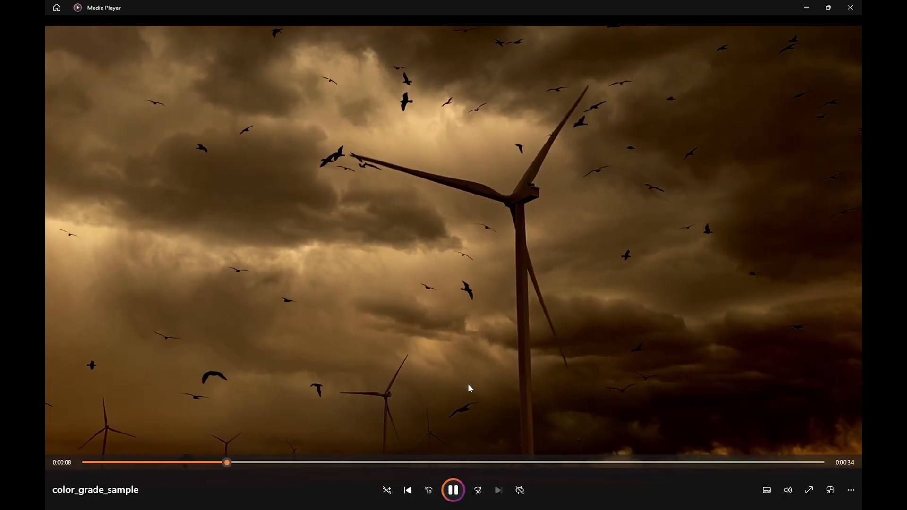
Pause the color_grade_sample video and scrub it back slightly
left_click(455, 490)
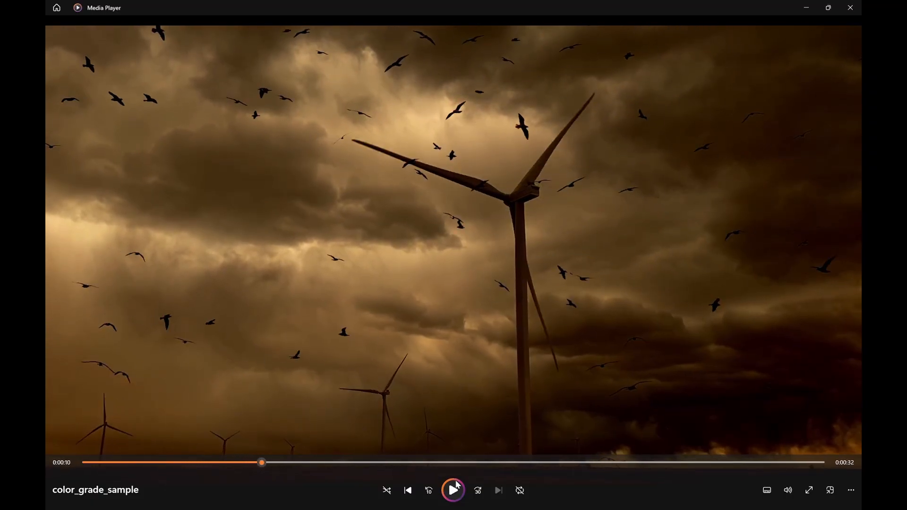
left_click_drag(265, 462, 248, 462)
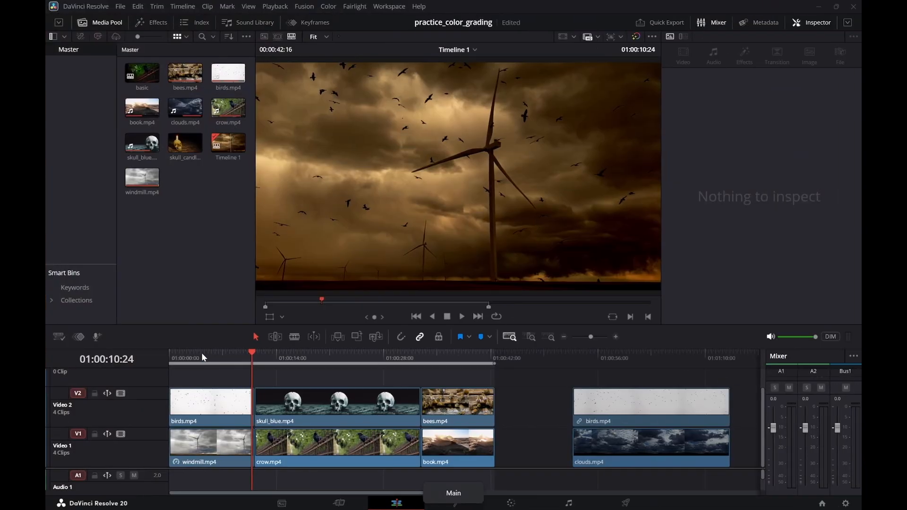
Trim the end of the birds.mp4 clip over windmill.mp4 on Video 2 back to about 4 seconds
mouse_move(201, 353)
left_mouse_down()
mouse_move(222, 353)
mouse_move(194, 353)
left_mouse_up()
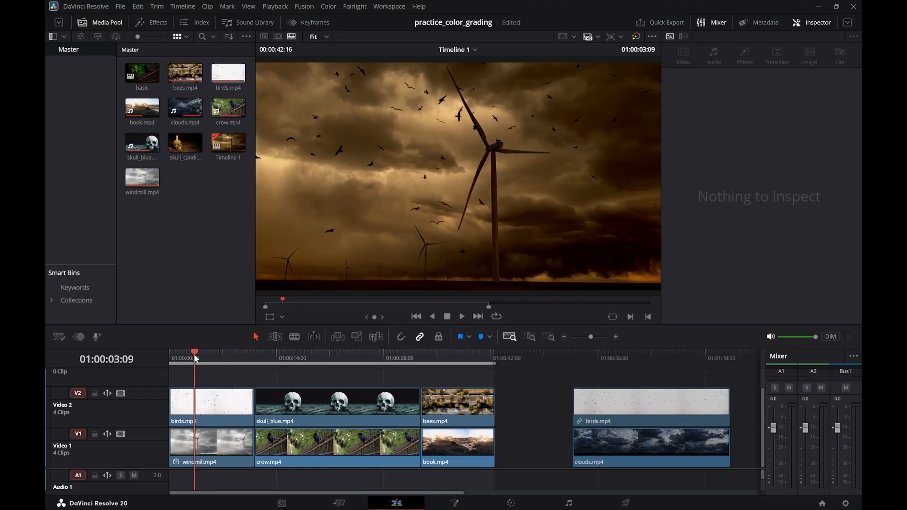
left_click(176, 407)
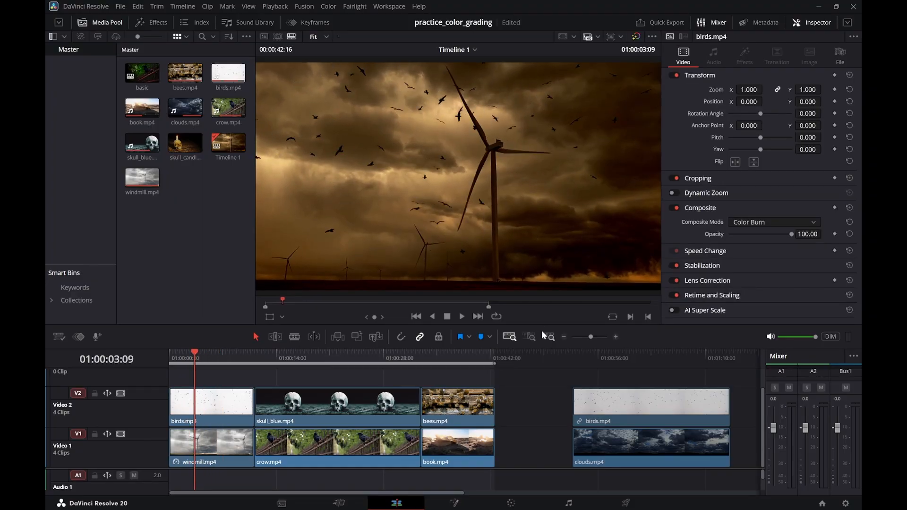
left_click(617, 337)
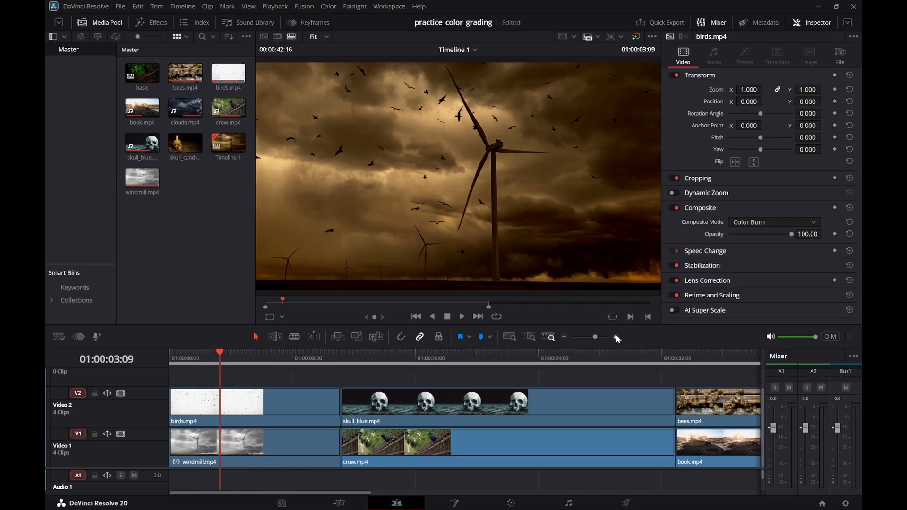
left_click(617, 337)
left_click(618, 338)
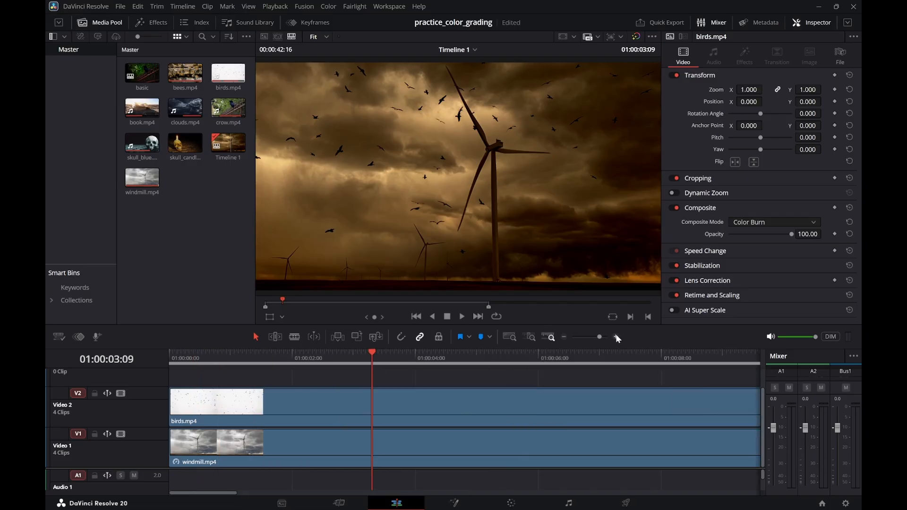
left_click(565, 337)
left_click(566, 336)
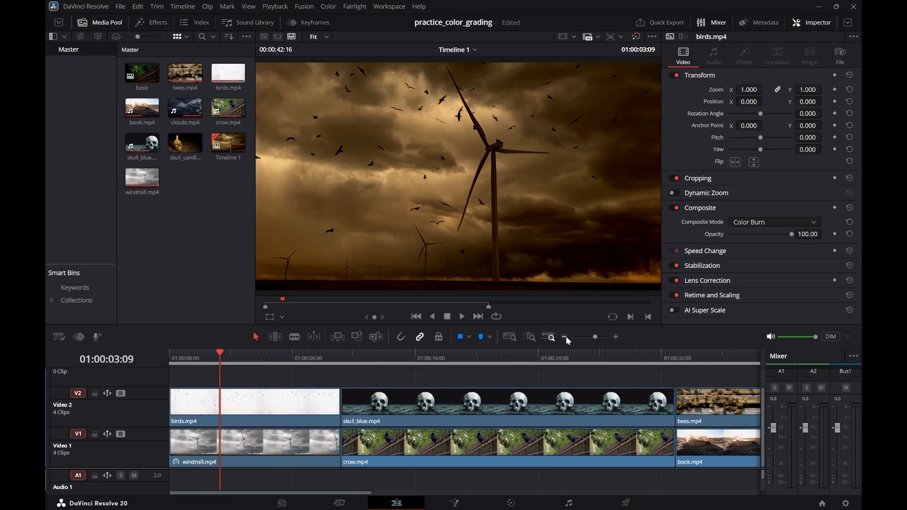
left_click(616, 337)
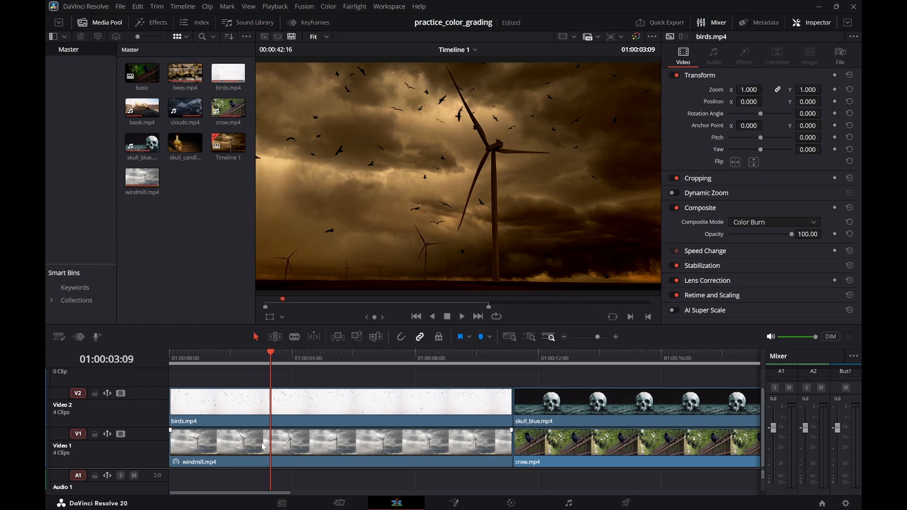
left_click(489, 416)
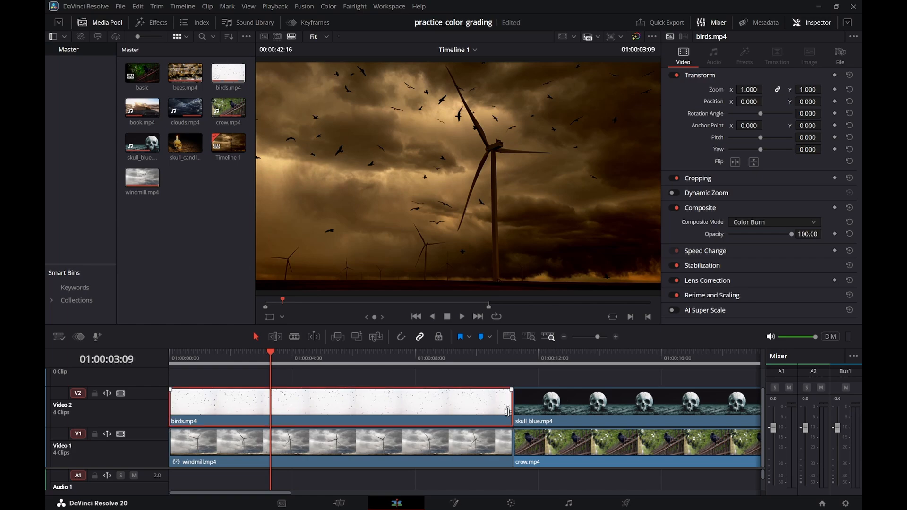
left_click_drag(510, 416, 298, 422)
Play the timeline from the beginning to 01:00:04:01 to review the shortened birds overlay
left_click_drag(203, 358, 148, 355)
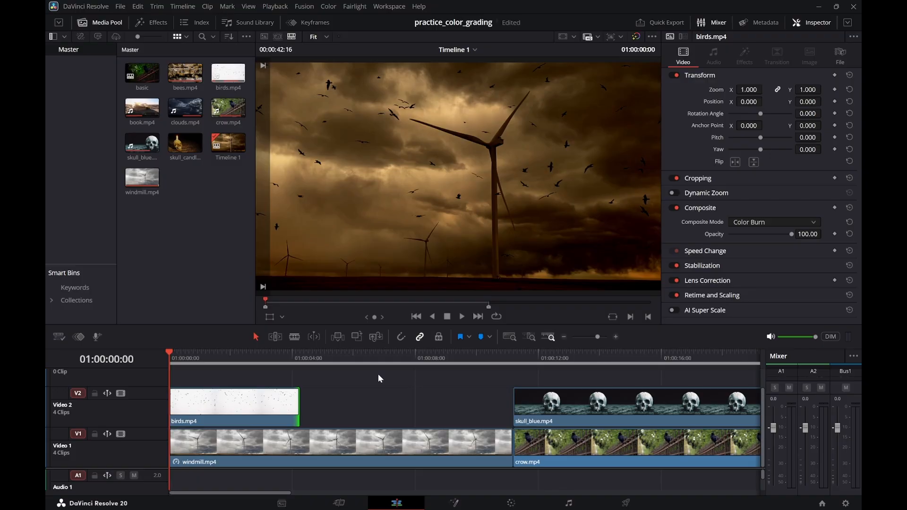
key("space")
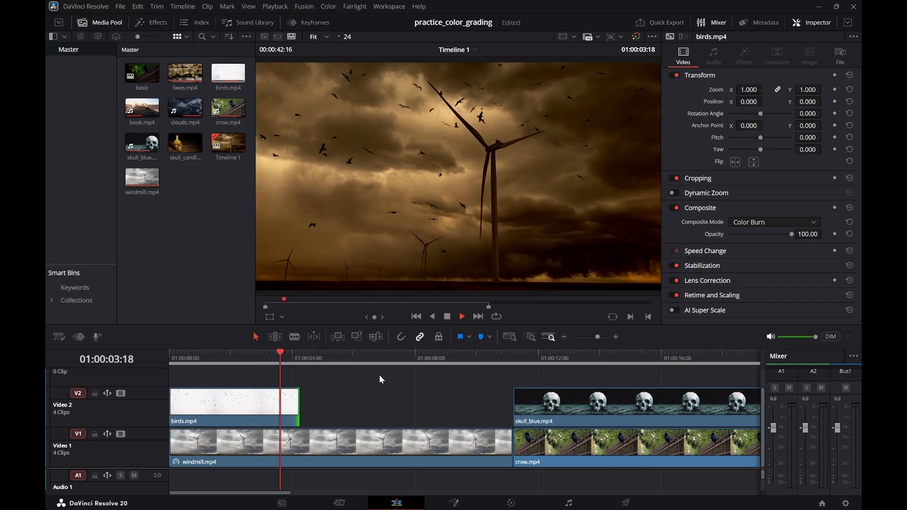
key("space")
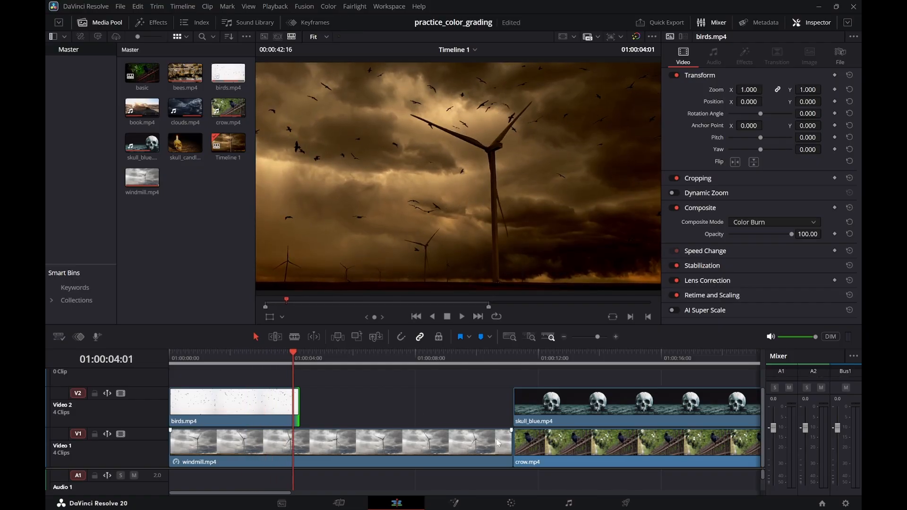
Trim the end of windmill.mp4 to match birds.mp4, replay the opening up to 01:00:04:01, and save the project
left_click_drag(507, 445, 294, 453)
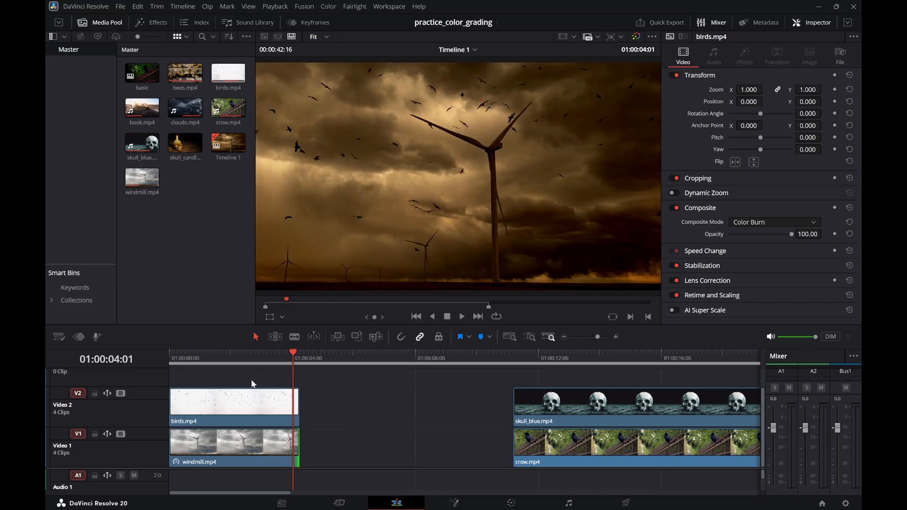
left_click_drag(254, 362, 162, 350)
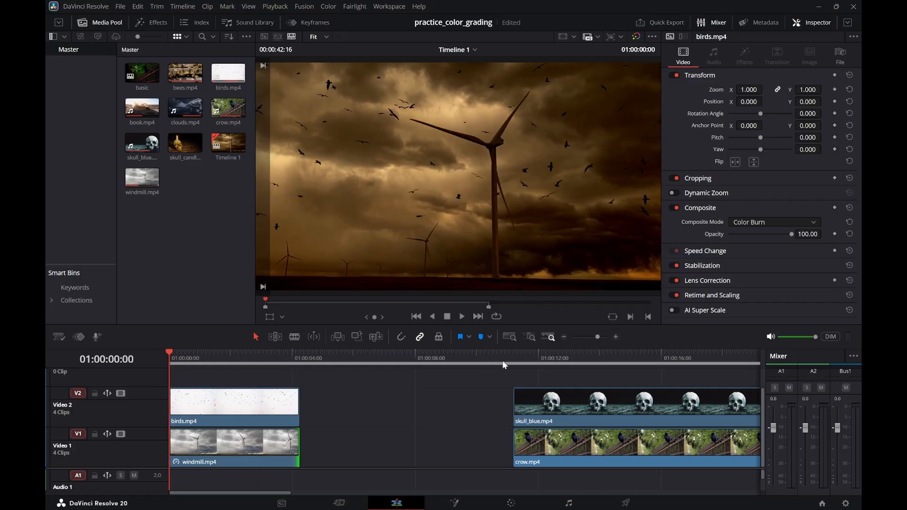
key("space")
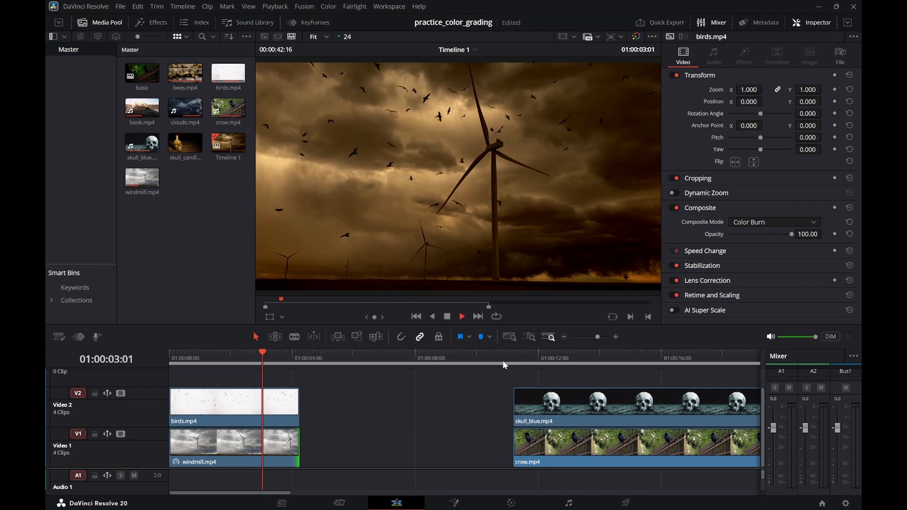
key("space")
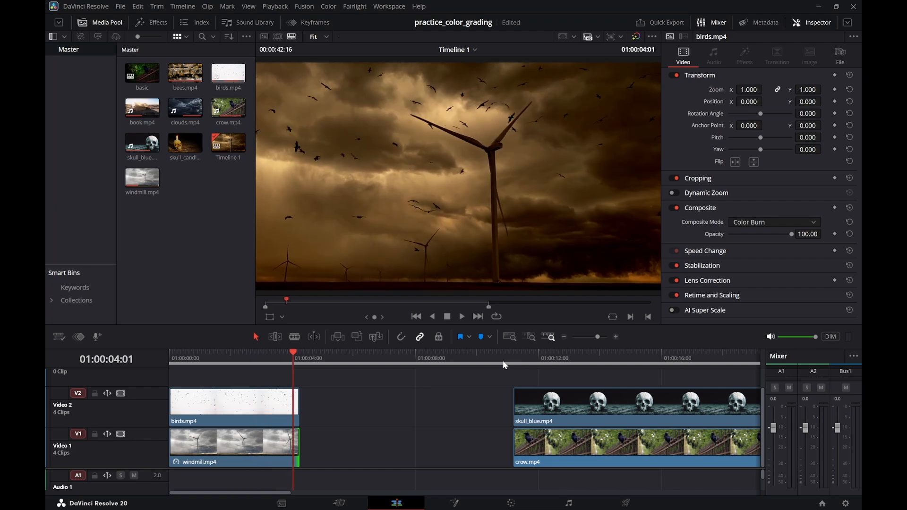
key("ctrl+s")
Trim the ends of birds.mp4 and windmill.mp4 to the playhead at 01:00:04:01 and save the project
left_click_drag(303, 402, 296, 402)
left_click_drag(298, 443, 294, 443)
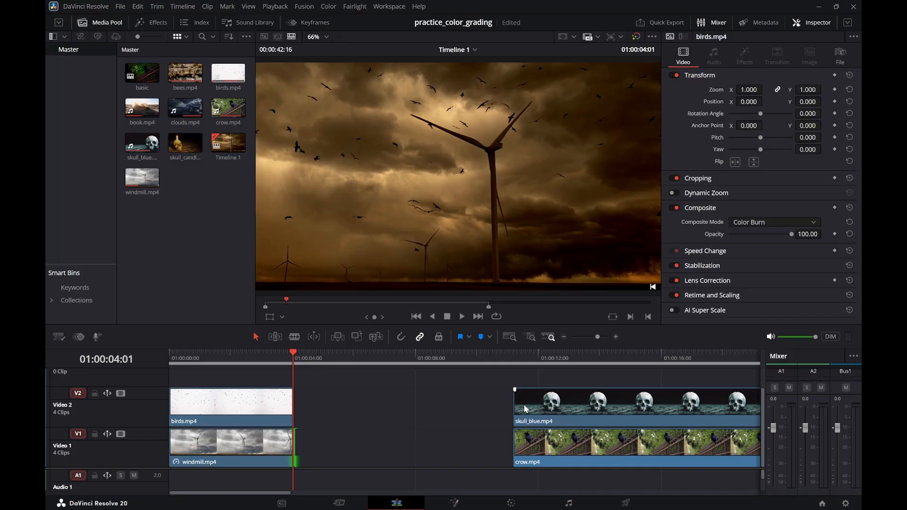
key("ctrl+s")
Move the skull_blue.mp4 and crow.mp4 clips together earlier, so they start at about 01:00:05:00
left_click(556, 408)
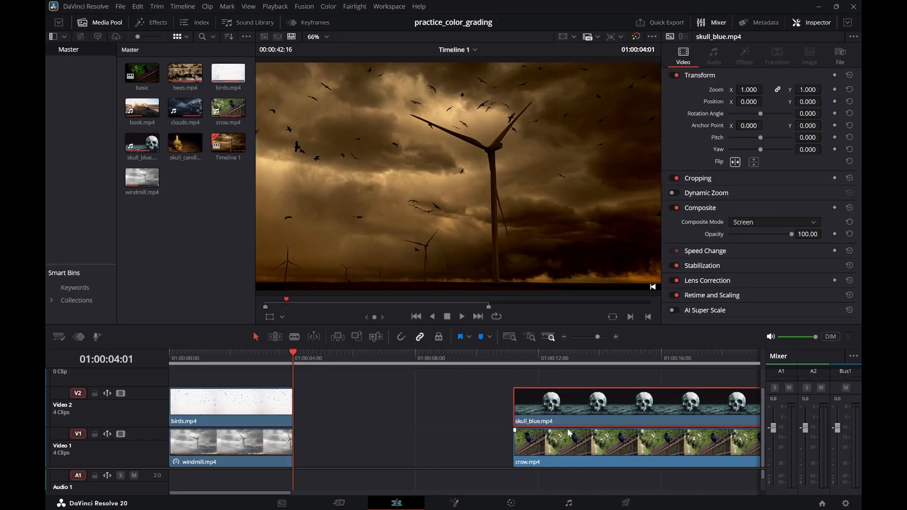
left_click(577, 449, "ctrl")
left_click_drag(579, 405, 408, 414)
Scrub through the skull_blue.mp4 and crow.mp4 composite to examine it, stopping at 01:00:10:28
left_click_drag(561, 357, 684, 347)
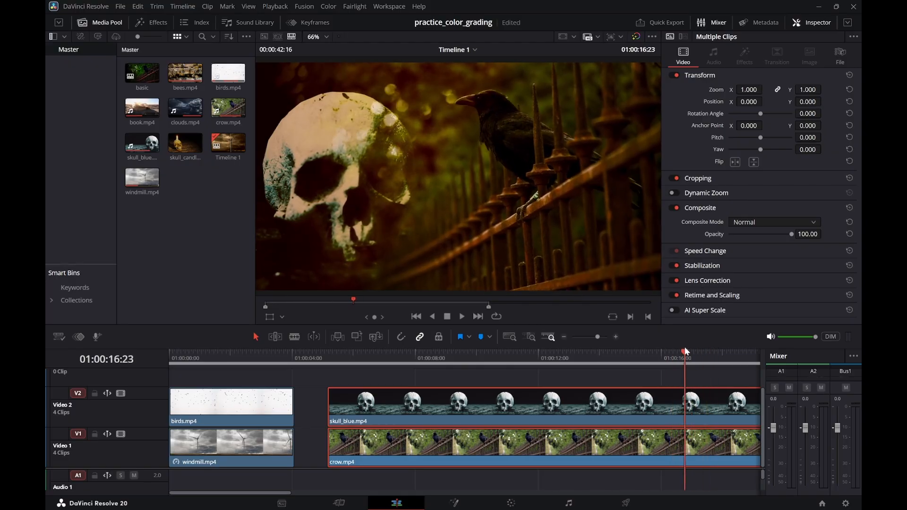
scroll(636, 377, "right", 3)
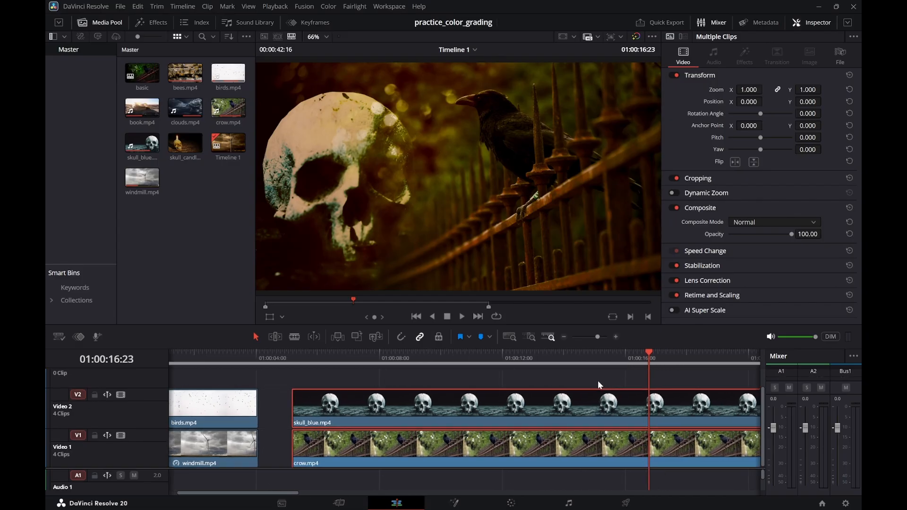
left_click(549, 395)
left_click_drag(421, 355, 471, 373)
scroll(397, 373, "left", 3)
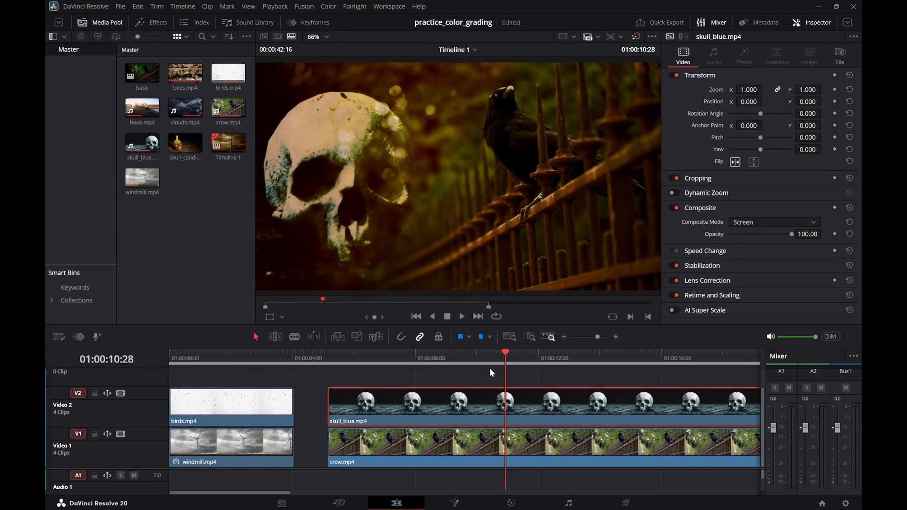
Move skull_blue.mp4 up to Video 3 so it overlaps the end of birds.mp4, and set its speed to 201%
right_click(144, 378)
left_click(179, 378)
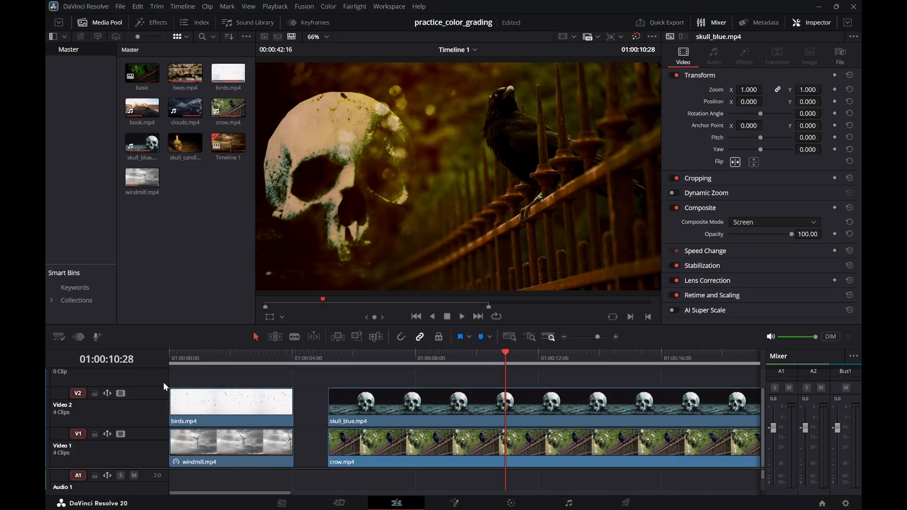
scroll(132, 404, "up", 1)
left_click_drag(422, 418, 337, 393)
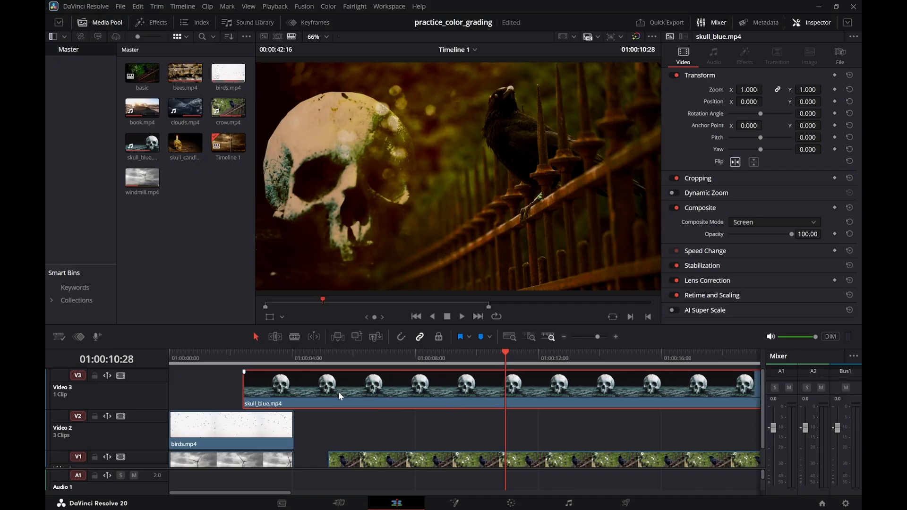
left_click(742, 254)
left_click_drag(809, 289, 824, 289)
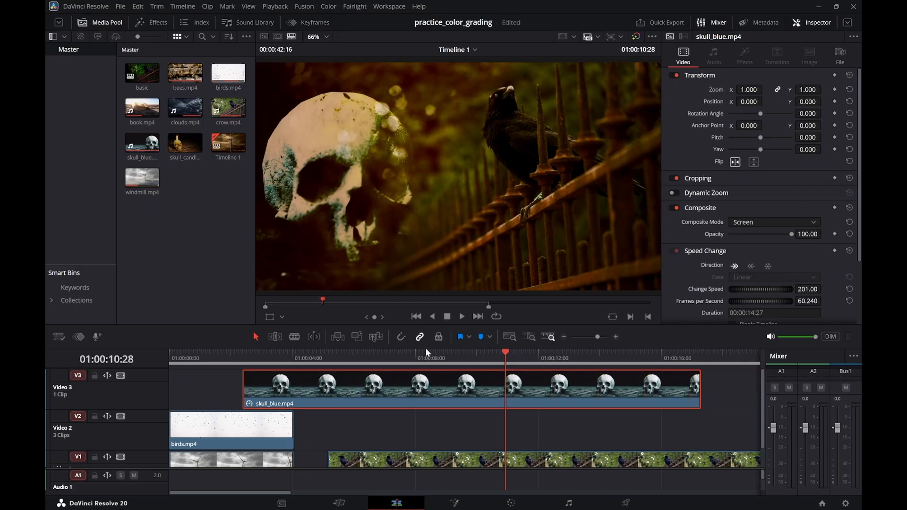
Shift skull_blue.mp4 slightly earlier to start at about 01:00:02:00, save, and turn off its horizontal flip
left_click_drag(331, 353, 247, 353)
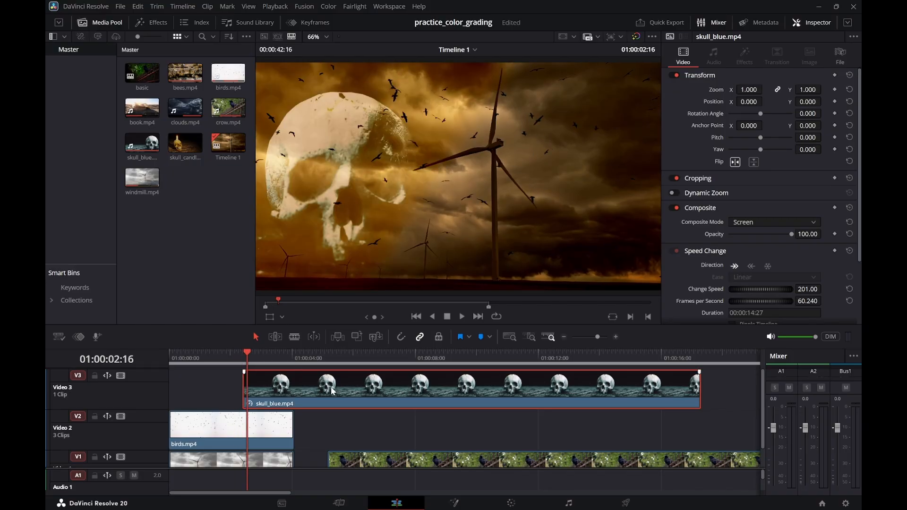
left_click_drag(332, 391, 323, 391)
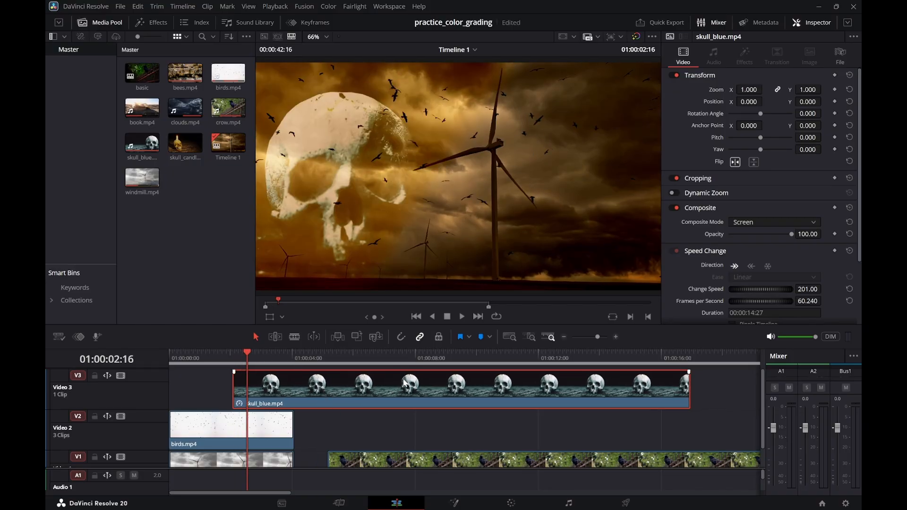
key("ctrl+s")
left_click(736, 163)
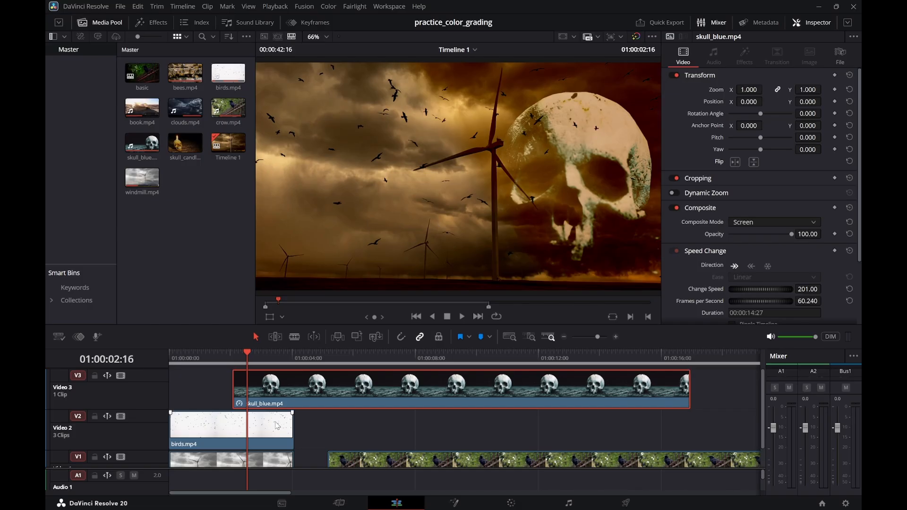
Set the windmill.mp4 clip's zoom to 1.340 and its vertical position to 135, and save the project
scroll(275, 435, "down", 1)
left_click(275, 437)
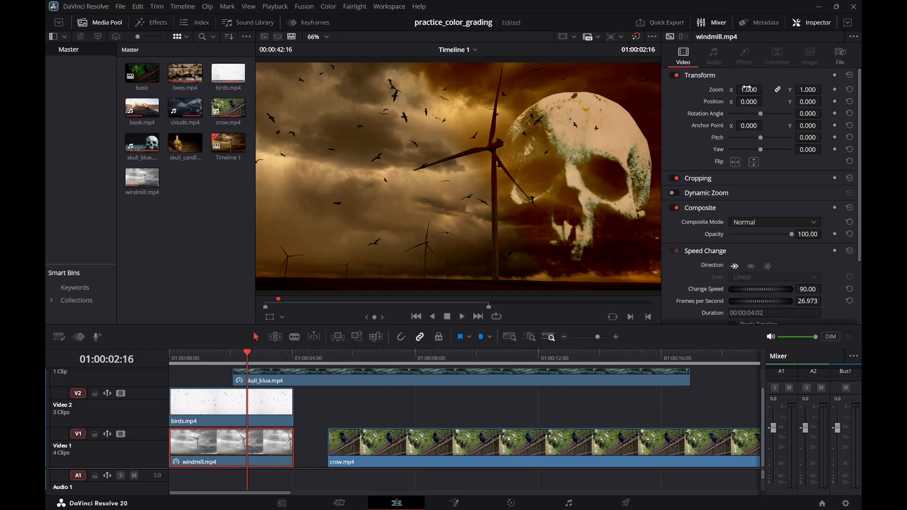
left_click_drag(749, 89, 775, 89)
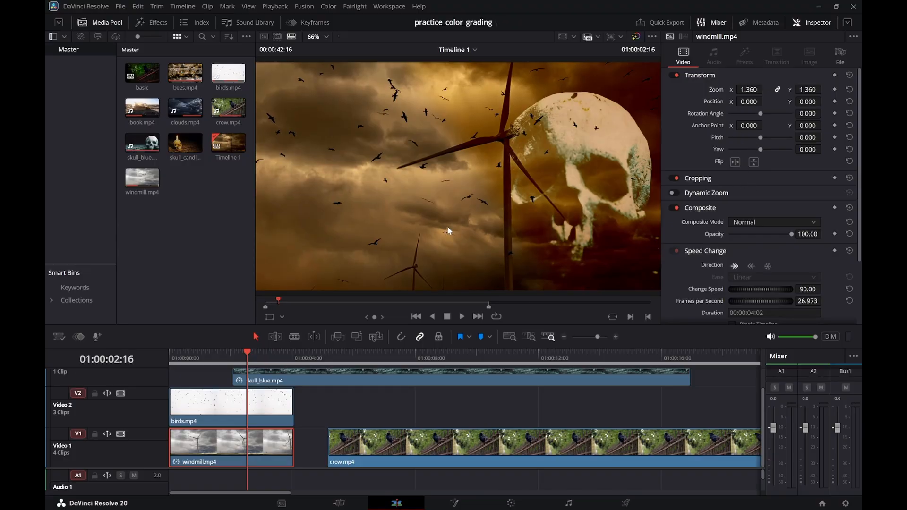
scroll(447, 226, "down", 1)
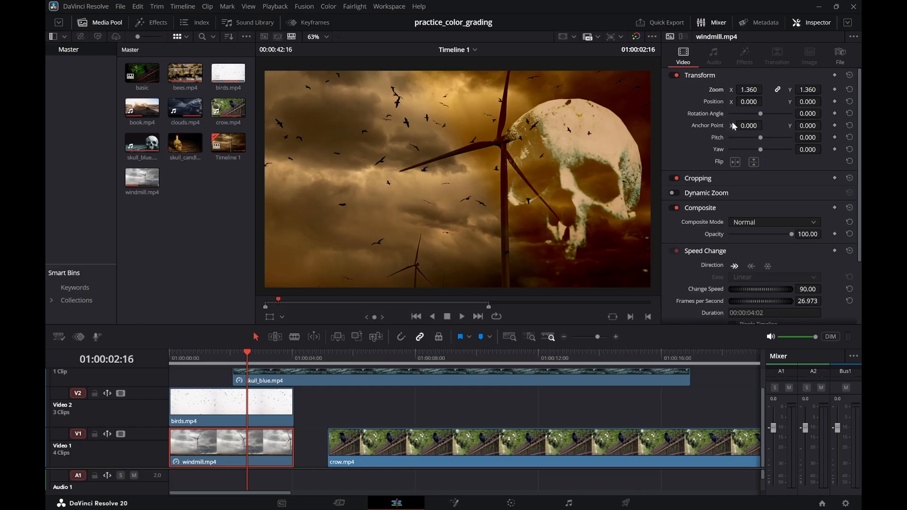
left_click_drag(751, 90, 825, 101)
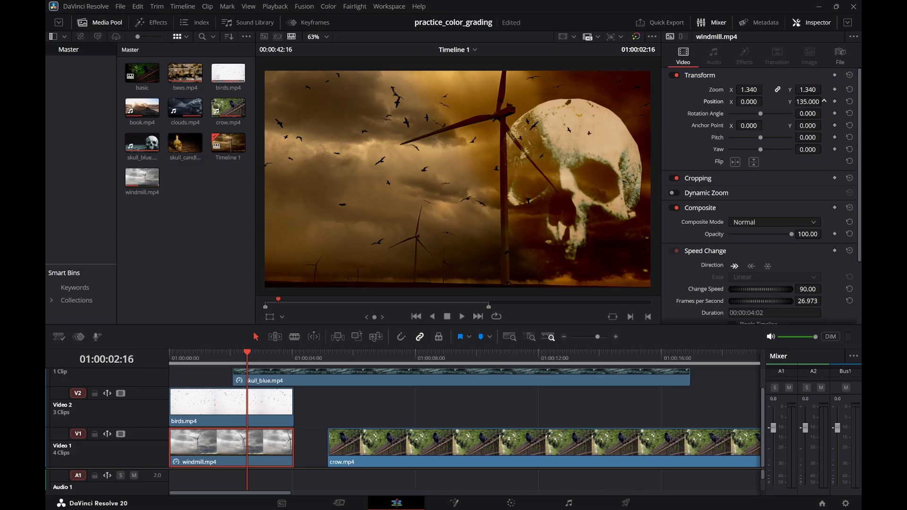
key("ctrl+s")
Switch to the Fairlight page and bring the floating viewer onto the main screen, placing it over the audio meters
left_click(571, 503)
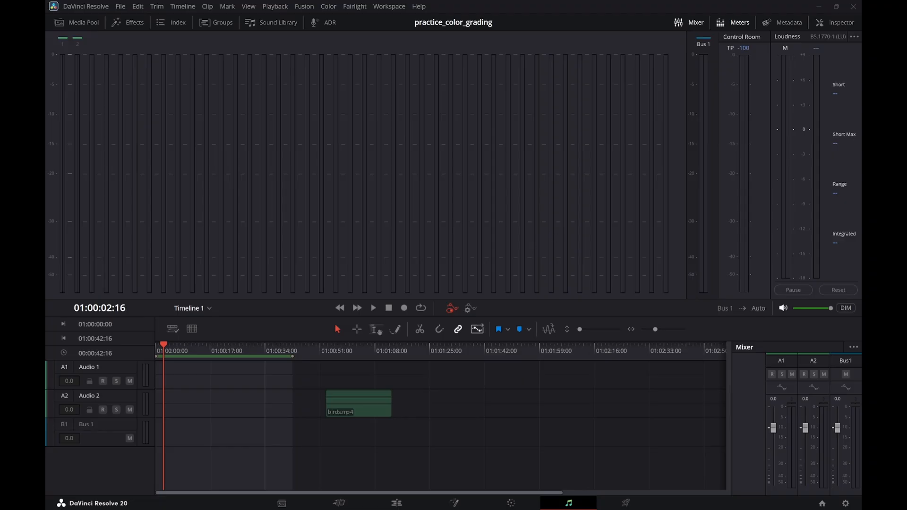
key("alt+Tab")
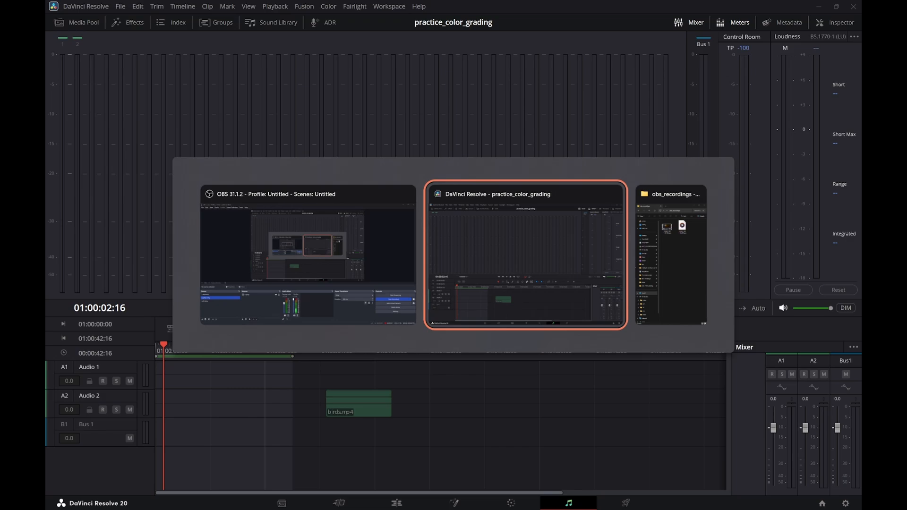
key("alt+Tab")
left_click_drag(906, 163, 226, 48)
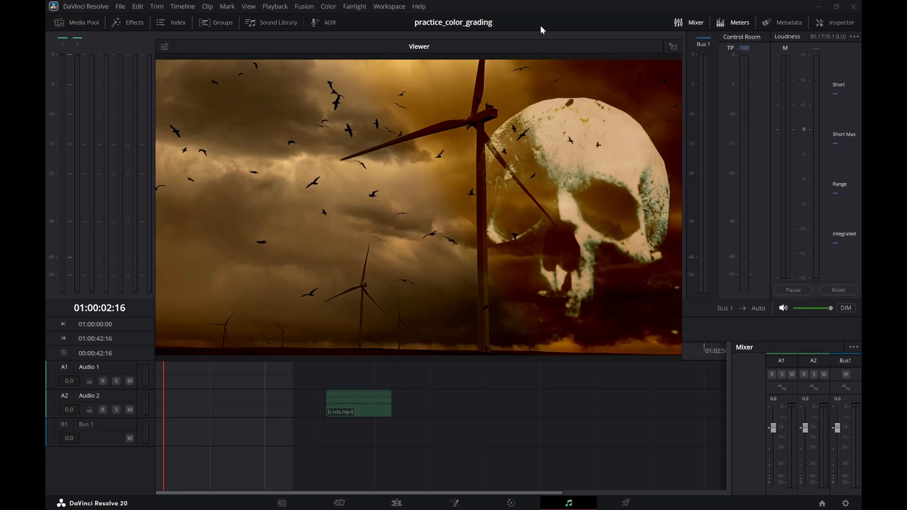
left_click_drag(546, 46, 475, 25)
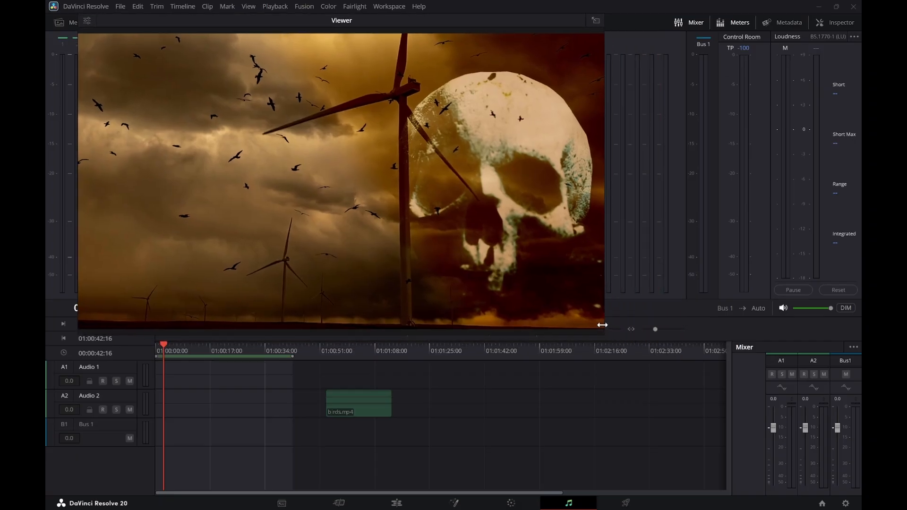
Enlarge the floating viewer and place it centrally over the Fairlight page, leaving the loudness meters exposed
left_click_drag(603, 325, 807, 376)
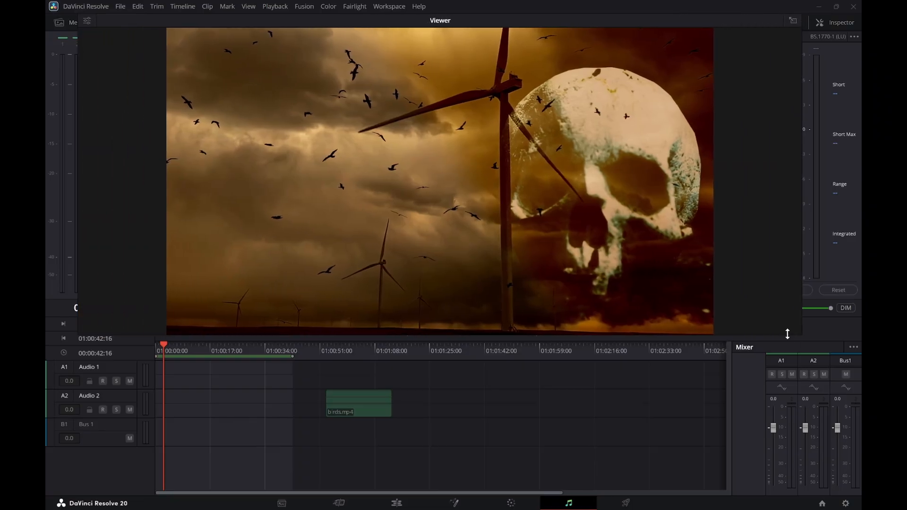
left_click_drag(790, 336, 818, 484)
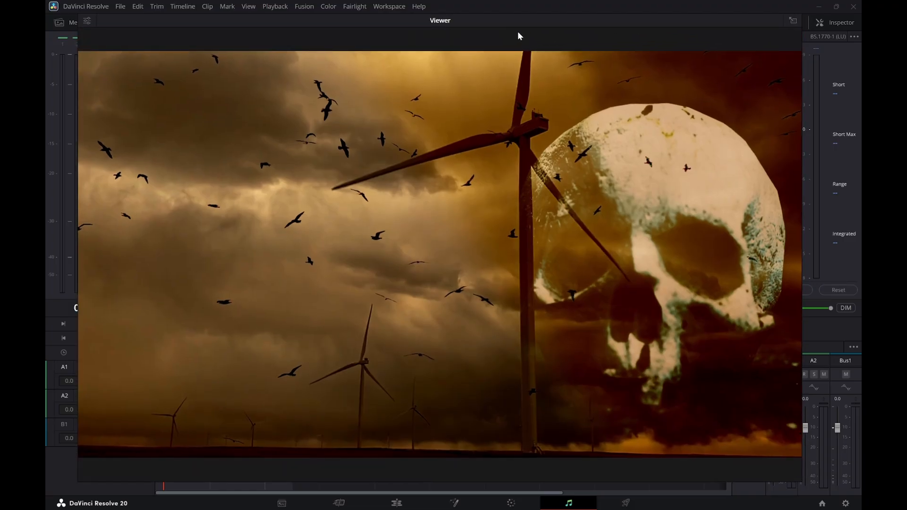
mouse_move(521, 19)
left_mouse_down()
mouse_move(520, 36)
mouse_move(531, 8)
left_mouse_up()
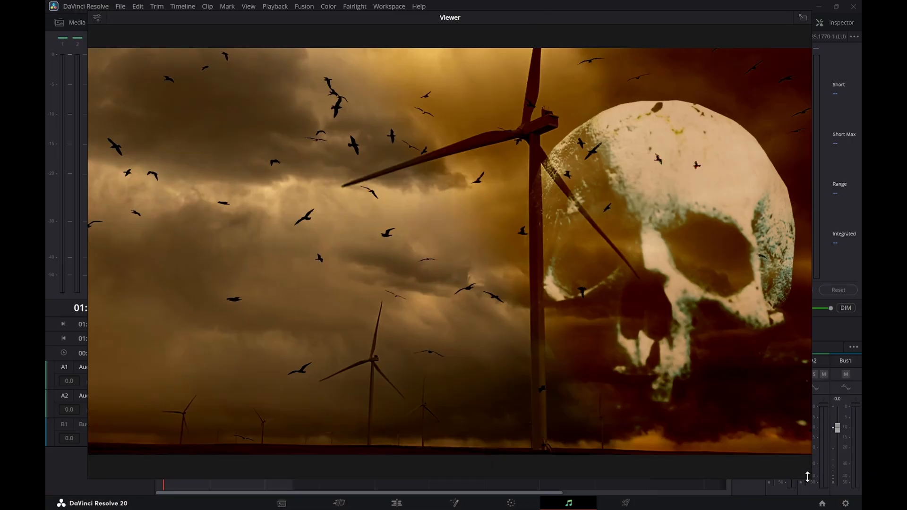
left_click_drag(811, 477, 745, 431)
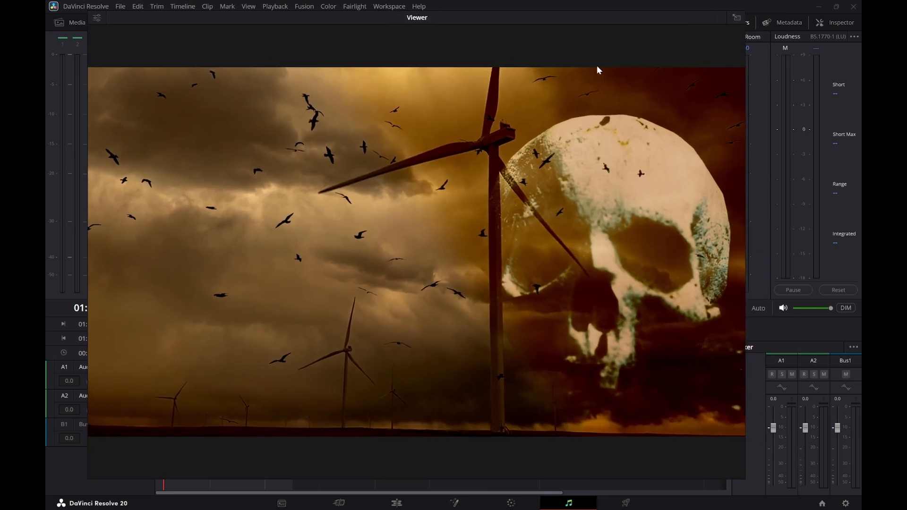
left_click_drag(532, 13, 562, 15)
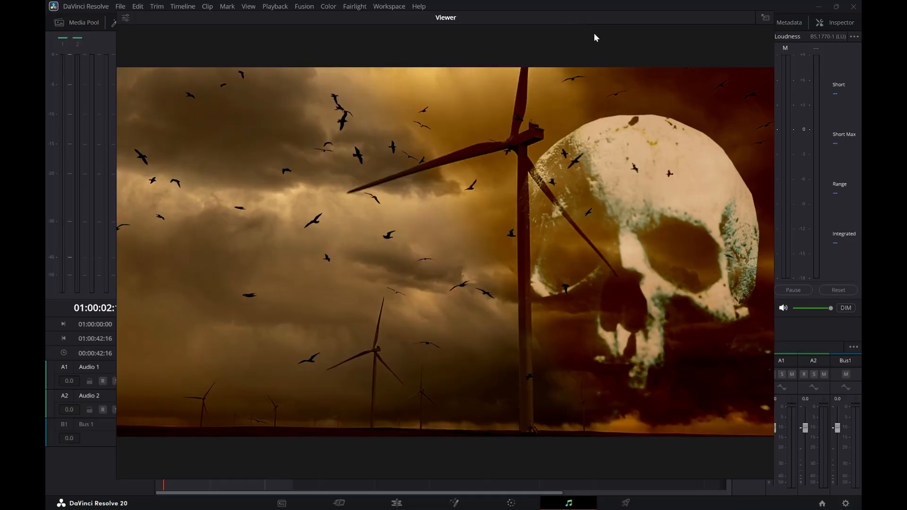
Dock the viewer and make its area slightly taller, and play the sequence from the start in the floating viewer
left_click(765, 18)
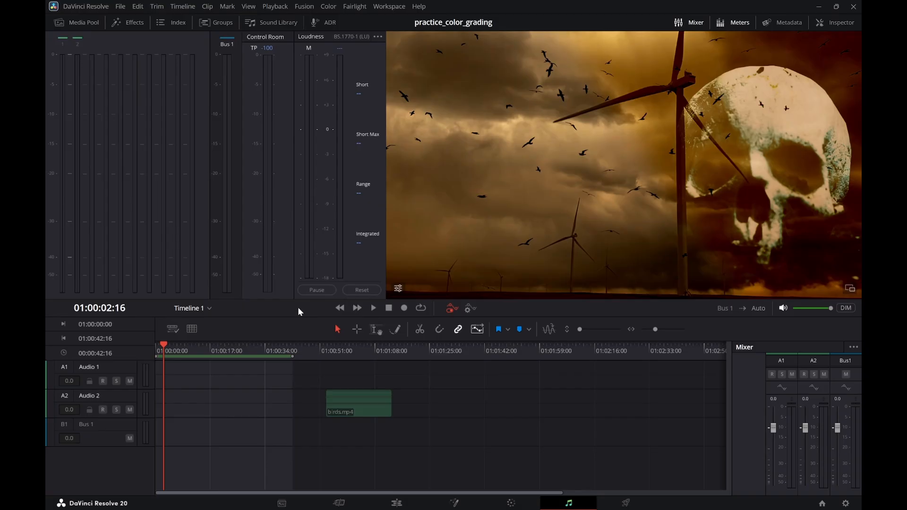
left_click_drag(290, 299, 297, 349)
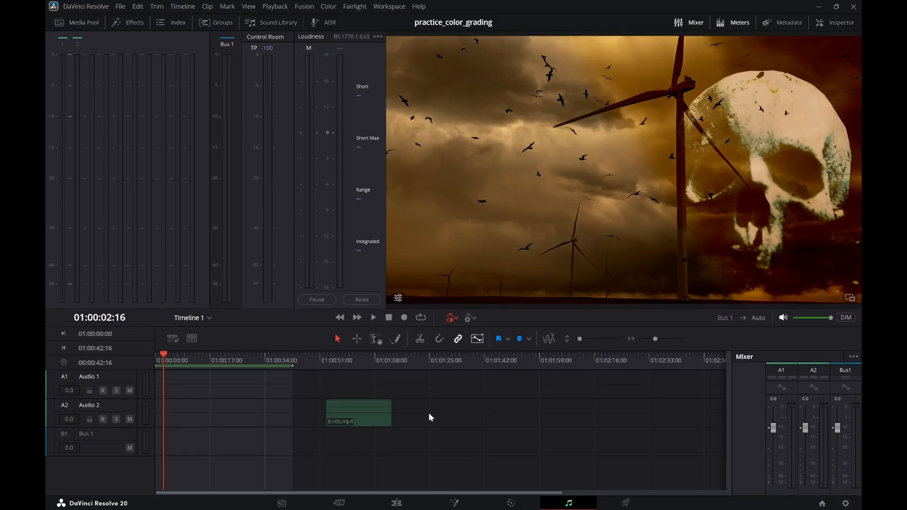
left_click_drag(205, 360, 154, 357)
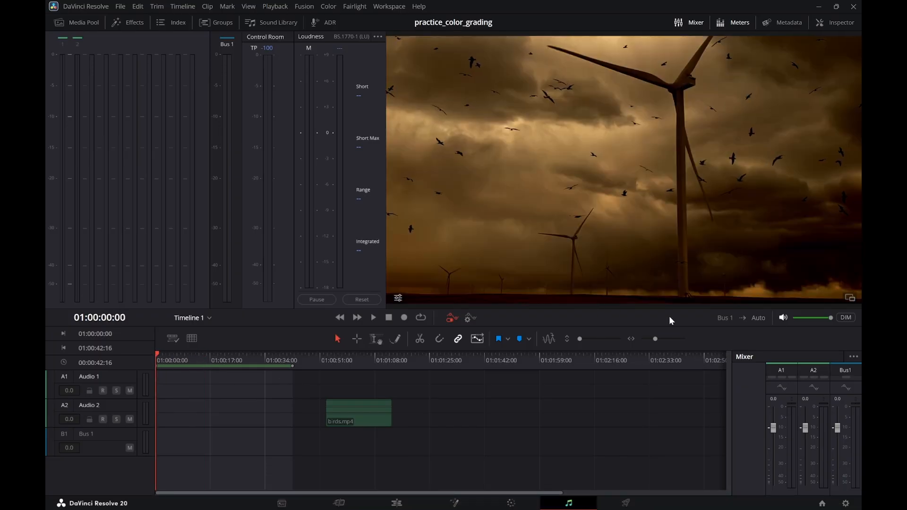
left_click(850, 297)
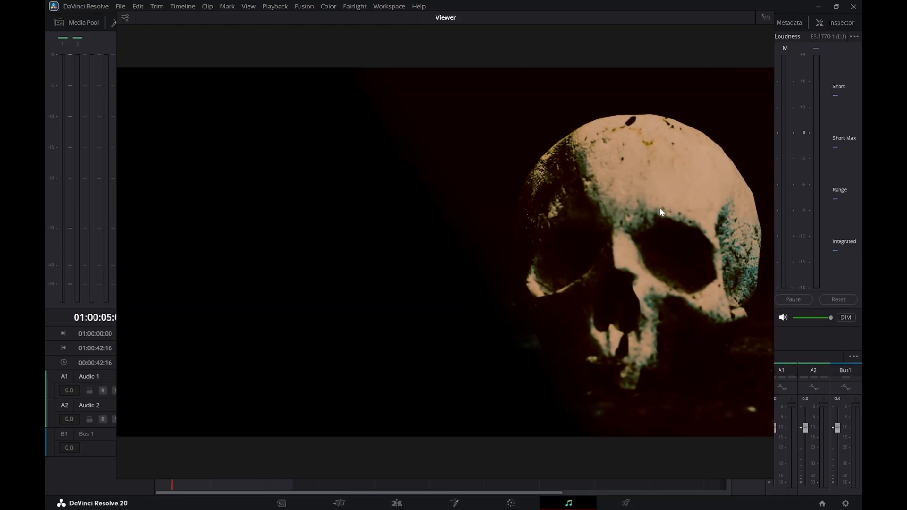
On the Edit page, move crow.mp4 earlier on Video 1 so it directly follows windmill.mp4 and closes the gap
left_click(397, 504)
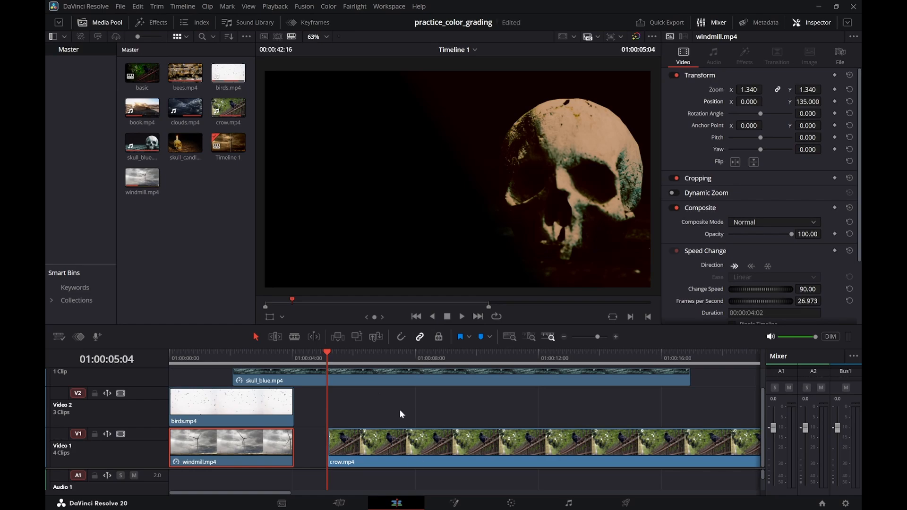
left_click_drag(268, 365, 169, 354)
left_click_drag(378, 444, 344, 445)
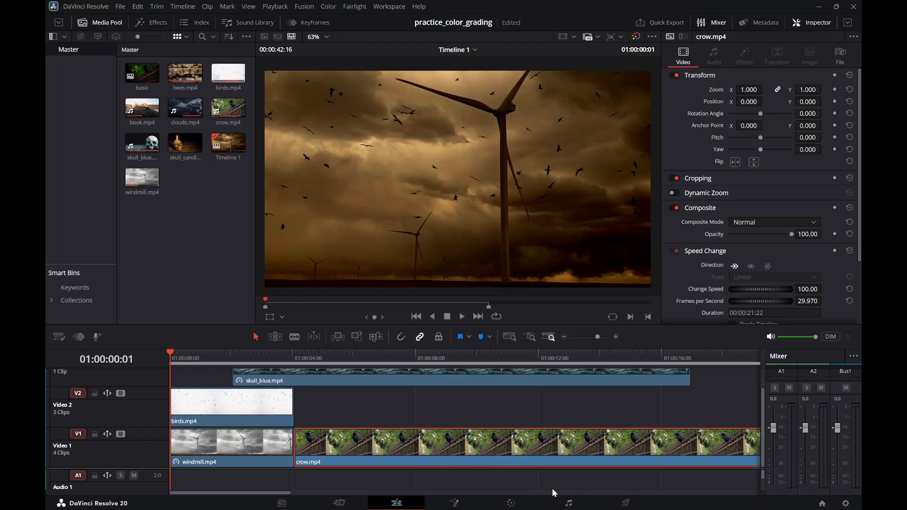
Review the opening of the sequence on the Fairlight page in both the docked and the floating viewer
left_click(562, 504)
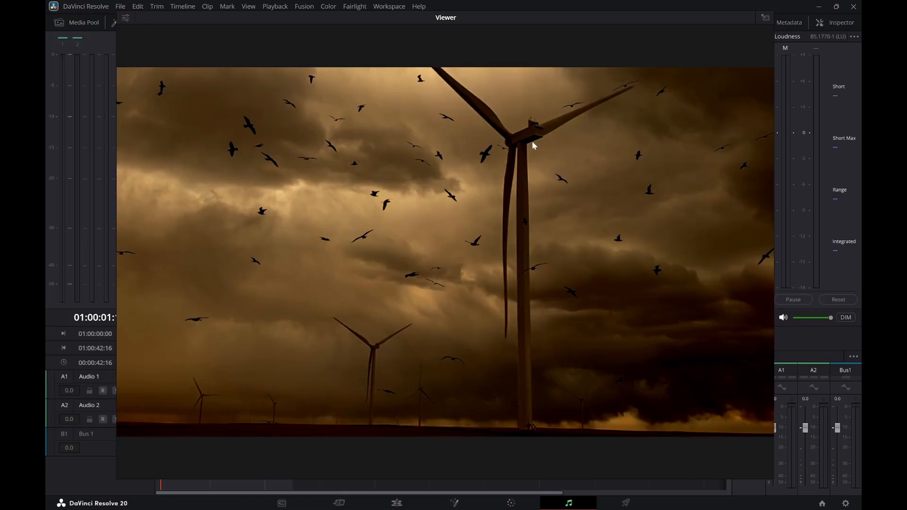
left_click(765, 18)
key("space")
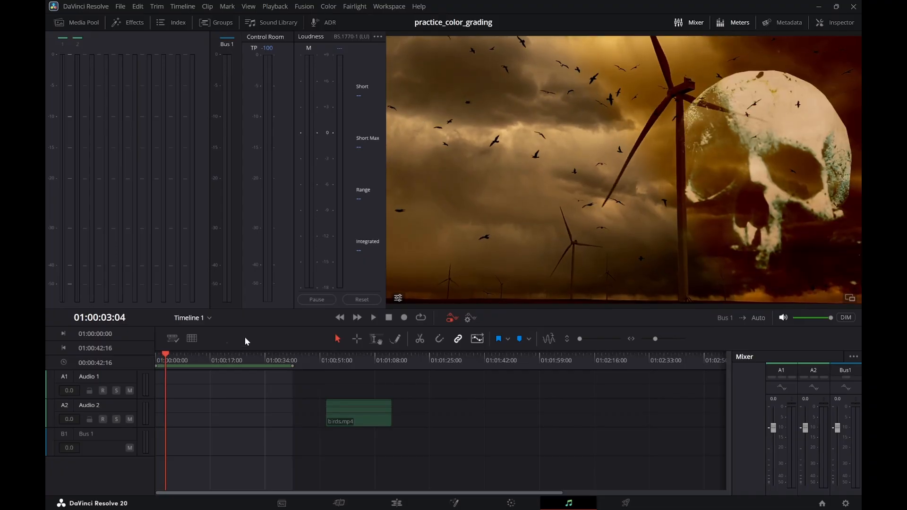
left_click(156, 353)
key("space")
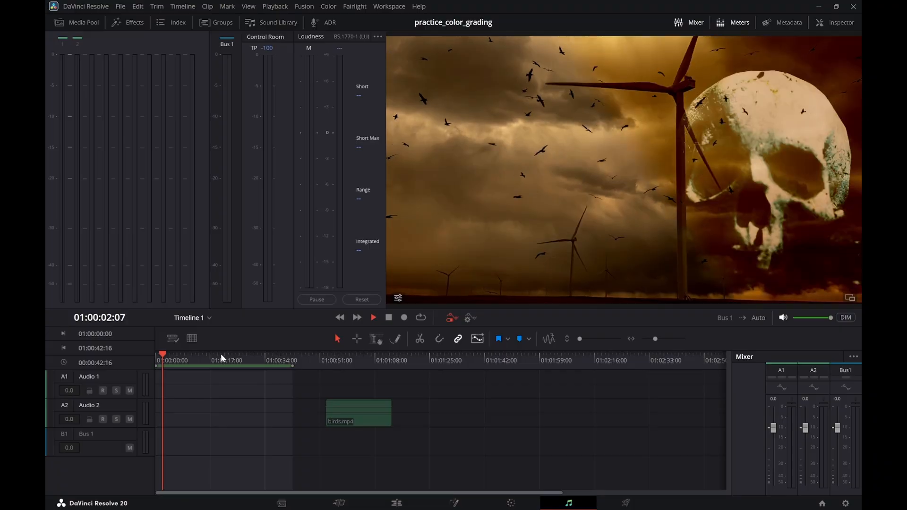
key("space")
left_click_drag(171, 358, 166, 360)
left_click(850, 299)
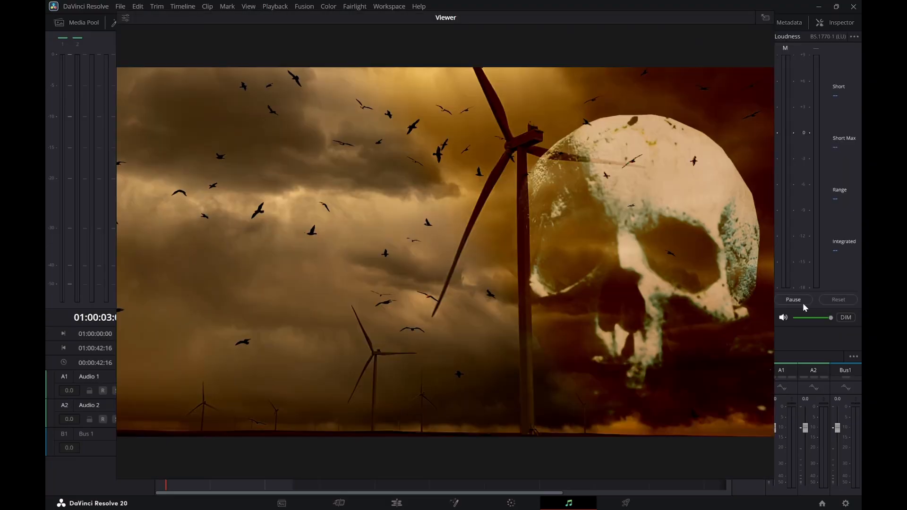
key("space")
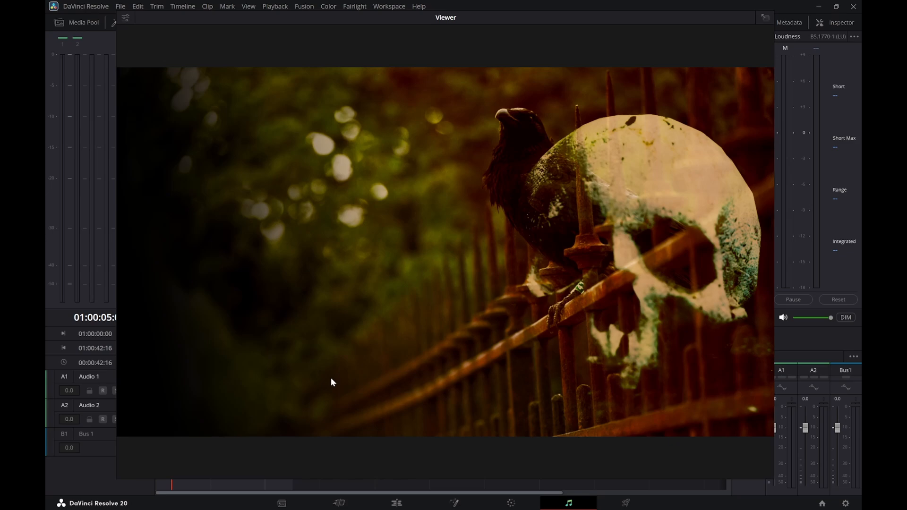
On the Edit page, add a Cross Dissolve video transition to the start of skull_blue.mp4 on Video 3
left_click(398, 503)
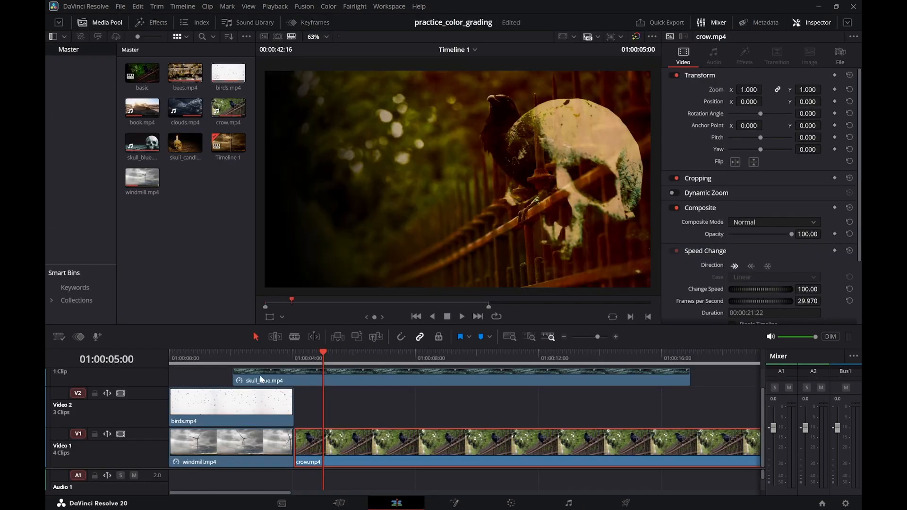
left_click_drag(243, 358, 169, 358)
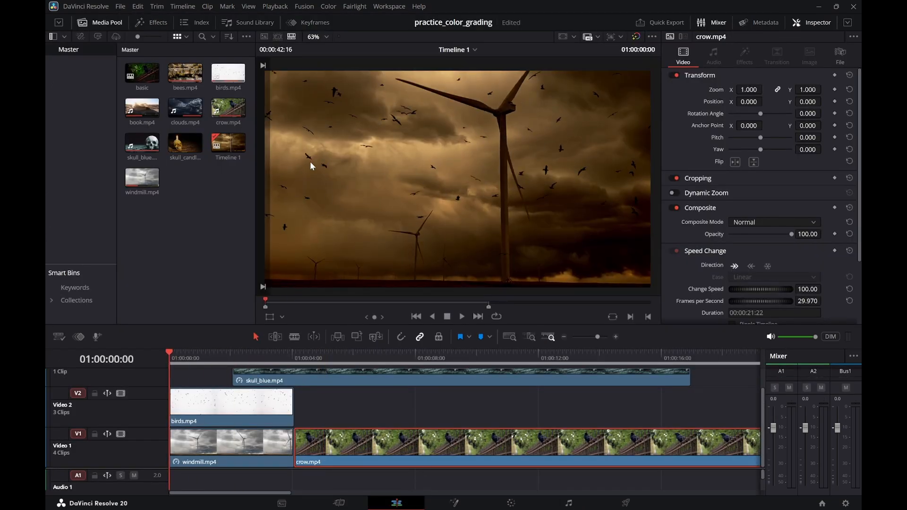
left_click(159, 23)
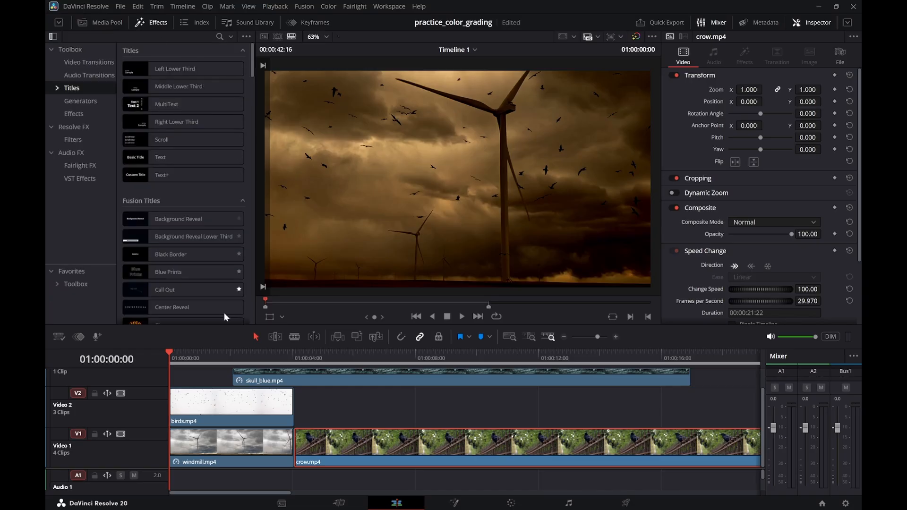
left_click(91, 62)
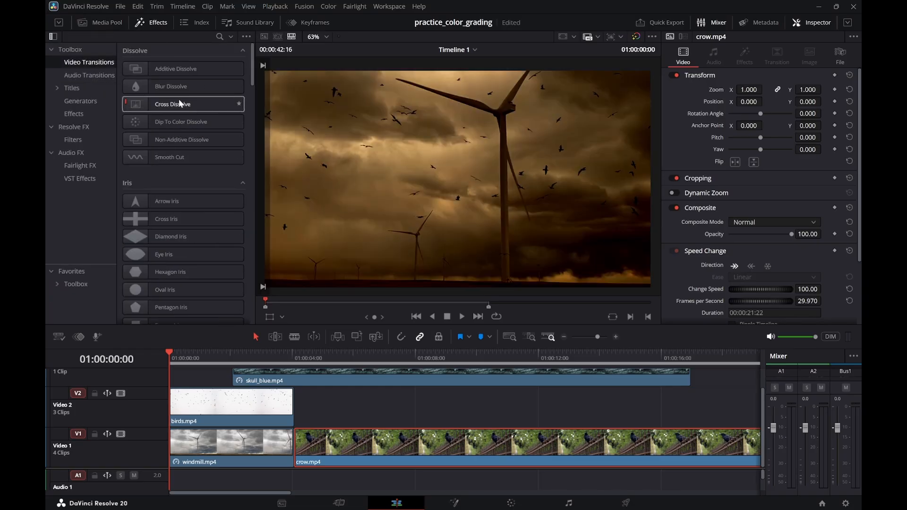
left_click_drag(165, 101, 257, 356)
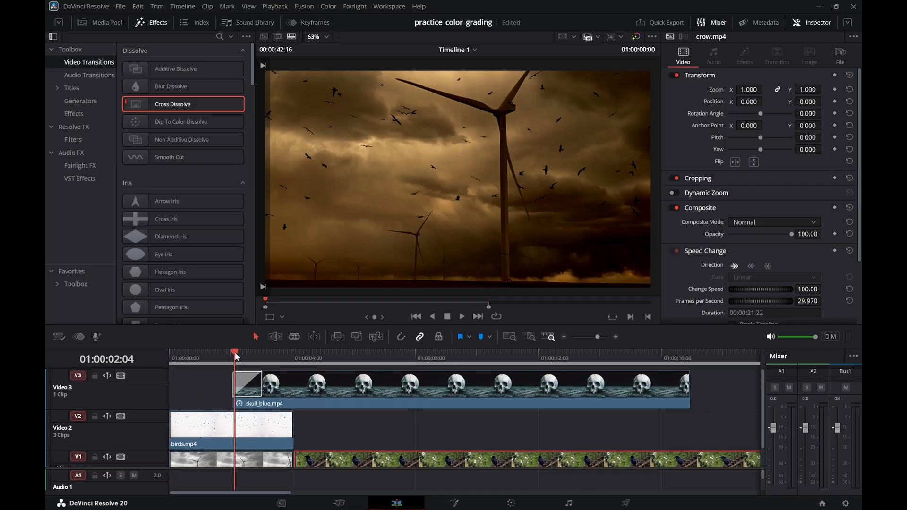
Shift skull_blue.mp4 slightly earlier to start just before 01:00:01:22, and check the dissolve in the Fairlight viewer
left_click_drag(287, 395, 273, 390)
left_click(223, 353)
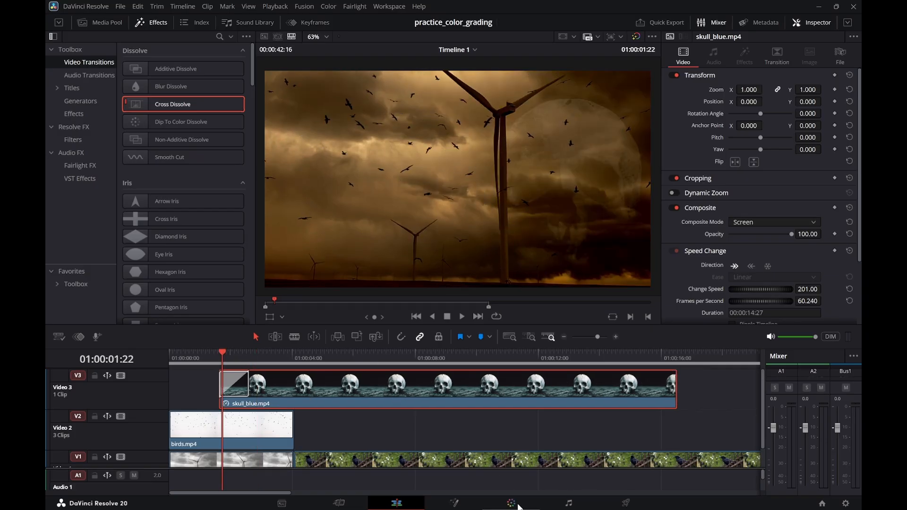
left_click(569, 504)
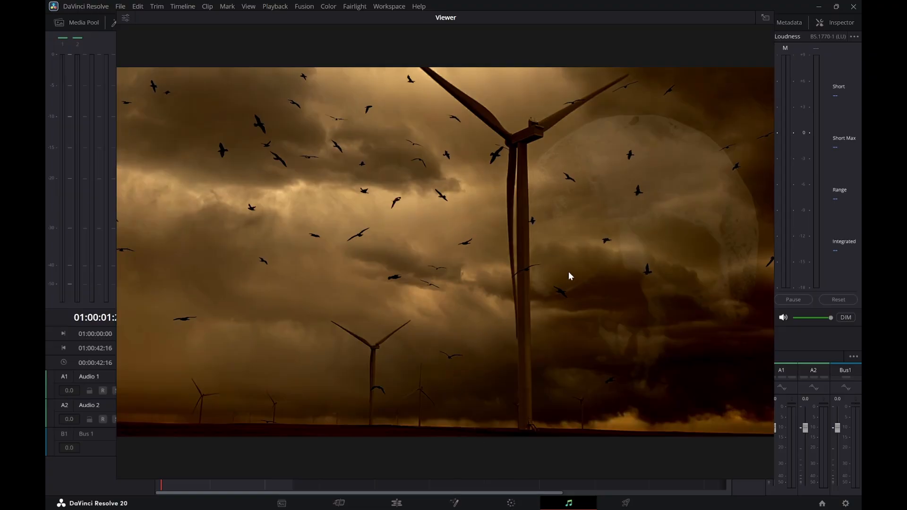
left_click(397, 503)
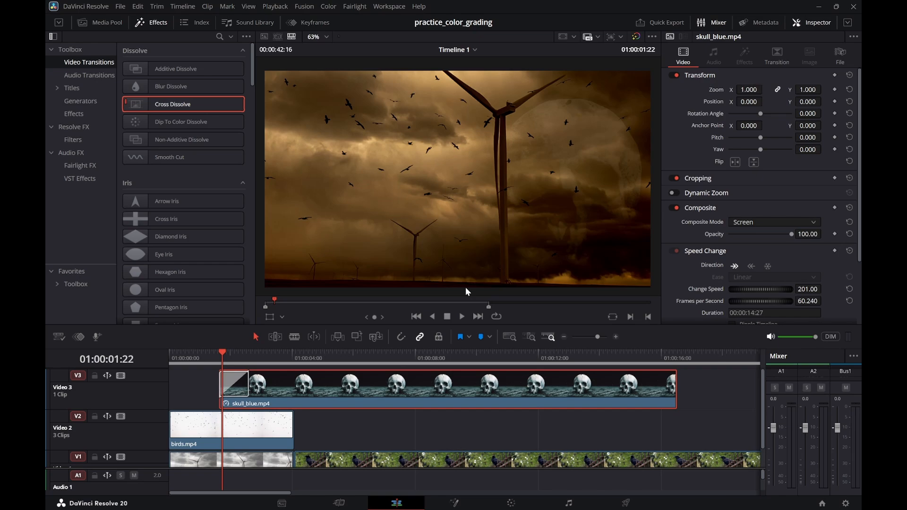
On the Color page, delete the "color" node from skull_blue.mp4 at 01:00:03:17, comparing the image with and without it
left_click_drag(202, 357, 280, 365)
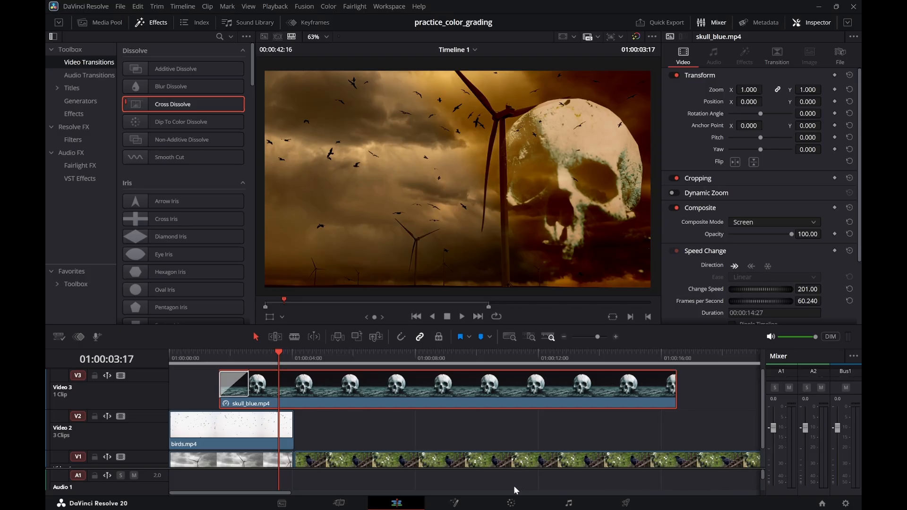
left_click(510, 503)
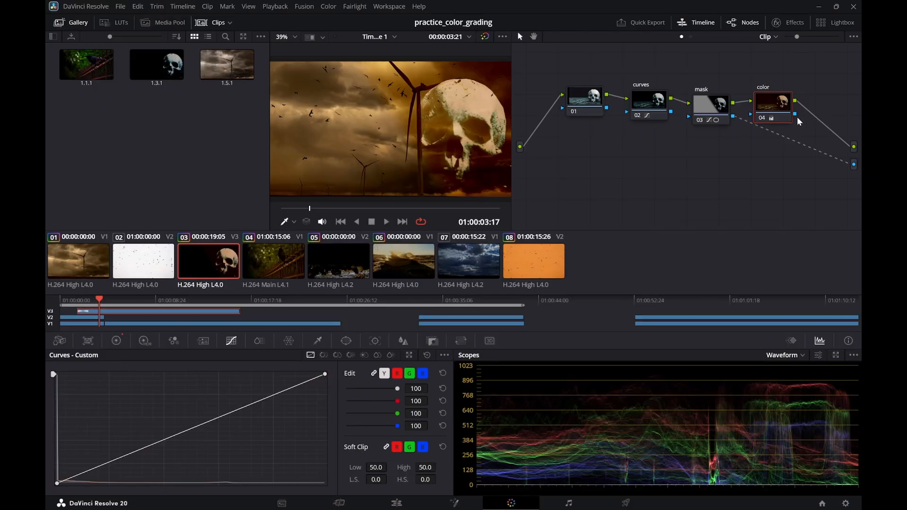
left_click(772, 106)
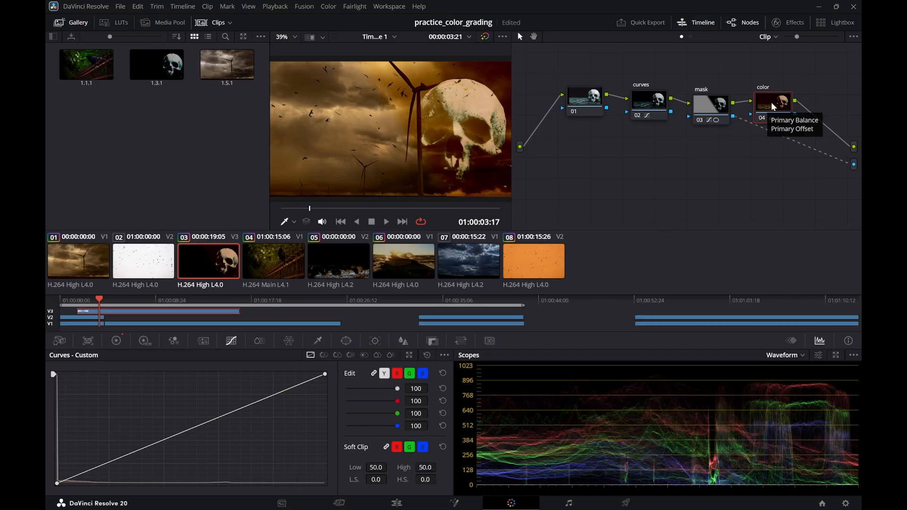
key("Delete")
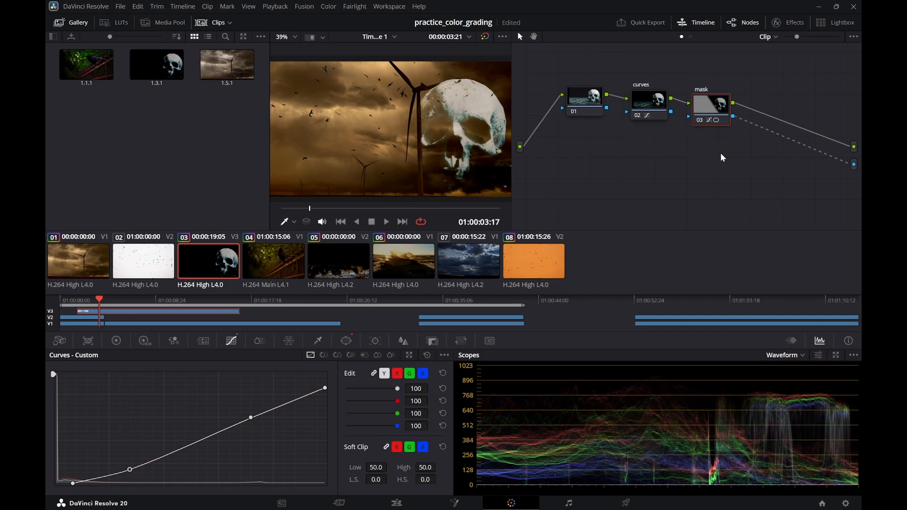
key("ctrl+z")
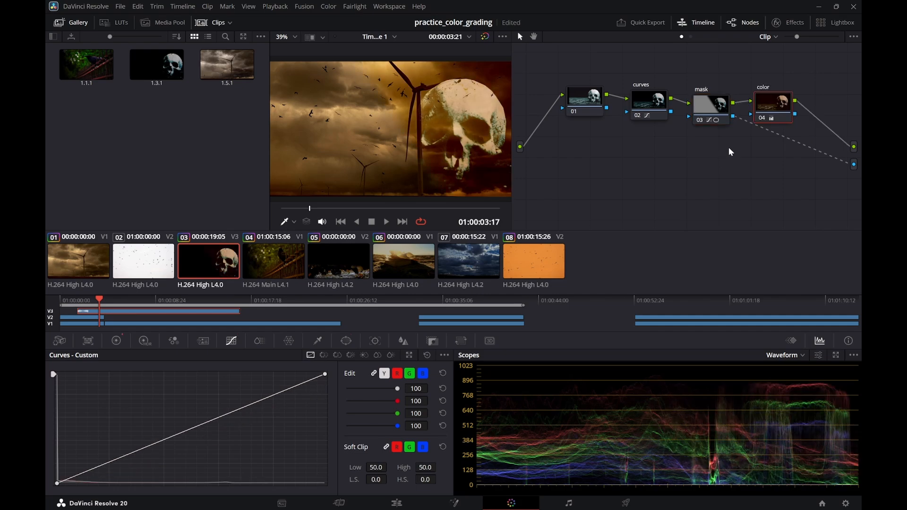
key("Delete")
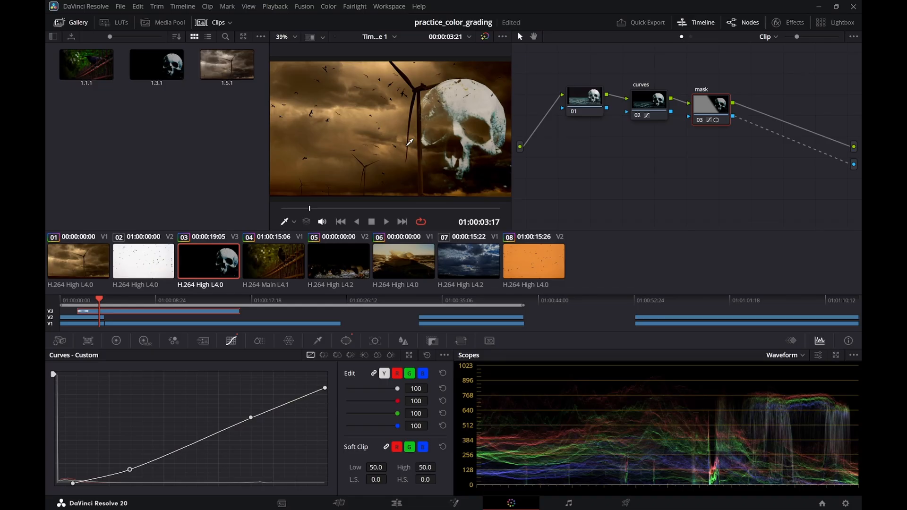
On the Edit page, set the windmill.mp4 clip's position to X -108 and Y 173
left_click(390, 507)
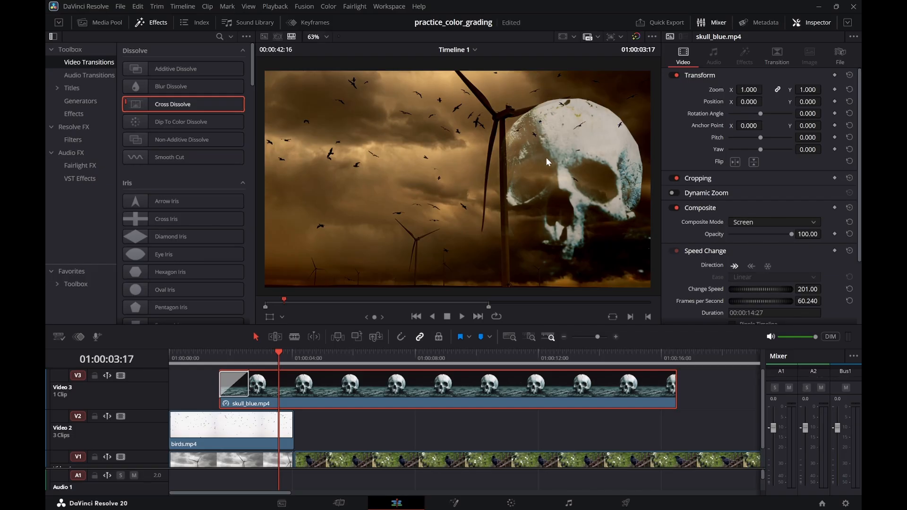
left_click(254, 459)
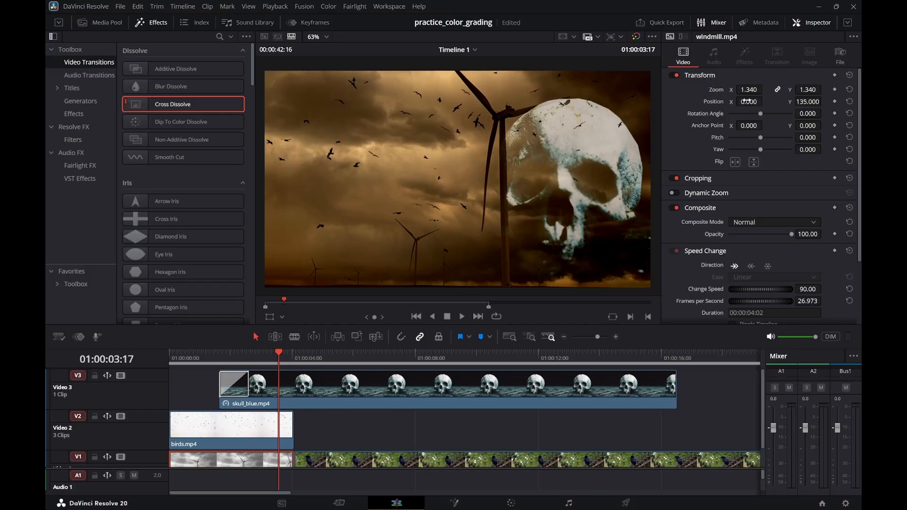
left_click_drag(806, 102, 812, 101)
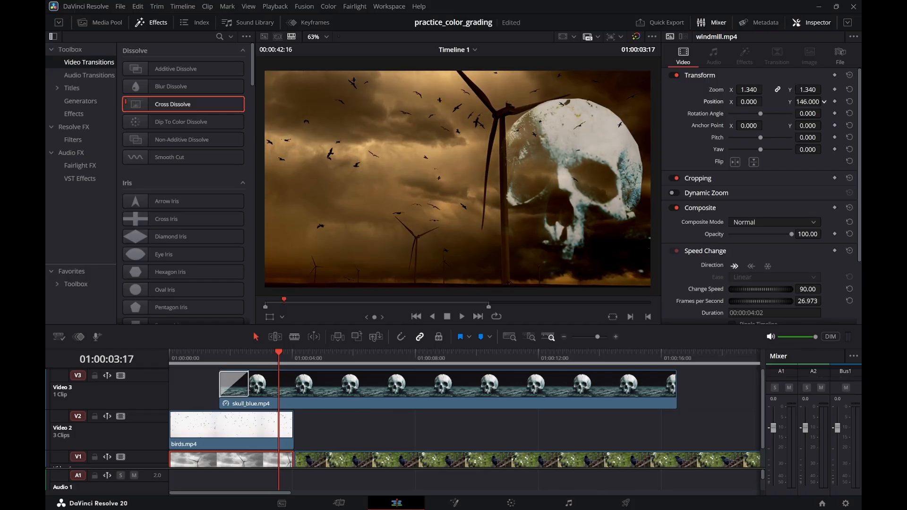
key("ctrl+z")
left_click_drag(750, 101, 681, 101)
mouse_move(809, 102)
left_mouse_down()
mouse_move(843, 102)
mouse_move(807, 102)
left_mouse_up()
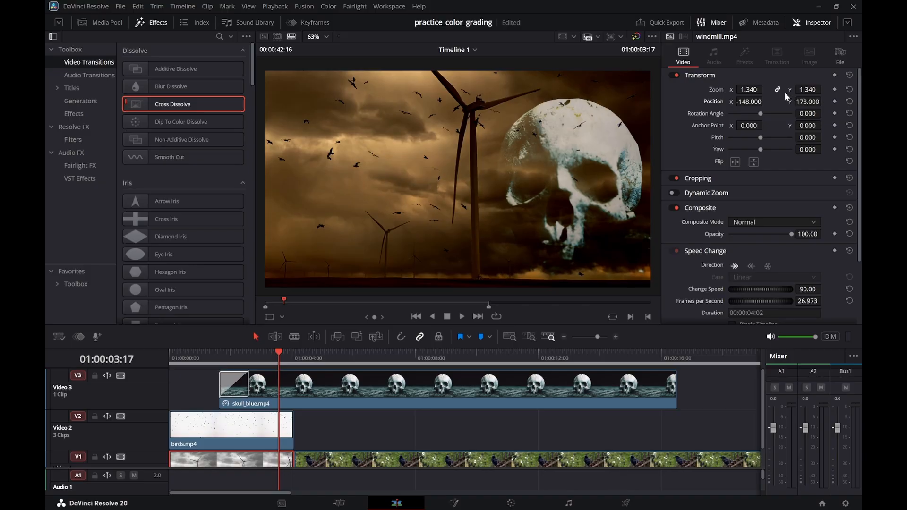
left_click_drag(755, 102, 769, 102)
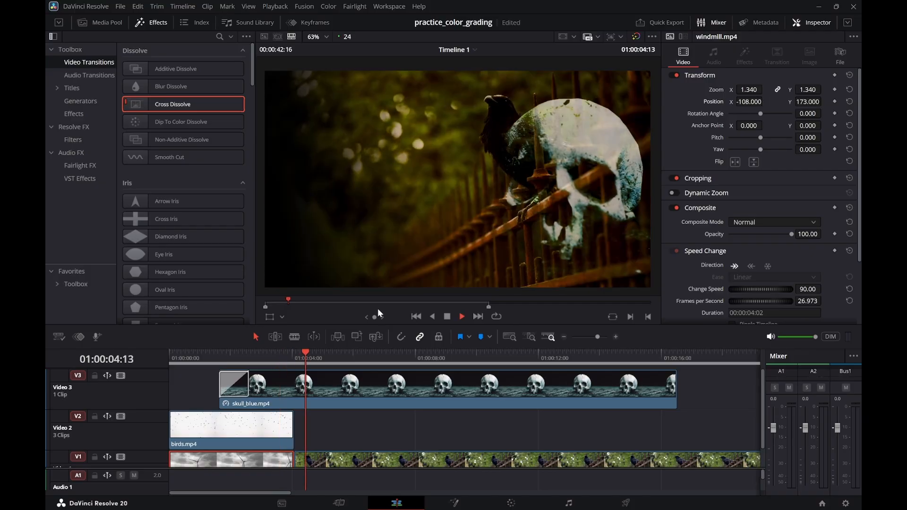
Reverse the speed direction of birds.mp4 on Video 2 and play the opening section to check the motion
left_click(195, 355)
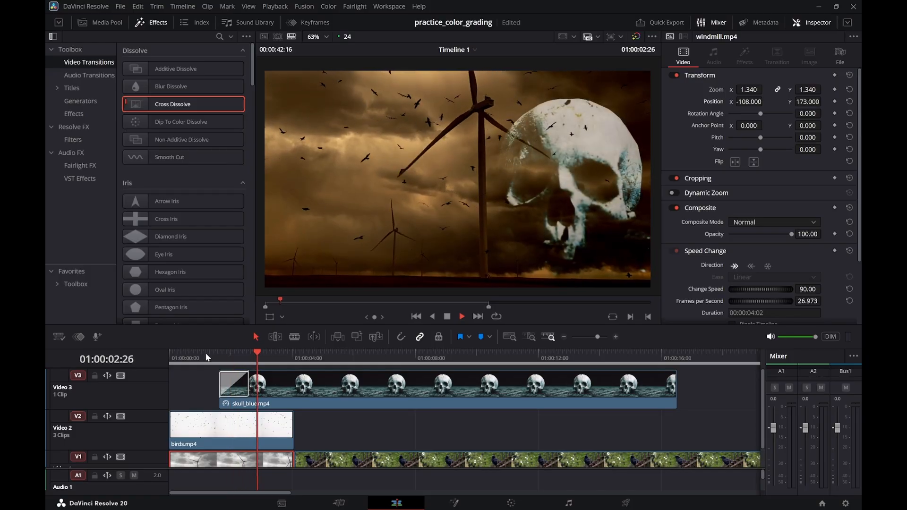
key("space")
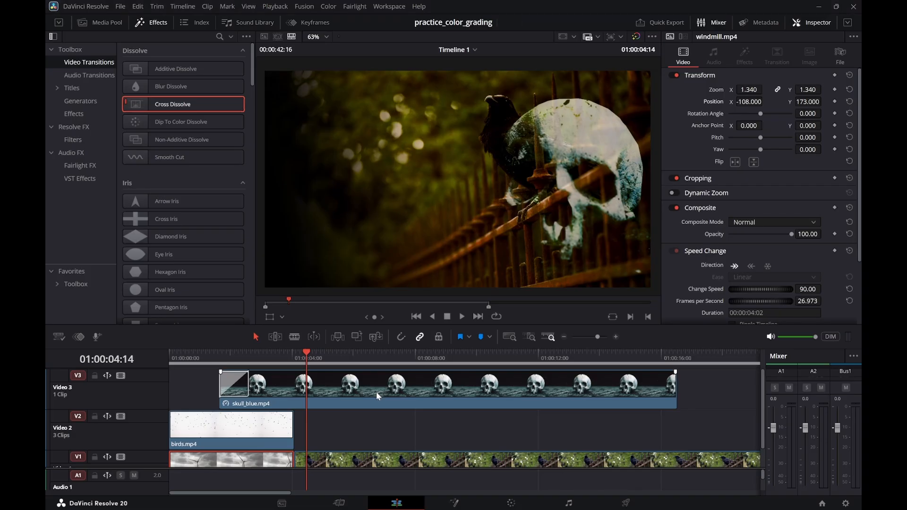
left_click(202, 353)
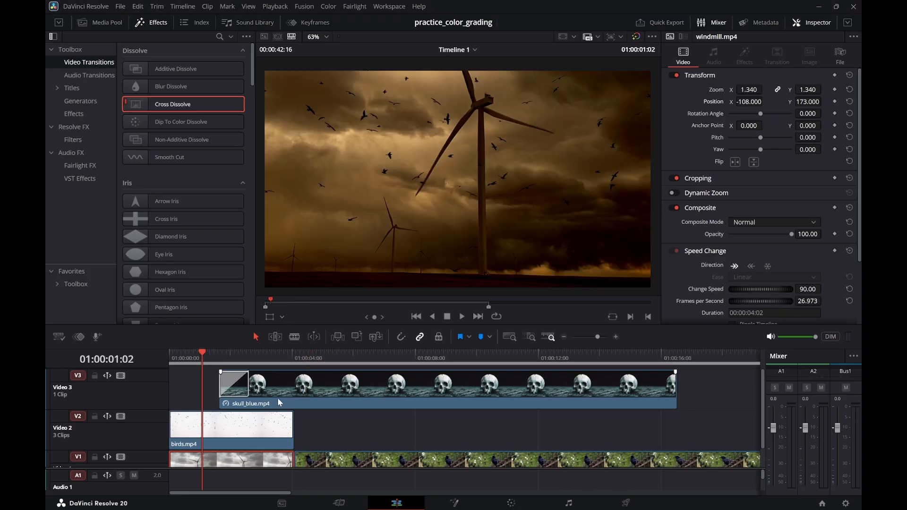
left_click(260, 428)
left_click(751, 266)
key("space")
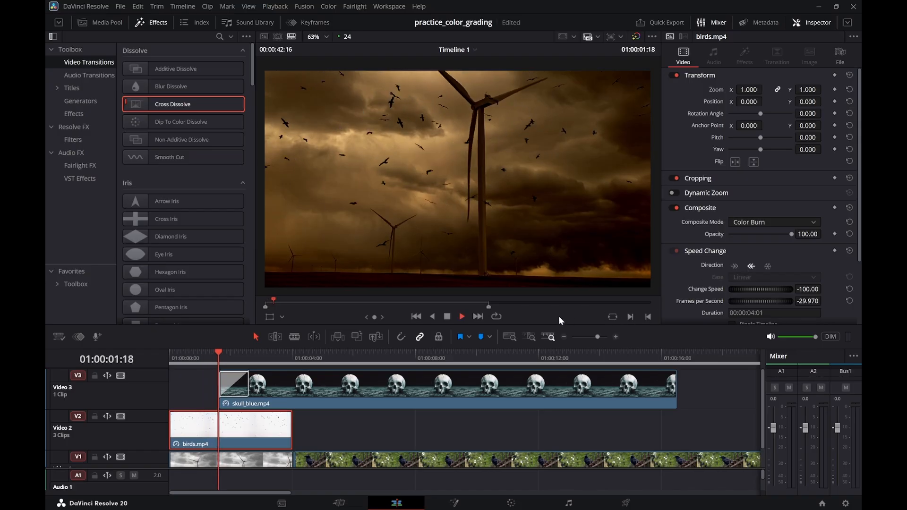
key("space")
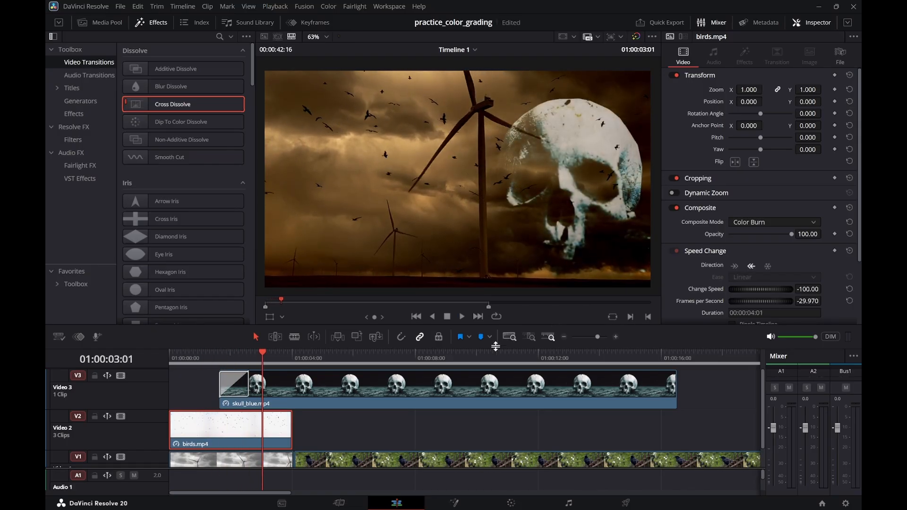
Reverse the speed direction of windmill.mp4 on Video 1 and replay the sequence from near its beginning
left_click(247, 461)
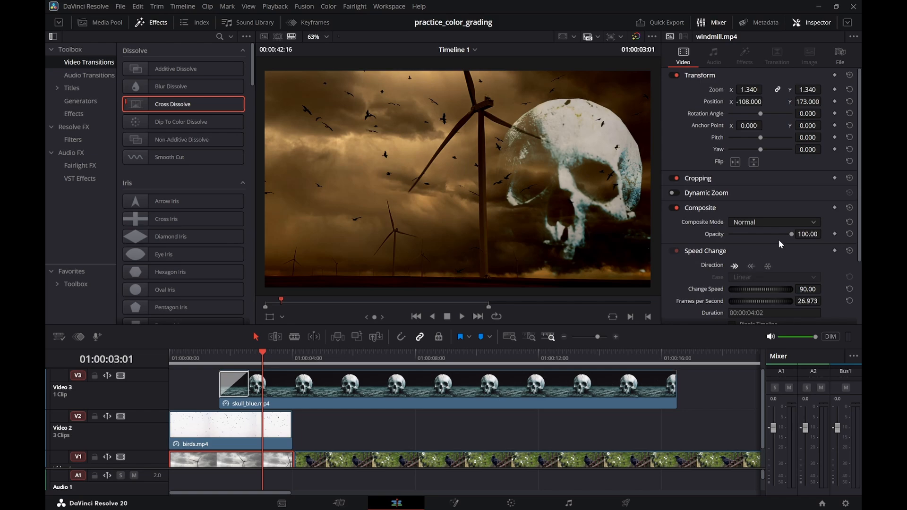
left_click(750, 267)
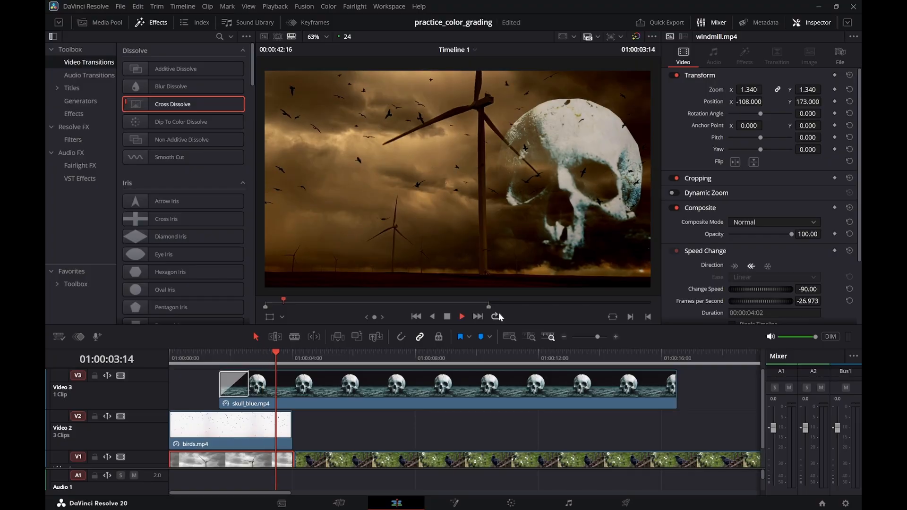
left_click(188, 357)
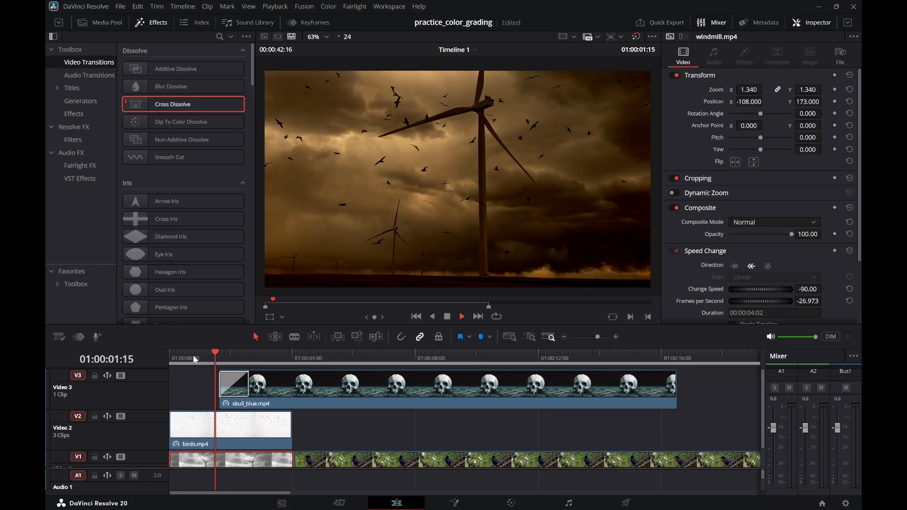
key("space")
Move skull_blue.mp4 with its dissolve to the very start of the timeline on Video 3 and play the opening
left_click(224, 401)
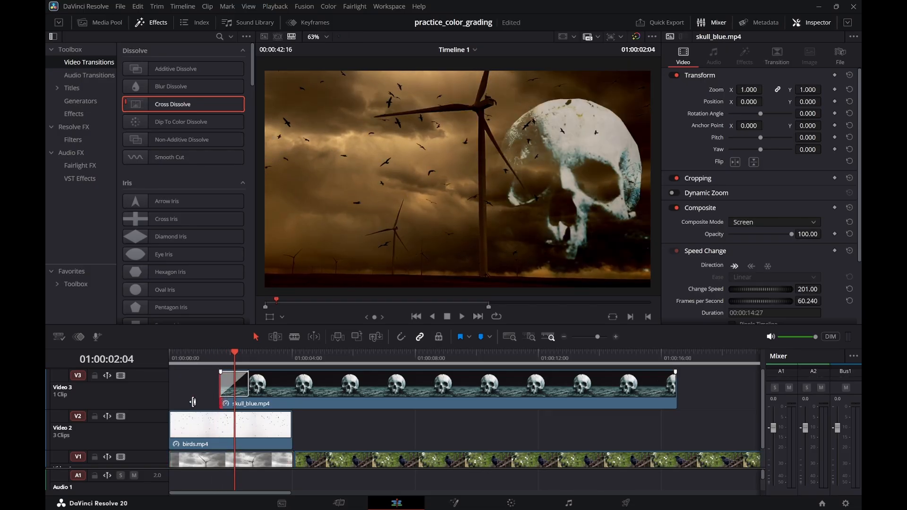
mouse_move(273, 397)
left_mouse_down()
mouse_move(236, 397)
mouse_move(262, 392)
left_mouse_up()
left_click_drag(192, 361, 167, 355)
key("space")
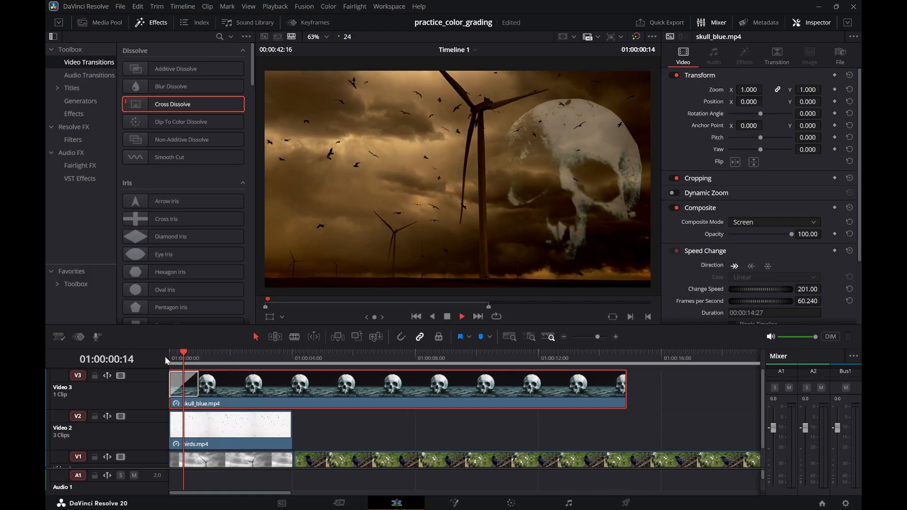
key("space")
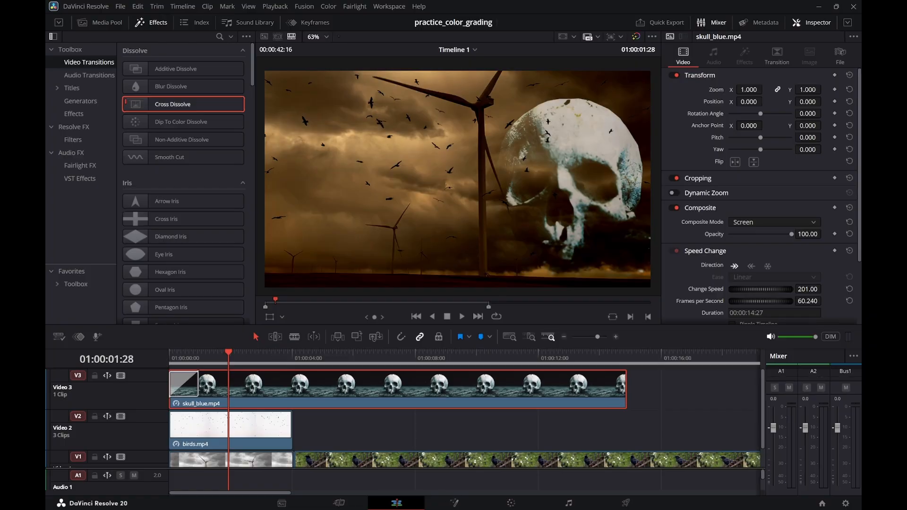
On the Fairlight page, reposition and shrink the floating viewer so the timeline ruler and mixer are uncovered
left_click(568, 503)
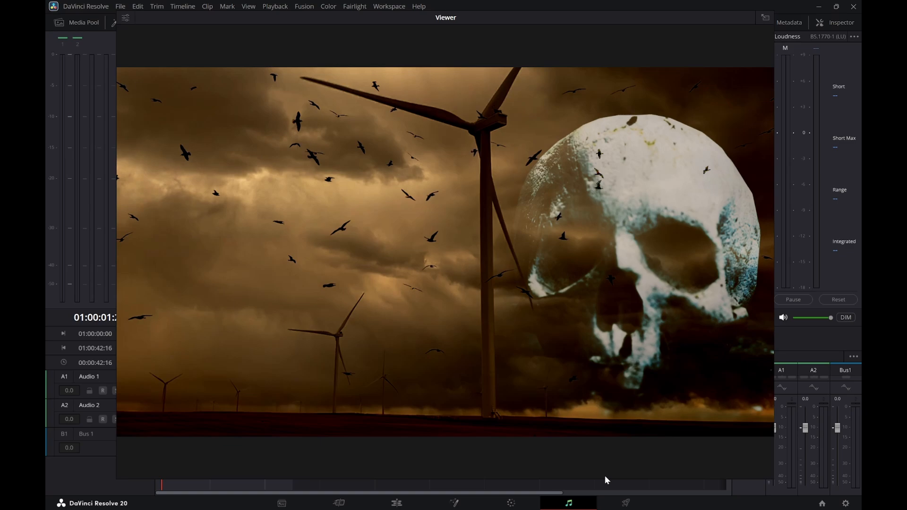
left_click_drag(603, 478, 603, 374)
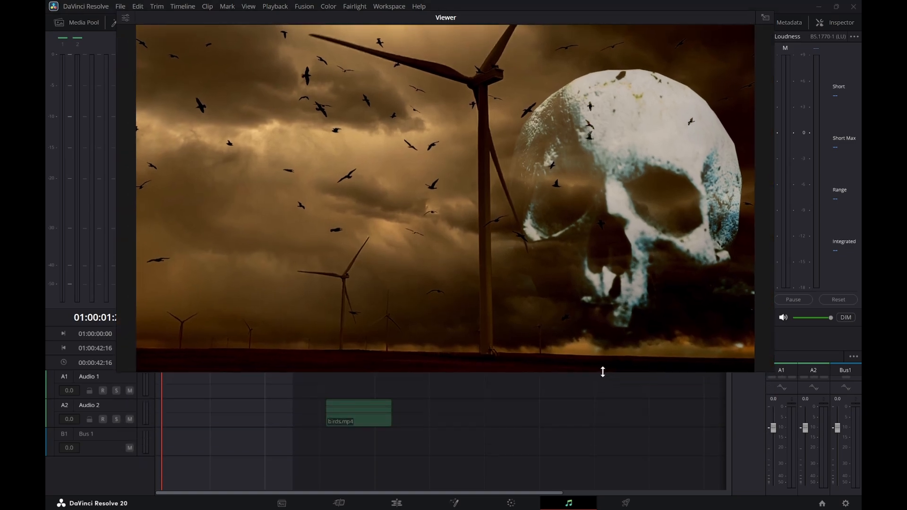
left_click_drag(603, 17, 629, 8)
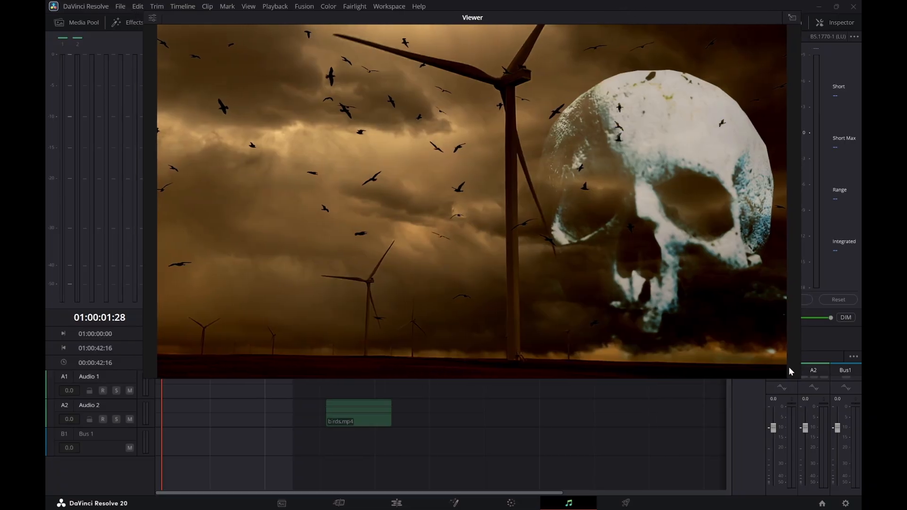
left_click_drag(799, 367, 675, 356)
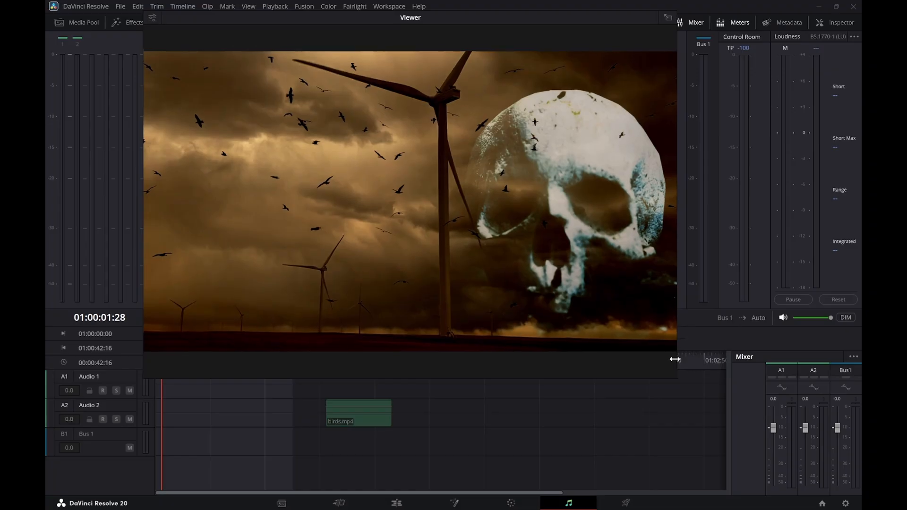
left_click_drag(592, 378, 599, 341)
Play the sequence twice from 01:00:00:00 in the enlarged viewer to judge the skull, birds and windmill composite
left_click_drag(203, 356, 149, 354)
key("space")
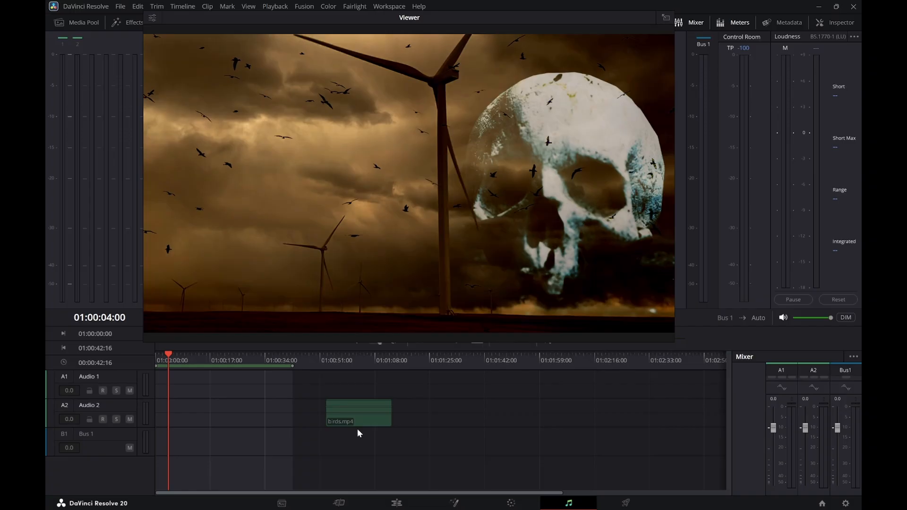
key("Home")
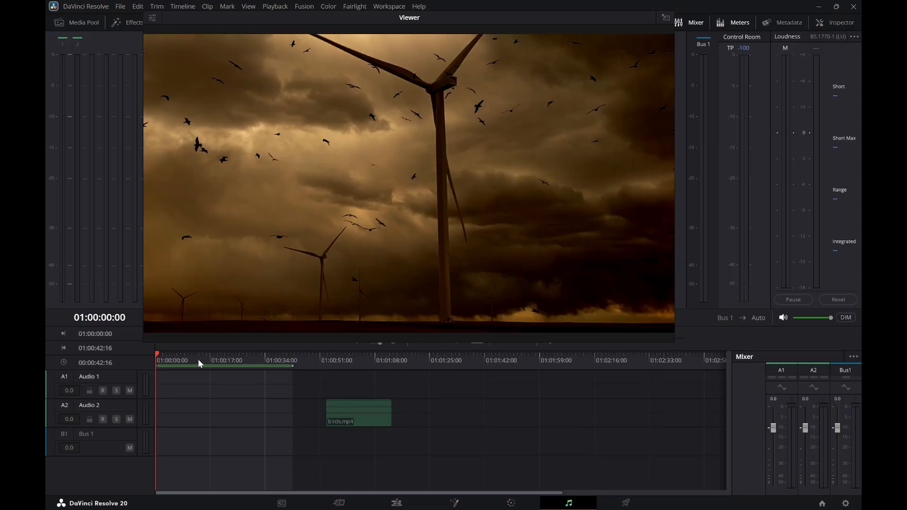
left_click_drag(199, 360, 135, 359)
key("space")
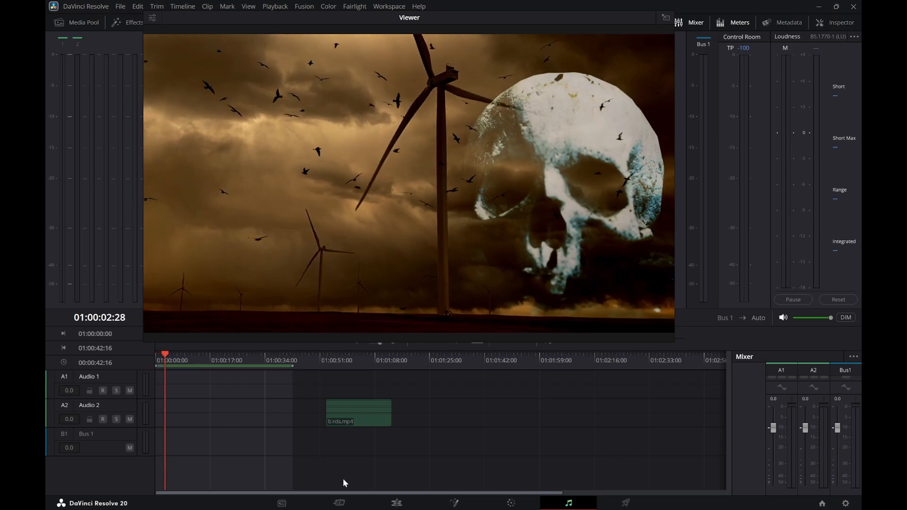
On the Color page, spread the skull_blue.mp4 nodes to make room between the curves node and the mask node
left_click(510, 504)
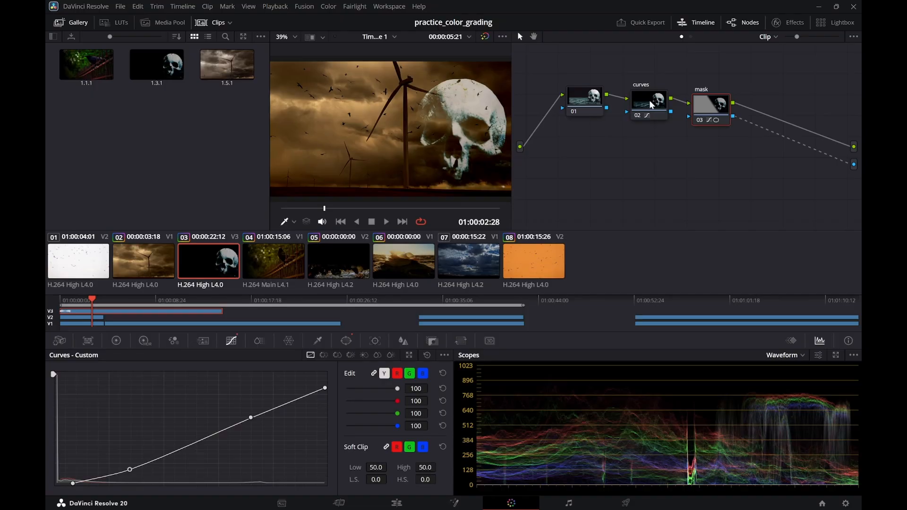
left_click(652, 104)
left_click(586, 110)
left_click(705, 109)
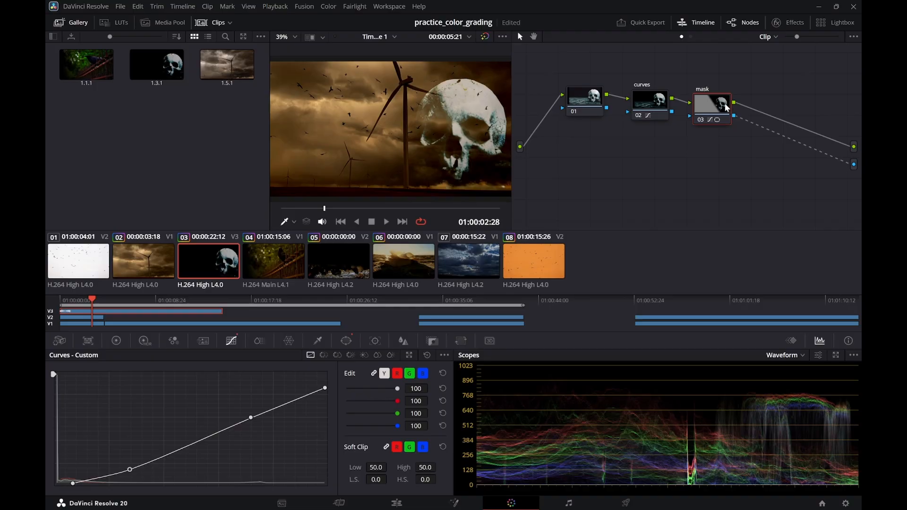
left_click_drag(730, 108, 756, 101)
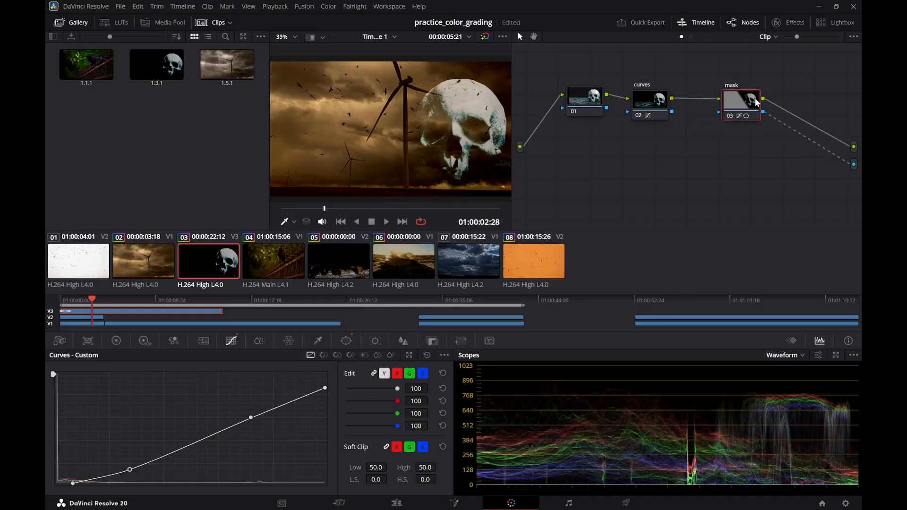
left_click_drag(664, 105, 649, 106)
Add a serial node after the curves node, label it "color", and place it in the gap before the mask node
right_click(649, 106)
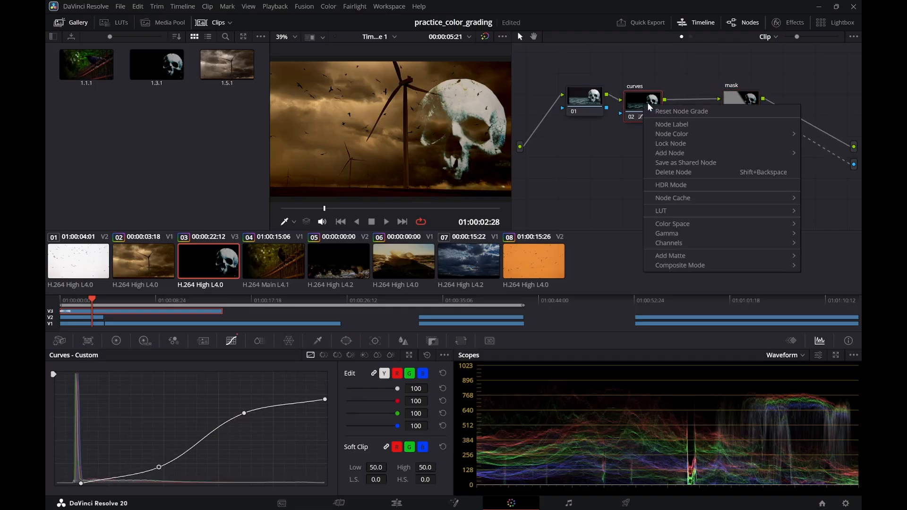
mouse_move(682, 155)
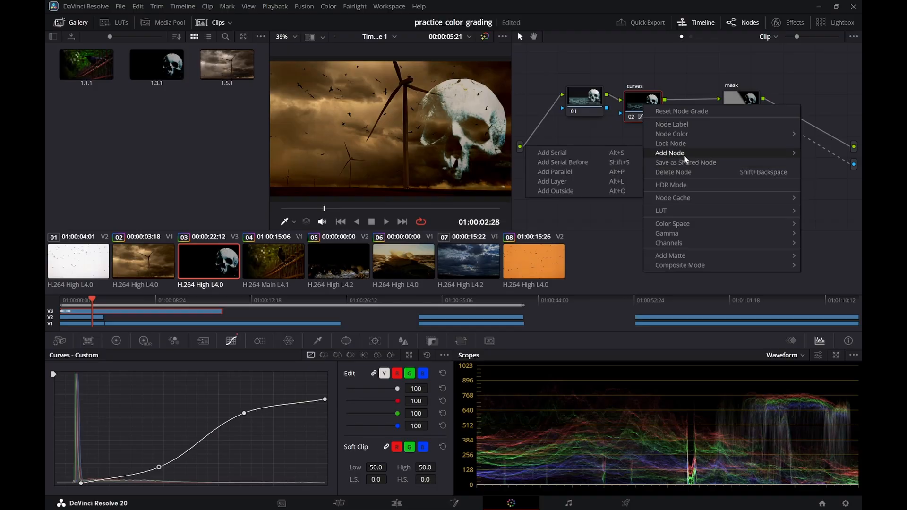
left_click(595, 157)
left_click_drag(691, 148, 693, 115)
right_click(690, 115)
left_click(712, 133)
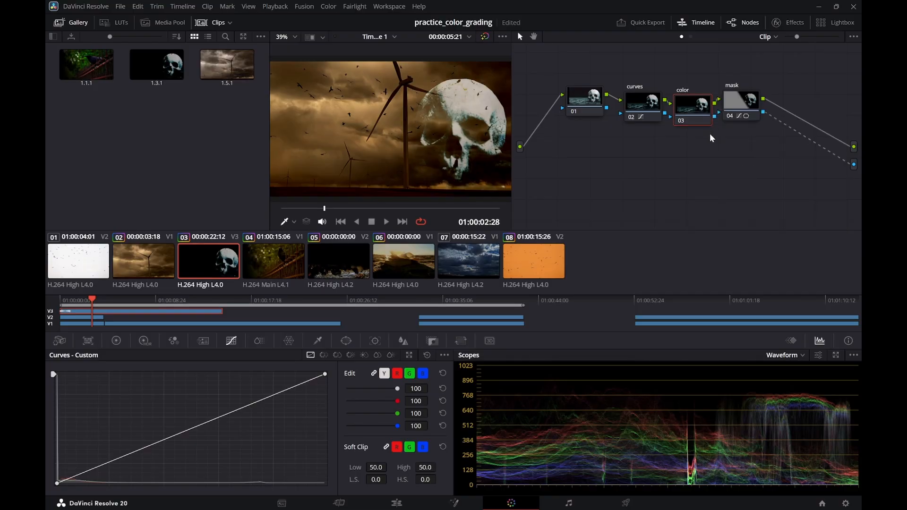
left_click_drag(692, 107, 692, 108)
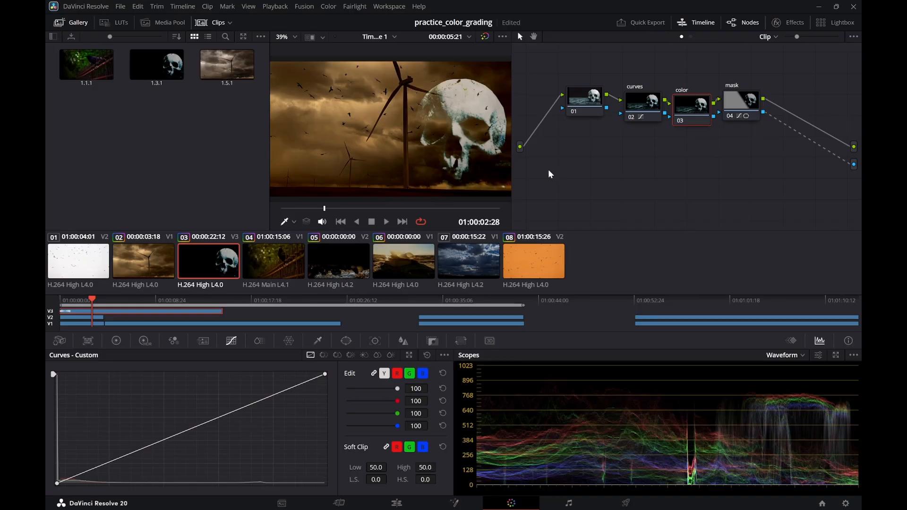
In the curves node, raise the white point slightly, lower the highlight point, shift the black and shadow points toward the dark end, and save the project
left_click(653, 101)
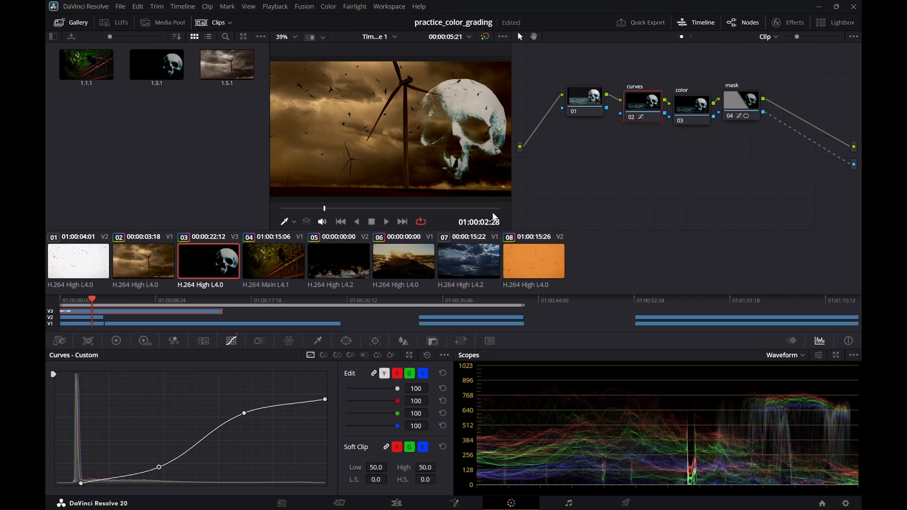
mouse_move(326, 402)
left_mouse_down()
mouse_move(327, 387)
mouse_move(326, 412)
mouse_move(322, 386)
mouse_move(320, 411)
mouse_move(321, 395)
left_mouse_up()
left_click_drag(246, 415, 255, 427)
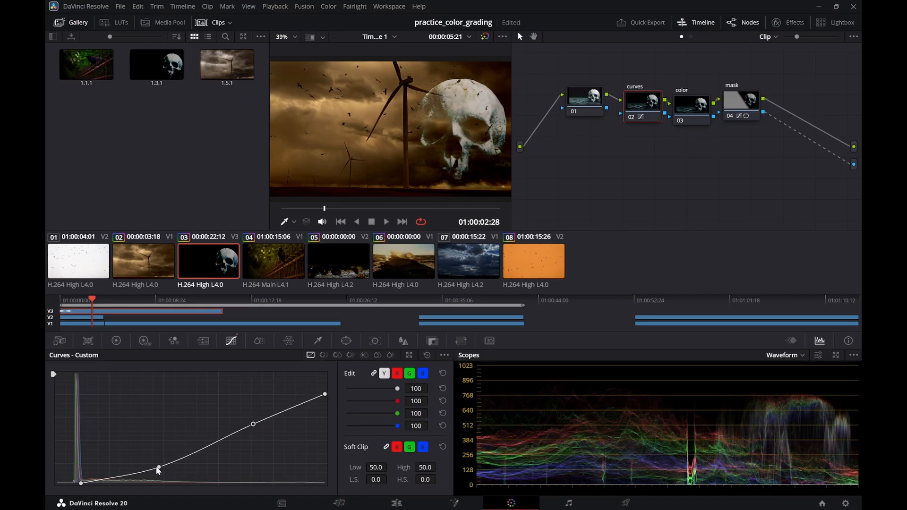
left_click_drag(161, 470, 168, 474)
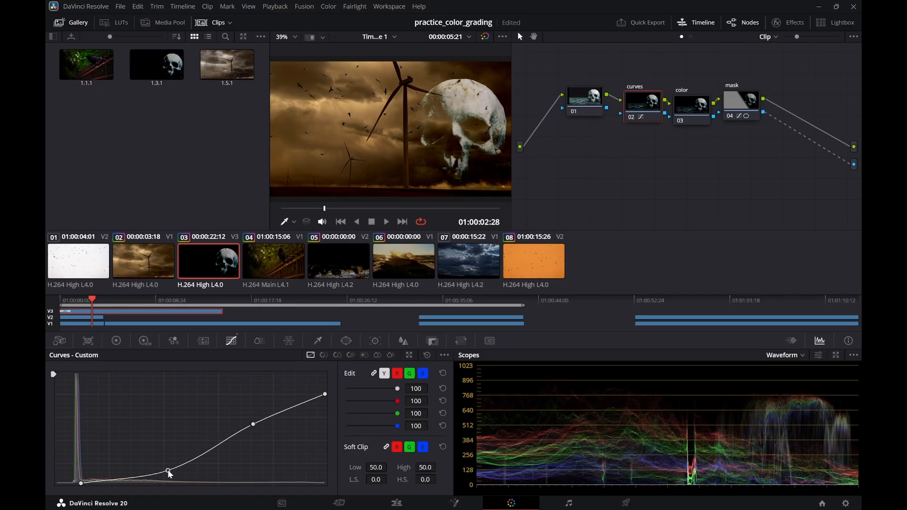
left_click_drag(81, 484, 64, 484)
left_click_drag(168, 471, 140, 482)
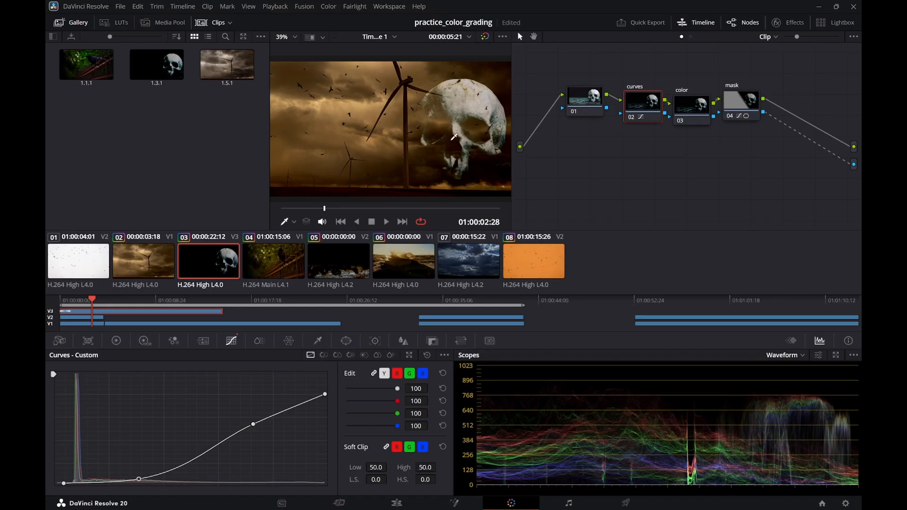
key("ctrl+s")
On the Fairlight page, replay the sequence from its start to check the skull's adjusted contrast
left_click(566, 502)
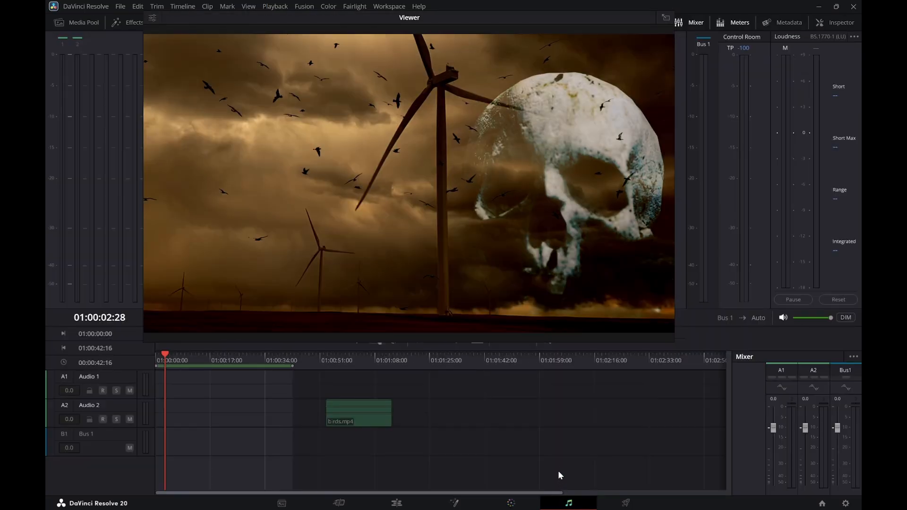
key("space")
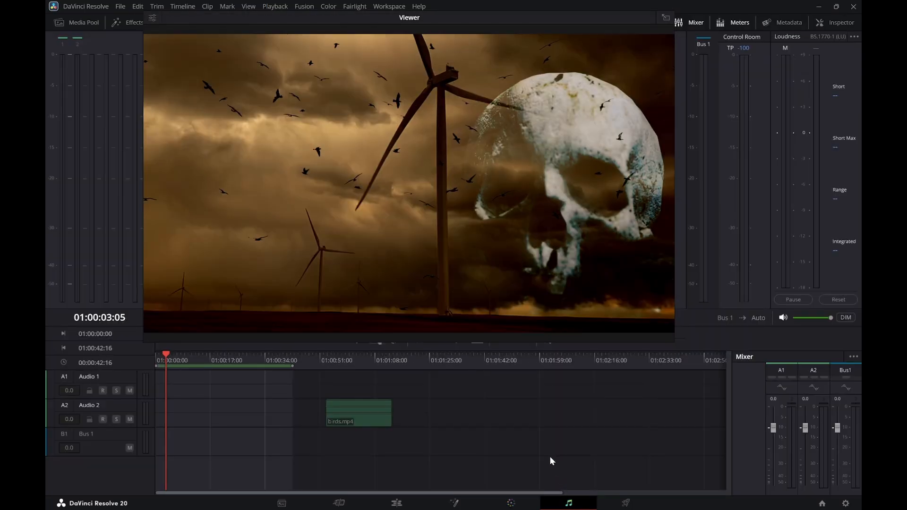
left_click_drag(178, 358, 156, 357)
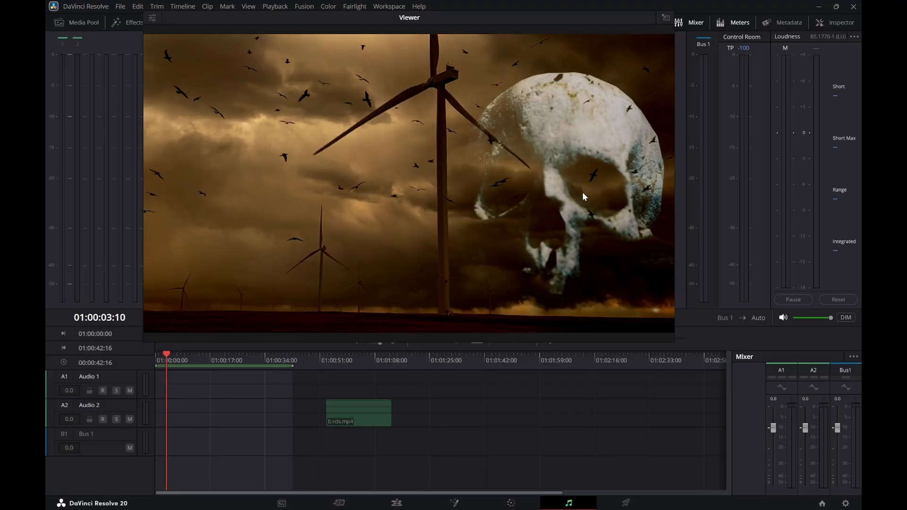
left_click_drag(178, 359, 136, 362)
key("space")
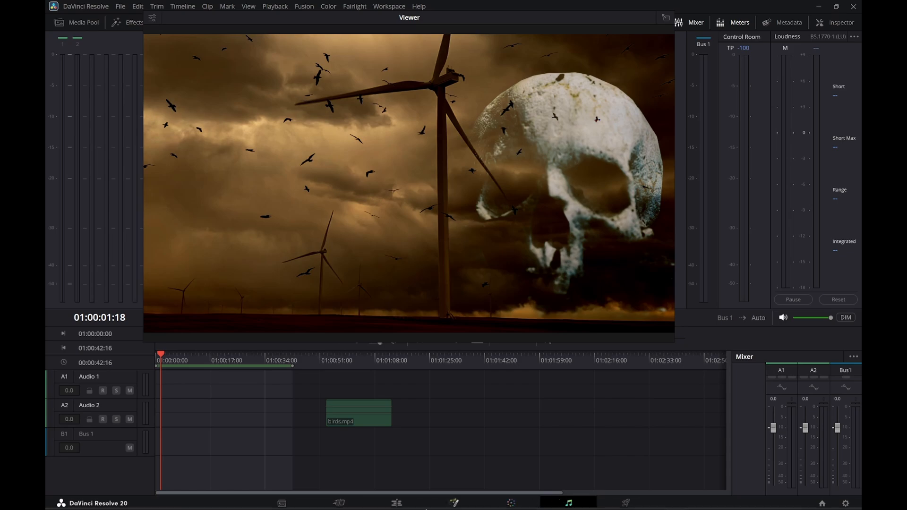
On the Edit page, play Timeline 1 from its start to review the regraded skull over the windmill
left_click(407, 505)
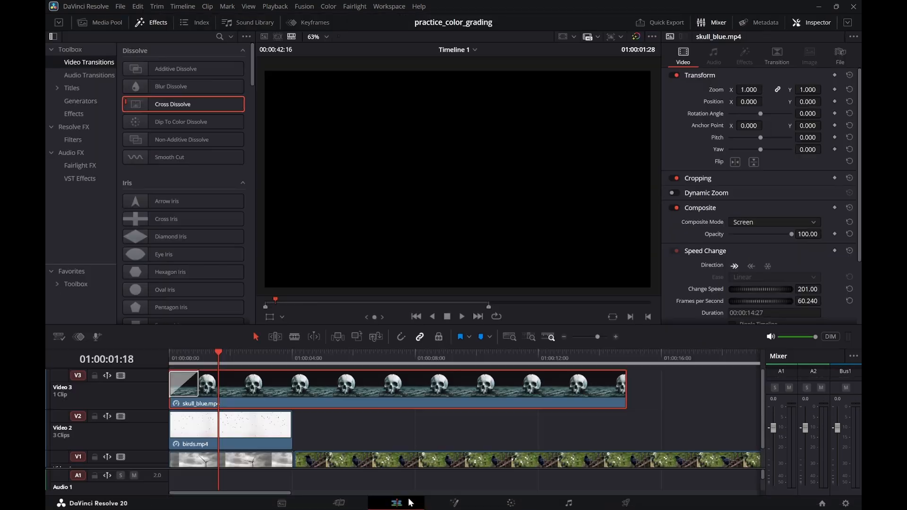
left_click_drag(225, 356, 165, 357)
key("space")
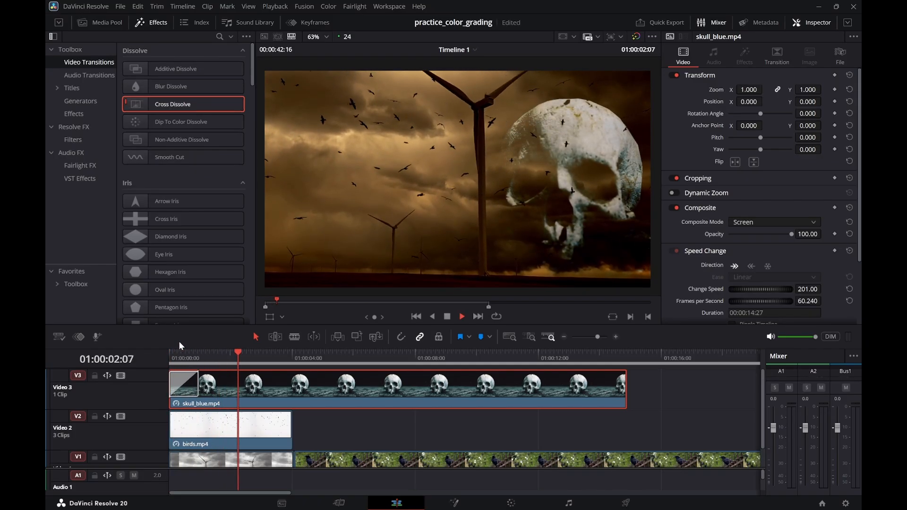
Stop playback and shift the skull_blue clip on Video 3 to start about two seconds into the timeline
key("space")
left_click_drag(194, 355, 156, 355)
left_click_drag(251, 394, 271, 393)
left_click_drag(203, 355, 160, 352)
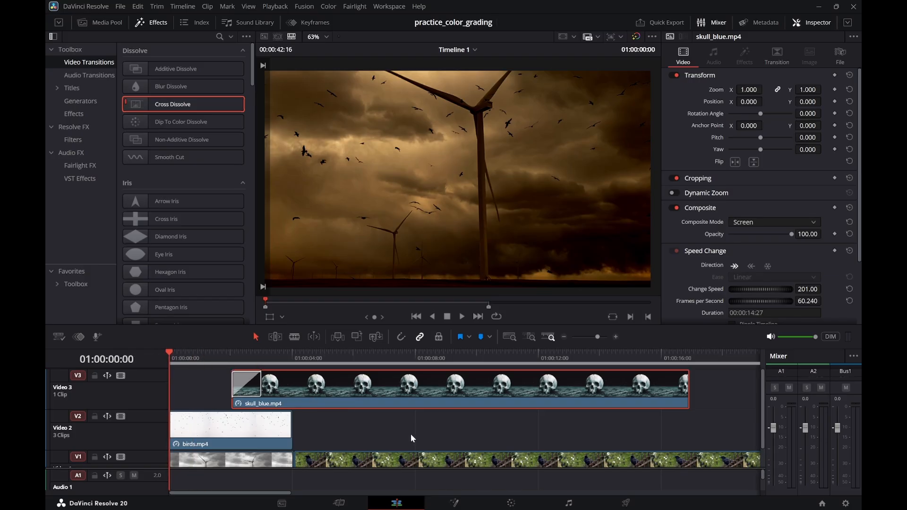
Play Timeline 1 from its start to review the delayed entrance of the skull
key("space")
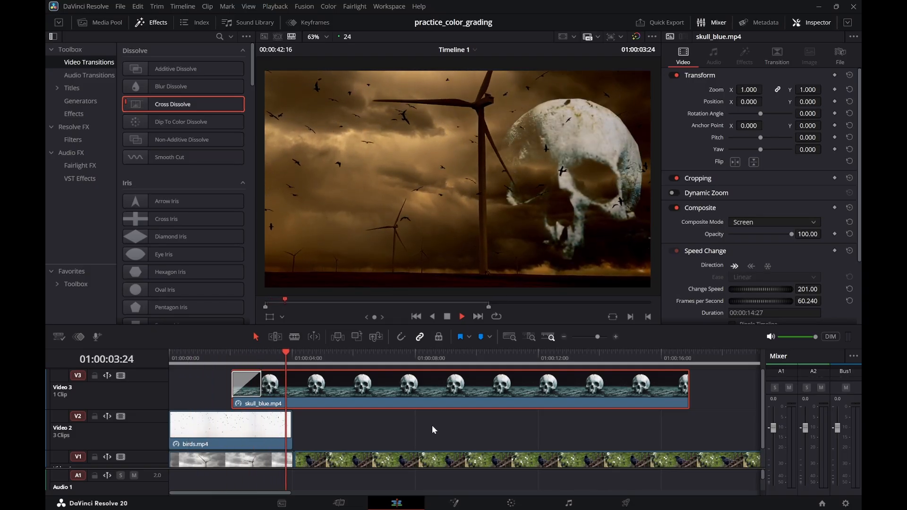
key("space")
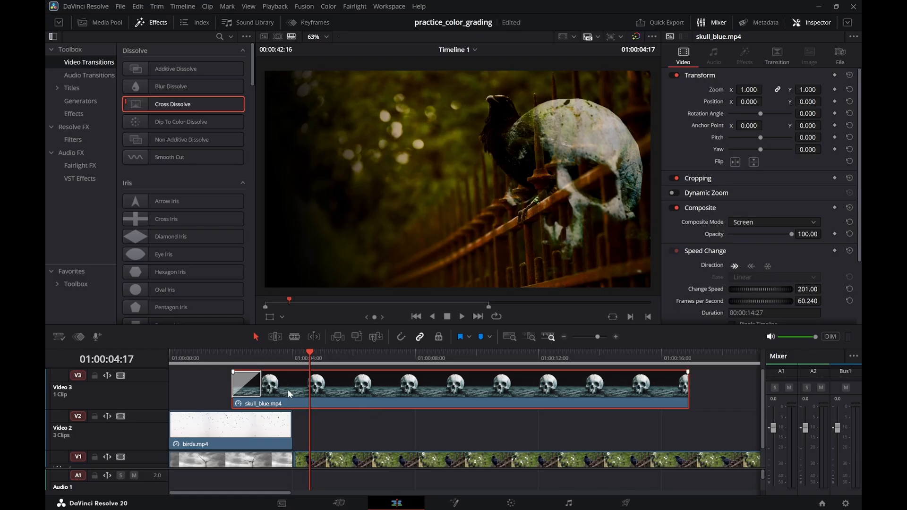
left_click_drag(217, 358, 158, 361)
key("space")
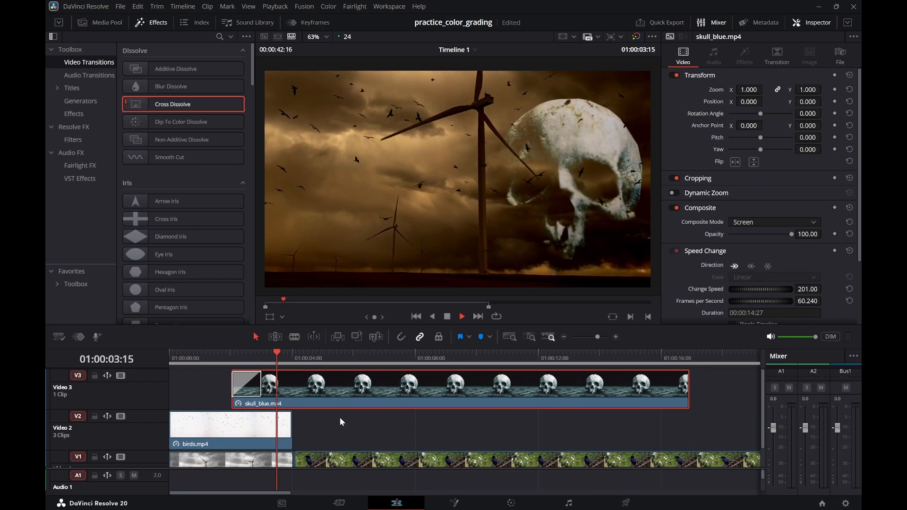
key("space")
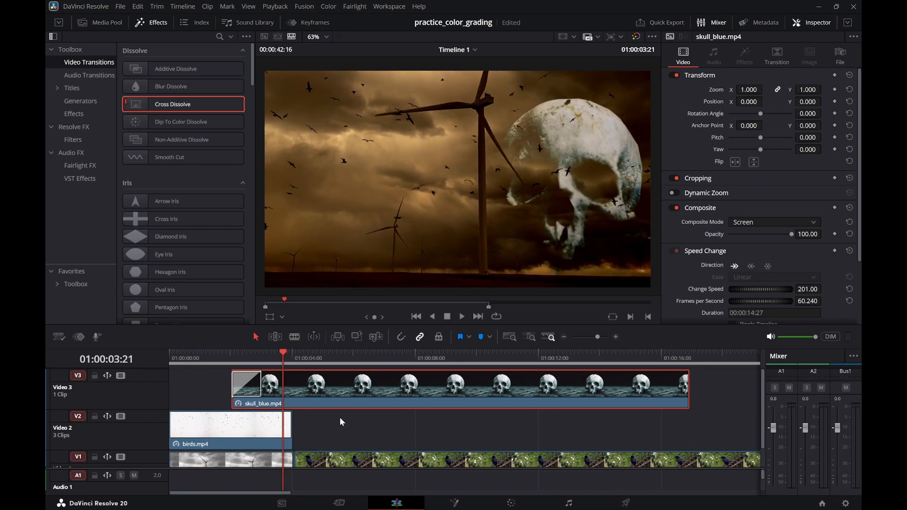
Lengthen the skull clip's opening Cross Dissolve to 127 frames and start the clip about one second into the timeline
left_click(261, 386)
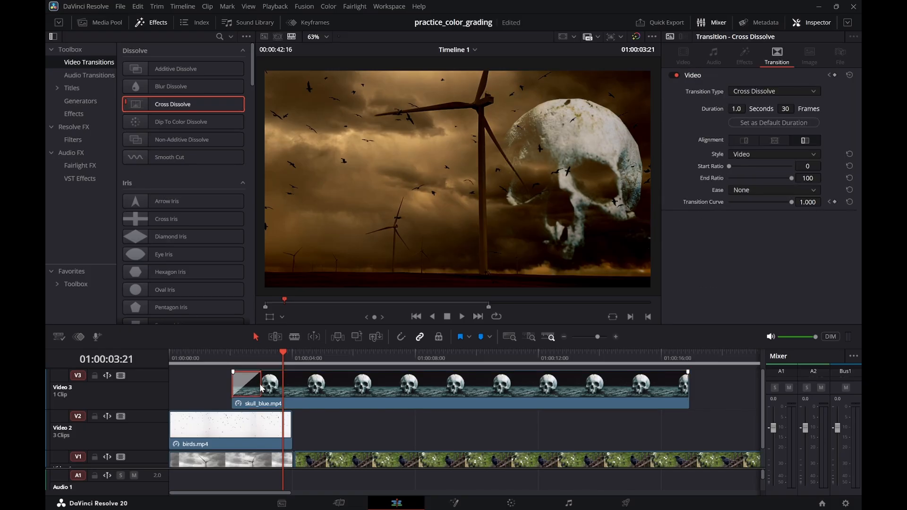
left_click_drag(306, 384, 349, 383)
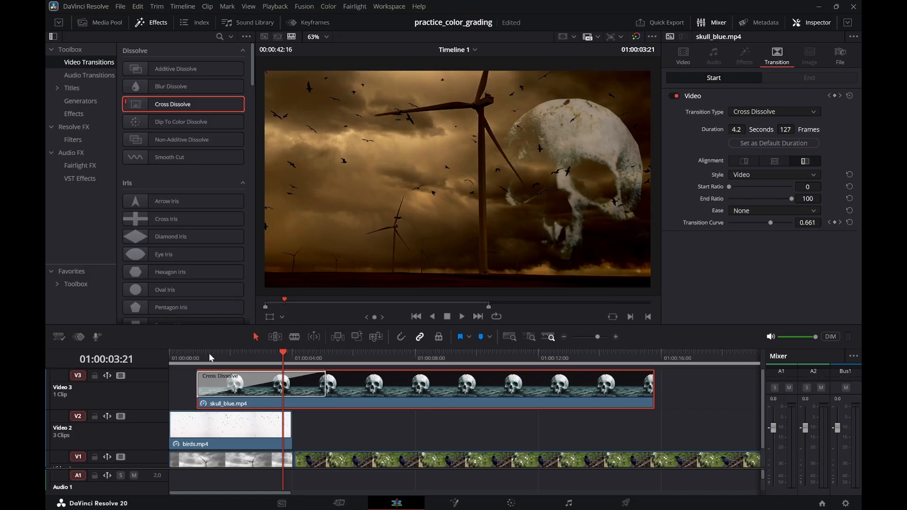
Play the sequence from its start and scrub through the skull's longer fade-in
left_click_drag(207, 353, 154, 351)
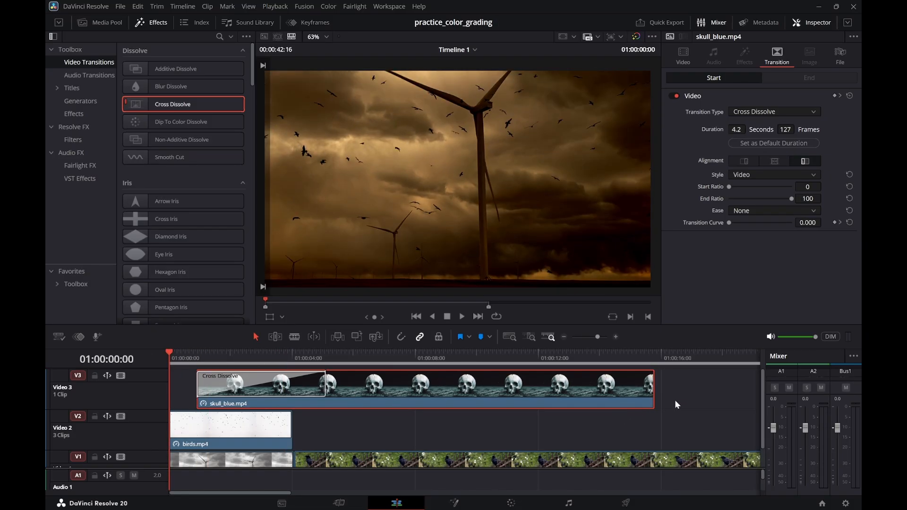
key("space")
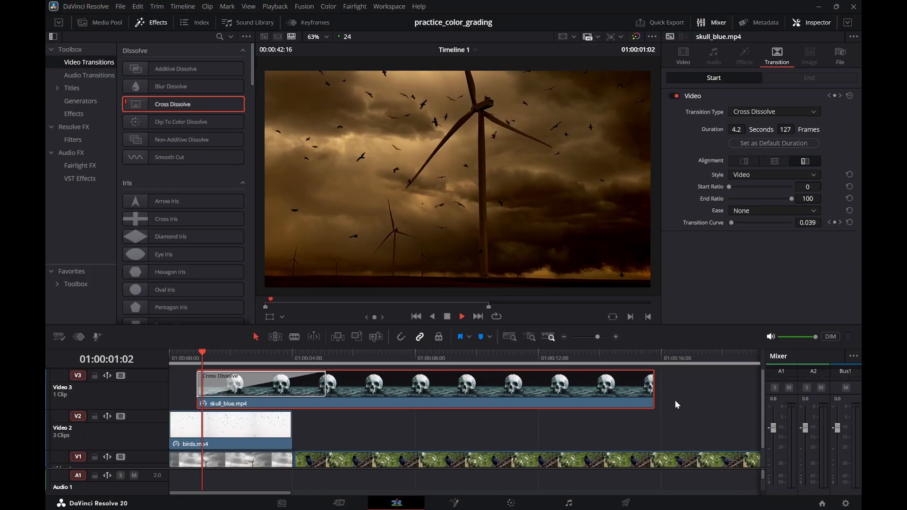
key("space")
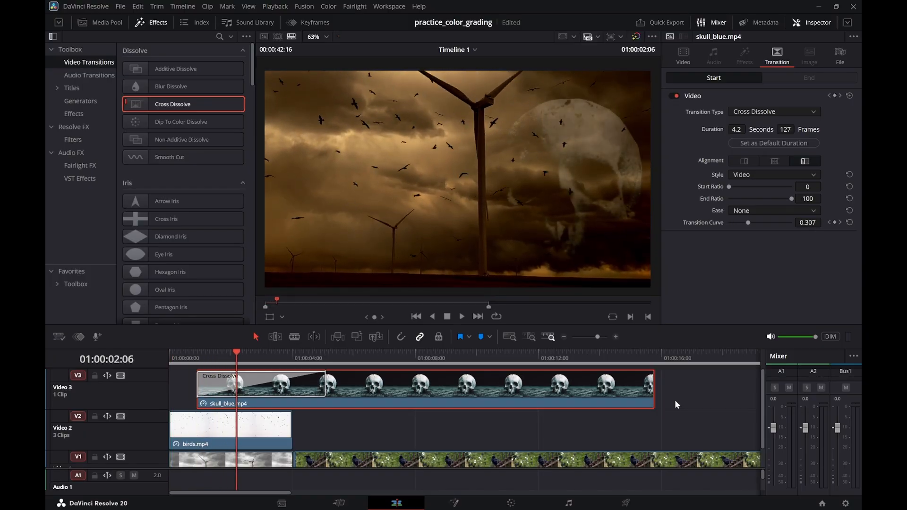
key("space")
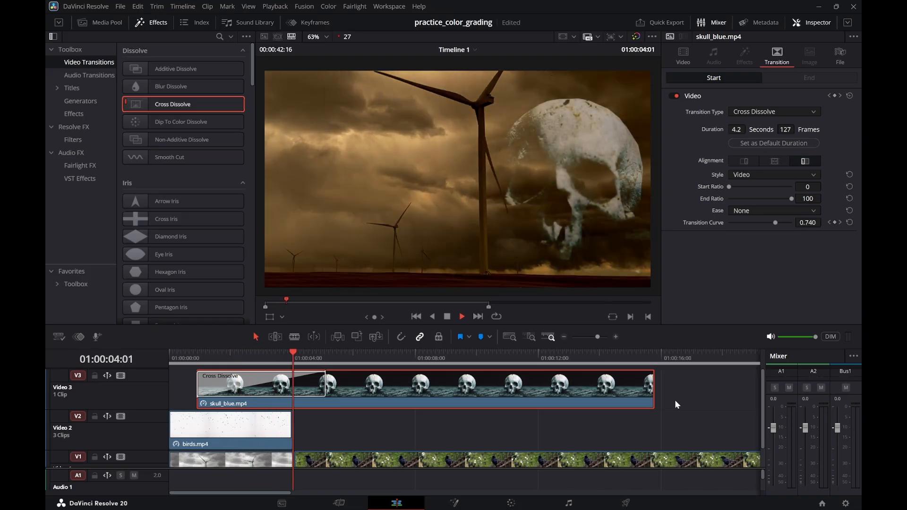
key("space")
left_click_drag(208, 363, 227, 363)
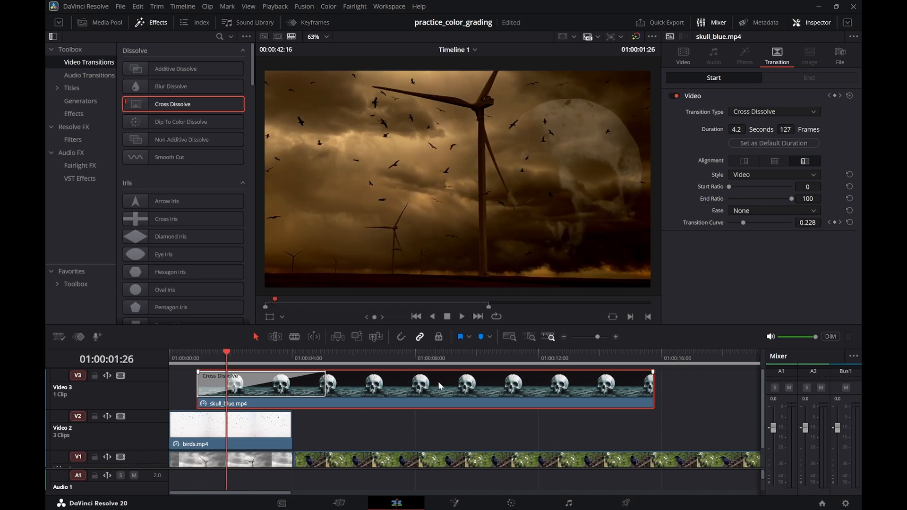
Select the birds clip and replay the sequence from its start through the cut to the crow shot
left_click(258, 433)
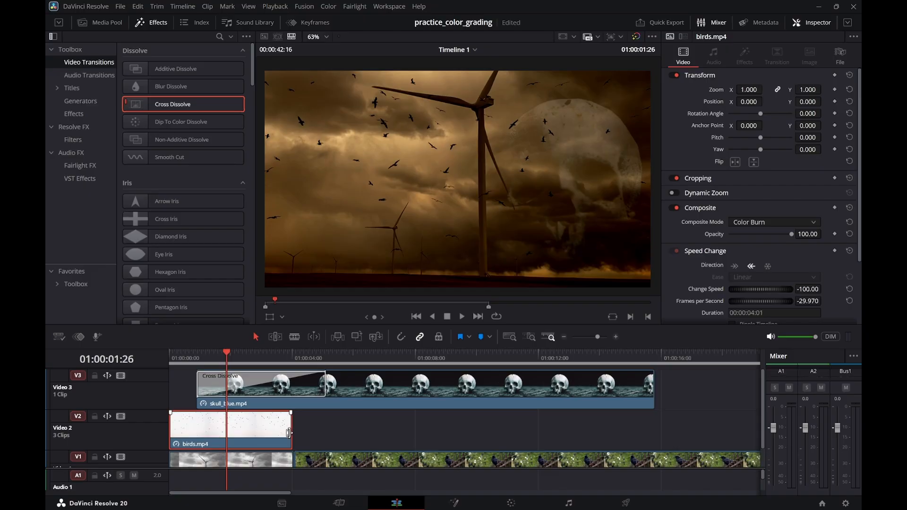
left_click_drag(227, 348, 172, 362)
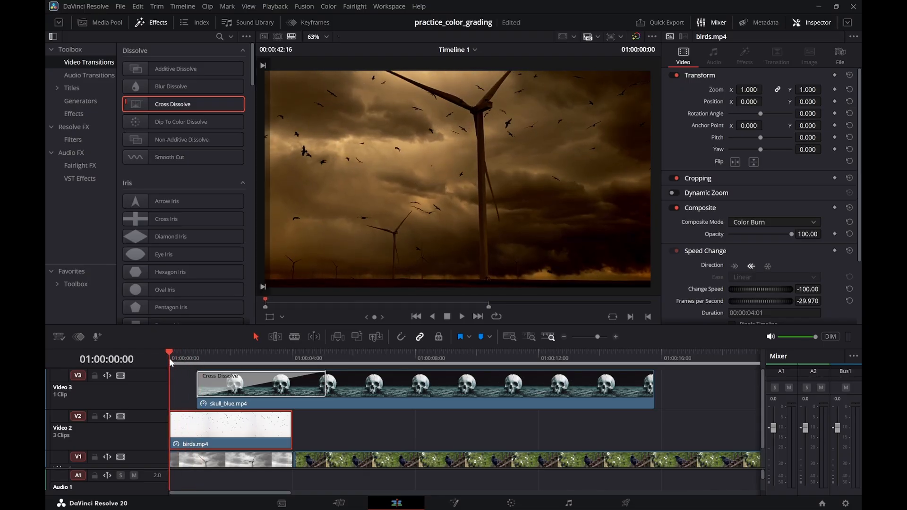
key("space")
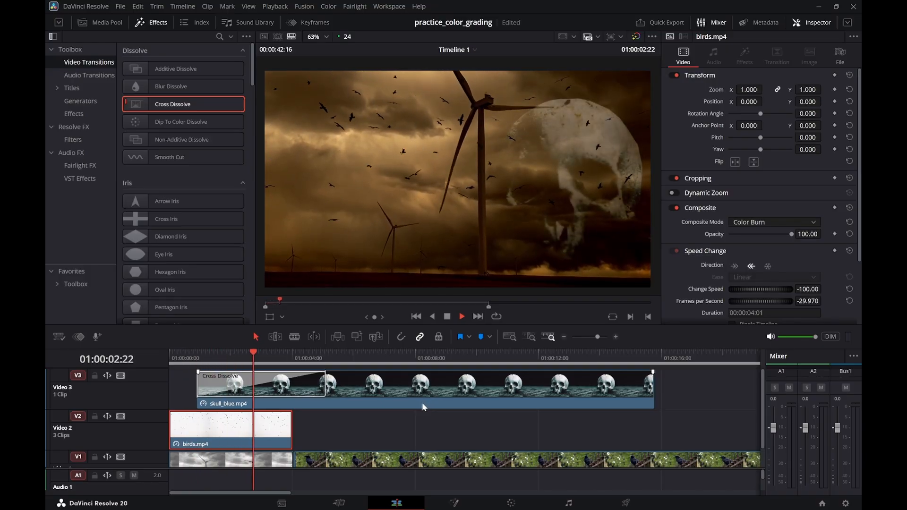
key("space")
left_click_drag(248, 356, 140, 350)
key("space")
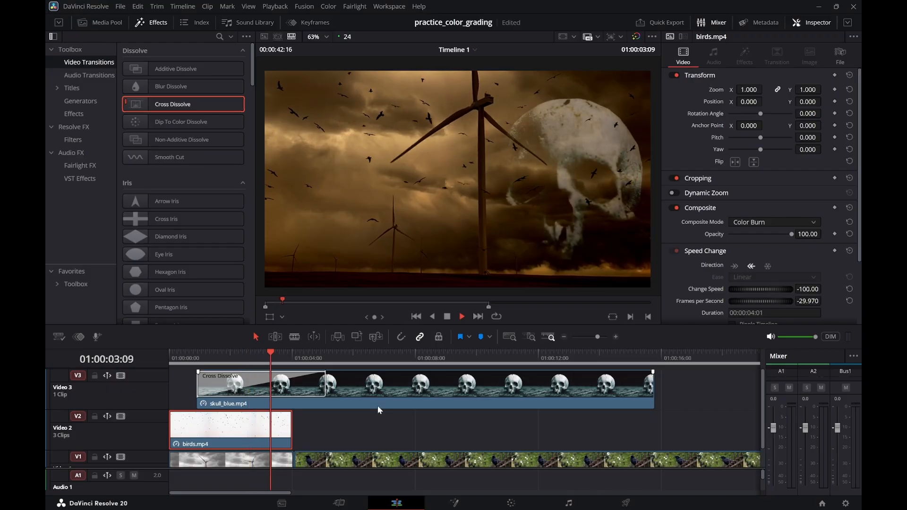
key("space")
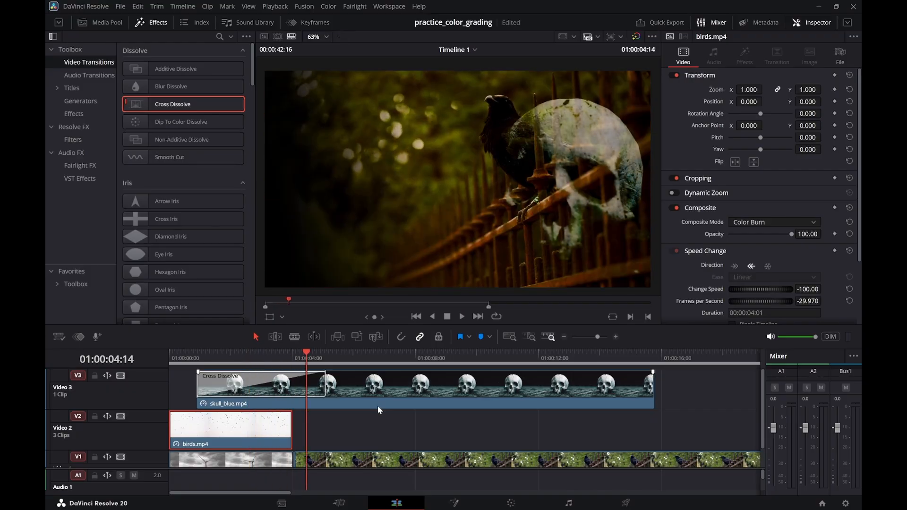
Trim the end of the skull_blue clip to a duration of 00:00:08:08
left_click(384, 461)
left_click_drag(653, 399, 447, 386)
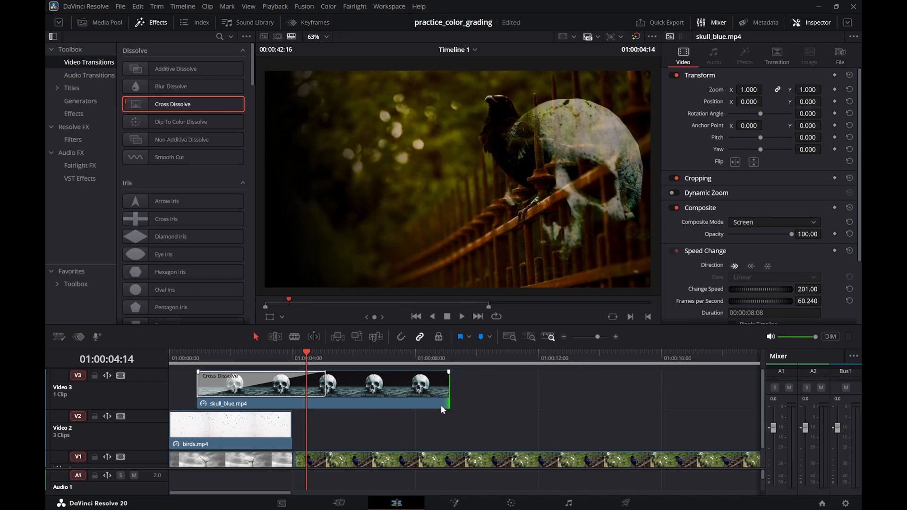
Add a video track above Video 3 and move the crow clip onto it, starting where the birds clip ends
right_click(138, 394)
left_click(158, 401)
scroll(501, 412, "down", 2)
left_click_drag(433, 456, 555, 383)
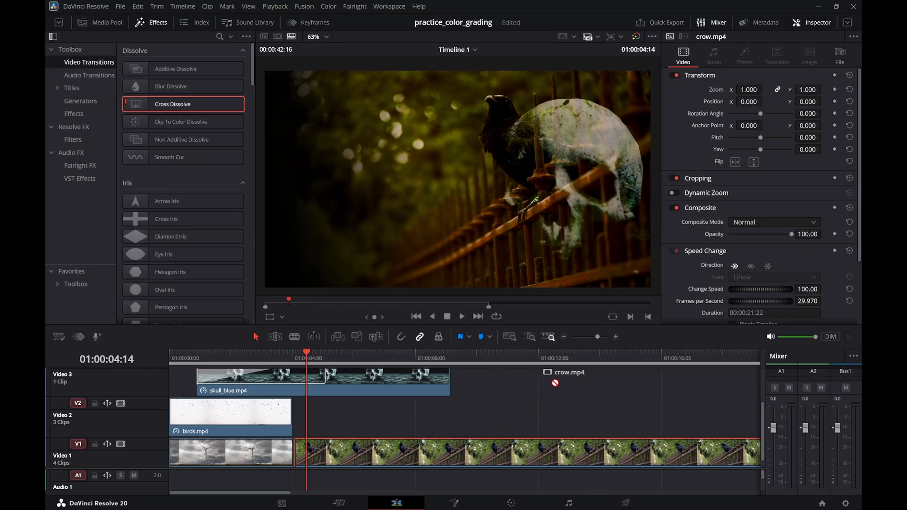
left_click_drag(539, 452, 570, 395)
left_click_drag(228, 325, 232, 225)
left_click_drag(481, 426, 476, 301)
Apply a Cross Dissolve to the start of the crow clip on Video 4
left_click_drag(201, 105, 308, 299)
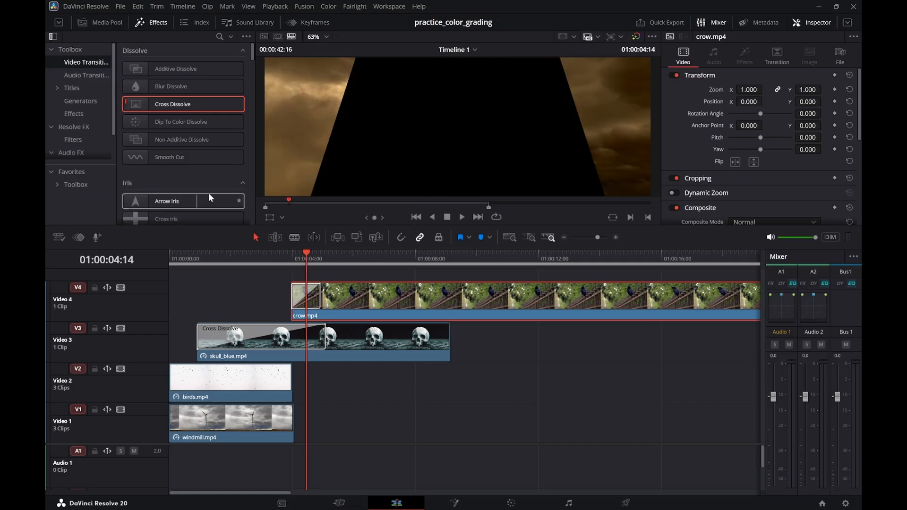
left_click_drag(235, 223, 253, 386)
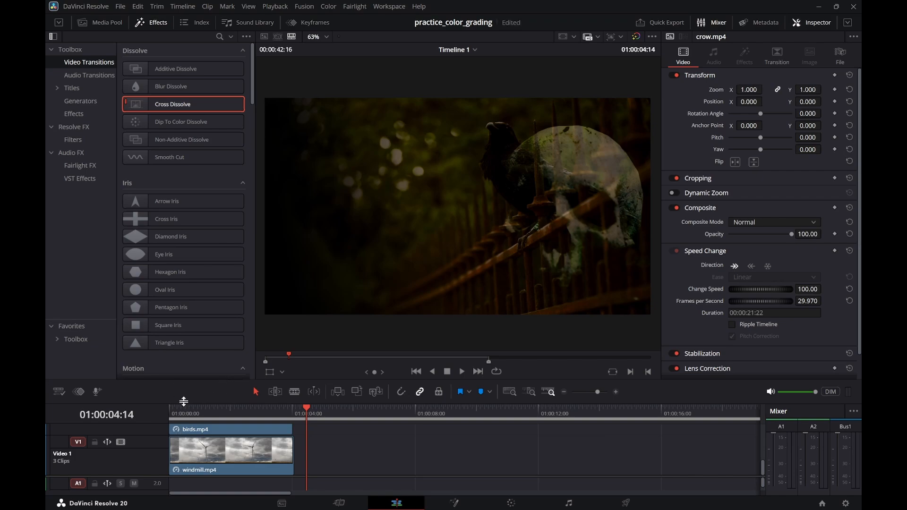
left_click_drag(183, 400, 188, 342)
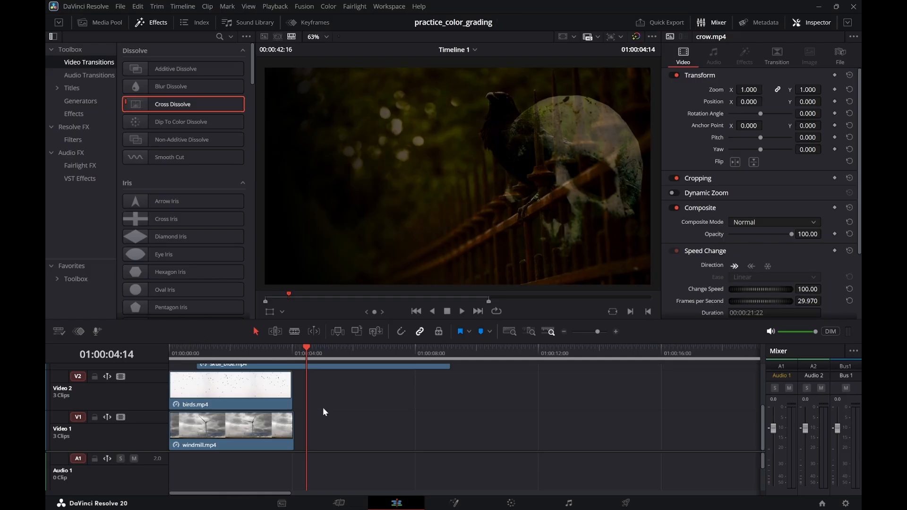
Play the sequence from its start to review the dissolve into the crow shot over the skull
scroll(322, 407, "up", 3)
left_click_drag(215, 352, 158, 352)
key("space")
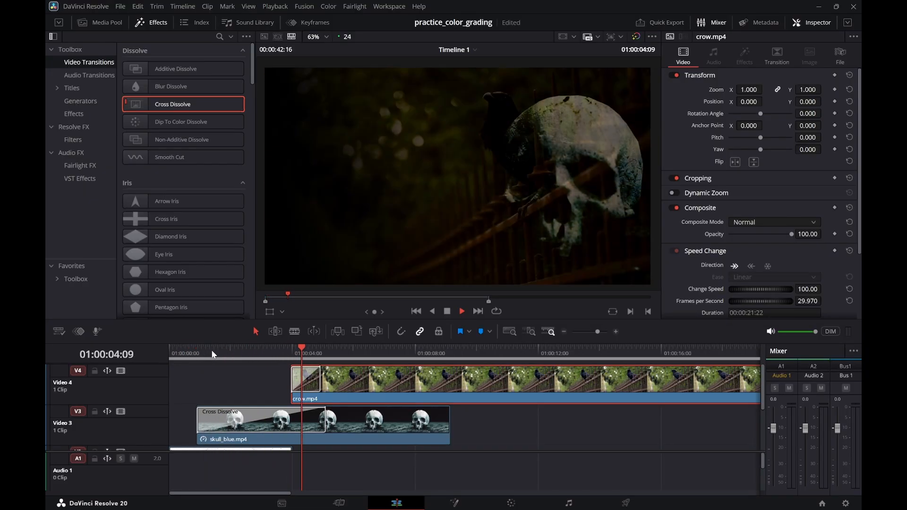
key("space")
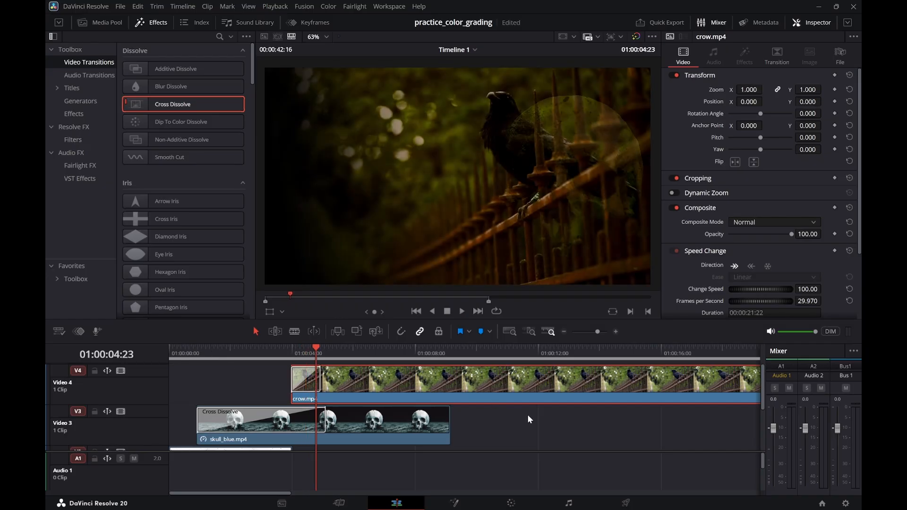
Extend the end of the birds clip on Video 2 to about 7.5 seconds and save the project
scroll(528, 415, "down", 3)
left_click(292, 397)
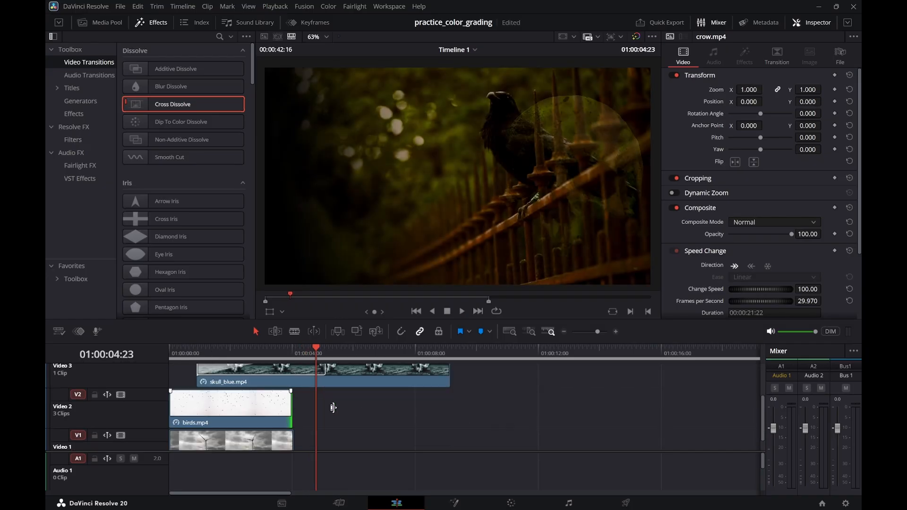
left_click(292, 407)
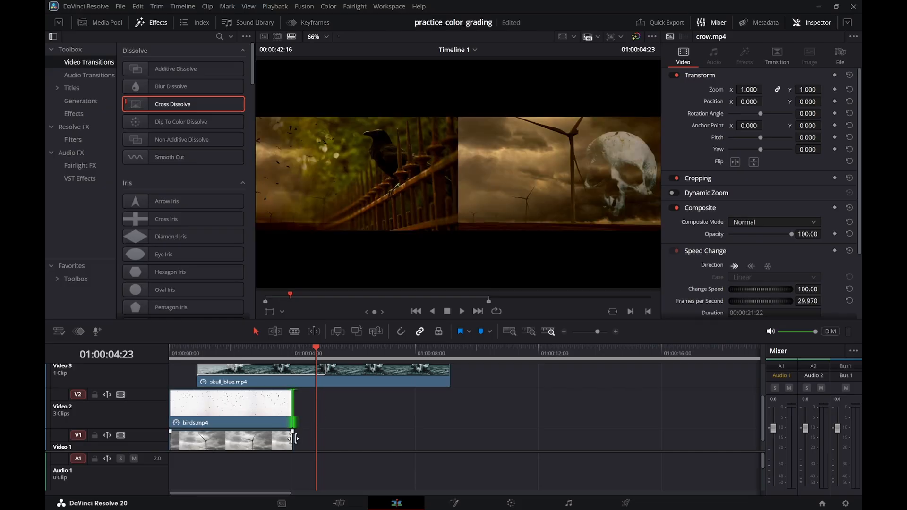
left_click(251, 414)
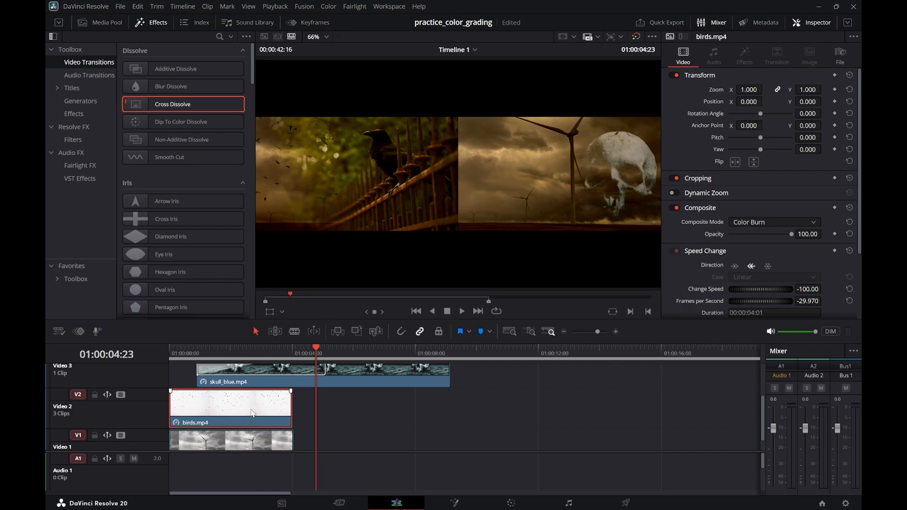
left_click(290, 409)
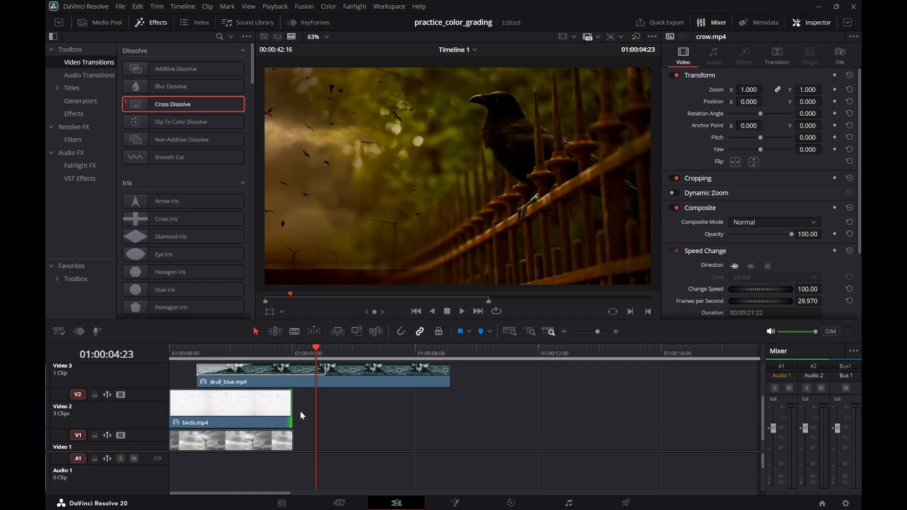
left_click_drag(265, 415, 170, 420)
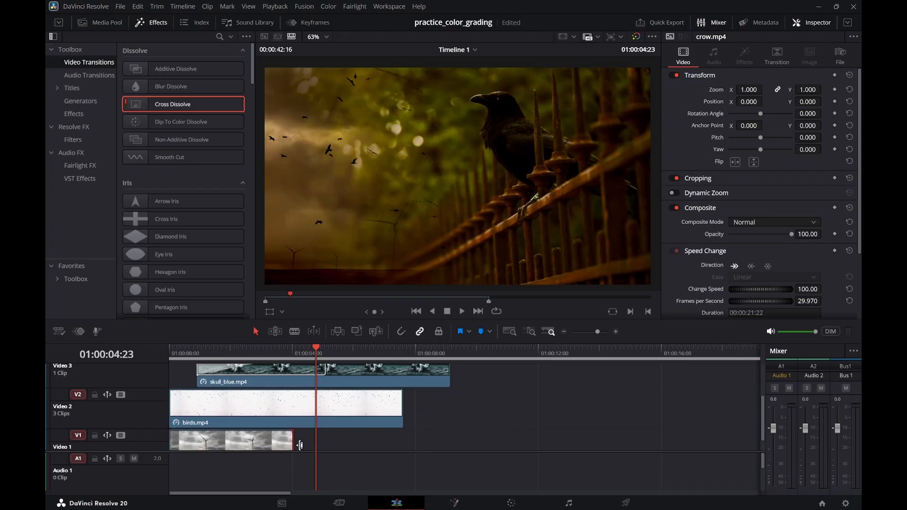
key("ctrl+s")
Select the windmill clip and replay the sequence from its start to review the extended birds and the crow transition
left_click(260, 441)
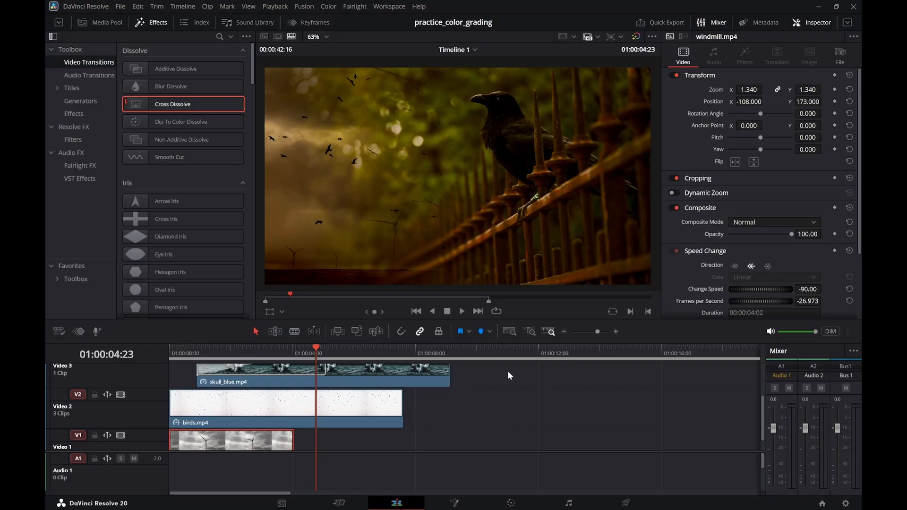
left_click_drag(231, 328, 146, 328)
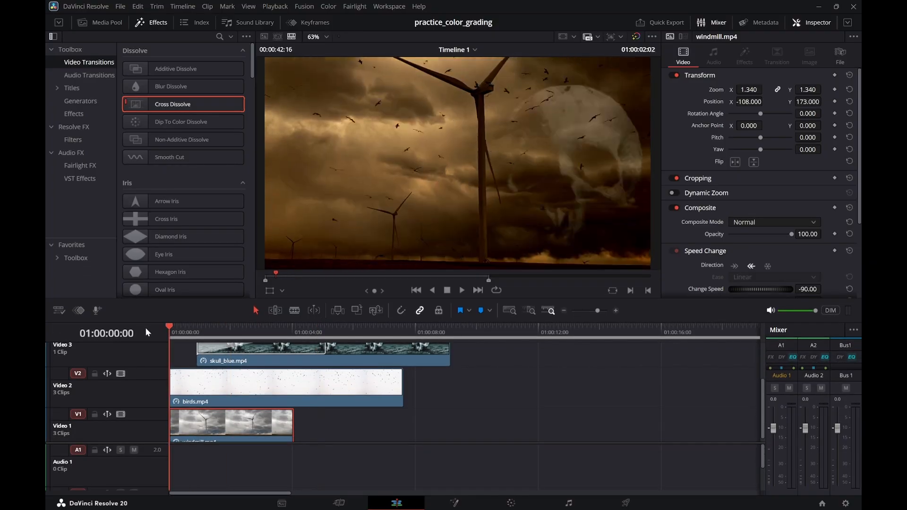
key("space")
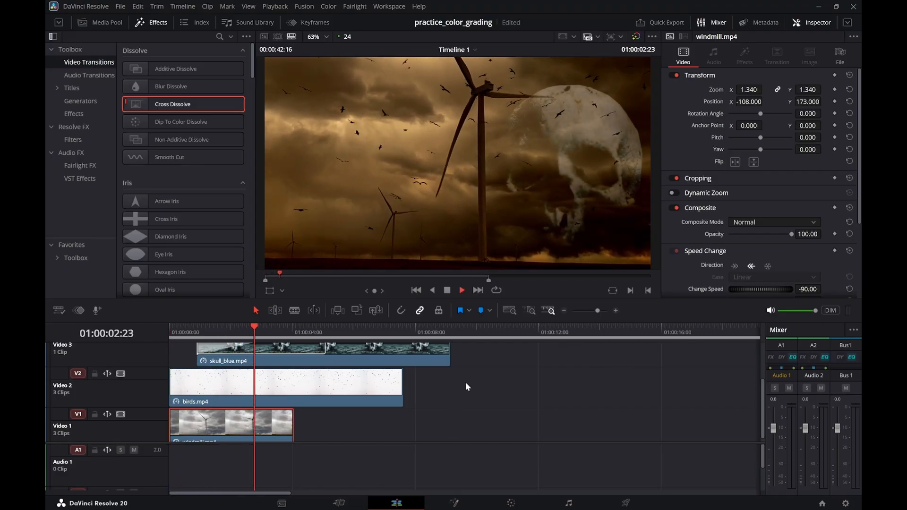
key("space")
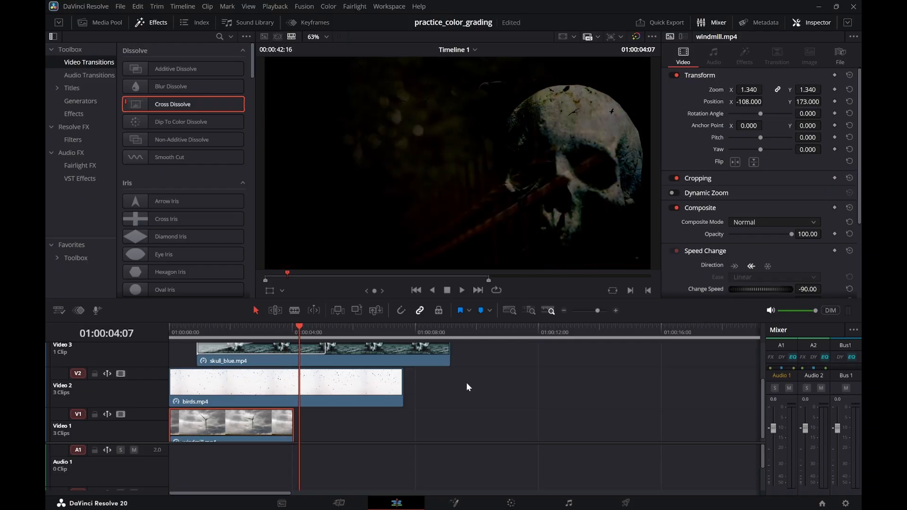
left_click_drag(236, 327, 148, 336)
key("space")
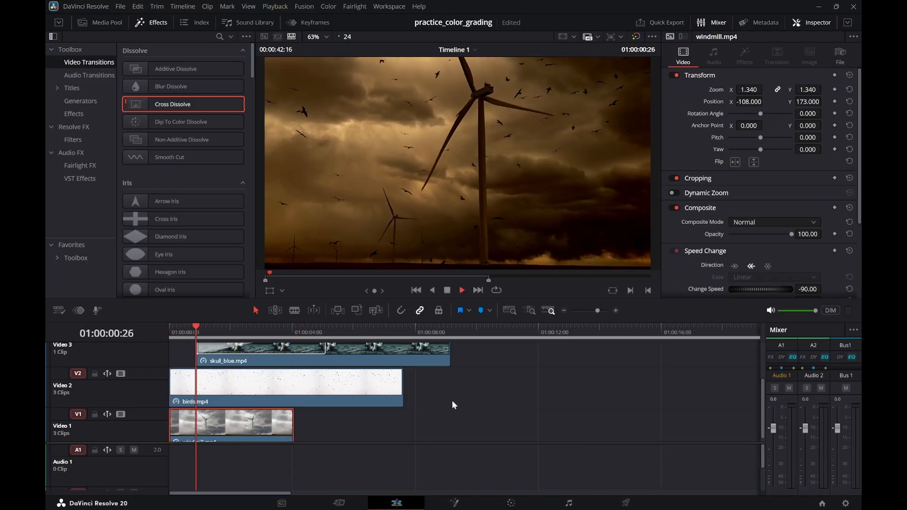
key("space")
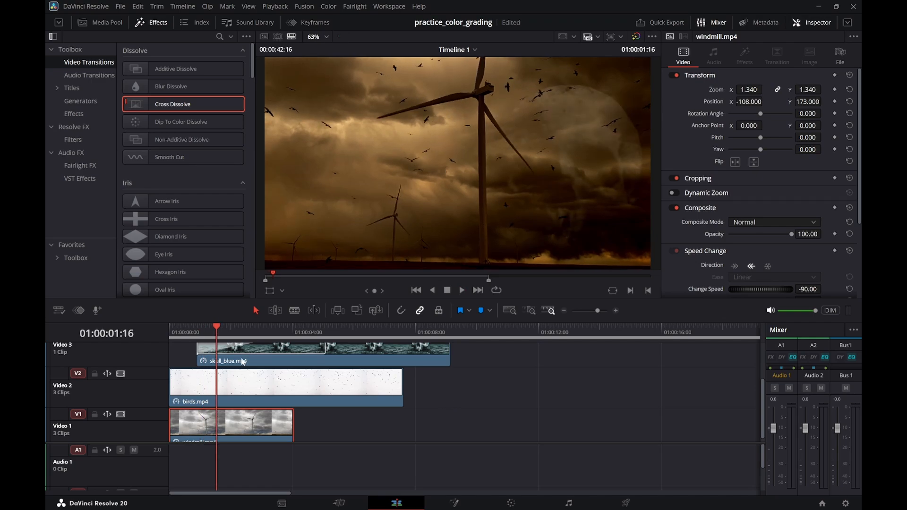
Play the windmill, birds and skull section from the start of the sequence
left_click_drag(212, 334, 128, 337)
key("space")
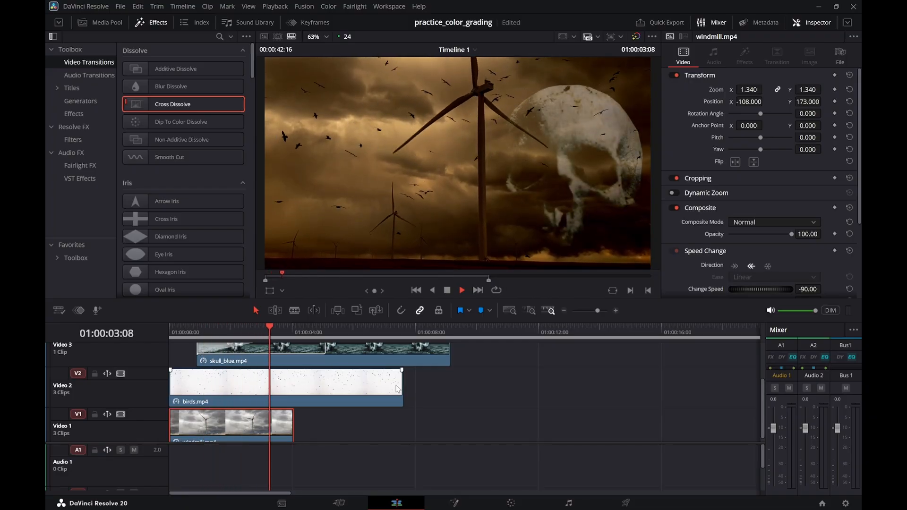
key("space")
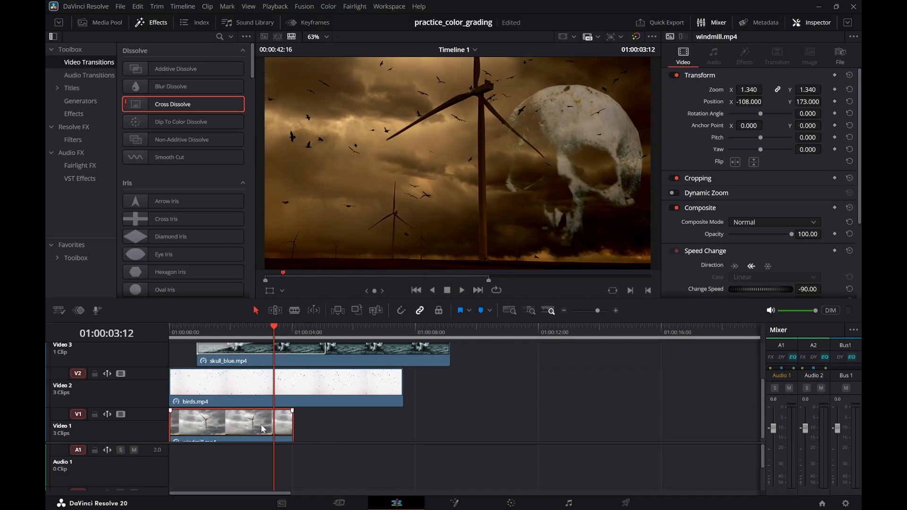
Paste a copy of the windmill clip directly after the original on Video 1 and set the copy's direction to forward
left_click(296, 327)
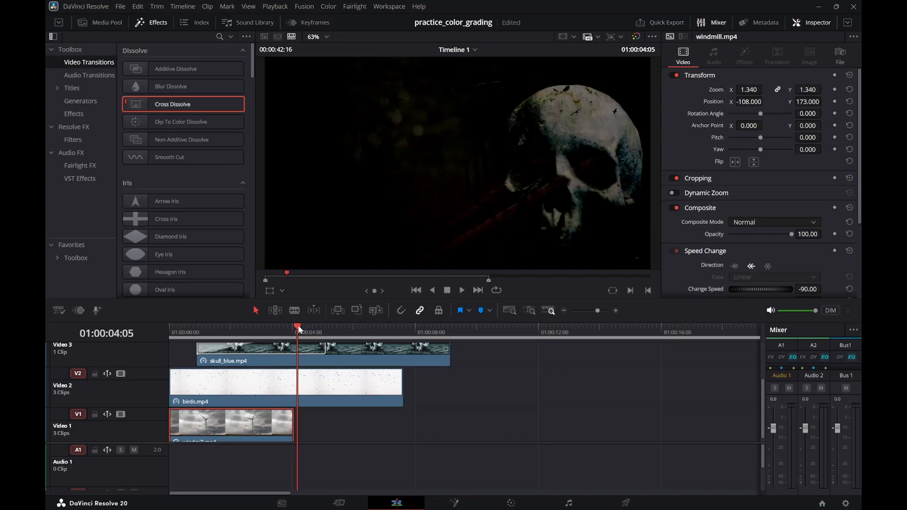
left_click(293, 328)
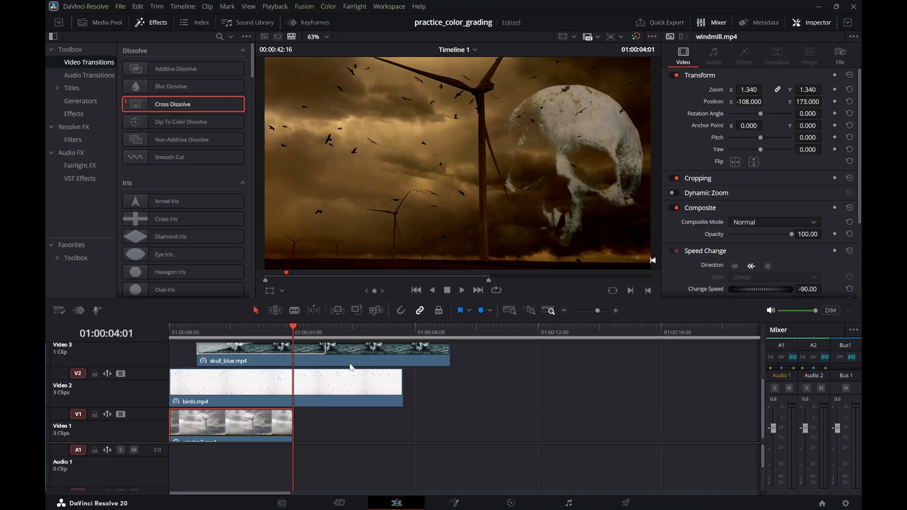
key("ctrl+v")
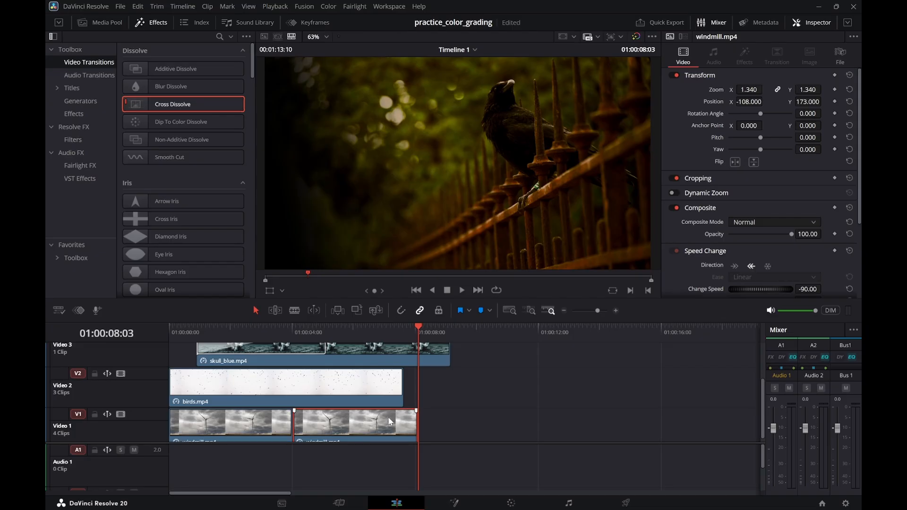
left_click(735, 266)
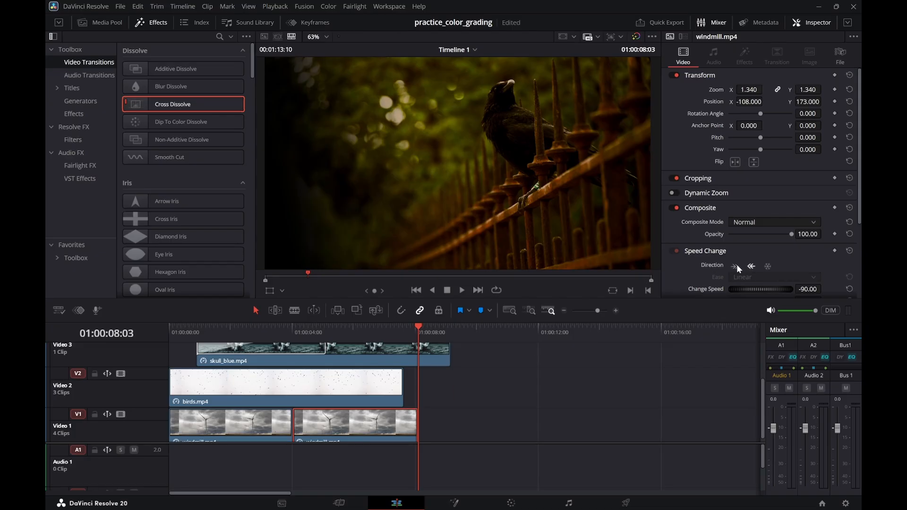
left_click(279, 433)
left_click_drag(287, 426, 243, 427)
mouse_move(312, 427)
left_mouse_down()
mouse_move(259, 427)
mouse_move(343, 401)
mouse_move(396, 402)
mouse_move(395, 427)
mouse_move(313, 428)
left_mouse_up()
key("ctrl+z")
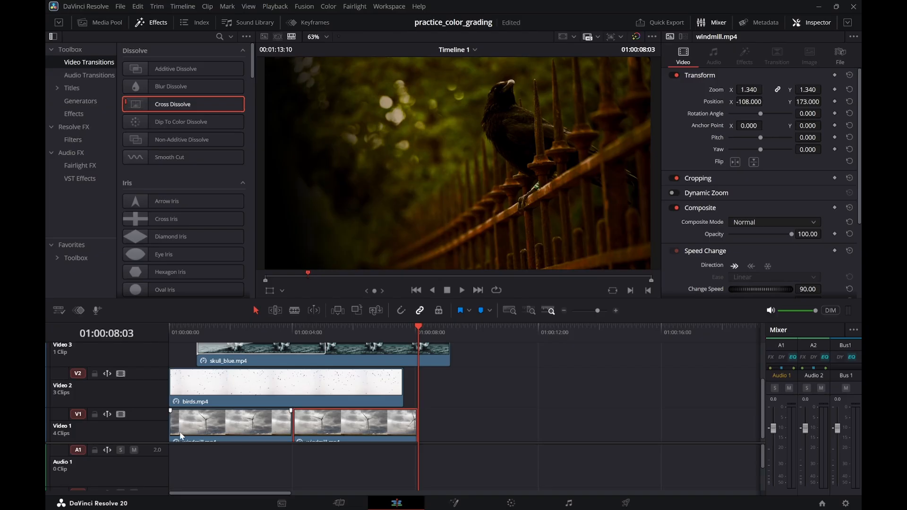
Trim the first windmill clip to about 1 second, place its forward copy directly behind it and play the cut from the sequence start
left_click_drag(176, 431, 265, 431)
left_click_drag(416, 427, 163, 432)
left_click_drag(183, 331, 160, 327)
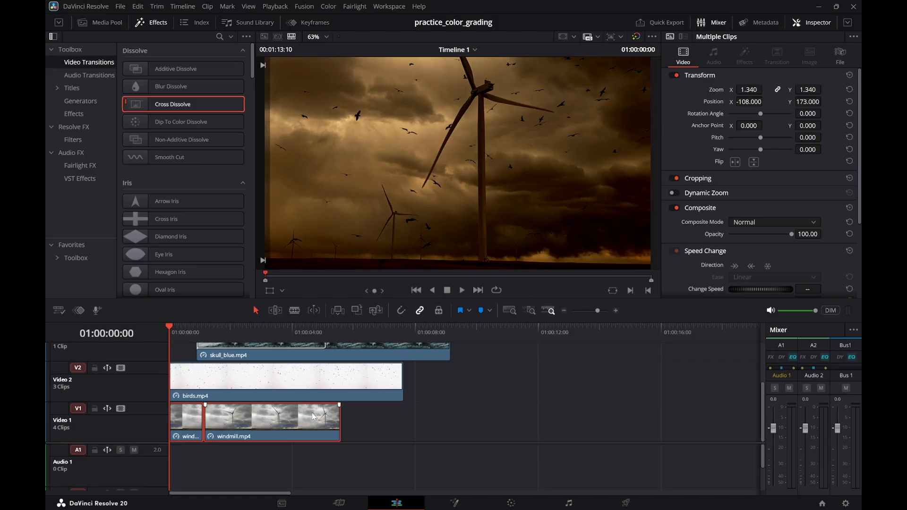
key("space")
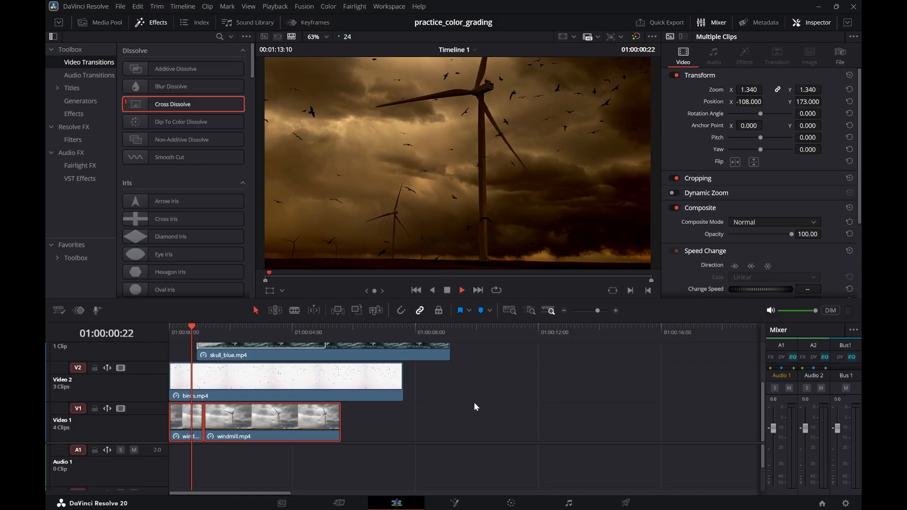
key("space")
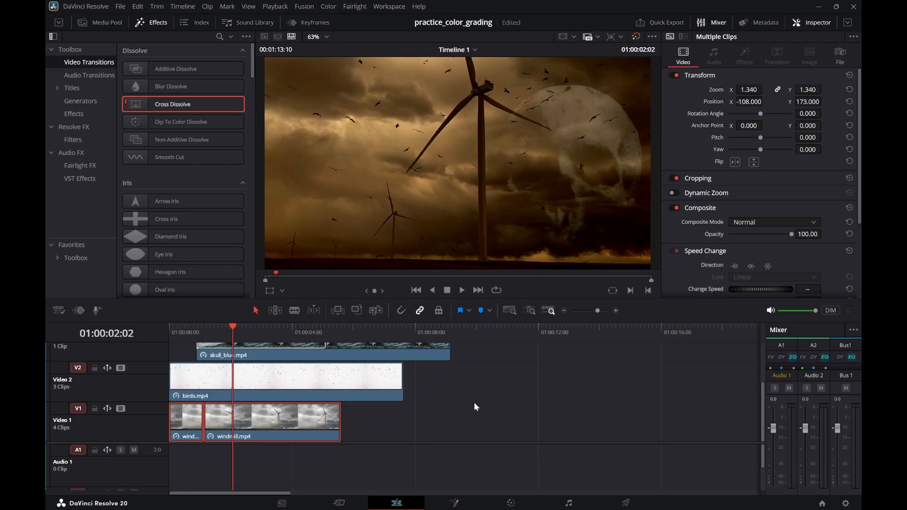
left_click(447, 404)
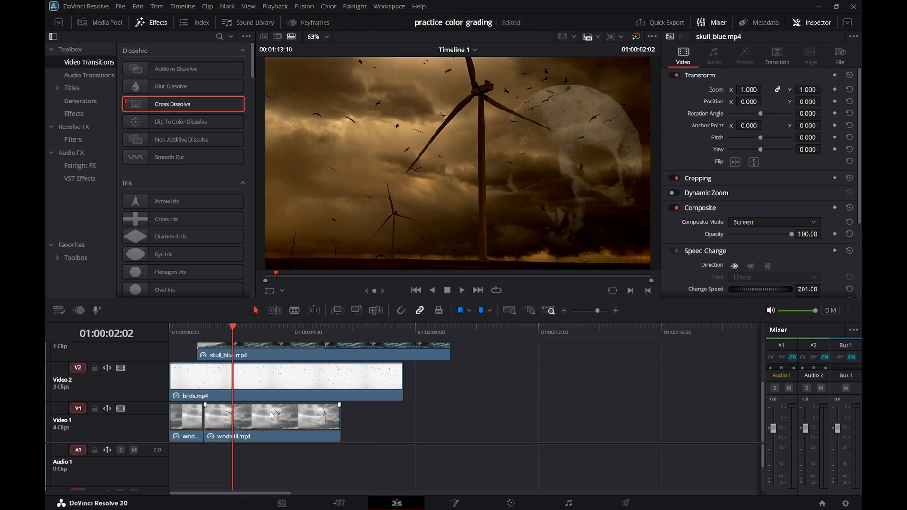
Delete the short first windmill clip and move the forward-playing copy to the start of Video 1
left_click(183, 422)
key("Delete")
left_click_drag(240, 427, 205, 438)
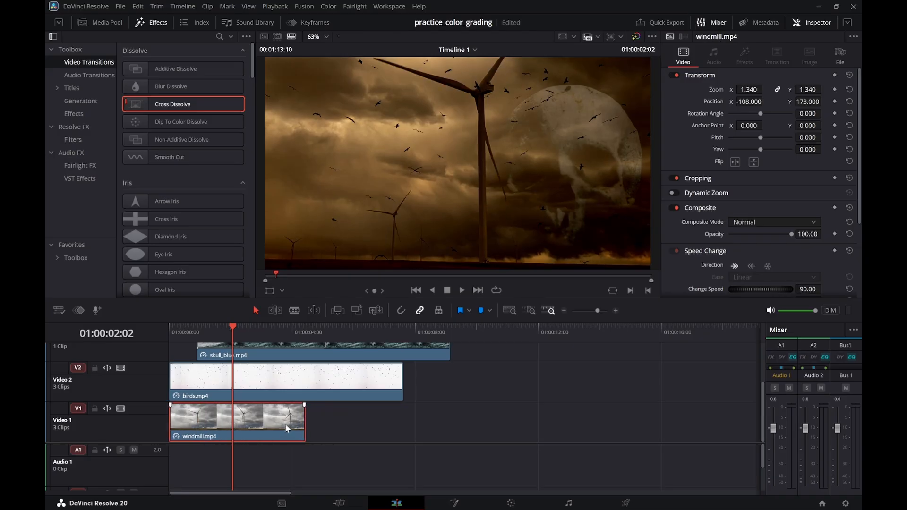
Extend the windmill clip to its full available length, and trim its end back to a duration of 00:00:02:11
left_click_drag(303, 418, 562, 425)
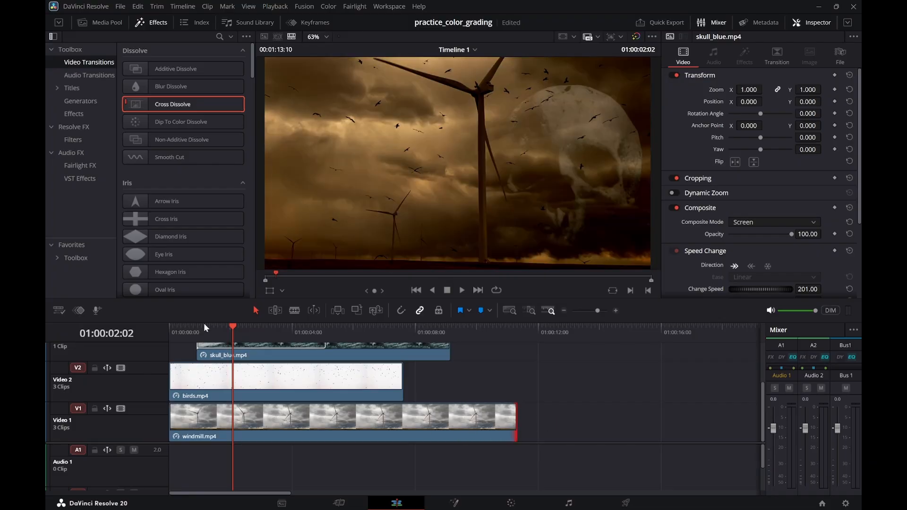
mouse_move(200, 331)
left_mouse_down()
mouse_move(146, 332)
mouse_move(196, 333)
left_mouse_up()
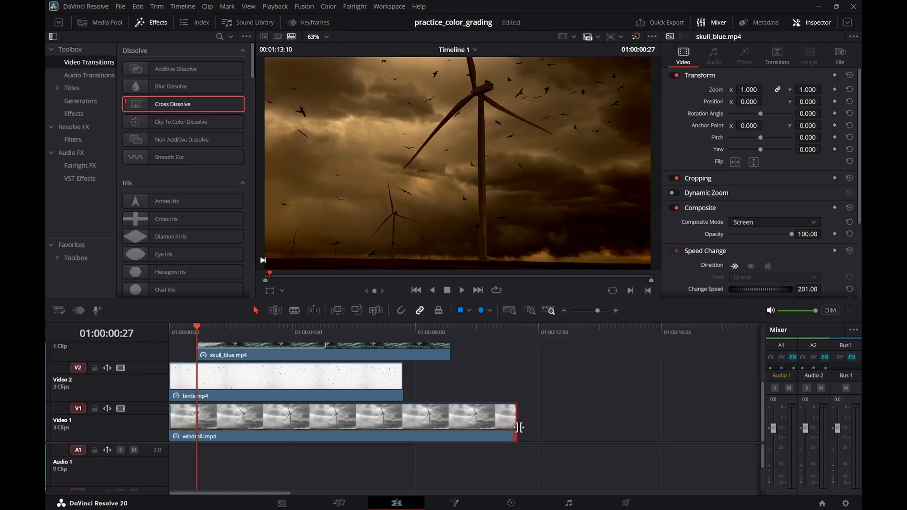
left_click_drag(523, 424, 238, 434)
Scrub through the trimmed windmill clip and play it from the sequence start to check the blade motion
mouse_move(197, 337)
left_mouse_down()
mouse_move(170, 336)
mouse_move(200, 335)
left_mouse_up()
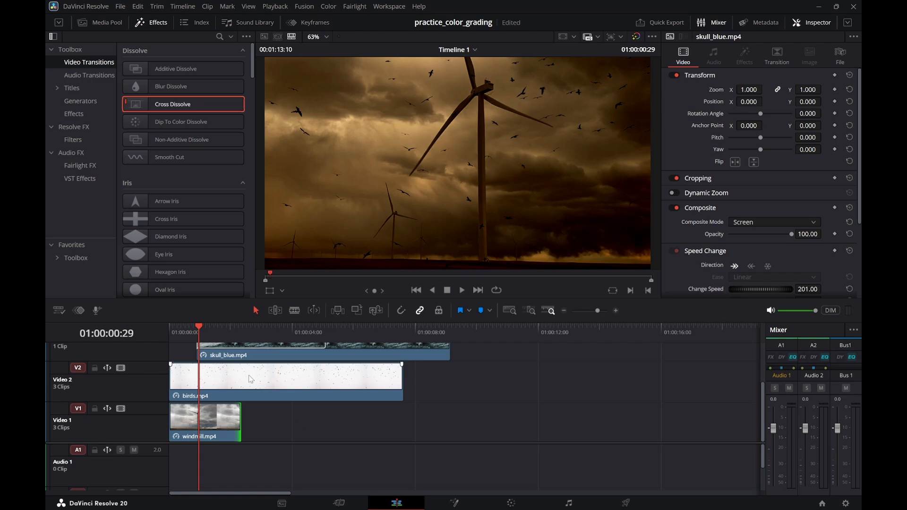
left_click_drag(176, 327, 206, 330)
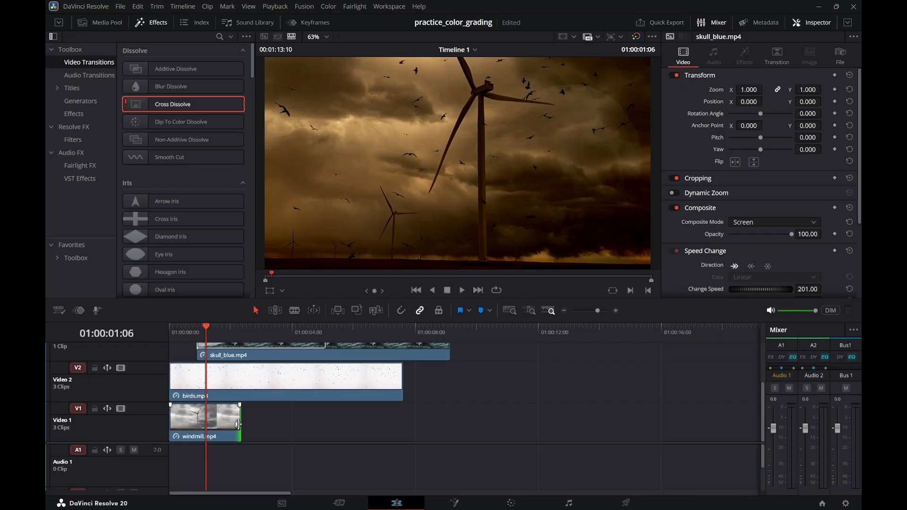
mouse_move(183, 328)
left_mouse_down()
mouse_move(175, 329)
mouse_move(189, 334)
mouse_move(172, 334)
left_mouse_up()
key("space")
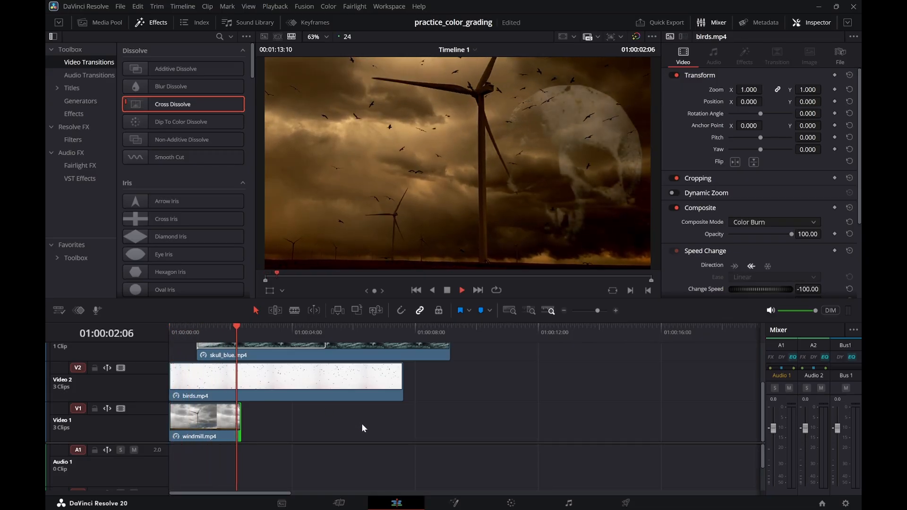
key("space")
left_click_drag(248, 421, 355, 417)
left_click_drag(216, 435, 280, 427)
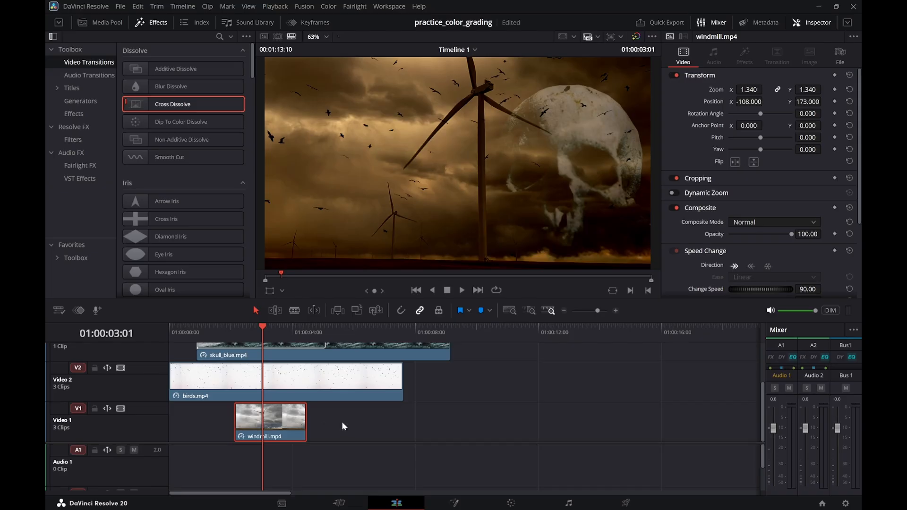
left_click_drag(287, 425, 209, 421)
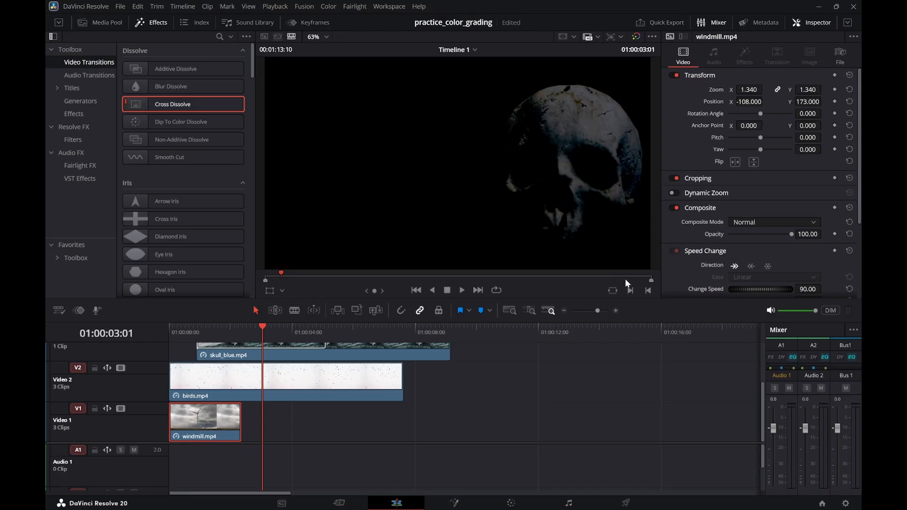
Check the windmill clip's speed settings and replay the sequence from its start past the clip's end
scroll(711, 265, "down", 2)
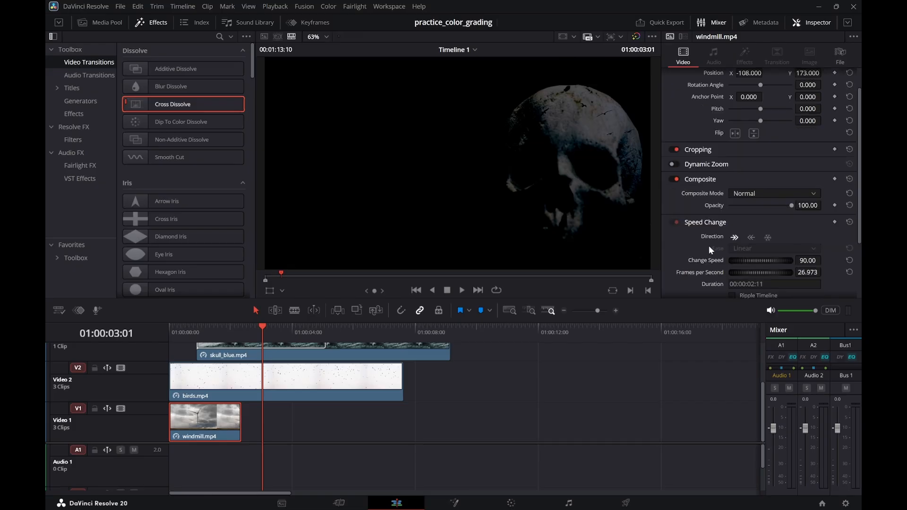
left_click(171, 333)
key("space")
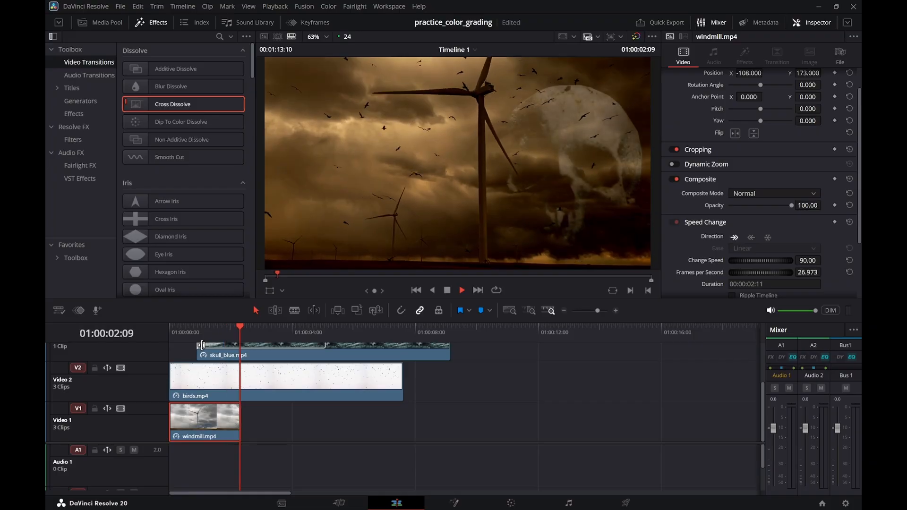
key("space")
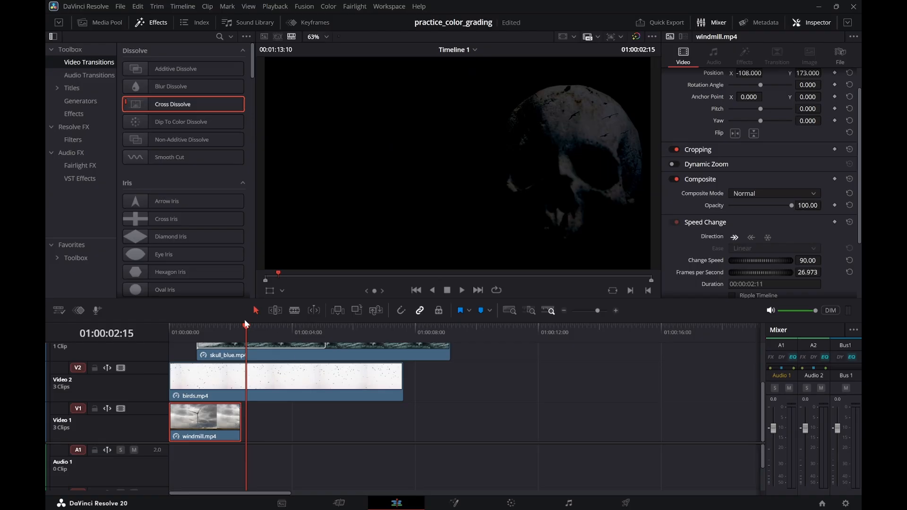
Paste a copy of the windmill clip on Video 1 at 01:00:02:11, directly after the original
left_click(239, 333)
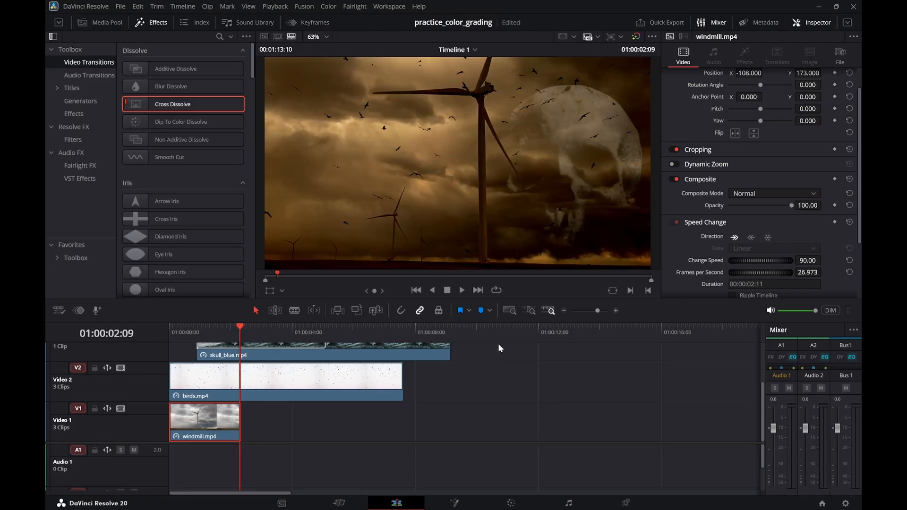
left_click(526, 310)
left_click_drag(363, 330, 355, 328)
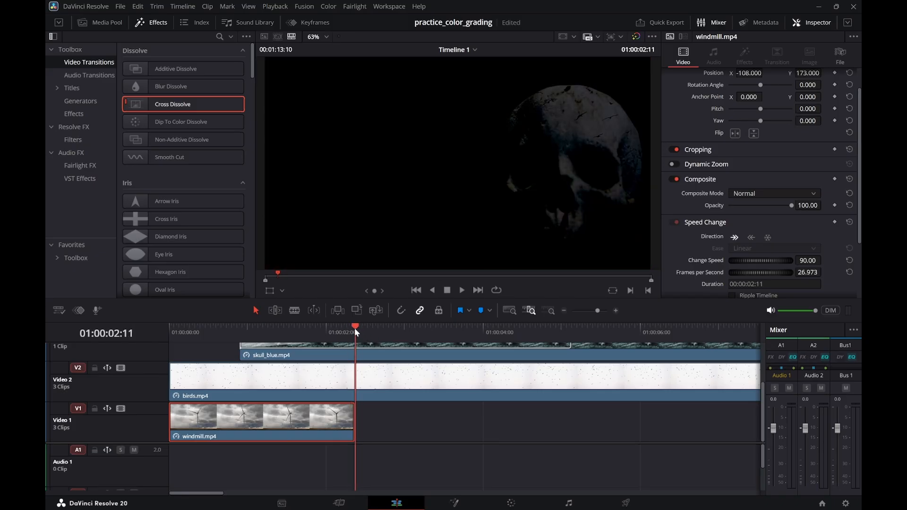
key("ctrl+v")
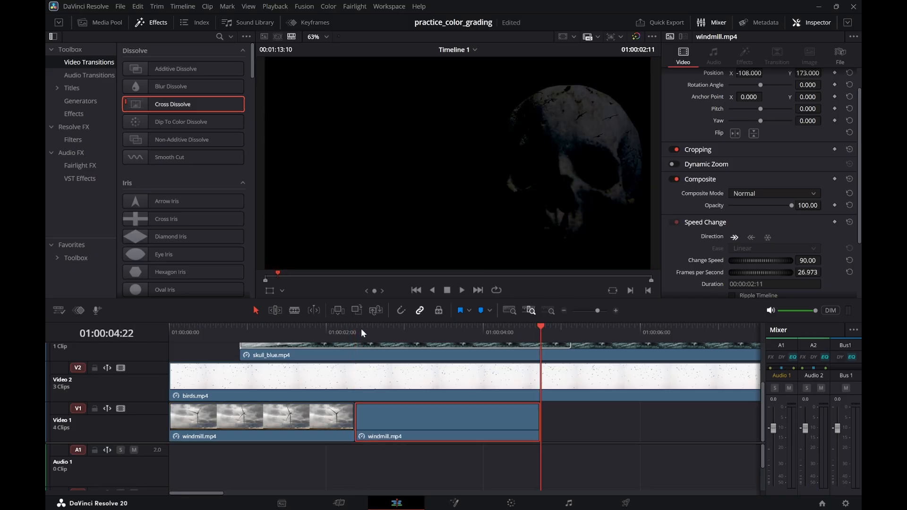
left_click_drag(362, 329, 299, 336)
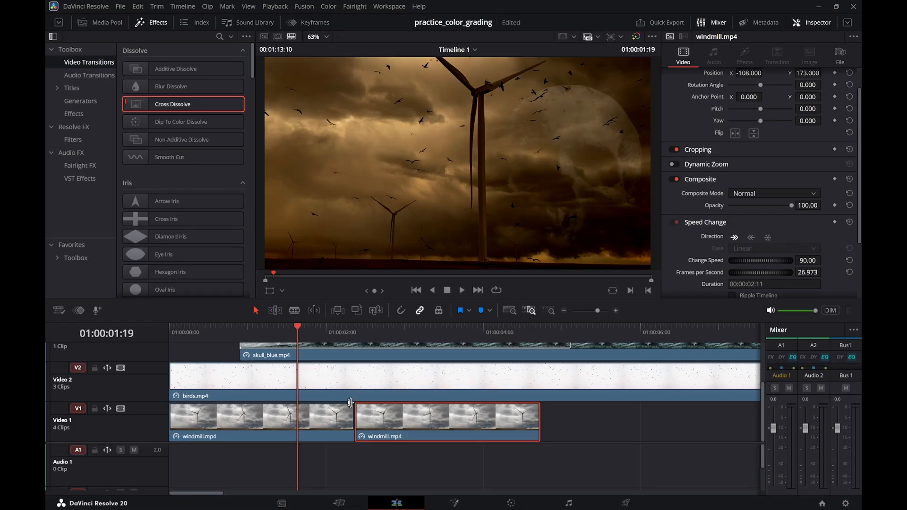
Inspect the edit point between the two windmill clips and delete the pasted second clip
left_click(353, 419)
left_click(376, 424)
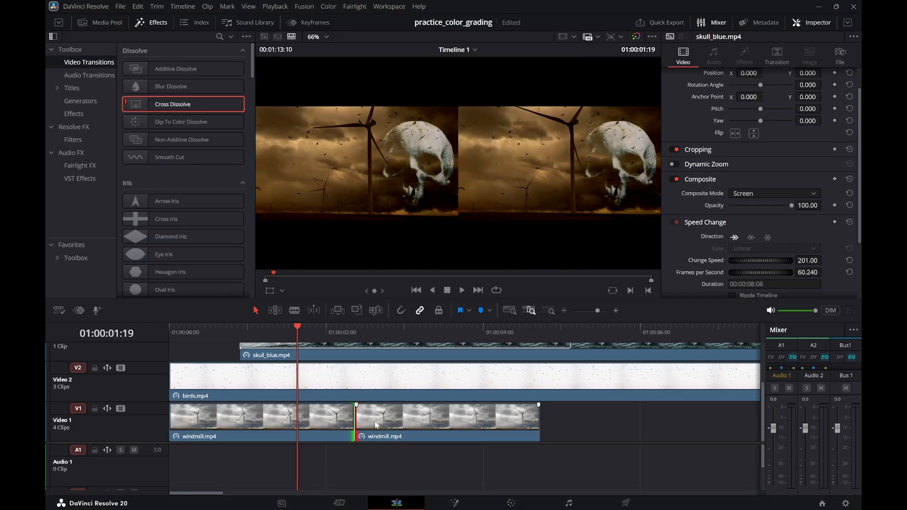
left_click(340, 429)
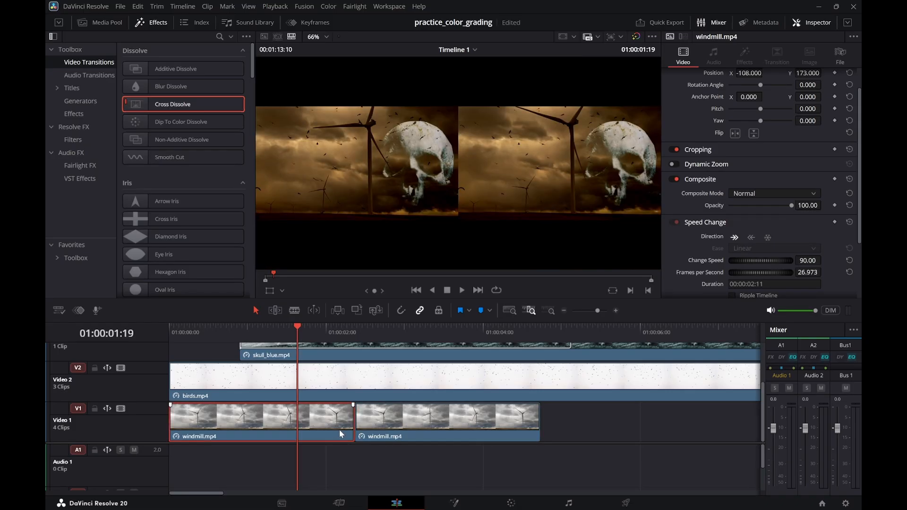
left_click(397, 420)
key("BackSpace")
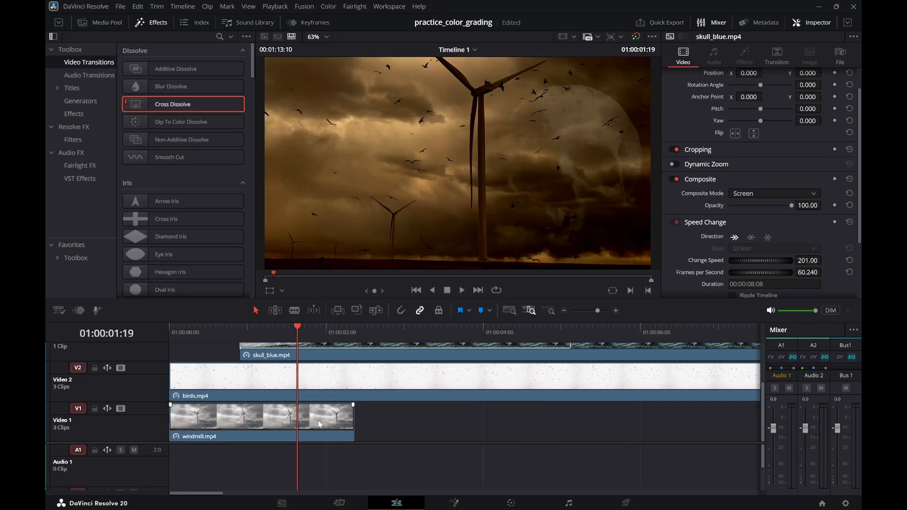
Trim the end of the windmill clip to a duration of 00:00:01:19 and play across its new end
left_click_drag(353, 423, 294, 423)
left_click(217, 336)
key("space")
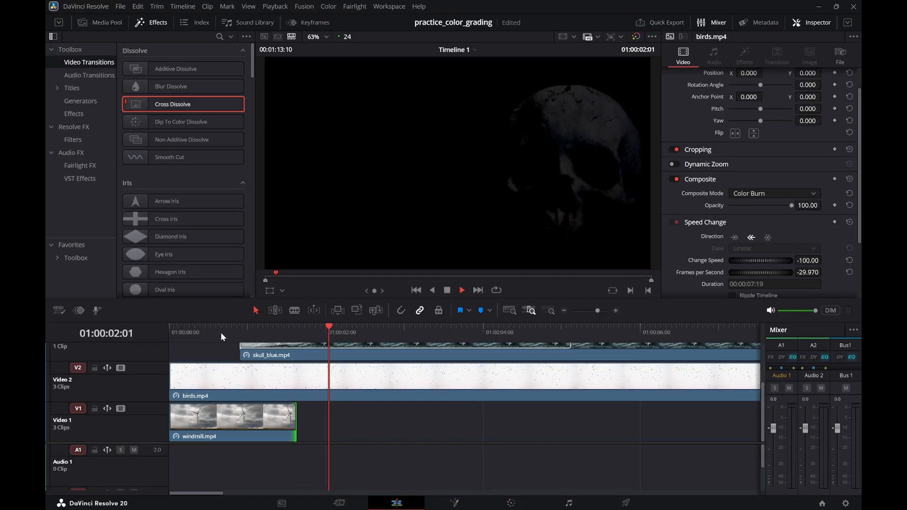
Paste a copy of the shortened windmill clip directly after it on Video 1 and save the project
left_click_drag(265, 331, 296, 336)
left_click(270, 416)
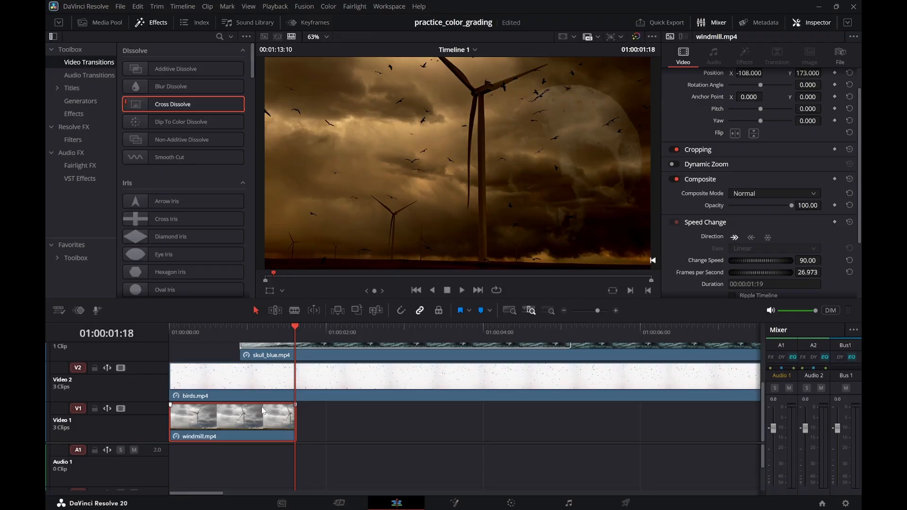
left_click(296, 331)
key("ctrl+v")
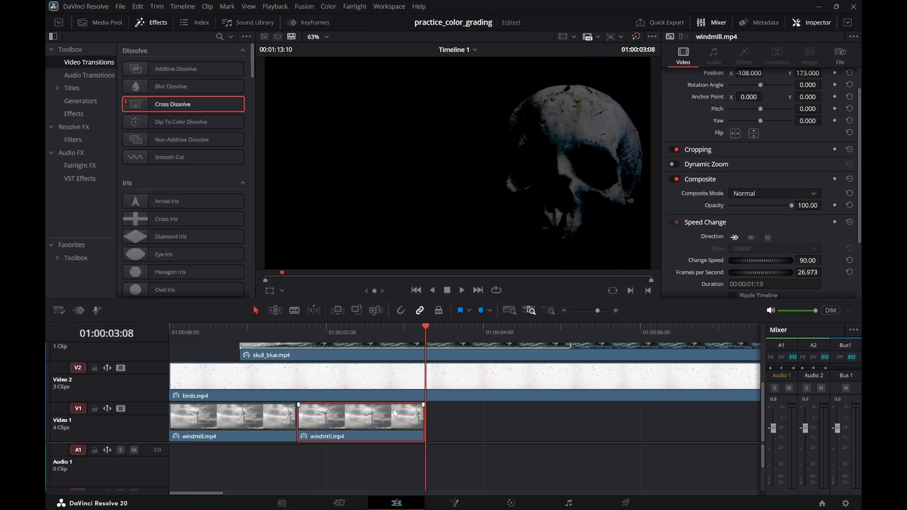
key("ctrl+s")
Set the second windmill clip's direction to reverse and place the playhead just before the cut at 01:00:01:13
mouse_move(300, 330)
left_mouse_down()
mouse_move(287, 327)
mouse_move(296, 325)
left_mouse_up()
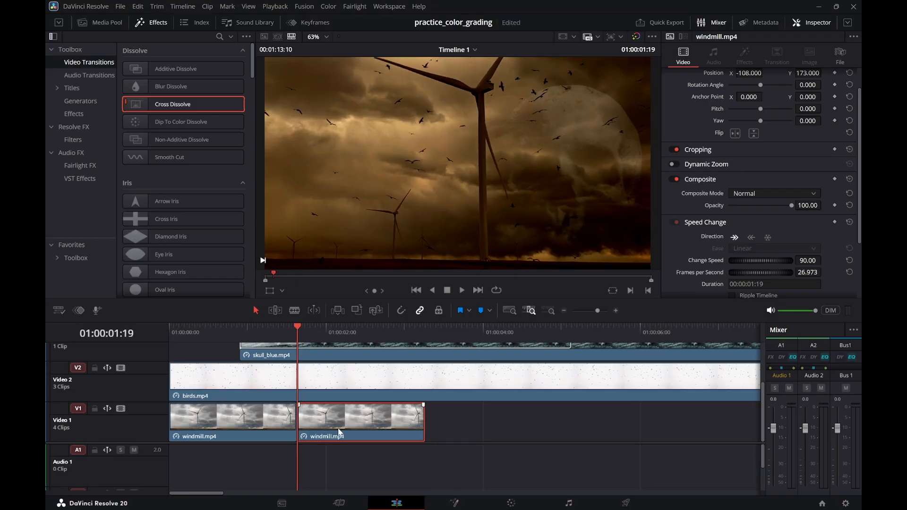
left_click(751, 237)
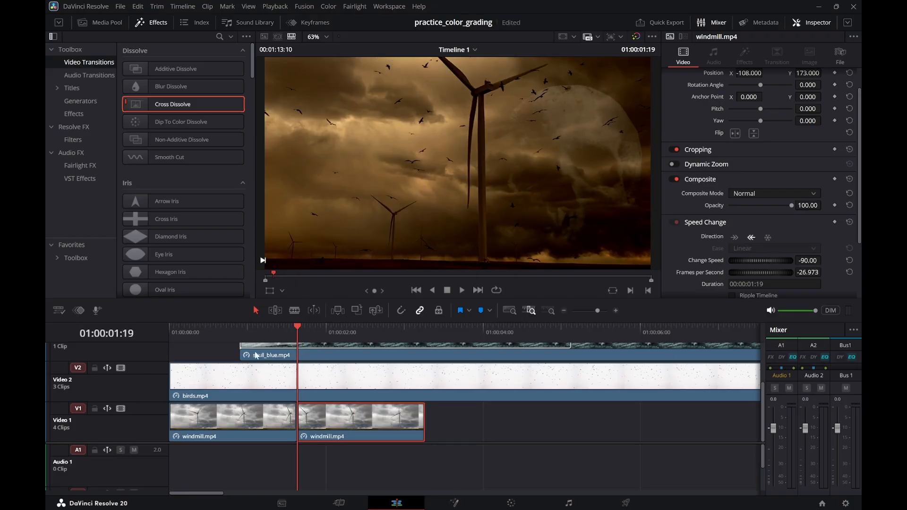
left_click(282, 330)
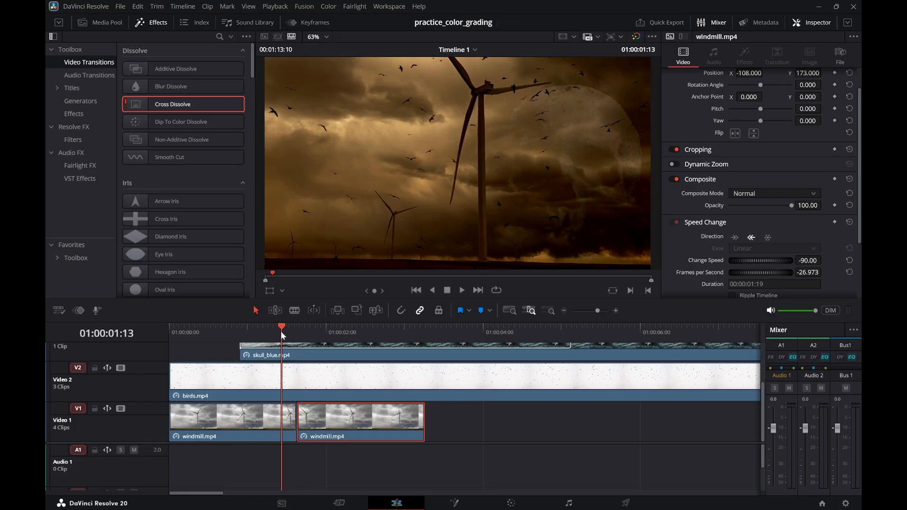
Play repeatedly across the cut between the forward and reversed windmill clips to check how smooth the join looks
key("space")
left_click_drag(287, 329, 271, 328)
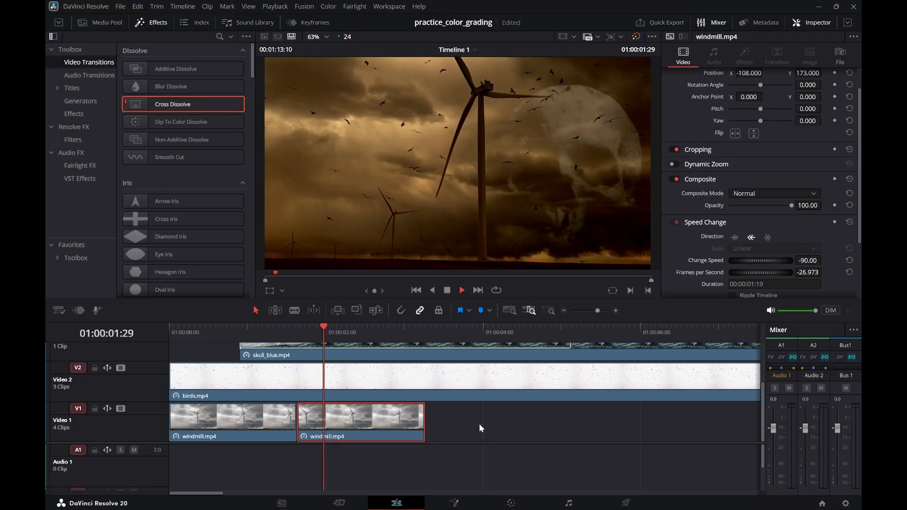
key("space")
left_click(266, 330)
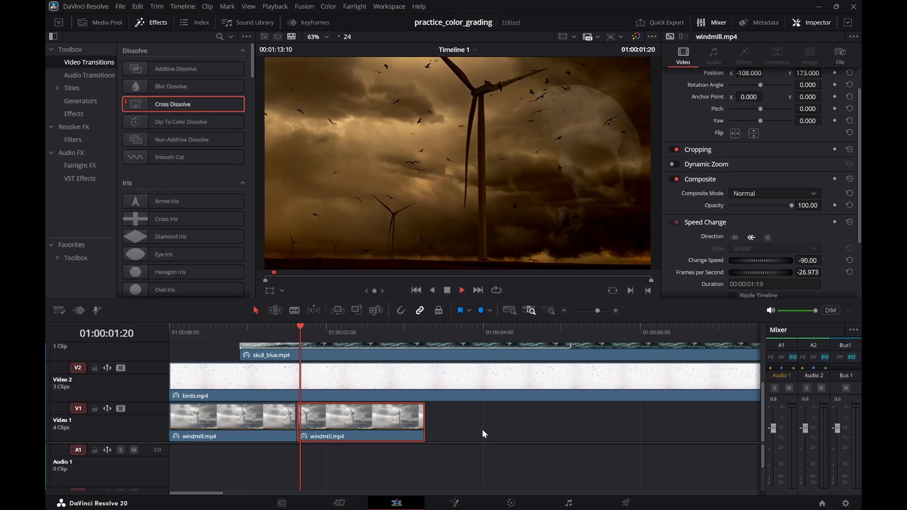
key("space")
left_click_drag(234, 330, 169, 332)
key("space")
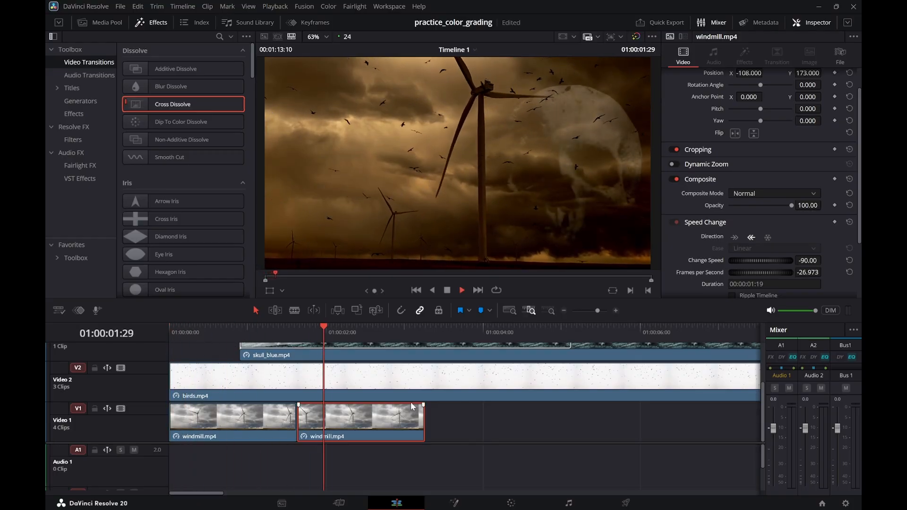
key("space")
left_click_drag(242, 330, 170, 333)
key("space")
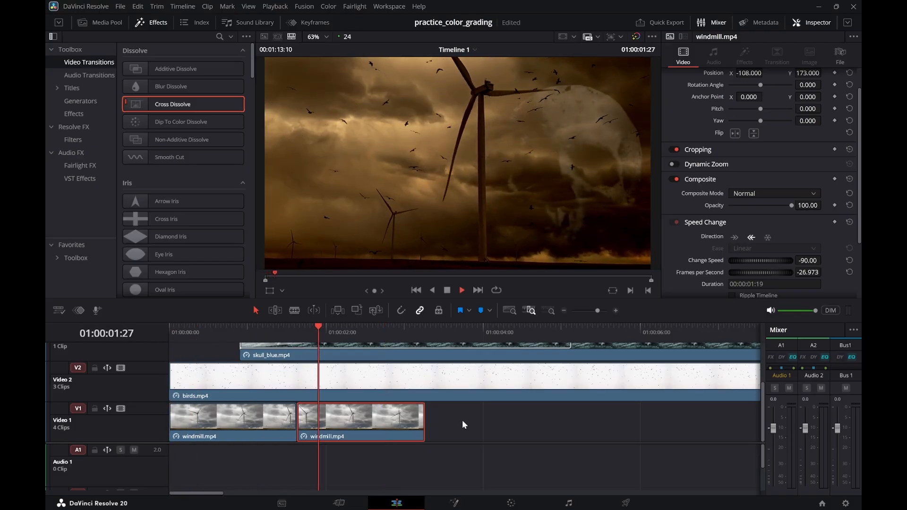
key("space")
Try starting the skull_blue clip slightly later on its track and play the opening to judge the timing
left_click(351, 355)
left_click_drag(351, 352, 381, 352)
key("Home")
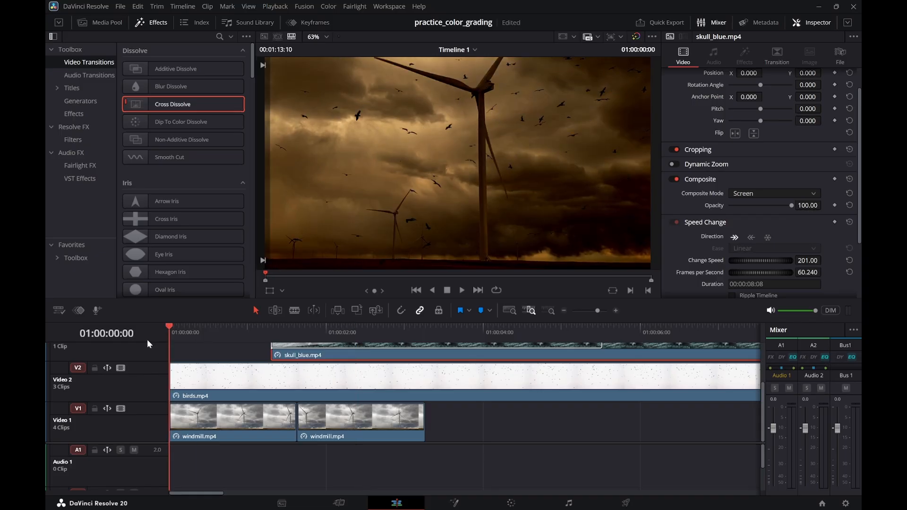
key("space")
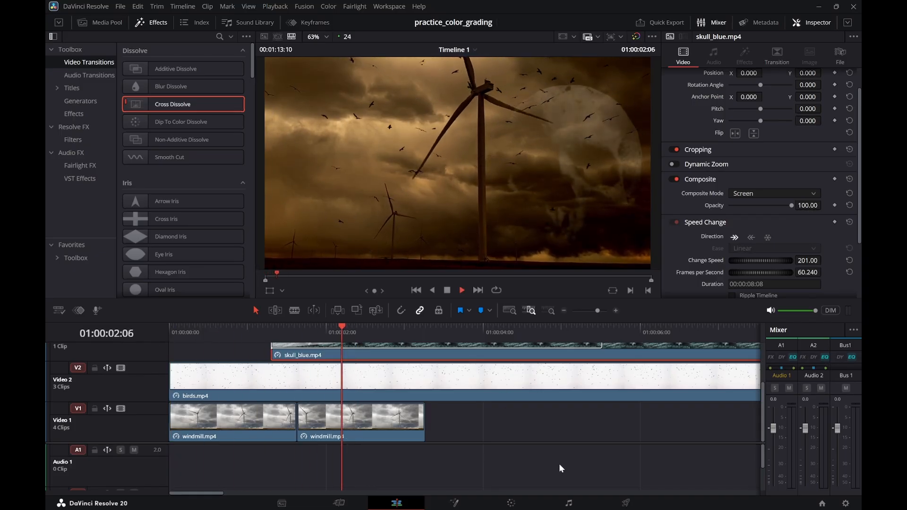
left_click(268, 331)
key("space")
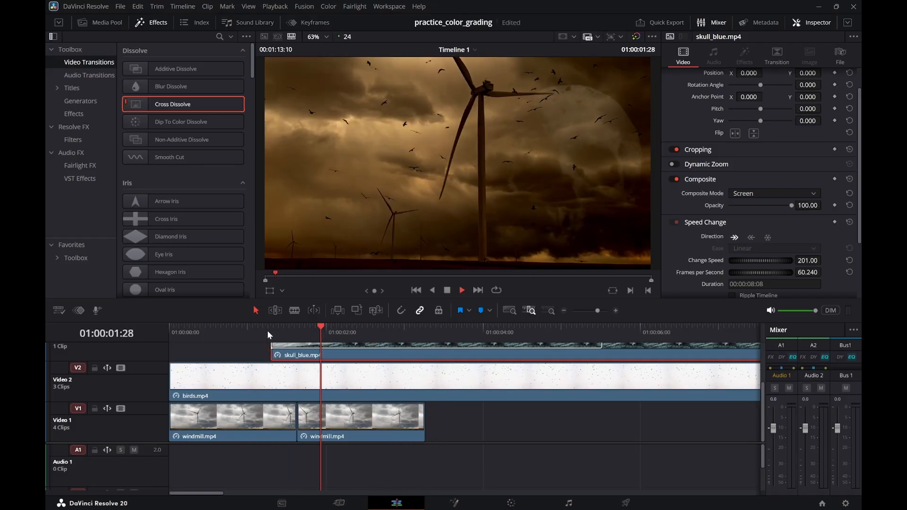
key("space")
left_click(412, 346)
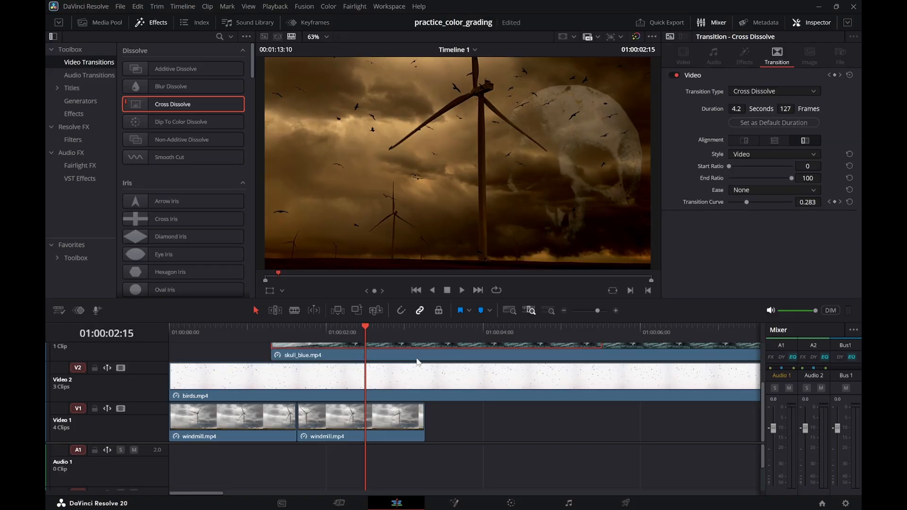
key("ctrl+z")
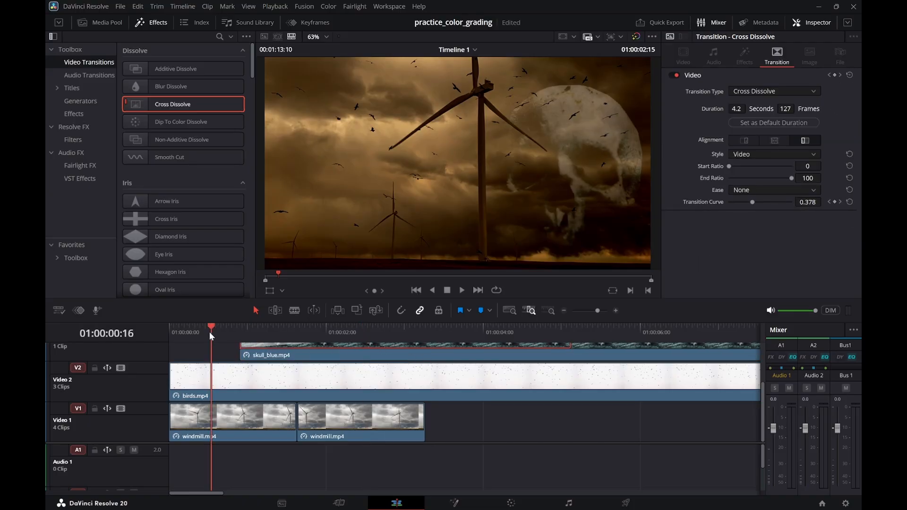
Play the sequence from the timeline start to review the skull fade-in over the two windmill clips
key("Home")
key("space")
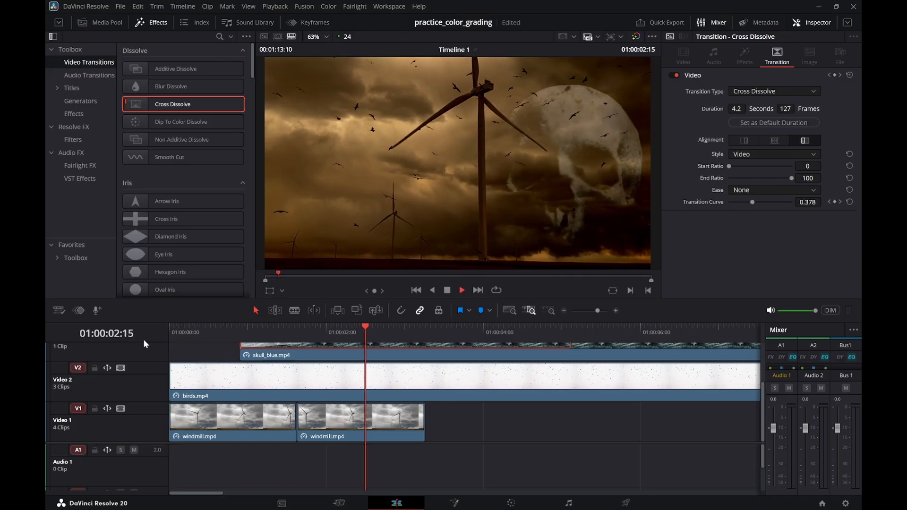
key("space")
key("Home")
key("space")
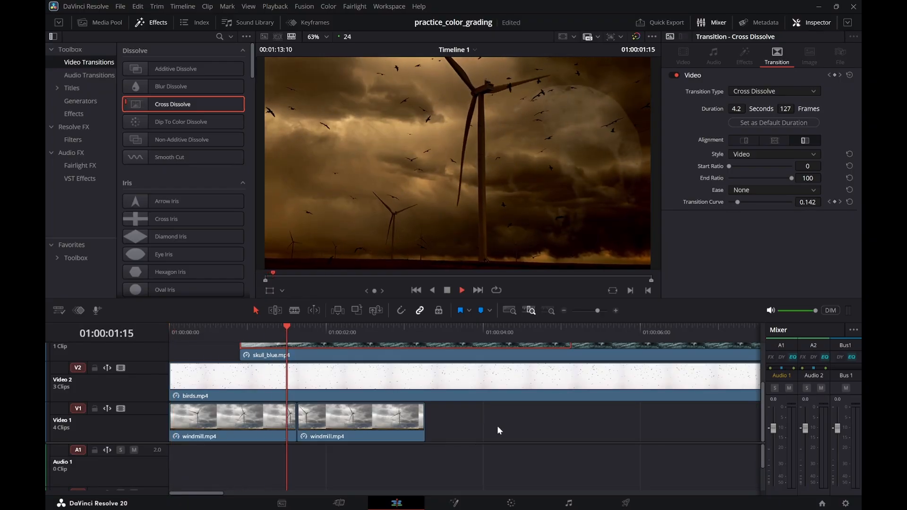
key("space")
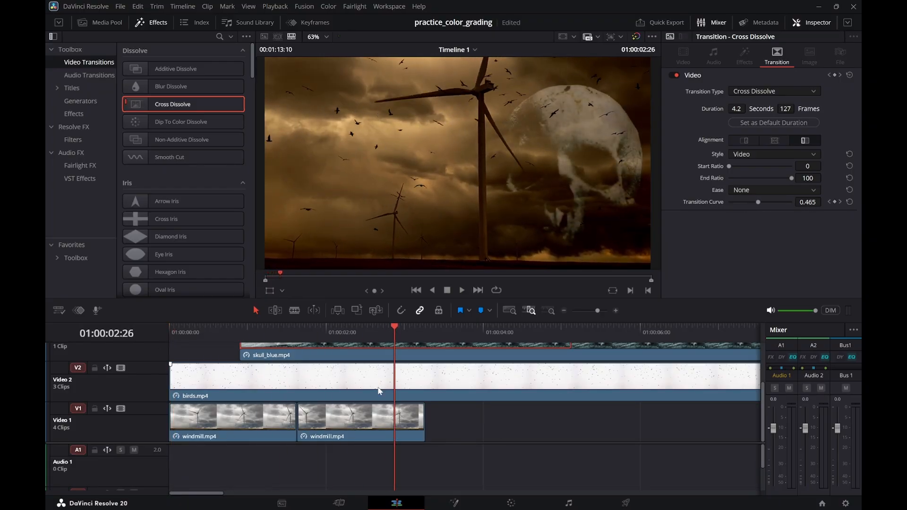
Delete the reversed second windmill clip and extend the first windmill clip on Video 1 to about 7 seconds
left_click(374, 416)
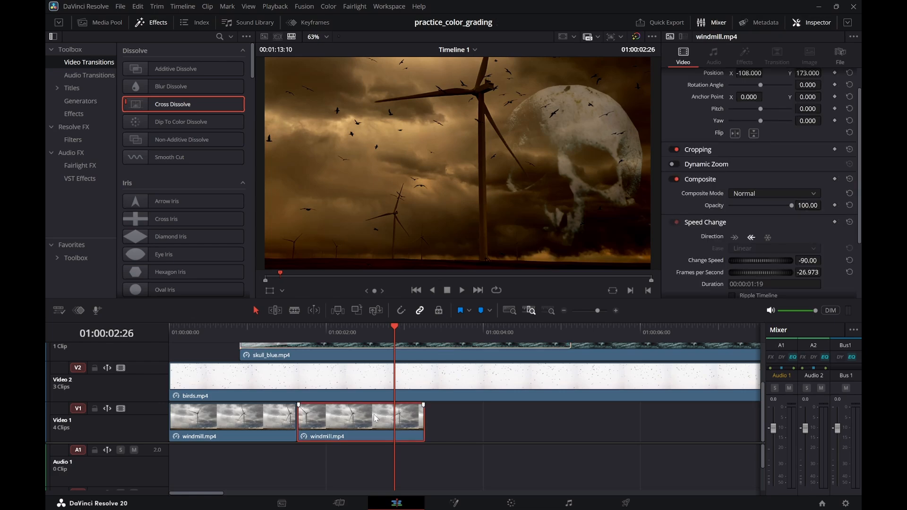
key("Delete")
left_click_drag(293, 417, 716, 418)
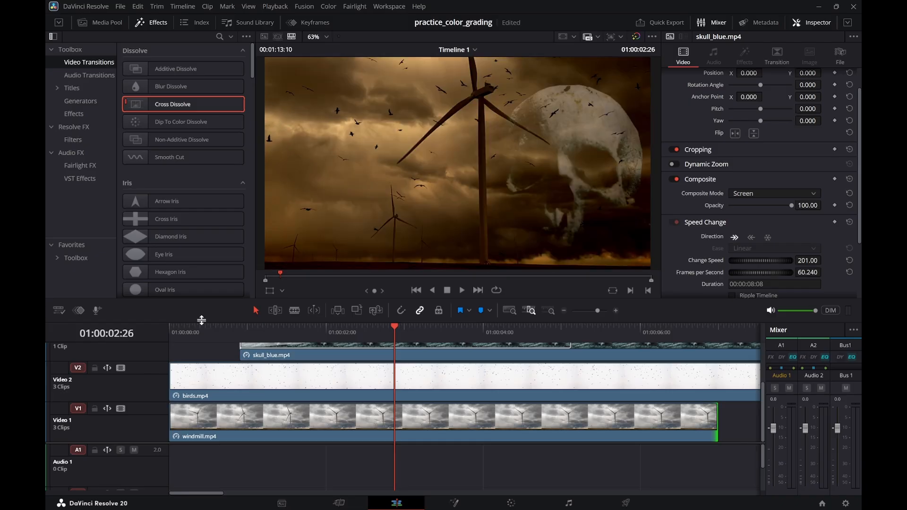
Play the opening repeatedly to check the extended windmill clip together with the birds and the skull fade-in
left_click_drag(231, 327, 149, 335)
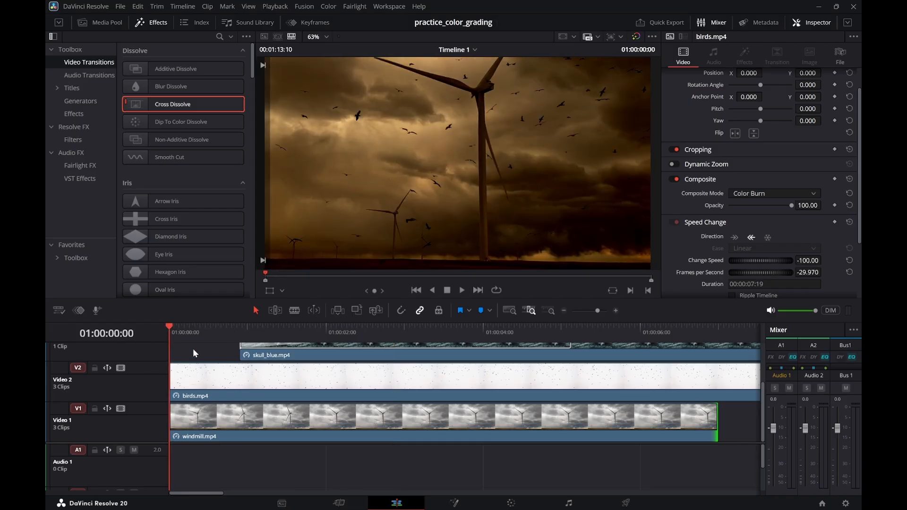
key("space")
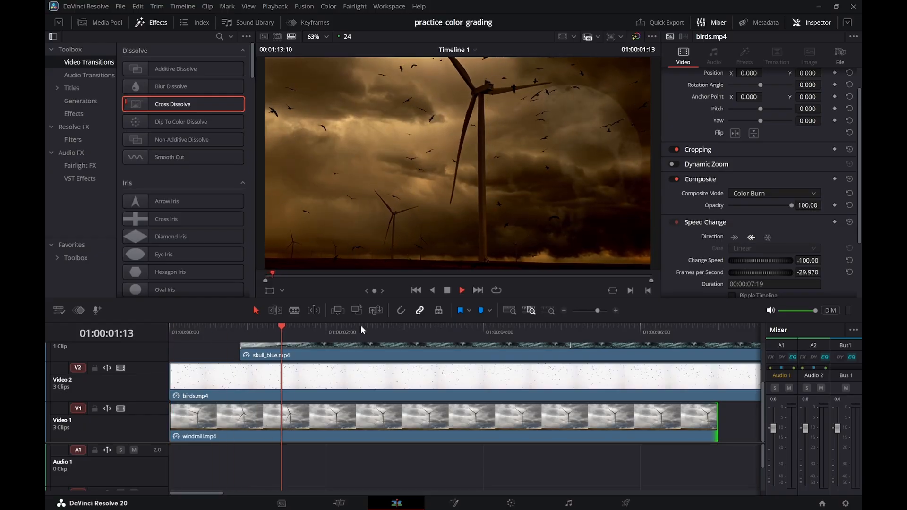
key("space")
key("b")
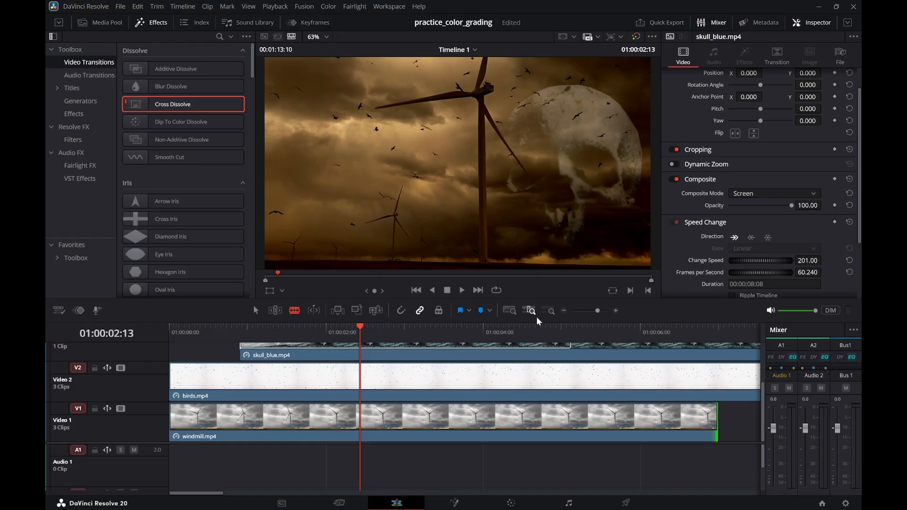
left_click(514, 310)
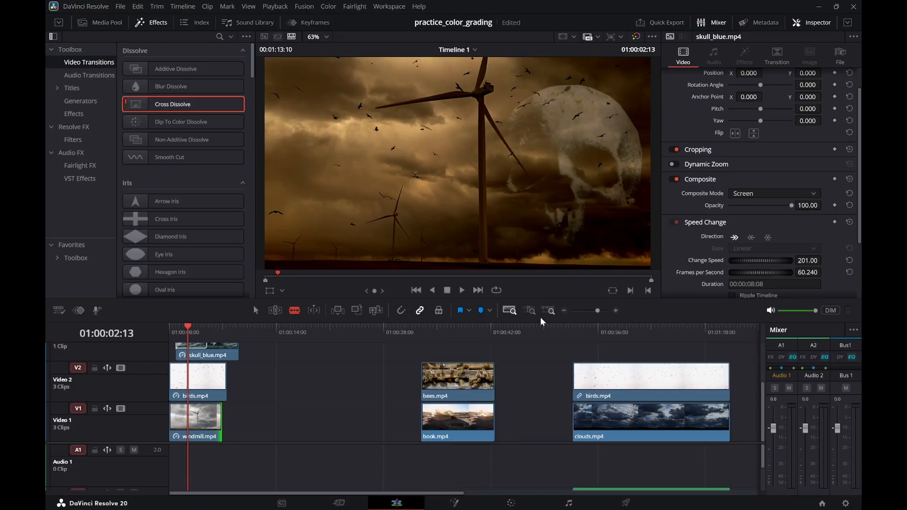
left_click(616, 311)
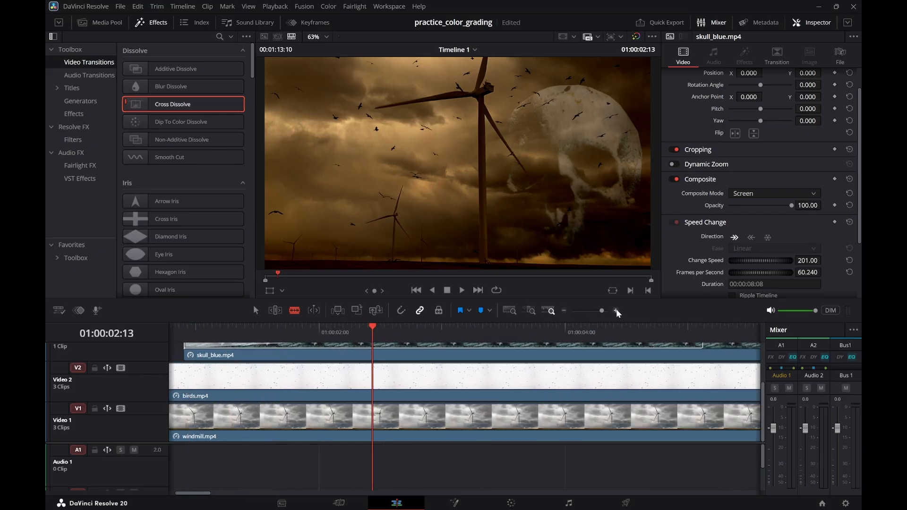
left_click(567, 310)
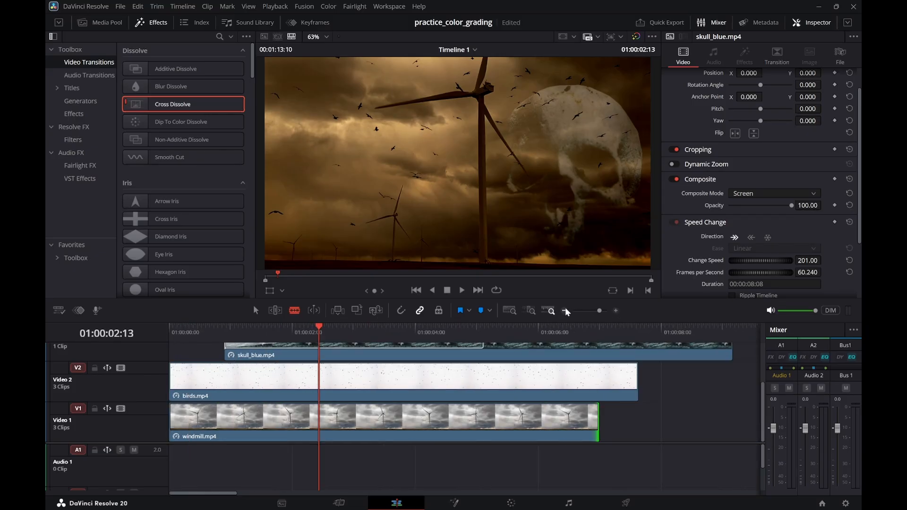
left_click(228, 335)
left_click_drag(229, 336, 152, 336)
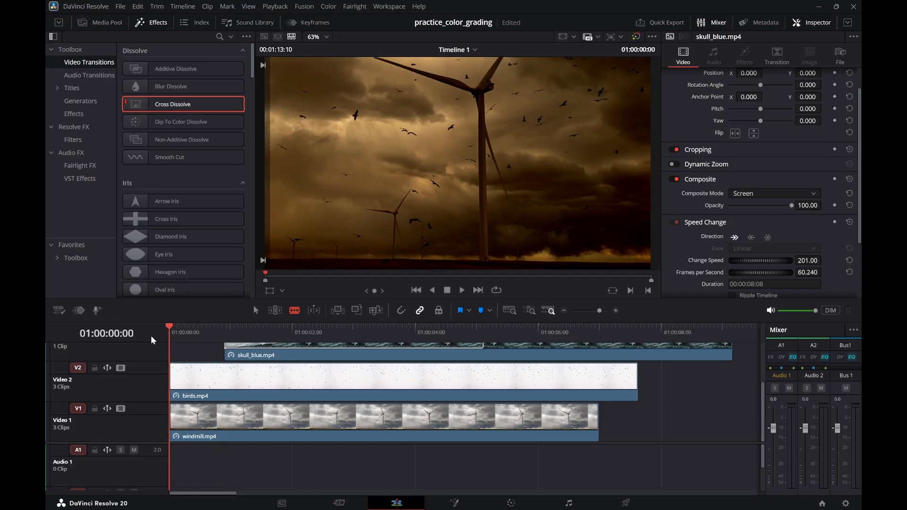
key("space")
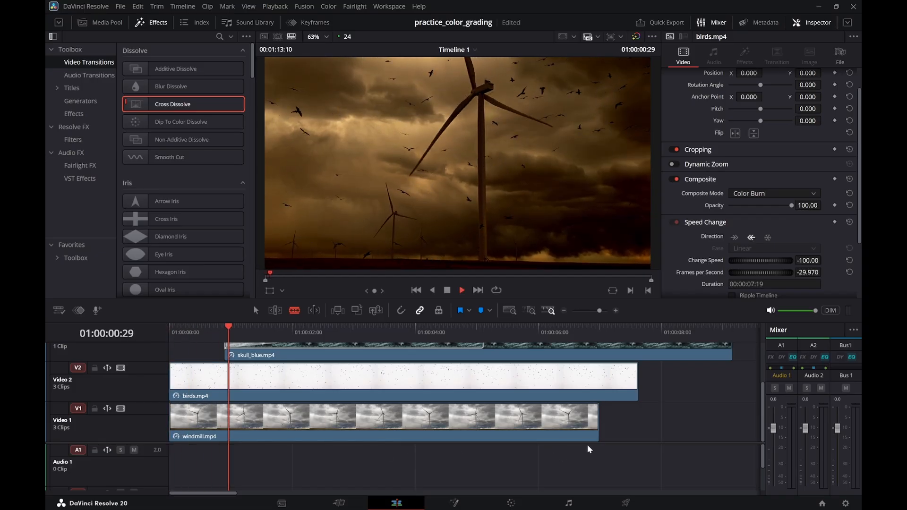
key("space")
left_click_drag(217, 336, 148, 342)
key("space")
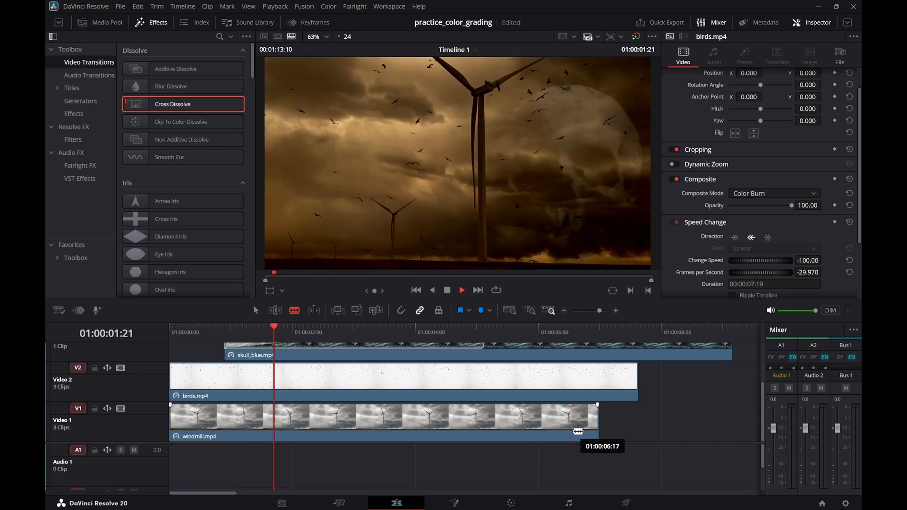
key("space")
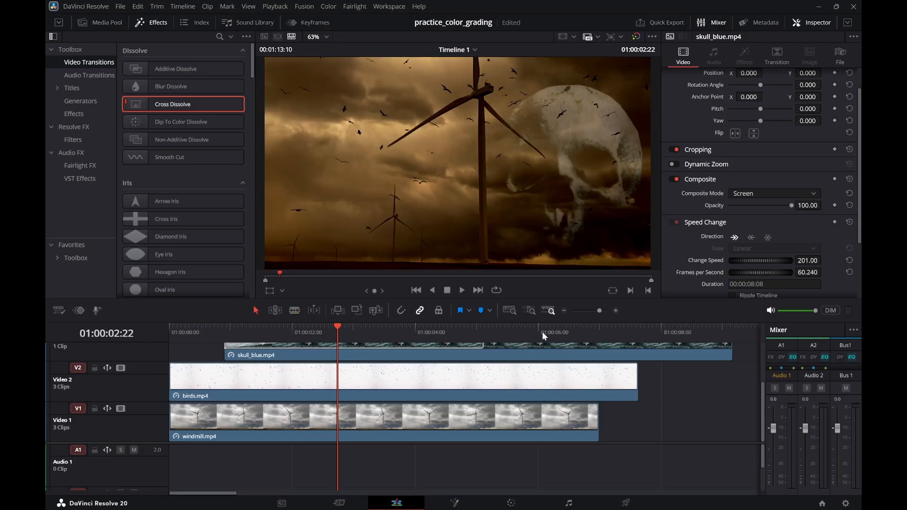
Shift the skull_blue clip with its cross dissolve later on Video 3 so that it starts at about 01:00:01:08
left_click_drag(549, 345, 617, 381)
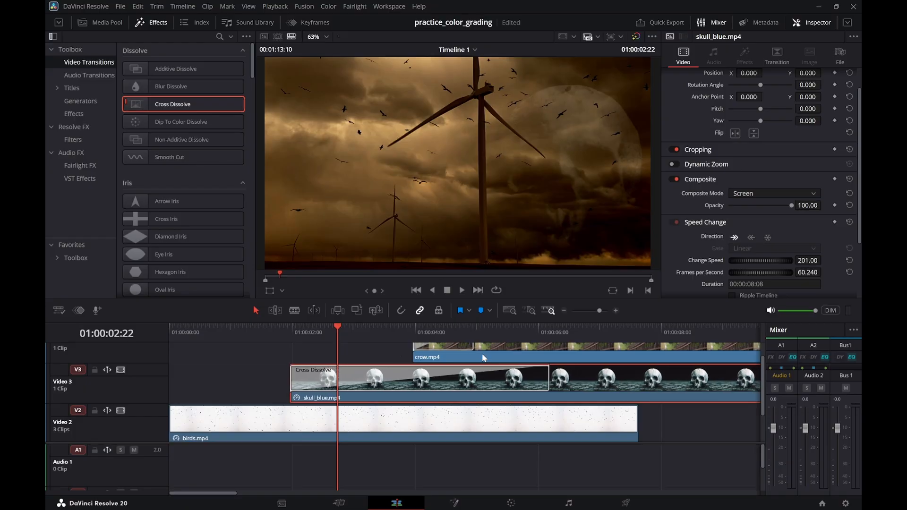
left_click_drag(271, 333, 158, 339)
key("space")
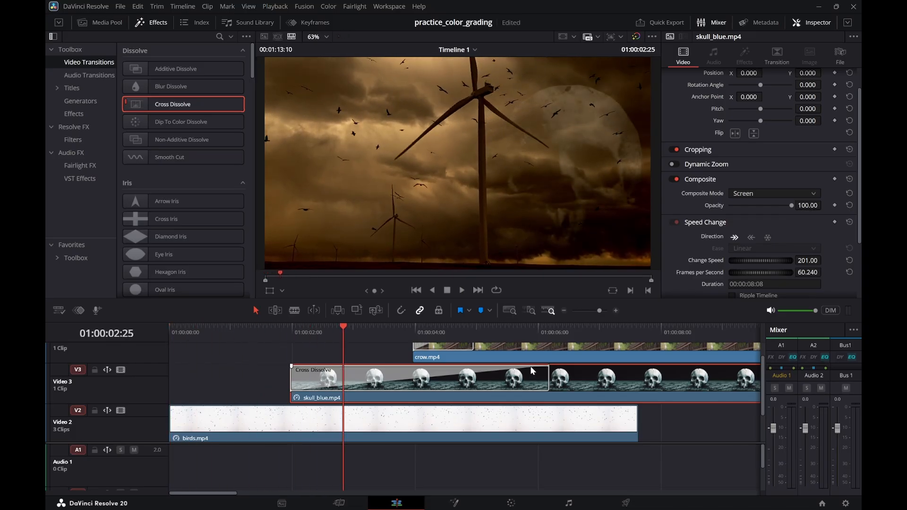
left_click_drag(597, 377, 552, 376)
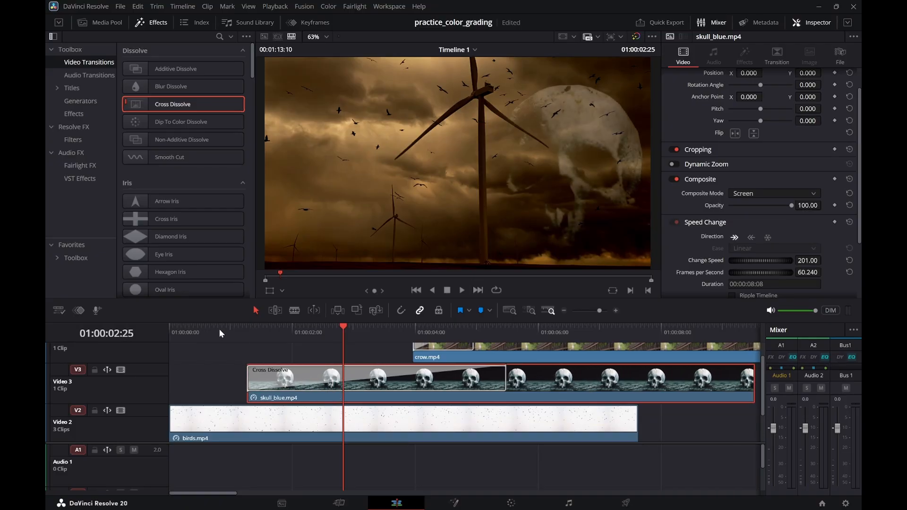
Play the sequence repeatedly from its start to check the skull's new entry timing
key("Home")
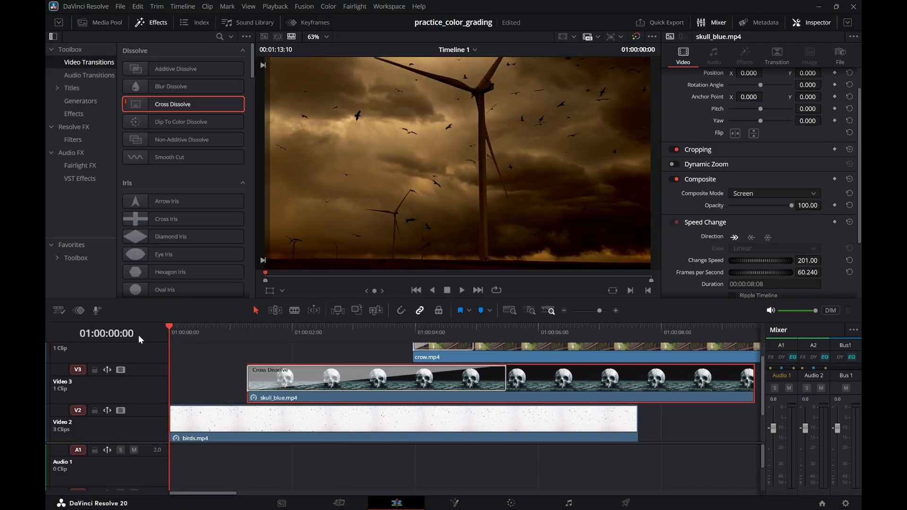
key("space")
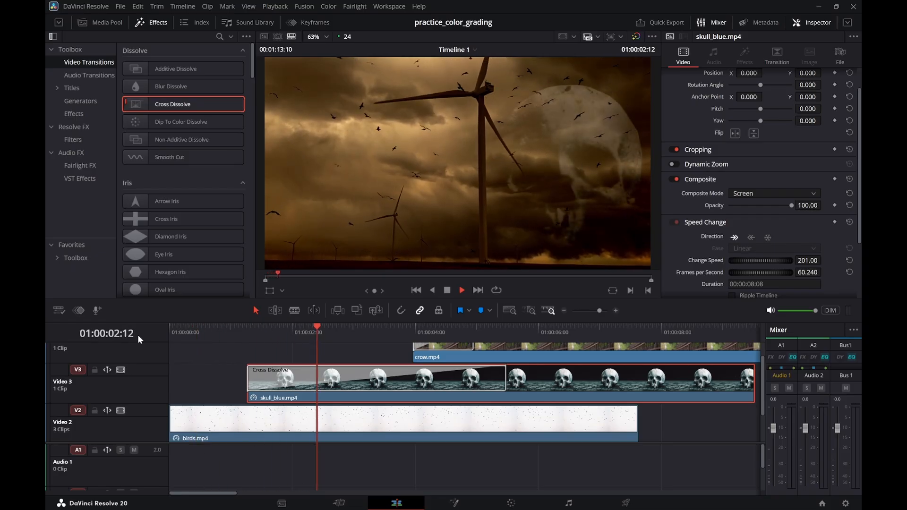
key("space")
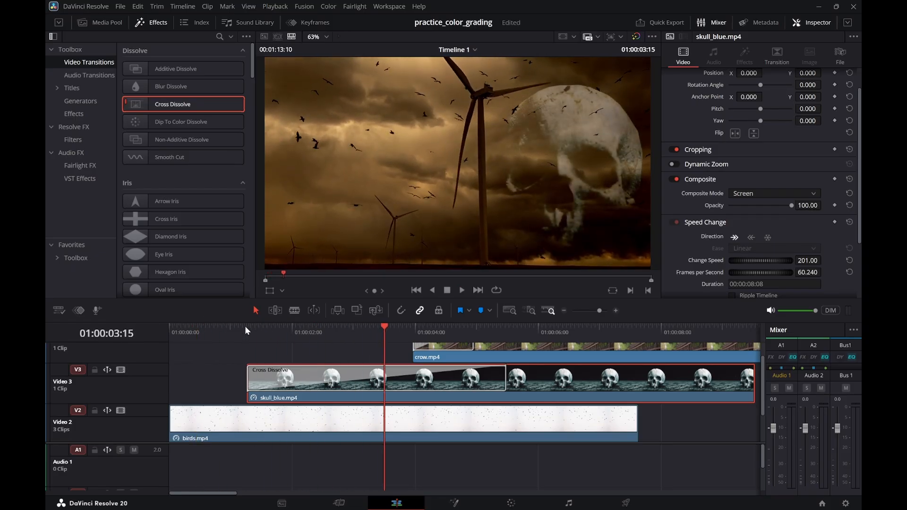
key("Home")
key("space")
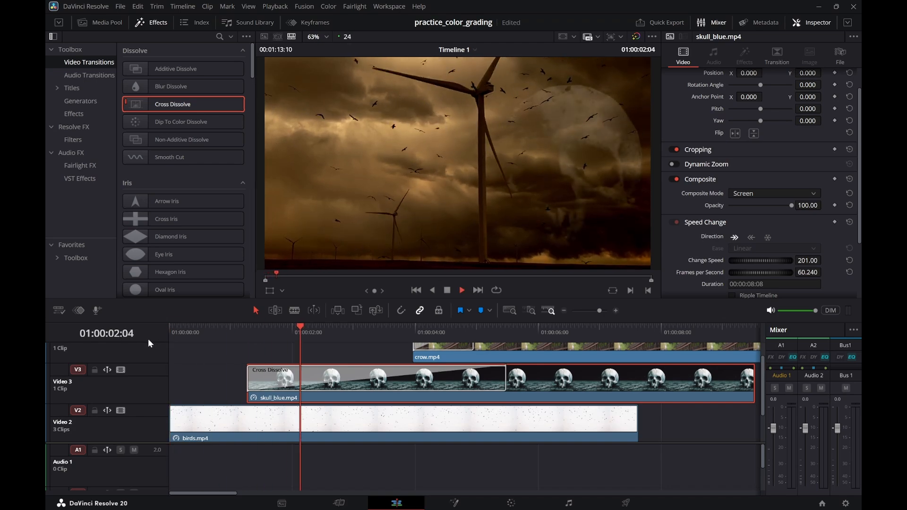
key("space")
key("Home")
key("space")
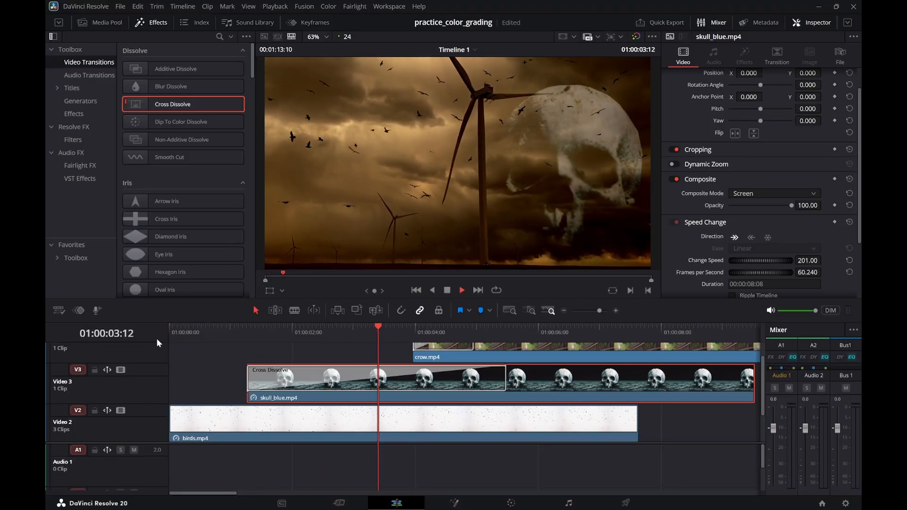
Stop playback within the crow clip at 01:00:04:24 and flip the clip horizontally
key("space")
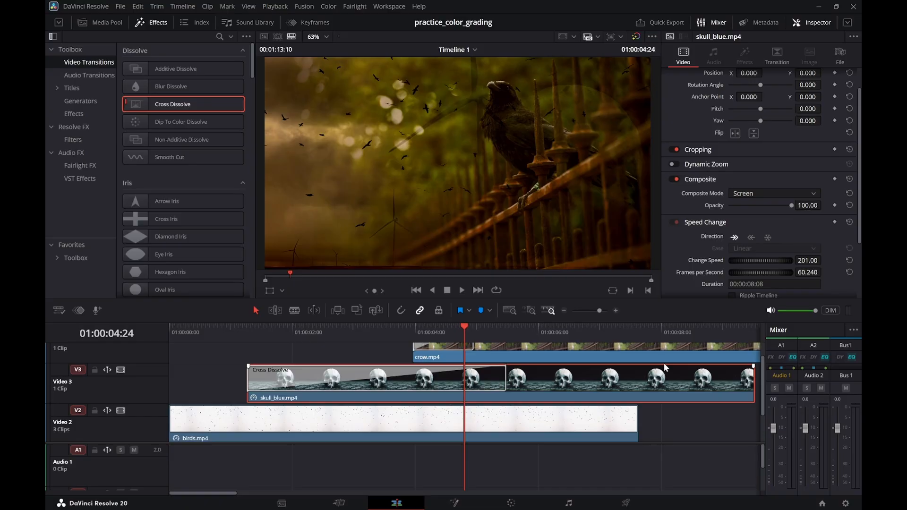
left_click(652, 349)
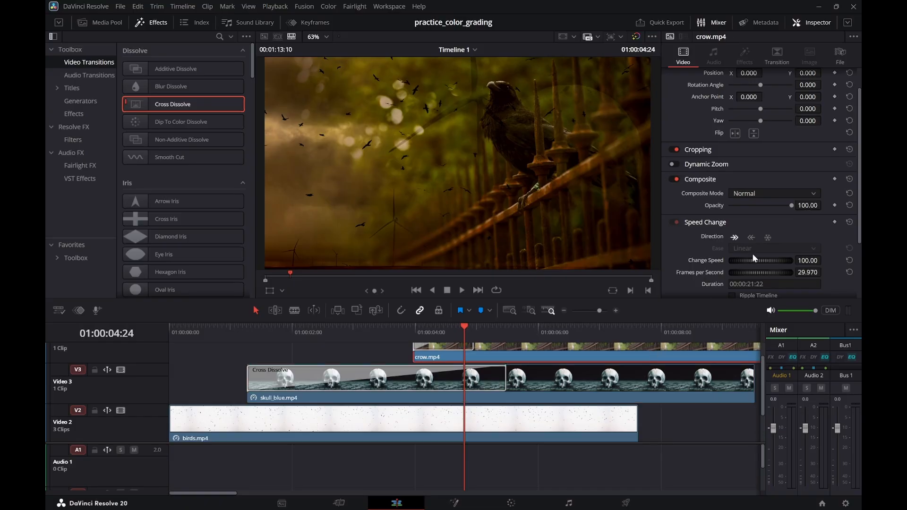
left_click(736, 133)
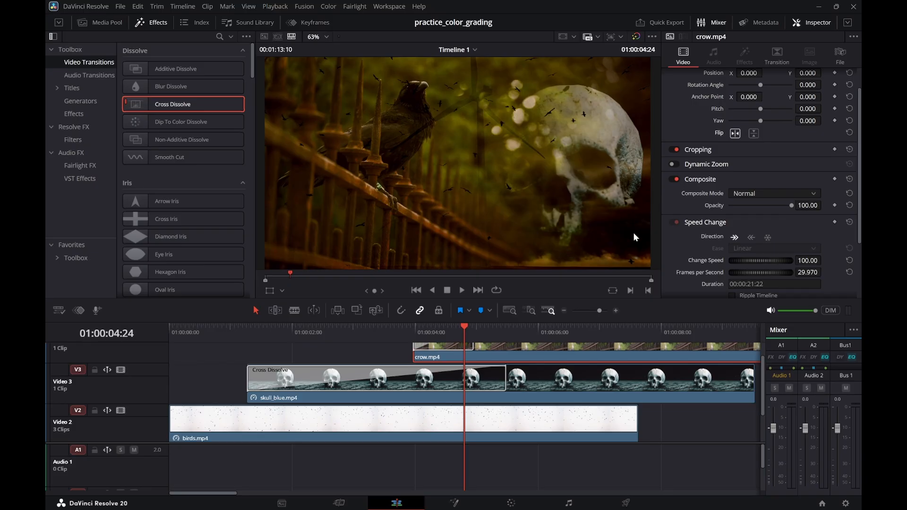
Play and scrub the sequence around the crow's entry to check how the flipped clip blends with the skull
left_click(393, 330)
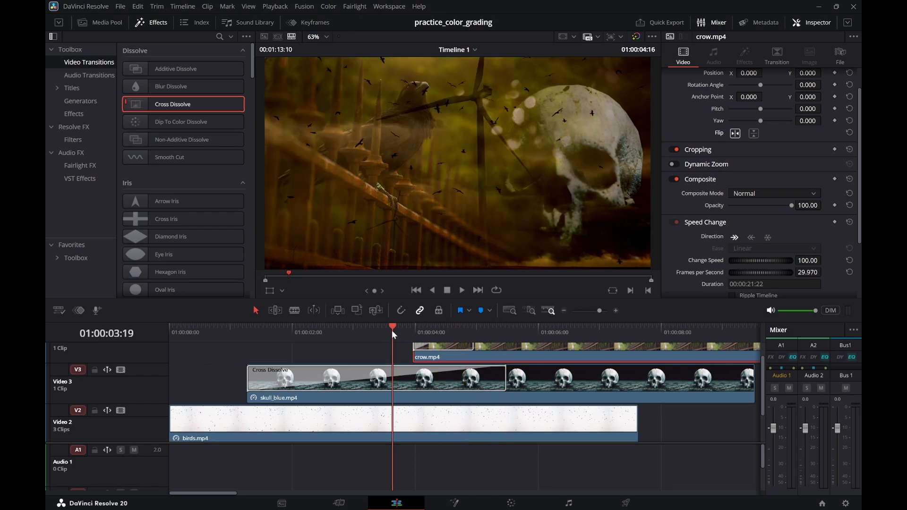
key("space")
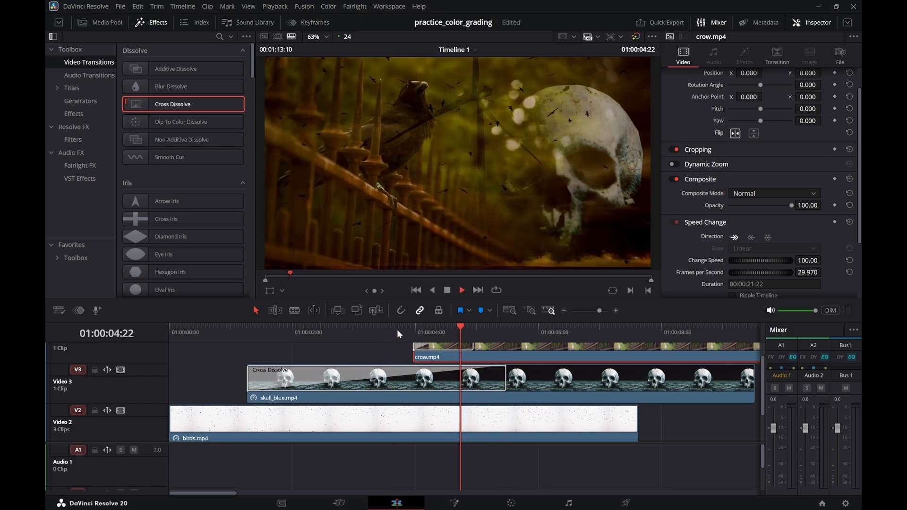
left_click(398, 330)
left_click_drag(390, 332, 197, 350)
key("space")
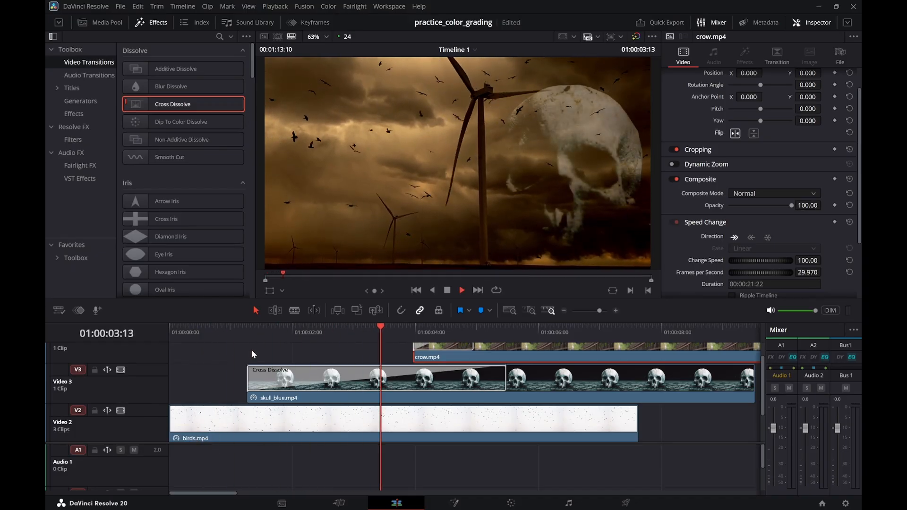
key("space")
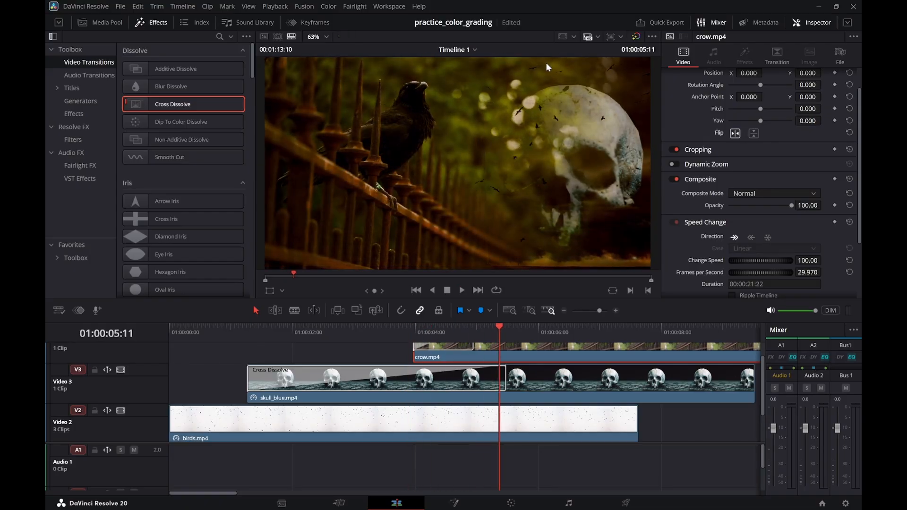
key("space")
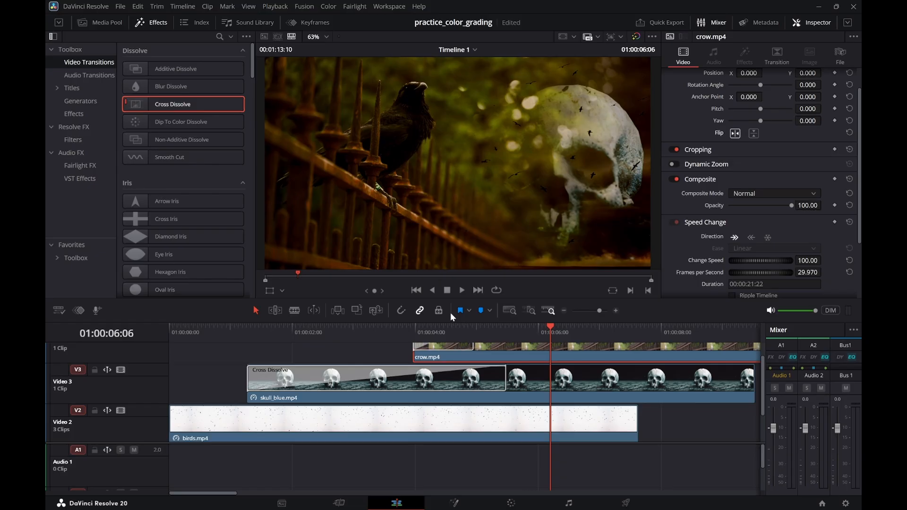
key("space")
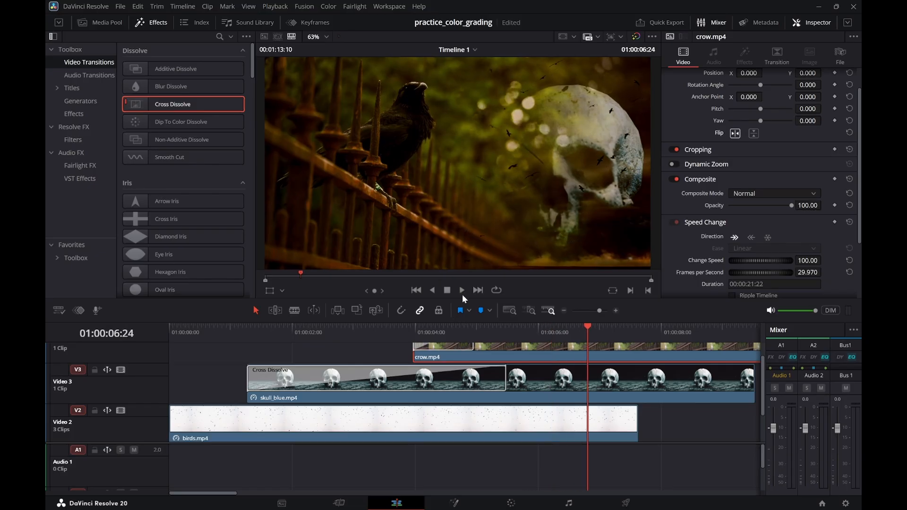
left_click(456, 326)
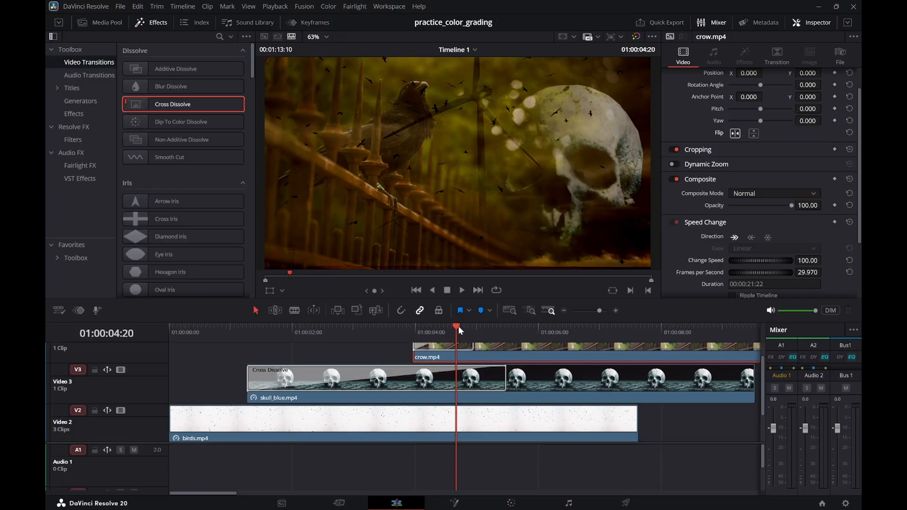
left_click_drag(424, 326, 571, 365)
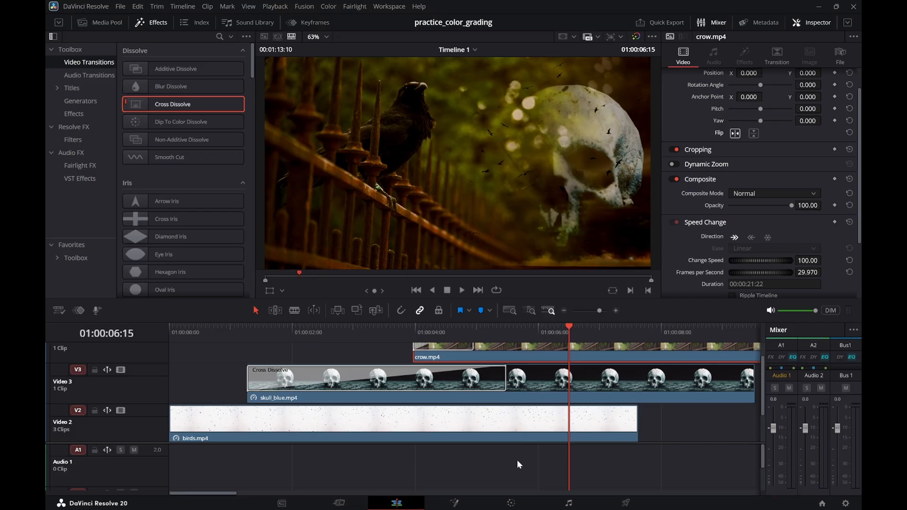
On the Color page, swing the gradient window of the crow clip's mask node to a rotation of about 133.60 with softness about 3.31
left_click(517, 504)
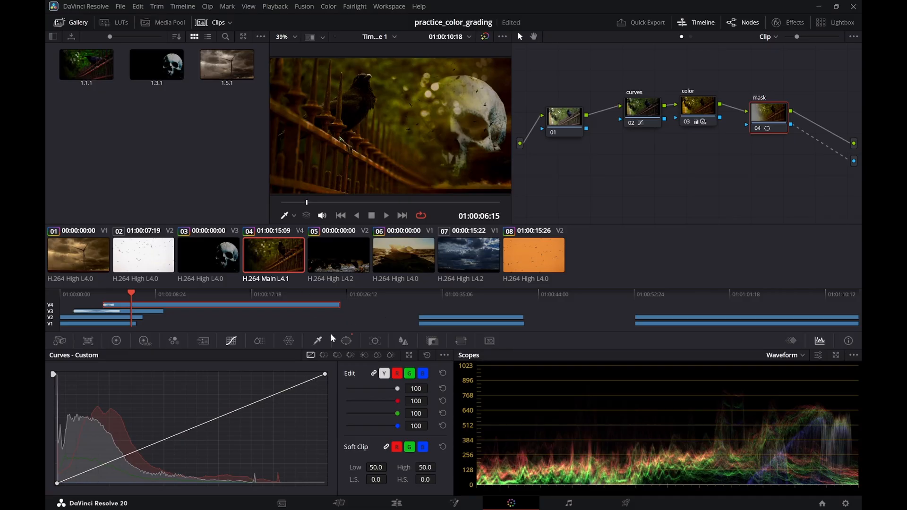
left_click(347, 341)
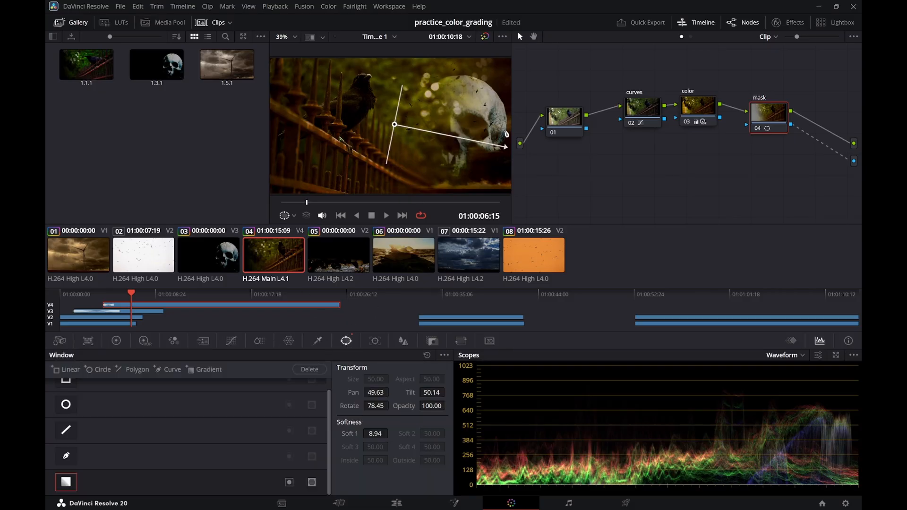
left_click_drag(503, 142, 489, 169)
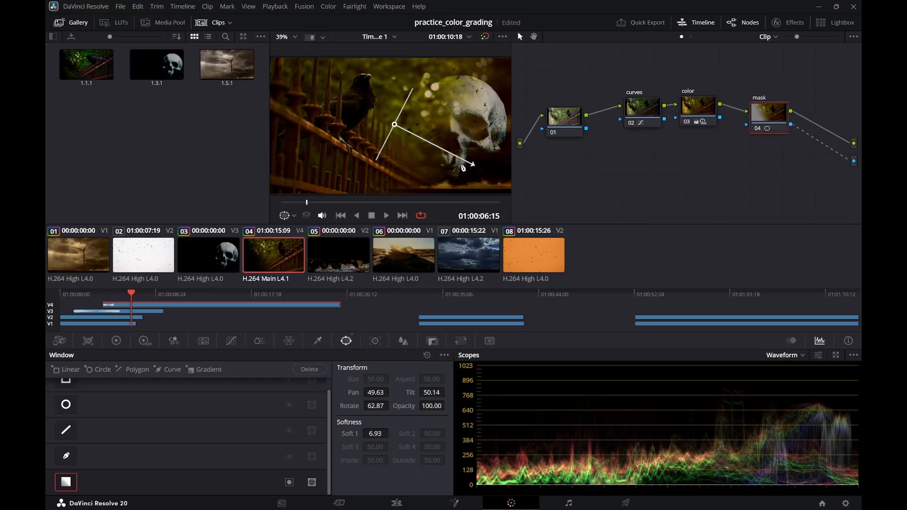
left_click_drag(473, 162, 433, 109)
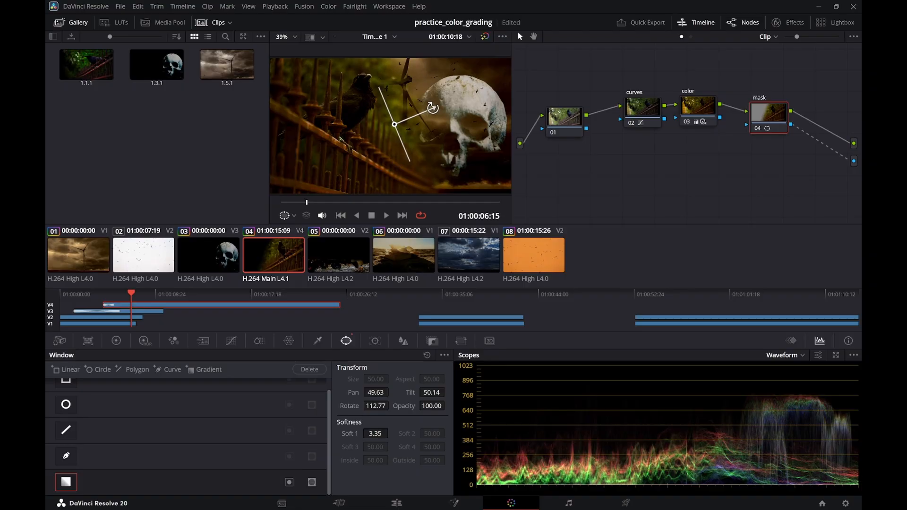
mouse_move(433, 109)
left_mouse_down()
mouse_move(459, 115)
mouse_move(422, 98)
left_mouse_up()
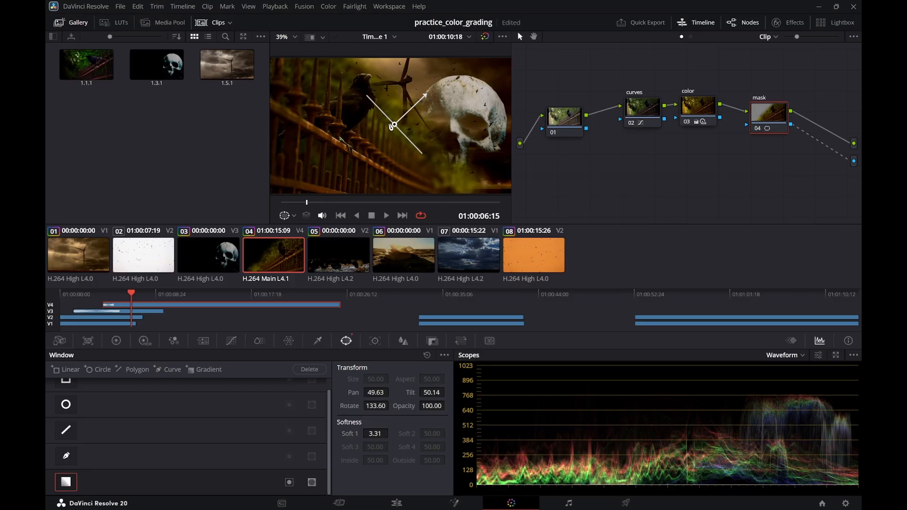
Shift the crow's gradient window to pan 51.44 and tilt 49.35, and adjust it to rotation 122.28 with softness 5.14
left_click_drag(395, 125, 382, 131)
left_click_drag(411, 102, 439, 91)
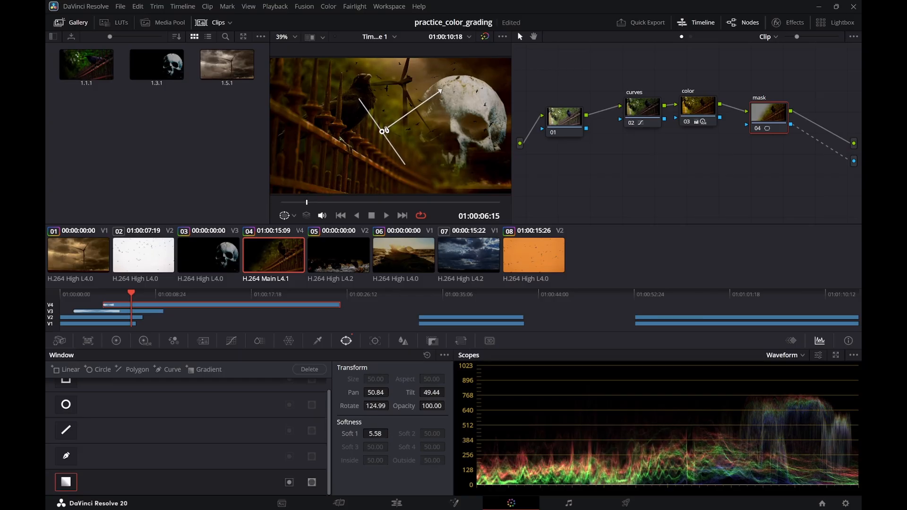
left_click_drag(383, 133, 377, 135)
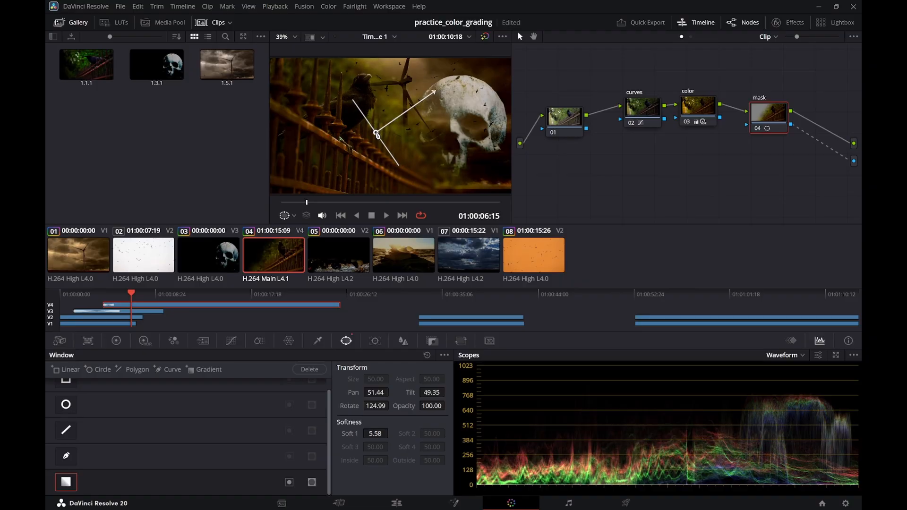
left_click_drag(434, 94, 430, 97)
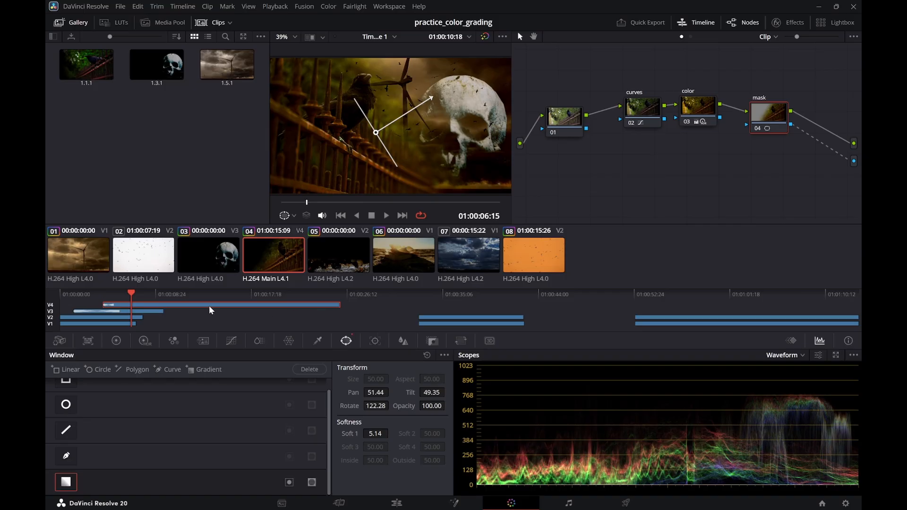
Play the sequence from its start to check the reshaped crow mask, and return to the Edit page
left_click_drag(148, 297, 51, 301)
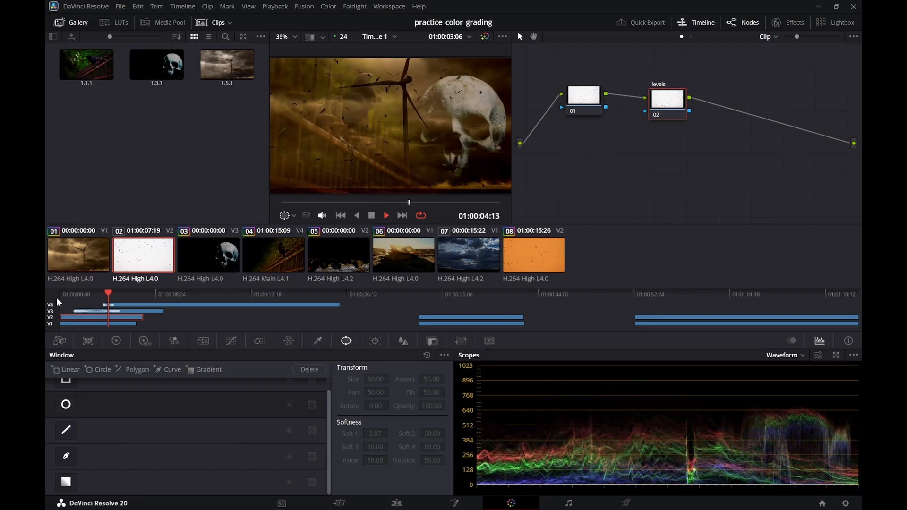
key("space")
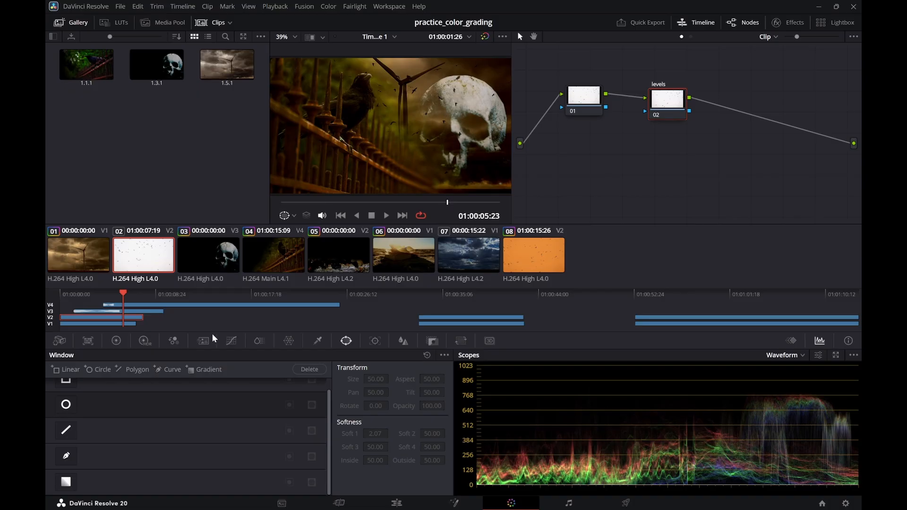
left_click(395, 503)
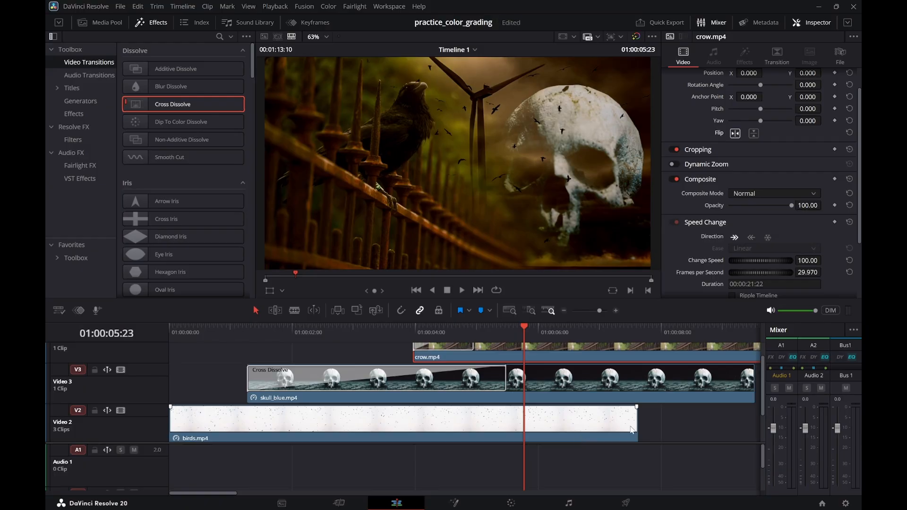
Try longer ends for the windmill and birds clips, bringing the windmill clip's end to about 01:00:07:10
scroll(645, 426, "down", 2)
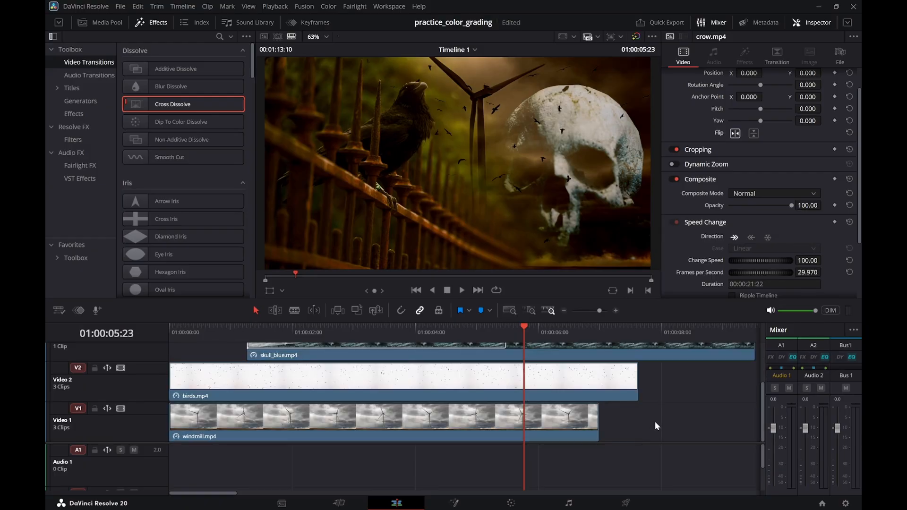
left_click_drag(598, 426, 723, 435)
left_click(638, 388)
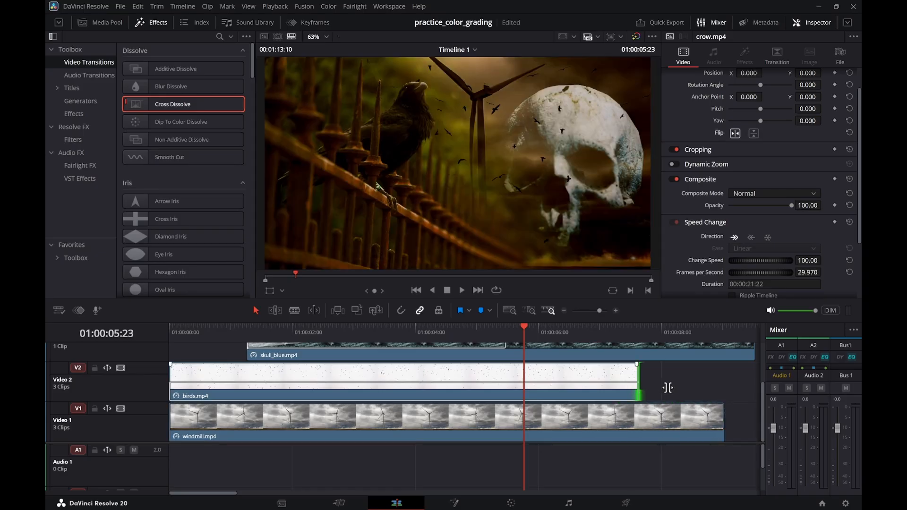
left_click_drag(668, 387, 668, 387)
left_click_drag(728, 419, 621, 421)
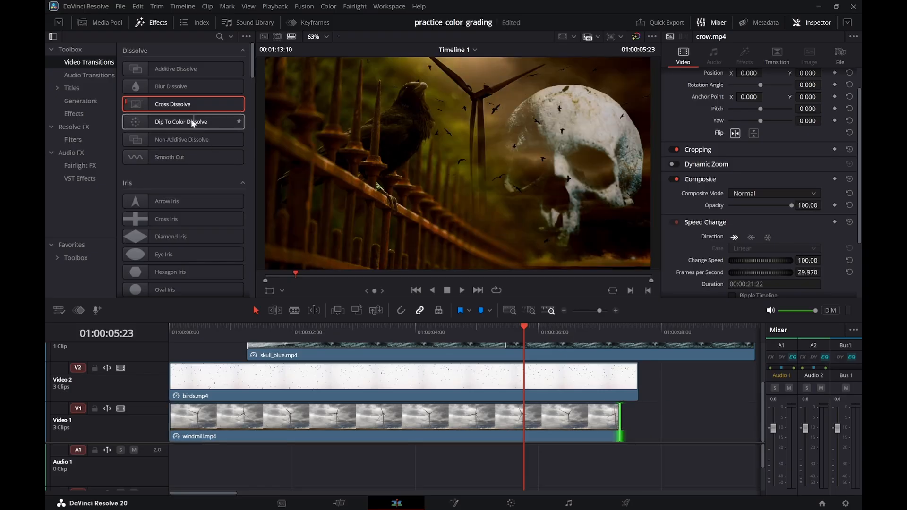
Add a Cross Dissolve to the windmill clip's end, trim the clip to end at about 01:00:06:17, and play back the fade-out
left_click_drag(174, 104, 606, 429)
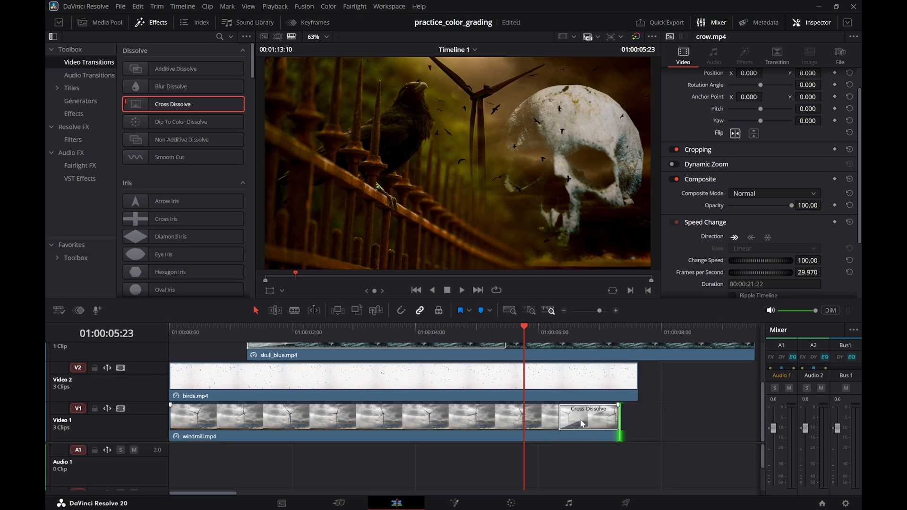
left_click_drag(620, 421, 573, 421)
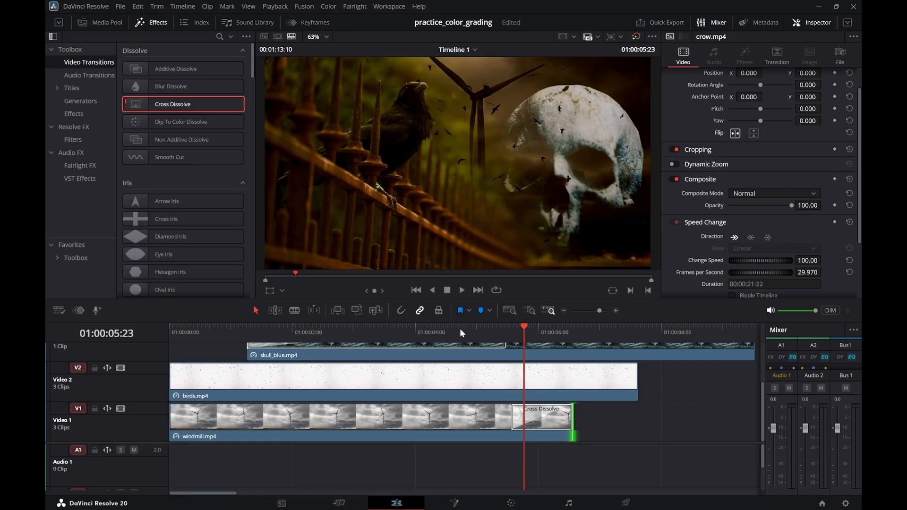
left_click(460, 331)
key("space")
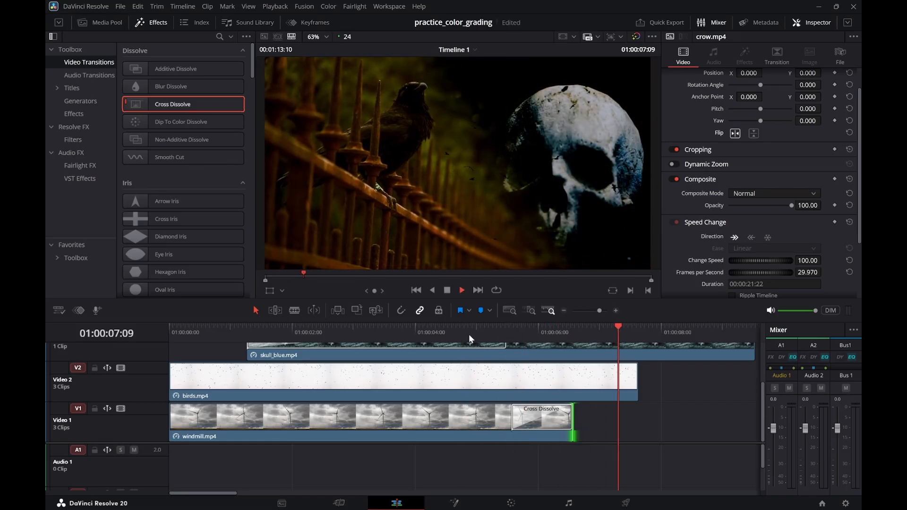
key("space")
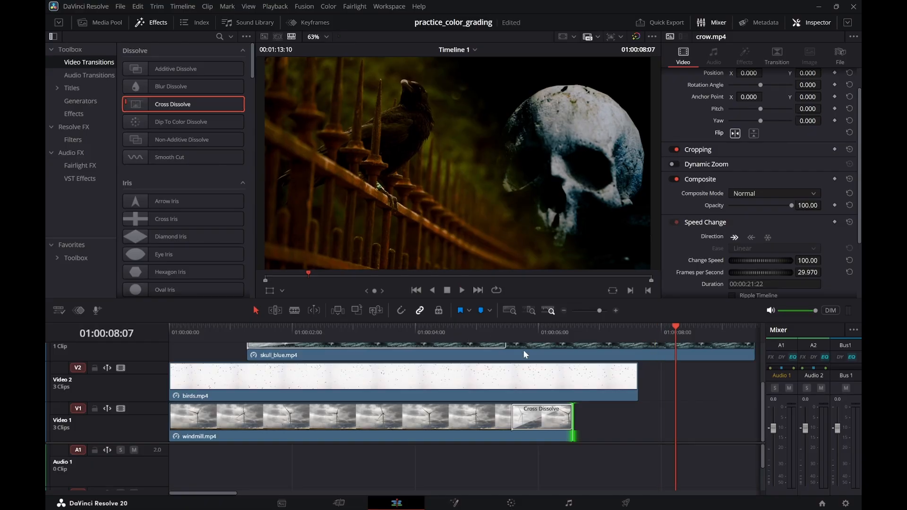
Try to extend the birds clip's end, and trim the windmill clip with its dissolve to end at about 01:00:05:22
left_click_drag(635, 377, 647, 378)
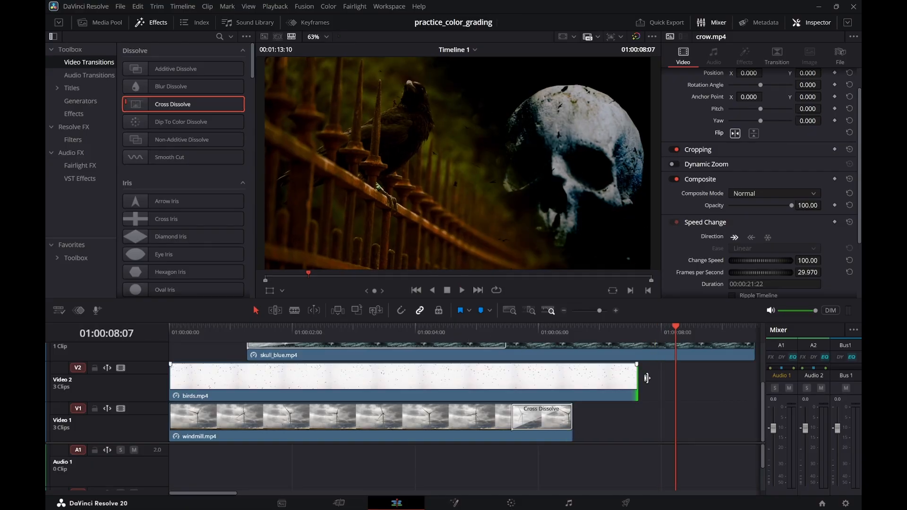
mouse_move(522, 333)
left_mouse_down()
mouse_move(514, 328)
mouse_move(574, 331)
mouse_move(475, 328)
mouse_move(539, 331)
mouse_move(501, 332)
mouse_move(531, 332)
left_mouse_up()
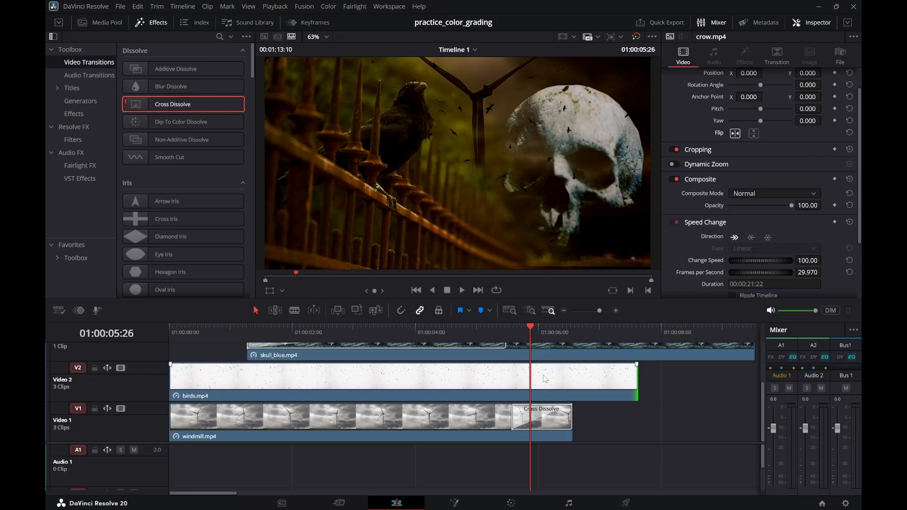
left_click_drag(573, 438, 523, 438)
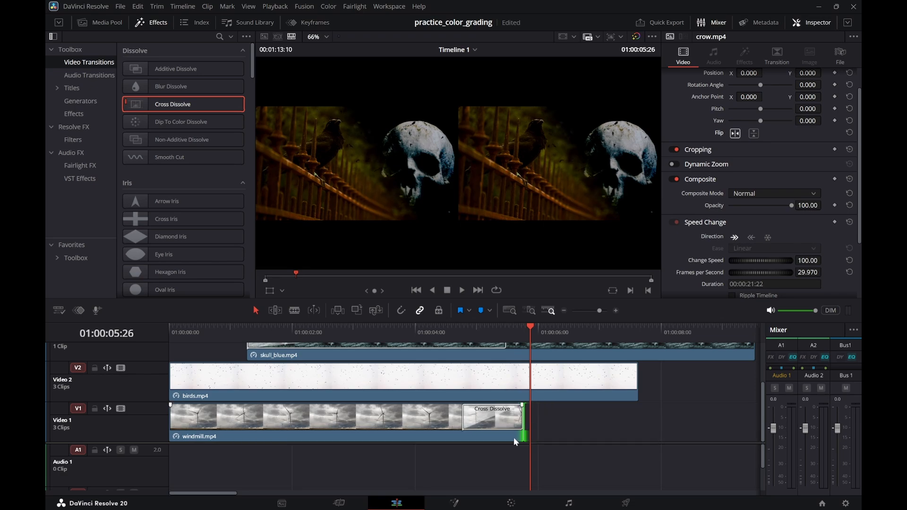
Play the opening, including once from the sequence start, to check the earlier windmill fade-out against the crow's entry
left_click(263, 326)
key("space")
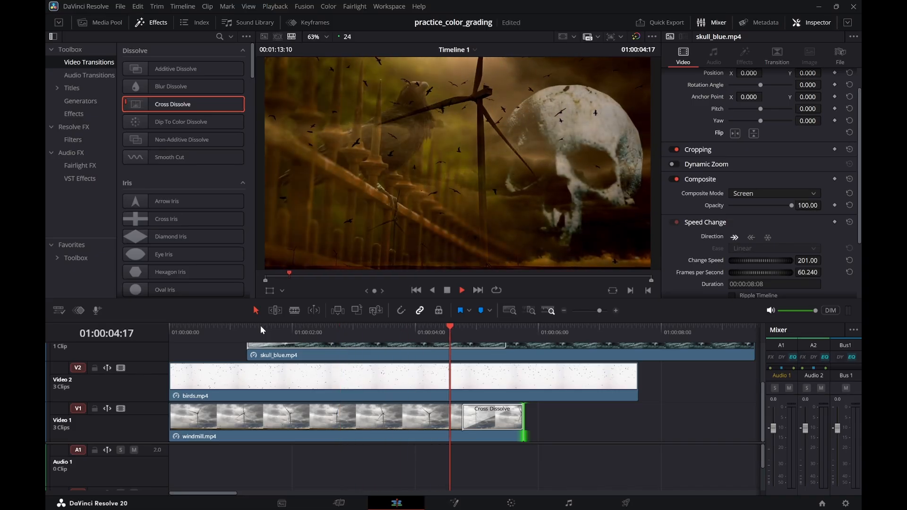
left_click_drag(256, 328, 167, 340)
key("space")
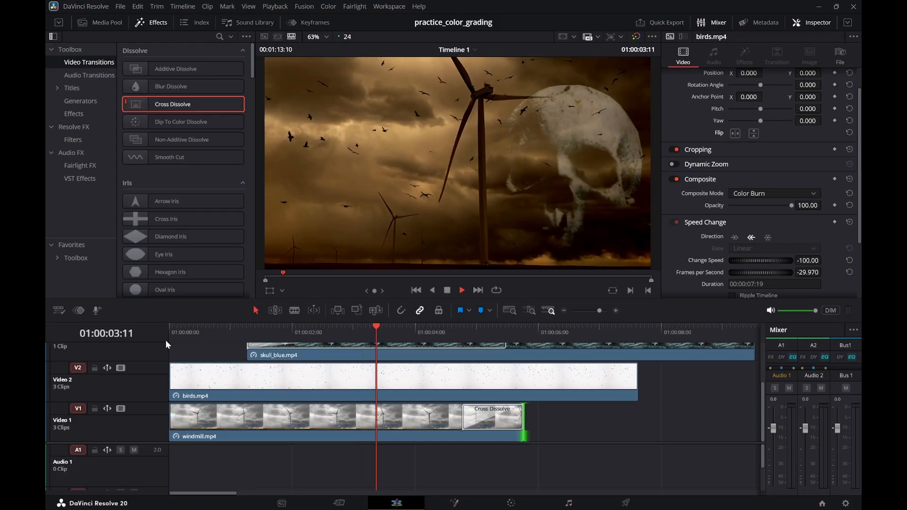
key("space")
Extend the crow clip's start back to about 01:00:03:18 with a 42-frame Cross Dissolve, and play back the new fade-in
scroll(340, 396, "up", 3)
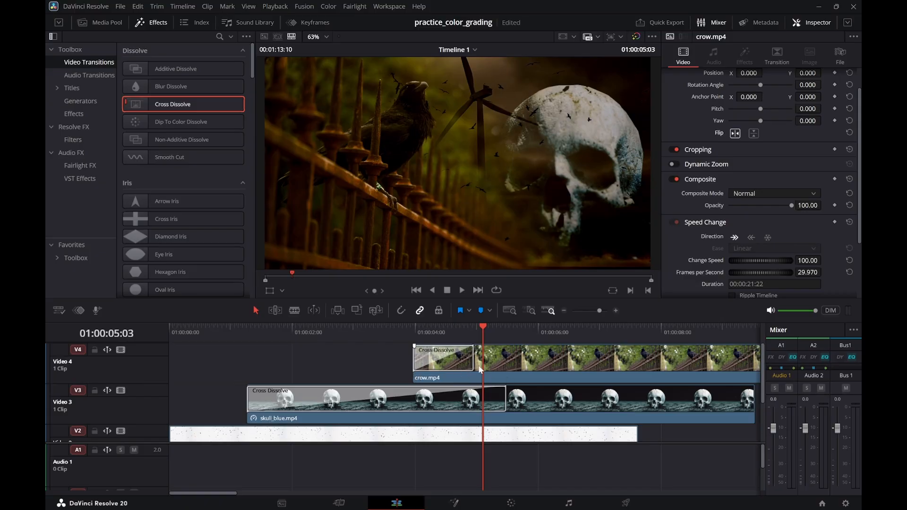
left_click_drag(473, 360, 517, 362)
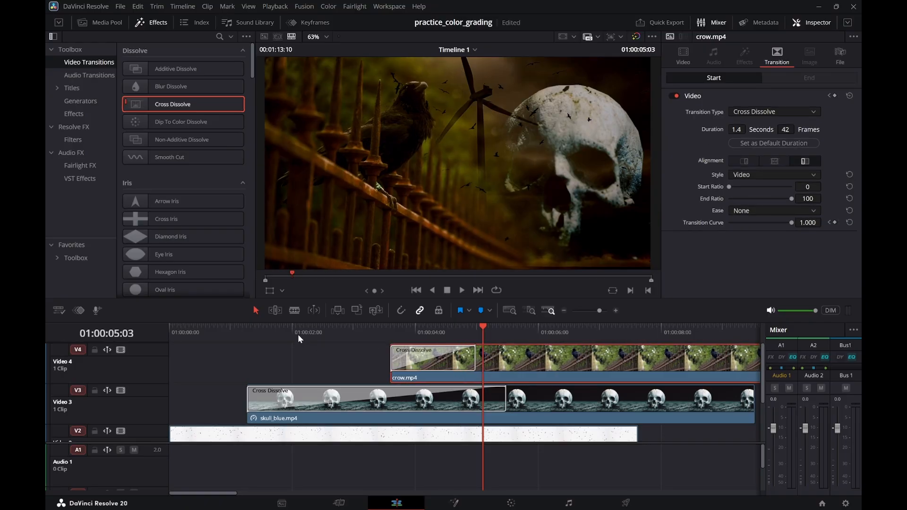
left_click(298, 333)
key("space")
key("space")
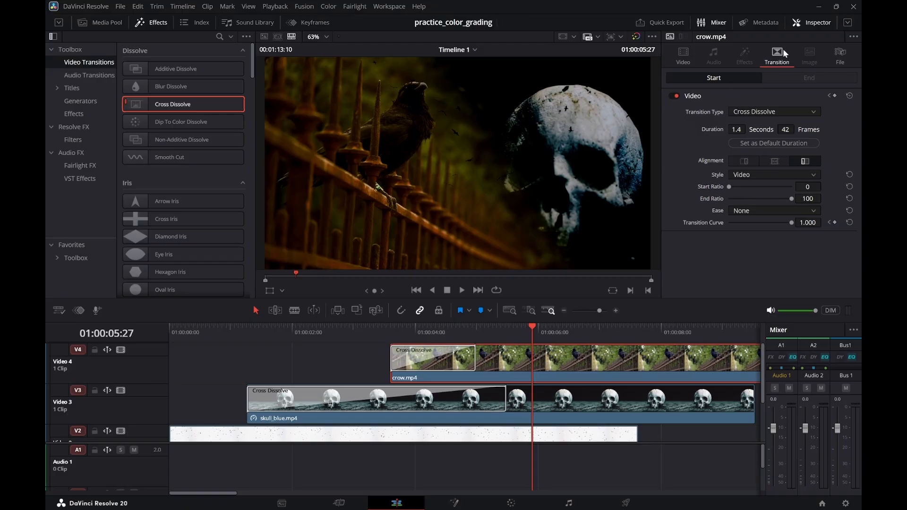
Turn on Dynamic Zoom with Linear ease for the crow clip and play back the zoom
left_click(676, 57)
left_click(732, 163)
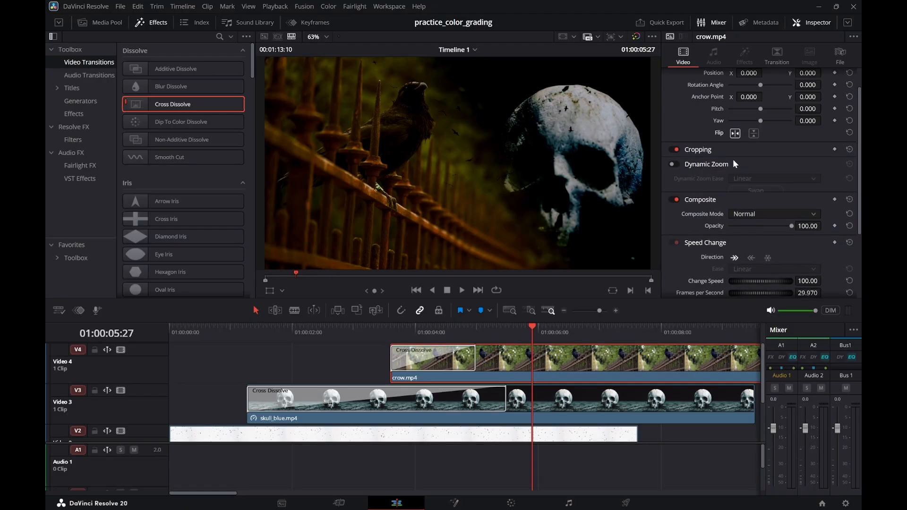
left_click(672, 164)
left_click_drag(386, 331, 321, 334)
key("space")
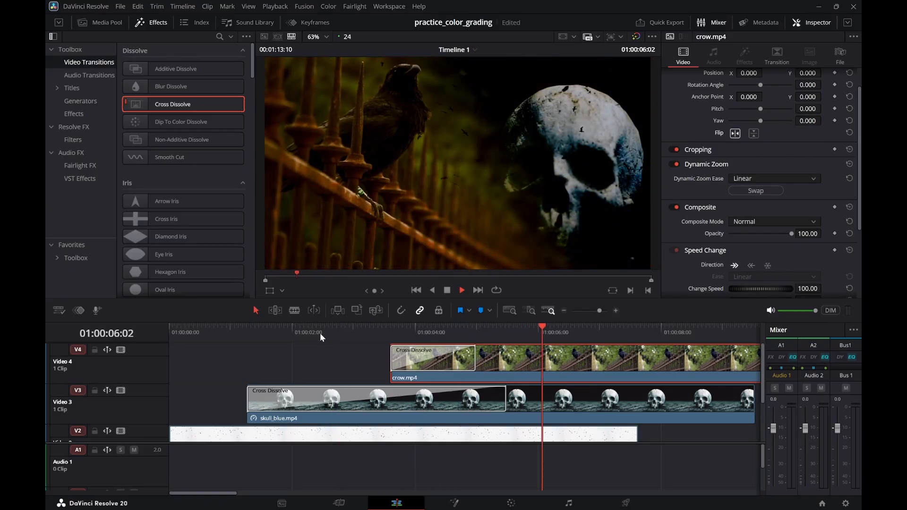
key("space")
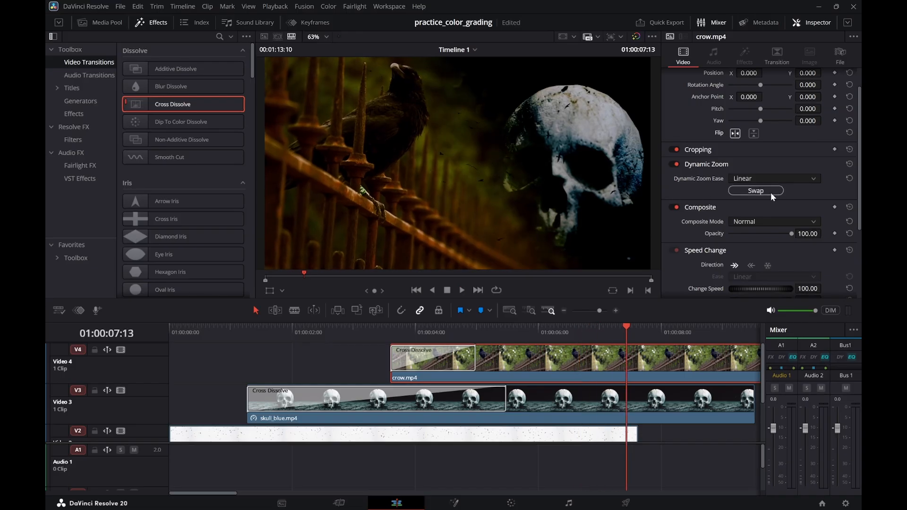
Swap the direction of the crow clip's Dynamic Zoom and play back the result
left_click(770, 191)
left_click(385, 333)
key("space")
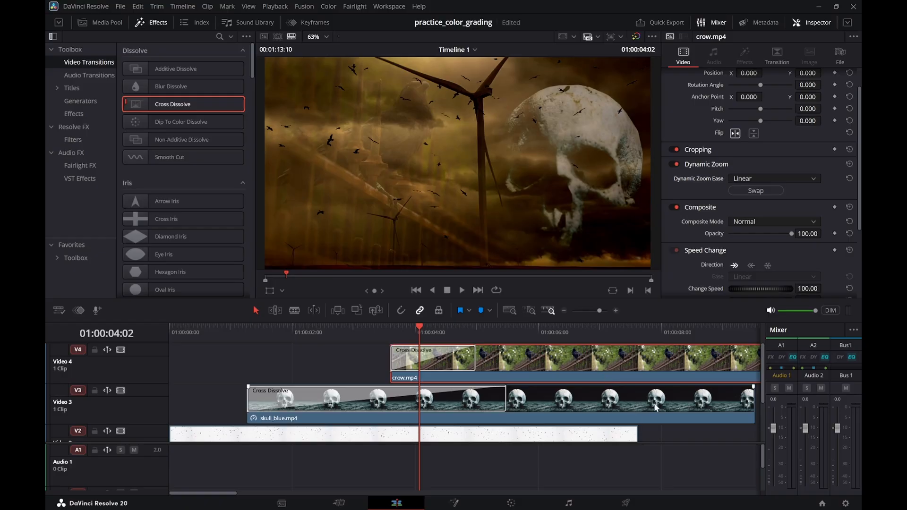
Trim about 8.7 seconds off the crow clip's start, slide the clip back to start at about 01:00:03:12, and play it back
left_click_drag(684, 427, 471, 430)
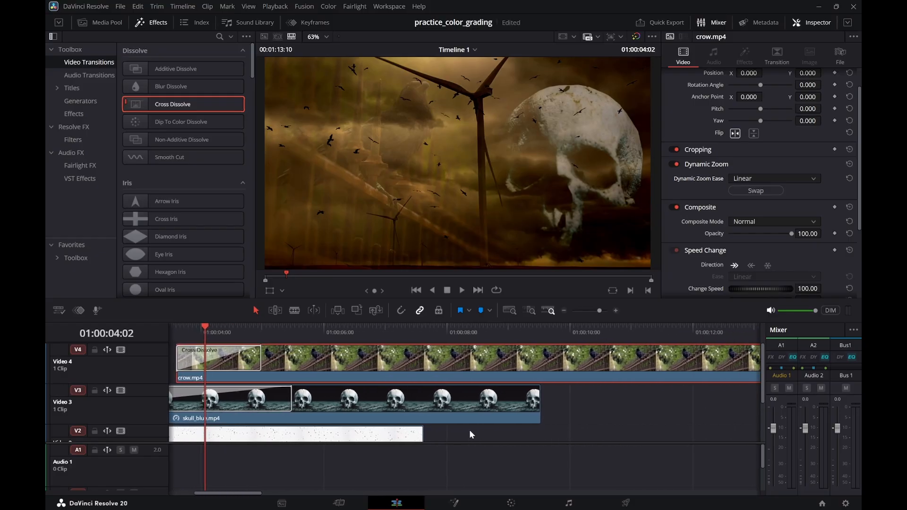
left_click(565, 311)
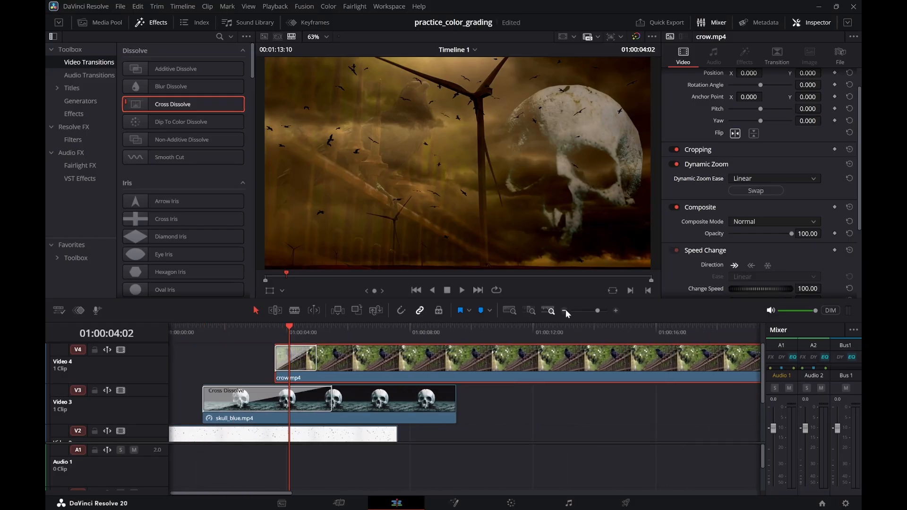
left_click(565, 311)
mouse_move(557, 360)
left_mouse_down()
mouse_move(543, 358)
mouse_move(568, 358)
left_mouse_up()
left_click_drag(357, 327, 379, 348)
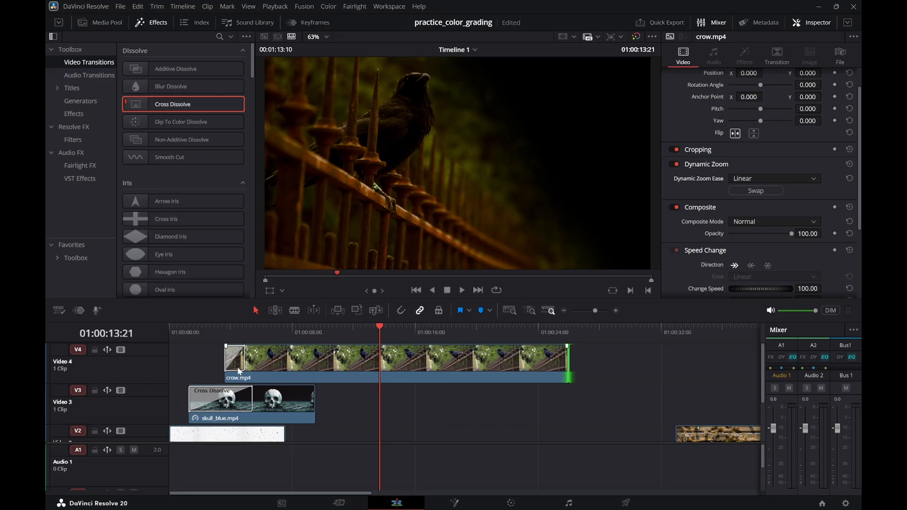
left_click_drag(230, 377, 365, 376)
left_click_drag(432, 374, 295, 358)
left_click_drag(196, 330, 186, 331)
key("space")
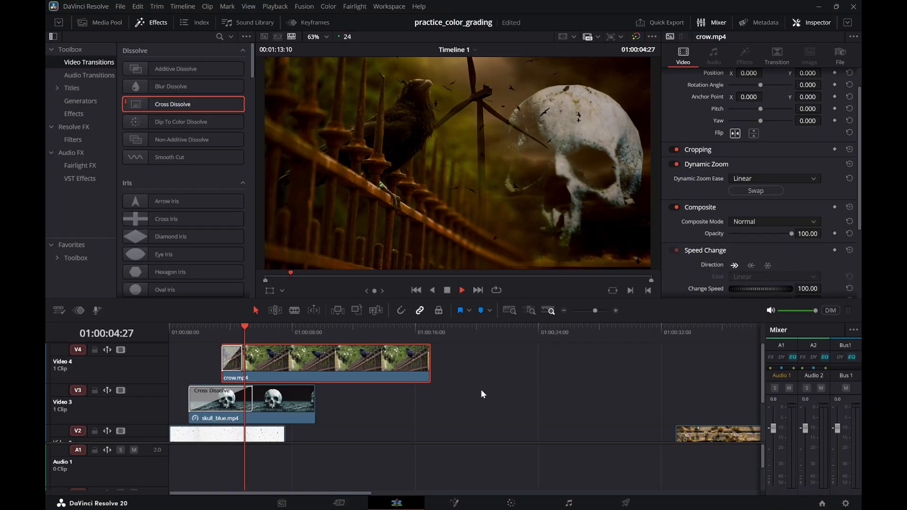
key("space")
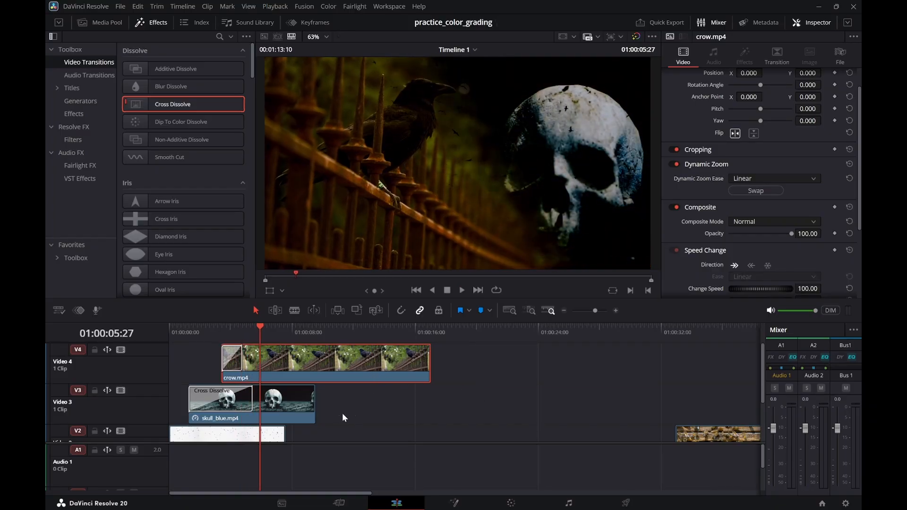
Trim the windmill clip with its dissolve to end at about 01:00:04:24, play back the transition, and save the project
scroll(316, 416, "down", 3)
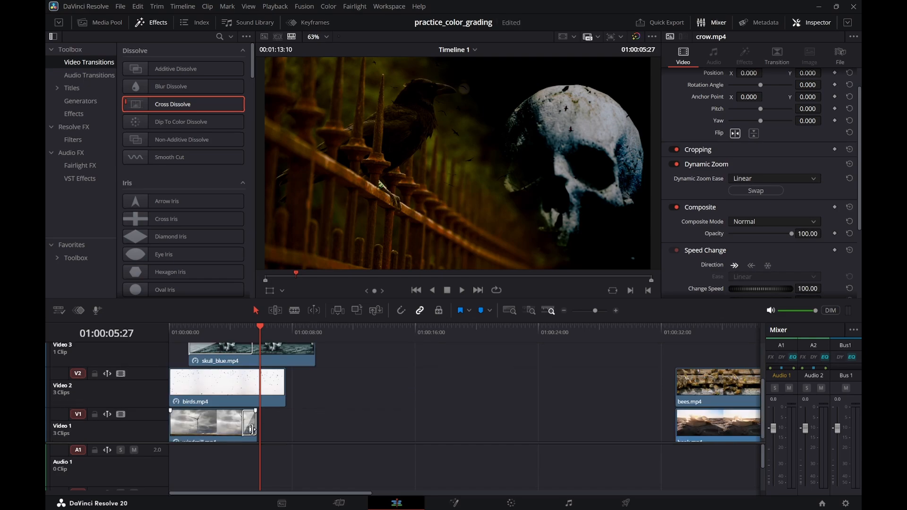
left_click(226, 329)
key("space")
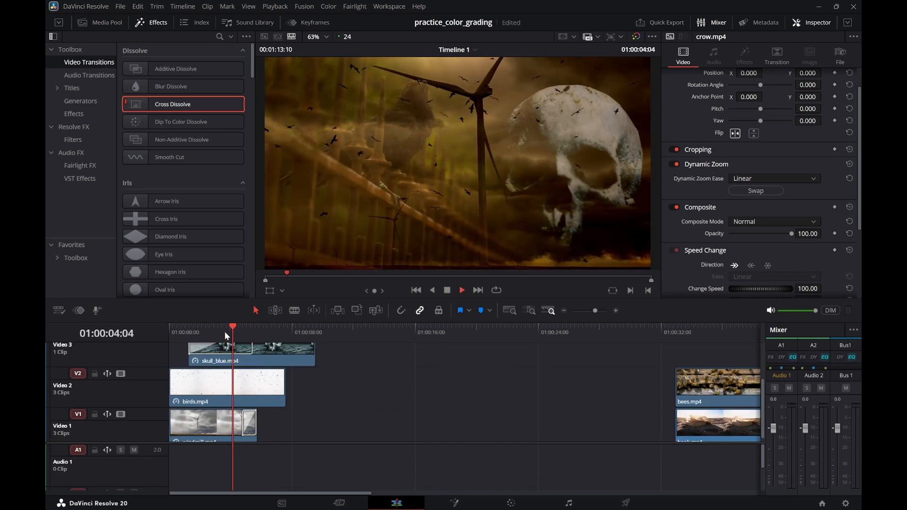
key("space")
scroll(312, 371, "up", 2)
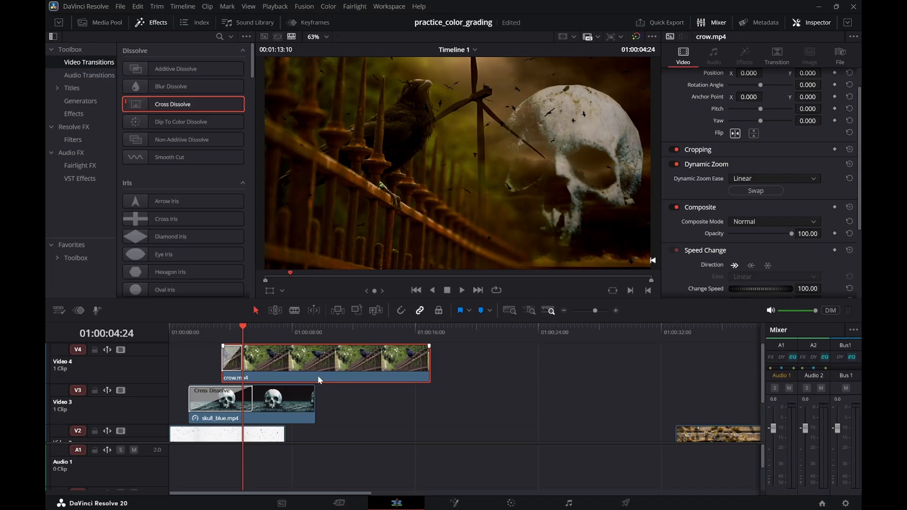
scroll(329, 373, "down", 2)
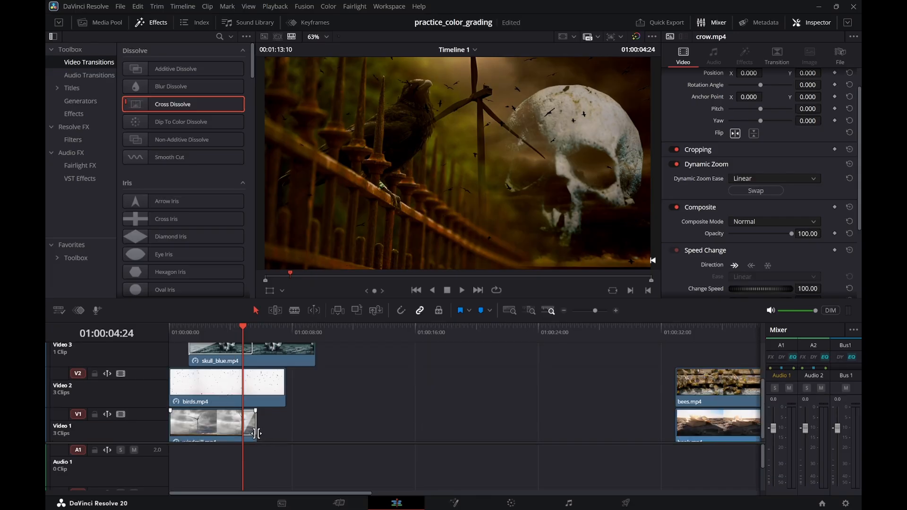
left_click_drag(252, 433, 240, 424)
left_click(189, 332)
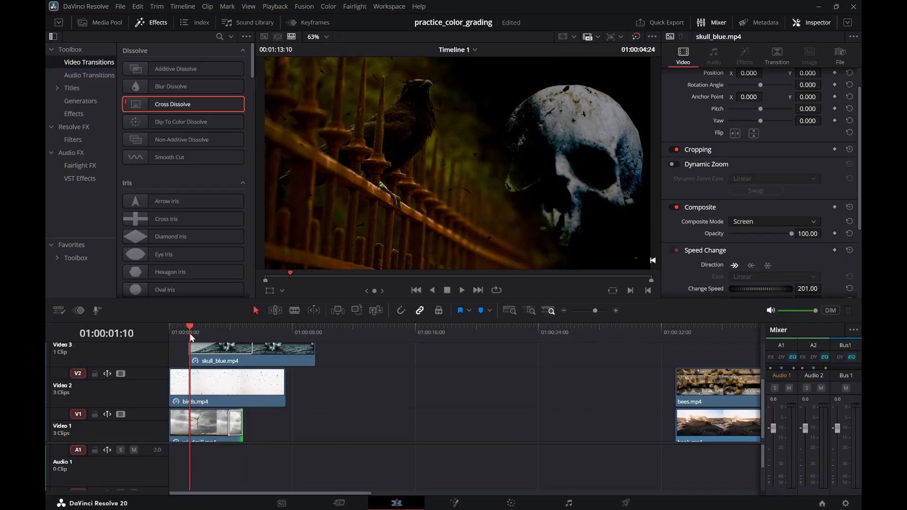
key("space")
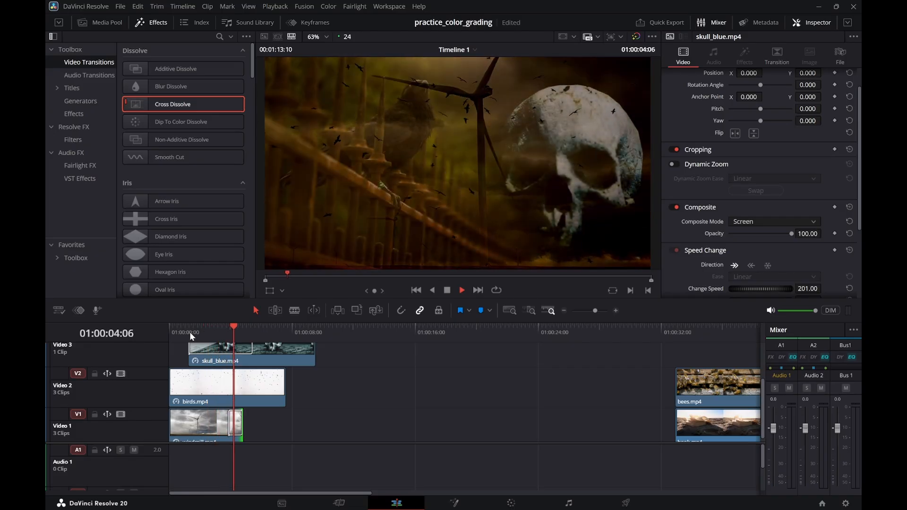
key("space")
key("ctrl+s")
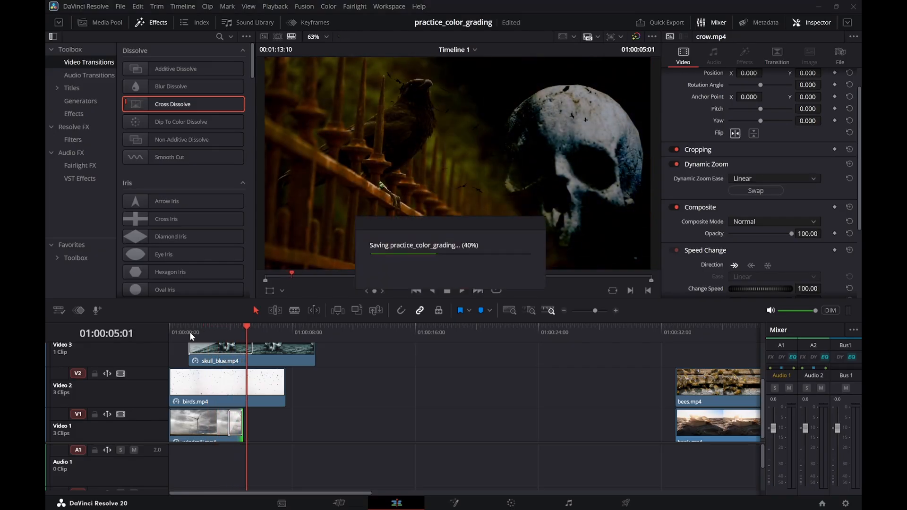
Play the opening repeatedly from the sequence start to check how the windmill fades out as the skull and crow fade in
left_click_drag(198, 330, 161, 324)
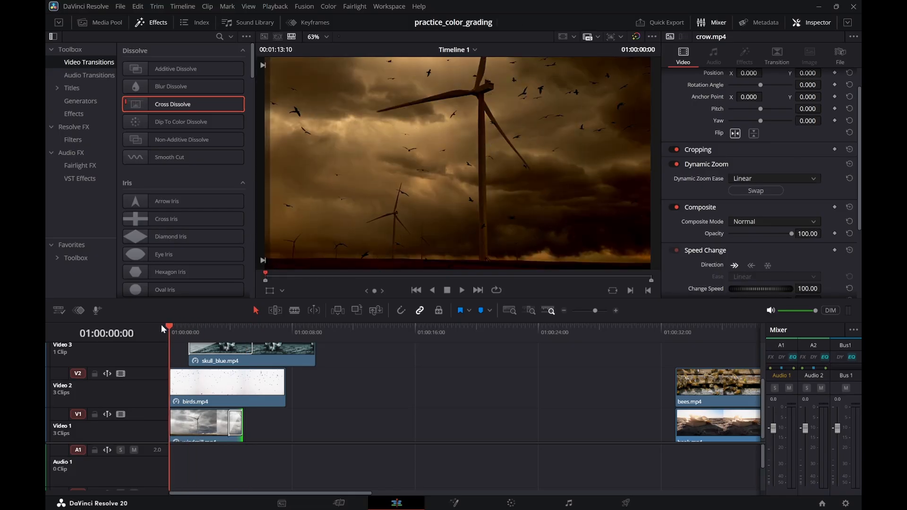
key("space")
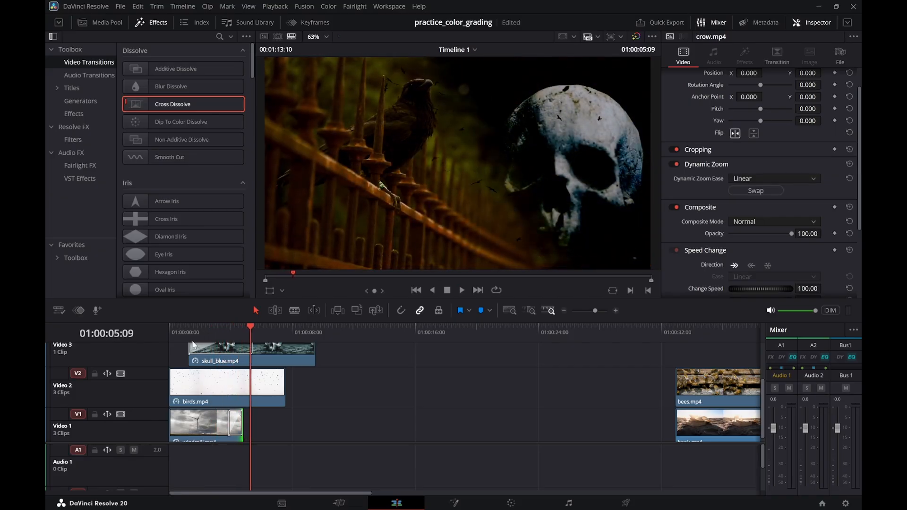
left_click_drag(203, 330, 160, 334)
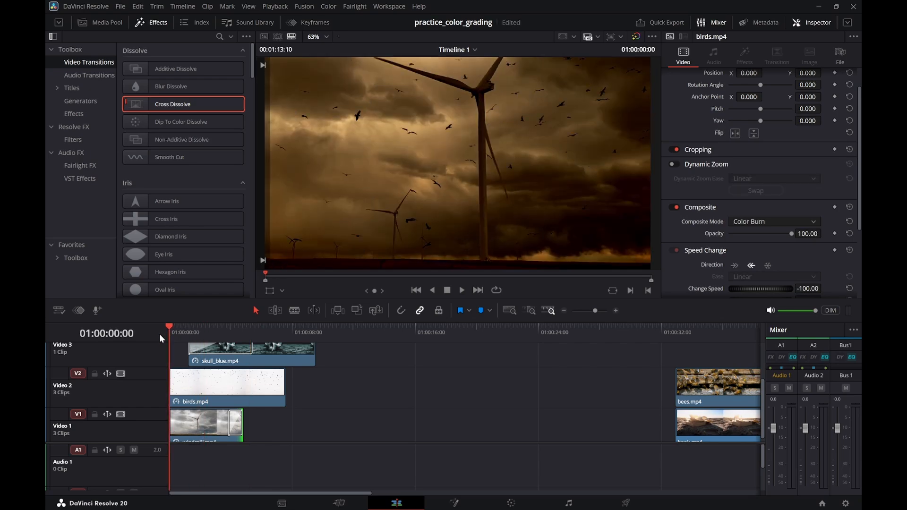
key("space")
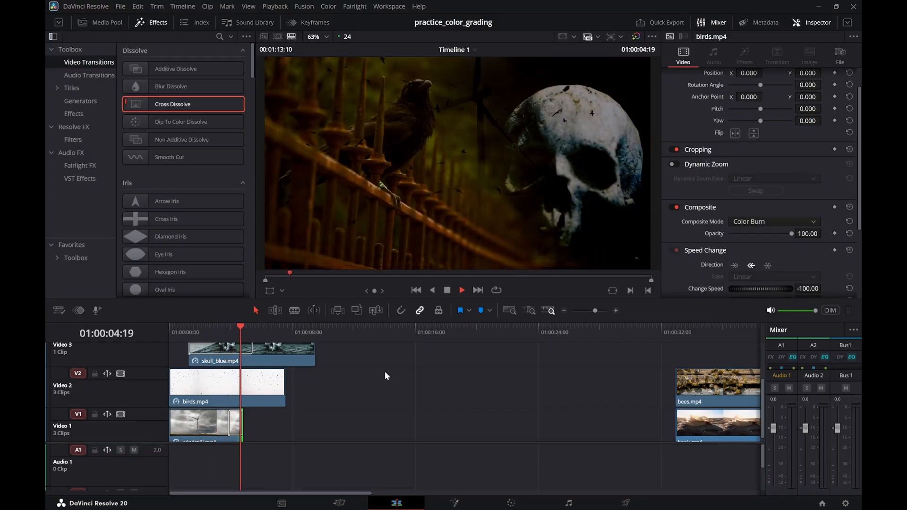
key("space")
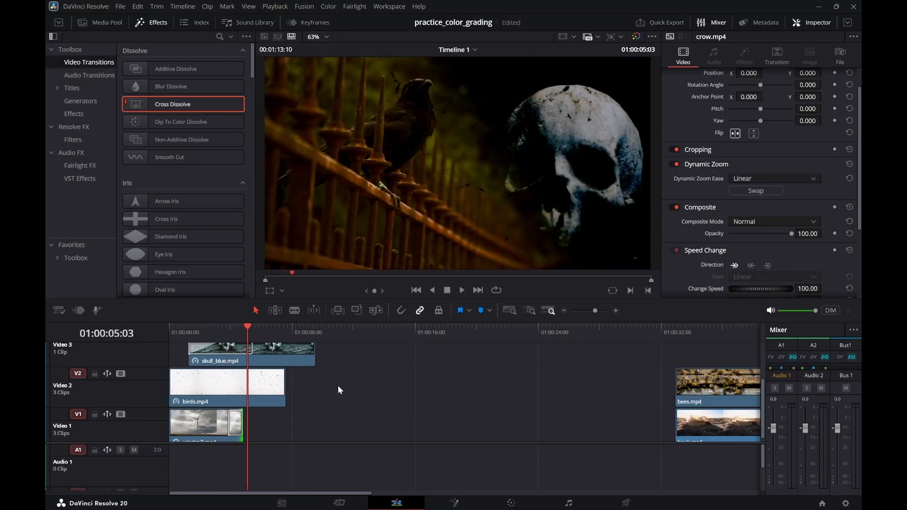
key("Home")
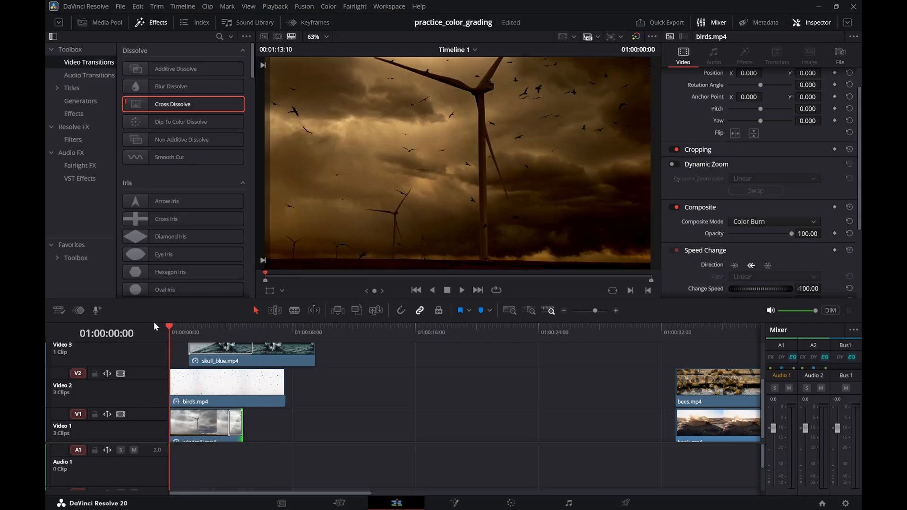
key("space")
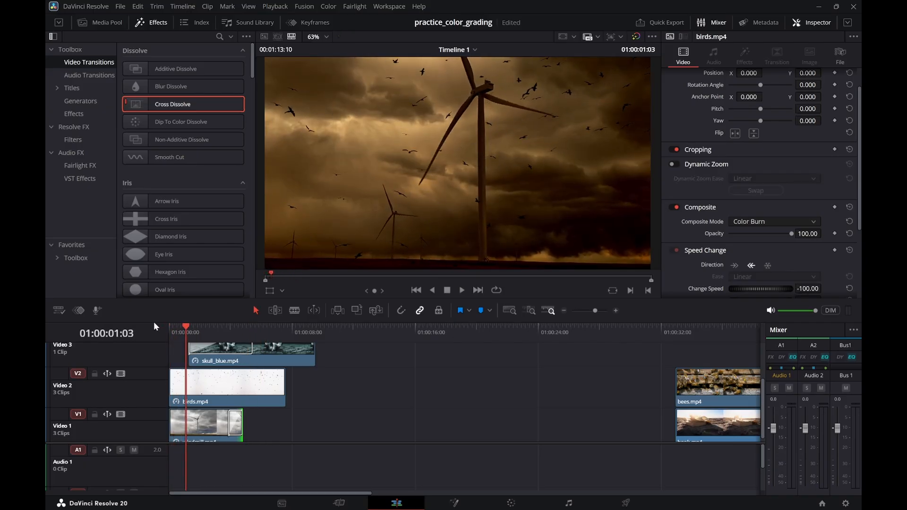
left_click_drag(200, 330, 164, 328)
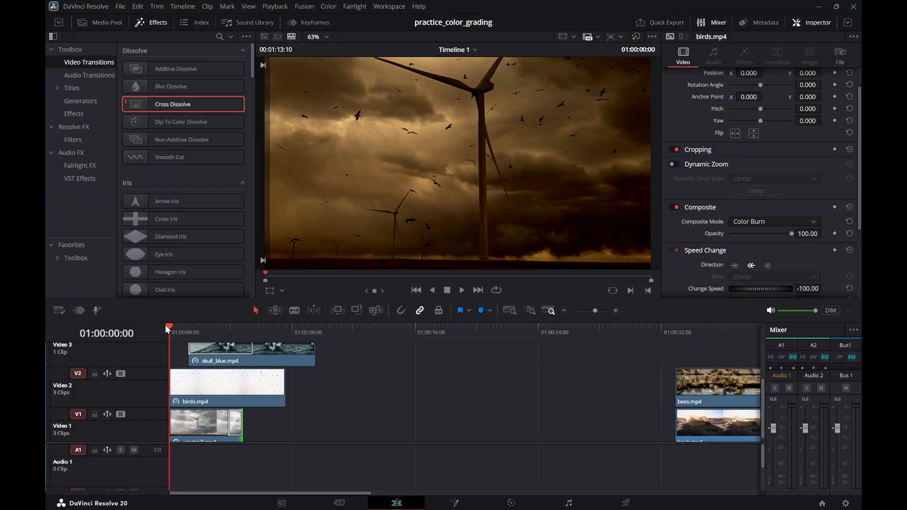
key("space")
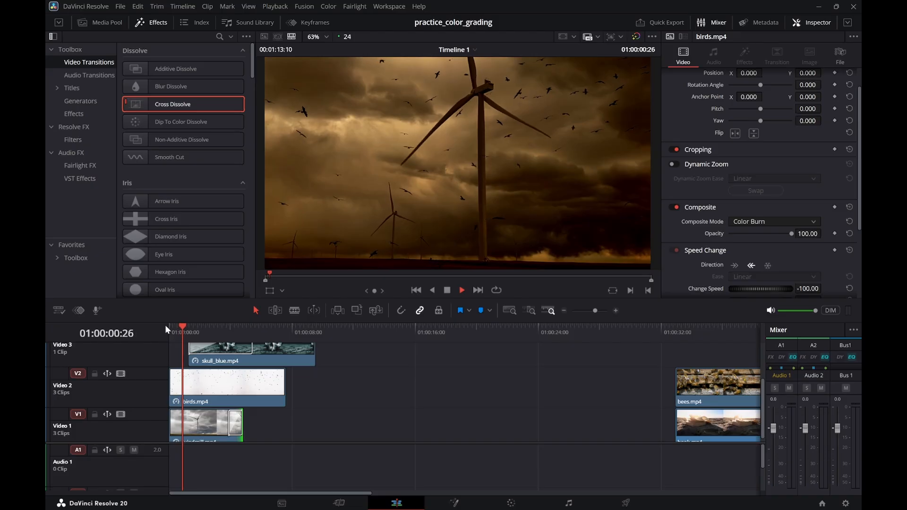
left_click_drag(204, 330, 153, 331)
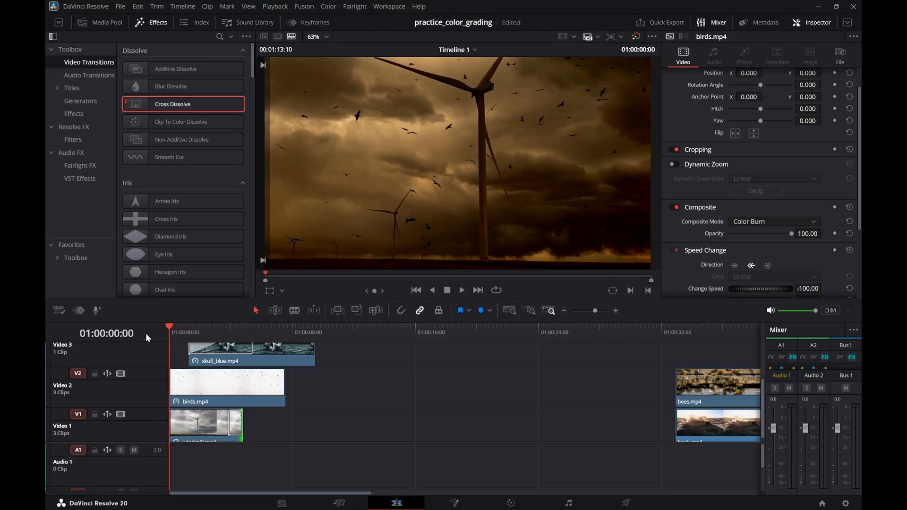
key("space")
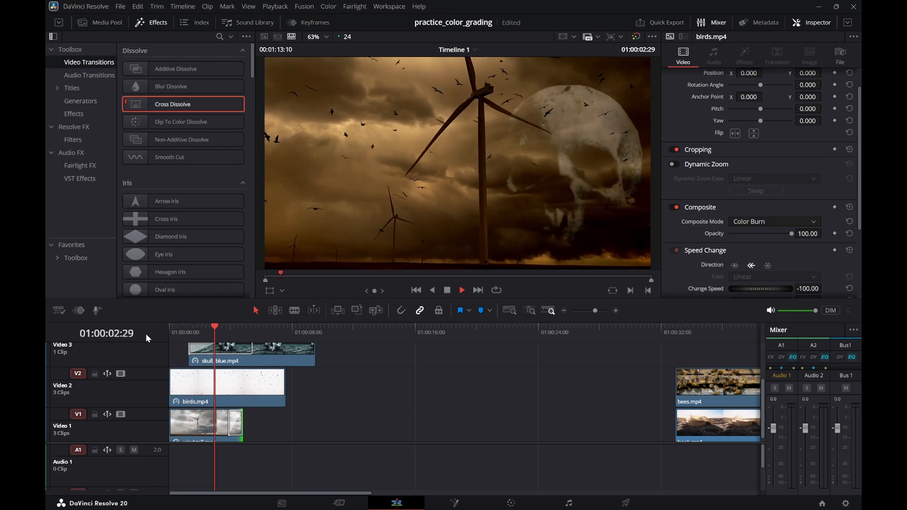
key("space")
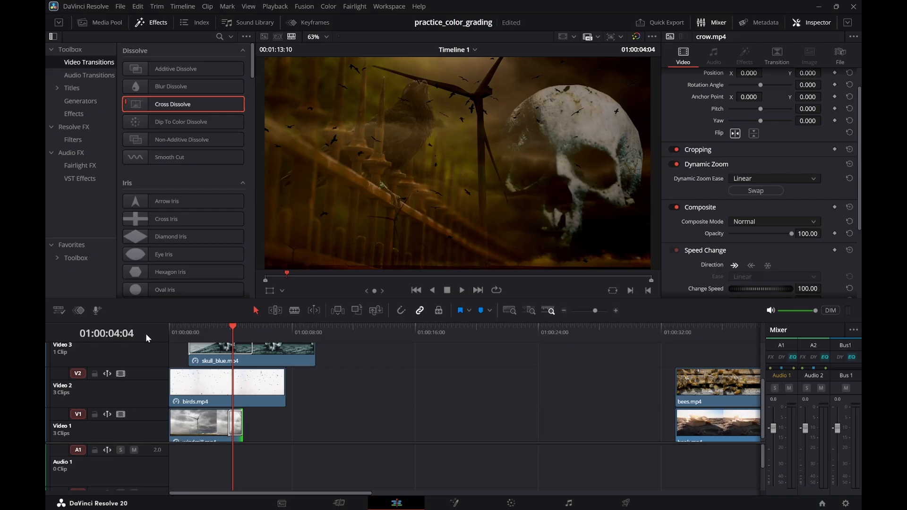
left_click_drag(227, 333, 150, 328)
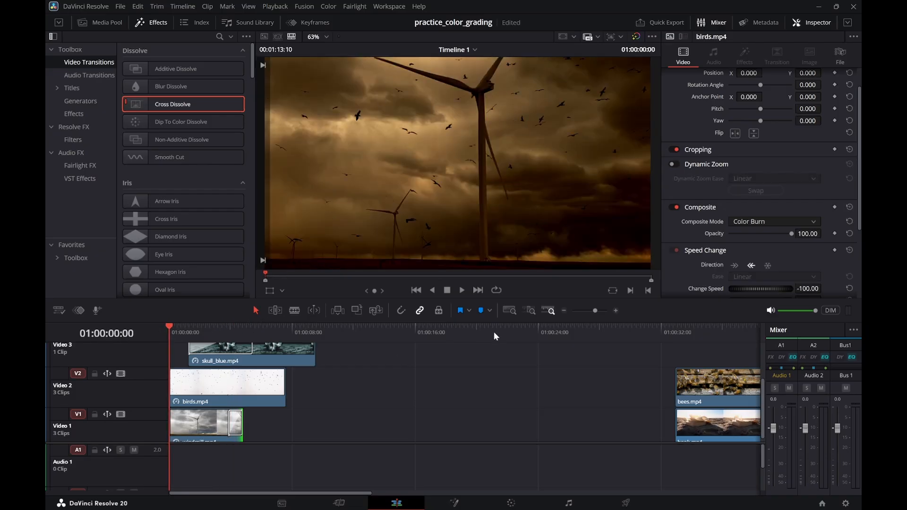
key("space")
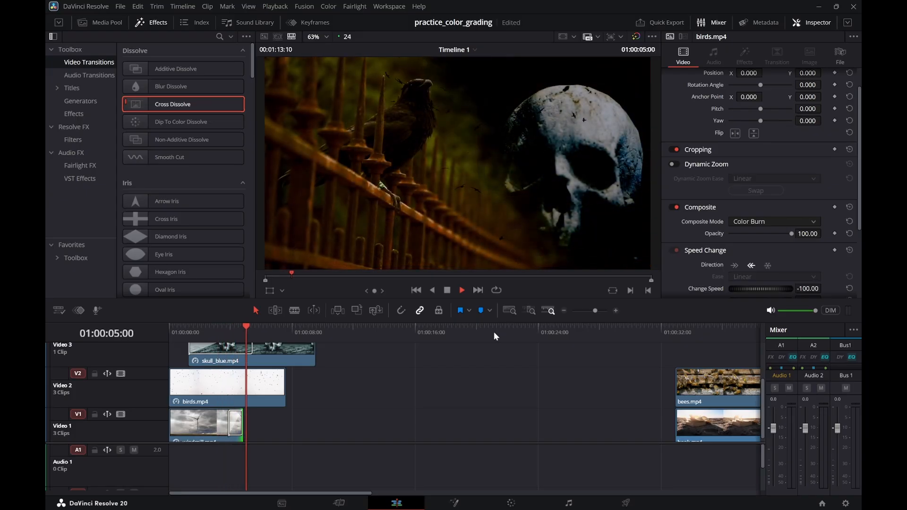
key("space")
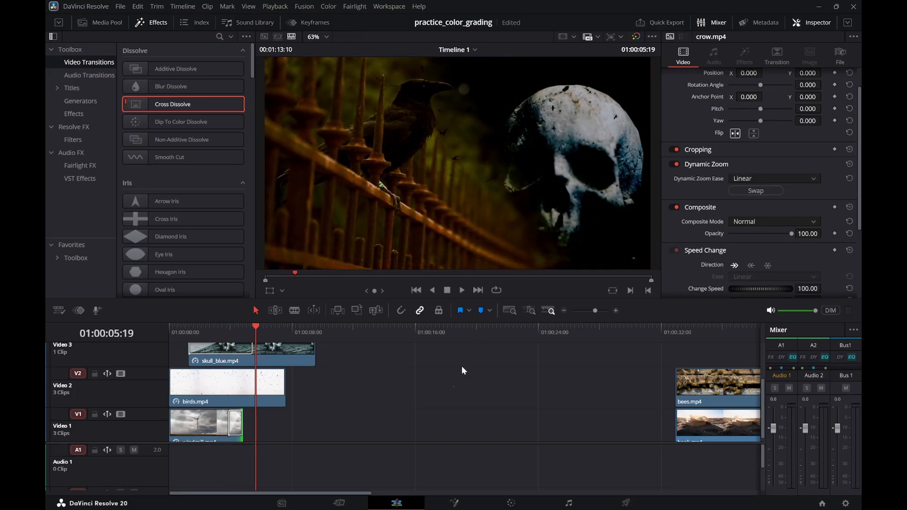
Extend the windmill clip's end to about 01:00:05:12 with a 51-frame Cross Dissolve, and play back the fade-out
left_click_drag(246, 421, 229, 423)
left_click(190, 331)
key("space")
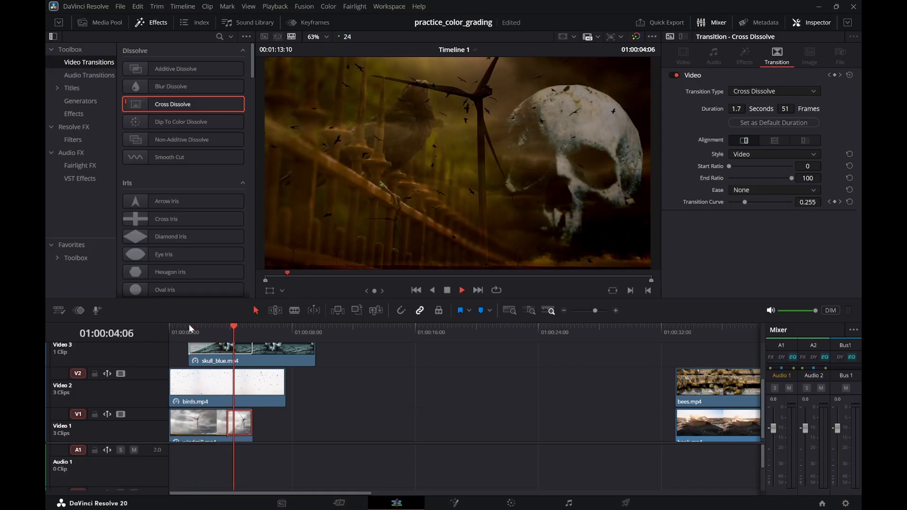
key("space")
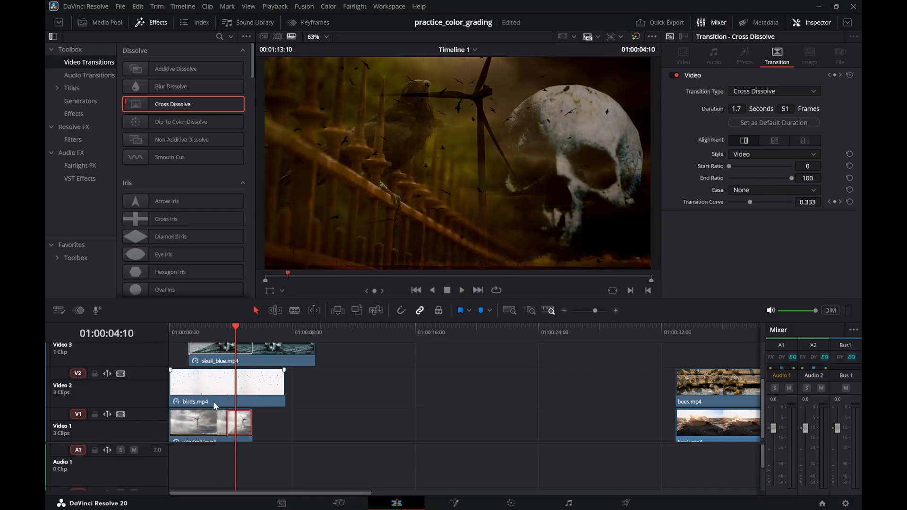
Lengthen the windmill clip's end Cross Dissolve to 90 frames and play back the slower fade-out
left_click_drag(228, 420, 207, 421)
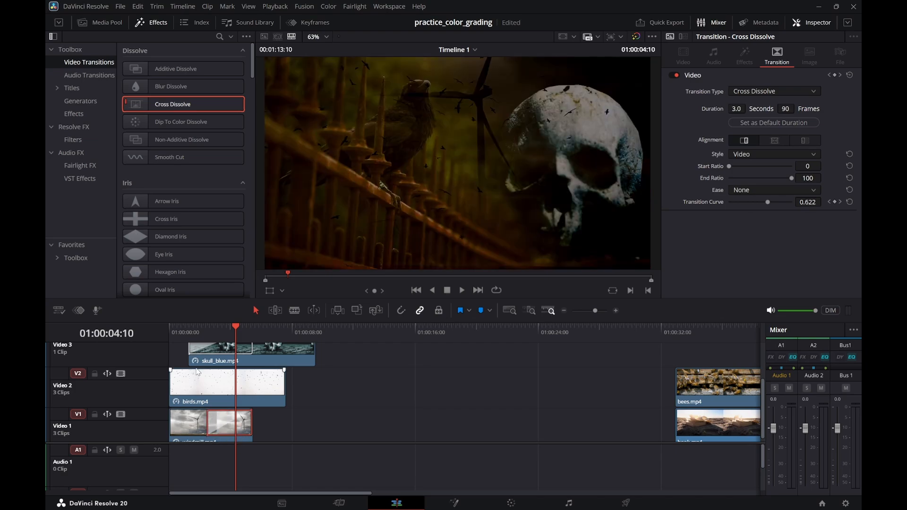
left_click(184, 330)
key("space")
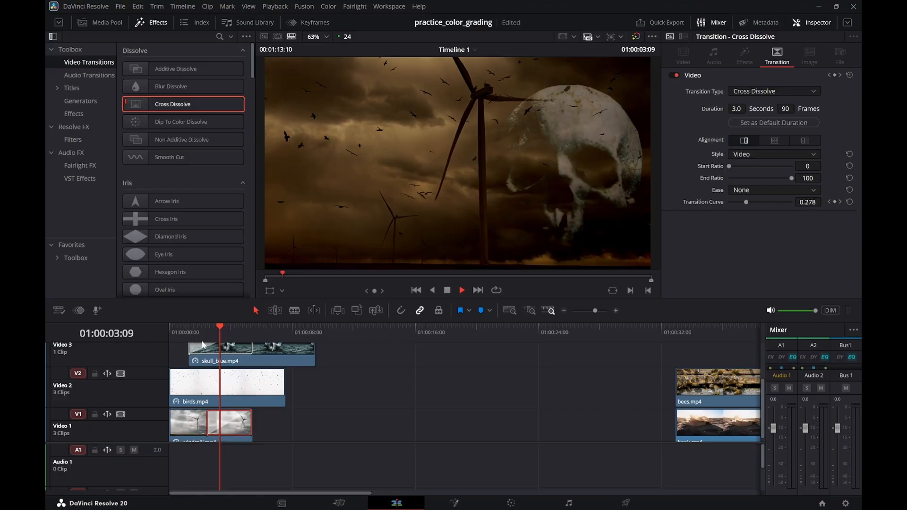
Extend the windmill clip's end with its dissolve to about 01:00:06:18 and play back the fade-out
key("space")
left_click_drag(252, 429, 270, 429)
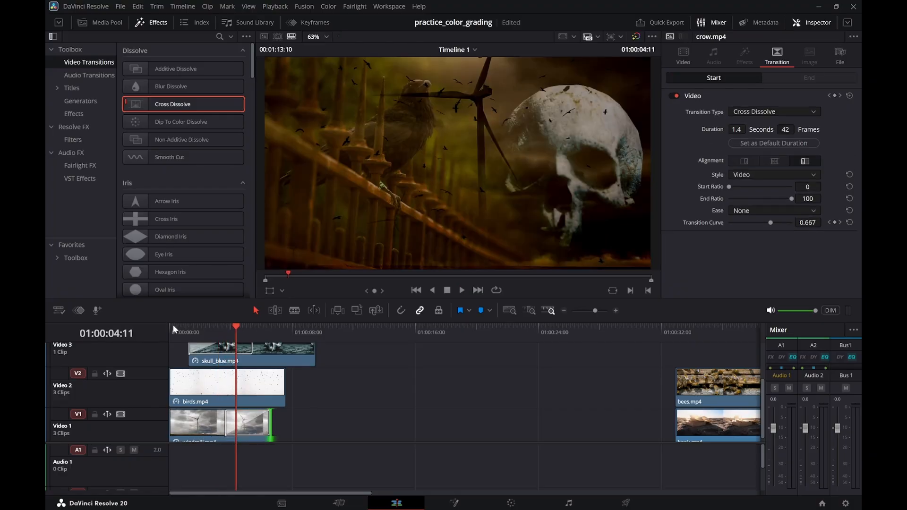
left_click(175, 326)
key("space")
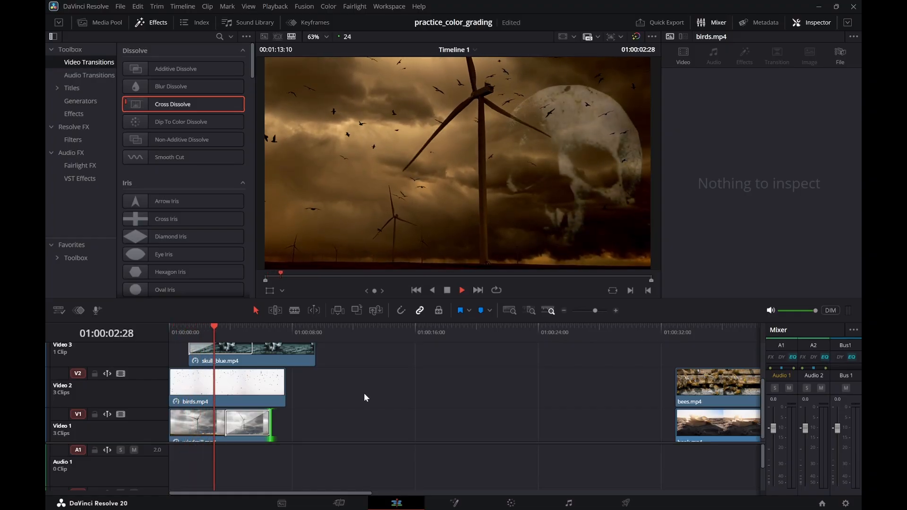
key("space")
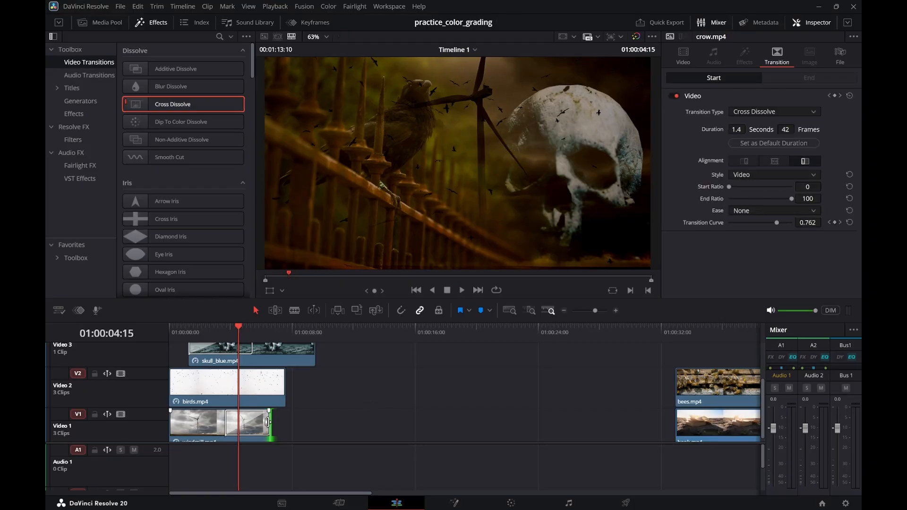
mouse_move(267, 422)
left_mouse_down()
mouse_move(255, 422)
mouse_move(268, 422)
left_mouse_up()
left_click(194, 328)
key("space")
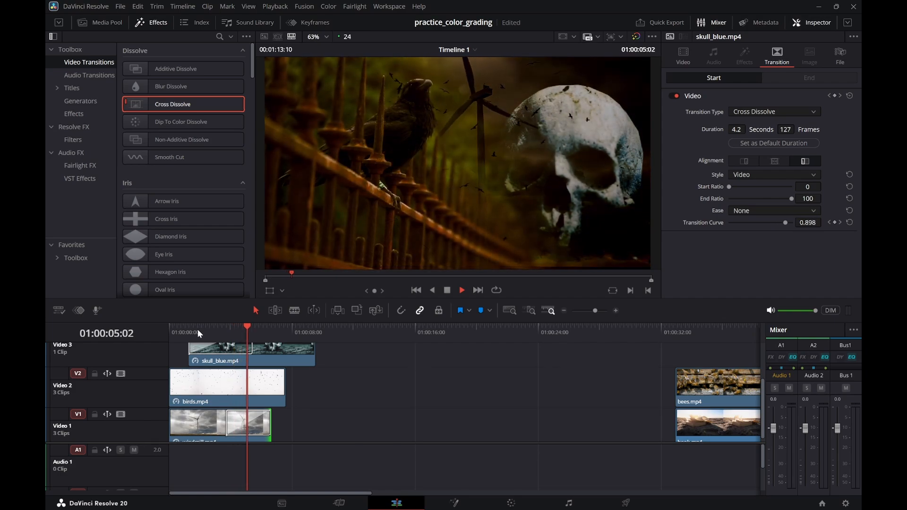
key("space")
Extend the crow clip's start by about half a second, shift the clip later by the same amount, and play back the transition
scroll(303, 385, "up", 2)
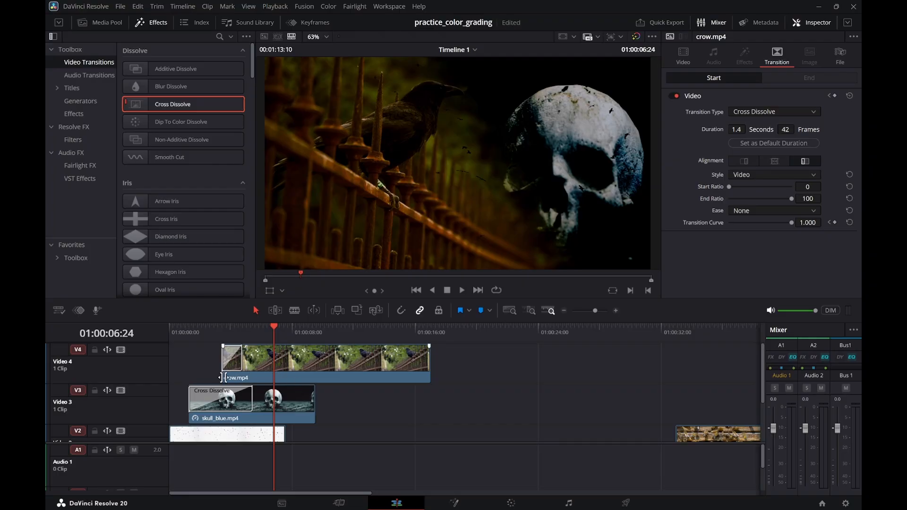
left_click_drag(223, 378, 215, 377)
left_click_drag(291, 365, 299, 364)
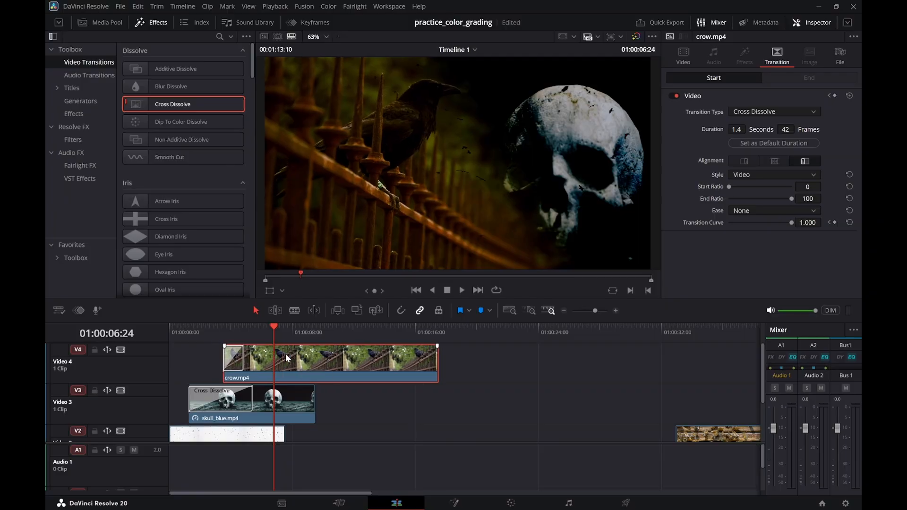
left_click(213, 335)
key("space")
left_click_drag(211, 335, 143, 340)
key("space")
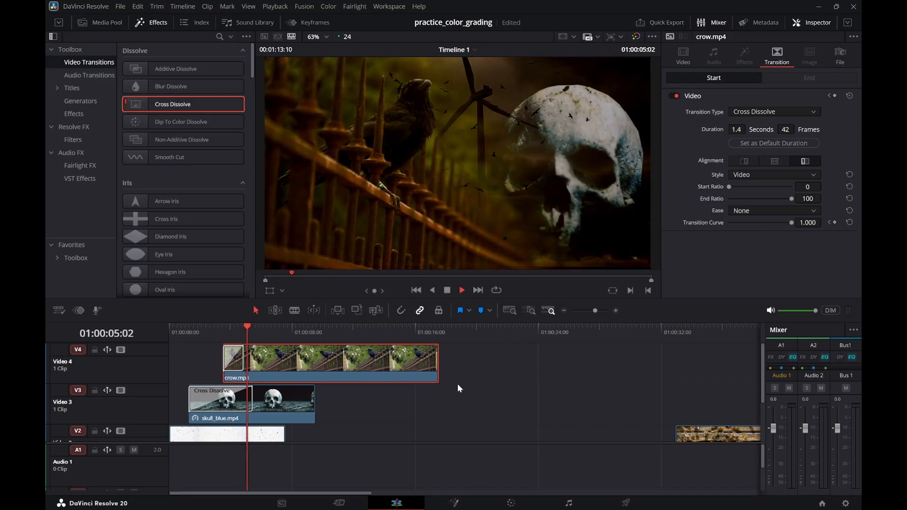
key("space")
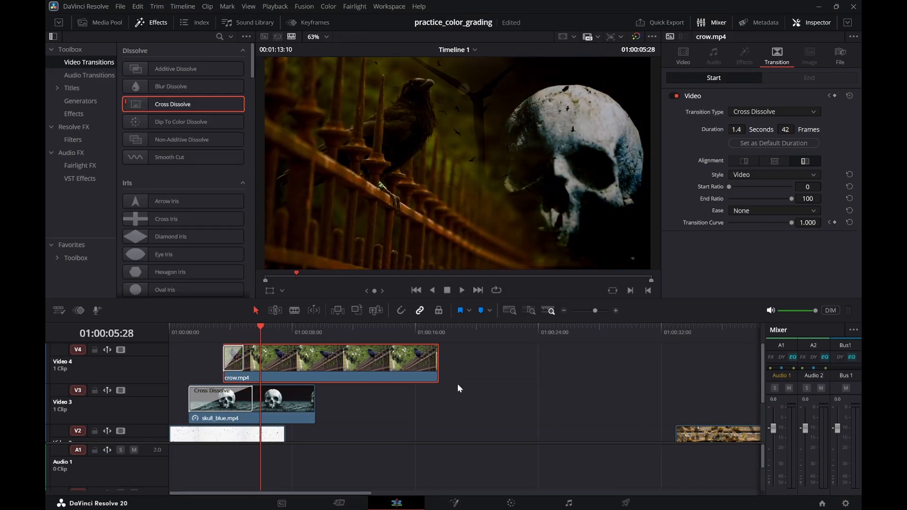
left_click(210, 333)
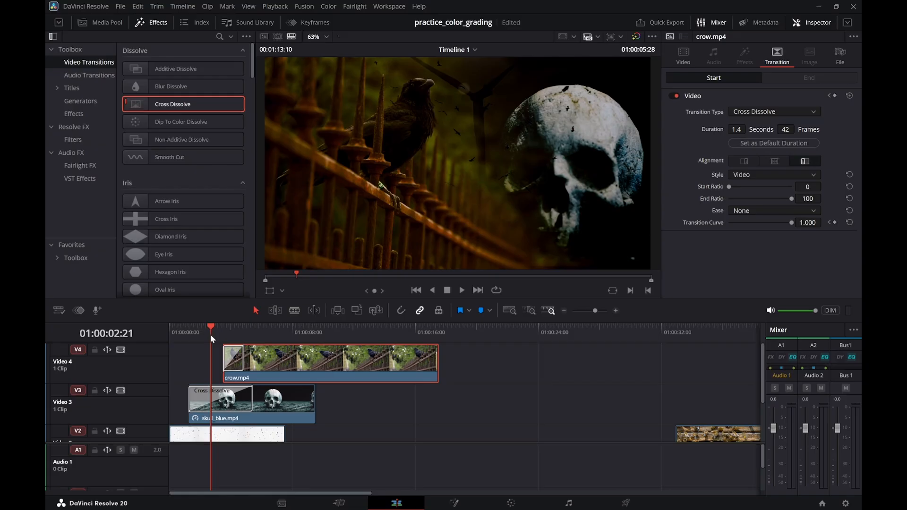
key("space")
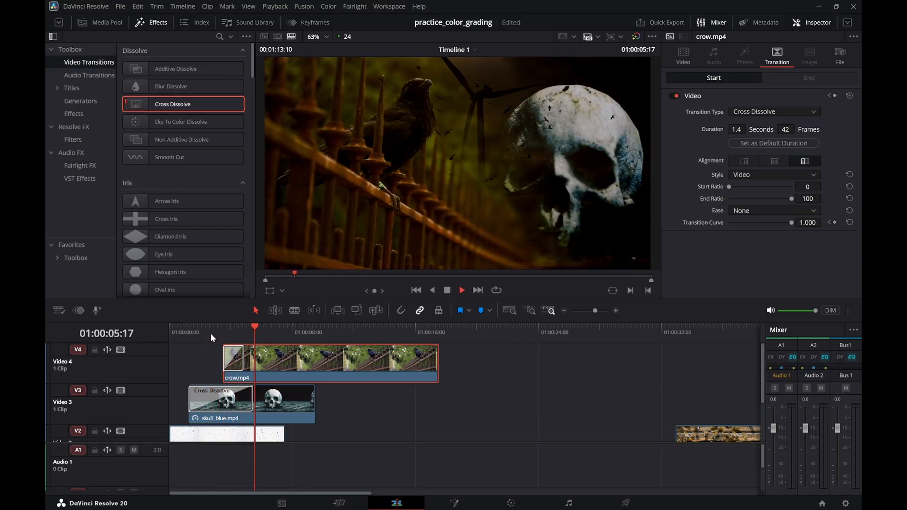
key("space")
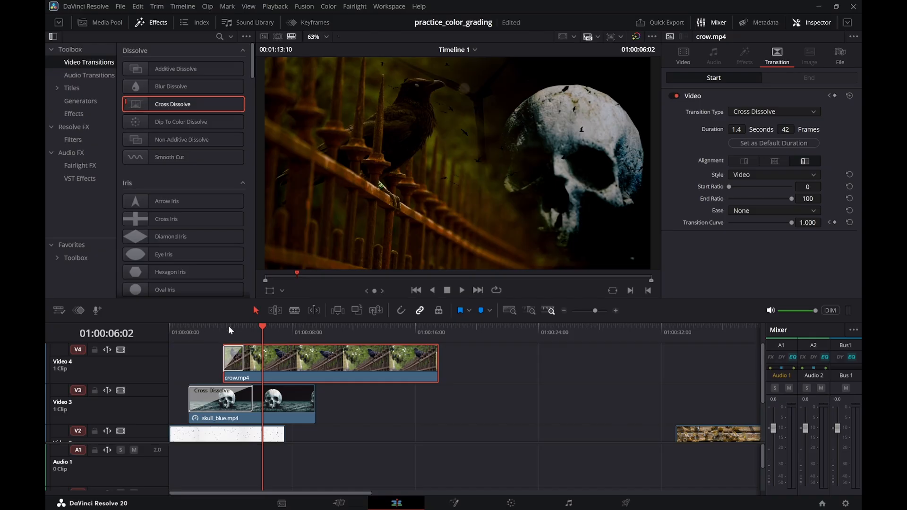
Play the opening repeatedly from the sequence start to check the windmill, birds, skull and crow blending through the windmill's fade-out
scroll(534, 385, "down", 3)
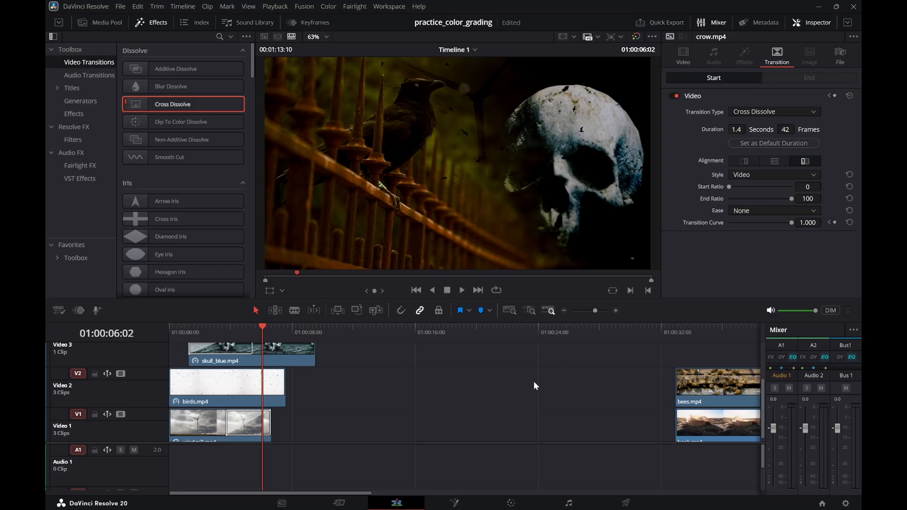
left_click_drag(243, 327, 168, 327)
key("space")
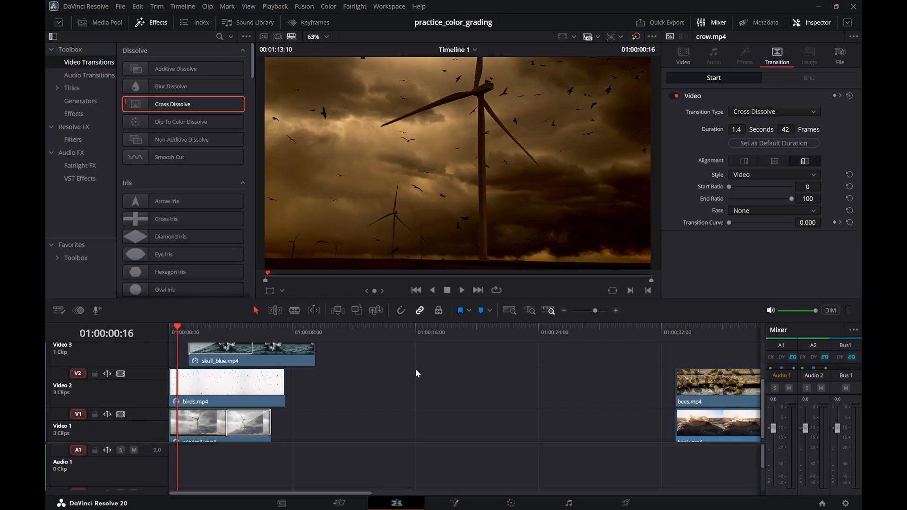
left_click_drag(203, 326, 164, 326)
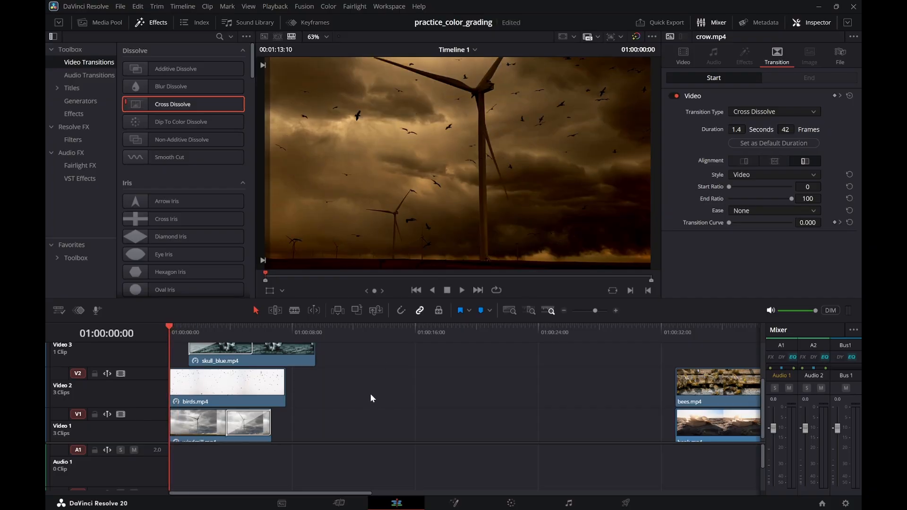
scroll(370, 395, "up", 3)
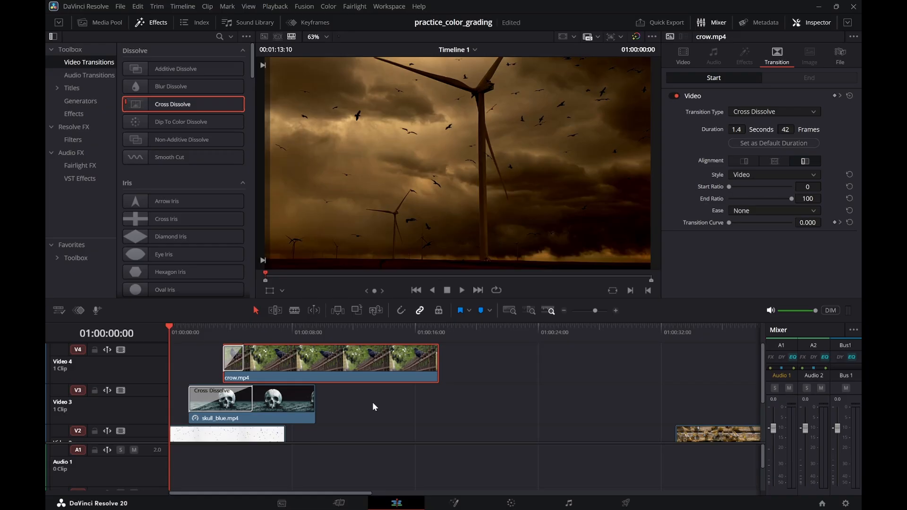
scroll(373, 407, "down", 3)
key("space")
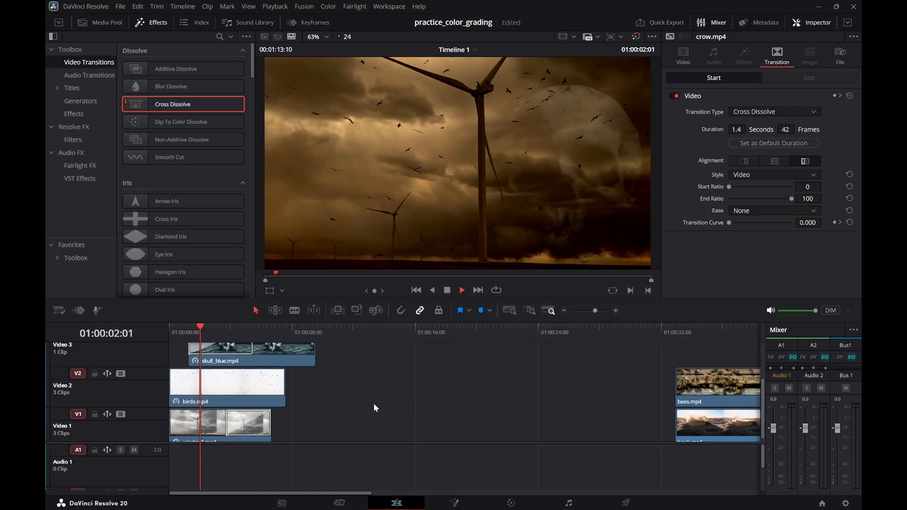
key("space")
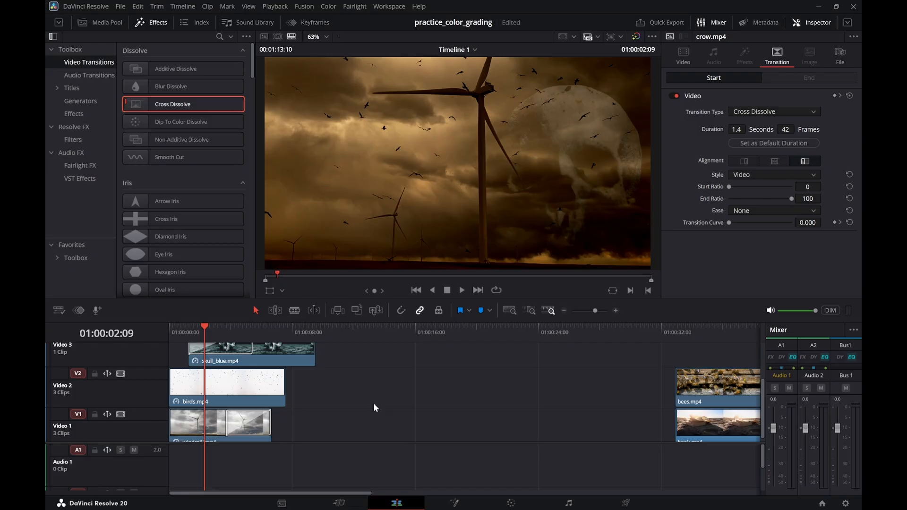
left_click_drag(204, 328, 168, 329)
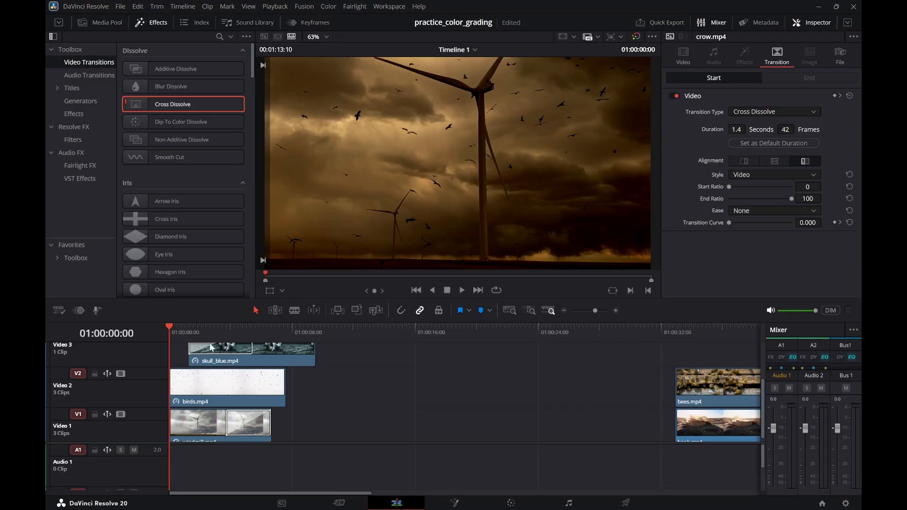
key("space")
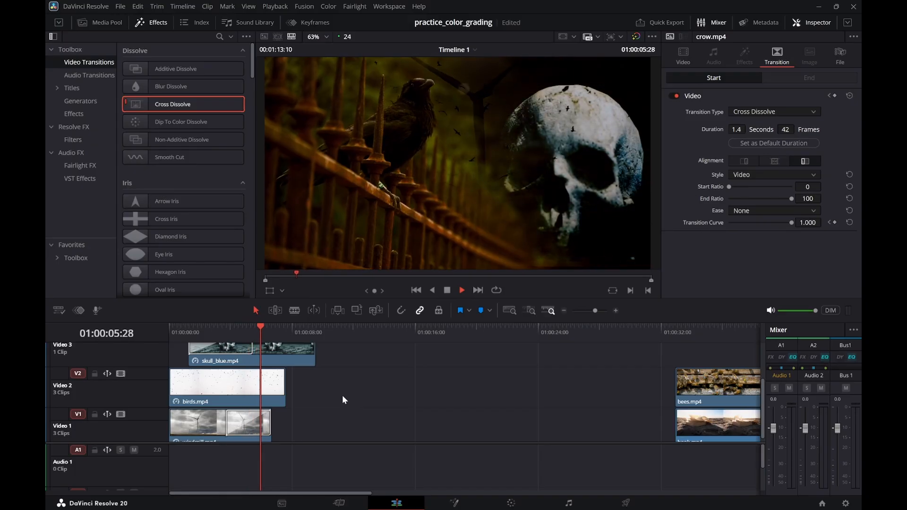
key("space")
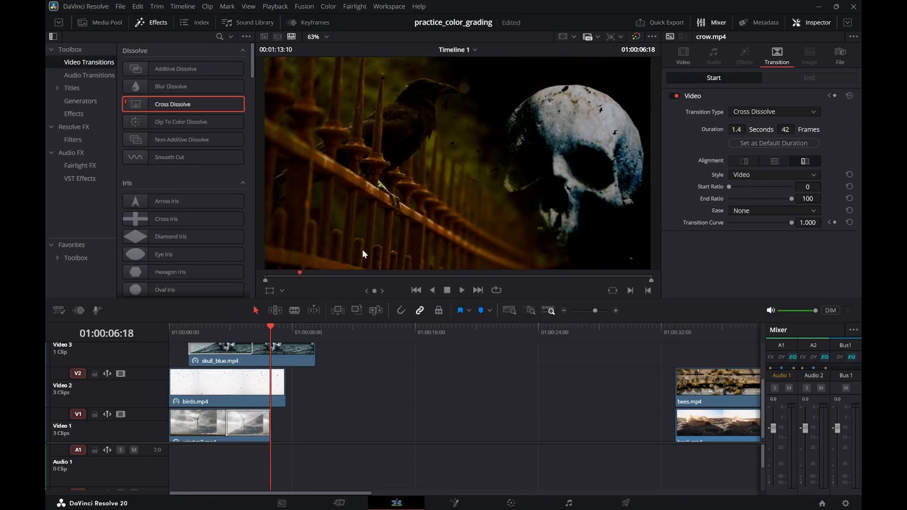
left_click_drag(222, 330, 168, 330)
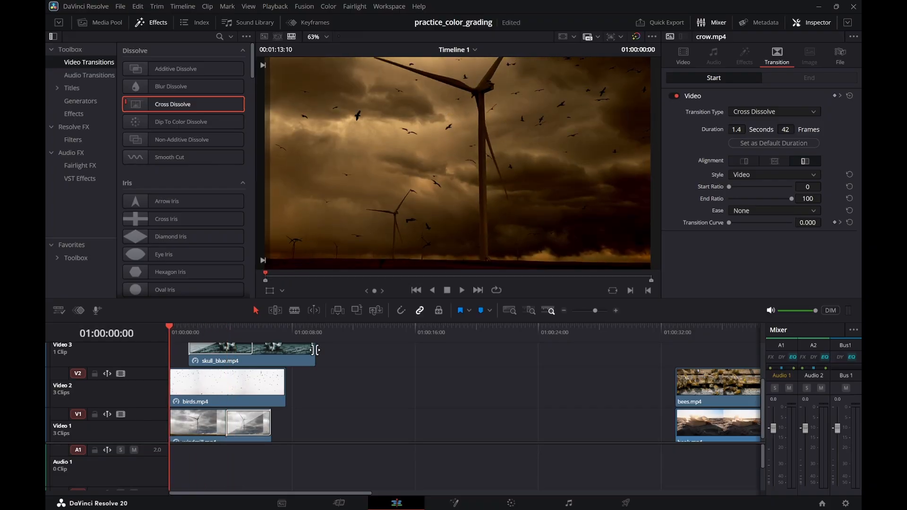
key("space")
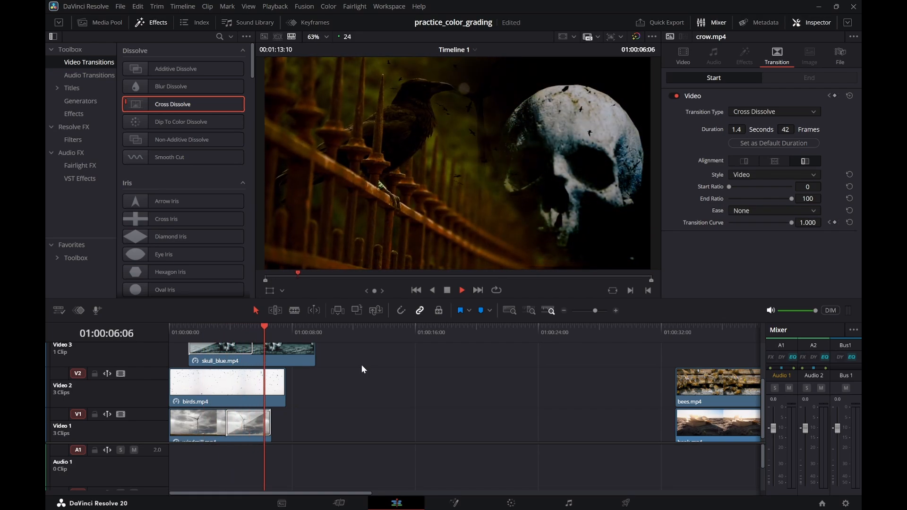
key("space")
Add a Cross Dissolve to the end of the birds clip and play the sequence through it
left_click_drag(187, 110, 277, 387)
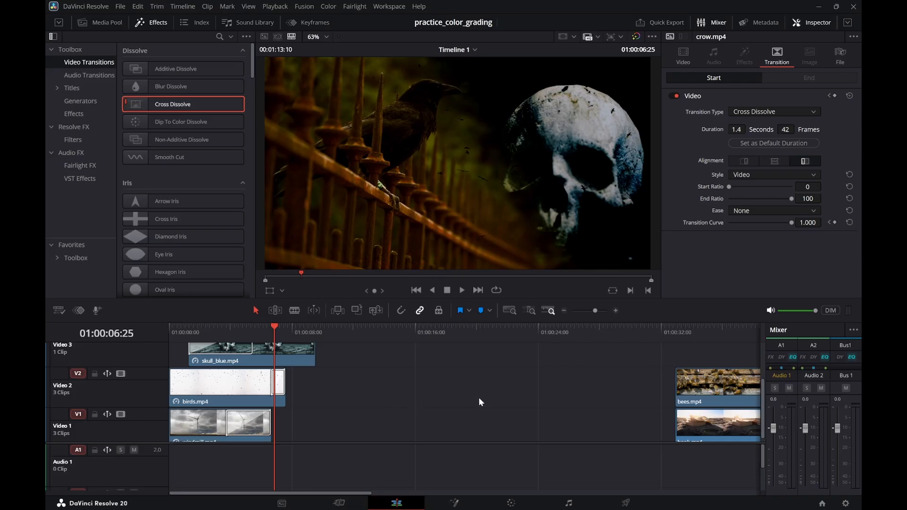
left_click_drag(233, 330, 180, 331)
key("space")
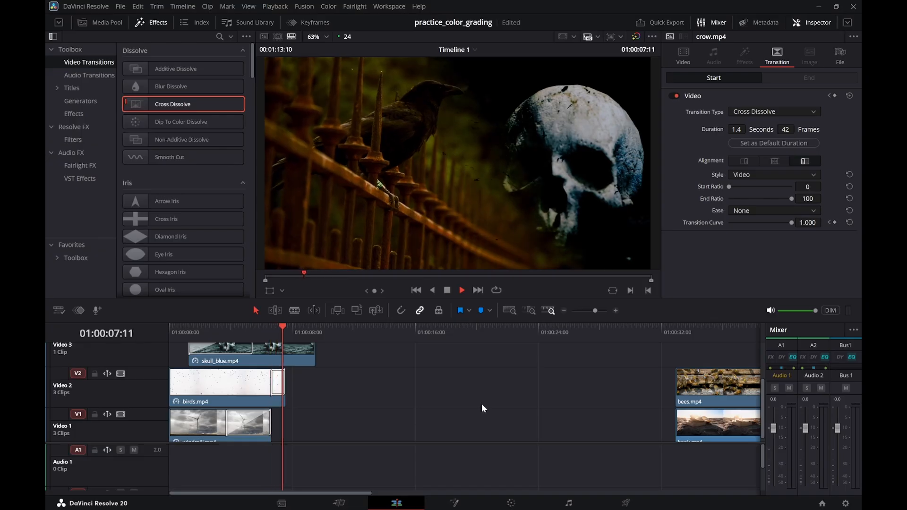
key("space")
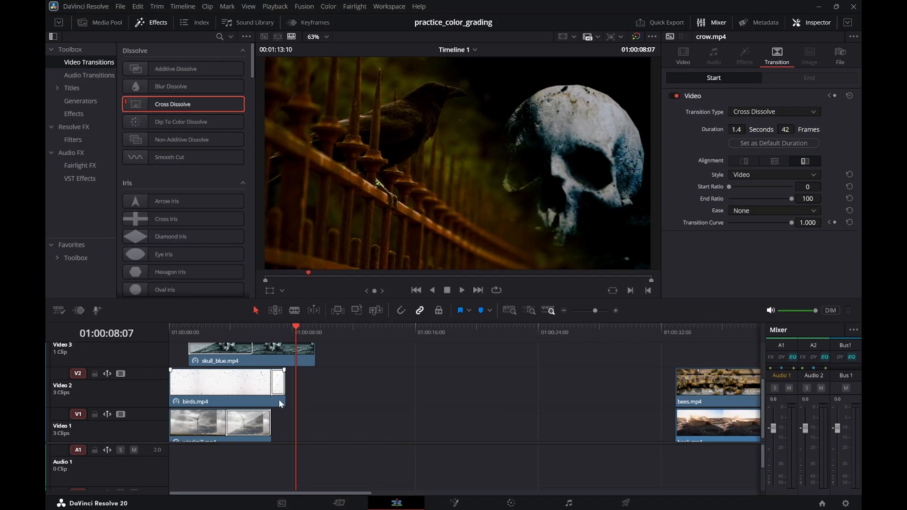
Scrub through the birds clip's end dissolve with its transition settings shown to examine how the birds fade
left_click(278, 387)
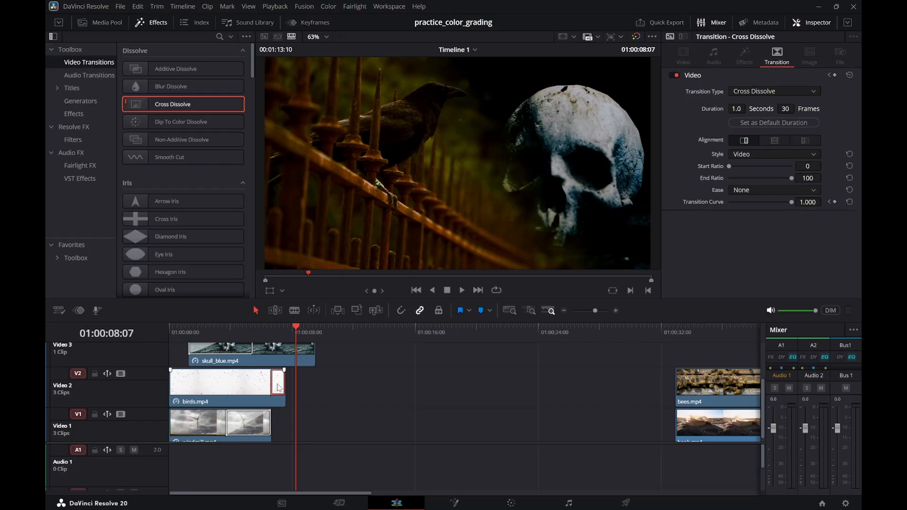
left_click_drag(275, 328, 279, 333)
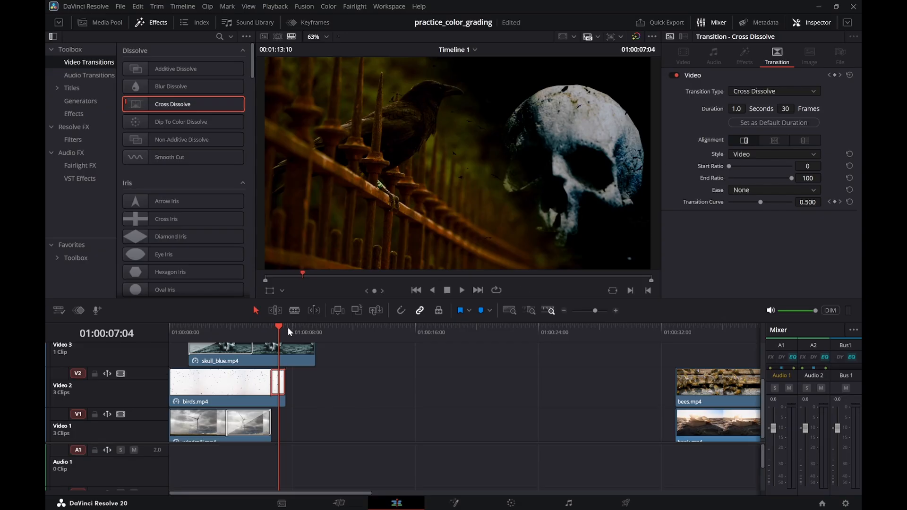
mouse_move(278, 331)
left_mouse_down()
mouse_move(198, 323)
mouse_move(272, 332)
left_mouse_up()
left_click(273, 337)
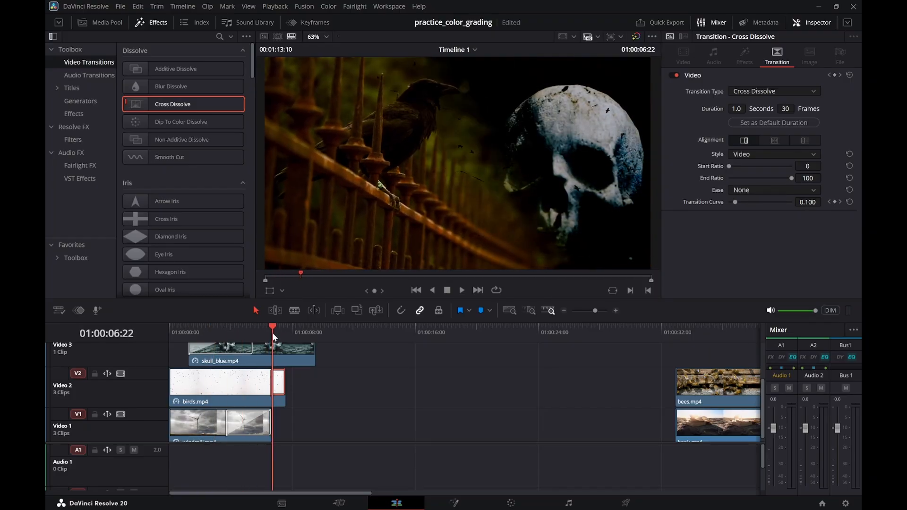
left_click(254, 390)
left_click(306, 389)
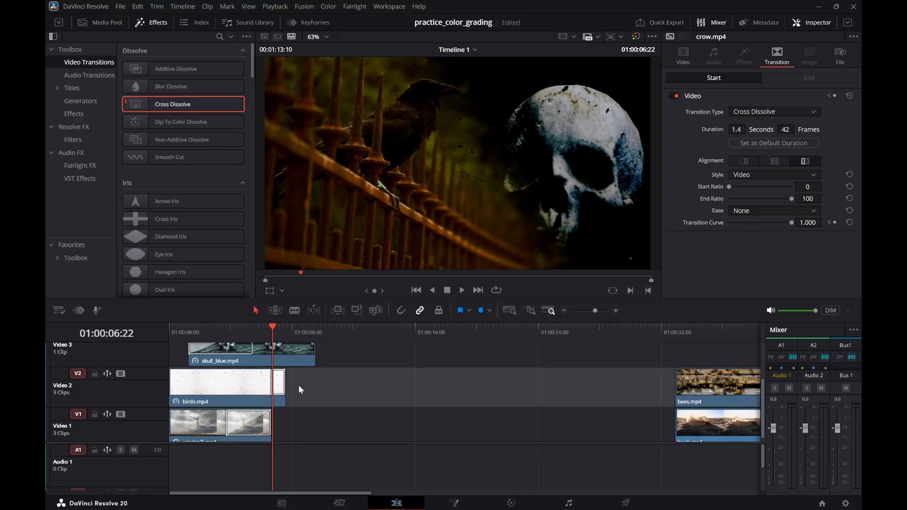
Replace the birds clip's end dissolve with a fresh Cross Dissolve and play back the fade
left_click(280, 387)
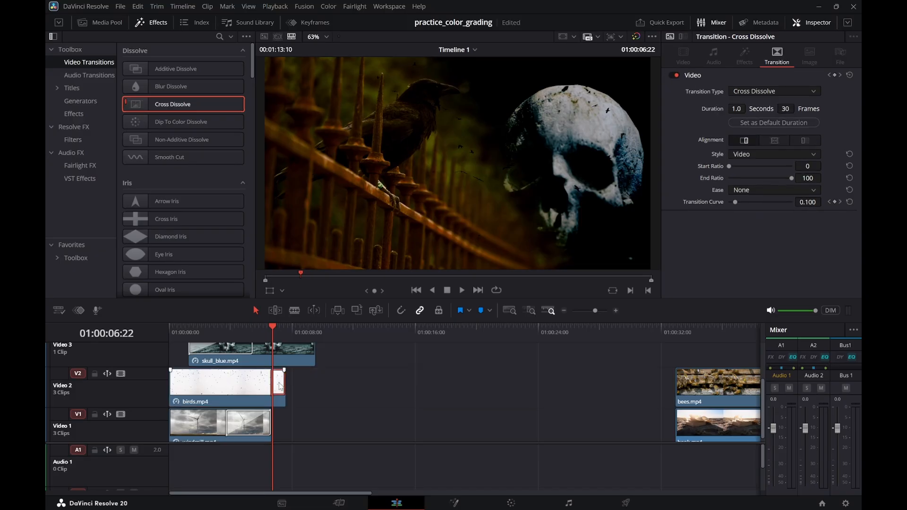
key("Delete")
left_click_drag(143, 100, 274, 384)
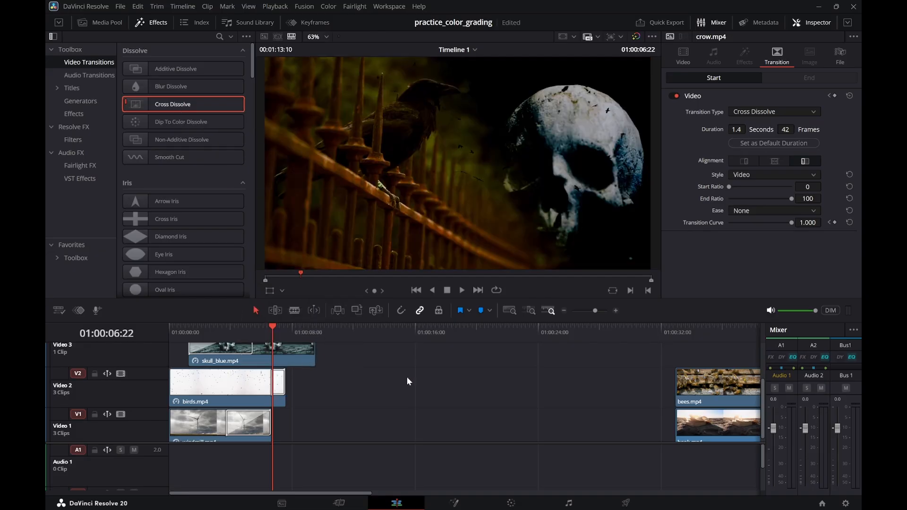
key("space")
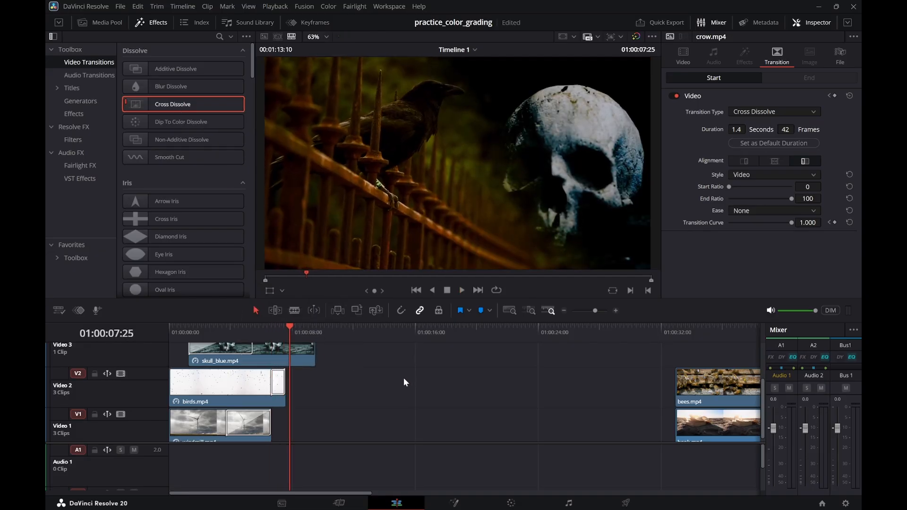
Examine the birds clip's end Cross Dissolve and its composite settings while scrubbing and playing through the fade
left_click_drag(265, 328, 277, 331)
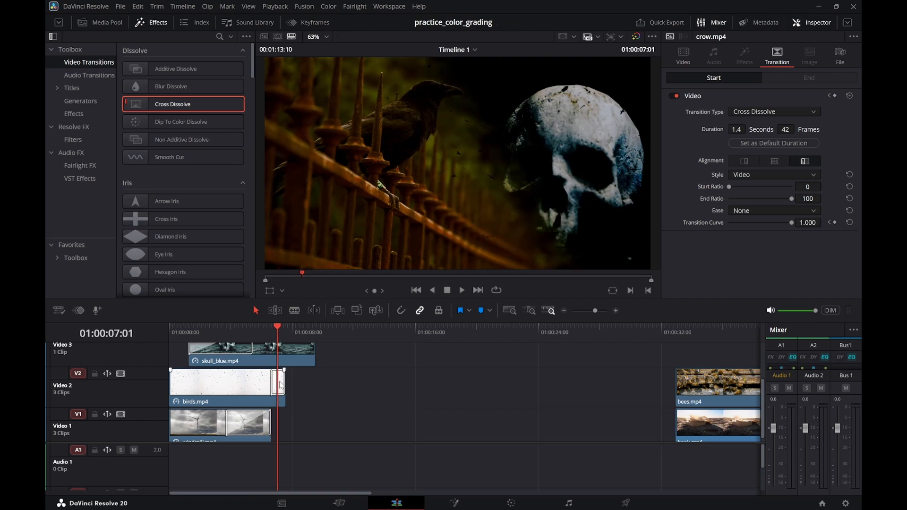
left_click(280, 385)
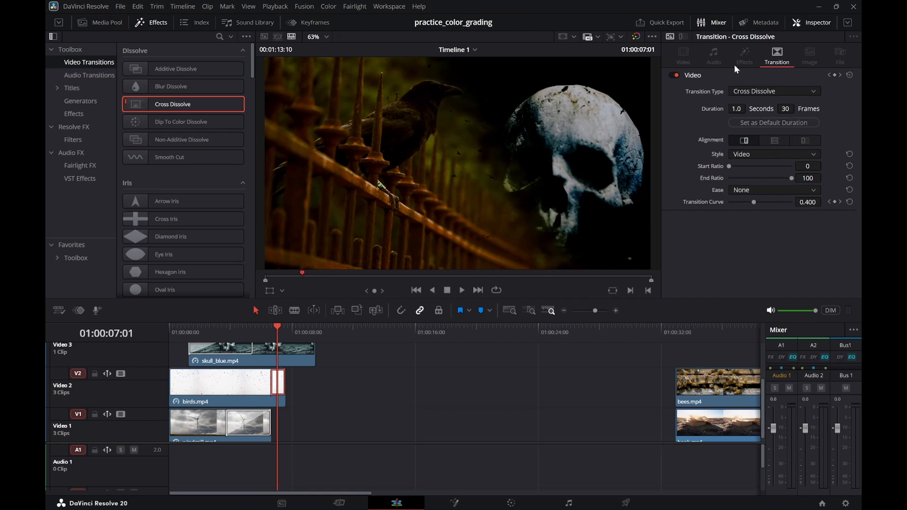
left_click(256, 388)
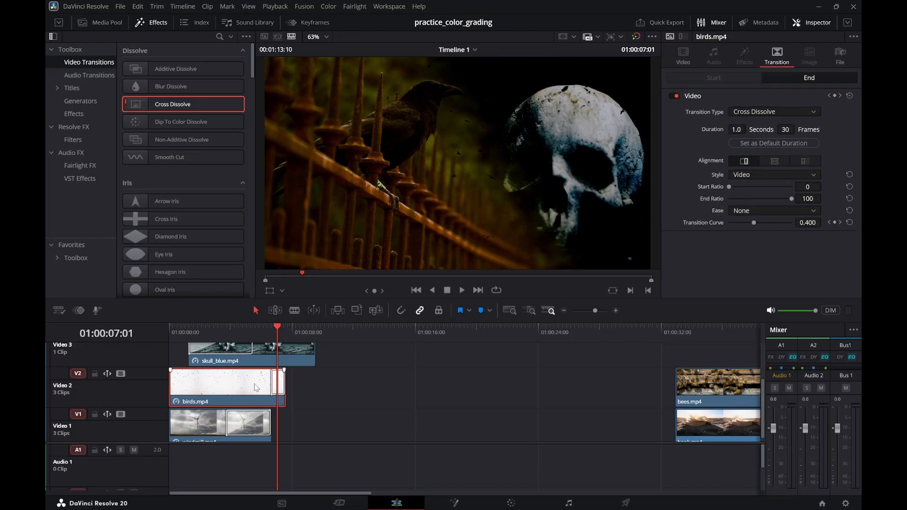
left_click(690, 53)
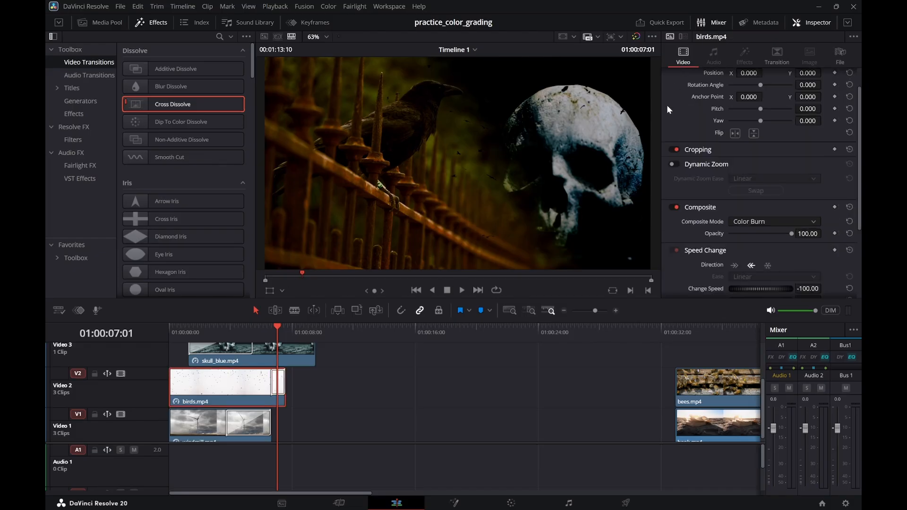
left_click(770, 64)
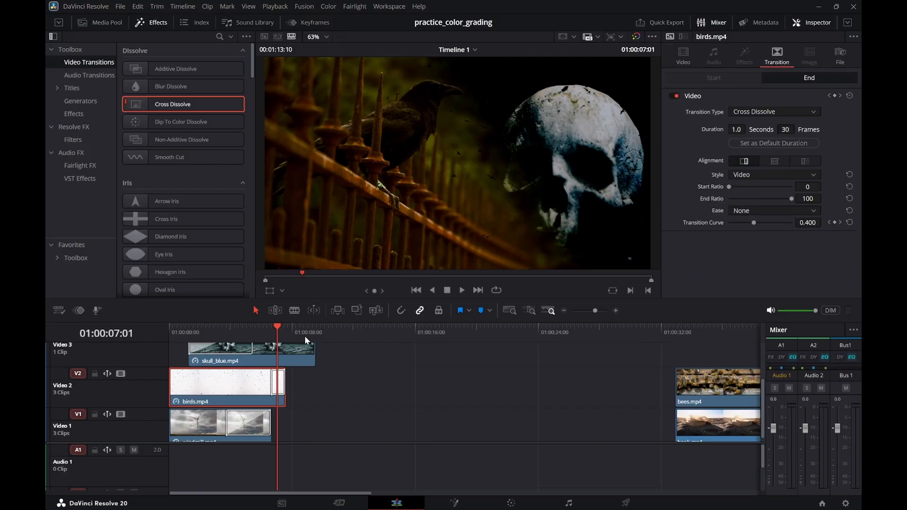
left_click(262, 327)
key("space")
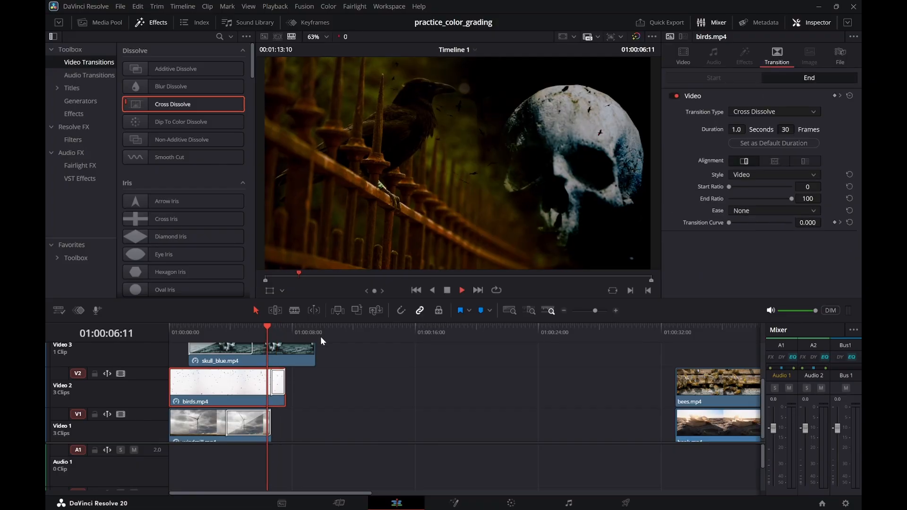
key("space")
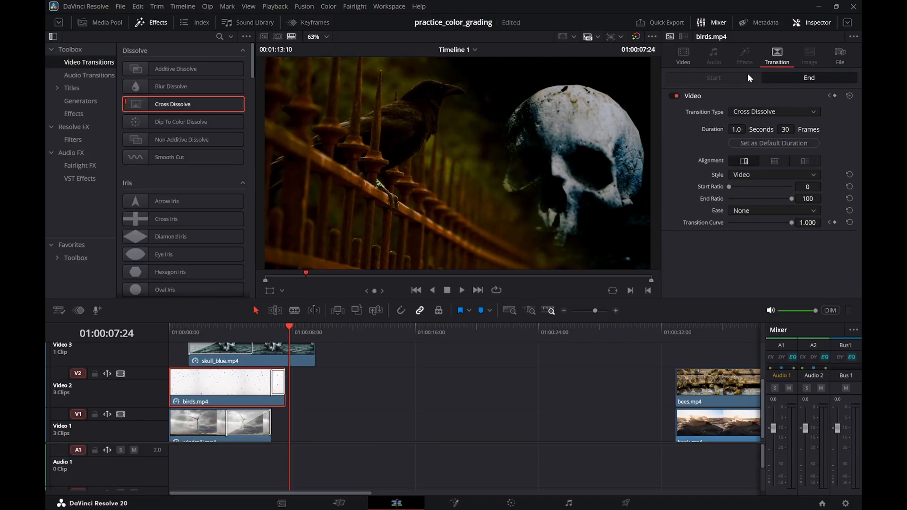
left_click(685, 55)
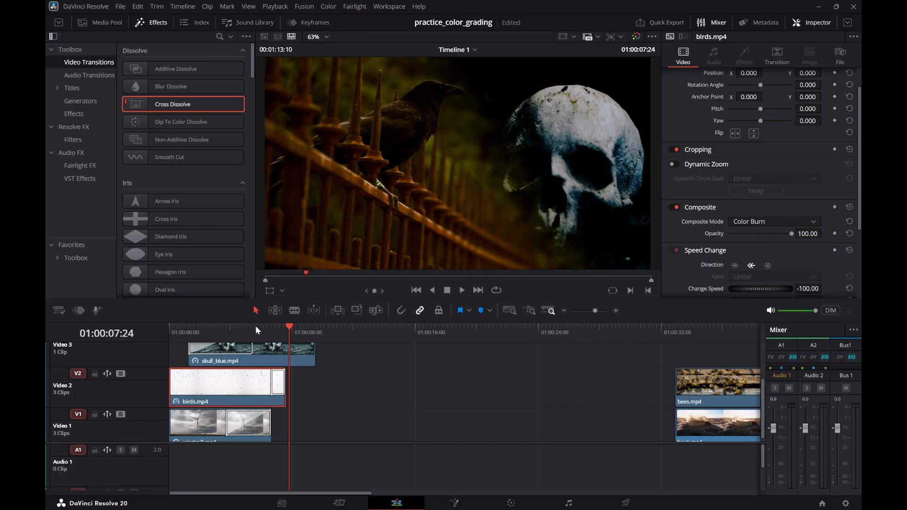
Scrub the birds clip's end and play the opening from the sequence start to check how the windmill and birds disappear
left_click_drag(266, 328, 275, 328)
scroll(348, 373, "up", 3)
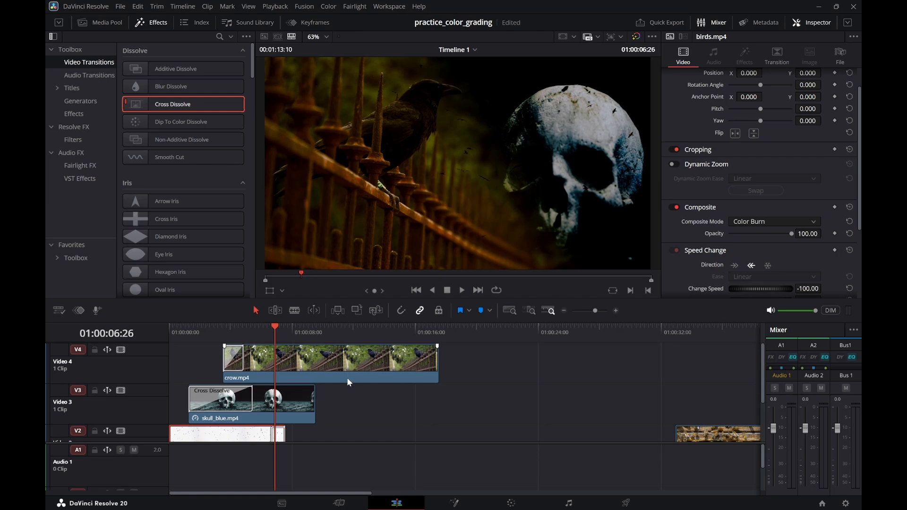
scroll(355, 385, "down", 3)
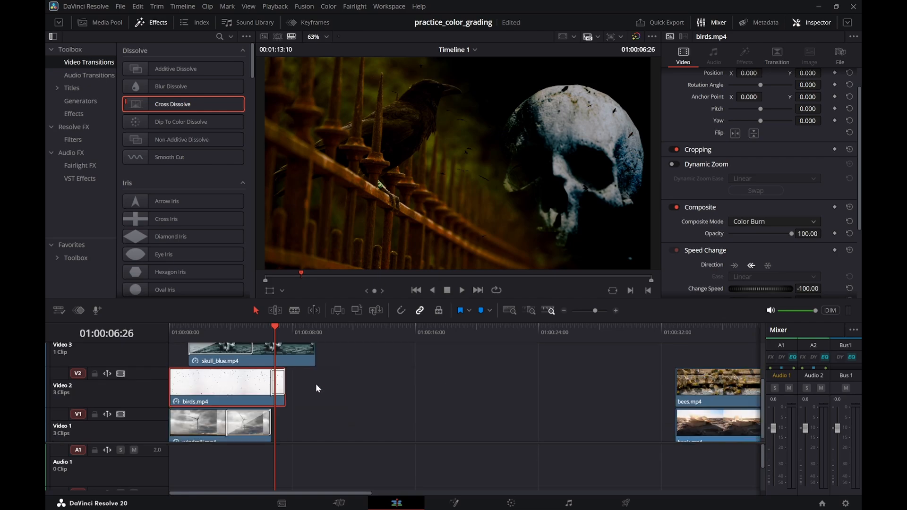
mouse_move(257, 338)
left_mouse_down()
mouse_move(279, 342)
mouse_move(251, 345)
left_mouse_up()
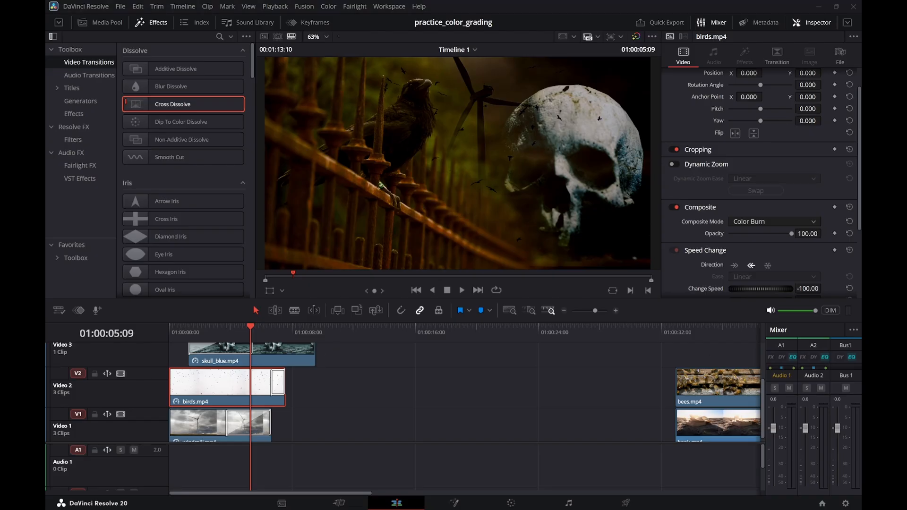
left_click_drag(208, 329, 167, 328)
key("space")
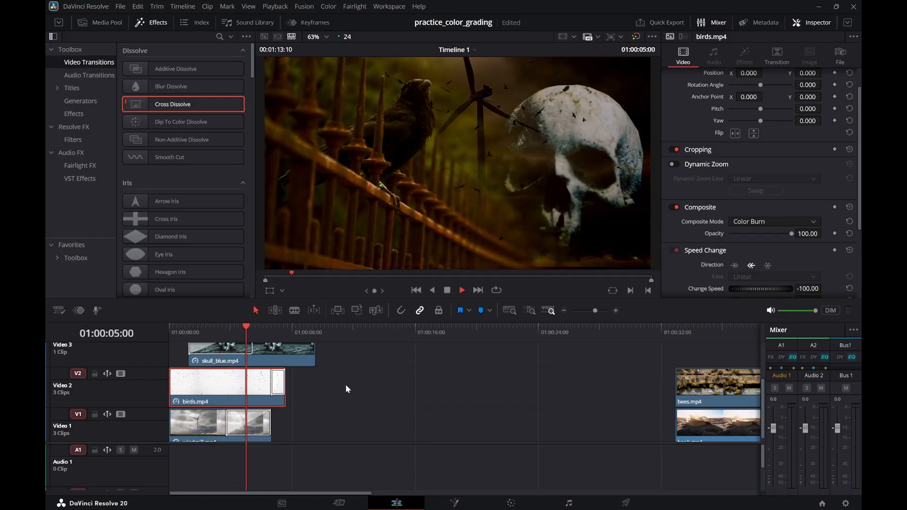
key("space")
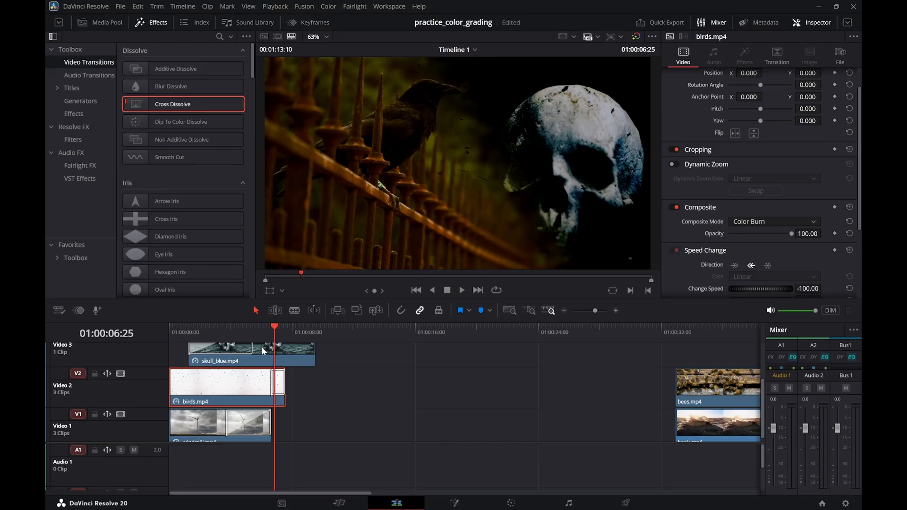
left_click_drag(262, 327, 237, 333)
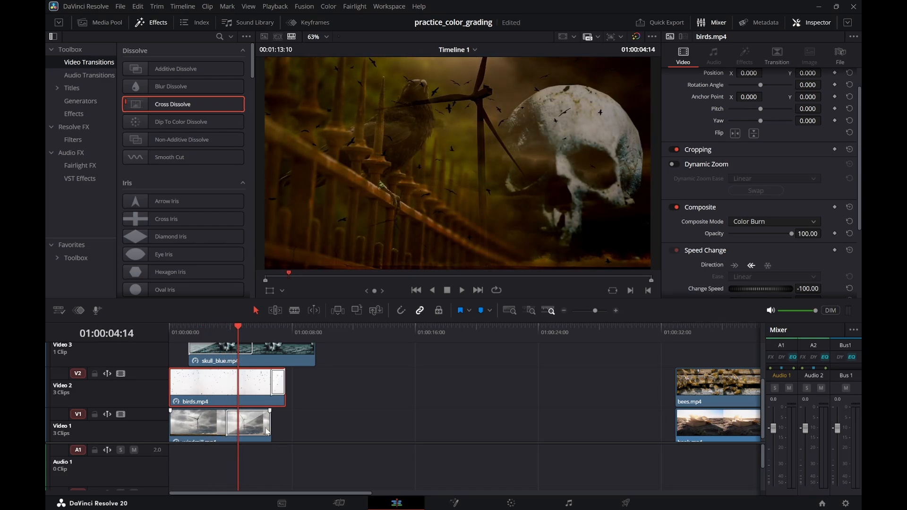
Lengthen the windmill clip's end Cross Dissolve to 3.6 seconds (108 frames) and scrub through the fade
left_click_drag(211, 326, 220, 328)
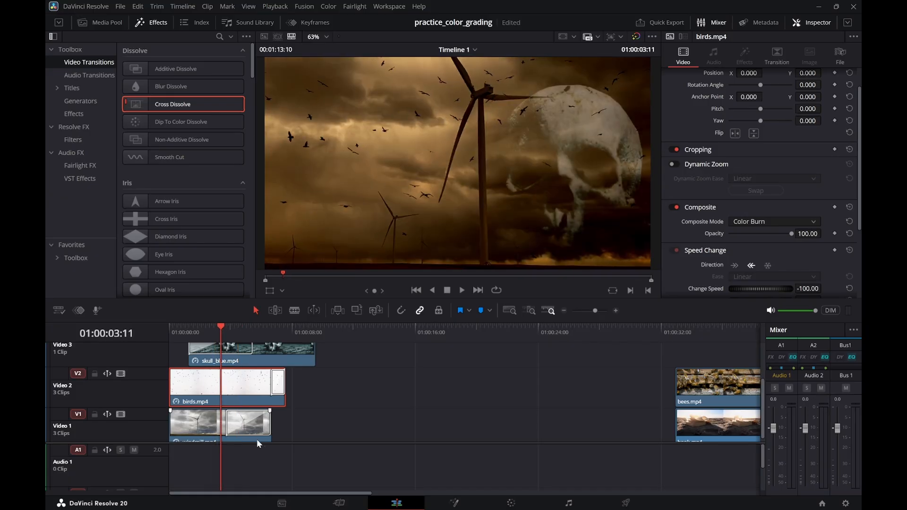
left_click_drag(228, 425, 217, 426)
left_click_drag(193, 331, 272, 342)
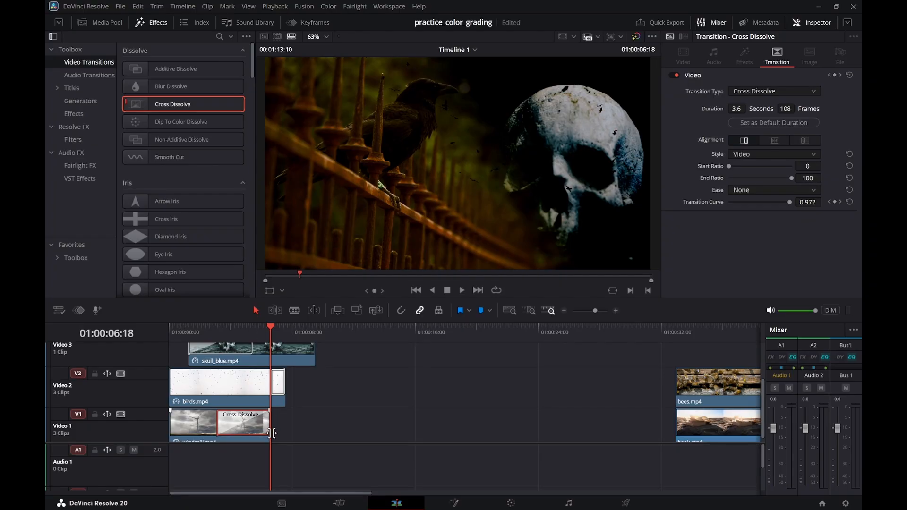
Try extending the windmill clip's end with a 5.8-second Cross Dissolve, and undo the extension after previewing it
left_click_drag(274, 433, 222, 428)
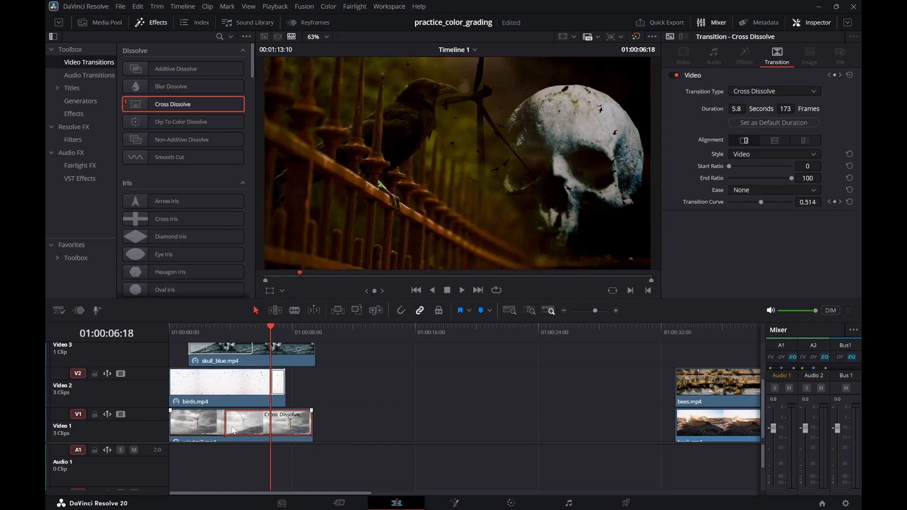
left_click(218, 331)
key("space")
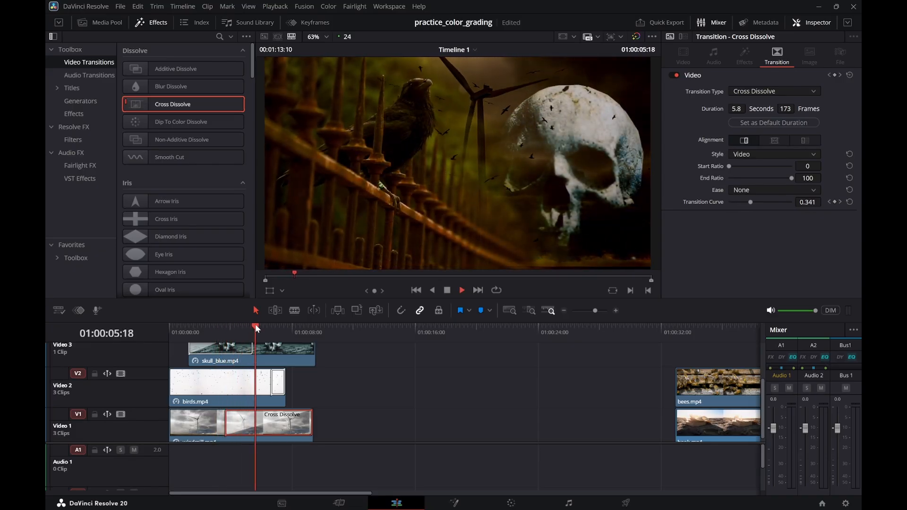
key("space")
key("ctrl+z")
key("ctrl+z")
key("ctrl+z")
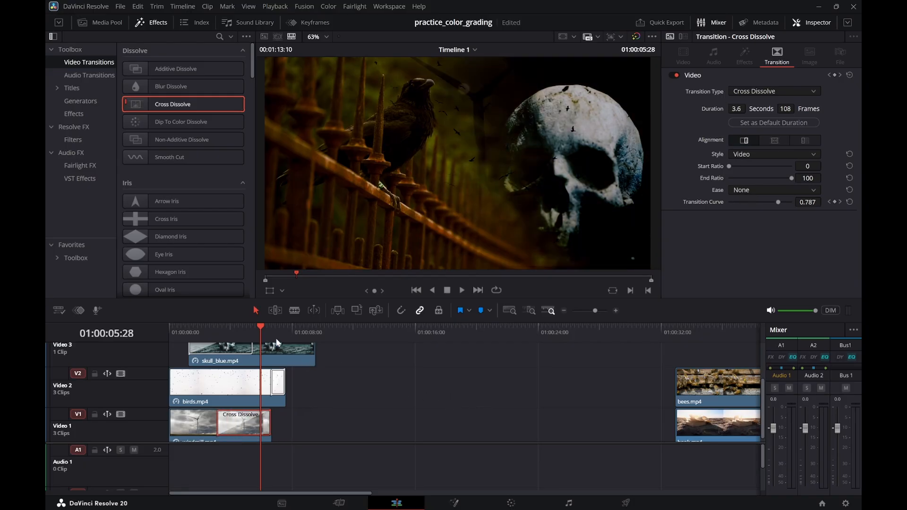
Scrub through the windmill's fade-out to examine how it overlaps the crow and skull clips
left_click_drag(247, 330, 264, 329)
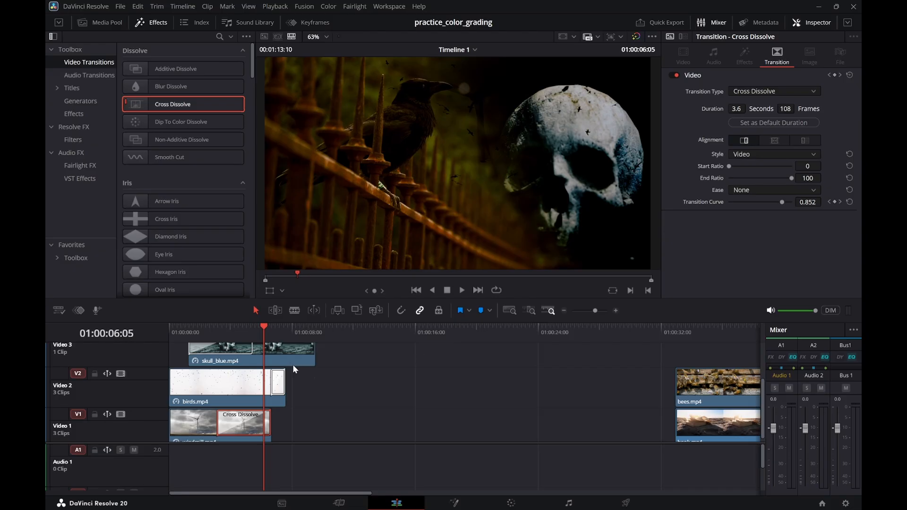
scroll(378, 391, "up", 3)
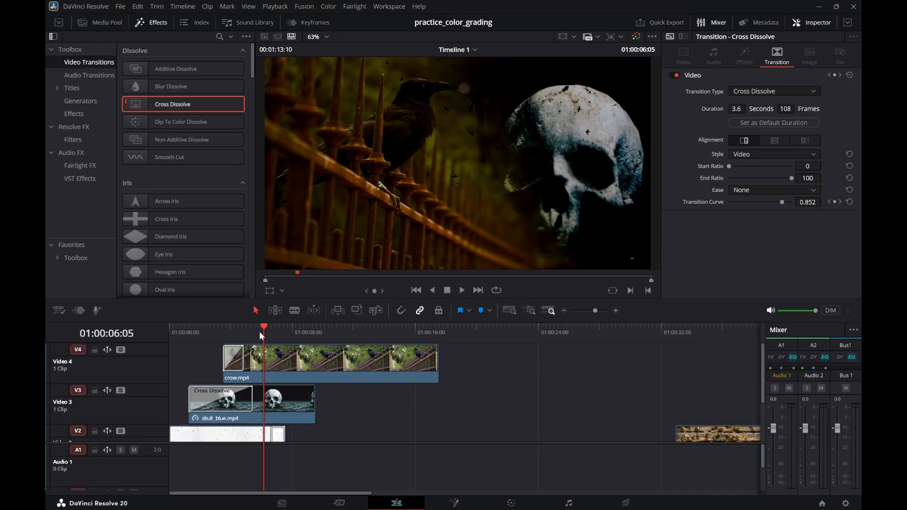
left_click_drag(216, 336, 250, 339)
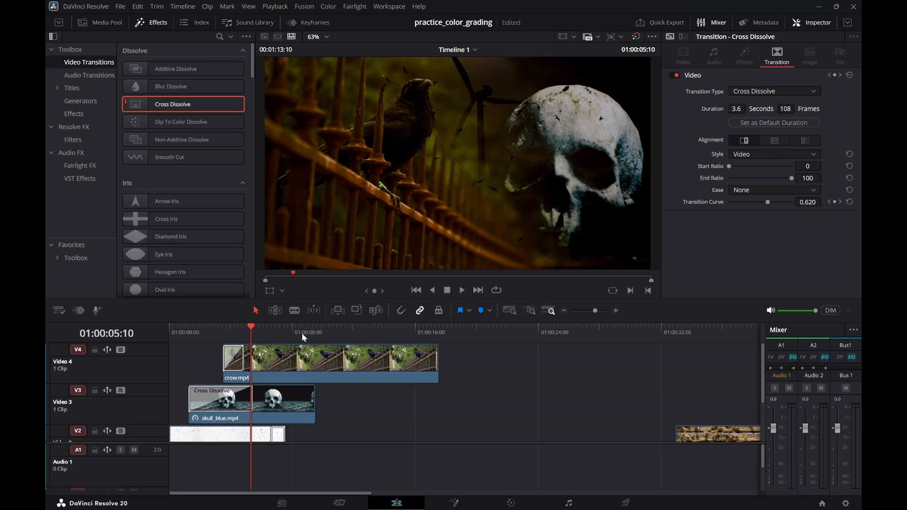
Add a video track directly above the birds track and move the bees clip onto it, starting at about 11 seconds
right_click(148, 432)
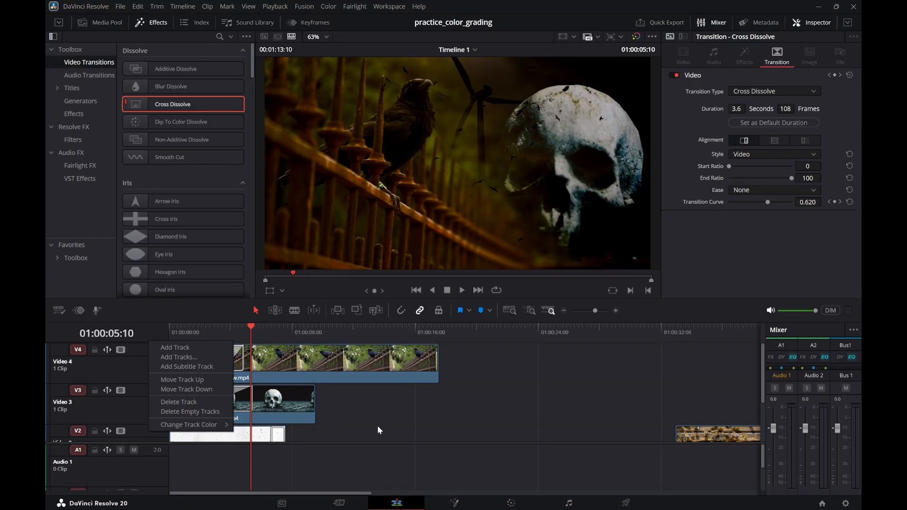
left_click(406, 404)
scroll(405, 403, "down", 3)
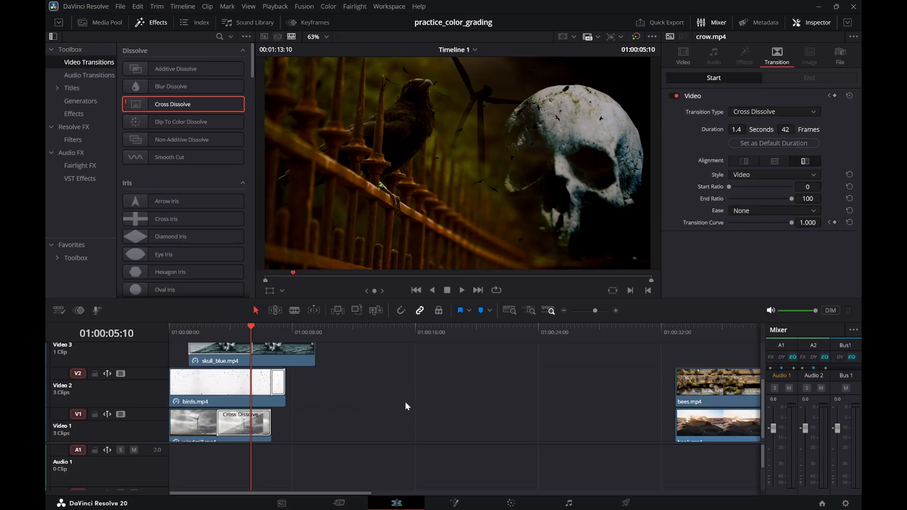
right_click(144, 375)
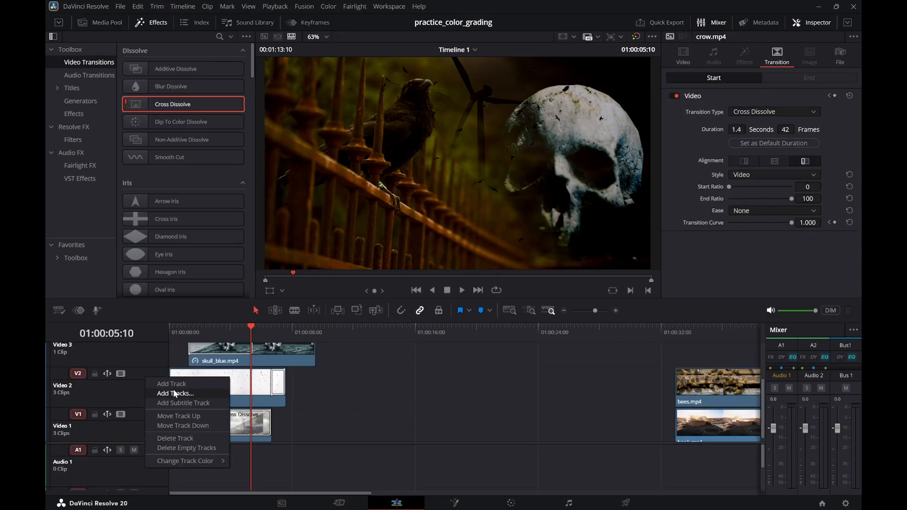
left_click(173, 383)
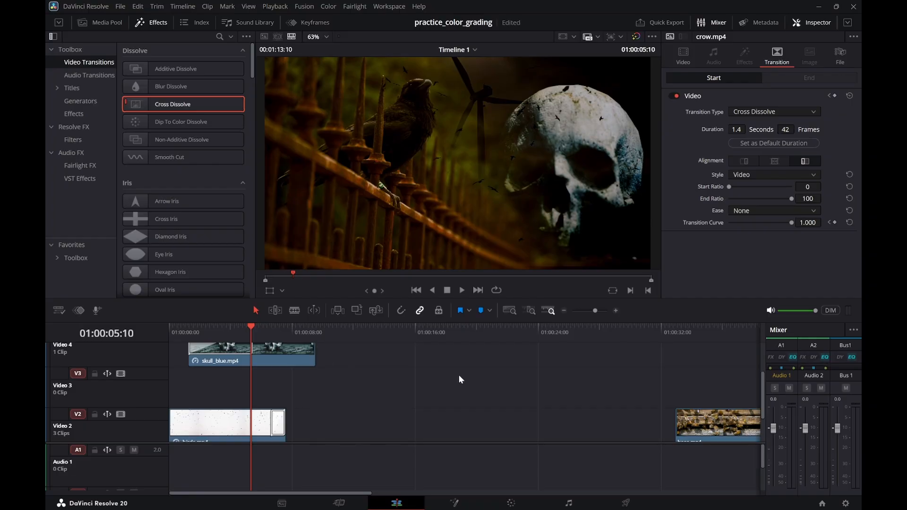
left_click_drag(711, 424, 304, 375)
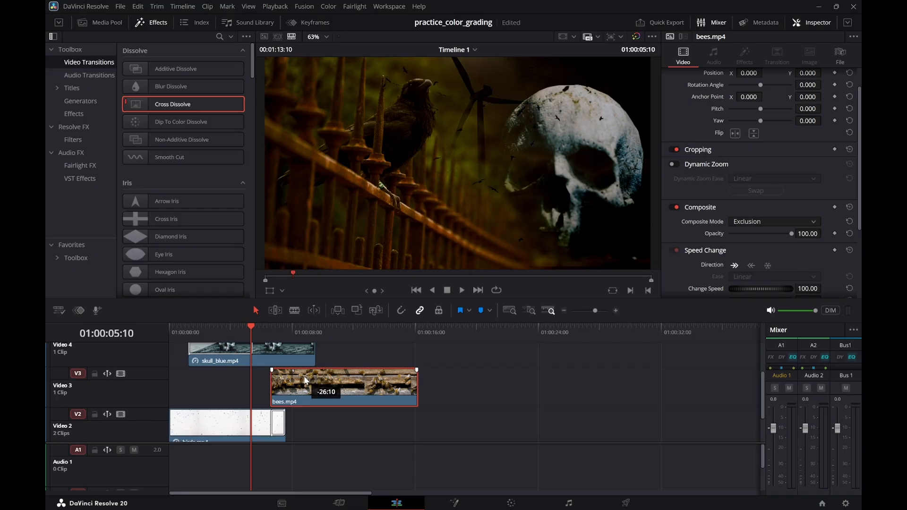
left_click_drag(305, 380, 378, 381)
Add another video track between the birds and bees tracks and move the book clip onto it, starting at about 6.5 seconds
right_click(148, 414)
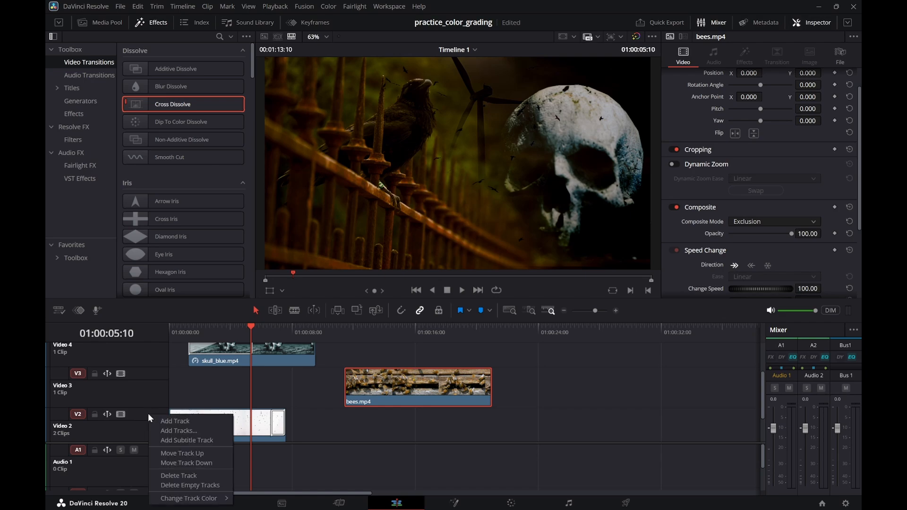
left_click(167, 422)
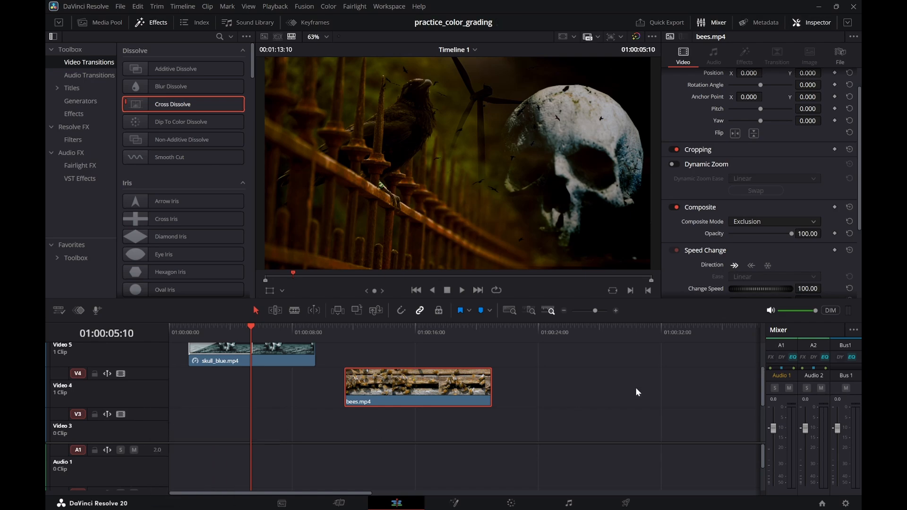
scroll(636, 391, "down", 2)
left_click_drag(679, 436, 301, 383)
Give the book clip a 1.7-second (50-frame) Cross Dissolve at its start and shift the clip to begin at about 6 seconds
left_click_drag(181, 104, 301, 384)
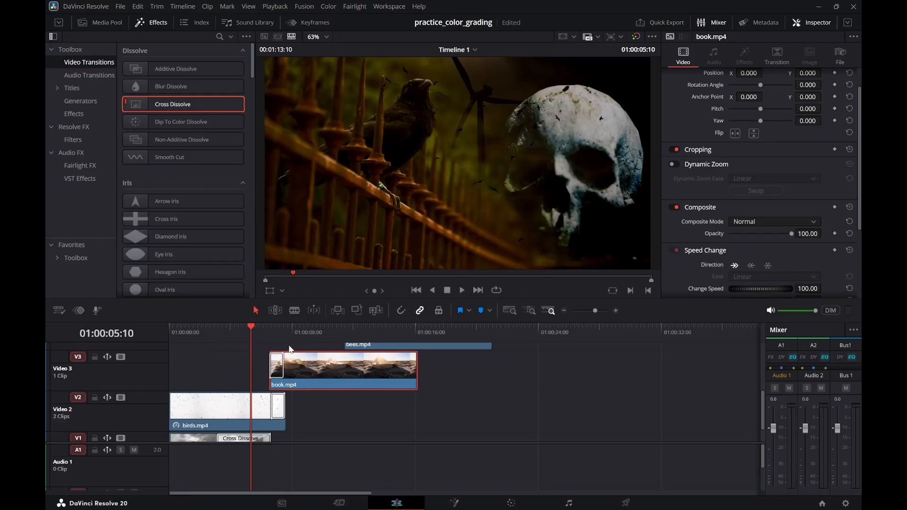
left_click_drag(255, 328, 269, 333)
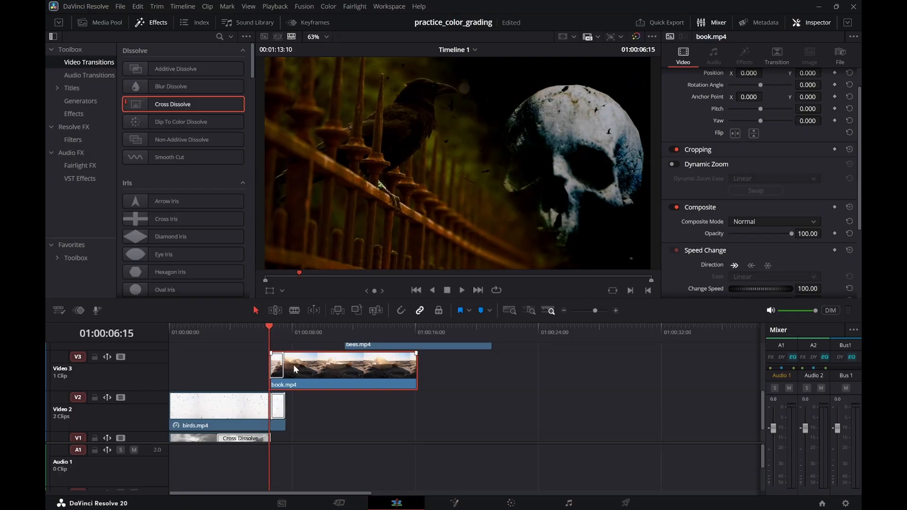
left_click_drag(294, 364, 286, 364)
Save the project while scrubbing and playing through the book clip's fade-in to check its blend with the crow and skull
left_click(242, 333)
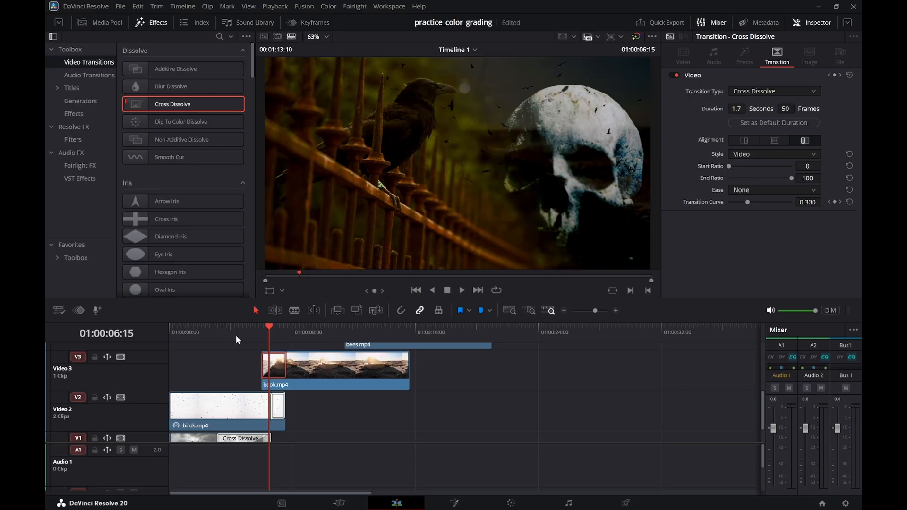
left_click_drag(242, 333, 282, 358)
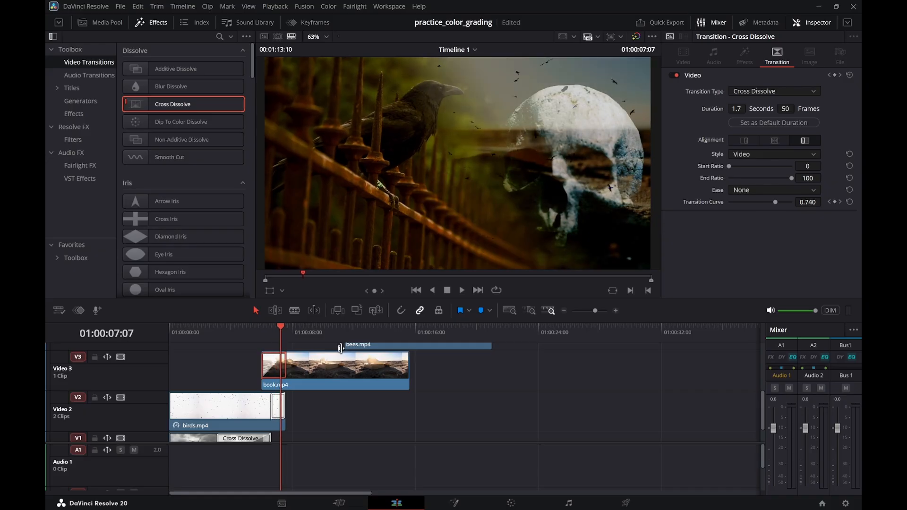
key("ctrl+s")
left_click_drag(281, 333, 301, 336)
key("space")
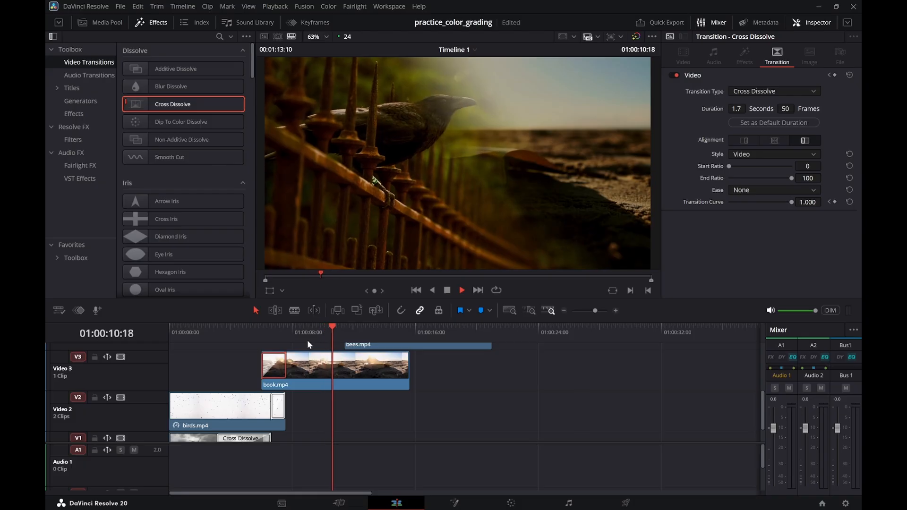
key("space")
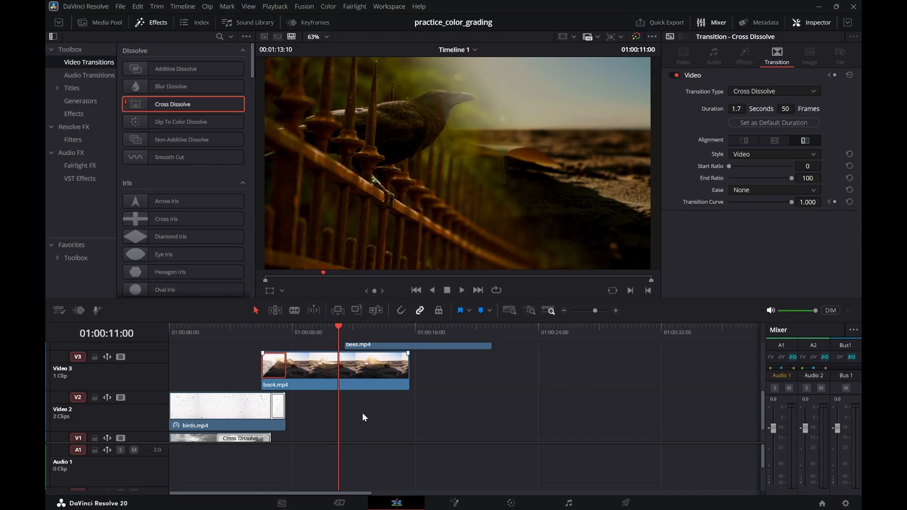
Extend the skull clip's end to about 11 seconds and play the sequence from the start to check the overlap with the book clip
scroll(363, 410, "up", 2)
left_click_drag(314, 358, 339, 356)
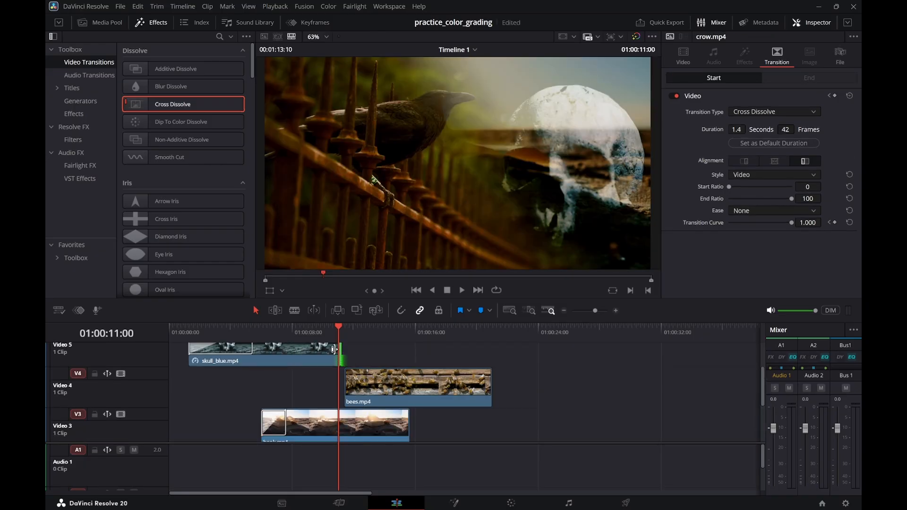
left_click_drag(295, 333, 208, 330)
key("space")
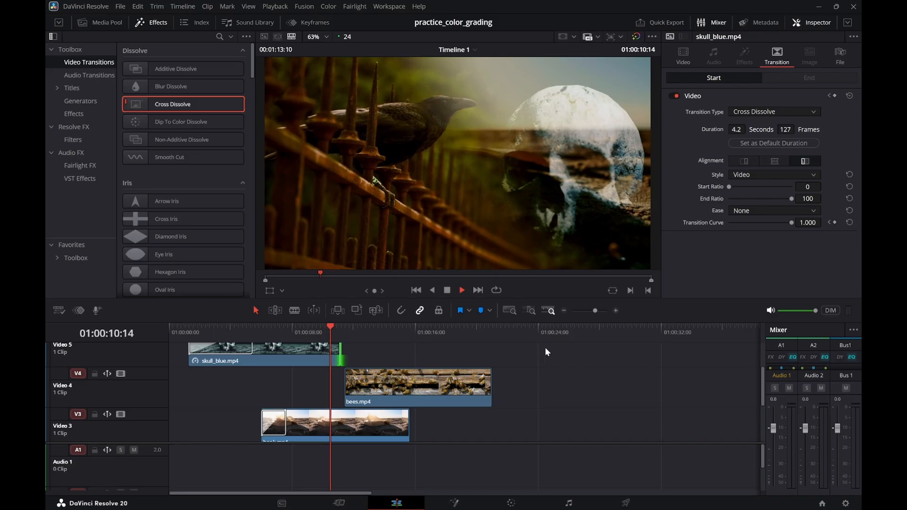
key("space")
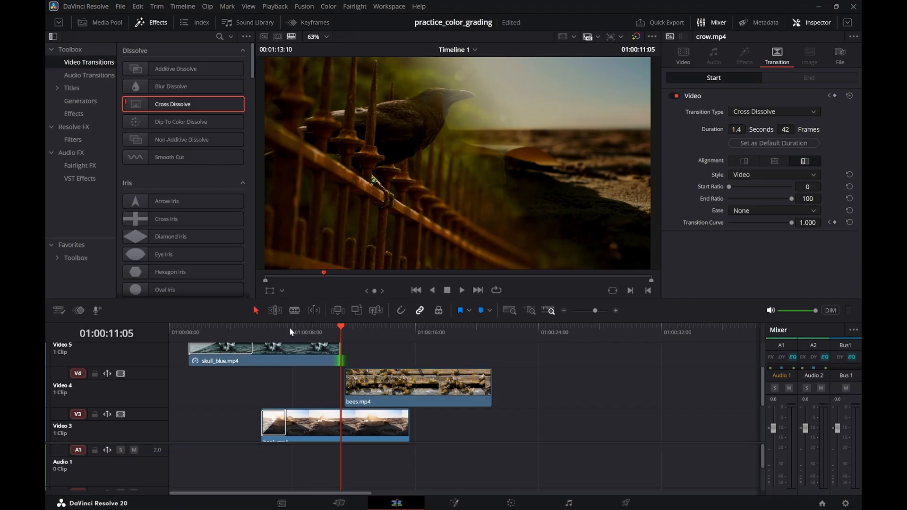
left_click_drag(290, 329, 163, 340)
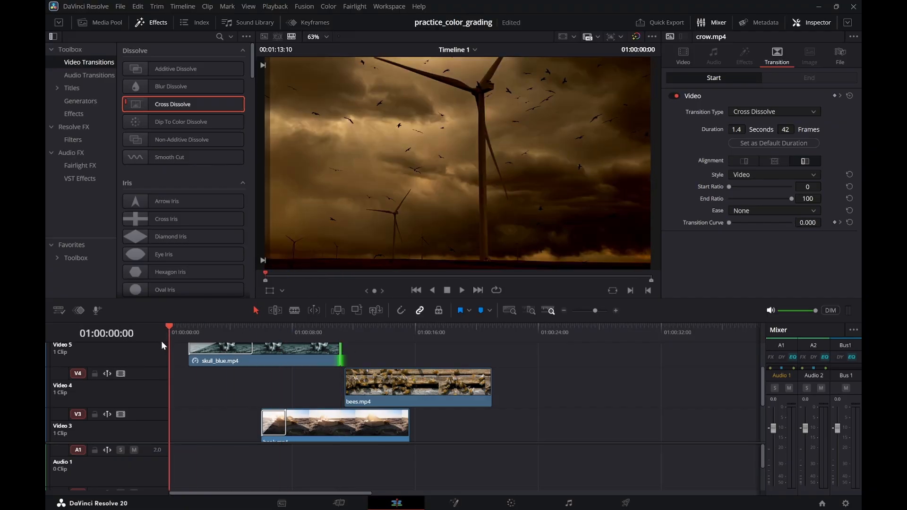
key("space")
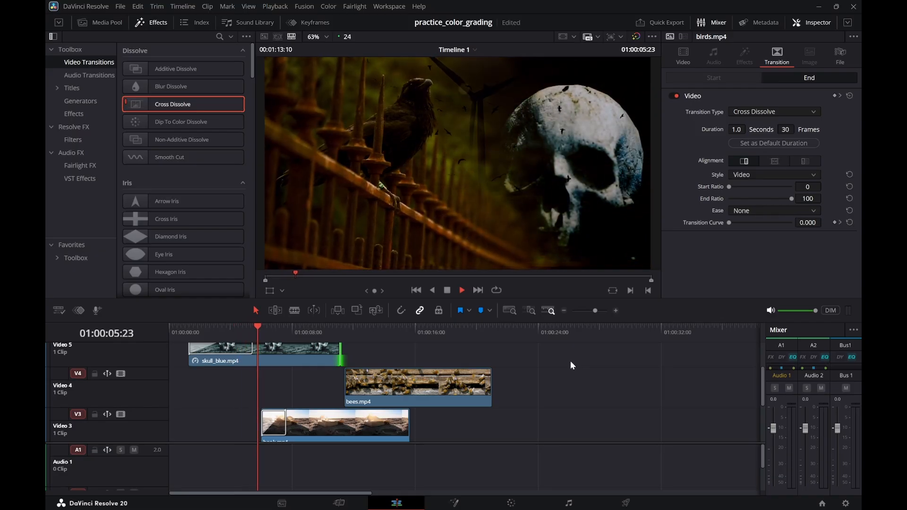
key("space")
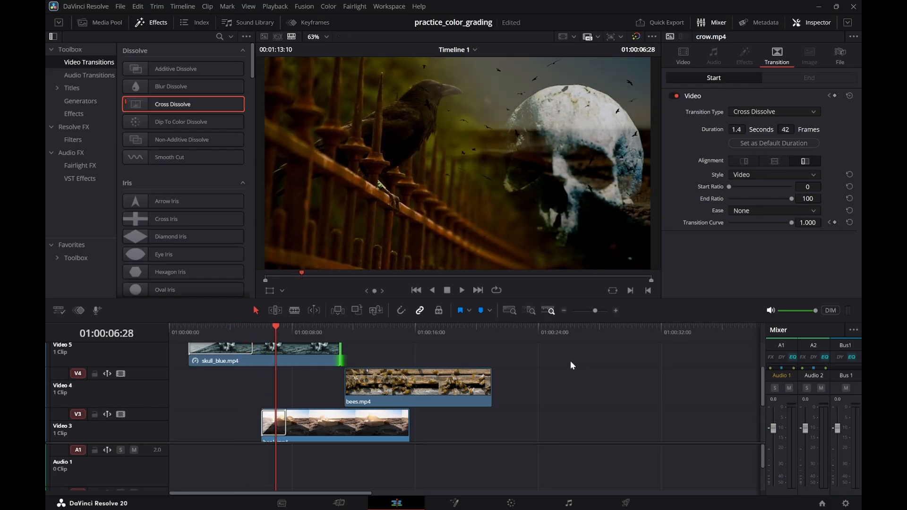
Shift the crow clip about 2 seconds earlier, trim its start to 01:00:03:19 and scrub through the fade-in
scroll(264, 392, "up", 2)
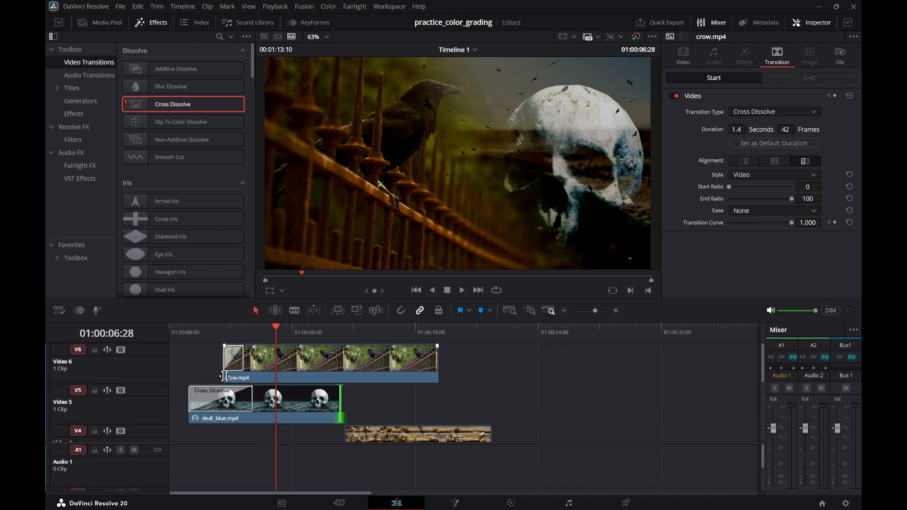
left_click_drag(319, 362, 288, 363)
left_click_drag(191, 378, 232, 379)
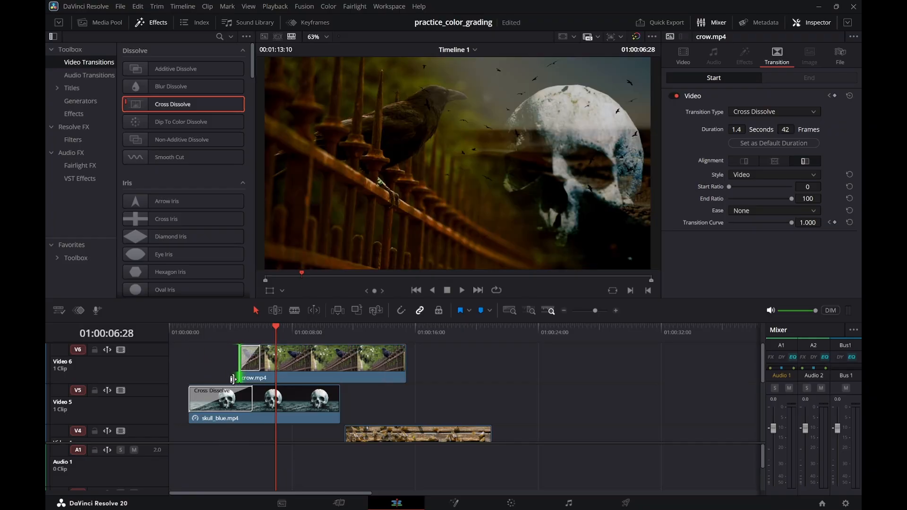
mouse_move(211, 332)
left_mouse_down()
mouse_move(163, 331)
mouse_move(224, 343)
left_mouse_up()
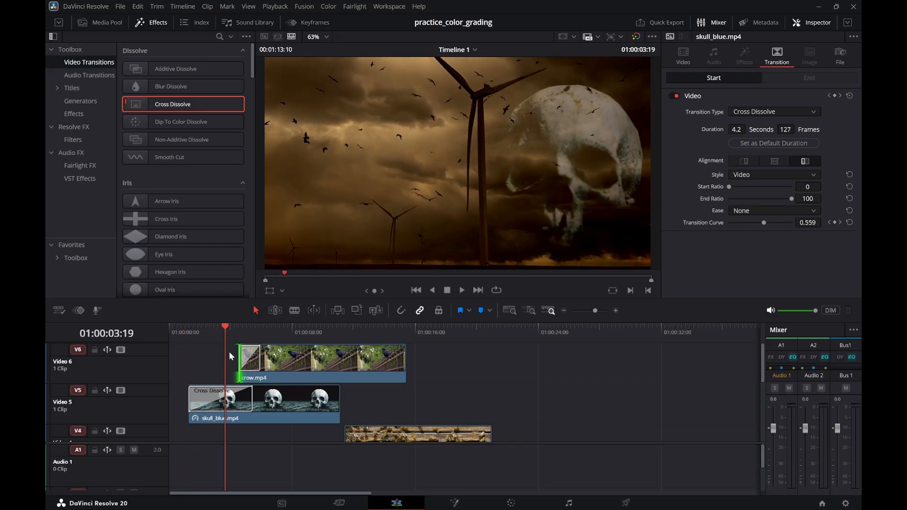
left_click_drag(246, 374, 225, 373)
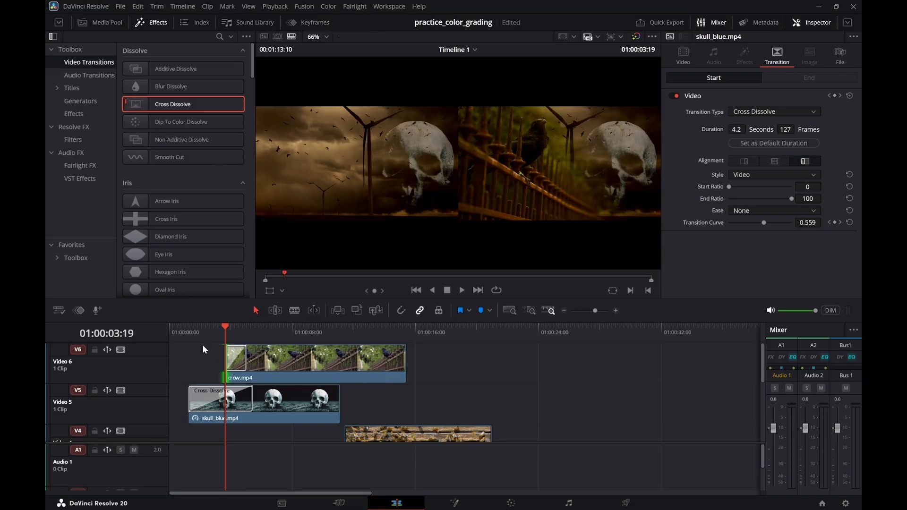
left_click(198, 333)
left_click_drag(199, 336, 270, 351)
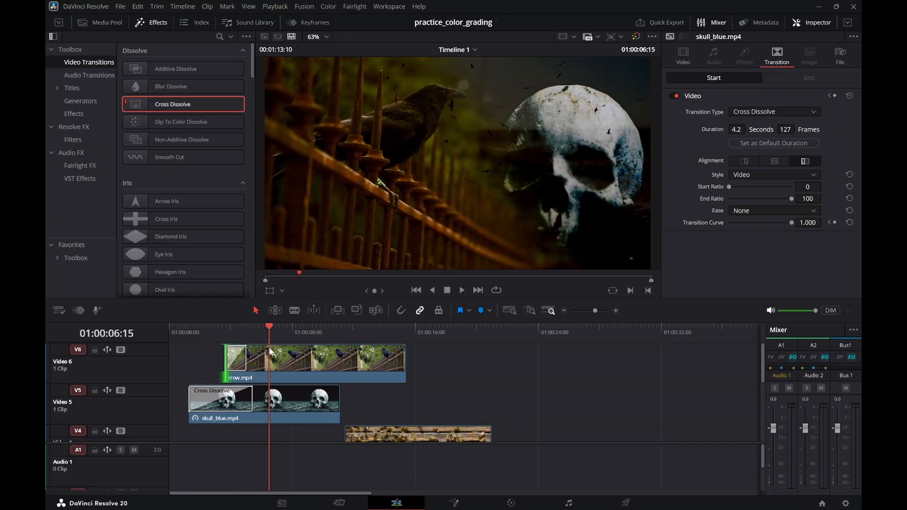
In the crow clip's mask node, adjust the gradient window to about pan 48.67, tilt 50.38, rotation 115.29 and softness 7.02
left_click(270, 350)
left_click(315, 353)
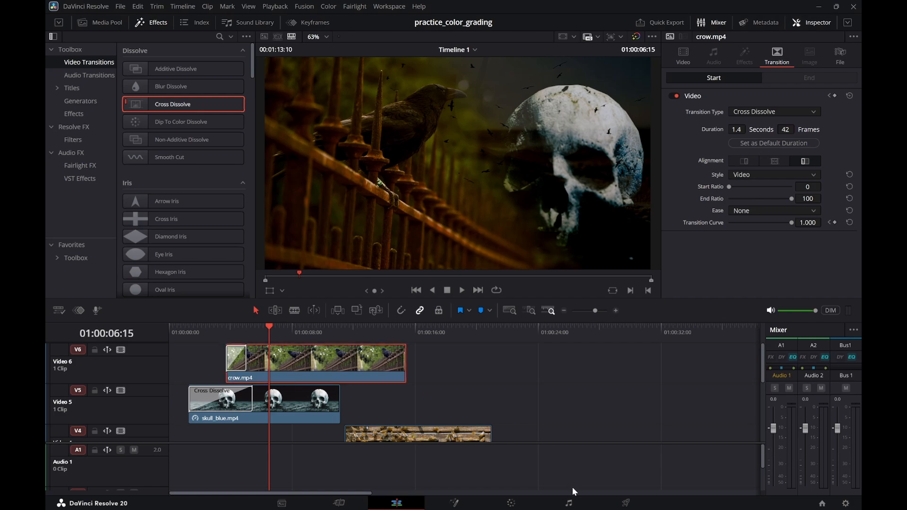
left_click(511, 503)
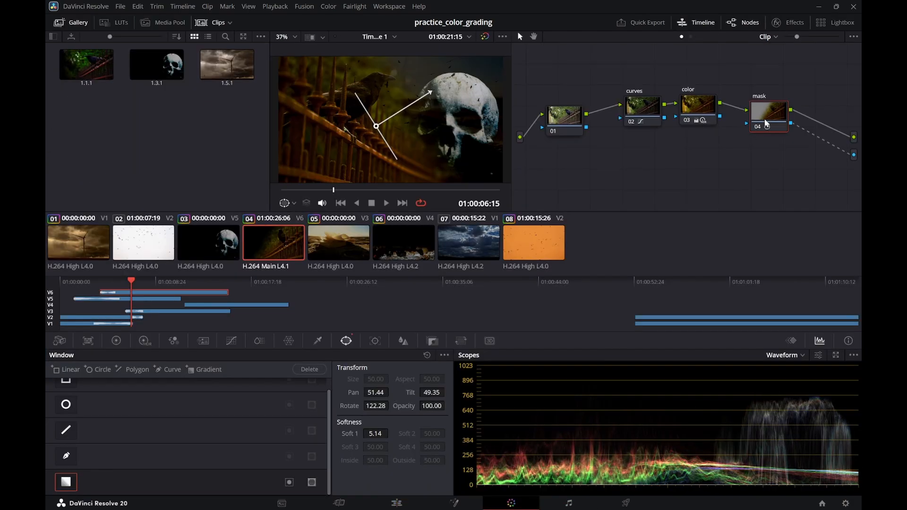
mouse_move(430, 90)
left_mouse_down()
mouse_move(445, 97)
mouse_move(443, 83)
left_mouse_up()
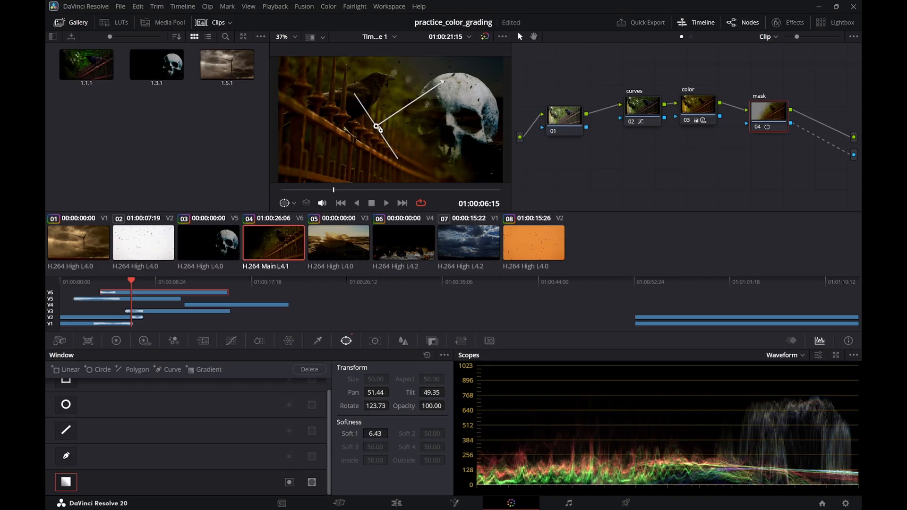
left_click_drag(376, 127, 392, 119)
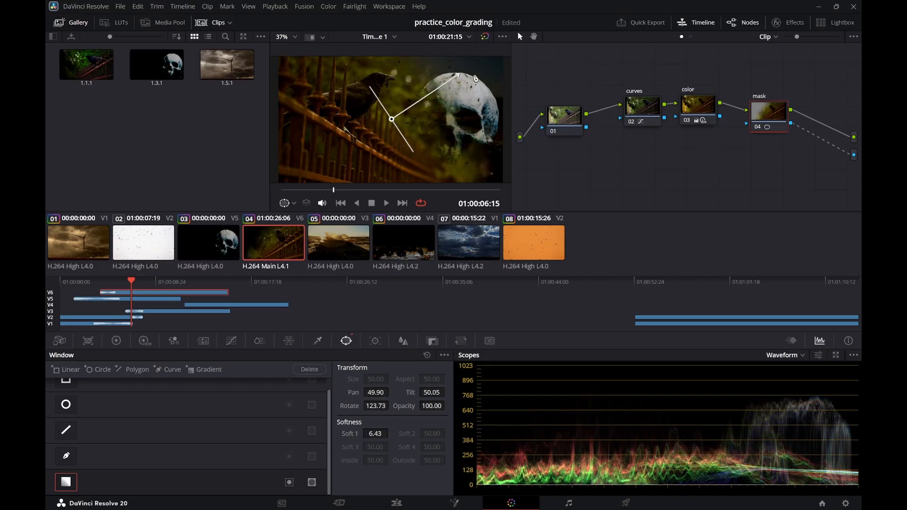
left_click_drag(391, 120, 400, 117)
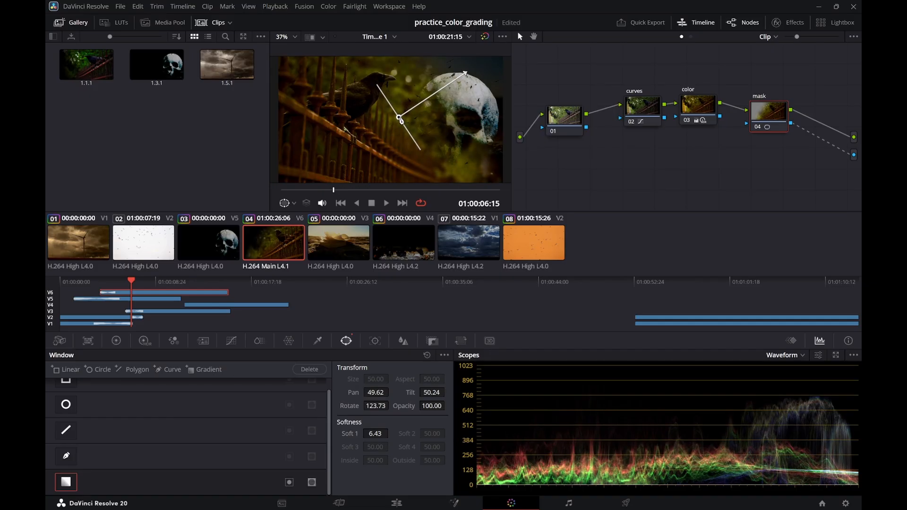
left_click_drag(474, 72, 478, 81)
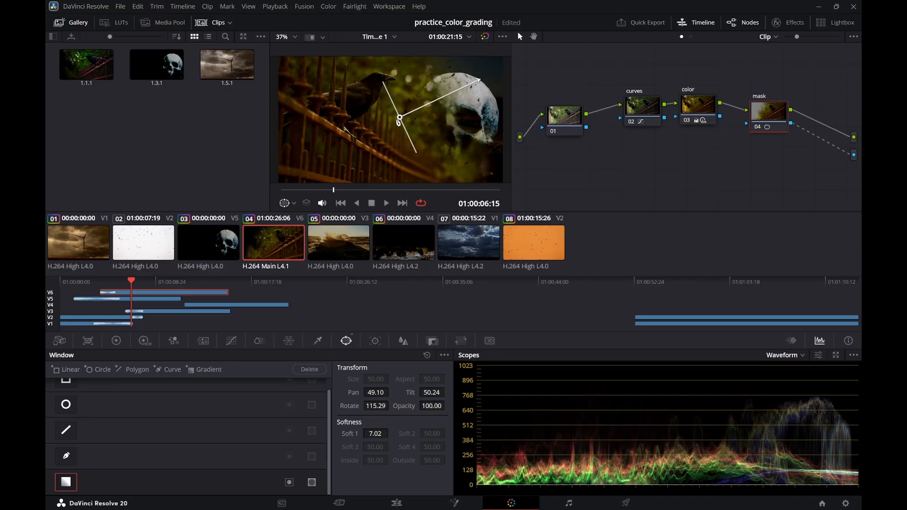
left_click_drag(401, 119, 404, 116)
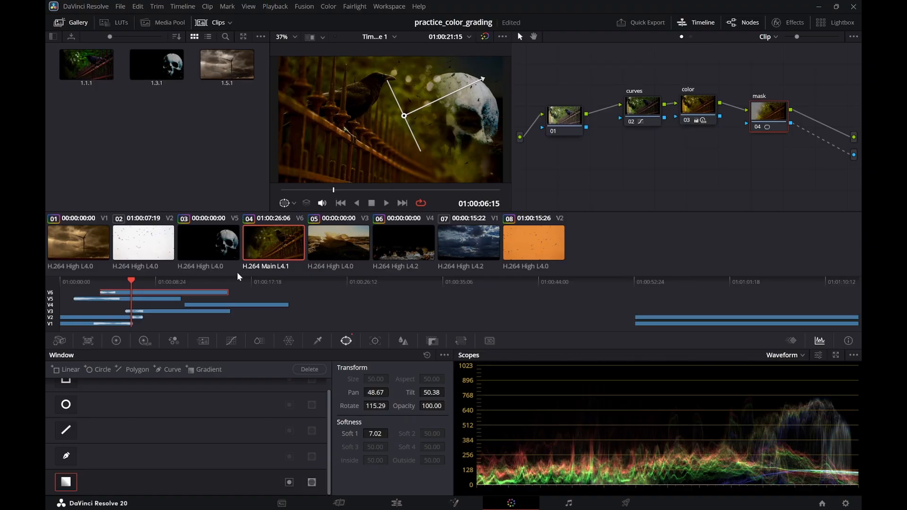
Preview the crow and skull blend during playback and reposition the crow's gradient window at about pan 50.00 and tilt 50.27
left_click(105, 289)
key("space")
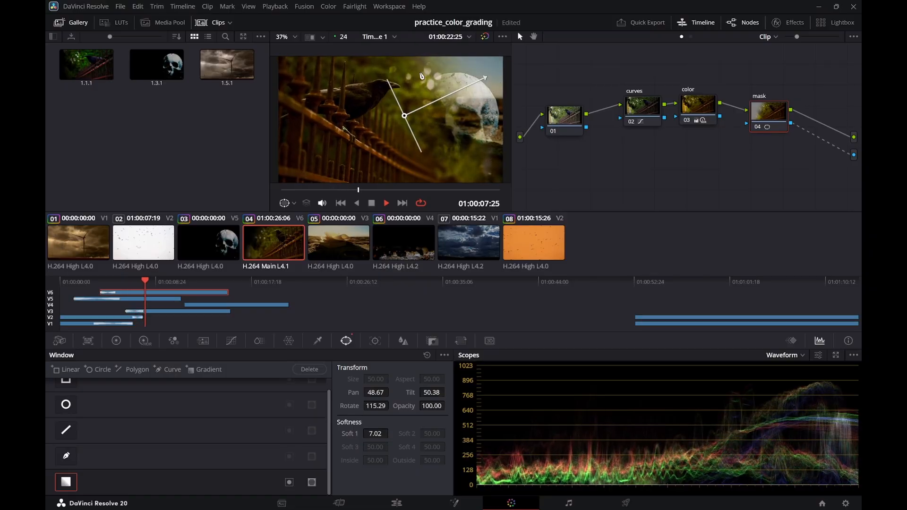
key("space")
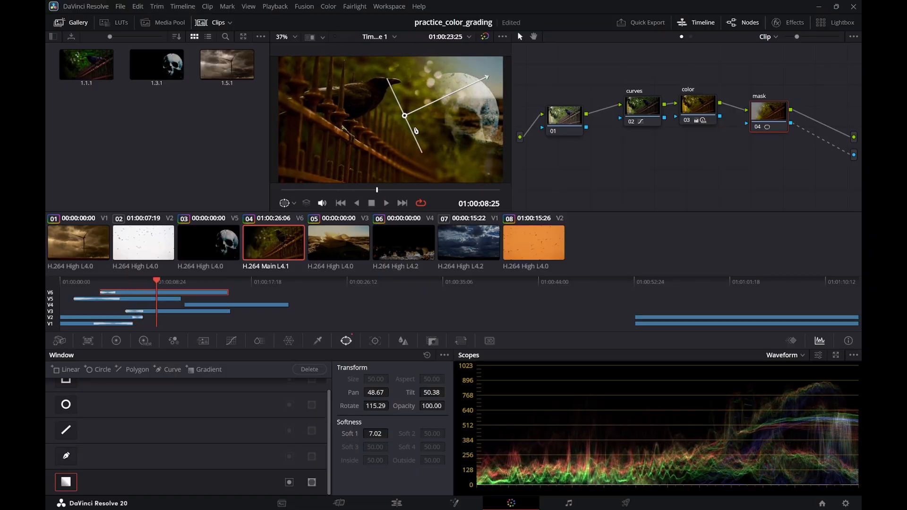
left_click_drag(405, 118, 393, 119)
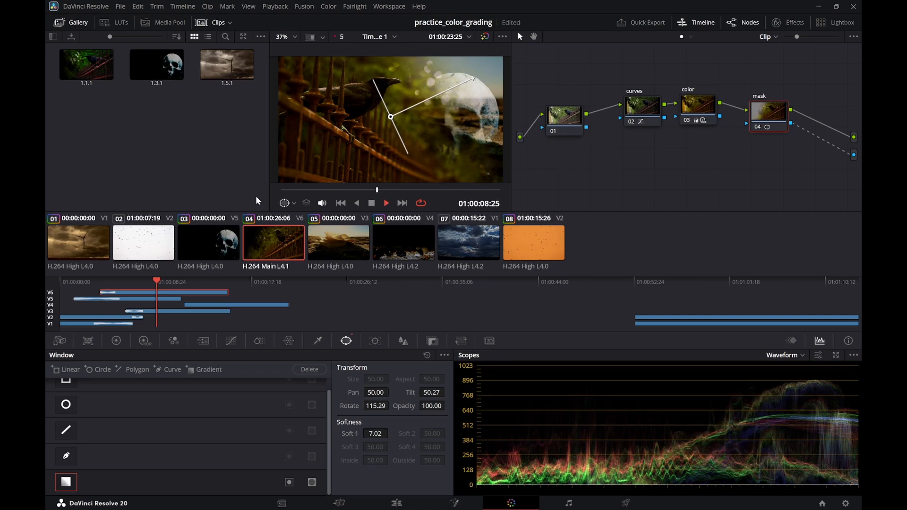
left_click(126, 282)
key("space")
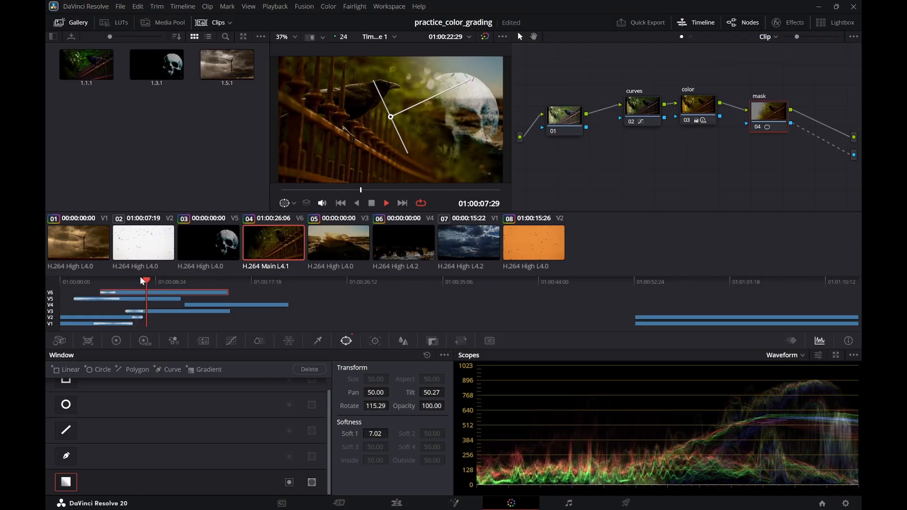
key("space")
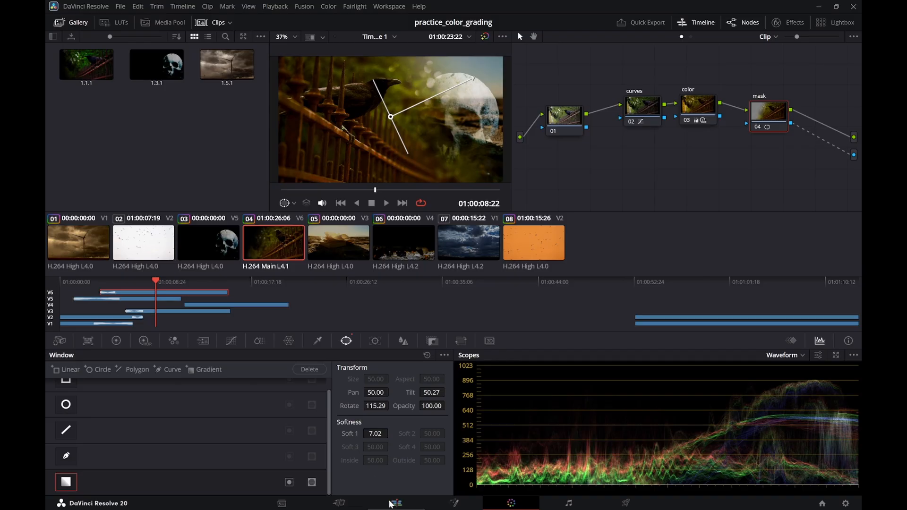
Play the edited timeline from the start and again from 2 seconds to check how the crow, skull and book clips blend
left_click(396, 503)
left_click_drag(305, 328, 154, 336)
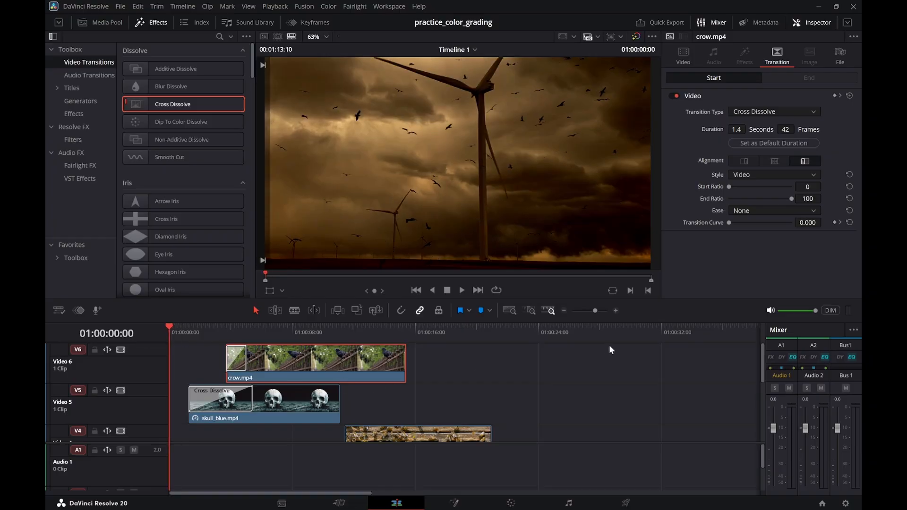
key("space")
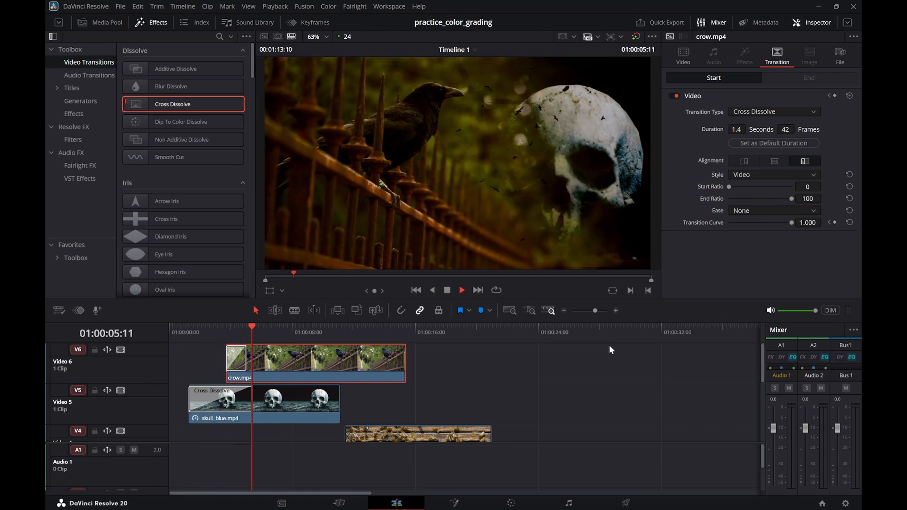
key("space")
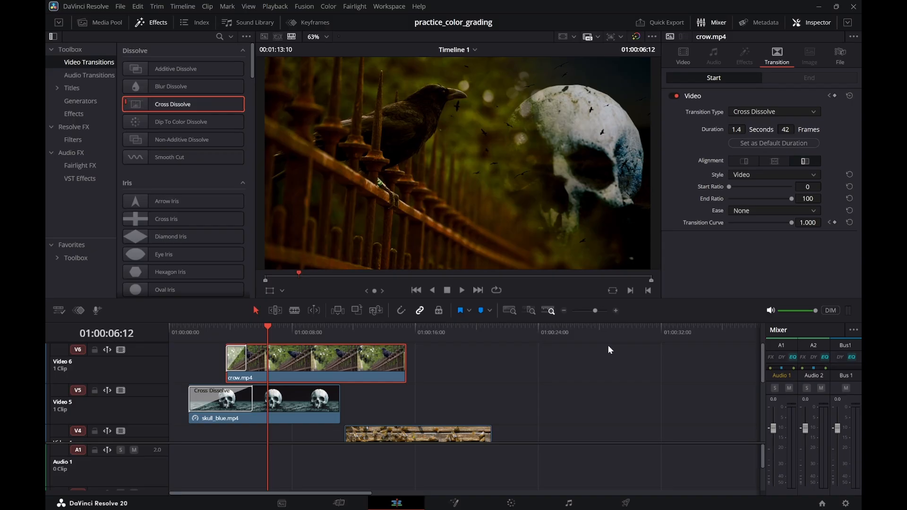
mouse_move(254, 331)
left_mouse_down()
mouse_move(235, 328)
mouse_move(248, 327)
left_mouse_up()
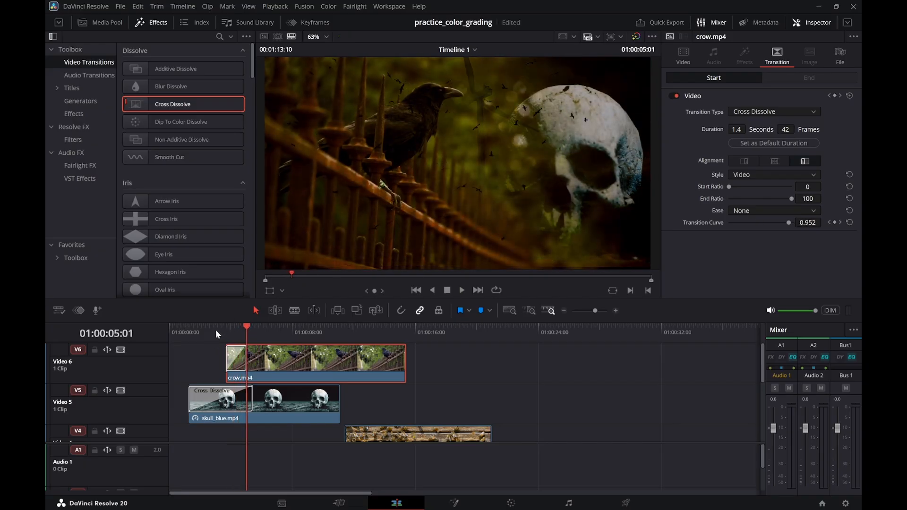
left_click(199, 333)
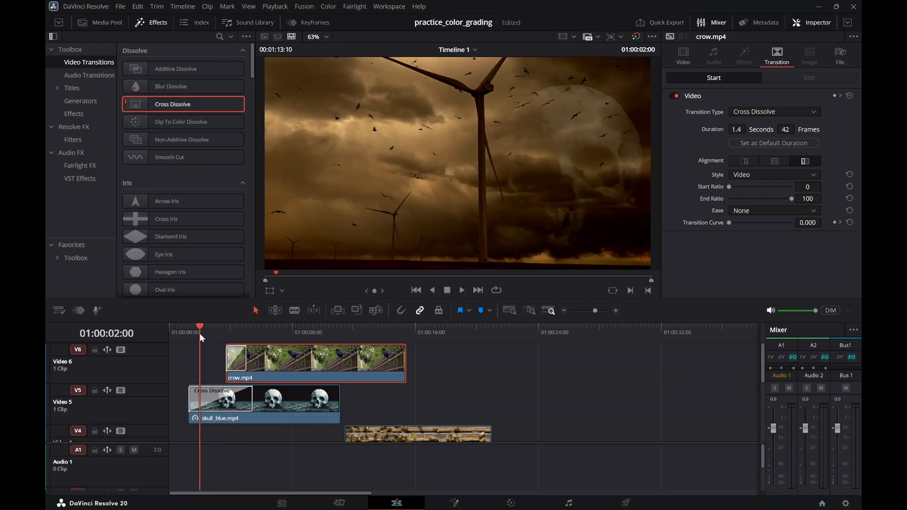
key("space")
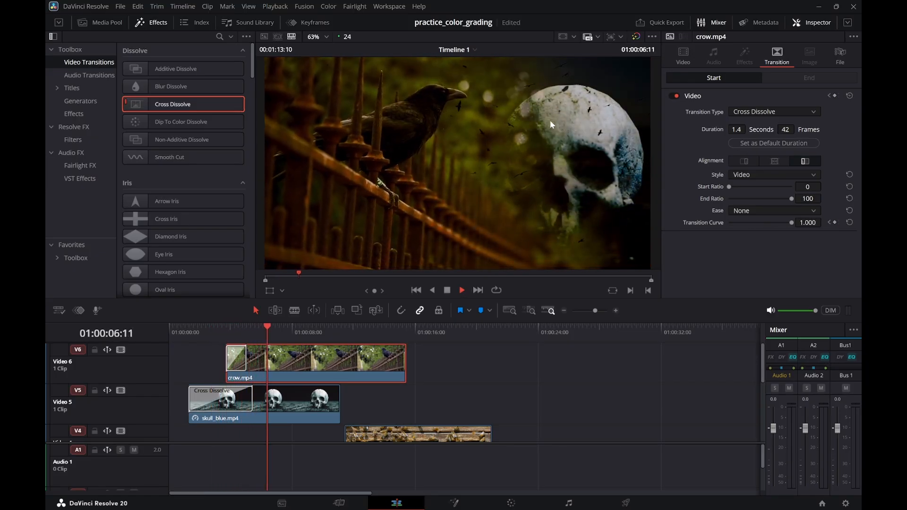
key("space")
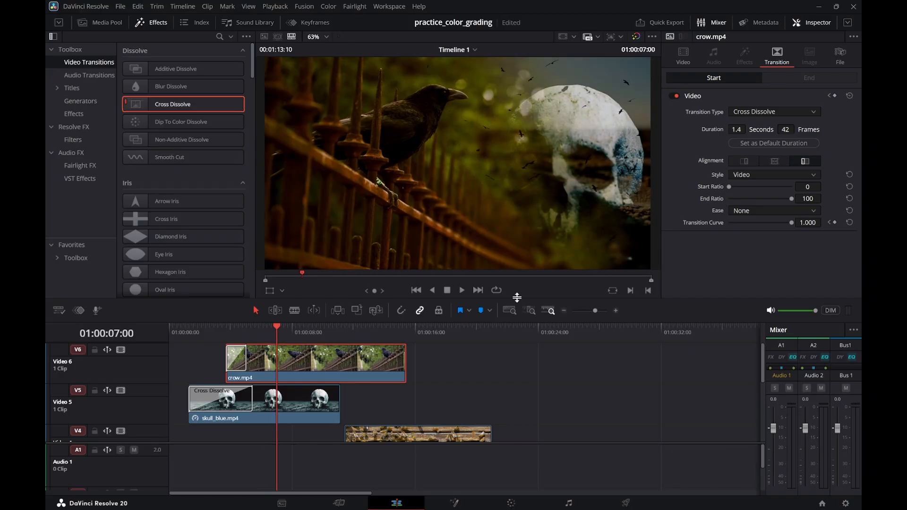
Select the skull clip, save the project and move the playhead to 01:00:05:26, just before the book clip begins
scroll(515, 378, "down", 2)
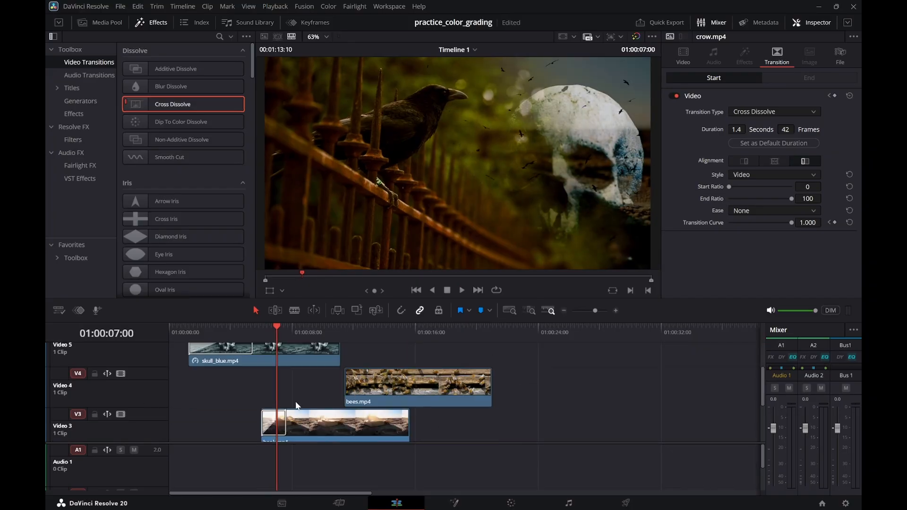
scroll(296, 407, "up", 2)
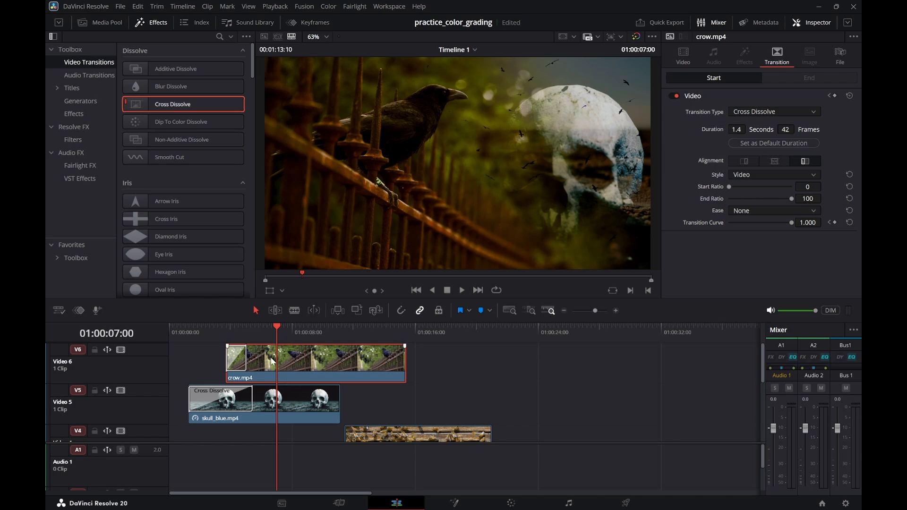
scroll(273, 362, "down", 2)
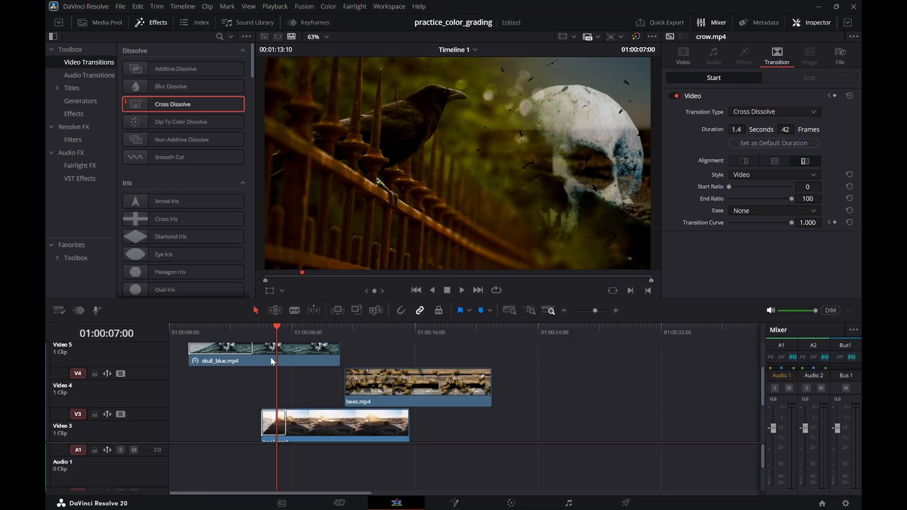
left_click(271, 361)
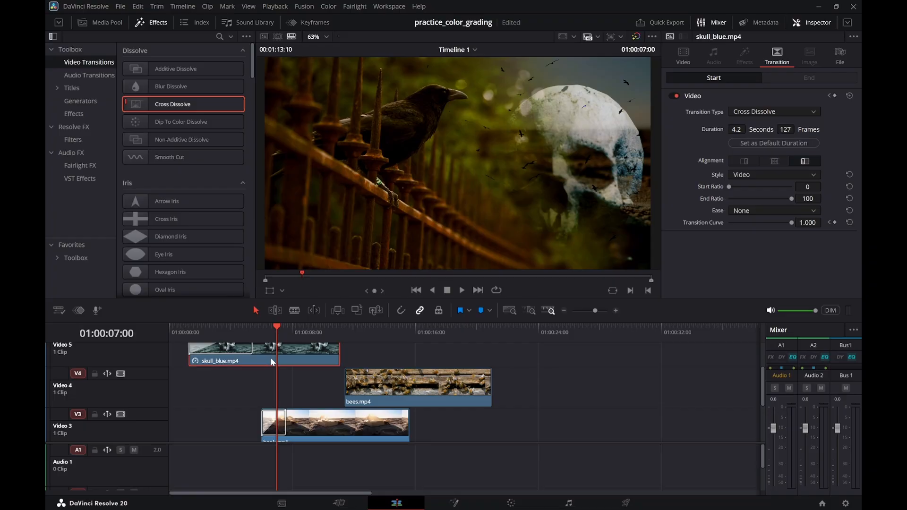
key("ctrl+s")
left_click_drag(273, 336, 259, 333)
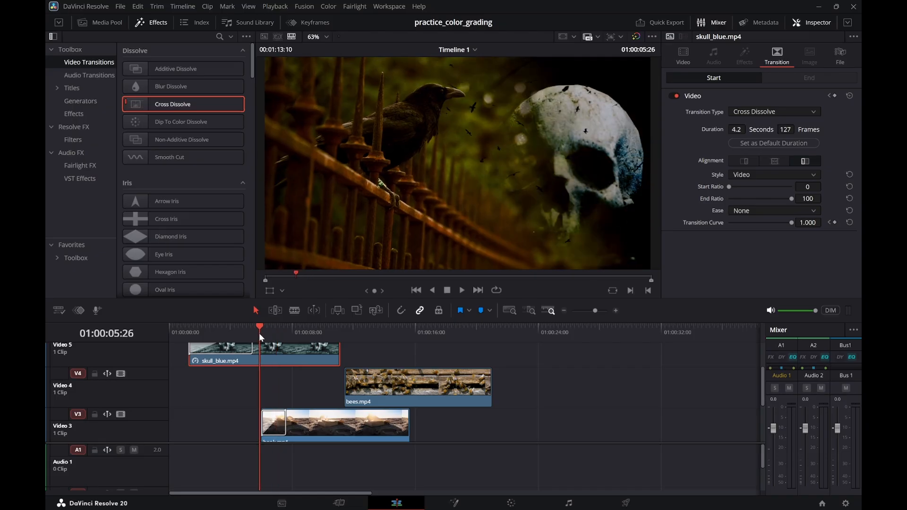
Switch to the Color page and open the HDR color wheels for the crow clip's color node
left_click(515, 503)
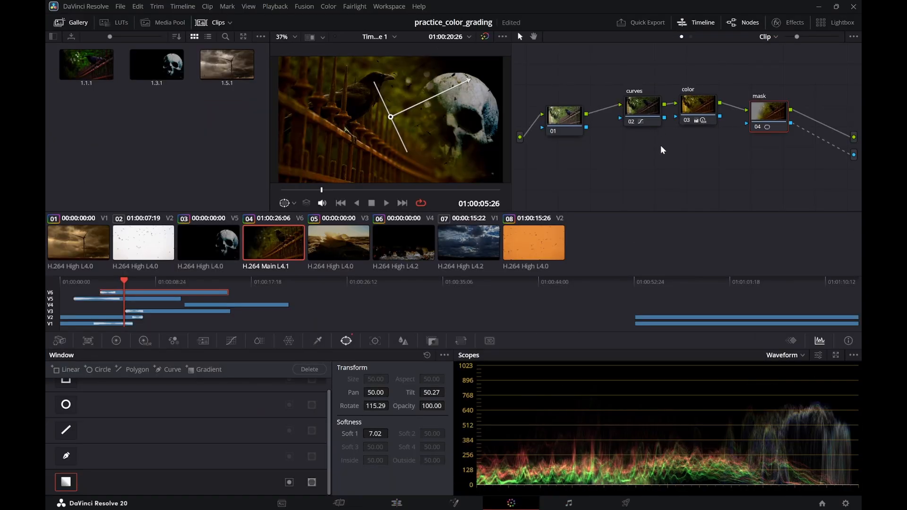
left_click(694, 108)
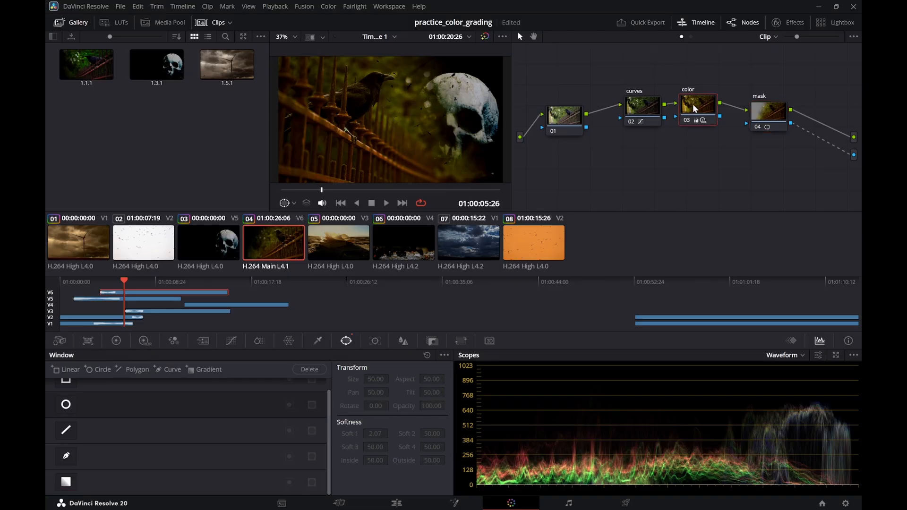
left_click(145, 341)
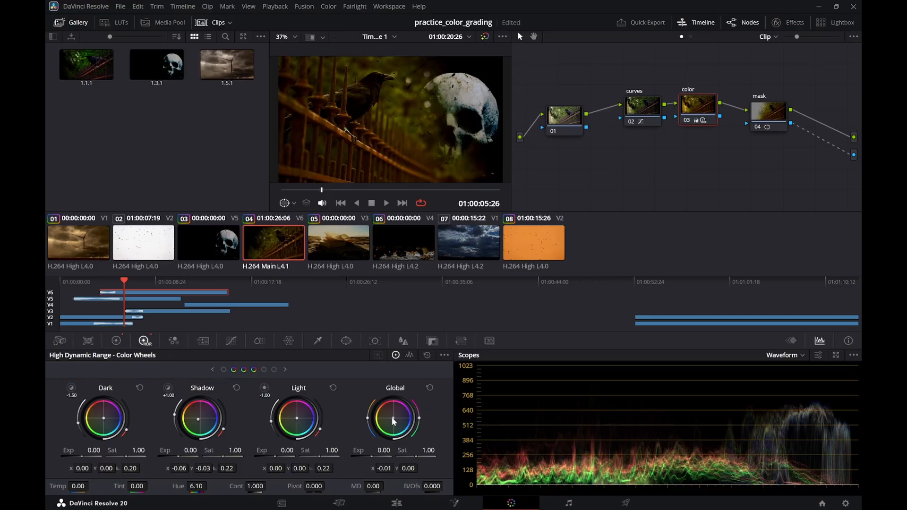
Try shifting the crow clip's global HDR color toward red, at X -0.06 and Y 0.10, and undo it
left_click_drag(393, 419, 392, 414)
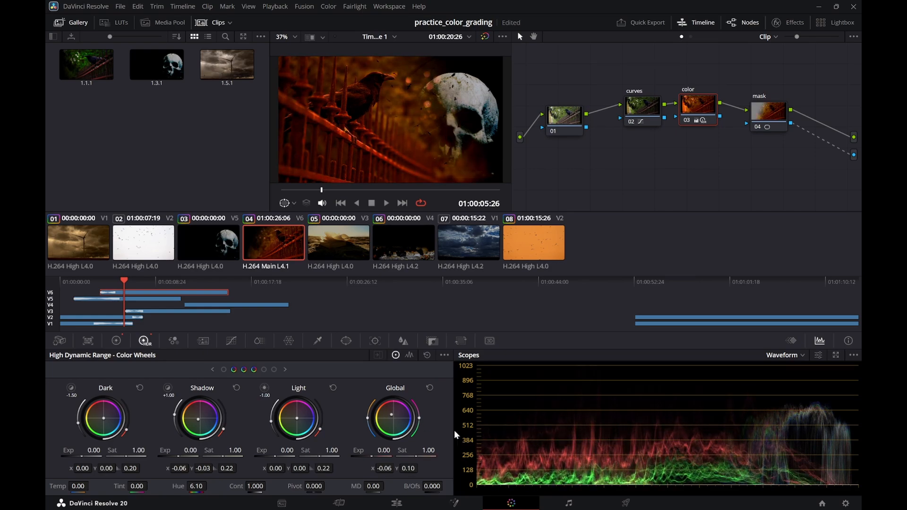
key("ctrl+z")
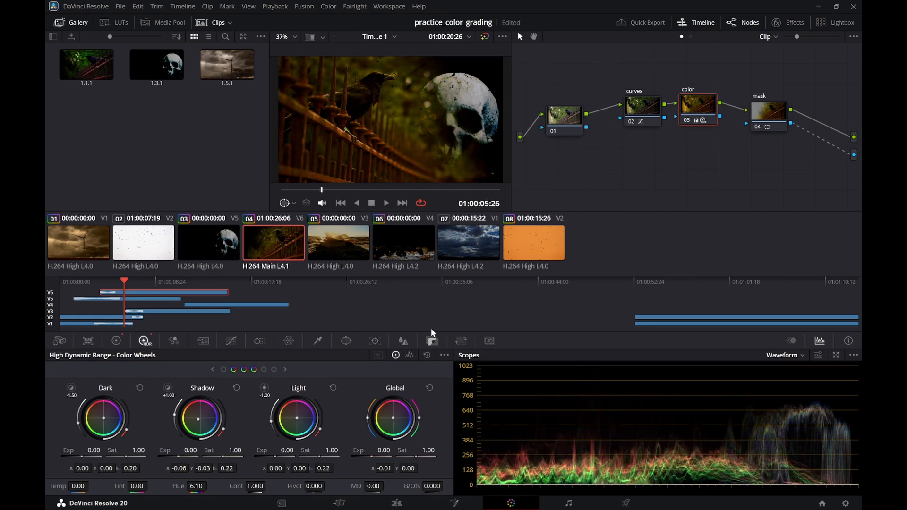
Tint the skull clip yellow in its curves node by shifting the global HDR color balance to X -0.06 and Y 0.00
left_click(202, 239)
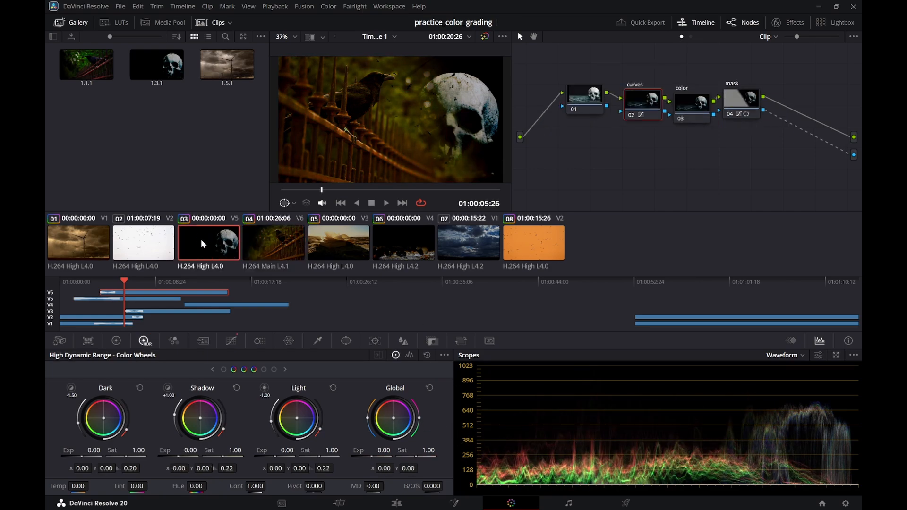
left_click(392, 419)
left_click_drag(393, 418, 392, 417)
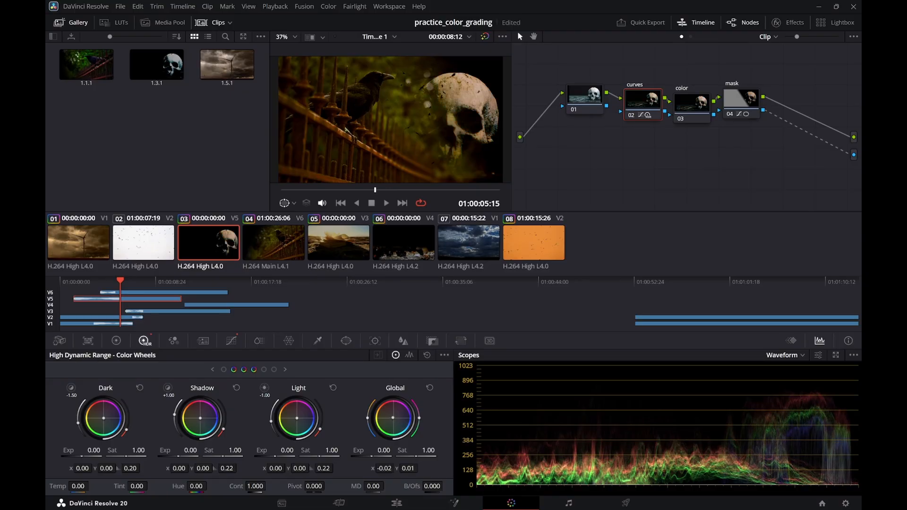
left_click_drag(392, 417, 393, 418)
left_click_drag(393, 418, 391, 418)
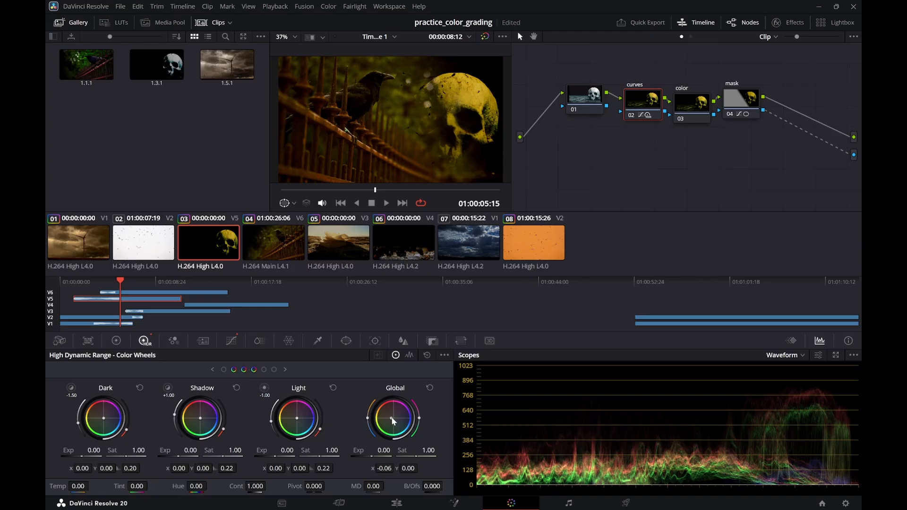
Move the playhead back to 01:00:02:25, where the skull overlaps the windmill, and show the keyframes instead of the scopes
left_click(135, 282)
left_click_drag(135, 282, 92, 282)
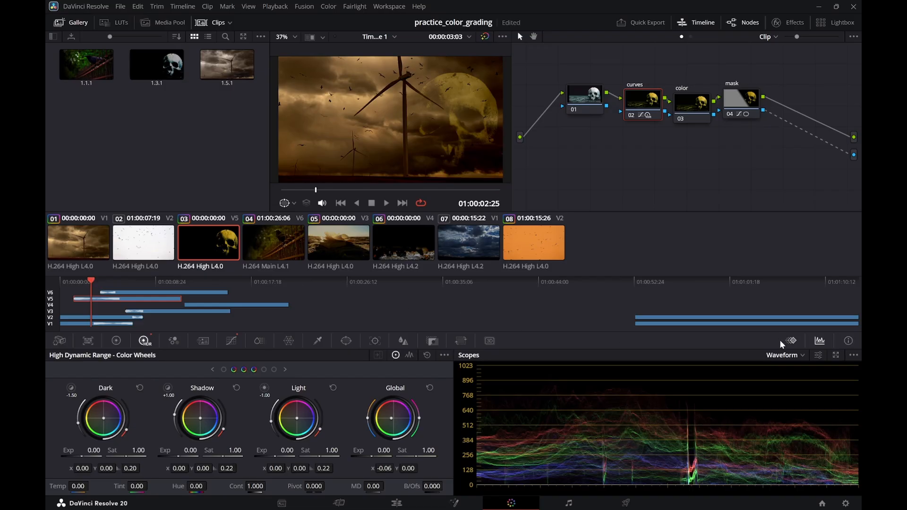
left_click(792, 342)
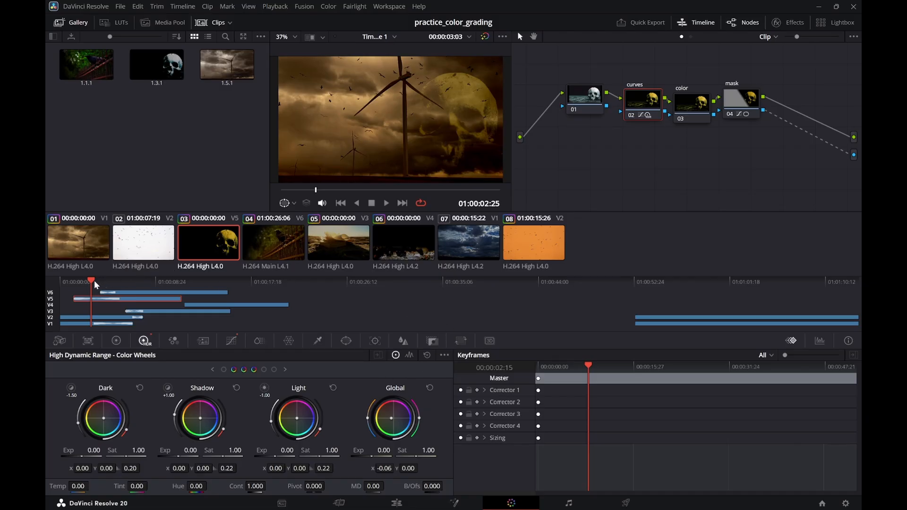
Play the windmill, skull and crow blend from the skull's fade-in to 01:00:05:24, and return the playhead to 01:00:01:10
mouse_move(93, 280)
left_mouse_down()
mouse_move(66, 282)
mouse_move(83, 282)
mouse_move(74, 282)
left_mouse_up()
key("space")
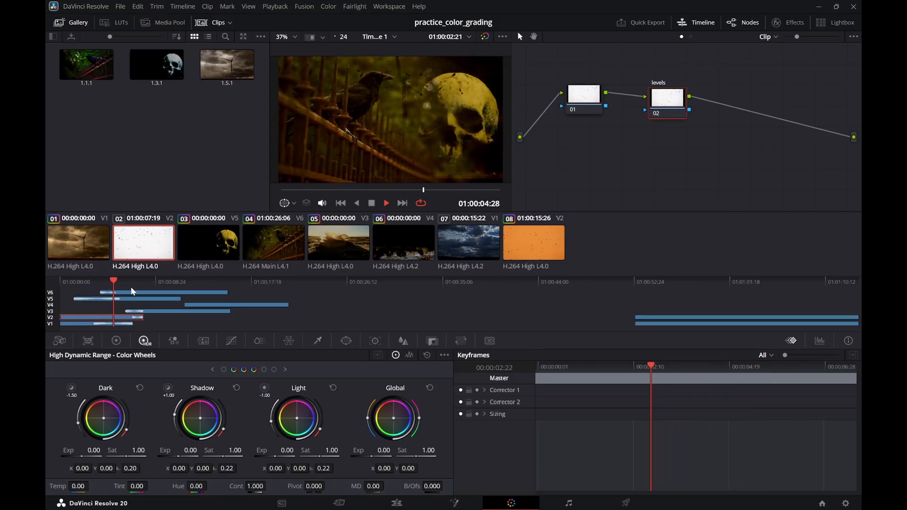
key("space")
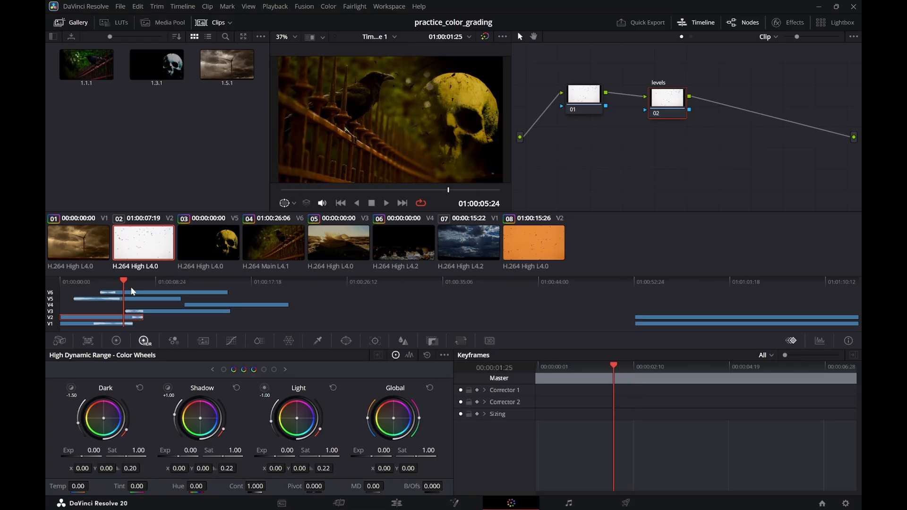
left_click_drag(120, 282, 74, 283)
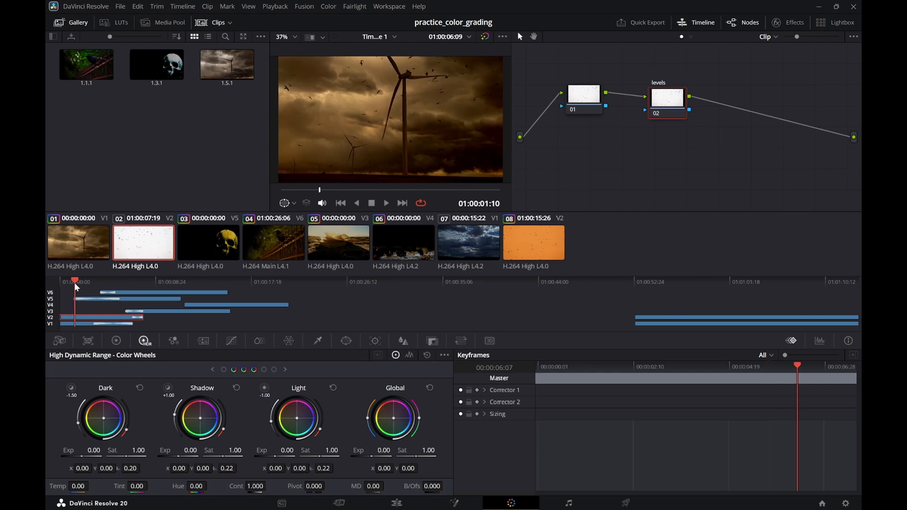
Play back the skull fading in over the windmill sky, ending on the Color page with the skull clip loaded
key("space")
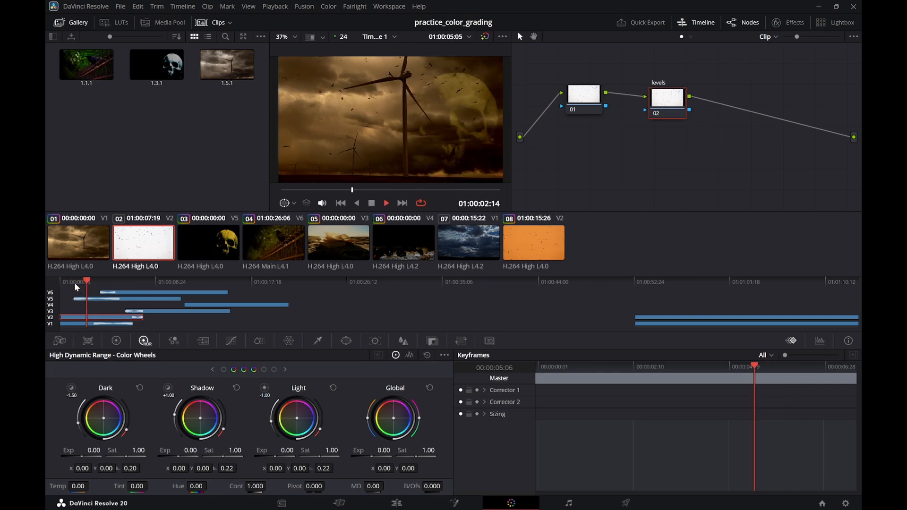
key("space")
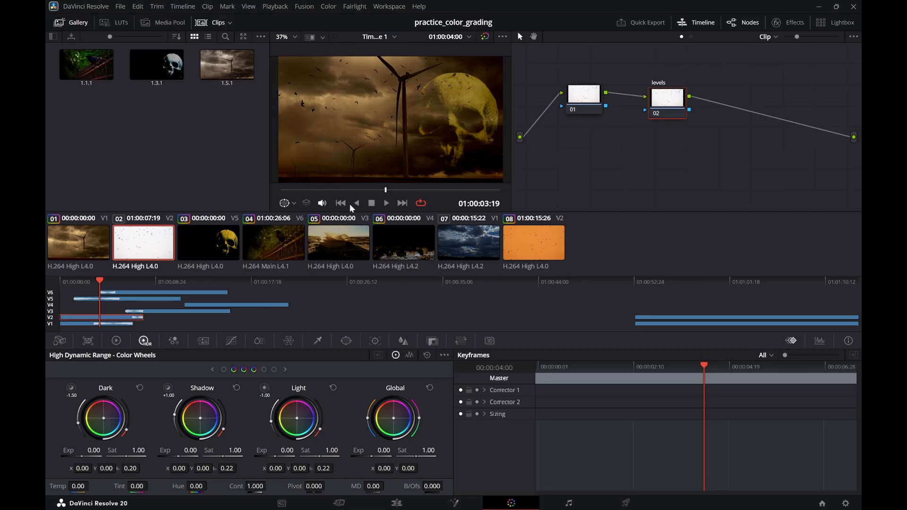
left_click(570, 502)
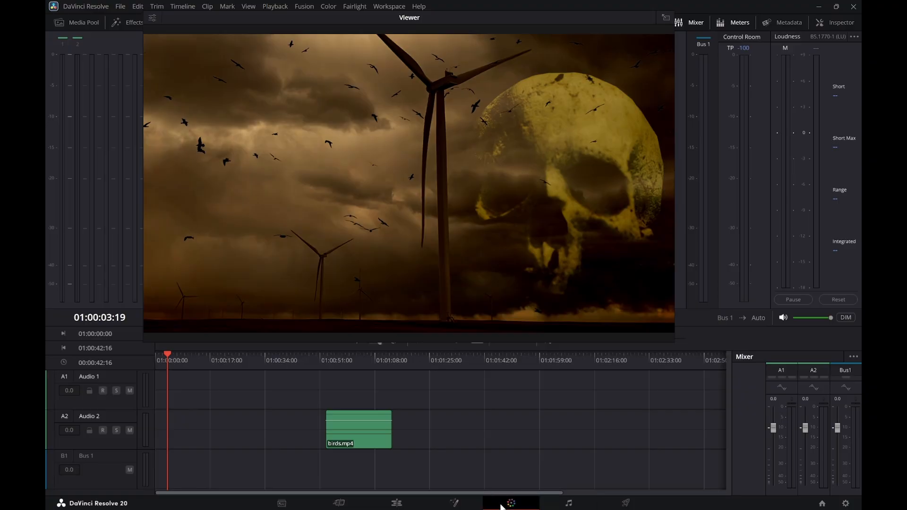
left_click(506, 505)
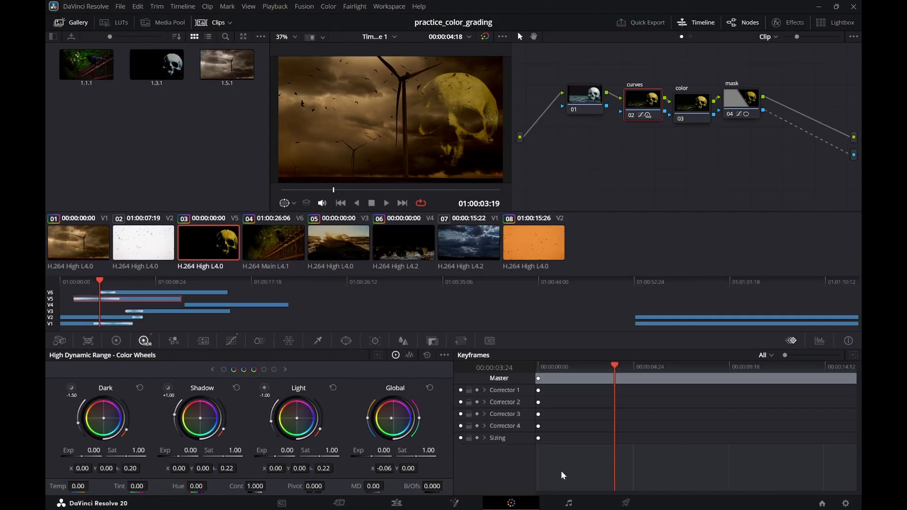
Add a Master keyframe to the skull clip at 00:00:04:21 and reset the grade at the clip's start
right_click(614, 383)
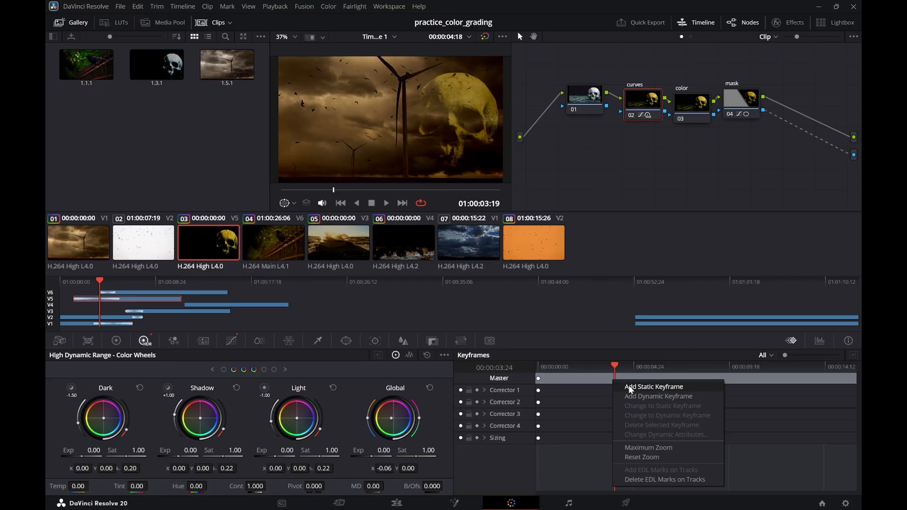
mouse_move(619, 362)
left_mouse_down()
mouse_move(670, 367)
mouse_move(539, 381)
mouse_move(540, 374)
mouse_move(632, 371)
left_mouse_up()
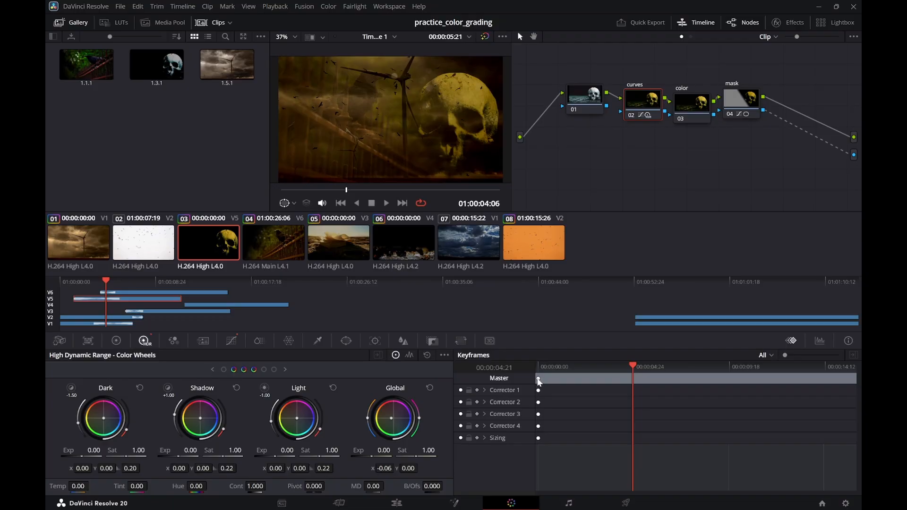
left_click_drag(539, 379, 634, 367)
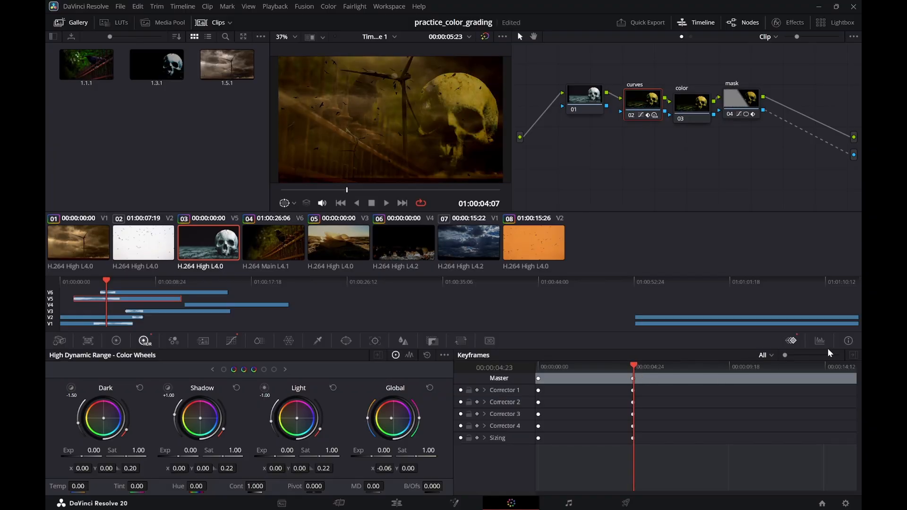
mouse_move(785, 355)
left_mouse_down()
mouse_move(793, 353)
mouse_move(773, 353)
left_mouse_up()
Play back the skull clip repeatedly around the keyframe at 00:00:04:21 to examine the grade change
left_click_drag(633, 367, 630, 367)
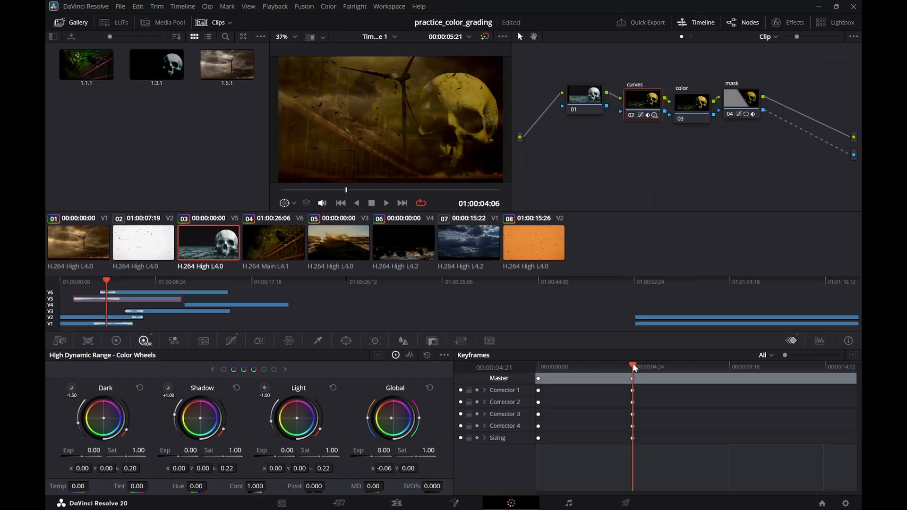
key("space")
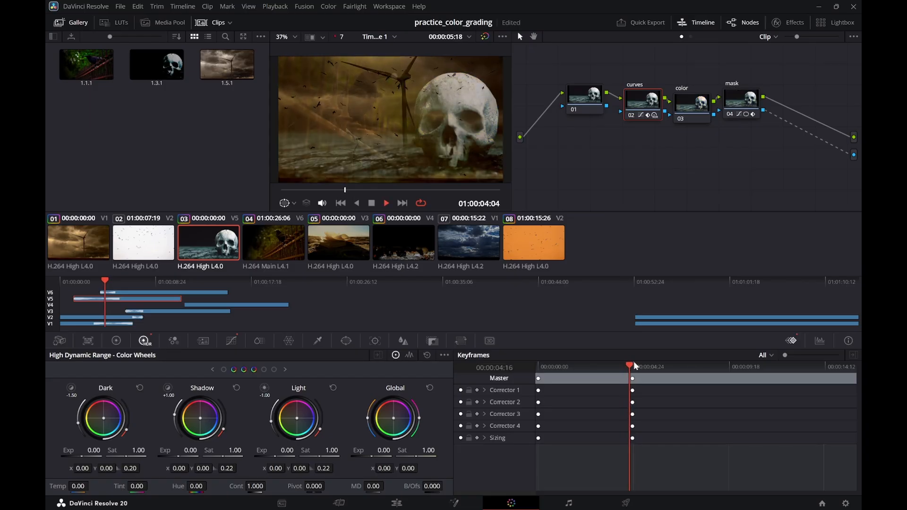
left_click(630, 368)
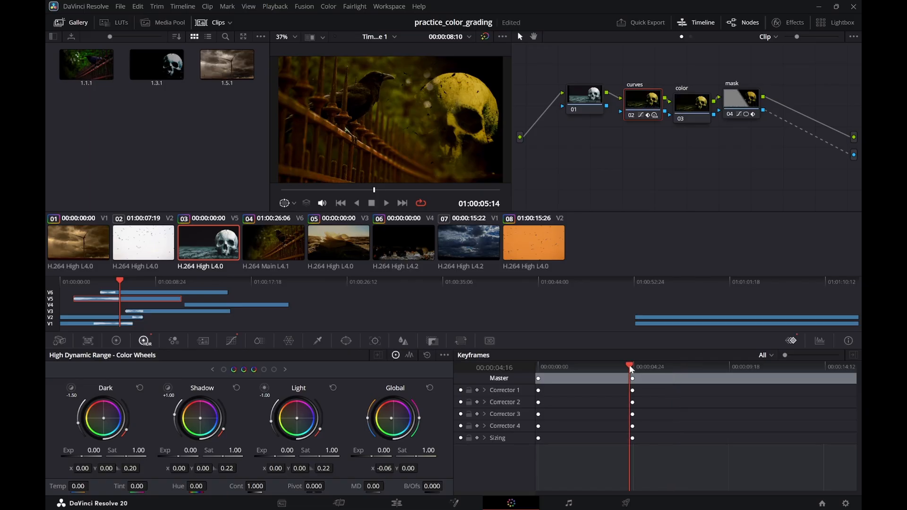
key("space")
left_click(629, 365)
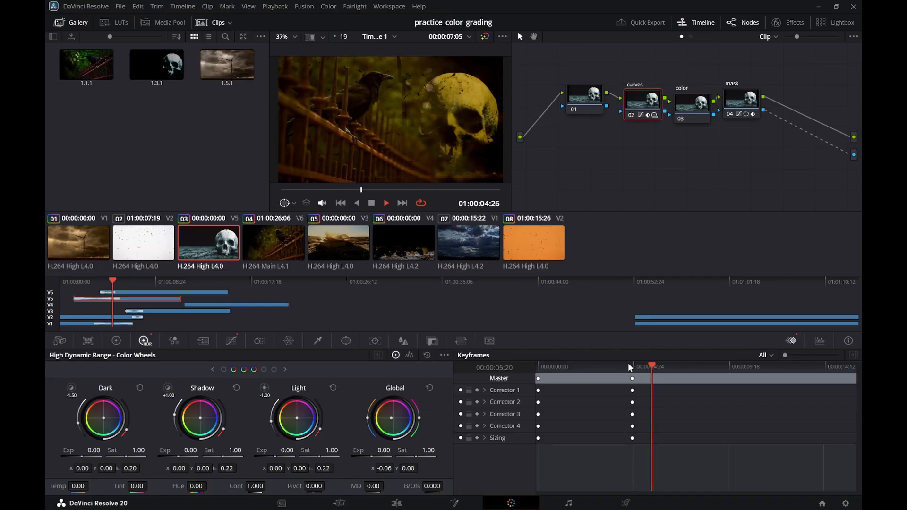
left_click(633, 364)
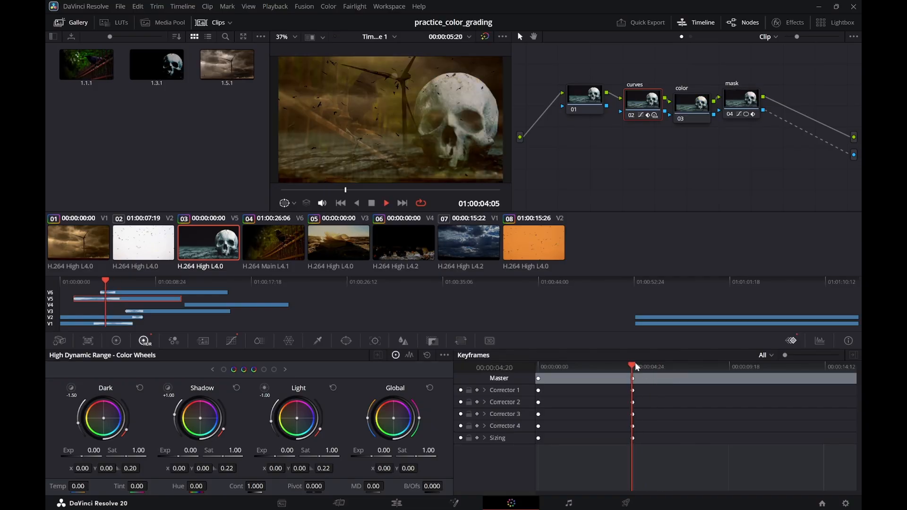
key("space")
key("space")
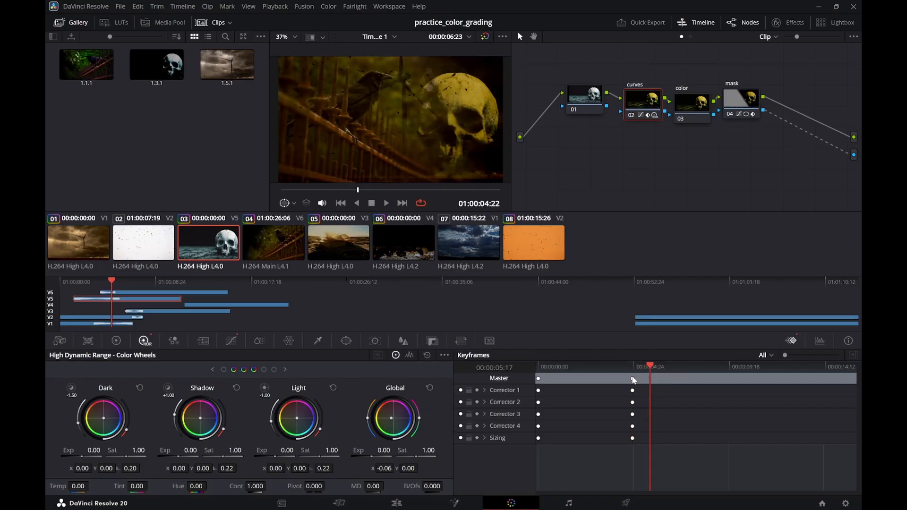
left_click_drag(632, 377, 632, 378)
left_click(629, 366)
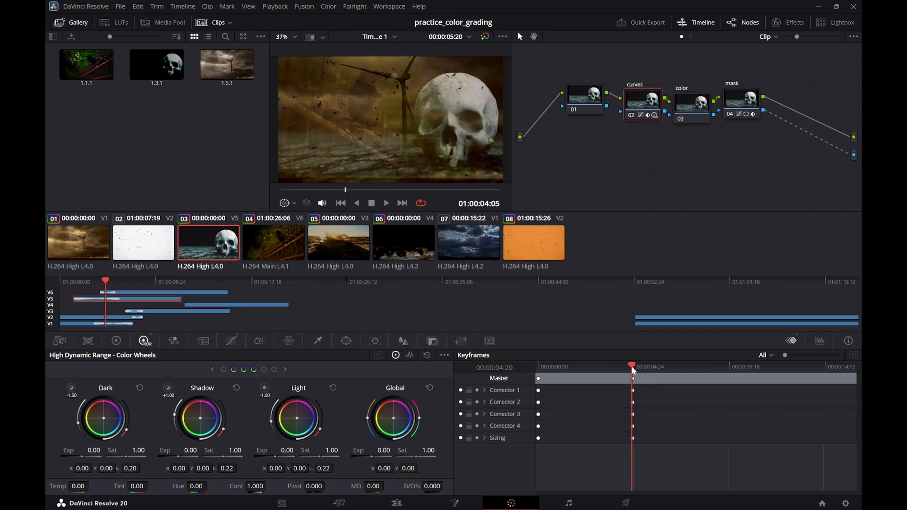
left_click(634, 366)
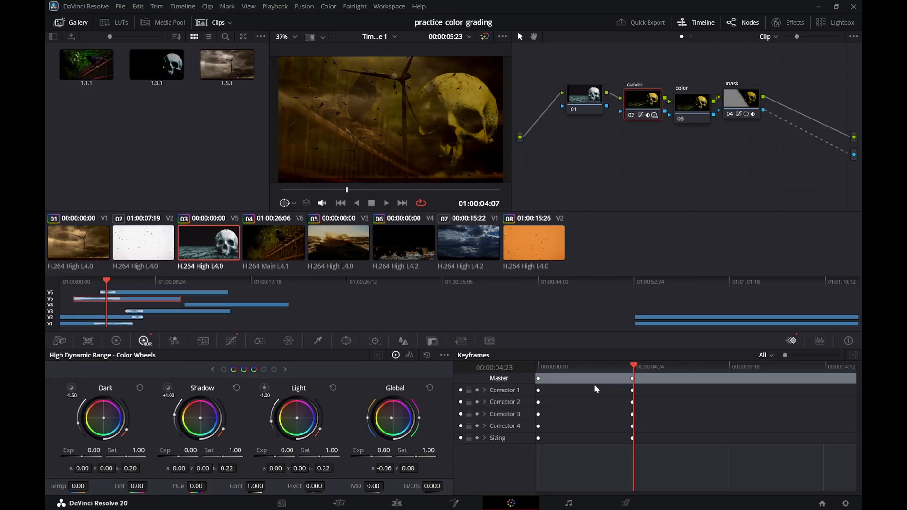
Delete the keyframes at 00:00:04:21 from the skull clip's Master, Corrector and Sizing tracks
left_click(484, 390)
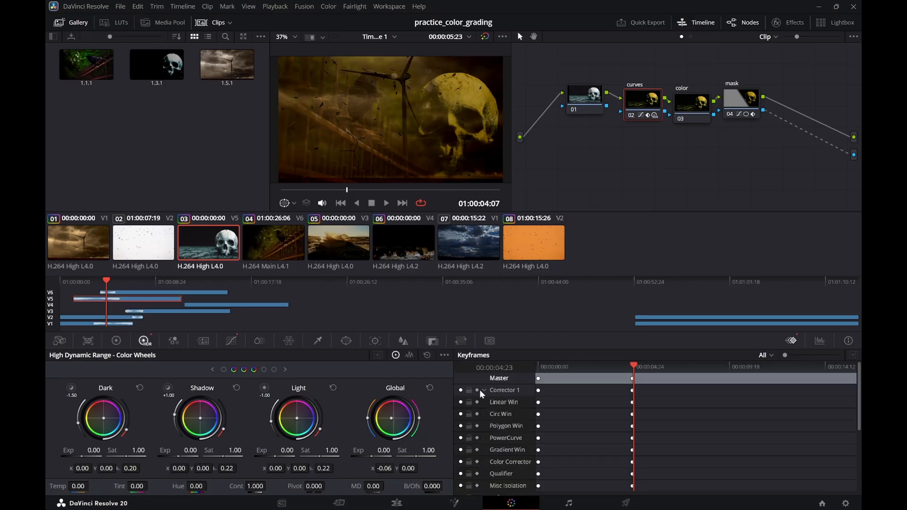
left_click(485, 390)
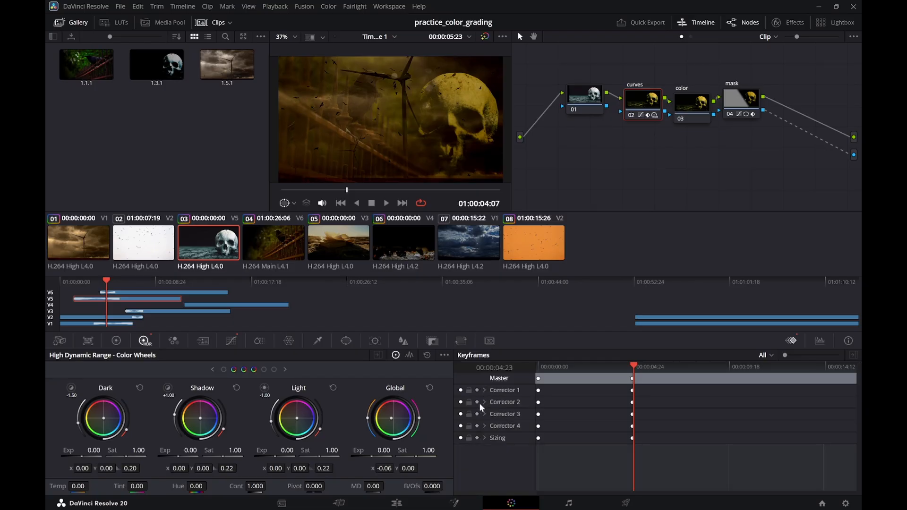
left_click(484, 402)
left_click(483, 402)
left_click_drag(644, 376, 625, 441)
key("Delete")
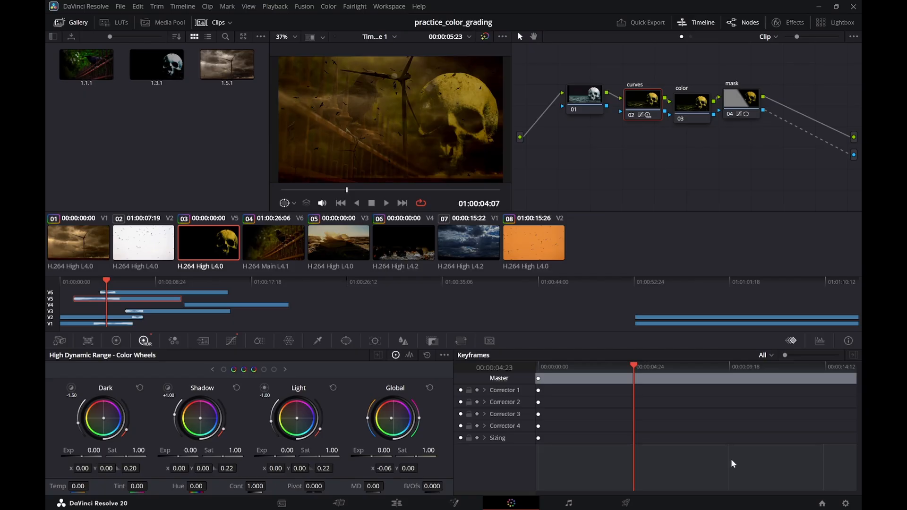
Add a static Master keyframe to the skull clip at 00:00:05:12 and reset the Global color wheel at the clip's start
left_click_drag(592, 365, 539, 364)
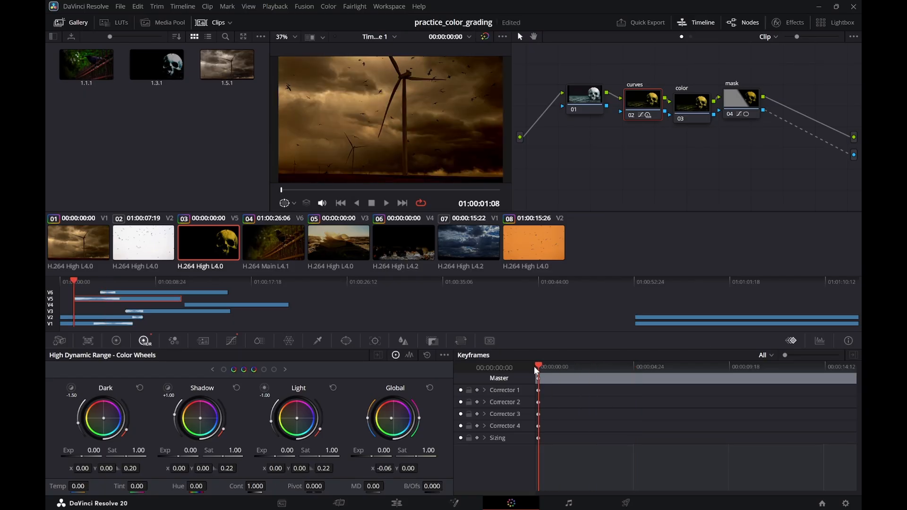
key("space")
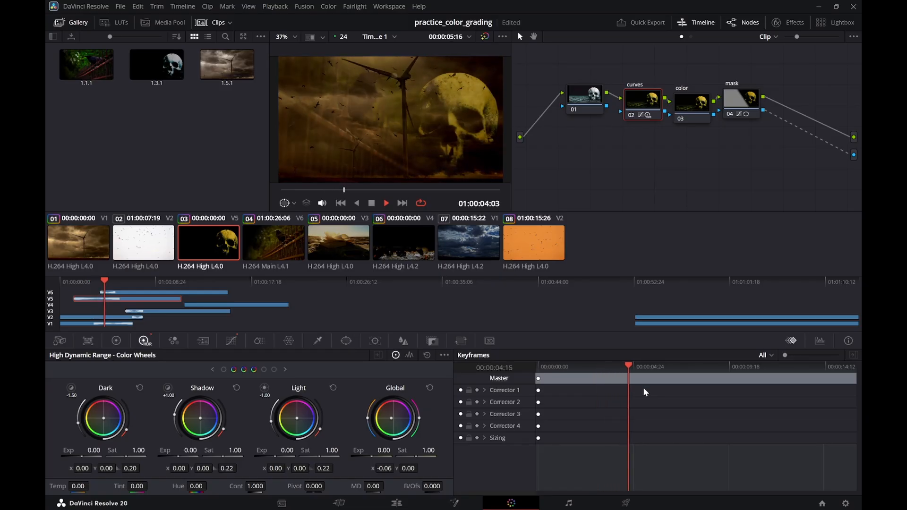
key("space")
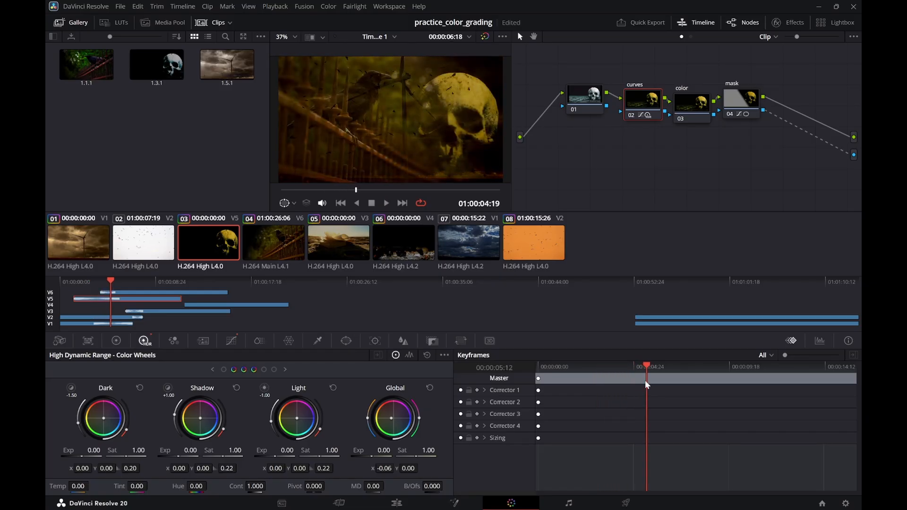
right_click(646, 379)
left_click(653, 385)
left_click_drag(645, 367, 533, 381)
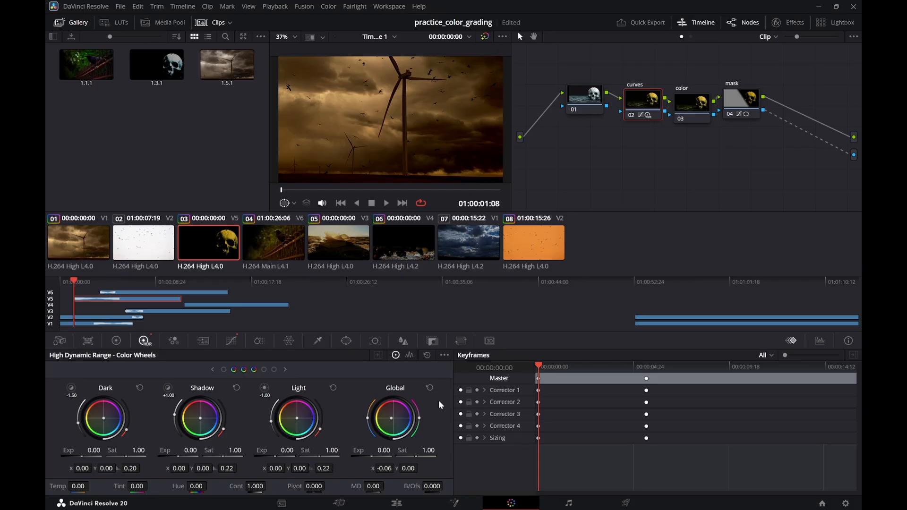
left_click(430, 389)
Play back the skull clip across its second keyframe to examine how the color changes, and check the keyframe options
key("space")
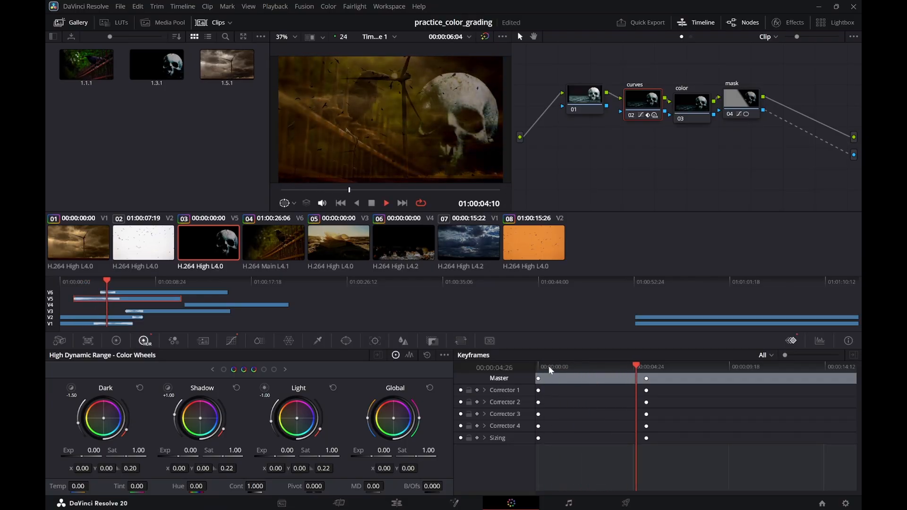
key("space")
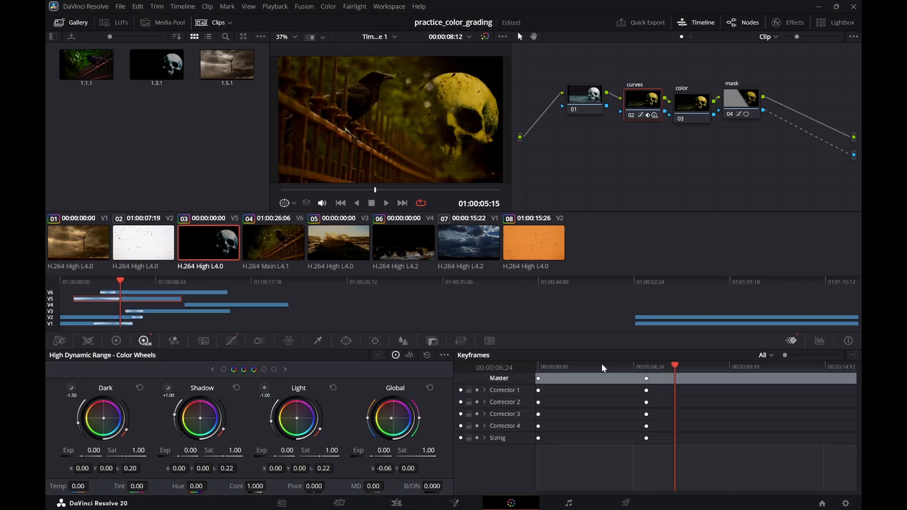
left_click(601, 362)
key("space")
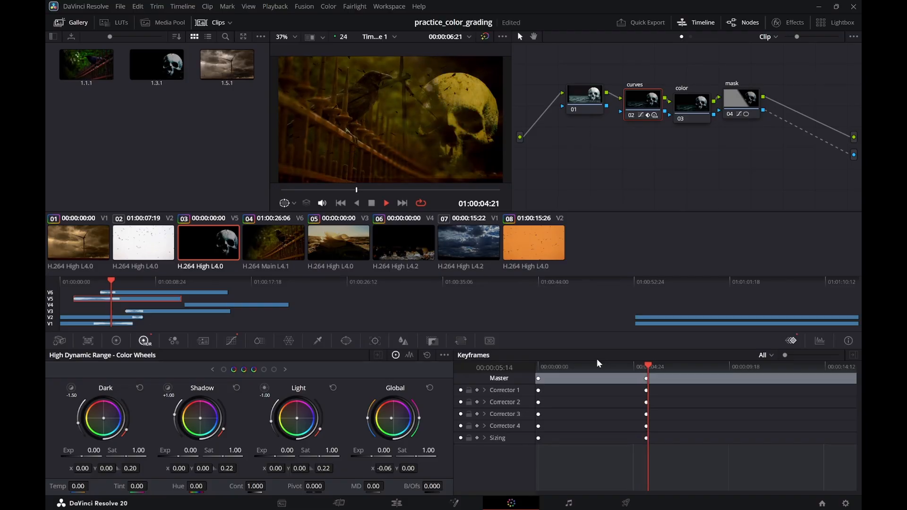
key("space")
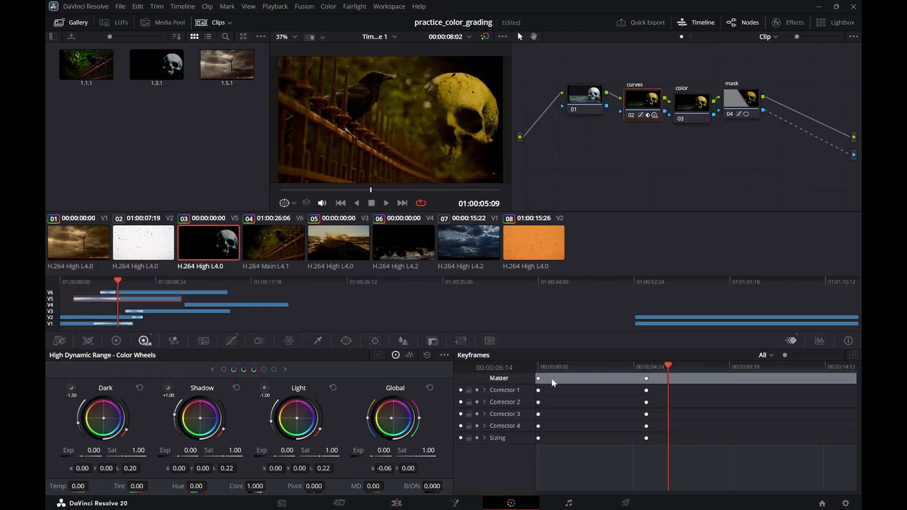
right_click(539, 381)
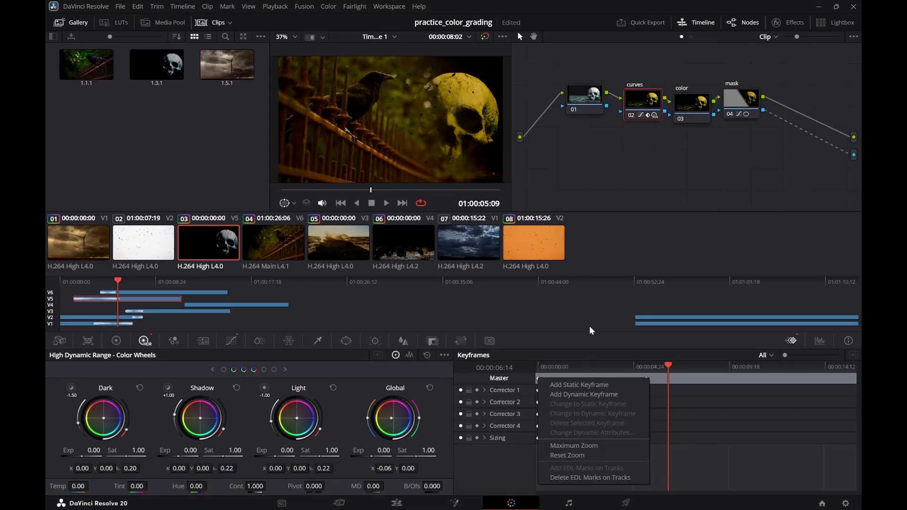
left_click(684, 365)
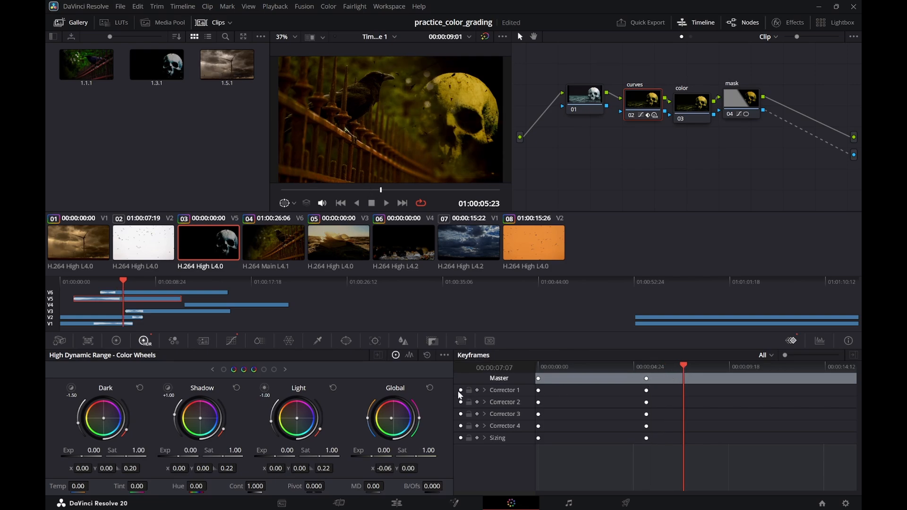
Undo the Global color wheel reset and the added static keyframe, and return the playhead to the skull clip's start
left_click(646, 367)
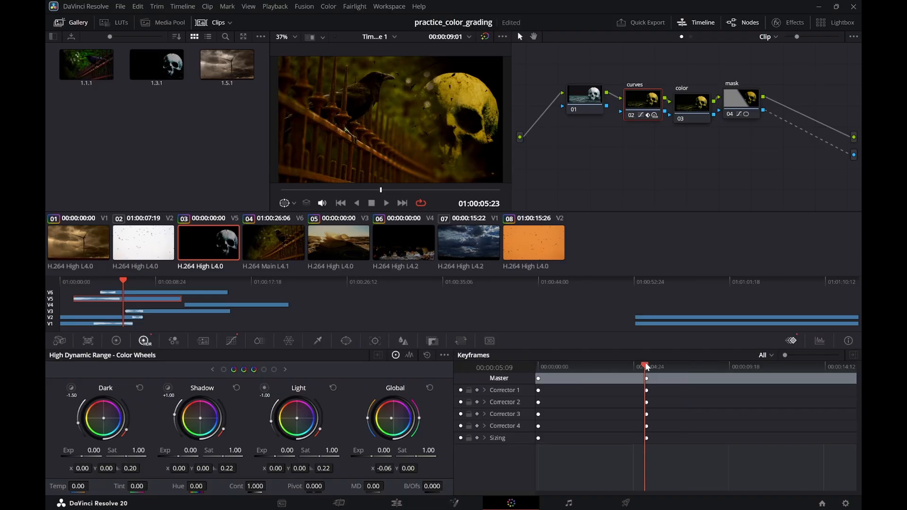
key("ctrl+z")
key("ctrl+z")
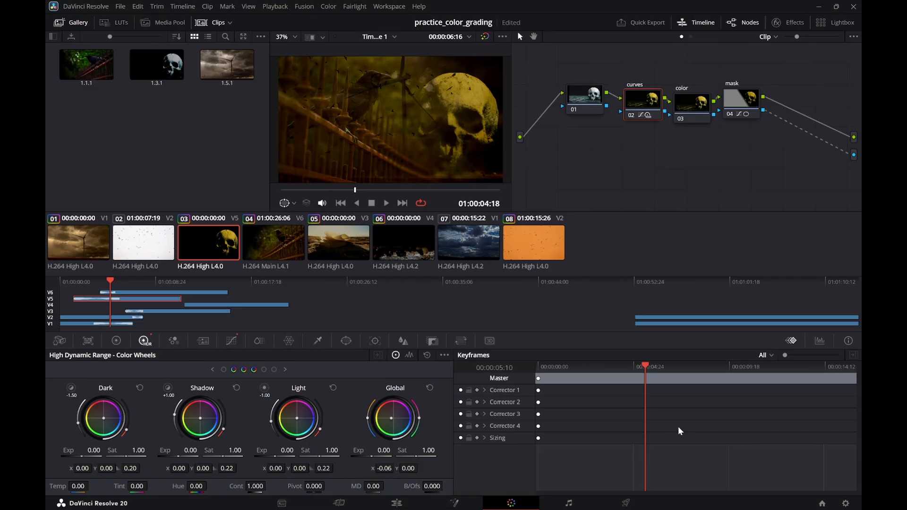
left_click_drag(648, 366, 506, 365)
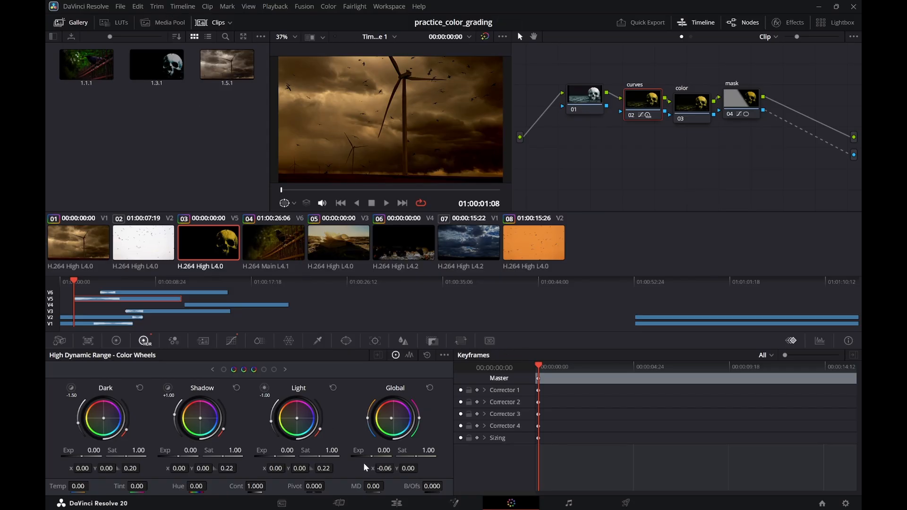
On the Edit page, move the playhead to 01:00:06:15 and show the Media Pool
left_click(397, 503)
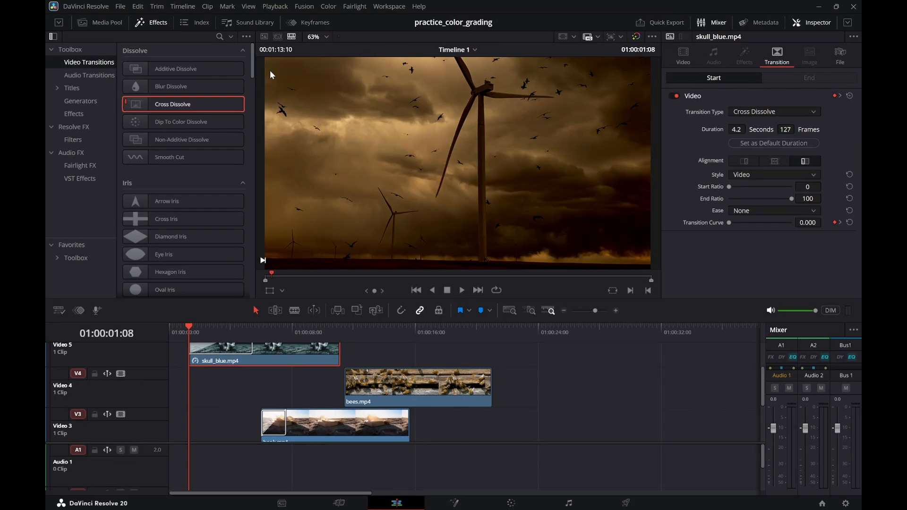
left_click(301, 24)
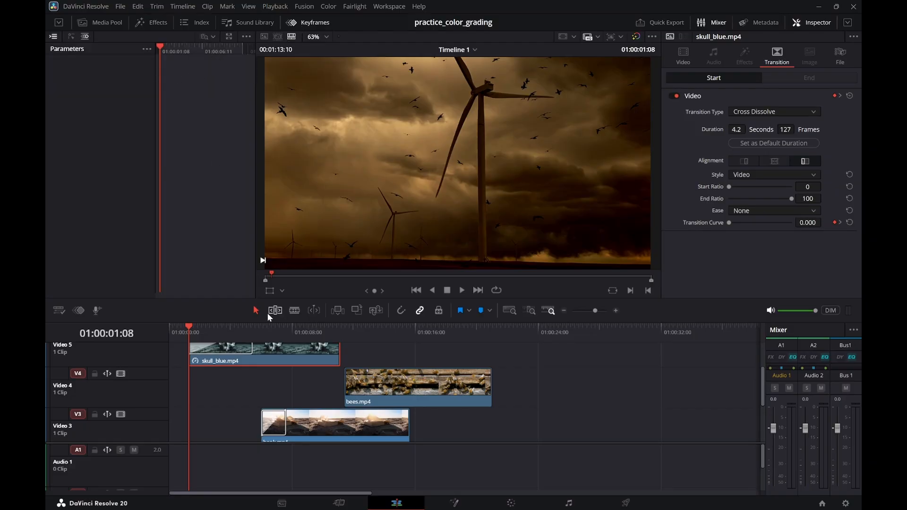
left_click_drag(268, 333, 269, 335)
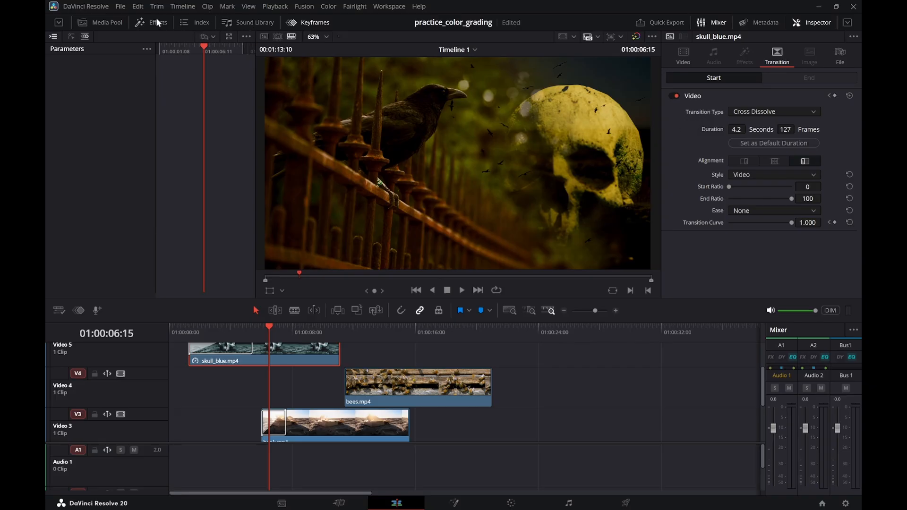
left_click(100, 23)
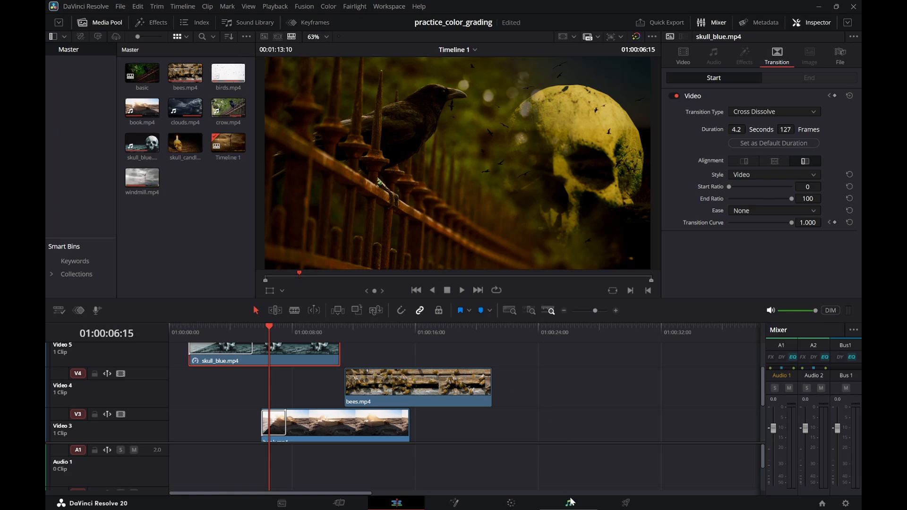
On the Color page, reset the crow clip's Global color wheel at the start of the clip
left_click(525, 508)
left_click_drag(605, 367, 528, 370)
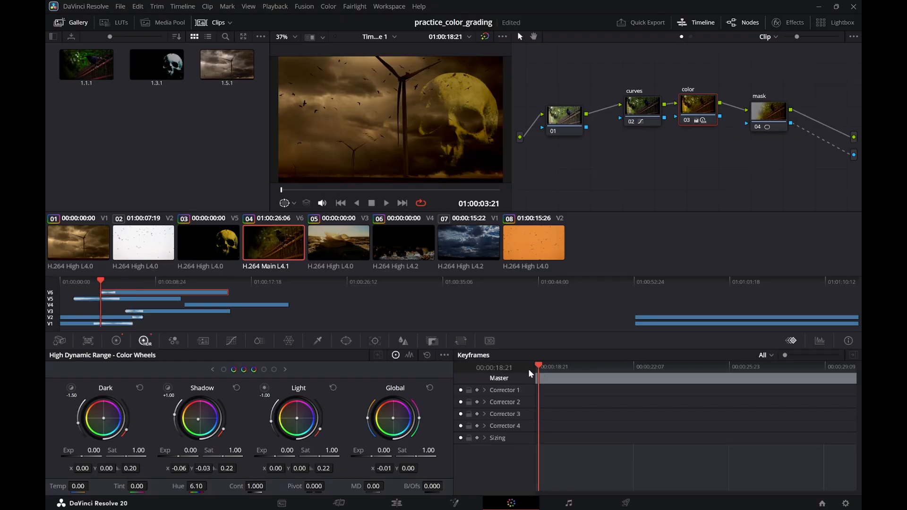
left_click(433, 389)
Reset the Global color wheel on the skull clip's curves node and return the playhead to 00:00:00:00
left_click(218, 241)
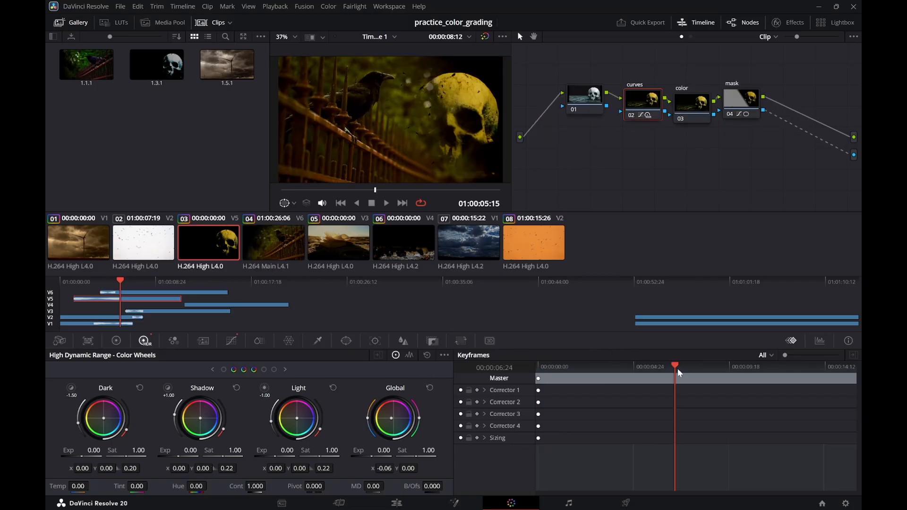
left_click_drag(674, 371, 584, 374)
left_click(429, 388)
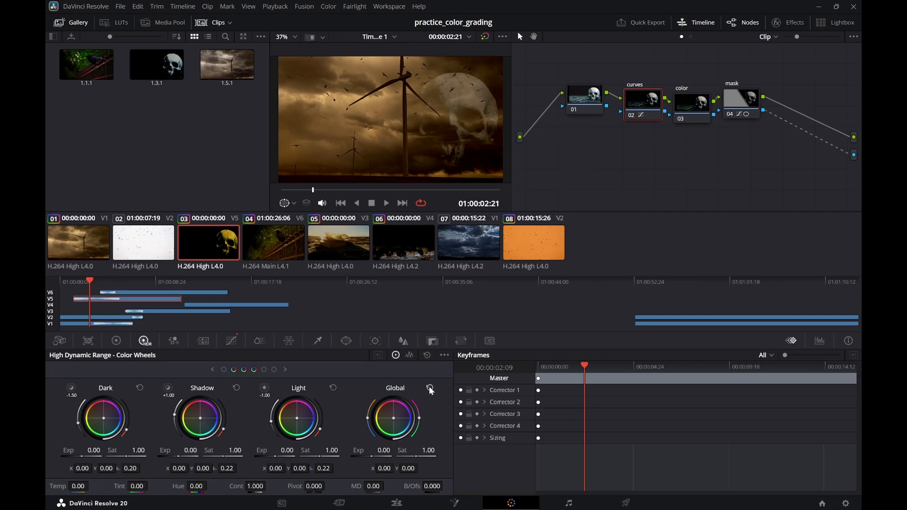
left_click_drag(585, 366, 528, 375)
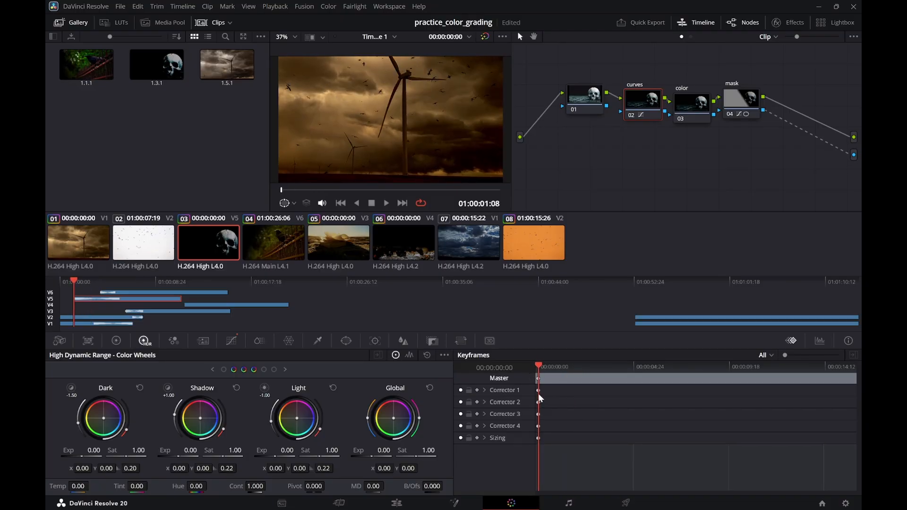
Add a static Master keyframe to the skull clip at 00:00:03:08
left_click_drag(539, 366, 603, 370)
right_click(610, 384)
left_click(626, 390)
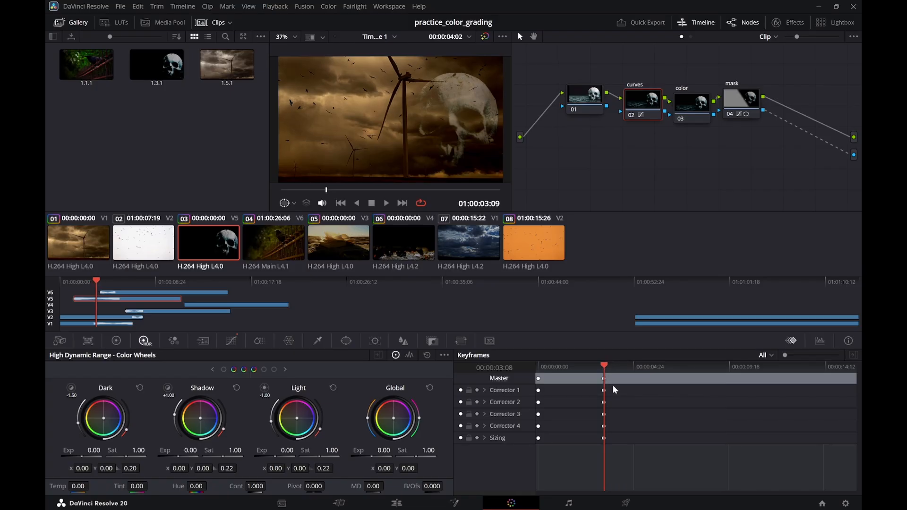
Add a static Master keyframe at 00:00:05:02 on the skull clip and shift its Global wheel to X -0.04, Y 0.01
left_click_drag(607, 369, 626, 361)
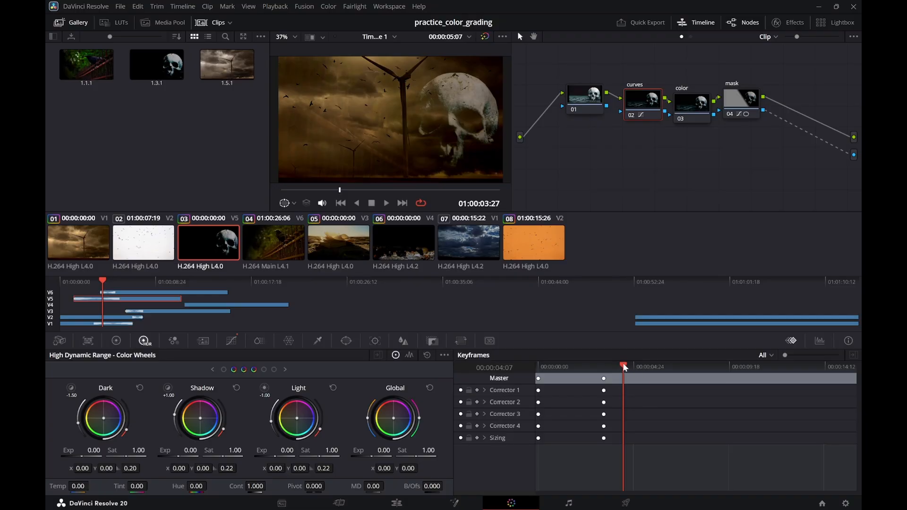
left_click_drag(618, 368, 641, 368)
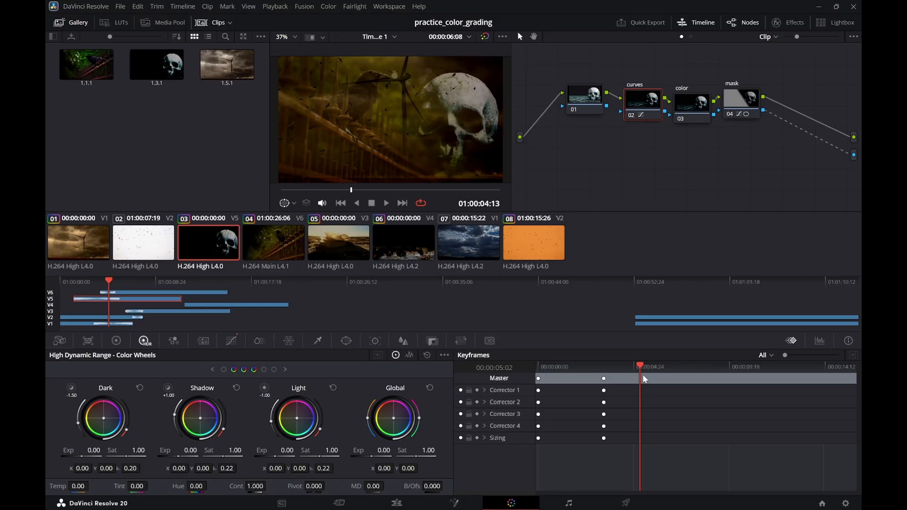
right_click(646, 376)
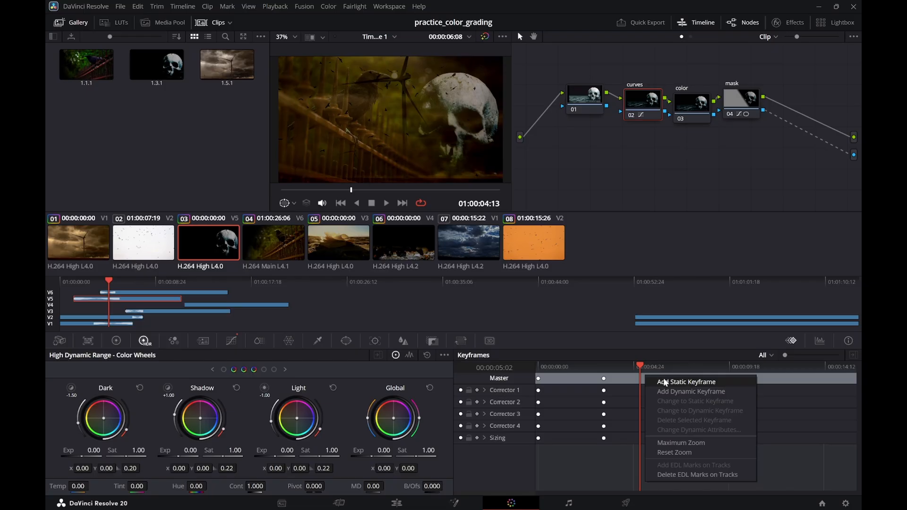
left_click(665, 383)
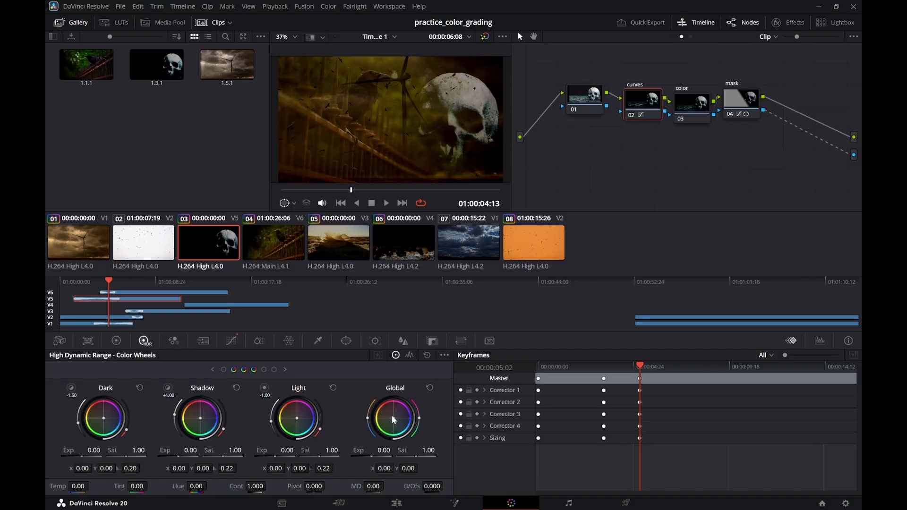
left_click_drag(394, 419, 393, 419)
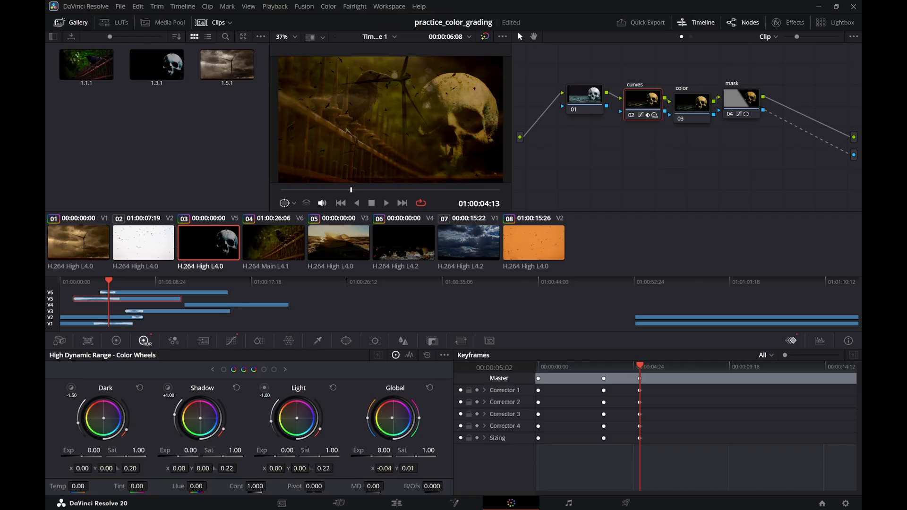
Play back the skull clip across the last static keyframe to examine how abruptly the color changes
left_click_drag(616, 368, 581, 377)
key("space")
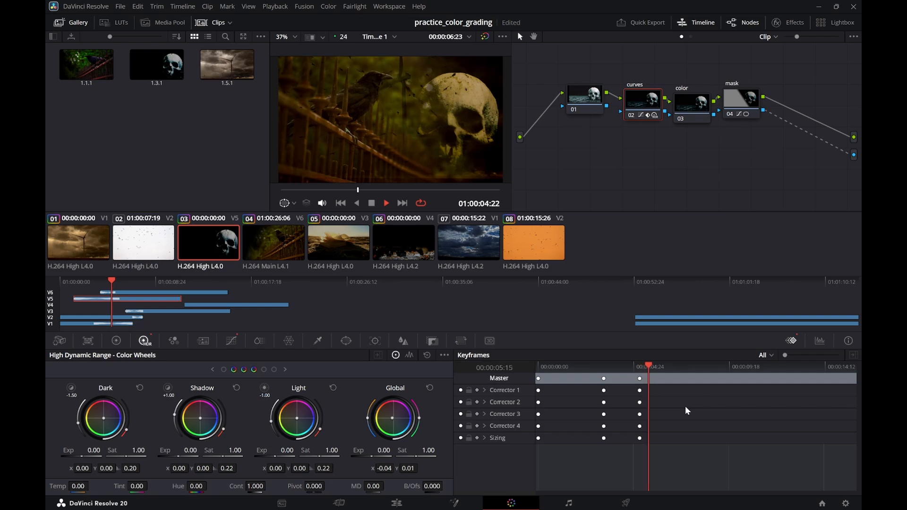
key("space")
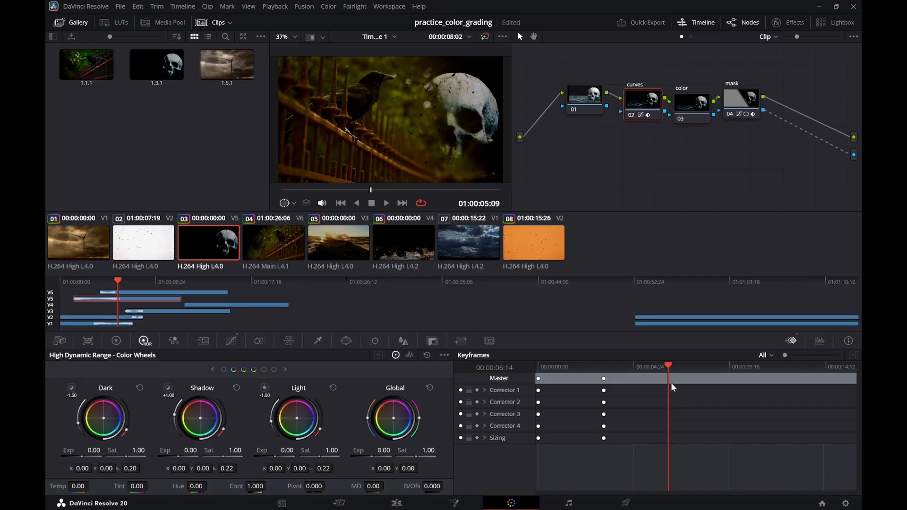
Add a dynamic Master keyframe at 00:00:04:28 on the skull clip and shift its Global wheel to X -0.05, Y -0.01
left_click(625, 363)
left_click_drag(638, 369, 641, 381)
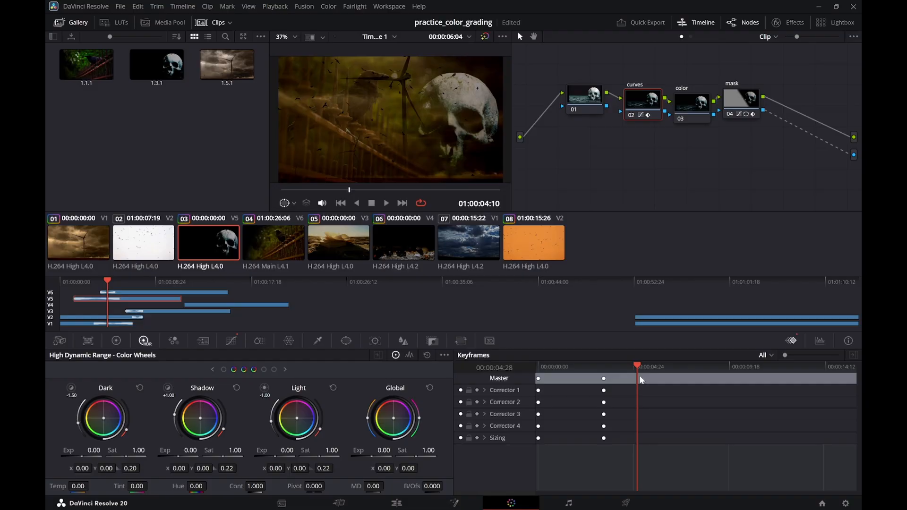
right_click(642, 380)
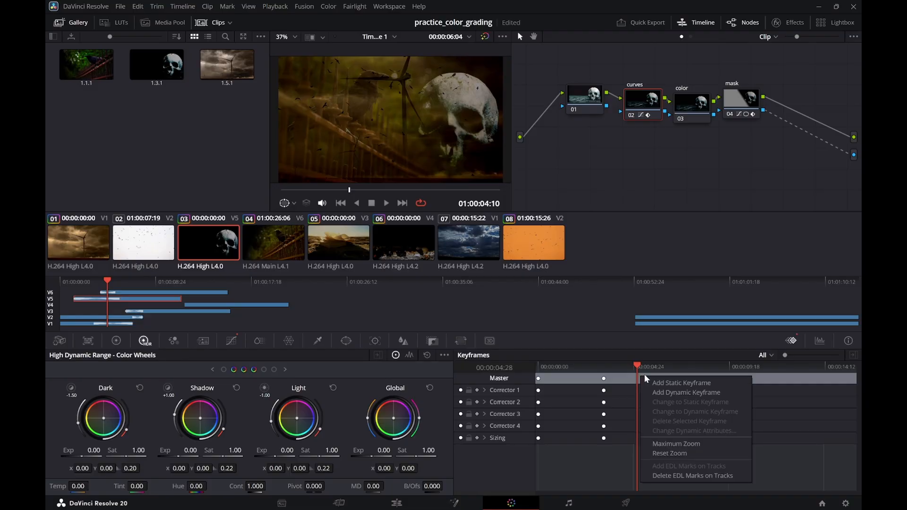
left_click(661, 394)
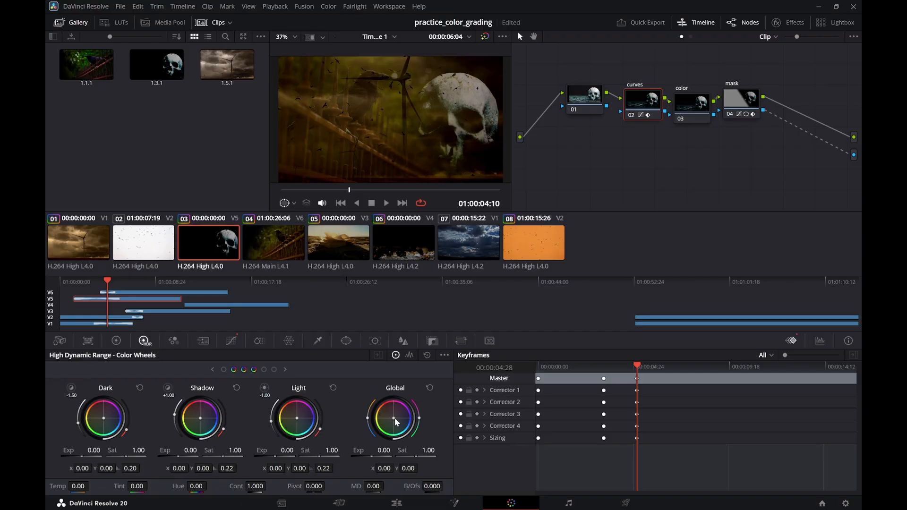
left_click_drag(393, 419, 393, 418)
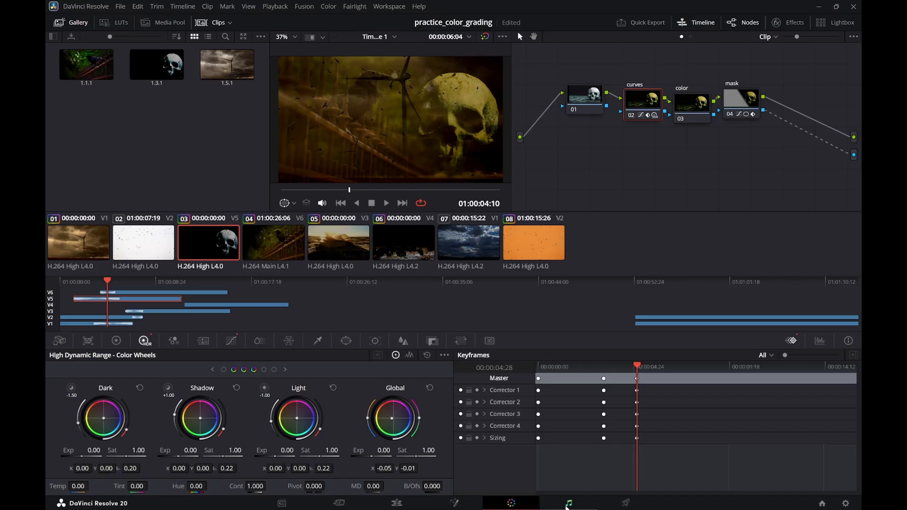
left_click(568, 503)
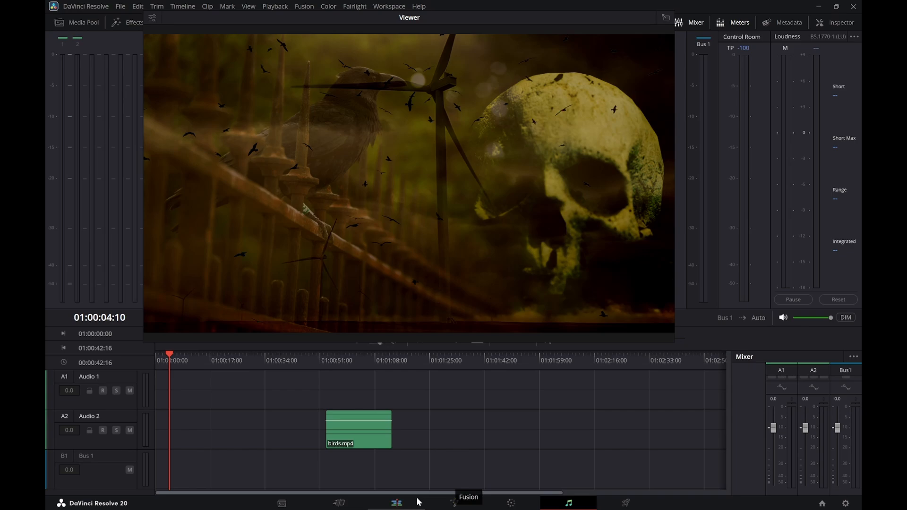
left_click(398, 503)
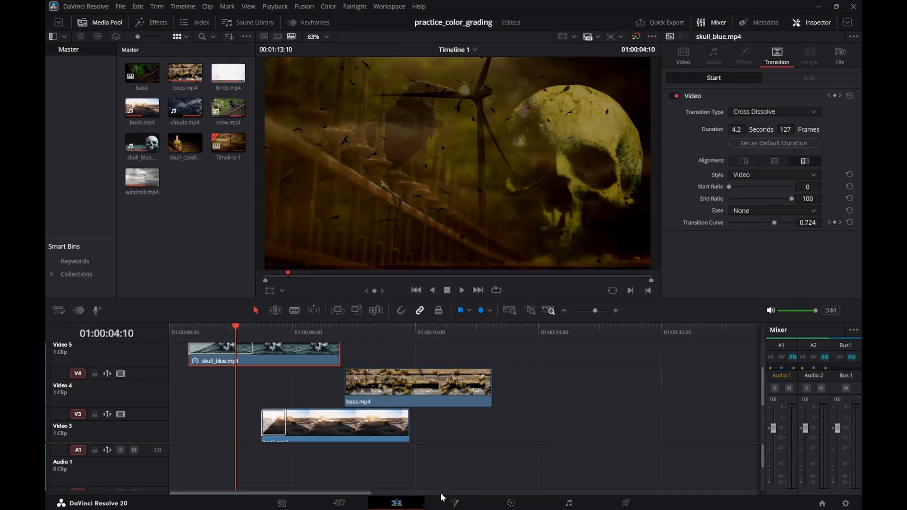
left_click(513, 502)
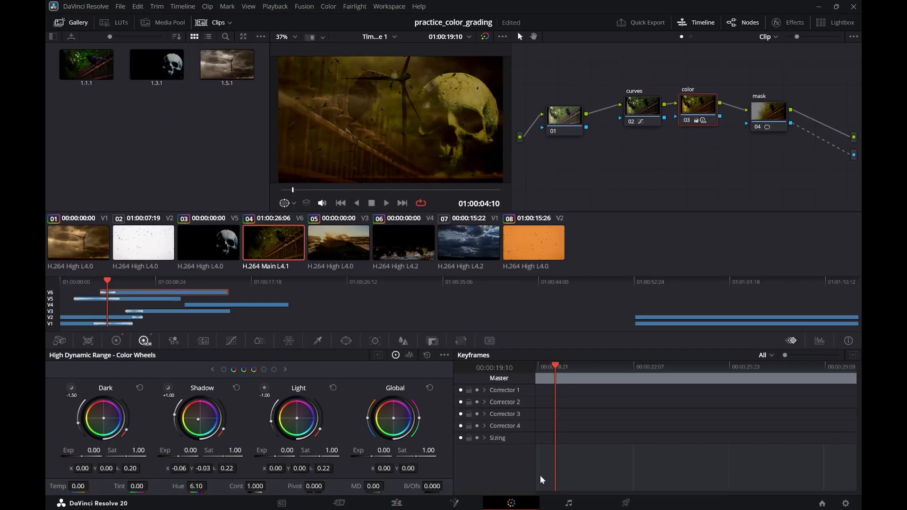
left_click(226, 251)
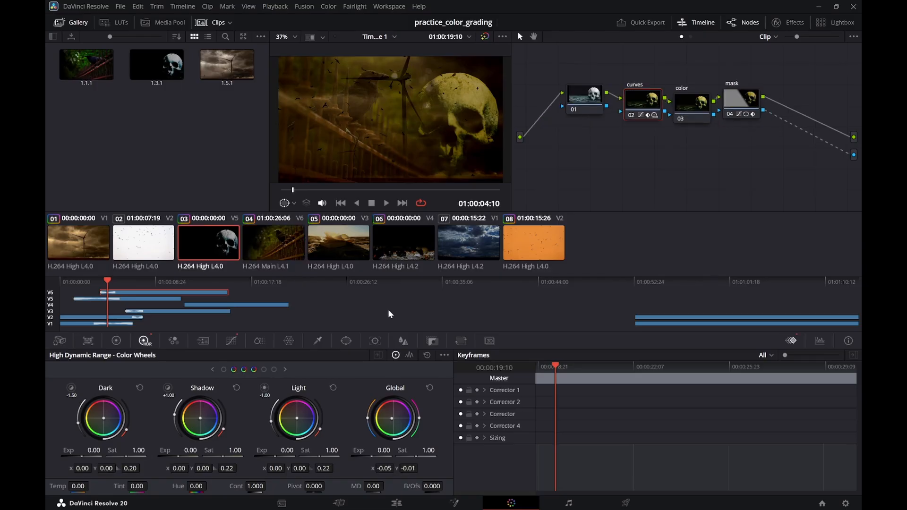
Play back the skull clip between the static and dynamic keyframes to examine the color transition
left_click(605, 372)
key("space")
left_click(588, 367)
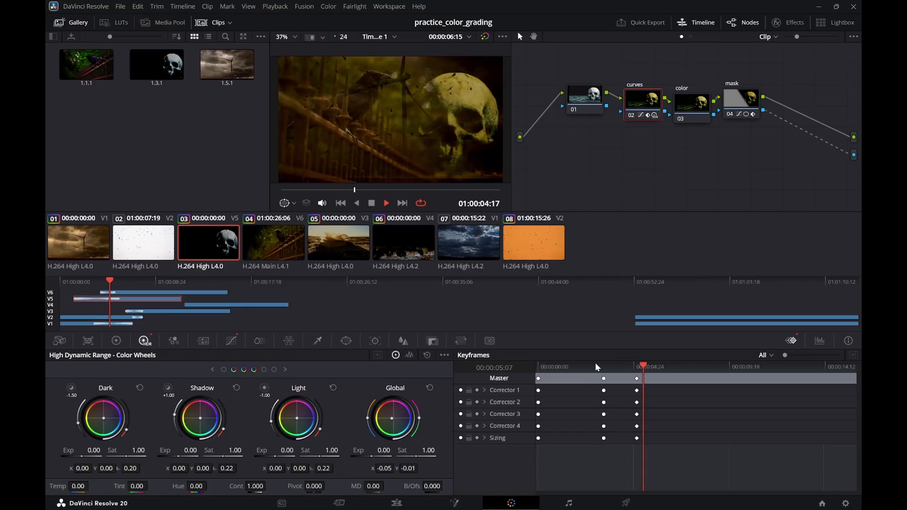
key("space")
Move the skull clip's dynamic keyframe on all tracks further along the clip, widening its gap from the static keyframe
left_click(602, 367)
left_click_drag(602, 368, 654, 442)
left_click(626, 389)
Replay the skull clip from just before the second keyframe to examine where the color change starts
left_click(596, 368)
key("space")
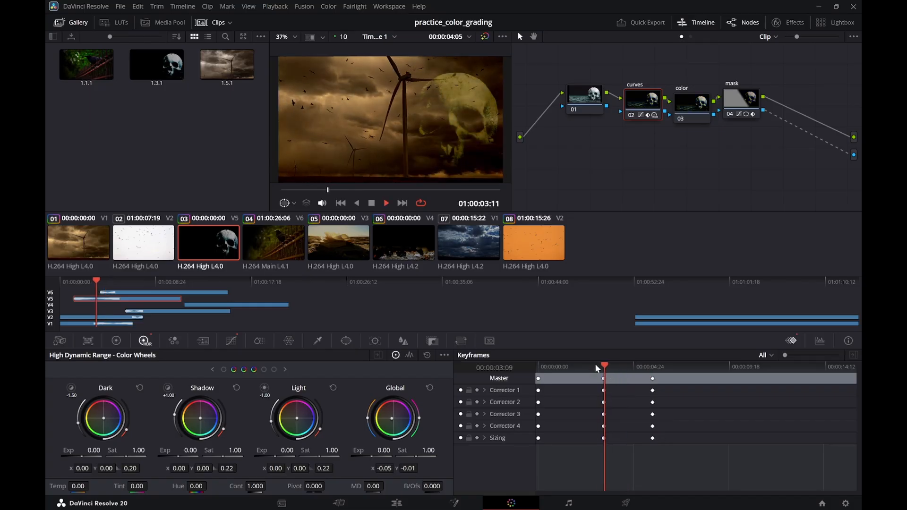
left_click(591, 368)
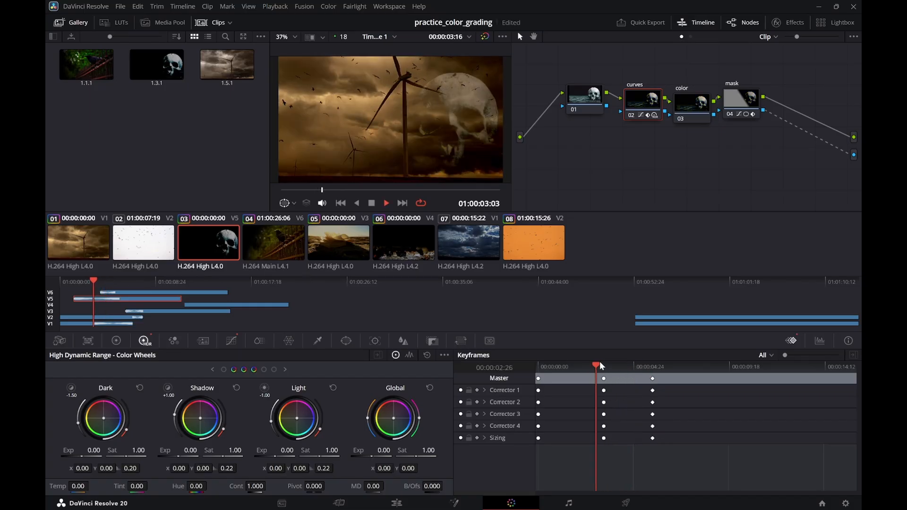
key("space")
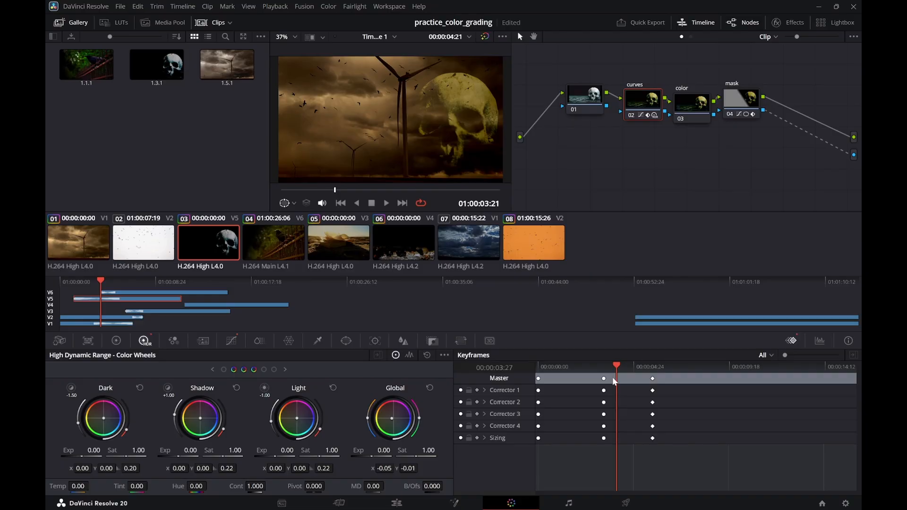
Add a dynamic Master keyframe at 00:00:02:20 and delete the skull clip's static keyframes between the two dynamic ones
left_click(604, 368)
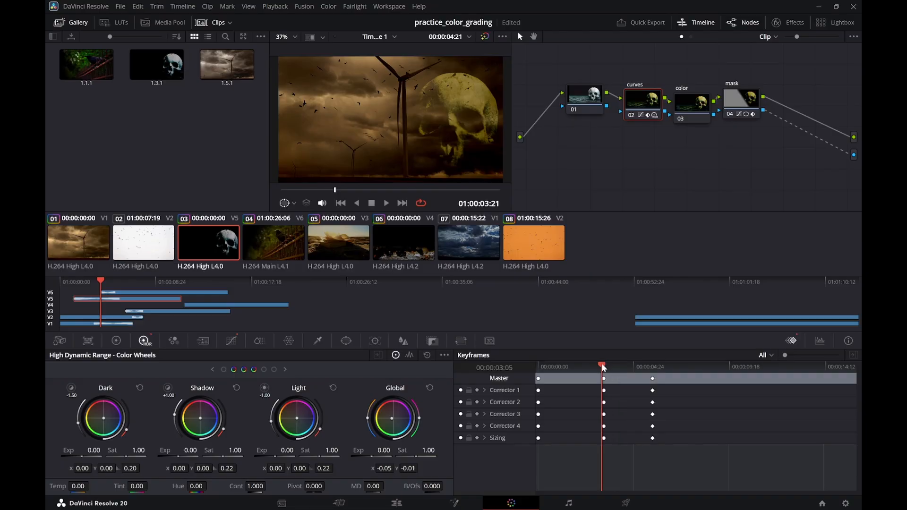
left_click_drag(603, 368, 592, 376)
right_click(594, 378)
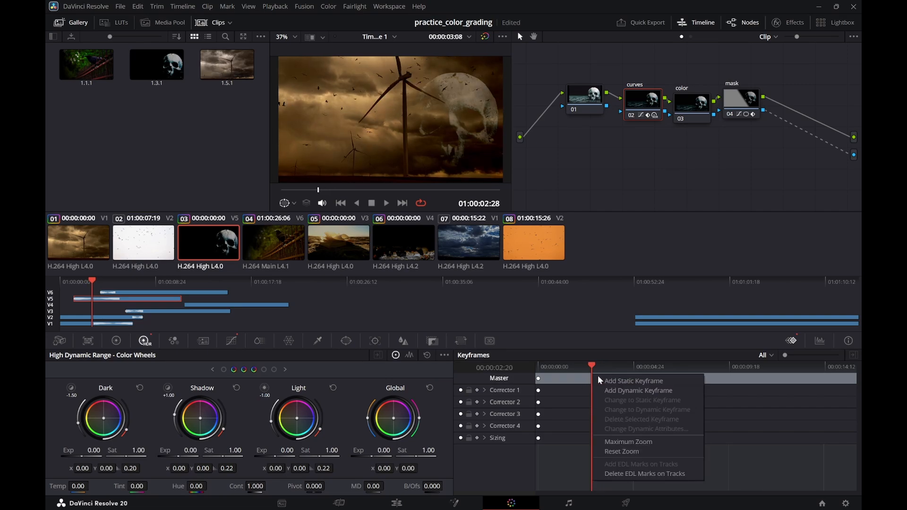
left_click(608, 391)
left_click_drag(620, 381, 613, 449)
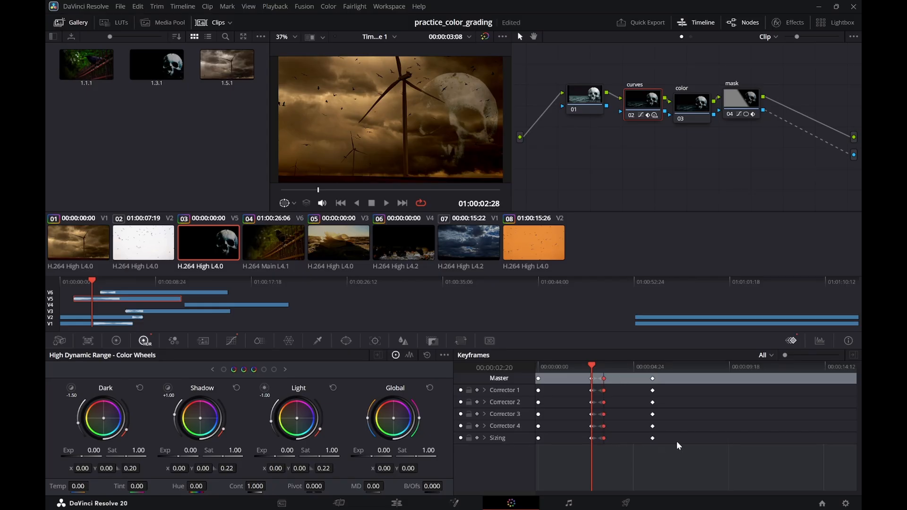
key("Delete")
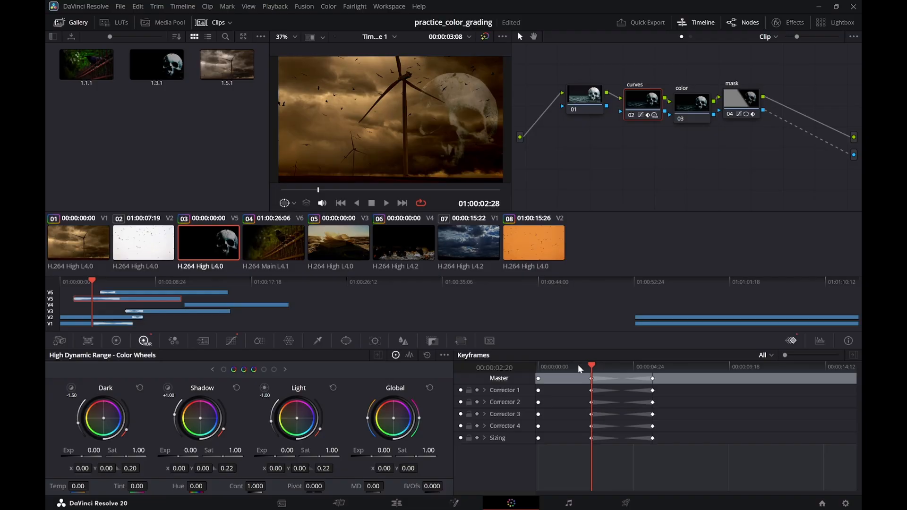
Play back the skull clip from its start to check the gradual color transition, and save the project
left_click_drag(591, 366, 540, 377)
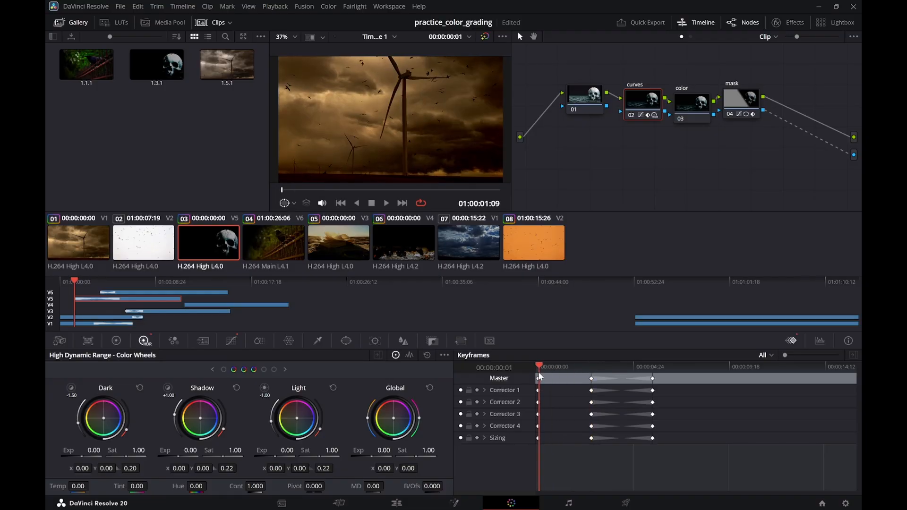
key("space")
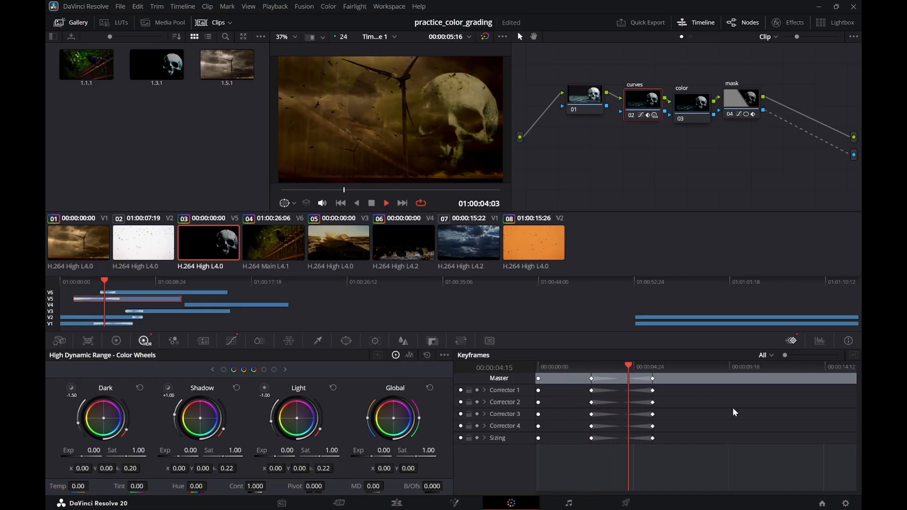
key("space")
key("ctrl+s")
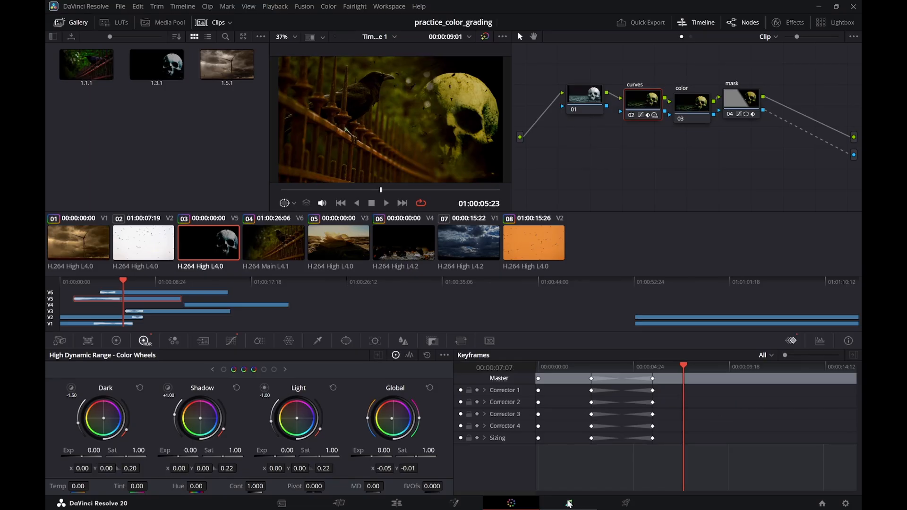
On the Fairlight page, move the playhead to 01:00:00:00 and dock the floating viewer
left_click(568, 502)
left_click_drag(221, 359, 141, 349)
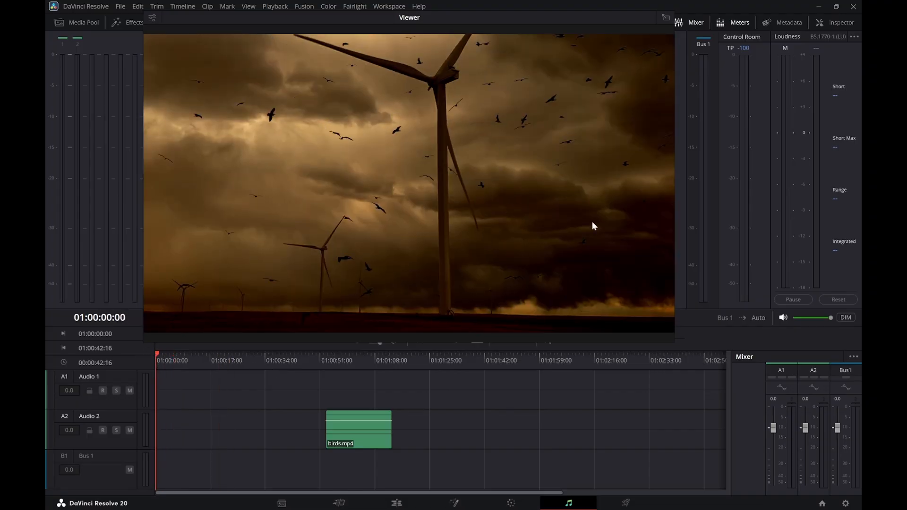
left_click(665, 20)
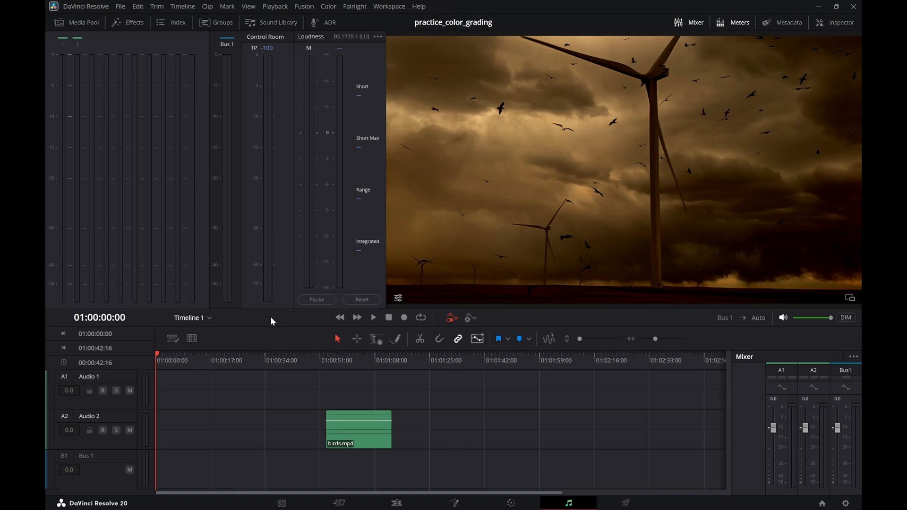
Play the timeline from 01:00:00:00 to review the graded composite, and return the playhead to the start
left_click_drag(278, 250, 271, 463)
left_click_drag(277, 327, 310, 447)
left_click_drag(231, 362, 150, 358)
key("space")
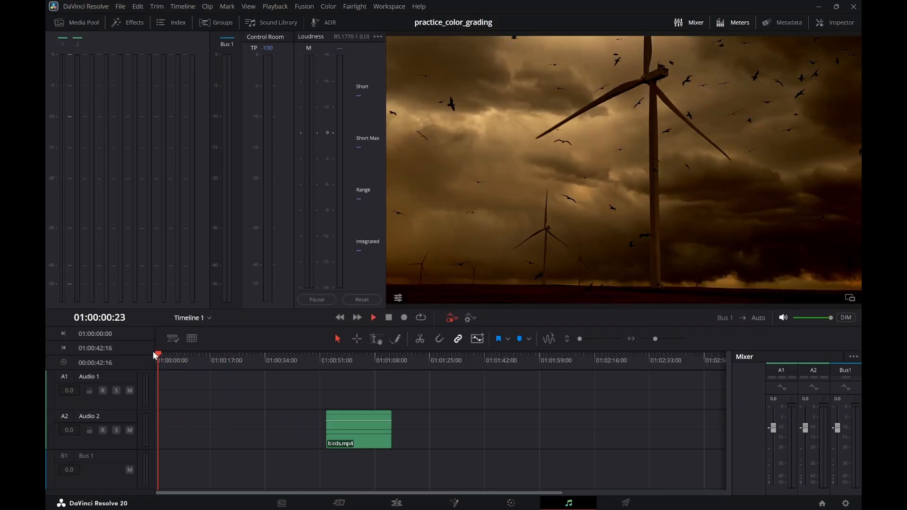
left_click_drag(185, 366, 148, 361)
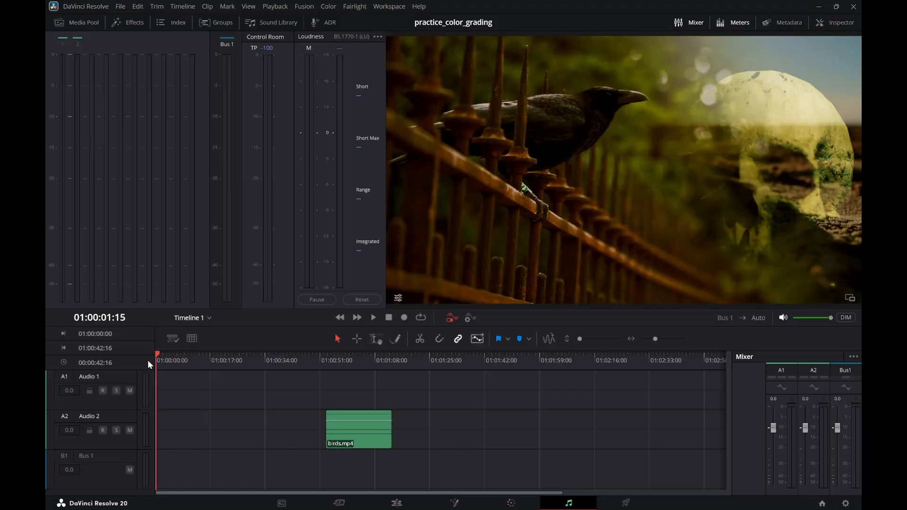
Replay the opening seconds of the timeline to examine how the windmill shot leads into the crow and skull composite
key("space")
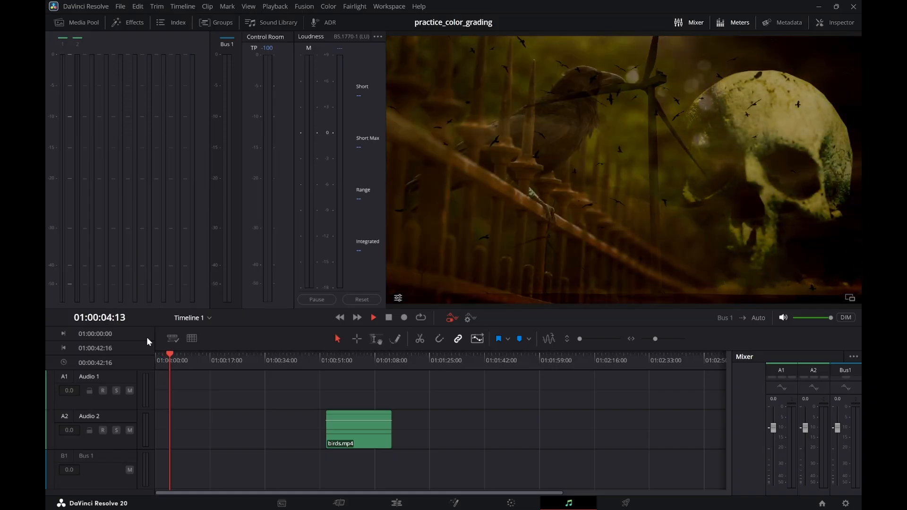
key("space")
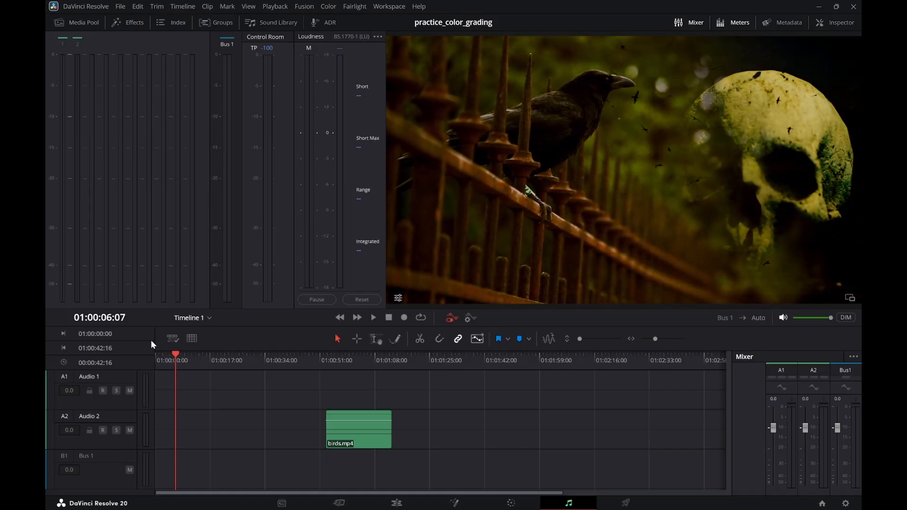
left_click_drag(176, 359, 148, 361)
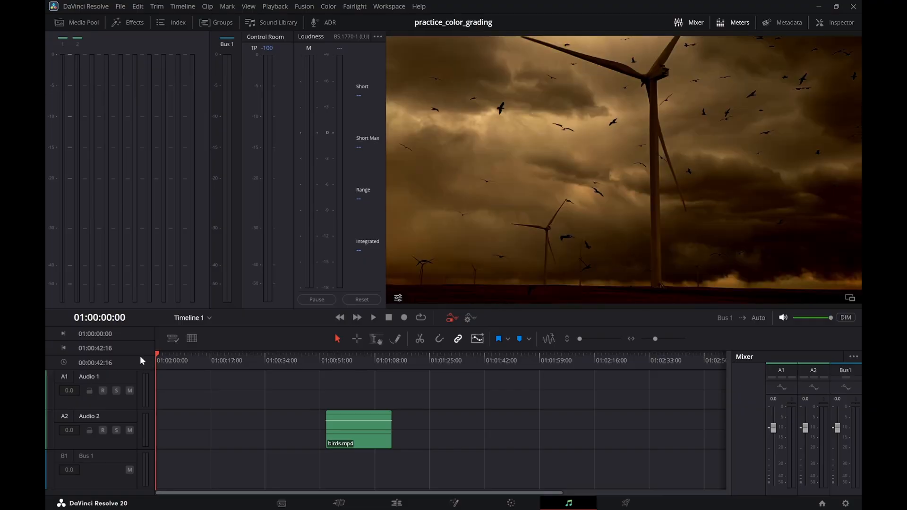
key("space")
key("space")
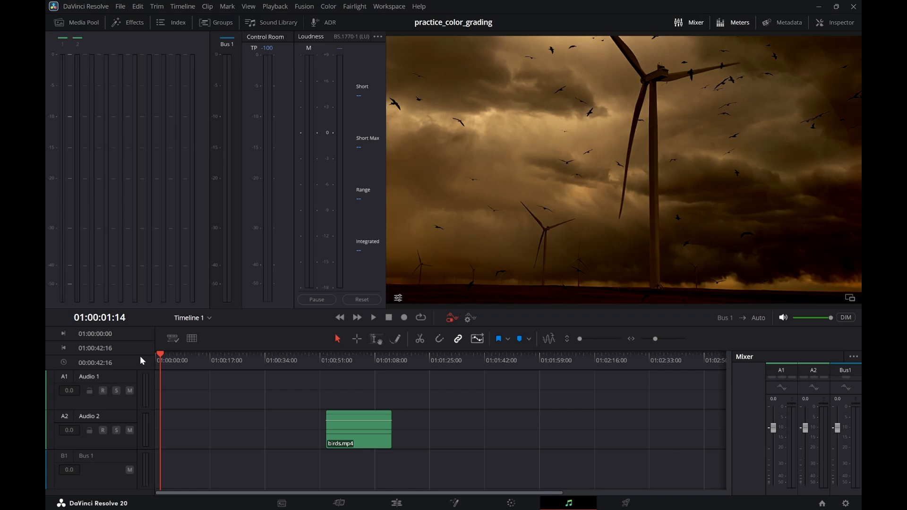
left_click_drag(172, 354, 125, 348)
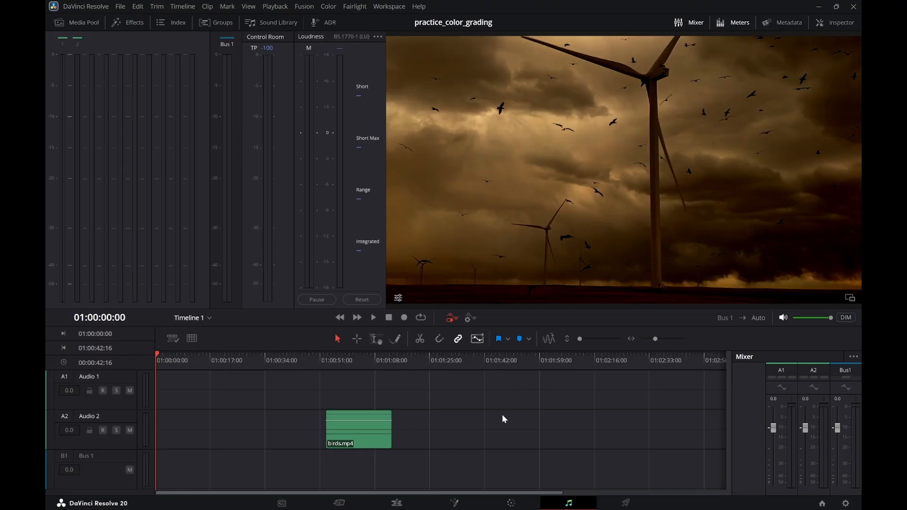
key("space")
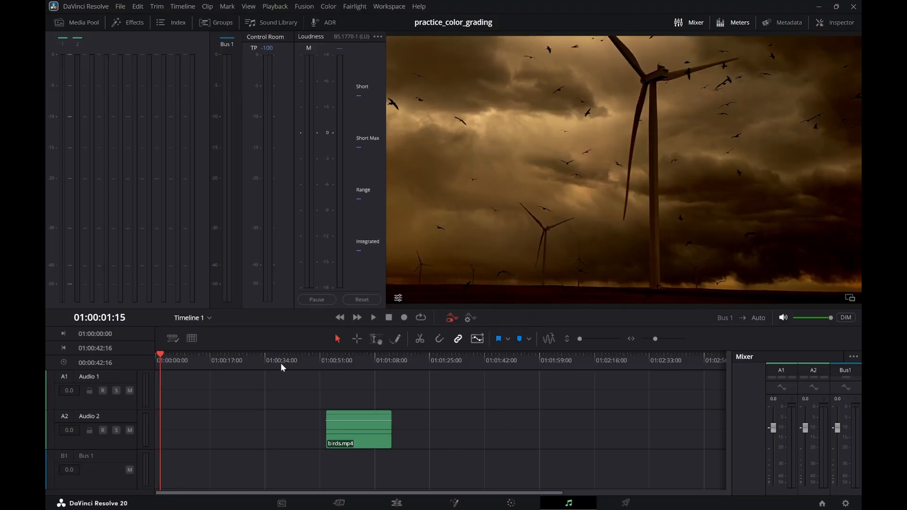
left_click_drag(203, 358, 123, 356)
Play the composite through to about 01:00:10:00, replay the opening, and examine the windmill blades overlapping the crow at 01:00:04:08
key("space")
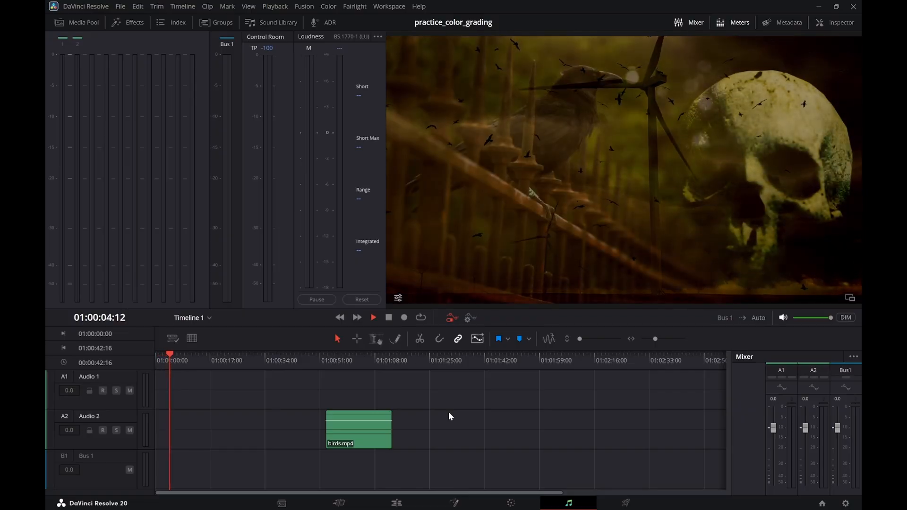
key("space")
key("space")
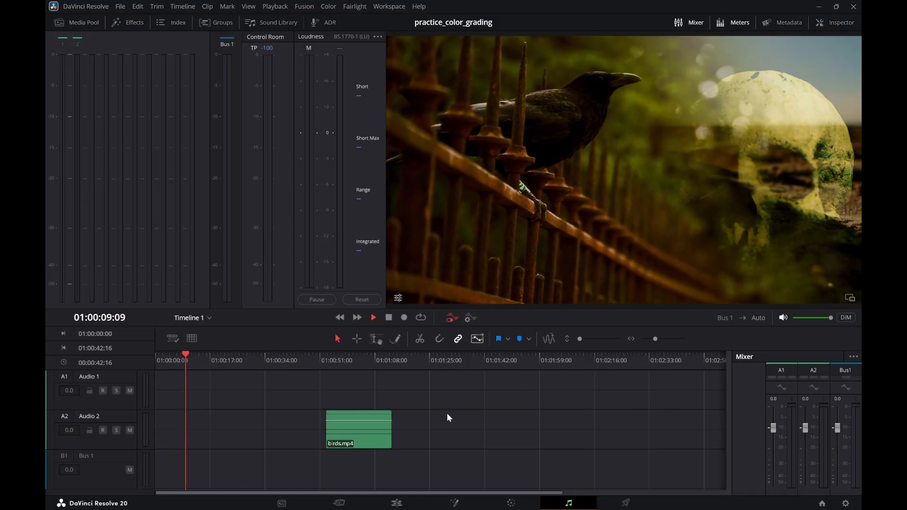
key("space")
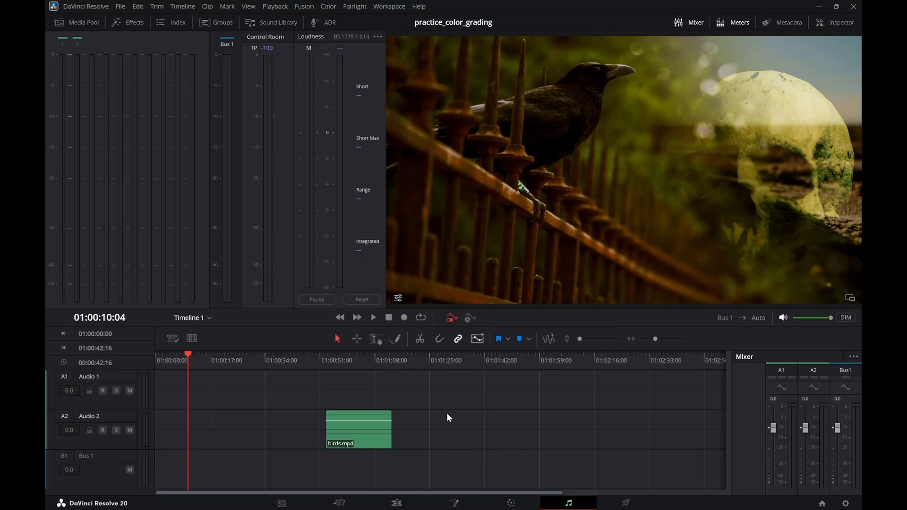
left_click_drag(195, 362, 139, 365)
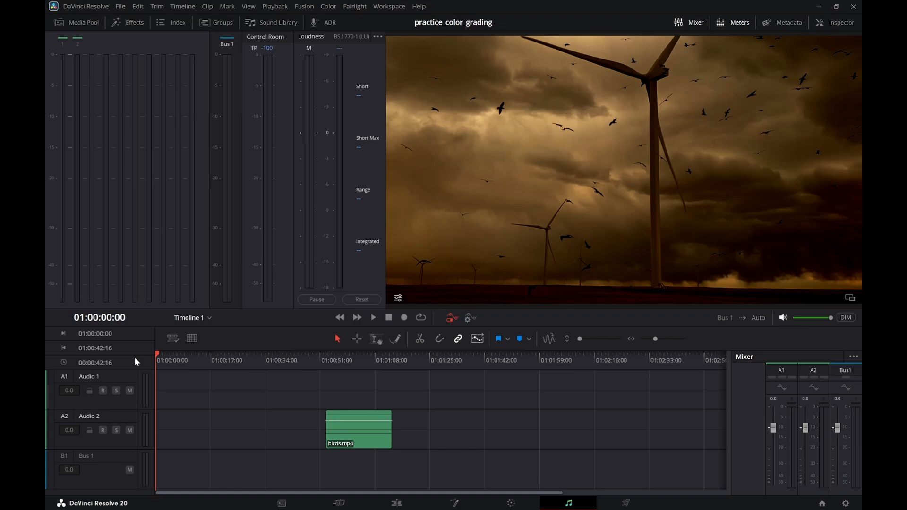
key("space")
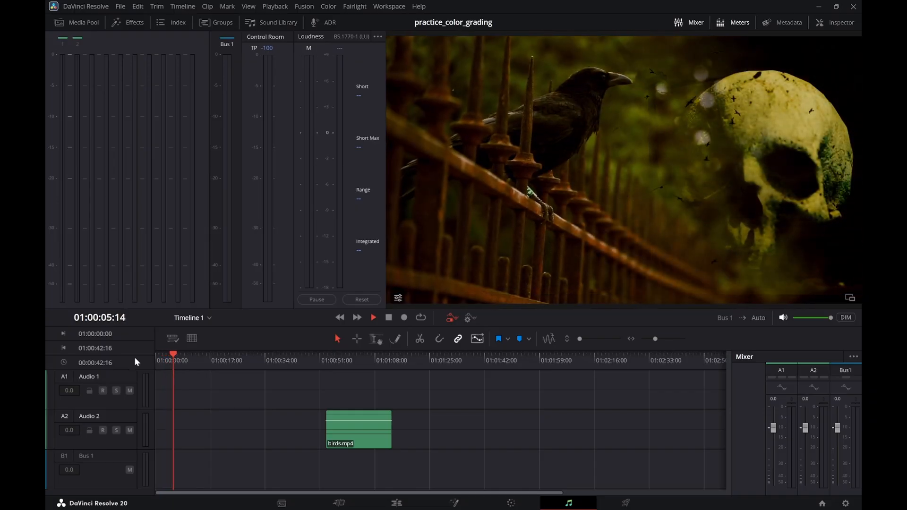
key("space")
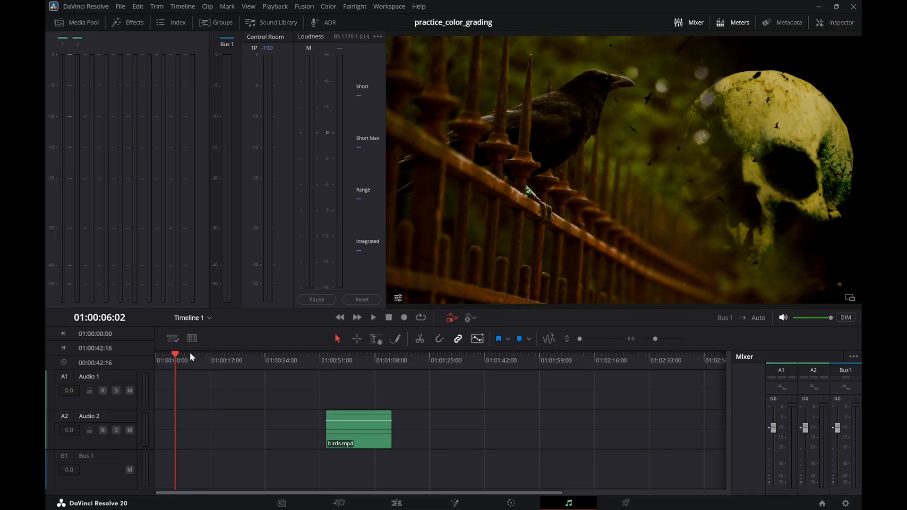
mouse_move(177, 353)
left_mouse_down()
mouse_move(163, 355)
mouse_move(170, 357)
left_mouse_up()
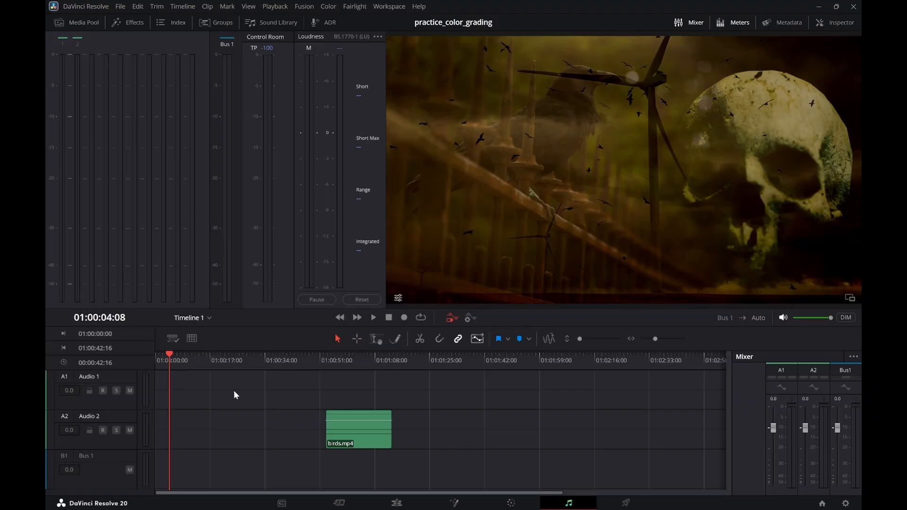
Switch to the Edit page and select the windmill.mp4 clip on Video 1
left_click(397, 504)
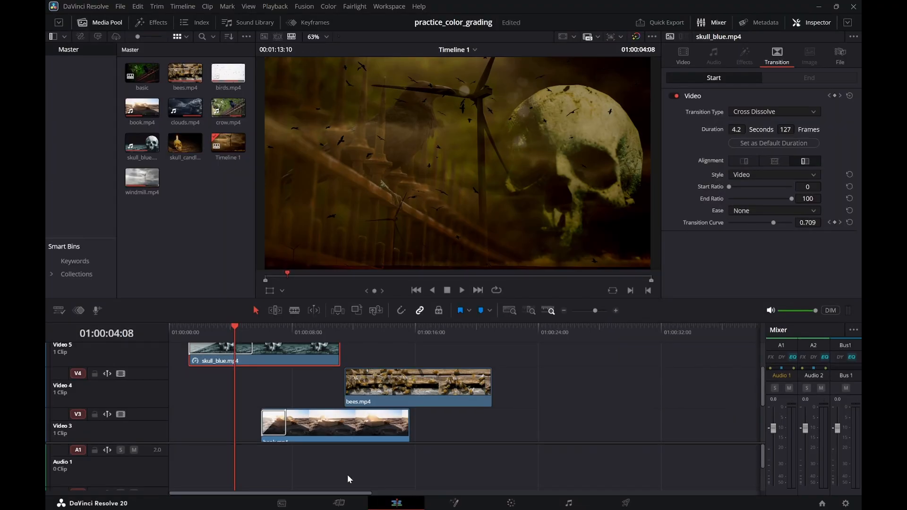
scroll(243, 391, "down", 3)
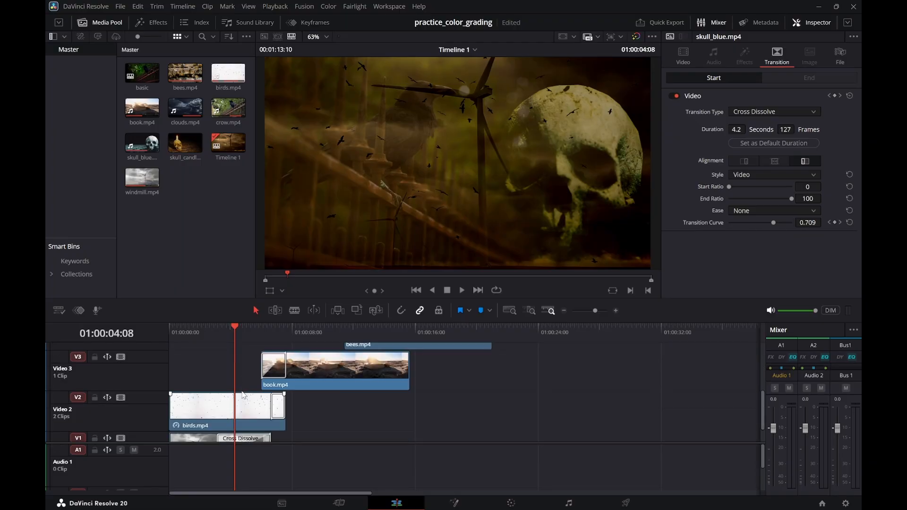
scroll(244, 395, "down", 2)
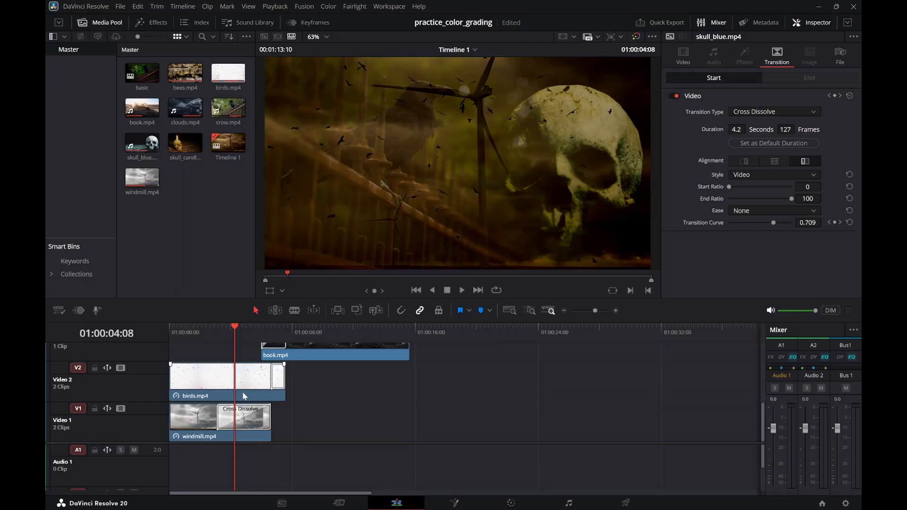
left_click(264, 438)
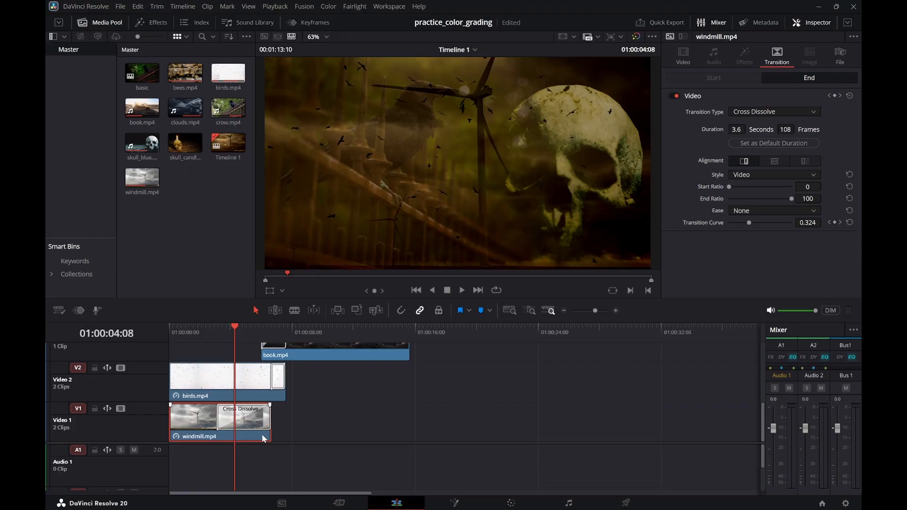
left_click_drag(266, 439, 263, 437)
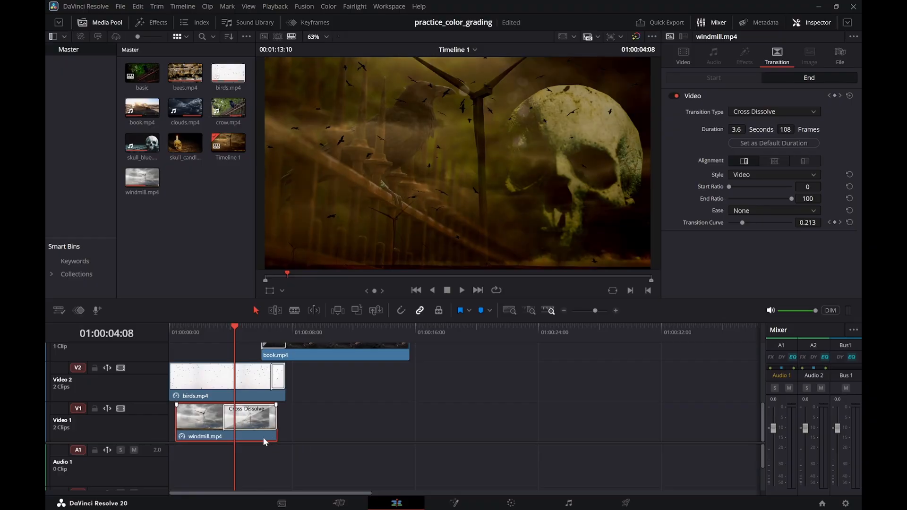
left_click(175, 428)
left_click_drag(188, 428, 178, 427)
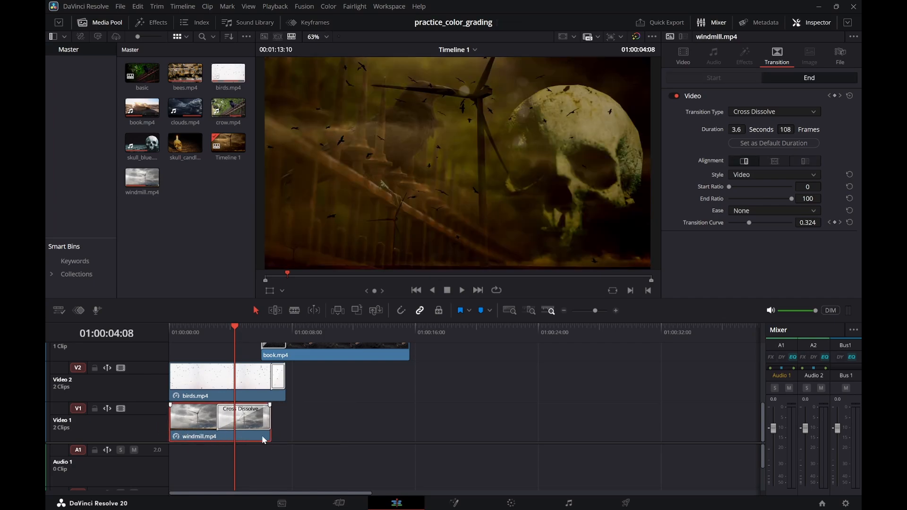
Shift the windmill clip to later footage by extending its end, trimming about 2 seconds off its start, and moving it back to 01:00:00:00
left_click_drag(270, 435, 316, 435)
left_click(303, 435)
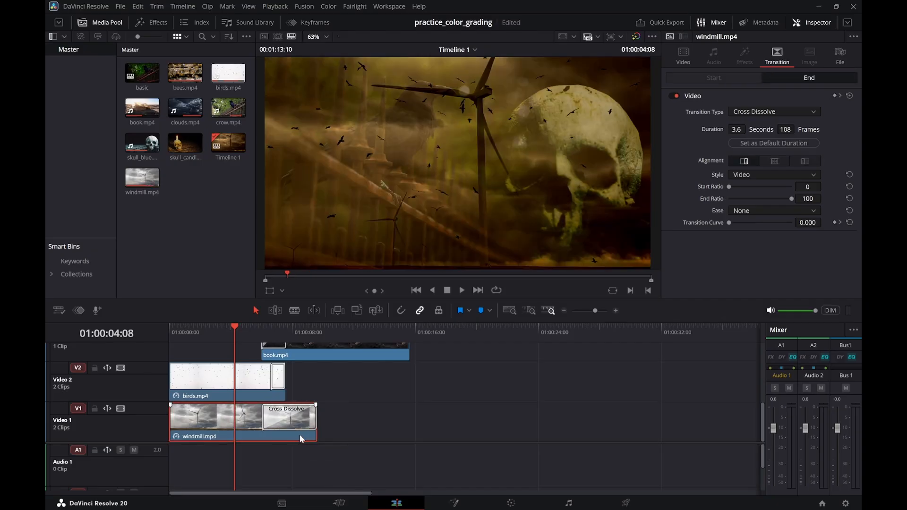
left_click_drag(170, 433, 204, 433)
left_click_drag(277, 436, 236, 437)
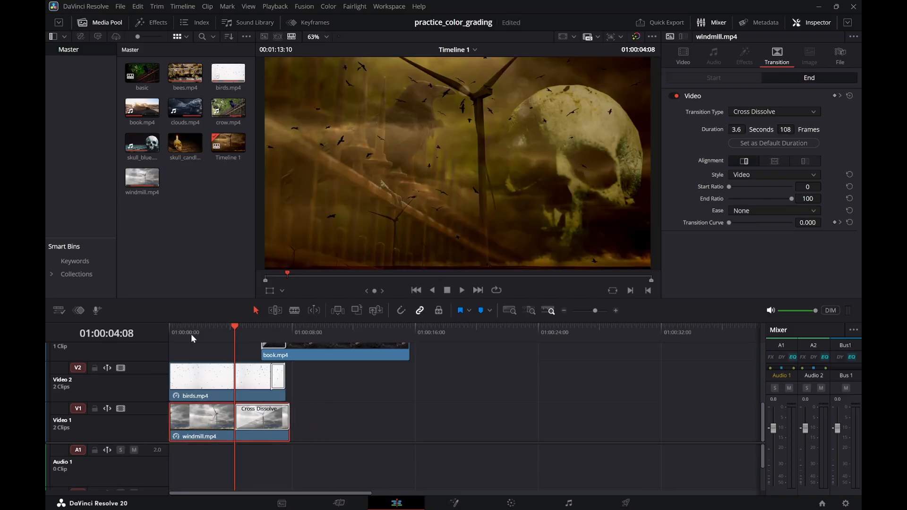
Play the timeline twice from 01:00:00:00 to check the adjusted windmill clip's dissolve into the crow and skull
left_click_drag(191, 333, 163, 336)
key("space")
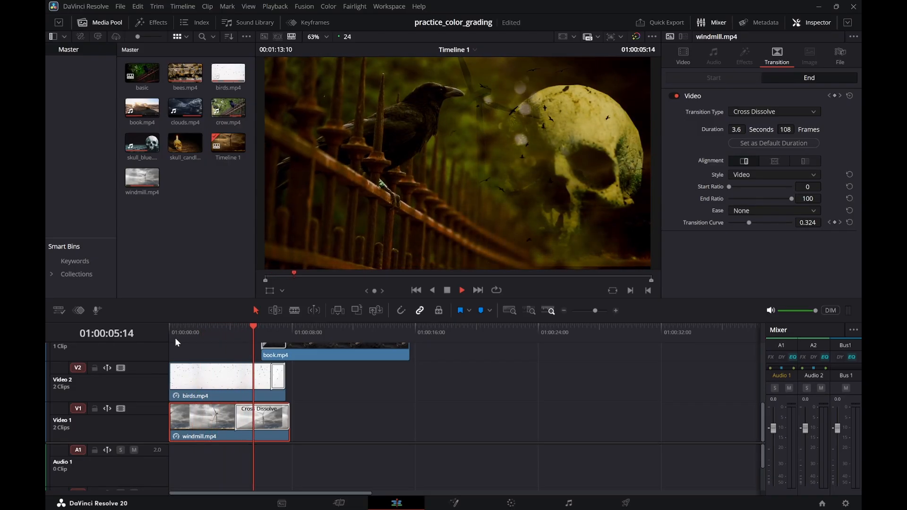
key("space")
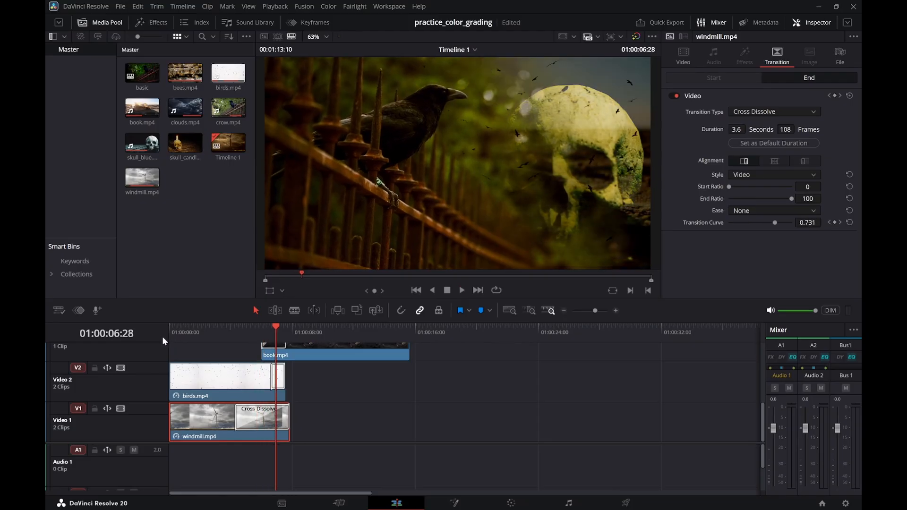
left_click_drag(186, 327, 162, 330)
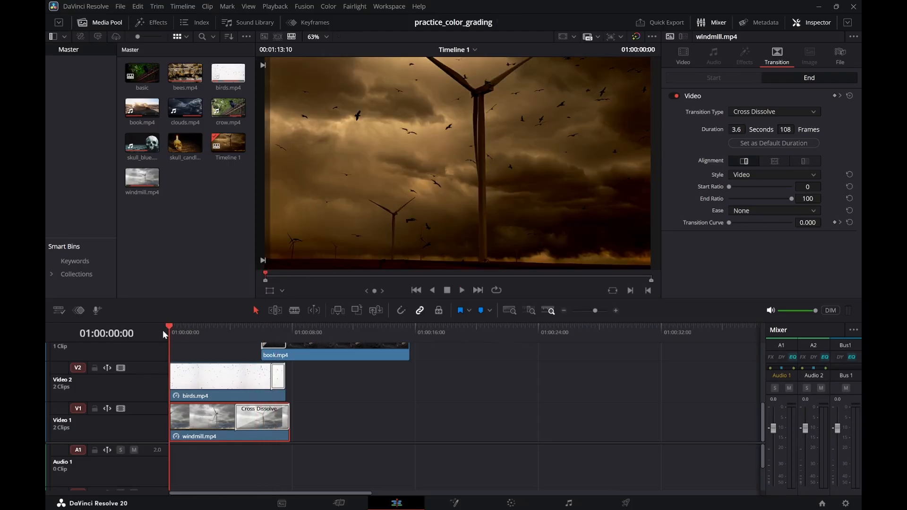
key("space")
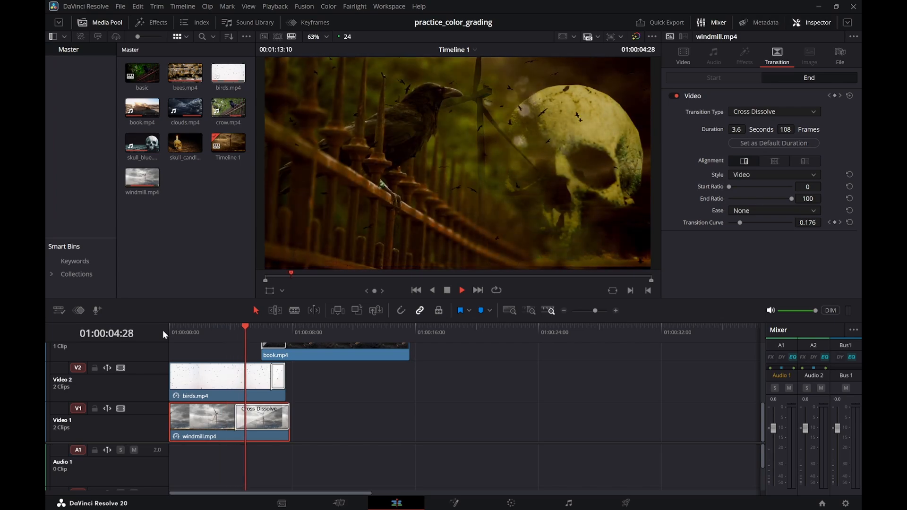
key("space")
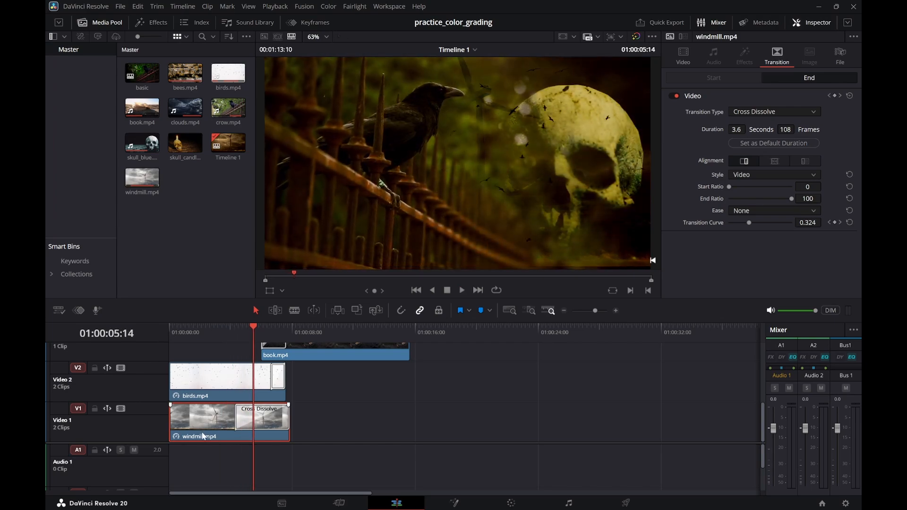
Trim a little under 1 second more off the windmill clip's start, keep it at 01:00:00:00, and play the opening to check it
mouse_move(171, 432)
left_mouse_down()
mouse_move(185, 432)
mouse_move(169, 432)
left_mouse_up()
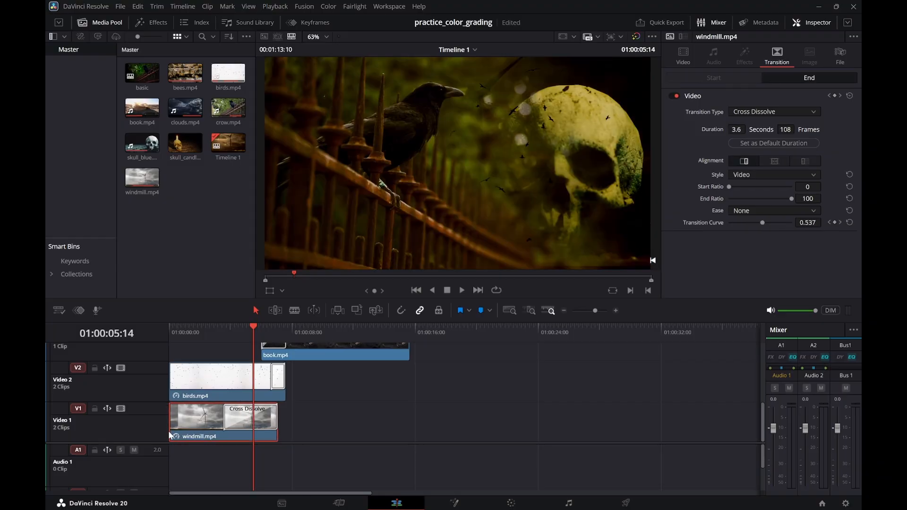
left_click_drag(189, 335, 176, 335)
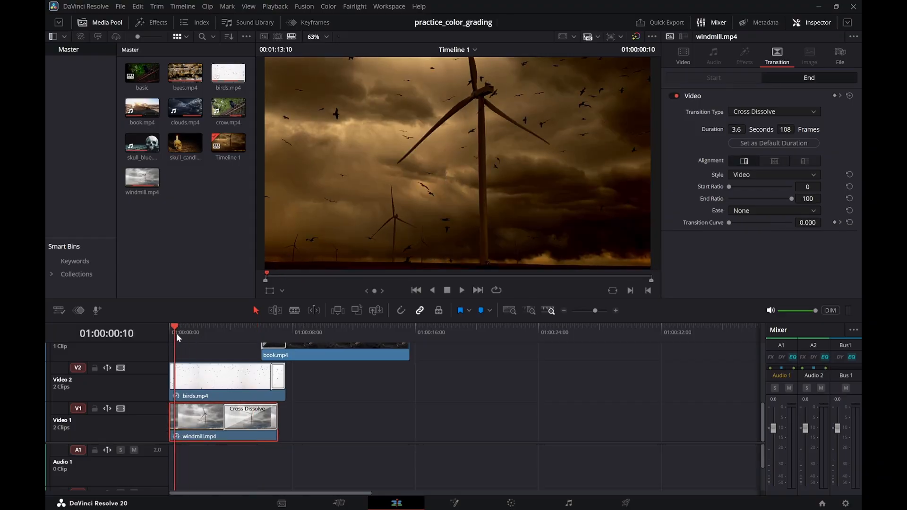
key("space")
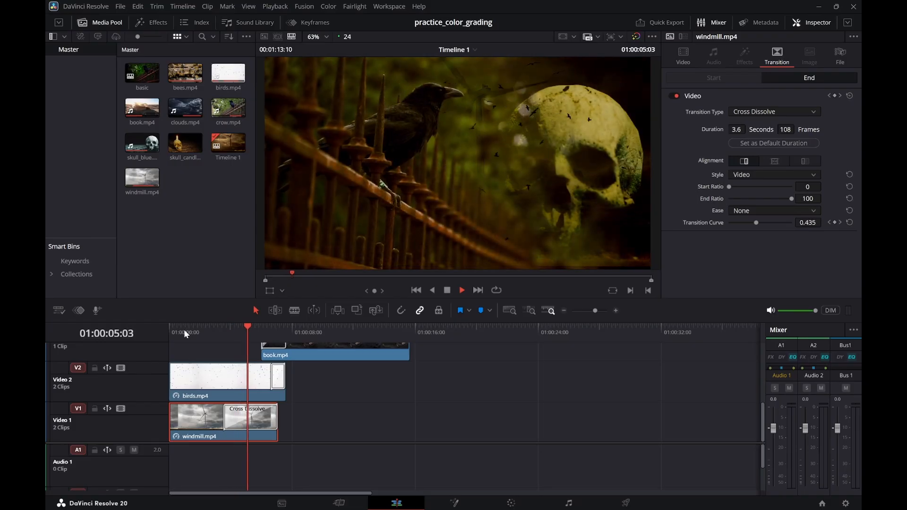
left_click_drag(183, 330, 166, 328)
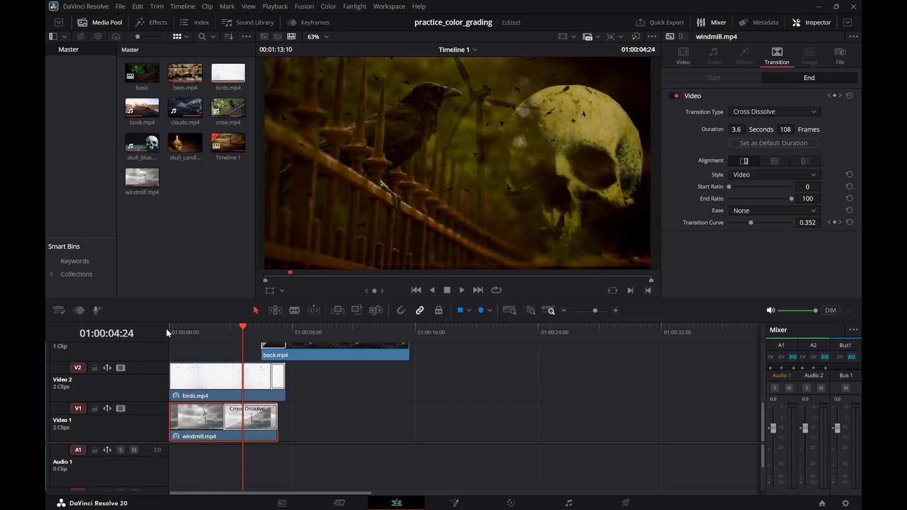
Replay the timeline from 01:00:00:00 to examine the blade position during the shortened windmill clip's cross dissolve
left_click_drag(226, 328, 163, 336)
key("space")
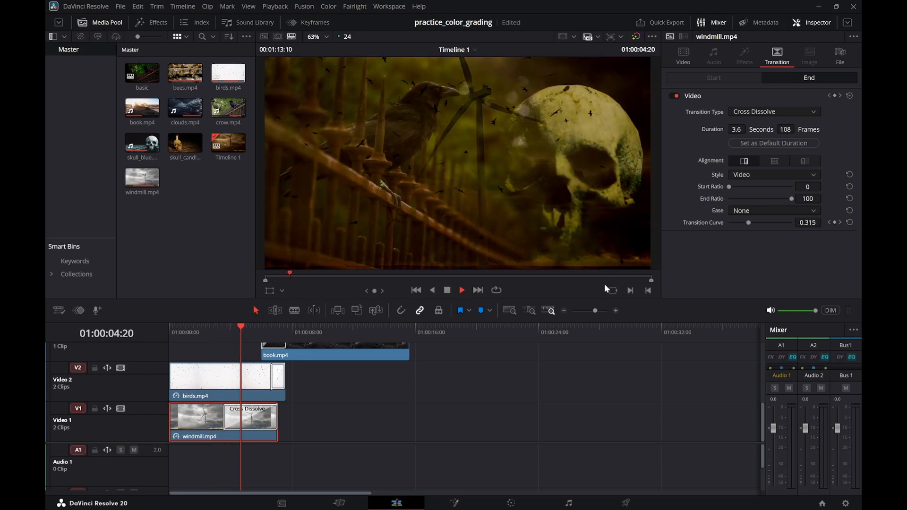
key("space")
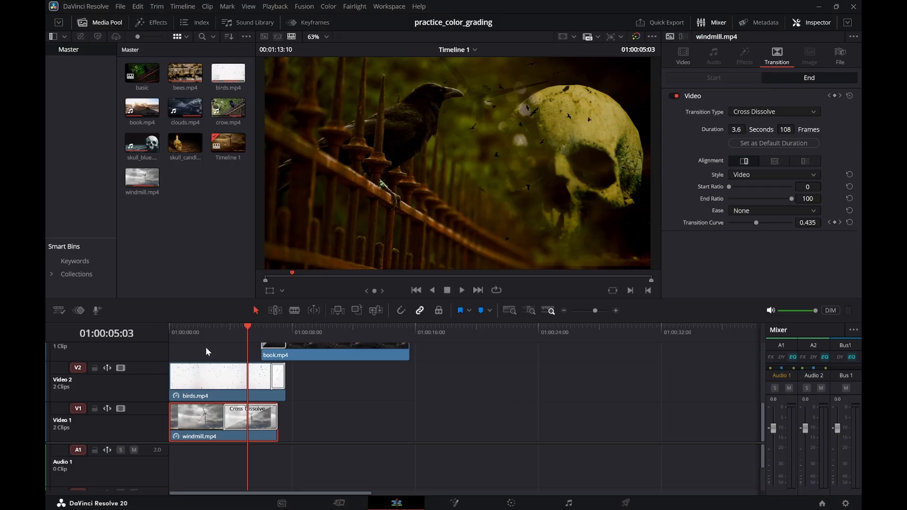
left_click_drag(209, 333, 158, 321)
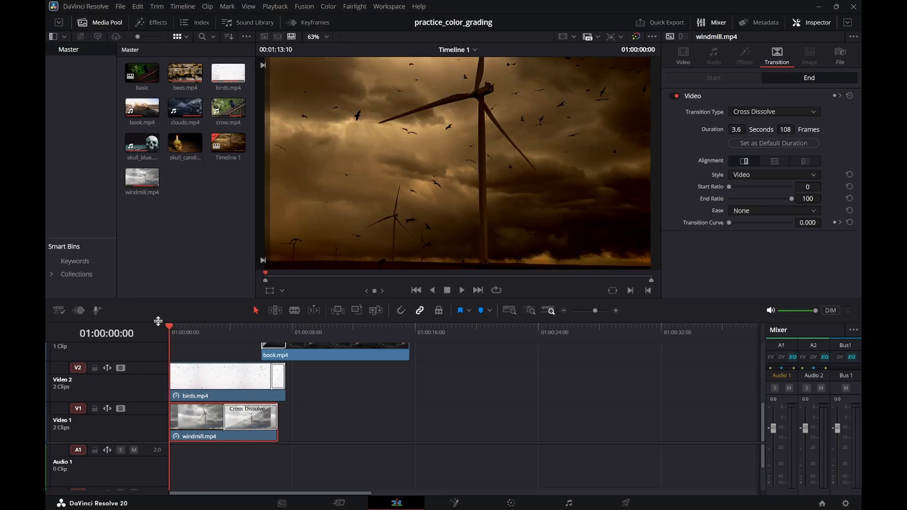
key("space")
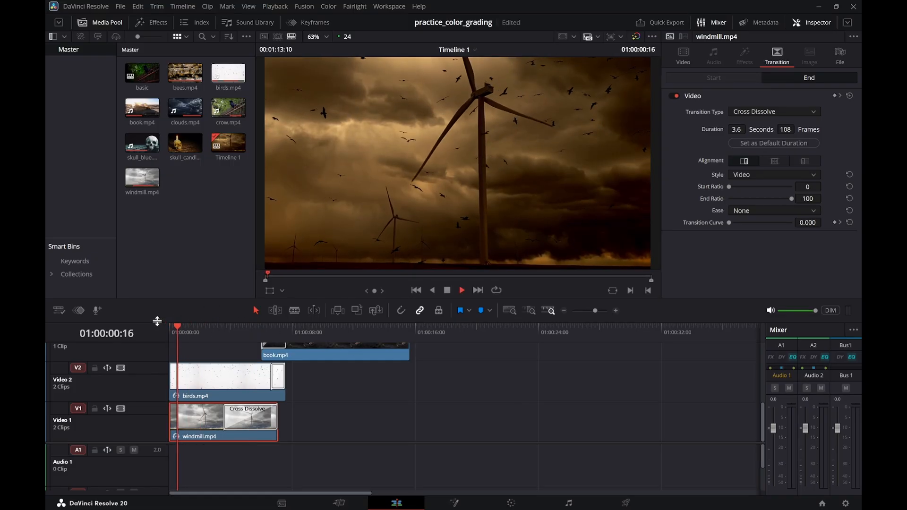
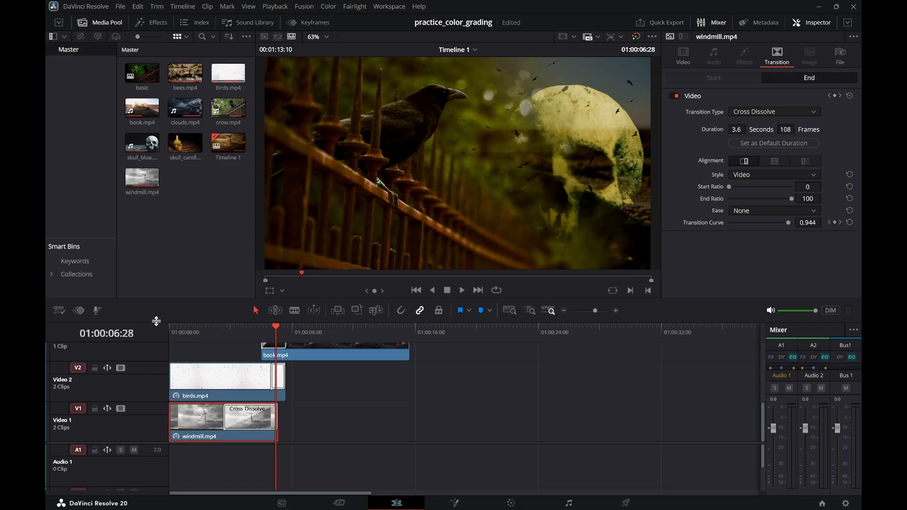
Save the project and add a Cross Dissolve to the end of the skull_blue clip on Video 5
key("ctrl+s")
scroll(324, 407, "up", 4)
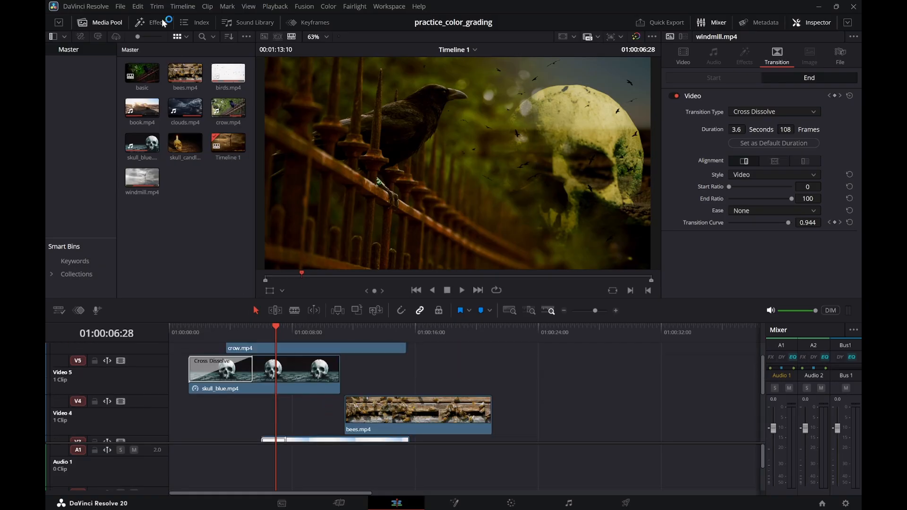
left_click(156, 23)
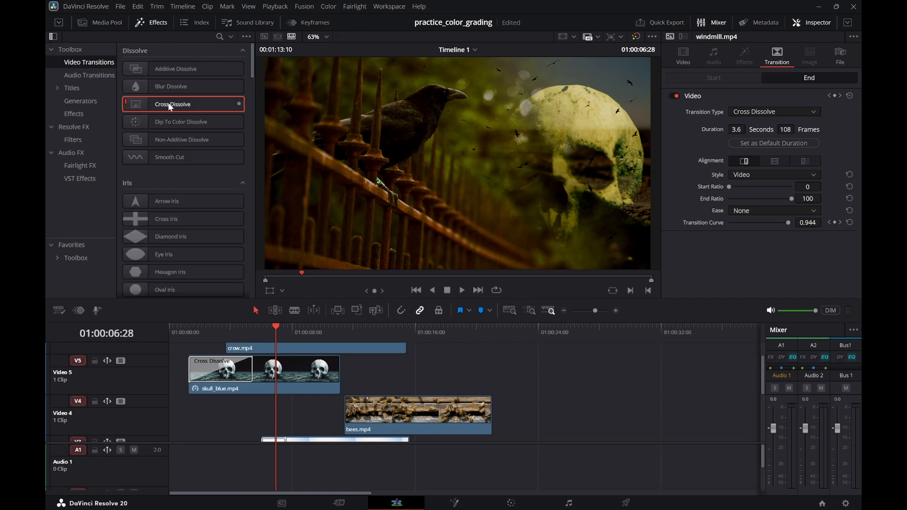
left_click_drag(171, 108, 346, 383)
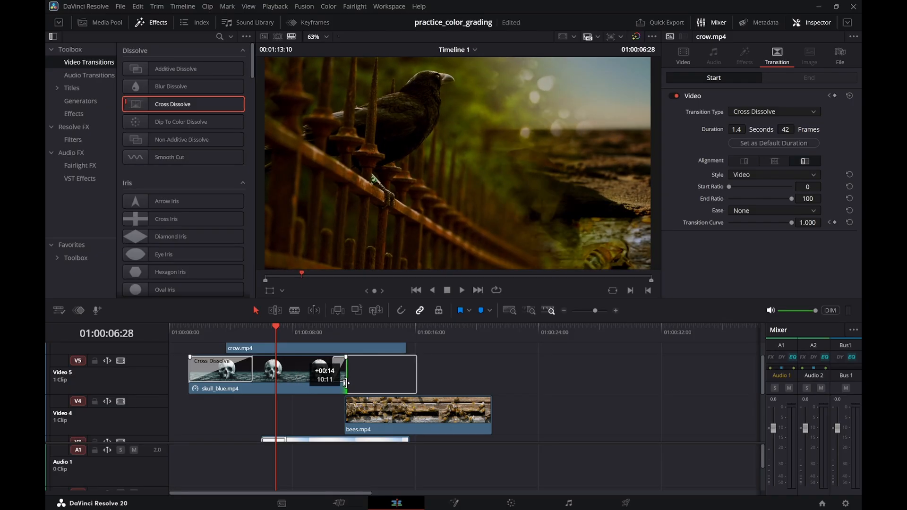
Try ending the skull_blue clip about 1 second earlier, restore its end point, and play the section around its opening dissolve
left_click_drag(346, 383, 323, 385)
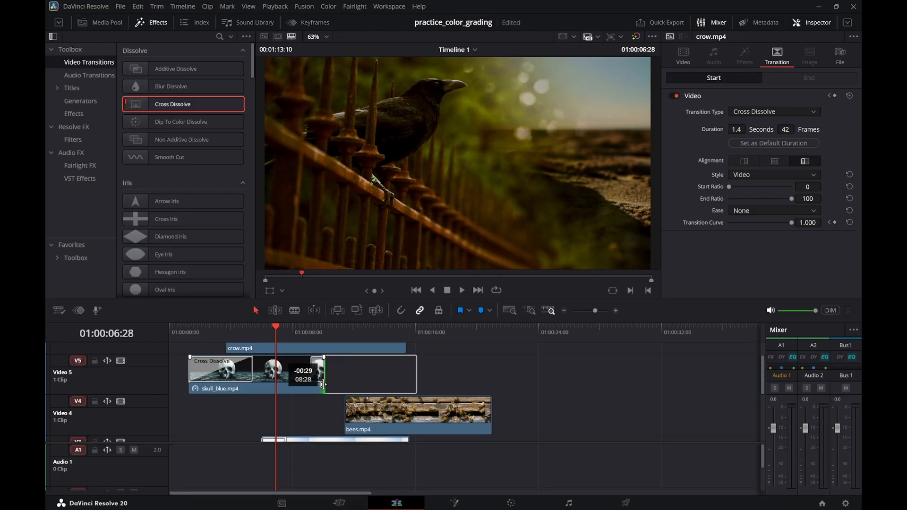
left_click_drag(323, 385, 340, 385)
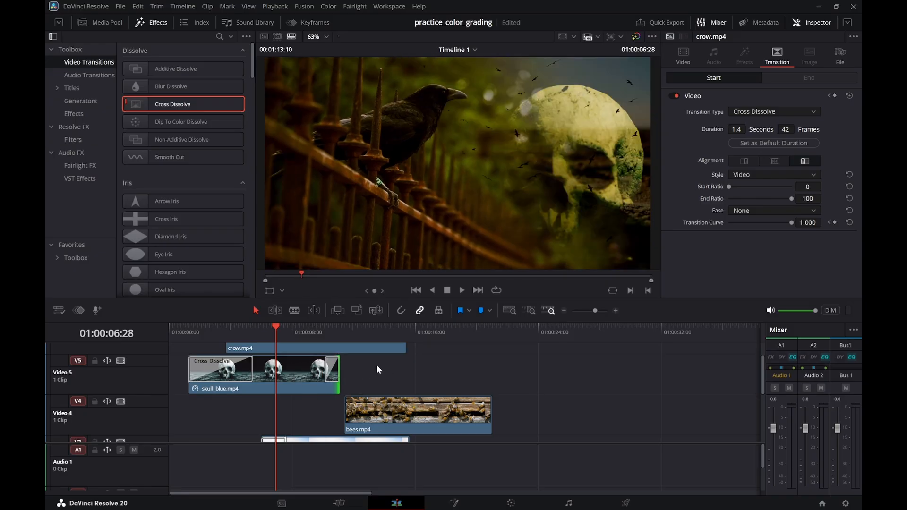
left_click_drag(257, 330, 220, 331)
key("space")
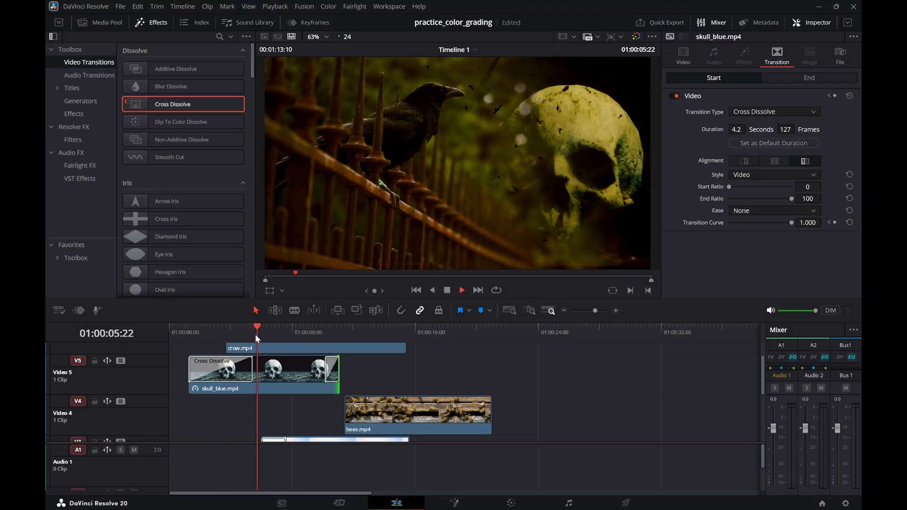
key("space")
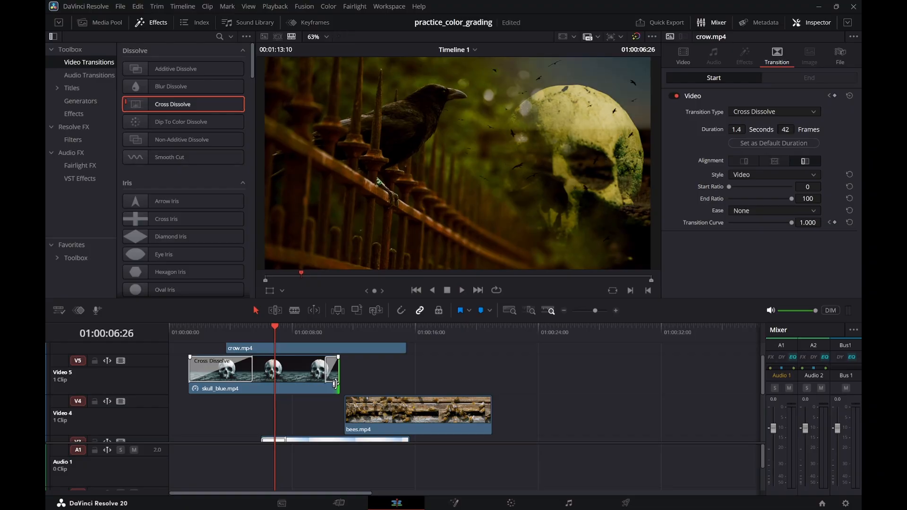
Trim about 3.8 seconds in total off the skull_blue clip's end in two passes, playing from 01:00:00:00 in between to check
left_click_drag(337, 383, 290, 387)
left_click_drag(205, 333, 166, 338)
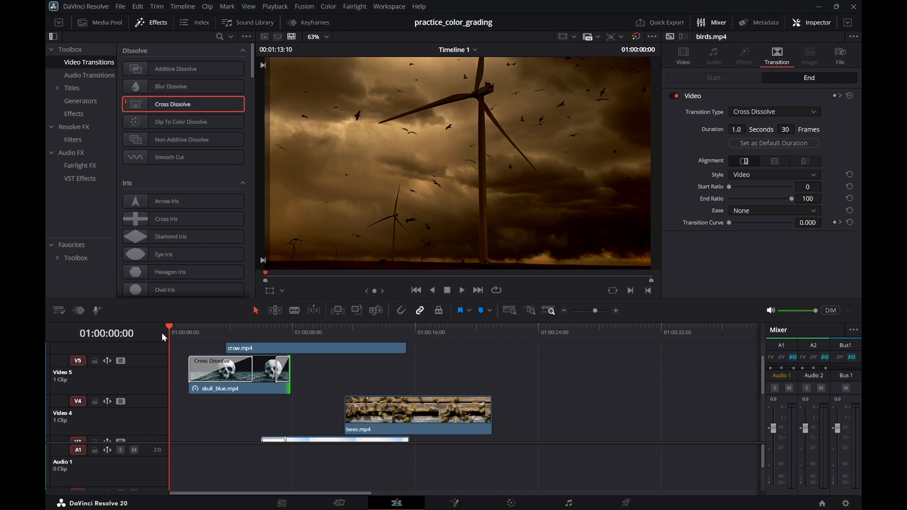
key("space")
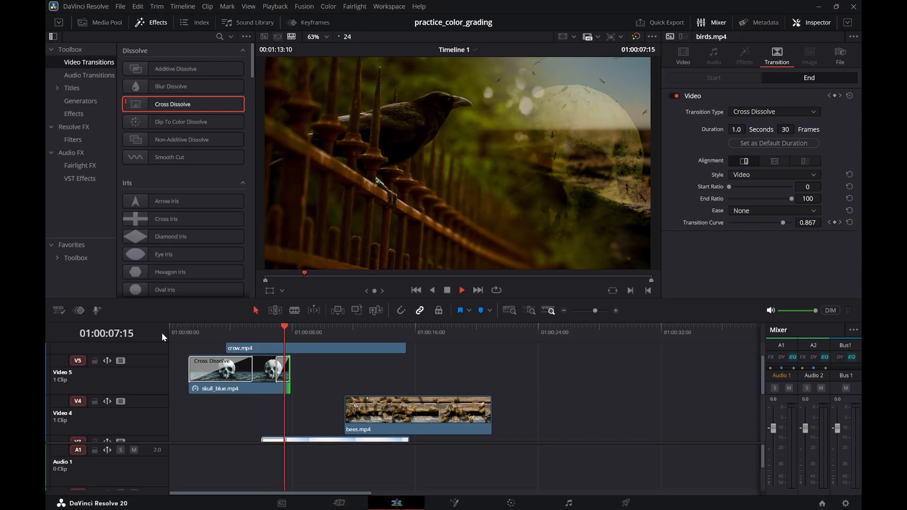
key("space")
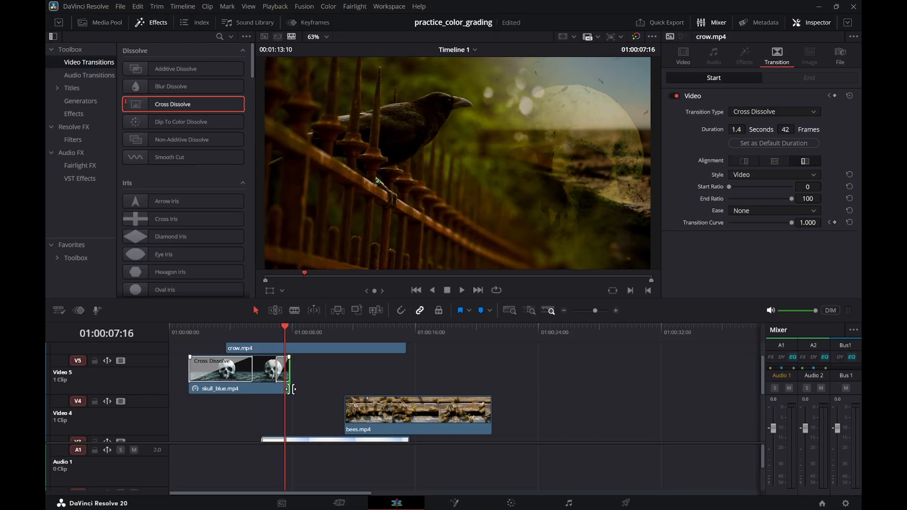
left_click_drag(288, 390, 280, 393)
left_click_drag(174, 328, 141, 331)
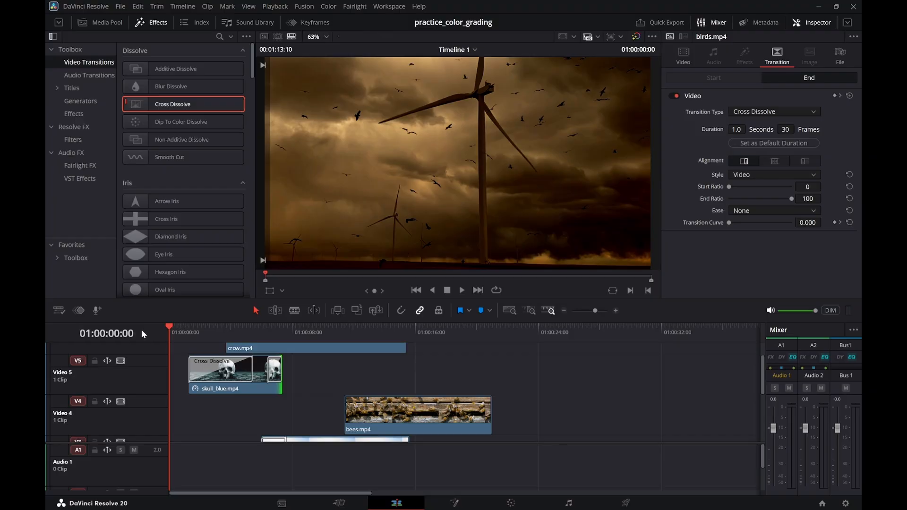
Switch to the Fairlight page, keep the meters with the large viewer displayed, and hide the mixer
left_click(569, 504)
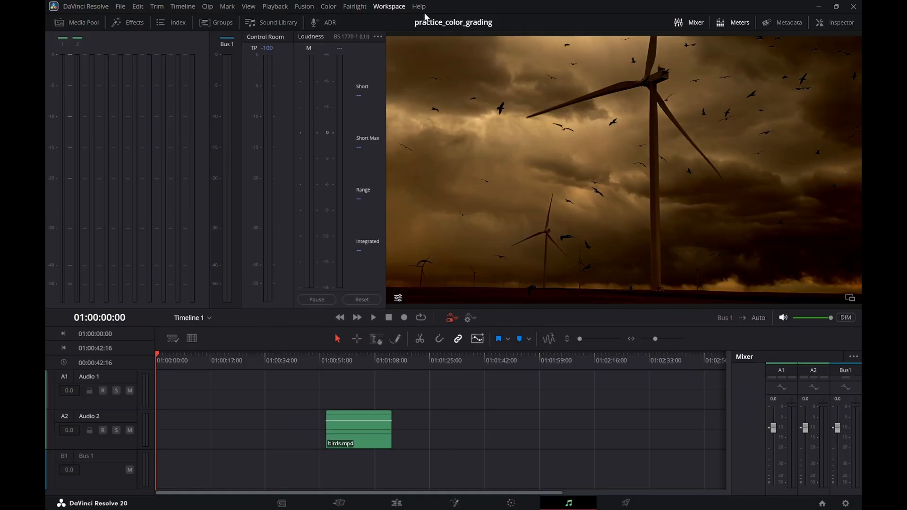
left_click(693, 23)
left_click(695, 25)
left_click(730, 23)
left_click(731, 23)
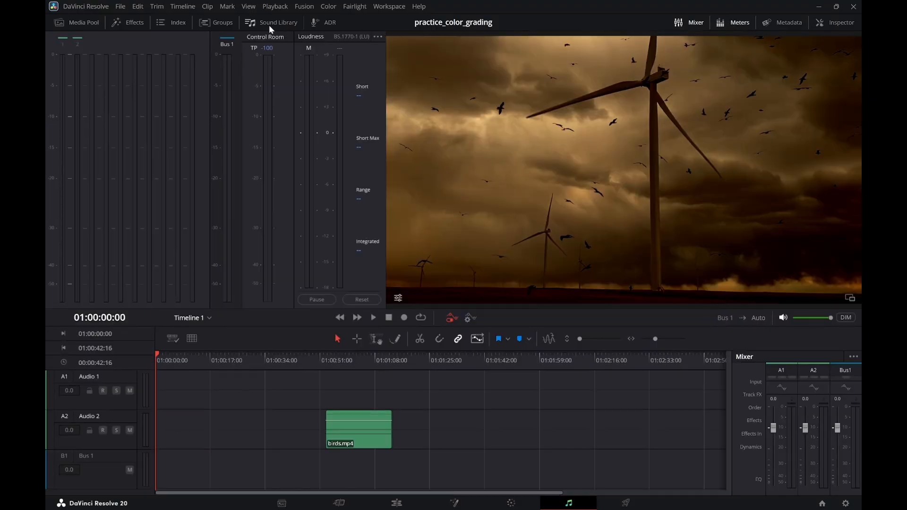
left_click(735, 25)
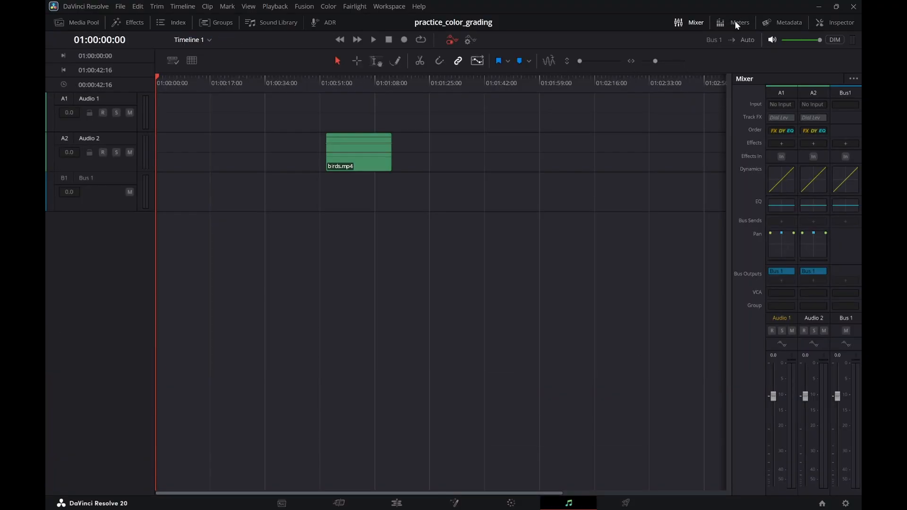
left_click(735, 21)
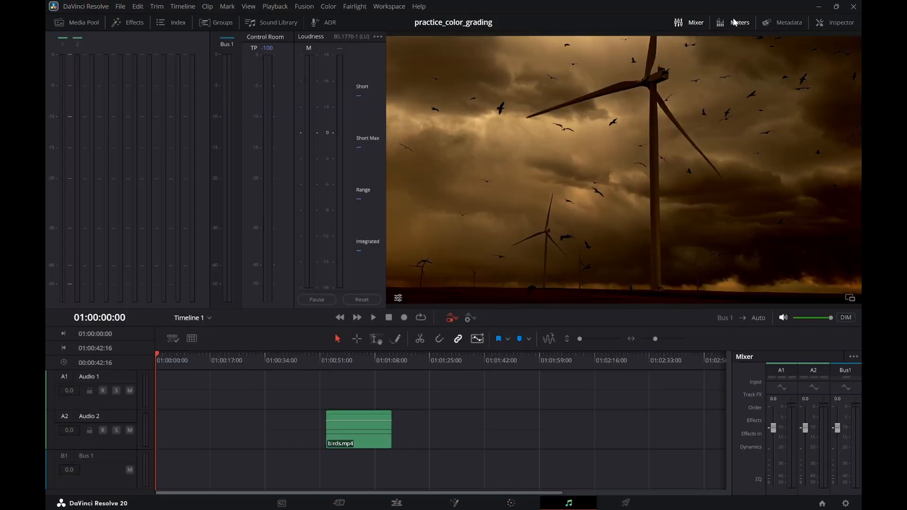
left_click(703, 22)
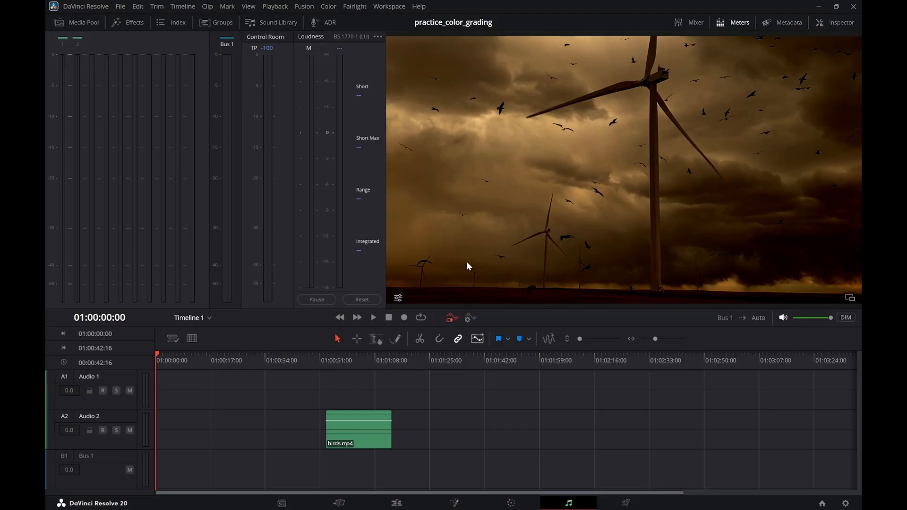
Play the opening from 01:00:00:00 in the large Fairlight viewer to examine the windmill, skull and crow transitions
left_click_drag(181, 361, 143, 354)
mouse_move(351, 436)
key("space")
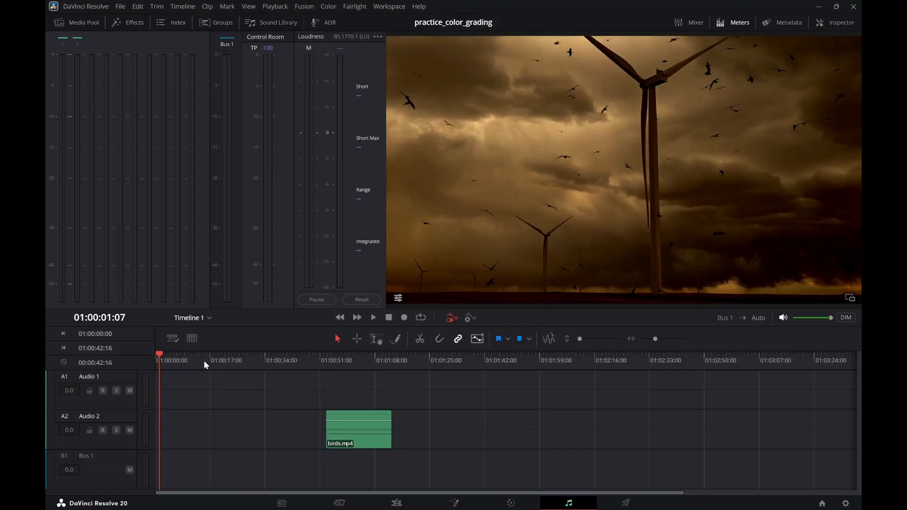
left_click_drag(204, 361, 140, 359)
key("space")
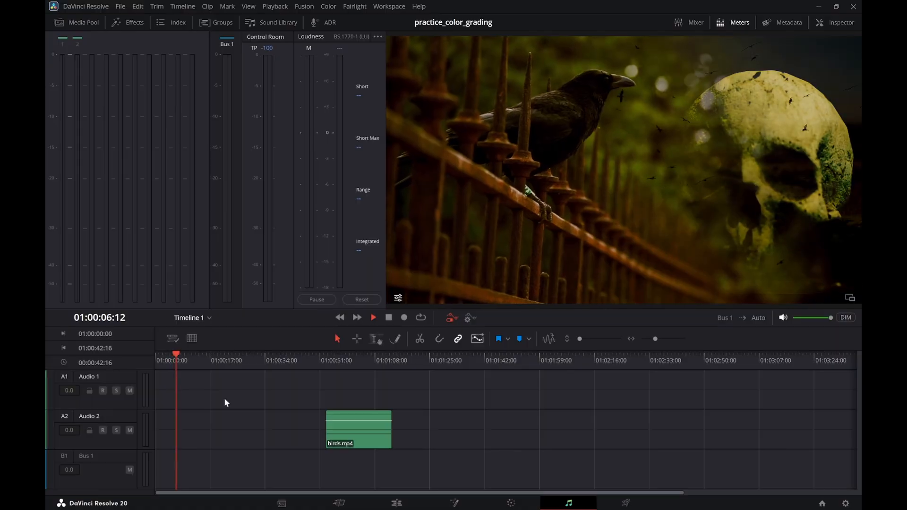
key("space")
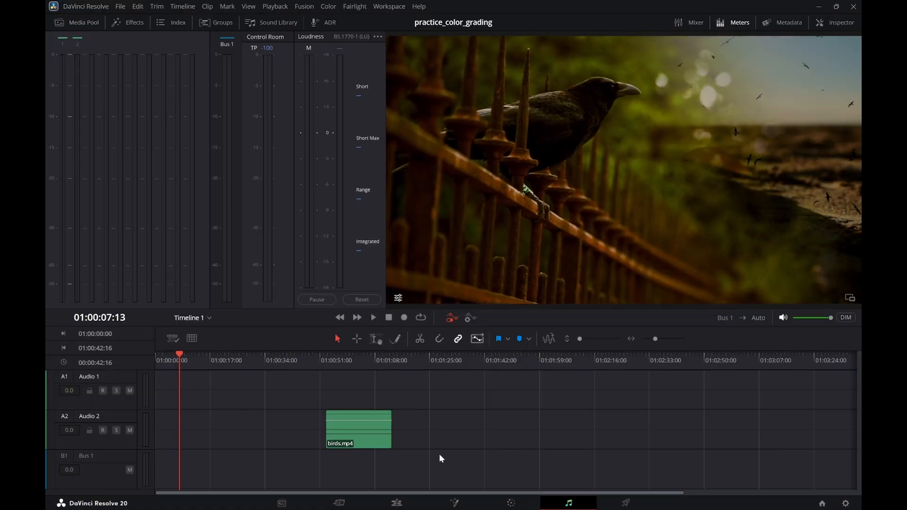
left_click_drag(217, 360, 136, 353)
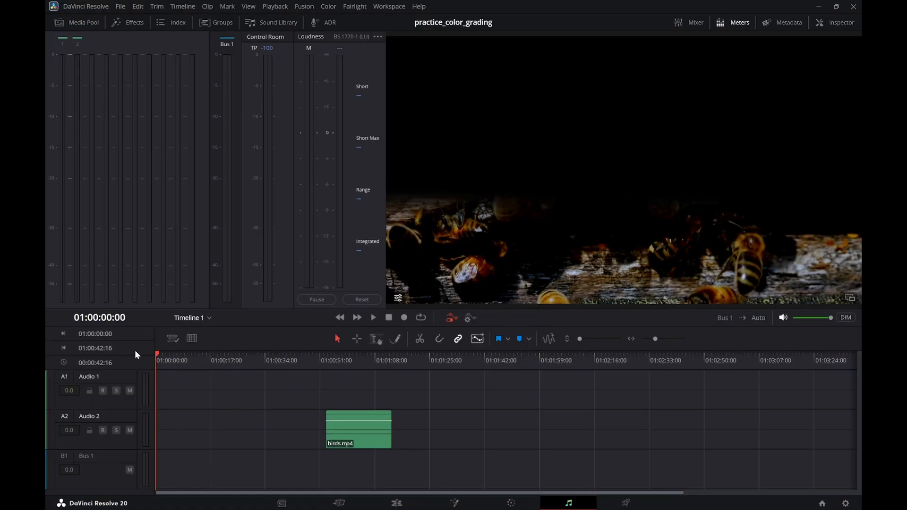
key("space")
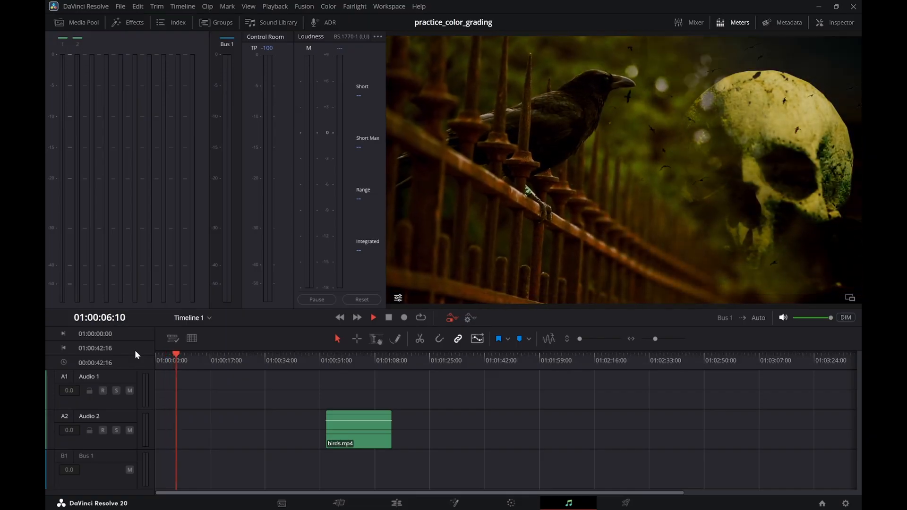
key("space")
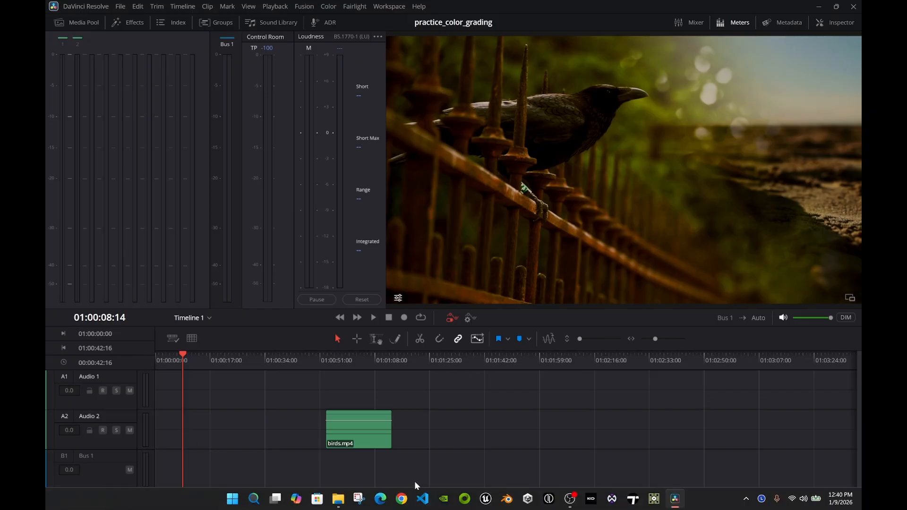
On the Edit page, move the crow clip about 2.4 seconds earlier, trim about 1.8 seconds off its start, and play the opening
left_click(397, 503)
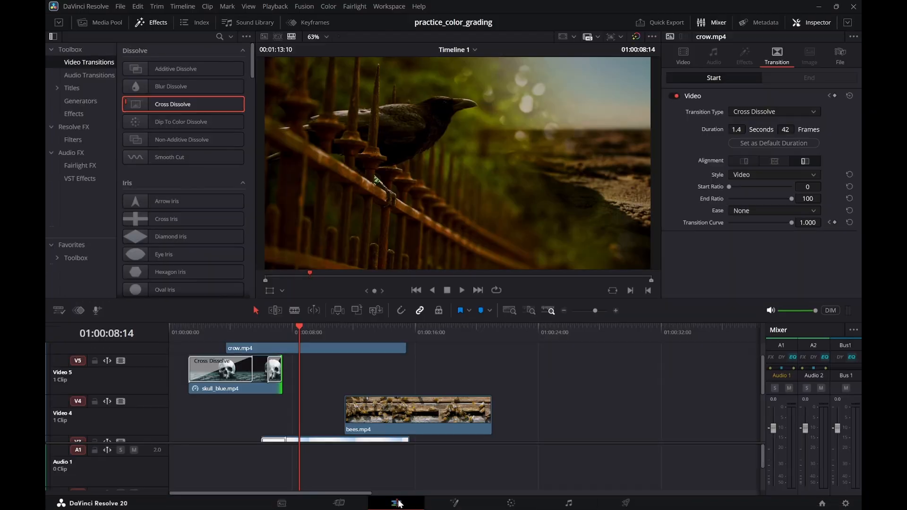
scroll(284, 402, "up", 1)
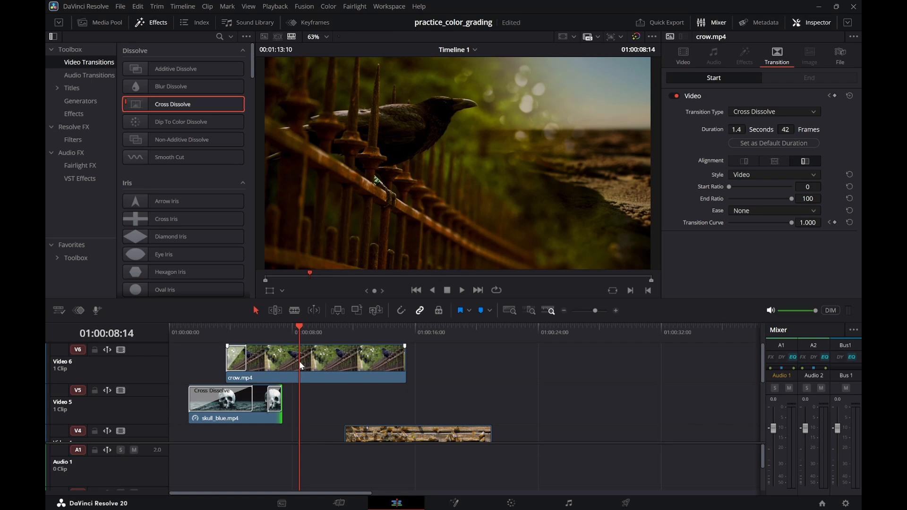
left_click_drag(299, 361, 259, 360)
left_click_drag(191, 368, 224, 378)
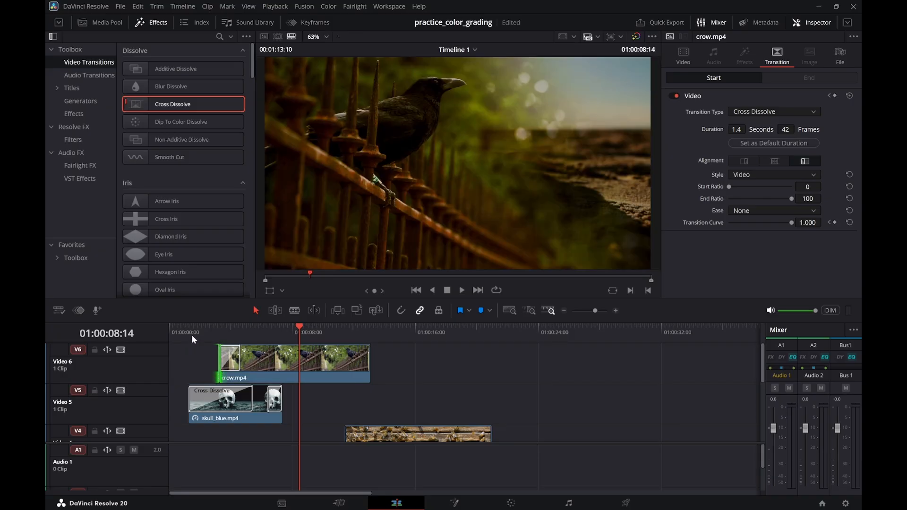
left_click(181, 331)
key("space")
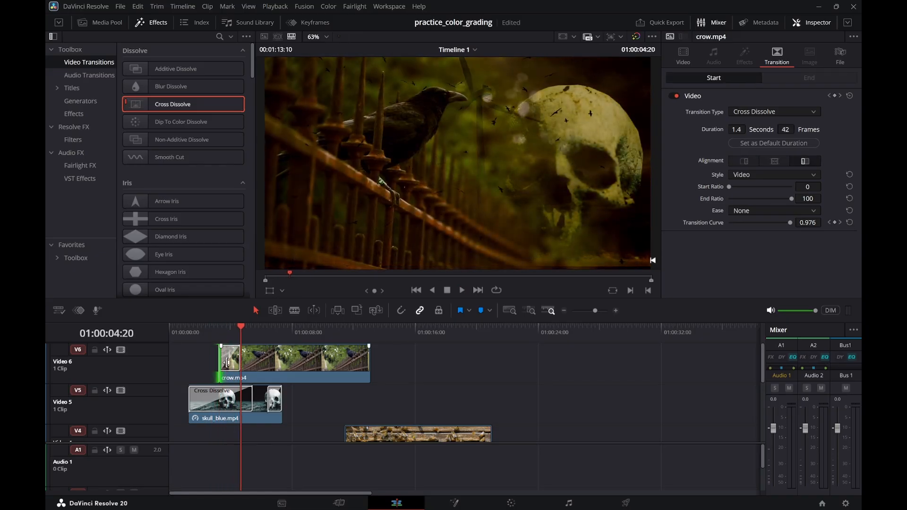
Trim about 0.7 seconds more off the crow clip's start and play from 01:00:00:00 to check its dissolve
left_click_drag(220, 374, 229, 373)
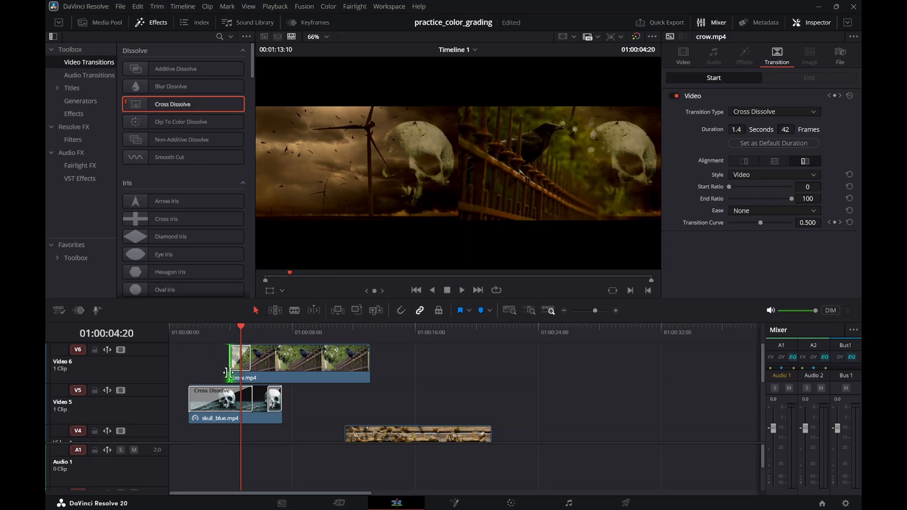
left_click_drag(191, 332, 163, 331)
key("space")
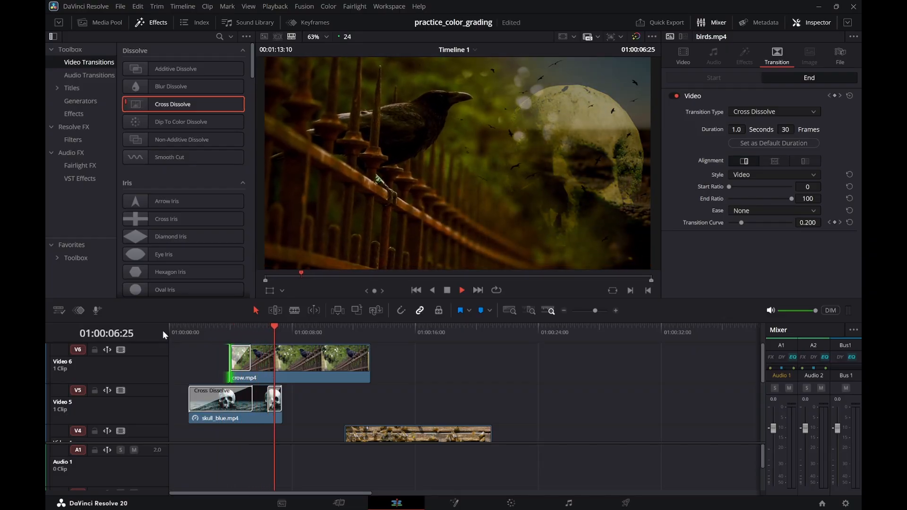
key("space")
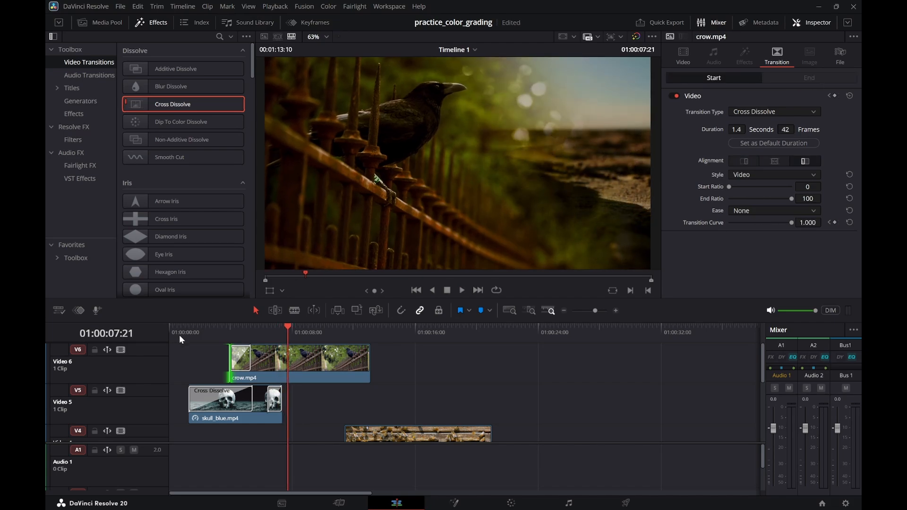
Replay the opening several times to examine how the windmill blades, skull and retimed crow blend together
left_click_drag(181, 336, 172, 335)
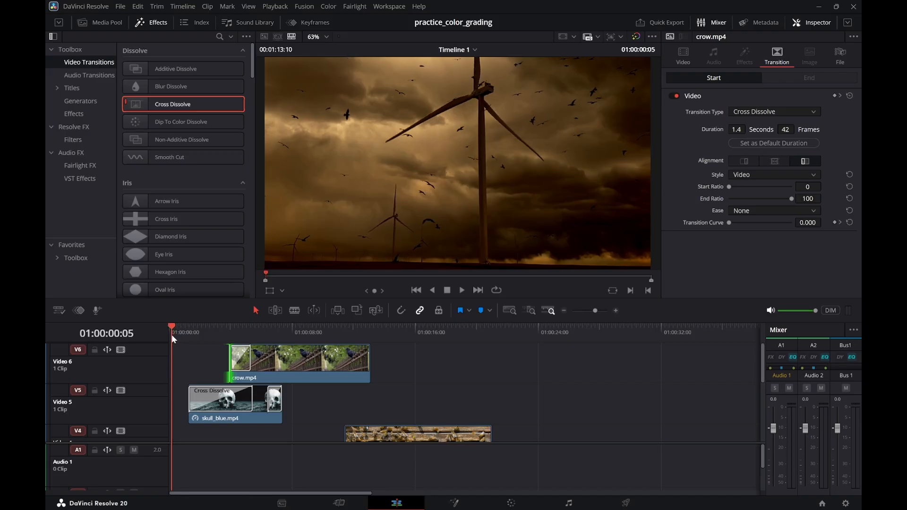
key("space")
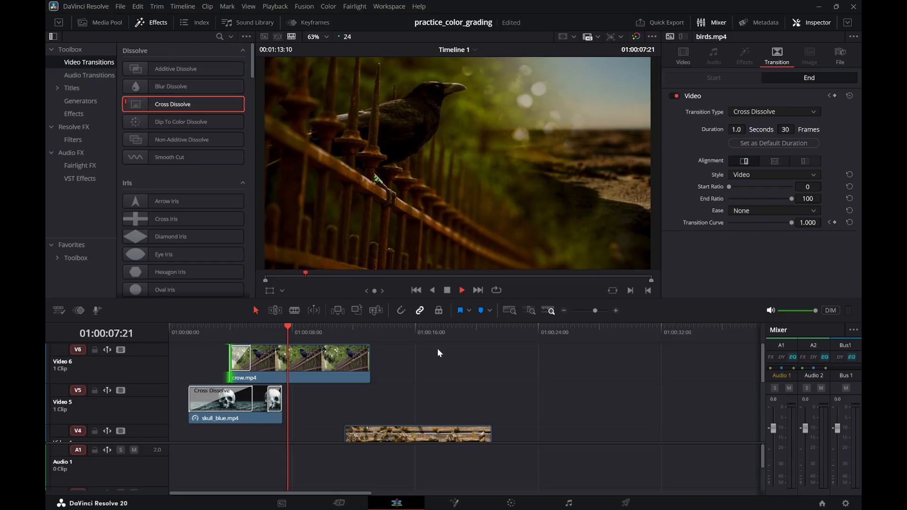
key("space")
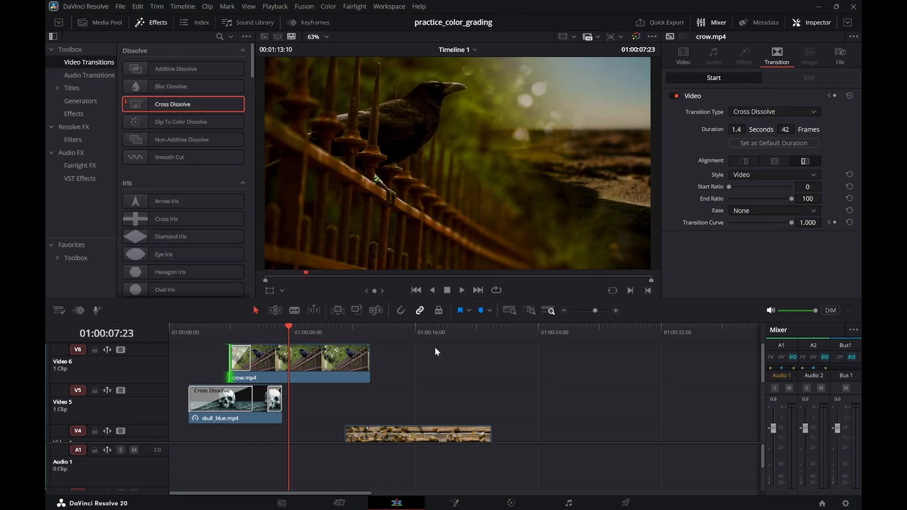
left_click_drag(254, 331, 179, 326)
key("space")
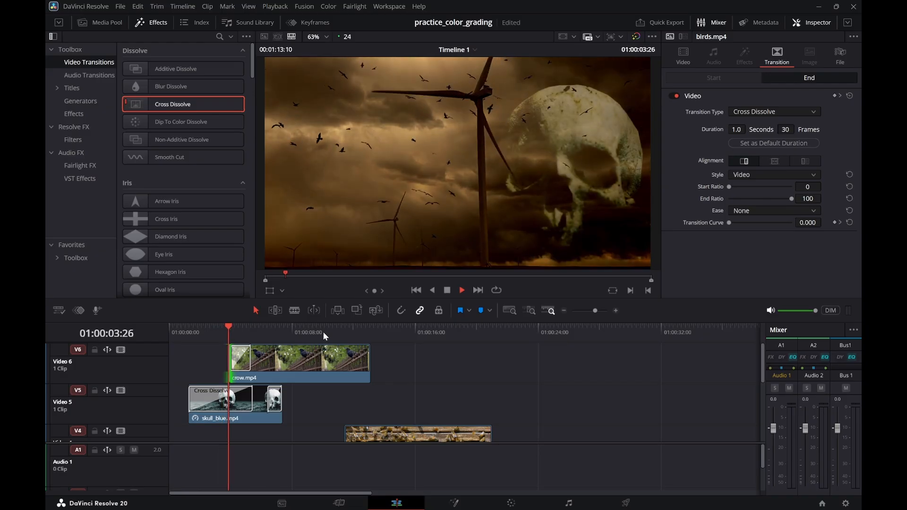
key("space")
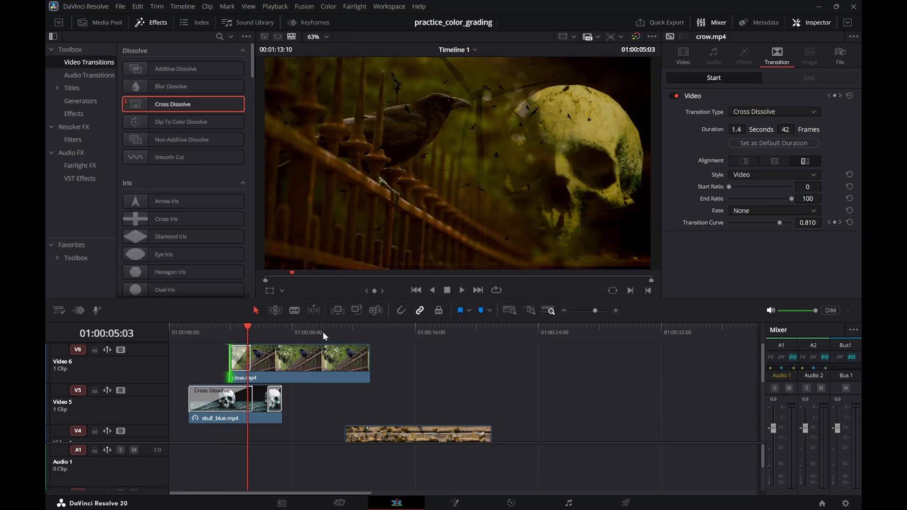
left_click_drag(248, 333, 164, 340)
key("space")
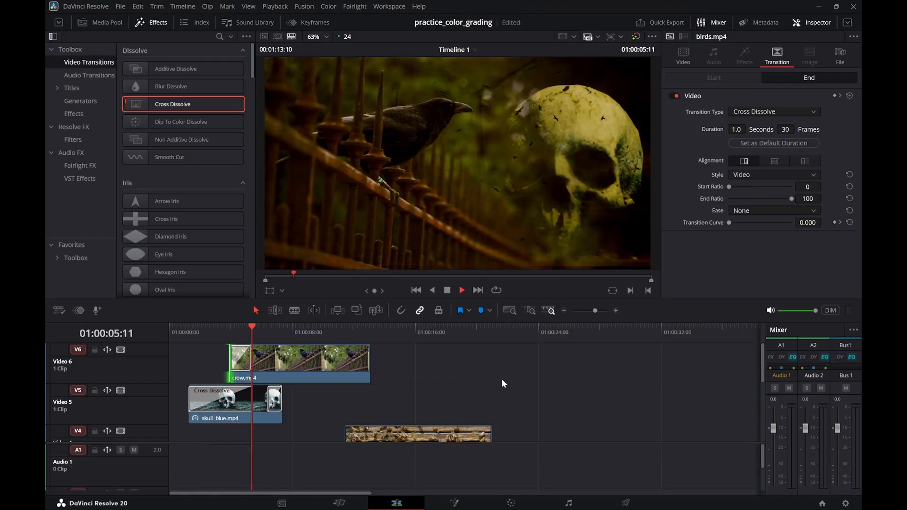
Replay the opening to check the crow and skull dissolves, and save the project
key("space")
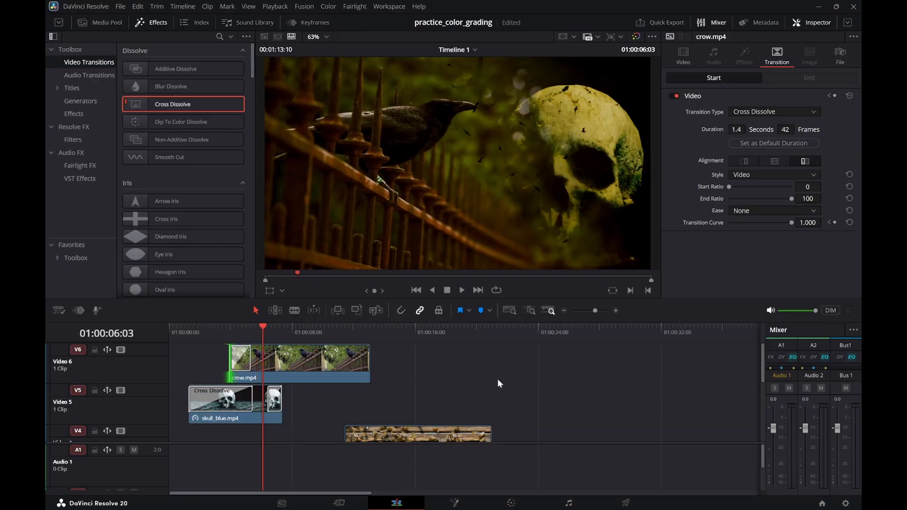
left_click_drag(245, 334, 146, 331)
key("space")
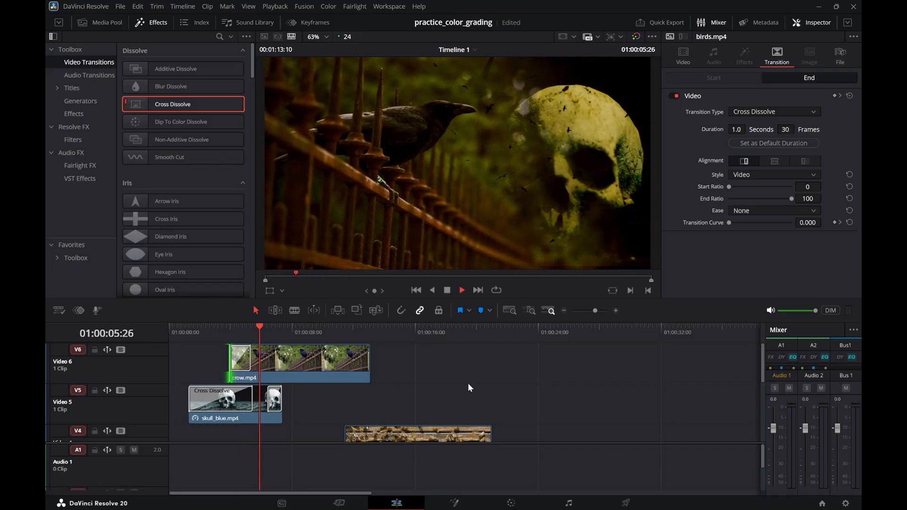
key("space")
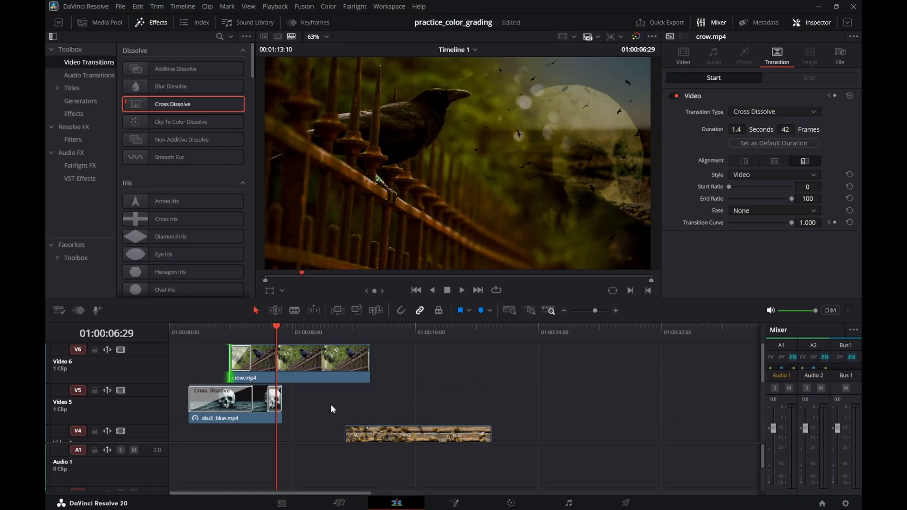
scroll(332, 409, "down", 3)
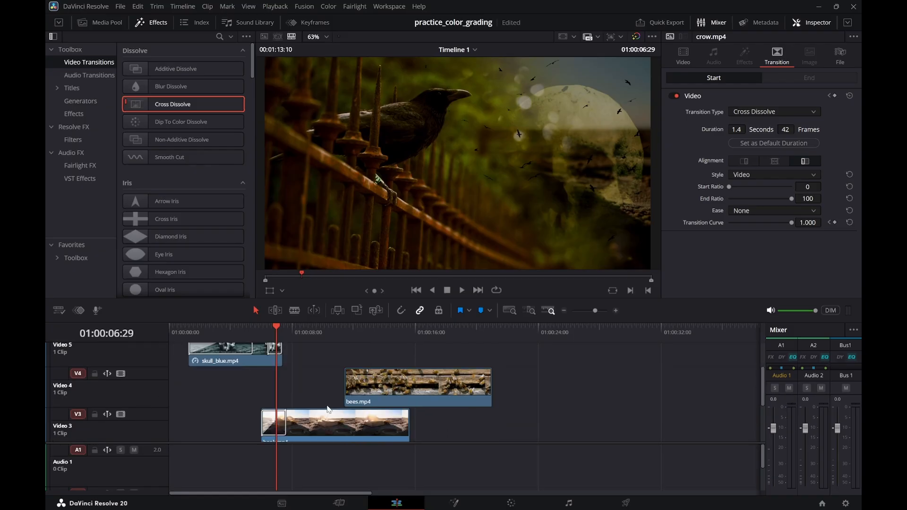
key("ctrl+s")
left_click(217, 36)
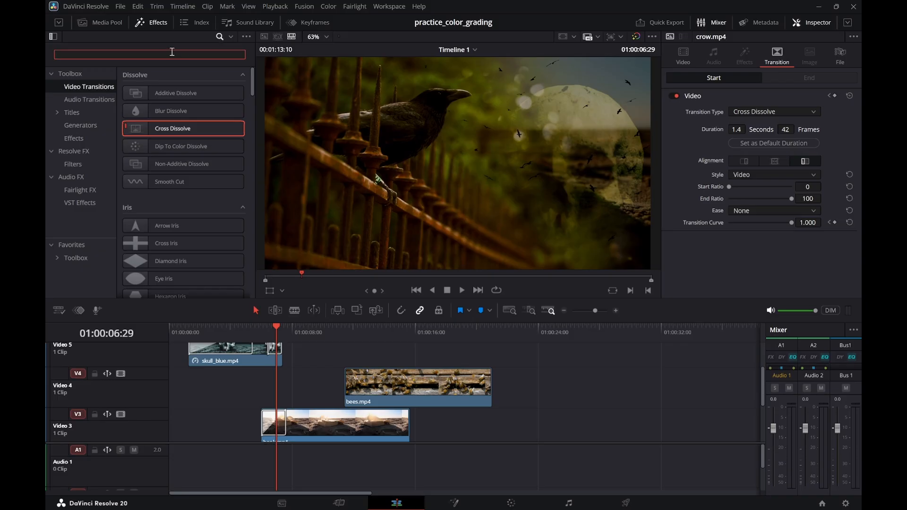
type("bo")
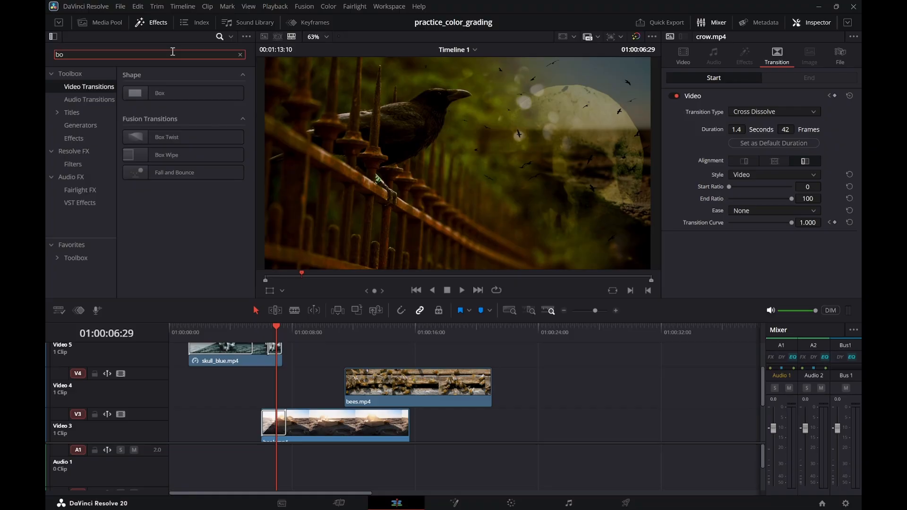
key("BackSpace")
key("BackSpace")
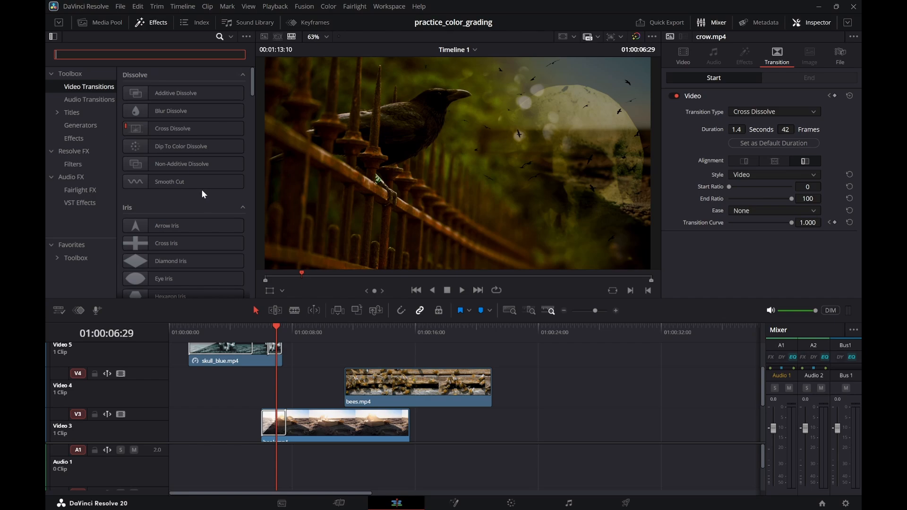
Scrub around 01:00:07:07 and select the birds clip to examine how the birds disappear at its end
left_click(285, 331)
left_click_drag(286, 331, 280, 350)
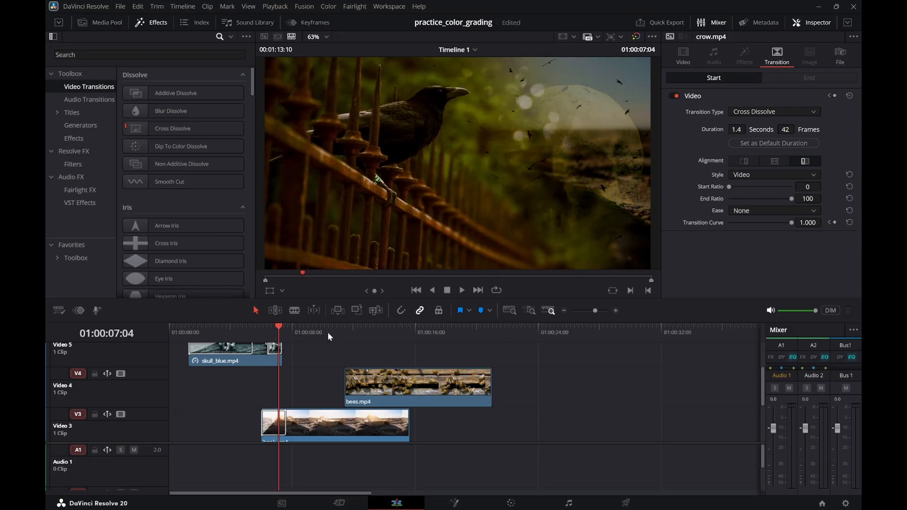
scroll(302, 374, "down", 4)
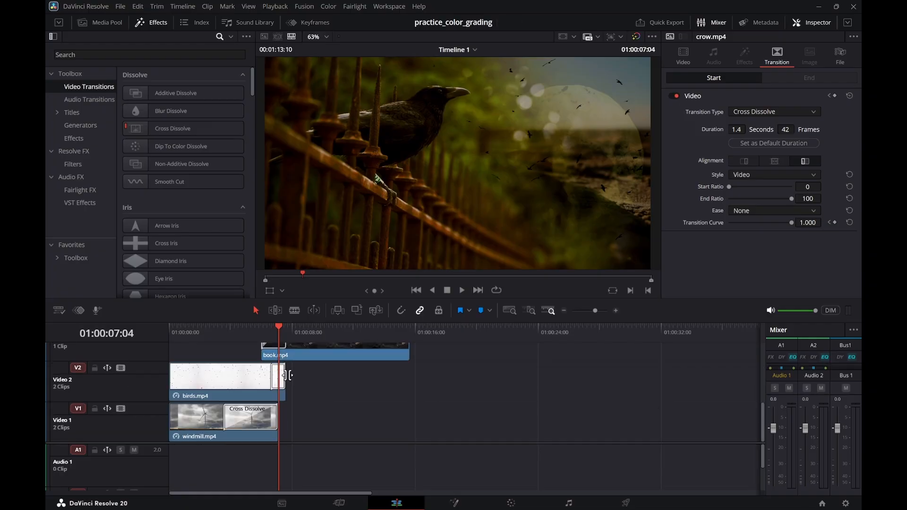
left_click(276, 378)
left_click(243, 392)
left_click(682, 57)
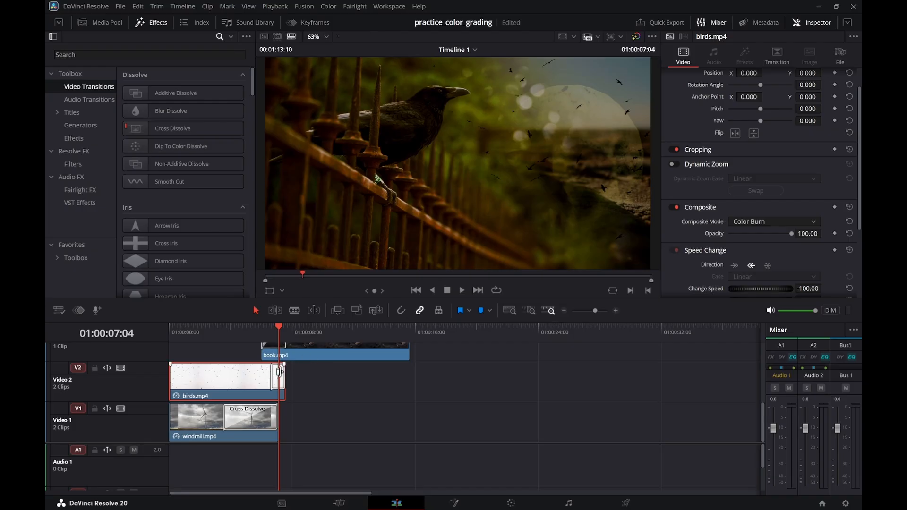
left_click(271, 327)
left_click_drag(272, 327, 279, 329)
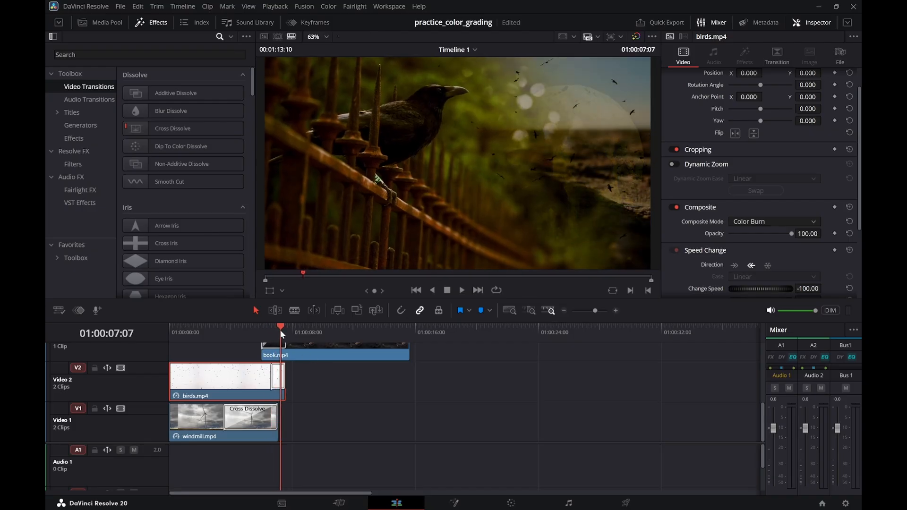
Remove the Cross Dissolve from the end of the birds clip and save the project
left_click(279, 380)
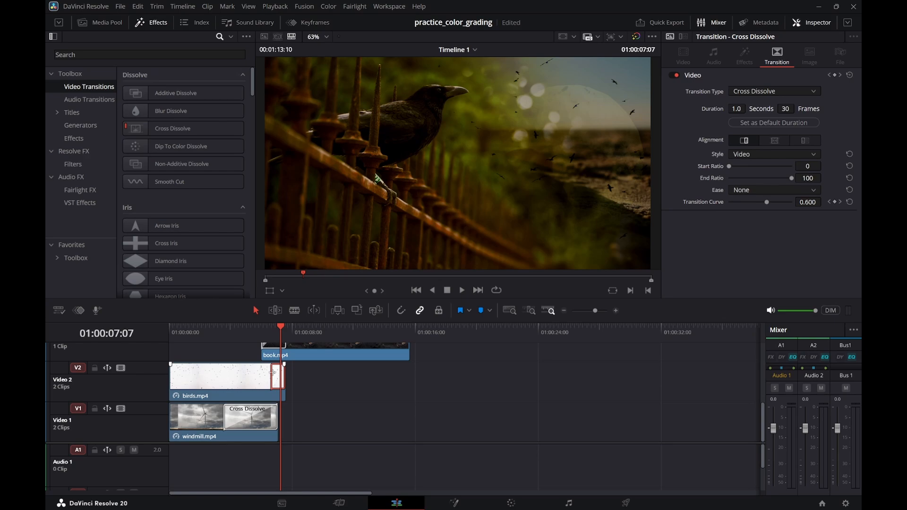
left_click(271, 336)
key("Right")
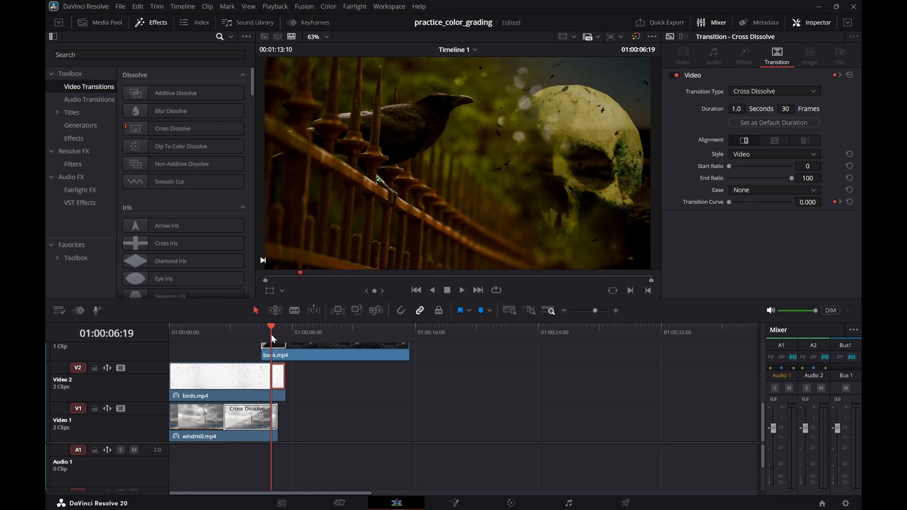
left_click(280, 379)
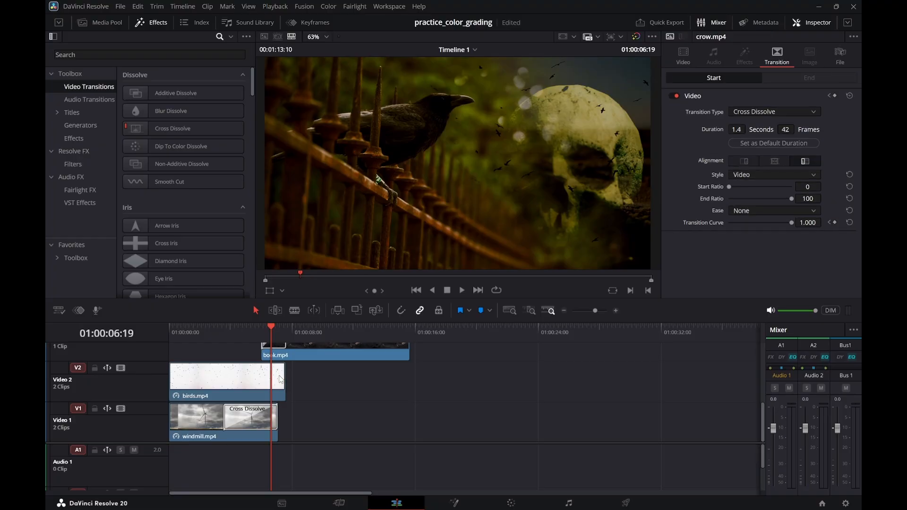
key("ctrl+s")
Keyframe the birds clip's opacity from 100 at 01:00:06:19 down to 0 at 01:00:07:14
left_click(254, 378)
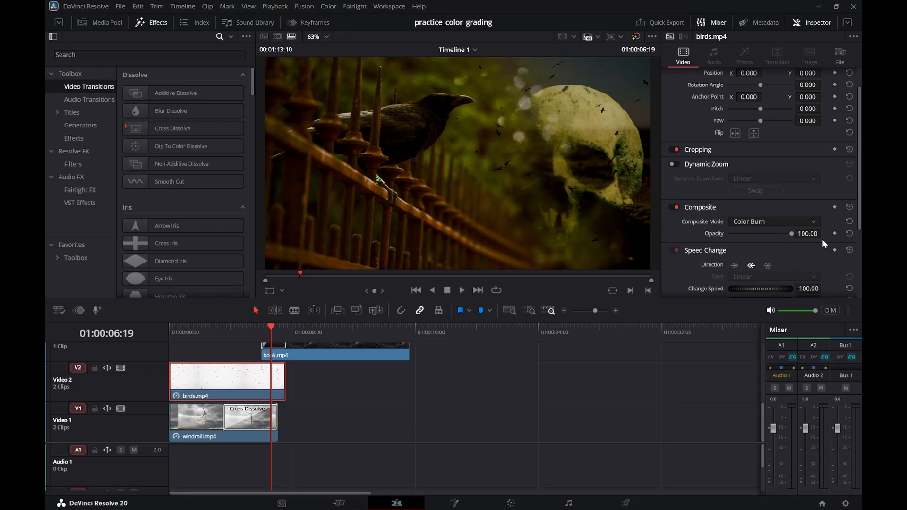
left_click_drag(792, 233, 763, 246)
left_click(834, 234)
left_click_drag(271, 328, 284, 330)
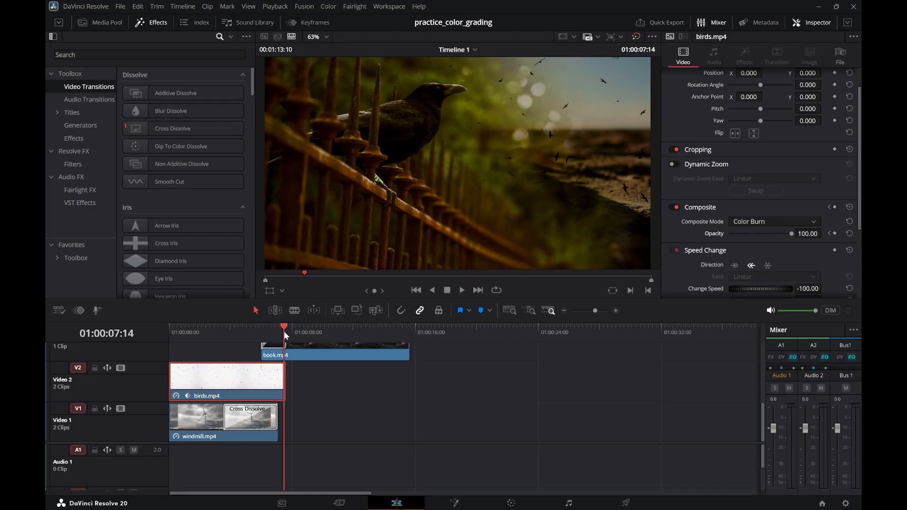
left_click(835, 234)
left_click_drag(792, 233, 725, 238)
Play and scrub the stretch from about 01:00:06:03 to 01:00:07:14 to check the birds' opacity fade-out
left_click(262, 333)
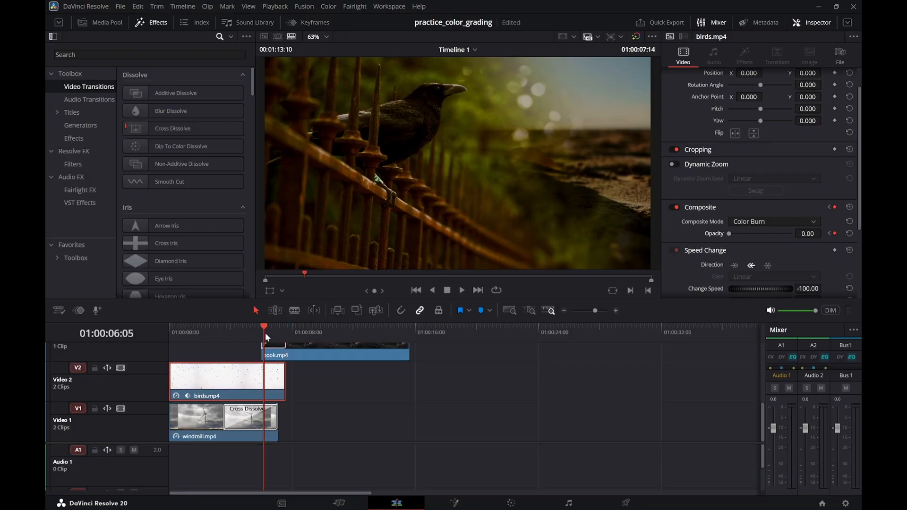
key("space")
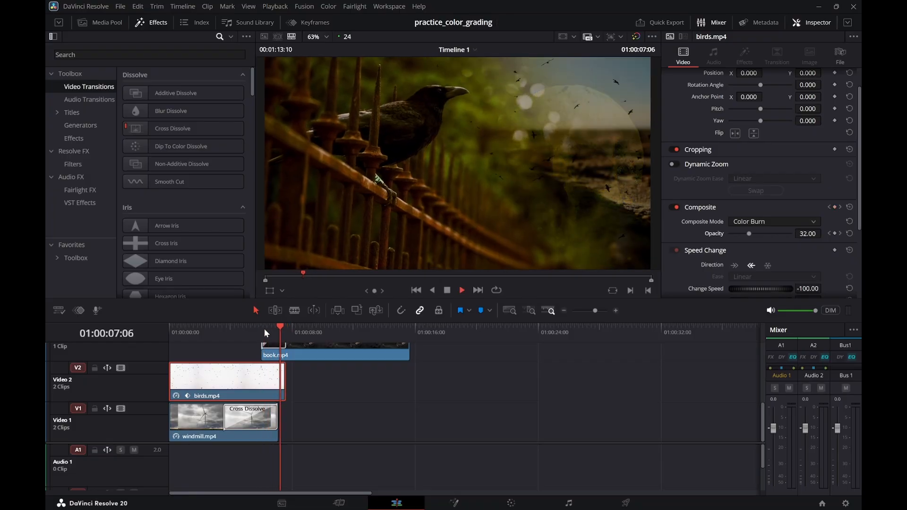
left_click(263, 328)
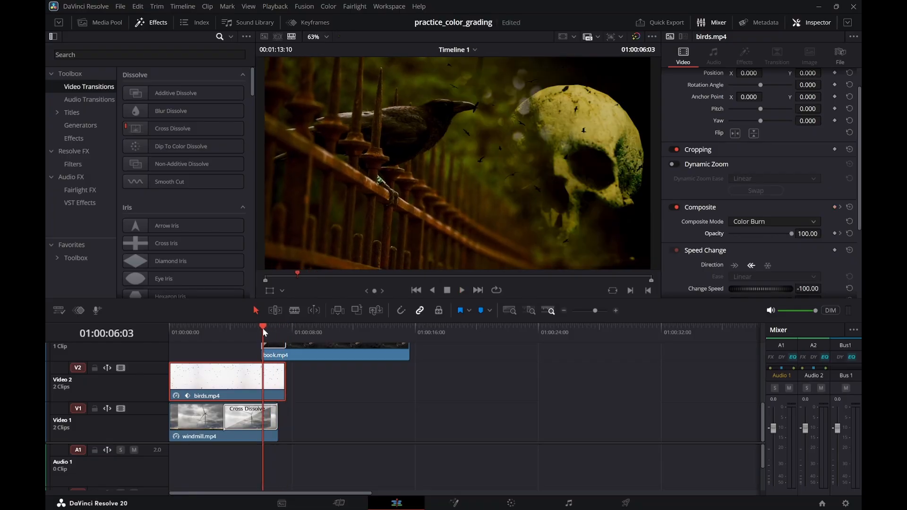
key("space")
key("space")
left_click_drag(262, 330, 284, 332)
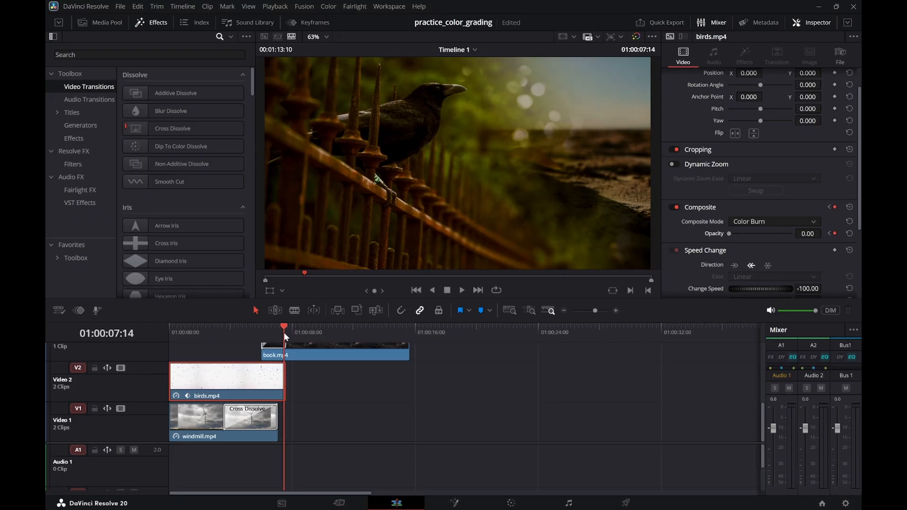
Play the opening from 01:00:00:02 and show the keyframe timeline for the birds clip's opacity
left_click_drag(257, 331, 171, 338)
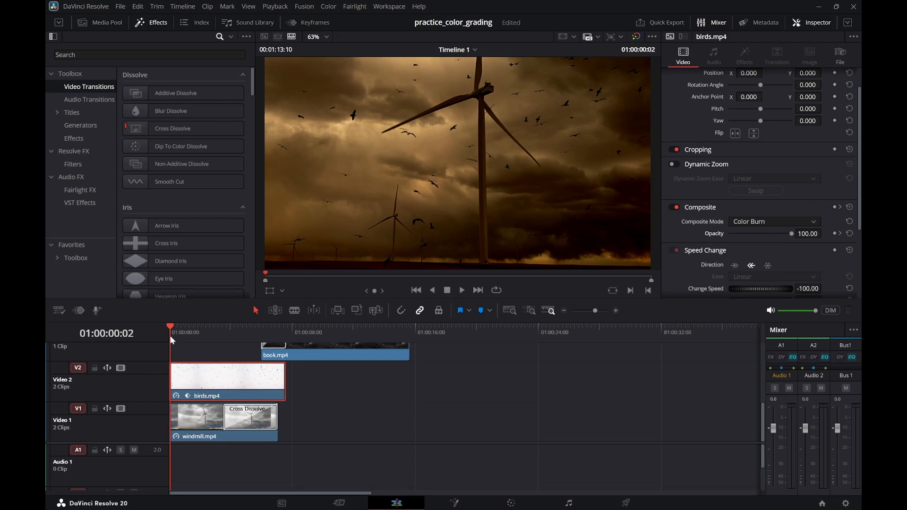
key("space")
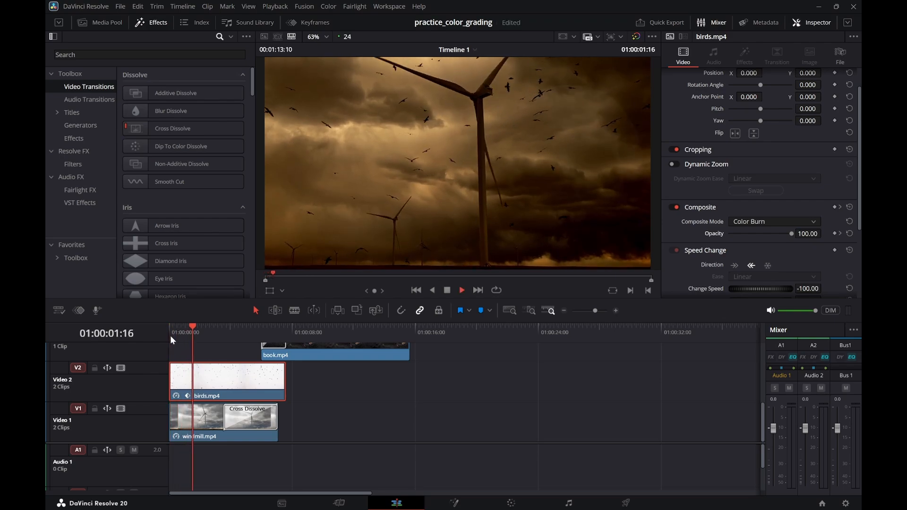
left_click(296, 23)
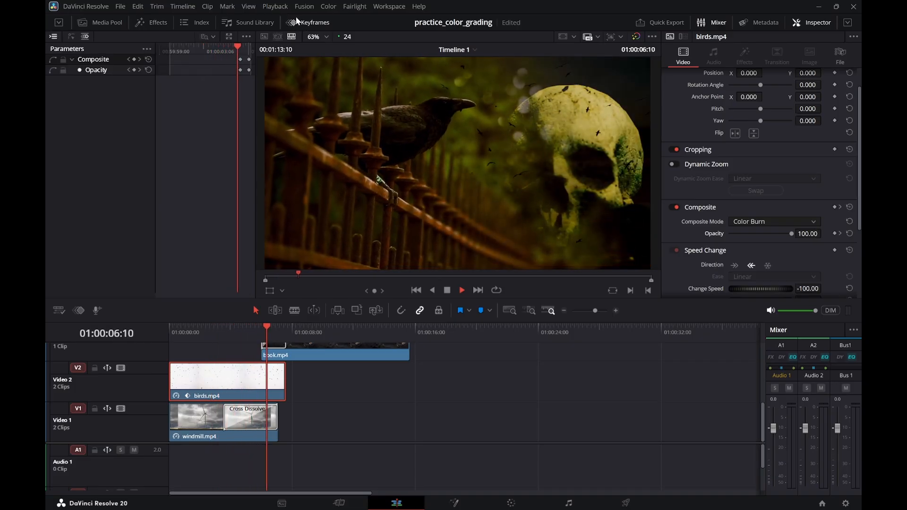
key("space")
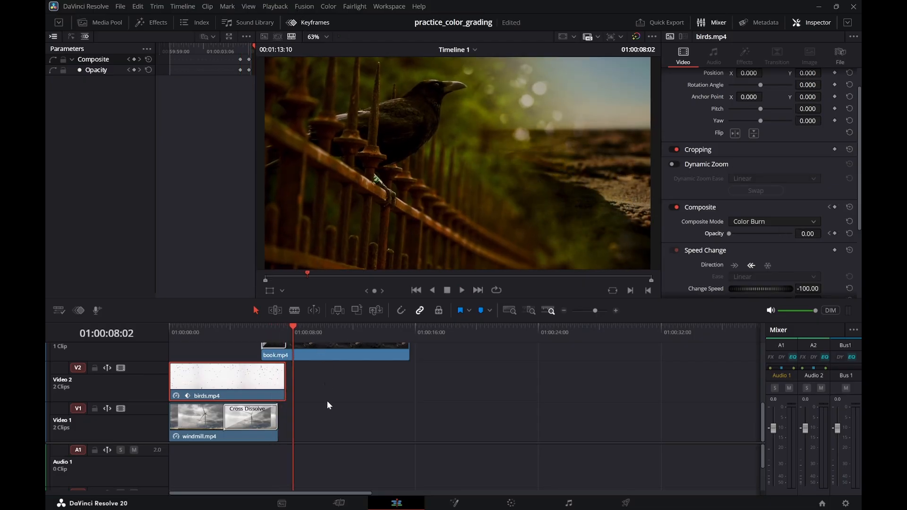
Add a Cross Dissolve to the end of the crow clip on Video 6
scroll(302, 396, "up", 3)
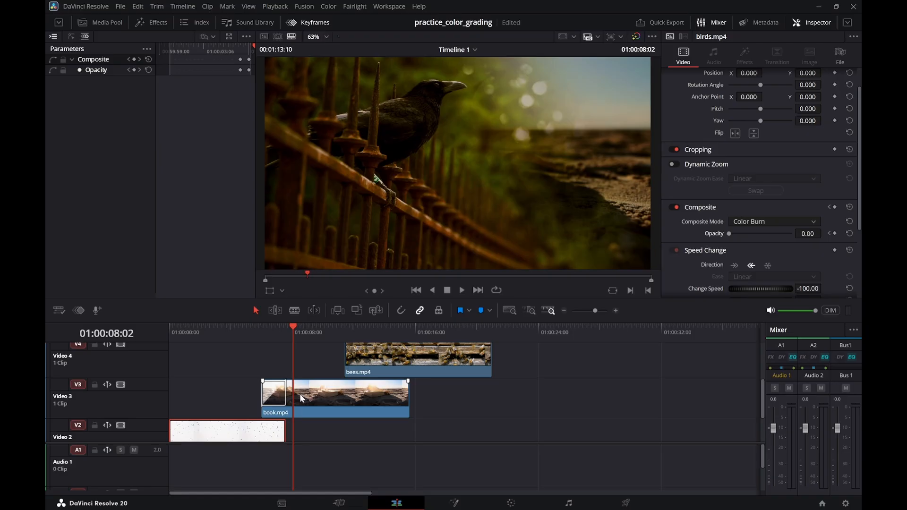
left_click(300, 399)
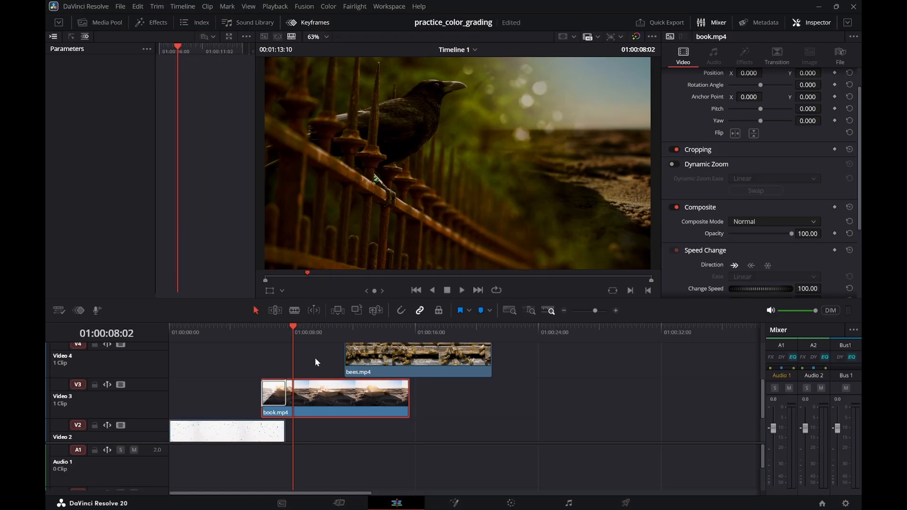
scroll(315, 358, "up", 2)
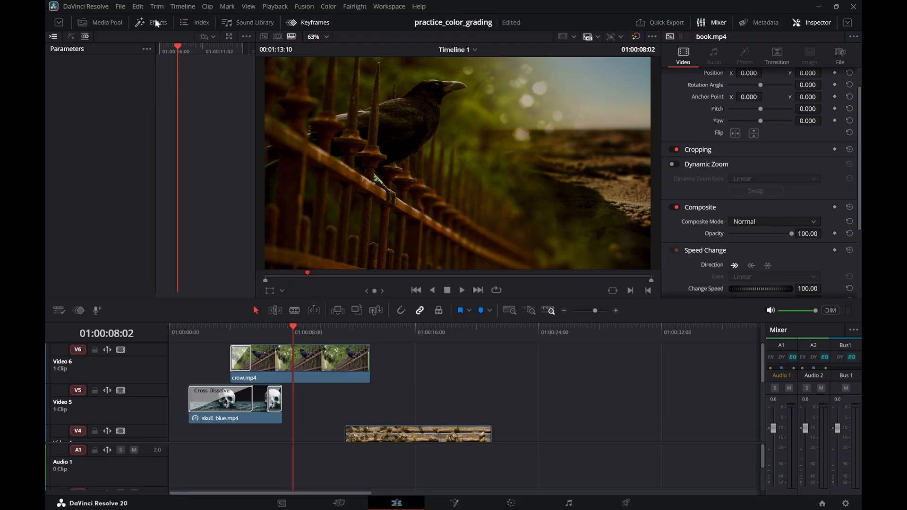
left_click(157, 23)
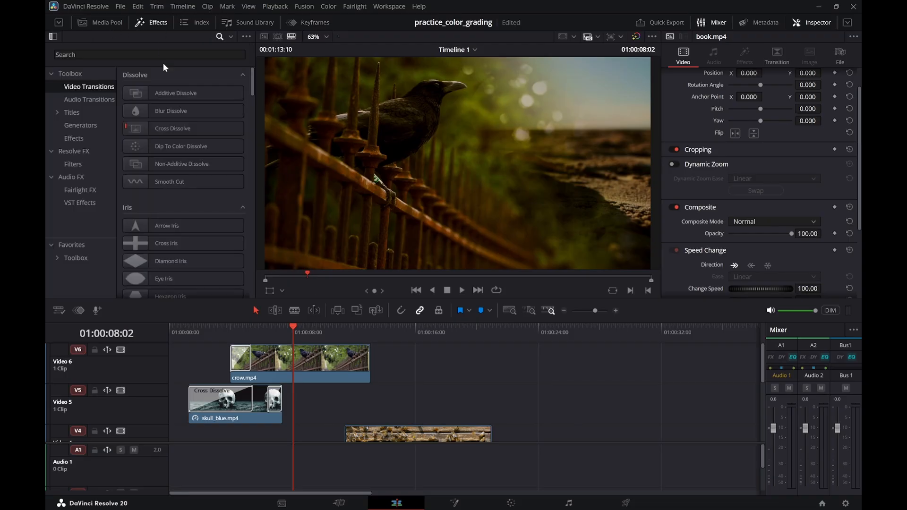
left_click_drag(179, 128, 353, 350)
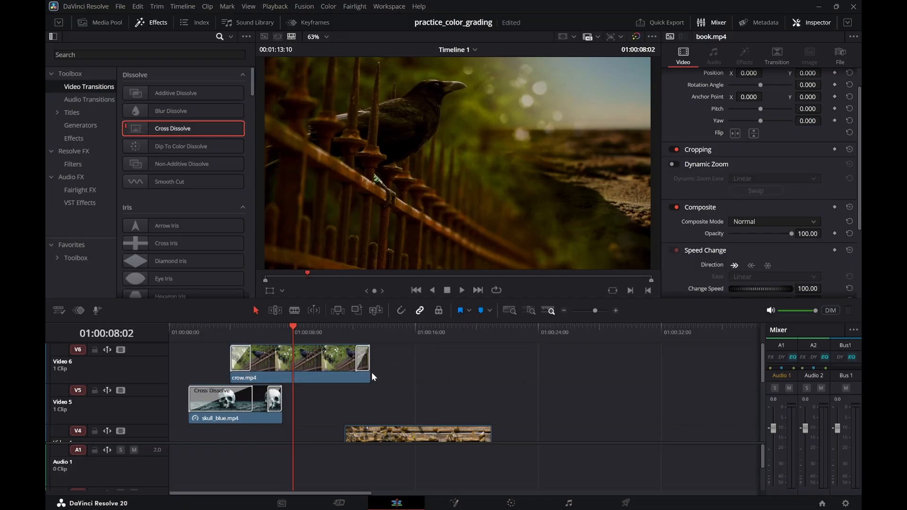
Trim about 3.9 seconds off the crow clip's end and play from 01:00:05:25 to check its closing dissolve
left_click_drag(370, 377, 308, 380)
left_click(259, 330)
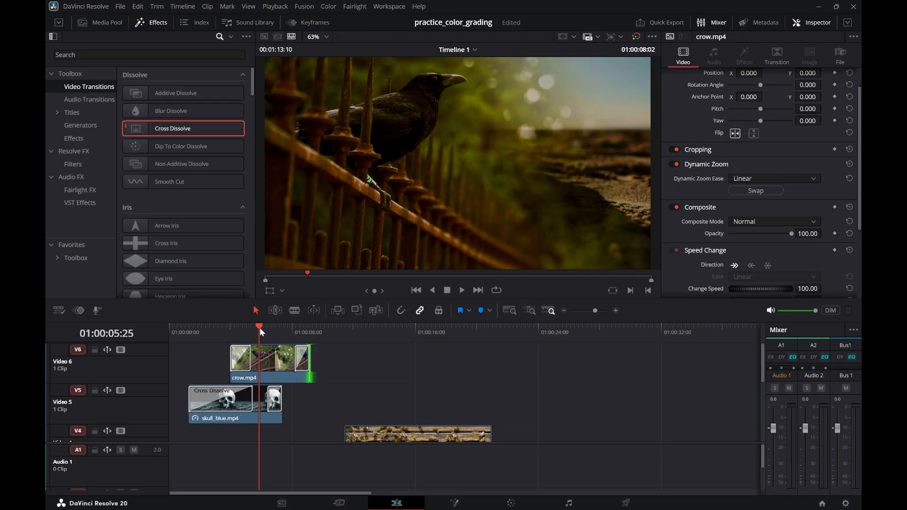
key("space")
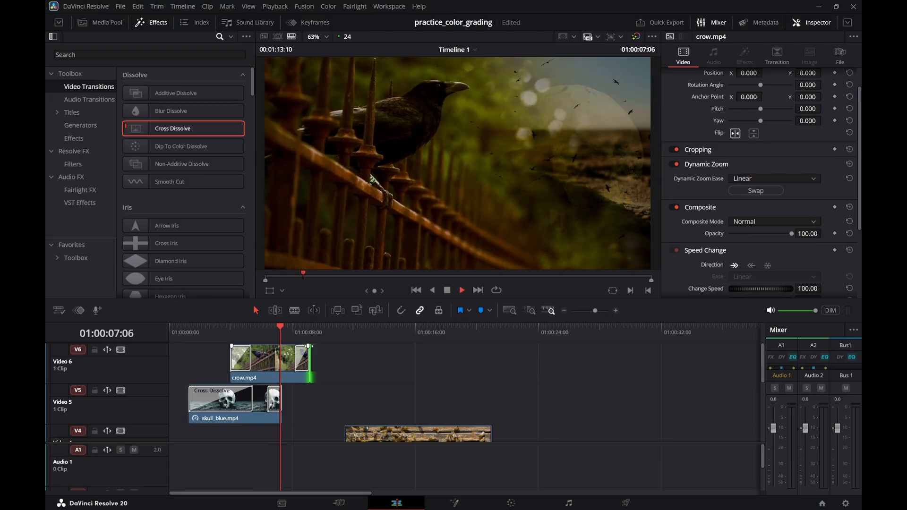
key("space")
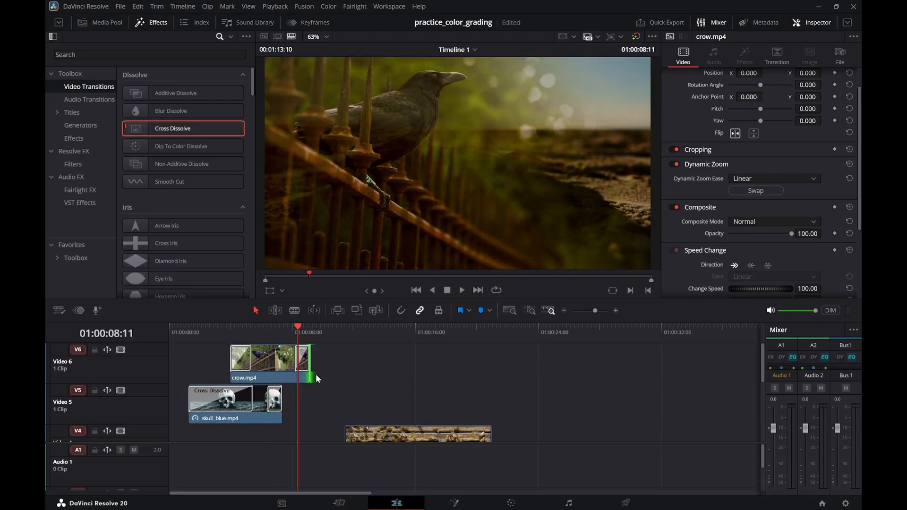
Trim about 0.6 seconds more off the crow clip's end and replay the opening to check the fade-out
left_click_drag(316, 378, 301, 378)
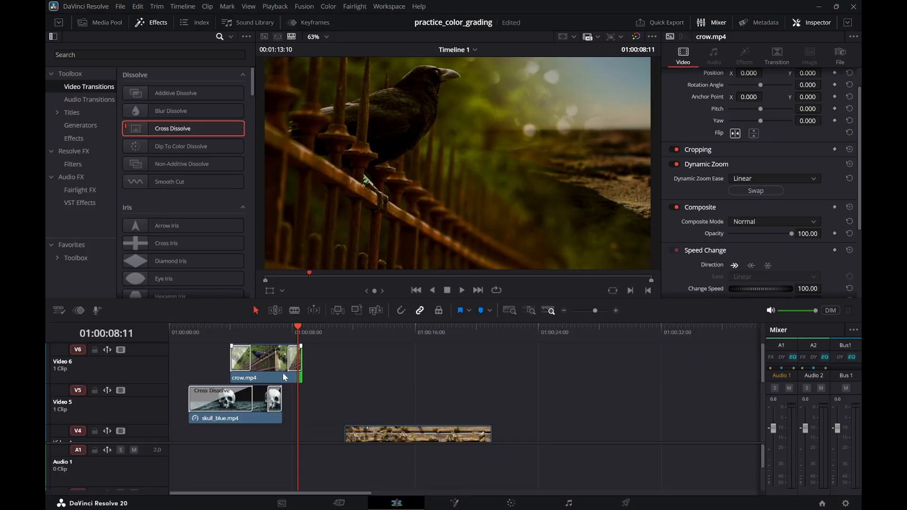
left_click_drag(227, 331, 189, 332)
key("space")
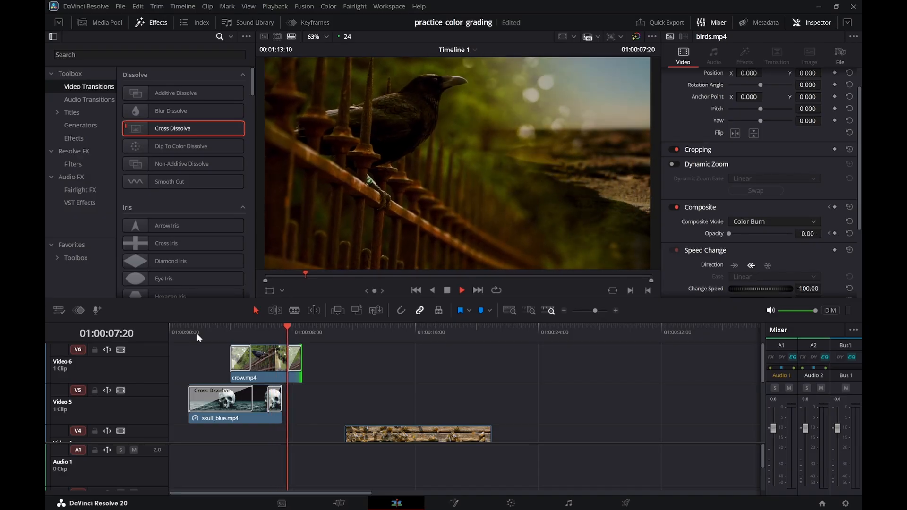
key("space")
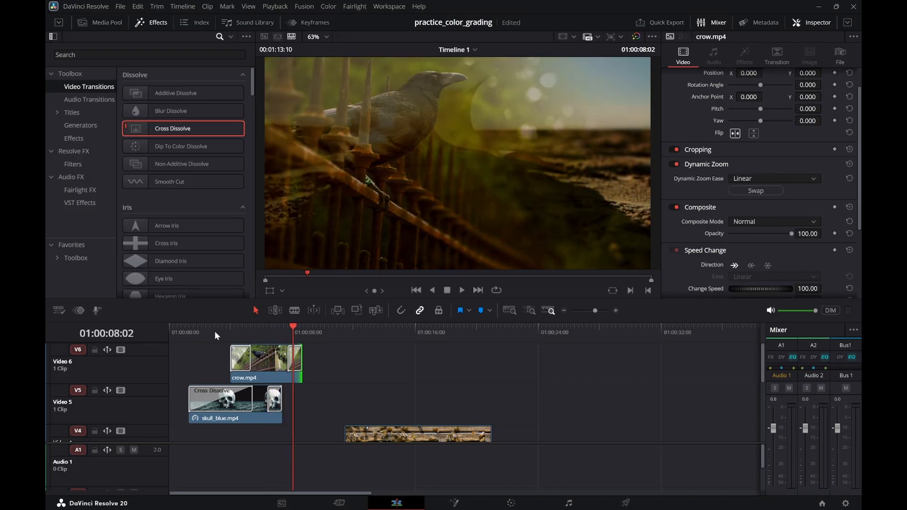
Play from about 01:00:03 to check the crow's fade over the skull, and save the project
left_click(215, 330)
key("space")
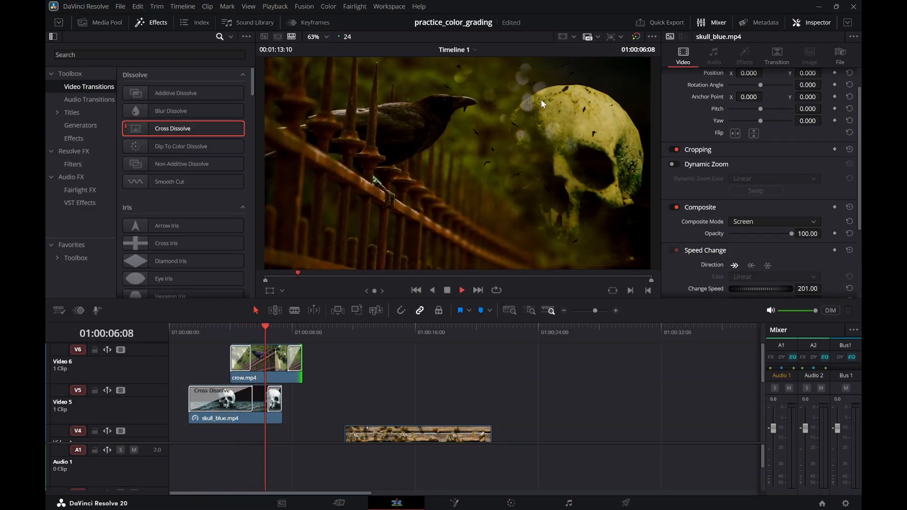
key("space")
key("ctrl+s")
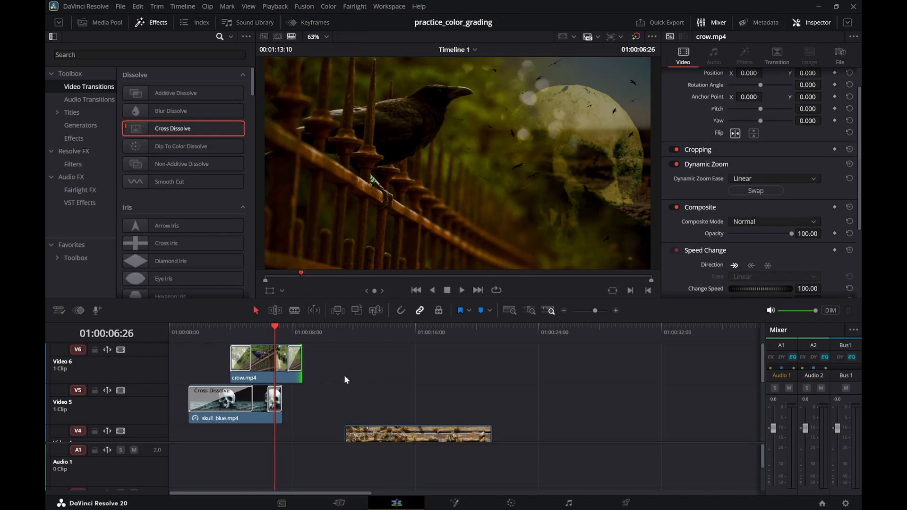
Extend the crow clip's end on Video 6 by about 0.4 seconds and scrub its overlap with the book clip
scroll(321, 385, "down", 3)
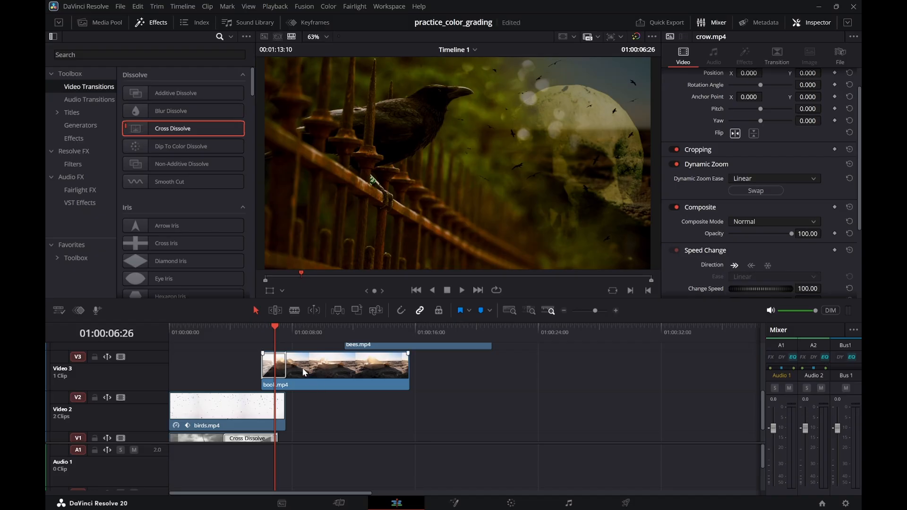
scroll(301, 368, "up", 3)
left_click_drag(302, 371, 308, 373)
left_click_drag(284, 336, 280, 339)
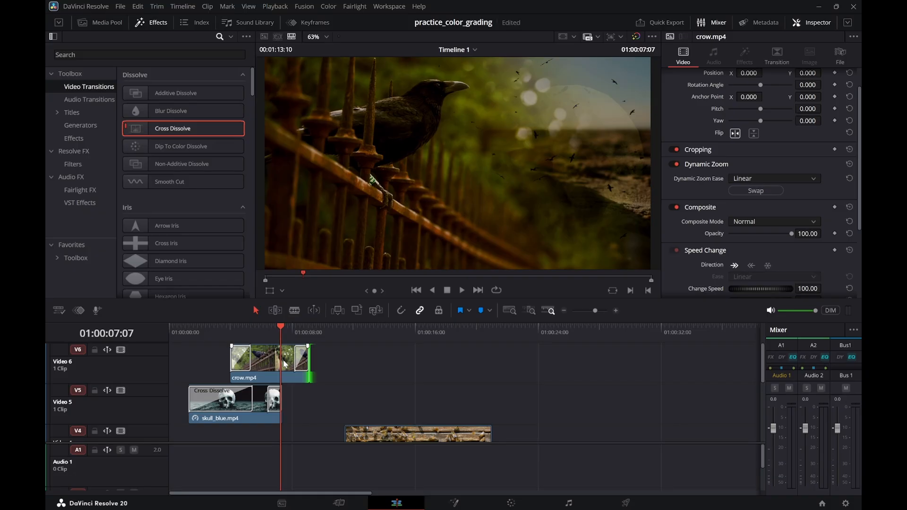
Move the book clip on Video 3 about 0.5 seconds earlier, check its blend with the crow, and save the project
scroll(295, 398, "down", 3)
mouse_move(263, 382)
left_mouse_down()
mouse_move(272, 381)
mouse_move(256, 381)
left_mouse_up()
left_click_drag(313, 374, 305, 376)
key("ctrl+s")
left_click(306, 332)
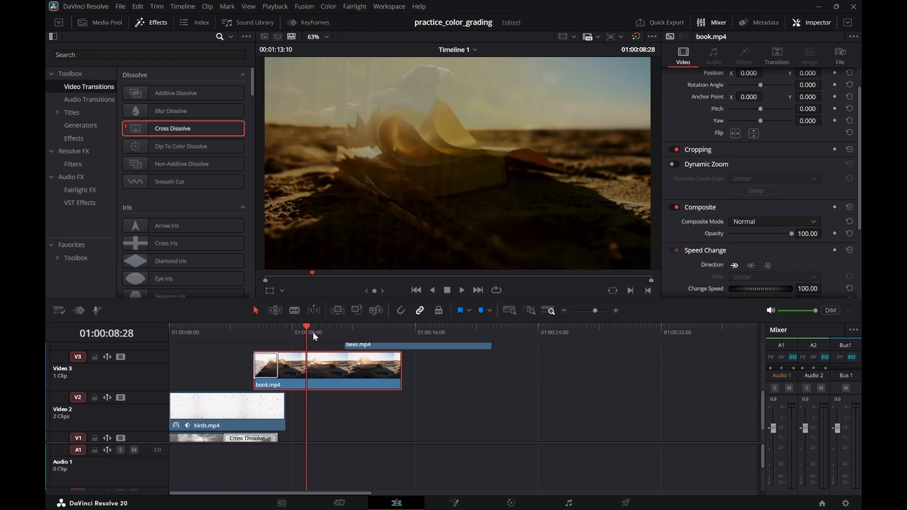
left_click(285, 331)
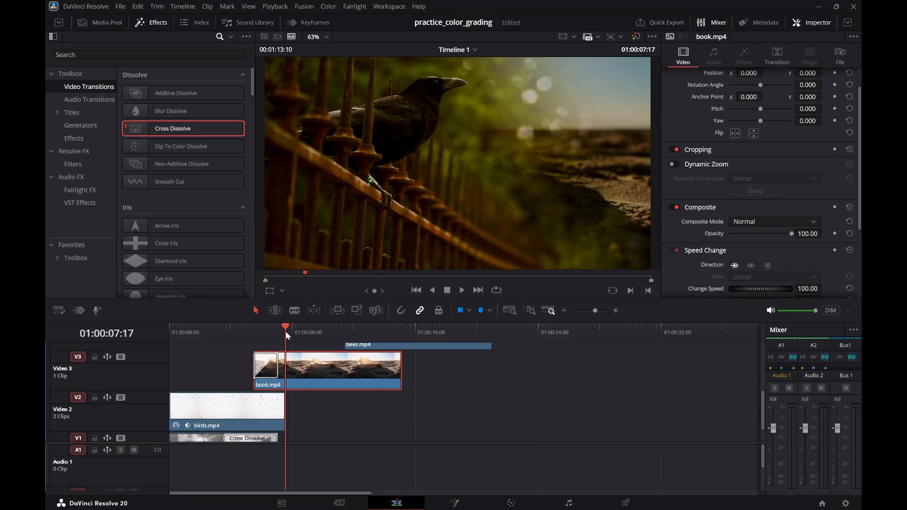
left_click(328, 330)
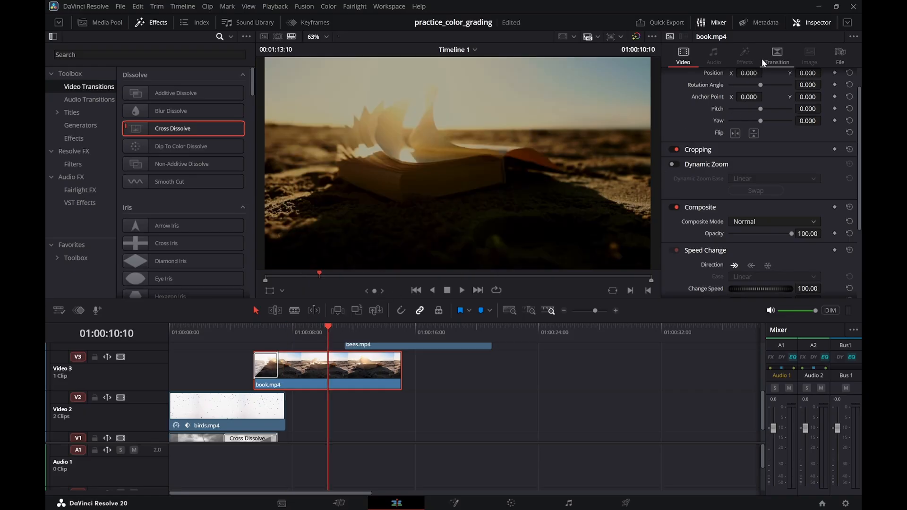
key("ctrl+s")
Set the book clip's zoom to 1.180 and scrub through its overlap with the crow's closing dissolve
scroll(743, 110, "up", 2)
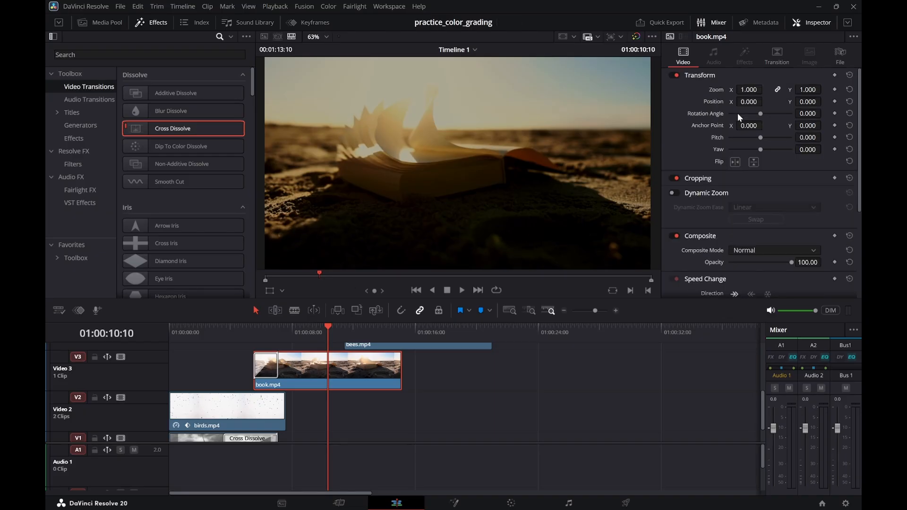
left_click_drag(749, 90, 758, 90)
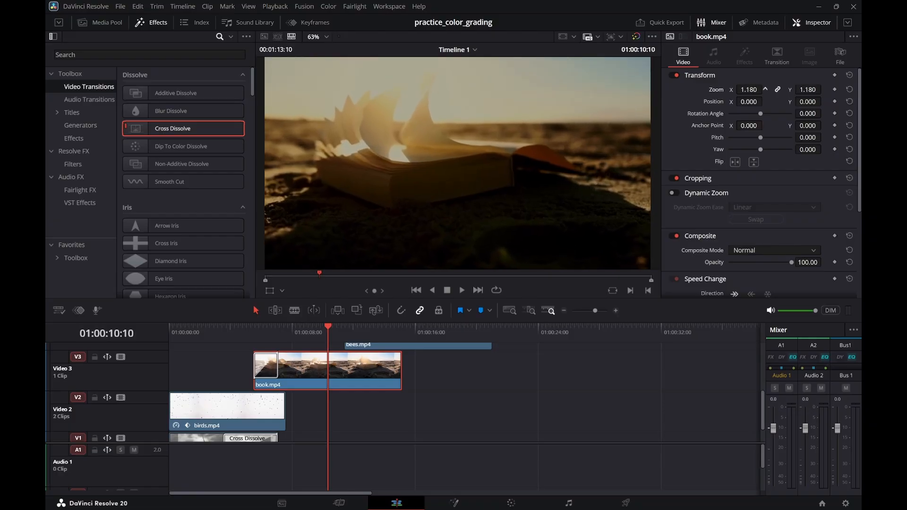
mouse_move(317, 331)
left_mouse_down()
mouse_move(308, 331)
mouse_move(321, 333)
left_mouse_up()
scroll(314, 371, "up", 4)
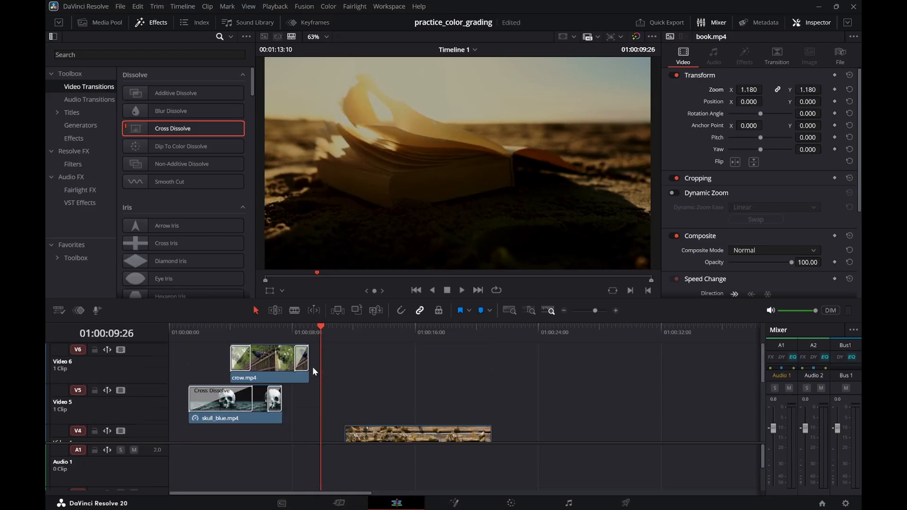
left_click_drag(291, 326, 303, 333)
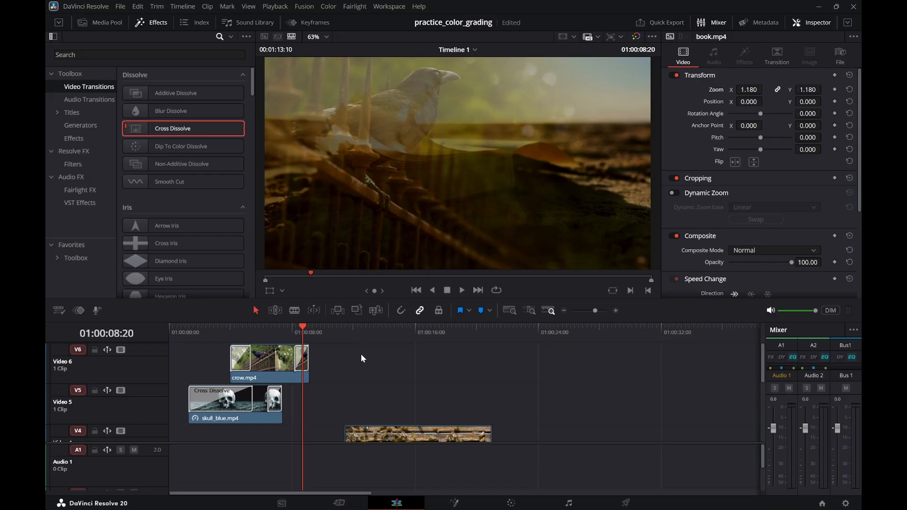
Flip the book clip horizontally and check the crow-to-book dissolve around 01:00:08:12
scroll(355, 350, "down", 2)
left_click(325, 333)
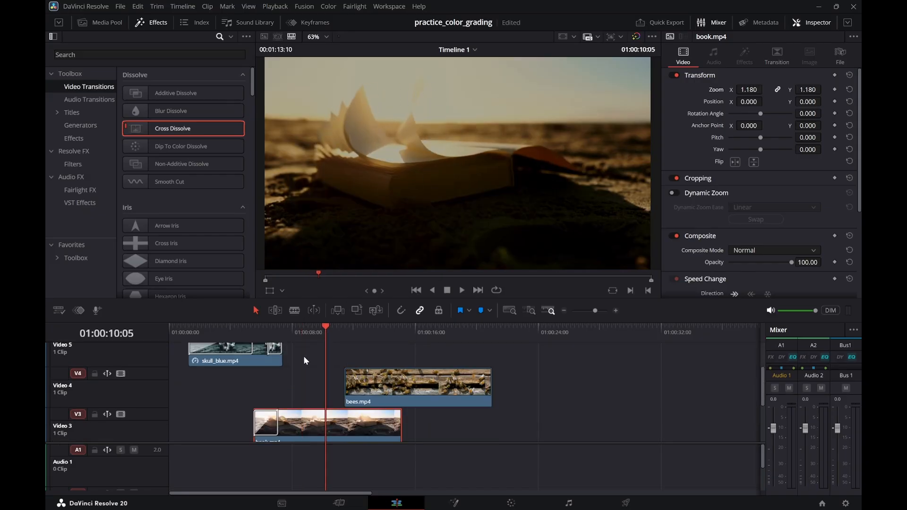
scroll(301, 365, "up", 2)
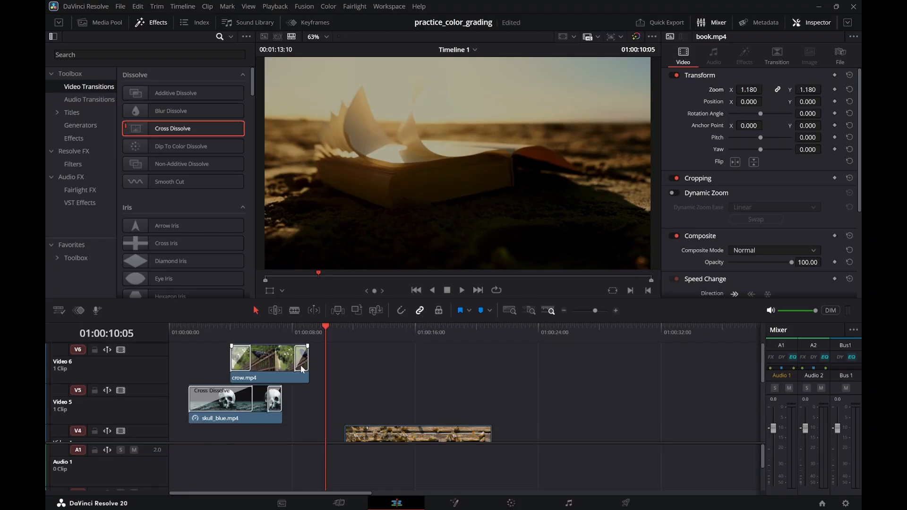
scroll(302, 369, "down", 2)
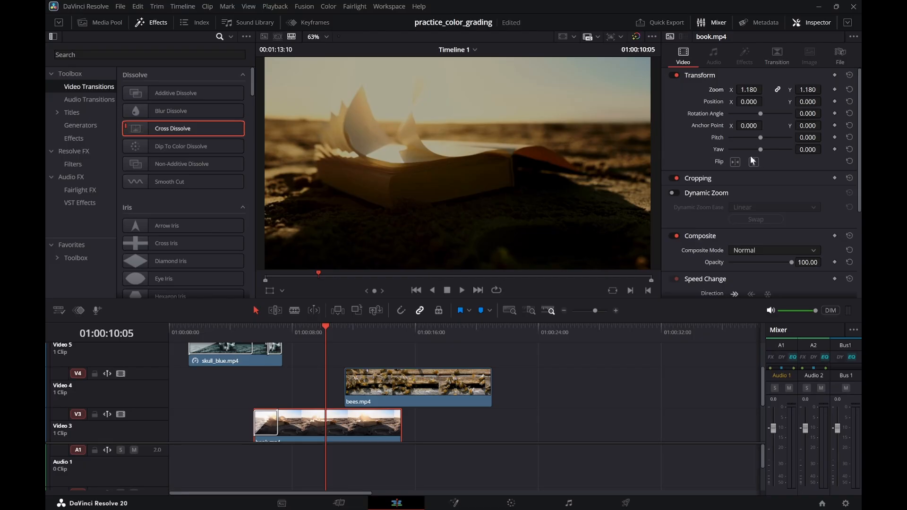
left_click(735, 162)
mouse_move(305, 331)
left_mouse_down()
mouse_move(290, 331)
mouse_move(308, 331)
mouse_move(299, 326)
left_mouse_up()
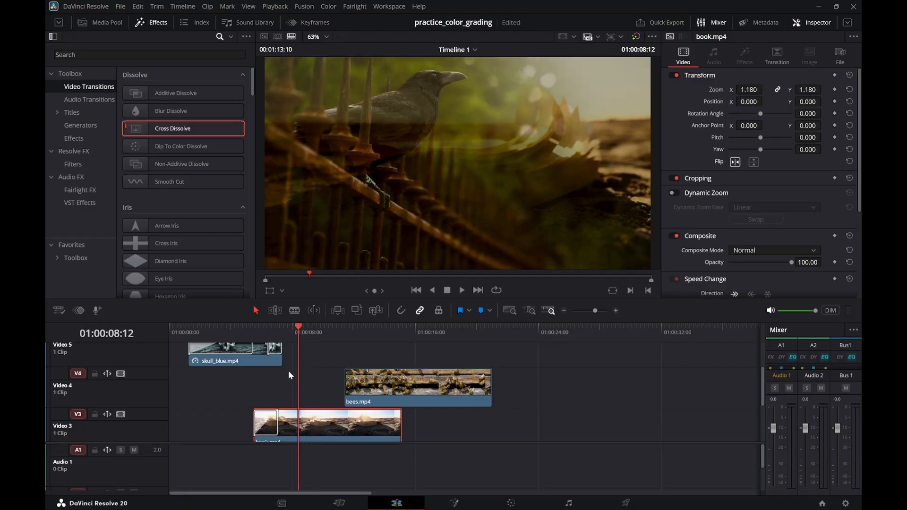
Set the crow clip's zoom to 1.200 and its Y position to -134 with the viewer guides shown
scroll(283, 378, "up", 2)
left_click(267, 363)
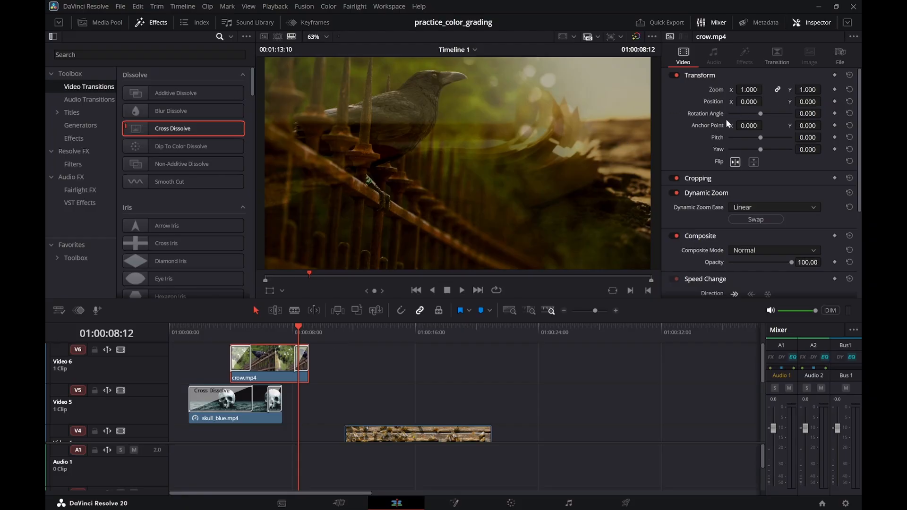
left_click_drag(752, 90, 775, 99)
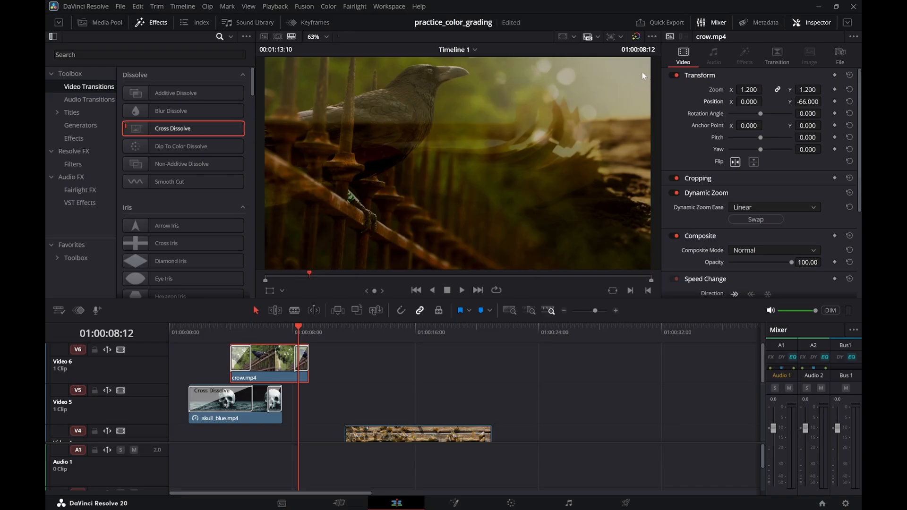
left_click(562, 37)
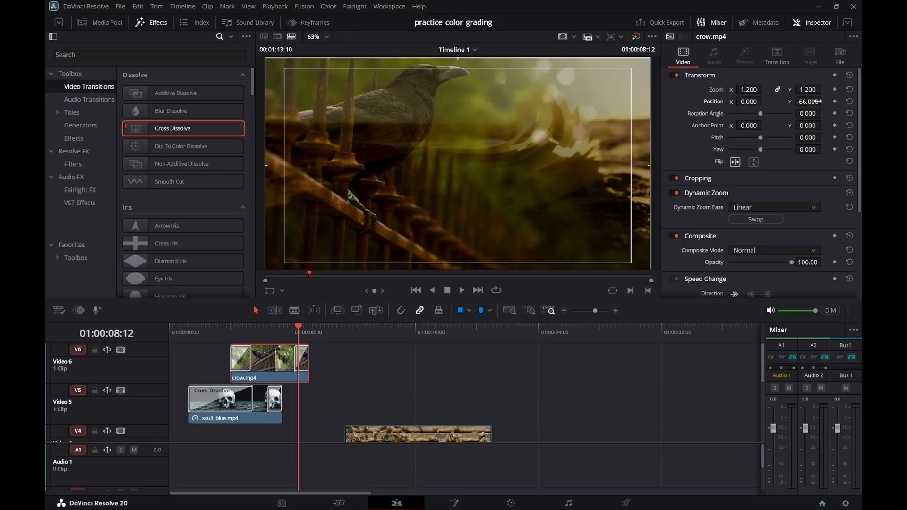
left_click_drag(807, 101, 775, 101)
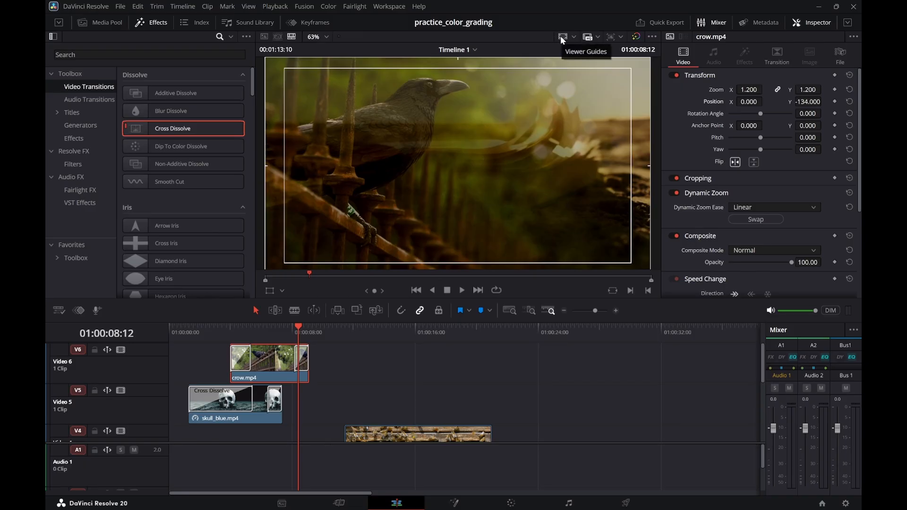
Scrub and play the section from about 01:00:03:27 to check the reframed crow beside the skull
left_click_drag(280, 330, 240, 330)
mouse_move(233, 327)
left_mouse_down()
mouse_move(260, 331)
mouse_move(220, 333)
left_mouse_up()
key("space")
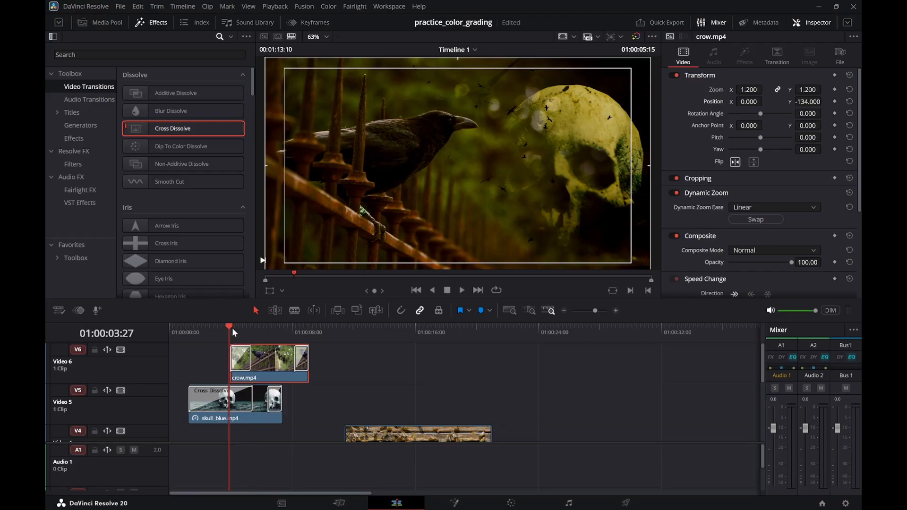
key("space")
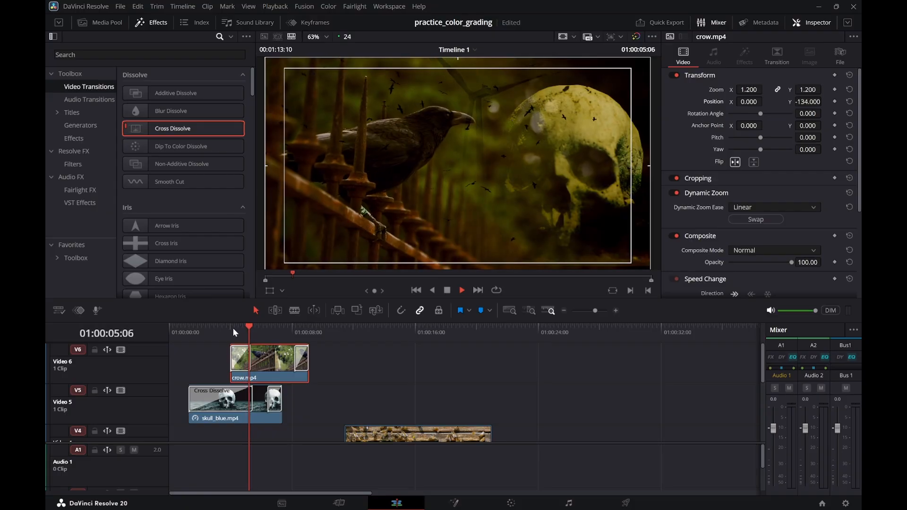
key("space")
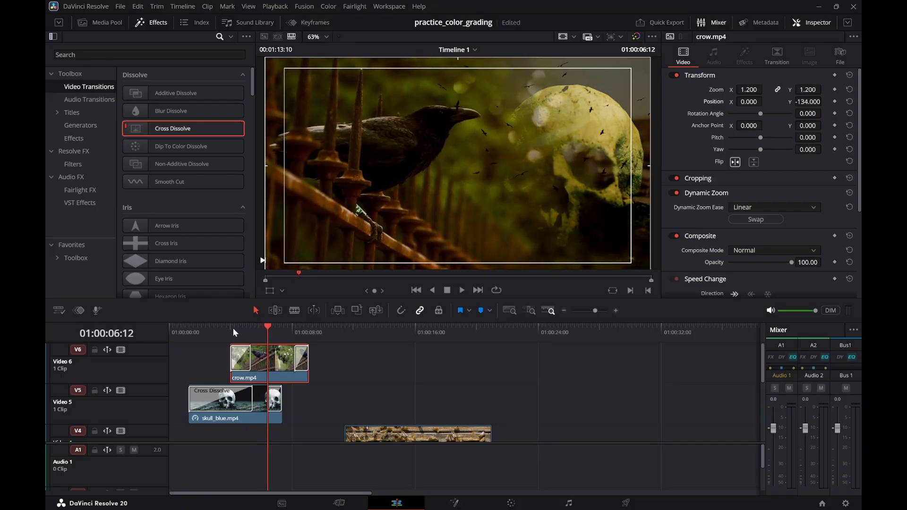
Trim about 0.2 seconds off the windmill clip's end on Video 1 and replay its dissolve into the crow
scroll(338, 379, "down", 3)
scroll(312, 413, "down", 3)
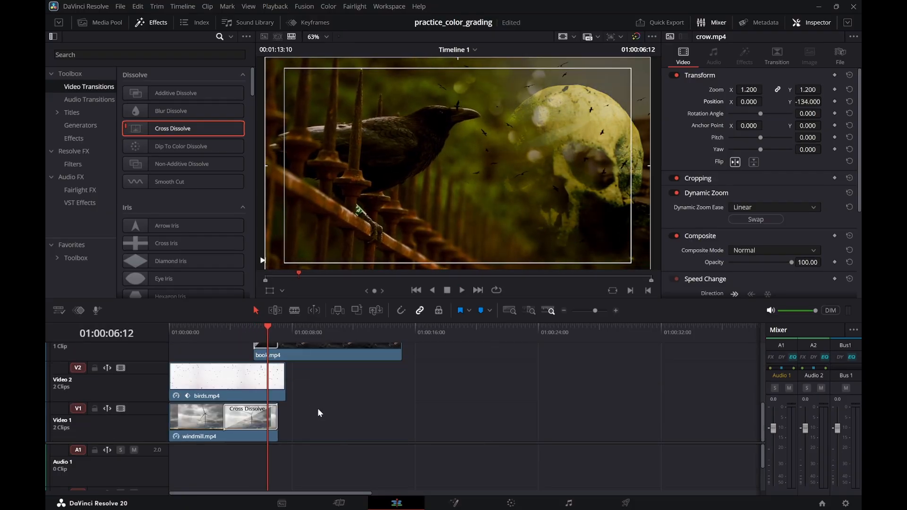
left_click_drag(276, 433, 272, 432)
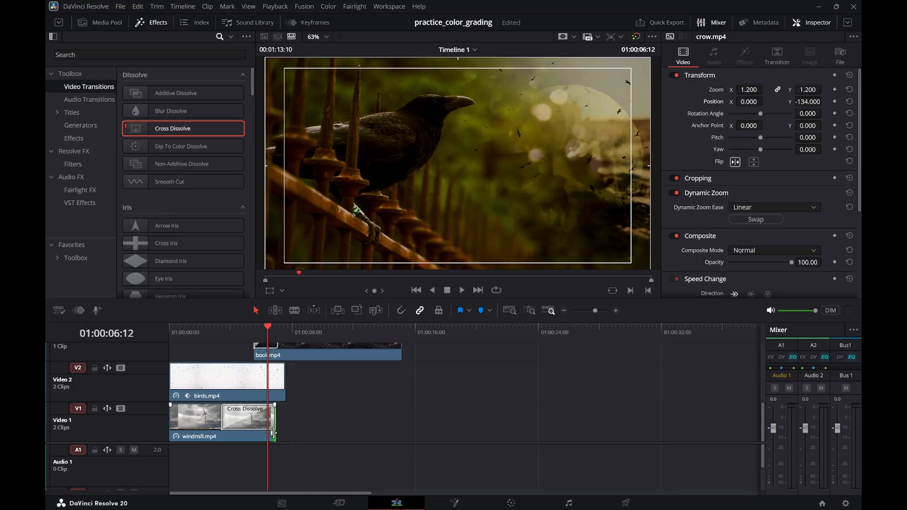
left_click(235, 327)
key("space")
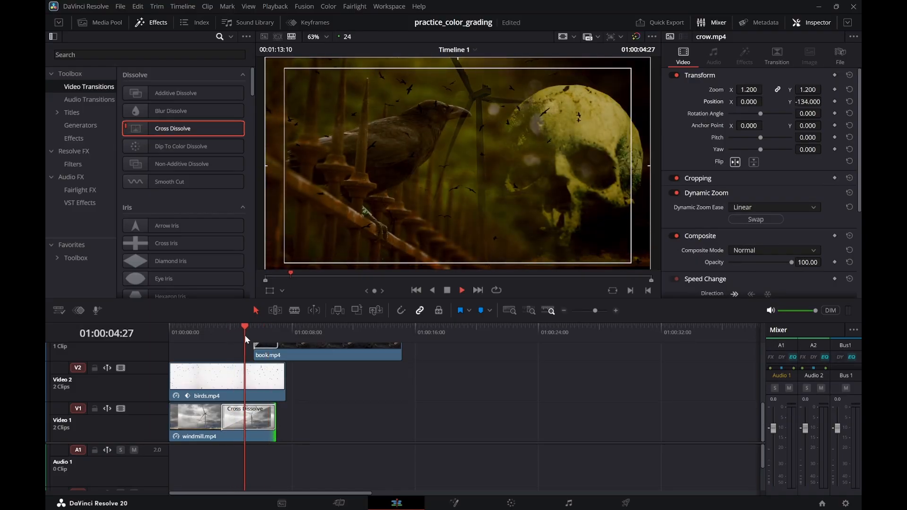
key("space")
Trim about 0.5 seconds more off the windmill clip's end in two cuts, replaying the dissolve between them
left_click_drag(276, 425, 274, 426)
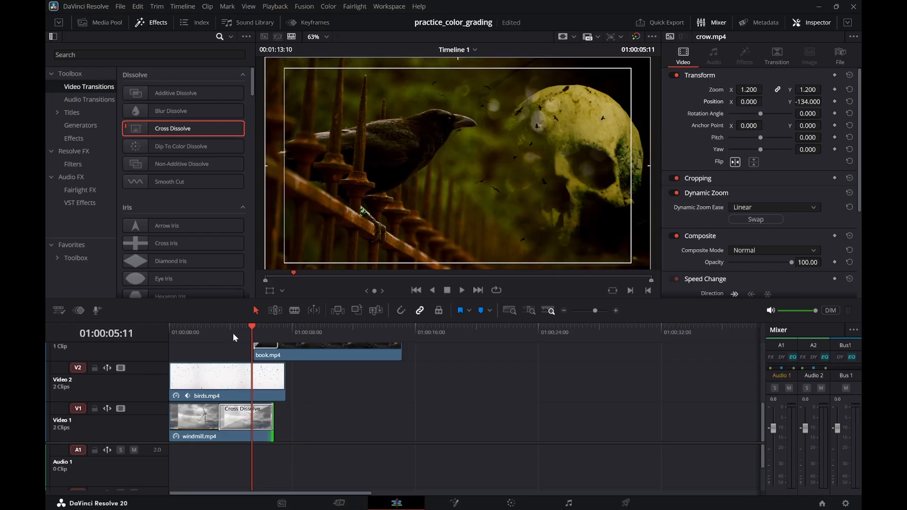
left_click(225, 330)
key("space")
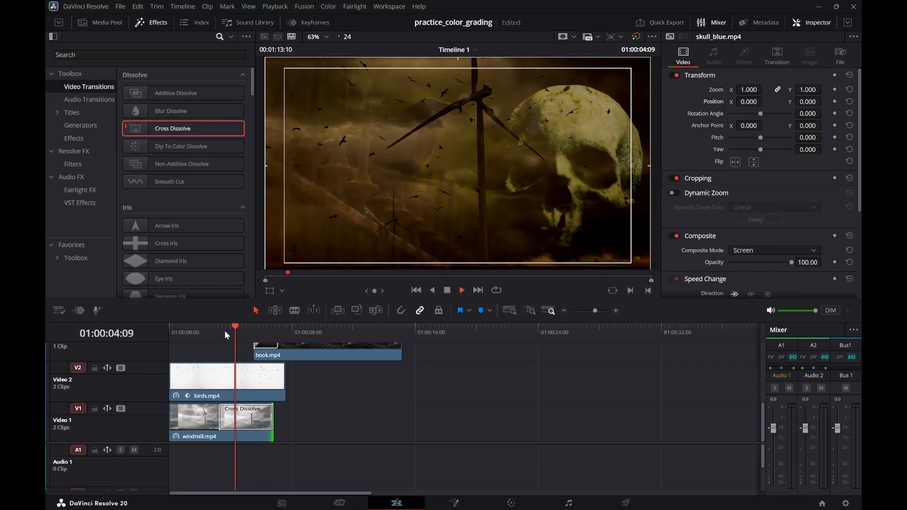
key("space")
left_click_drag(270, 427, 267, 426)
left_click(197, 331)
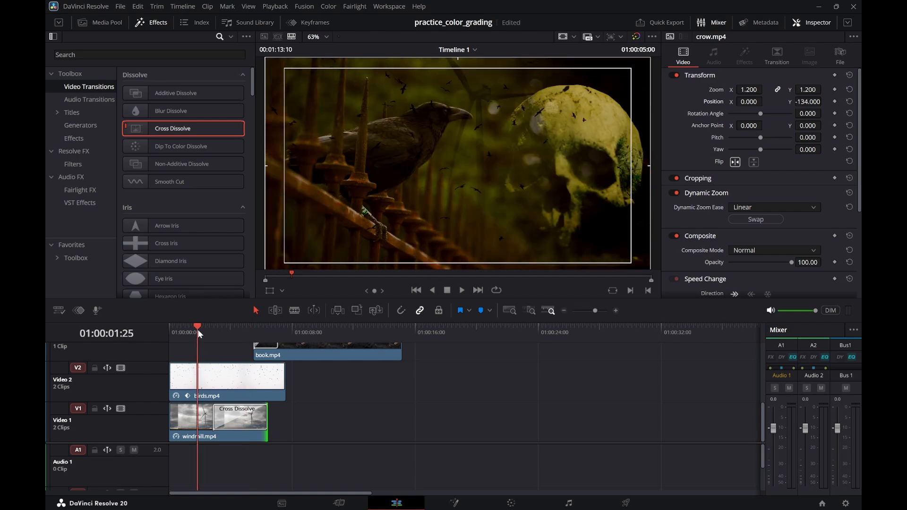
Move the windmill clip about 0.5 seconds later, extend its start back to the timeline's beginning, and play the opening
left_click(235, 377)
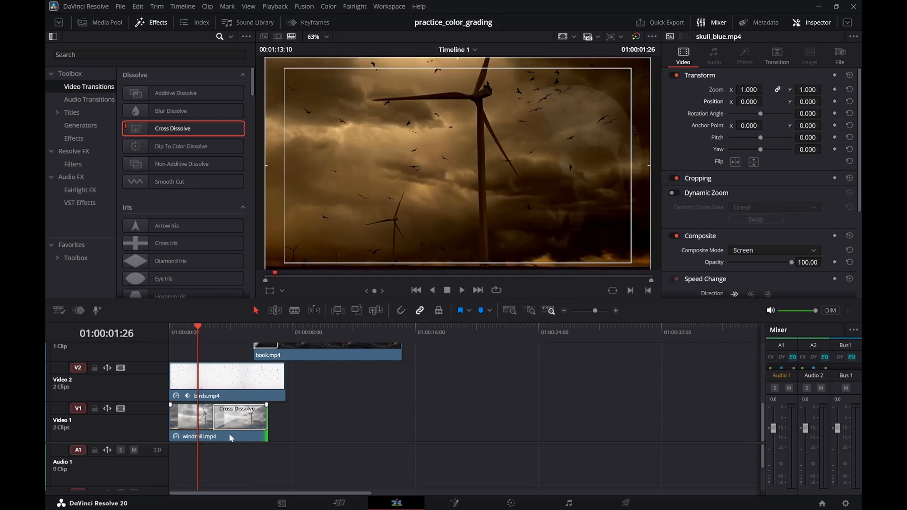
left_click_drag(229, 433, 237, 435)
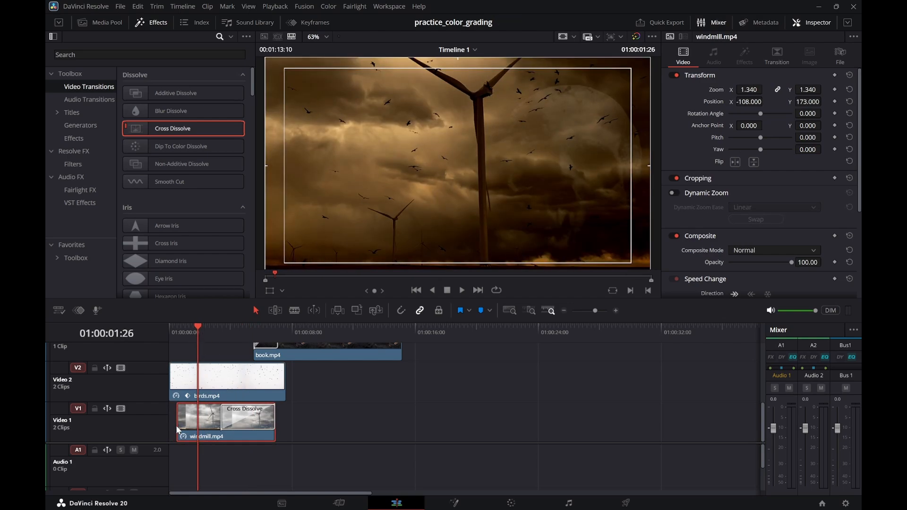
left_click_drag(177, 430, 158, 428)
left_click(170, 328)
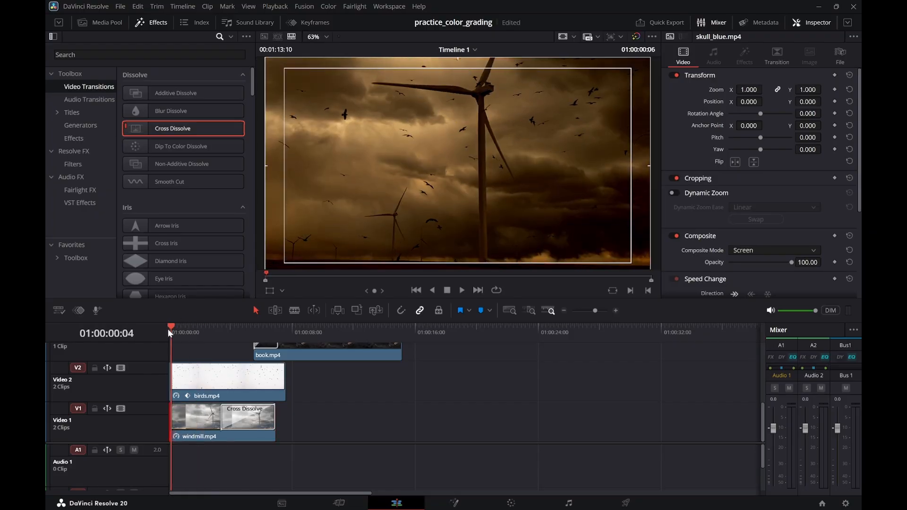
key("space")
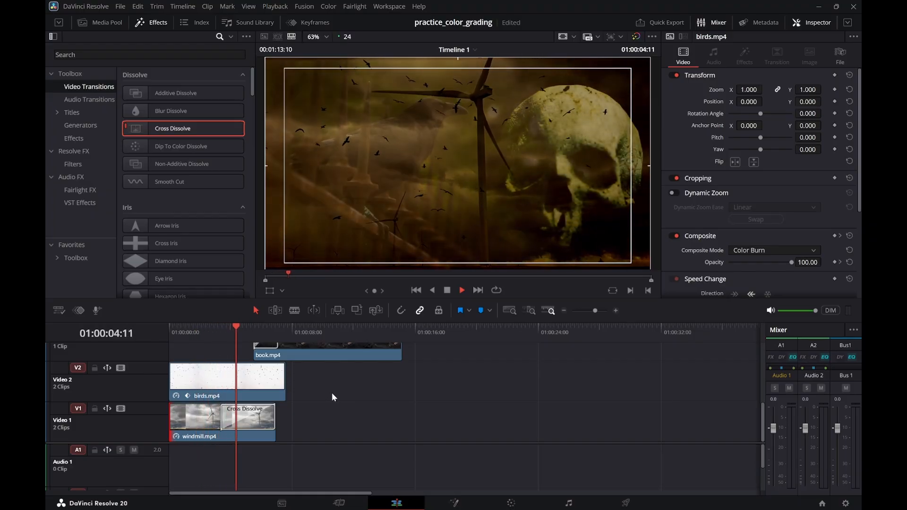
key("space")
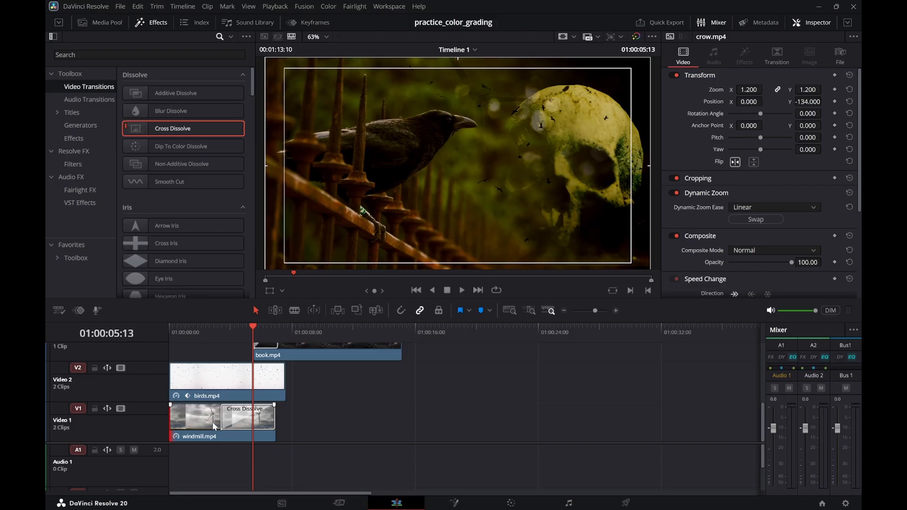
Adjust the windmill clip to start at the timeline's beginning and end about 0.3 seconds earlier, and scrub to 01:00:04:03
left_click_drag(214, 425, 193, 422)
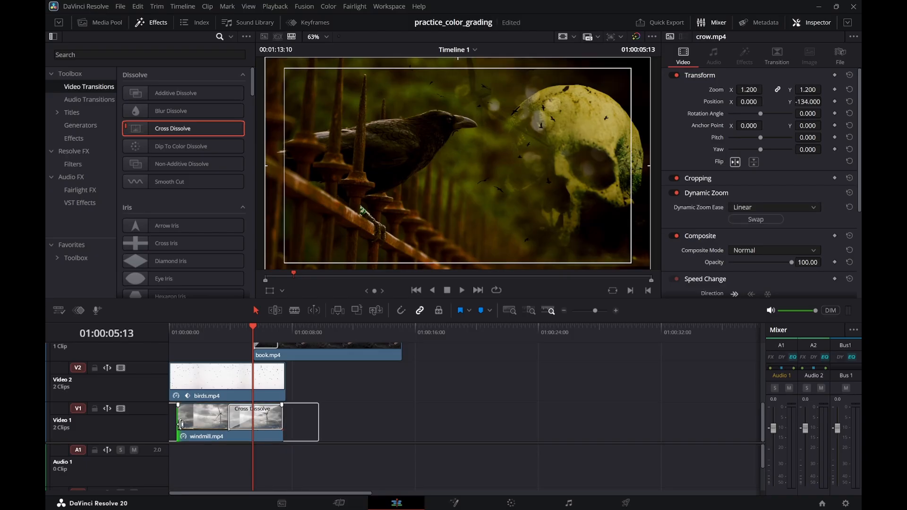
left_click_drag(217, 330, 232, 334)
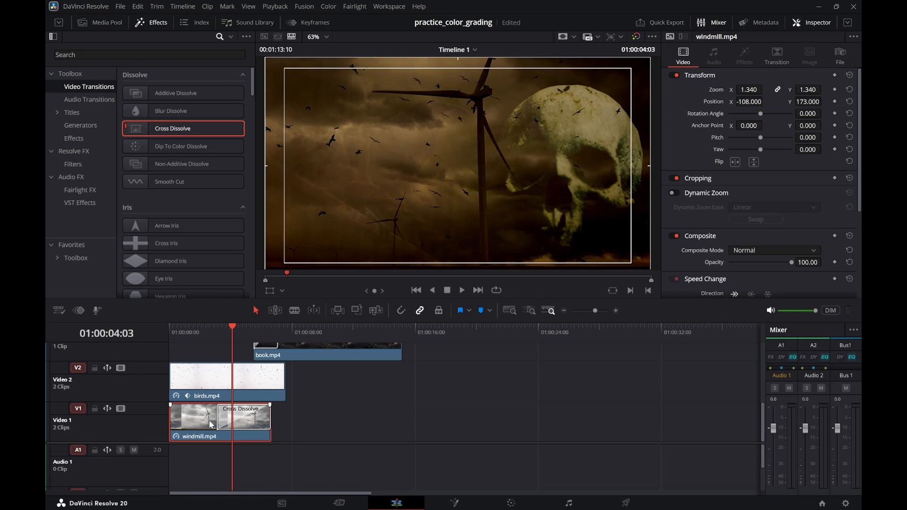
Move the windmill clip on Video 1 about 1.3 seconds later, extend its start back to the timeline's beginning, and play the opening
left_click_drag(211, 424, 227, 427)
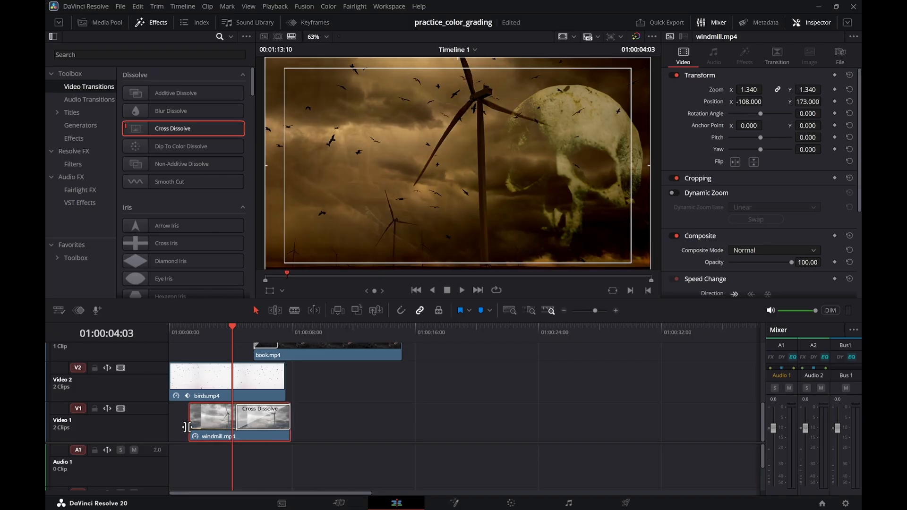
left_click_drag(185, 427, 159, 424)
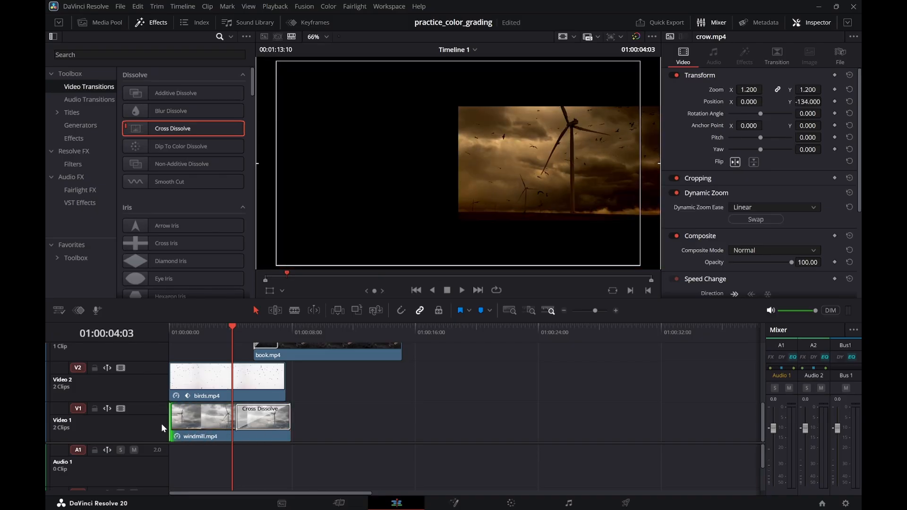
left_click(221, 426)
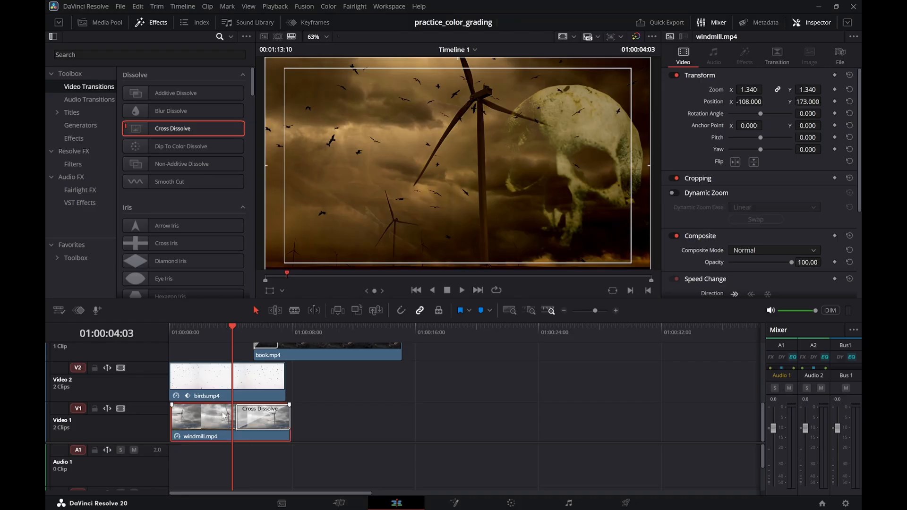
left_click_drag(217, 329, 169, 330)
key("space")
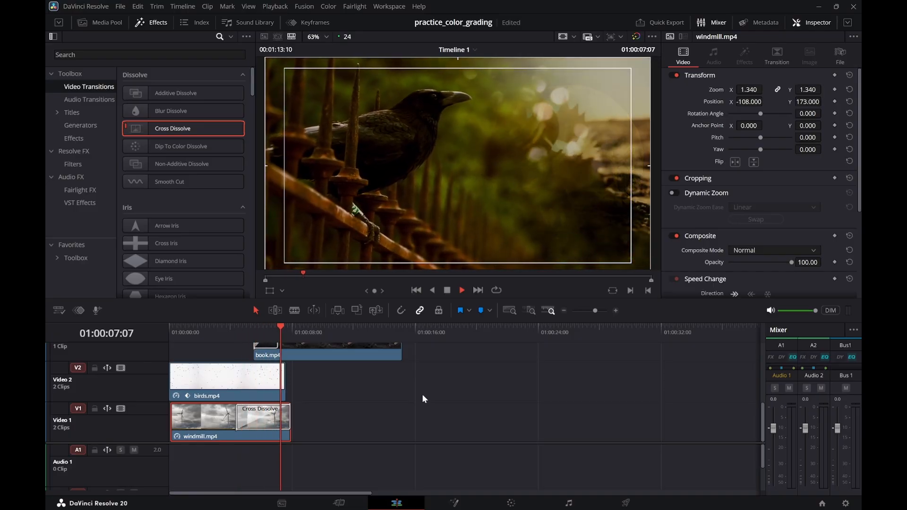
key("space")
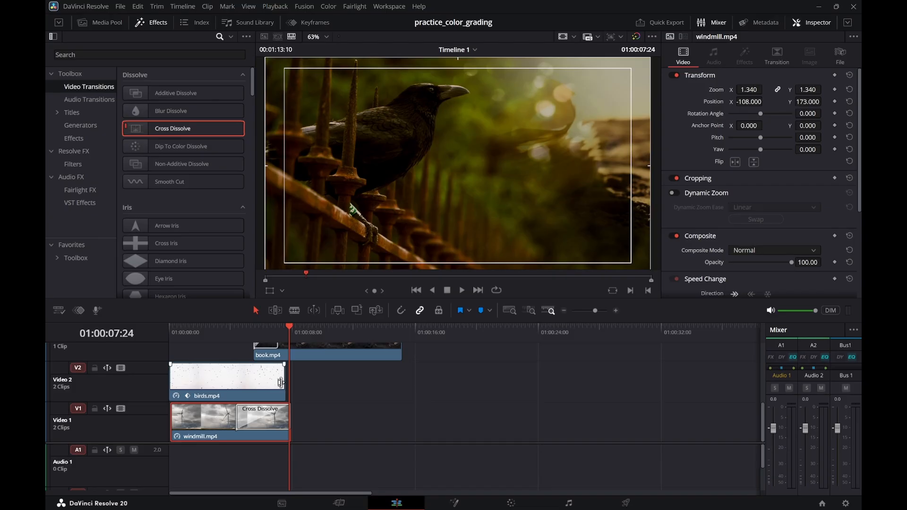
Trim about 0.2 seconds off the birds clip's end on Video 2 and replay from the timeline's beginning to about 01:00:08:11
left_click_drag(282, 382, 278, 382)
left_click(171, 333)
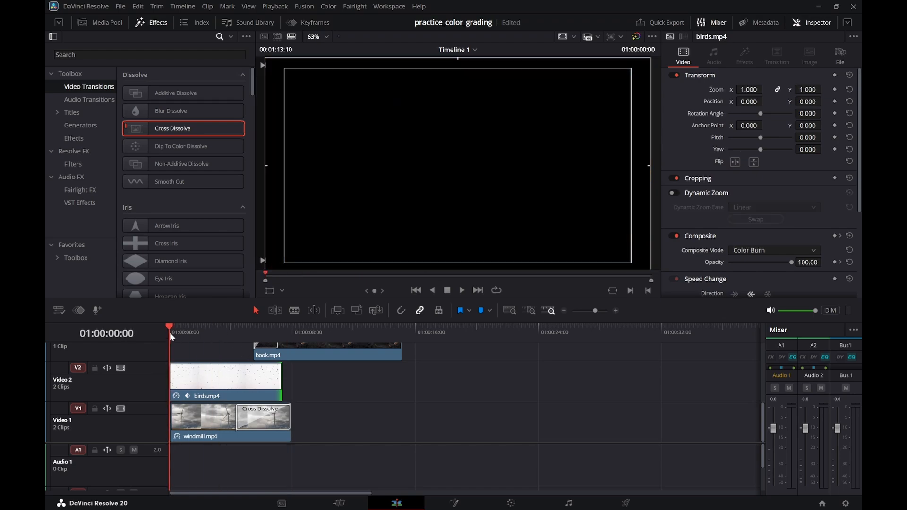
key("space")
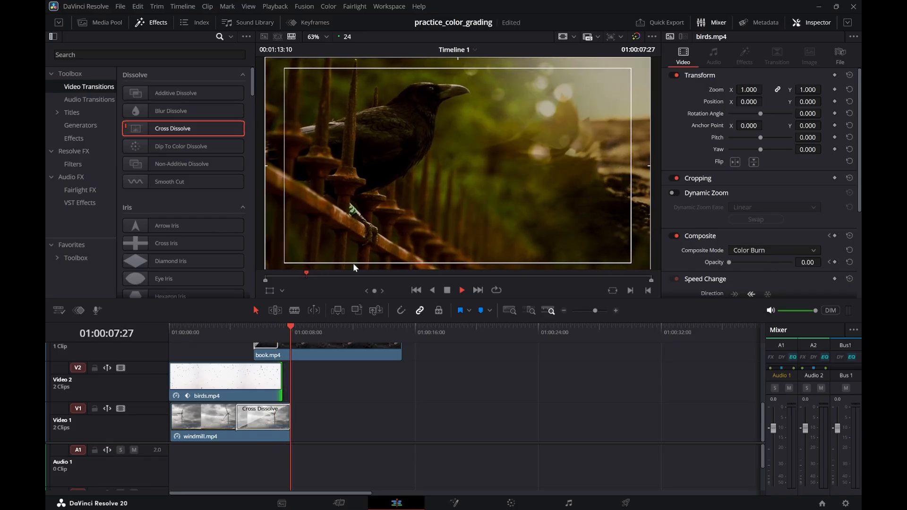
key("space")
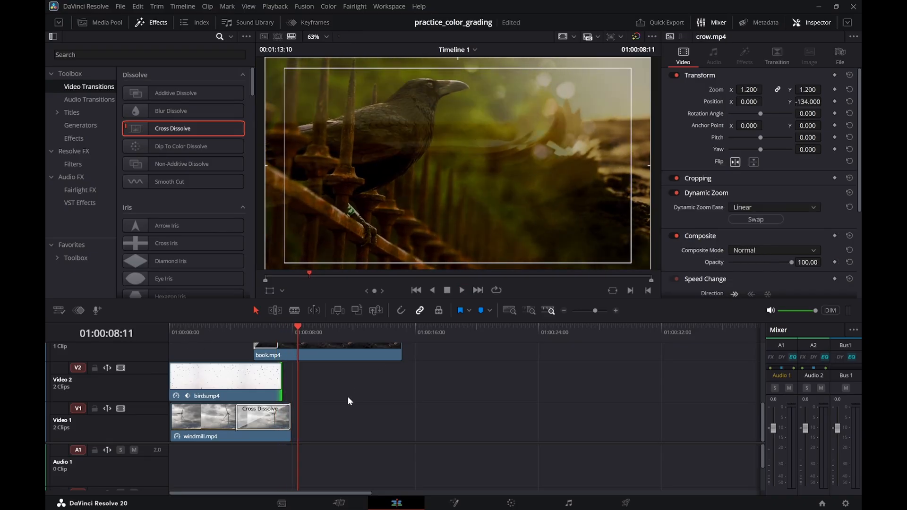
Set the book clip's zoom to 1.280 and its X position to 155
scroll(328, 401, "up", 3)
left_click(325, 405)
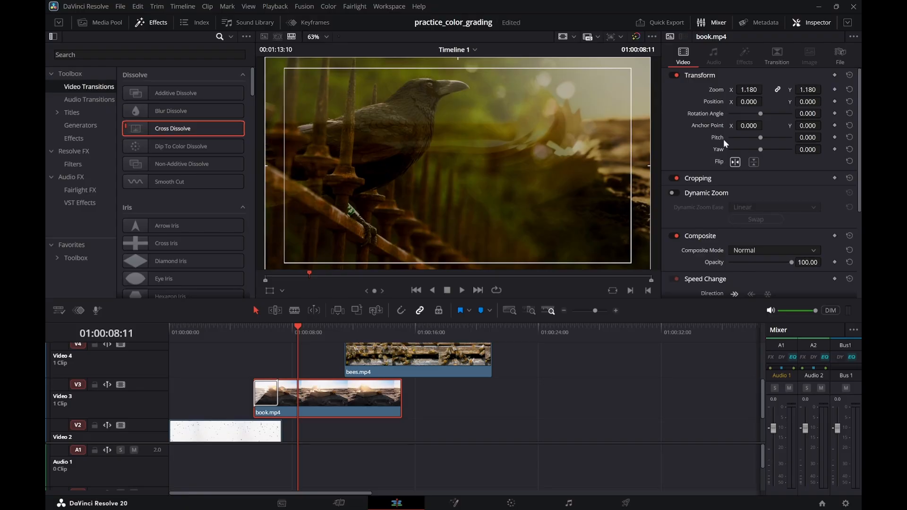
left_click_drag(749, 89, 766, 89)
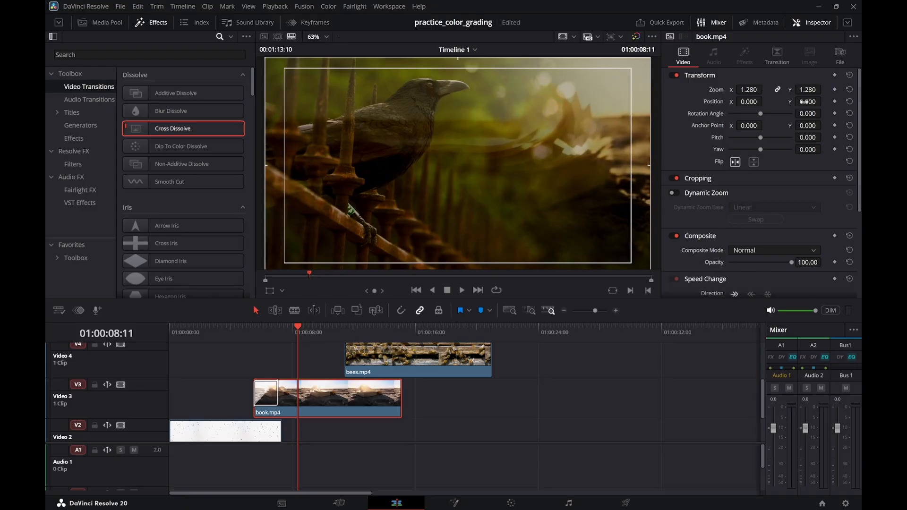
left_click_drag(748, 102, 766, 101)
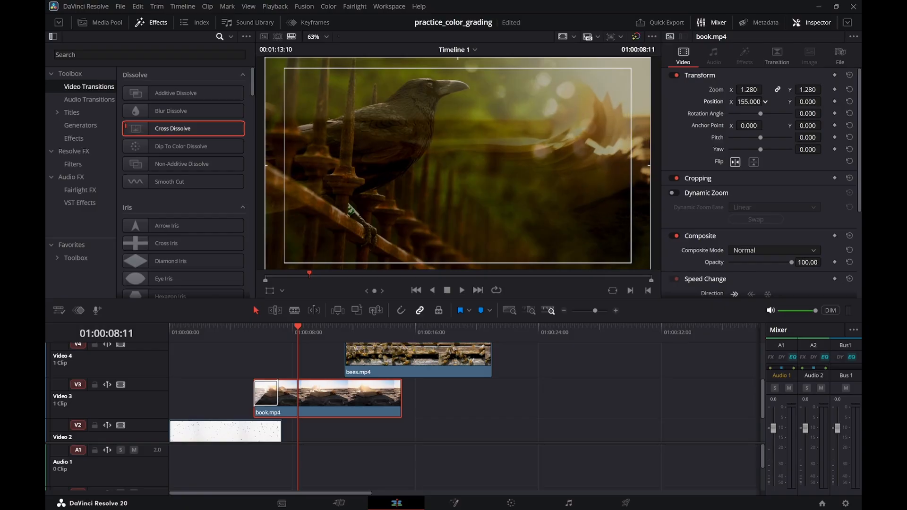
Scrub the crow-to-book dissolve from 01:00:07:16 to 01:00:08:16 and save the project
left_click_drag(309, 326, 285, 326)
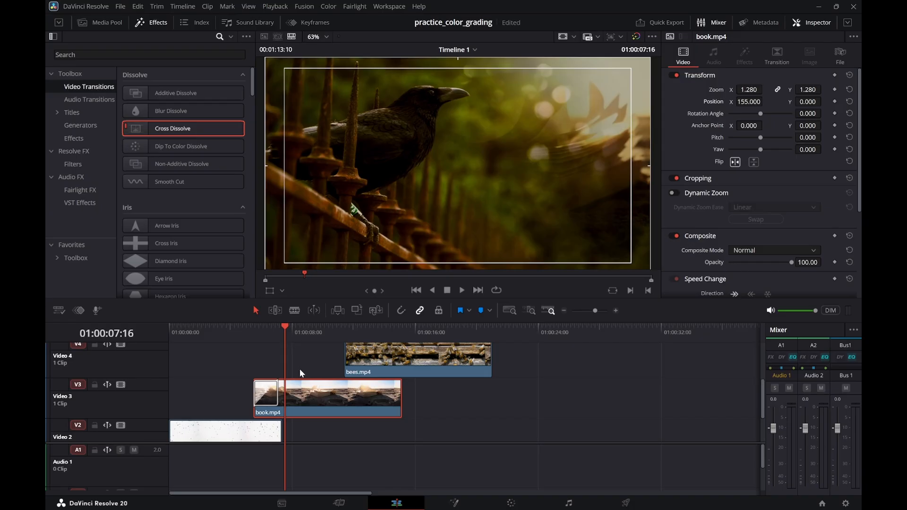
scroll(302, 361, "up", 2)
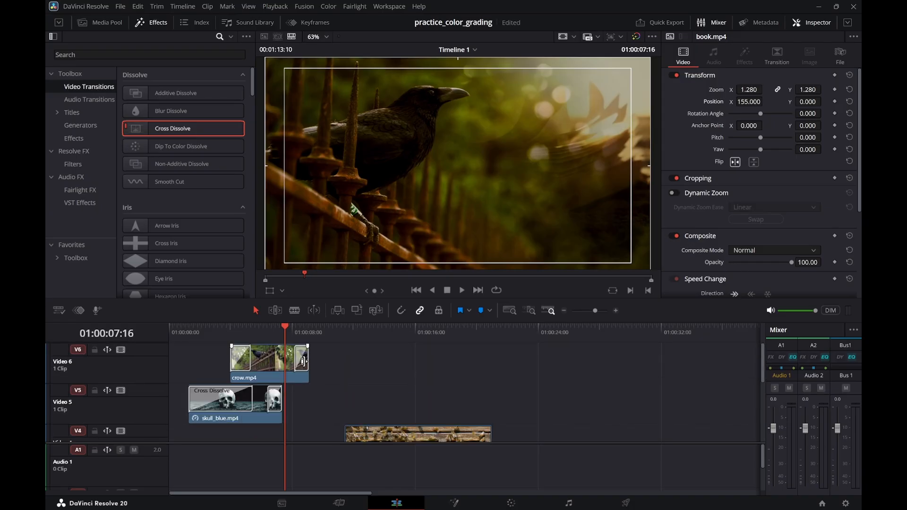
left_click_drag(288, 331, 301, 330)
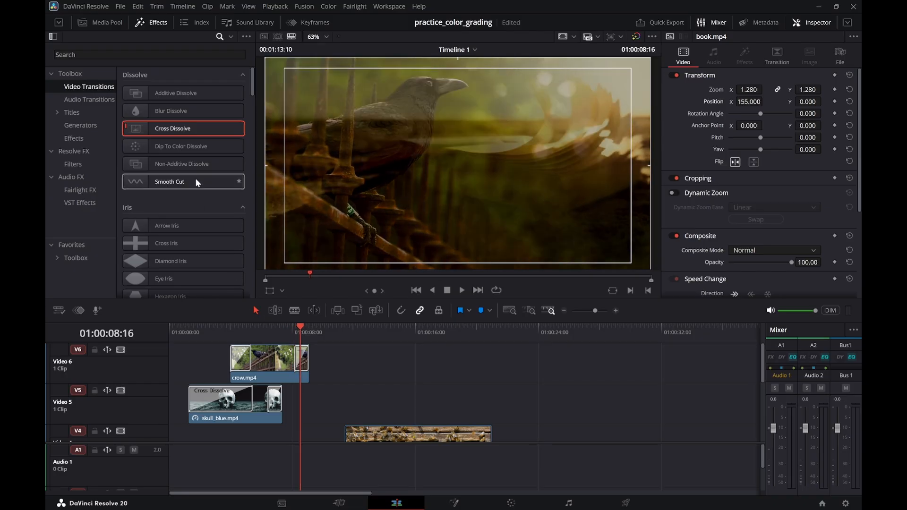
key("ctrl+s")
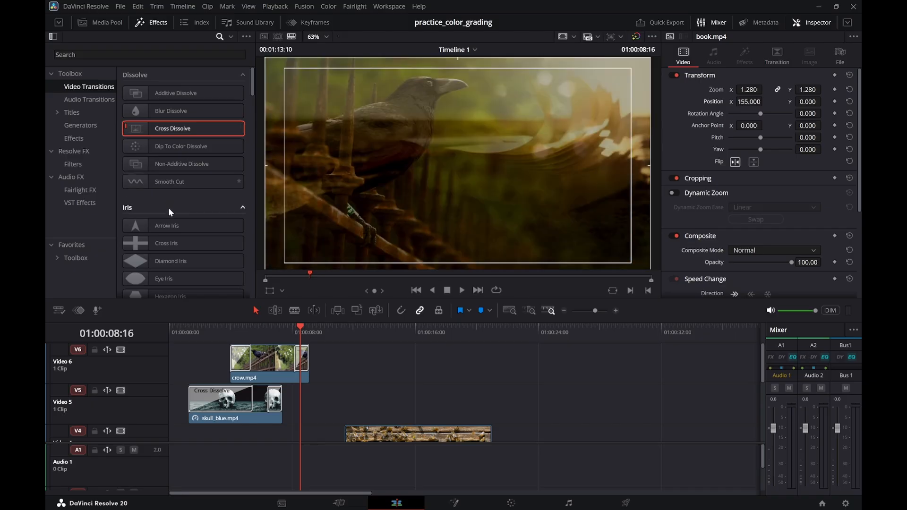
Replace the Cross Dissolve at the crow clip's end on Video 6 with the Crash Zoom Fusion transition
scroll(172, 202, "down", 3)
scroll(172, 201, "down", 2)
scroll(174, 206, "down", 2)
scroll(179, 218, "down", 5)
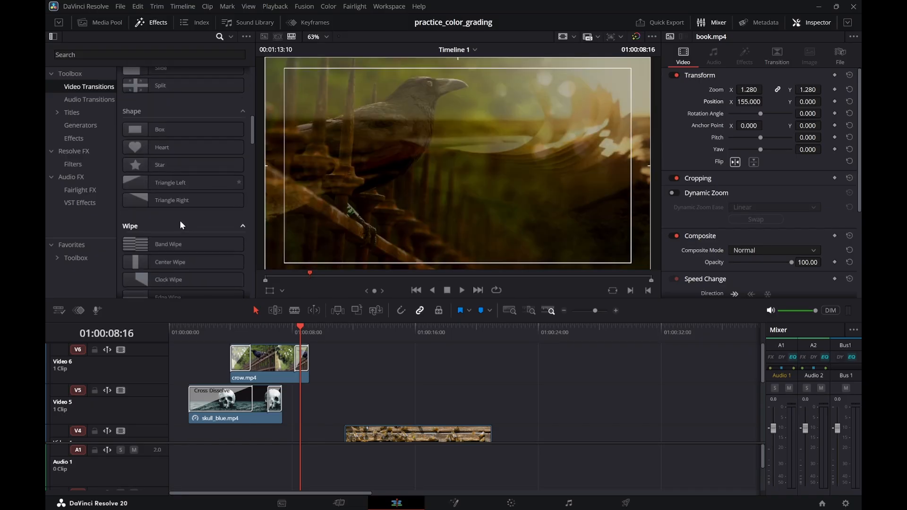
scroll(184, 225, "down", 3)
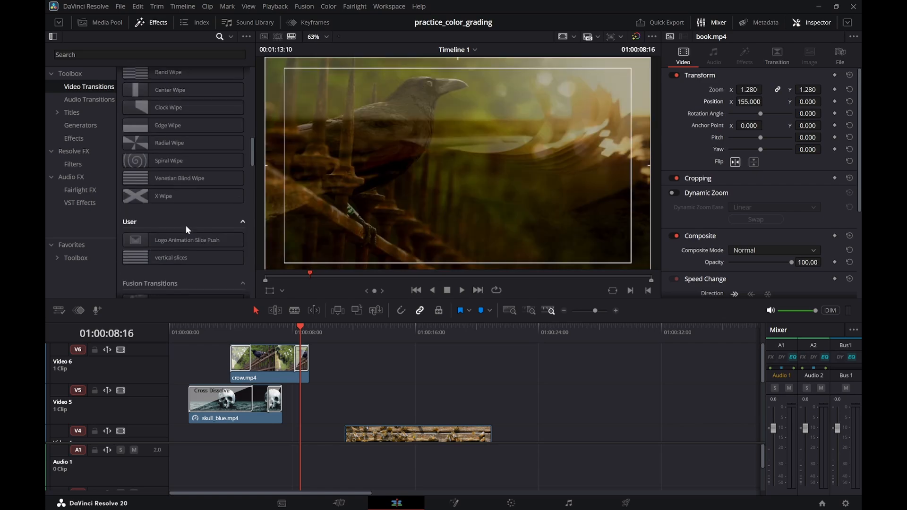
scroll(185, 225, "down", 2)
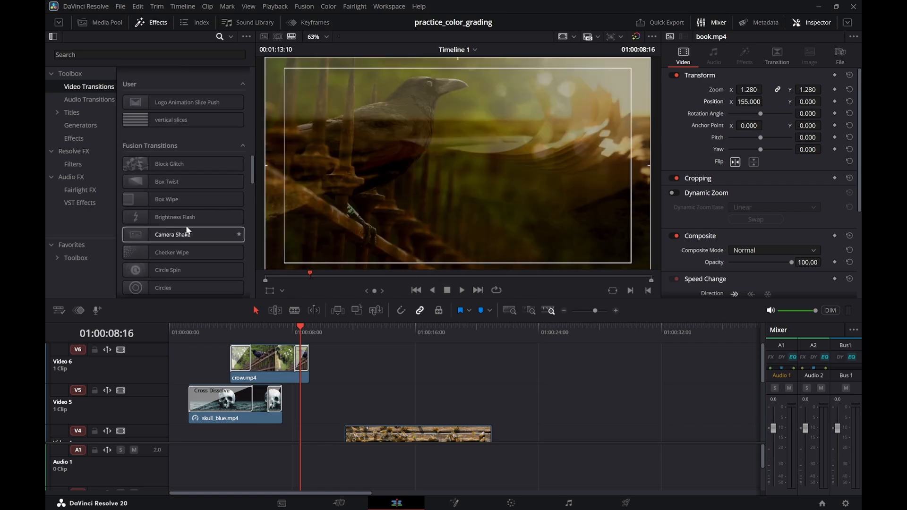
scroll(185, 226, "down", 2)
scroll(186, 226, "down", 2)
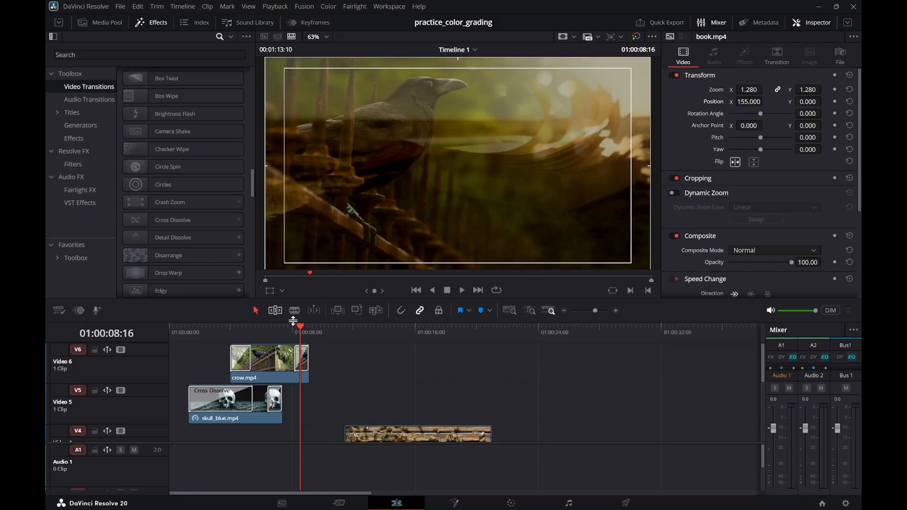
left_click(306, 362)
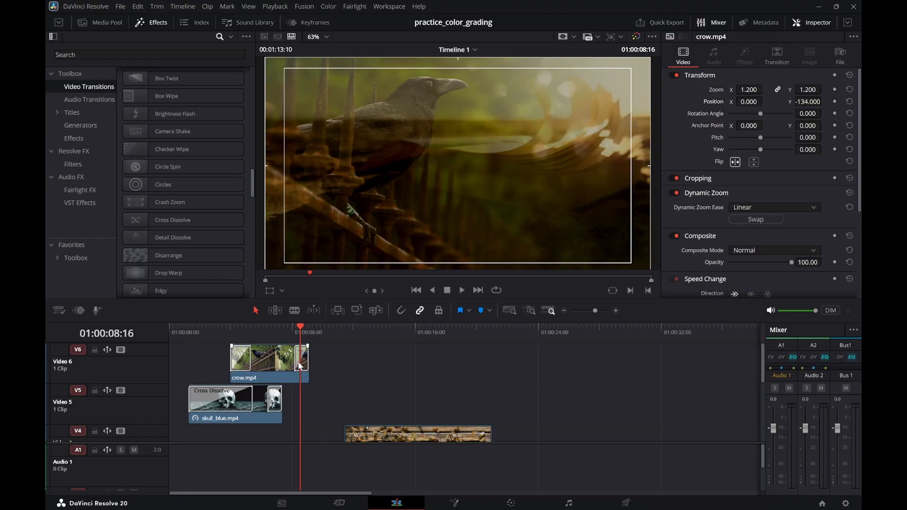
left_click(299, 366)
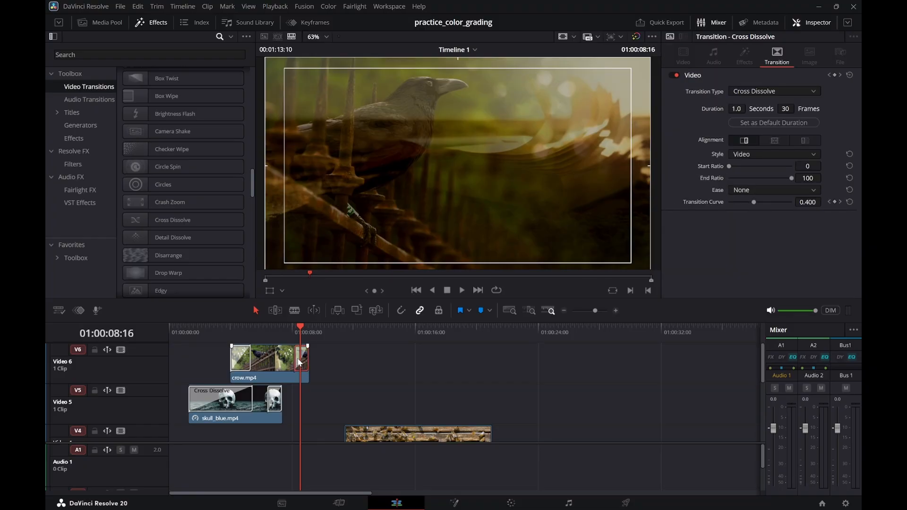
left_click_drag(165, 203, 297, 360)
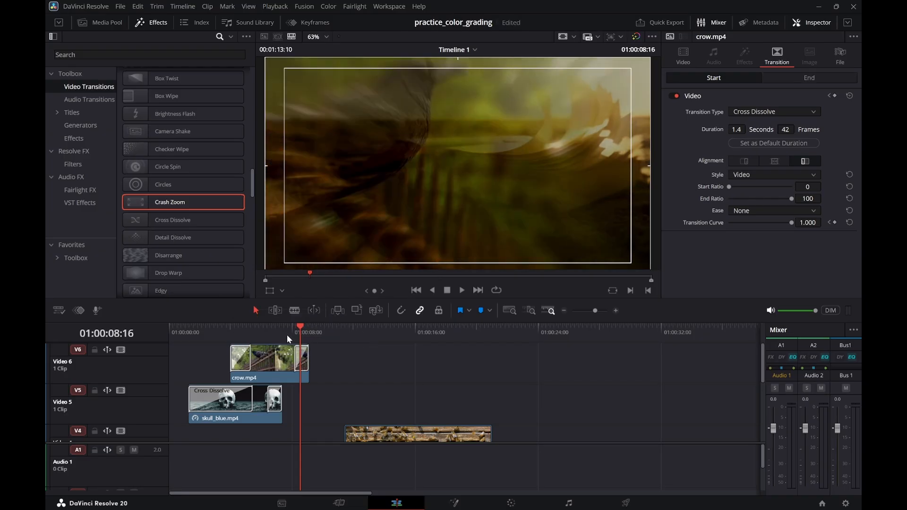
Play the Crash Zoom from the crow into the book, stopping at 01:00:09:10
left_click(287, 333)
key("space")
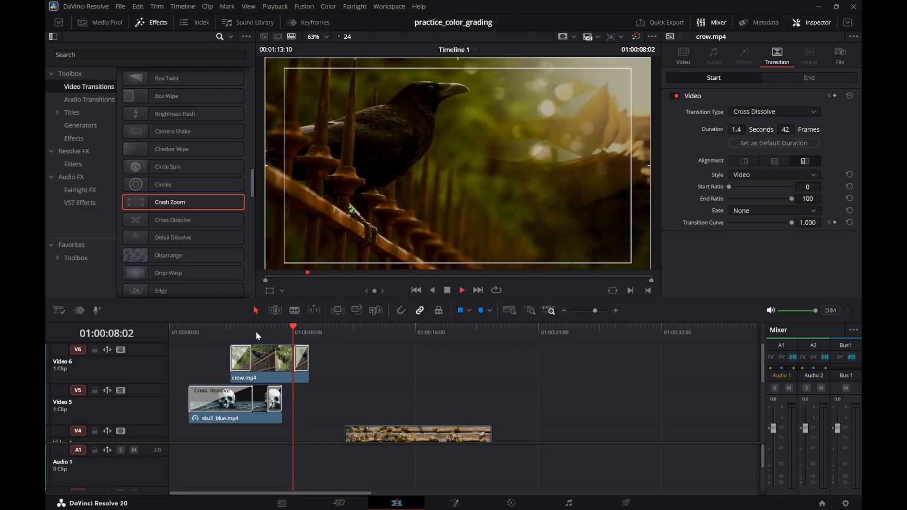
key("space")
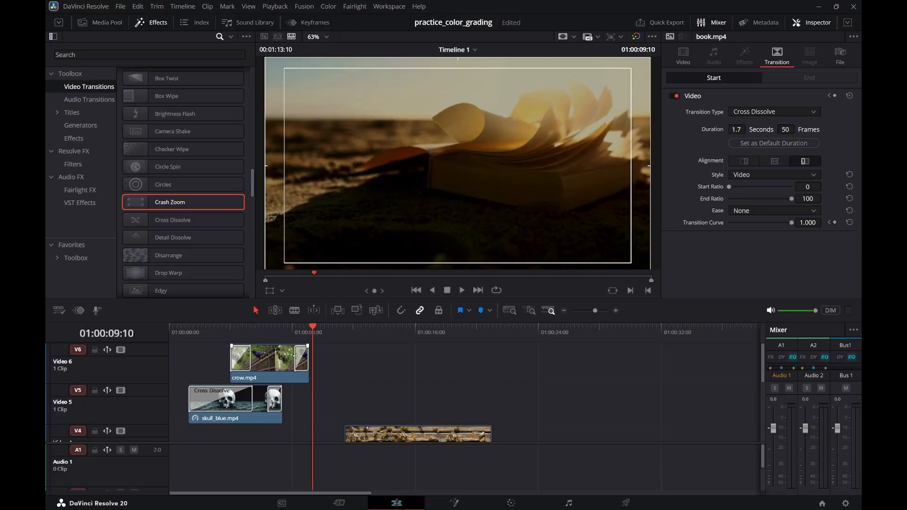
Lengthen the Crash Zoom by about half a second, extend the crow clip's end about 0.7 seconds, and review the transition up to 01:00:08:27
left_click(296, 358)
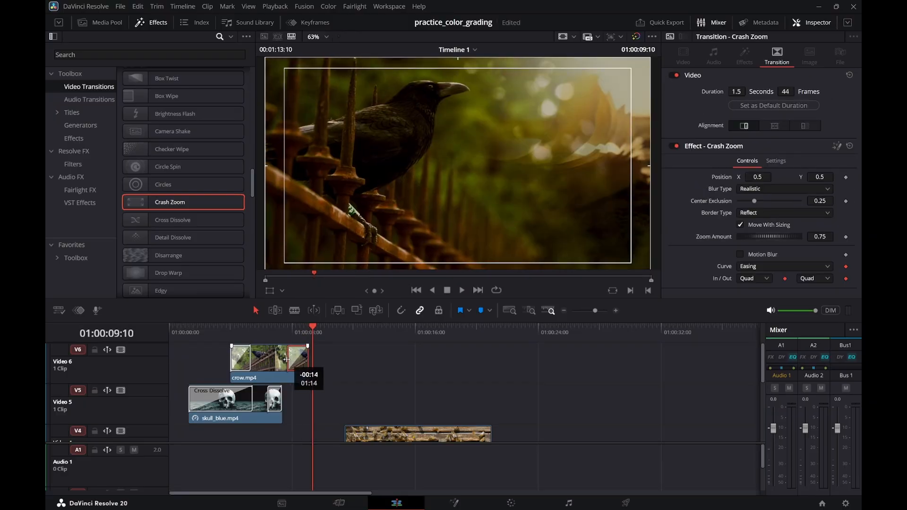
left_click_drag(308, 362, 313, 363)
left_click(282, 336)
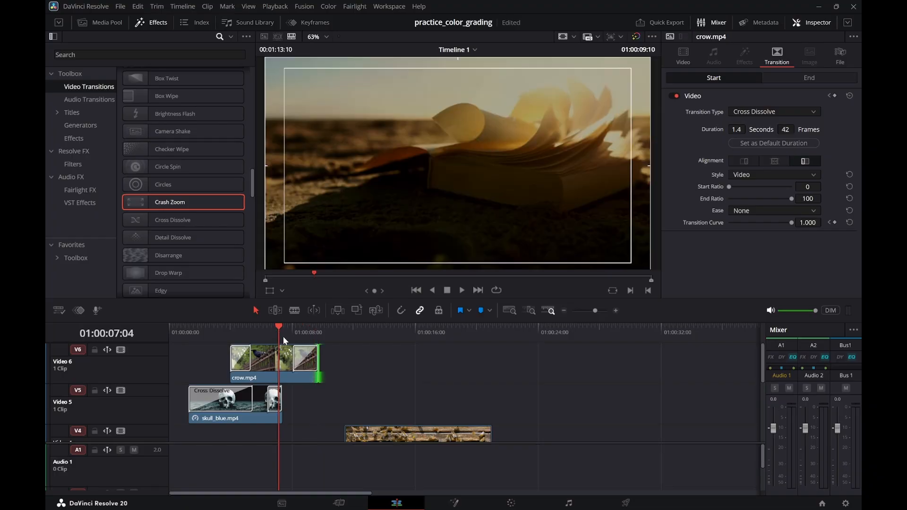
key("space")
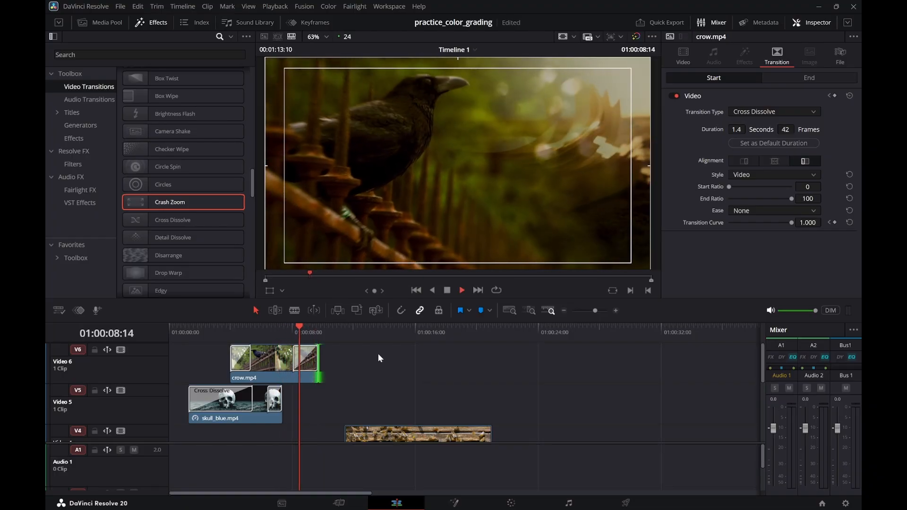
key("space")
left_click_drag(295, 330, 306, 333)
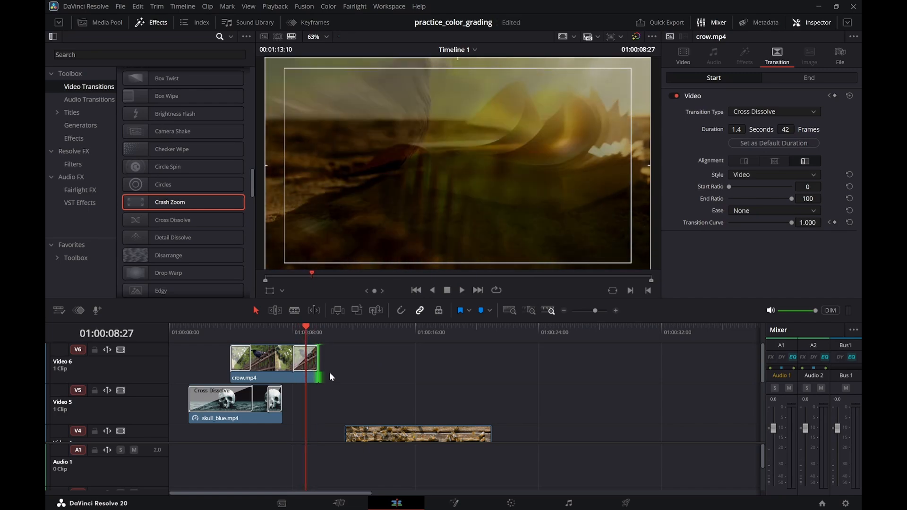
Extend the crow clip's end about 0.4 seconds more, lengthen its Crash Zoom to 2.9 seconds, and replay it
left_click_drag(322, 378, 282, 357)
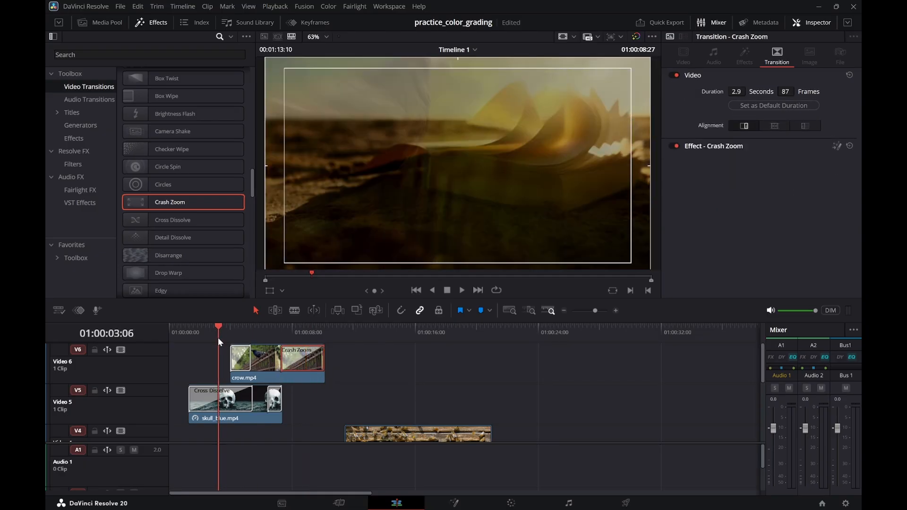
key("space")
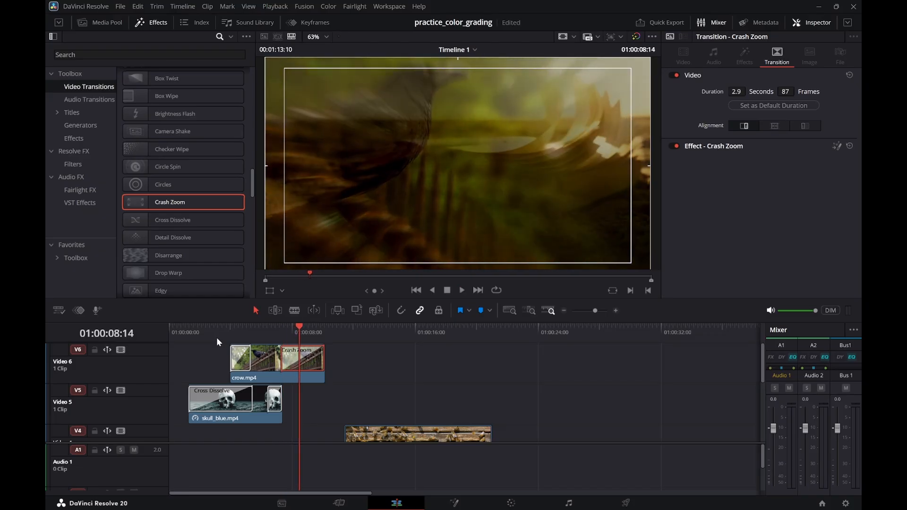
left_click_drag(288, 330, 286, 332)
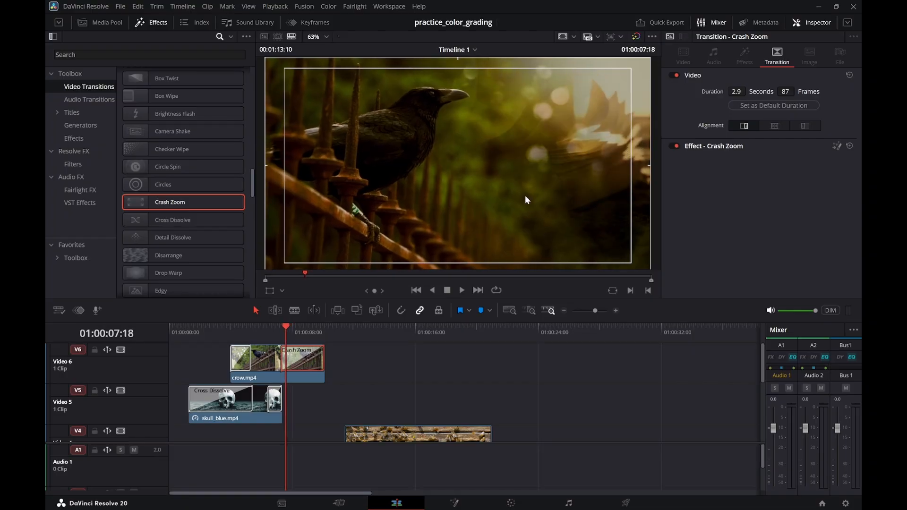
Set the book clip's zoom to 0.940 and its Y position to -25 at 01:00:07:18
scroll(305, 372, "down", 2)
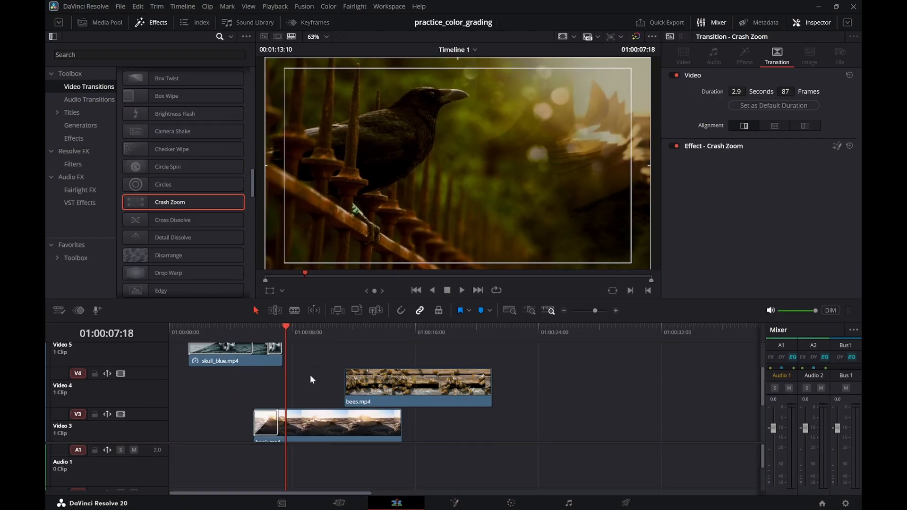
left_click(306, 415)
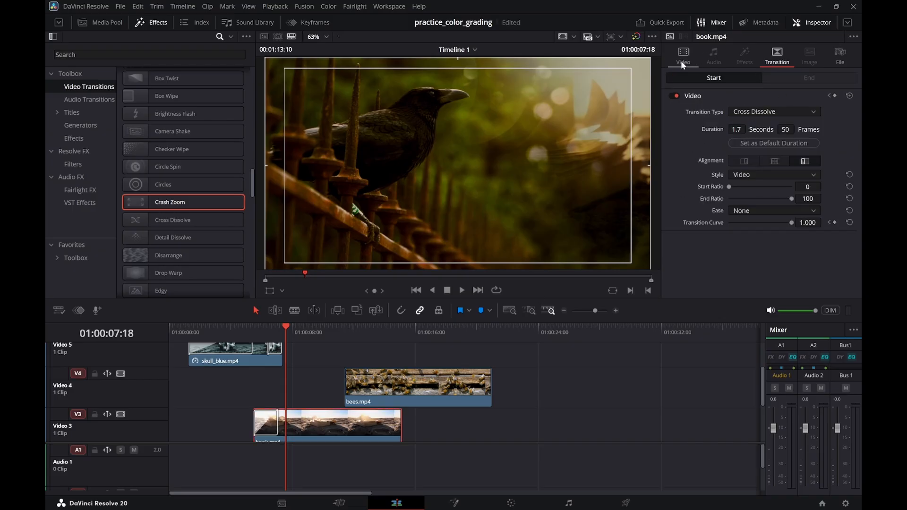
left_click(682, 59)
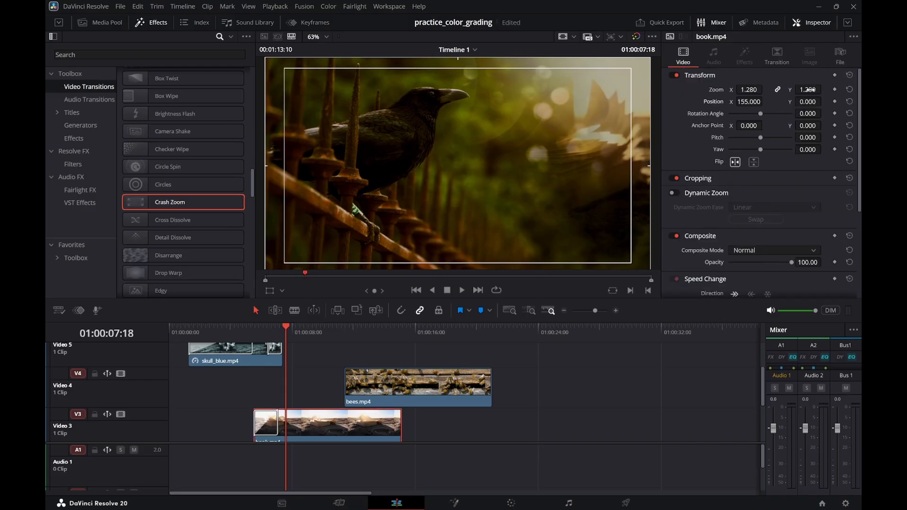
left_click_drag(805, 102, 739, 90)
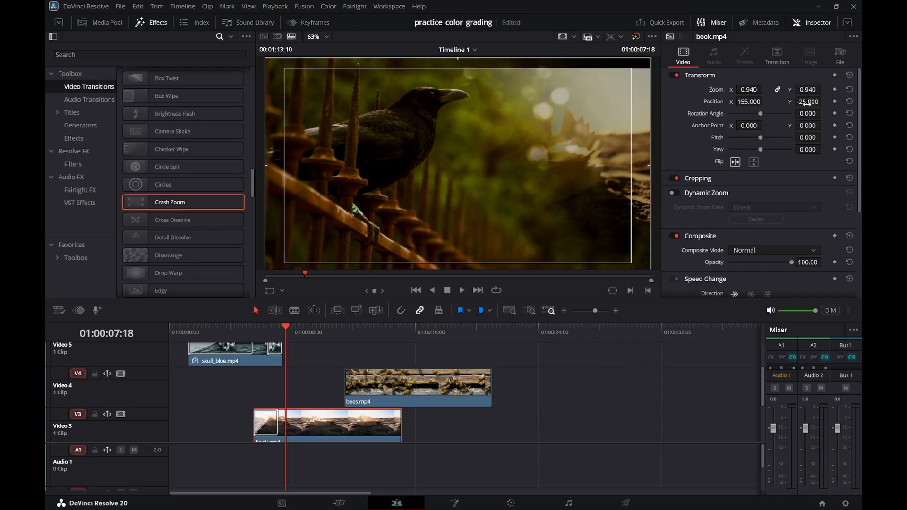
Set the book clip's zoom to 1.000 and its Y position to 0
left_click_drag(752, 90, 756, 90)
double_click(756, 88)
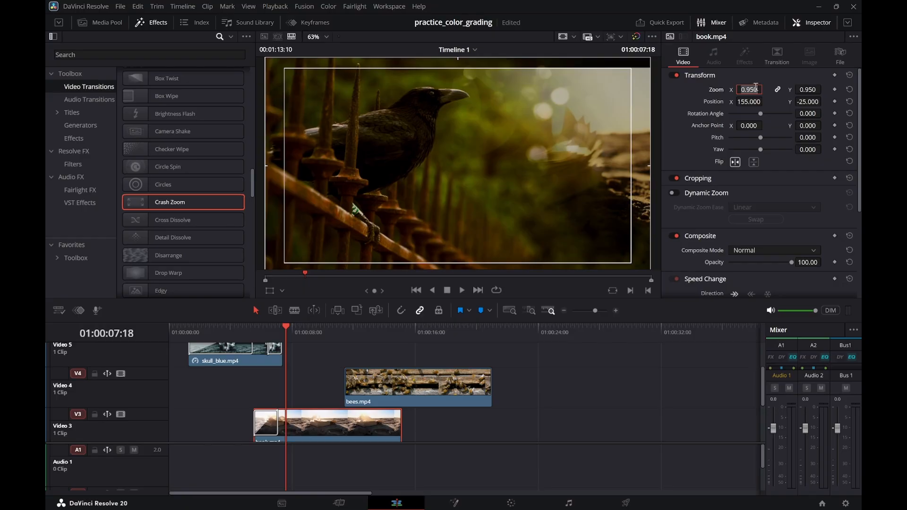
type("1")
key("Return")
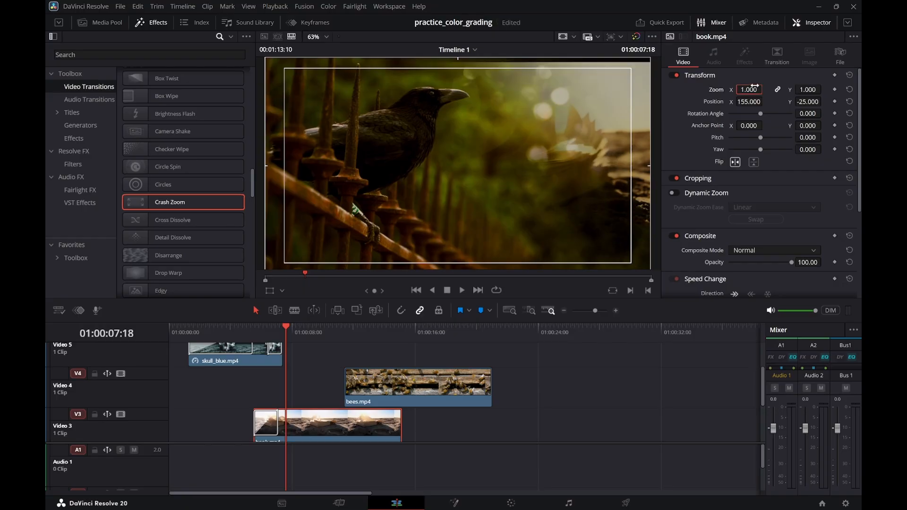
left_click_drag(805, 101, 807, 96)
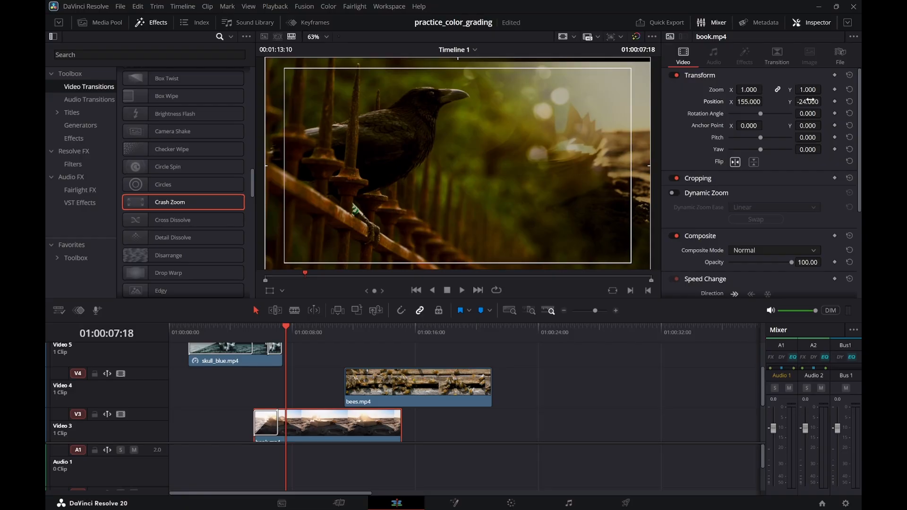
double_click(809, 101)
type("0")
key("Return")
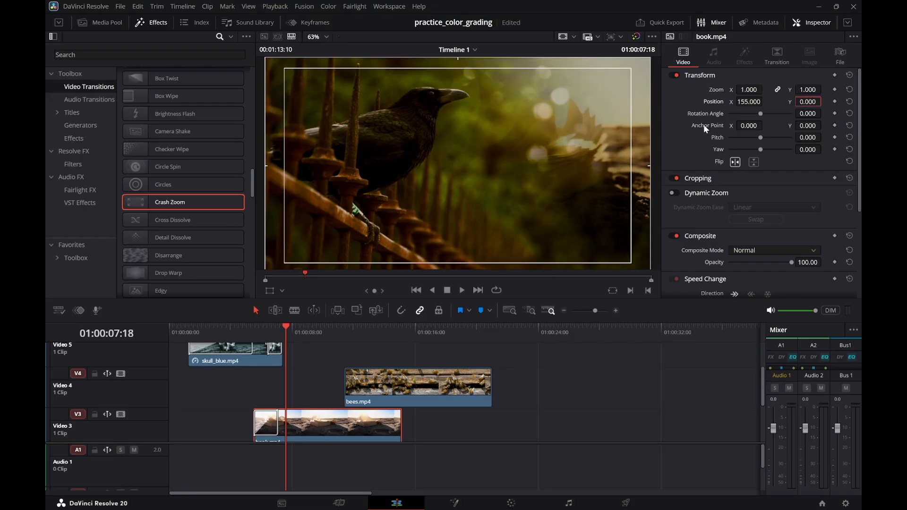
Replay the reframed crow-to-book transition from 01:00:04:21, stopping at 01:00:08:25
left_click(272, 333)
left_click(258, 337)
left_click(242, 339)
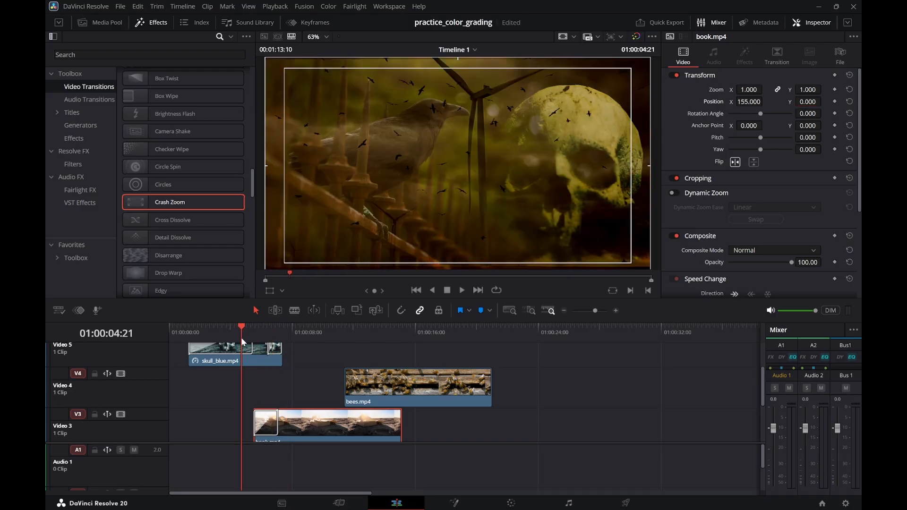
key("space")
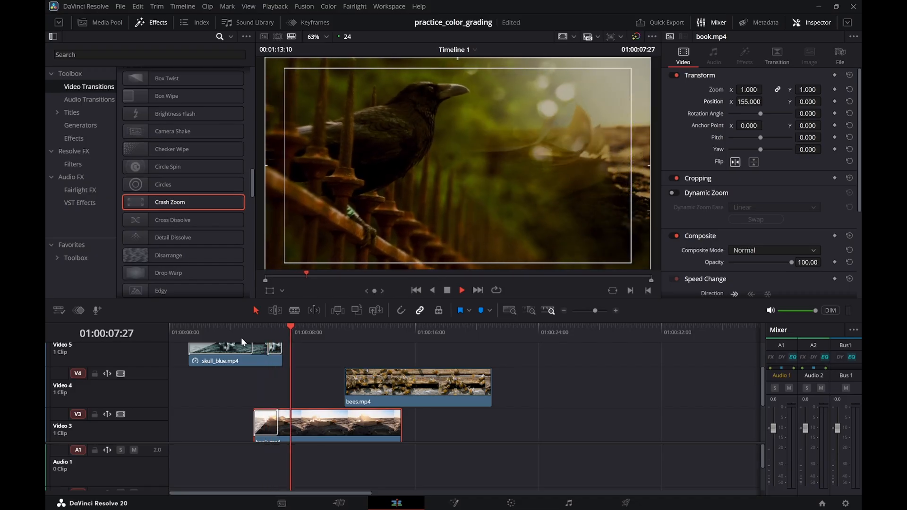
key("space")
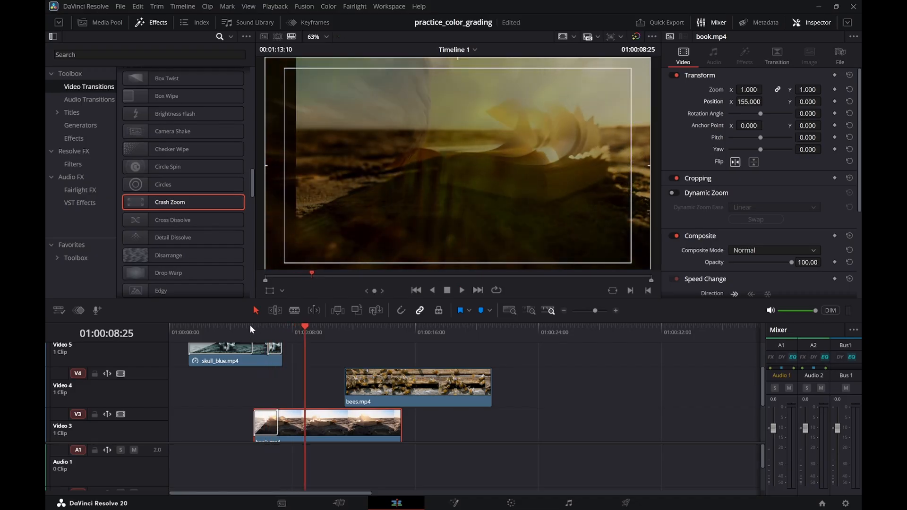
Replay the dissolve from the windmill and skull into the crow, stopping at 01:00:06:14
mouse_move(284, 334)
left_mouse_down()
mouse_move(293, 333)
mouse_move(211, 333)
mouse_move(276, 337)
left_mouse_up()
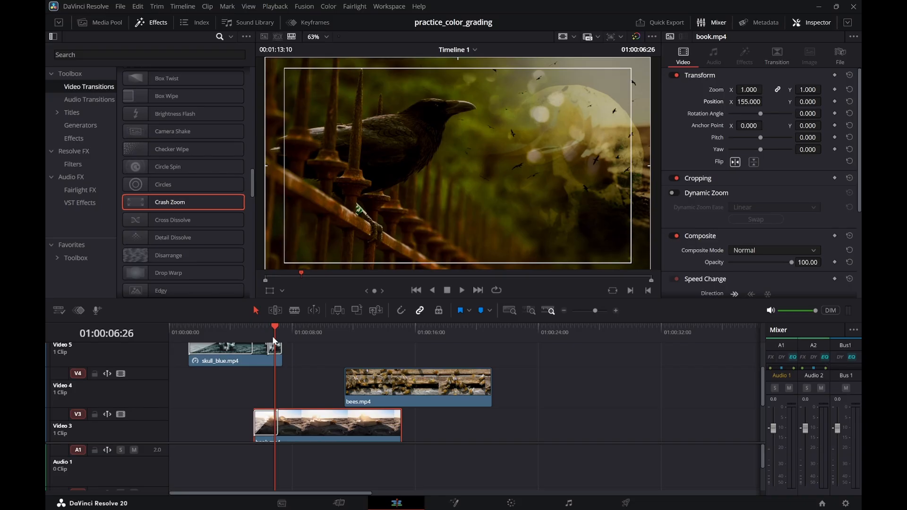
left_click_drag(269, 337, 222, 331)
key("space")
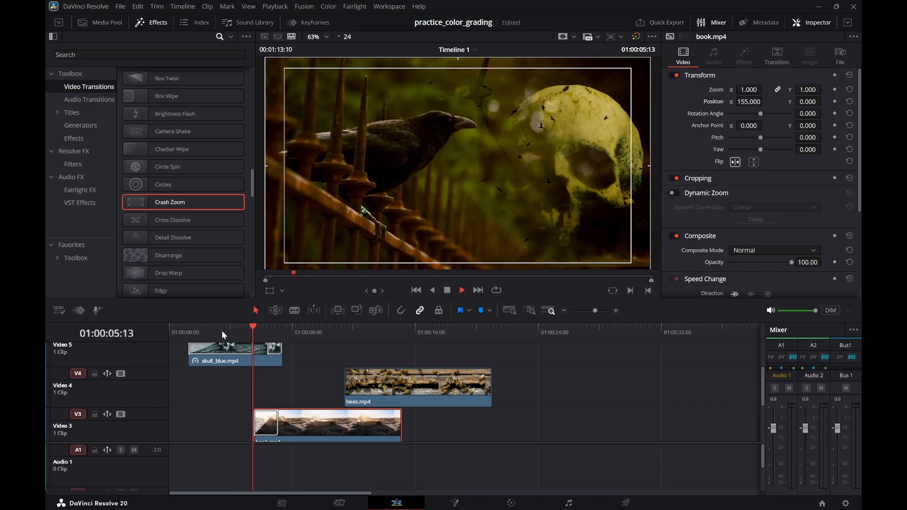
key("space")
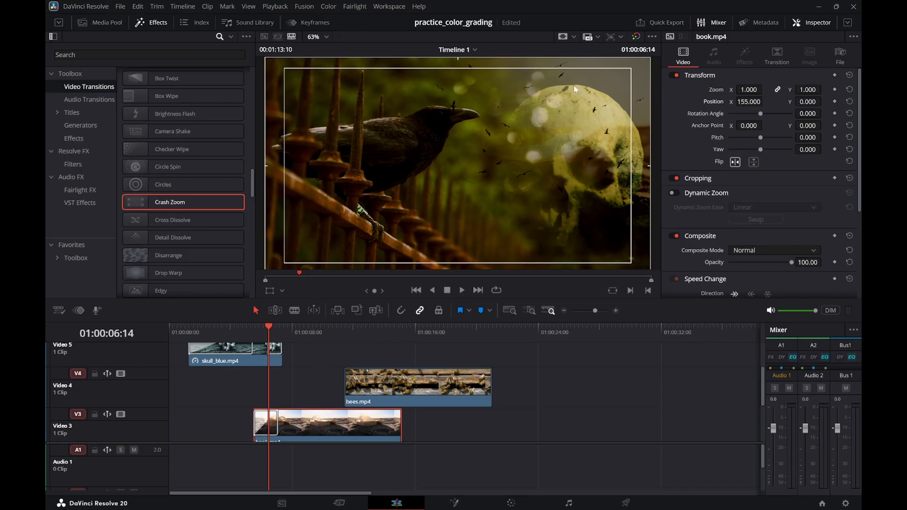
Play the composite from the start to 01:00:02:06 and turn off the viewer's transform outline
left_click_drag(254, 336, 163, 337)
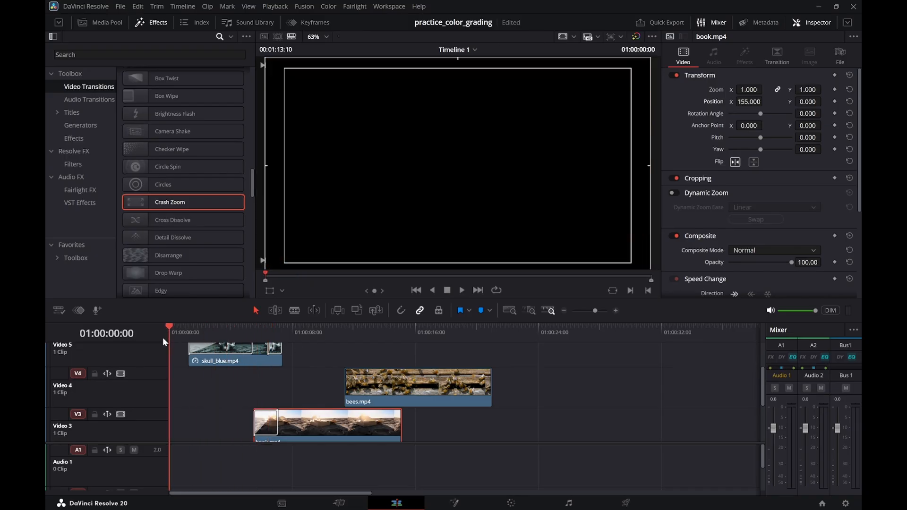
key("space")
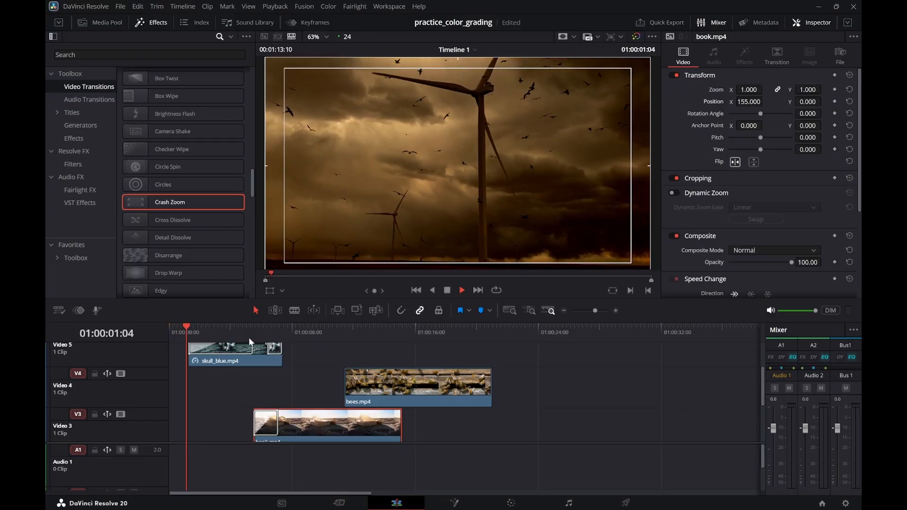
key("space")
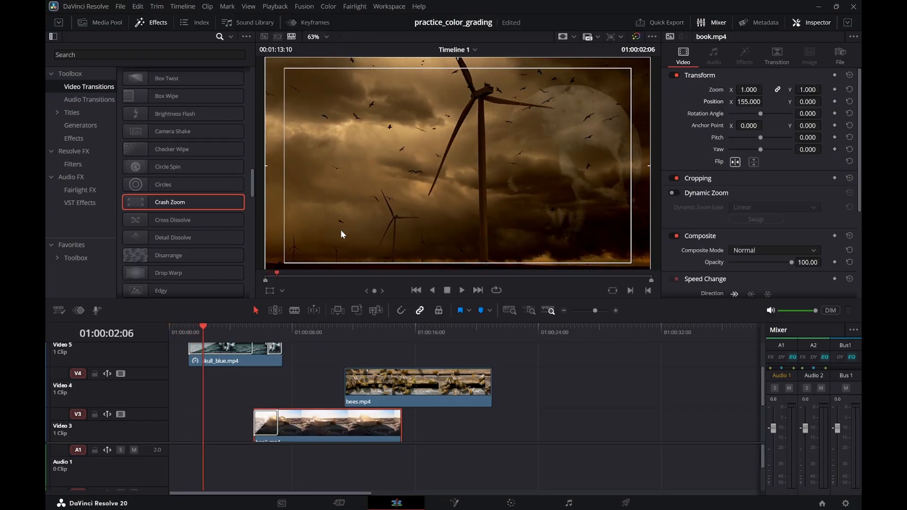
left_click(562, 37)
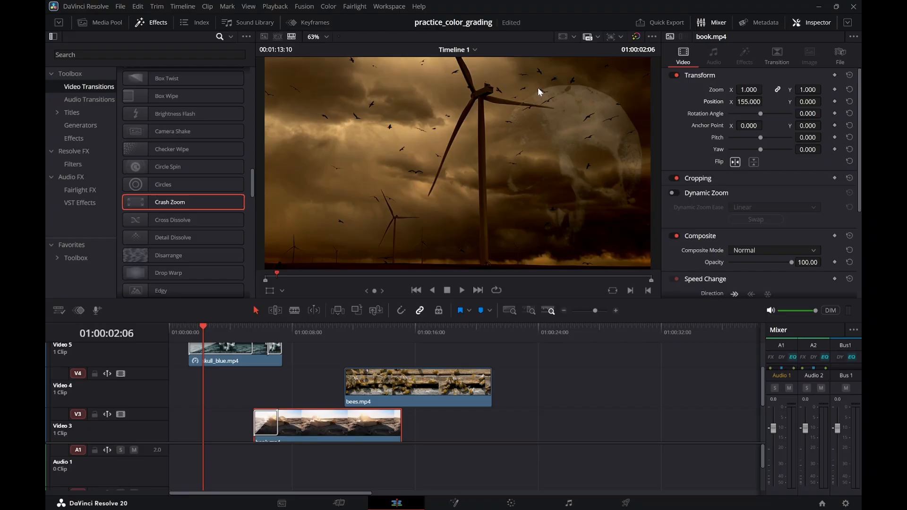
Open the Fairlight page and play the composite from the start in its larger viewer, stopping at 01:00:09:05
left_click(570, 504)
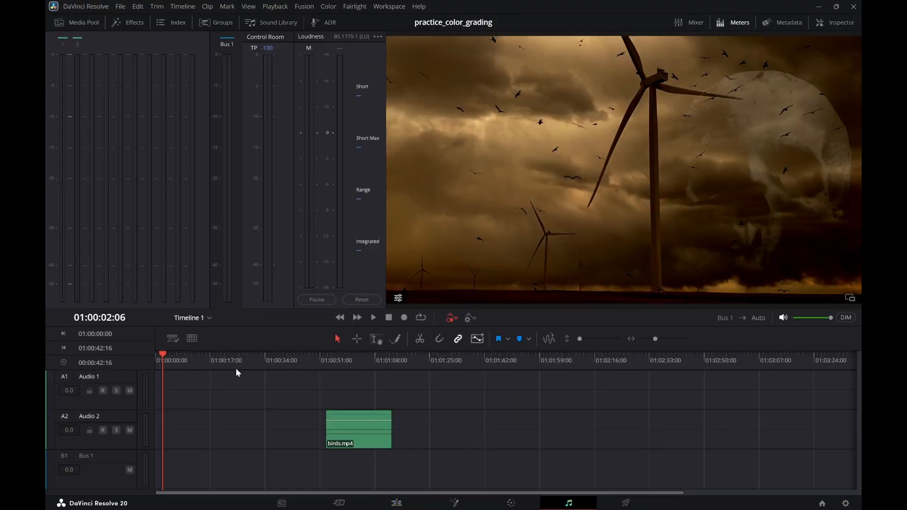
left_click(217, 360)
left_click_drag(191, 360, 144, 357)
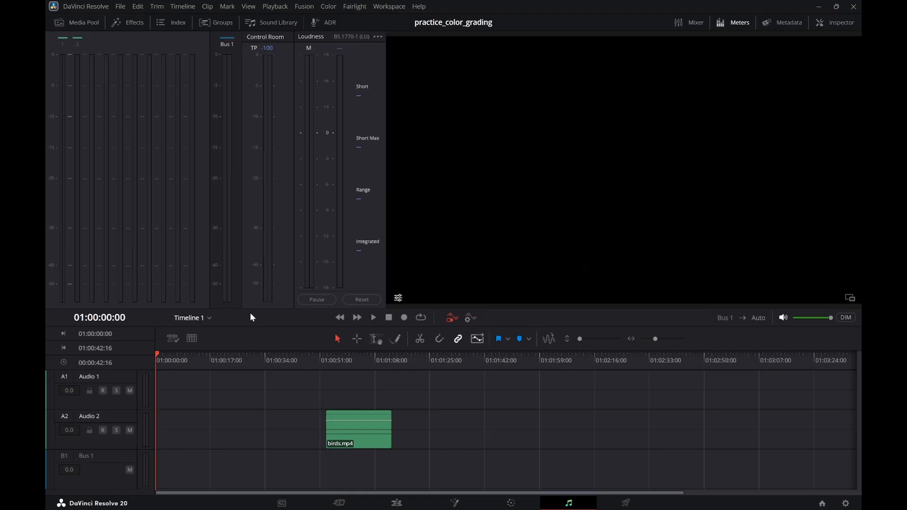
key("space")
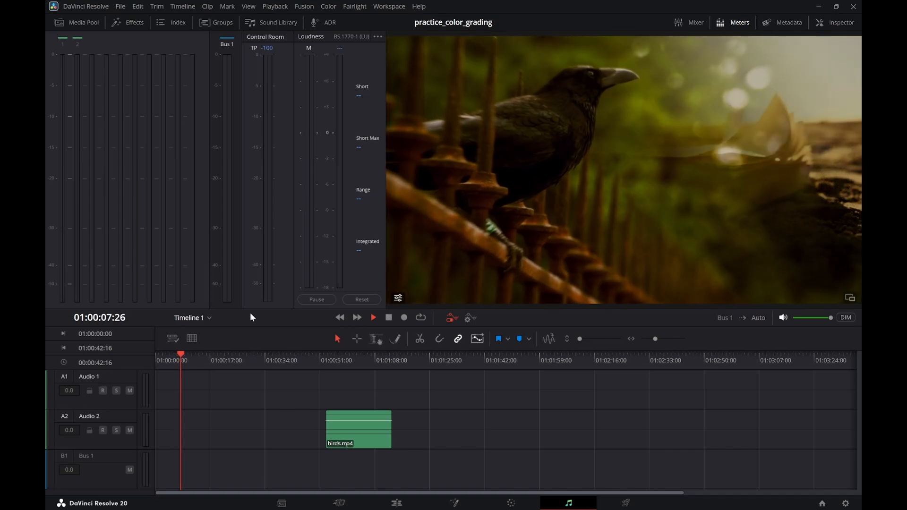
key("space")
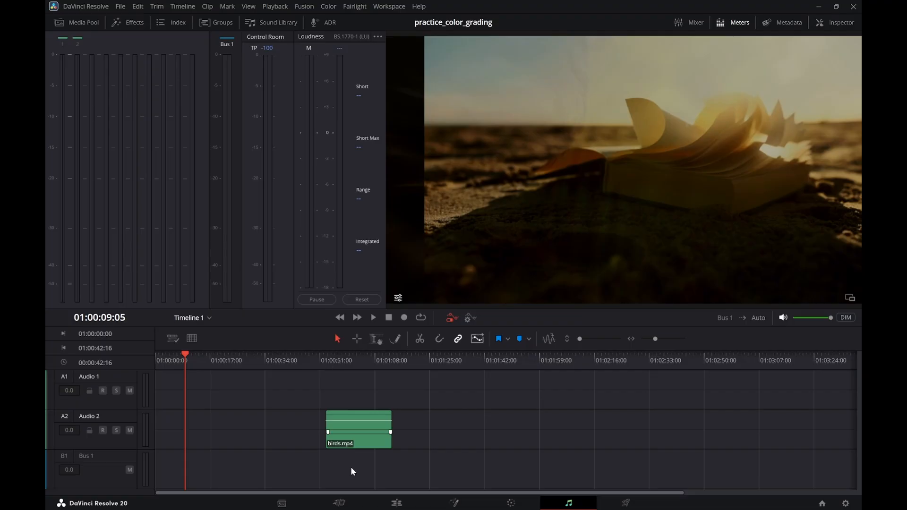
Return to the Edit page and lengthen the Crash Zoom at the crow clip's end to 3.3 seconds
left_click(397, 504)
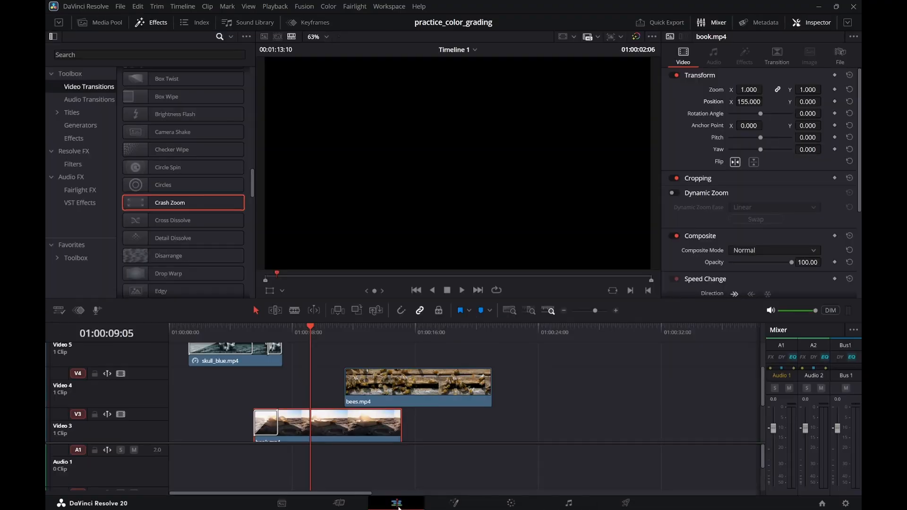
scroll(313, 372, "up", 2)
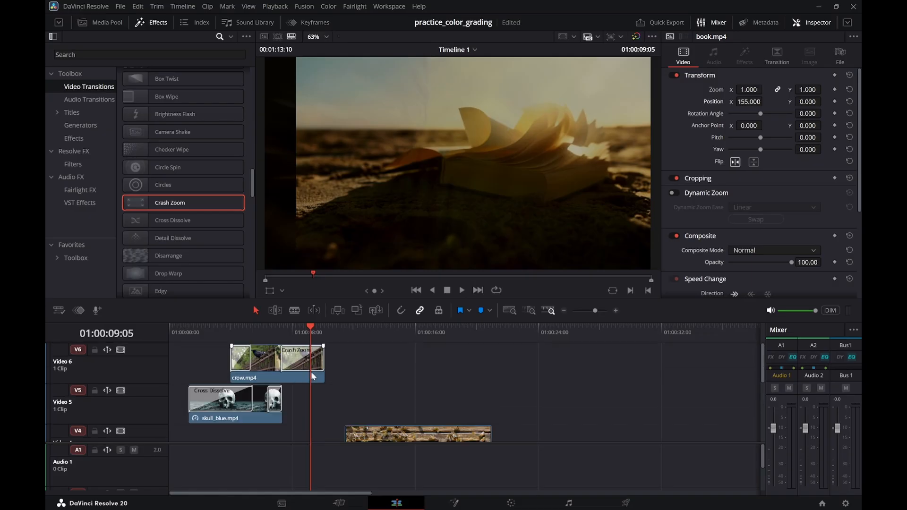
left_click(301, 359)
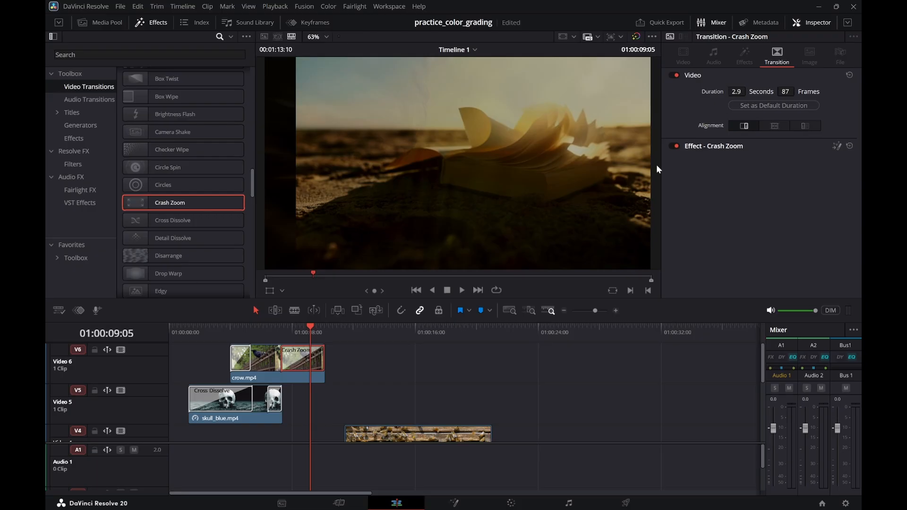
left_click_drag(279, 365, 276, 364)
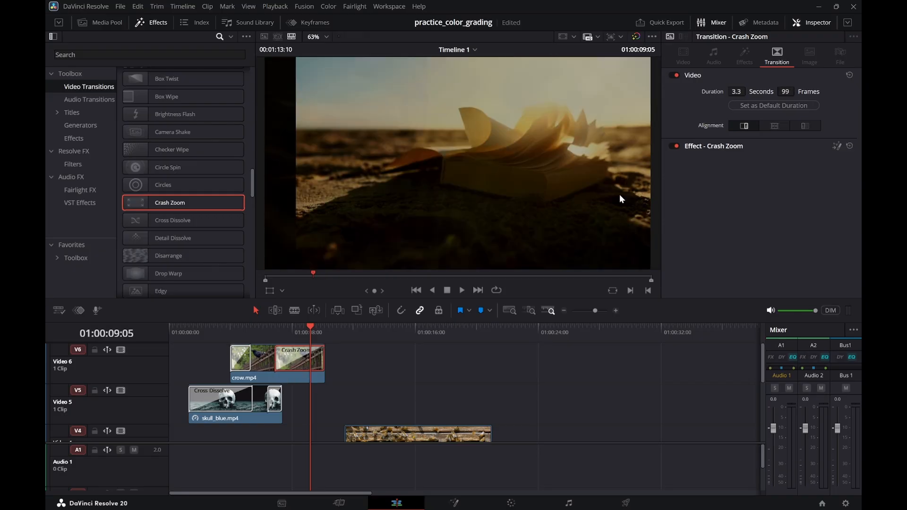
Try centring the Crash Zoom on the crow clip's end at 01:00:08:14, and restore its original alignment
left_click_drag(294, 327, 300, 328)
left_click(778, 126)
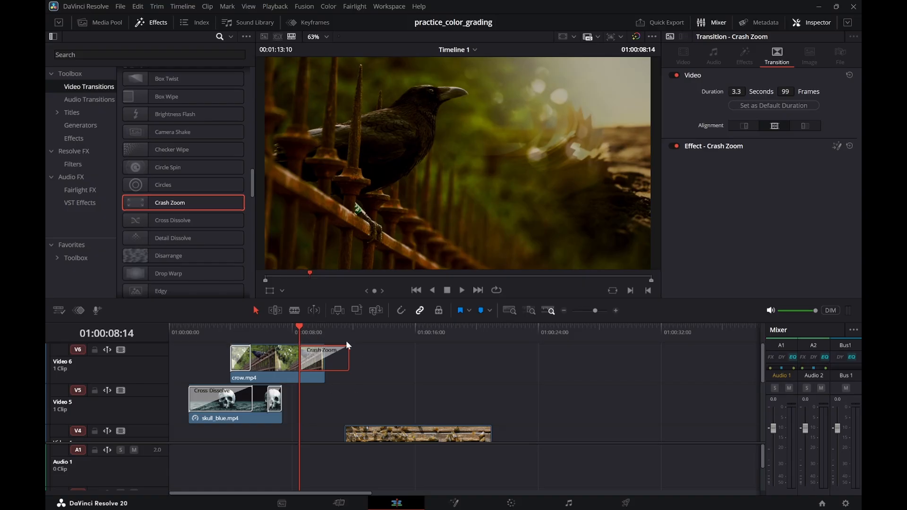
left_click(744, 127)
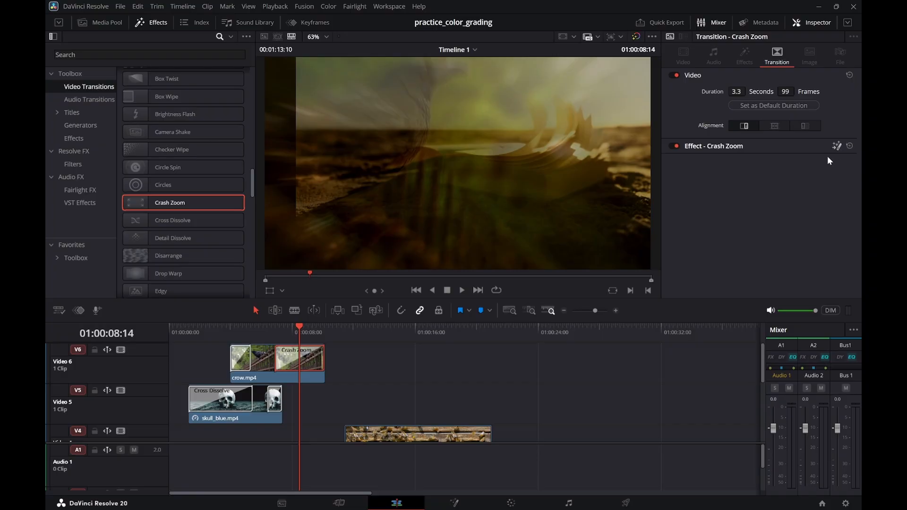
Inspect the Crash Zoom's node graph on the Fusion page and return to the Edit page
key("shift+5")
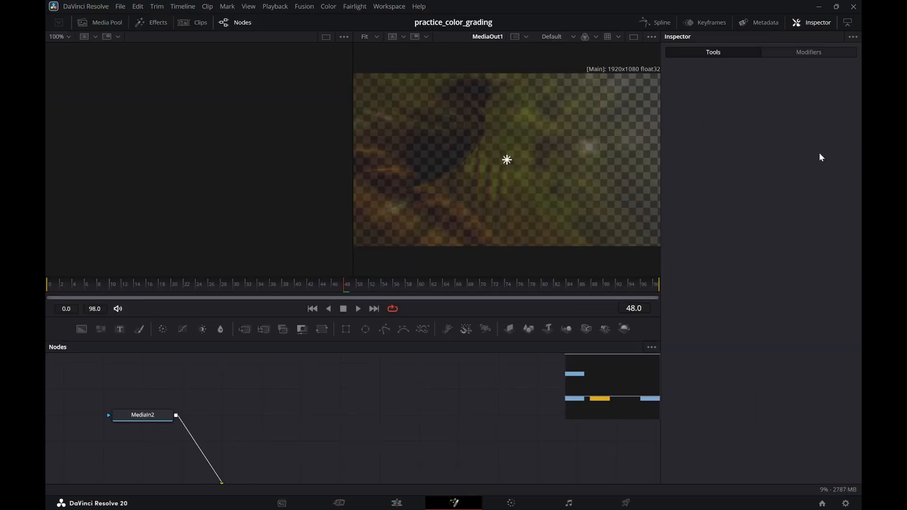
scroll(303, 387, "down", 2)
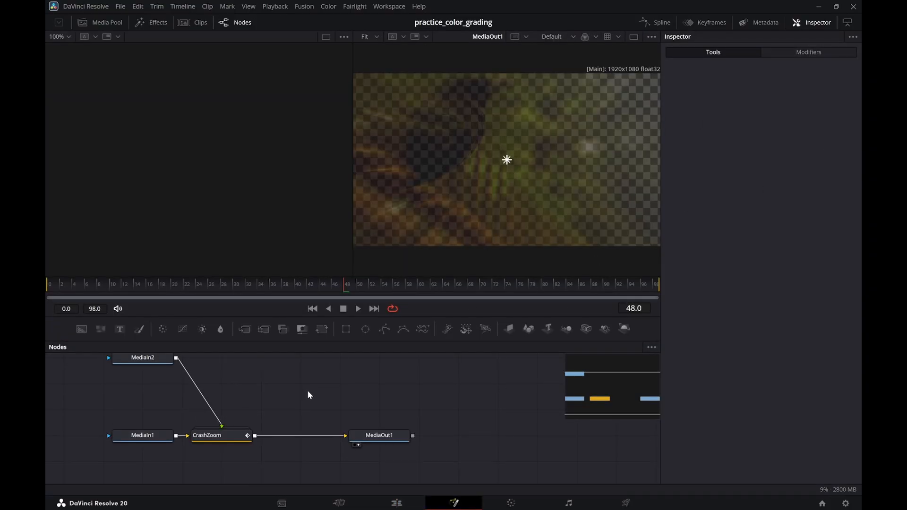
scroll(308, 395, "up", 1)
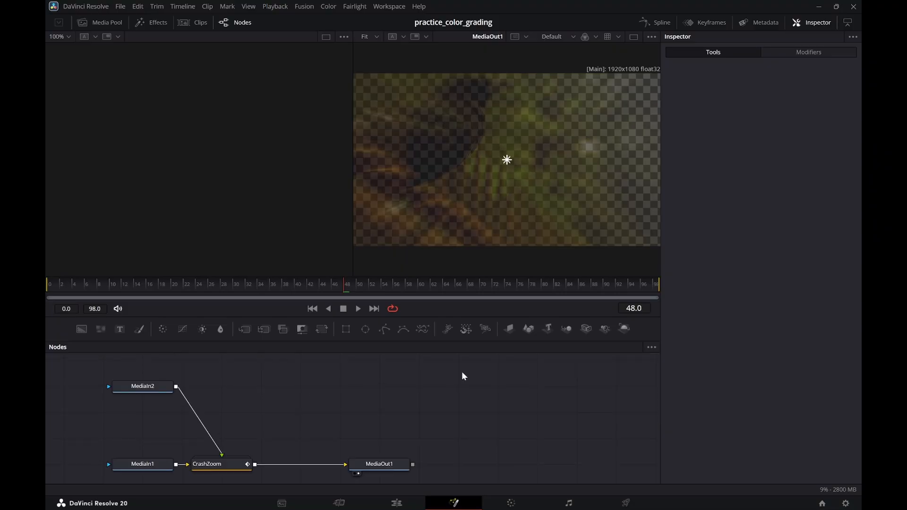
left_click(398, 503)
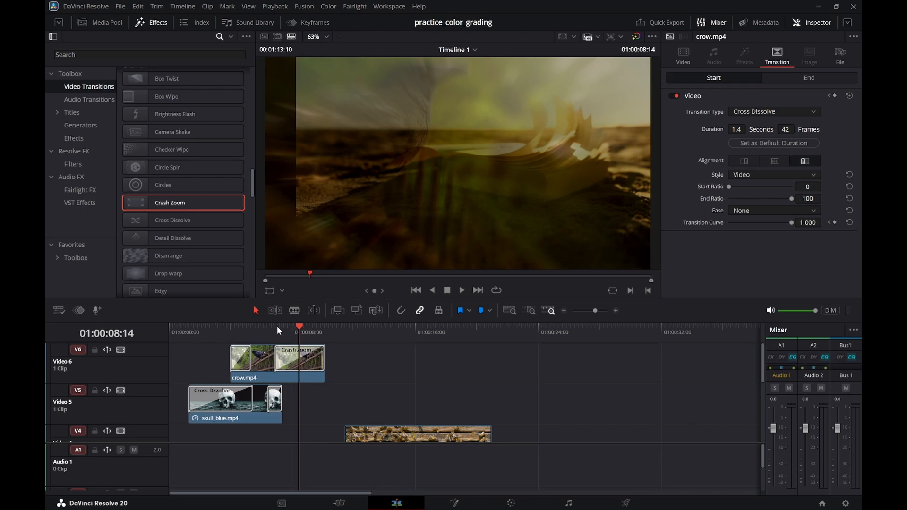
Select the crow clip's Crash Zoom and replay the dissolve from the windmill and skull to the crow
left_click_drag(269, 330, 285, 345)
left_click(305, 359)
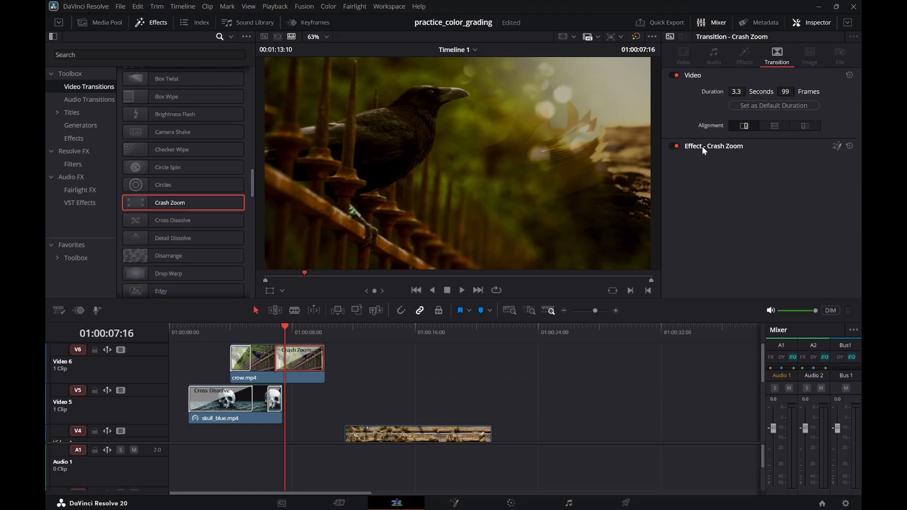
left_click_drag(278, 330, 210, 337)
key("space")
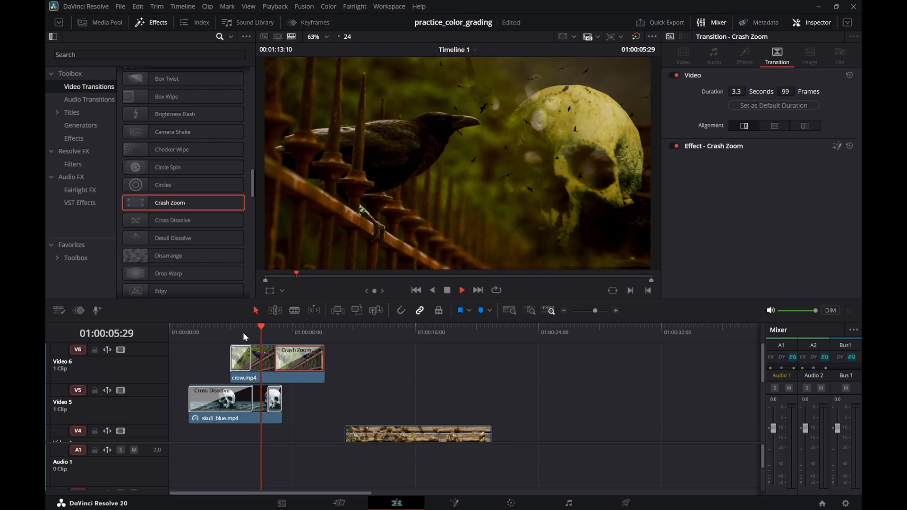
key("space")
Check the frame at 01:00:05:15 and shorten the windmill clip's end by about 1.5 seconds
mouse_move(243, 333)
left_mouse_down()
mouse_move(226, 332)
mouse_move(243, 331)
left_mouse_up()
left_click_drag(250, 336, 254, 334)
scroll(264, 361, "down", 5)
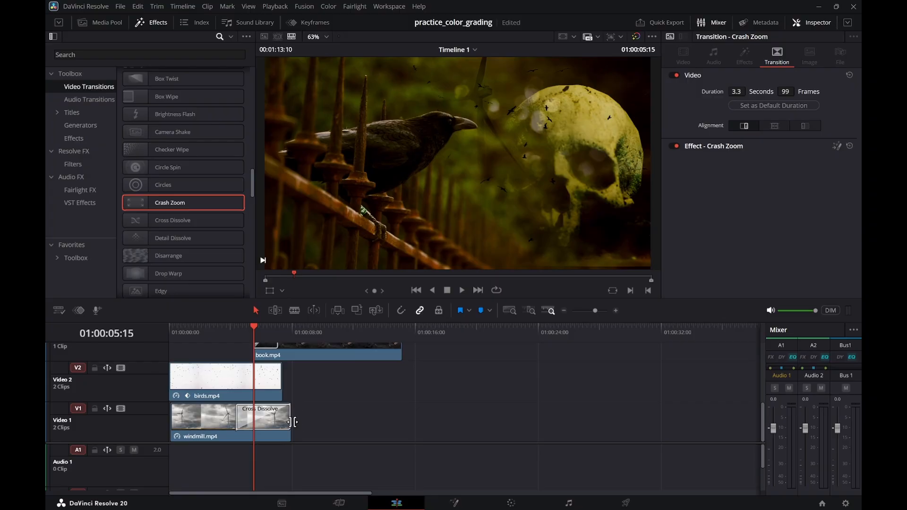
left_click_drag(295, 422, 266, 434)
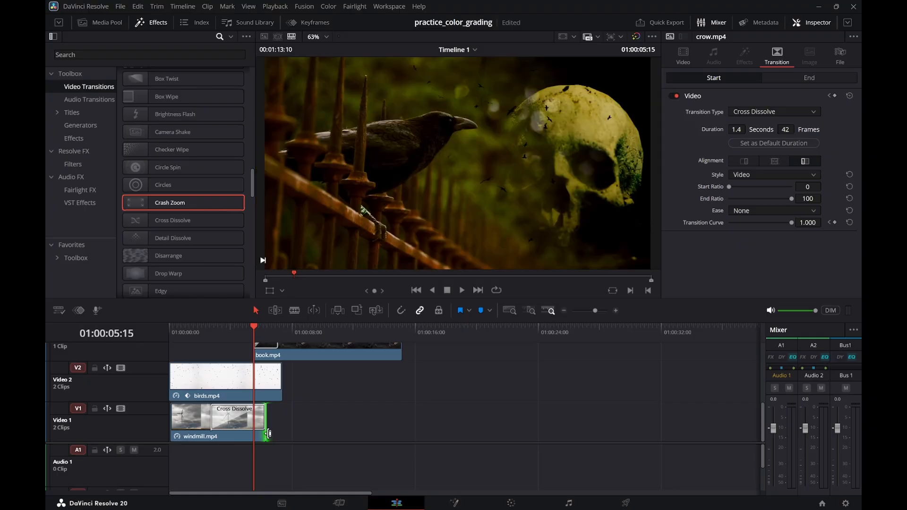
Play the retimed composite from near the start to 01:00:07:28, and return the playhead to 01:00:00:00
left_click_drag(209, 332, 176, 340)
key("space")
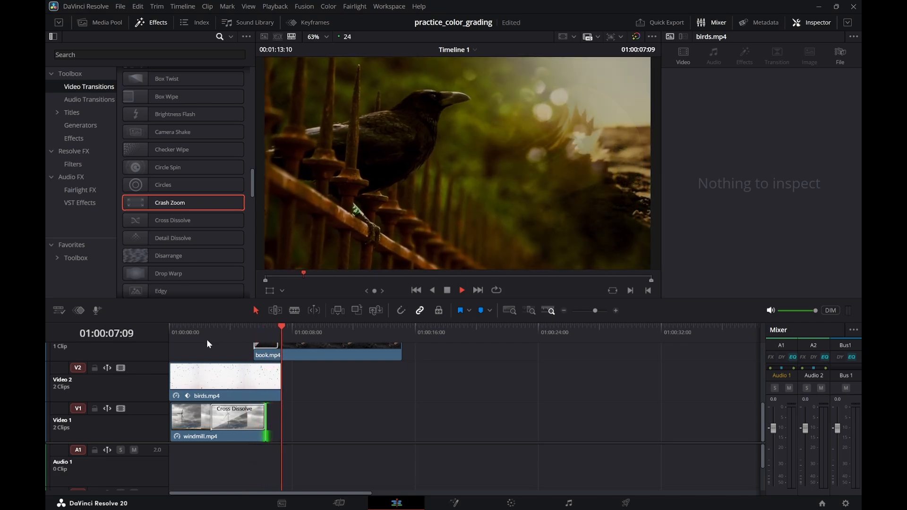
key("space")
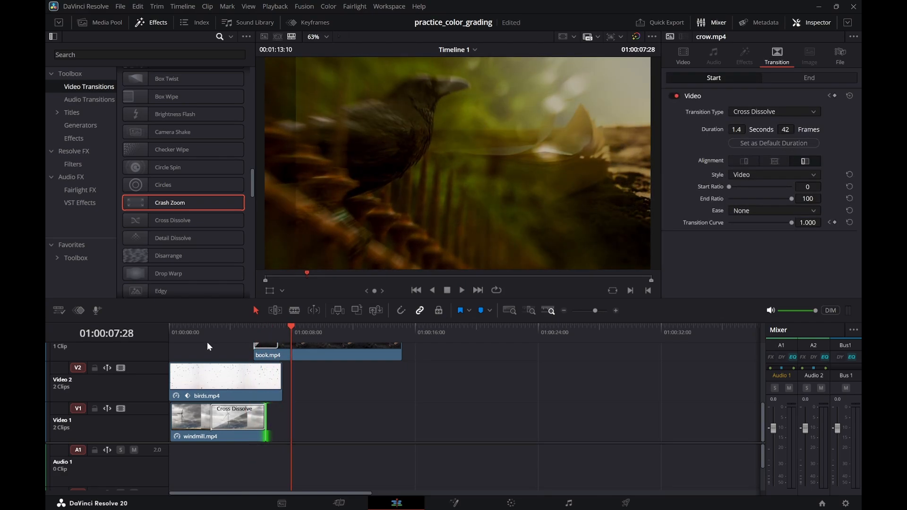
left_click_drag(230, 330, 165, 343)
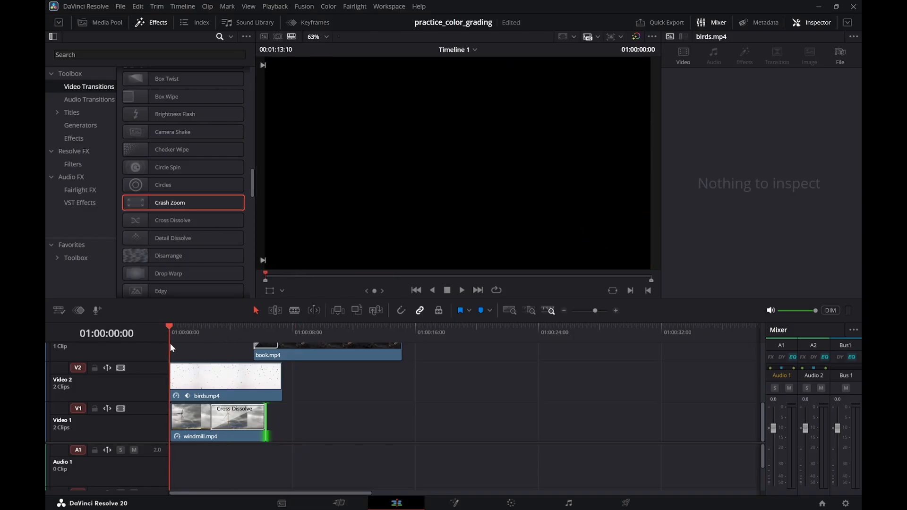
Play the composite from 01:00:00:00 to 01:00:06:26, pausing at 01:00:05:10 to check the crow dissolve
key("space")
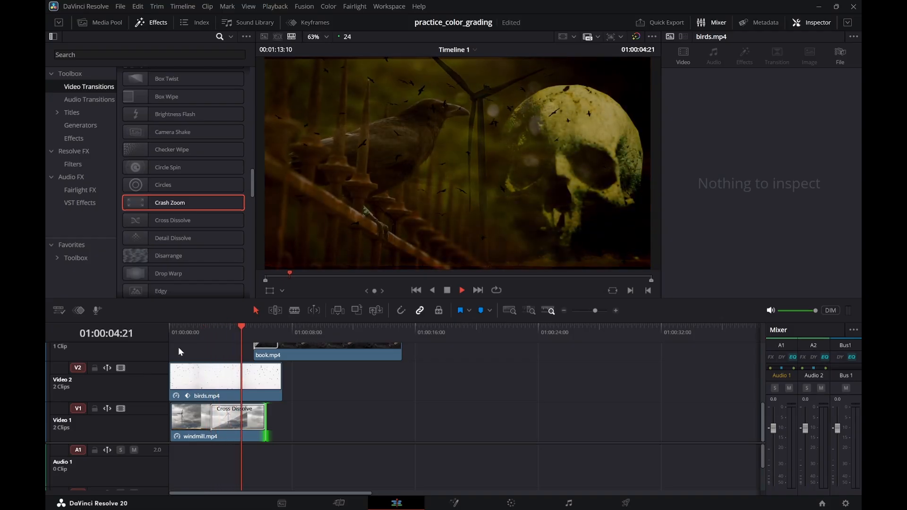
key("space")
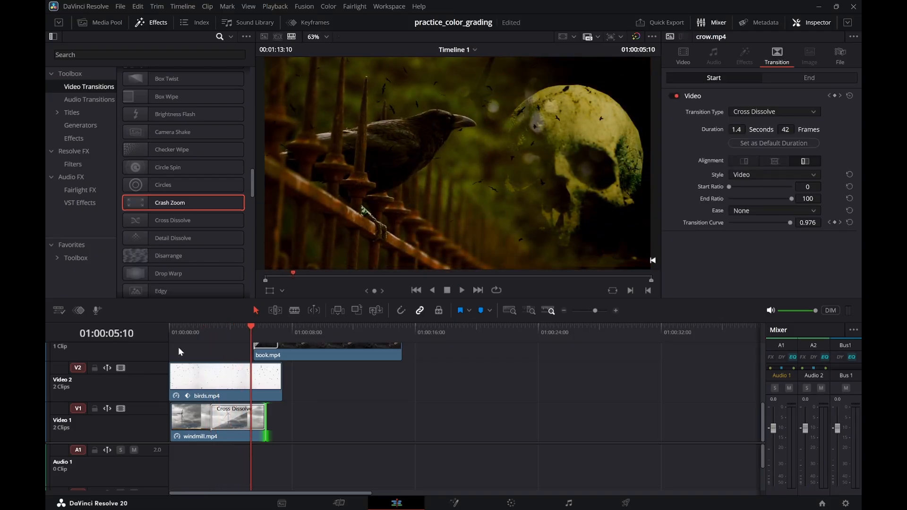
key("space")
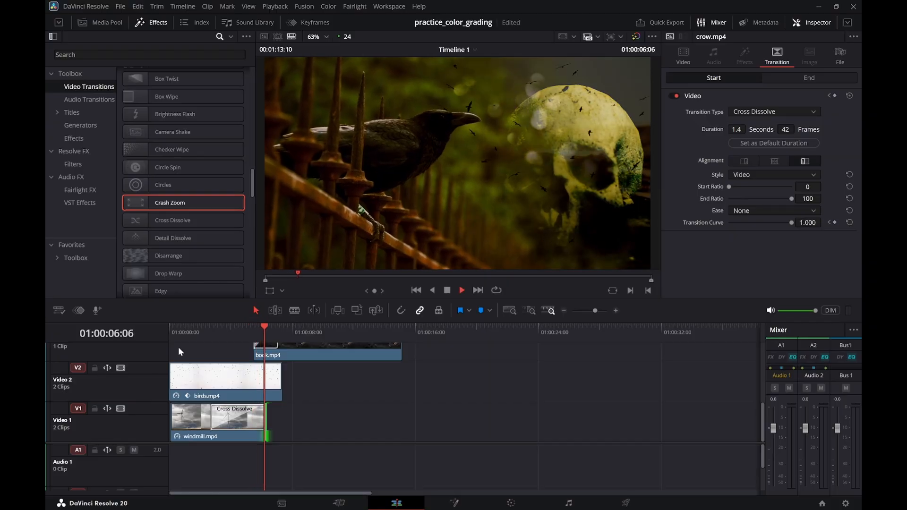
key("space")
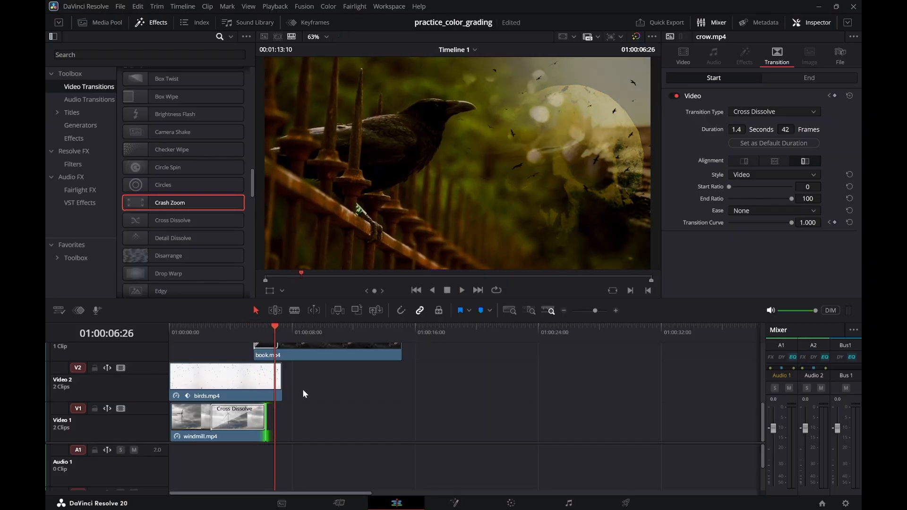
Shorten the birds clip's end by about 0.8 seconds and replay the composite to 01:00:07:21
left_click_drag(278, 388, 266, 388)
left_click_drag(227, 333, 161, 336)
left_click(365, 390)
key("space")
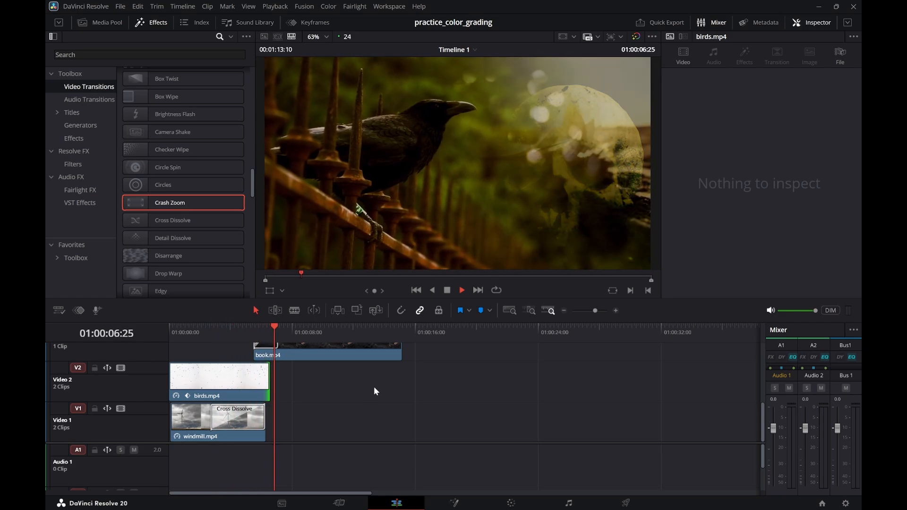
key("space")
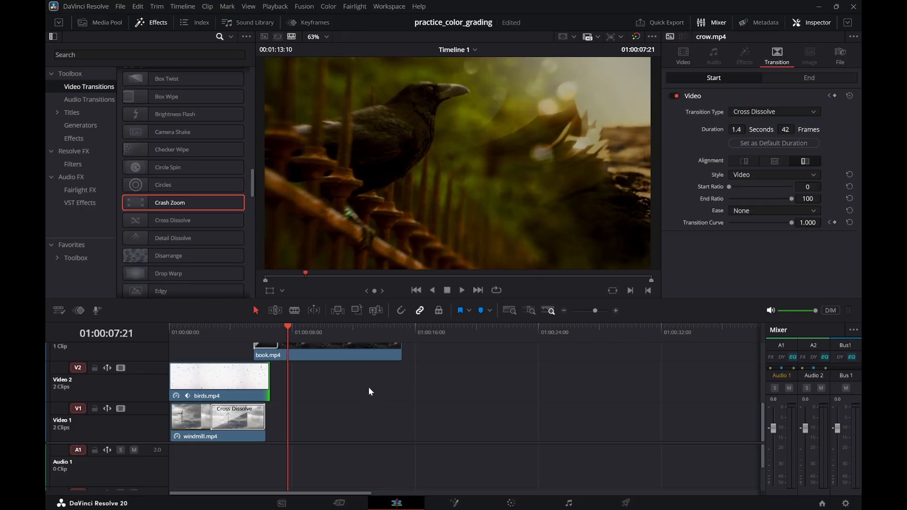
Replay the skull and crow section to 01:00:07:15
scroll(293, 386, "up", 4)
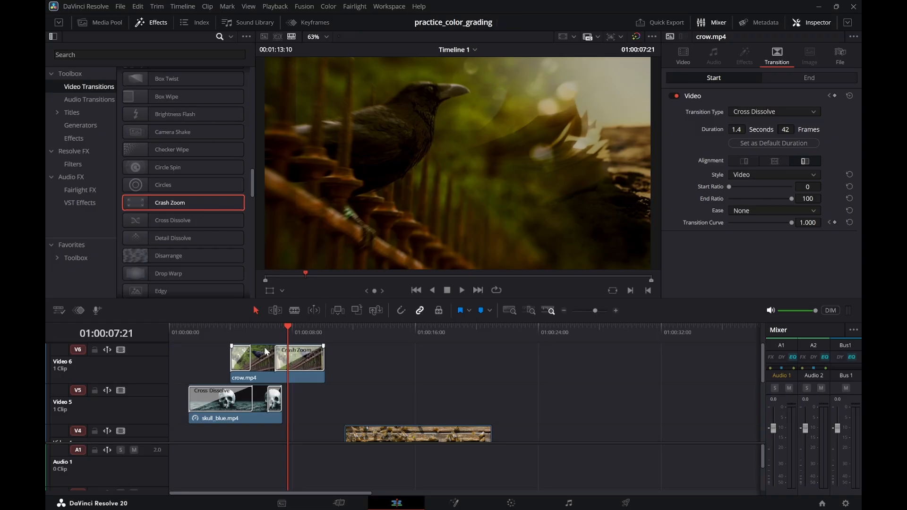
left_click_drag(254, 333, 204, 337)
key("space")
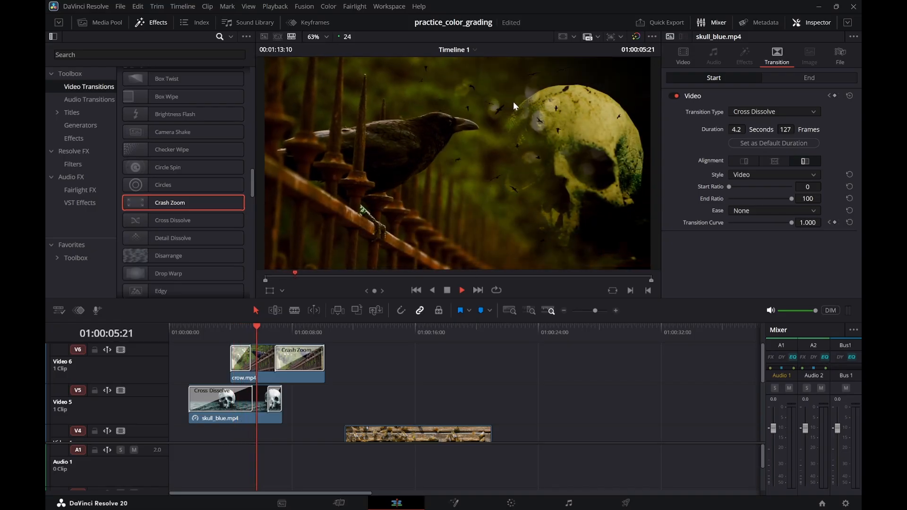
key("space")
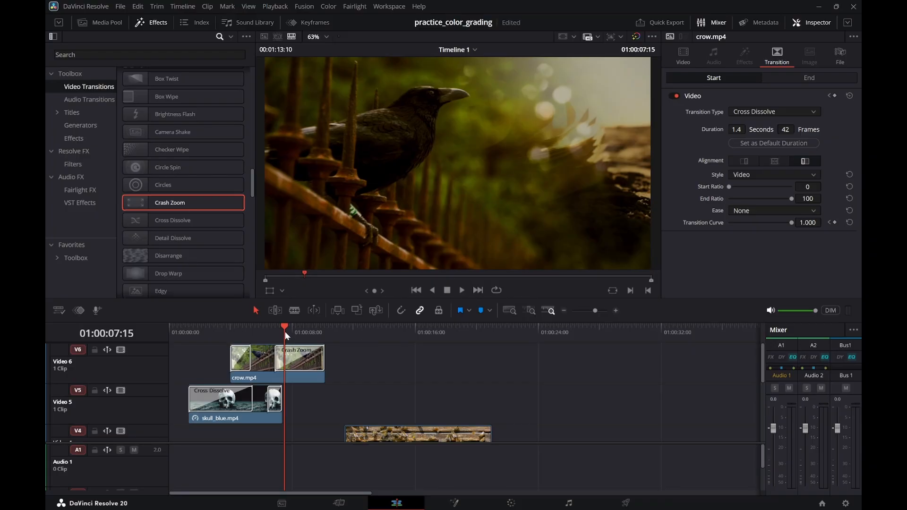
Add an opacity keyframe to the crow clip at 01:00:06:28 with opacity at 100
left_click_drag(285, 331, 276, 332)
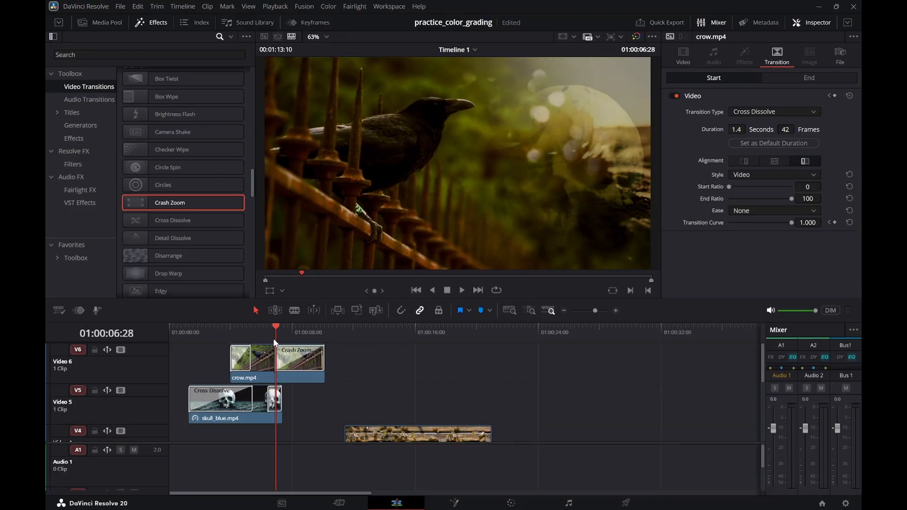
left_click(262, 364)
left_click(683, 56)
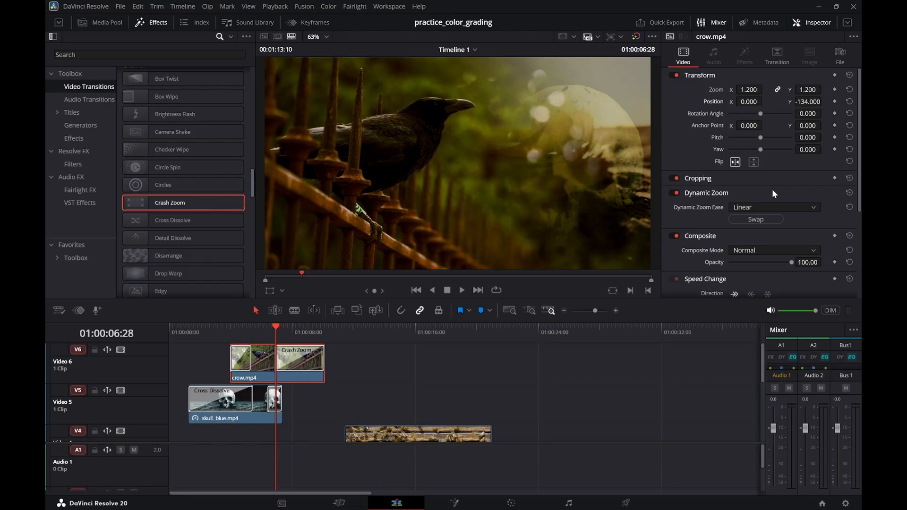
scroll(783, 191, "down", 3)
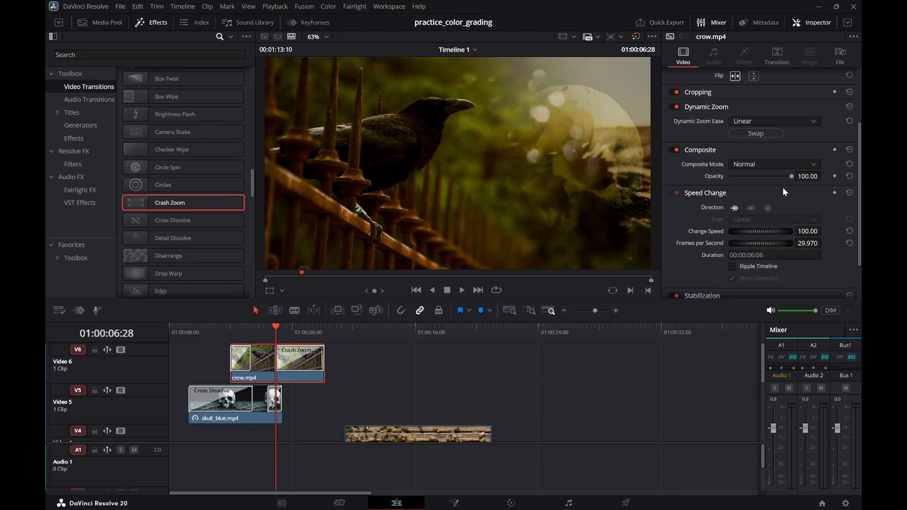
scroll(783, 187, "up", 3)
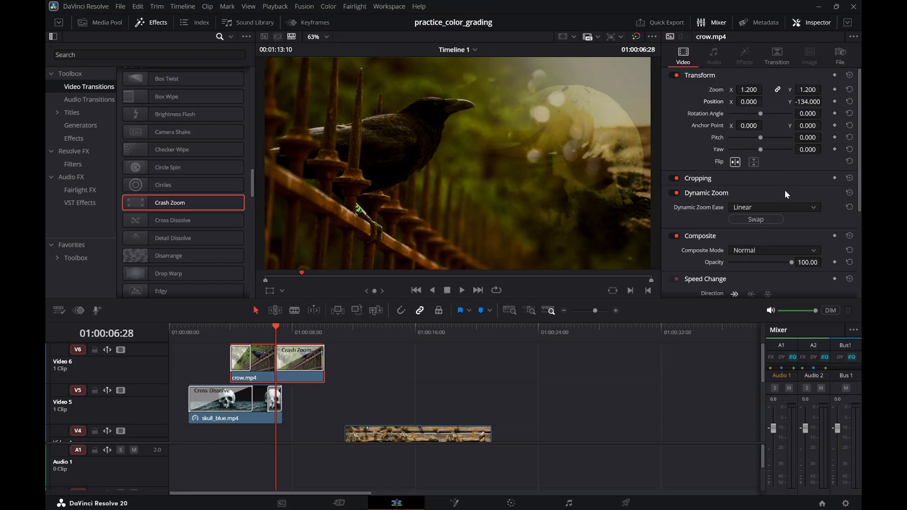
scroll(785, 194, "down", 1)
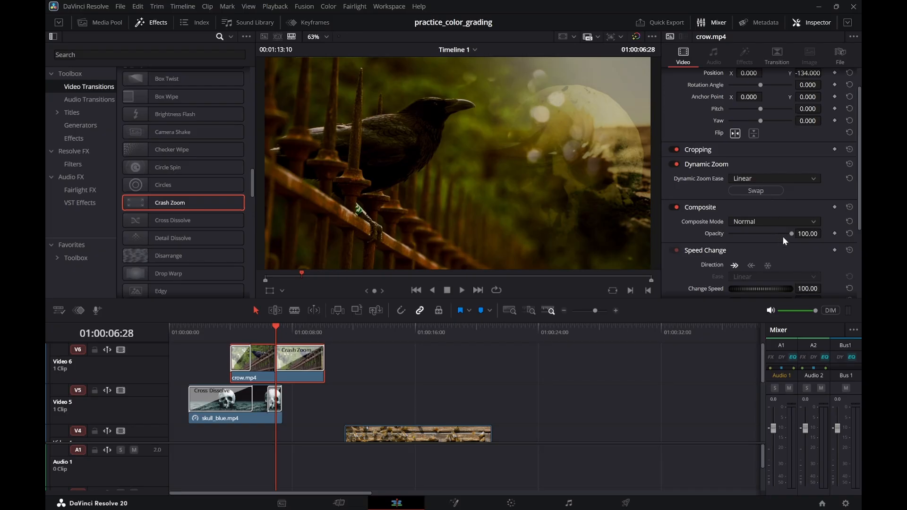
left_click(835, 234)
Set the crow clip's opacity to 0 at 01:00:08:10 to fade it out over the book clip
mouse_move(273, 328)
left_mouse_down()
mouse_move(321, 330)
mouse_move(268, 330)
left_mouse_up()
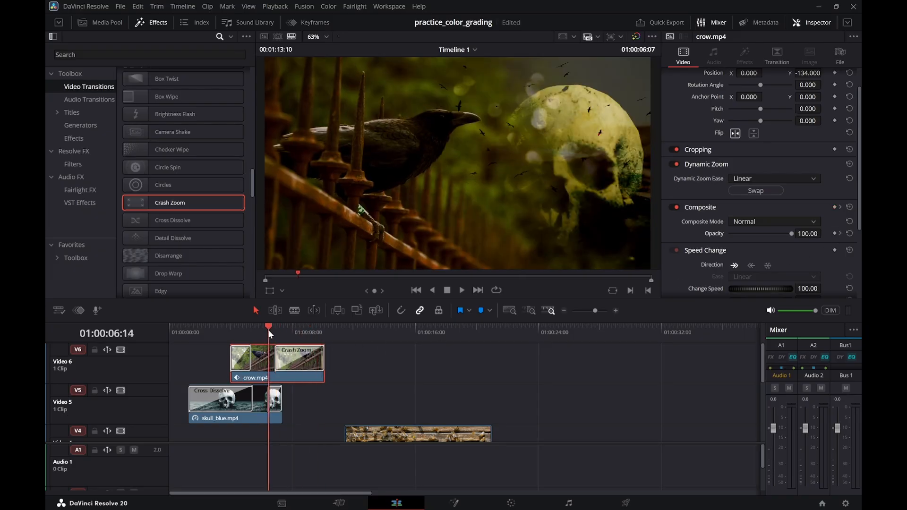
key("space")
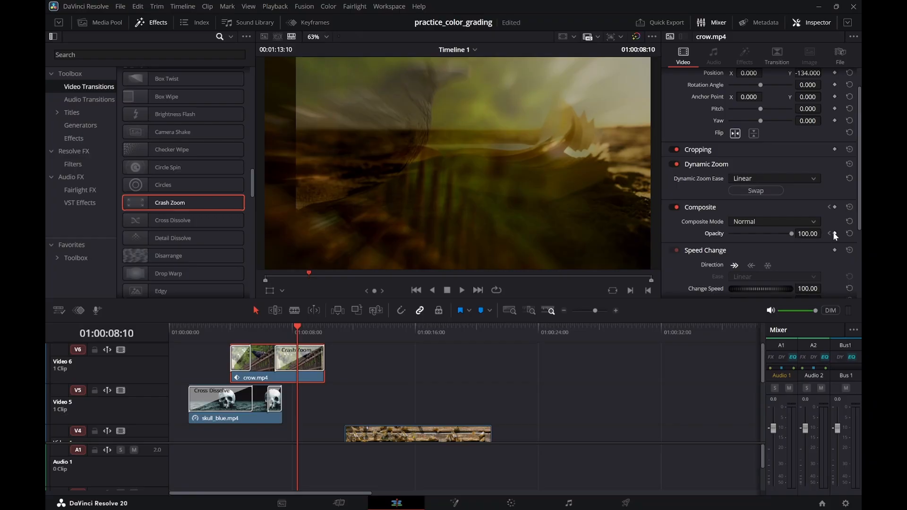
left_click_drag(787, 234, 704, 246)
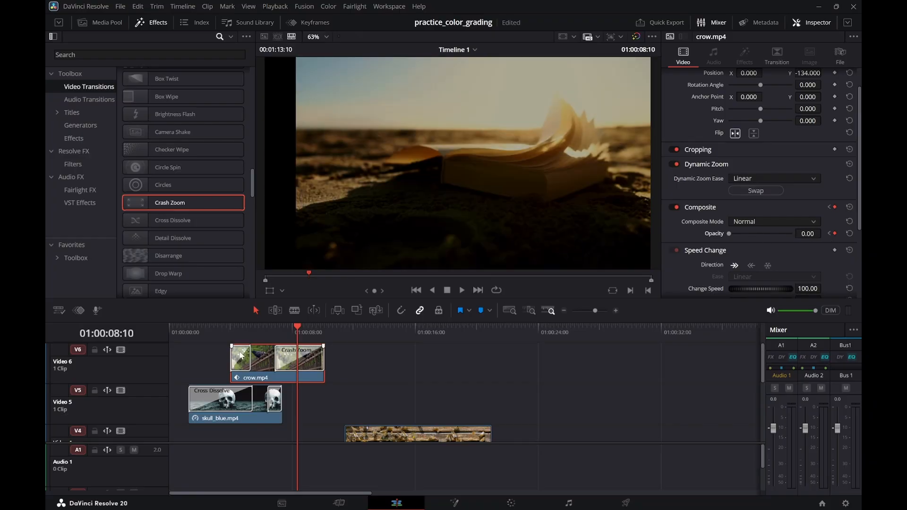
Replay the crow clip's keyframed fade into the book clip several times, ending at 01:00:08:10
left_click_drag(261, 329, 232, 331)
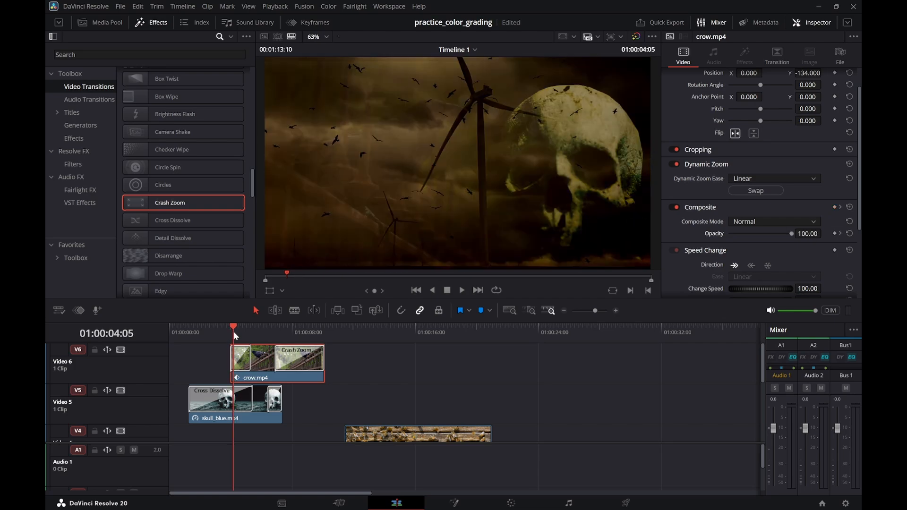
key("space")
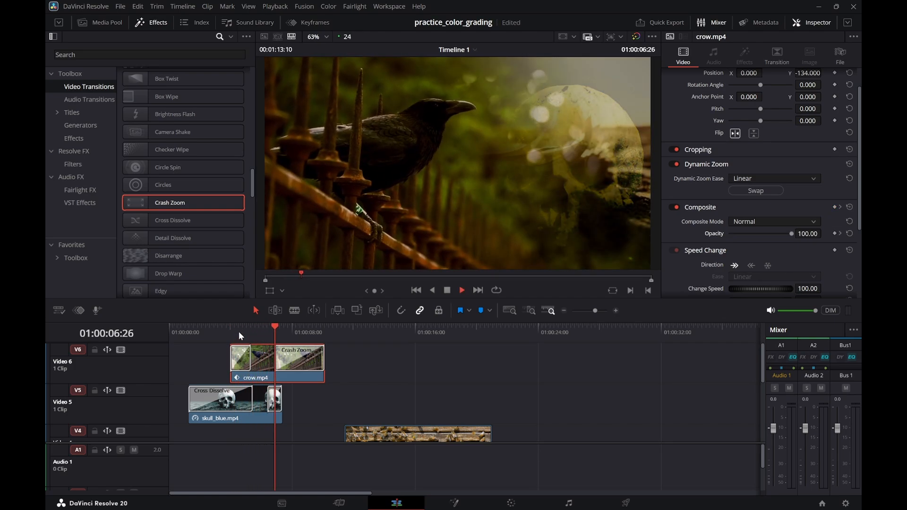
key("space")
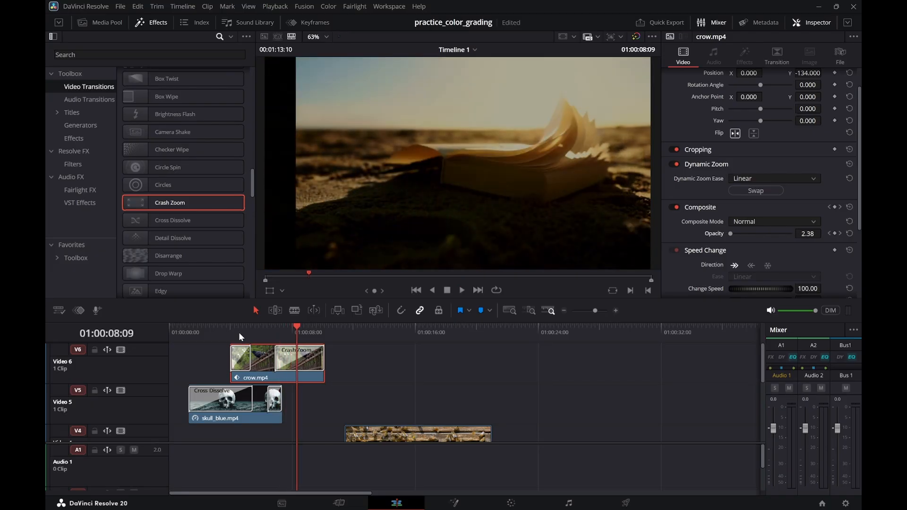
left_click(278, 331)
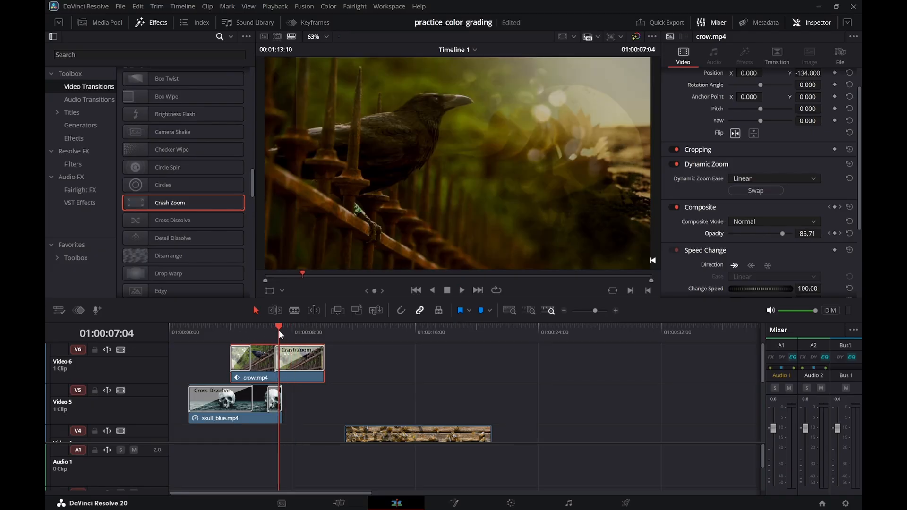
key("space")
key("space")
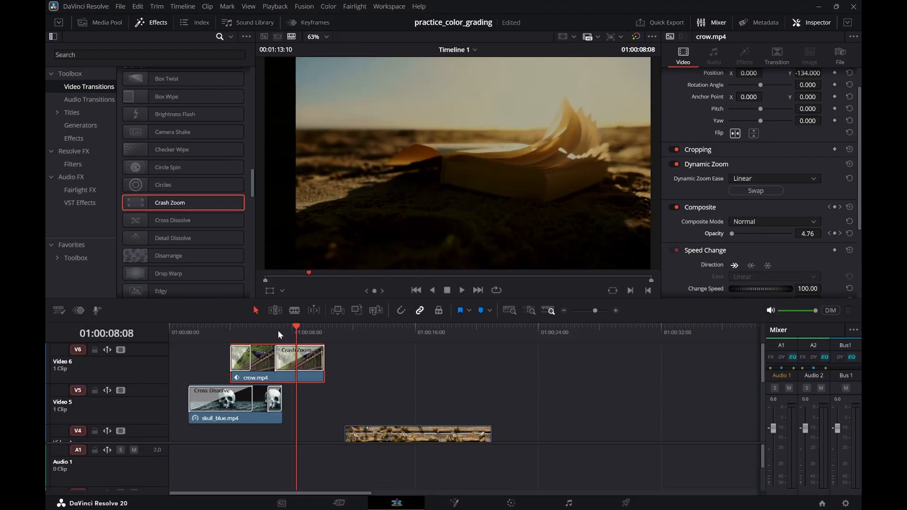
left_click(265, 331)
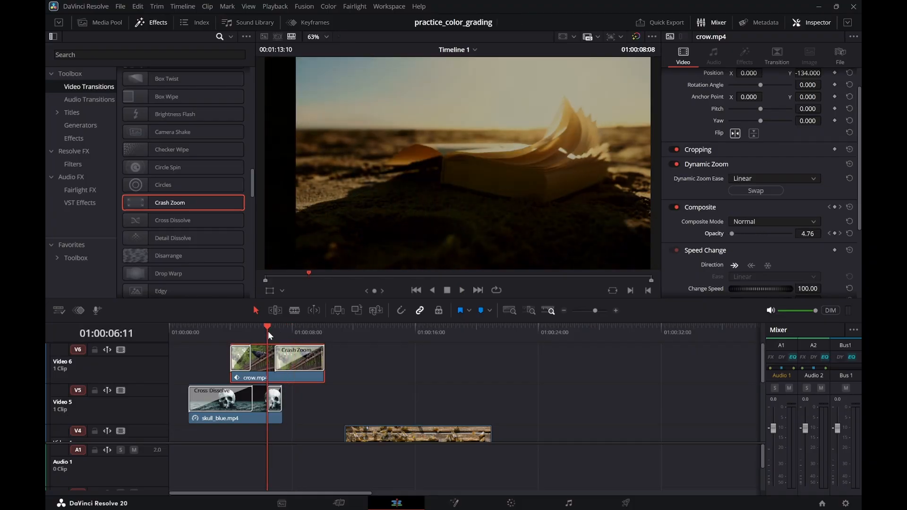
key("space")
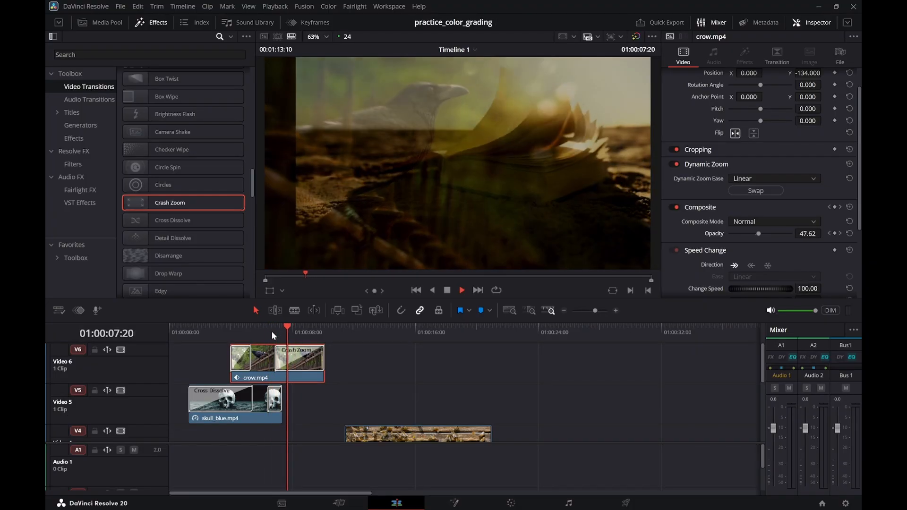
key("space")
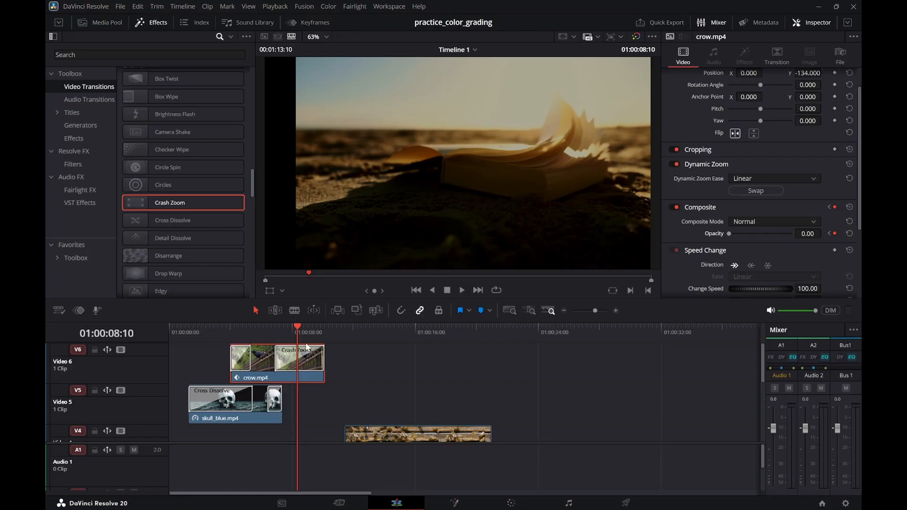
Enlarge the book clip to a linked zoom of 1.160 to fill the frame's empty edge
scroll(313, 412, "down", 3)
left_click(312, 375)
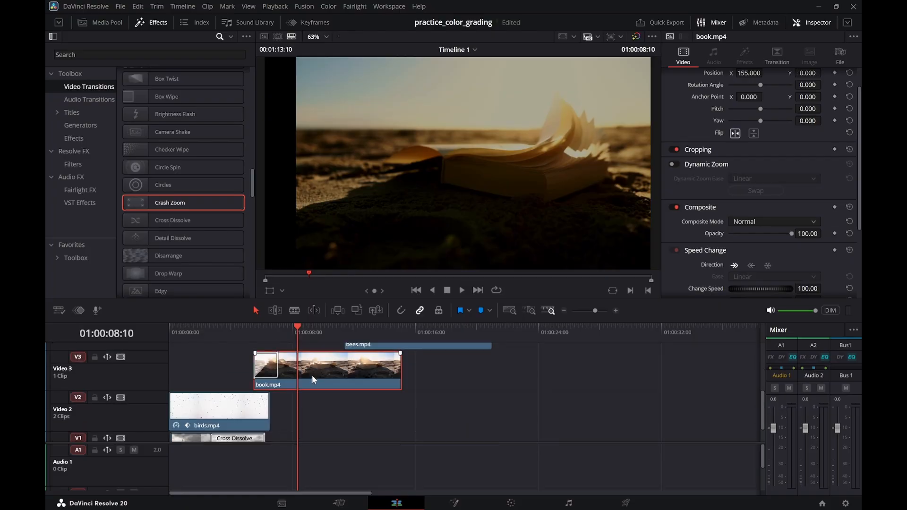
scroll(787, 98, "up", 2)
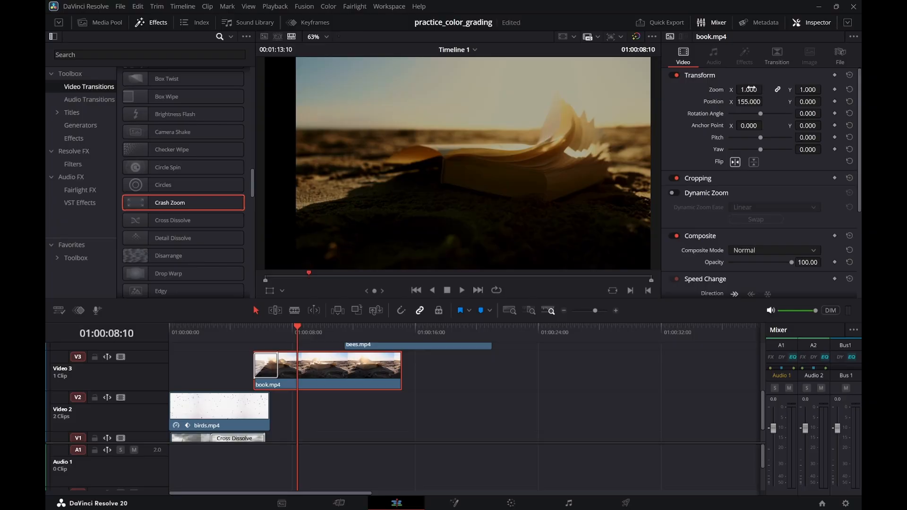
left_click_drag(750, 90, 756, 89)
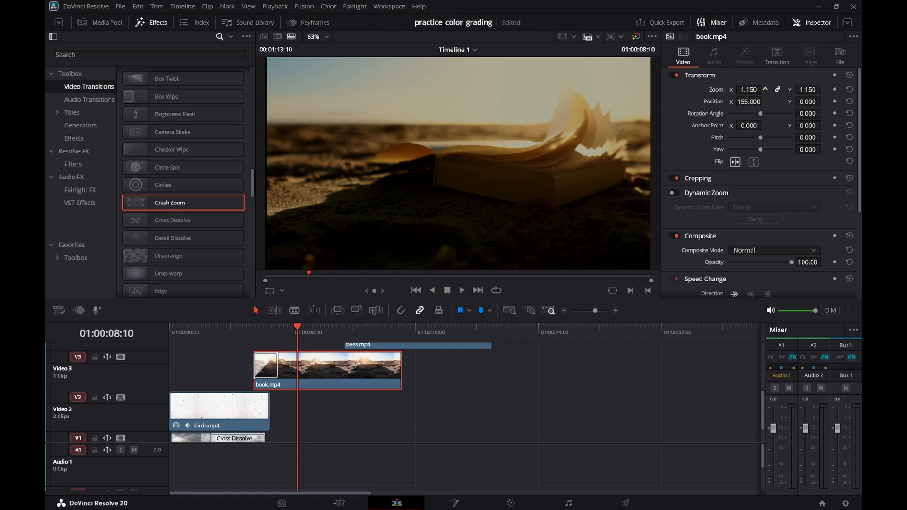
Check the frames from 01:00:04:01 to 01:00:06:13 and trim the birds clip's end to about the windmill clip's end
left_click_drag(268, 334, 231, 324)
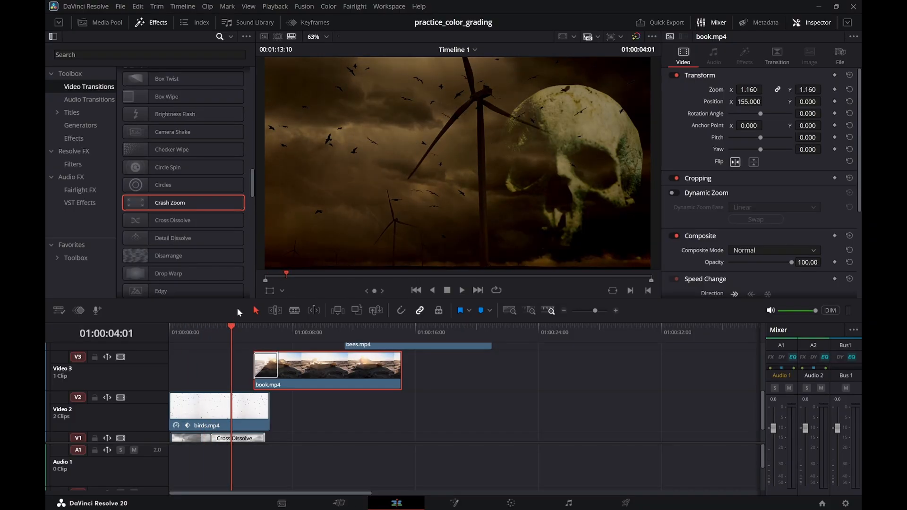
left_click_drag(242, 331, 259, 341)
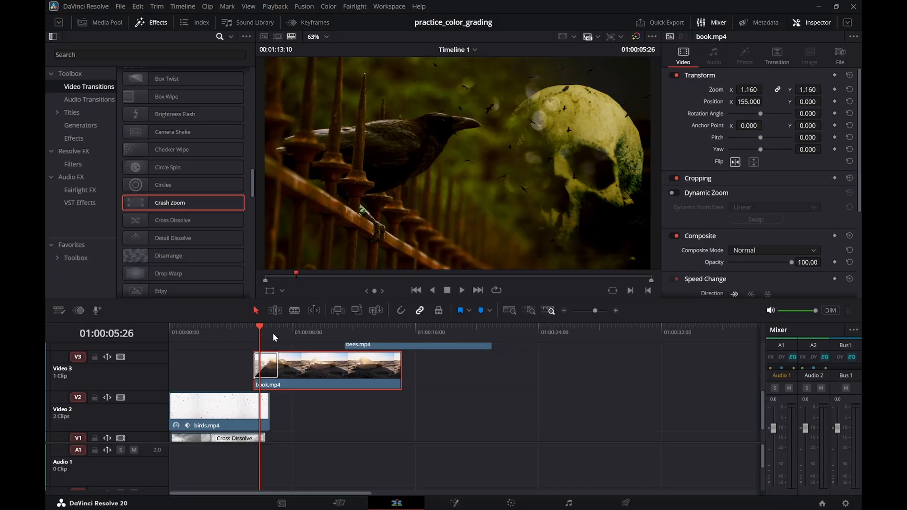
mouse_move(279, 335)
left_mouse_down()
mouse_move(255, 339)
mouse_move(269, 346)
left_mouse_up()
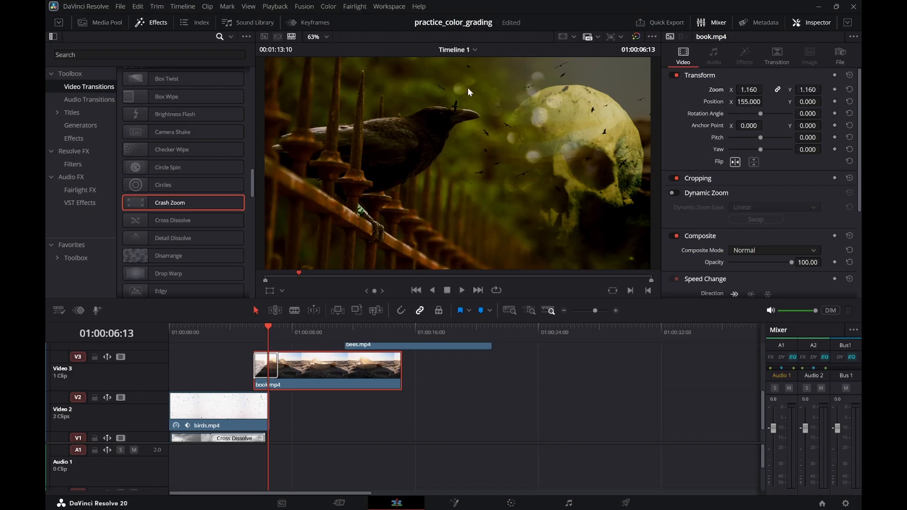
left_click_drag(267, 409, 266, 411)
Check the frame at 01:00:05:10 and play the composite from 01:00:00:00 through the crow dissolve
left_click_drag(242, 333, 252, 349)
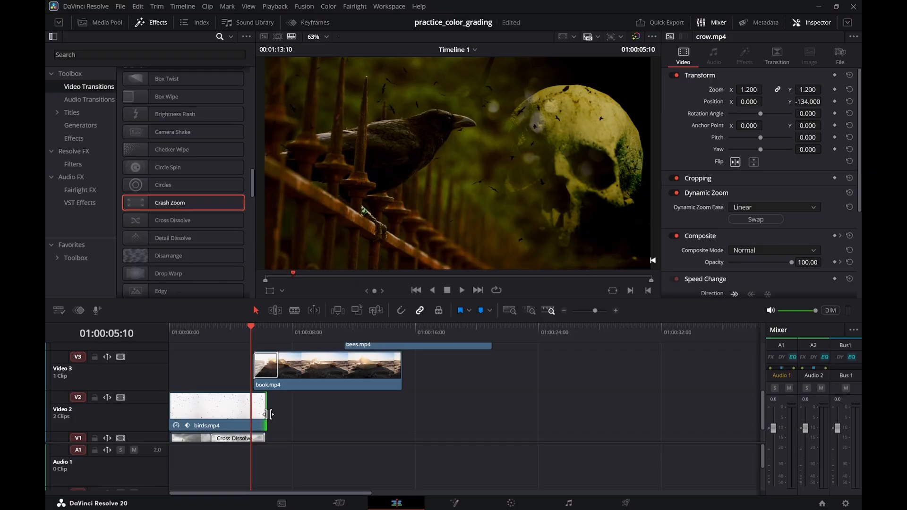
left_click(255, 336)
left_click_drag(258, 339, 154, 341)
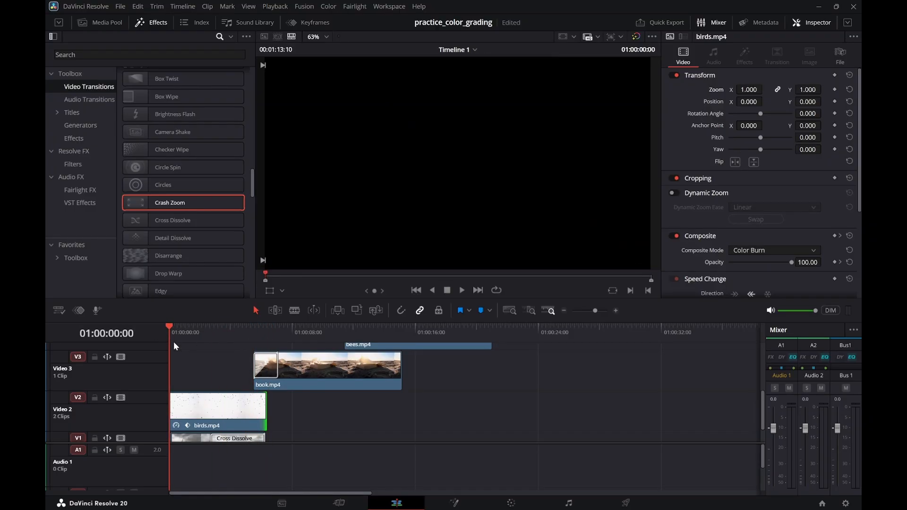
key("space")
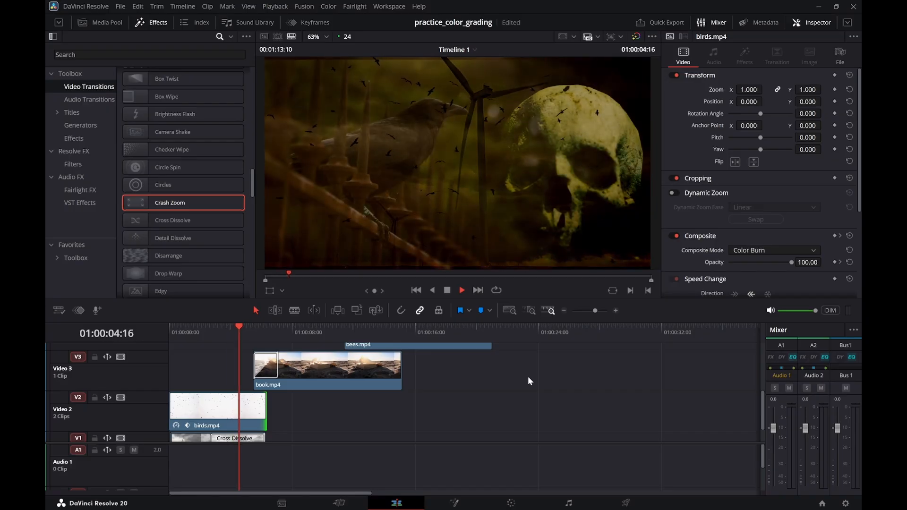
key("space")
Shorten the birds clip's end by about 0.9 seconds, near the book clip's start, and replay from near the timeline's beginning
left_click_drag(267, 409, 253, 410)
left_click_drag(221, 333, 174, 332)
key("space")
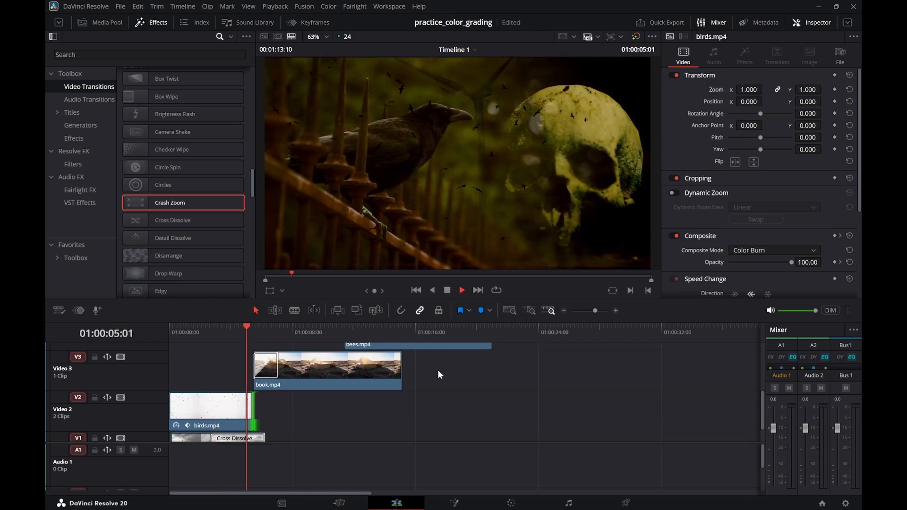
Save the project, extend the birds clip's end to about 01:00:07:15 and replay through the crow-to-book dissolve
key("space")
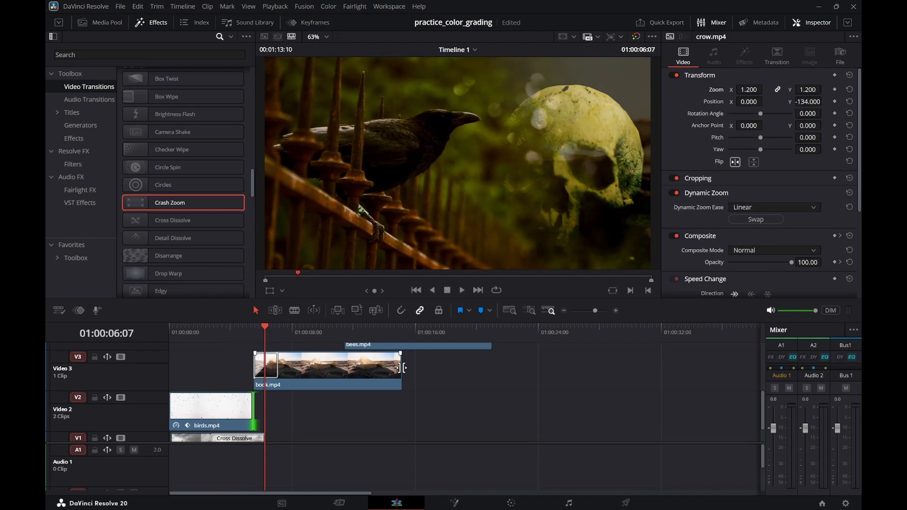
key("ctrl+s")
left_click_drag(254, 418, 280, 411)
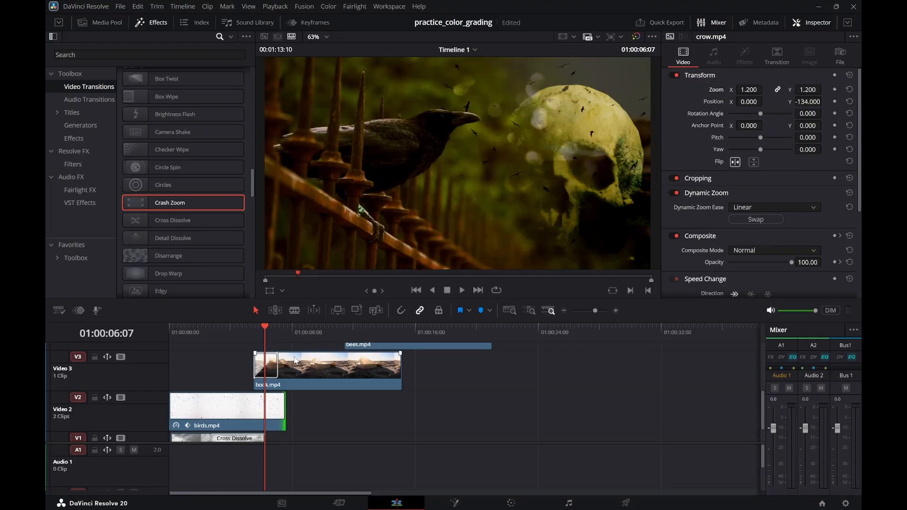
left_click(251, 327)
key("space")
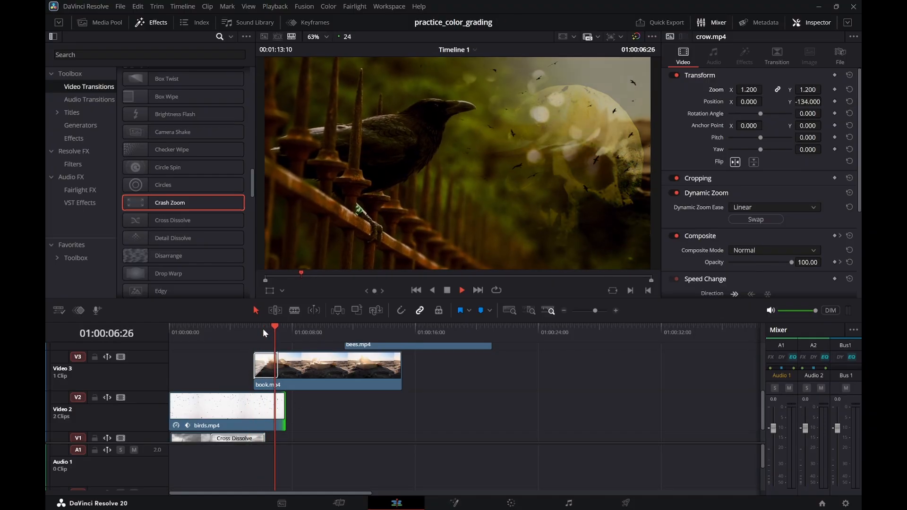
key("space")
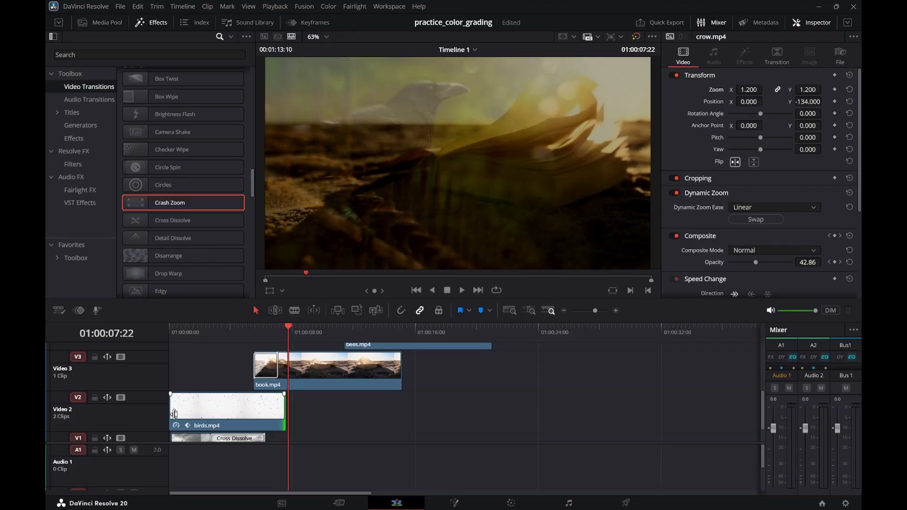
Try trimming about 1.9 seconds off the birds clip's start with the clip kept at the timeline's beginning, and replay from there
left_click_drag(174, 414, 194, 409)
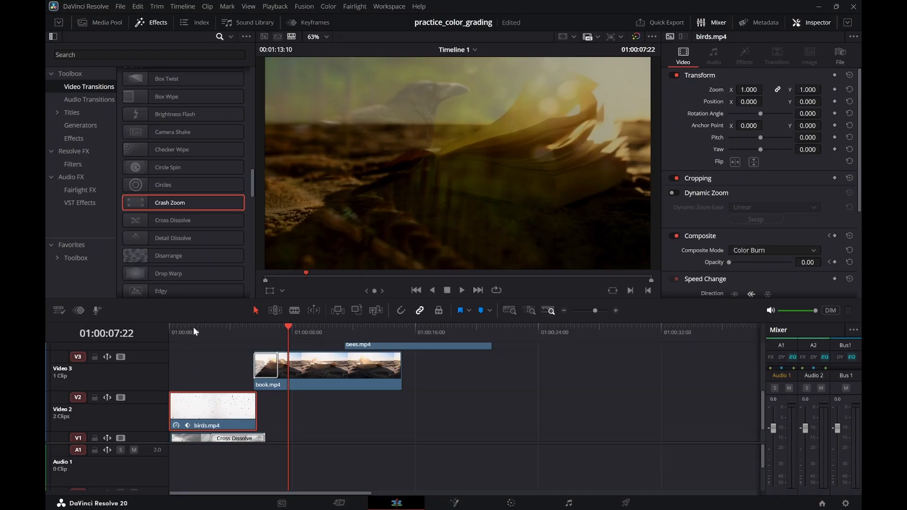
left_click_drag(190, 331, 154, 331)
key("space")
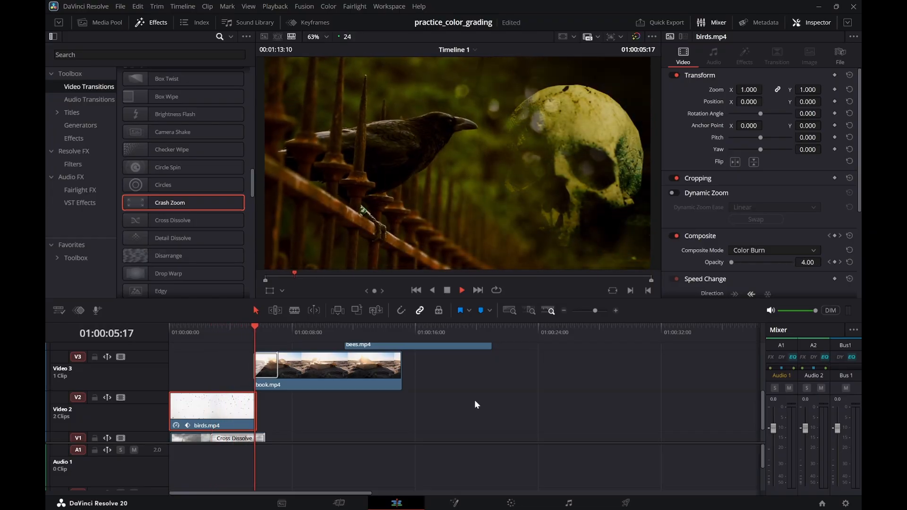
key("space")
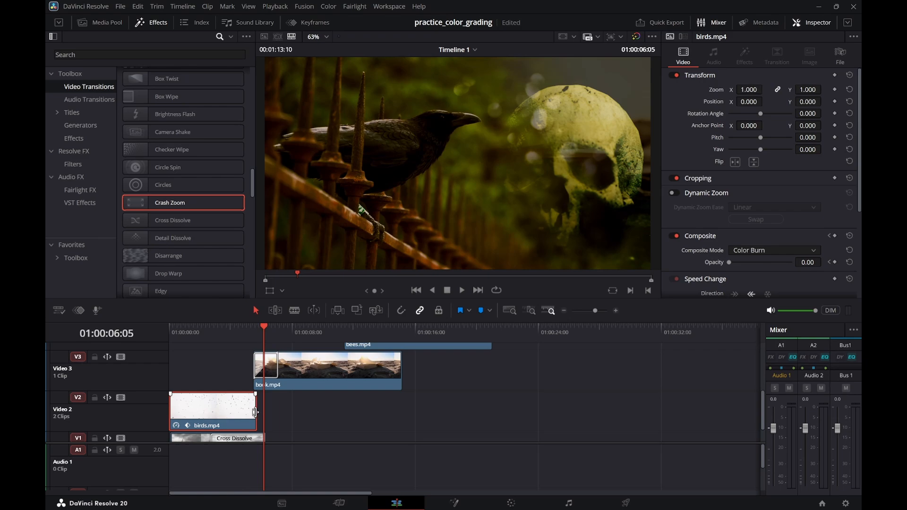
Undo the trim and repositioning of the birds clip's start
key("ctrl+z")
key("ctrl+z")
key("ctrl+z")
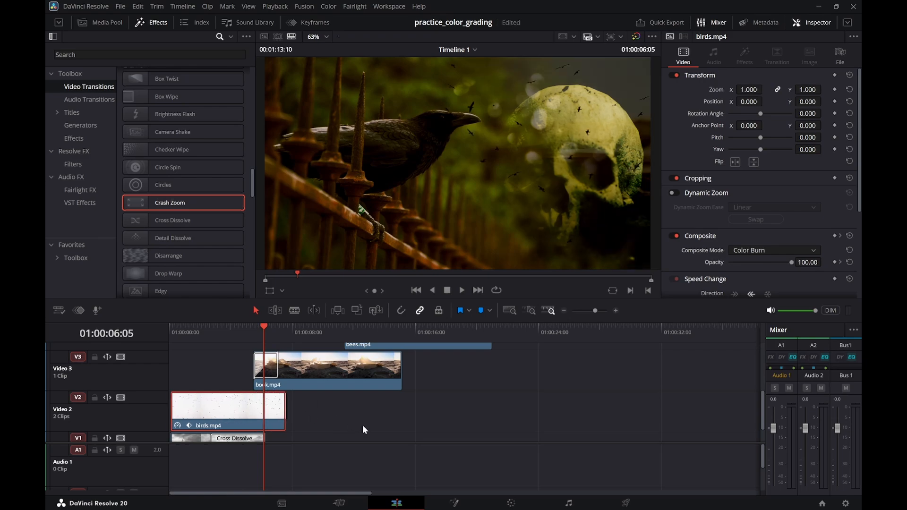
Show the birds clip's opacity keyframes and check the frame at 01:00:06:24
left_click(315, 20)
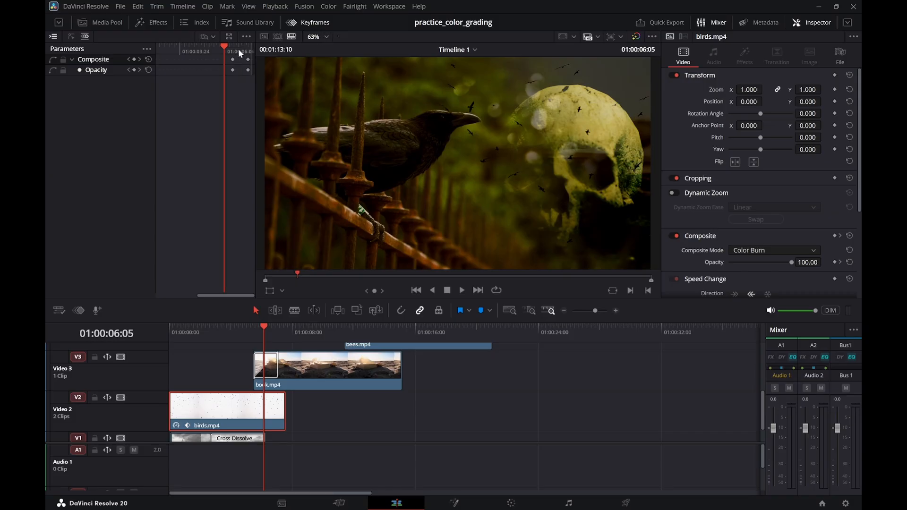
scroll(240, 71, "down", 1)
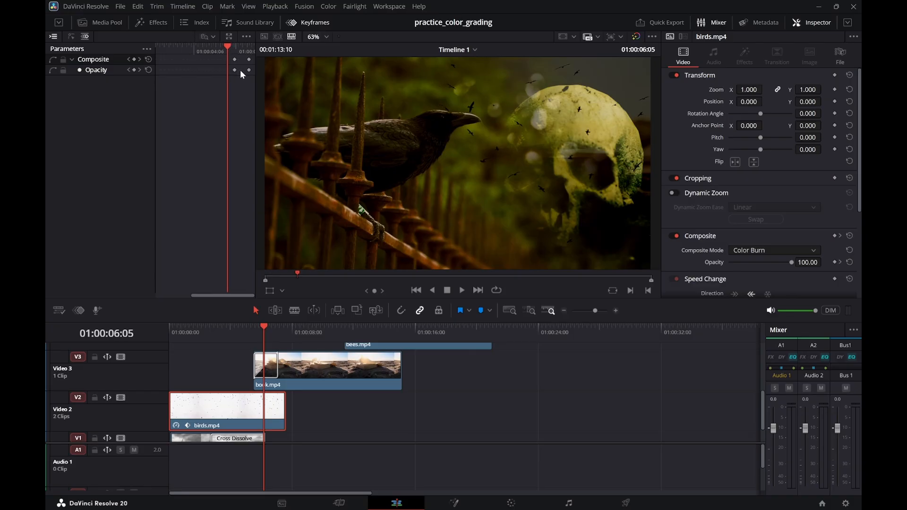
scroll(240, 73, "down", 1)
scroll(240, 73, "up", 4)
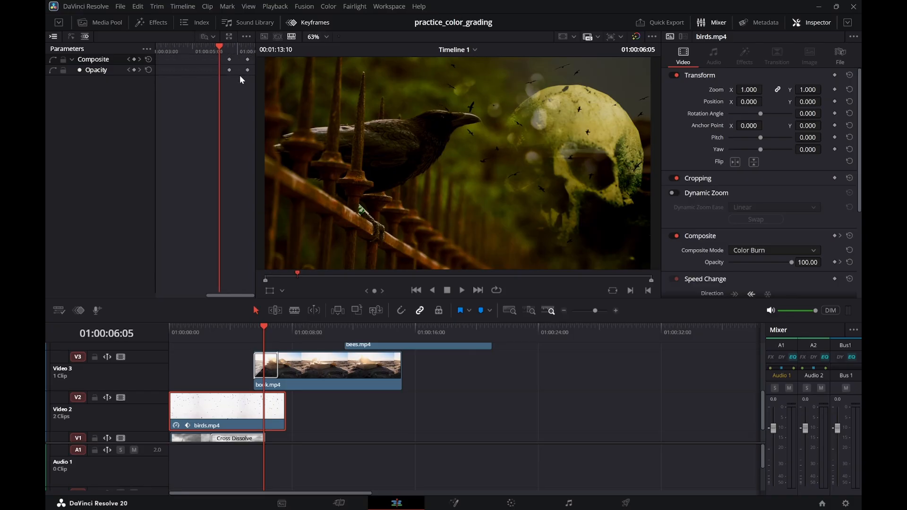
scroll(238, 85, "down", 1)
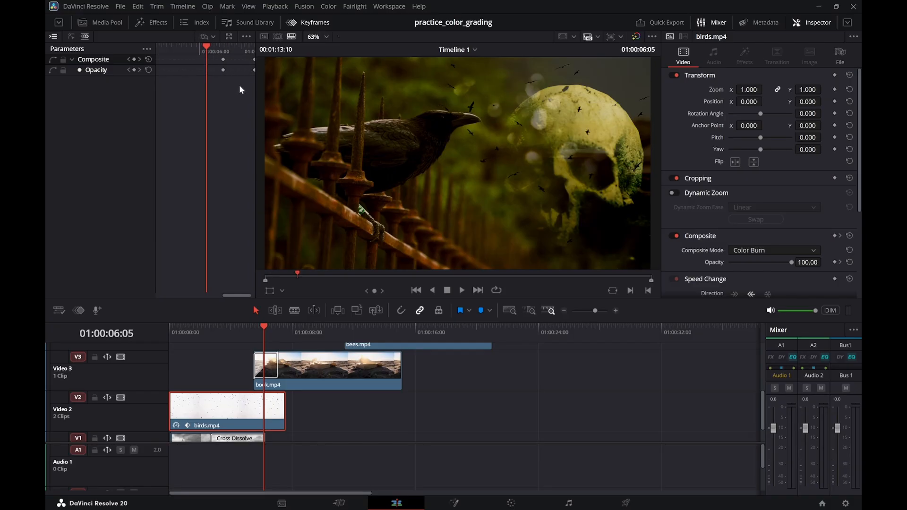
mouse_move(230, 46)
left_mouse_down()
mouse_move(212, 45)
mouse_move(230, 47)
left_mouse_up()
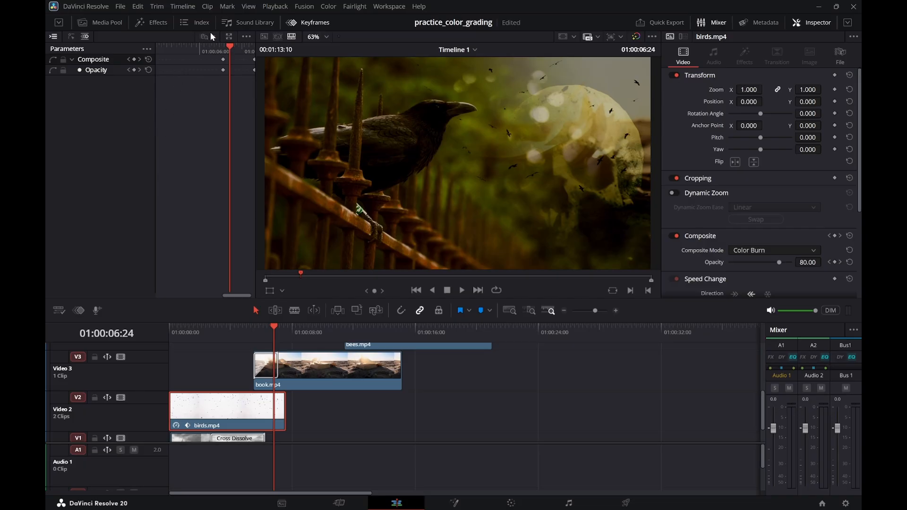
Briefly view the birds clip's keyframes in the expanded Keyframe Editor, and apply Detail Zoom to the opacity keyframes
left_click(229, 36)
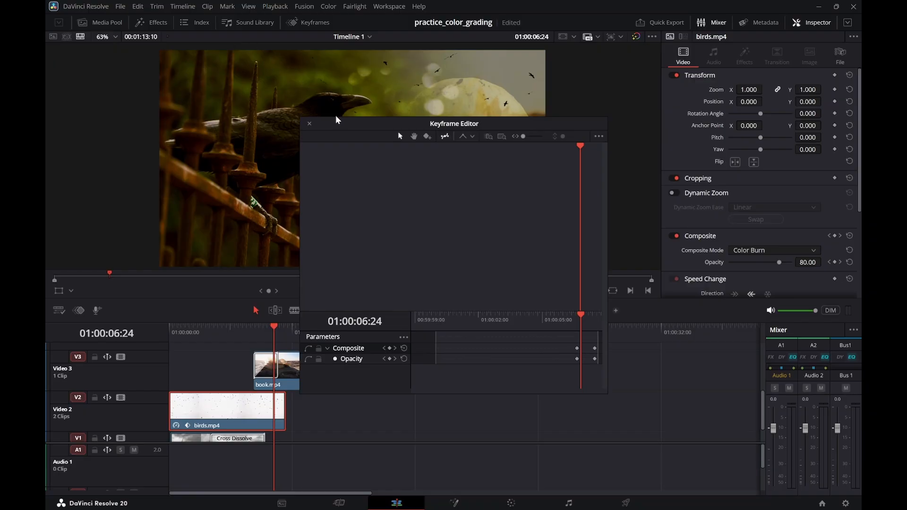
left_click(310, 124)
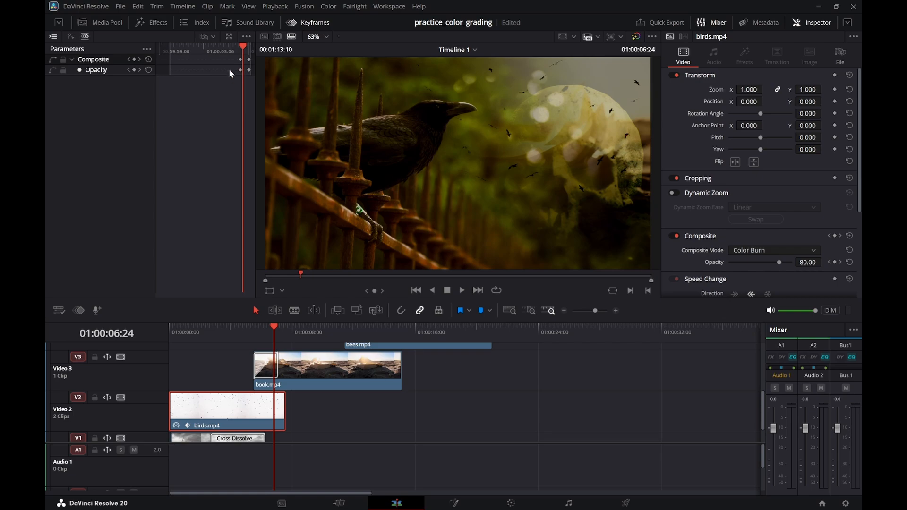
left_click(96, 71)
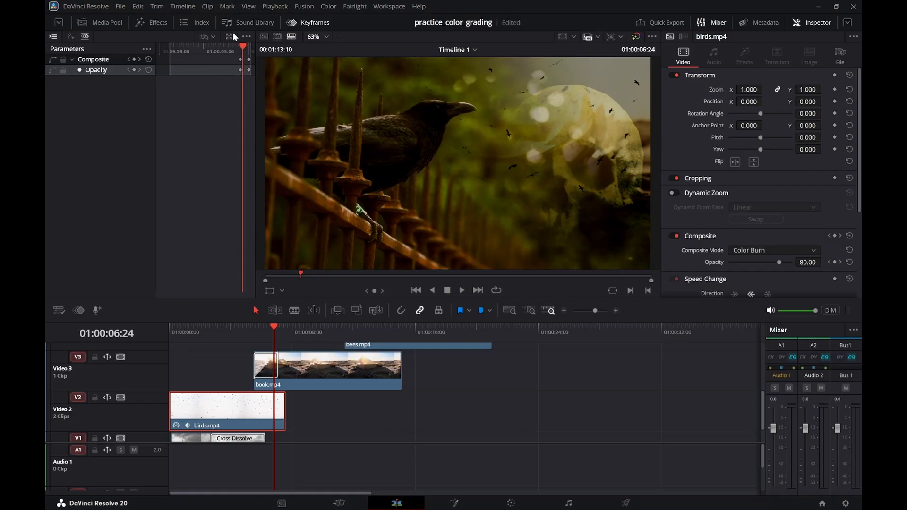
left_click(214, 37)
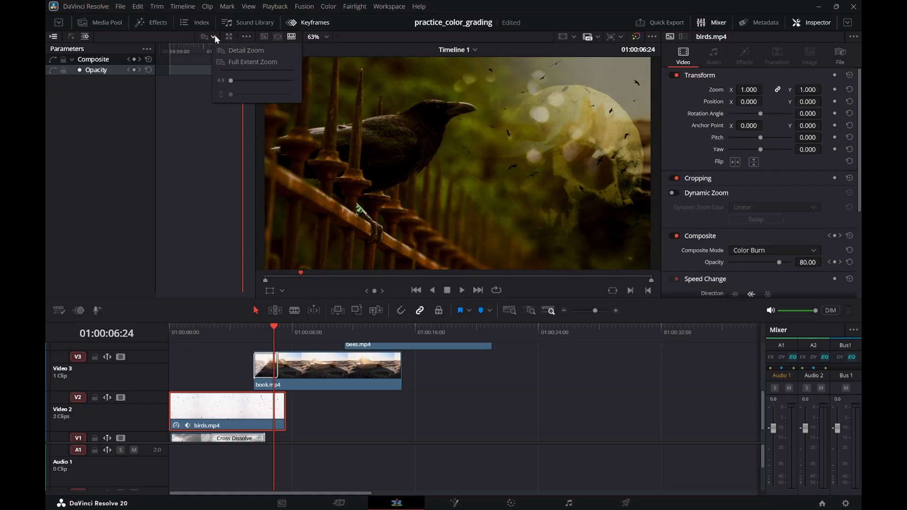
left_click(231, 50)
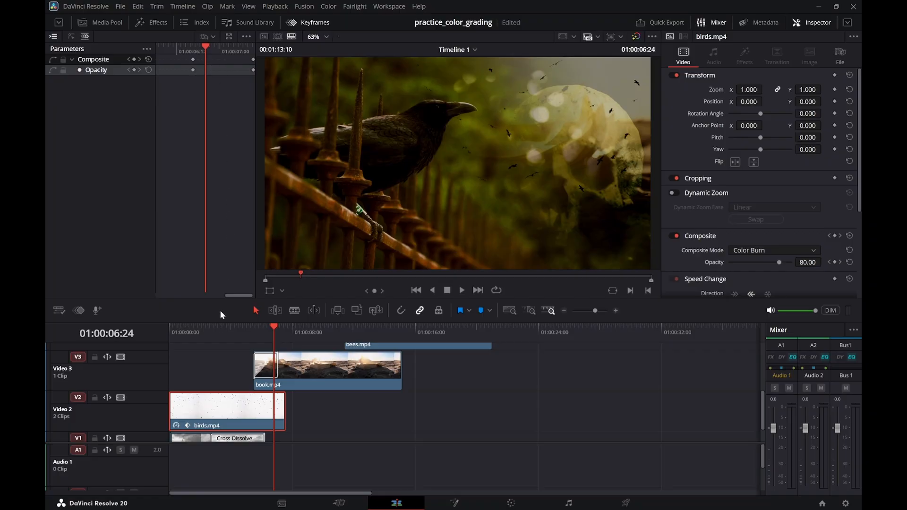
Check the frames between 01:00:06:11 and 01:00:07:09 and select both of the birds clip's opacity keyframes
left_click_drag(225, 330, 282, 346)
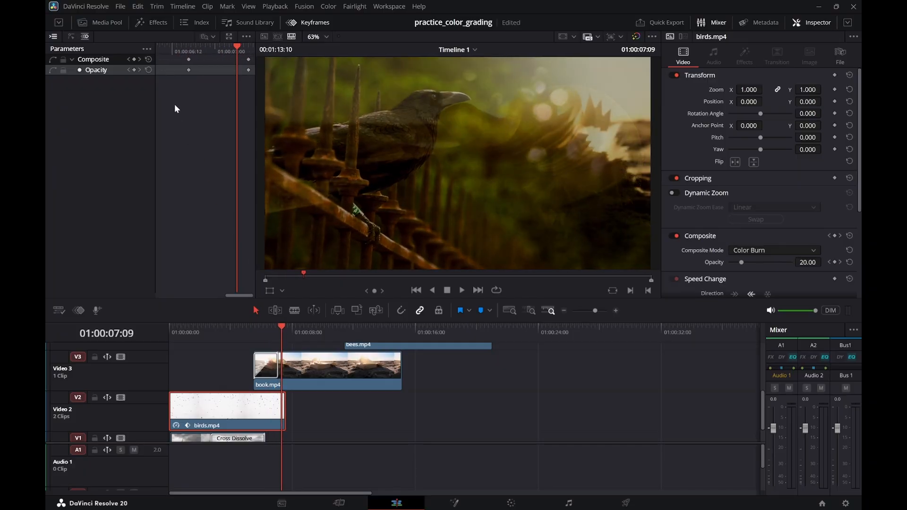
left_click(189, 69)
left_click(189, 60)
left_click(247, 59)
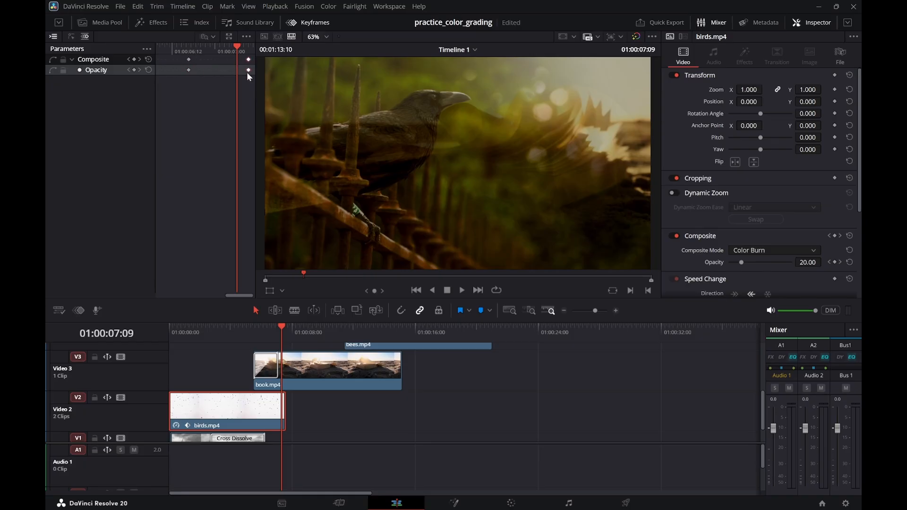
left_click(189, 59)
left_click_drag(183, 56, 253, 75)
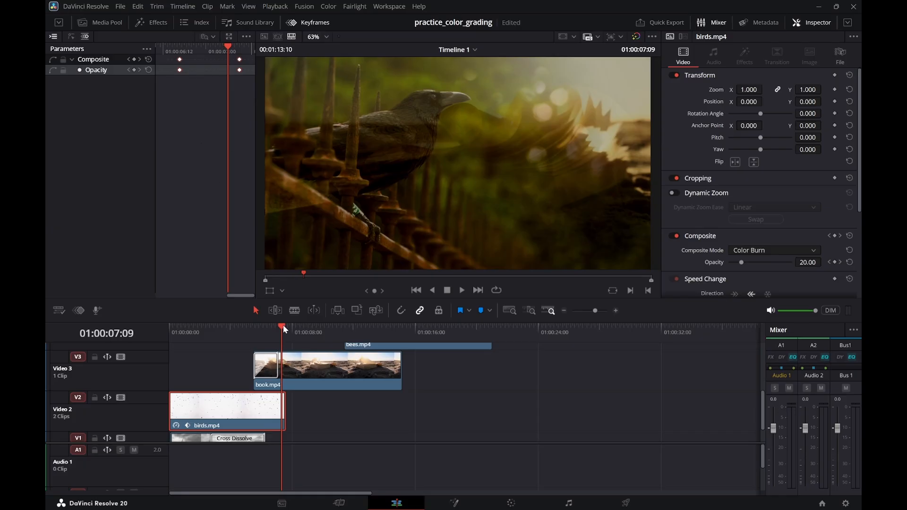
left_click_drag(283, 324, 274, 326)
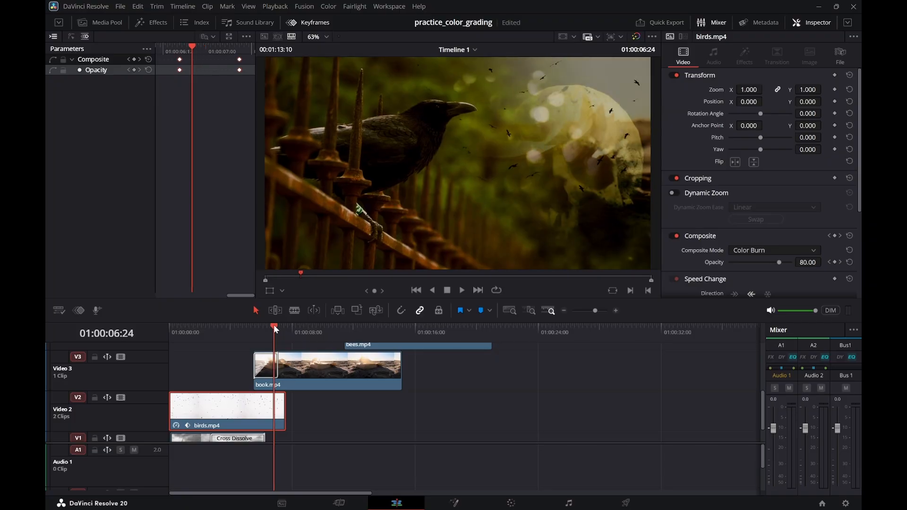
left_click_drag(274, 326, 267, 328)
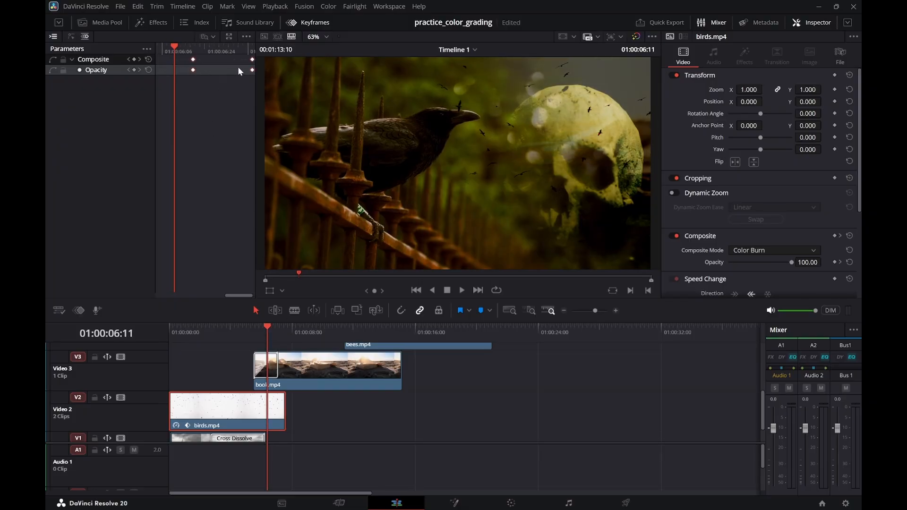
Move both birds opacity keyframes about 1.1 seconds earlier and replay the fade from 01:00:05:00 to 01:00:06:29
left_click_drag(253, 70, 242, 71)
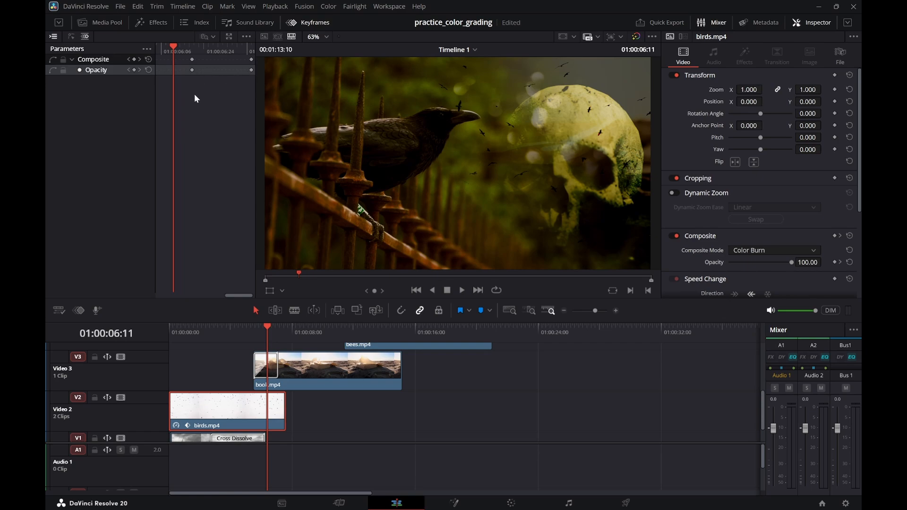
left_click_drag(180, 55, 248, 69)
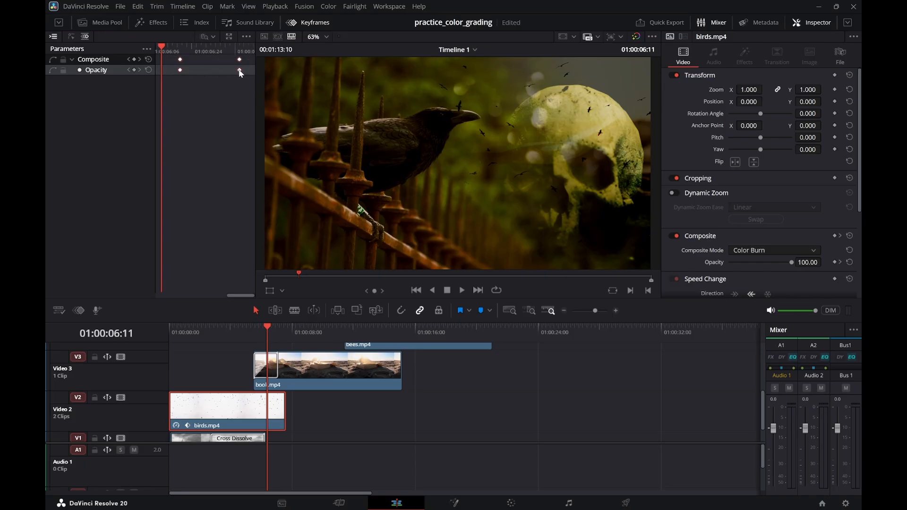
left_click_drag(239, 72, 168, 72)
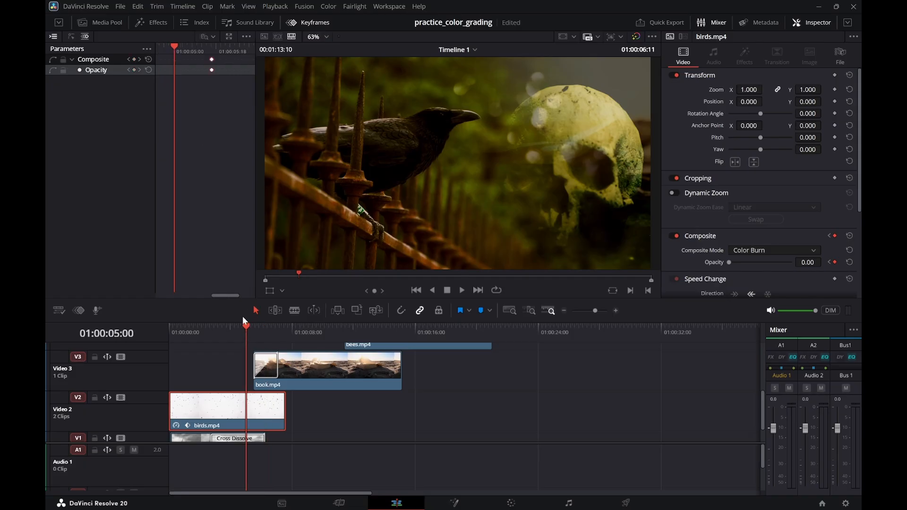
key("space")
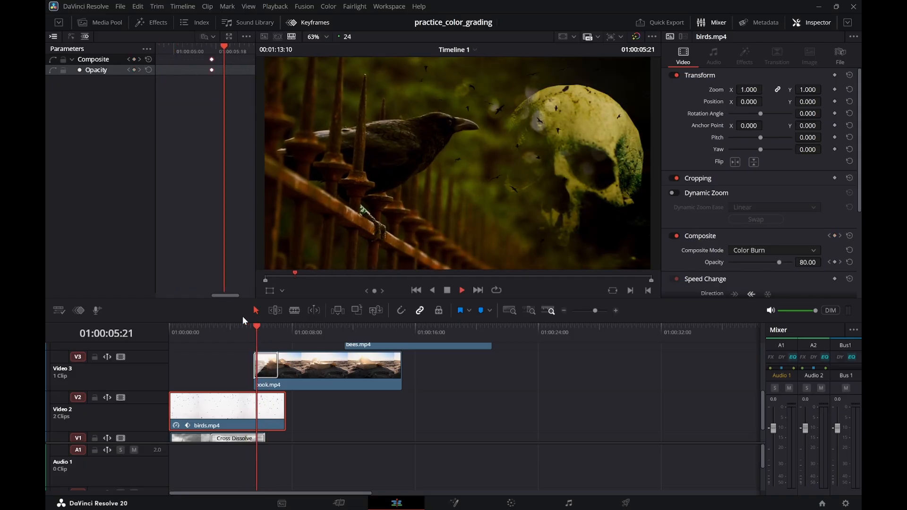
key("space")
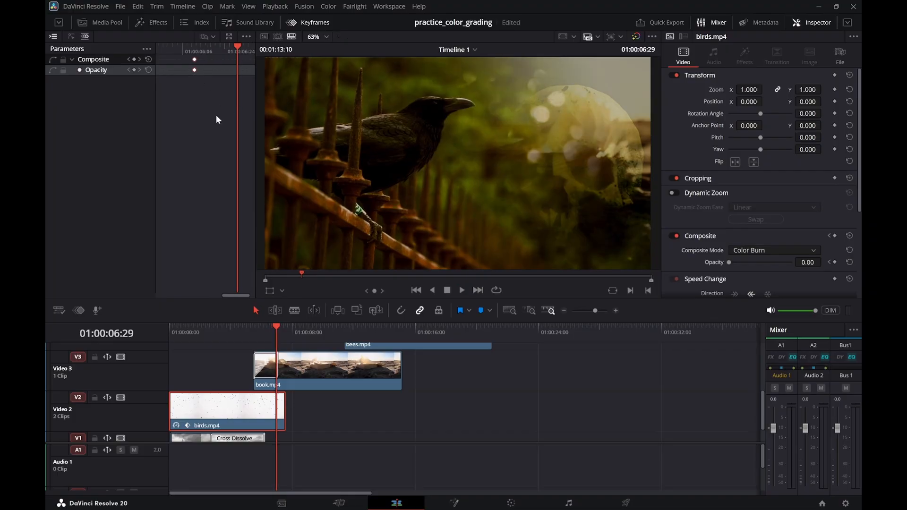
Undo the opacity keyframe move and the birds clip's end extension, and check the frame at 01:00:05:28
key("ctrl+z")
key("ctrl+z")
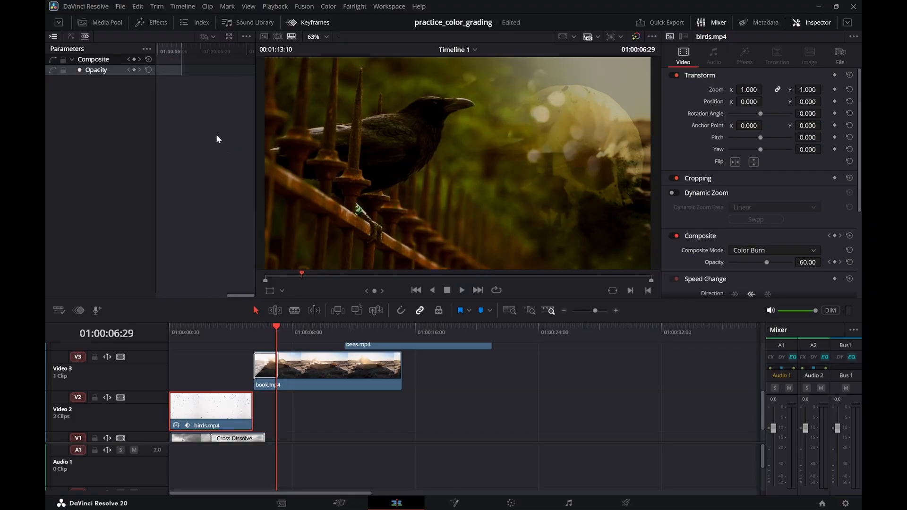
mouse_move(251, 332)
left_mouse_down()
mouse_move(285, 336)
mouse_move(245, 334)
mouse_move(261, 337)
left_mouse_up()
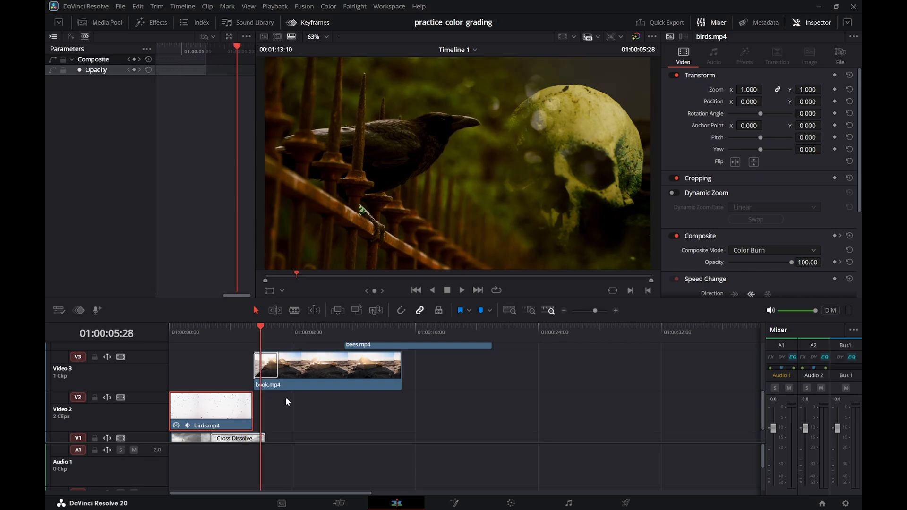
Undo the earlier shortening of the birds clip so it ends at about 01:00:06:15, and check that frame
left_click(336, 403)
key("ctrl+z")
key("ctrl+z")
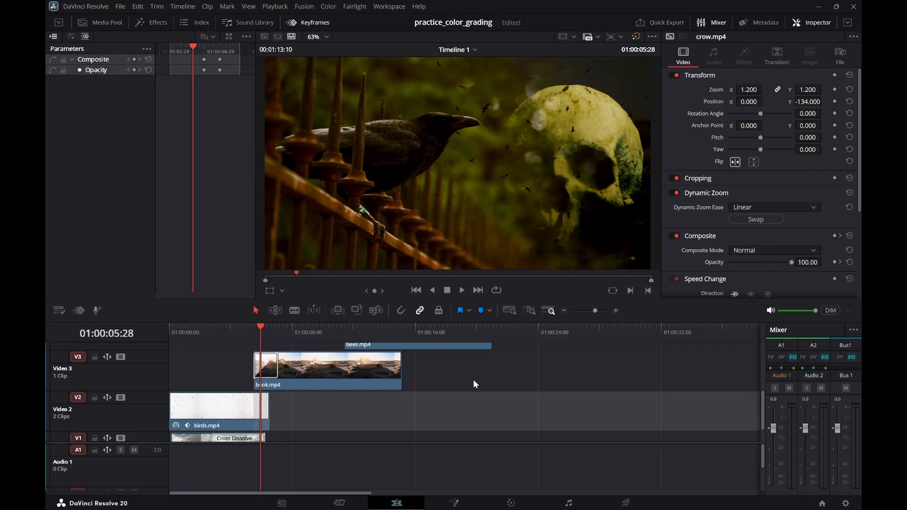
left_click_drag(245, 324, 269, 327)
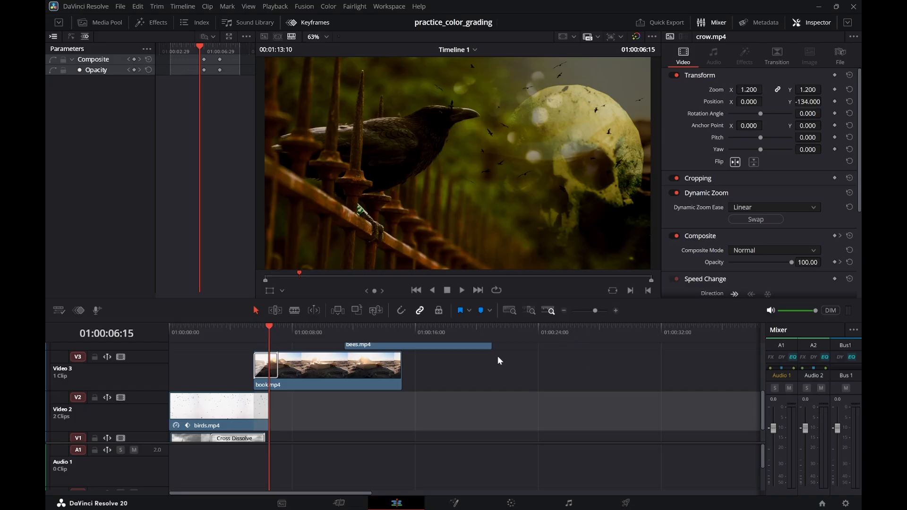
Play the composite from 01:00:00:00 through the crow-to-book dissolve into the book clip
left_click_drag(250, 331, 163, 336)
key("space")
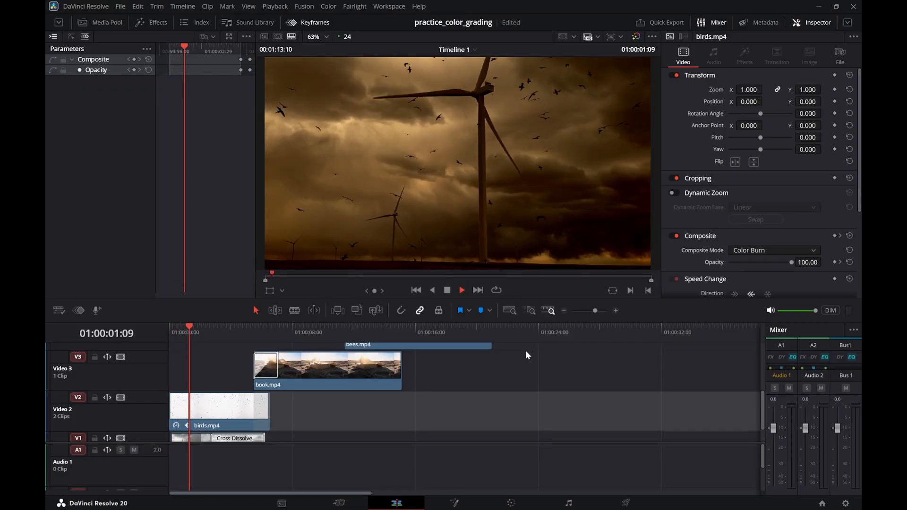
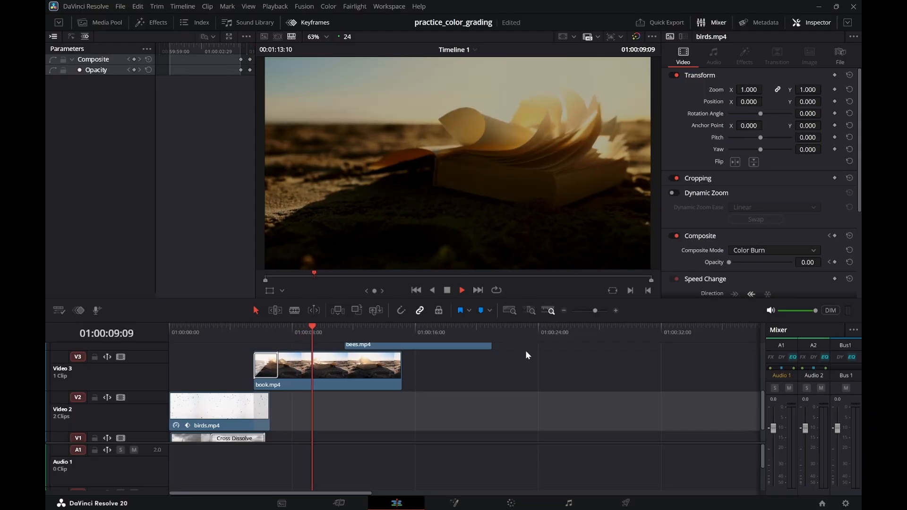
key("space")
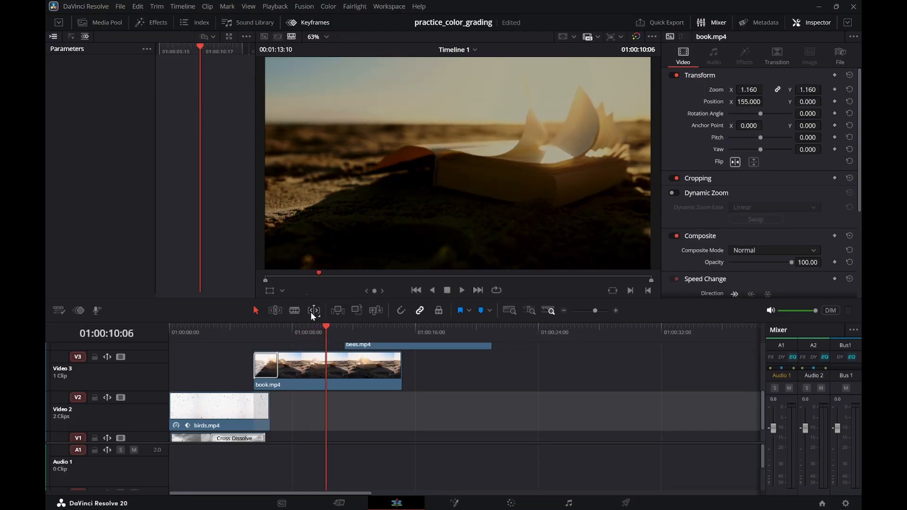
Set the book clip's vertical position to -75 while viewing the dissolve frame at 01:00:07:23
left_click_drag(308, 325, 289, 328)
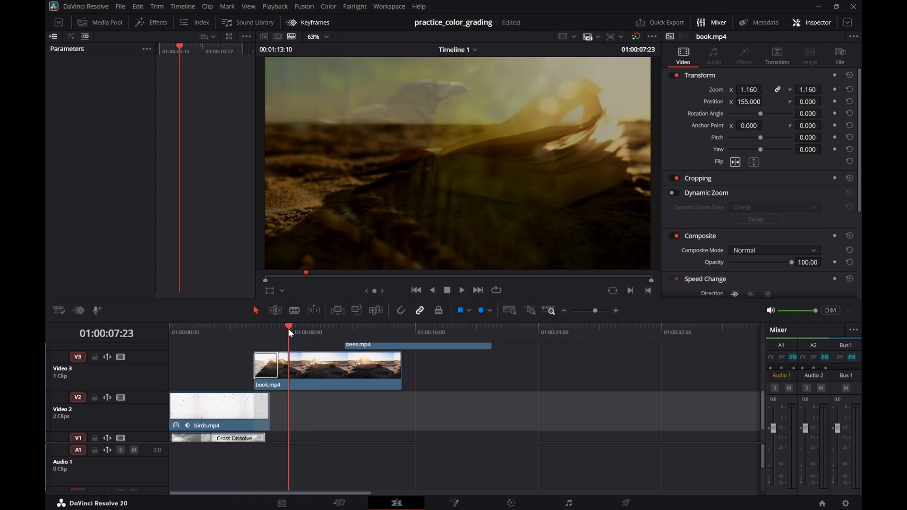
left_click(387, 374)
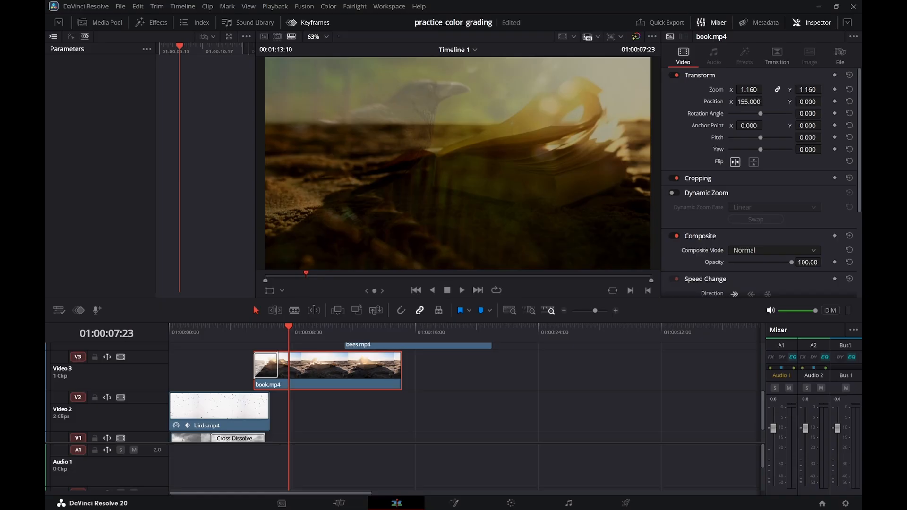
left_click_drag(807, 102, 777, 102)
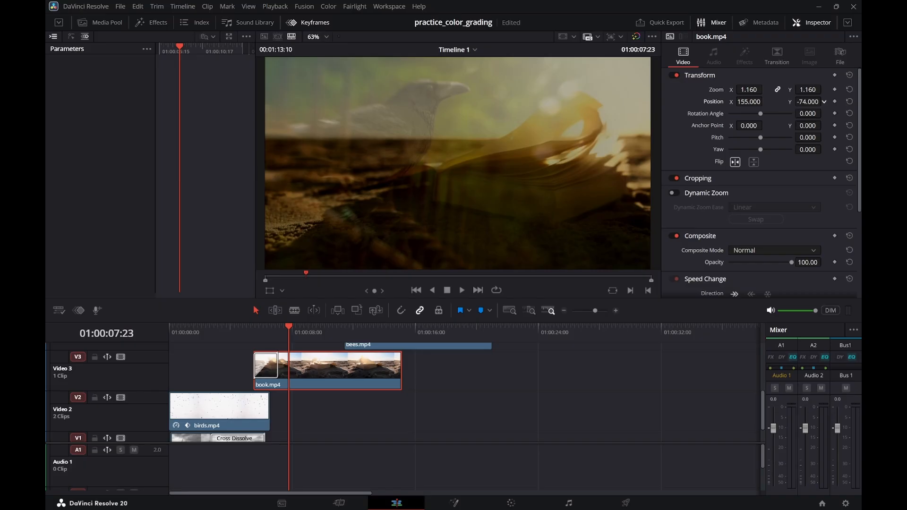
Replay the crow-to-book dissolve with the reframed book clip, pausing at 01:00:07:04 and 01:00:07:24
left_click(234, 338)
key("space")
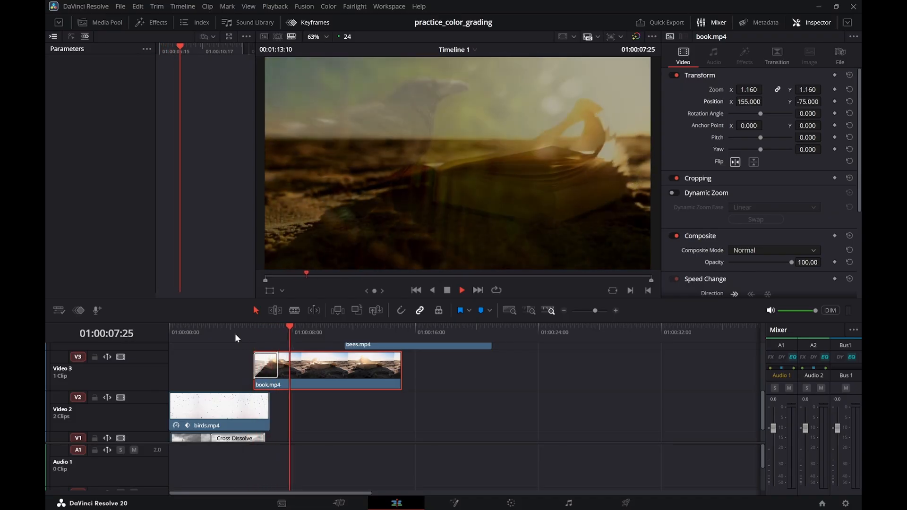
key("space")
left_click(228, 334)
key("space")
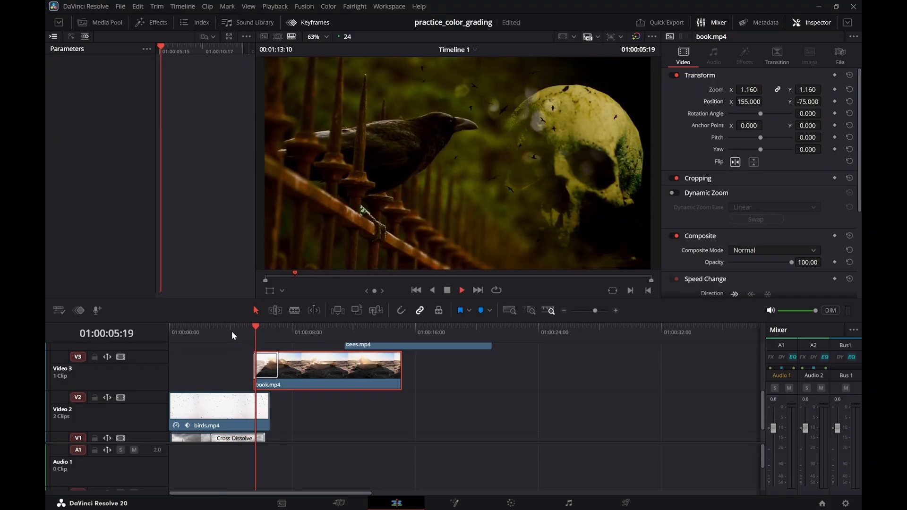
key("space")
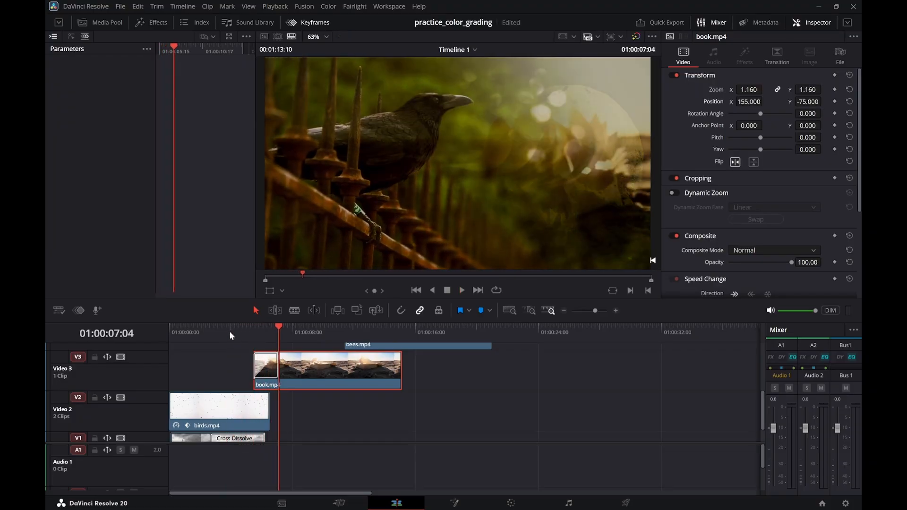
scroll(243, 388, "down", 1)
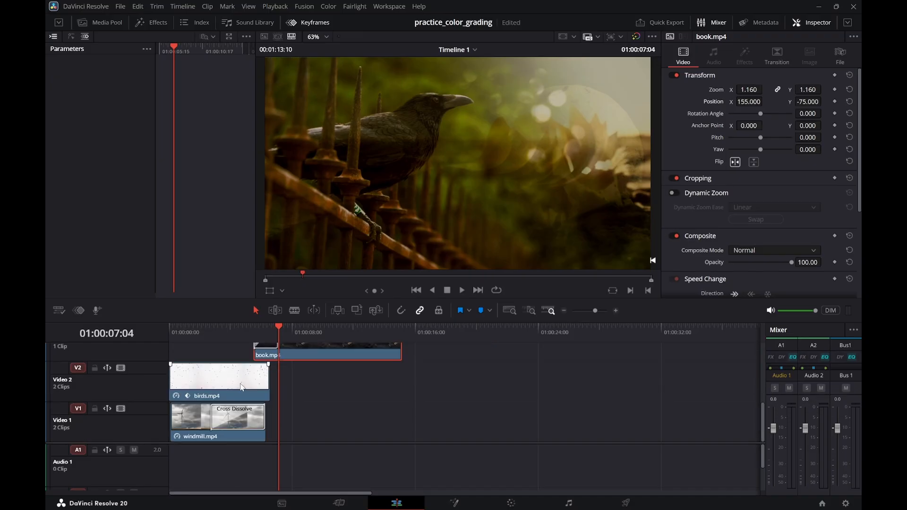
scroll(241, 387, "up", 3)
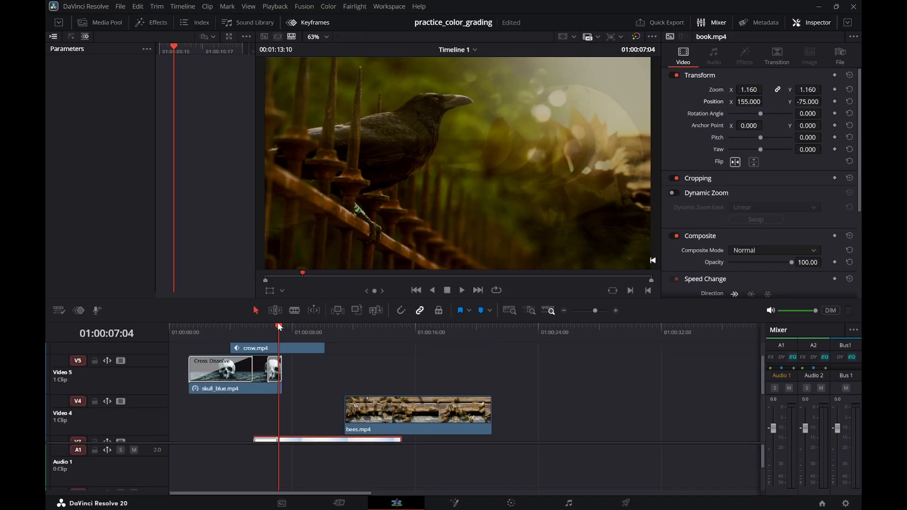
key("space")
key("space")
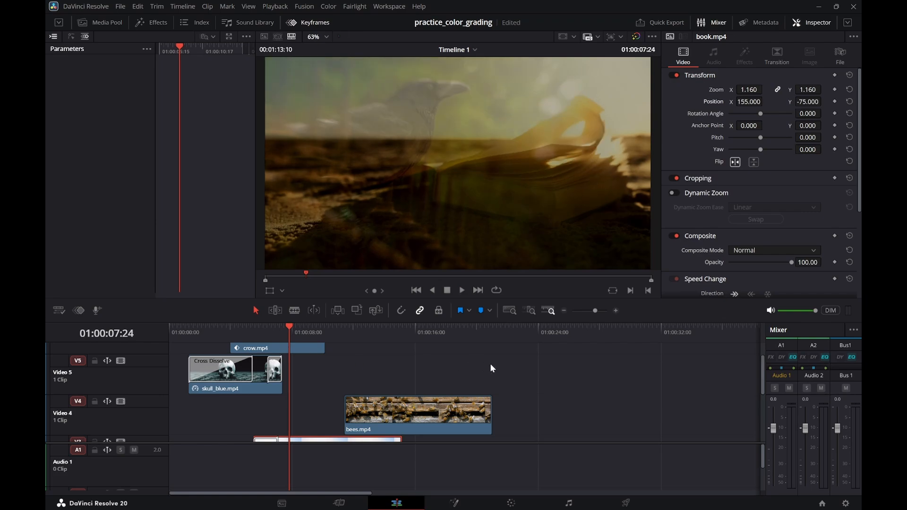
Lengthen the Cross Dissolve at the start of the book clip to 67 frames and replay it
scroll(528, 375, "down", 3)
scroll(325, 380, "up", 2)
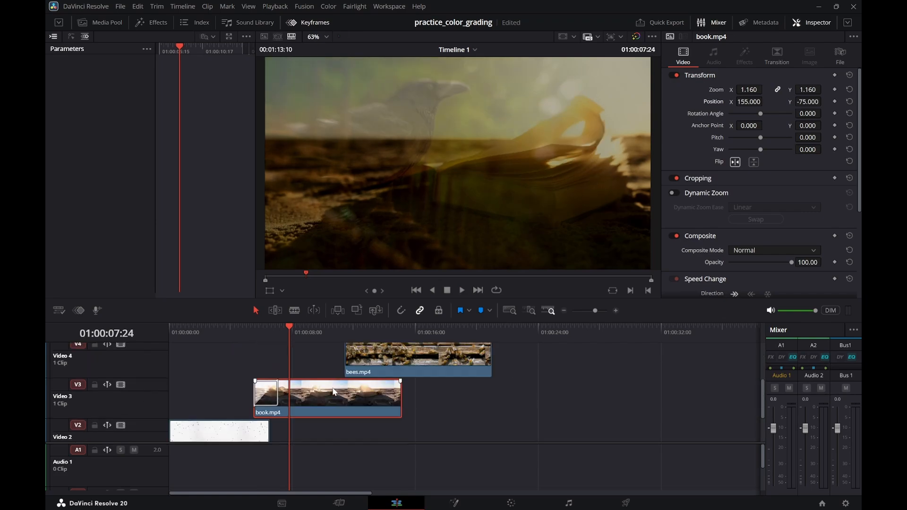
left_click(268, 396)
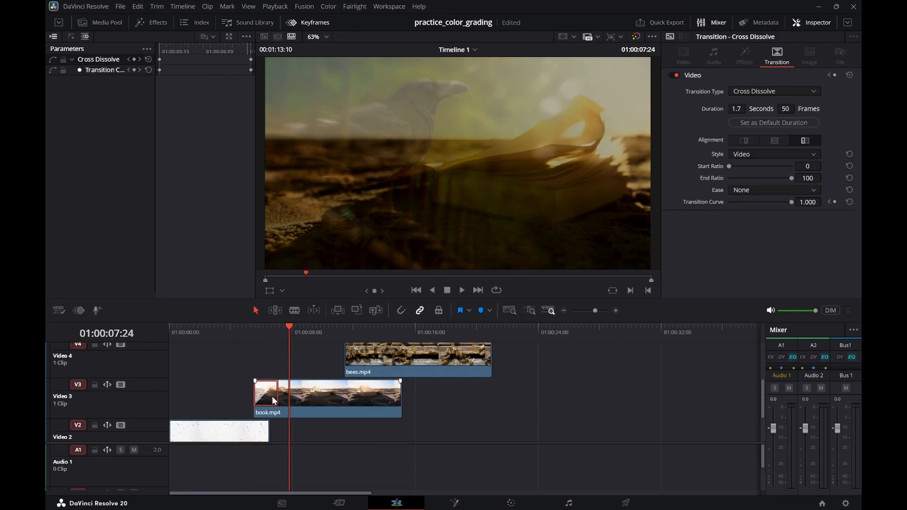
left_click_drag(279, 395, 287, 397)
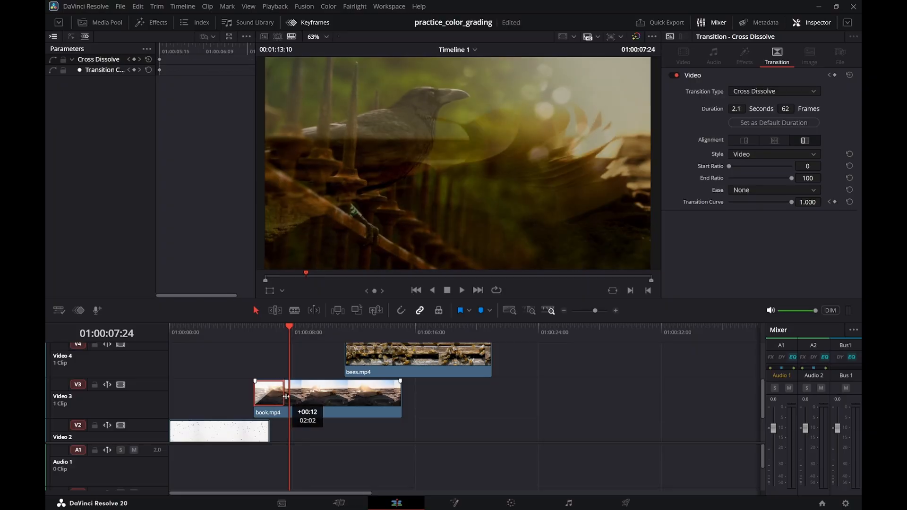
left_click_drag(279, 330, 256, 326)
key("space")
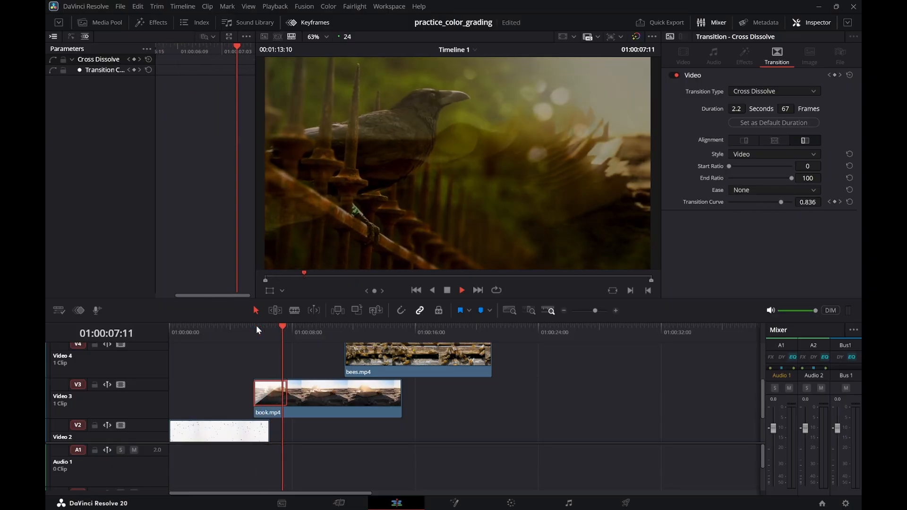
key("space")
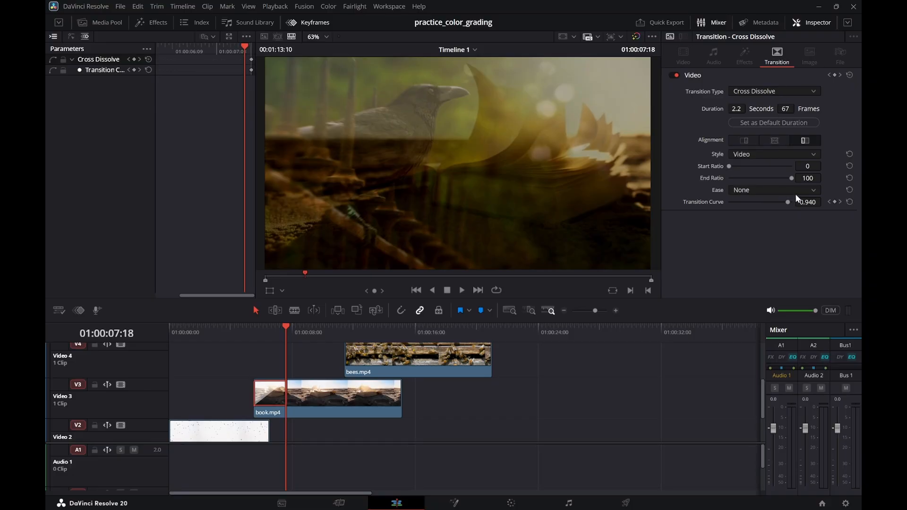
Set the book clip's Cross Dissolve ease to In and replay the transition
left_click(814, 191)
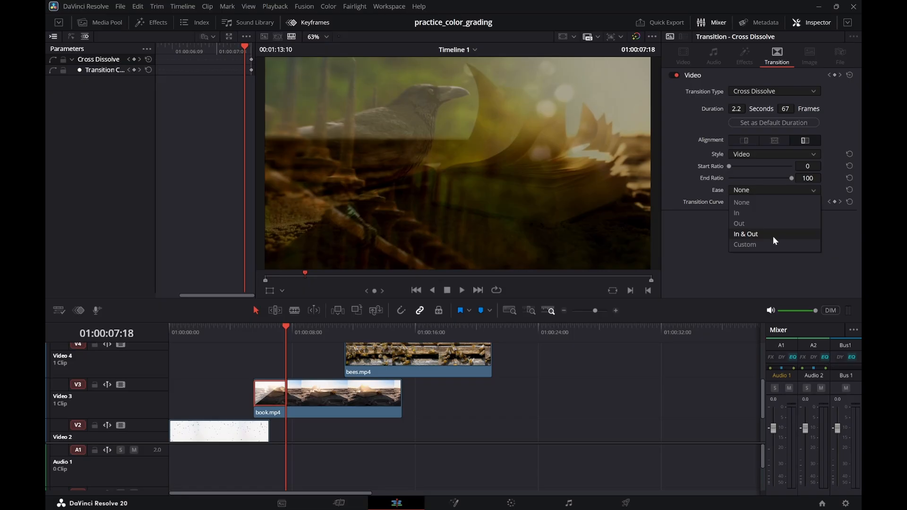
left_click(764, 213)
left_click_drag(305, 325, 243, 341)
key("space")
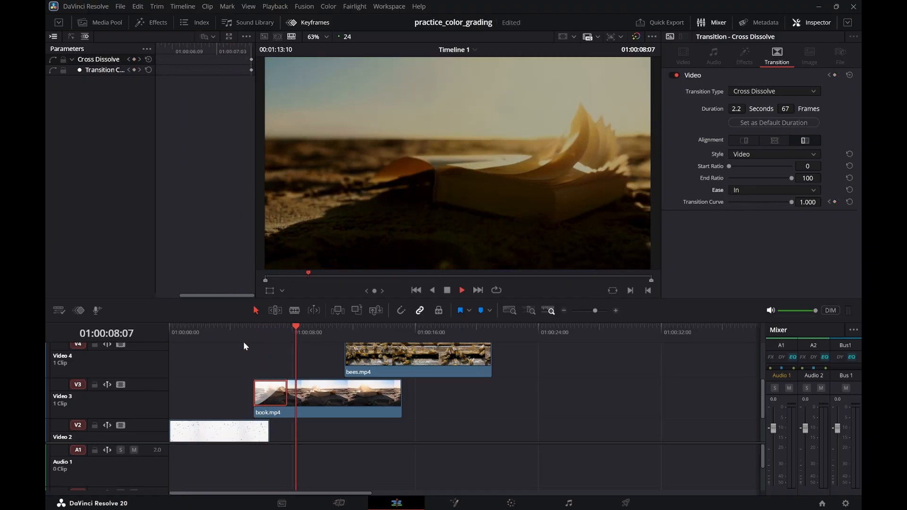
key("space")
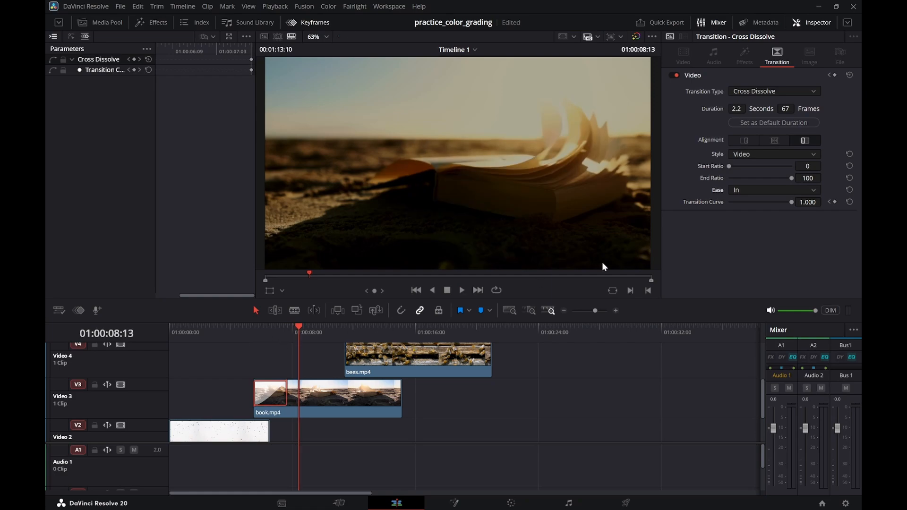
Set the book clip's Cross Dissolve ease to Out and start replaying the transition
left_click(813, 189)
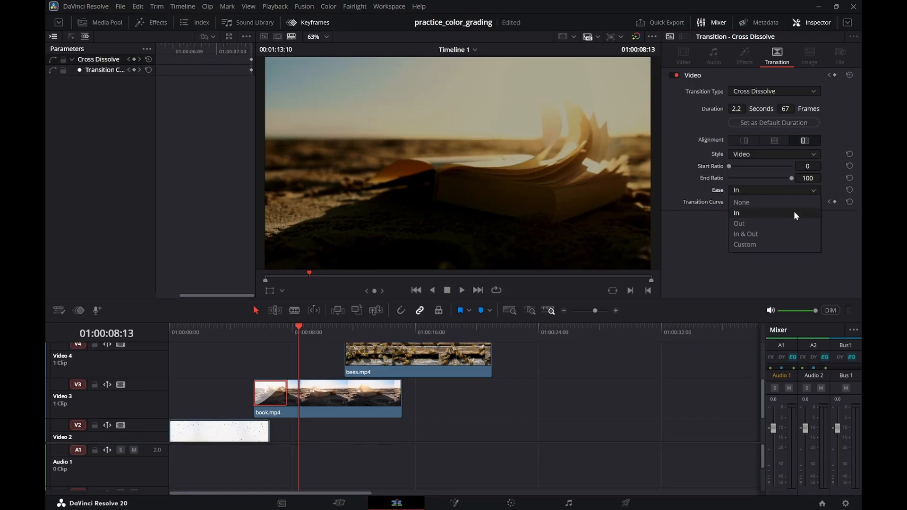
left_click(790, 223)
left_click_drag(290, 327, 243, 331)
key("space")
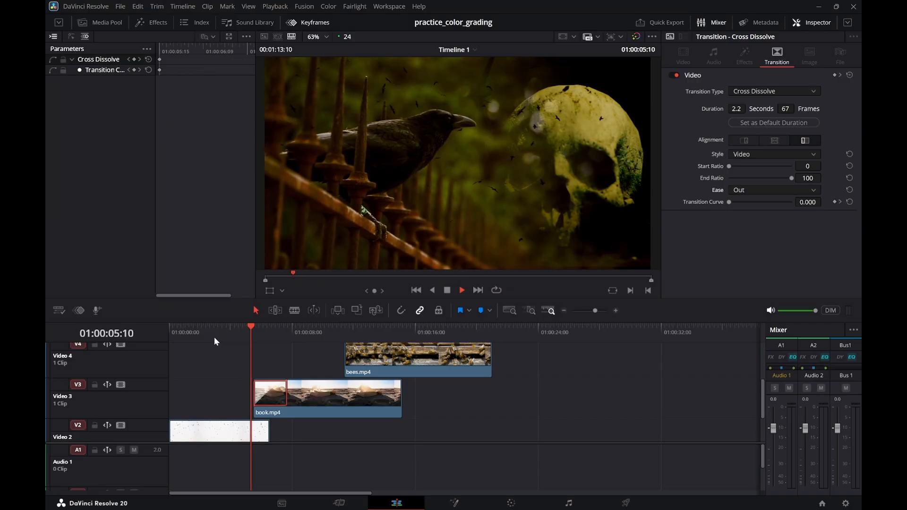
key("space")
Replay the crow-to-book dissolve with the Out ease several times, starting from around 01:00:03:21
left_click(226, 333)
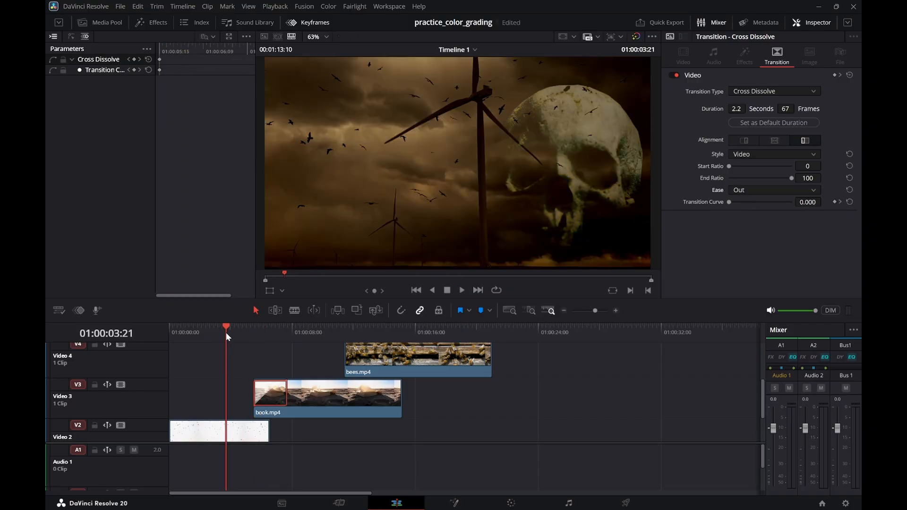
key("space")
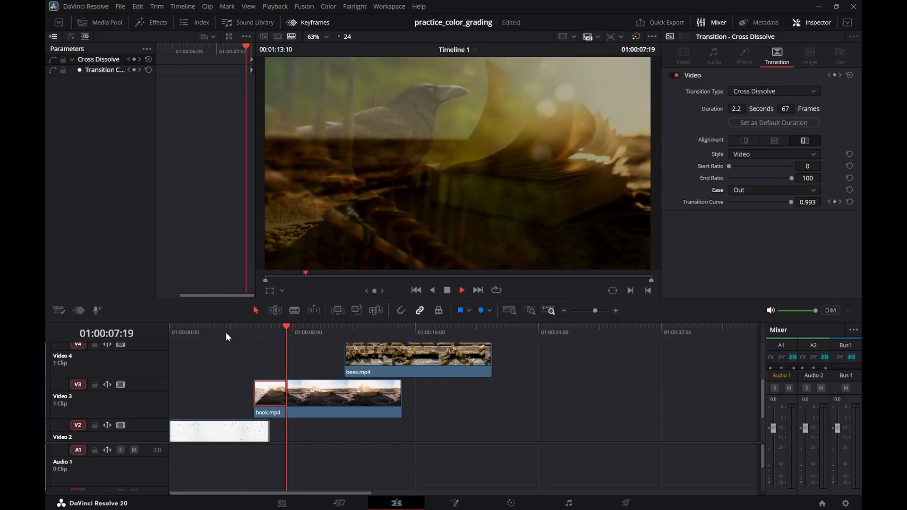
key("space")
left_click(230, 333)
key("space")
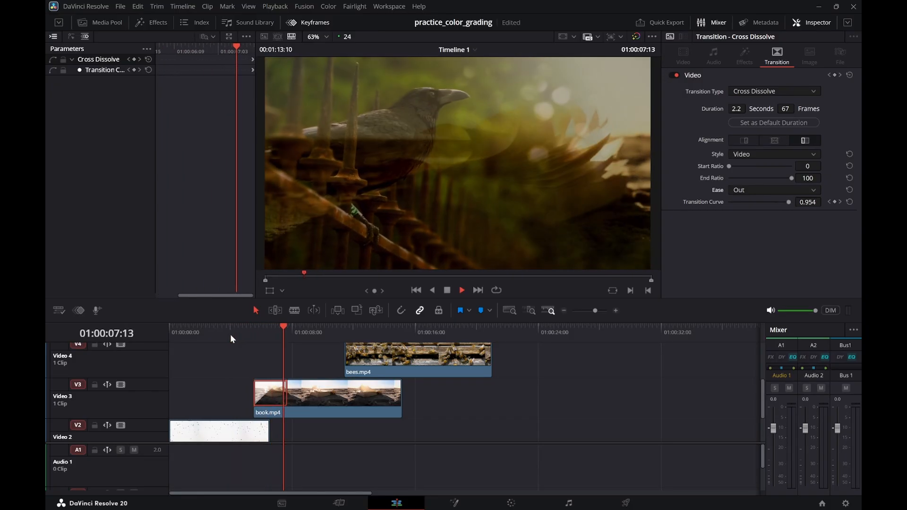
key("space")
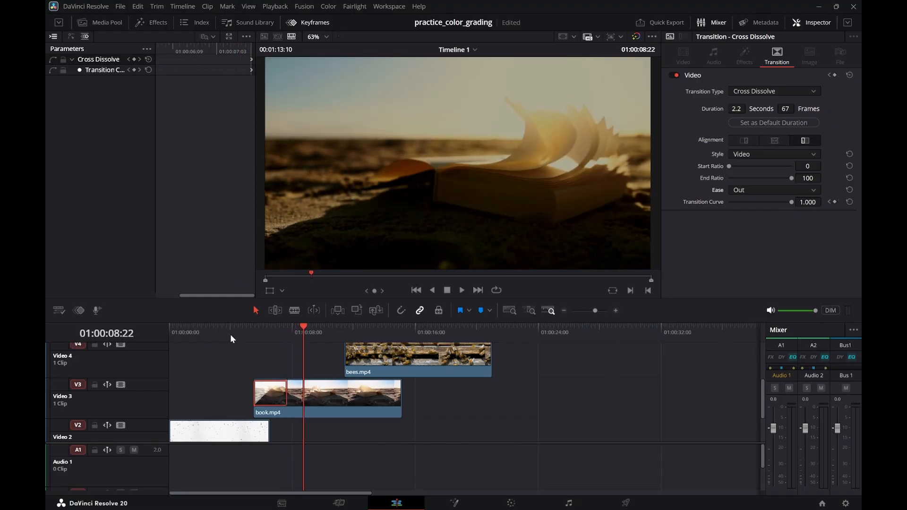
left_click(244, 332)
key("space")
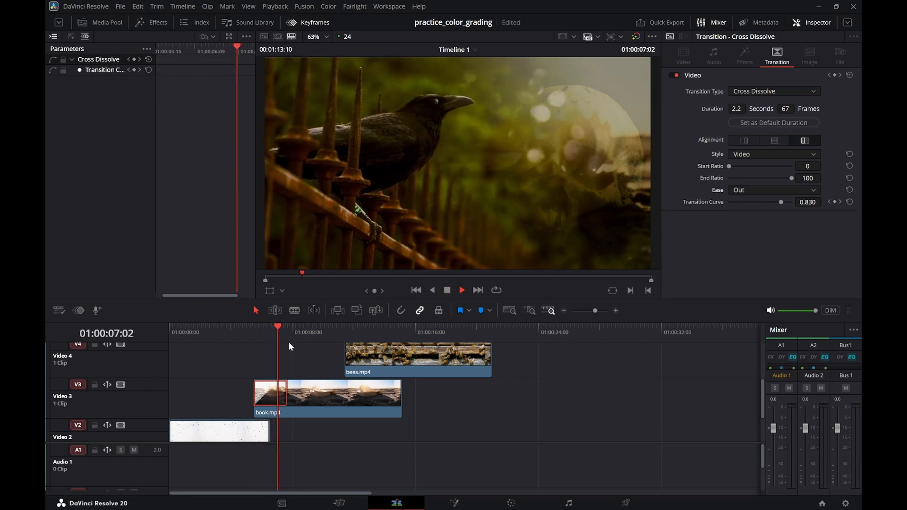
key("space")
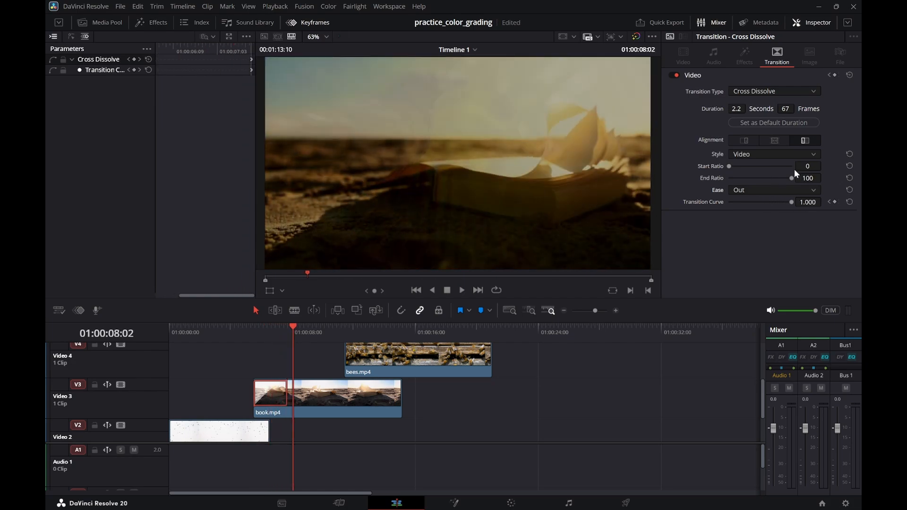
Set the book clip's Cross Dissolve ease to In & Out and replay the transition through 01:00:08:27
left_click(812, 192)
left_click(776, 234)
left_click_drag(265, 331, 251, 333)
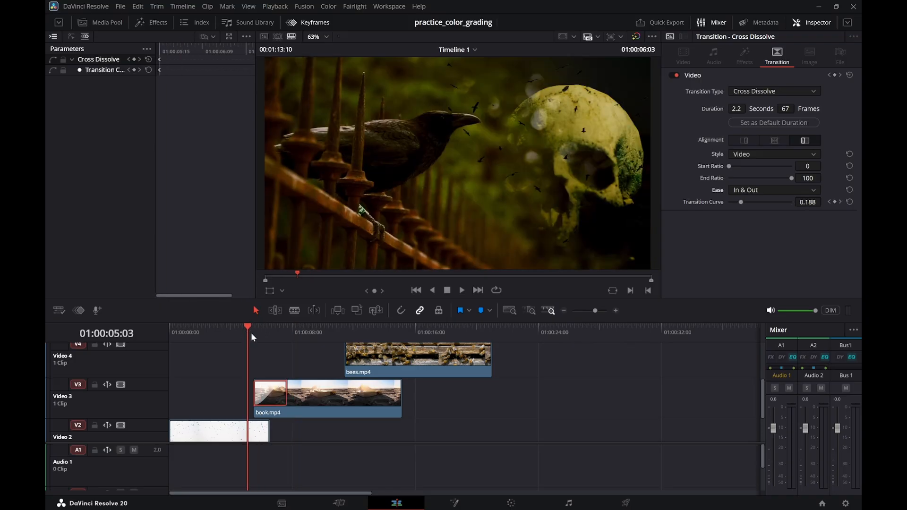
key("space")
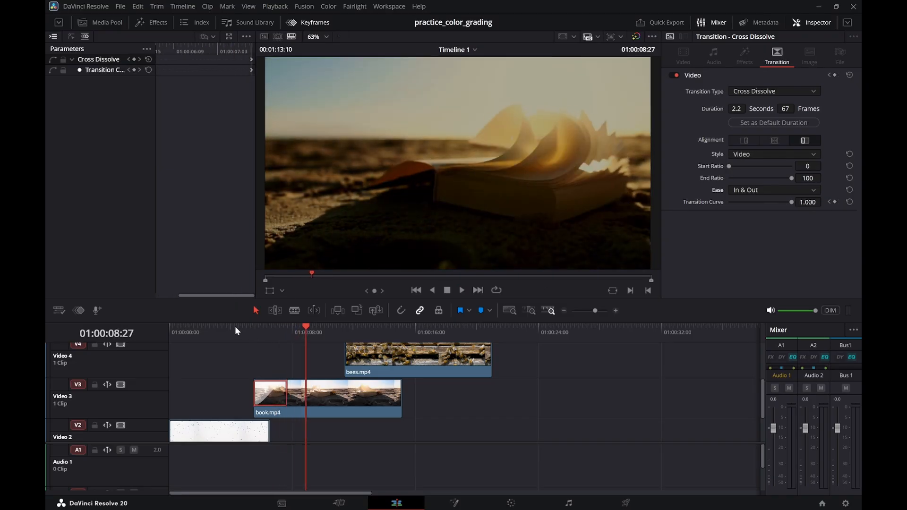
Replay the In & Out dissolve into the book clip again from about 01:00:04:01 to 01:00:08:11
left_click(239, 333)
key("space")
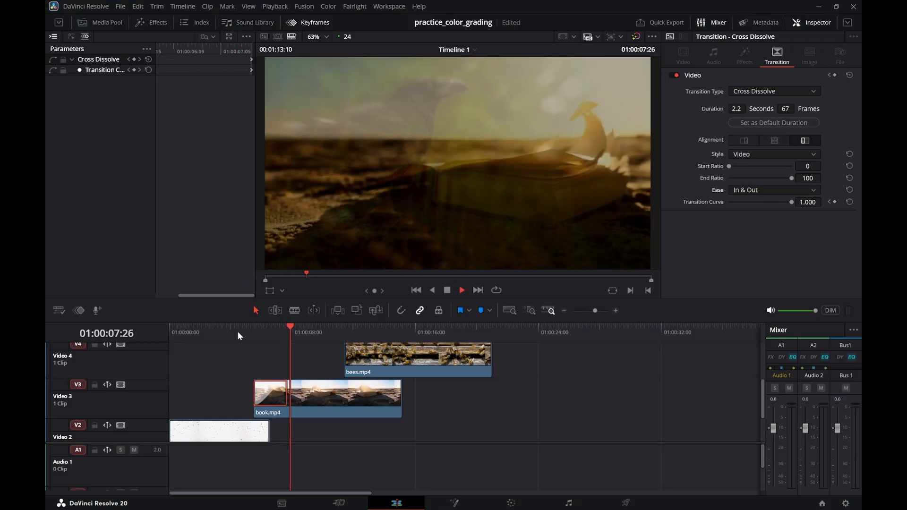
left_click(236, 330)
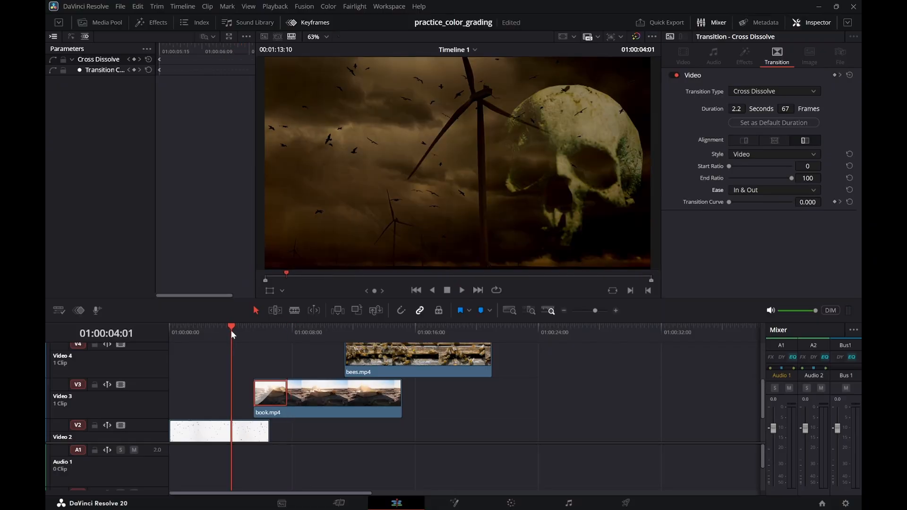
key("space")
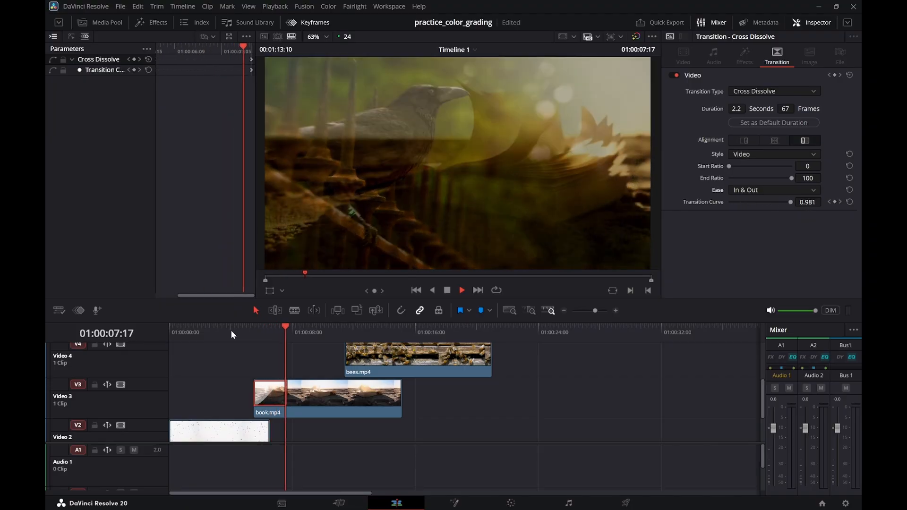
key("space")
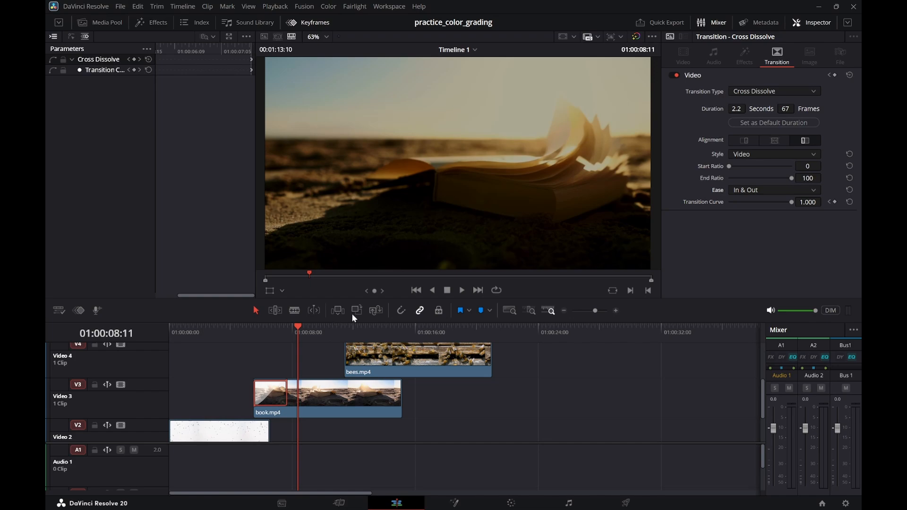
Move the bees clip earlier to start at about 01:00:08:00 above the book clip, and flip it horizontally
left_click_drag(406, 363, 354, 364)
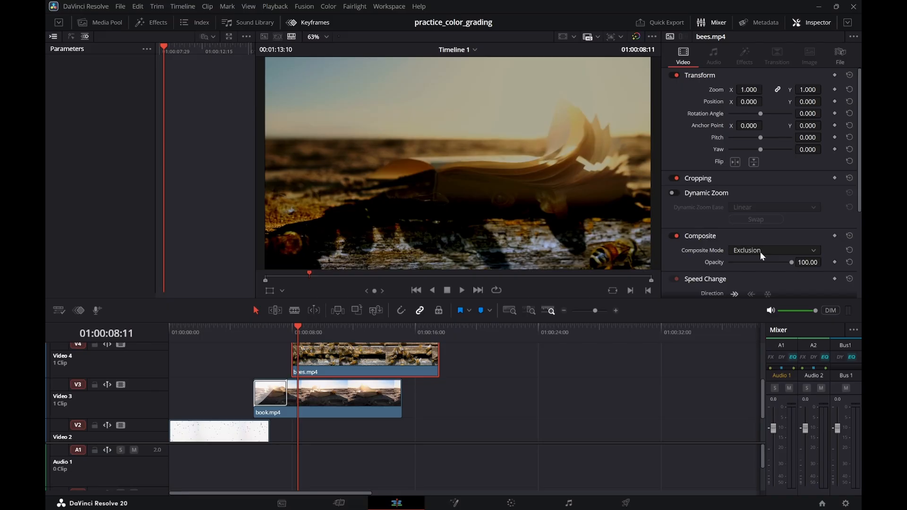
left_click(738, 161)
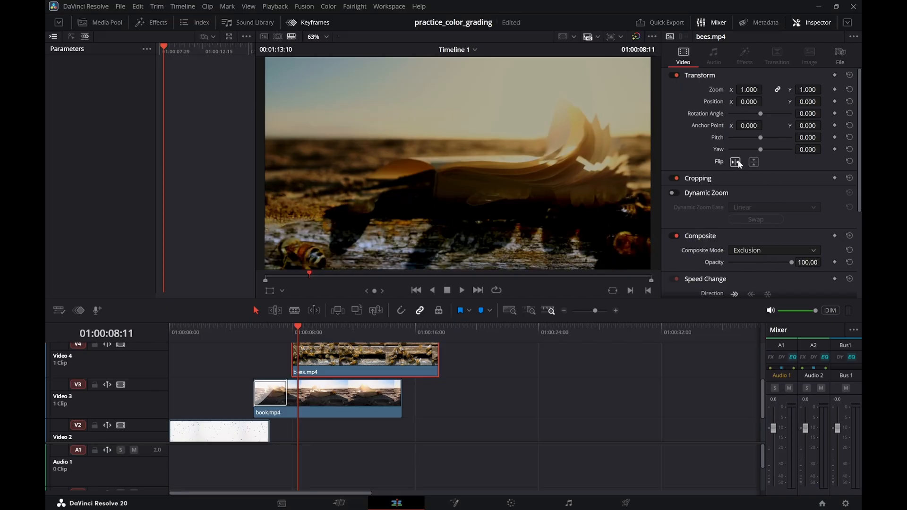
Scrub through the bees overlay and extend the book clip's end to line up with the bees clip's end
left_click_drag(278, 335, 384, 340)
left_click_drag(398, 391, 440, 391)
left_click_drag(448, 391, 439, 390)
Set the bees clip's zoom to 1.200 on both axes while viewing the frame at 01:00:10:06
mouse_move(333, 334)
left_mouse_down()
mouse_move(287, 334)
mouse_move(325, 334)
left_mouse_up()
left_click(338, 361)
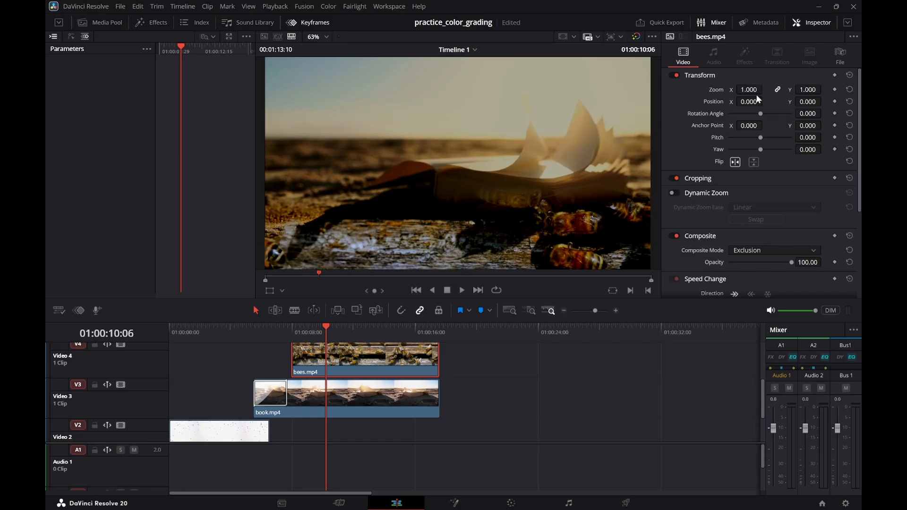
left_click_drag(747, 88, 765, 88)
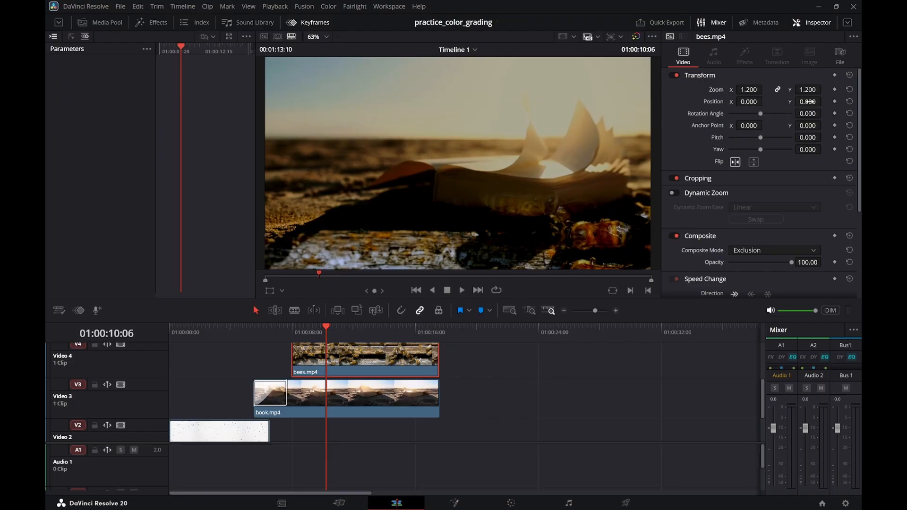
Set the bees clip's Y position to -10.000, and raise, tilt and soften its gradient window on node 02 in the Color page
mouse_move(807, 101)
left_mouse_down()
mouse_move(817, 102)
mouse_move(794, 101)
mouse_move(860, 102)
mouse_move(783, 102)
mouse_move(802, 101)
left_mouse_up()
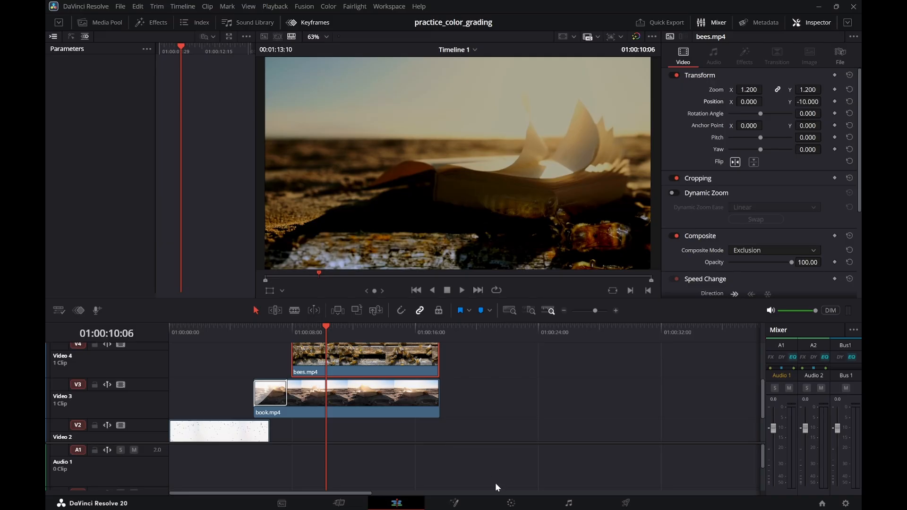
left_click(511, 503)
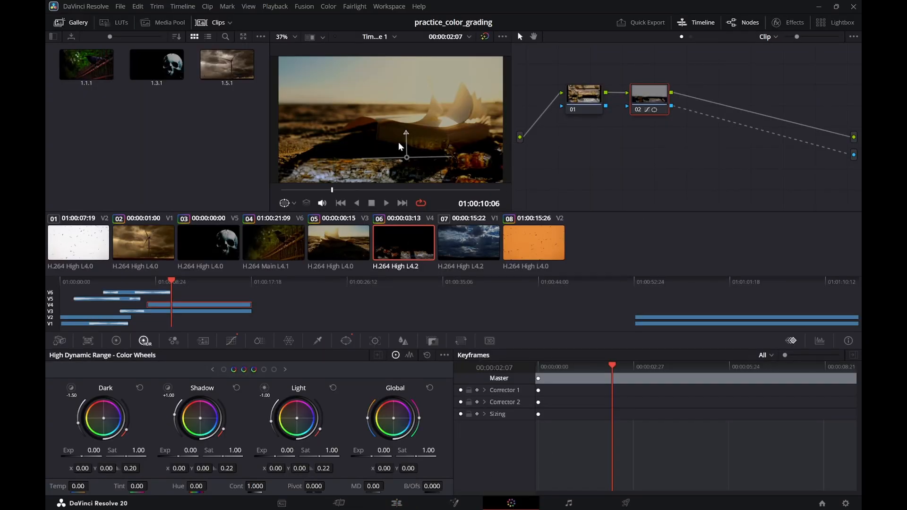
left_click_drag(406, 134, 404, 117)
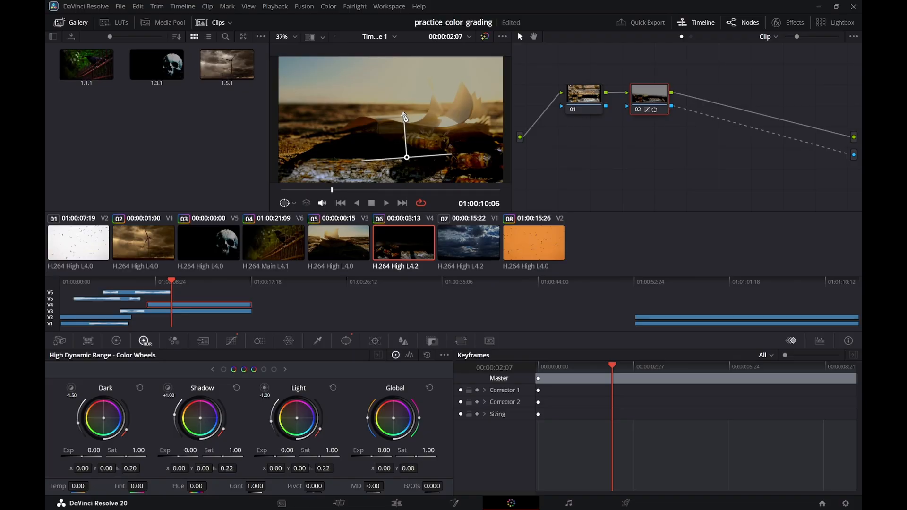
left_click_drag(408, 160, 409, 155)
left_click_drag(402, 112, 404, 121)
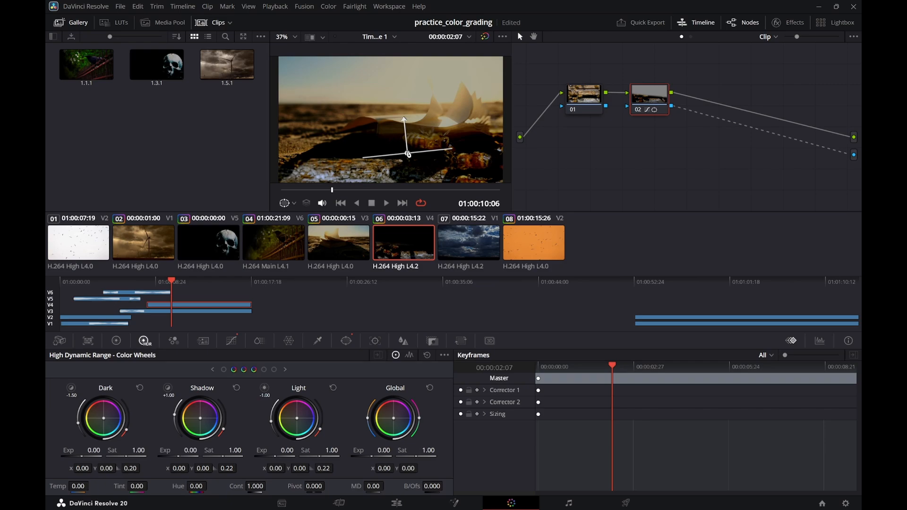
left_click_drag(408, 154, 409, 152)
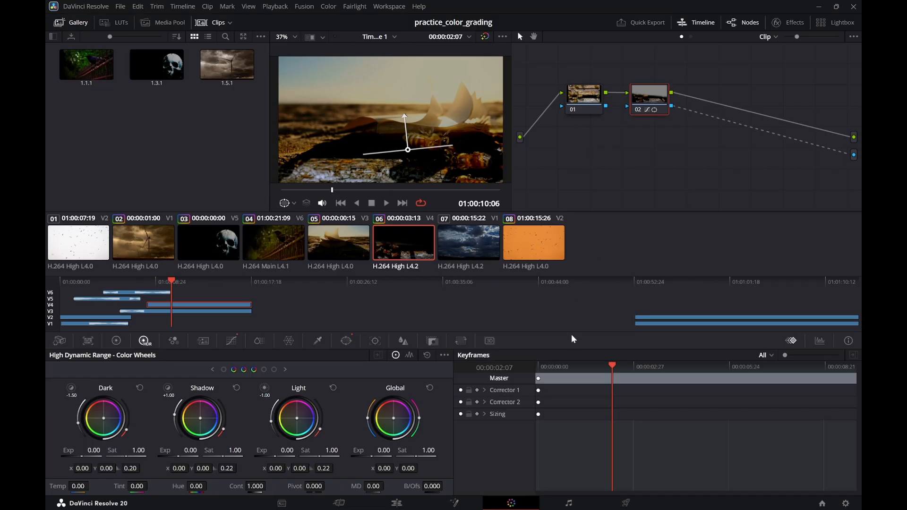
Play back the bees overlay over the book clip, and return to the Edit page with the playhead at 01:00:05:10
left_click_drag(194, 287, 150, 287)
key("space")
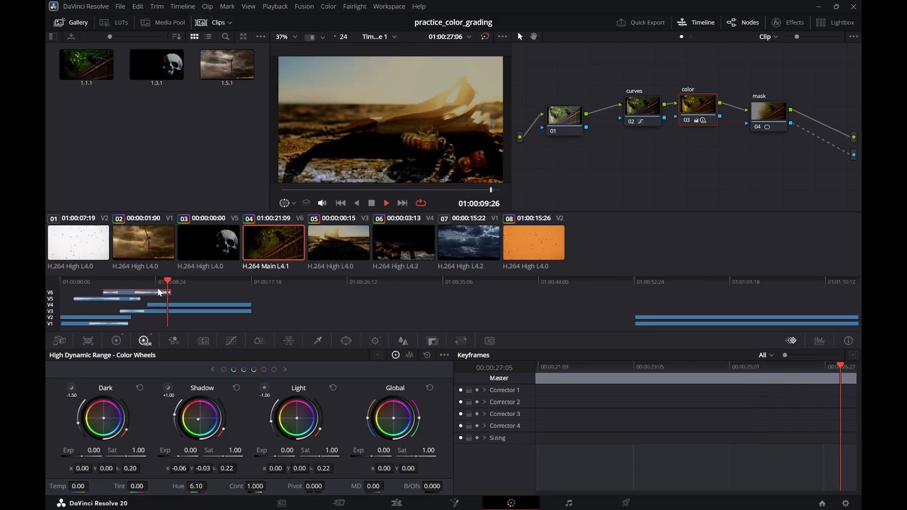
key("space")
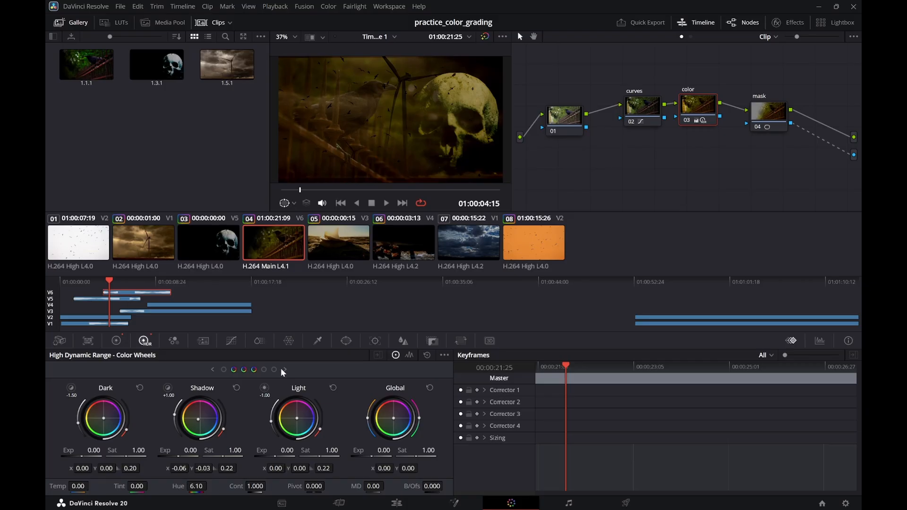
left_click(395, 504)
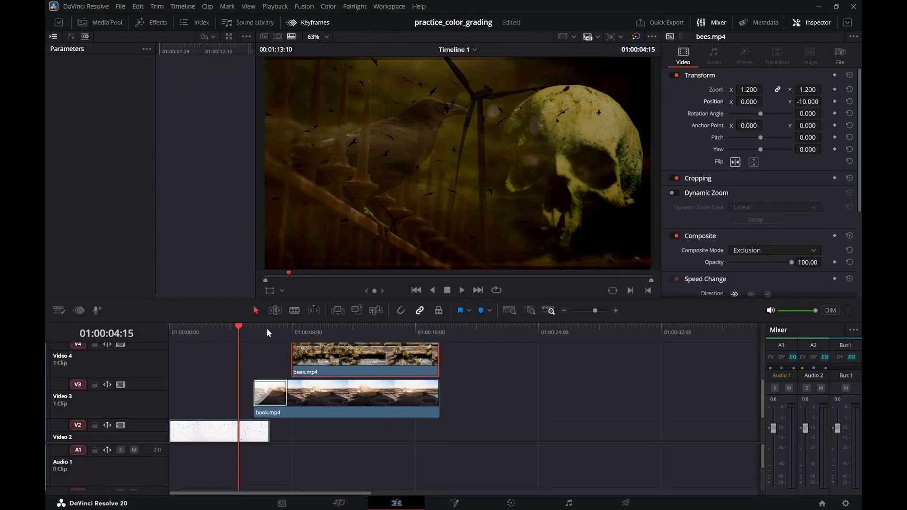
left_click(251, 330)
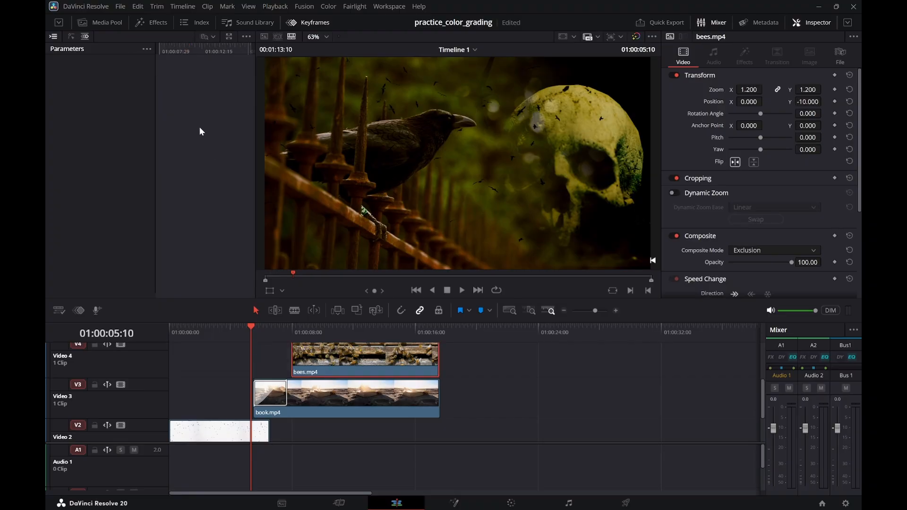
Add a Cross Dissolve video transition to the start of the bees.mp4 clip on Video 4
left_click(152, 22)
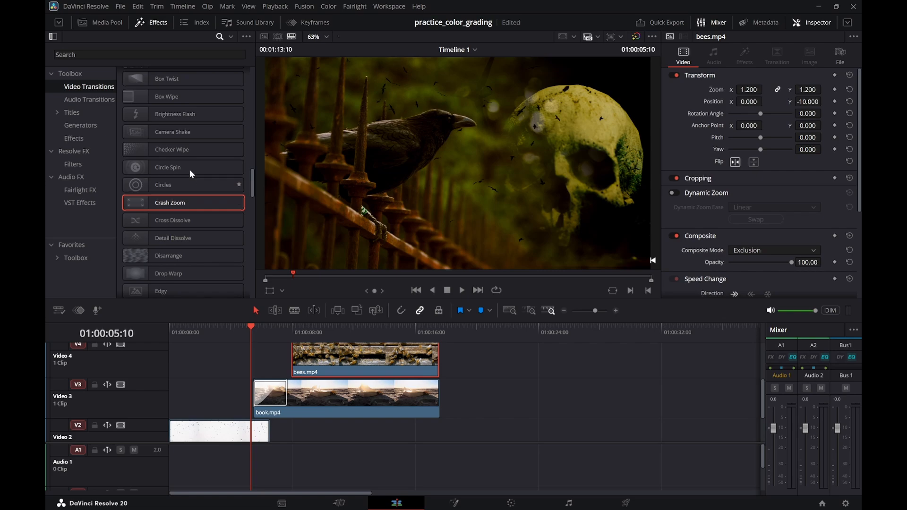
scroll(189, 176, "down", 10)
scroll(186, 162, "up", 3)
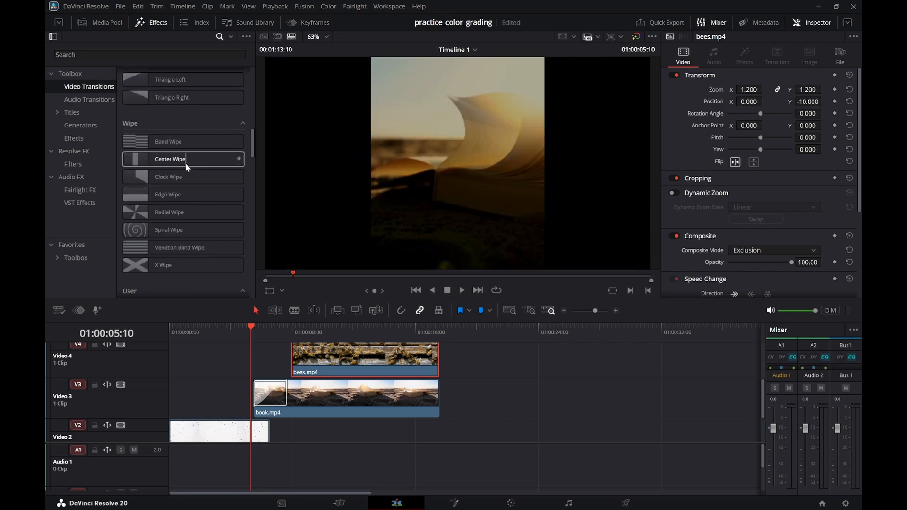
scroll(185, 165, "up", 4)
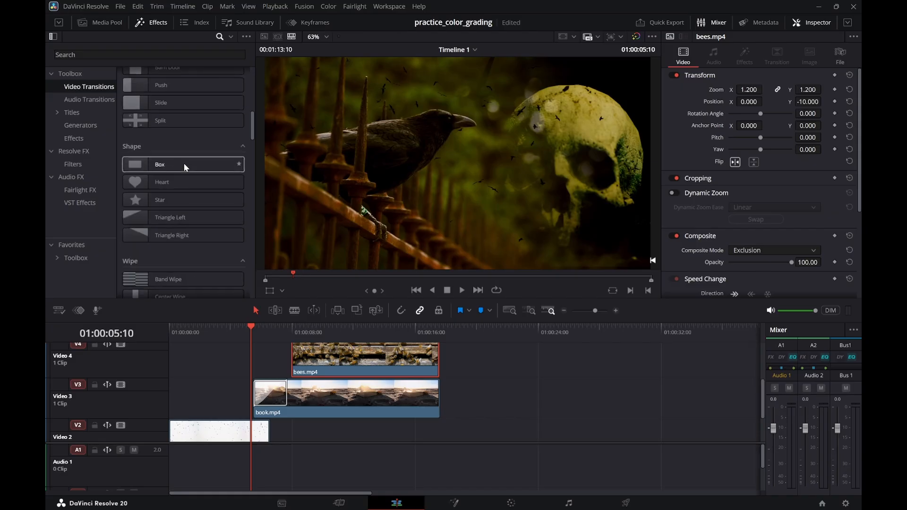
scroll(184, 164, "up", 5)
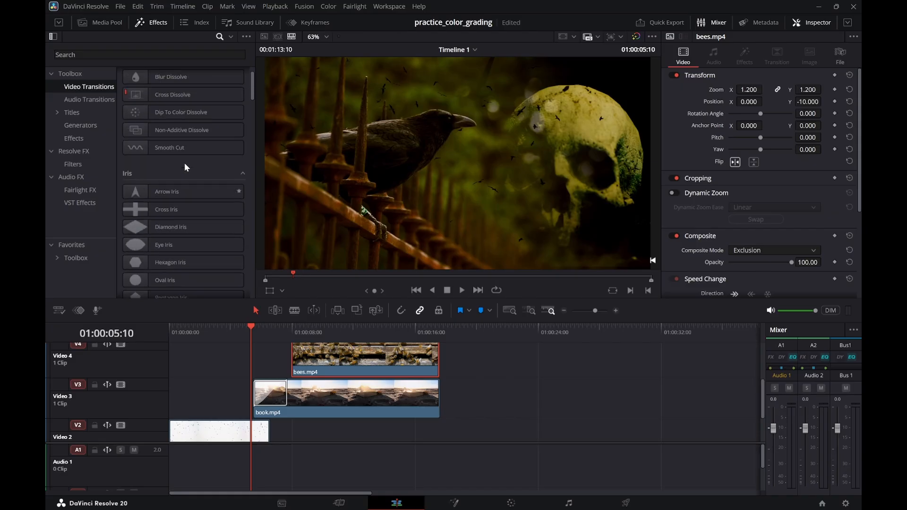
scroll(184, 163, "up", 1)
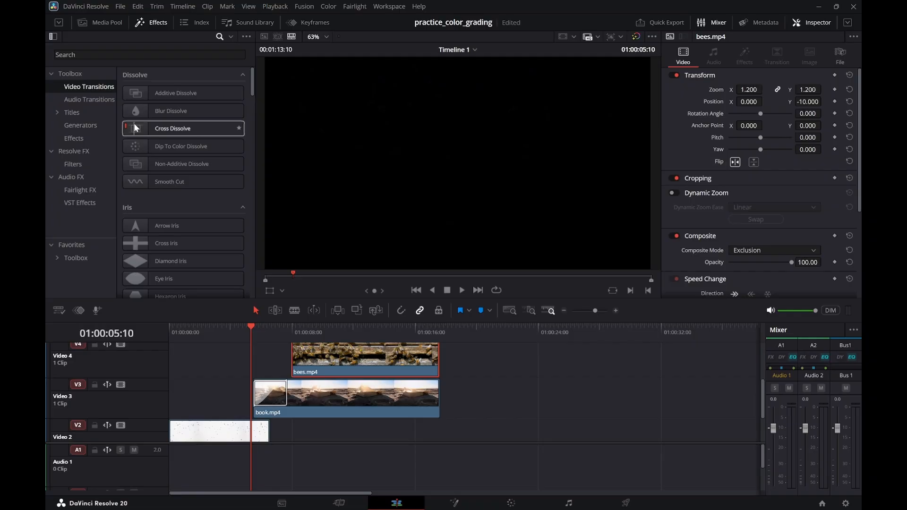
left_click_drag(134, 122, 273, 339)
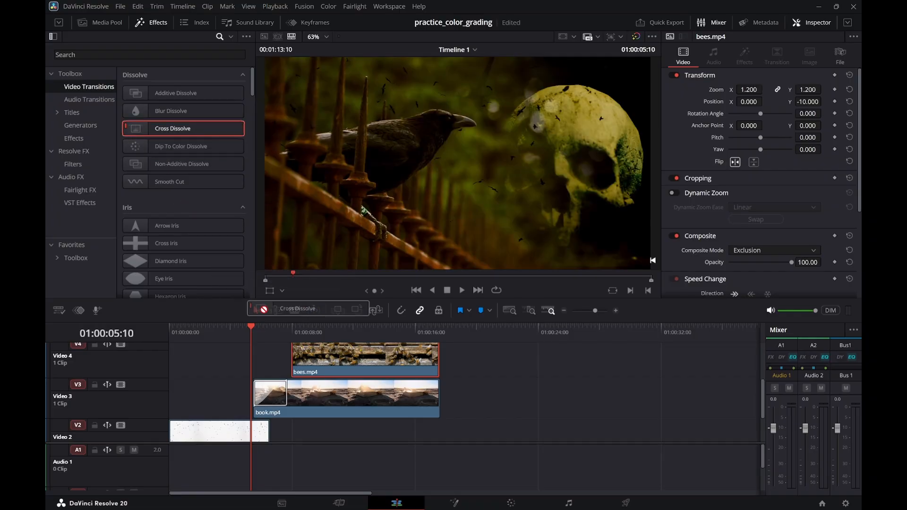
Scrub from the crow scene into the overlapping book.mp4 and bees.mp4 footage to examine how the clips blend
left_click(285, 332)
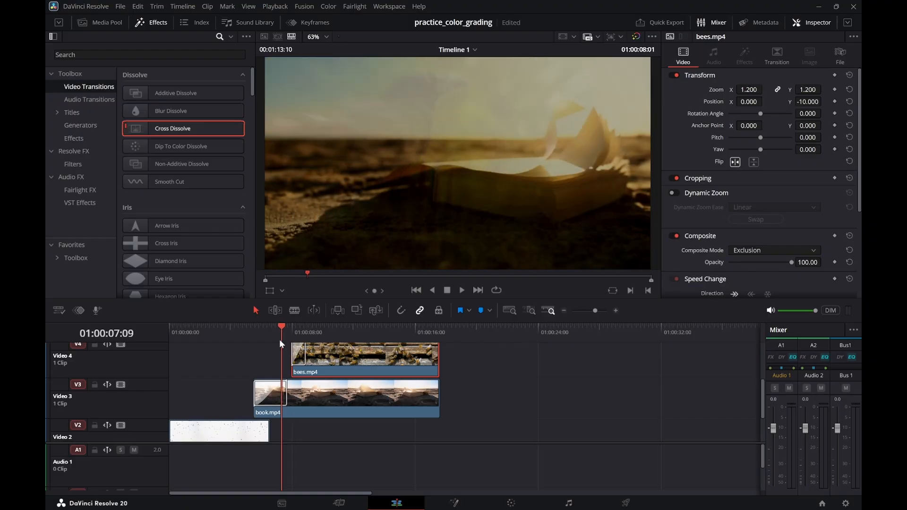
left_click(338, 401)
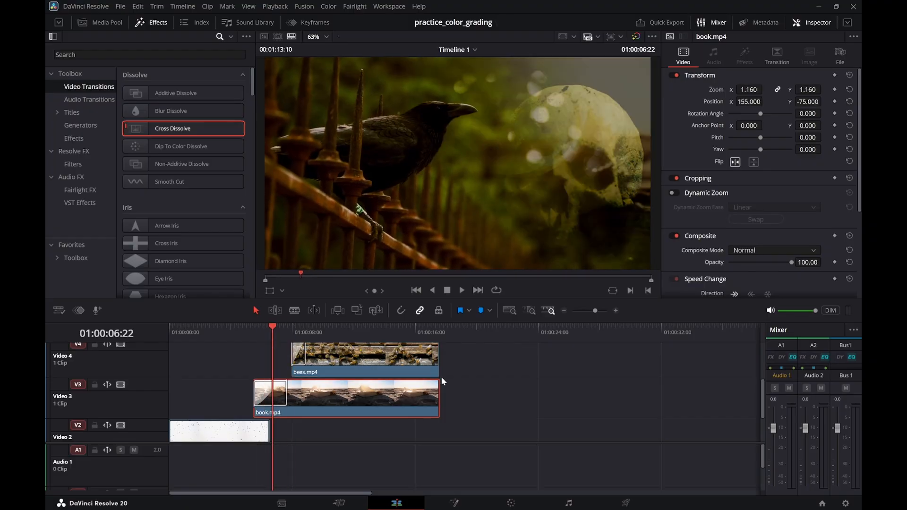
left_click_drag(270, 347, 359, 357)
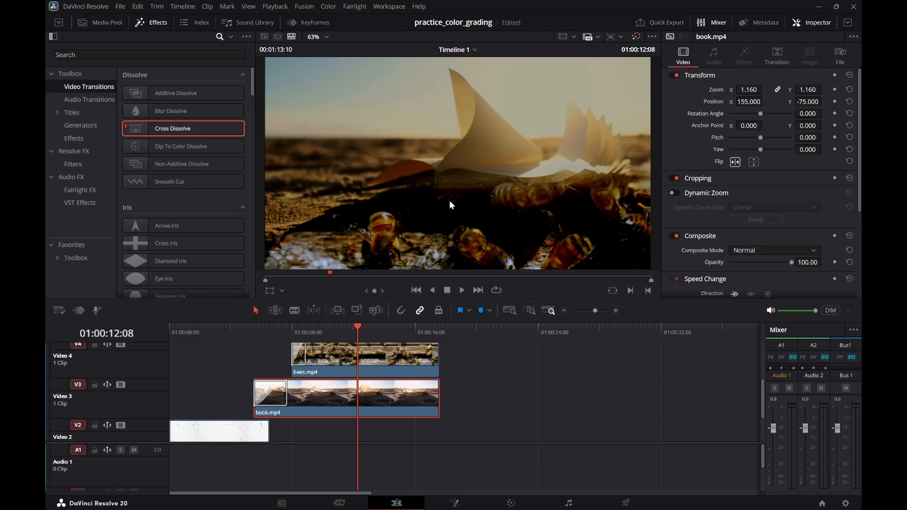
left_click_drag(358, 331, 312, 329)
right_click(312, 330)
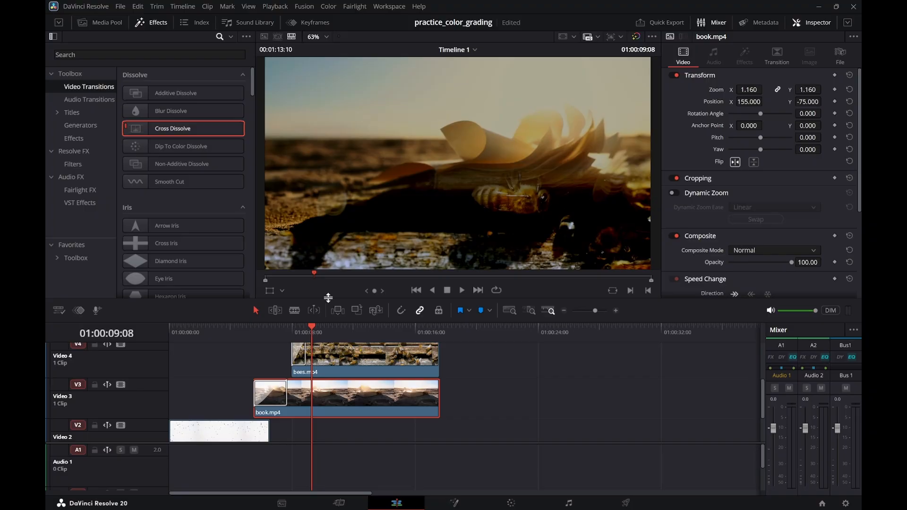
left_click_drag(313, 327, 327, 329)
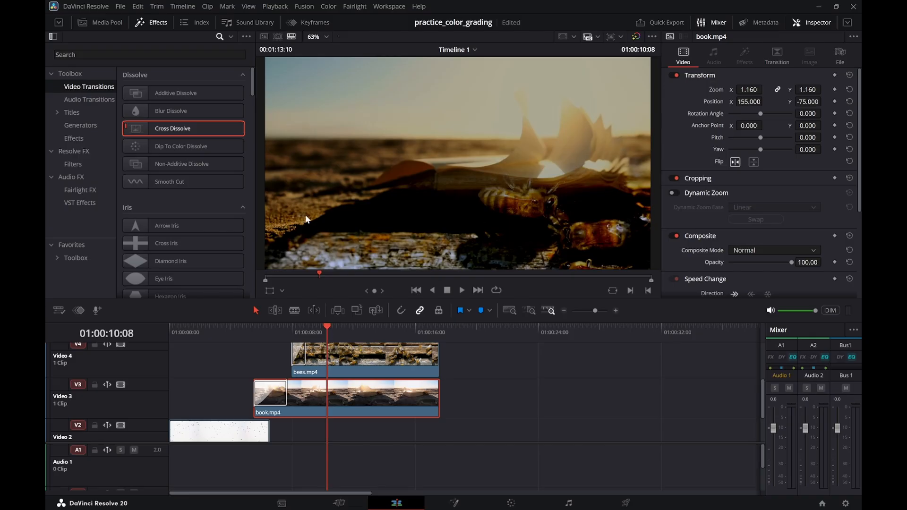
Trim the start of bees.mp4 and move the clip earlier on Video 4 to begin at about 01:00:06:04
mouse_move(295, 370)
left_mouse_down()
mouse_move(360, 367)
mouse_move(311, 374)
left_mouse_up()
mouse_move(265, 326)
left_mouse_down()
mouse_move(251, 325)
mouse_move(279, 331)
left_mouse_up()
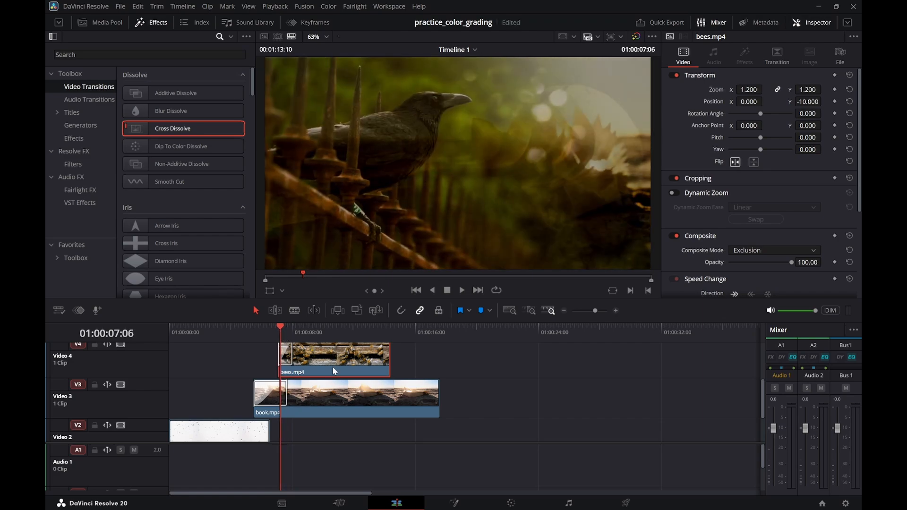
left_click_drag(331, 365, 317, 365)
left_click_drag(273, 330, 274, 335)
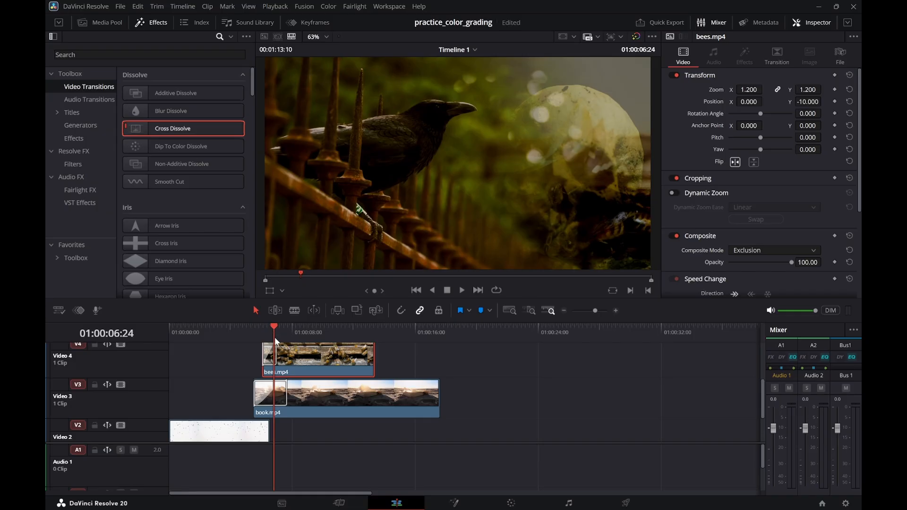
left_click_drag(251, 328, 252, 327)
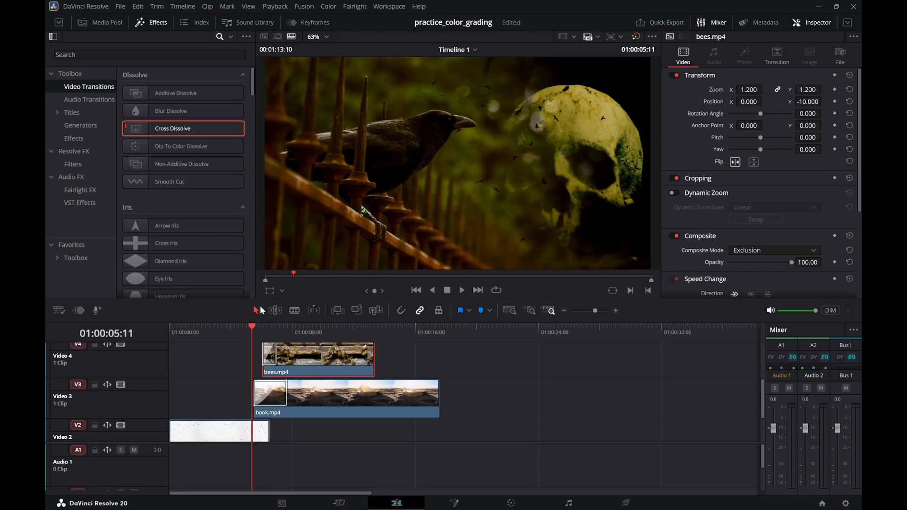
left_click_drag(236, 330, 273, 337)
left_click_drag(275, 335, 279, 334)
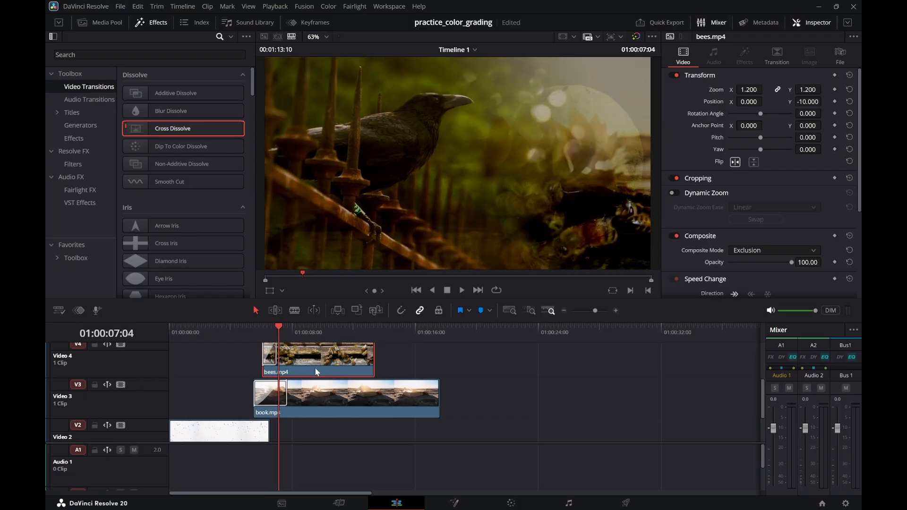
Extend the start of bees.mp4 back to about 01:00:05:05, just before book.mp4 begins
left_click_drag(263, 372, 225, 372)
left_click(213, 334)
left_click_drag(213, 334, 258, 344)
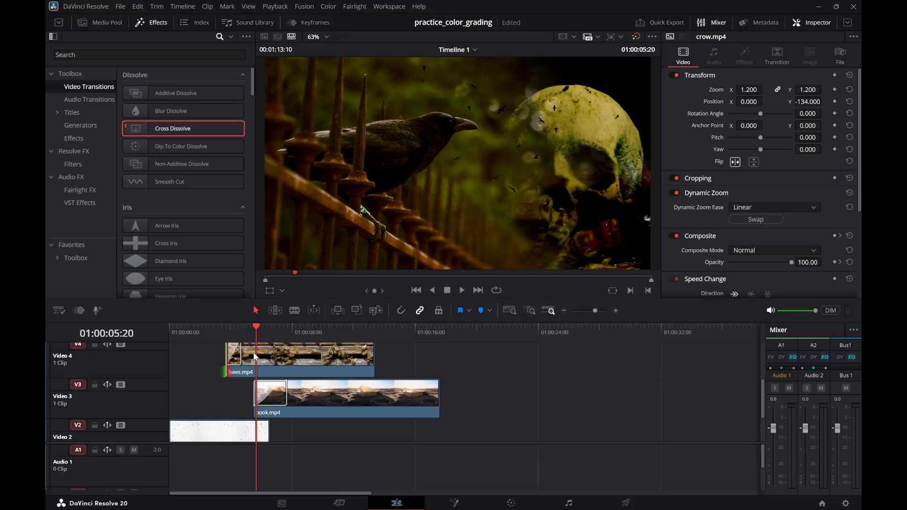
left_click_drag(226, 373, 256, 374)
left_click_drag(248, 330, 261, 333)
mouse_move(255, 370)
left_mouse_down()
mouse_move(262, 365)
mouse_move(249, 368)
left_mouse_up()
left_click_drag(242, 332, 254, 332)
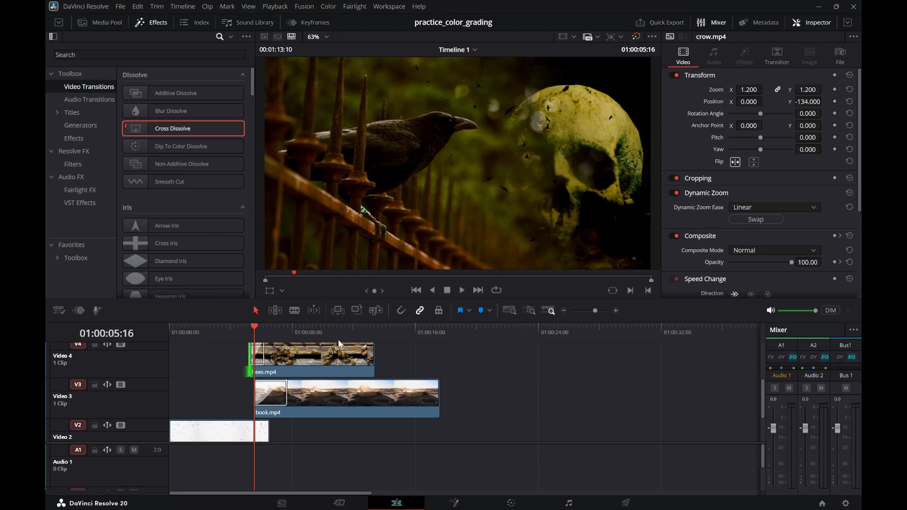
Play the timeline from 01:00:05:04 to check the transition into the bees and book footage
left_click(249, 328)
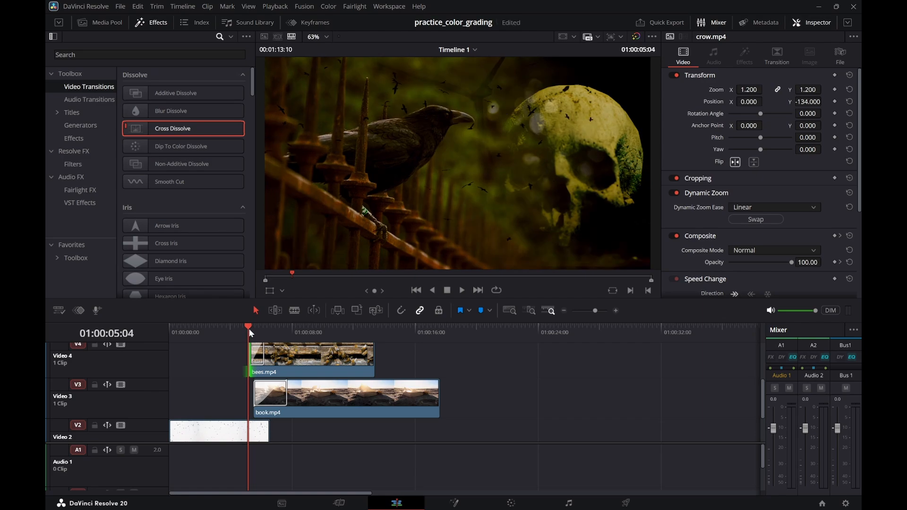
key("space")
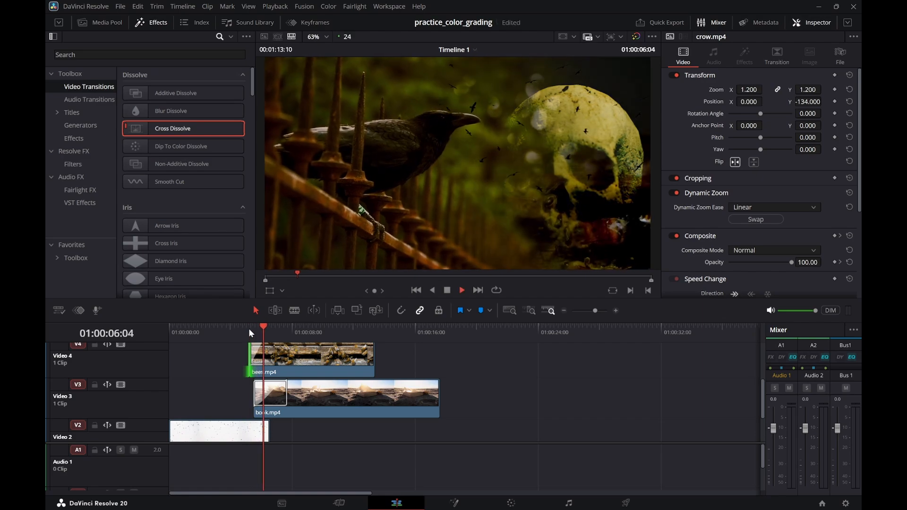
key("space")
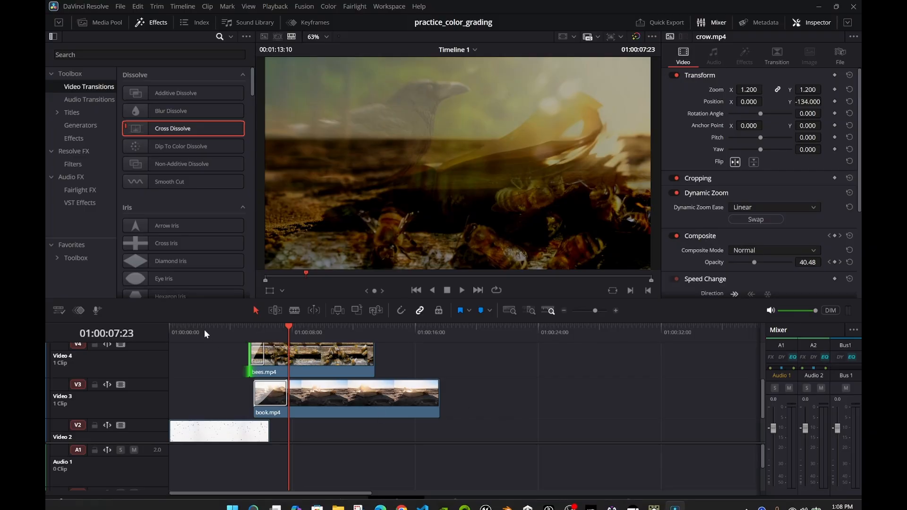
Switch to the Fairlight workspace and play the timeline from its start to review the crow-to-bees transition
left_click_drag(204, 331, 127, 337)
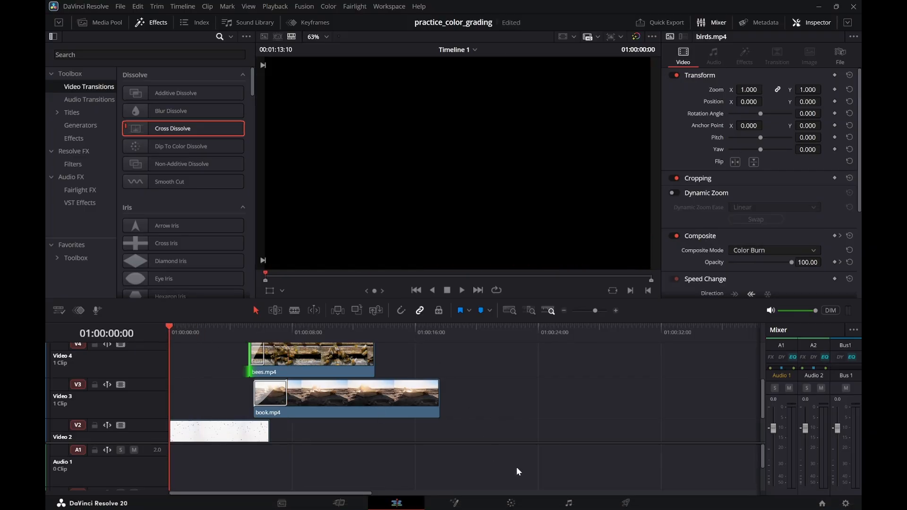
left_click(576, 502)
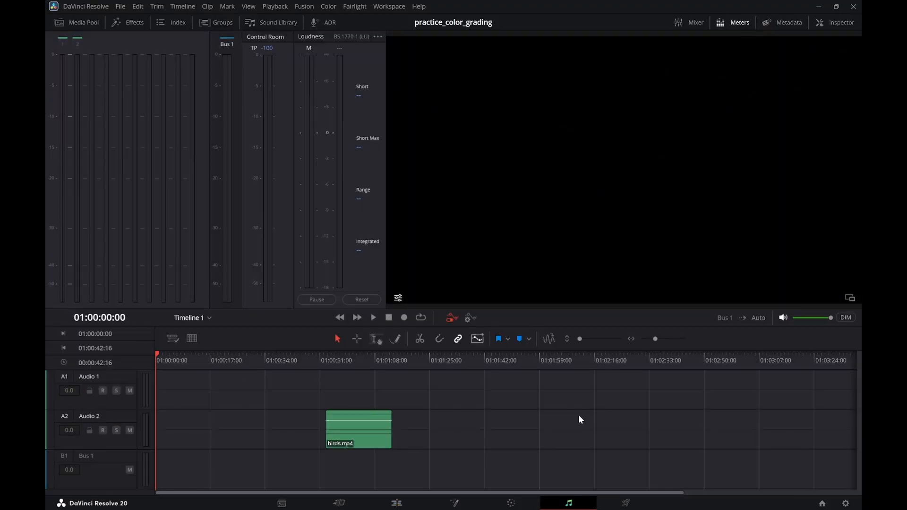
left_click_drag(202, 367, 140, 361)
key("space")
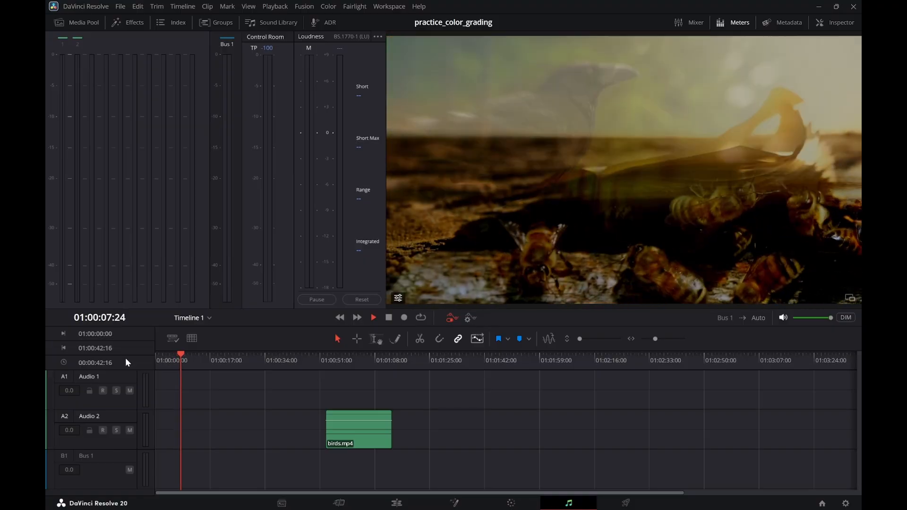
key("space")
mouse_move(177, 358)
left_mouse_down()
mouse_move(168, 359)
mouse_move(183, 362)
mouse_move(177, 370)
left_mouse_up()
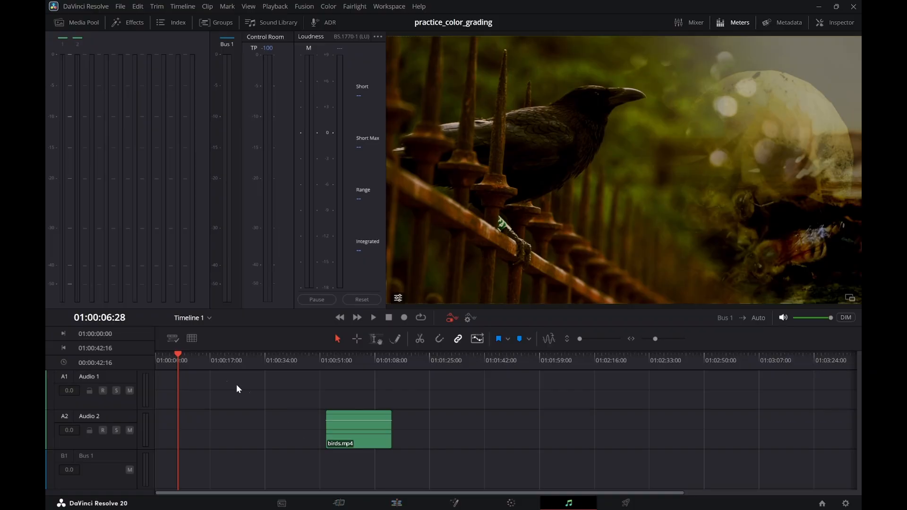
left_click_drag(185, 361, 138, 359)
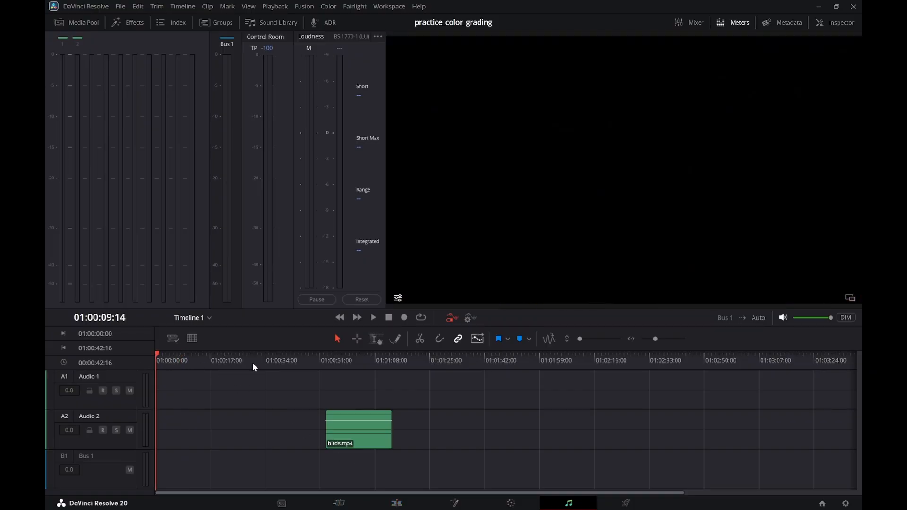
key("space")
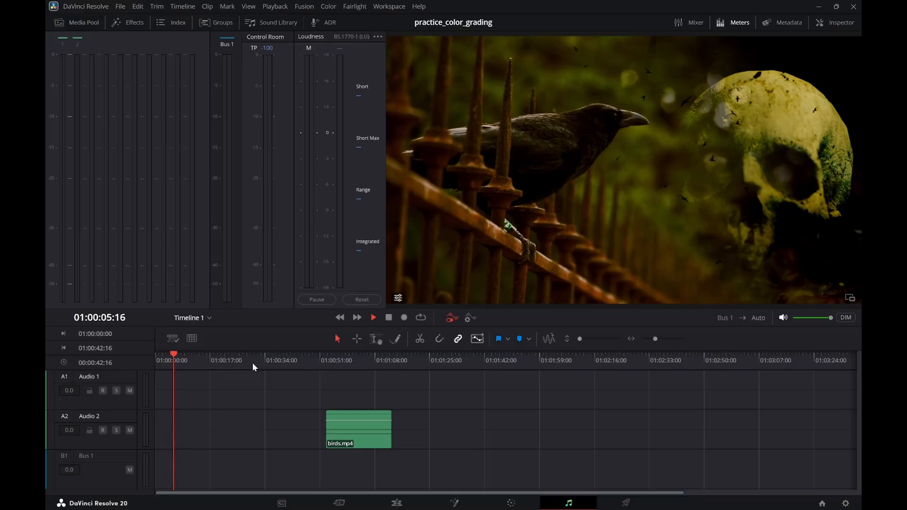
key("space")
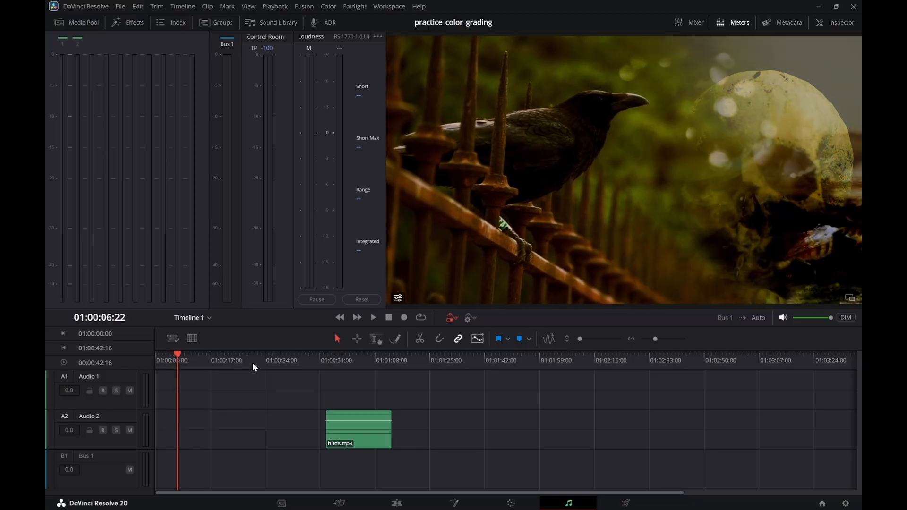
key("space")
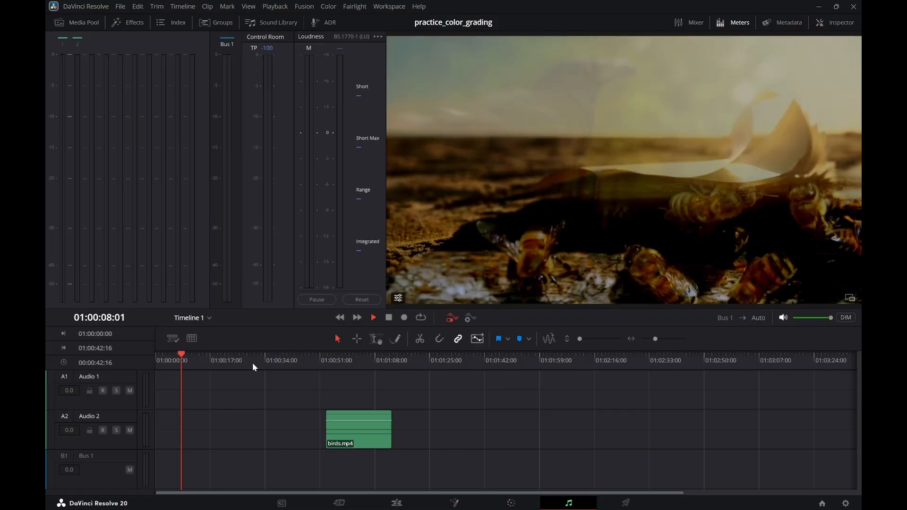
key("space")
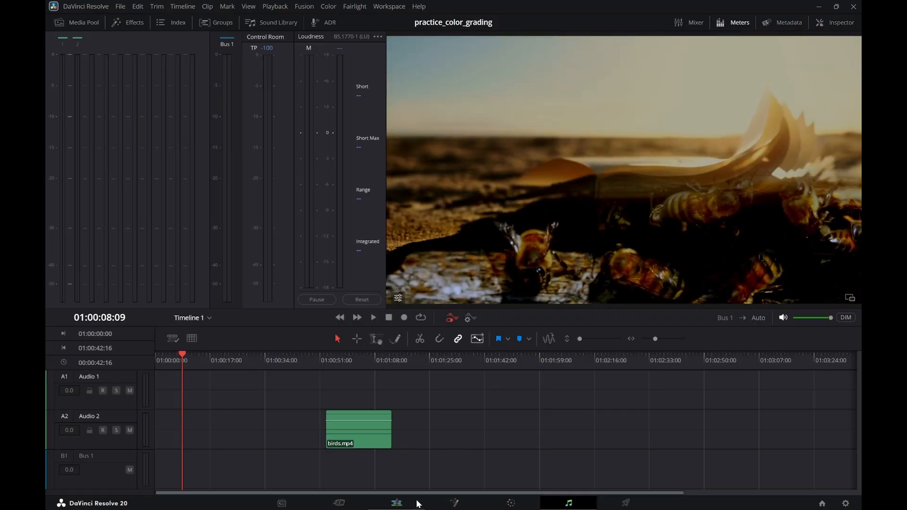
Return to the Edit workspace and play the whole sequence from the timeline's start through the bees overlay
left_click(400, 504)
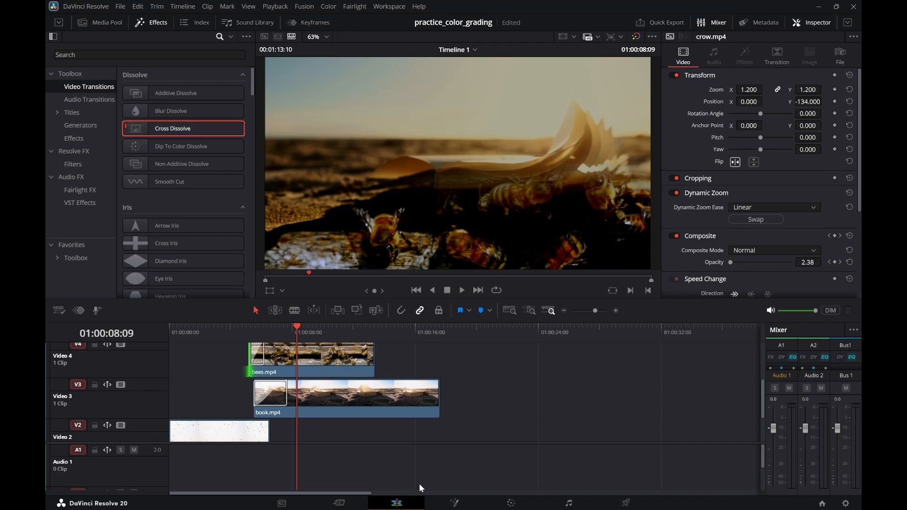
left_click(181, 330)
key("Home")
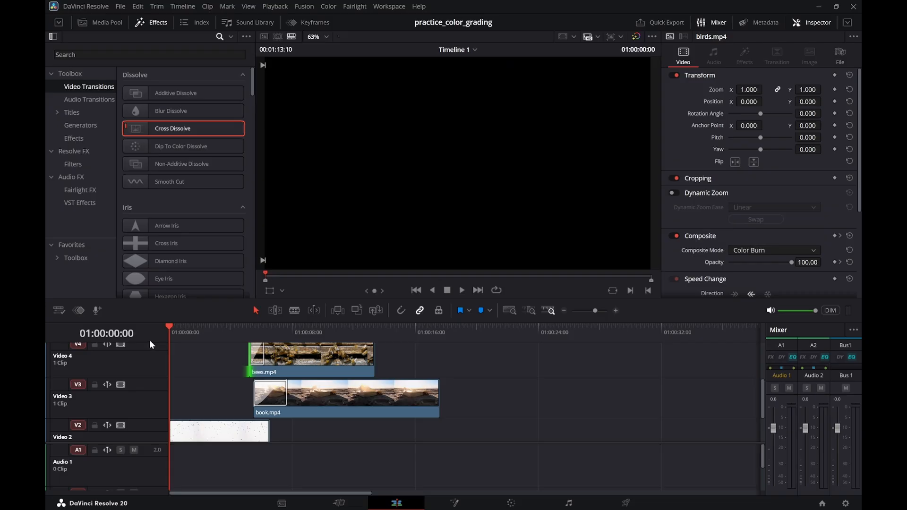
key("space")
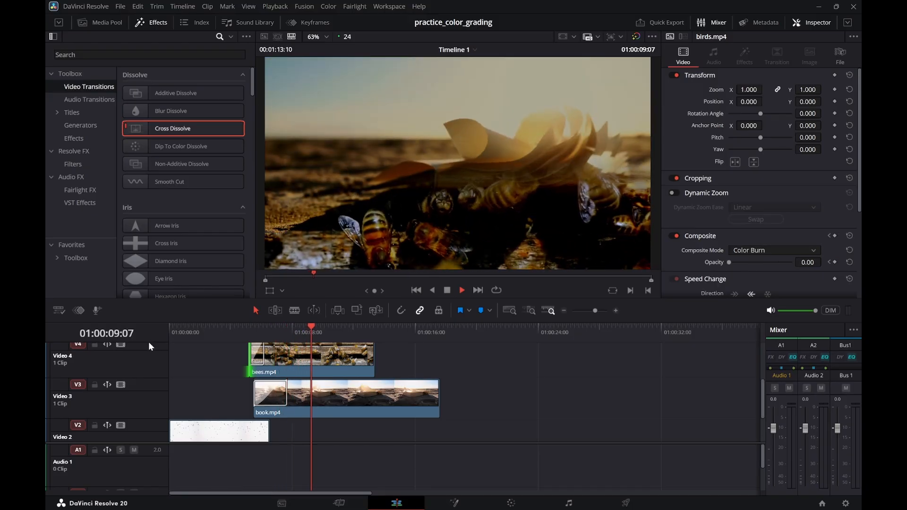
key("space")
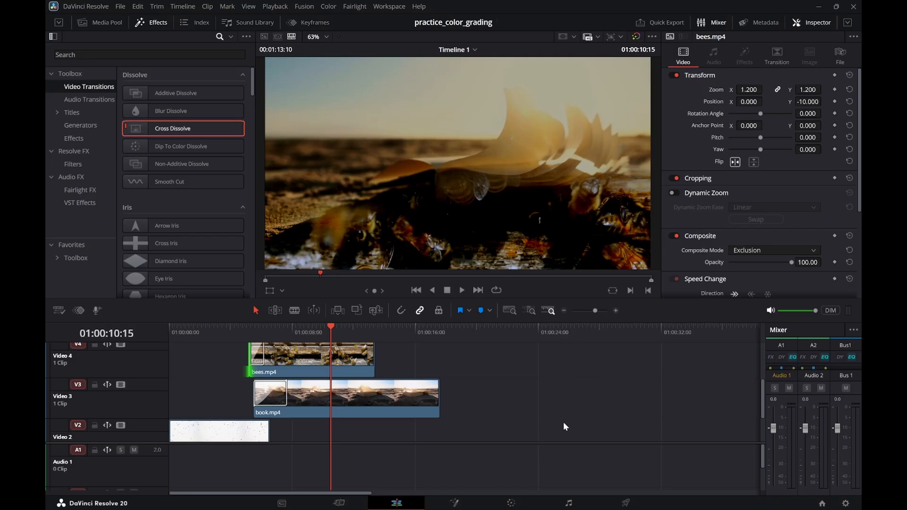
Unlink the second birds.mp4 clip near the timeline's end from its audio and delete that audio from Audio 2
left_click(516, 312)
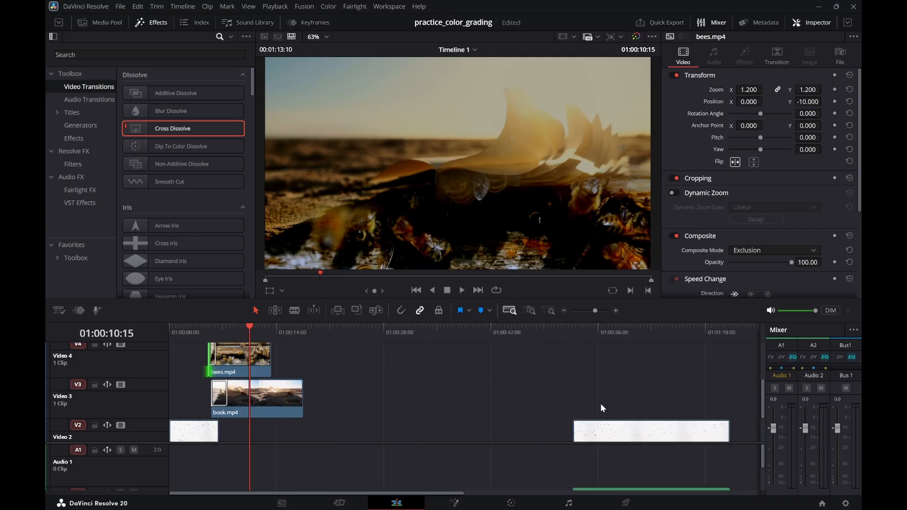
left_click_drag(612, 430, 611, 425)
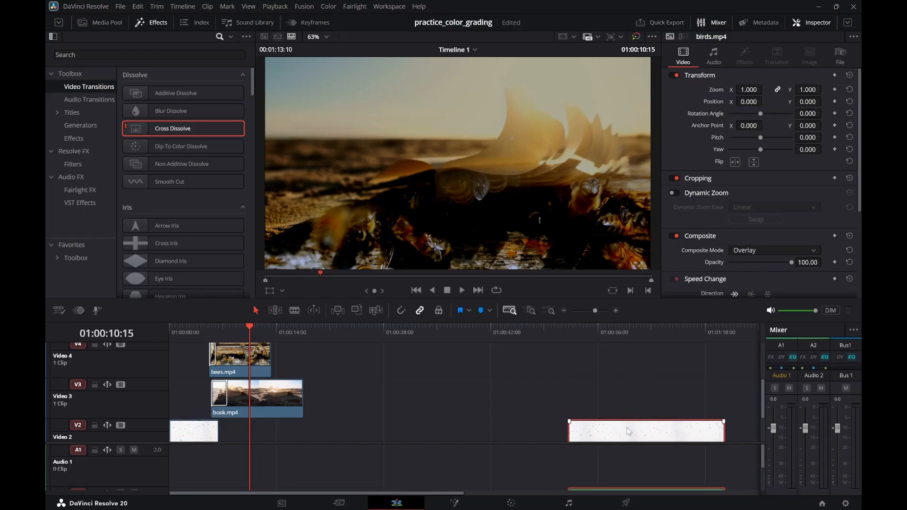
scroll(544, 428, "down", 3)
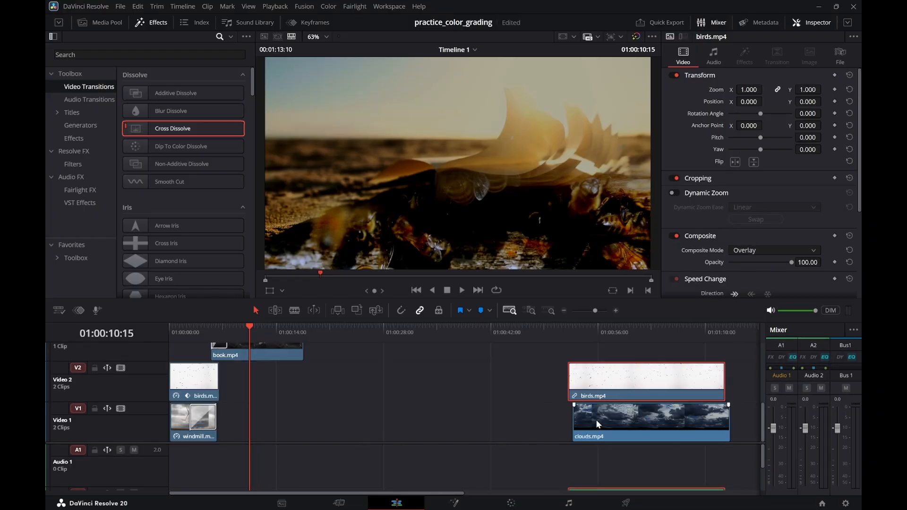
left_click(541, 384)
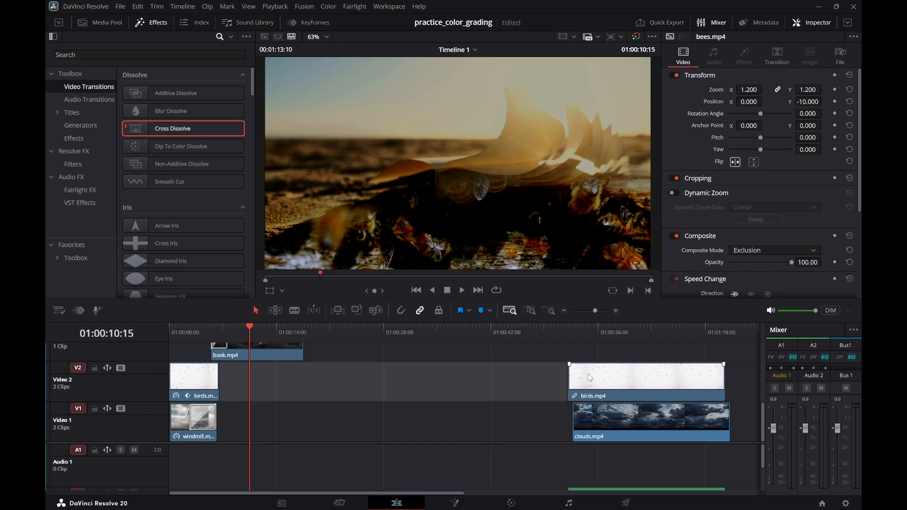
right_click(590, 377)
left_click(607, 369)
left_click(561, 387)
scroll(606, 474, "down", 2)
left_click(608, 470)
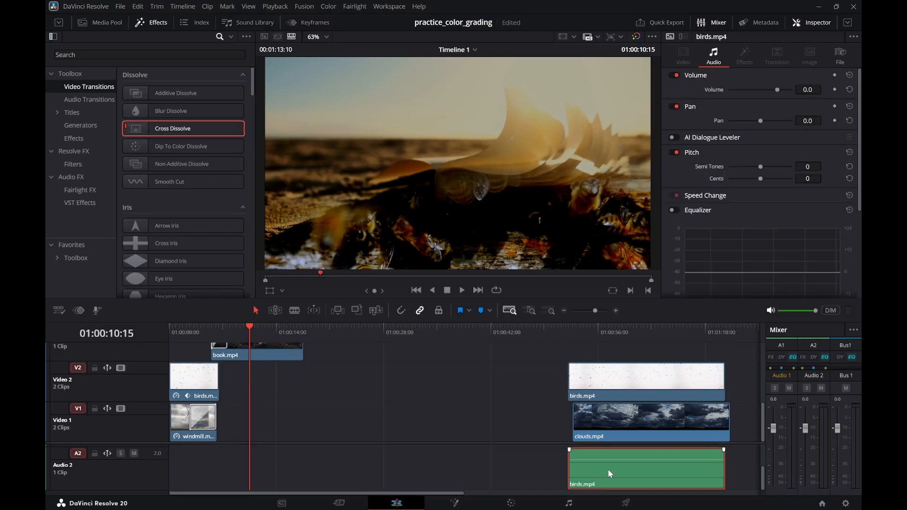
key("Delete")
Move the second birds.mp4 up to Video 5 just after book.mp4 ends, and place clouds.mp4 on Video 2 directly behind the first birds.mp4
left_click(546, 412)
left_click_drag(600, 418, 286, 378)
left_click_drag(640, 378, 383, 346)
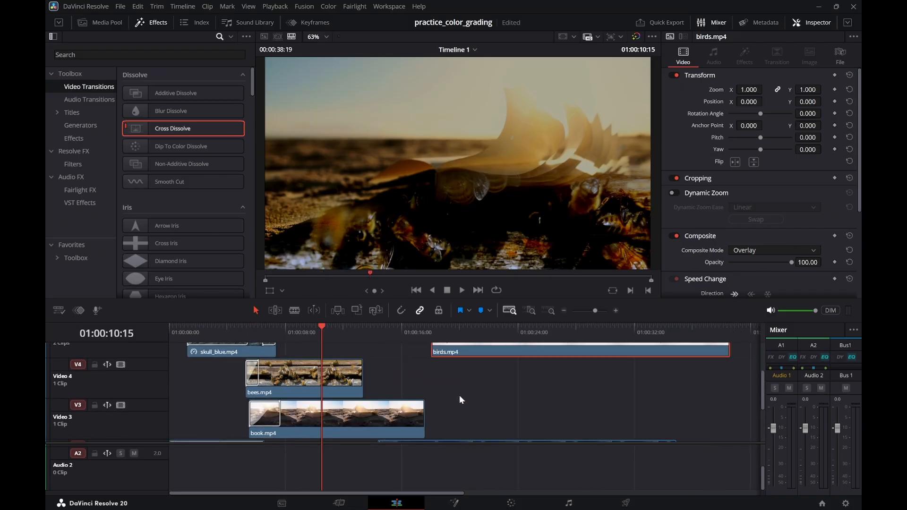
scroll(484, 386, "down", 3)
left_click_drag(473, 399, 359, 404)
scroll(602, 425, "up", 3)
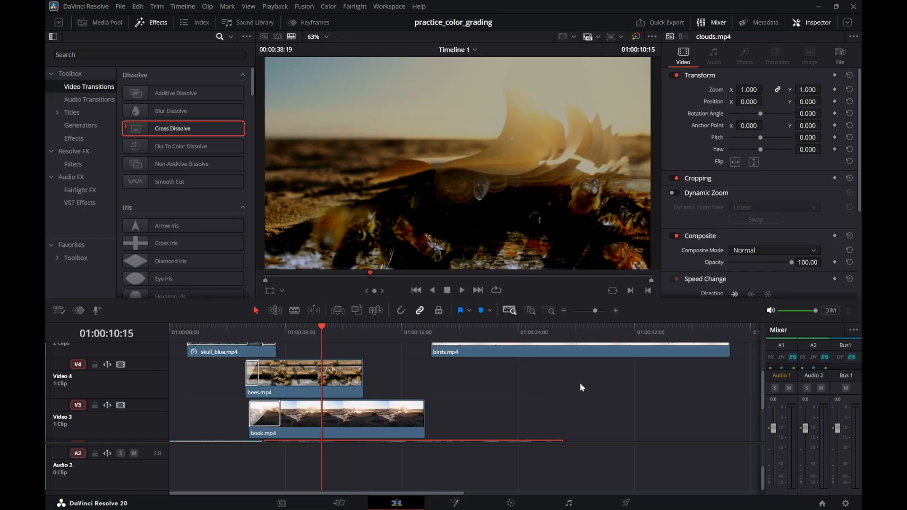
scroll(534, 408, "down", 3)
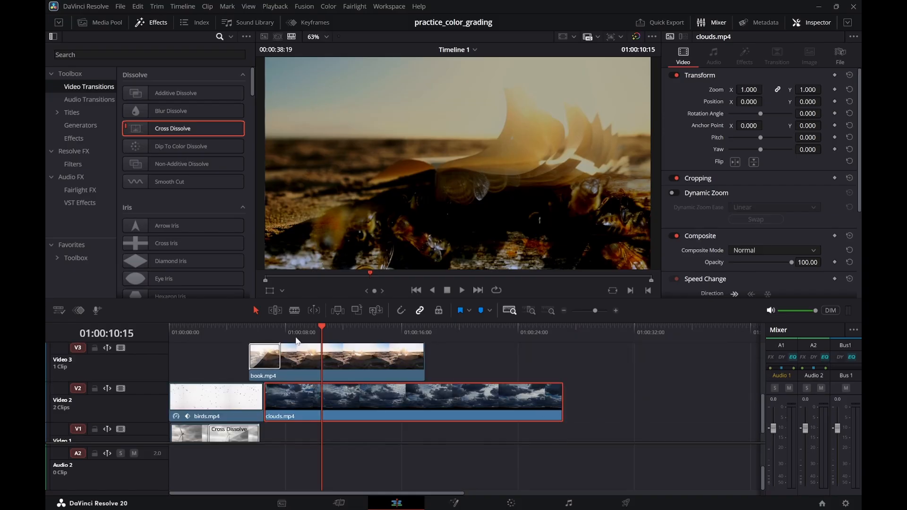
Scrub around 01:00:07:29 and play the section where birds.mp4 overlaps clouds.mp4 to review the combined footage
left_click(270, 327)
mouse_move(270, 328)
left_mouse_down()
mouse_move(233, 325)
mouse_move(285, 325)
left_mouse_up()
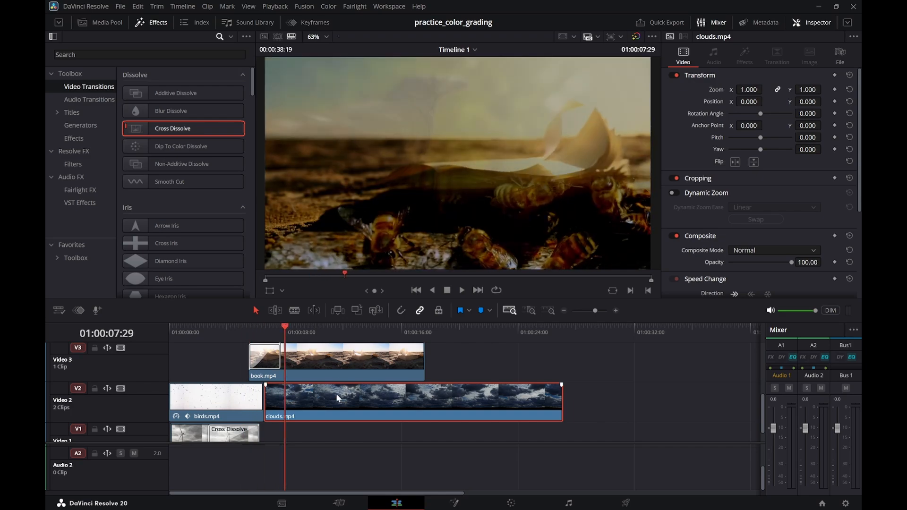
left_click(336, 396)
left_click_drag(468, 332, 436, 336)
key("space")
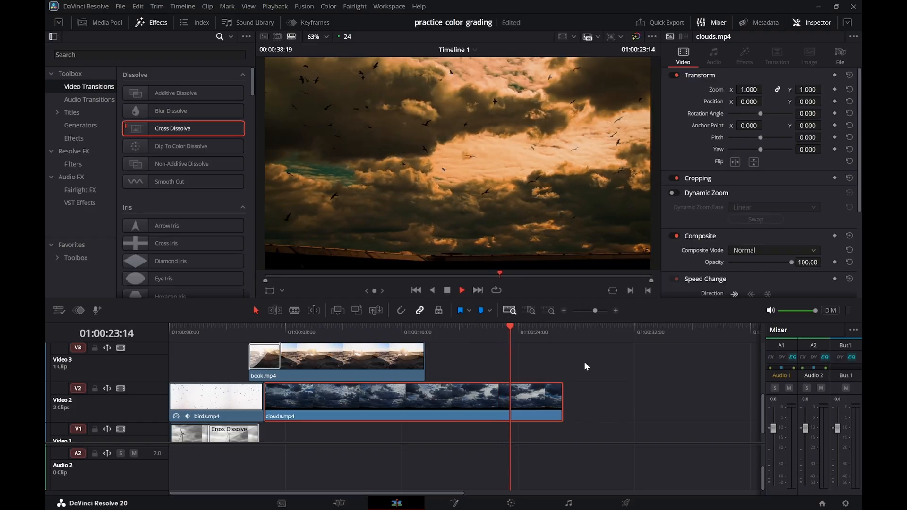
key("space")
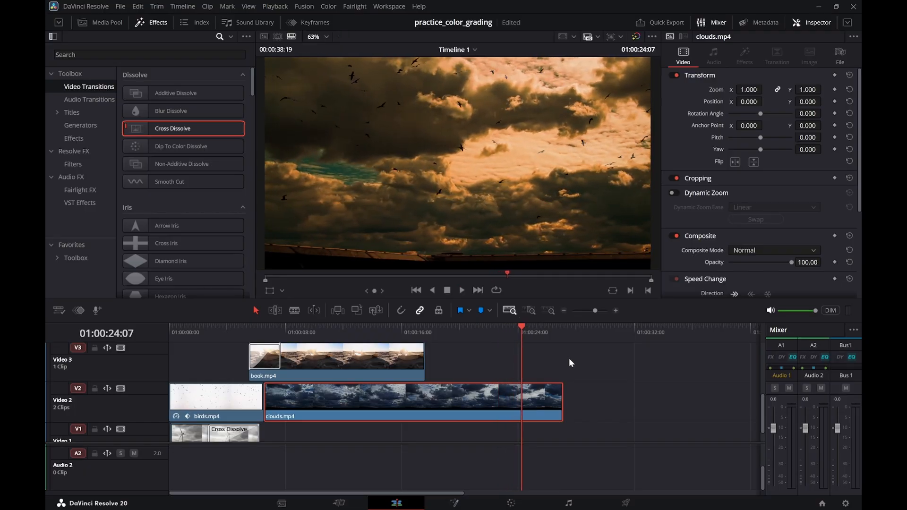
Play and scrub the timeline around 01:00:07:04 to review the transition from the crow and skull into the bees and book
left_click_drag(326, 327, 273, 331)
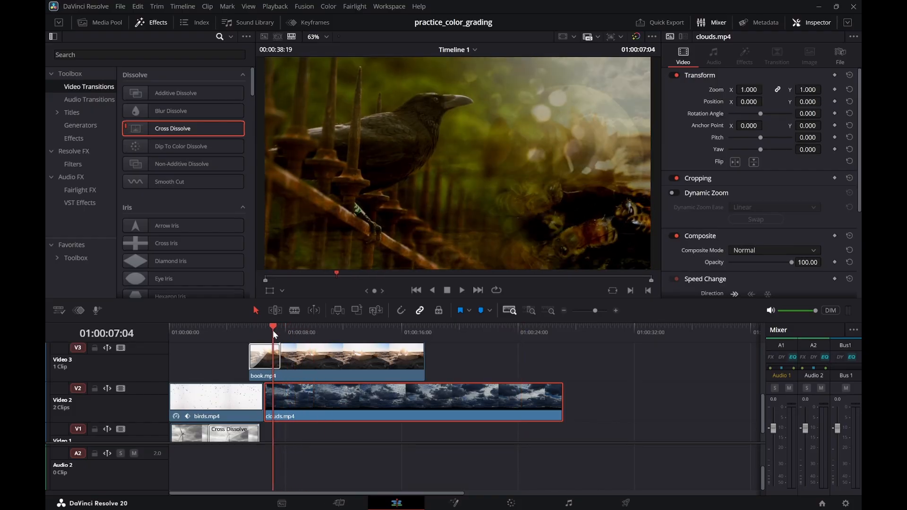
key("space")
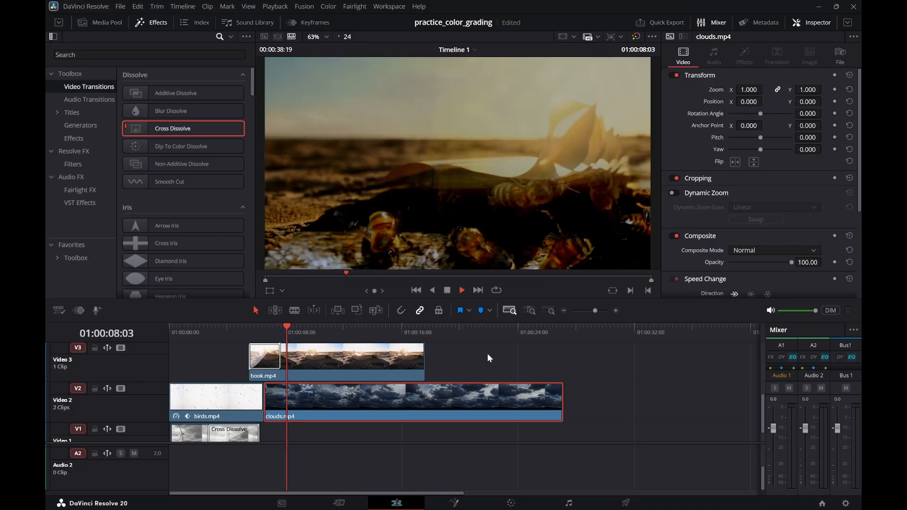
key("space")
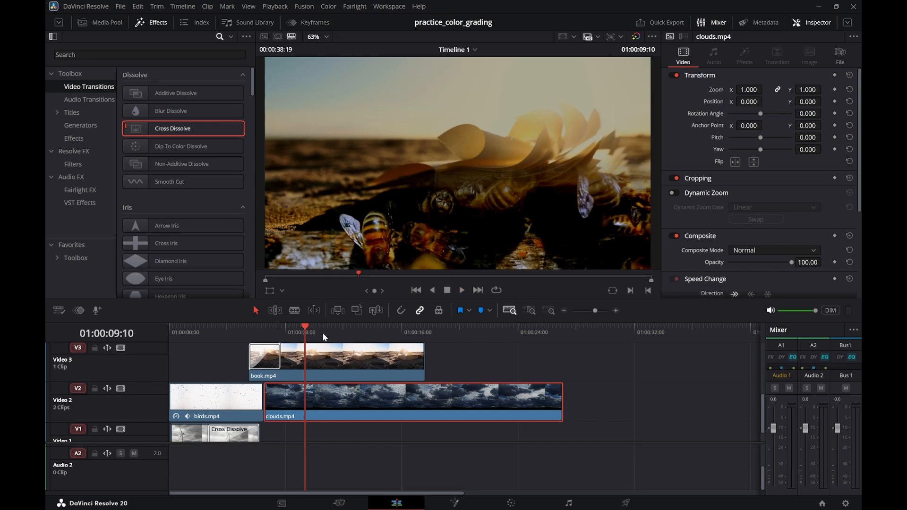
left_click(242, 330)
key("space")
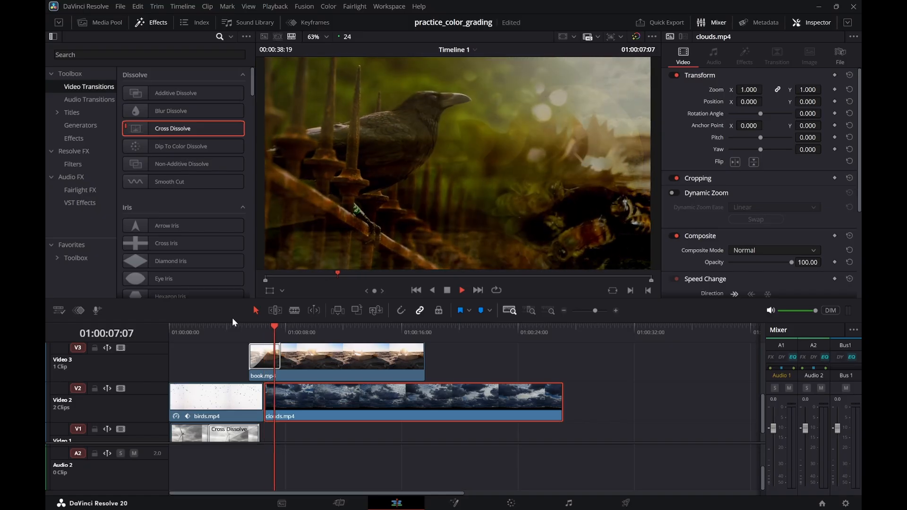
key("space")
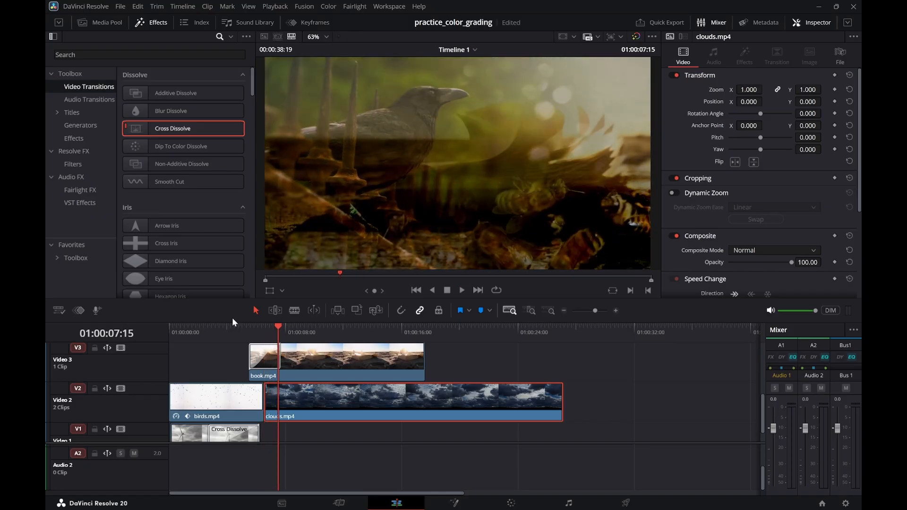
left_click_drag(269, 328, 265, 327)
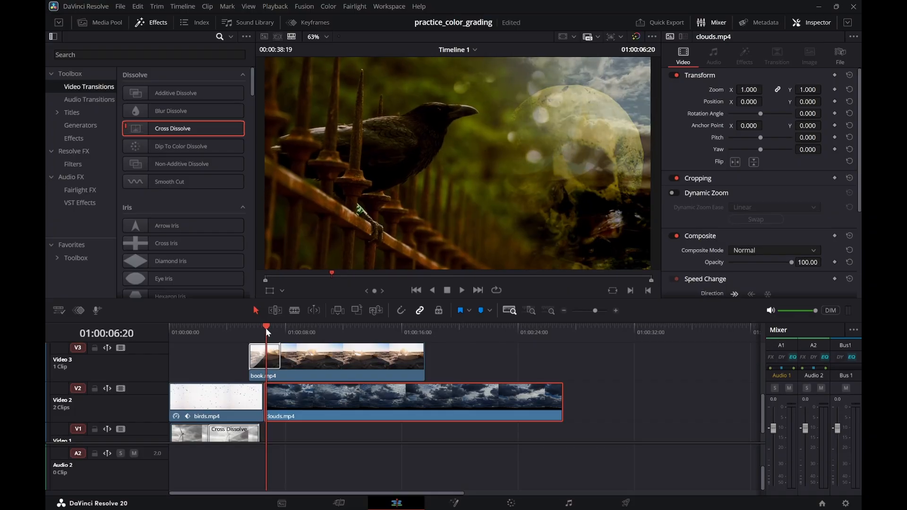
Add a video track above Video 2 and move clouds.mp4 onto it, aligned with the start of book.mp4
right_click(141, 395)
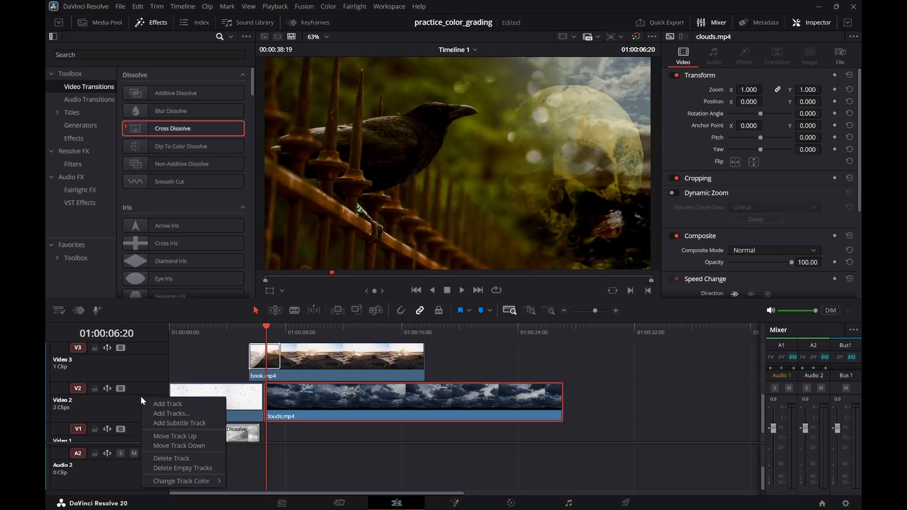
left_click(168, 405)
left_click_drag(299, 427, 285, 406)
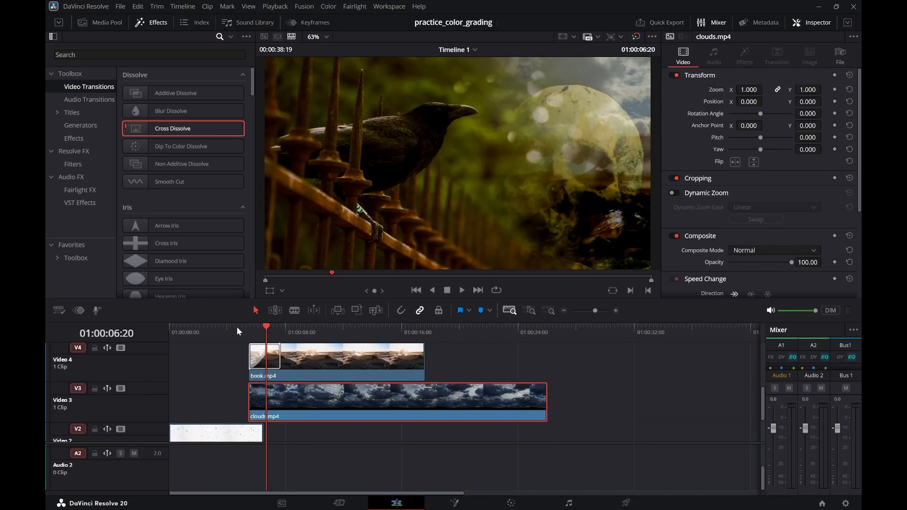
Apply a Cross Dissolve to the start of clouds.mp4 on Video 3 and scrub across it to check the blend
left_click_drag(238, 327, 255, 334)
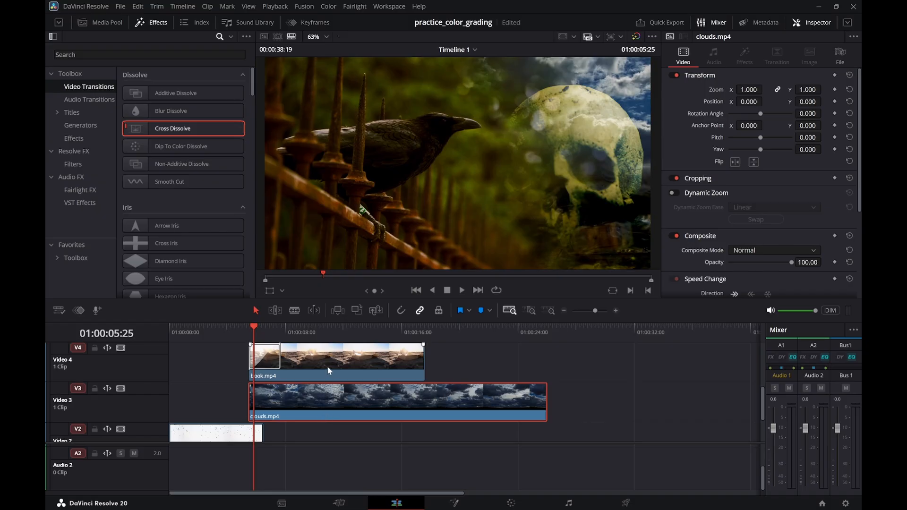
left_click_drag(313, 331, 253, 348)
left_click_drag(171, 132, 264, 414)
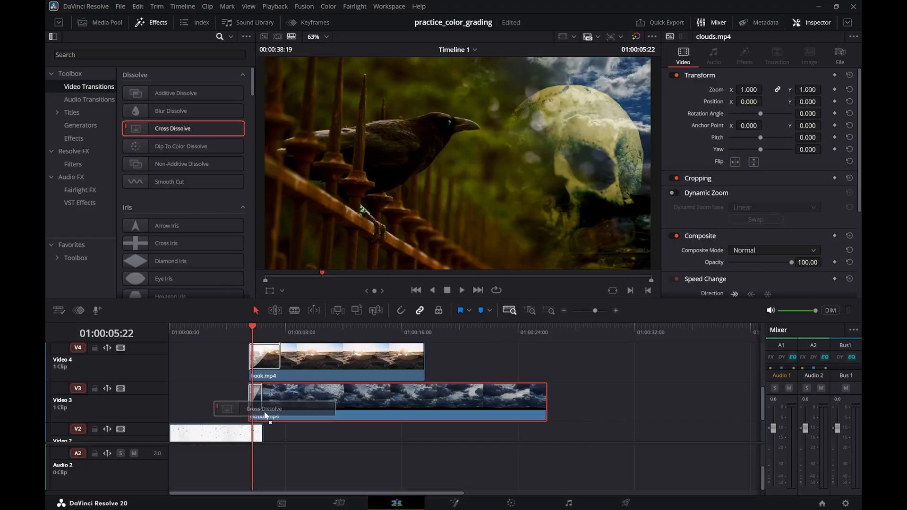
left_click_drag(242, 338, 278, 339)
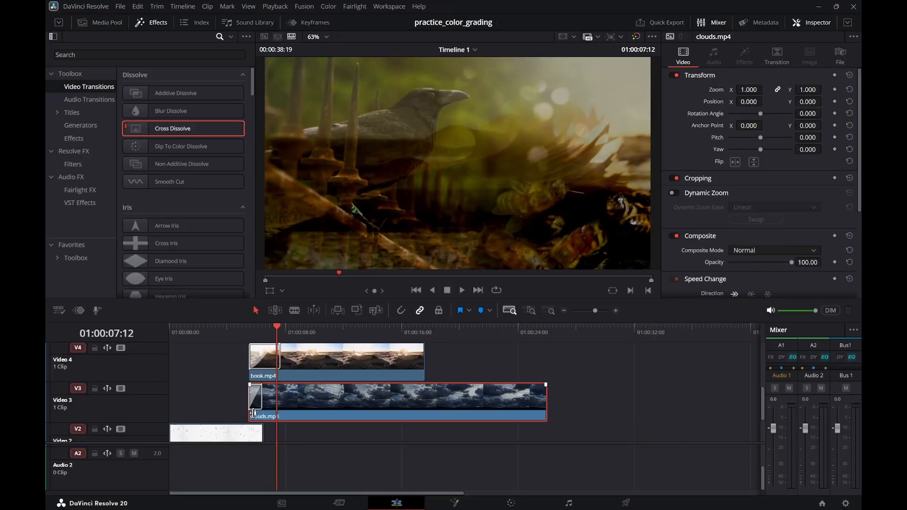
Trim the opening of clouds.mp4 and shift the shortened clip back to begin just before book.mp4, scrubbing to check the overlap
left_click_drag(254, 414, 362, 414)
left_click_drag(428, 410, 328, 409)
left_click(248, 328)
left_click_drag(249, 328, 302, 338)
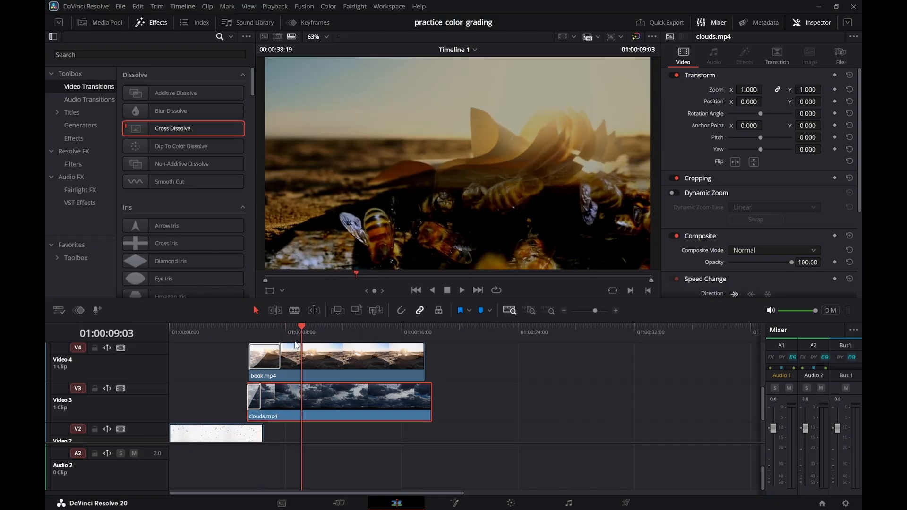
Trim more off the start of clouds.mp4 and move the clip to about 01:00:18:00, beneath the second birds.mp4
left_click_drag(256, 416, 290, 406)
left_click(250, 330)
left_click_drag(252, 333, 267, 348)
left_click_drag(291, 396, 473, 396)
left_click(434, 333)
mouse_move(435, 341)
left_mouse_down()
mouse_move(464, 333)
mouse_move(443, 339)
left_mouse_up()
Delete the second birds.mp4 clip following book.mp4 on Video 6
scroll(482, 363, "down", 2)
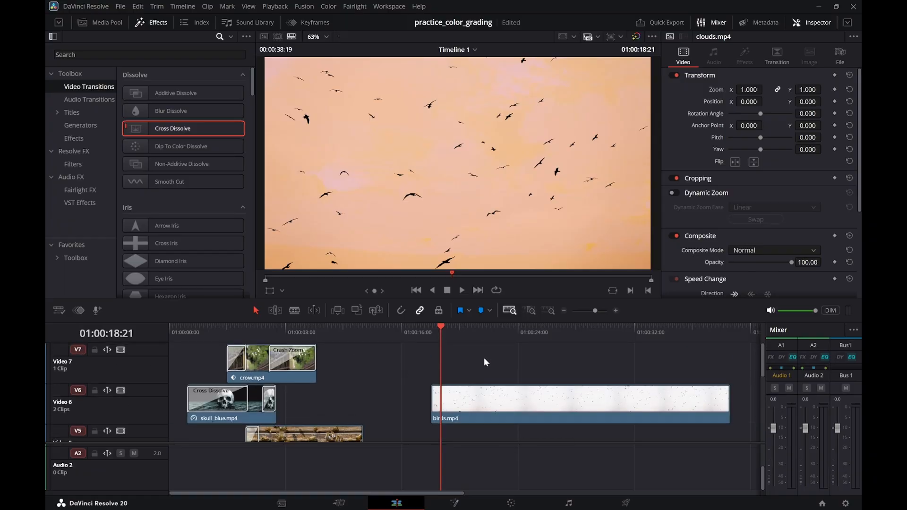
scroll(483, 357, "up", 3)
scroll(485, 356, "up", 2)
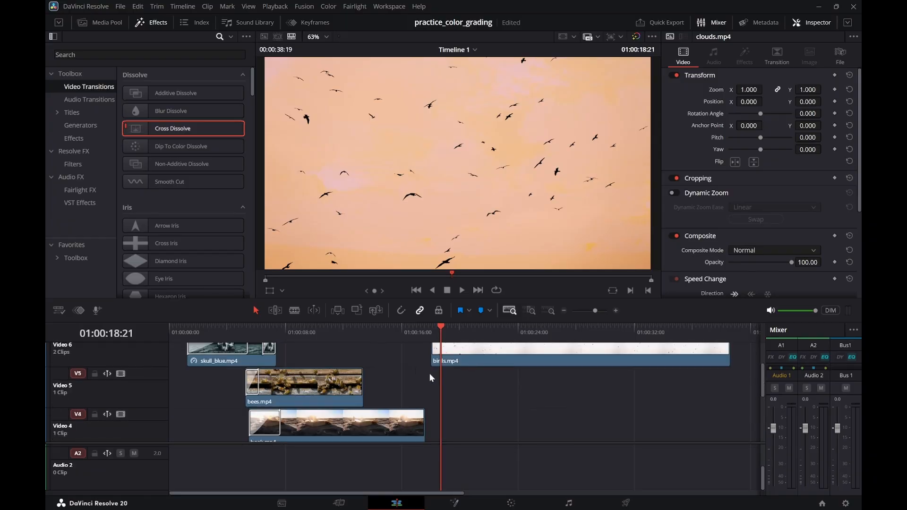
key("Delete")
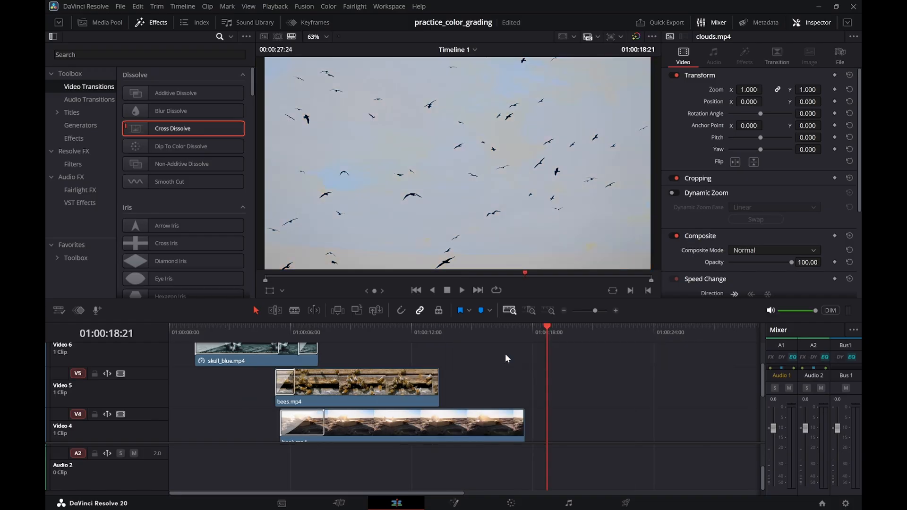
Examine the isolated clouds.mp4 up to 01:00:20:03 and trim its start to about 01:00:19:20
scroll(556, 364, "down", 3)
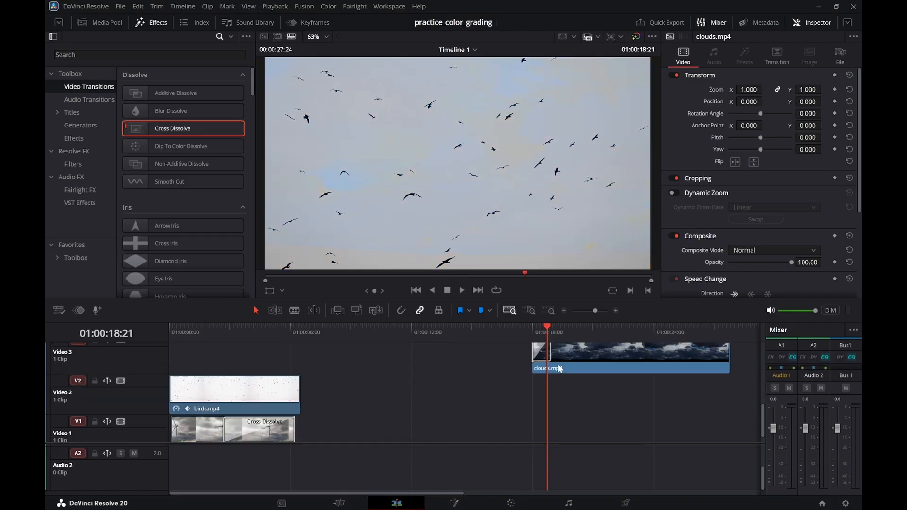
left_click_drag(549, 337, 576, 336)
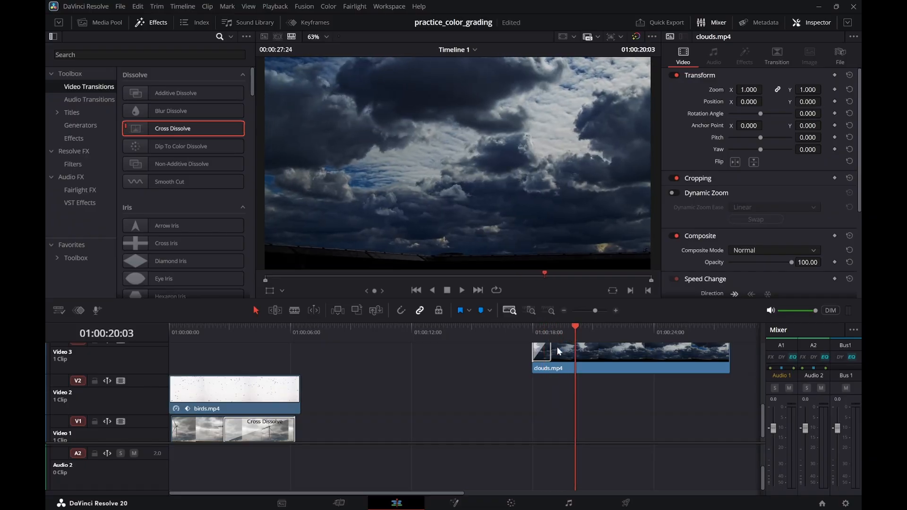
left_click_drag(535, 373, 572, 367)
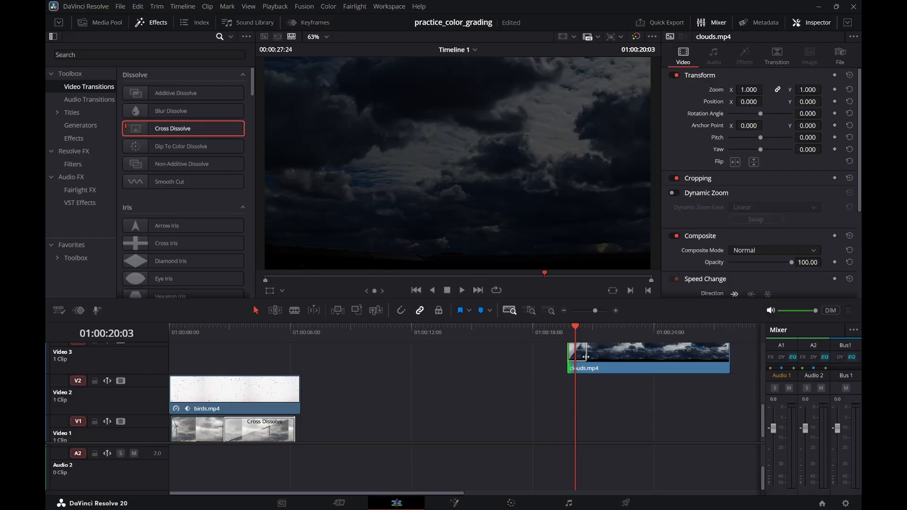
Move the trimmed clouds.mp4 back along Video 3 to line up with the start of book.mp4 and scrub to 01:00:06:02
scroll(448, 378, "up", 3)
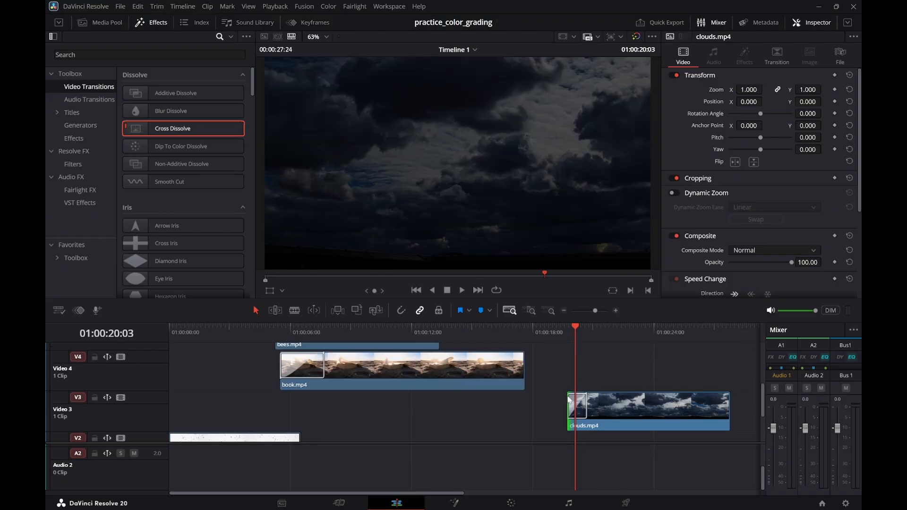
left_click_drag(630, 406, 340, 417)
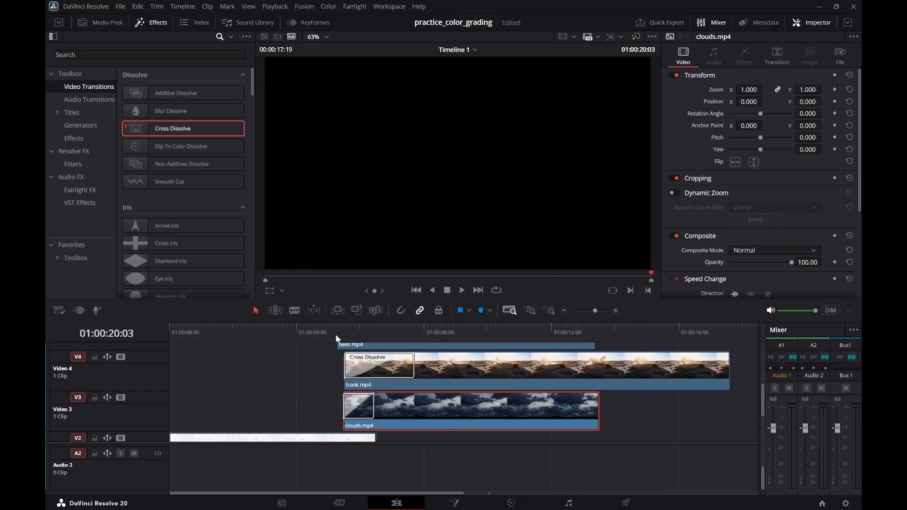
left_click_drag(344, 341, 358, 341)
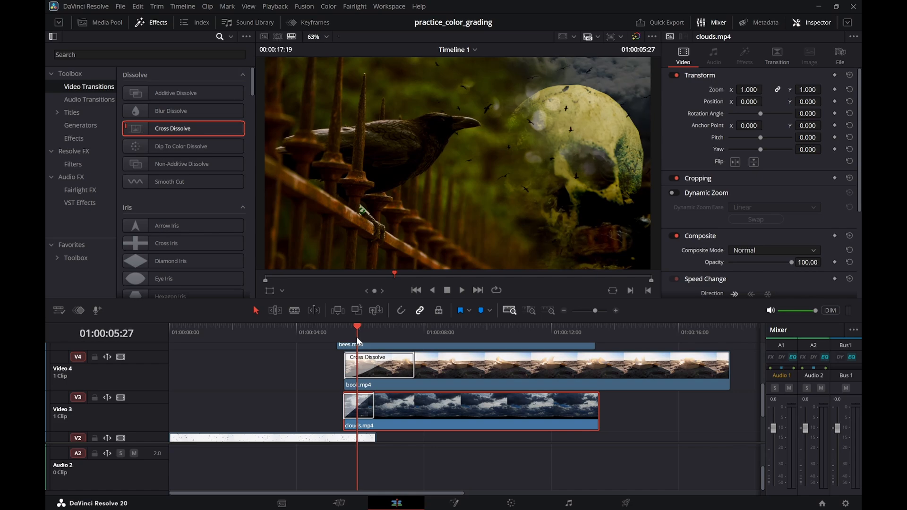
mouse_move(361, 340)
left_mouse_down()
mouse_move(394, 336)
mouse_move(333, 340)
mouse_move(365, 344)
left_mouse_up()
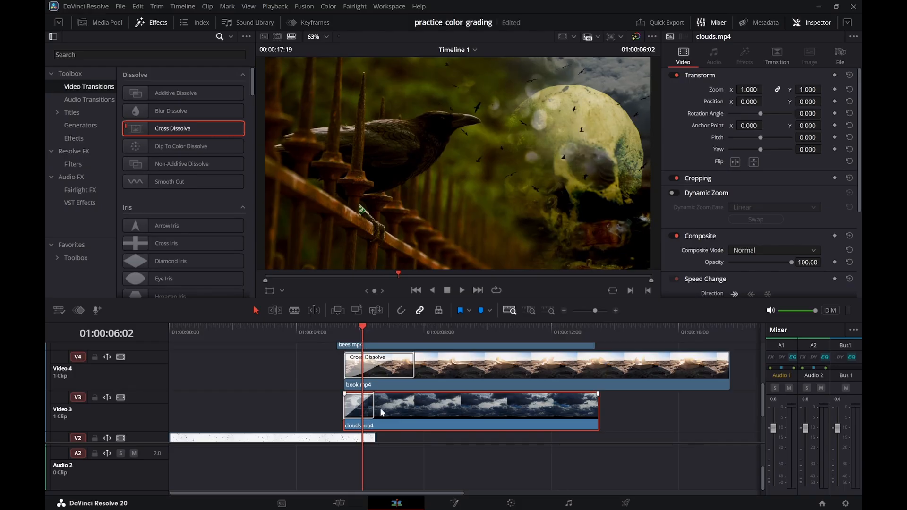
Adjust clouds.mp4 to span from about 01:00:05:10 to about 01:00:14:02 and scrub through the overlap to 01:00:08:25
mouse_move(388, 408)
left_mouse_down()
mouse_move(244, 412)
mouse_move(395, 415)
mouse_move(326, 424)
mouse_move(388, 424)
left_mouse_up()
left_click(342, 331)
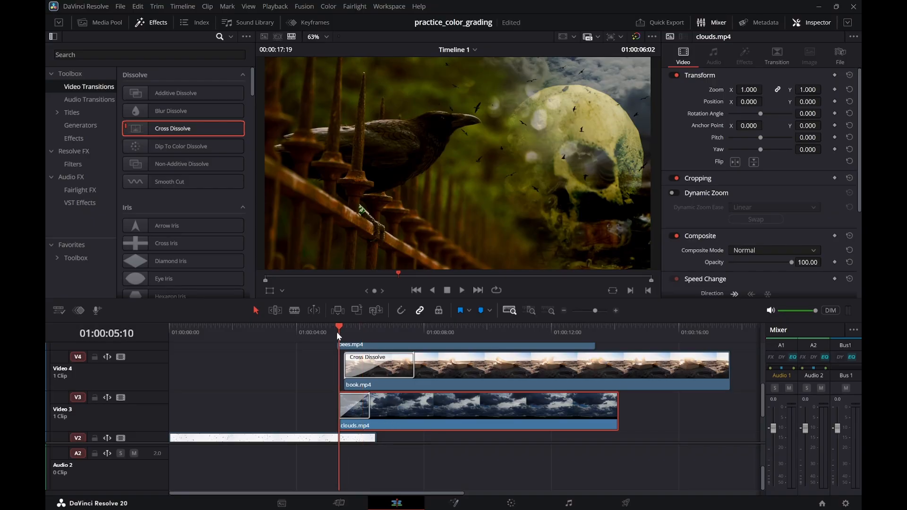
left_click_drag(343, 339, 446, 370)
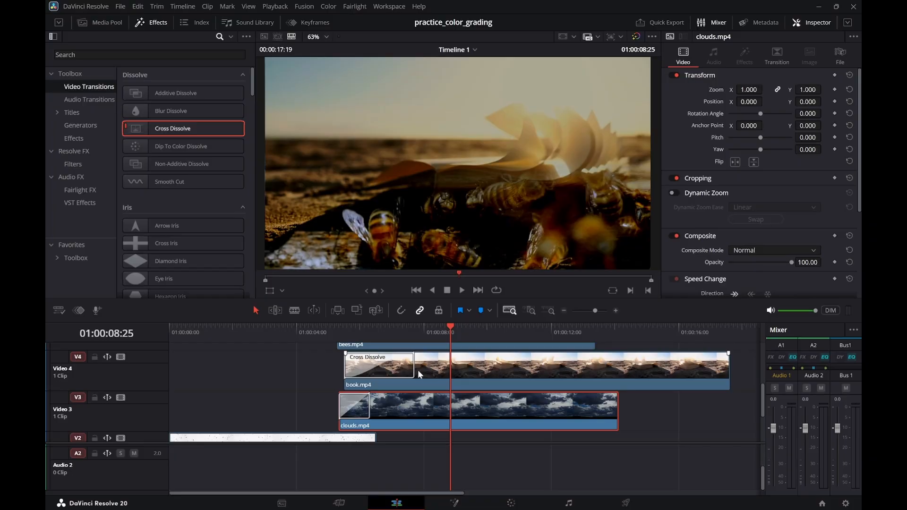
Preview the composite modes on book.mp4 at 01:00:08:25 and try Overlay
left_click(503, 370)
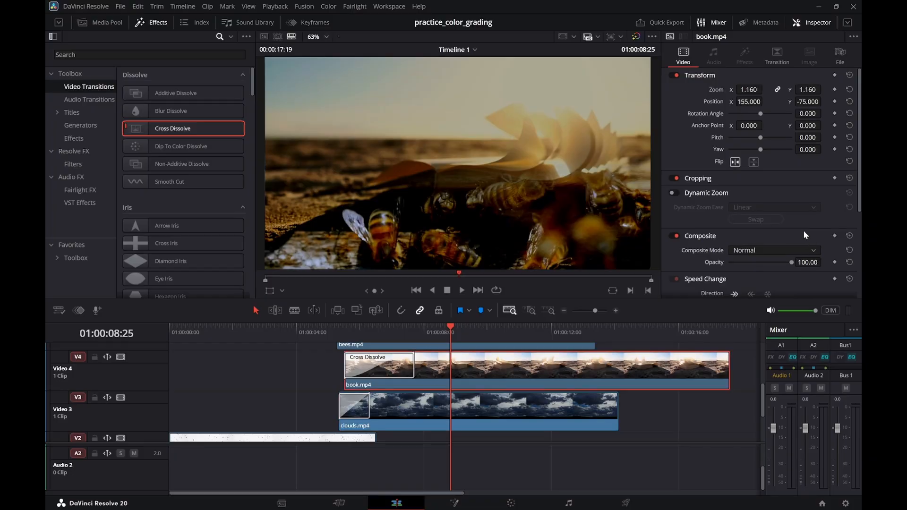
scroll(803, 234, "down", 3)
left_click(815, 191)
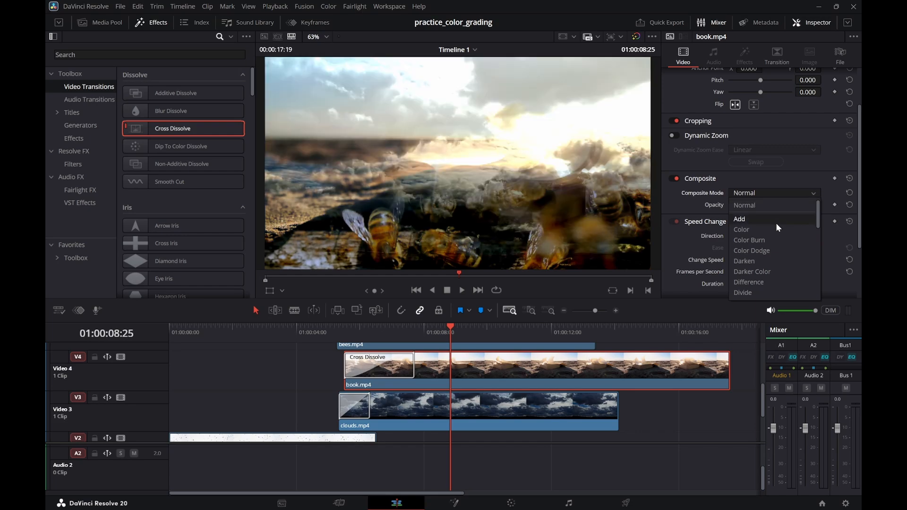
scroll(779, 228, "down", 1)
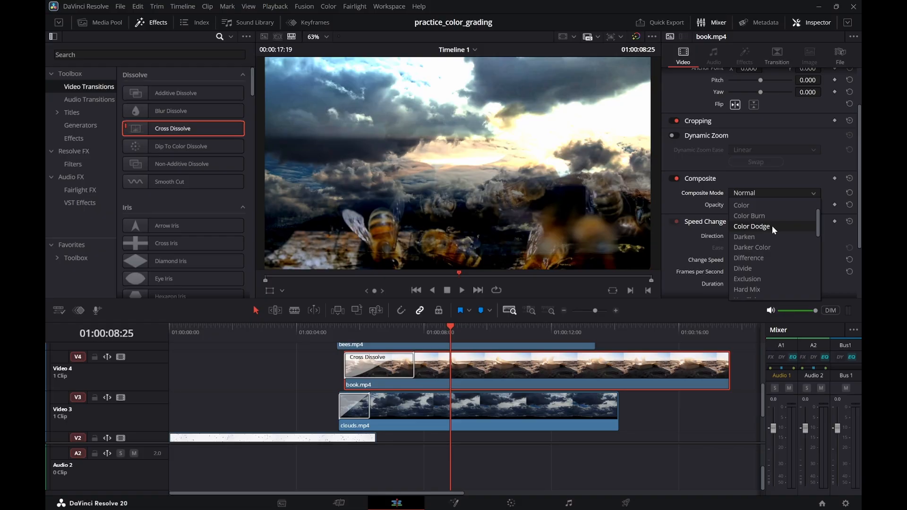
scroll(772, 225, "down", 1)
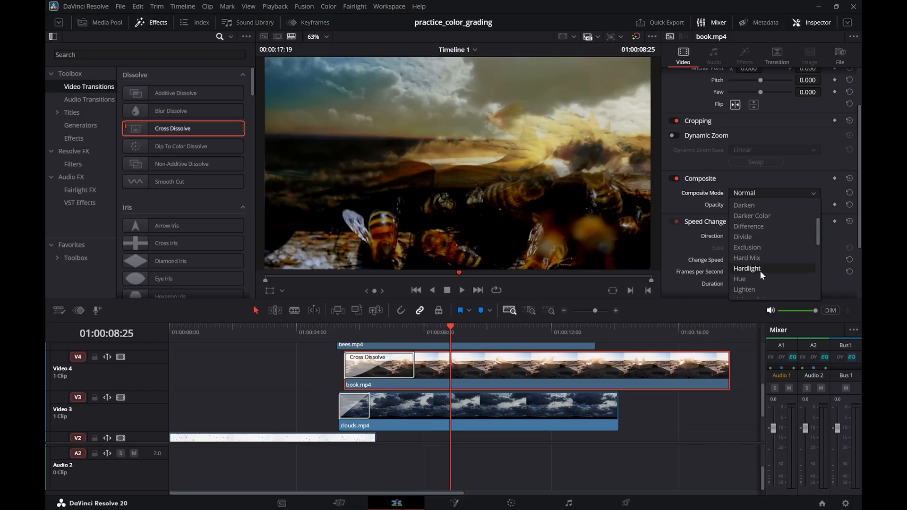
scroll(760, 271, "down", 1)
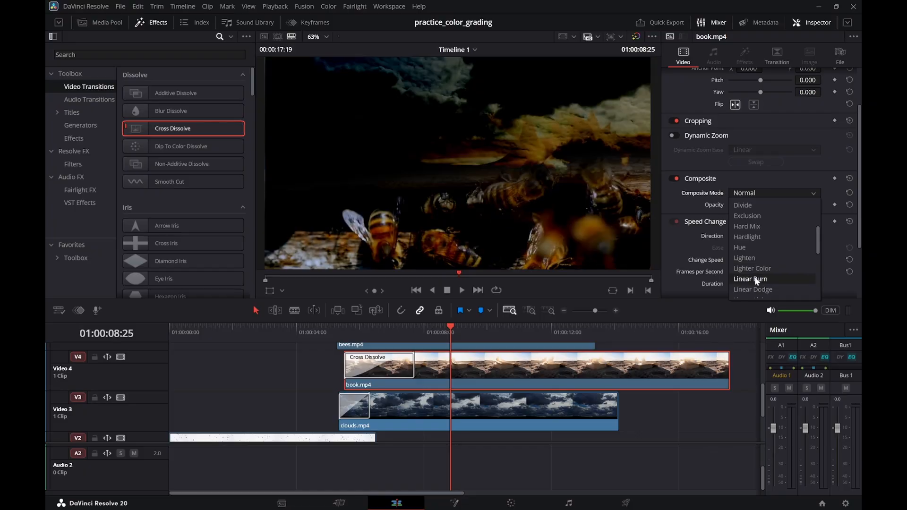
scroll(753, 259, "down", 1)
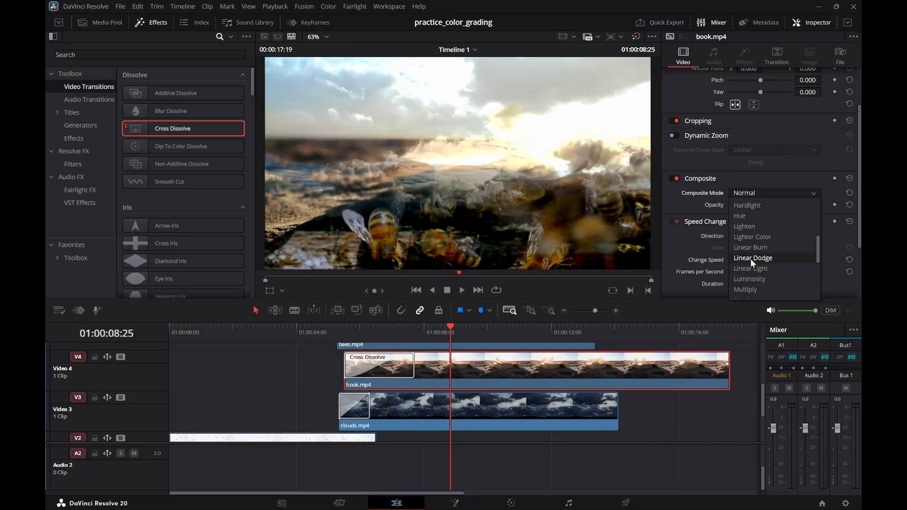
scroll(750, 268, "down", 1)
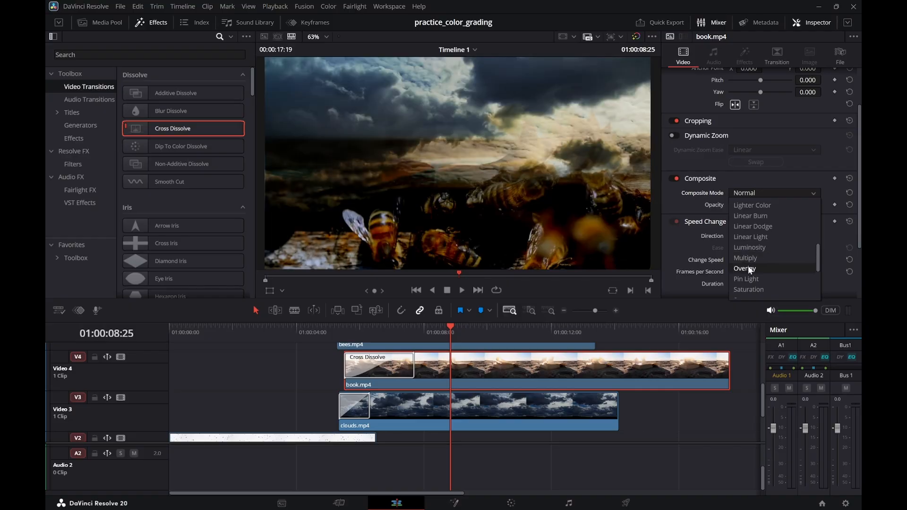
scroll(749, 270, "down", 1)
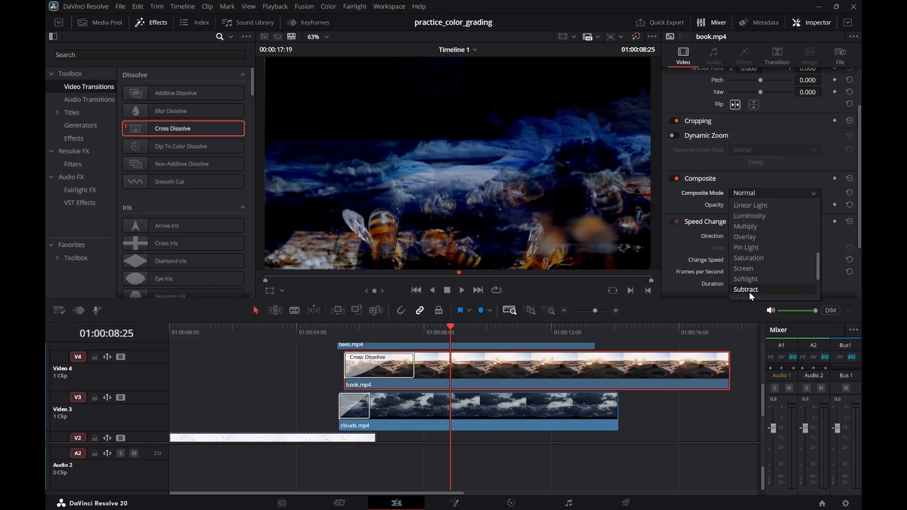
scroll(749, 283, "down", 1)
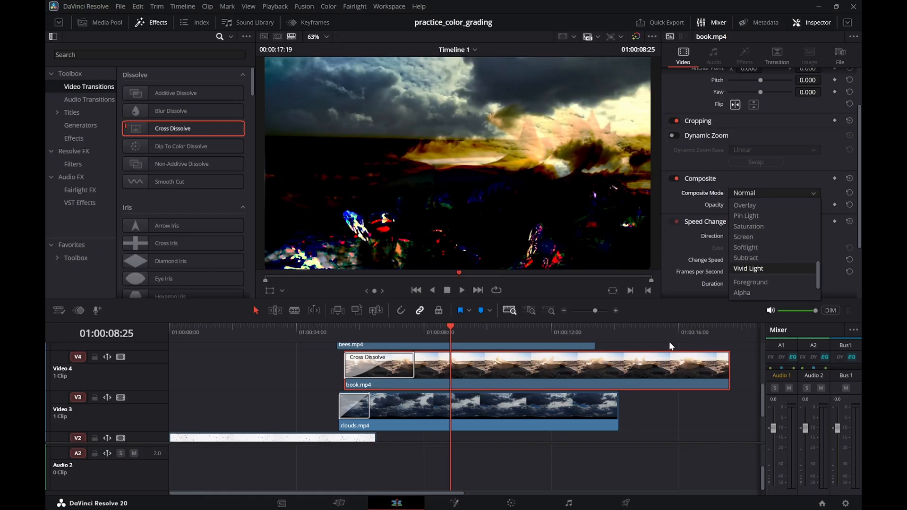
left_click(760, 207)
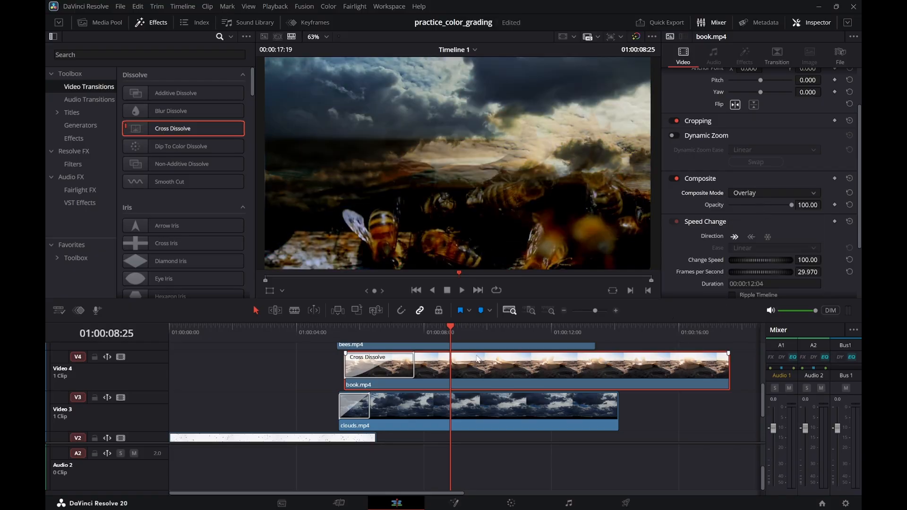
Scrub the book.mp4 overlap to 01:00:09:28 and set the clip's composite mode back to Normal
left_click_drag(397, 327, 461, 335)
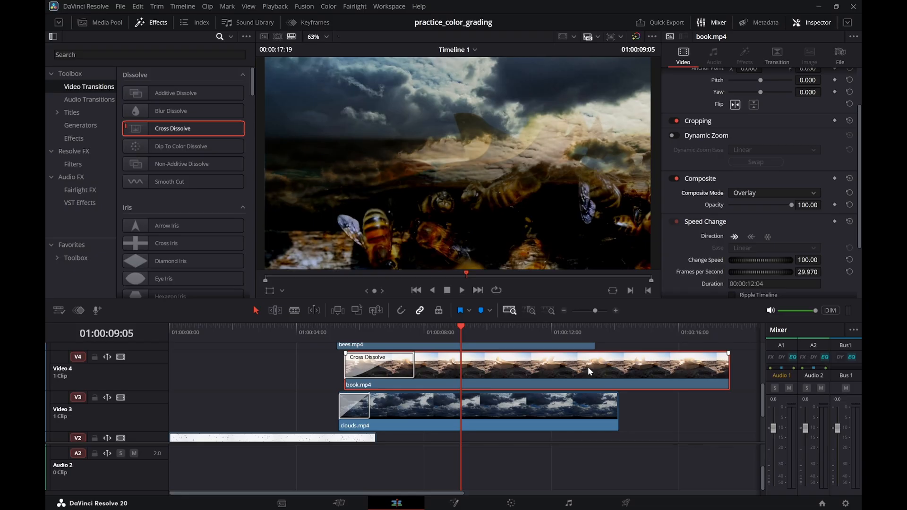
left_click_drag(441, 326, 486, 333)
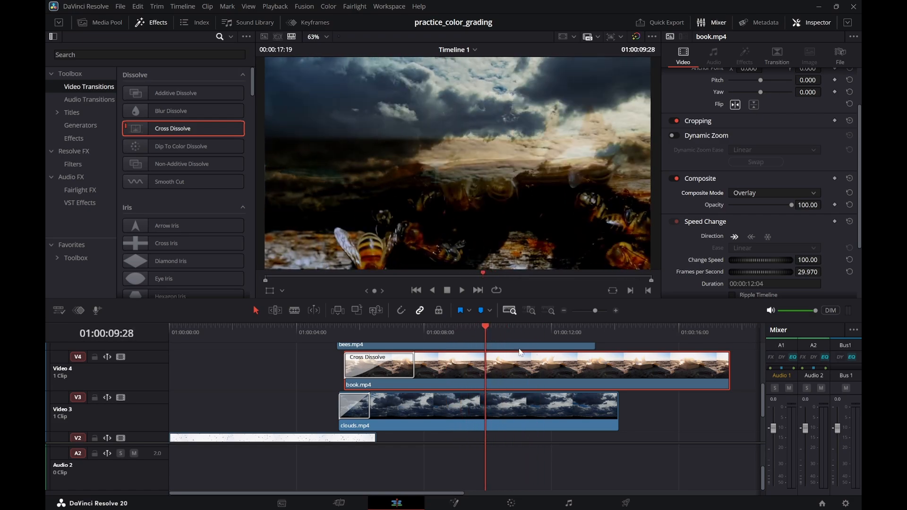
left_click(813, 191)
scroll(781, 228, "up", 8)
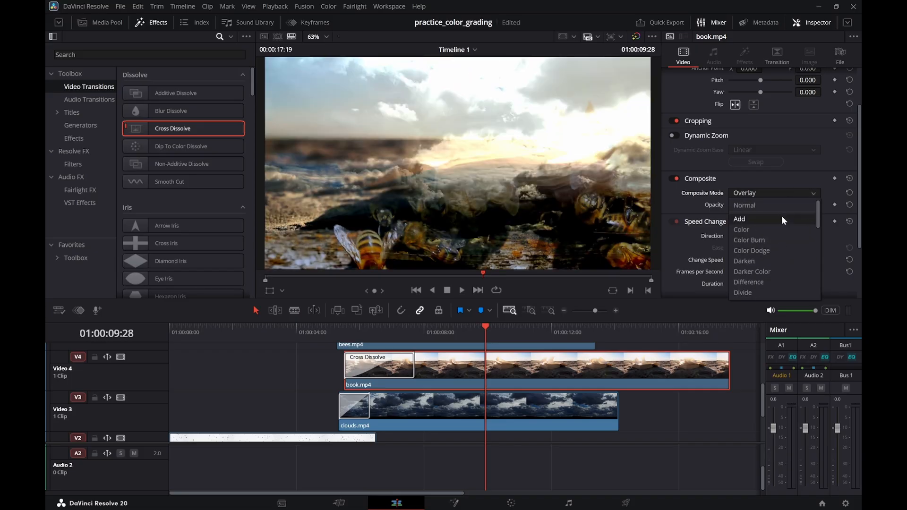
left_click(779, 208)
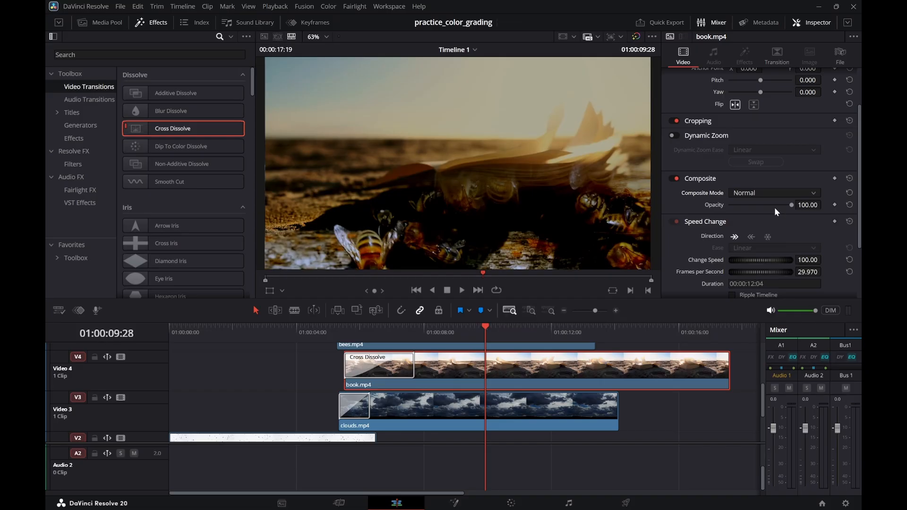
Add a video track above Video 4, move clouds.mp4 onto it above book.mp4, and scrub to 01:00:09:11
left_click_drag(342, 337, 373, 336)
left_click(509, 399)
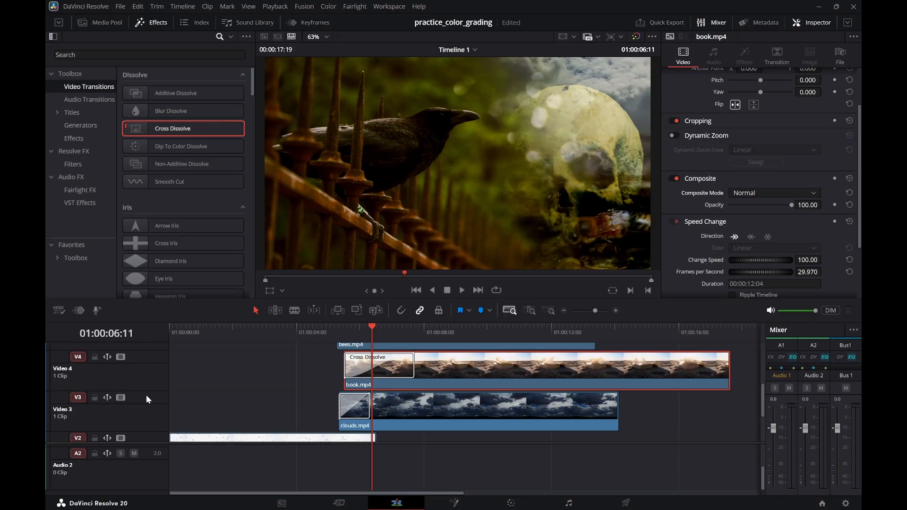
right_click(152, 364)
left_click(178, 373)
left_click_drag(410, 437, 423, 373)
mouse_move(461, 321)
left_mouse_down()
mouse_move(490, 321)
mouse_move(467, 327)
left_mouse_up()
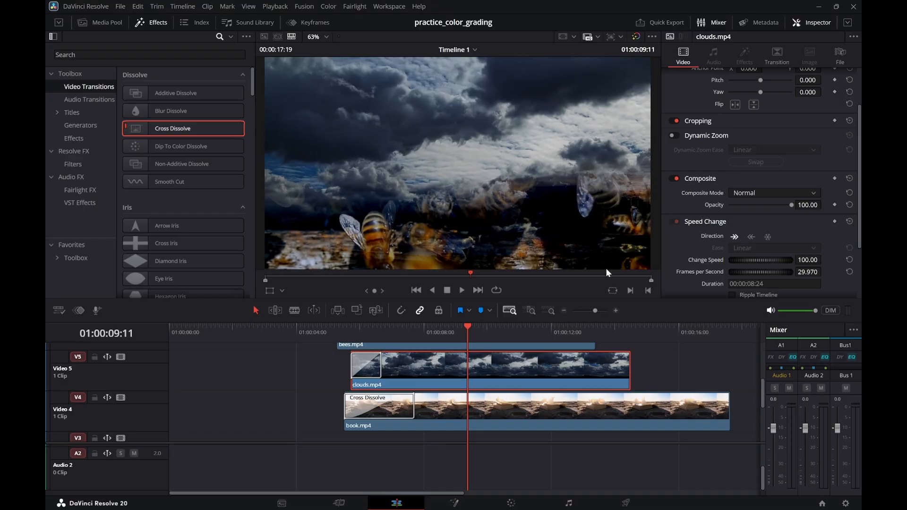
Set the composite mode of clouds.mp4 to Softlight and play back the blend from about 01:00:08:01 to 01:00:10:15
left_click(811, 193)
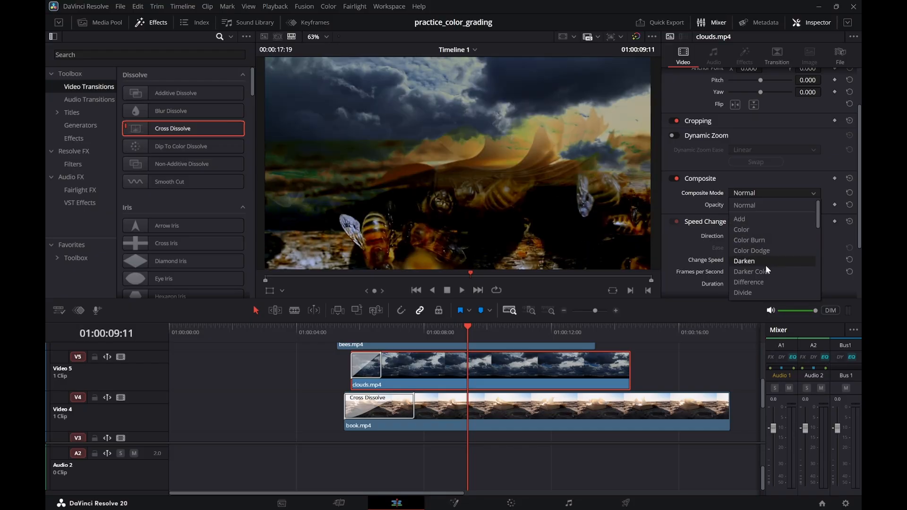
scroll(765, 264, "down", 1)
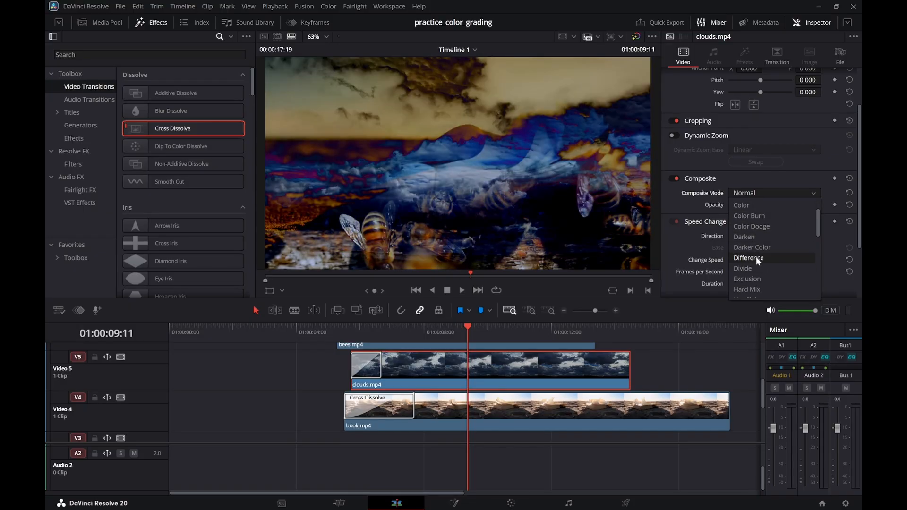
scroll(758, 259, "down", 2)
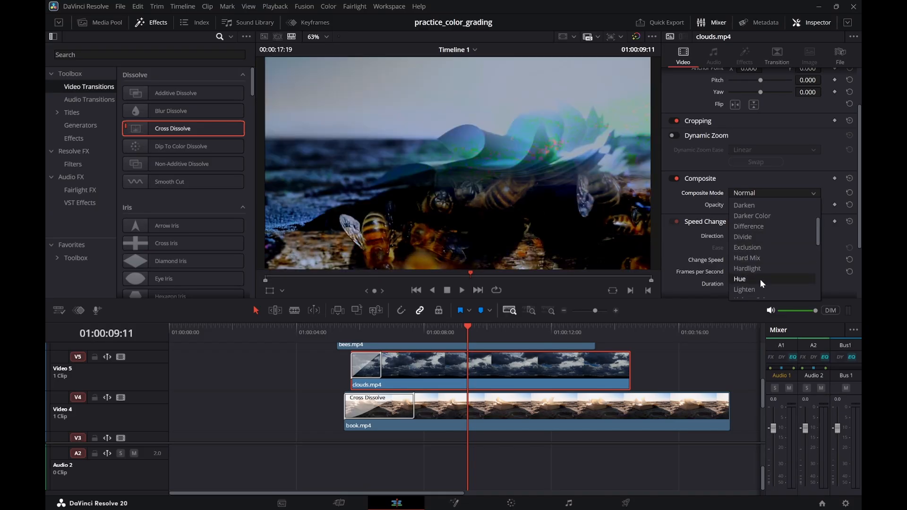
scroll(761, 277, "down", 2)
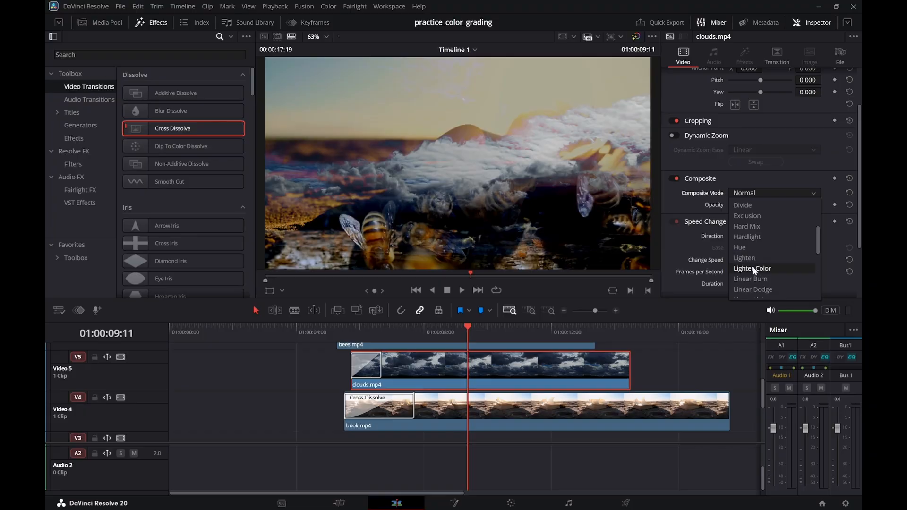
scroll(752, 270, "down", 2)
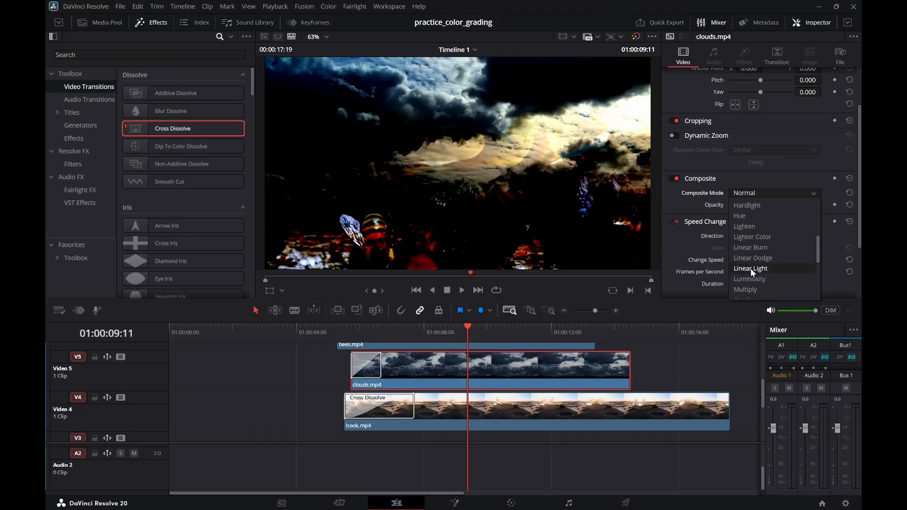
scroll(750, 266, "down", 2)
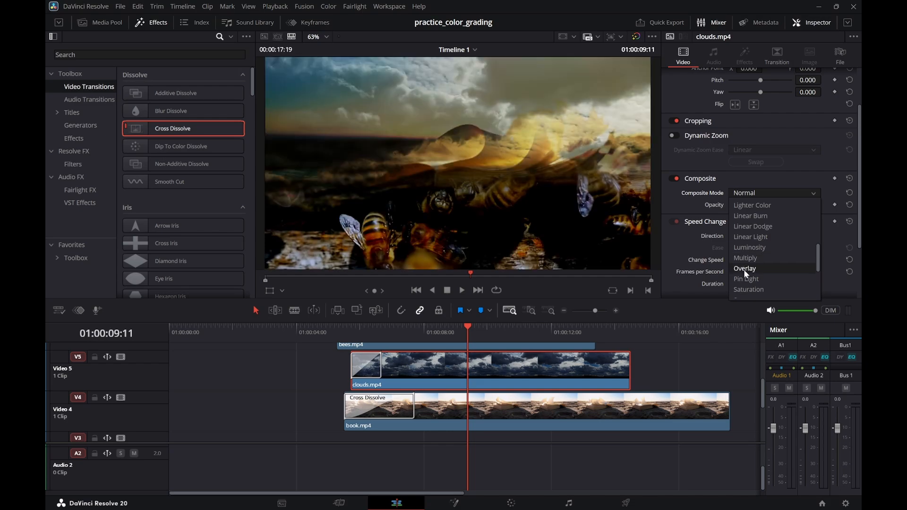
scroll(743, 282, "down", 2)
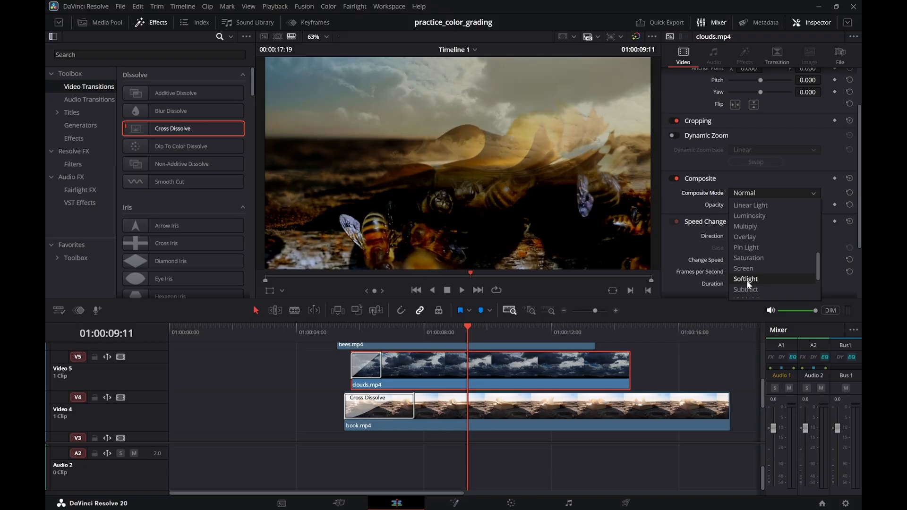
scroll(747, 280, "down", 2)
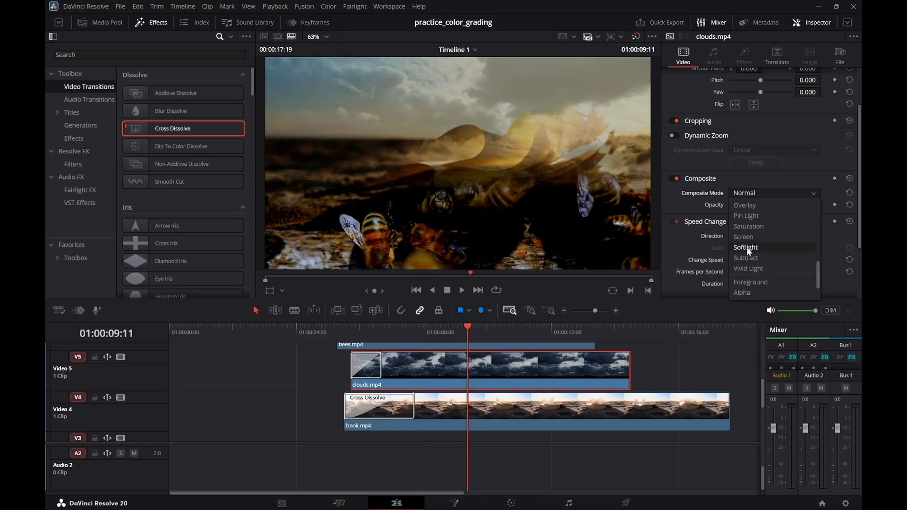
left_click(746, 248)
left_click_drag(468, 326, 427, 332)
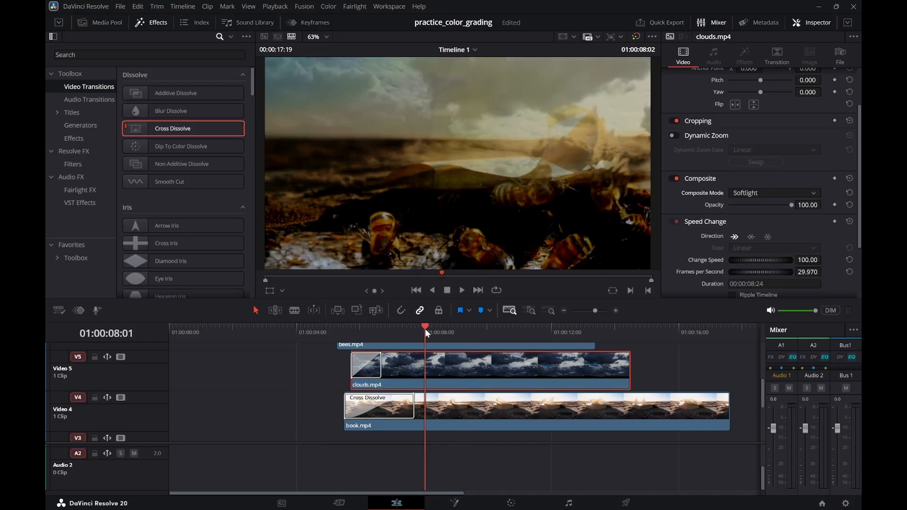
key("space")
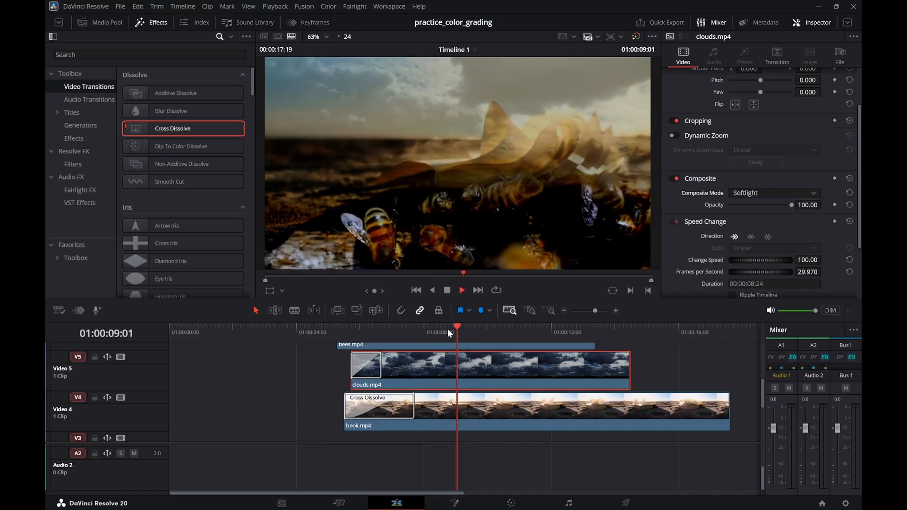
key("space")
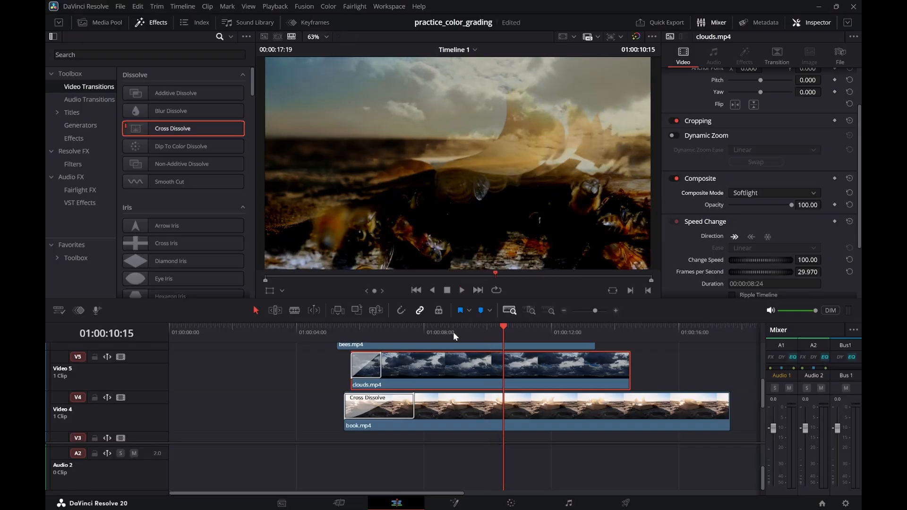
Shift clouds.mp4 upward in the frame by setting its Position Y to 386
scroll(789, 135, "up", 3)
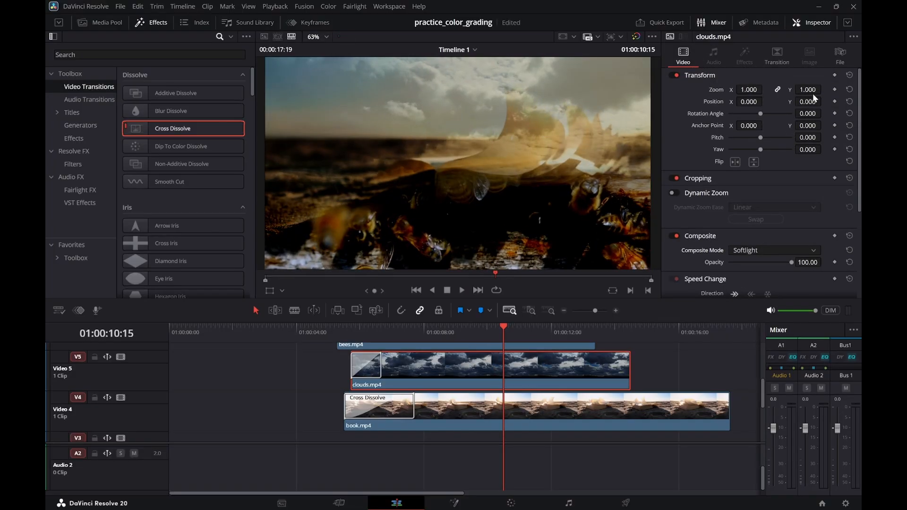
left_click_drag(806, 101, 825, 102)
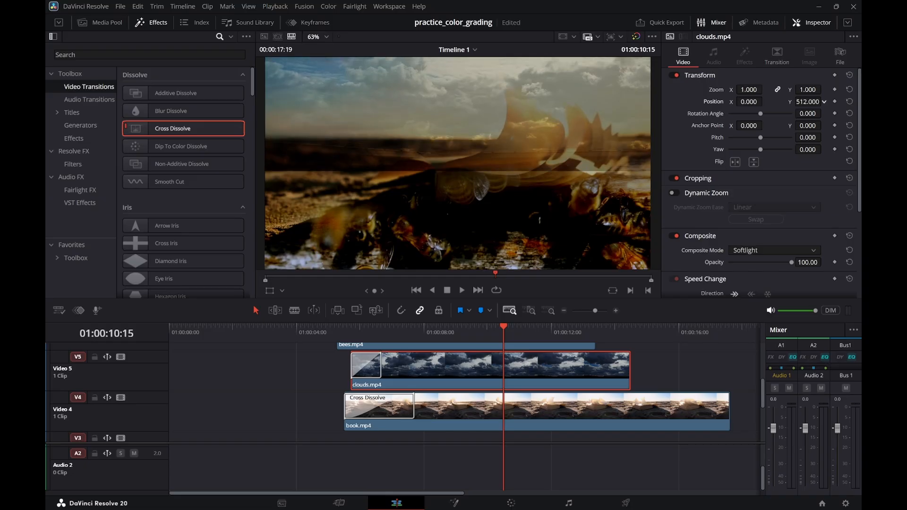
left_click_drag(825, 101, 824, 101)
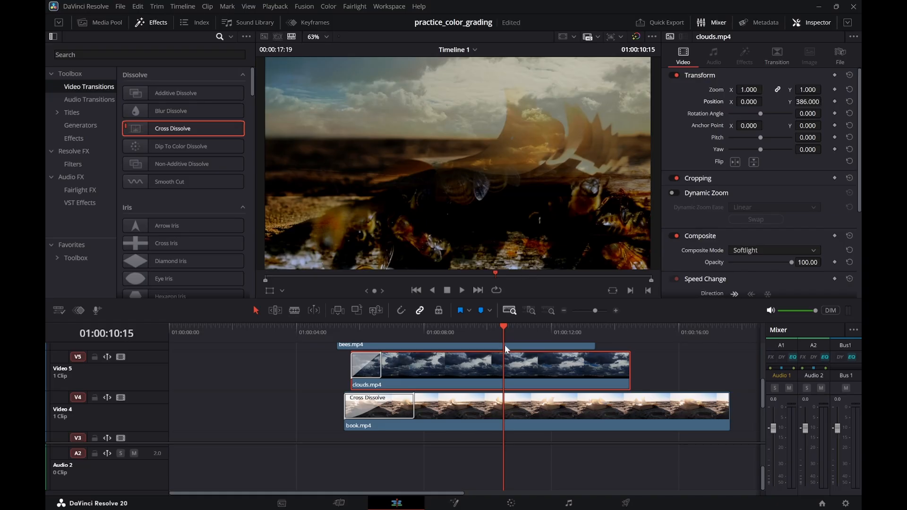
Move clouds.mp4 earlier on Video 5 to end at about 01:00:12:23 and trim its start to line up with bees.mp4
left_click_drag(506, 331, 358, 319)
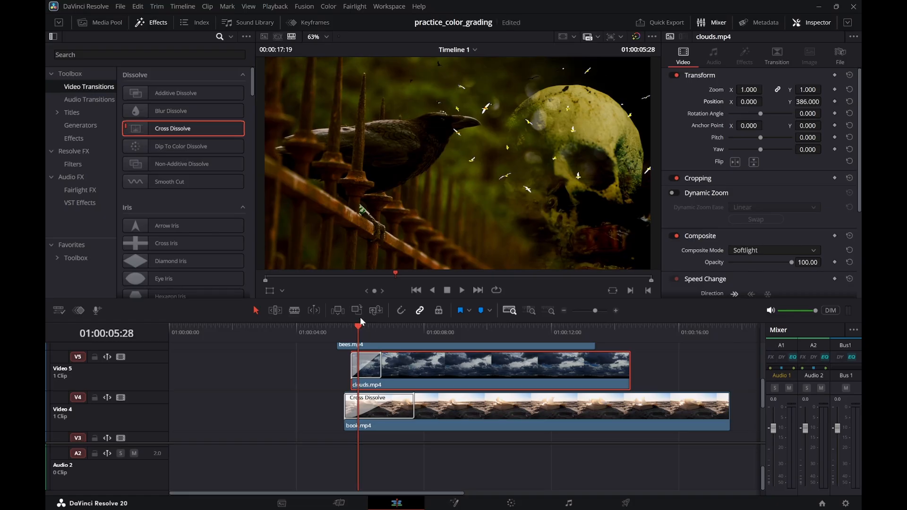
scroll(398, 382, "down", 3)
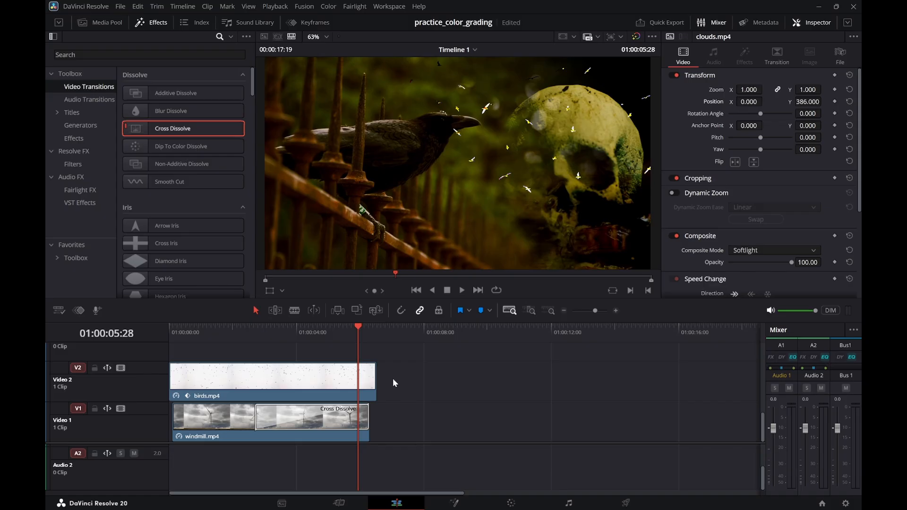
scroll(393, 379, "up", 3)
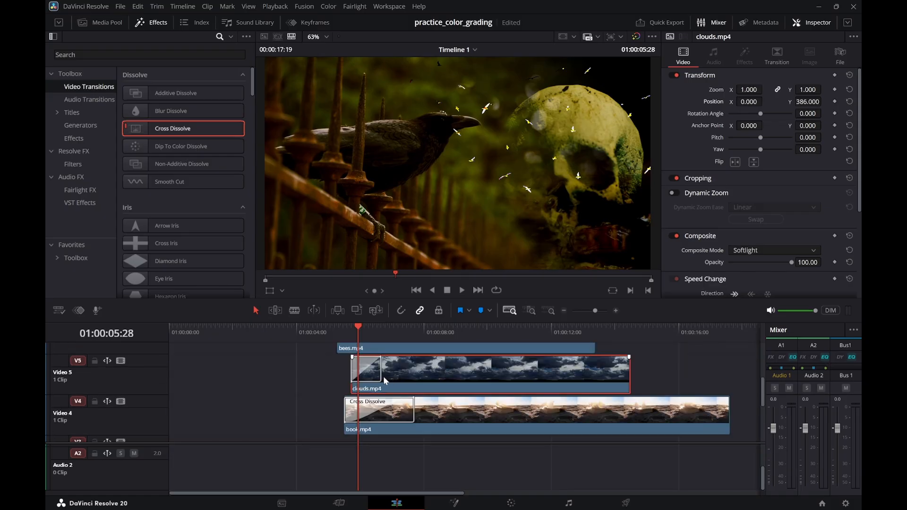
left_click_drag(377, 333, 409, 342)
left_click_drag(443, 375, 390, 383)
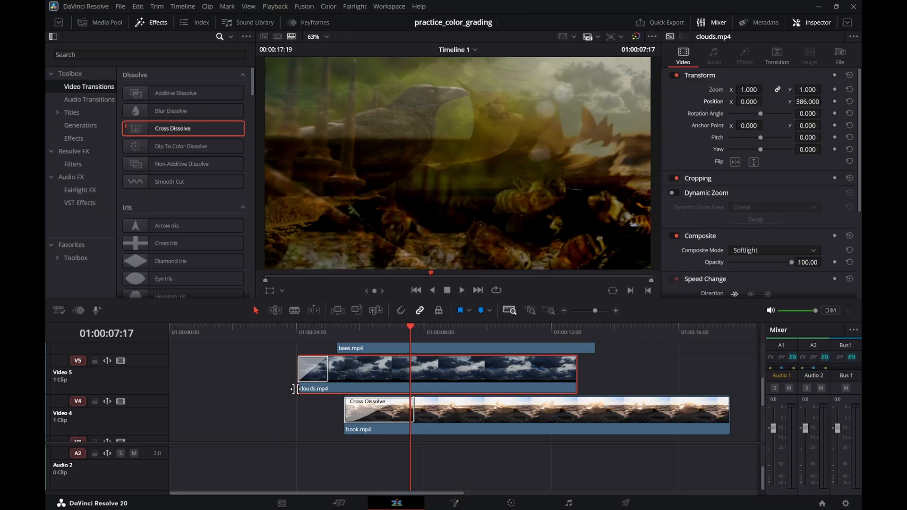
left_click_drag(293, 389, 338, 386)
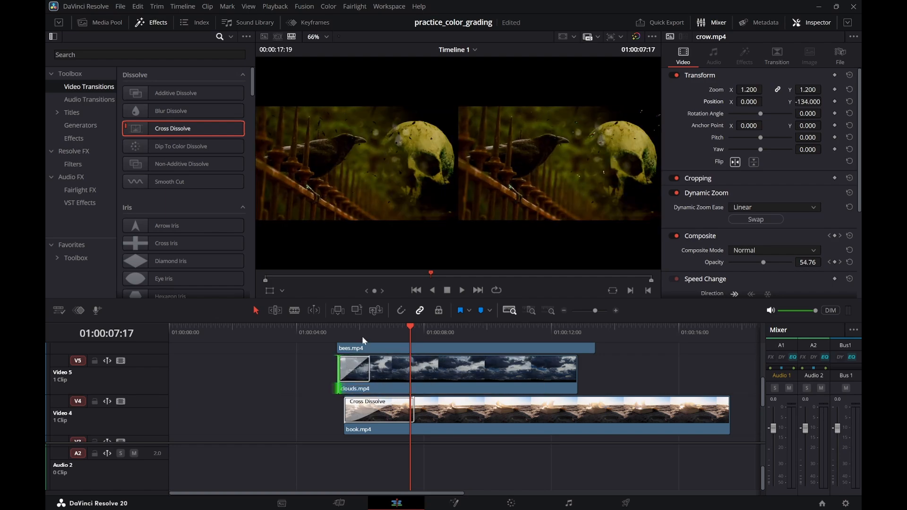
Scrub the timeline from about 01:00:06 to 01:00:09:14 to check how clouds.mp4 blends with the other clips
left_click(361, 329)
left_click_drag(361, 328, 471, 349)
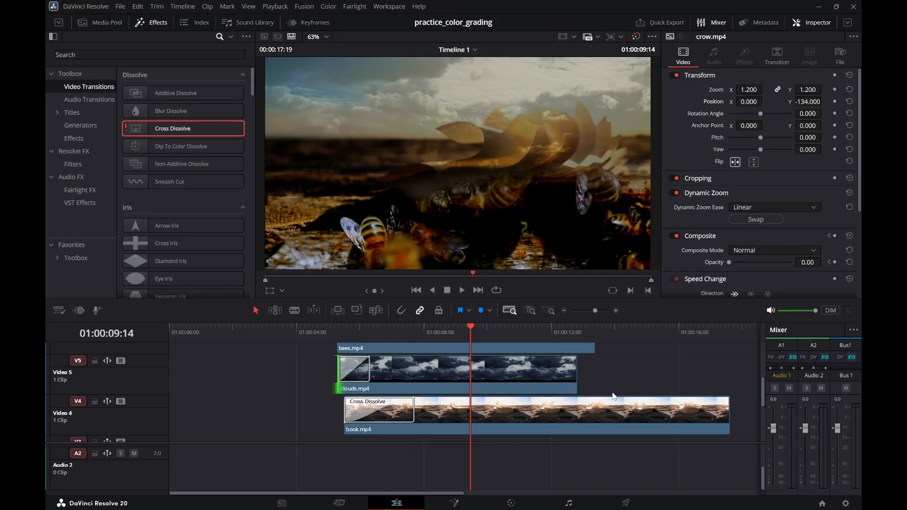
scroll(613, 393, "up", 3)
scroll(528, 397, "down", 3)
Open clouds.mp4 on the Color page and add a second serial node to its grade
left_click(498, 372)
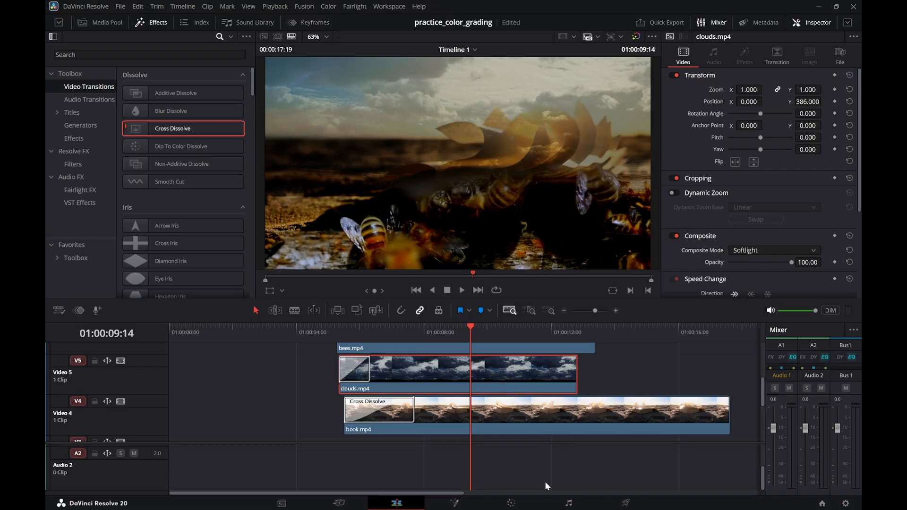
left_click(511, 503)
left_click_drag(708, 169, 534, 169)
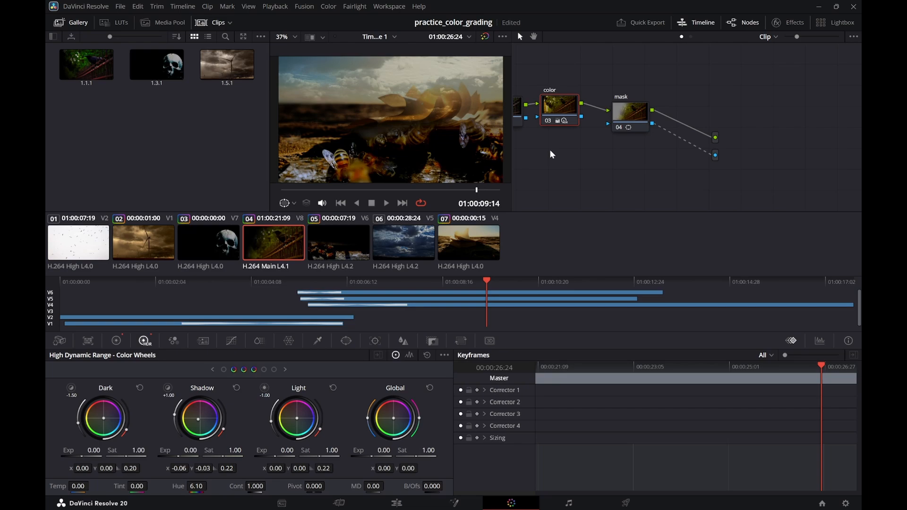
left_click(411, 229)
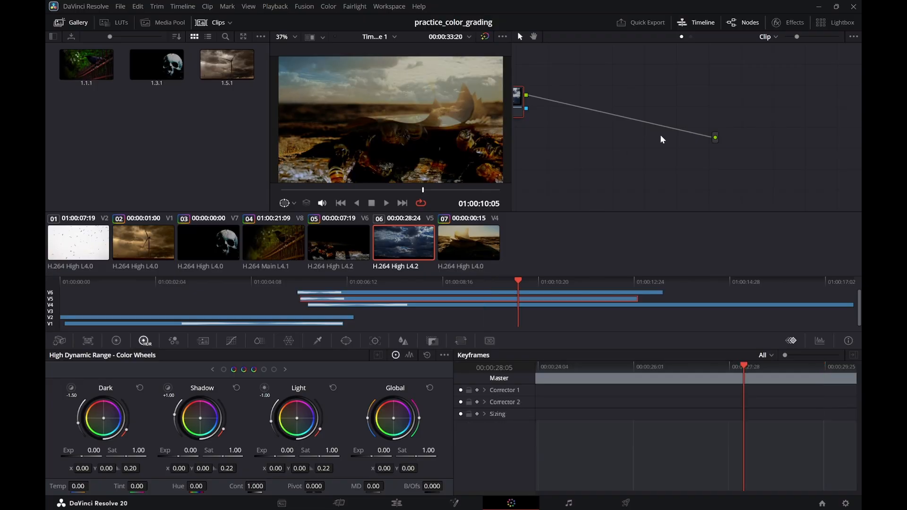
key("alt+s")
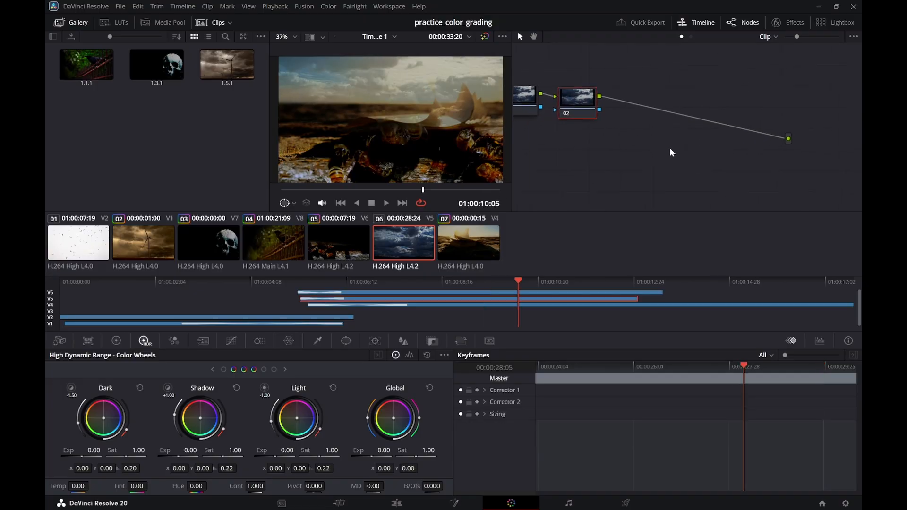
Hide the Gallery to give the node graph more room, keeping the clip thumbnails displayed
left_click(214, 22)
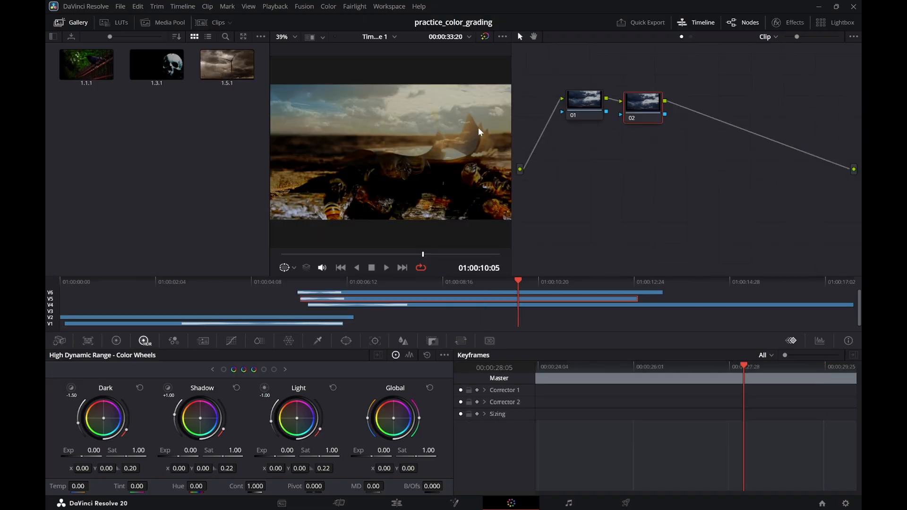
left_click(59, 23)
left_click(214, 22)
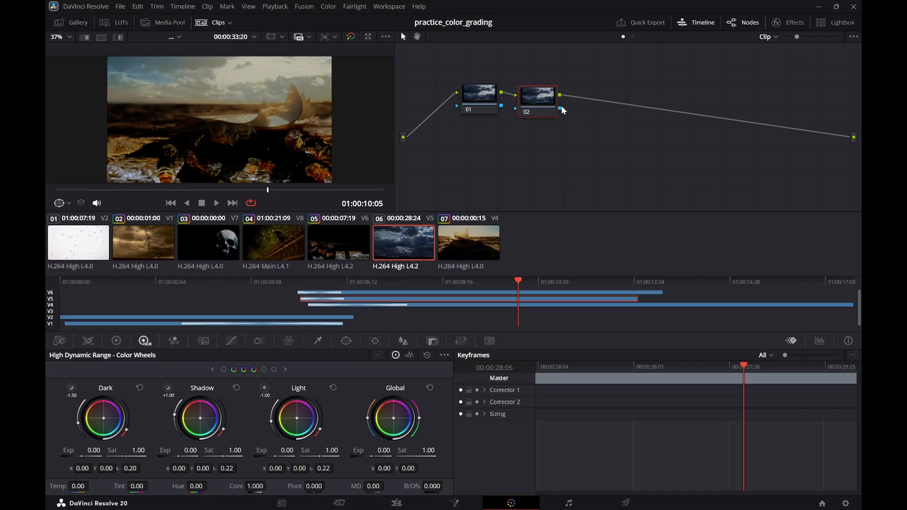
Add a third serial node to the clouds grade, space it away from node 02, and connect it to a new alpha output
right_click(632, 125)
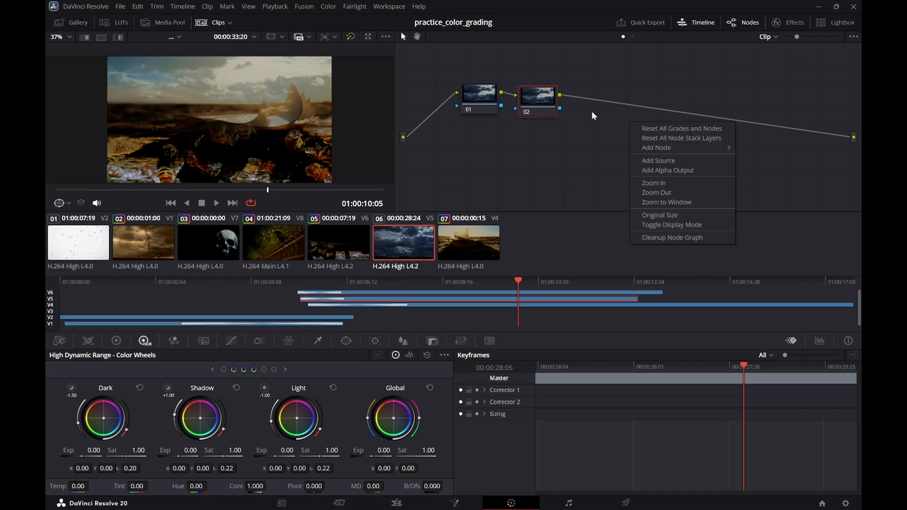
right_click(530, 108)
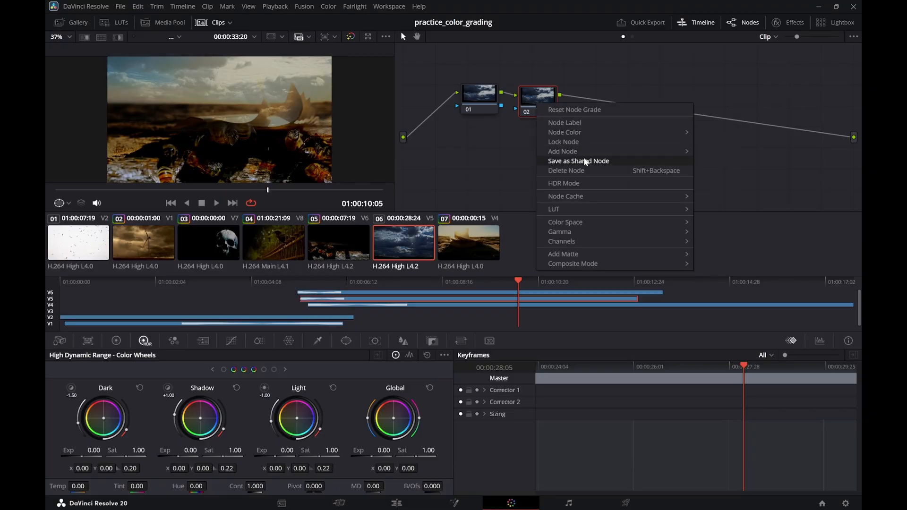
mouse_move(589, 154)
left_click(722, 151)
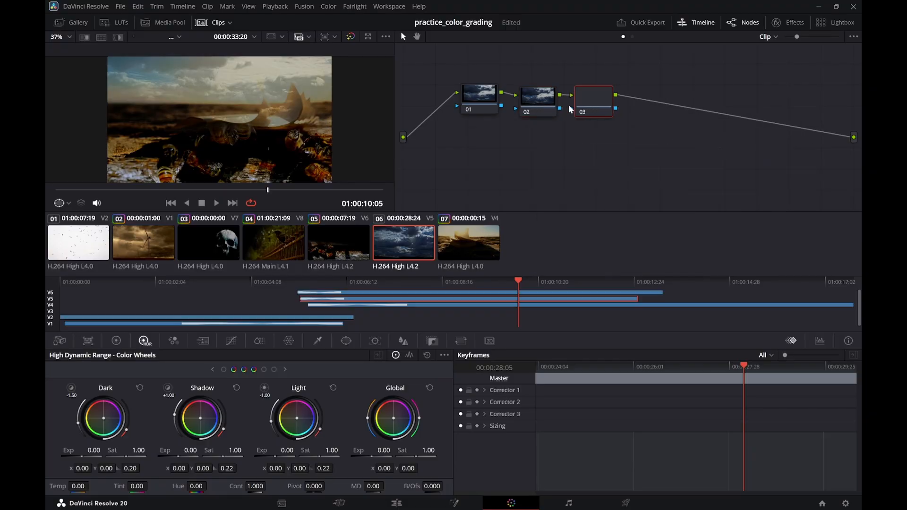
left_click_drag(589, 104, 605, 104)
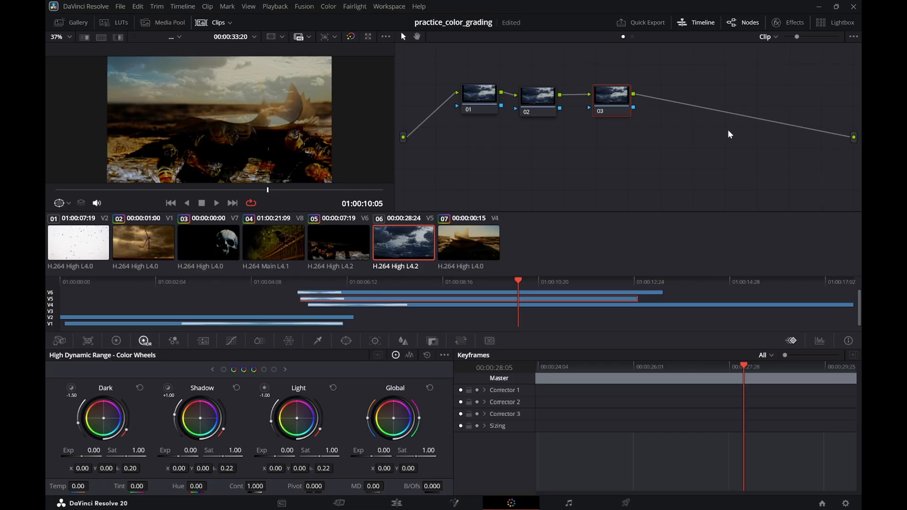
right_click(696, 134)
left_click(732, 178)
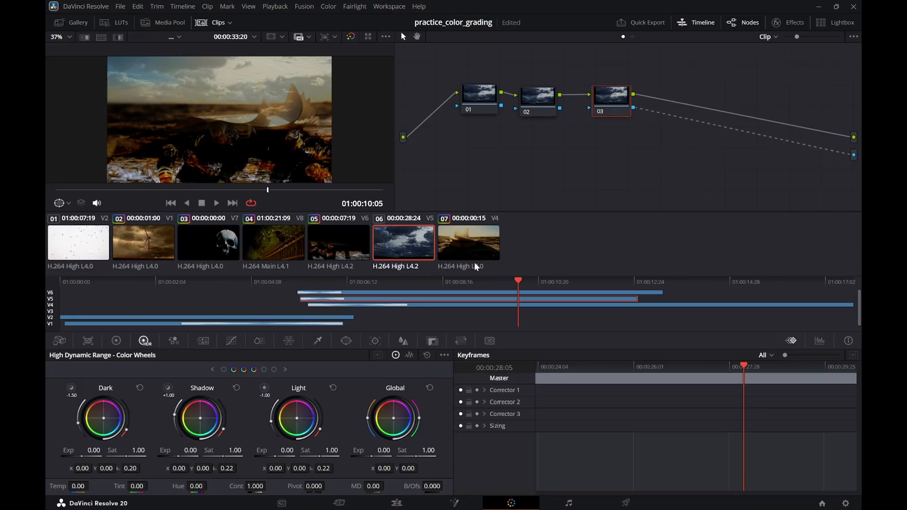
Add a gradient window on node 03 across the clouds' sky, with Pan 50.62, Tilt 50.53, Rotate 1.91 and Soft 1 at 3.68
left_click(344, 341)
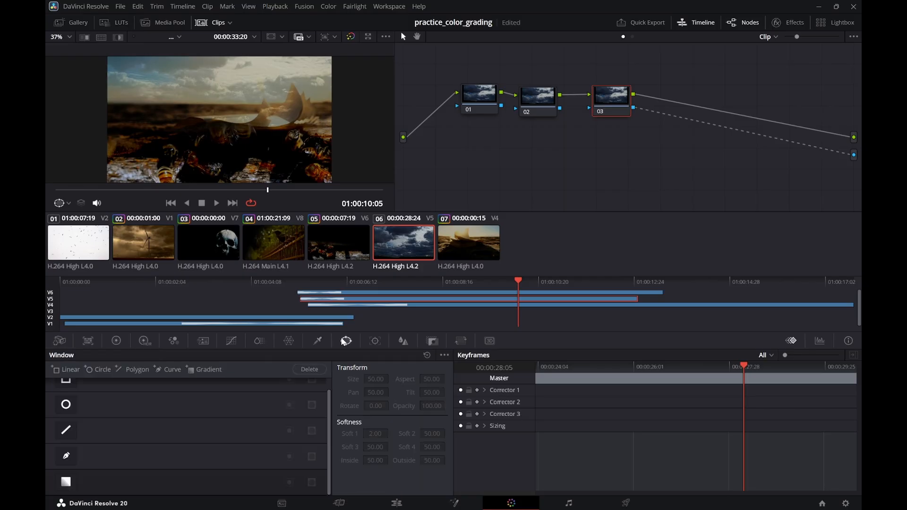
left_click(74, 482)
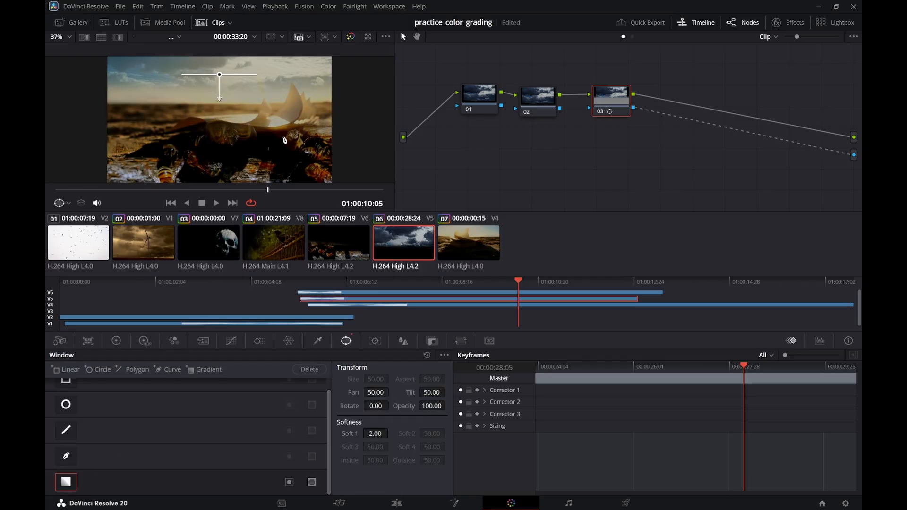
left_click_drag(227, 91, 221, 41)
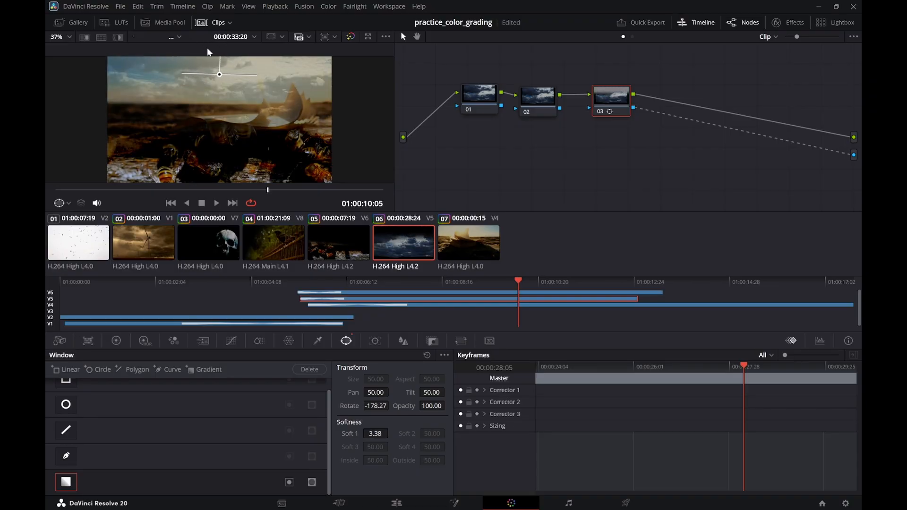
left_click_drag(222, 76, 215, 132)
left_click_drag(220, 93, 227, 117)
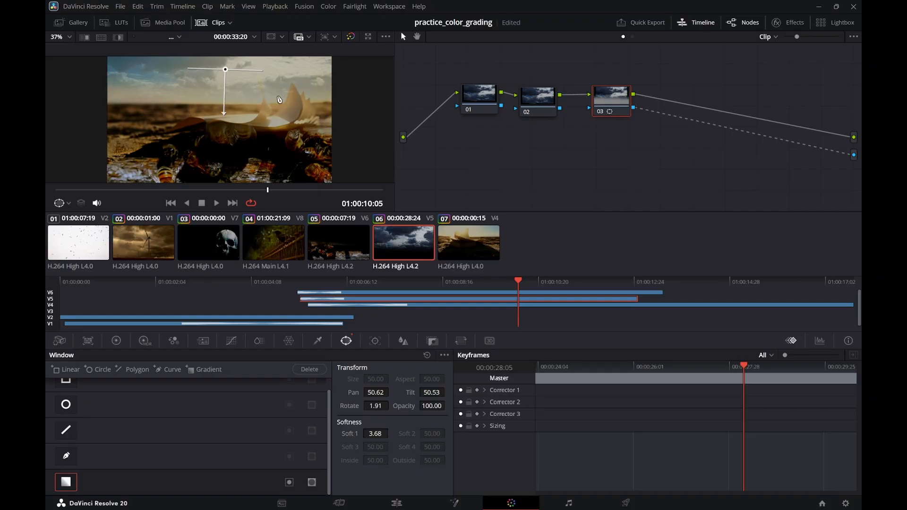
Play back the transition from the crow and skull into the clouds, ending on the Edit page at 01:00:09:06
left_click_drag(519, 287, 285, 286)
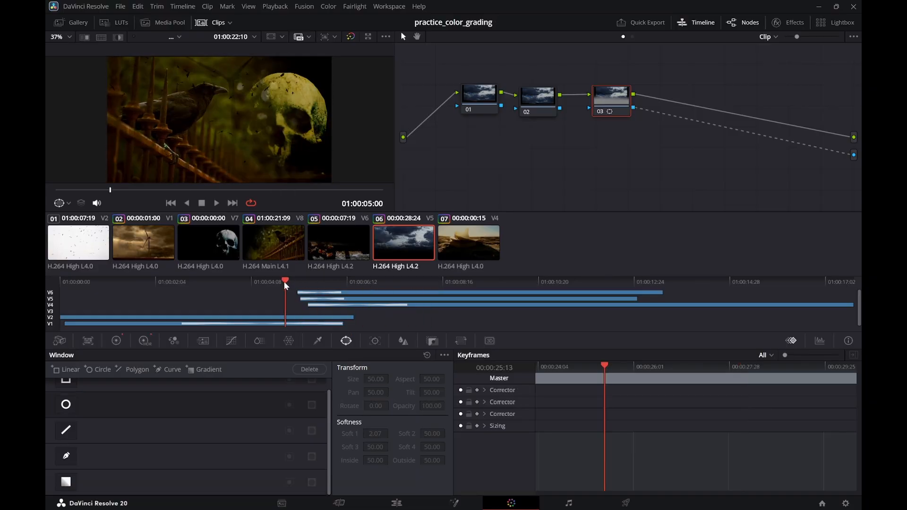
key("space")
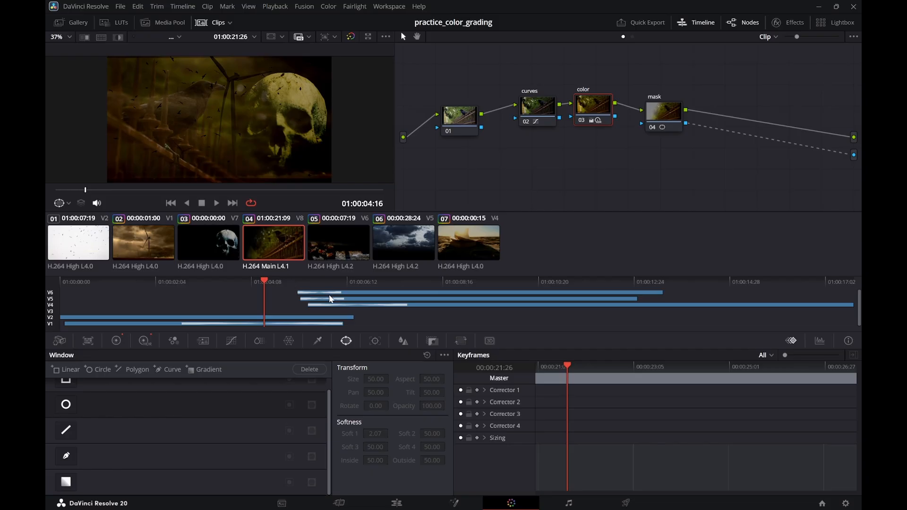
left_click(399, 502)
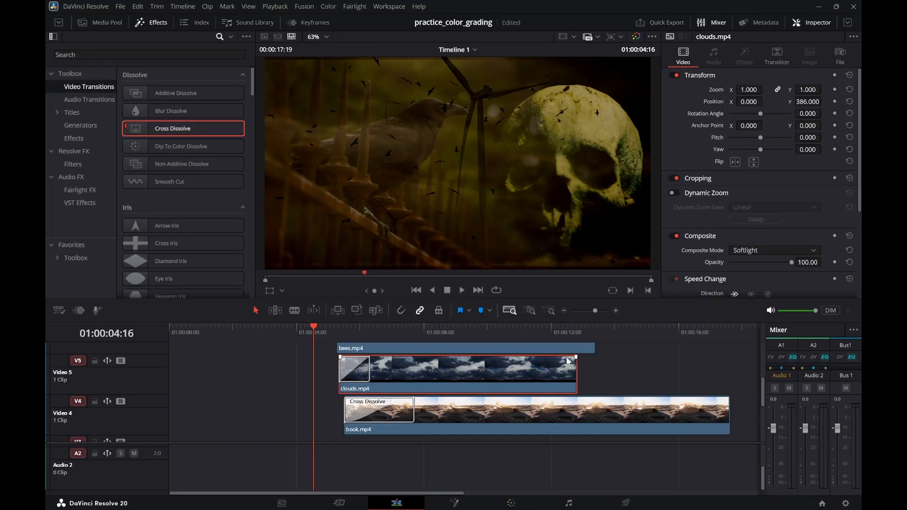
left_click(325, 331)
key("space")
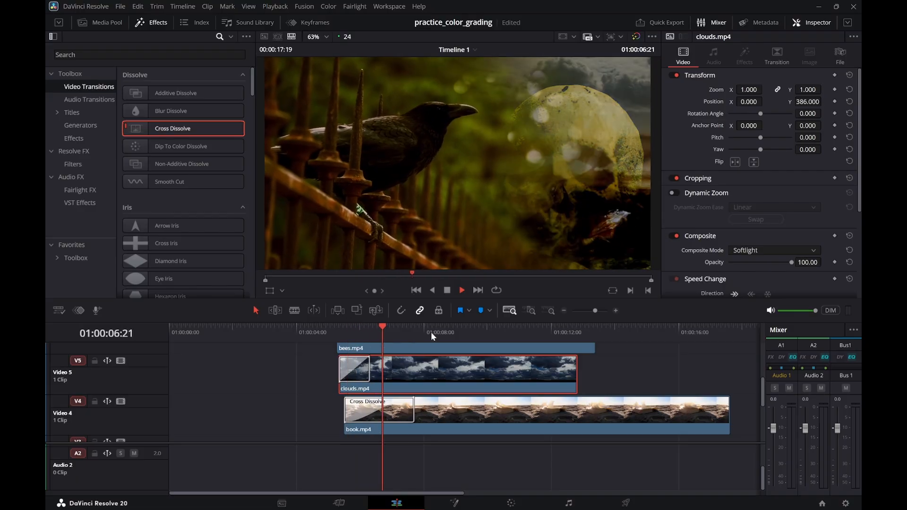
key("space")
key("space")
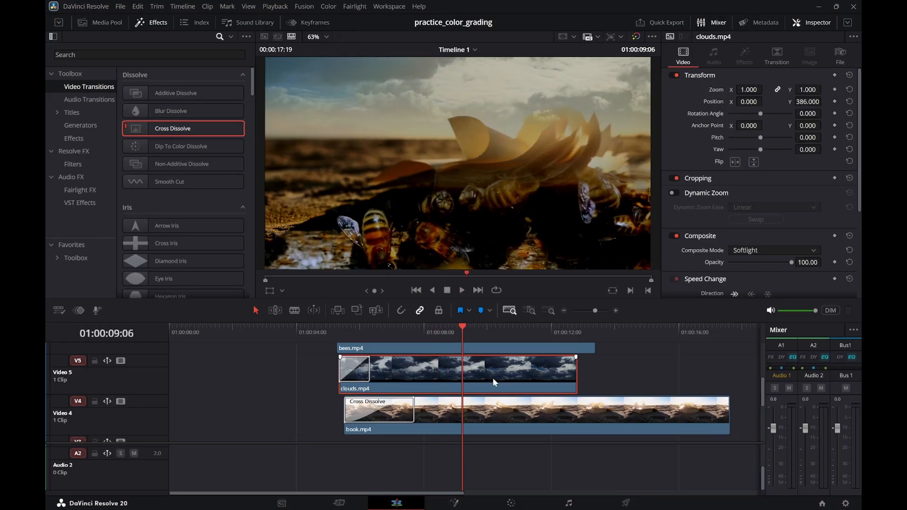
Delete clouds.mp4 from the timeline and remove the empty Video 5 and Video 3 tracks
key("Delete")
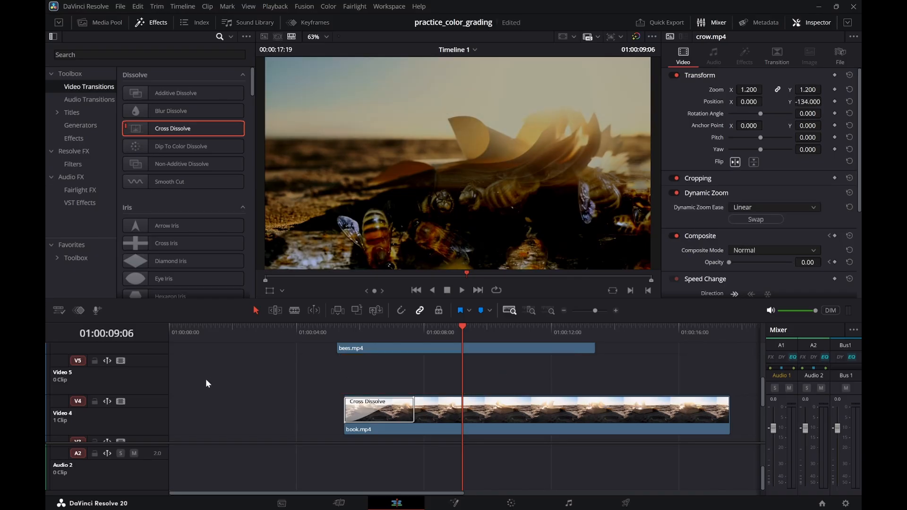
right_click(156, 372)
left_click(201, 434)
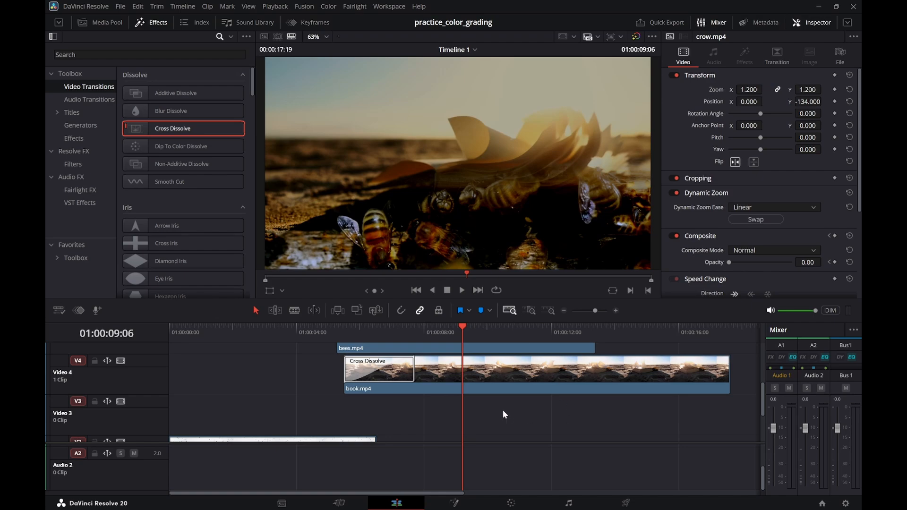
left_click_drag(274, 337, 416, 343)
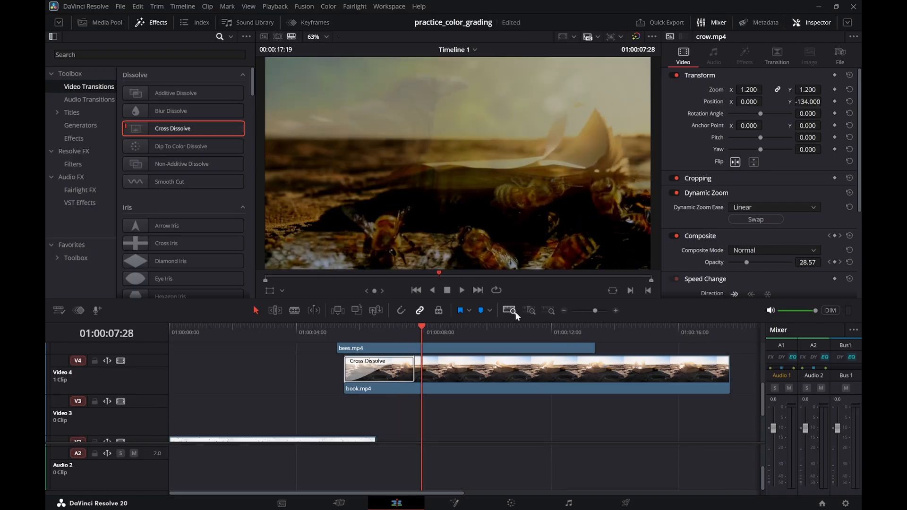
right_click(131, 409)
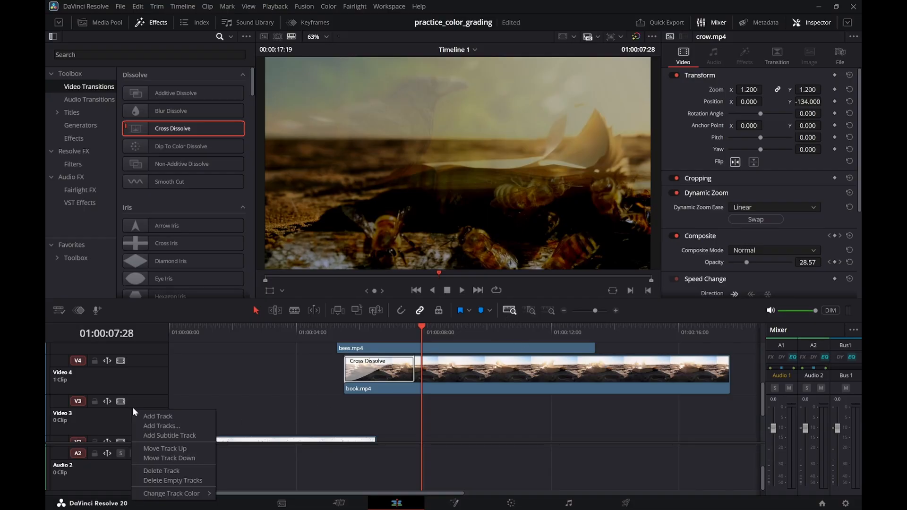
left_click(174, 471)
Play the whole sequence from 01:00:00:00 through to 01:00:12:06
left_click_drag(285, 336, 135, 348)
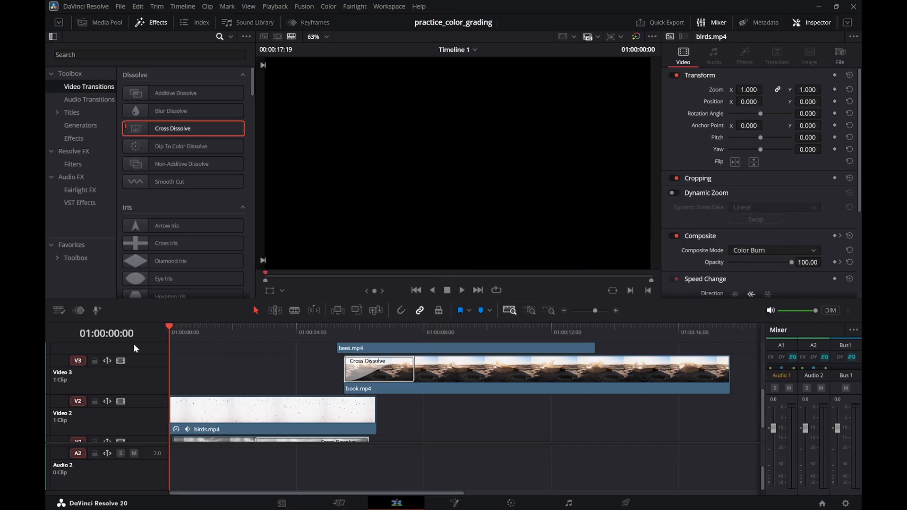
key("space")
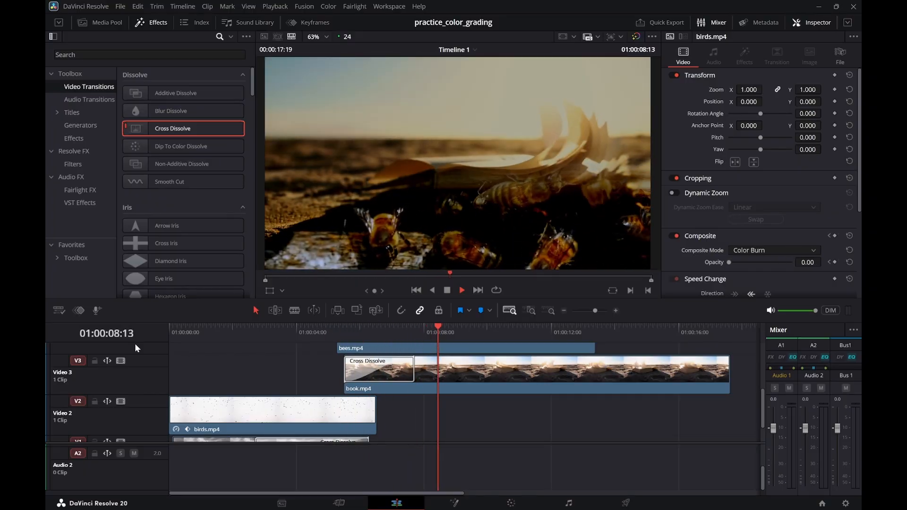
key("space")
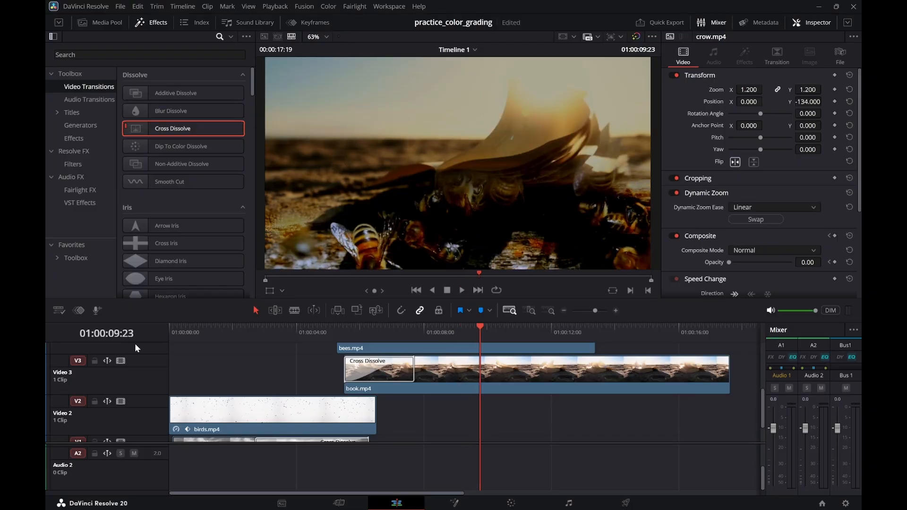
key("space")
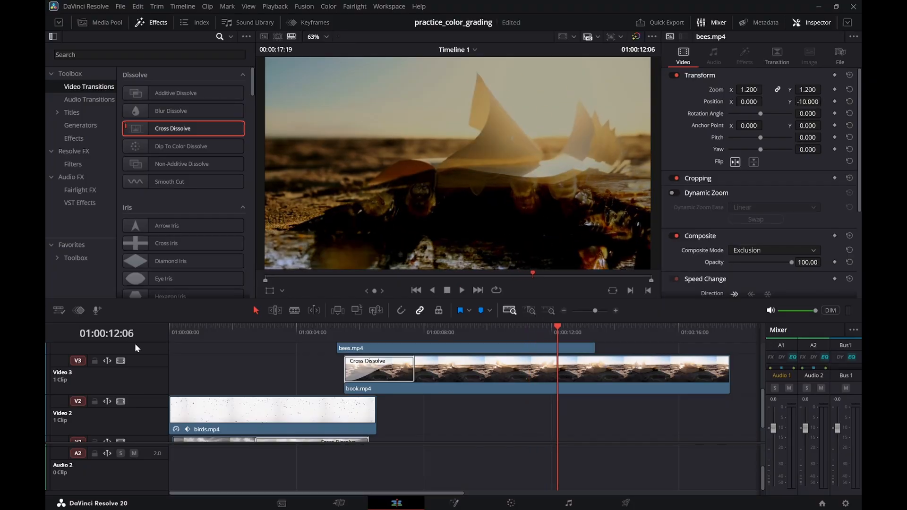
Review the overlap of bees.mp4 and book.mp4 and park the playhead at 01:00:10:28
left_click_drag(340, 332, 516, 339)
key("space")
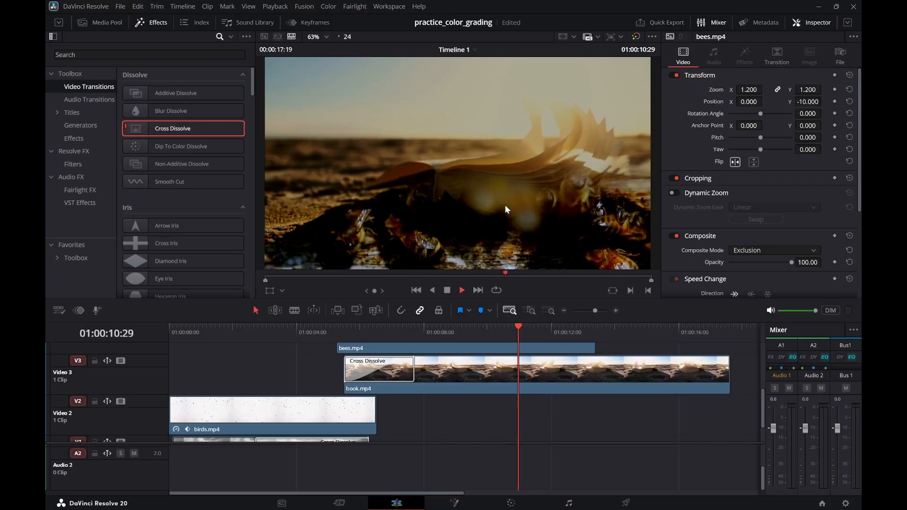
key("space")
left_click_drag(515, 332, 517, 327)
left_click_drag(517, 327, 517, 336)
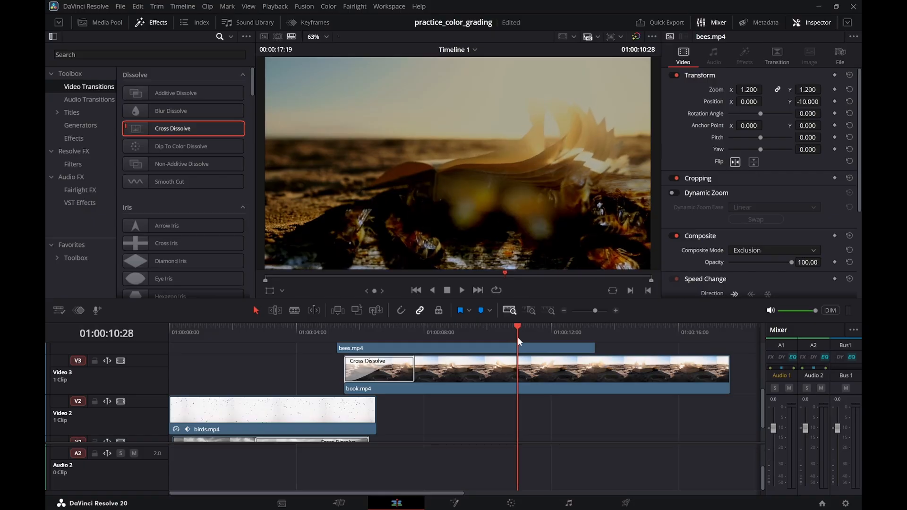
On the Color page, move the gradient window on node 02 of the bees clip upward to Pan 47.94, Tilt 52.52
left_click(524, 378)
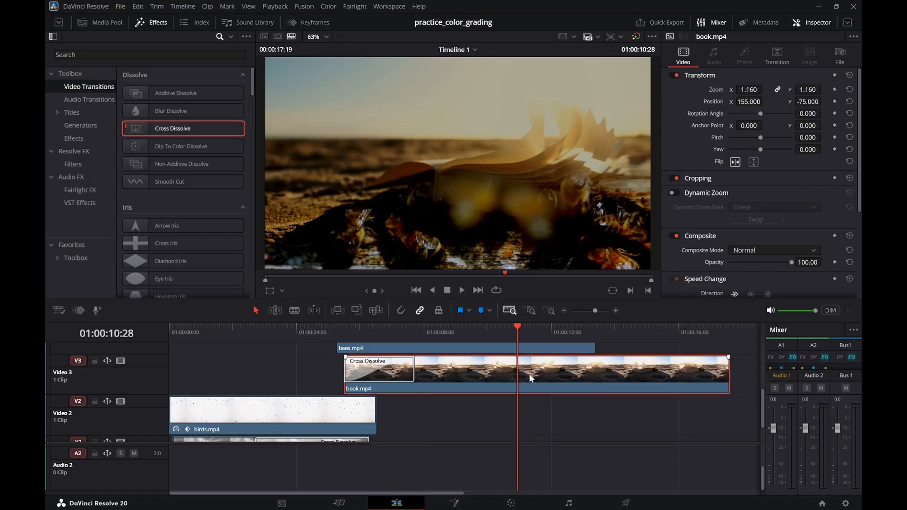
left_click(512, 504)
left_click(547, 94)
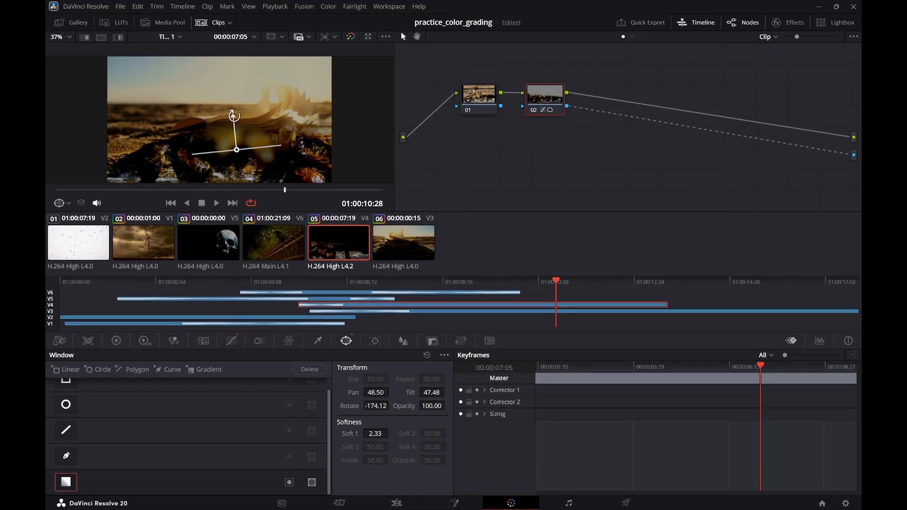
left_click_drag(234, 116, 234, 154)
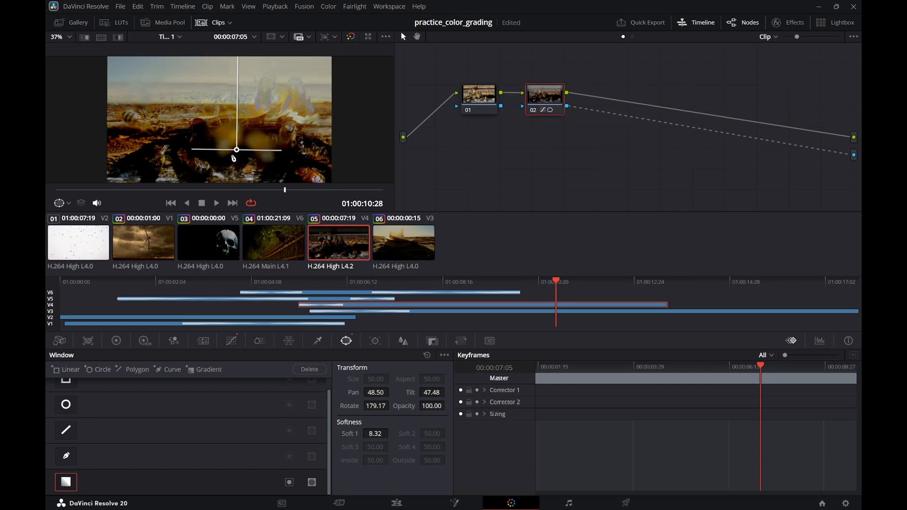
key("ctrl+z")
left_click_drag(238, 152, 243, 92)
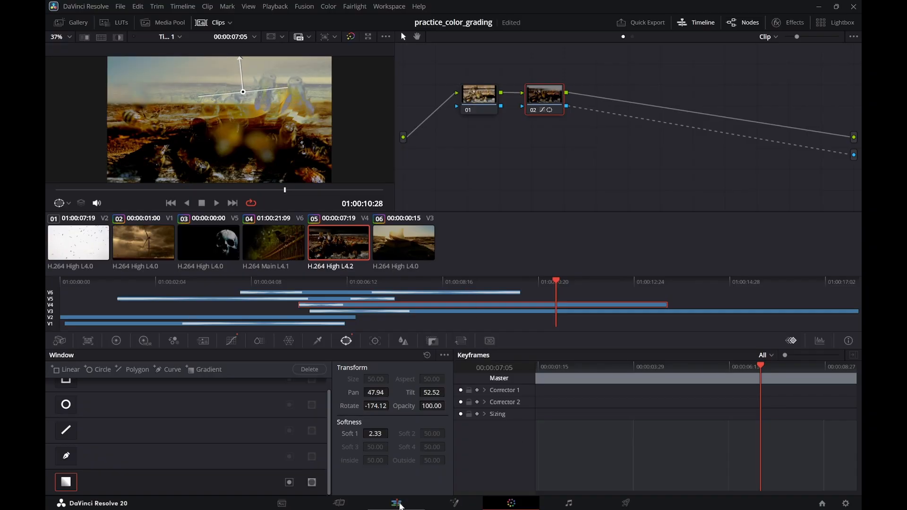
On the Edit page, play the bees and book overlap from 01:00:05:19 and park the playhead at 01:00:11:02
left_click(400, 505)
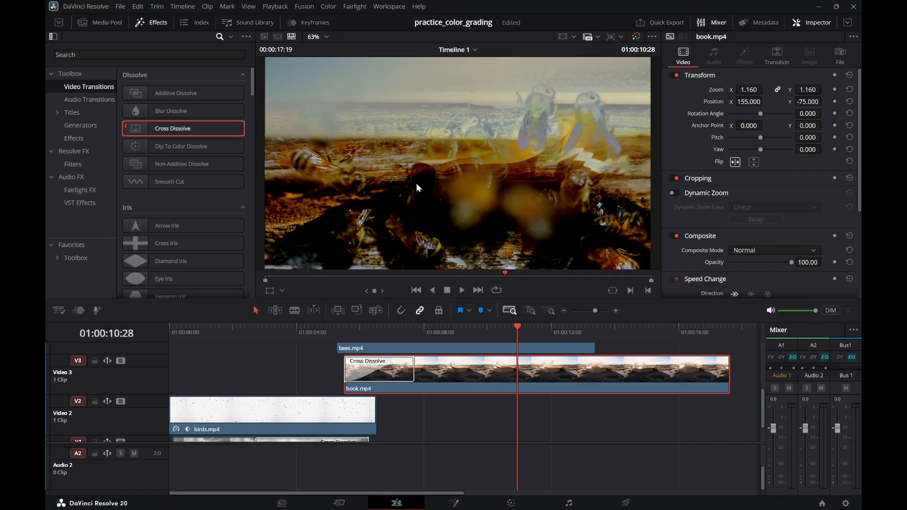
left_click(348, 337)
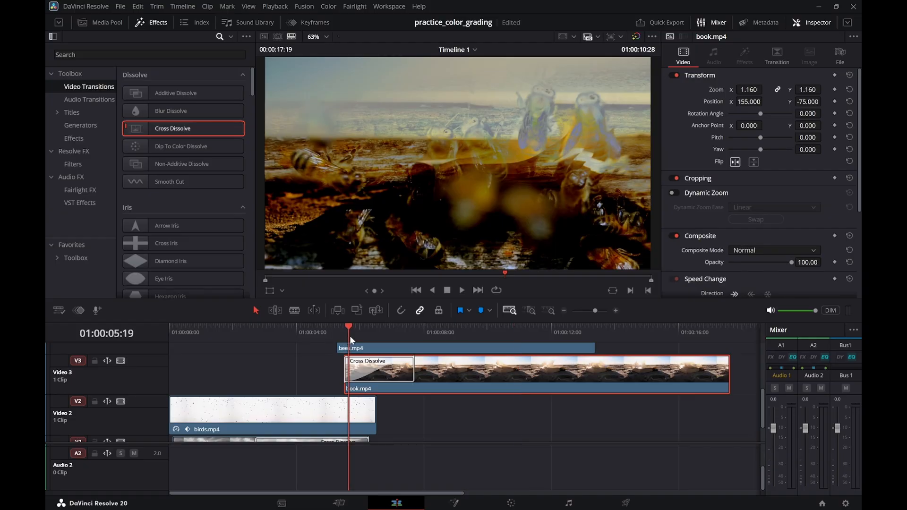
key("space")
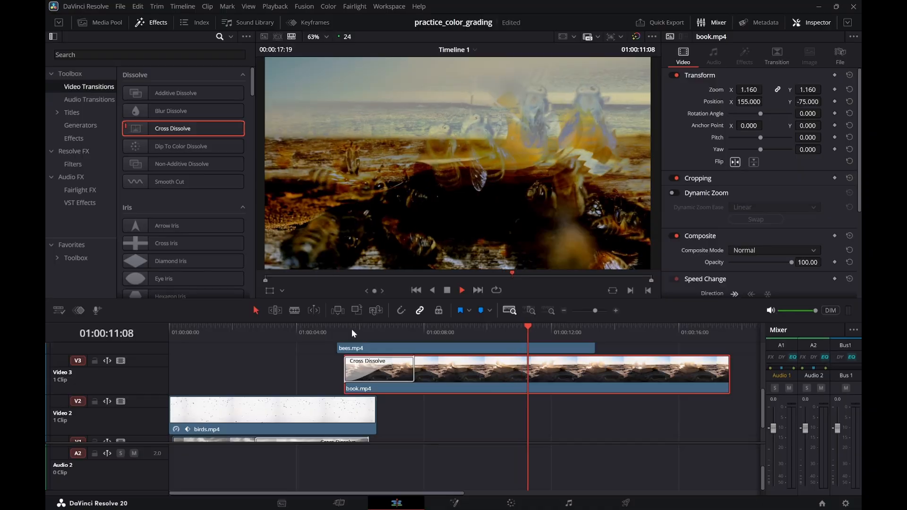
key("space")
left_click_drag(461, 330, 522, 330)
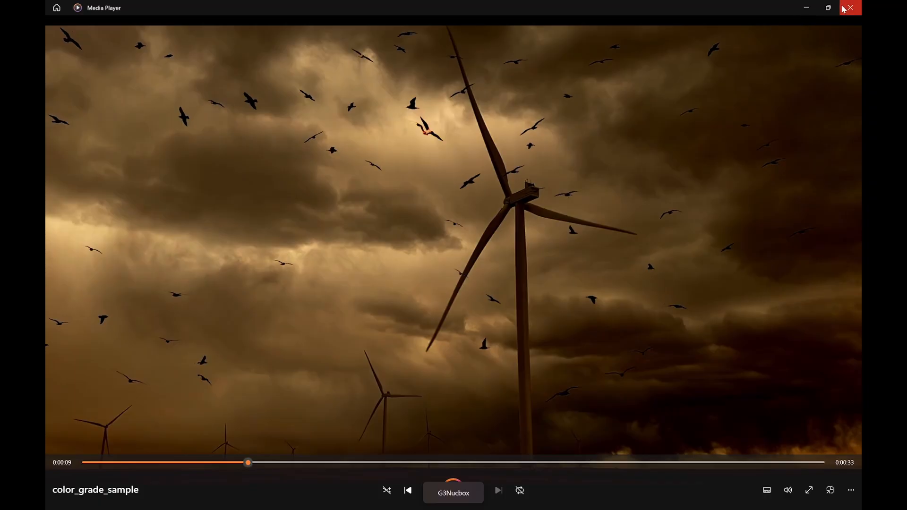
Close the color_grade_sample video and open the bees clip from the color grade practice collection on Pixabay in the browser
left_click(849, 8)
left_click(130, 10)
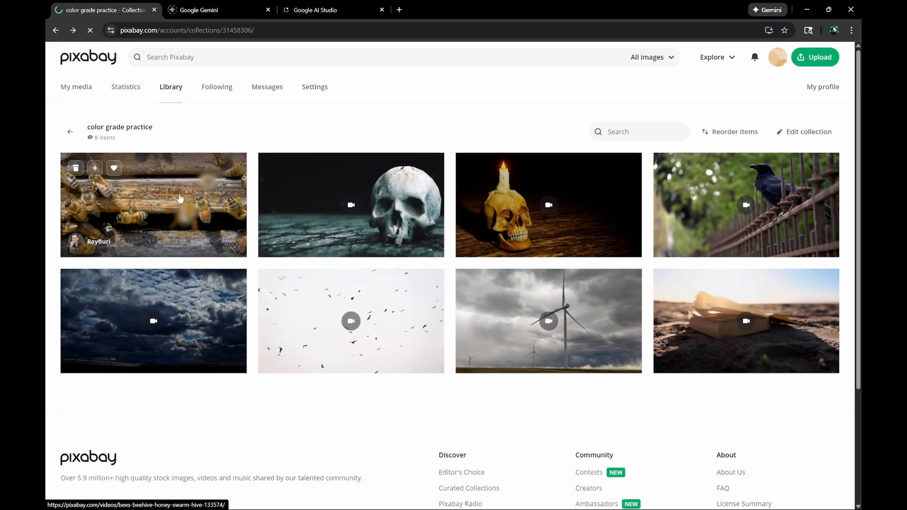
left_click(179, 198)
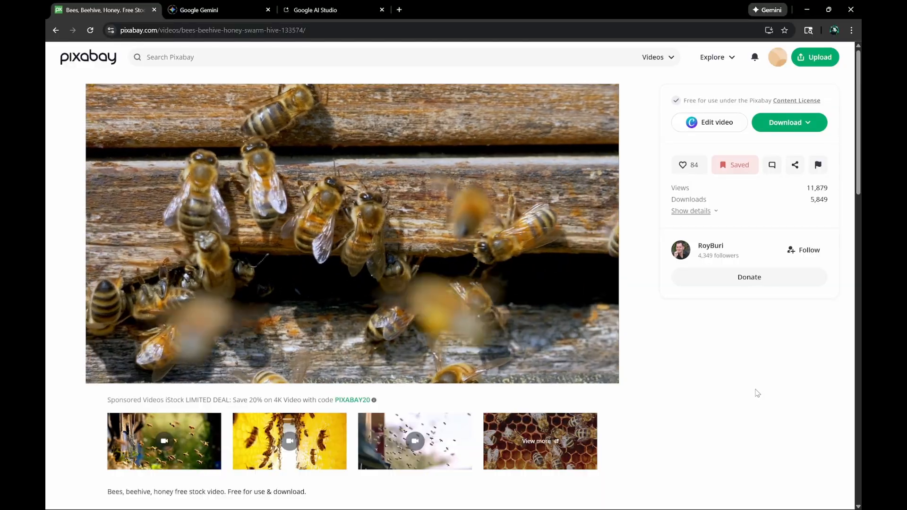
Look through the bees video page and watch its preview, dismissing the save dialog without saving the page
scroll(755, 394, "down", 9)
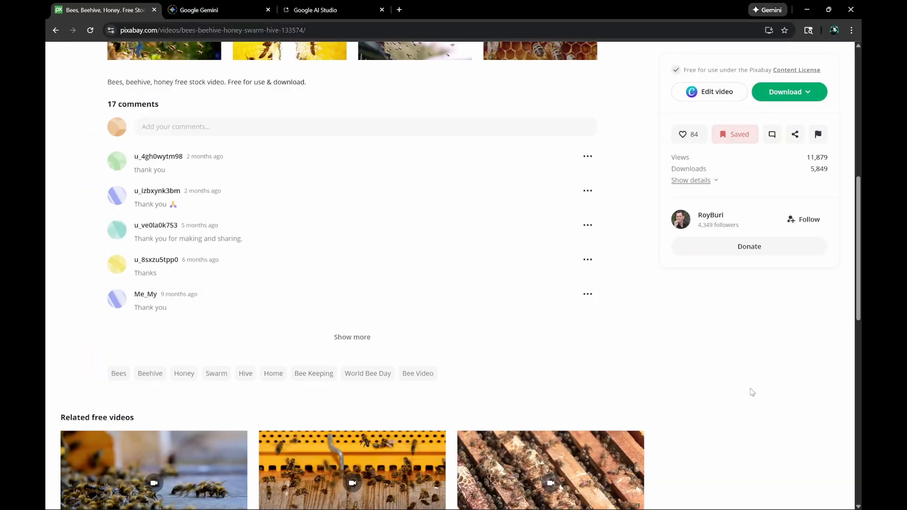
scroll(457, 241, "up", 9)
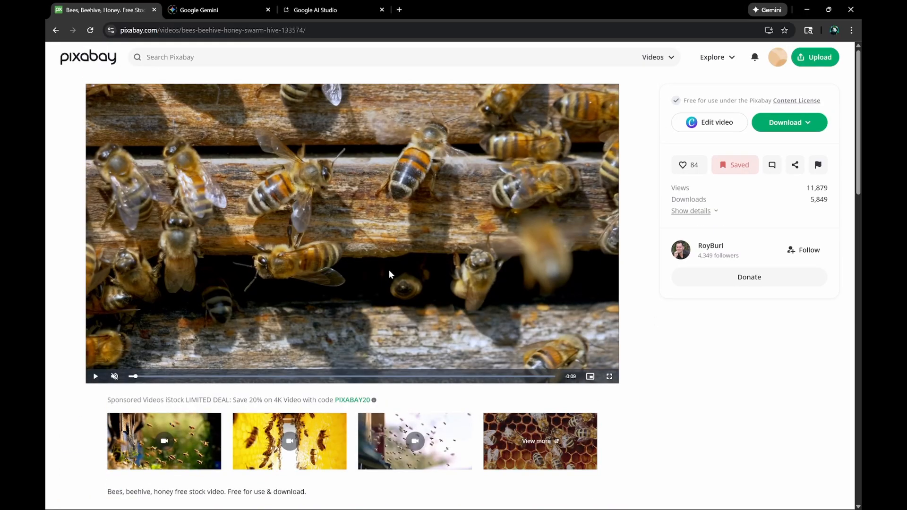
scroll(654, 371, "down", 9)
scroll(608, 314, "up", 4)
scroll(614, 296, "up", 4)
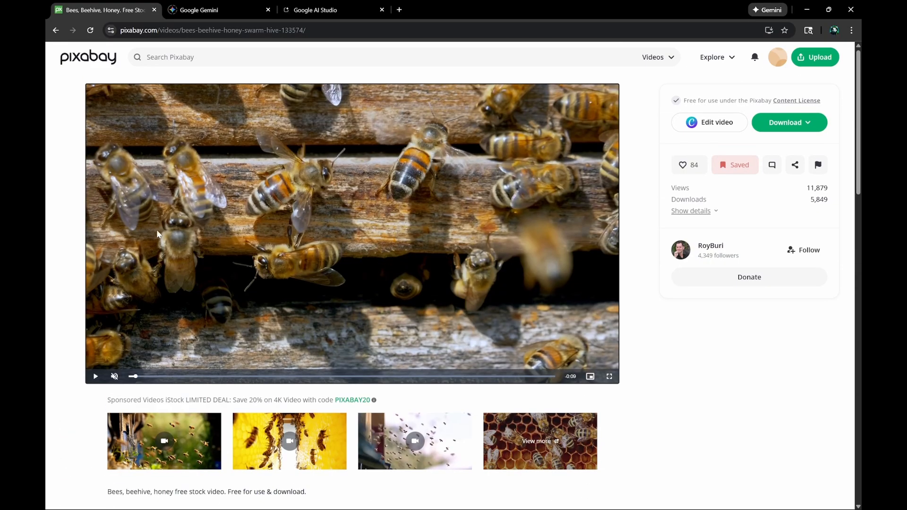
left_click(220, 242)
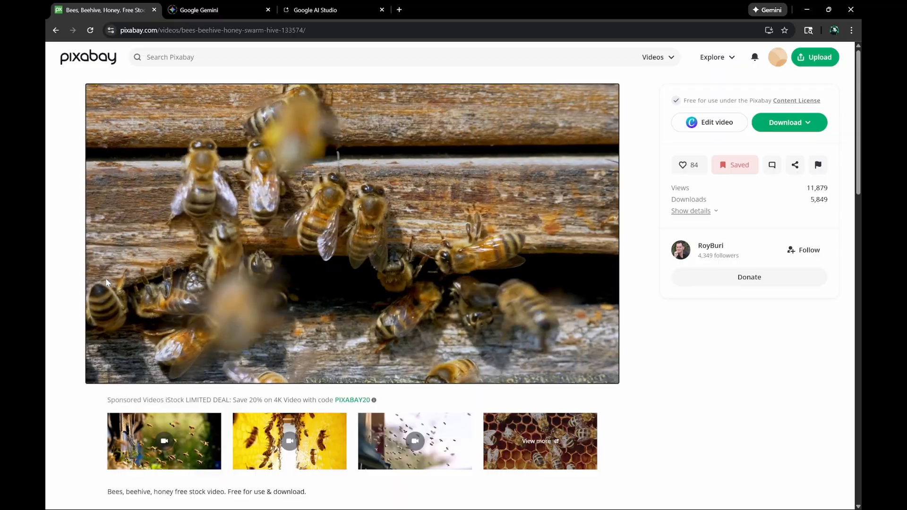
scroll(106, 280, "down", 8)
scroll(53, 240, "up", 8)
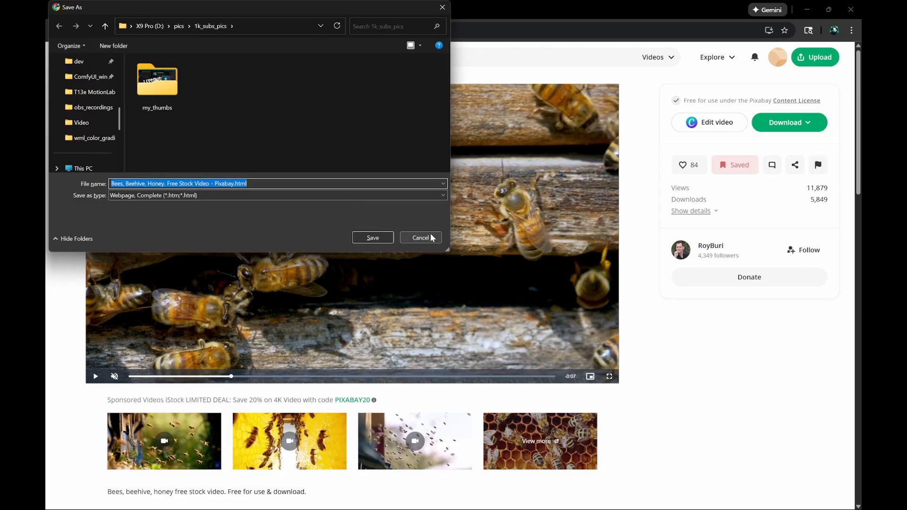
left_click(421, 238)
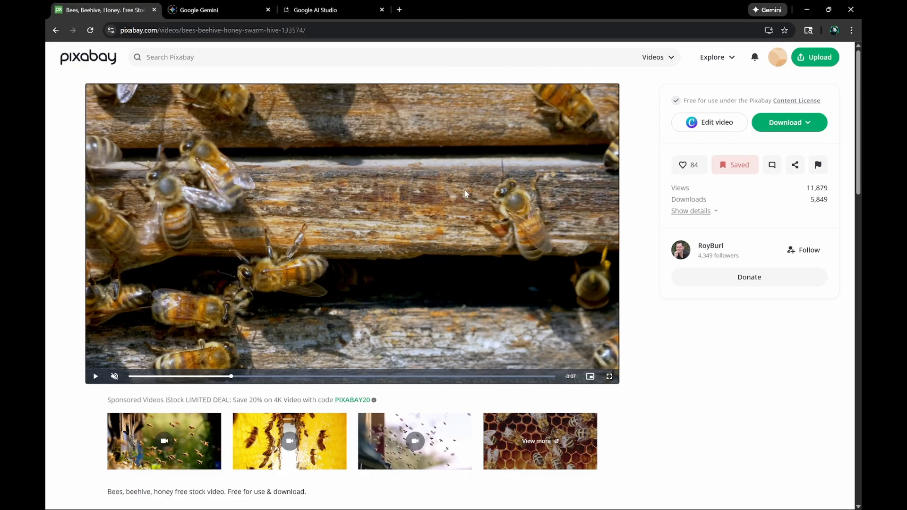
Switch back to DaVinci Resolve and move the bees clip's node 02 gradient window down to Pan 48.36, Tilt 48.35 on the Color page
key("alt+Tab")
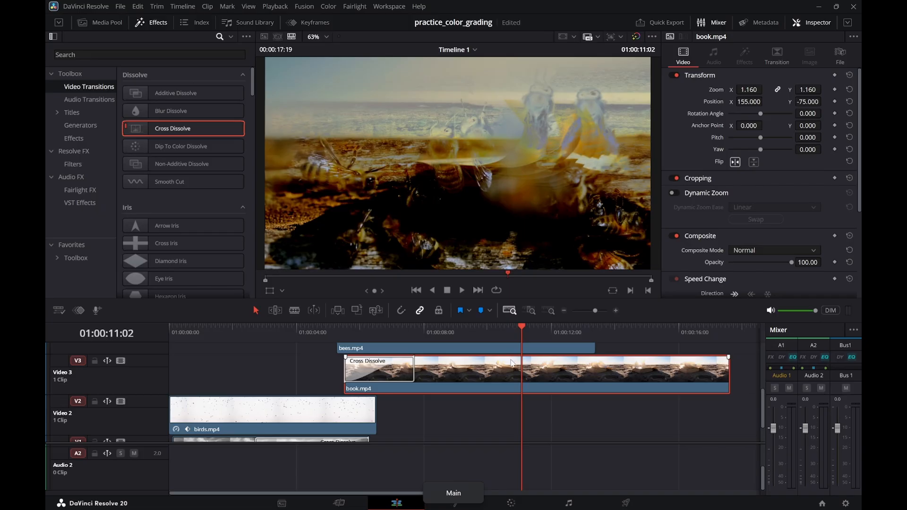
left_click(512, 504)
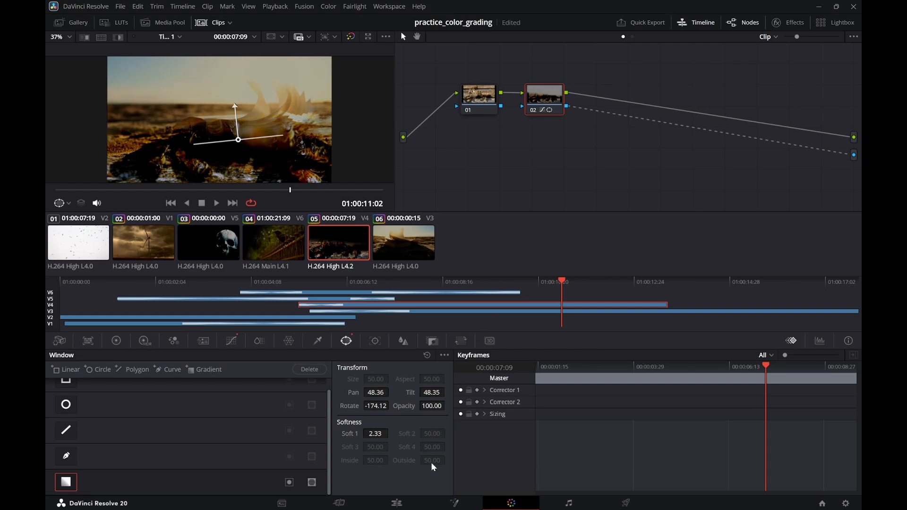
On the Edit page, play the whole sequence from 01:00:00:00 past the end of bees.mp4
left_click(402, 503)
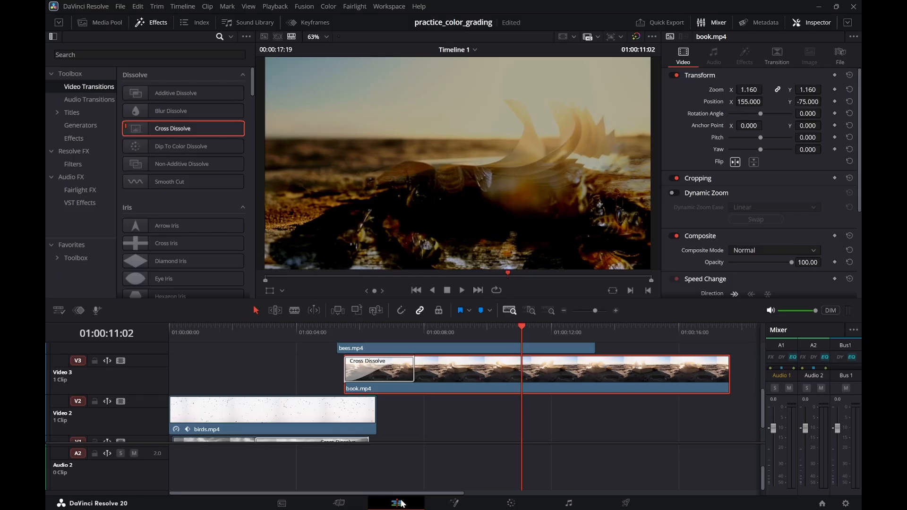
left_click_drag(409, 329, 154, 347)
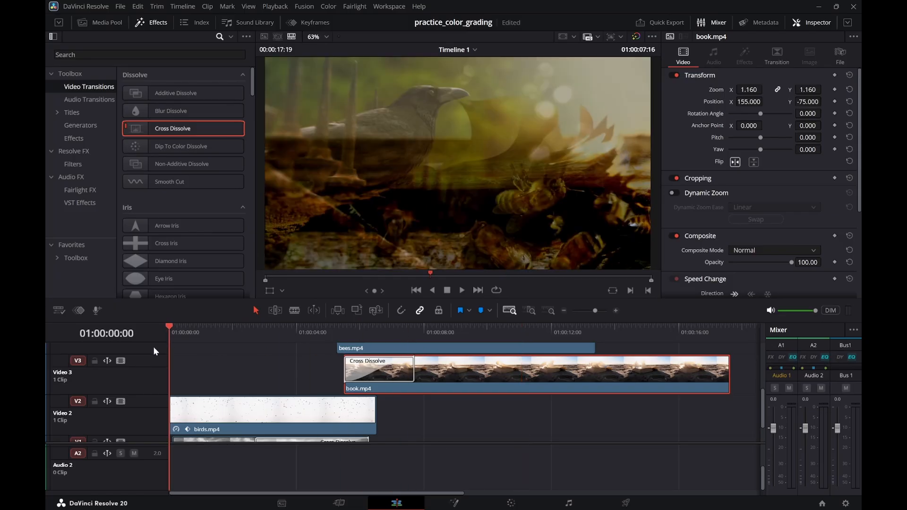
key("space")
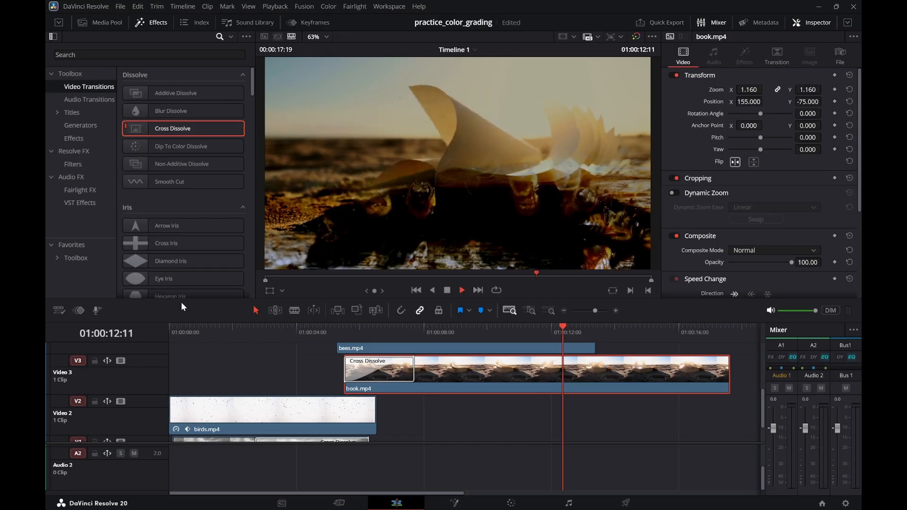
key("space")
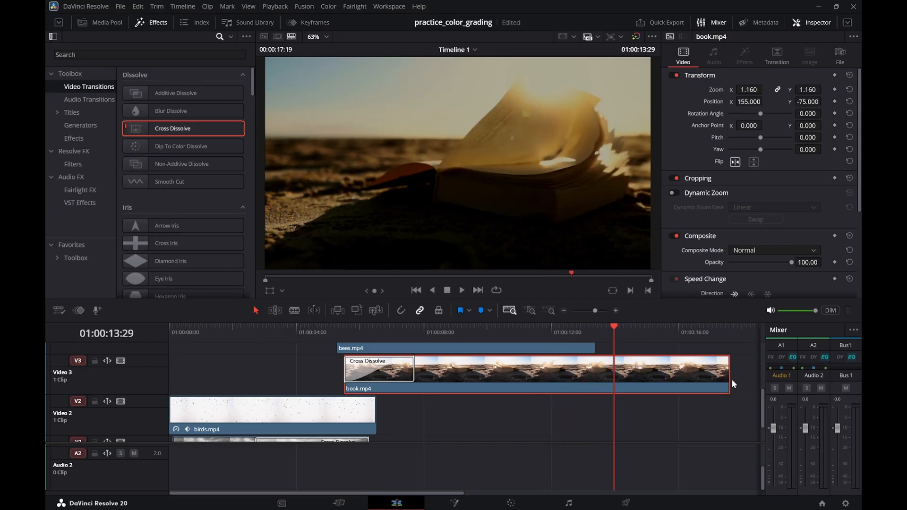
Trim the end of book.mp4 back to line up with the end of bees.mp4 and save the project
left_click_drag(730, 380, 594, 384)
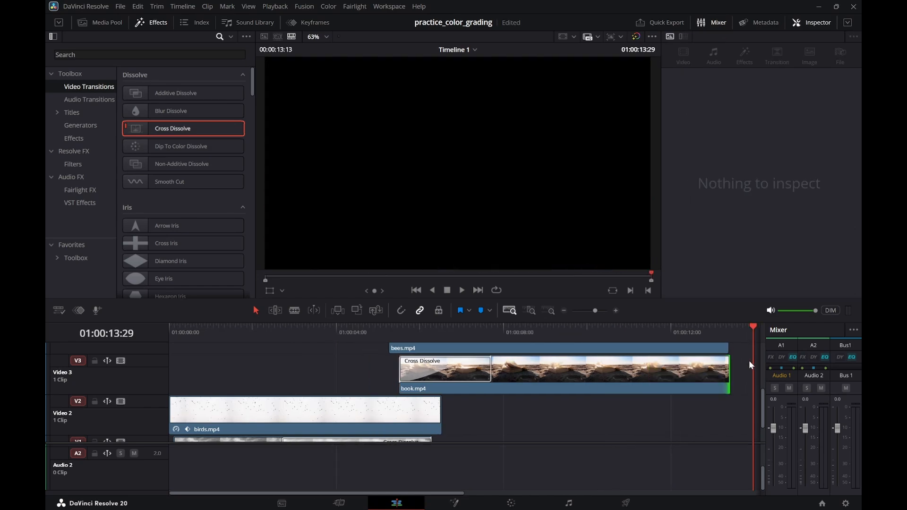
left_click_drag(727, 365, 723, 367)
key("ctrl+s")
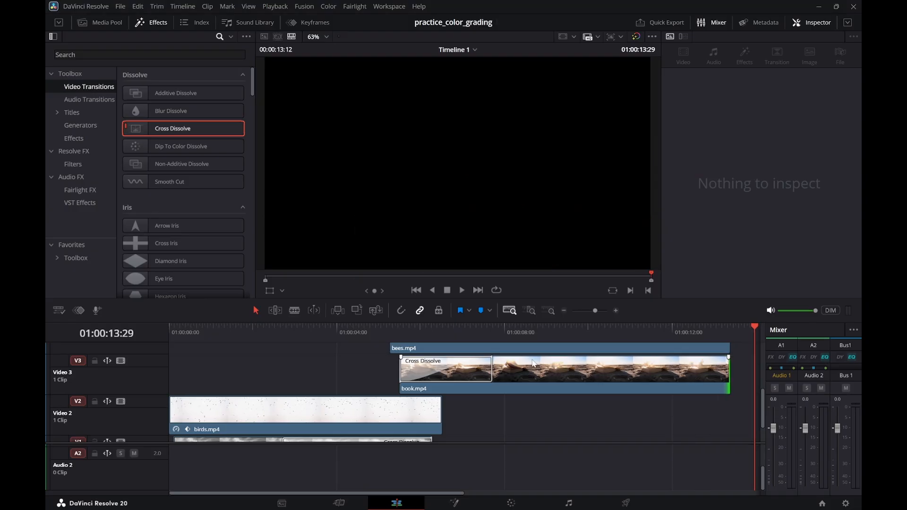
Scrub through the last part of the trimmed sequence and play the title_seq video in Media Player
left_click_drag(506, 333, 617, 338)
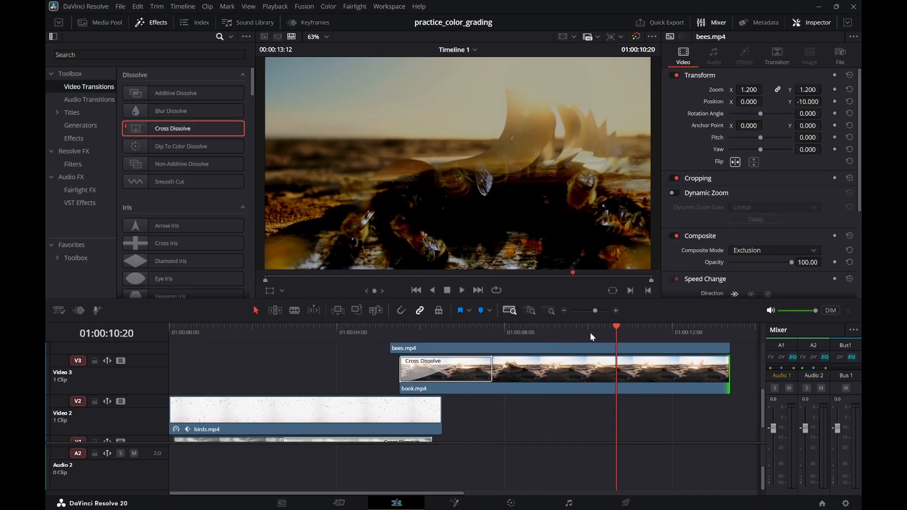
left_click_drag(592, 329, 731, 324)
left_click_drag(222, 363, 675, 362)
left_click(673, 361)
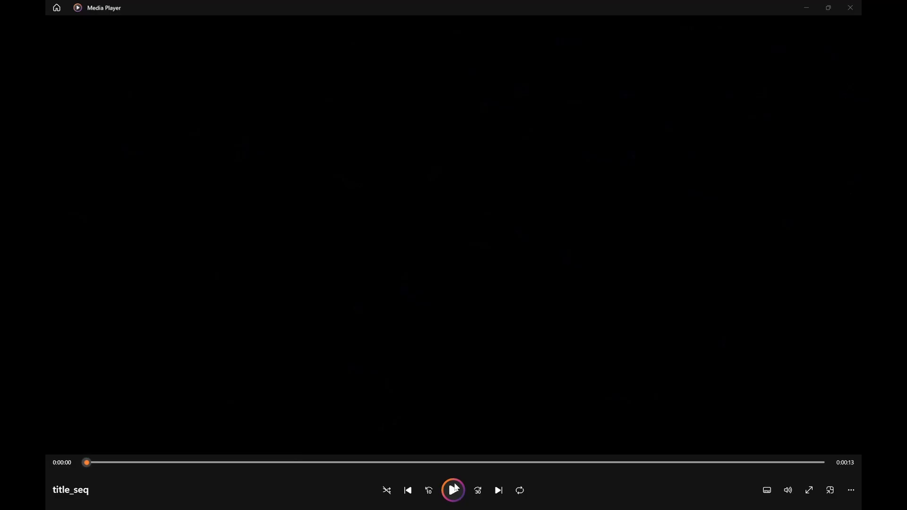
left_click(454, 490)
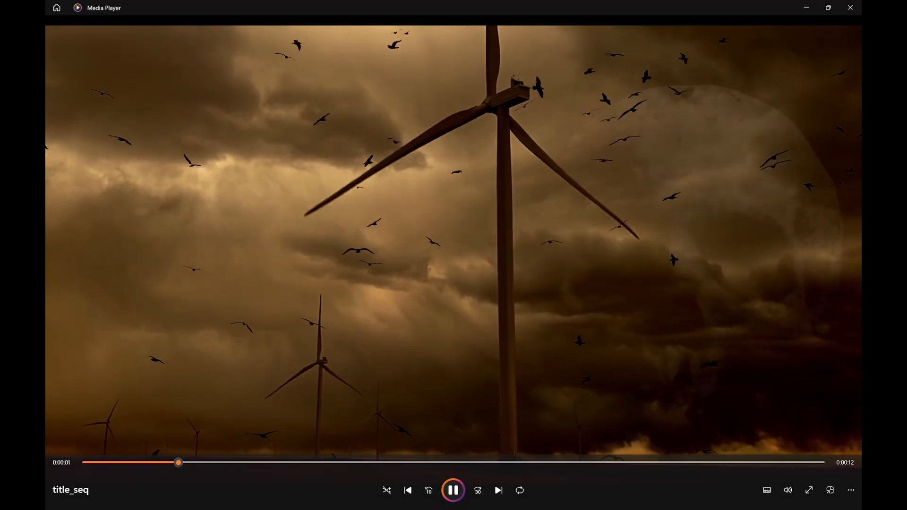
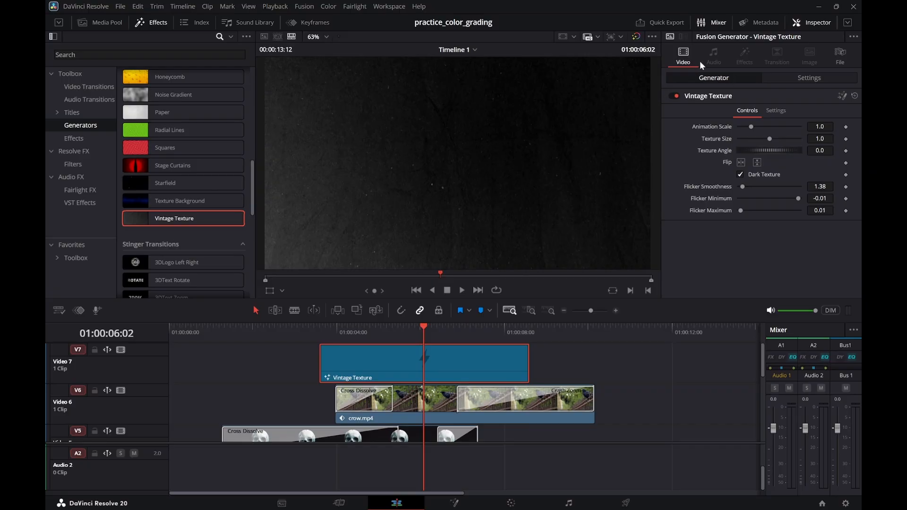
Select the Vintage Texture generator on Video 7 and set its composite mode to Screen, with the playhead at 01:00:07:27
left_click(554, 353)
left_click(501, 331)
left_click(495, 363)
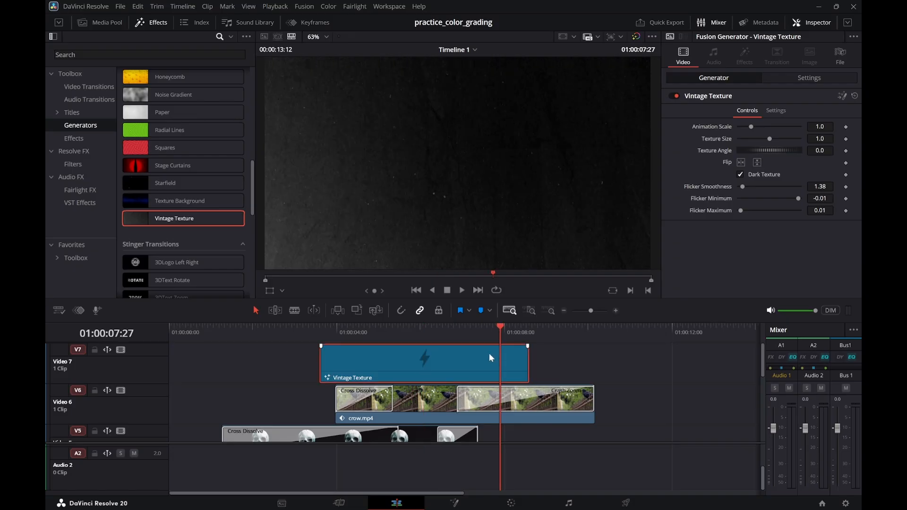
left_click(801, 79)
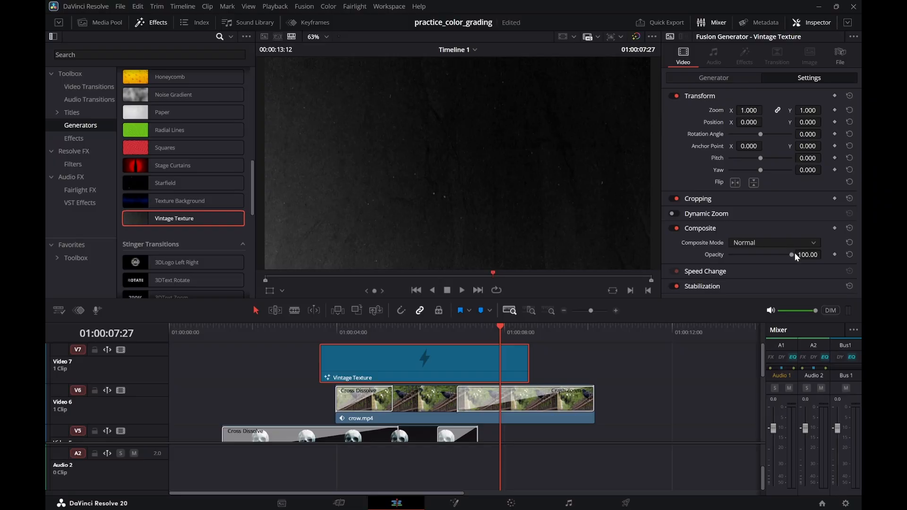
left_click(810, 242)
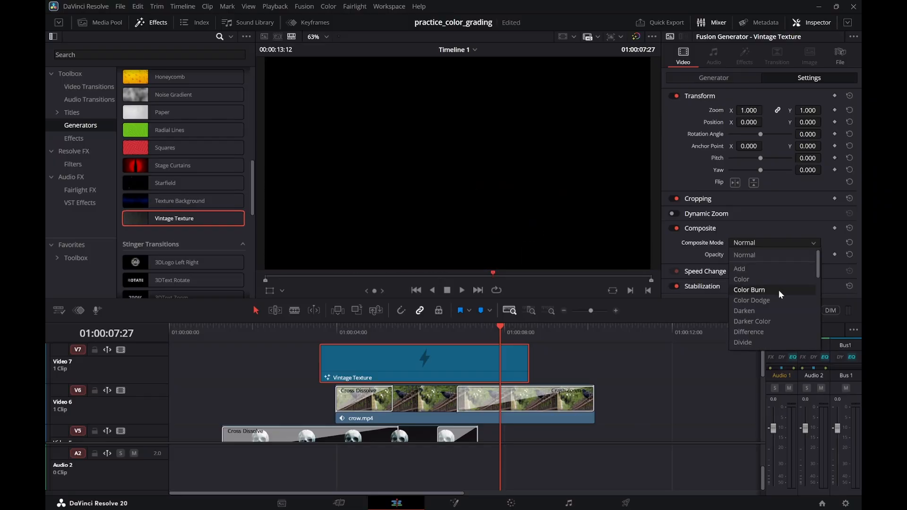
scroll(771, 313, "down", 3)
scroll(774, 314, "down", 2)
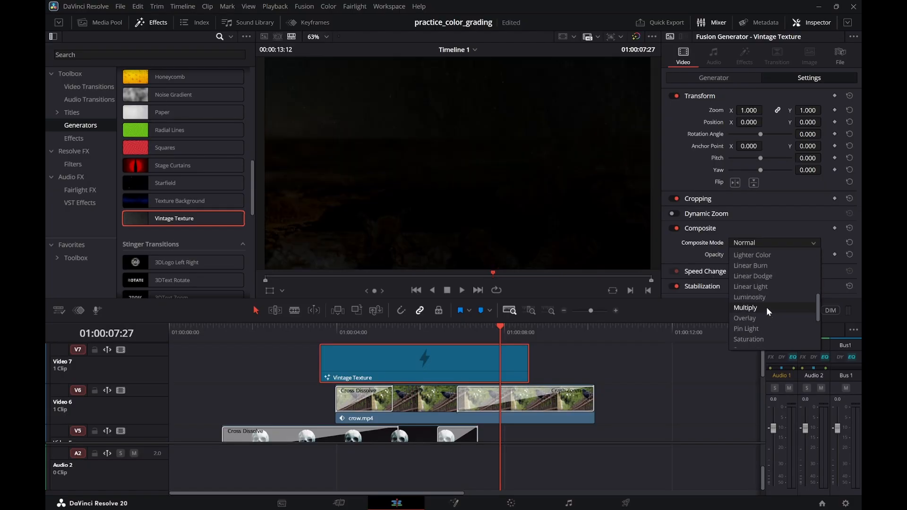
scroll(768, 312, "down", 2)
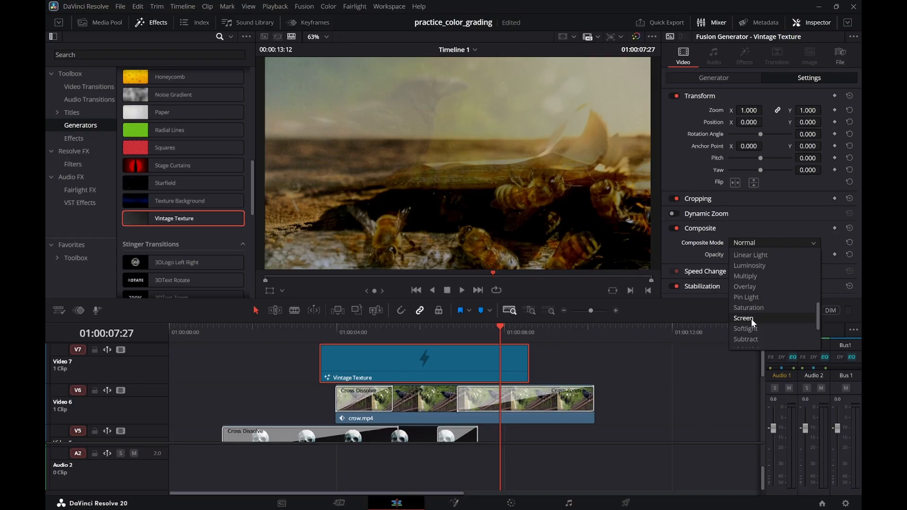
left_click(751, 319)
Play the crow and skull section under the Vintage Texture generator twice and stop at 01:00:06:11
left_click_drag(421, 334, 368, 334)
key("space")
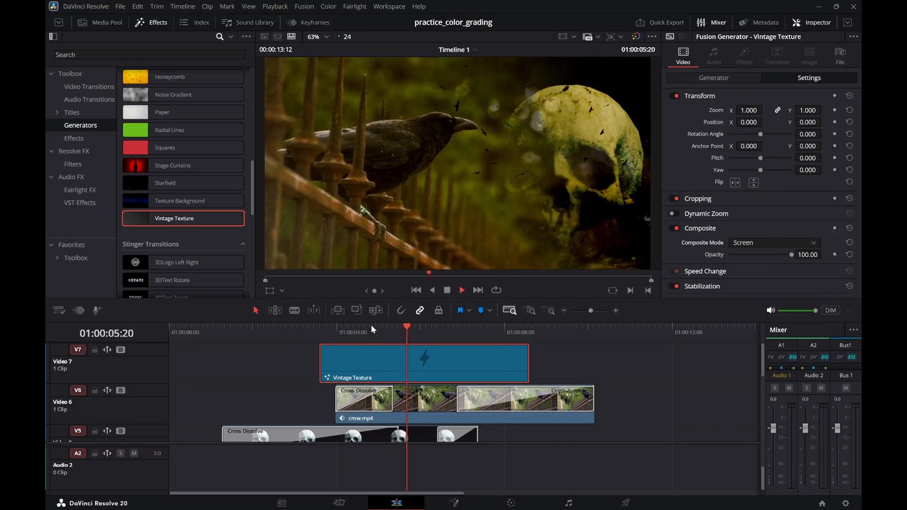
key("space")
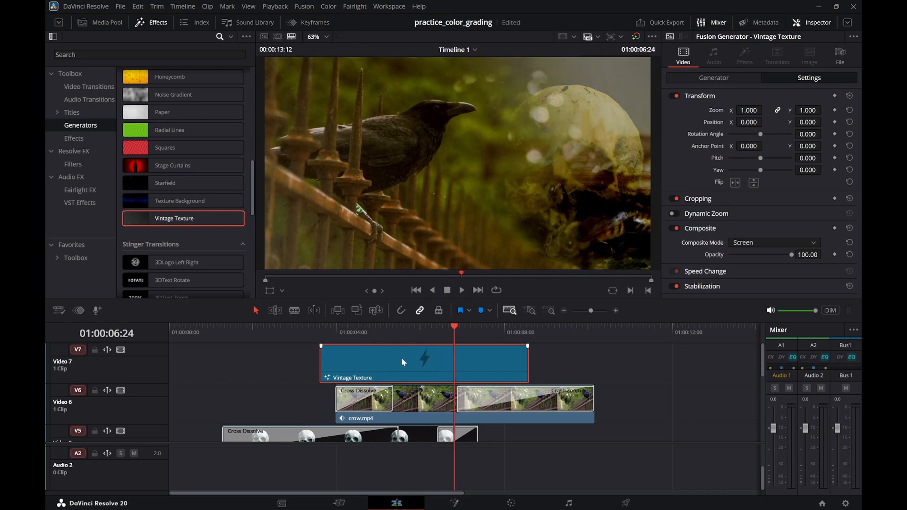
left_click_drag(388, 325, 358, 331)
key("space")
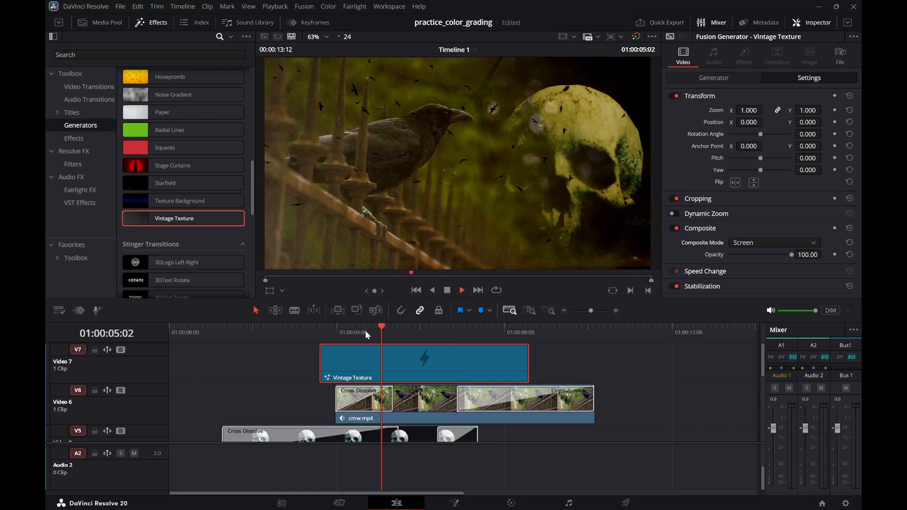
key("space")
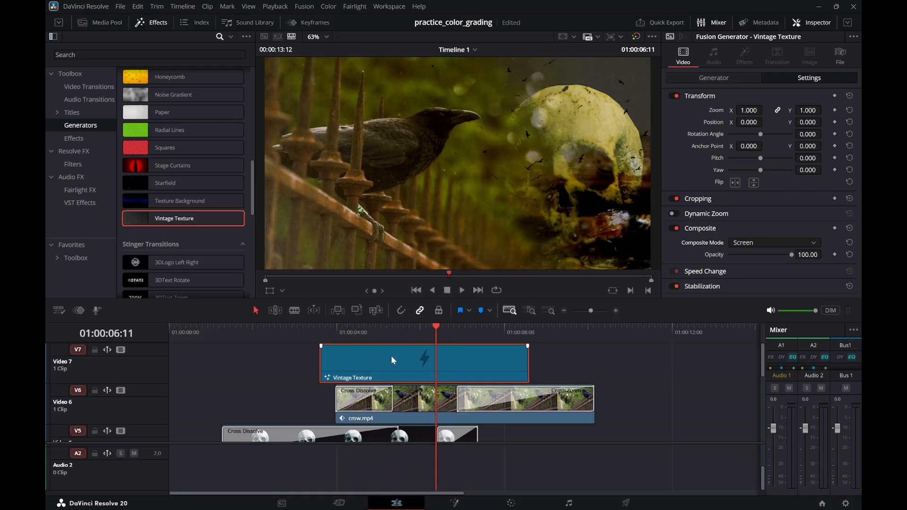
Set the Vintage Texture generator's composite mode to Normal and scrub the bare texture, leaving the playhead at 01:00:04:24
left_click(746, 79)
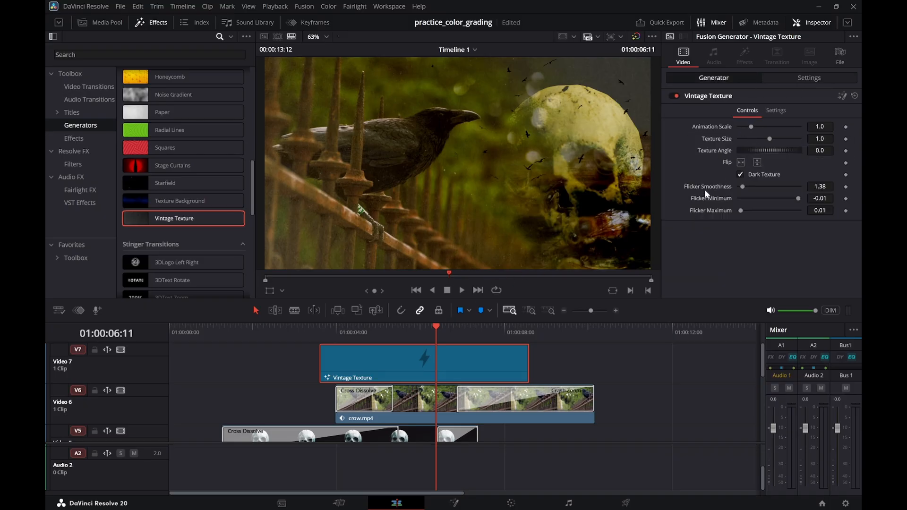
left_click(786, 76)
left_click(795, 241)
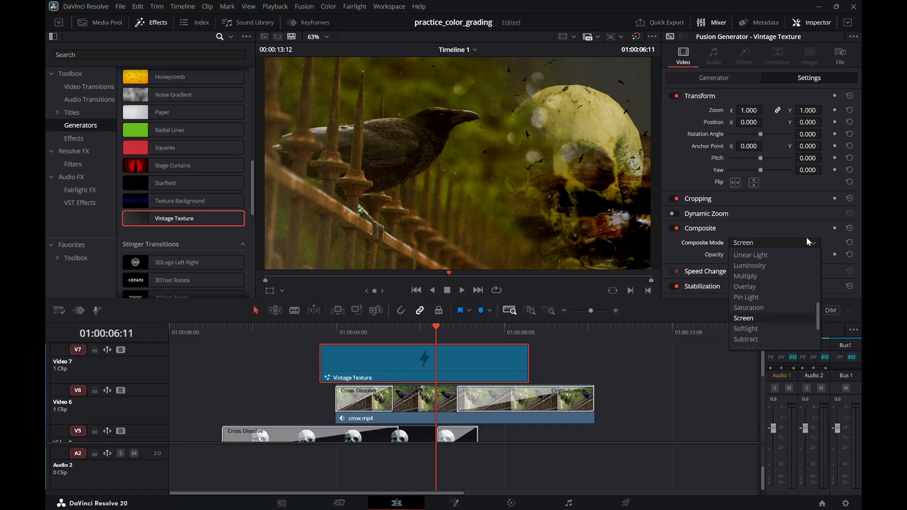
left_click_drag(820, 304, 812, 237)
left_click(770, 256)
left_click_drag(418, 333, 392, 333)
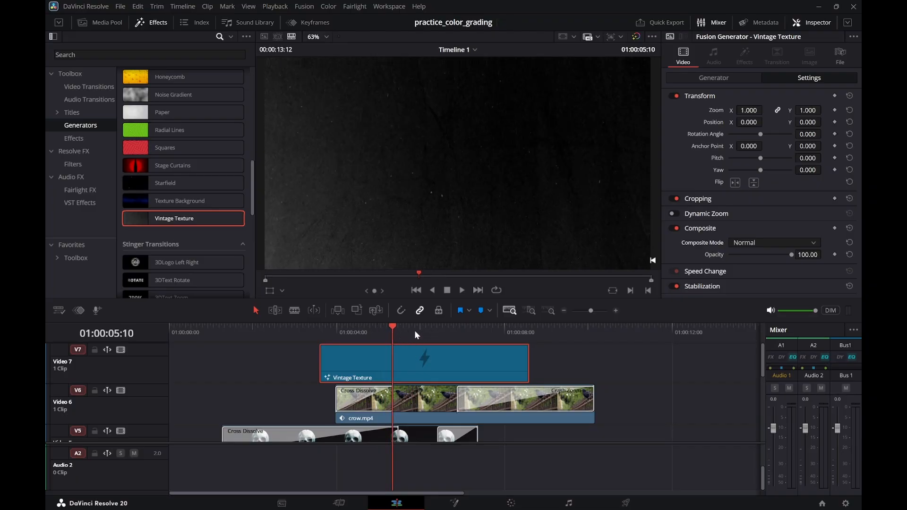
left_click_drag(339, 335, 370, 336)
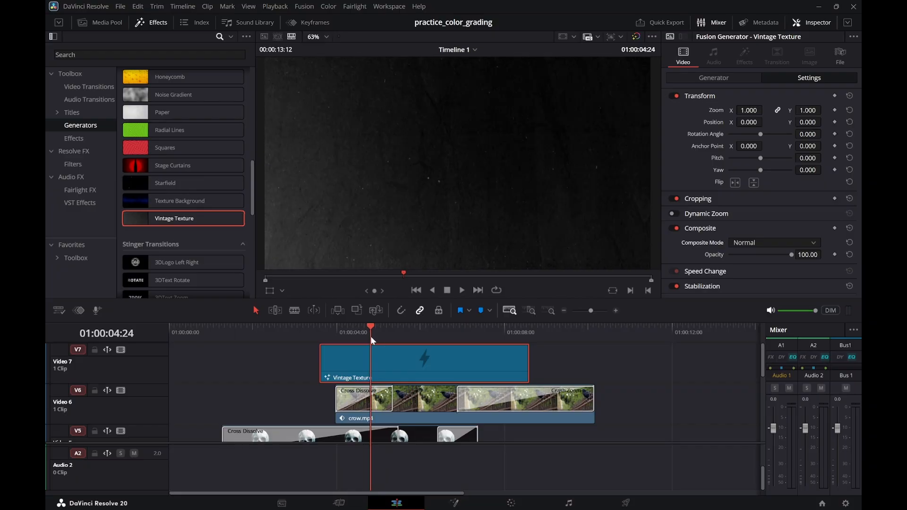
Set the Vintage Texture generator's Texture Angle to 20.9 and play it to 01:00:06:03
left_click(725, 78)
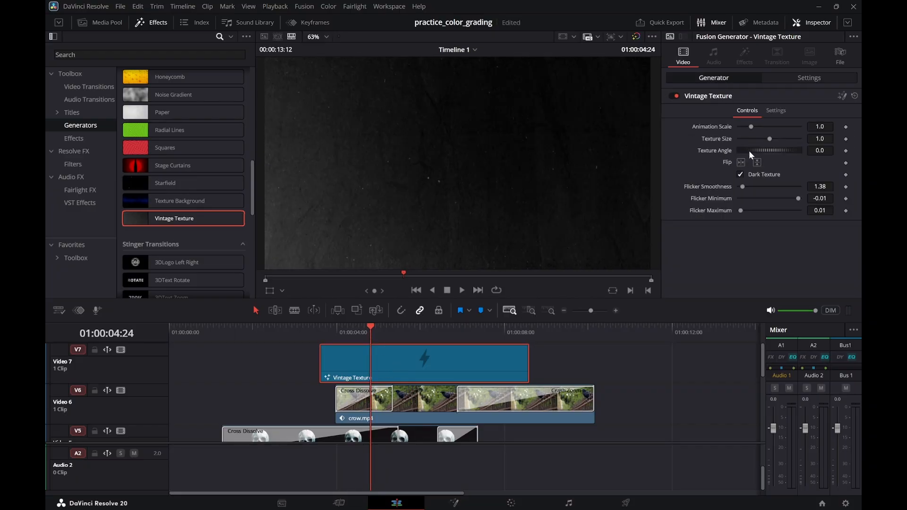
mouse_move(759, 152)
left_mouse_down()
mouse_move(780, 153)
mouse_move(761, 151)
left_mouse_up()
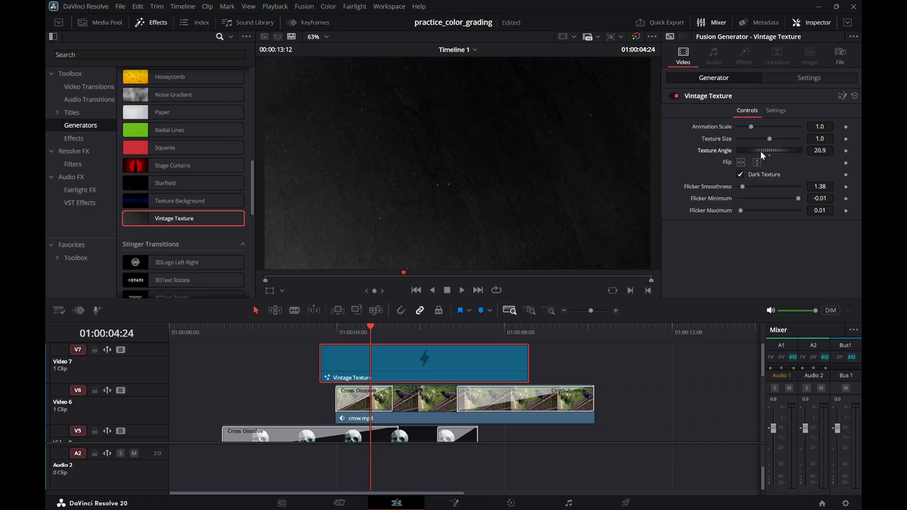
key("space")
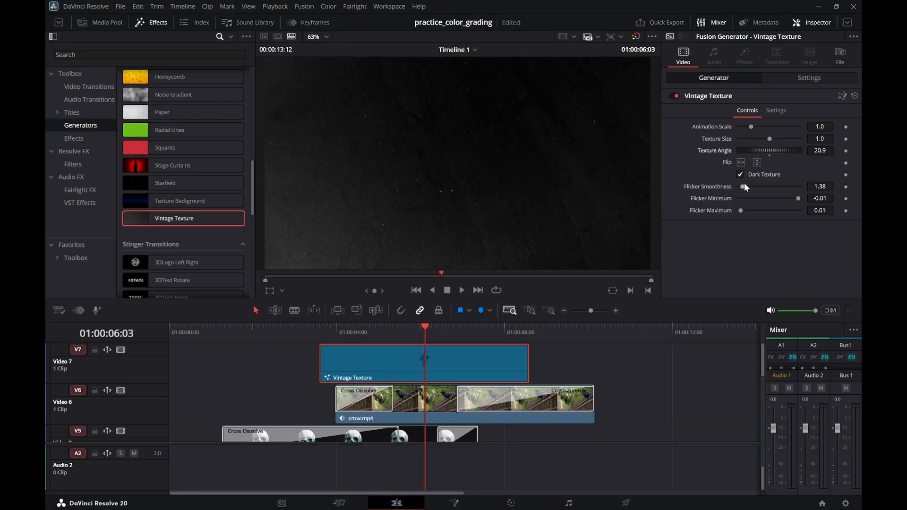
Set the texture's Flicker Smoothness to 17.91, Flicker Minimum to -0.2953 and Flicker Maximum to 0.0433, playing the texture between adjustments
left_click_drag(745, 187, 779, 191)
left_click(333, 328)
left_click_drag(332, 329, 327, 329)
key("space")
key("space")
left_click_drag(780, 186, 805, 201)
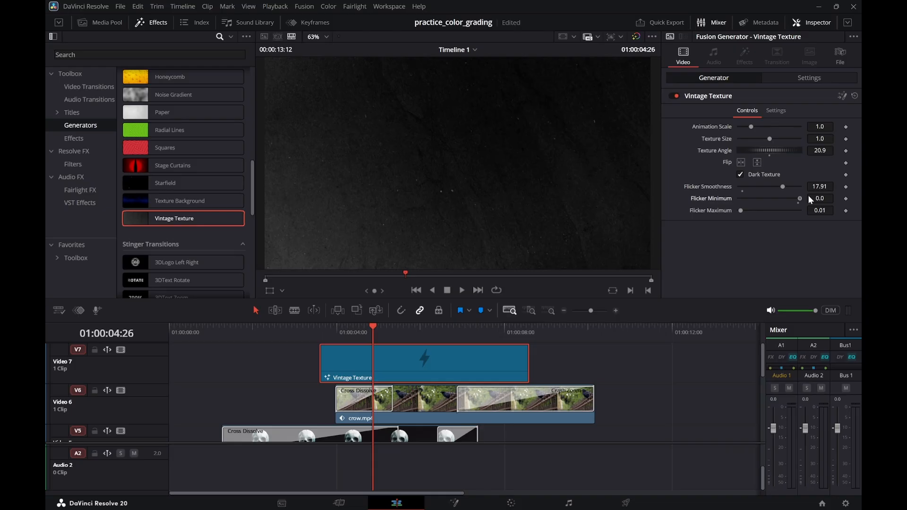
left_click_drag(800, 198, 744, 210)
left_click_drag(399, 331, 333, 331)
key("space")
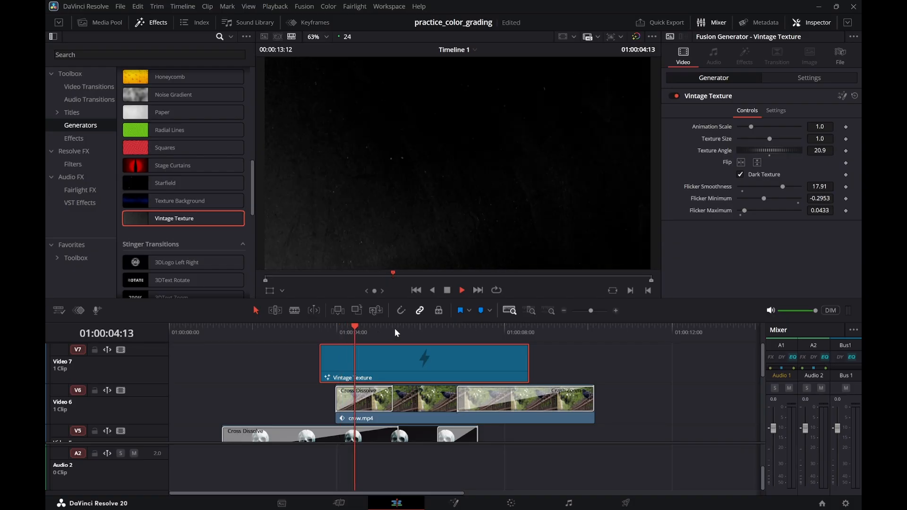
key("space")
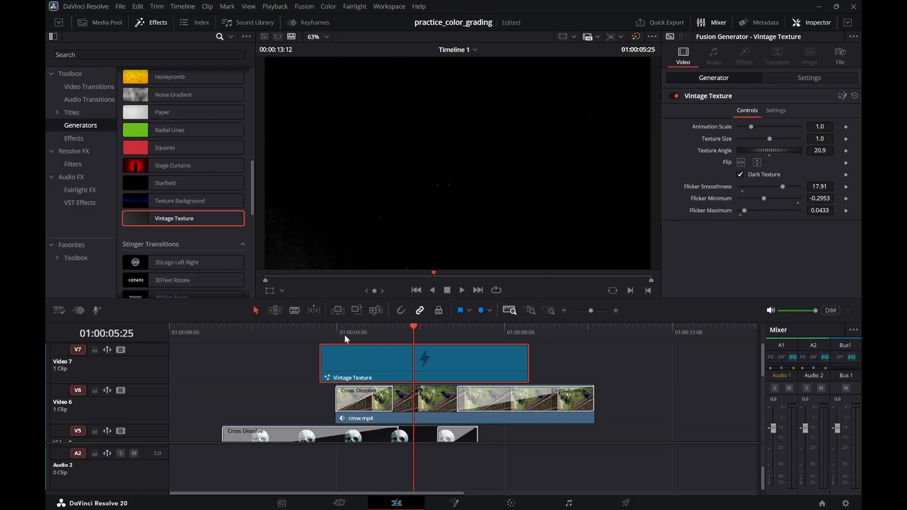
Set the Vintage Texture generator's composite mode to Add and play the crow and skull section
left_click(815, 78)
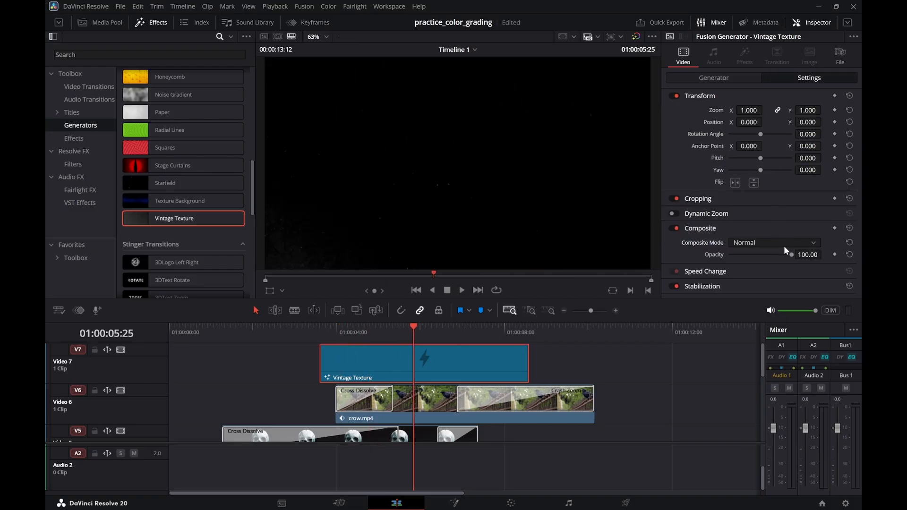
left_click(806, 242)
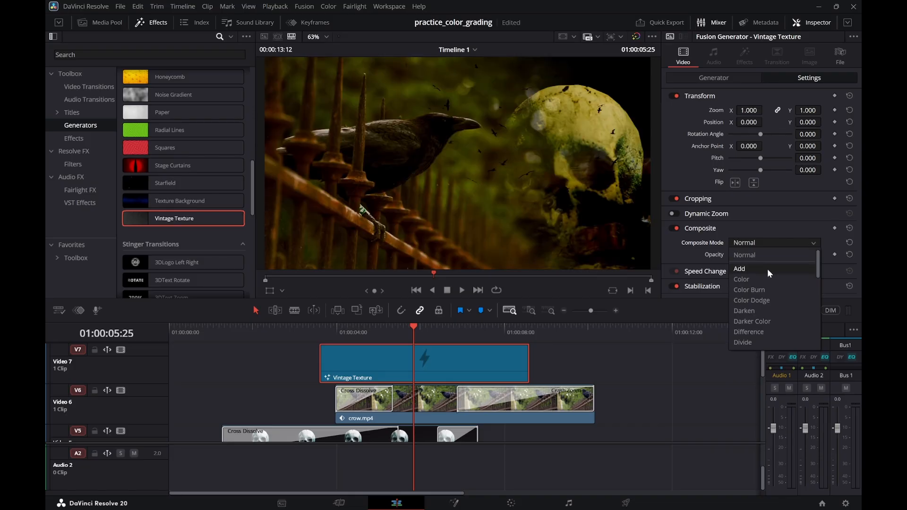
left_click(767, 269)
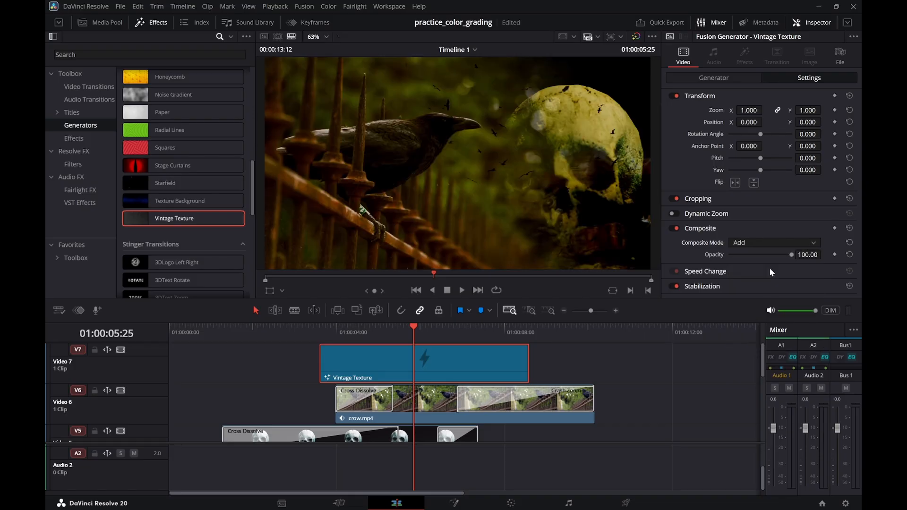
left_click(376, 326)
key("space")
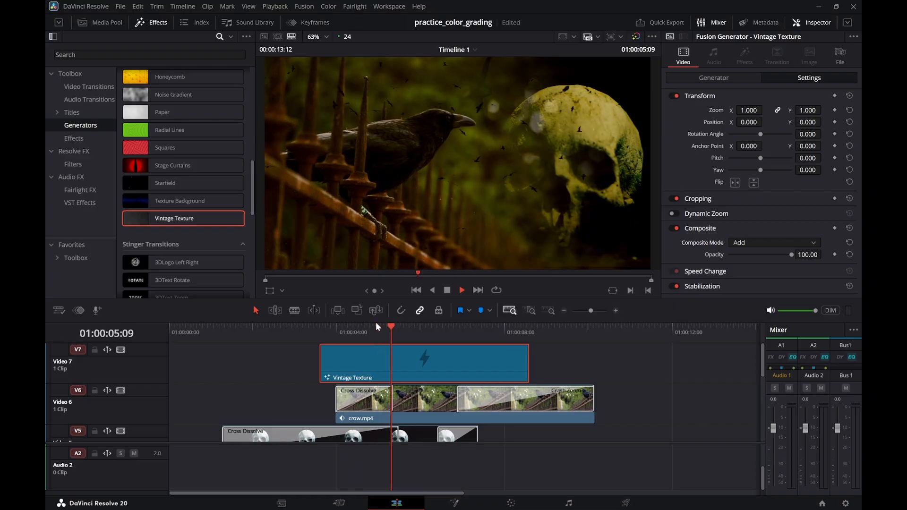
key("space")
Replay the section from the start of the Vintage Texture generator and return the playhead to 01:00:03:25
mouse_move(357, 336)
left_mouse_down()
mouse_move(331, 334)
mouse_move(342, 334)
left_mouse_up()
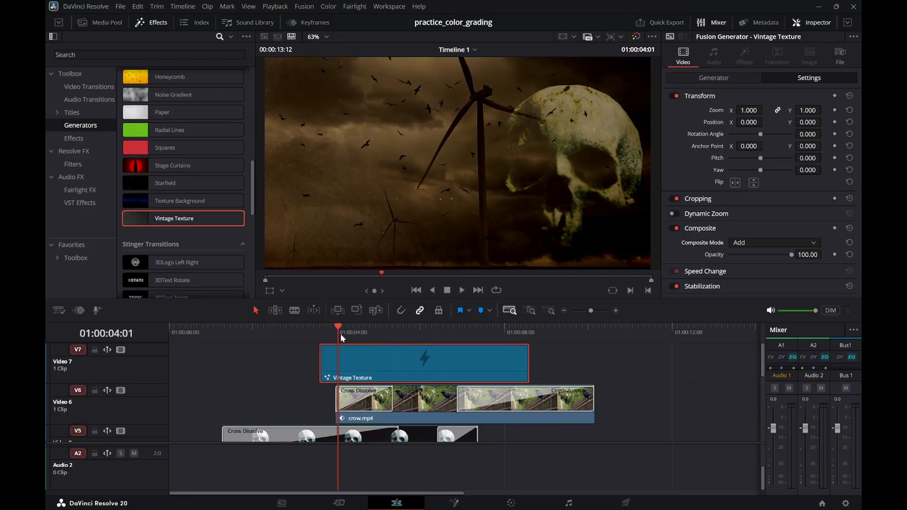
left_click(323, 336)
key("space")
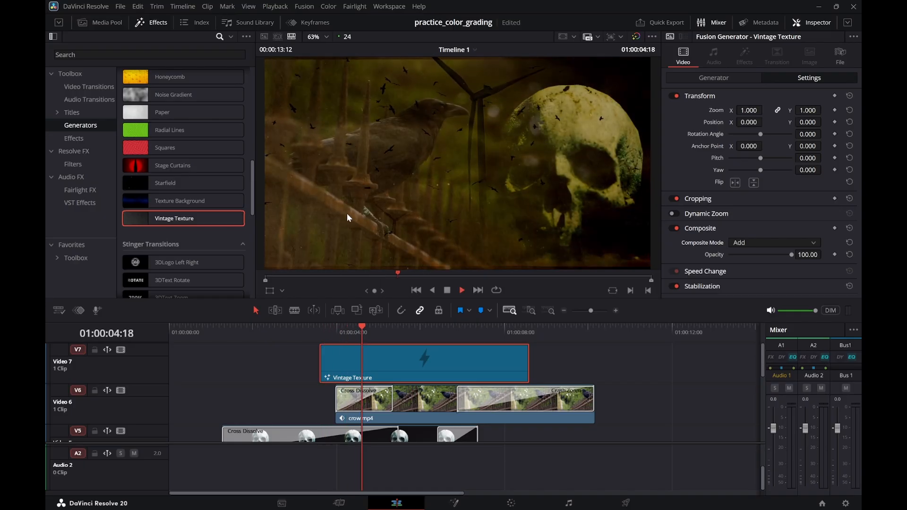
key("space")
left_click(361, 333)
left_click_drag(362, 332, 330, 335)
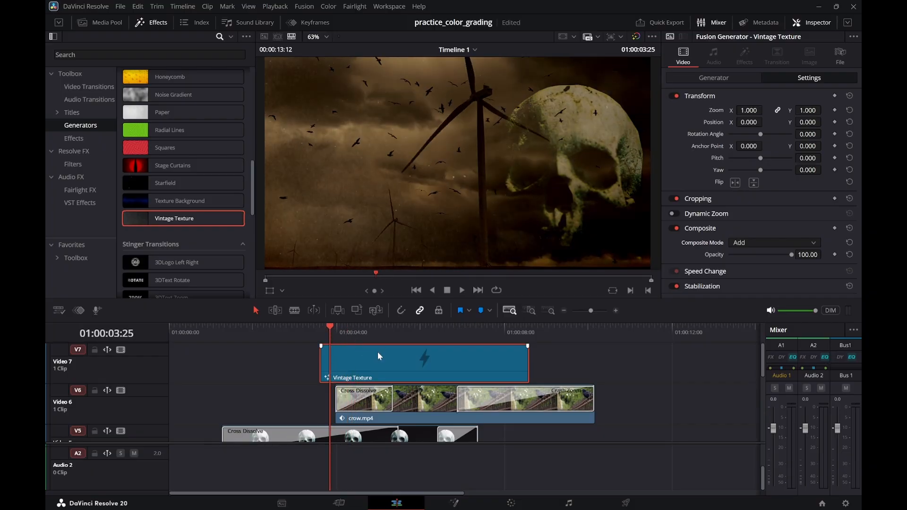
Try the generator with Dark Texture off and with the texture flipped horizontally, restoring each setting
left_click(728, 79)
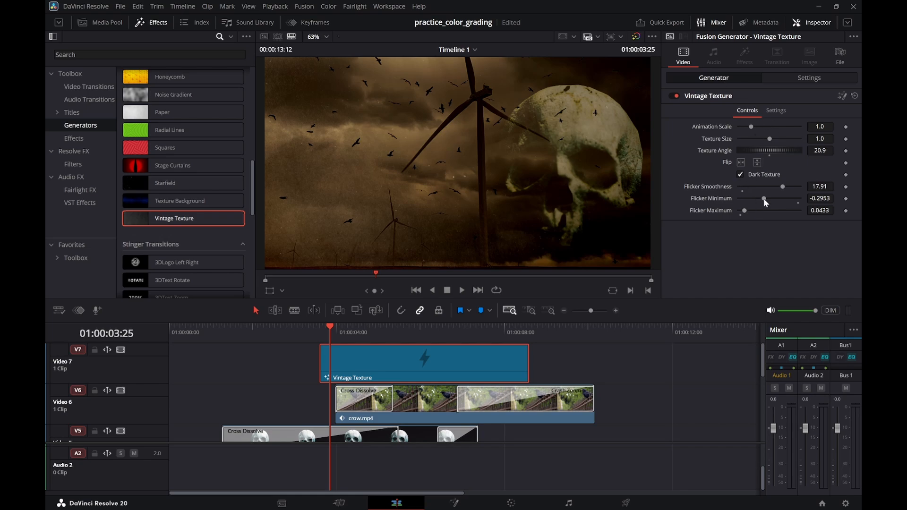
left_click(739, 175)
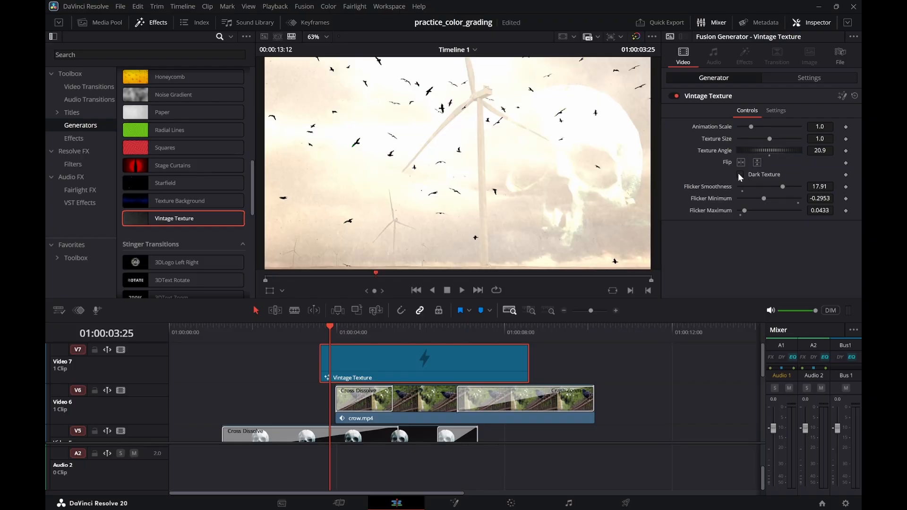
left_click(740, 176)
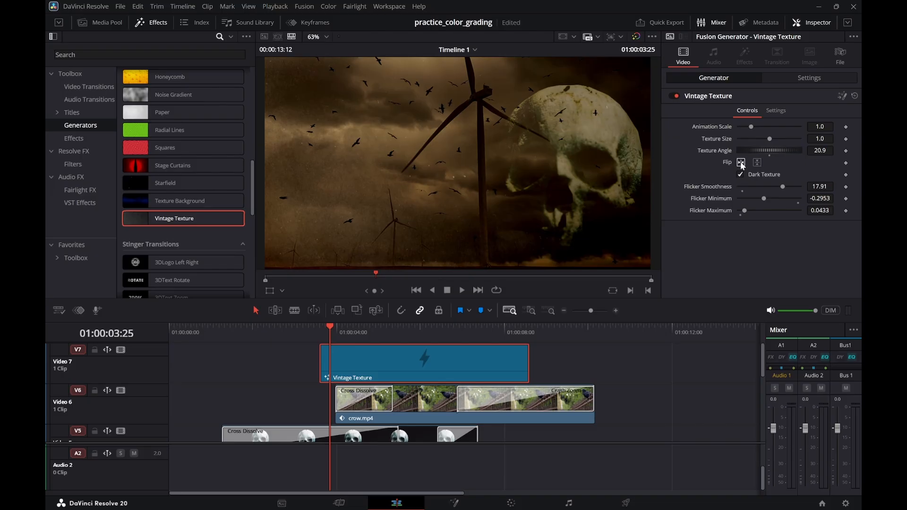
left_click(741, 163)
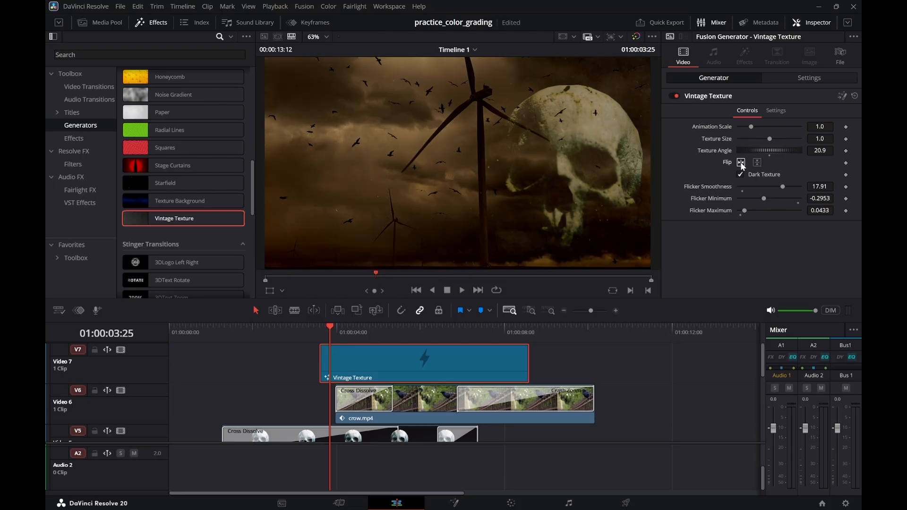
left_click(741, 163)
Set Flicker Minimum to -0.4252, Flicker Maximum to 0.1614 and Flicker Smoothness to 6.69, and play the section under the texture
mouse_move(743, 210)
left_mouse_down()
mouse_move(764, 211)
mouse_move(756, 210)
mouse_move(764, 198)
mouse_move(749, 198)
mouse_move(758, 211)
left_mouse_up()
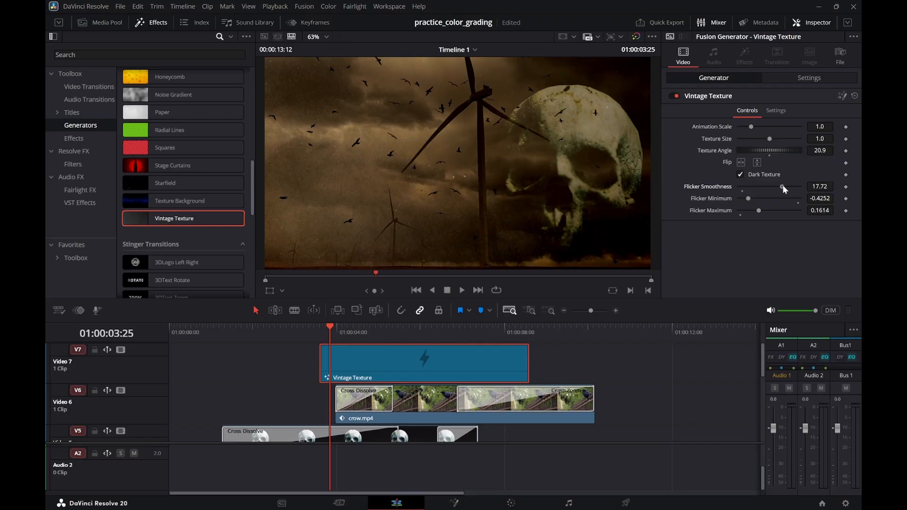
left_click_drag(783, 185, 757, 189)
left_click(314, 330)
key("space")
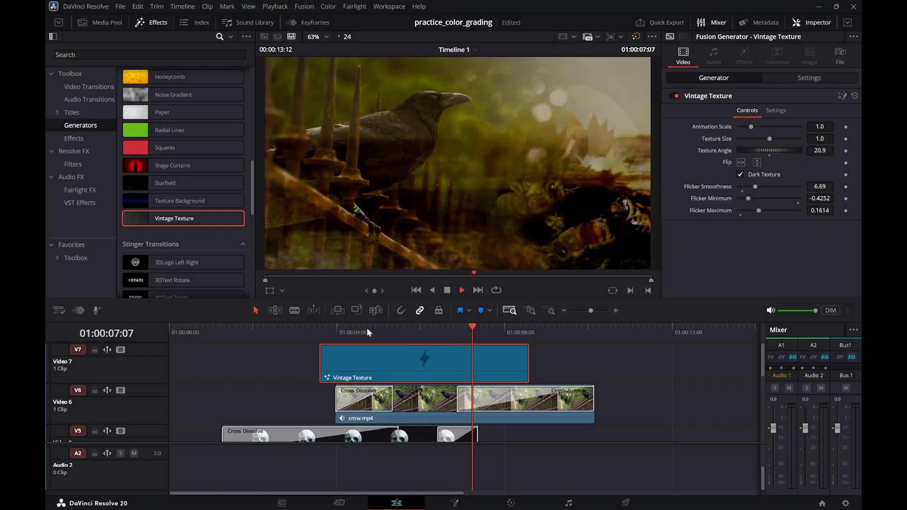
key("space")
Move the playhead to 01:00:04:00 and delete the Vintage Texture generator from Video 7
left_click_drag(358, 331, 337, 331)
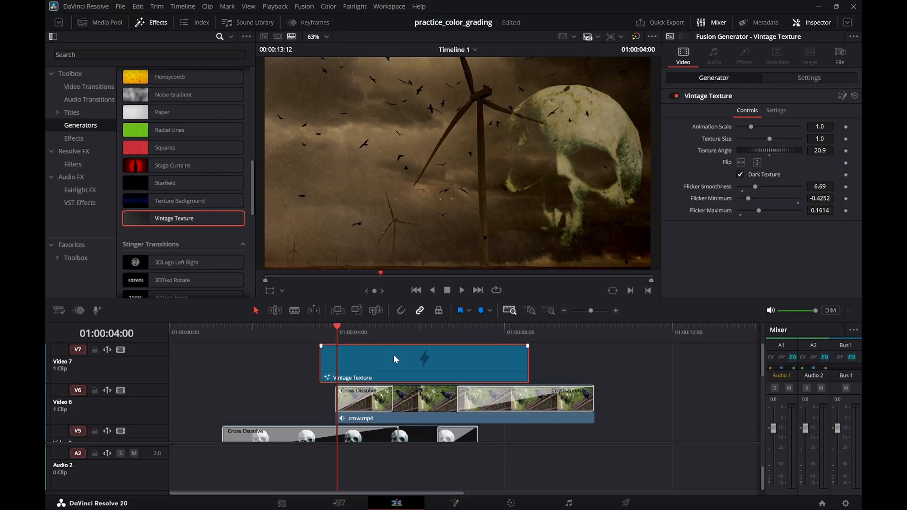
key("Delete")
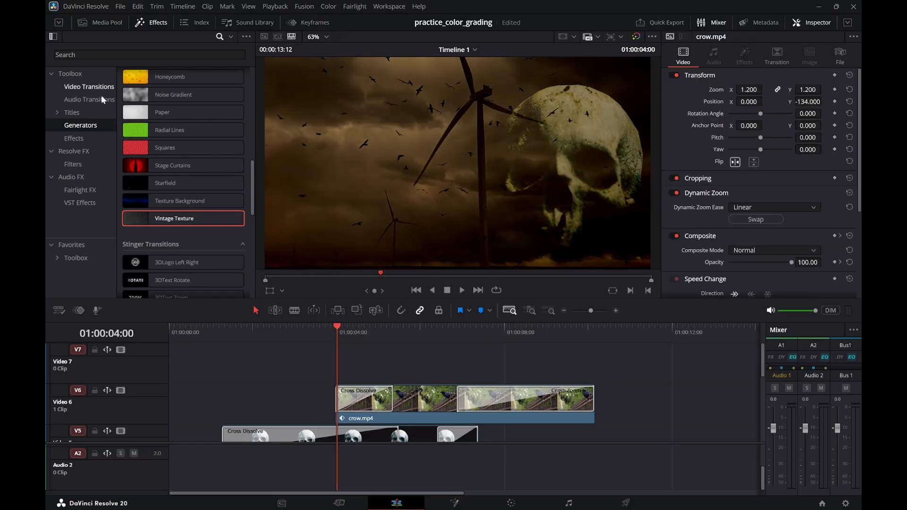
Import film_overlay.mp4 from the color_grading_practice folder into the media pool
left_click(115, 24)
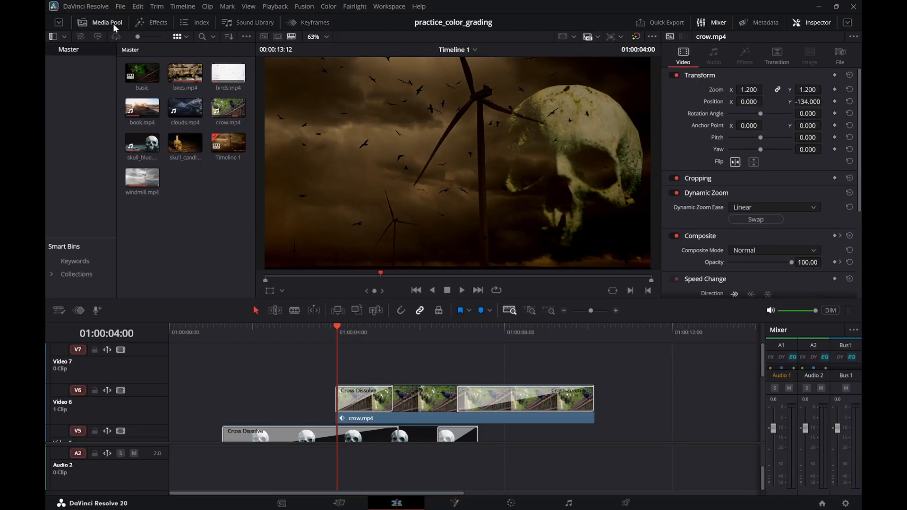
right_click(206, 221)
left_click(259, 310)
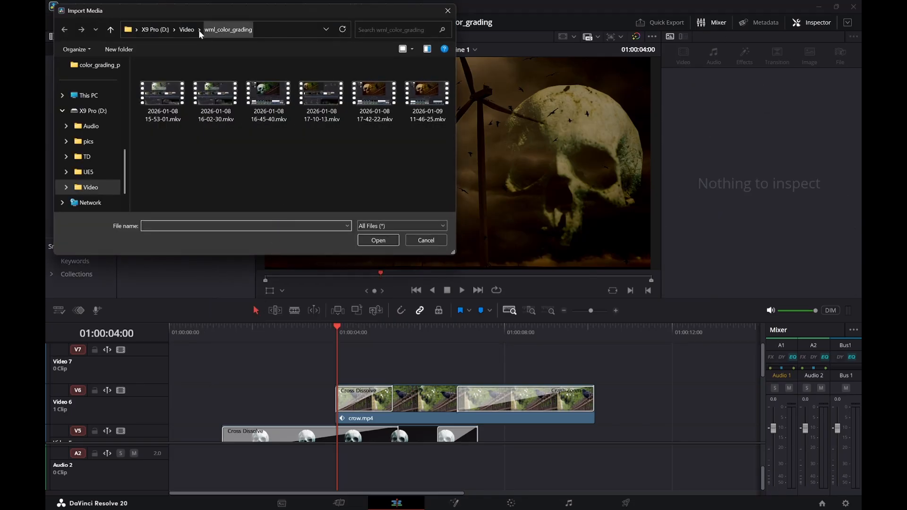
left_click(187, 30)
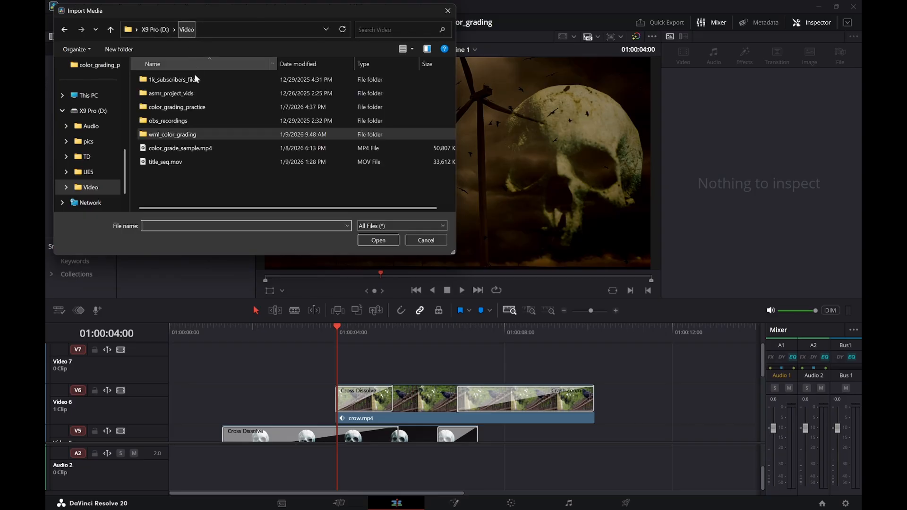
left_click(169, 108)
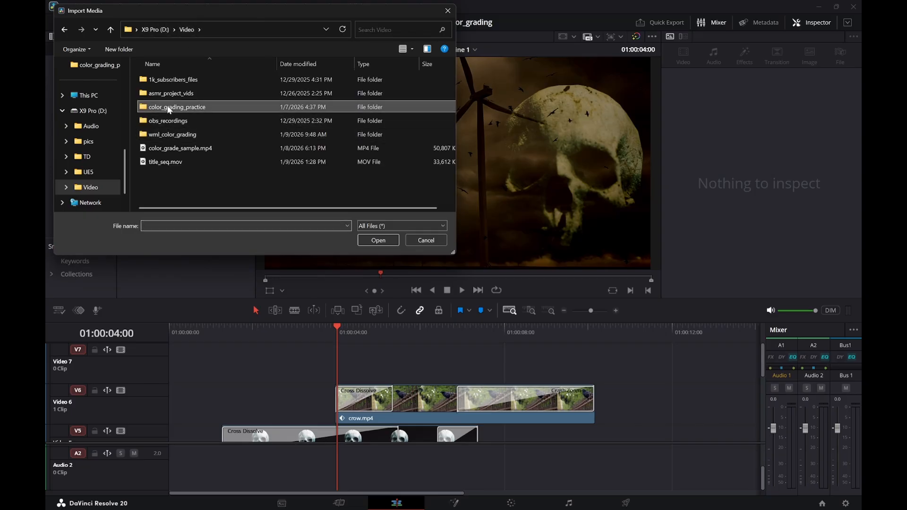
double_click(169, 108)
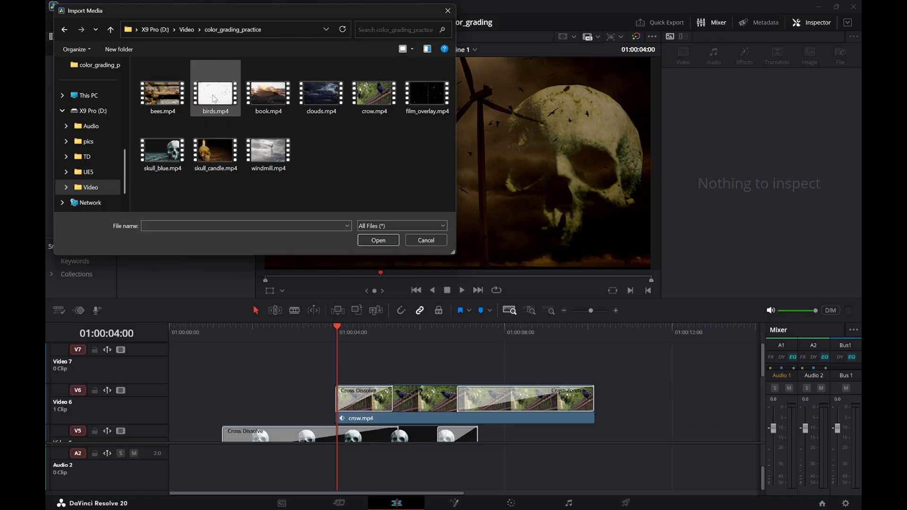
left_click(415, 95)
double_click(415, 95)
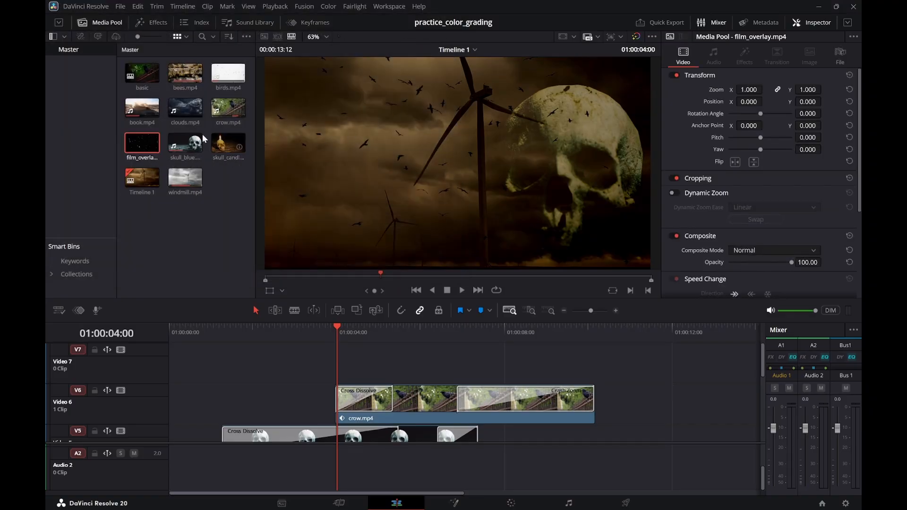
Place film_overlay.mp4 on Video 7 near the start of crow.mp4 and select it
left_click_drag(143, 144, 332, 355)
left_click(428, 352)
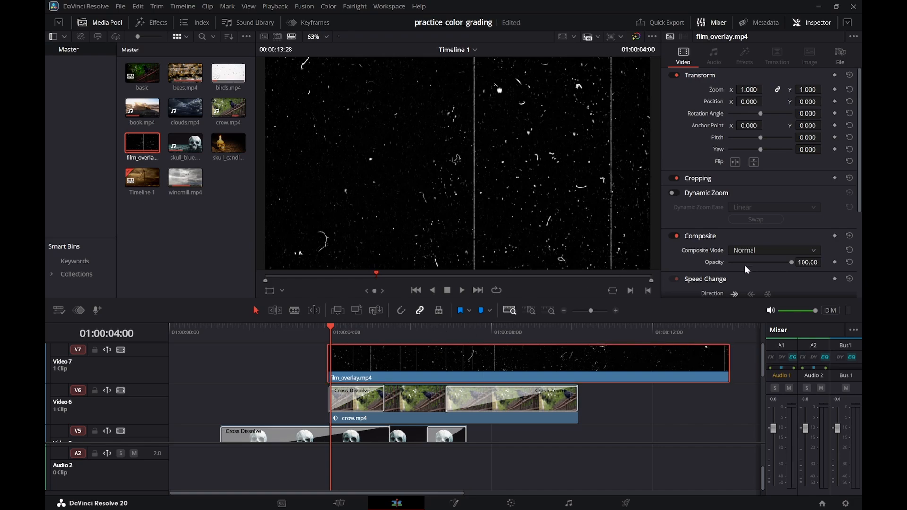
Try the Color composite mode on film_overlay.mp4, switch it to Screen, and play the section from about 01:00:04:00
left_click(793, 250)
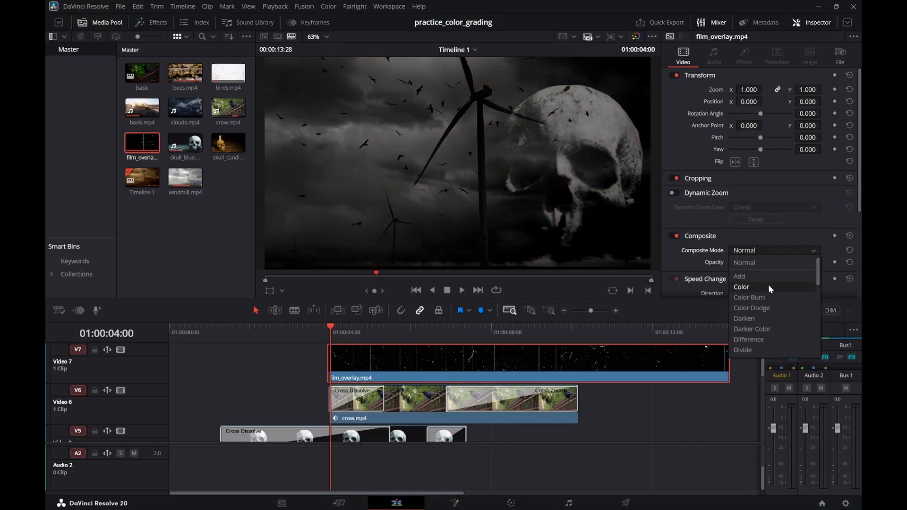
left_click(769, 288)
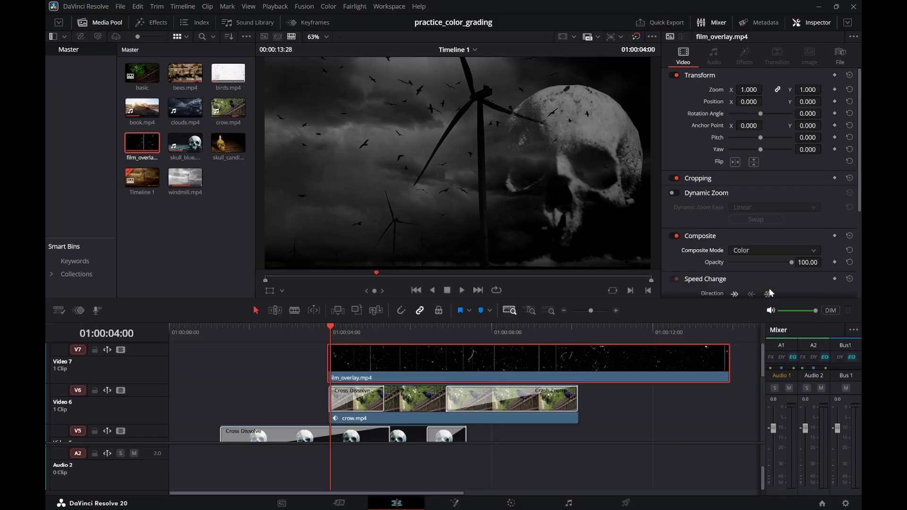
left_click(796, 250)
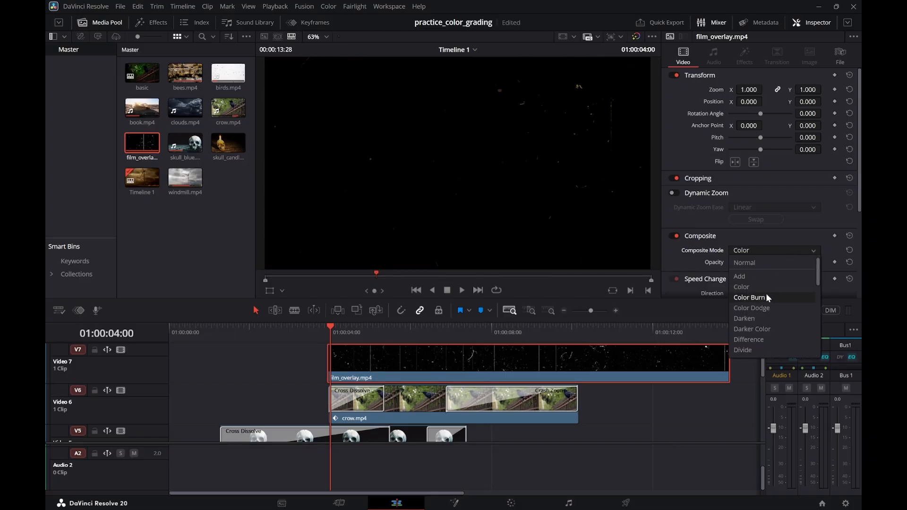
scroll(767, 296, "down", 1)
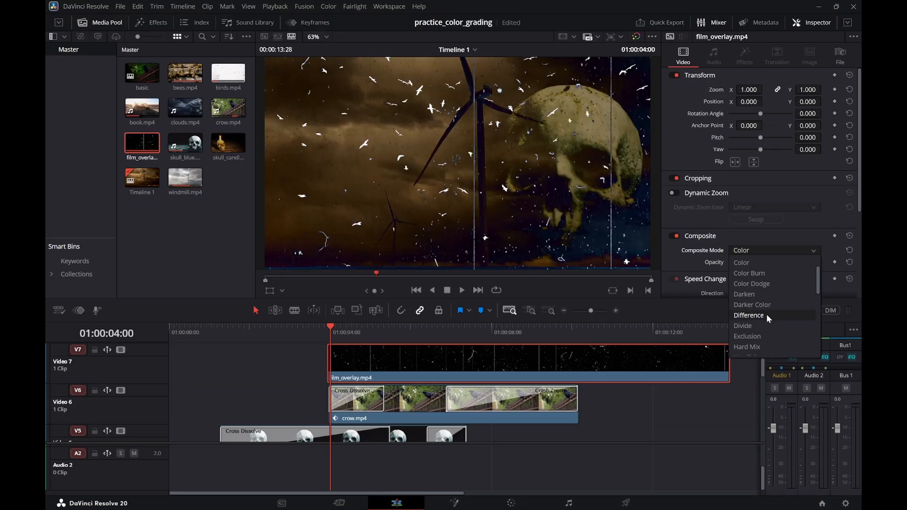
scroll(755, 337, "down", 1)
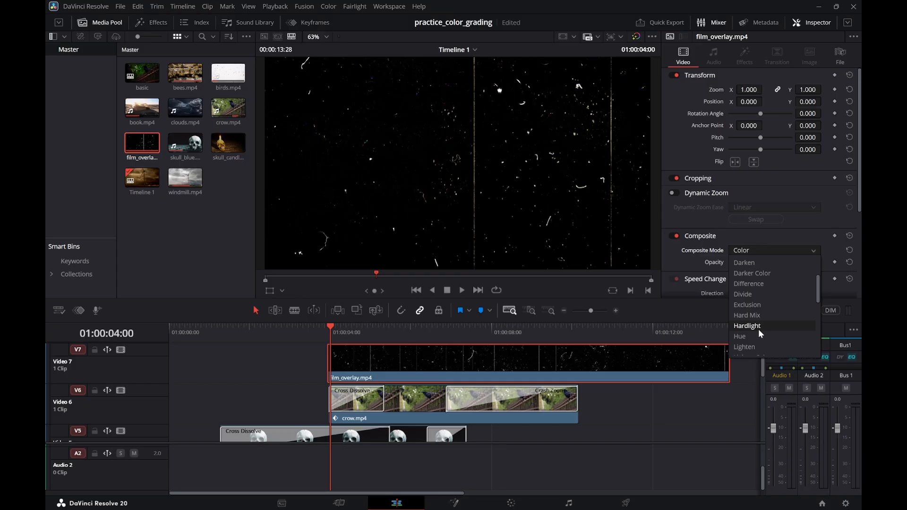
scroll(759, 331, "down", 1)
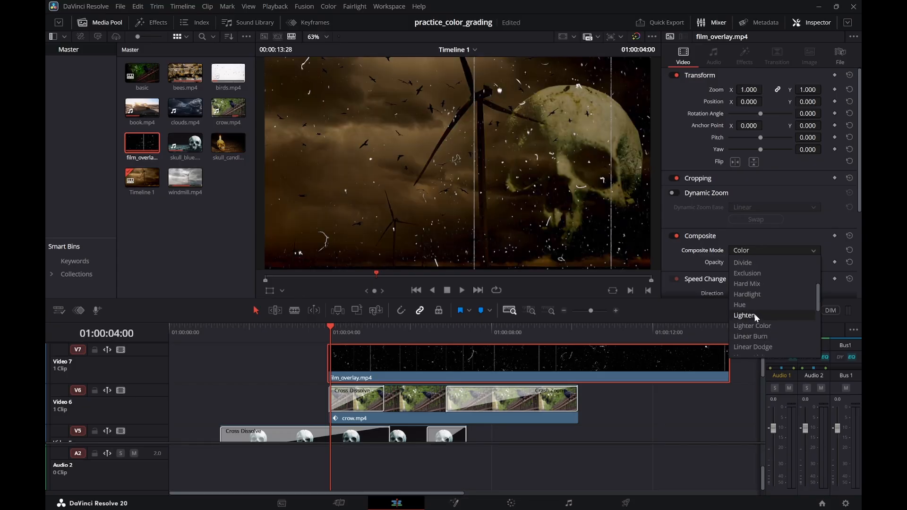
scroll(759, 334, "down", 2)
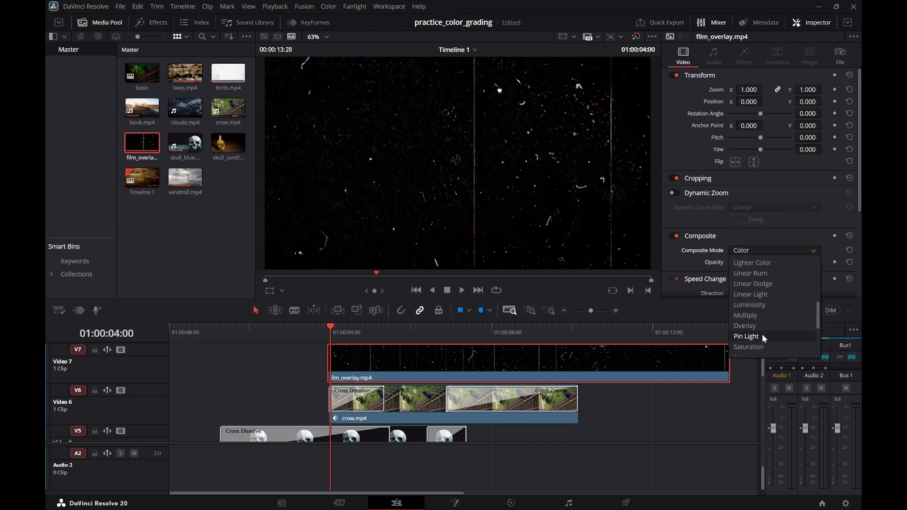
scroll(759, 322, "down", 1)
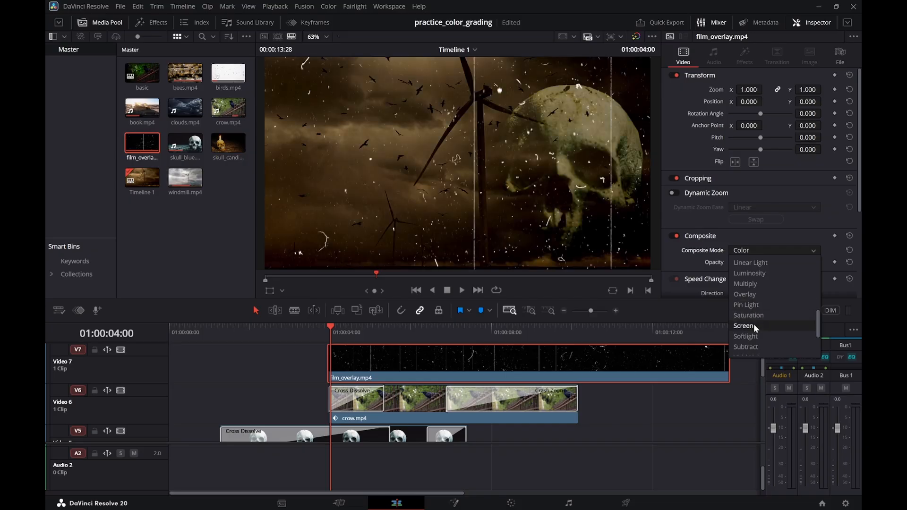
left_click(754, 325)
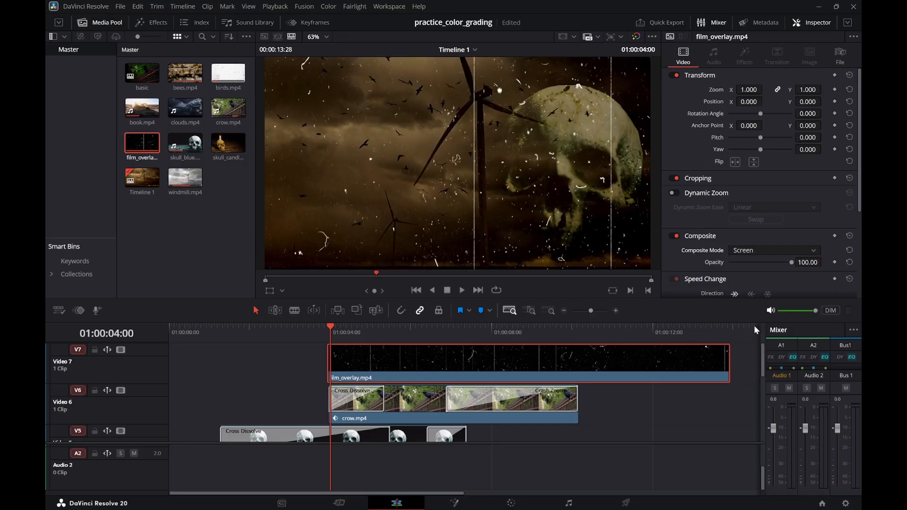
left_click_drag(367, 330, 331, 331)
key("space")
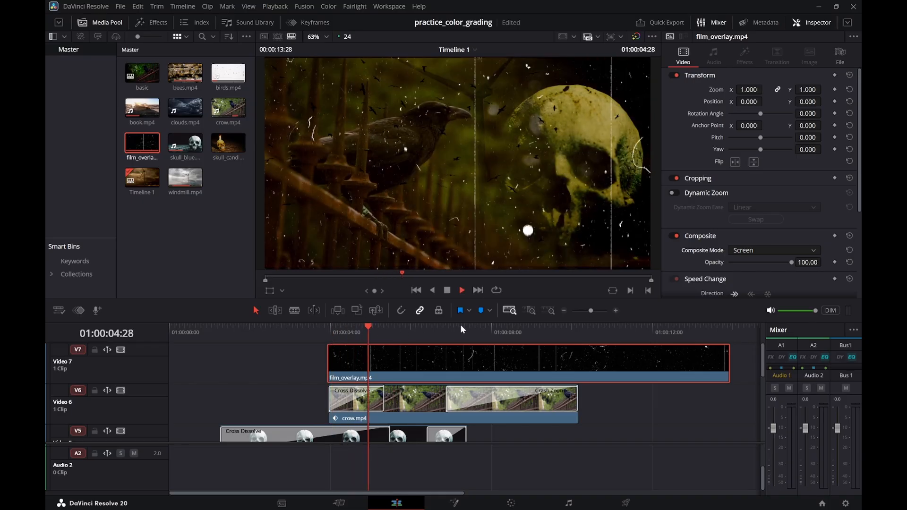
key("space")
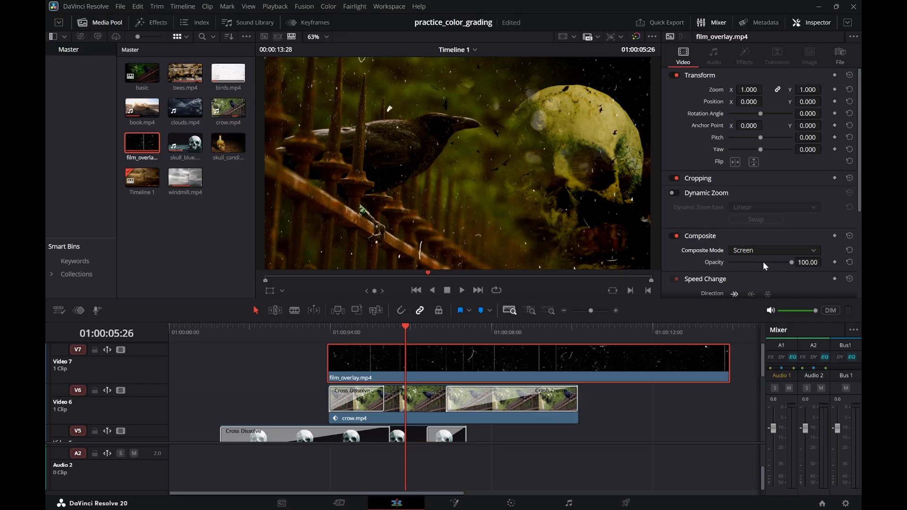
Set the opacity of film_overlay.mp4 to 30.00 and play the overlaid section
left_click_drag(794, 260, 635, 260)
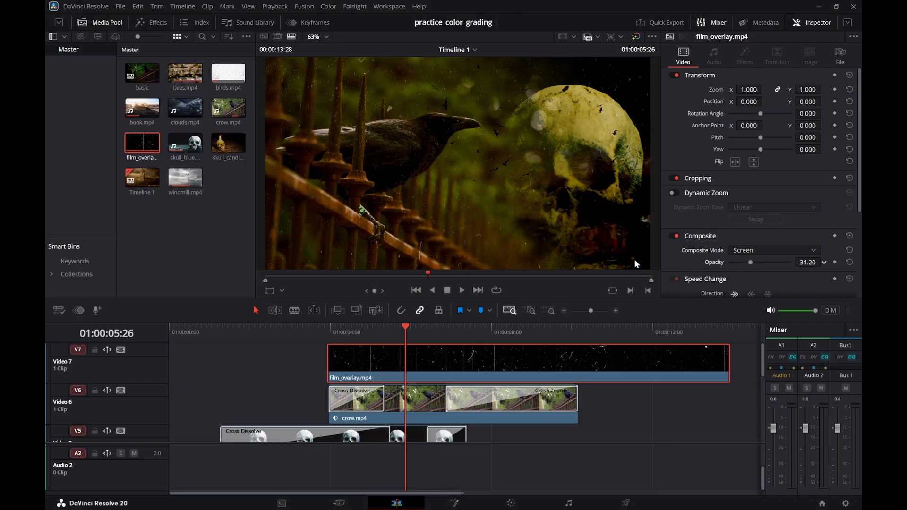
mouse_move(307, 331)
left_mouse_down()
mouse_move(324, 332)
mouse_move(316, 333)
left_mouse_up()
key("space")
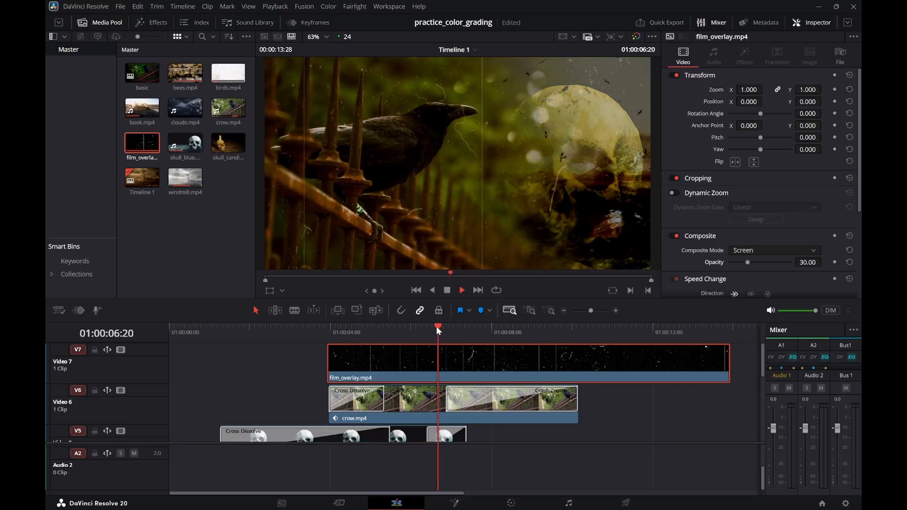
key("space")
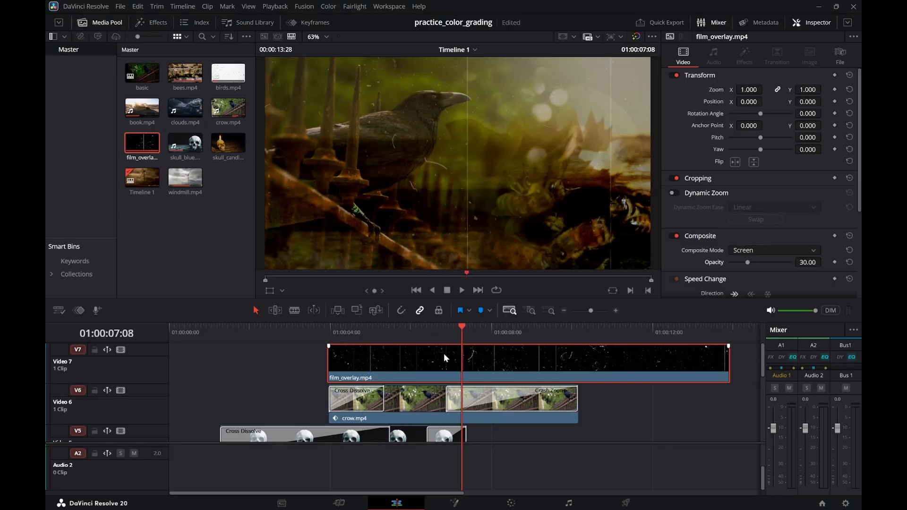
Set the Composite Mode of film_overlay.mp4 to Inverted Lum and move the playhead to 01:00:05:18
left_click(812, 249)
scroll(765, 333, "down", 1)
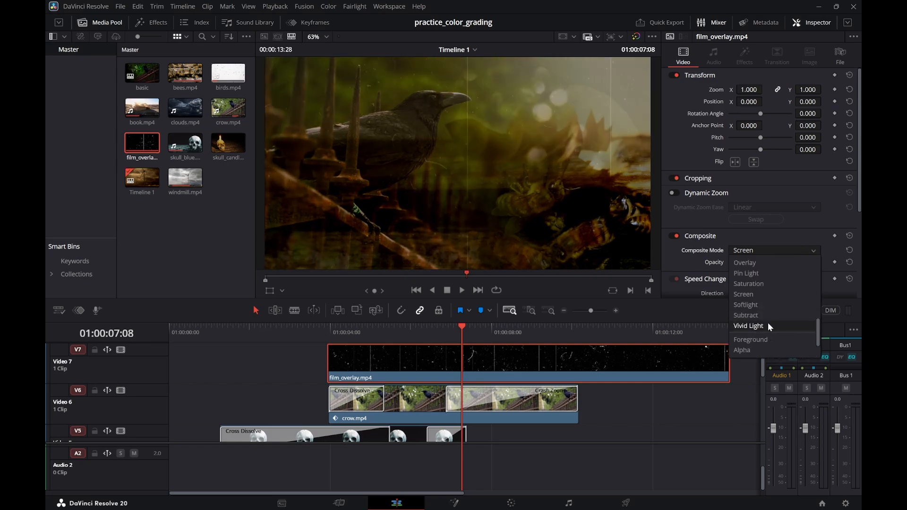
scroll(769, 325, "down", 1)
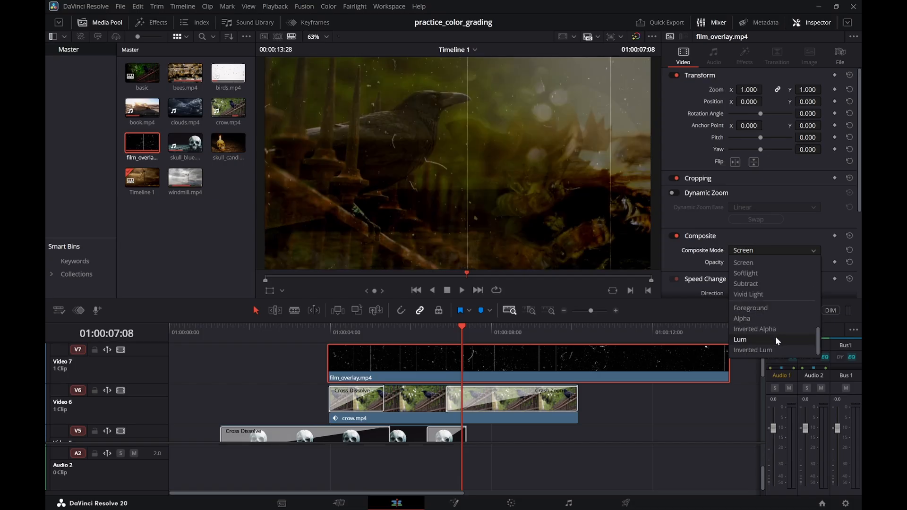
left_click(769, 350)
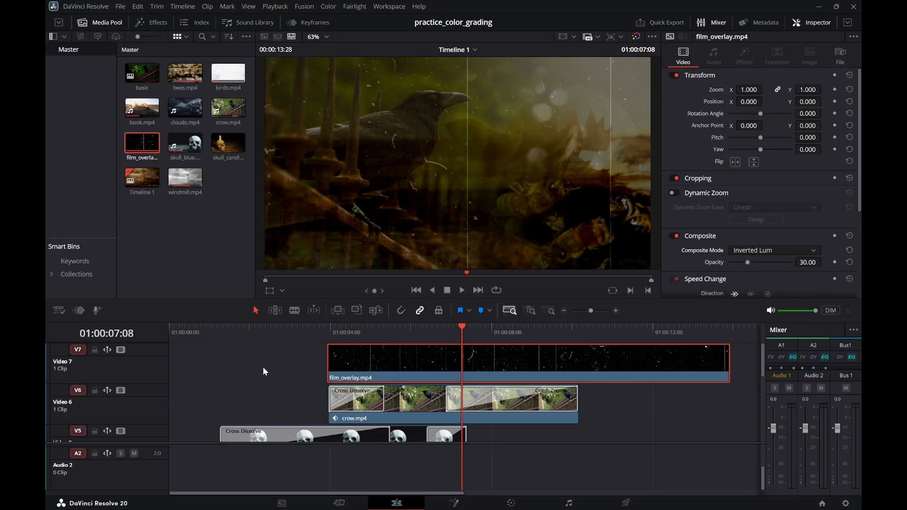
left_click(312, 350)
left_click_drag(375, 331, 394, 333)
Delete film_overlay.mp4 from Video 7 and remove it from the media pool
left_click(419, 361)
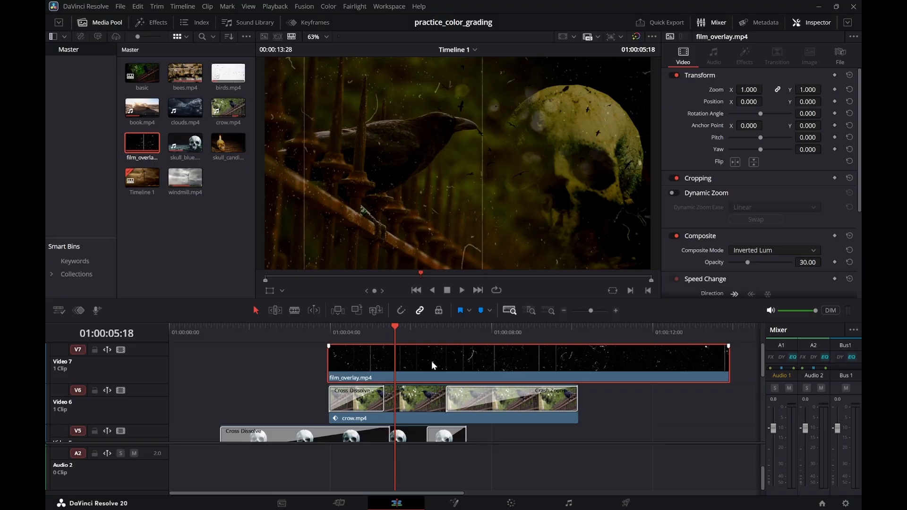
key("Delete")
left_click(186, 250)
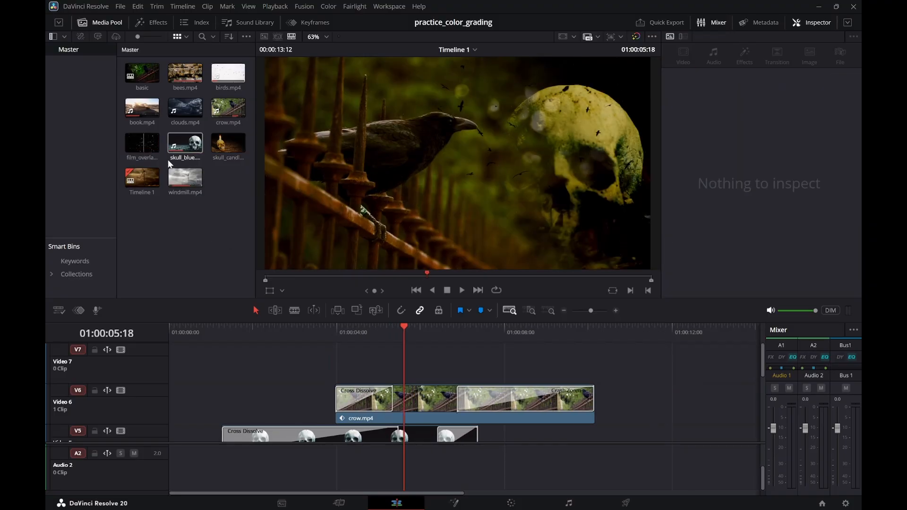
left_click(142, 142)
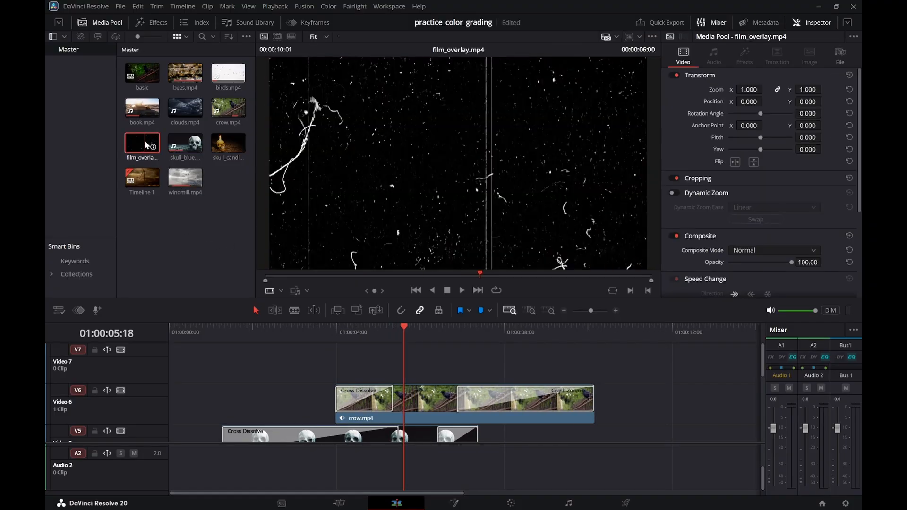
right_click(148, 141)
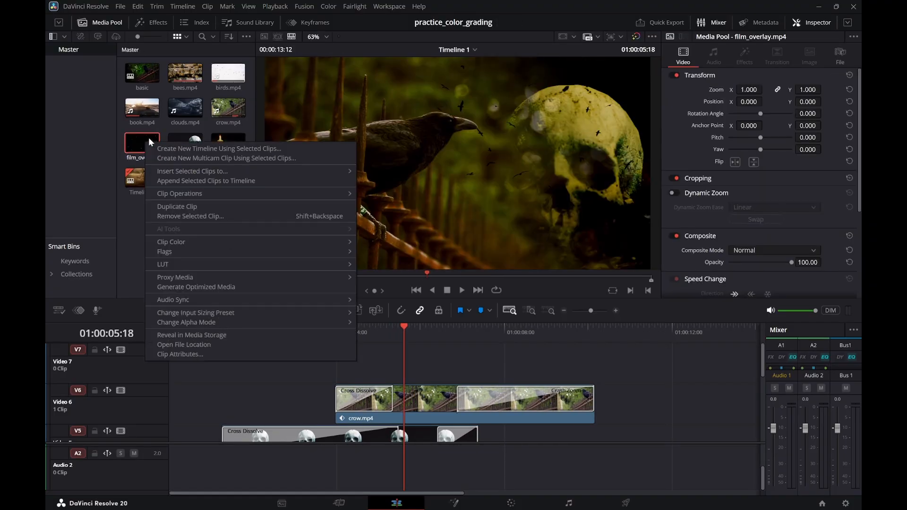
left_click(191, 216)
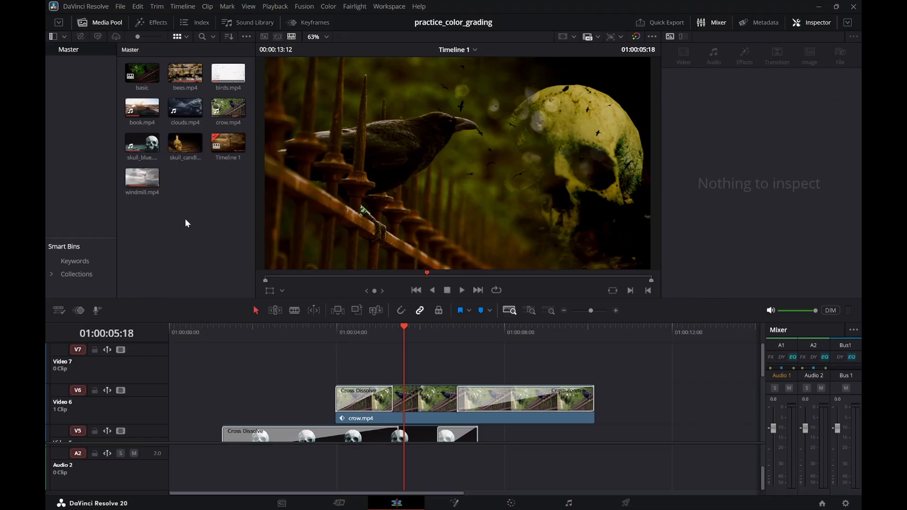
Place the Vintage Texture generator on Video 7 above crow.mp4 and select it
left_click(155, 22)
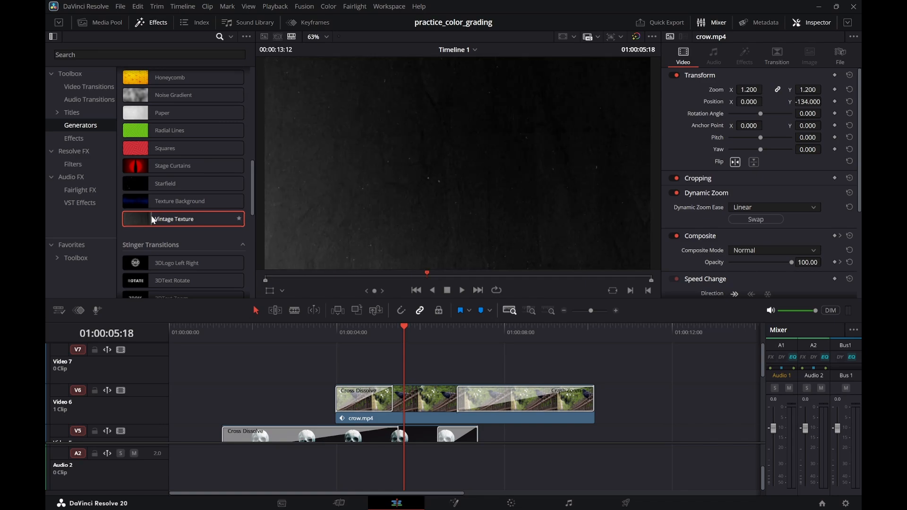
left_click_drag(152, 220, 345, 365)
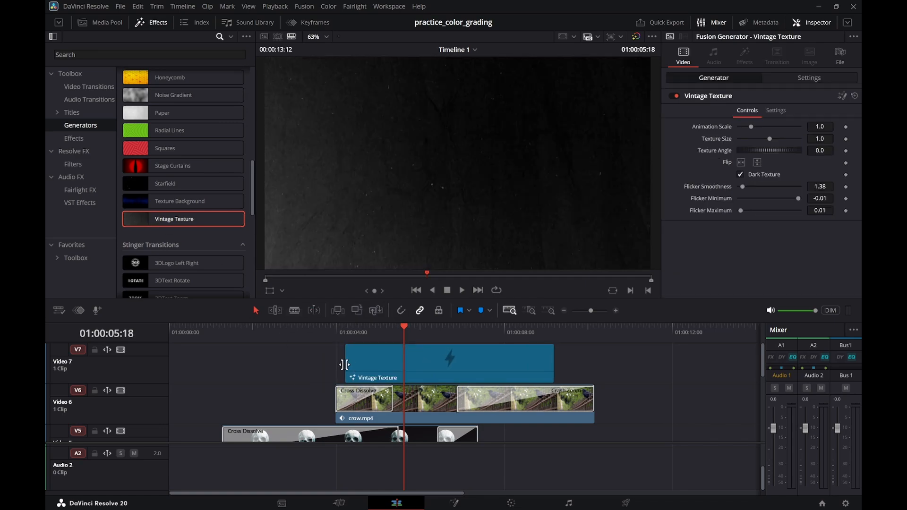
left_click(369, 359)
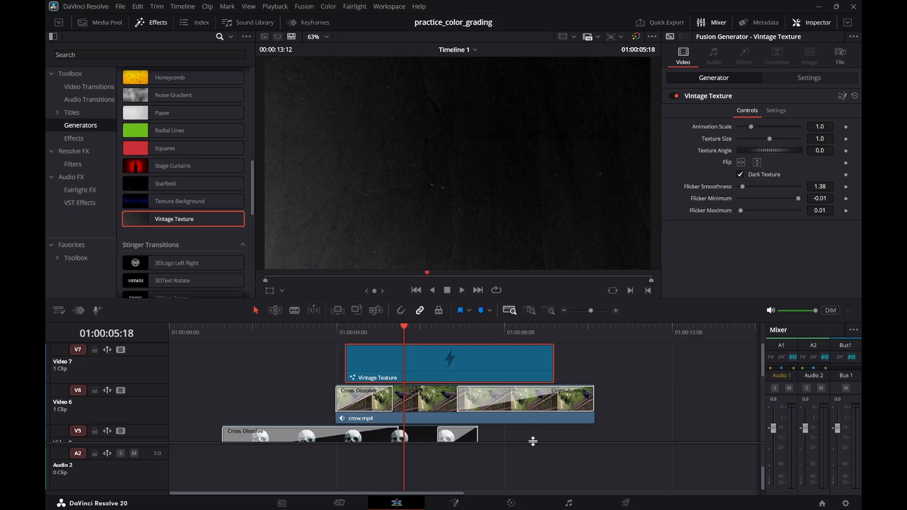
Open the Vintage Texture generator in Fusion, expand its group node and shift the group to reveal its inner nodes
left_click(453, 504)
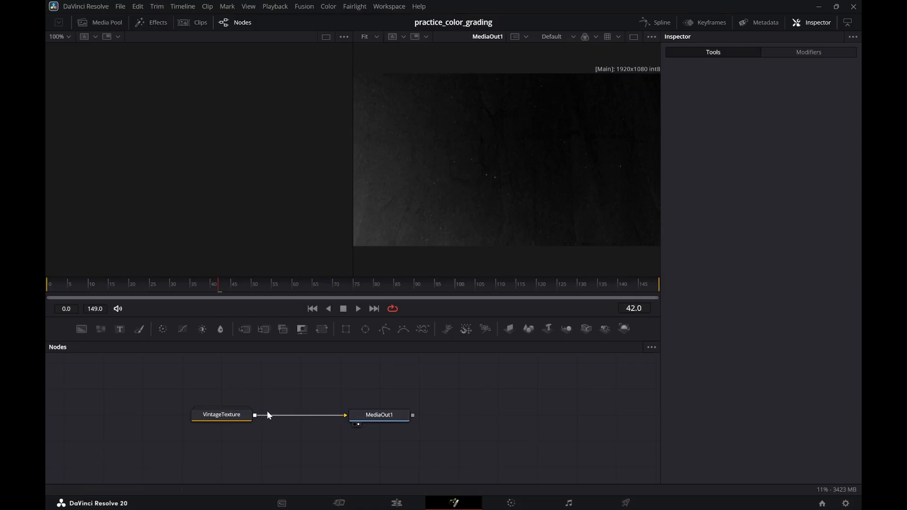
double_click(229, 416)
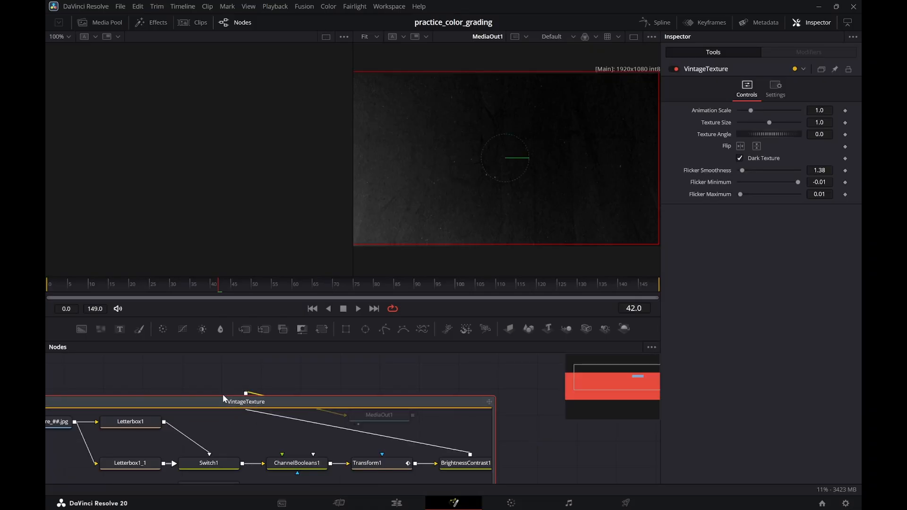
left_click_drag(219, 403, 248, 376)
Play the Fusion composition and examine the controls of the Switch1 node inside the VintageTexture group
left_click(245, 438)
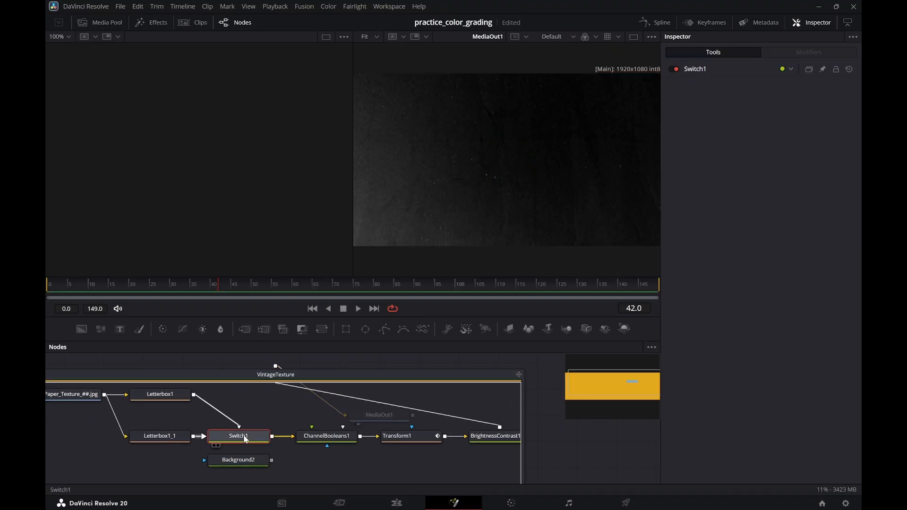
key("space")
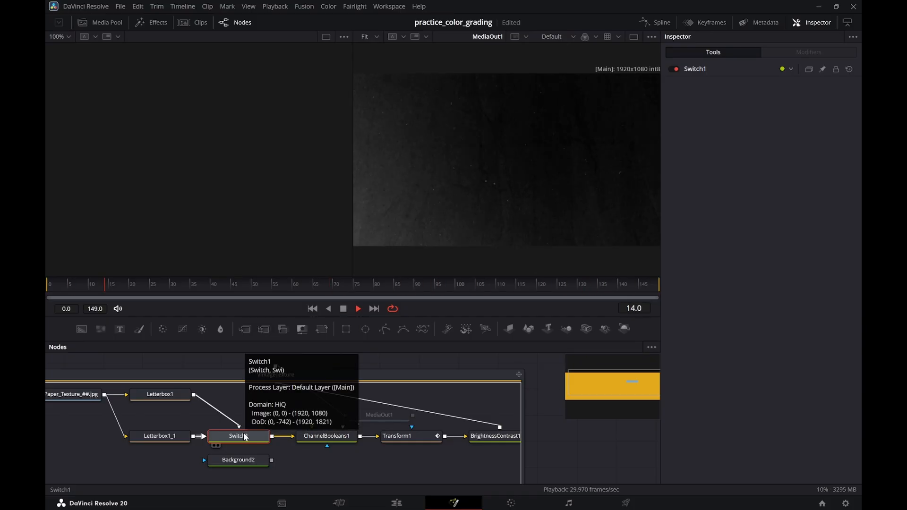
key("space")
left_click(222, 435)
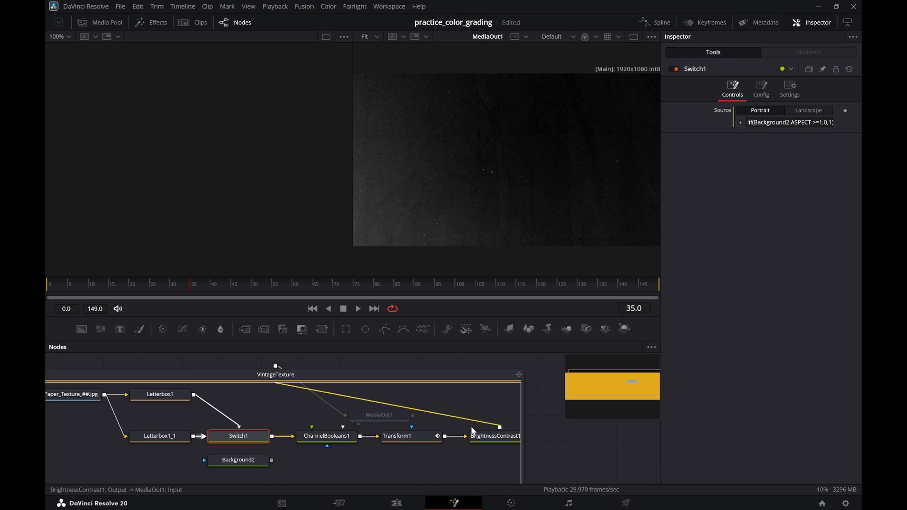
Try deleting the Transform1 node from the VintageTexture group, play the composition, and undo the deletion
left_click(401, 435)
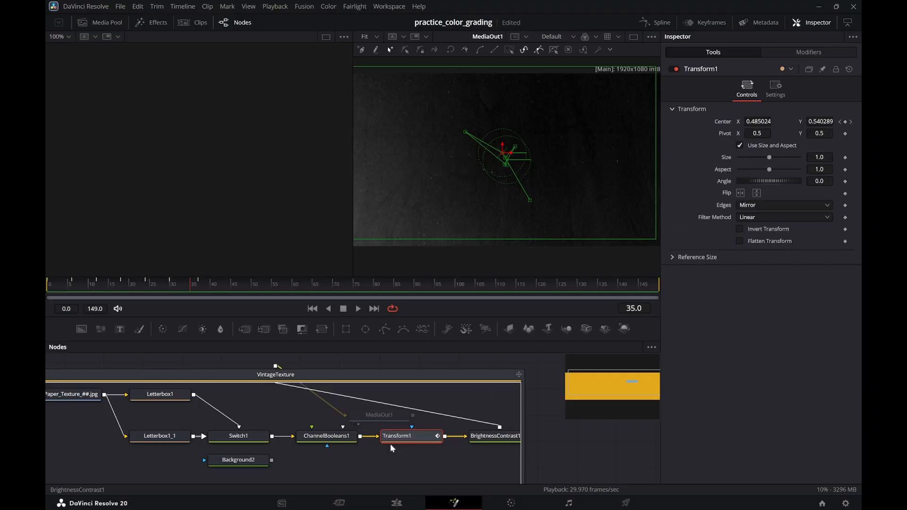
mouse_move(410, 439)
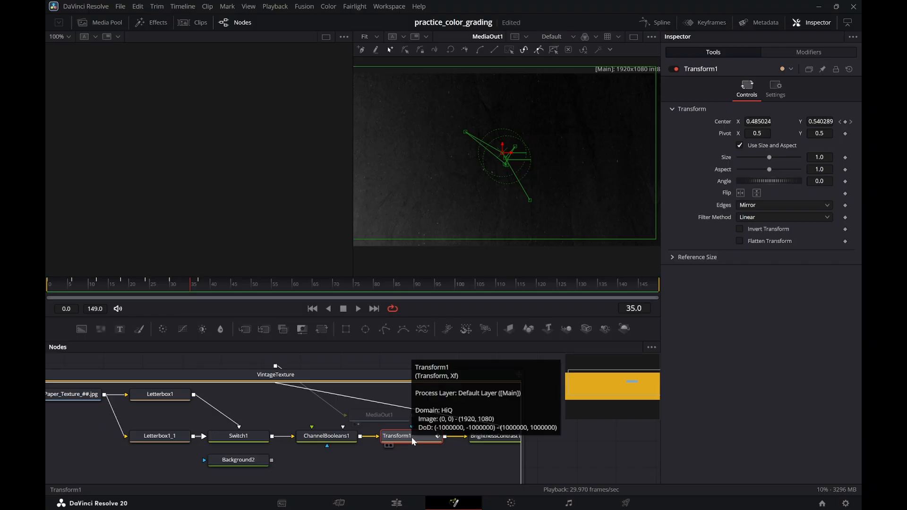
key("Delete")
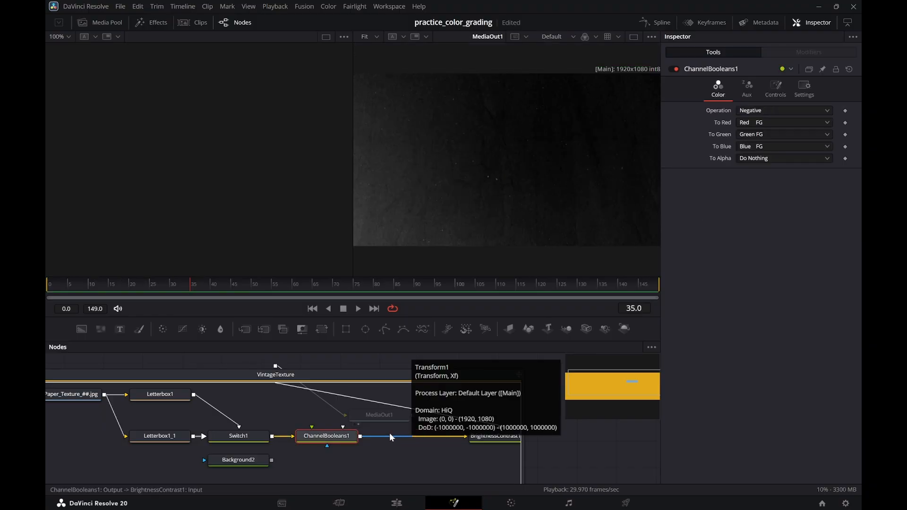
key("space")
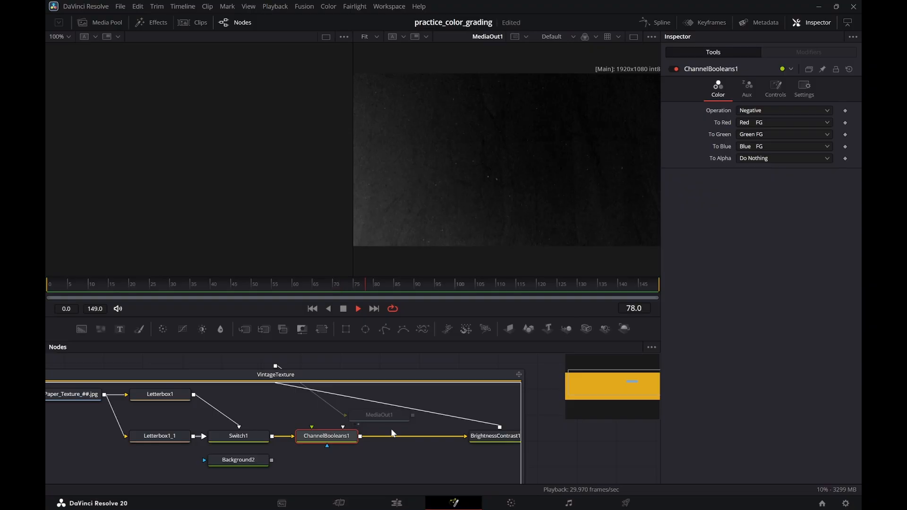
key("space")
key("ctrl+z")
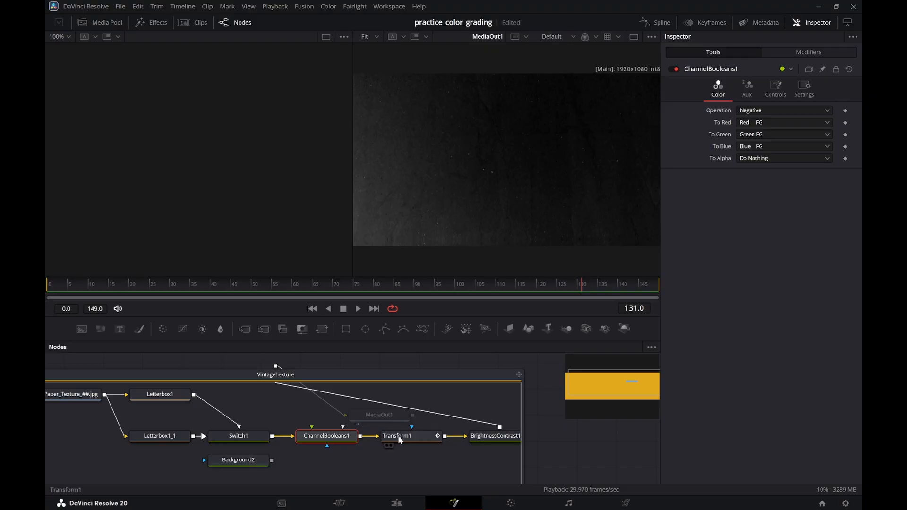
Select Transform1 and display its Center path keyframes under VintageTexture in the Keyframes editor, fitted to the composition's length
left_click(398, 436)
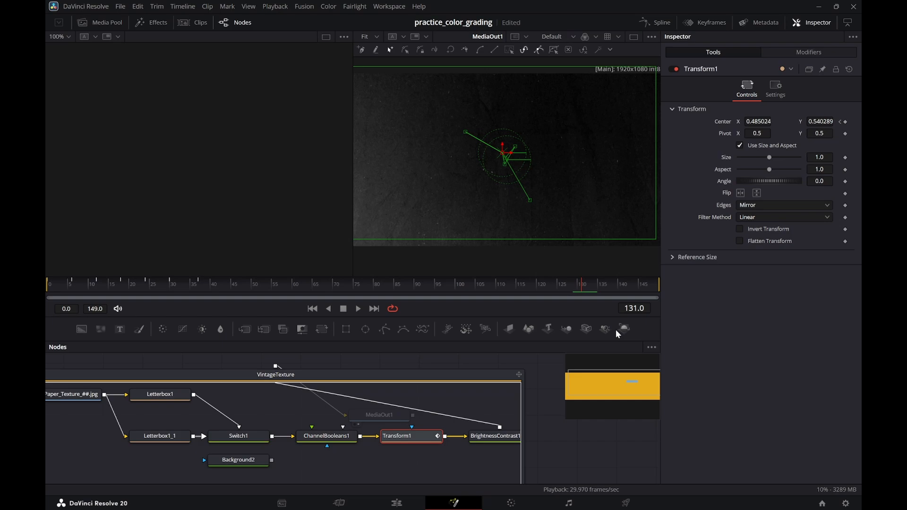
left_click(713, 21)
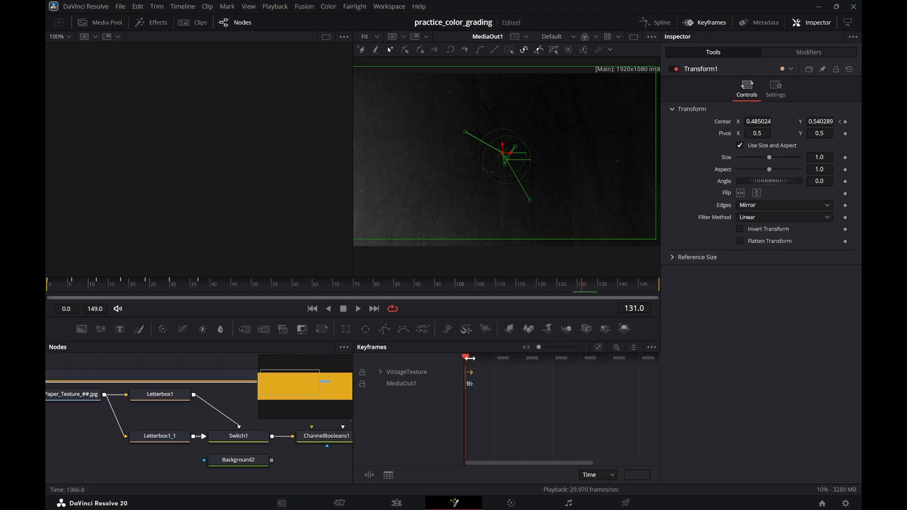
left_click(597, 348)
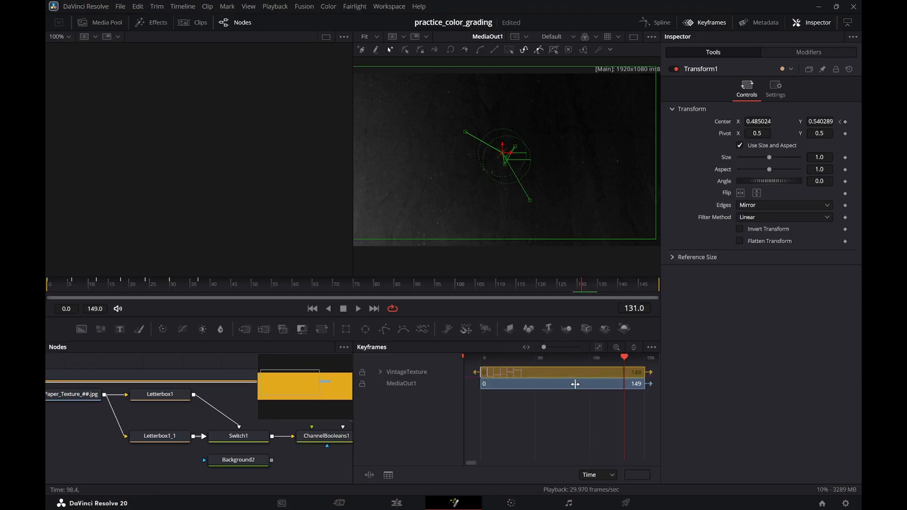
left_click_drag(623, 358, 488, 364)
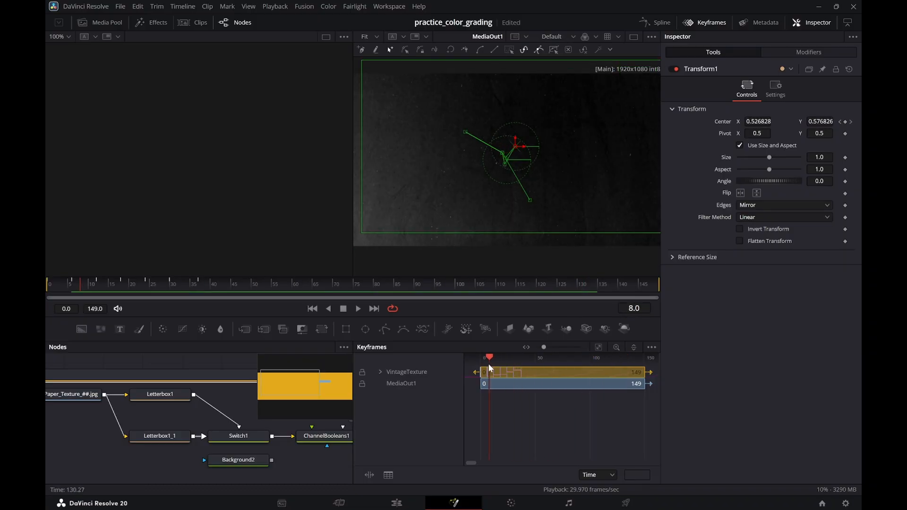
left_click(379, 371)
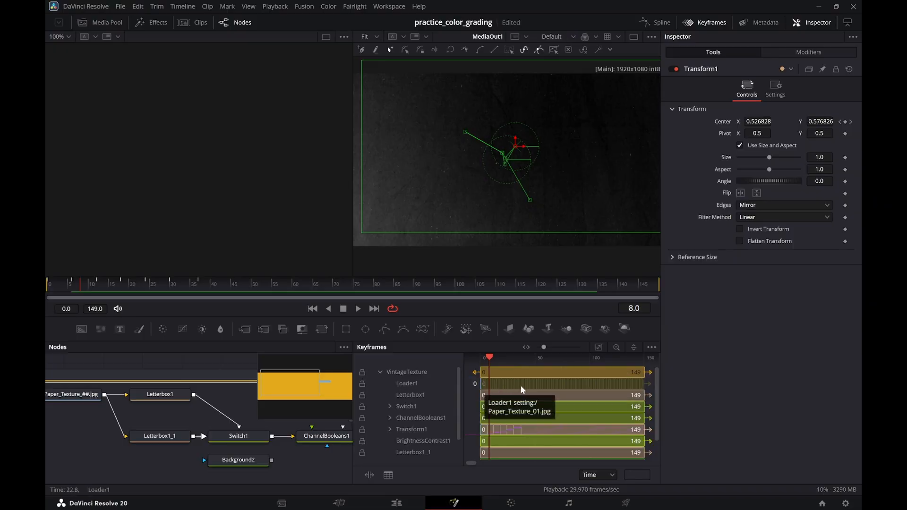
scroll(431, 394, "down", 1)
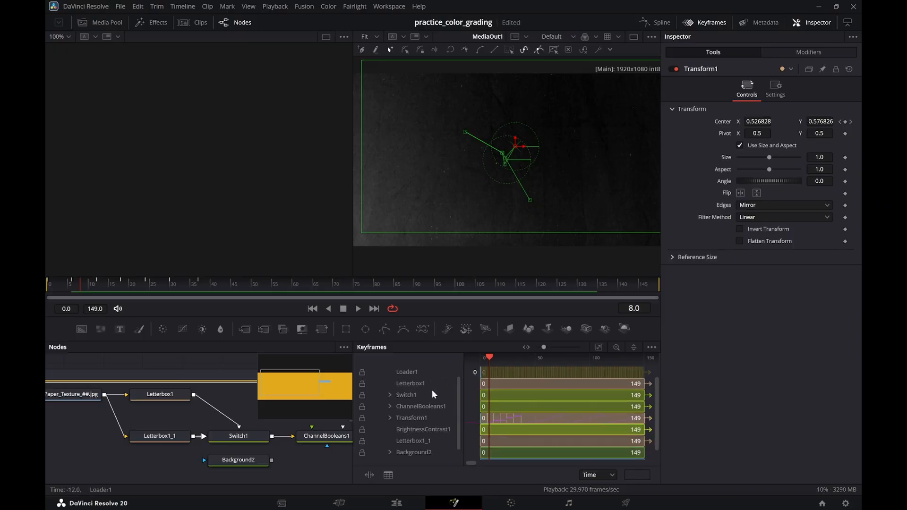
left_click(389, 418)
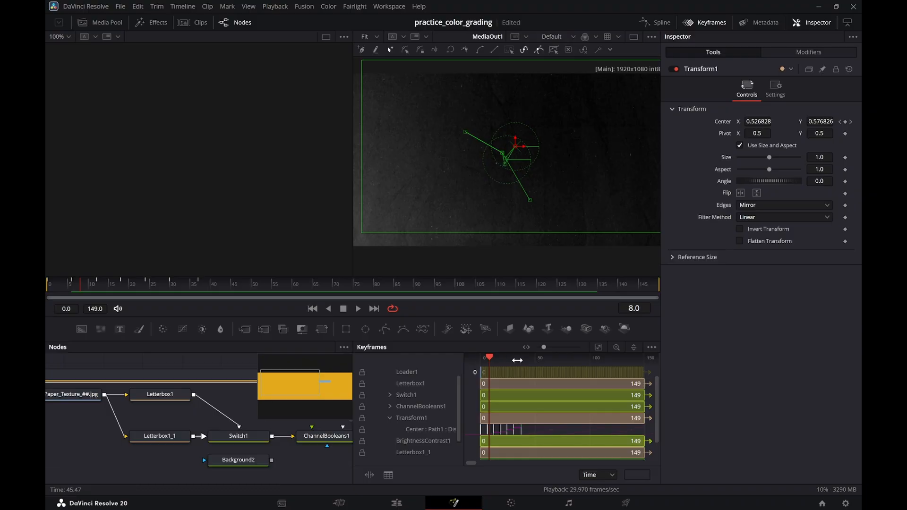
Examine the spacing of Transform1's Center keyframes in an enlarged Keyframes editor while scrubbing between frames 7 and 14
mouse_move(490, 358)
left_mouse_down()
mouse_move(565, 363)
mouse_move(495, 372)
left_mouse_up()
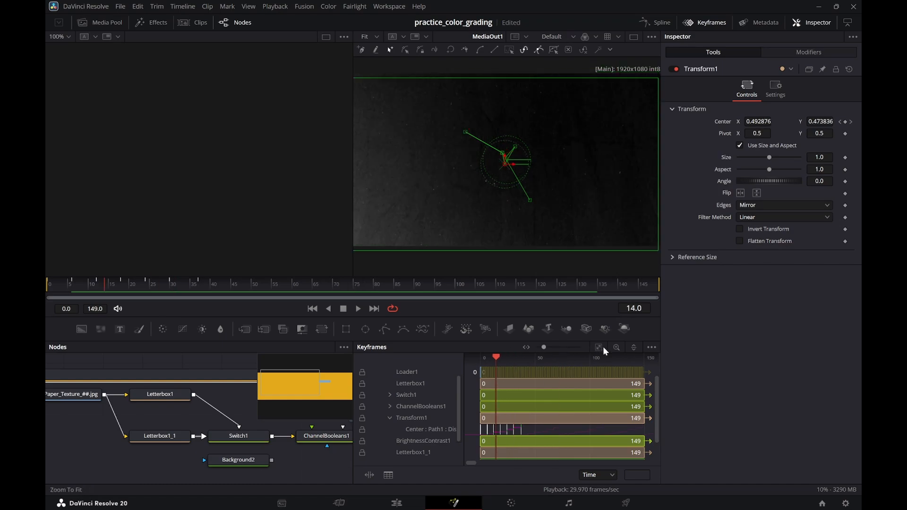
left_click(617, 348)
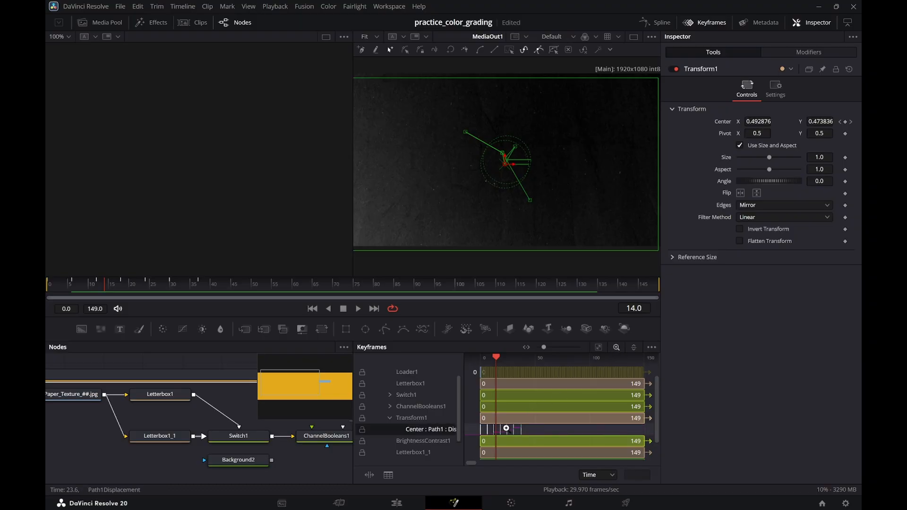
left_click_drag(535, 444, 543, 445)
left_click_drag(564, 408, 479, 454)
left_click_drag(545, 349, 552, 348)
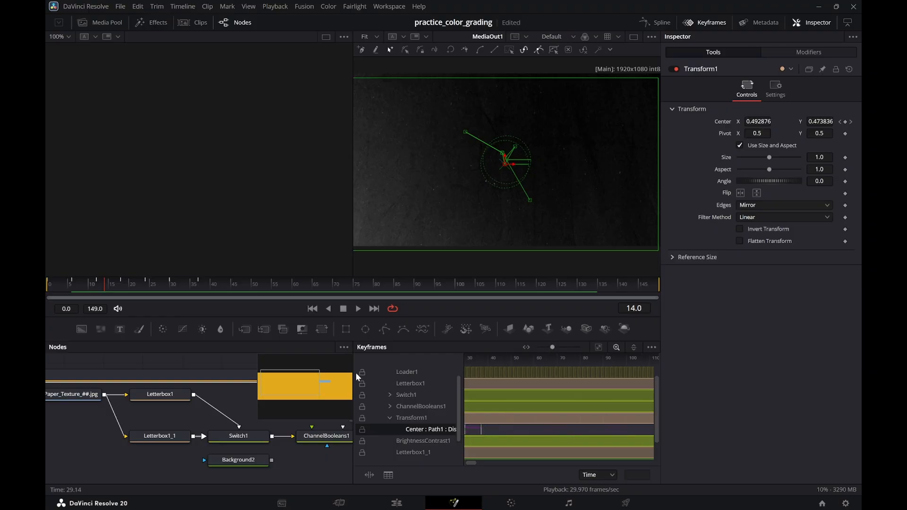
left_click_drag(355, 365, 192, 364)
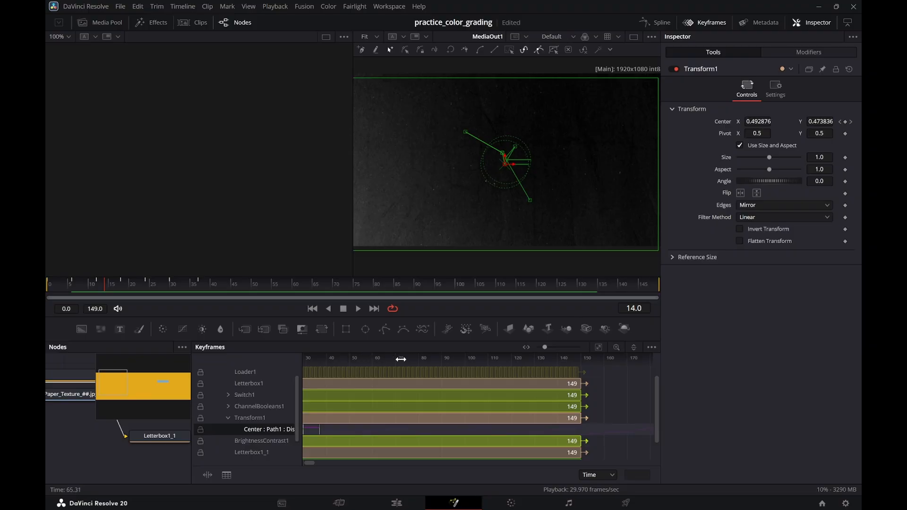
left_click_drag(402, 359, 466, 359)
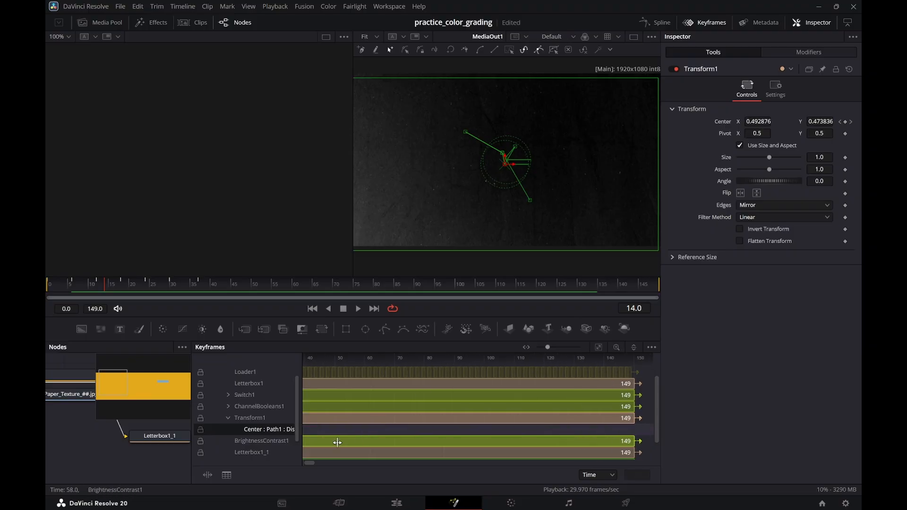
left_click_drag(309, 463, 291, 462)
left_click_drag(354, 359, 421, 359)
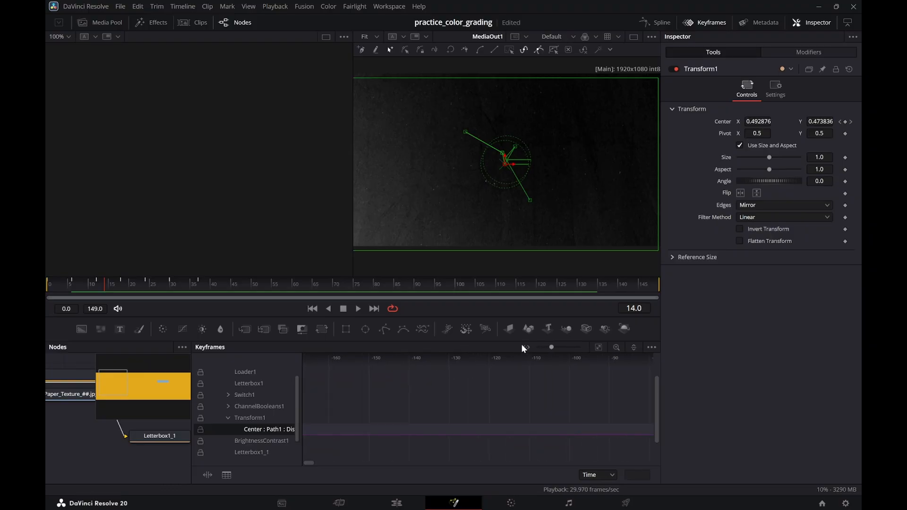
left_click(599, 347)
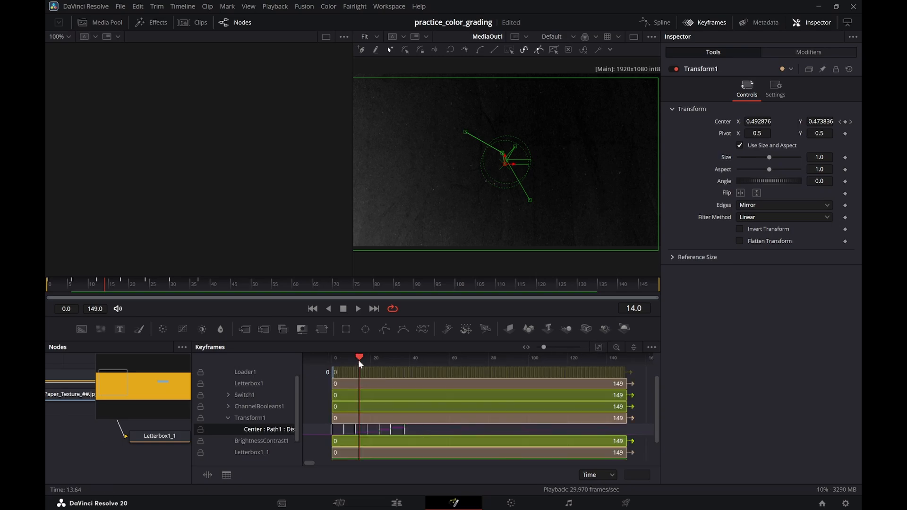
mouse_move(359, 358)
left_mouse_down()
mouse_move(339, 359)
mouse_move(370, 365)
mouse_move(346, 366)
left_mouse_up()
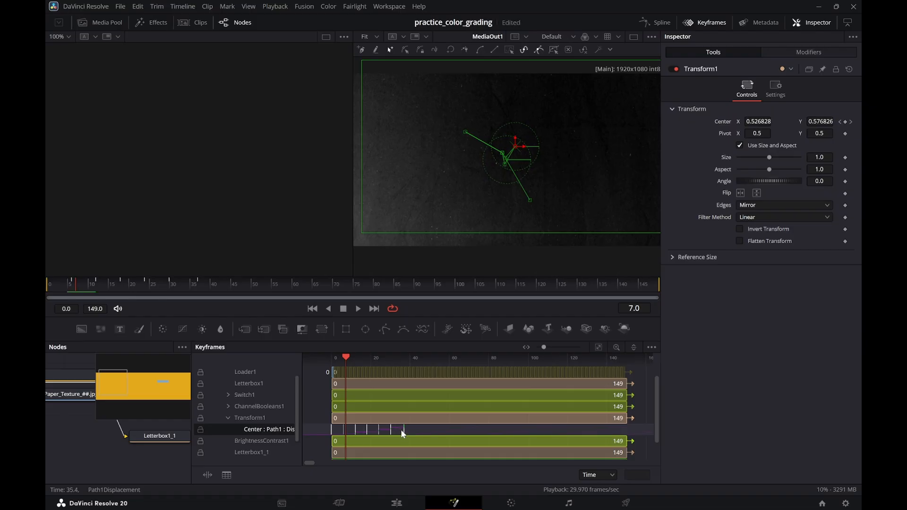
Shift Transform1's Center keyframes along the timeline so that the first sits at about frame 3
left_click_drag(403, 428, 430, 427)
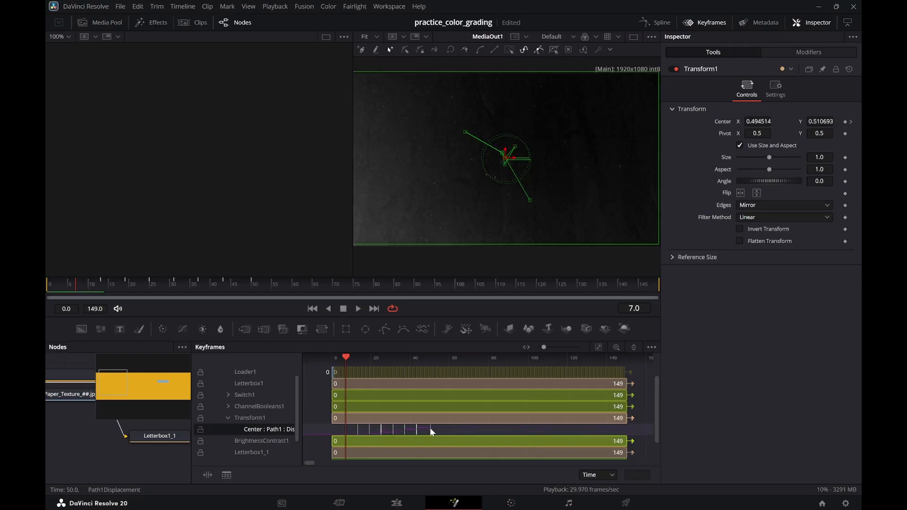
left_click_drag(430, 427, 268, 433)
right_click(352, 429)
left_click(479, 399)
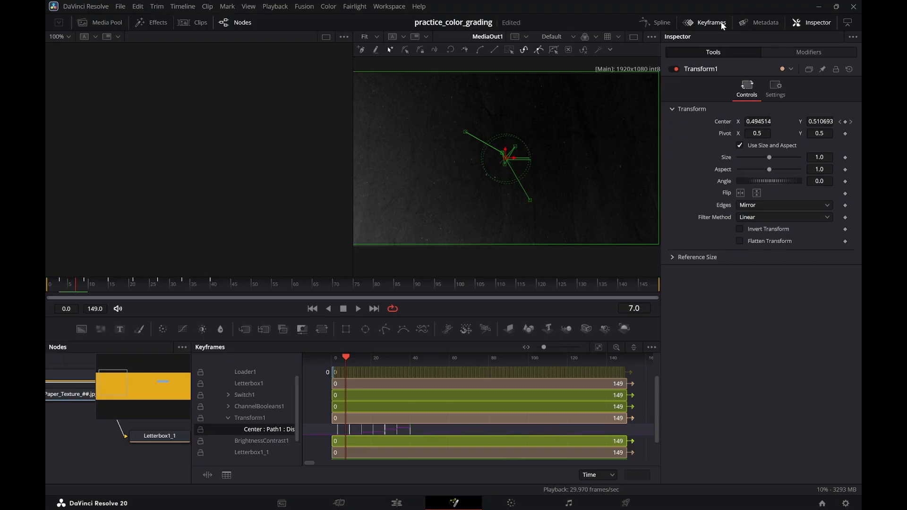
Show the Spline editor in place of the Keyframes editor and collapse its VintageTexture group
left_click(660, 22)
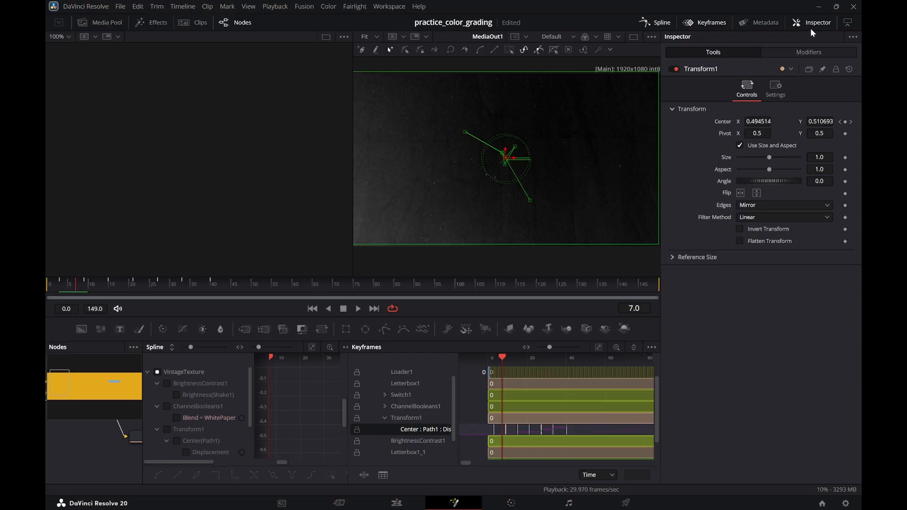
left_click(720, 22)
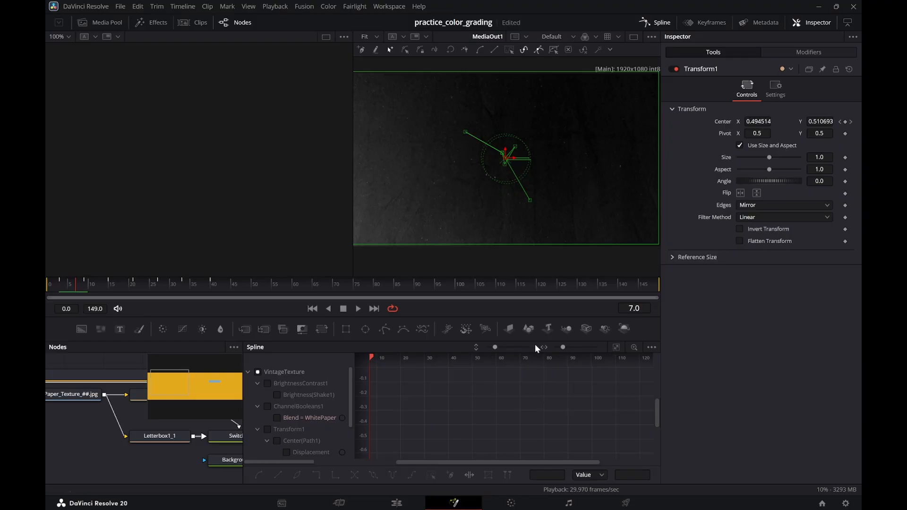
scroll(410, 415, "down", 2)
left_click(249, 372)
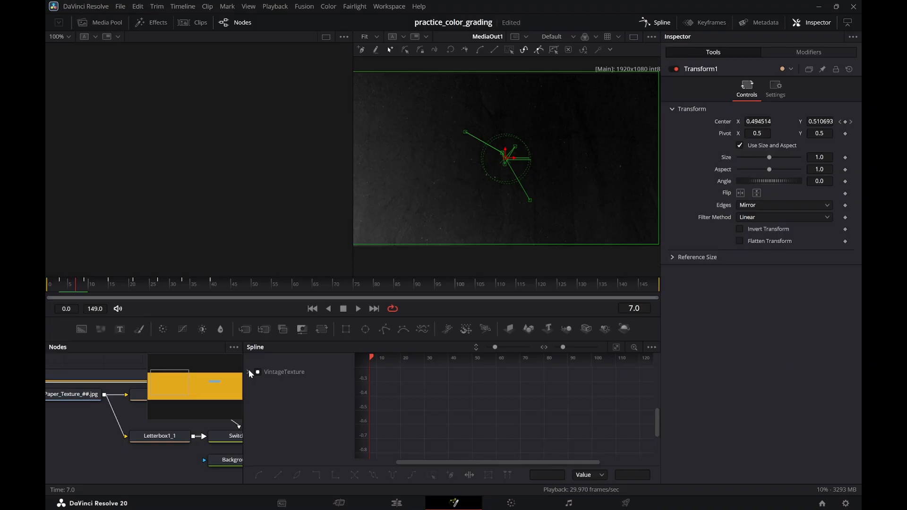
scroll(415, 397, "down", 8)
Save the project and briefly play the composition to check the texture's movement
key("ctrl+s")
key("space")
key("space")
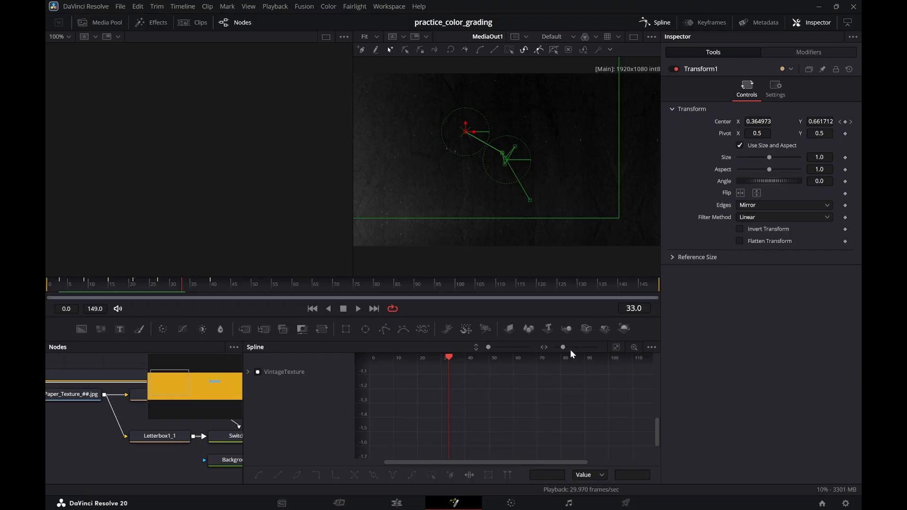
Expand VintageTexture in the Spline editor and enable Transform1 to display its Center path Displacement curve
left_click_drag(413, 362, 272, 377)
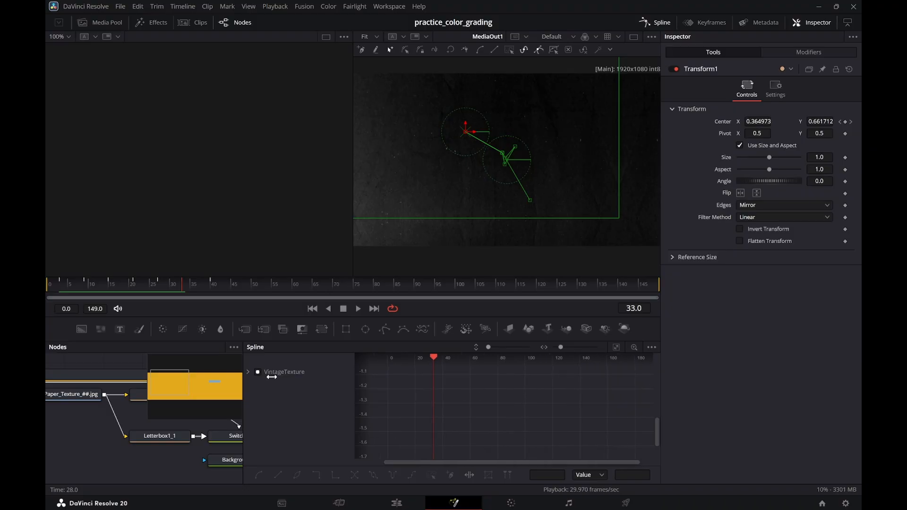
left_click(247, 371)
scroll(311, 424, "down", 3)
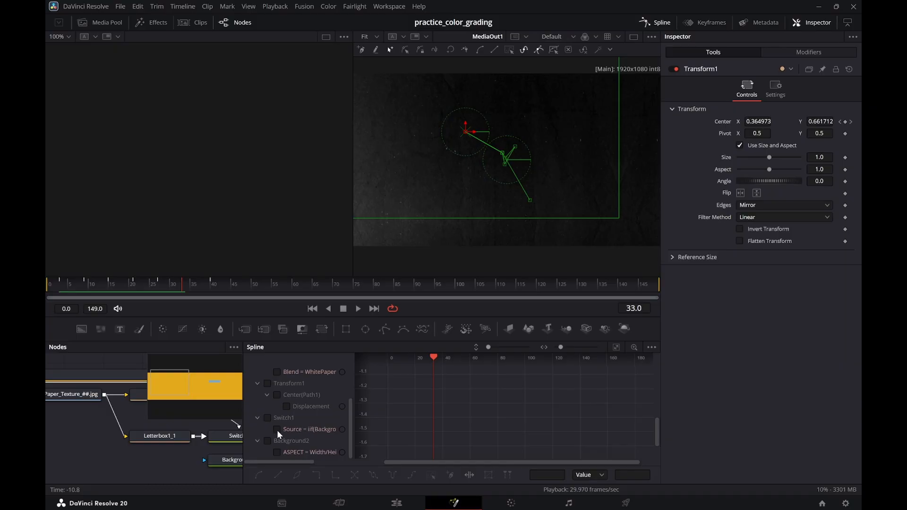
scroll(277, 428, "up", 1)
left_click(267, 418)
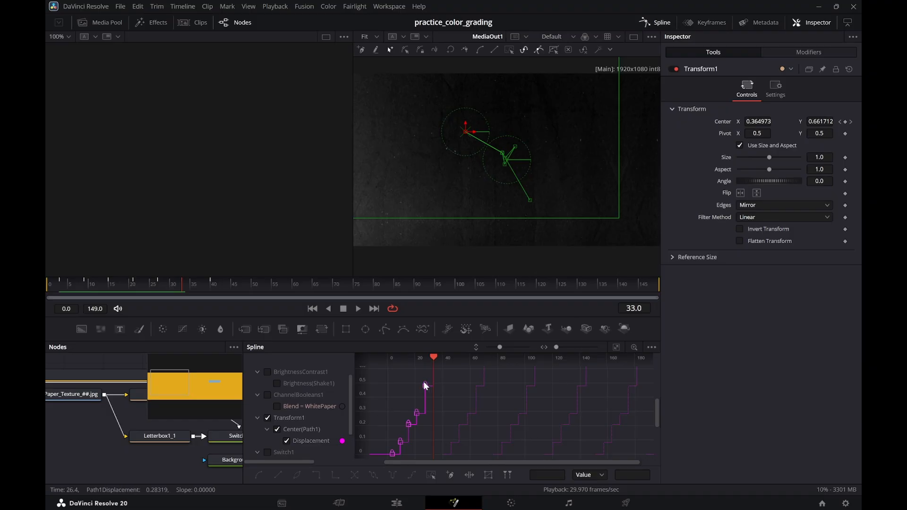
Toggle Isolate for the first keyframe of Transform1's Displacement curve and move that keyframe to about frame 15
left_click_drag(433, 357, 384, 365)
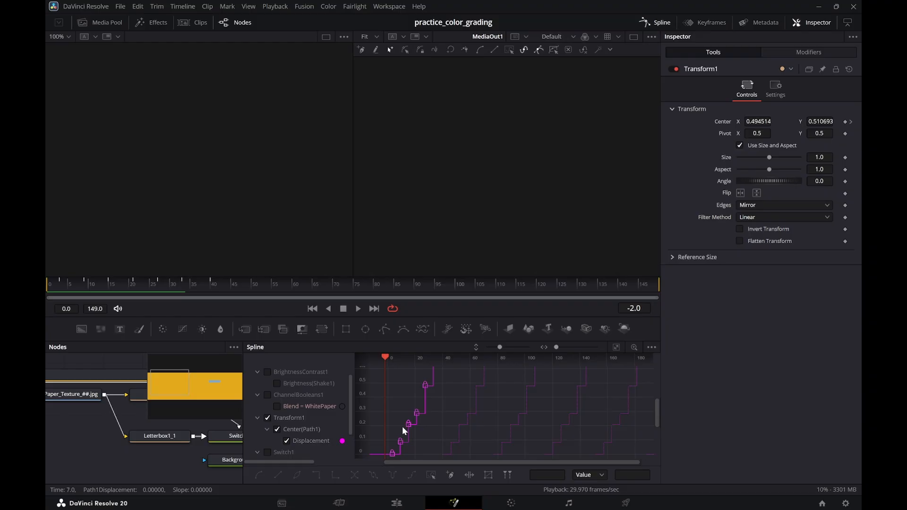
left_click(392, 452)
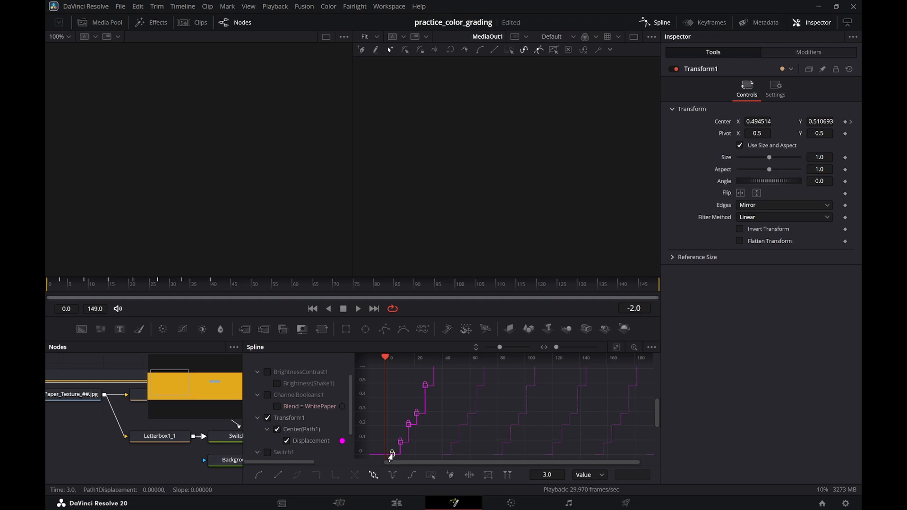
right_click(393, 455)
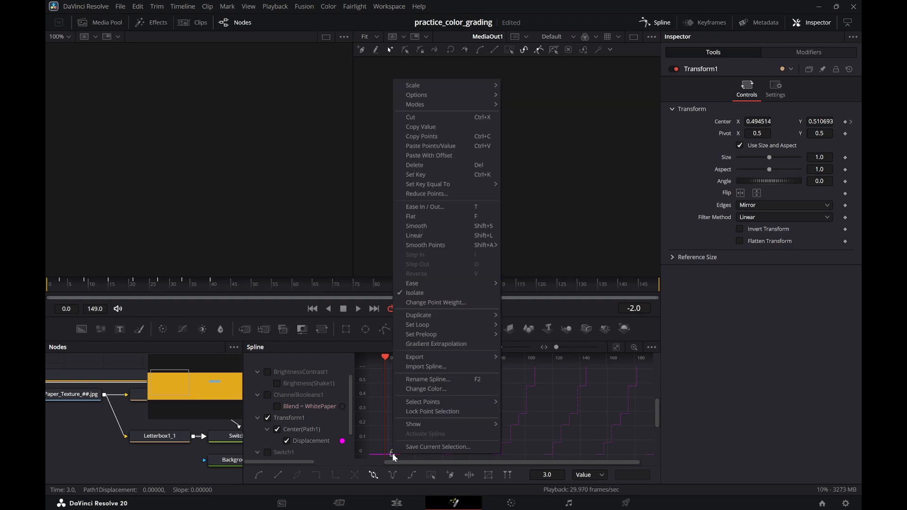
left_click(415, 295)
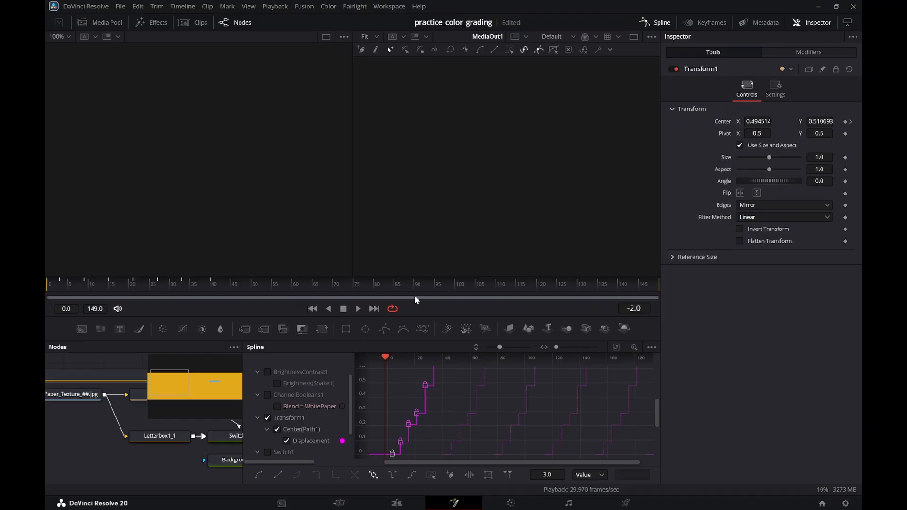
left_click_drag(392, 453, 409, 455)
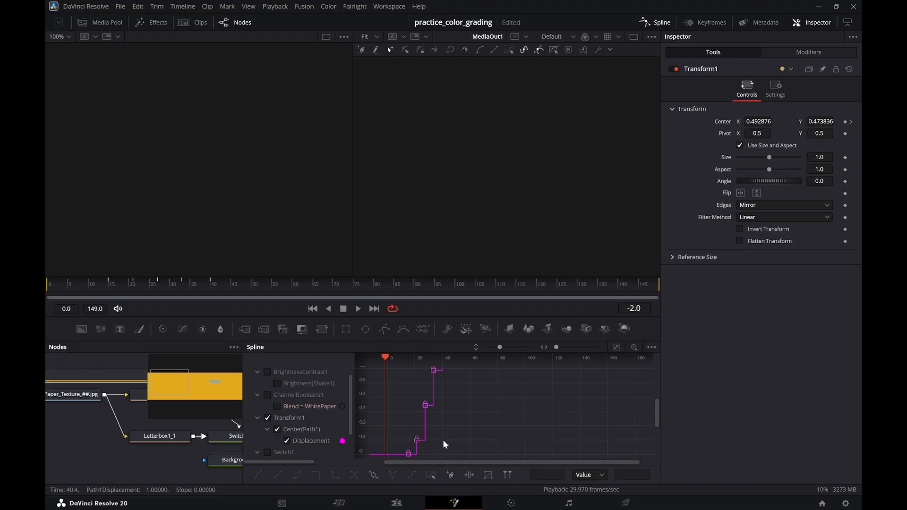
left_click_drag(459, 359, 439, 439)
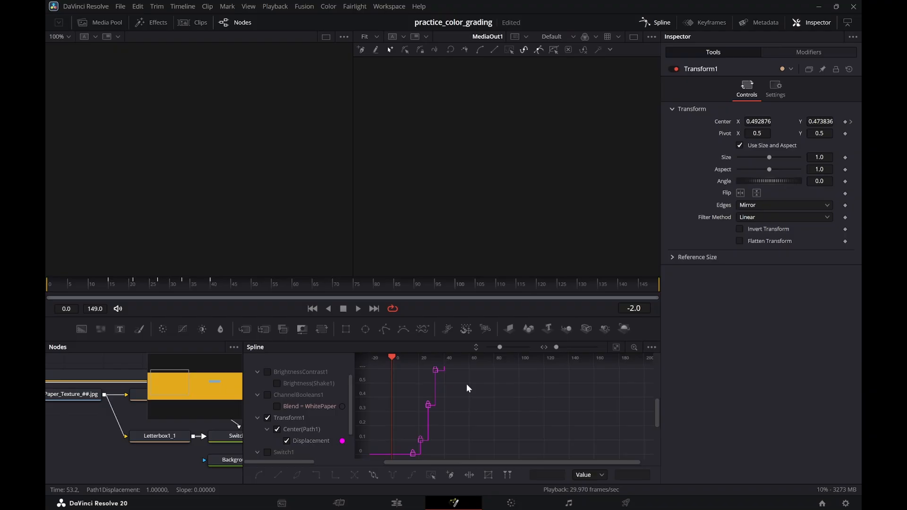
Show the Keyframes editor beside the Spline editor and shift the Center path keyframes so that the first sits at frame 0
left_click(716, 22)
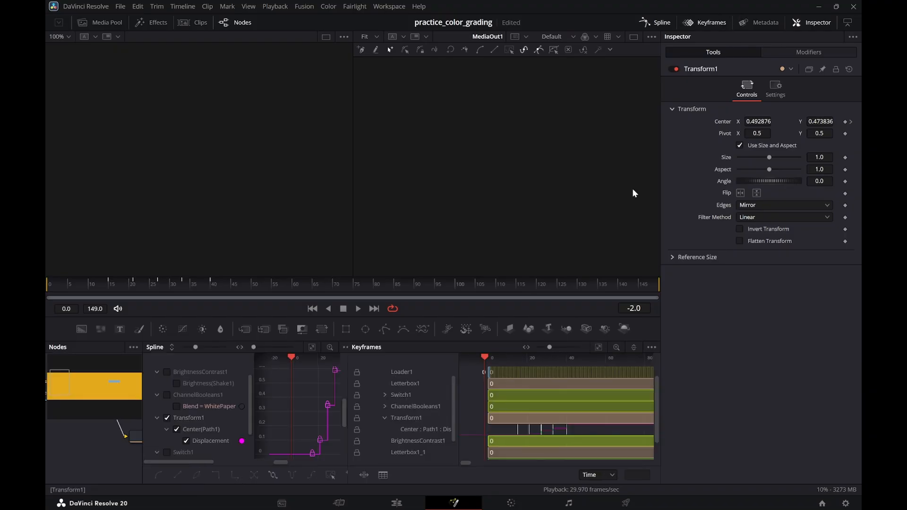
left_click(514, 430)
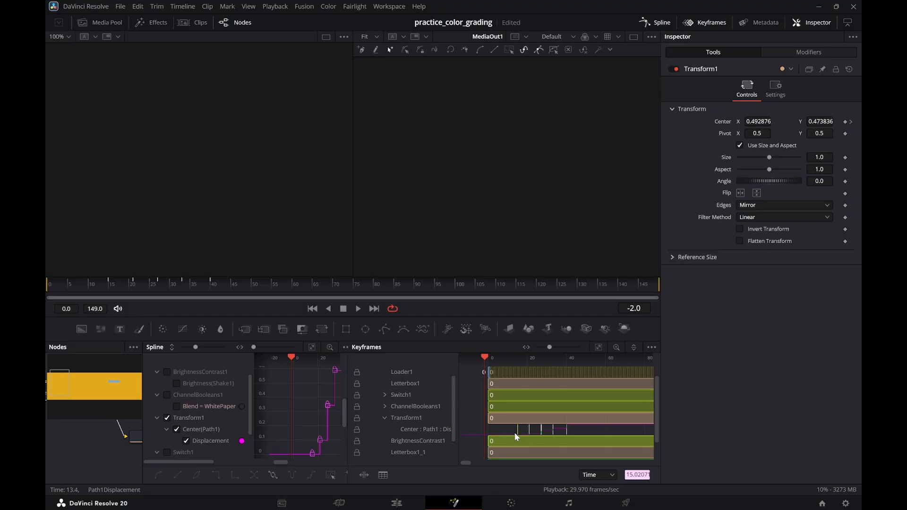
left_click(517, 435)
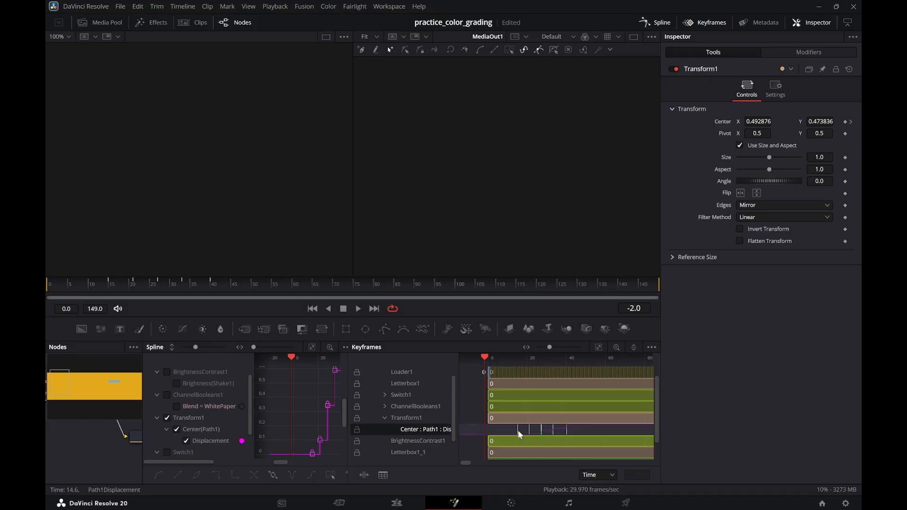
left_click_drag(517, 428, 513, 430)
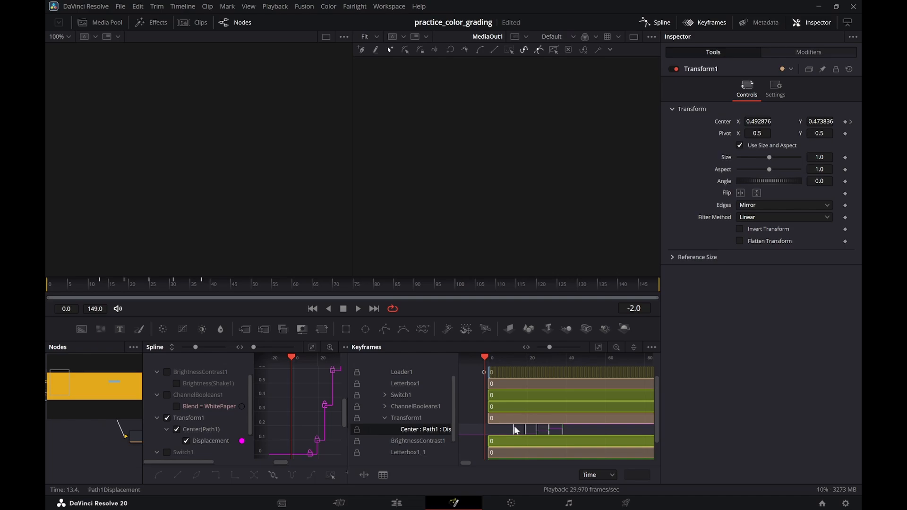
right_click(514, 431)
key("Escape")
left_click_drag(512, 427, 489, 429)
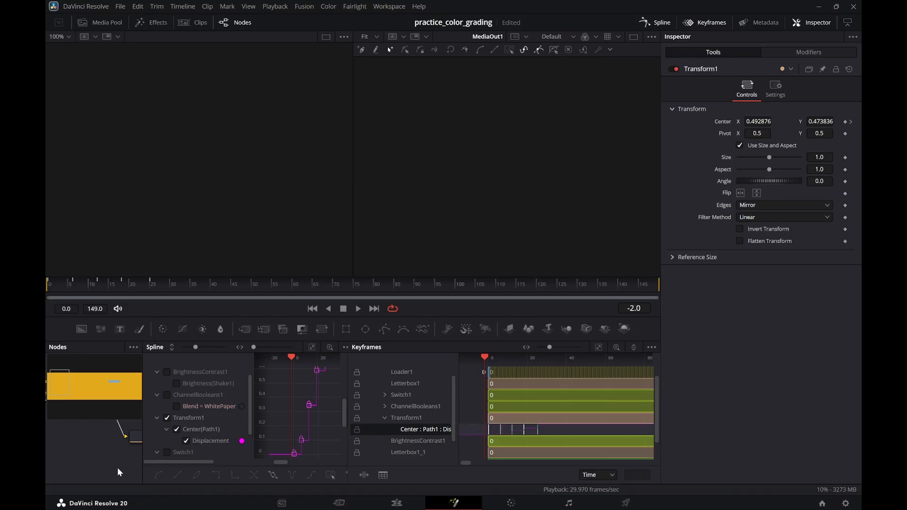
Close the Keyframes and Spline editors, delete the animated Transform1 and insert a new Transform node between ChannelBooleans1 and BrightnessContrast1
left_click(711, 26)
left_click(662, 23)
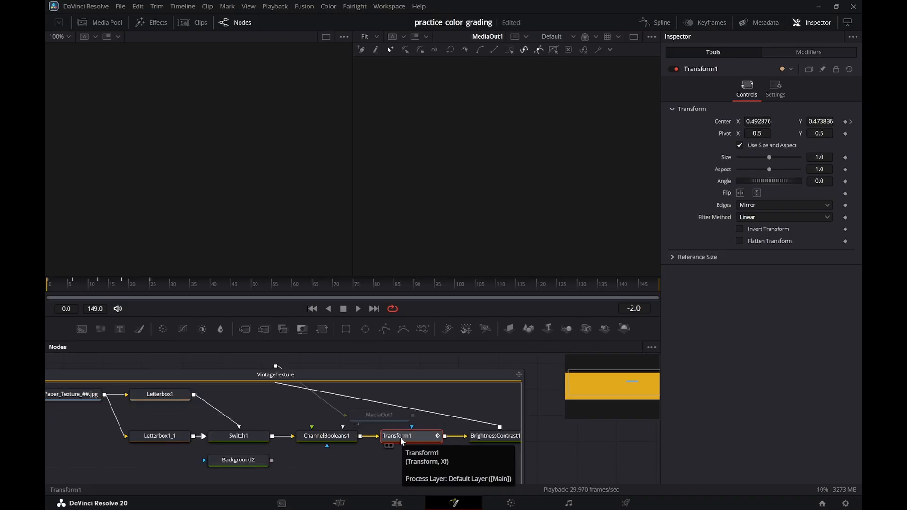
key("Delete")
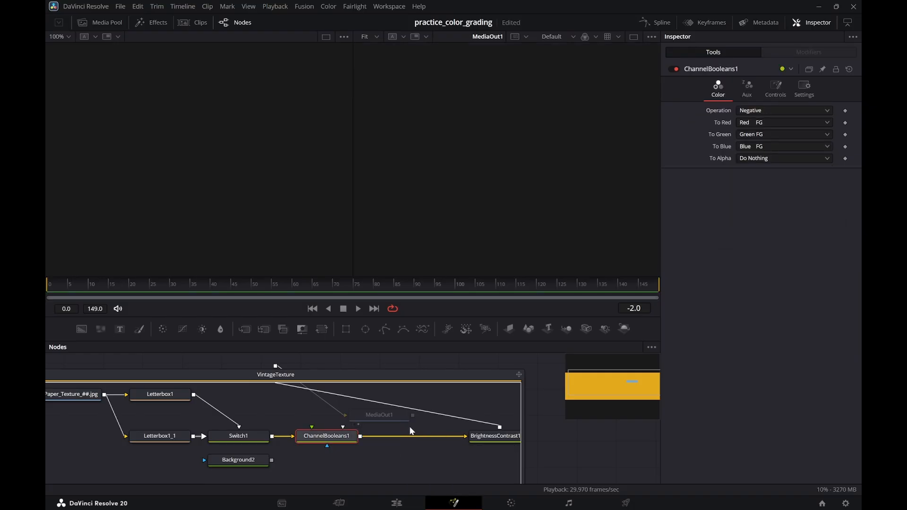
key("shift+space")
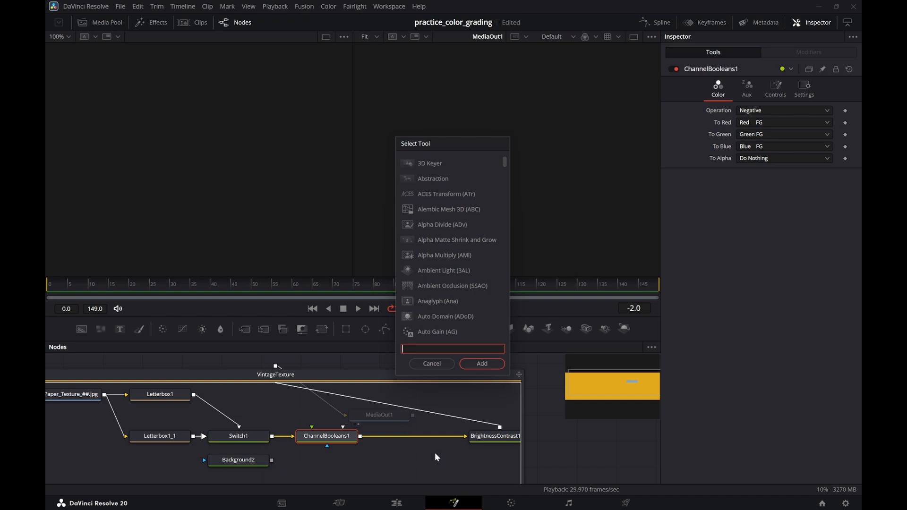
type("tra")
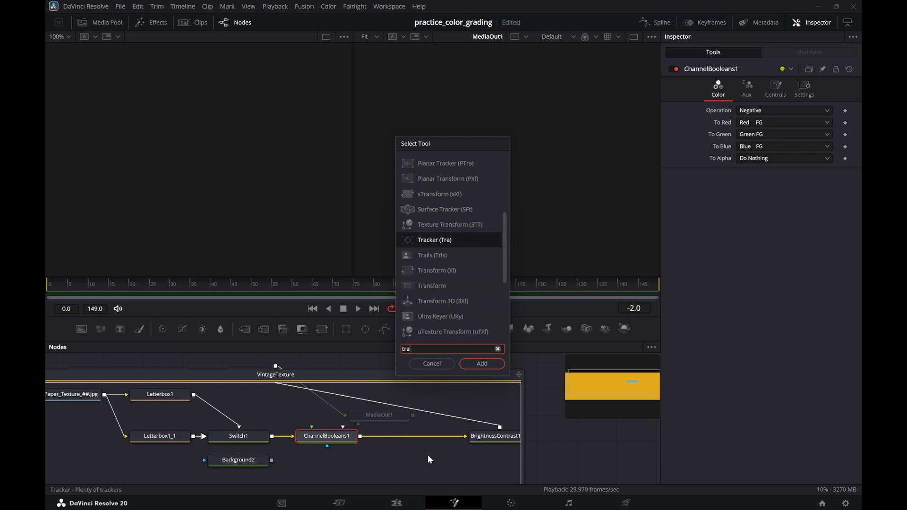
left_click(431, 283)
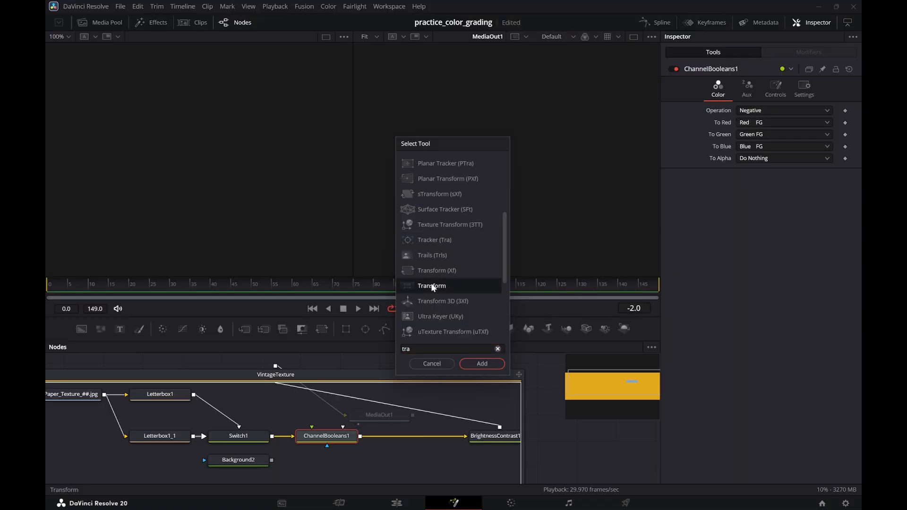
left_click(482, 364)
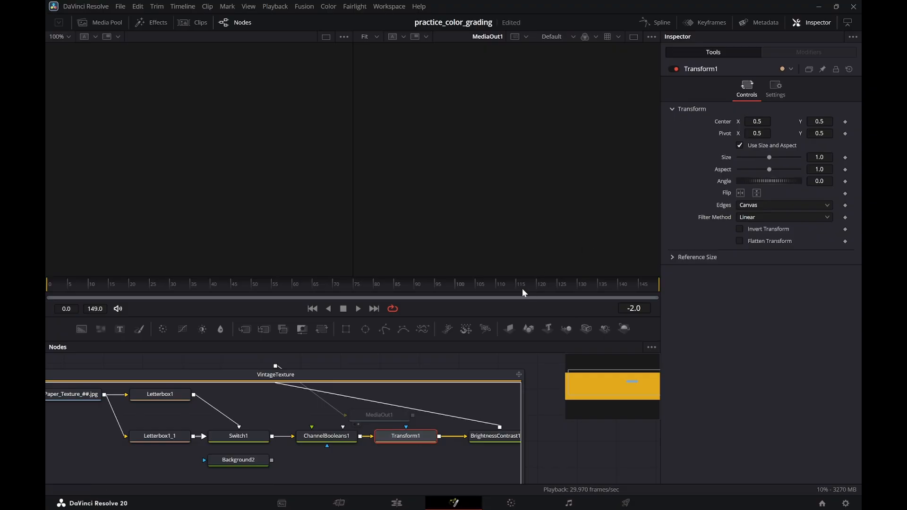
Play the composition from its start and scrub back to frame 0 to check the texture's movement
left_click(312, 309)
key("space")
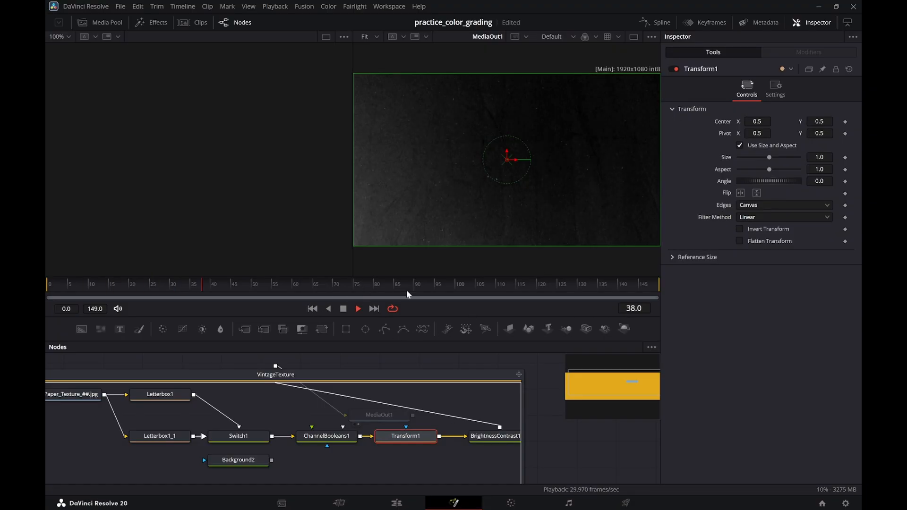
key("space")
key("space")
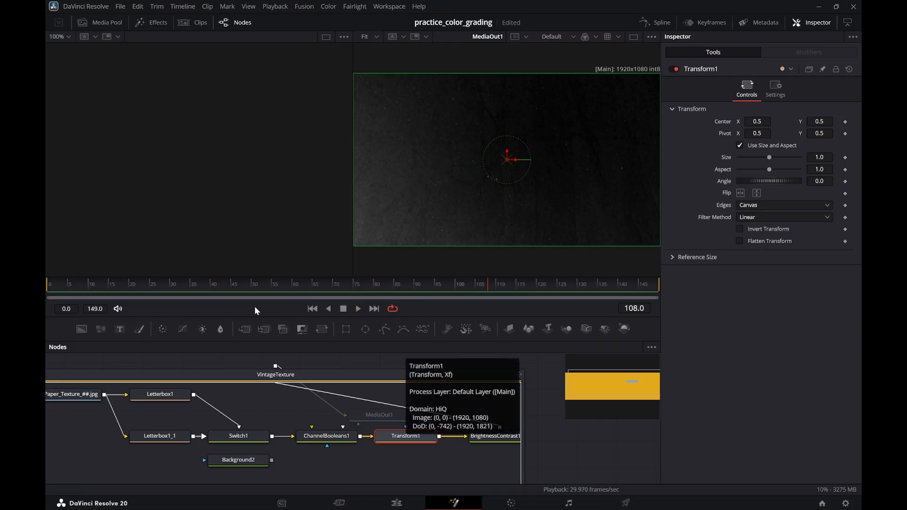
left_click_drag(240, 286, 58, 283)
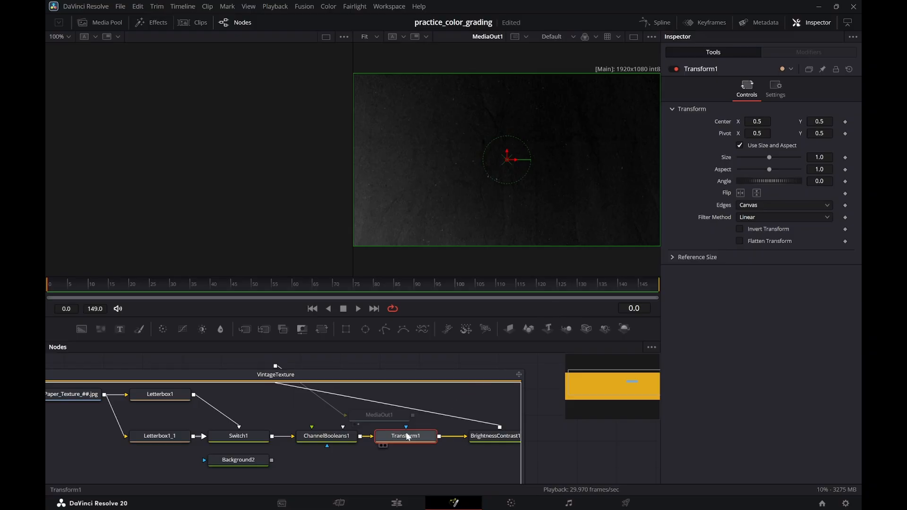
Return to the Edit page and set the Vintage Texture clip's composite mode to Screen
left_click(396, 503)
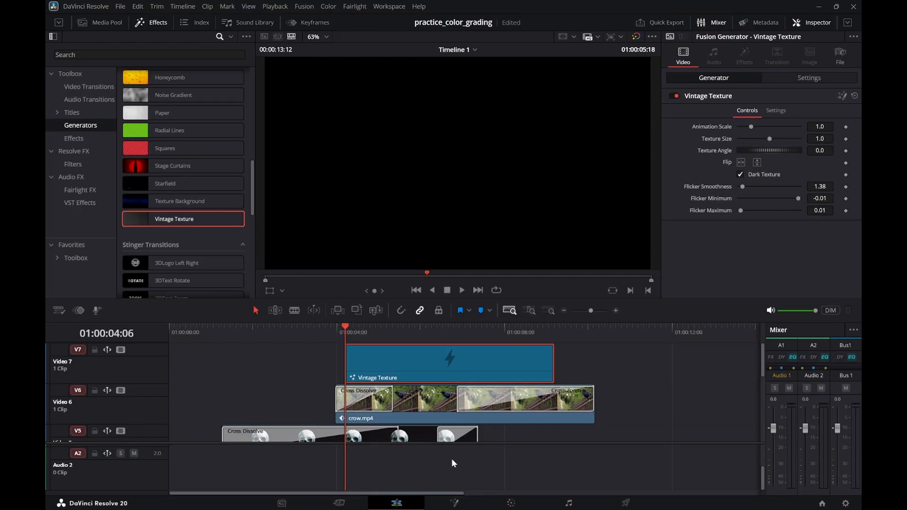
key("space")
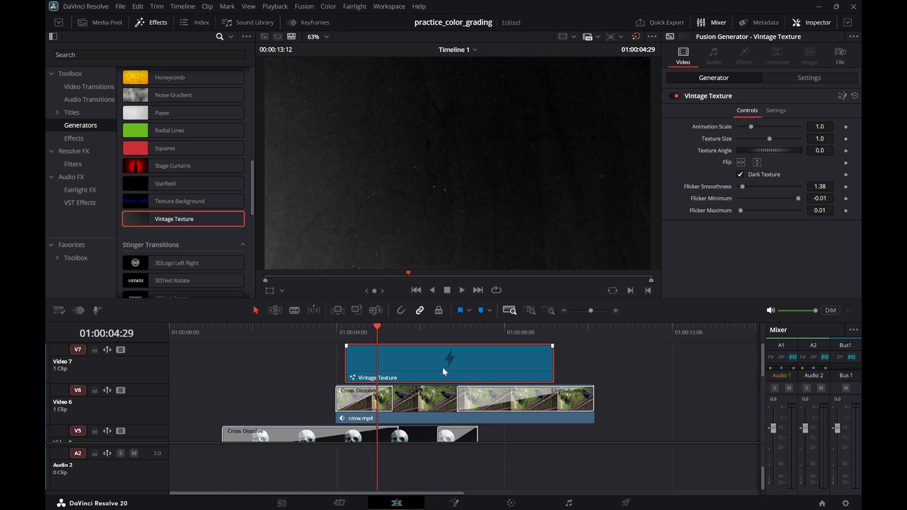
left_click(798, 77)
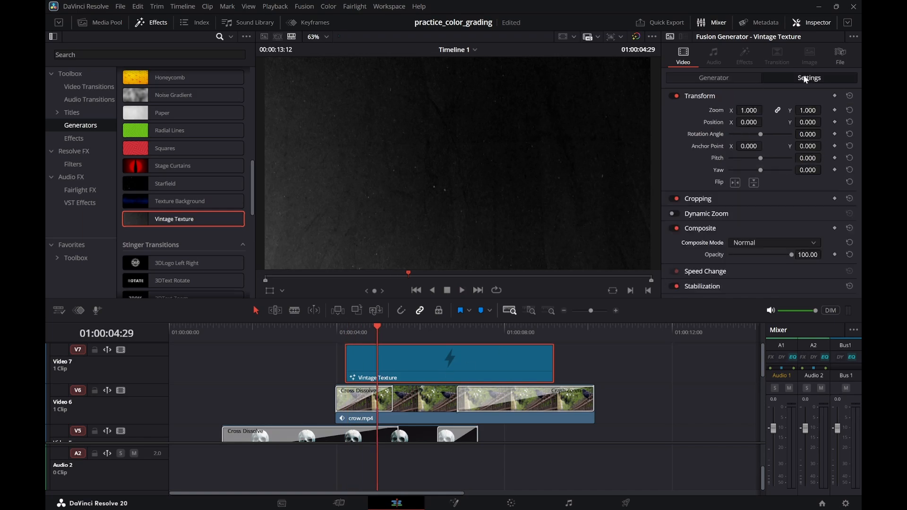
left_click(814, 243)
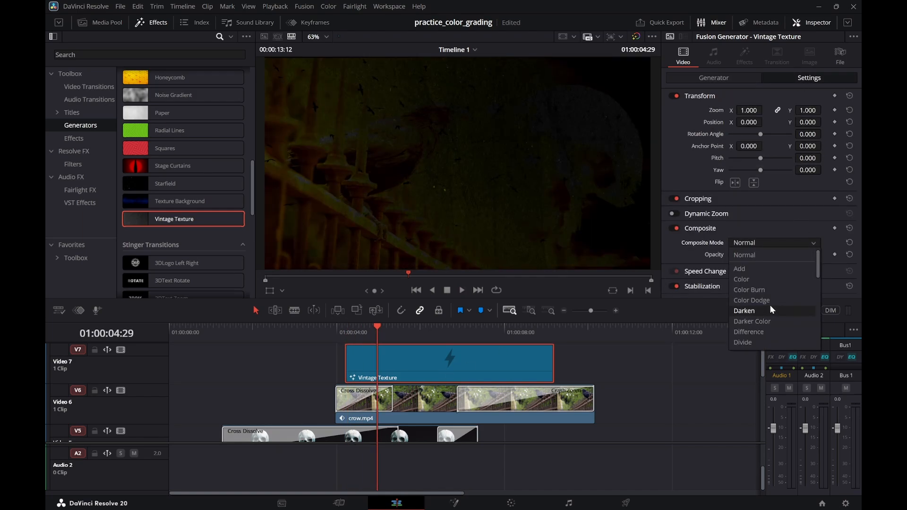
scroll(770, 305, "down", 5)
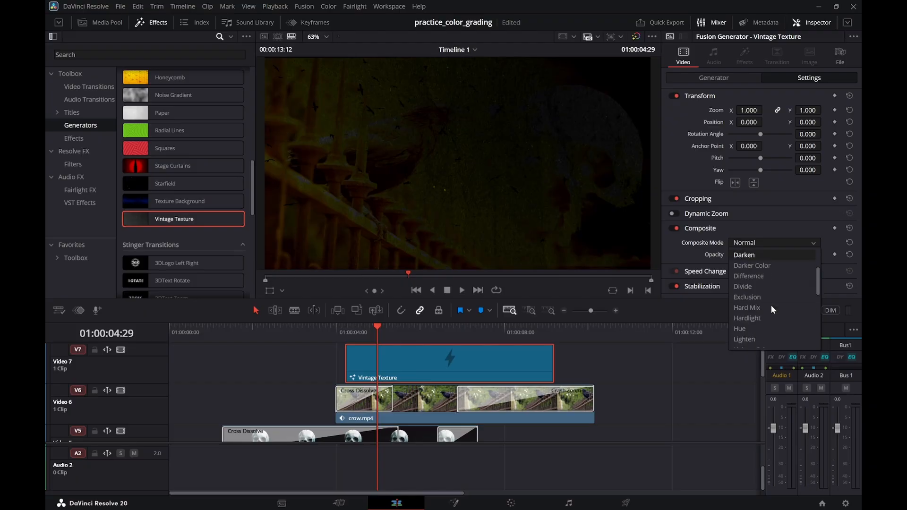
scroll(769, 304, "down", 3)
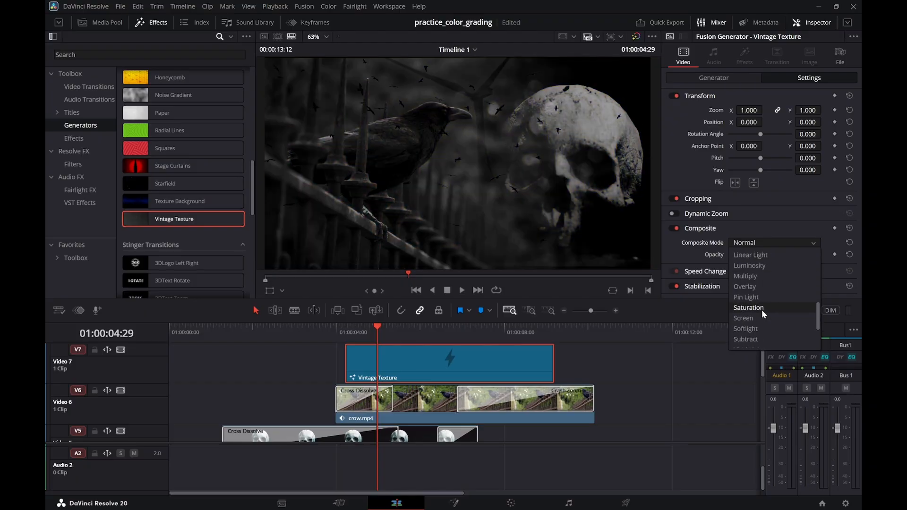
left_click(754, 319)
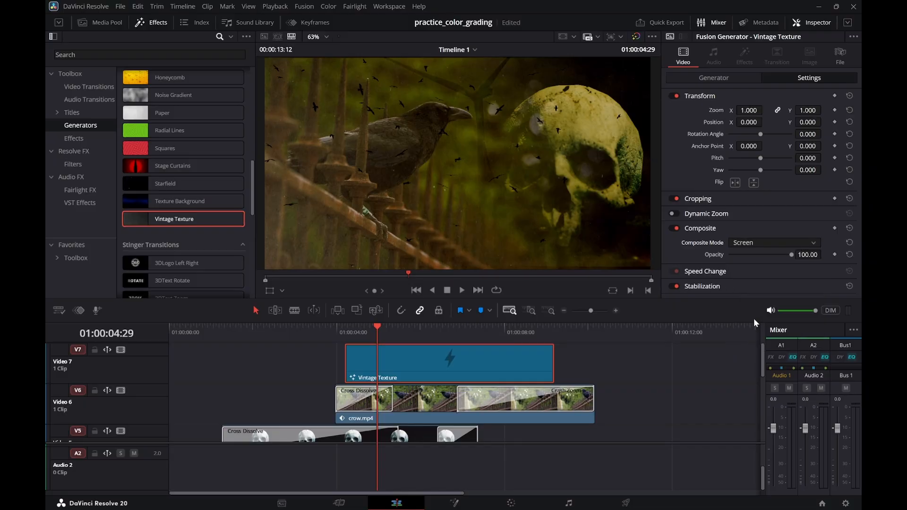
Extend the start of the Vintage Texture clip to the beginning of the timeline and scrub through it
left_click_drag(346, 358, 171, 358)
left_click_drag(203, 328, 371, 353)
left_click(371, 353)
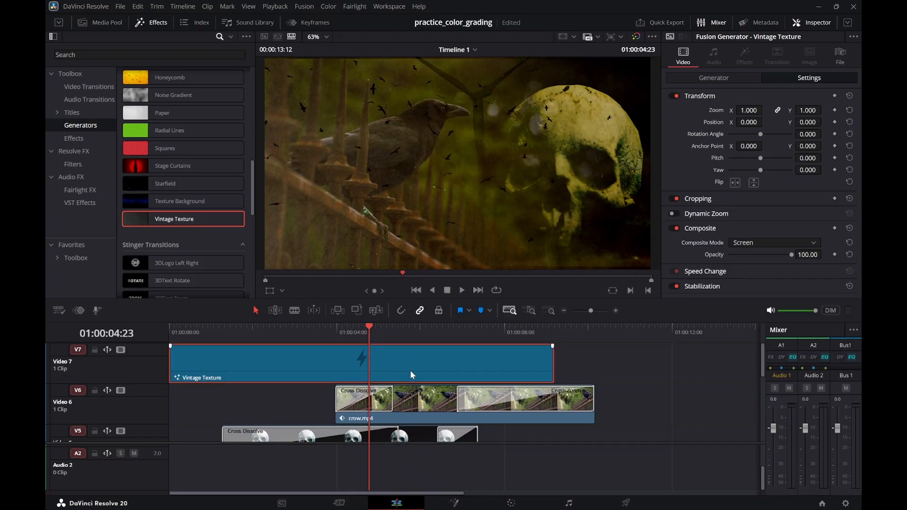
Set Vintage Texture's Flicker Smoothness to 4.13, Flicker Minimum to -0.2323 and Flicker Maximum to 0.252, and scrub to preview the flicker
left_click(741, 80)
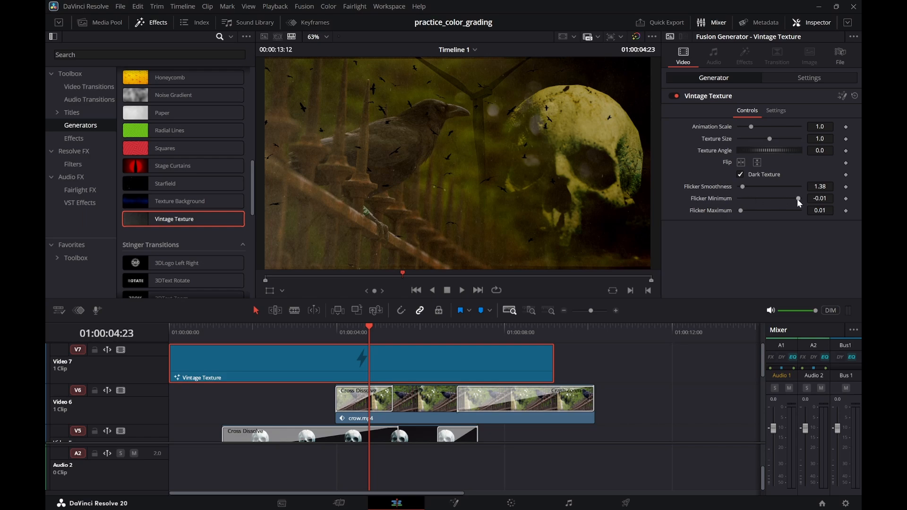
left_click_drag(798, 198, 751, 194)
left_click_drag(263, 330, 218, 334)
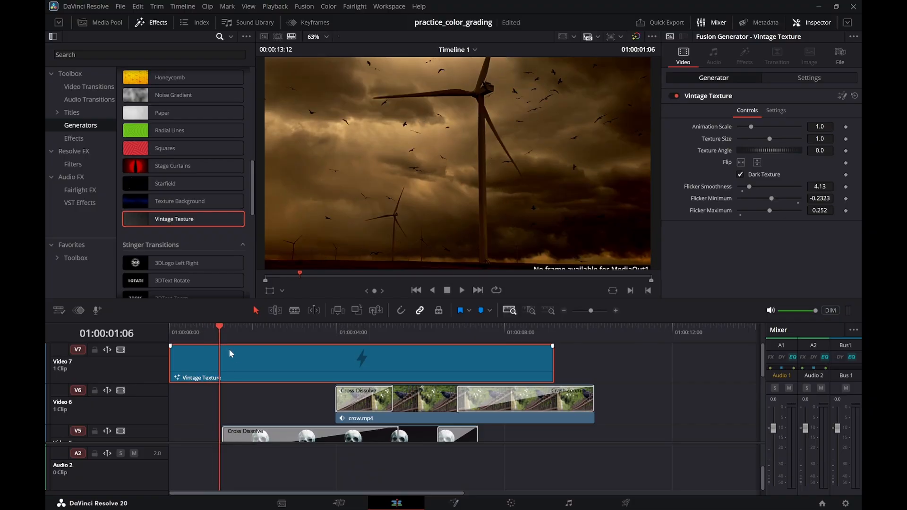
Extend the end of the Vintage Texture clip on Video 7 to just past the end of crow.mp4 and save the project
scroll(266, 398, "down", 5)
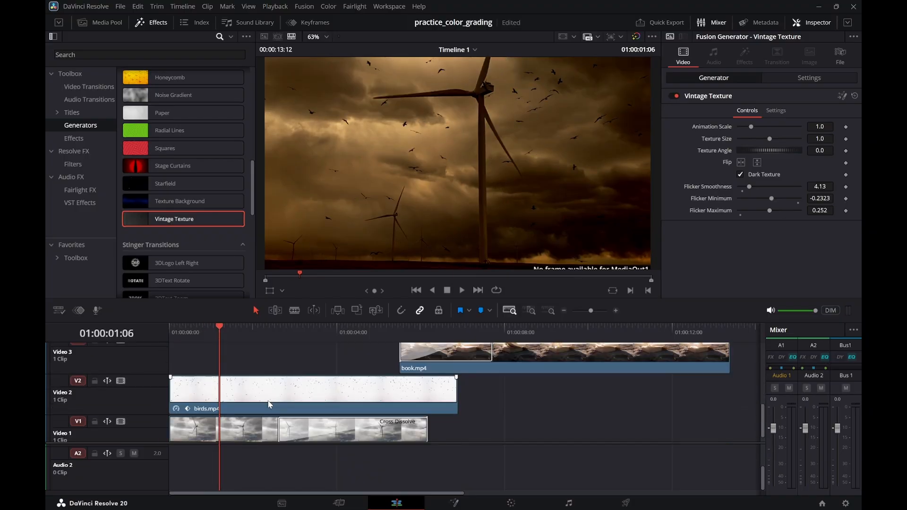
scroll(264, 405, "down", 1)
scroll(263, 401, "up", 5)
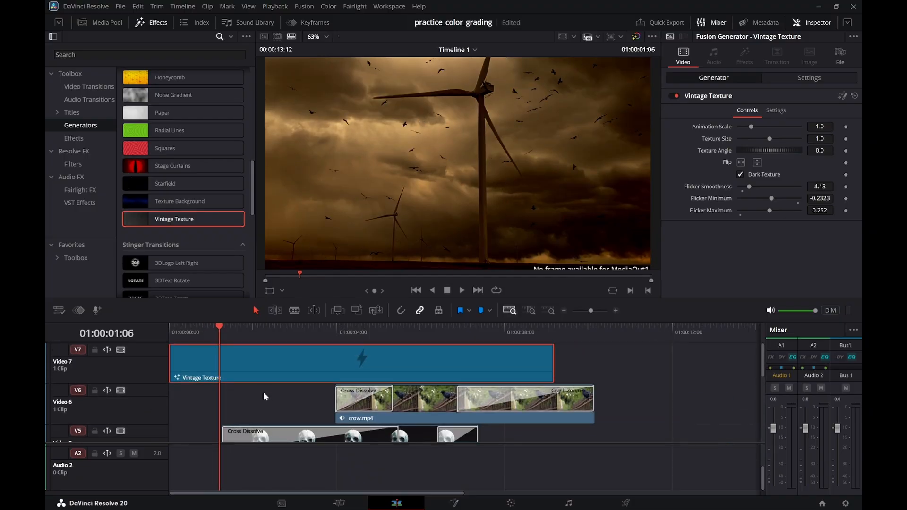
left_click_drag(385, 328, 499, 321)
left_click_drag(548, 360, 600, 361)
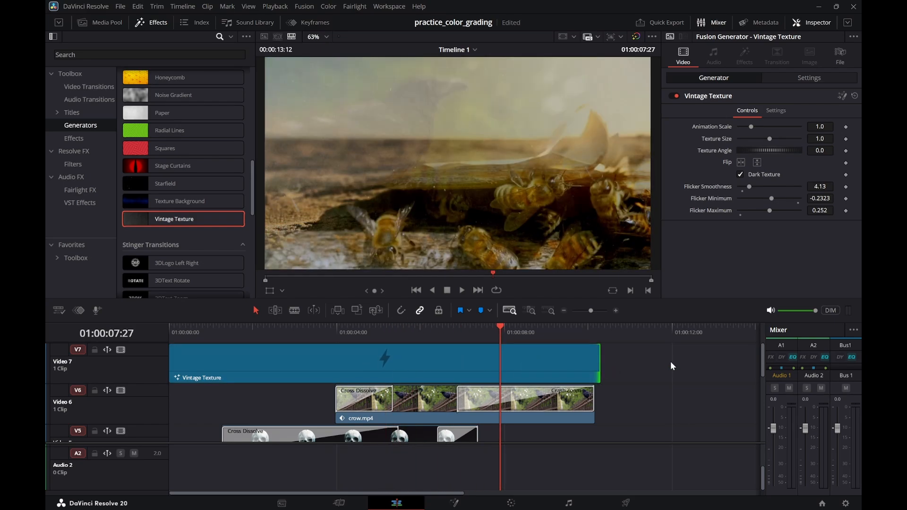
key("ctrl+s")
Delete the Vintage Texture clip from Video 7
scroll(665, 378, "down", 2)
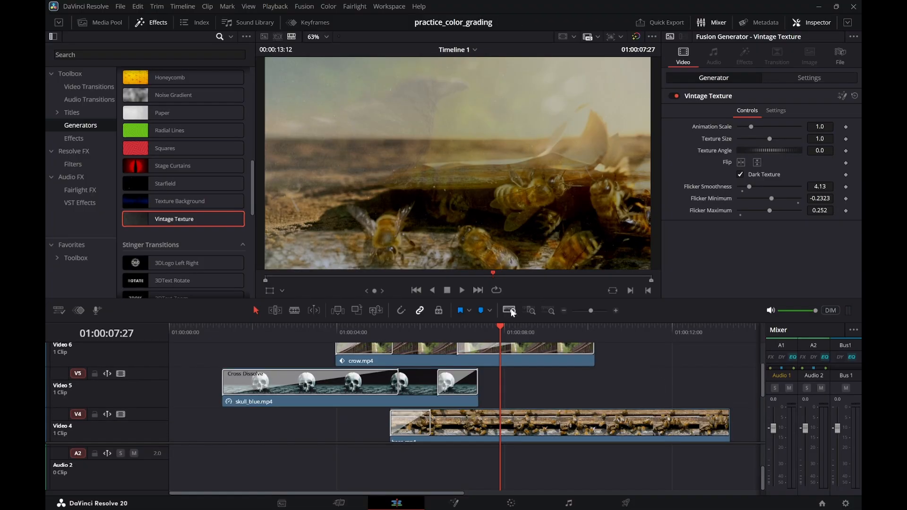
scroll(607, 366, "up", 2)
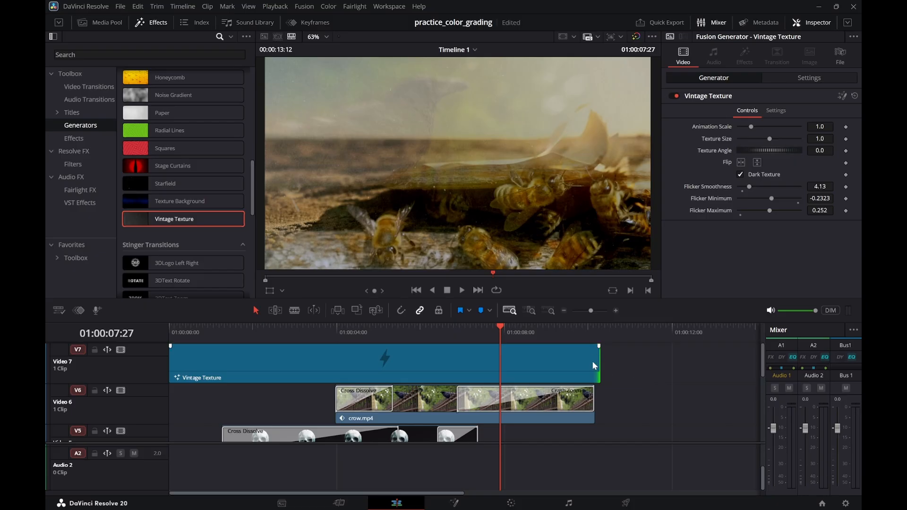
left_click_drag(599, 361, 319, 337)
left_click(290, 359)
key("Delete")
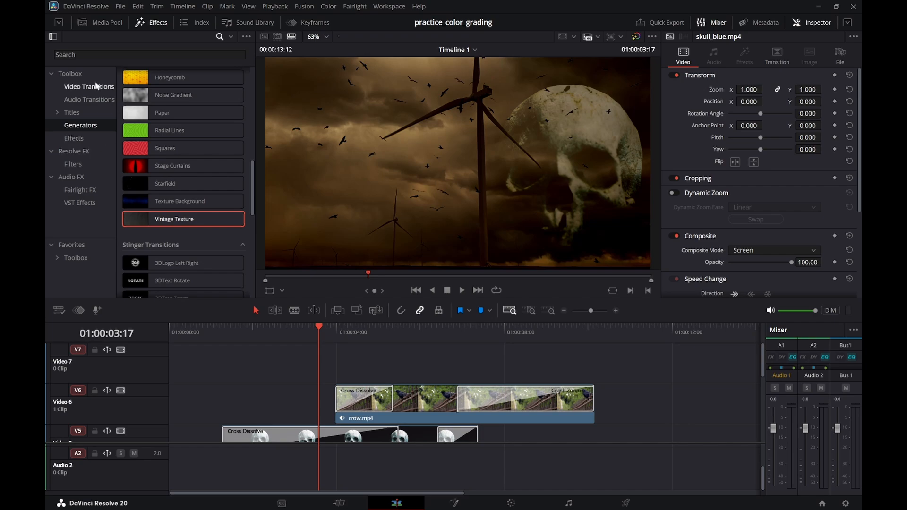
Preview the Comic Book and Binoculars Fusion effects over the footage and try adding the CCTV effect to Video 7 above crow.mp4
left_click(74, 139)
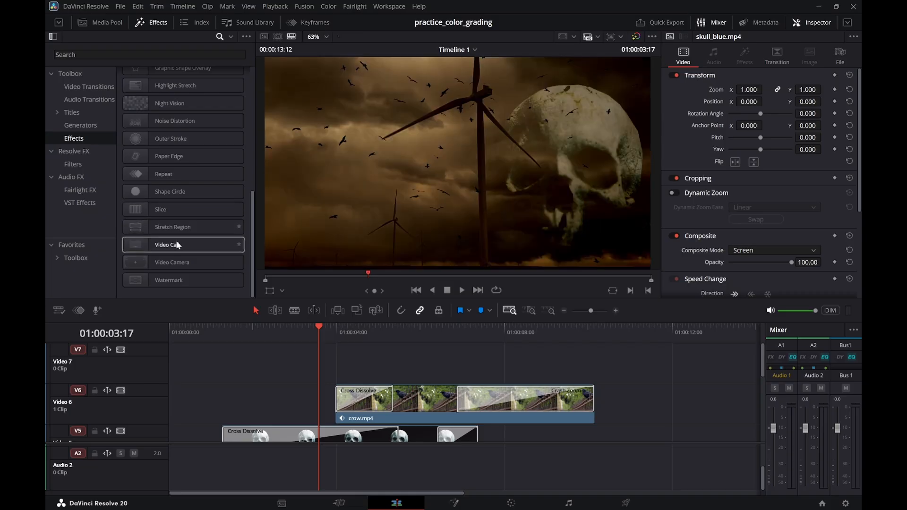
scroll(166, 174, "up", 3)
scroll(169, 175, "up", 2)
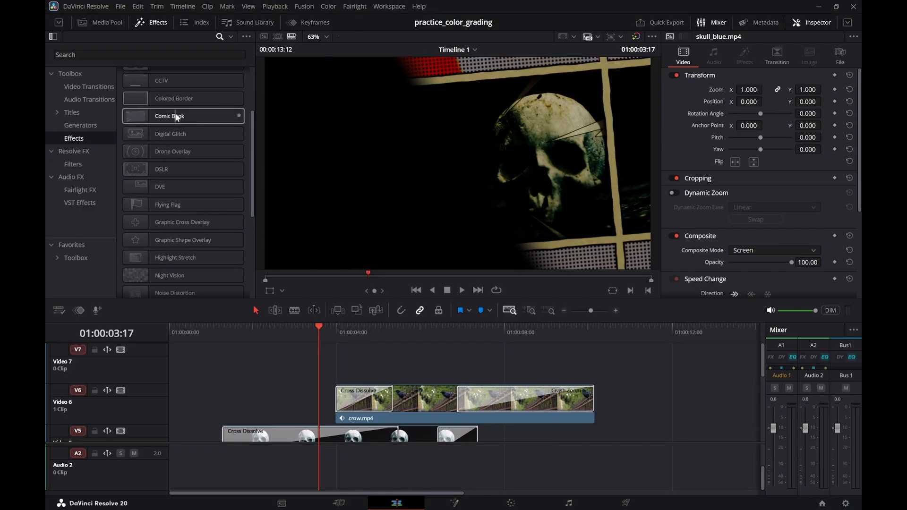
left_click(409, 327)
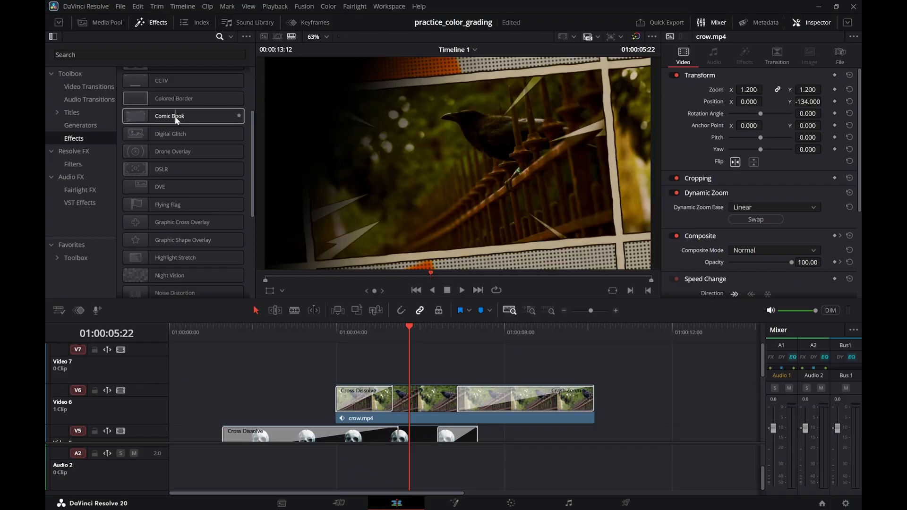
scroll(176, 116, "up", 2)
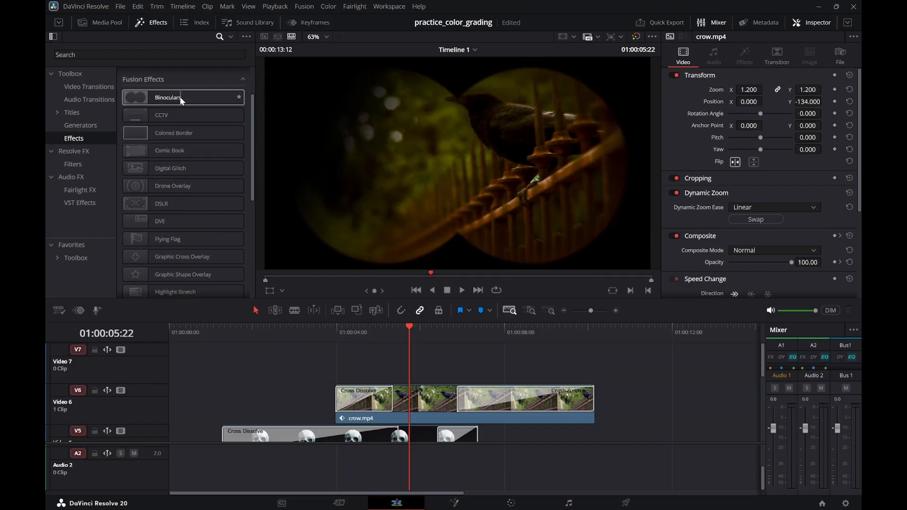
left_click_drag(174, 118, 378, 369)
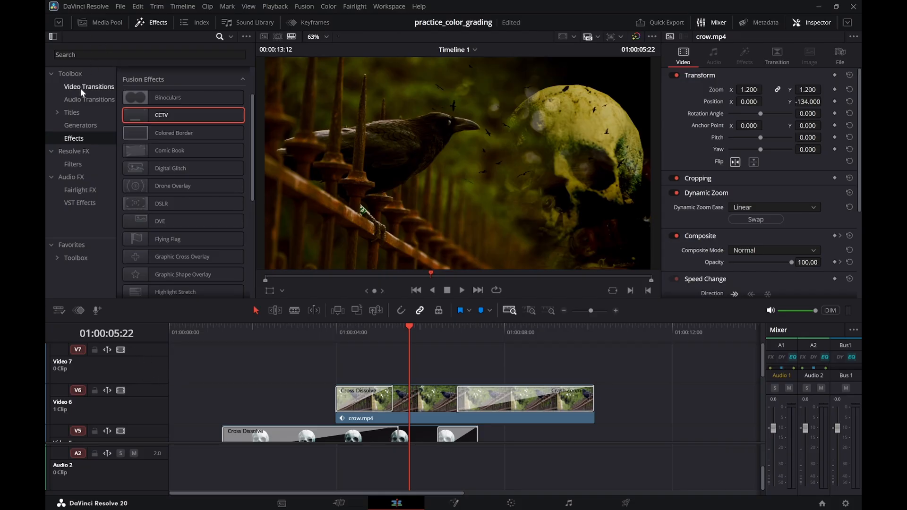
Browse the generators from Grey Scale through the Fusion Generators to the Stinger Transitions, previewing candidates such as Contours, Hexagon Glow and Cube Array
left_click(80, 124)
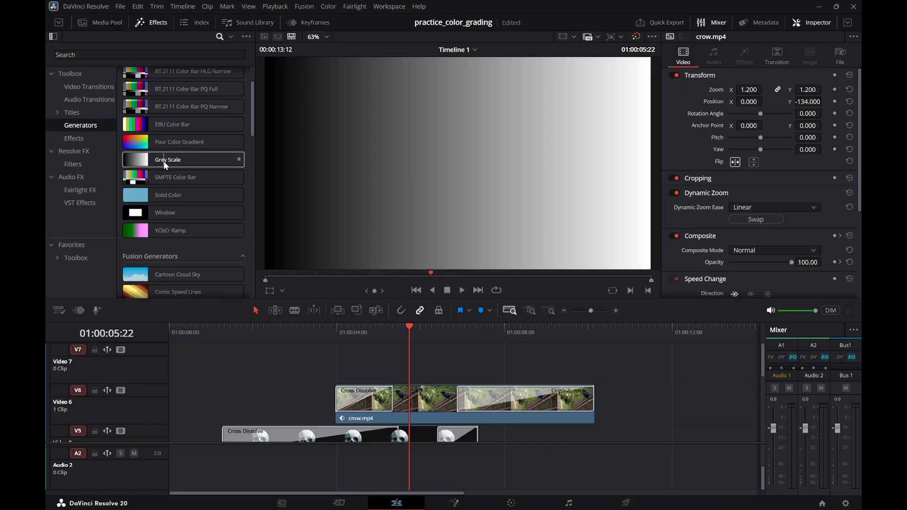
scroll(169, 161, "down", 5)
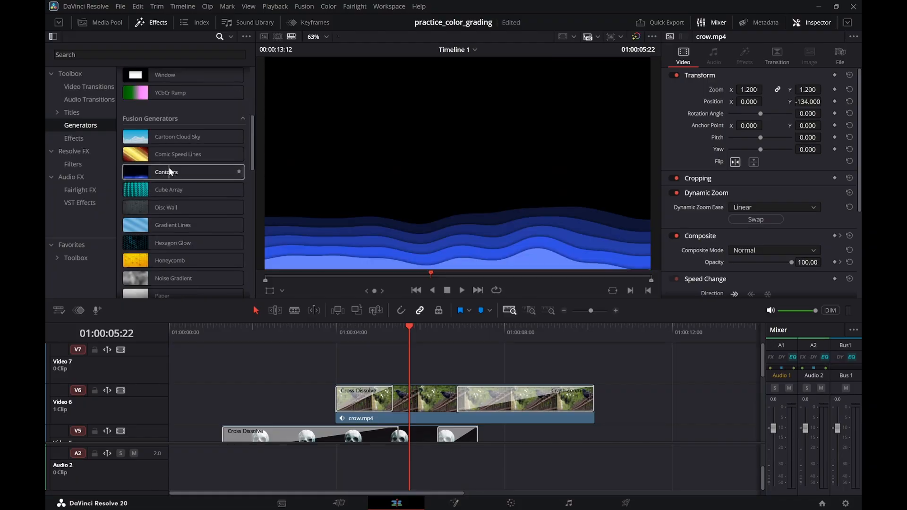
scroll(171, 173, "down", 3)
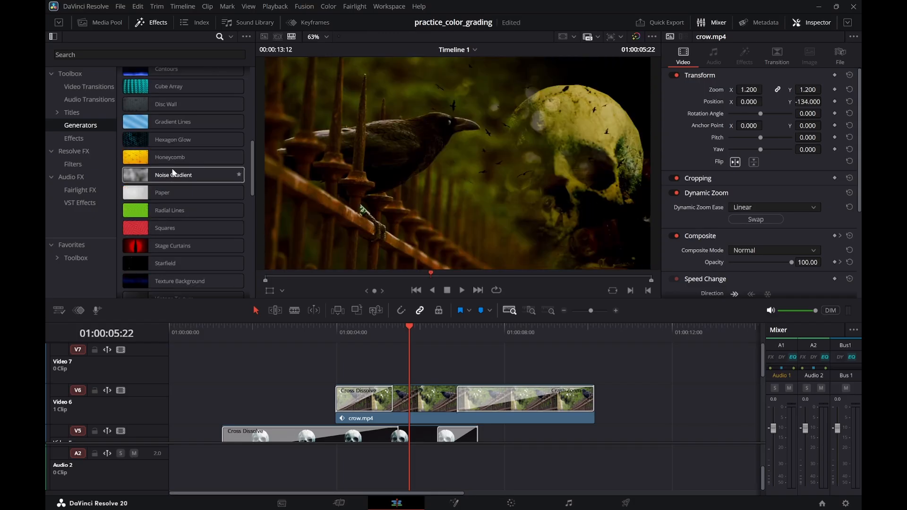
scroll(172, 173, "down", 2)
scroll(172, 173, "down", 4)
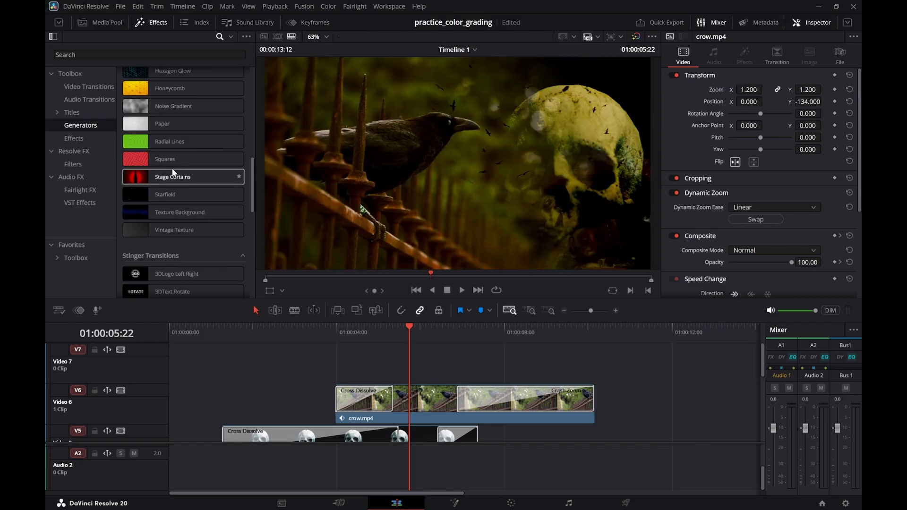
scroll(171, 168, "down", 8)
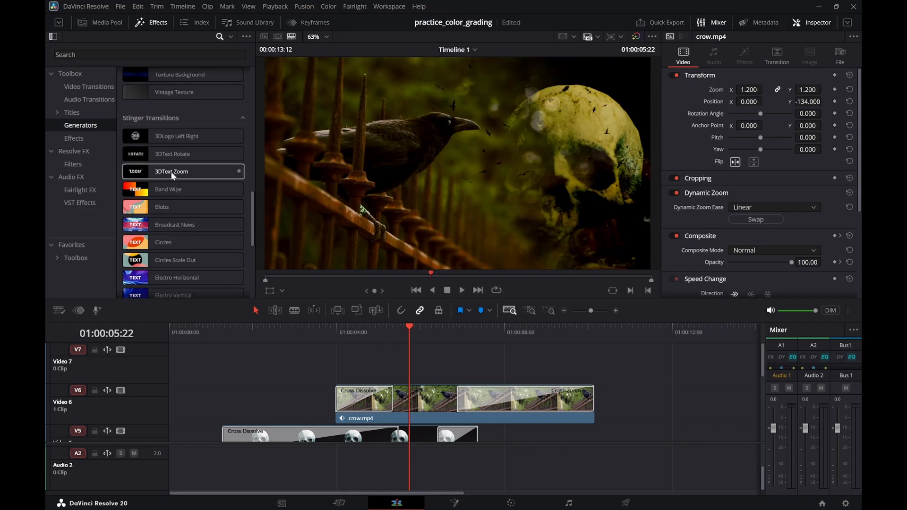
scroll(175, 177, "up", 6)
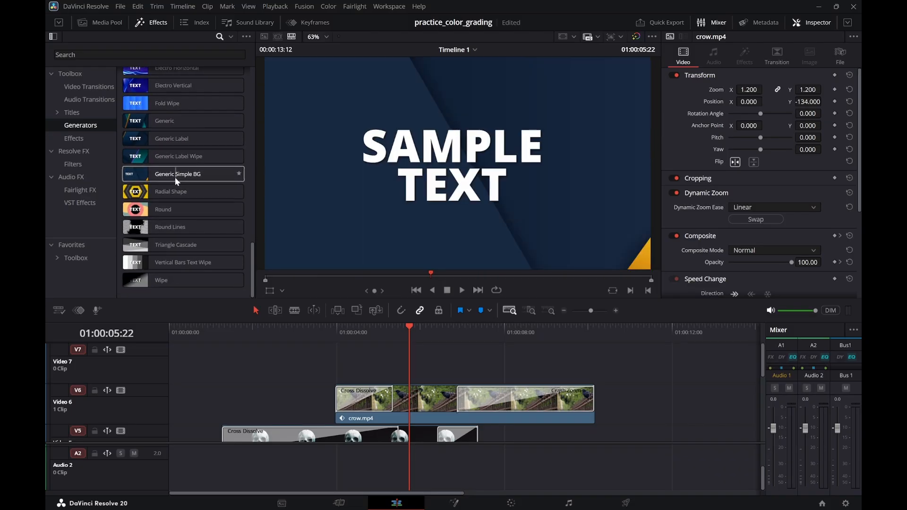
scroll(175, 173, "up", 1)
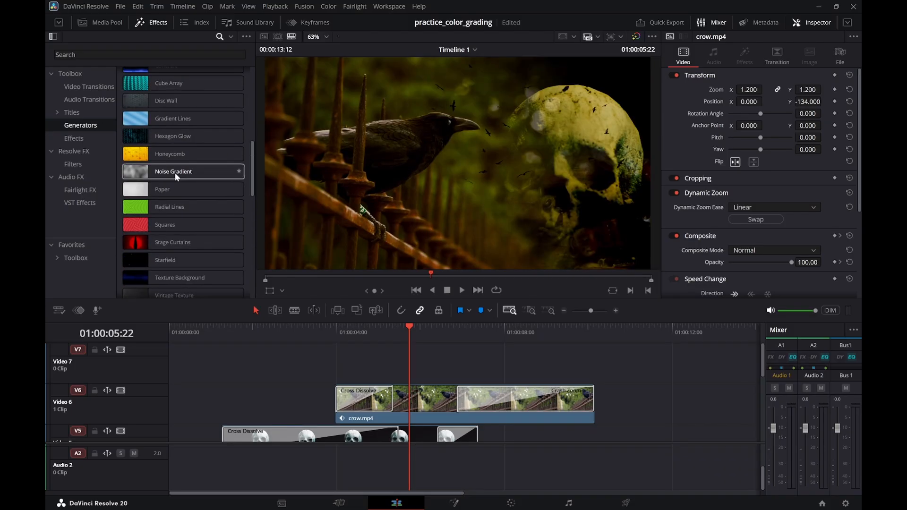
scroll(174, 173, "up", 1)
scroll(171, 173, "down", 1)
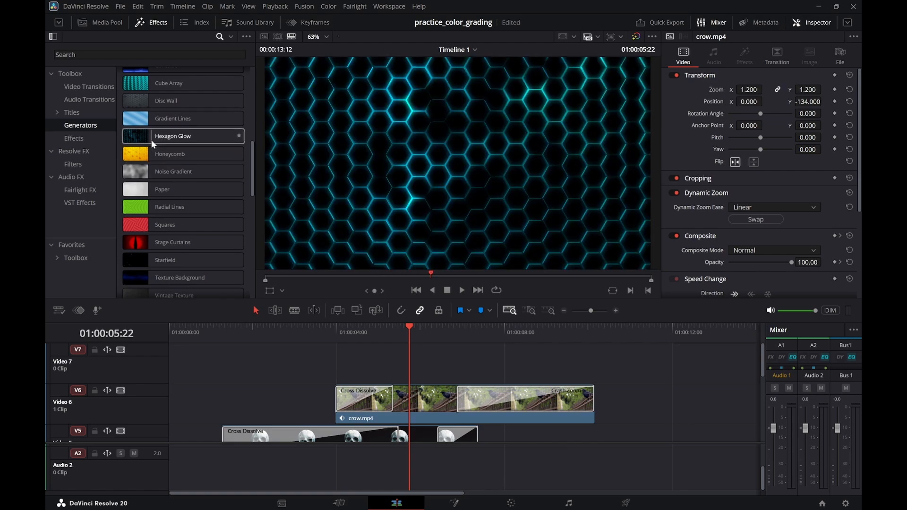
scroll(159, 140, "up", 1)
scroll(157, 140, "up", 1)
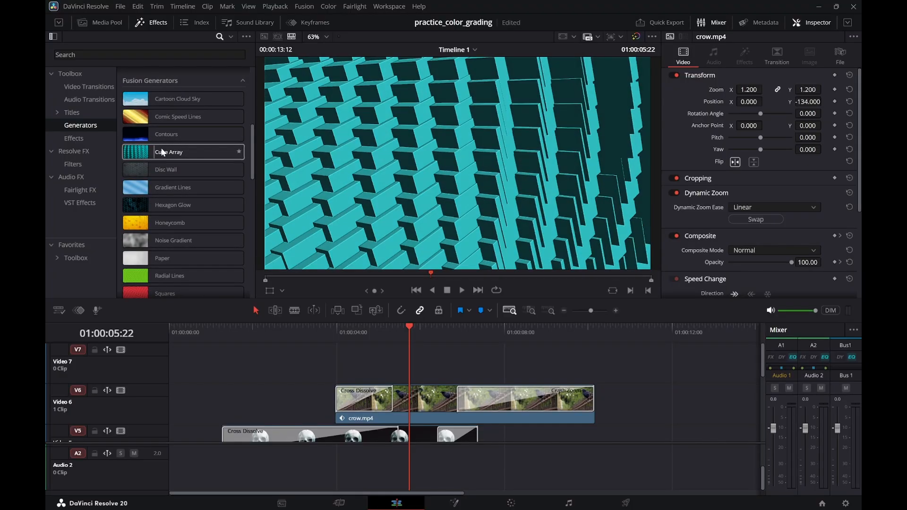
scroll(168, 148, "up", 1)
scroll(166, 150, "up", 3)
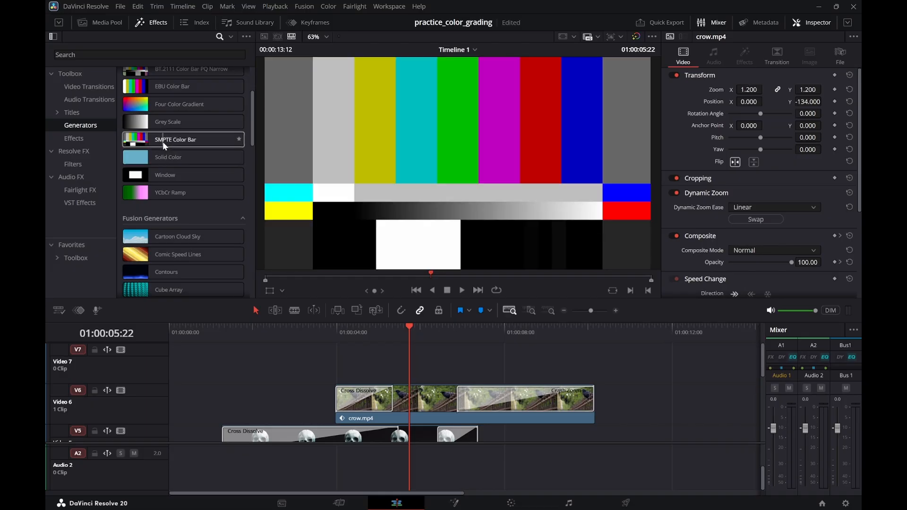
Add a Solid Color generator at the start of Video 7 and extend it to the end of bees.mp4 and book.mp4
scroll(162, 141, "up", 1)
left_click_drag(154, 191, 168, 356)
left_click_drag(374, 372, 652, 371)
scroll(674, 390, "down", 3)
scroll(673, 390, "up", 3)
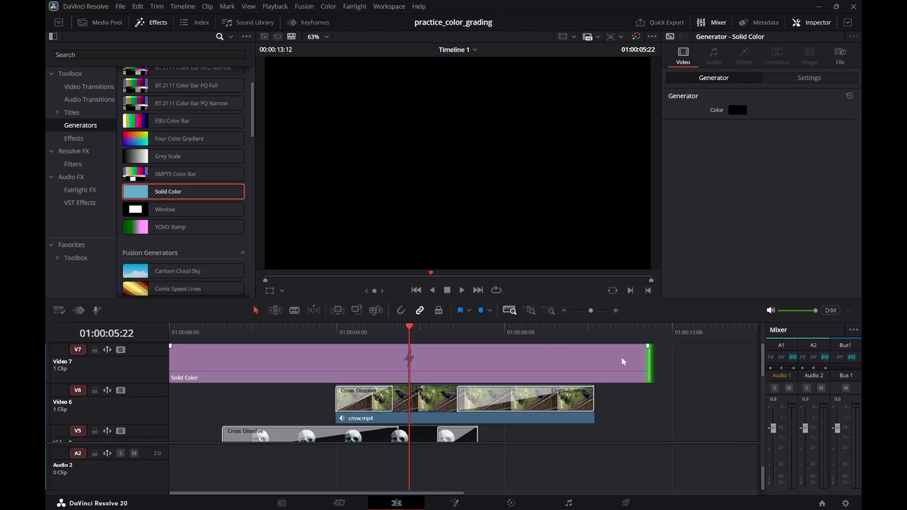
left_click_drag(651, 364, 663, 337)
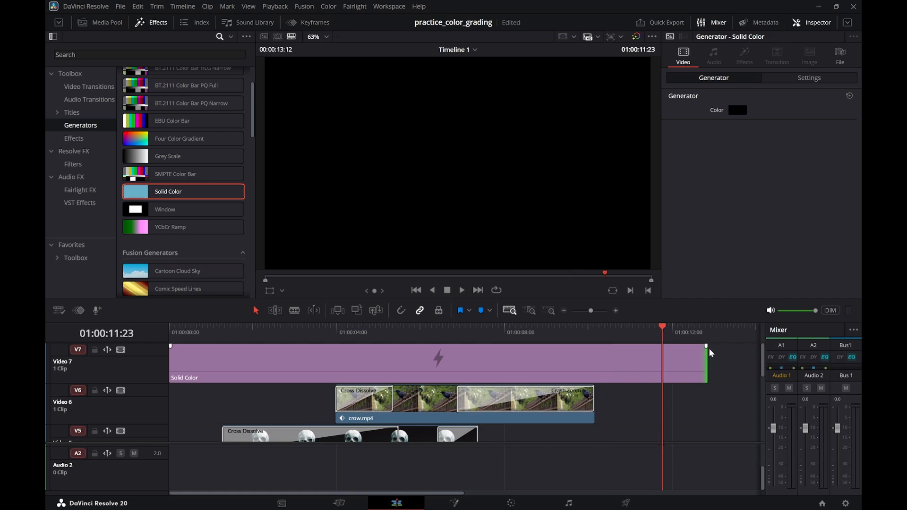
scroll(718, 388, "down", 3)
left_click_drag(726, 334, 729, 333)
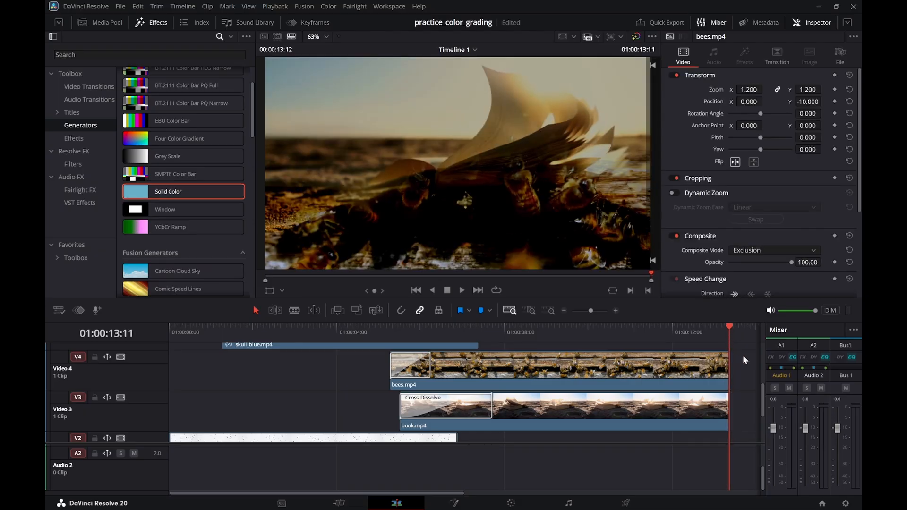
scroll(743, 355, "up", 3)
left_click_drag(706, 361, 728, 357)
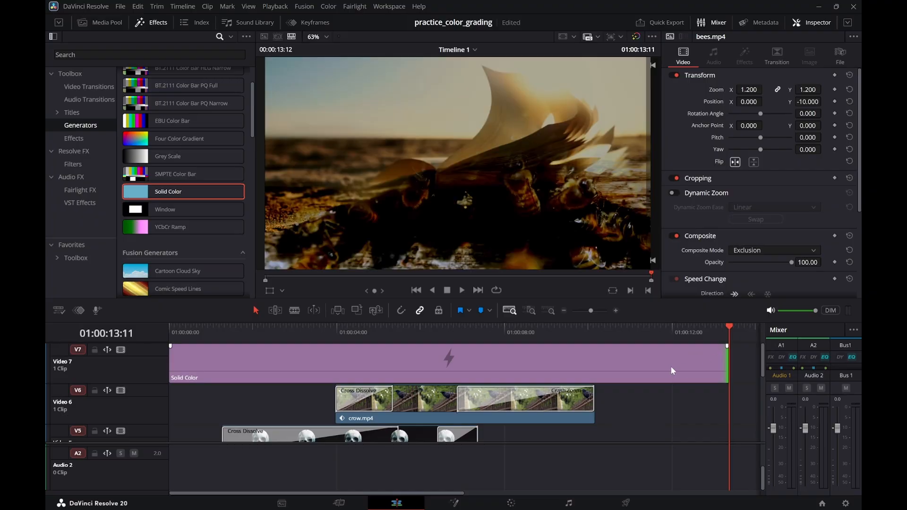
left_click(616, 368)
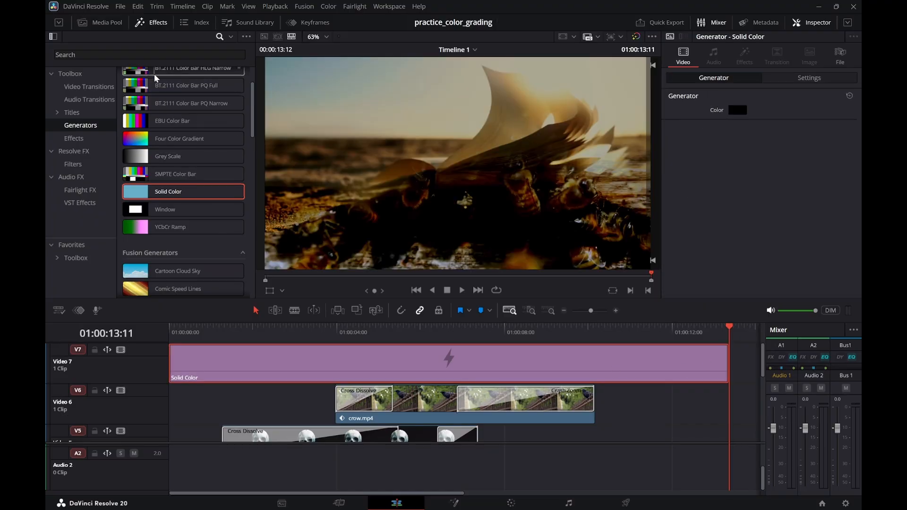
Try applying the CCTV effect to the Solid Color clip on Video 7, and delete that clip
left_click(71, 138)
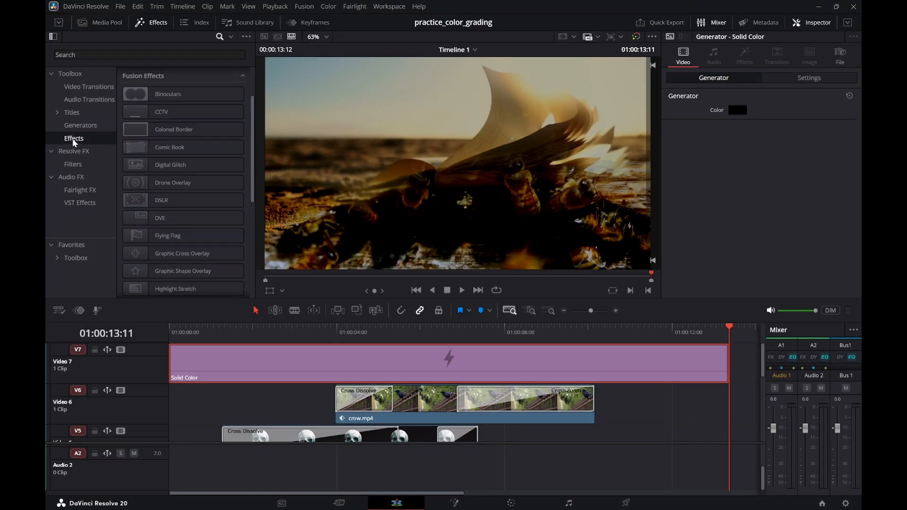
left_click_drag(240, 333, 245, 333)
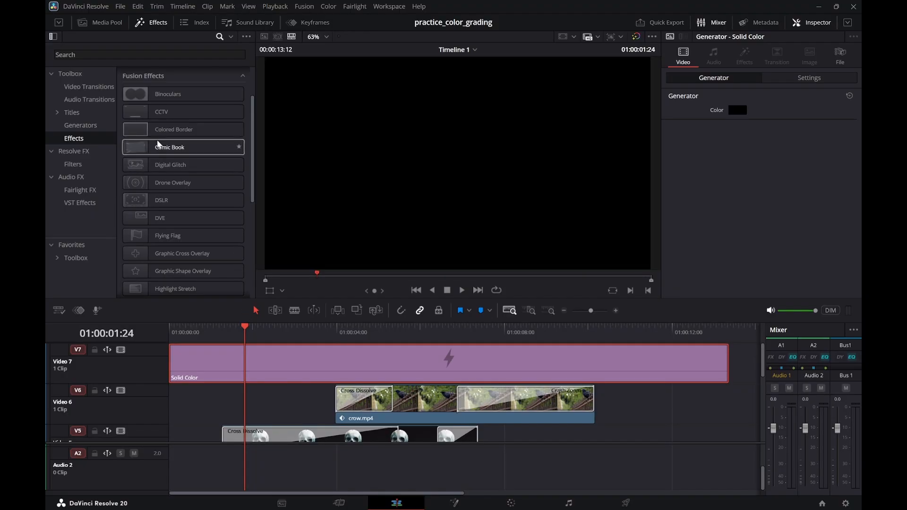
left_click_drag(161, 119, 245, 369)
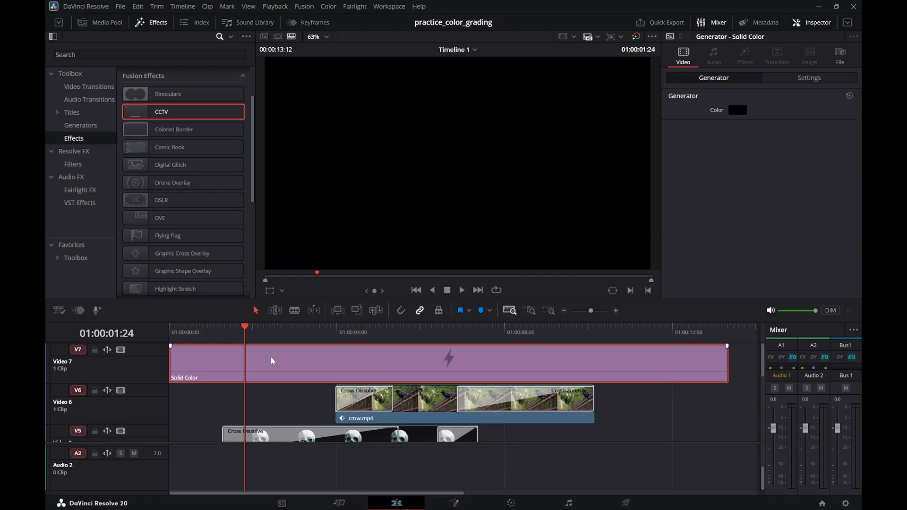
key("Delete")
Try the CCTV effect on windmill.mp4 on Video 1 and undo it
left_click_drag(375, 333, 234, 341)
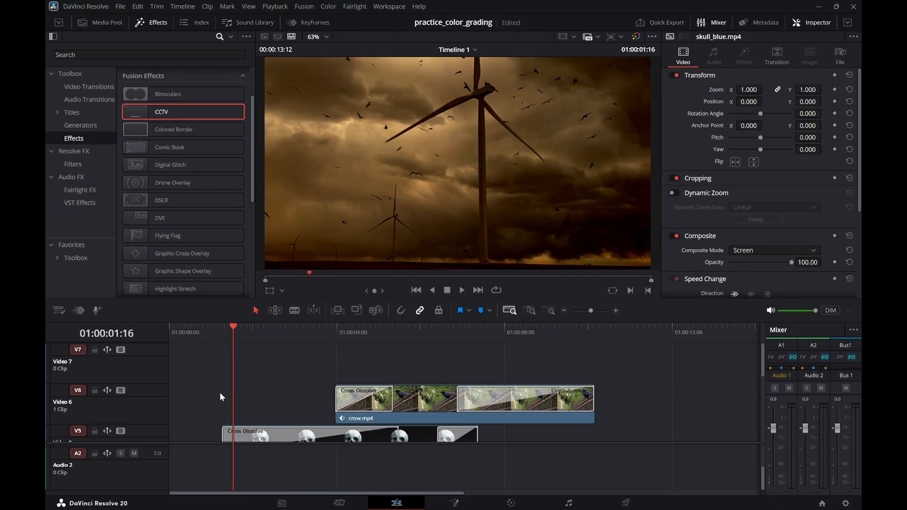
scroll(220, 393, "down", 5)
left_click_drag(163, 109, 225, 422)
left_click(249, 390)
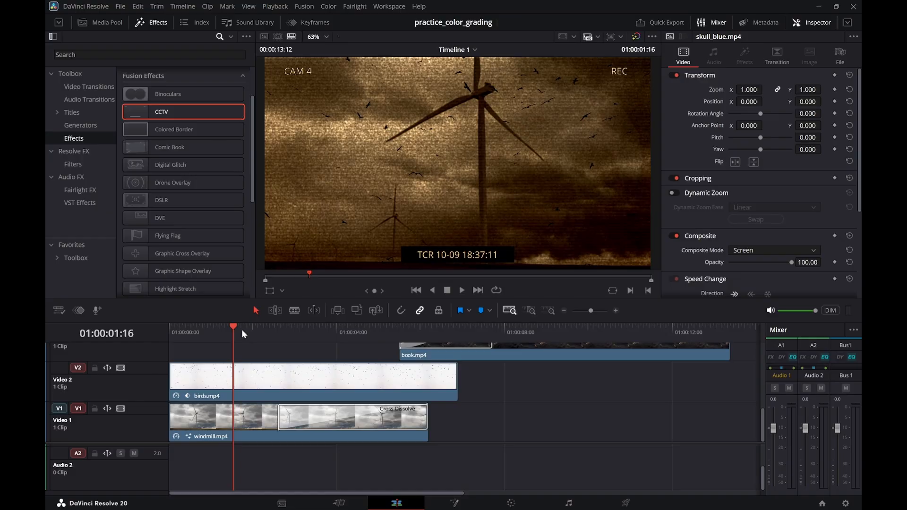
key("ctrl+z")
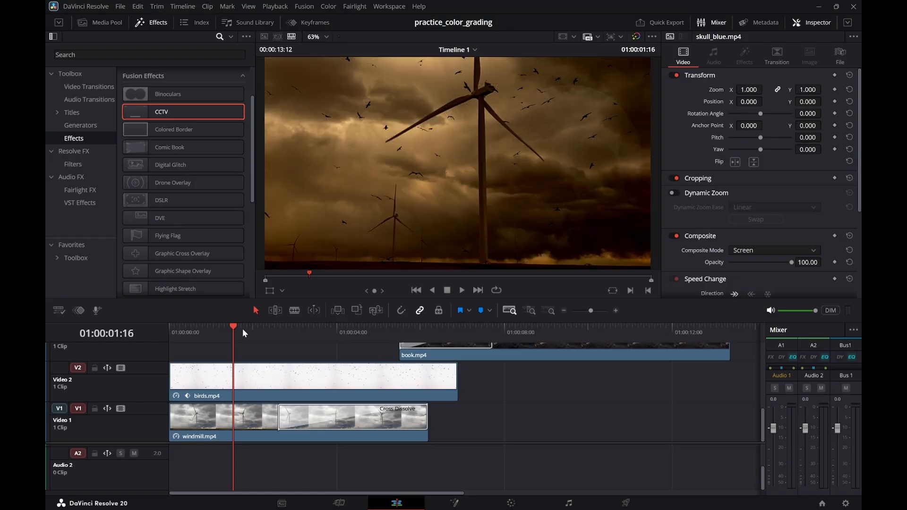
Add a Fusion Composition at the start of Video 7 and apply the CCTV effect to it
scroll(279, 364, "up", 5)
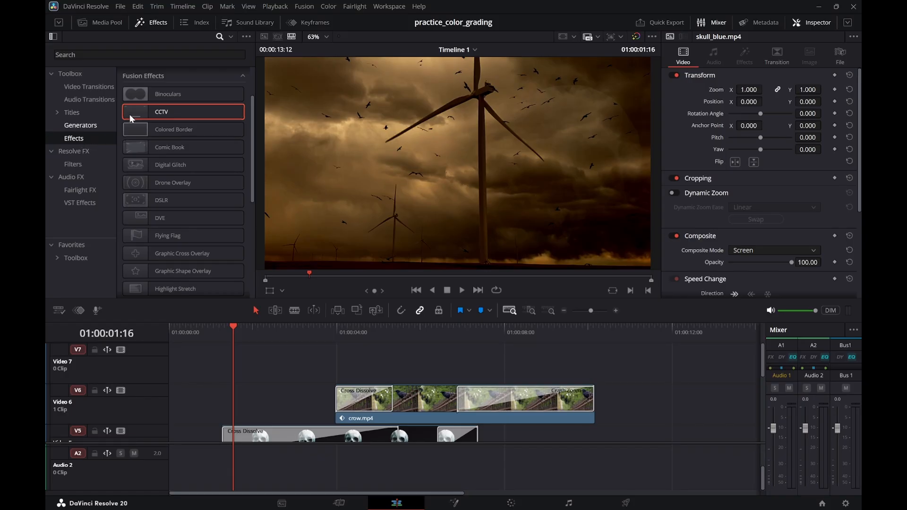
scroll(196, 123, "up", 3)
left_click_drag(191, 112, 156, 351)
left_click(218, 364)
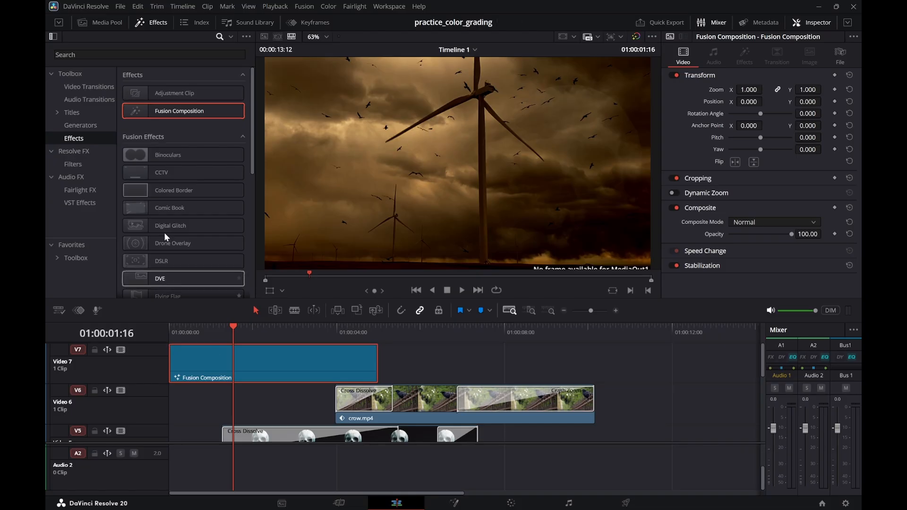
left_click_drag(160, 173, 268, 368)
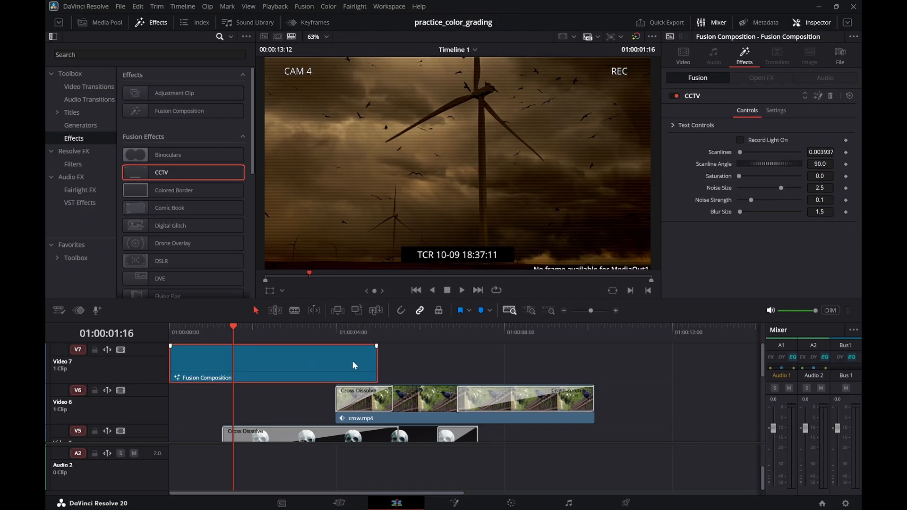
Extend the end of the Fusion Composition on Video 7 to nearly 13 seconds and save the project
left_click_drag(376, 364, 711, 365)
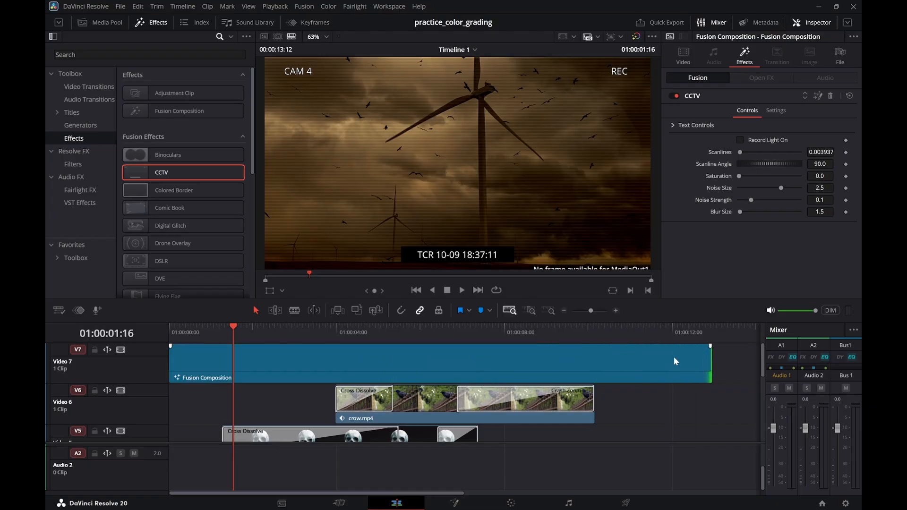
left_click_drag(567, 333, 318, 348)
left_click(296, 367)
key("ctrl+s")
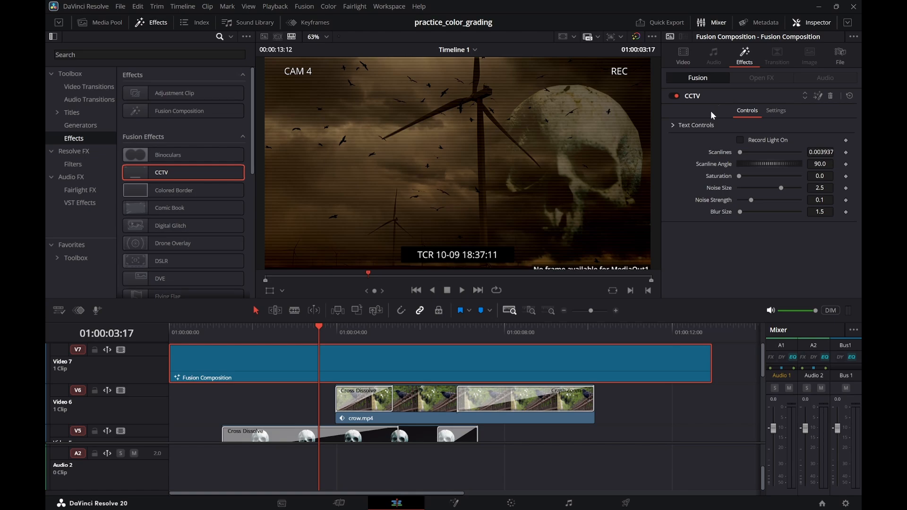
Clear the REC, CAM 4 and TCR timecode texts from the CCTV effect's Text Controls
left_click(672, 126)
double_click(688, 139)
key("BackSpace")
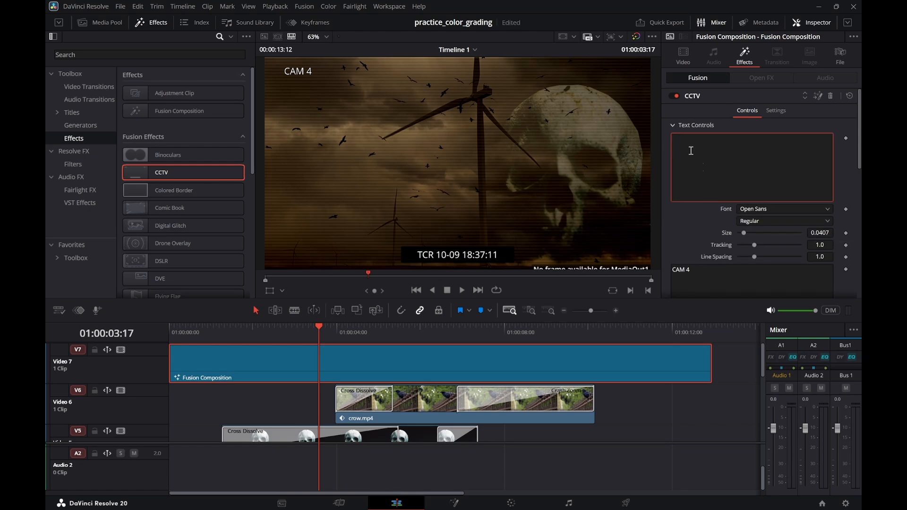
left_click(674, 268)
key("BackSpace")
key("BackSpace")
key("BackSpace")
key("BackSpace")
key("BackSpace")
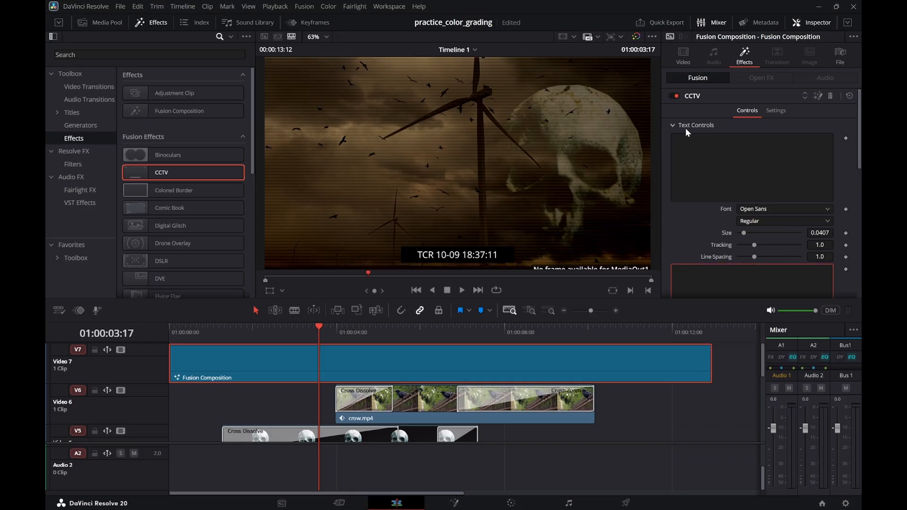
scroll(696, 199, "down", 5)
left_click_drag(746, 230, 662, 224)
key("BackSpace")
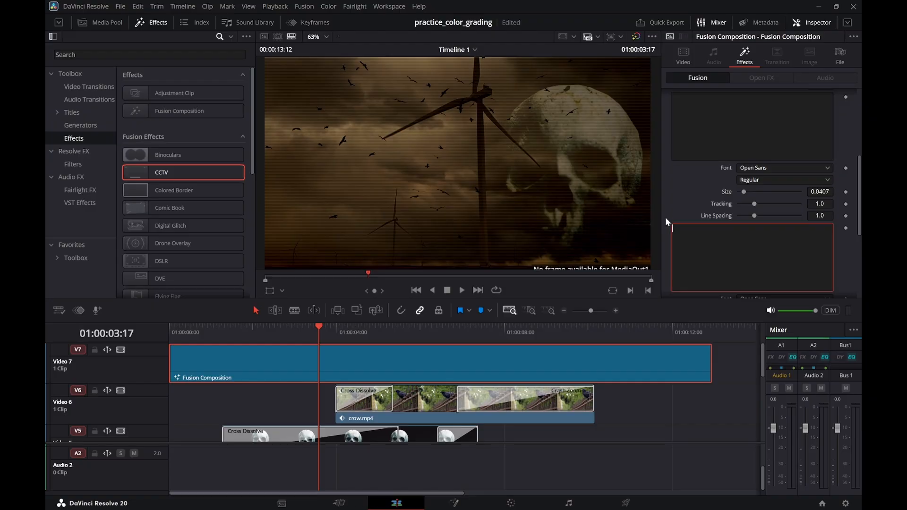
left_click(682, 194)
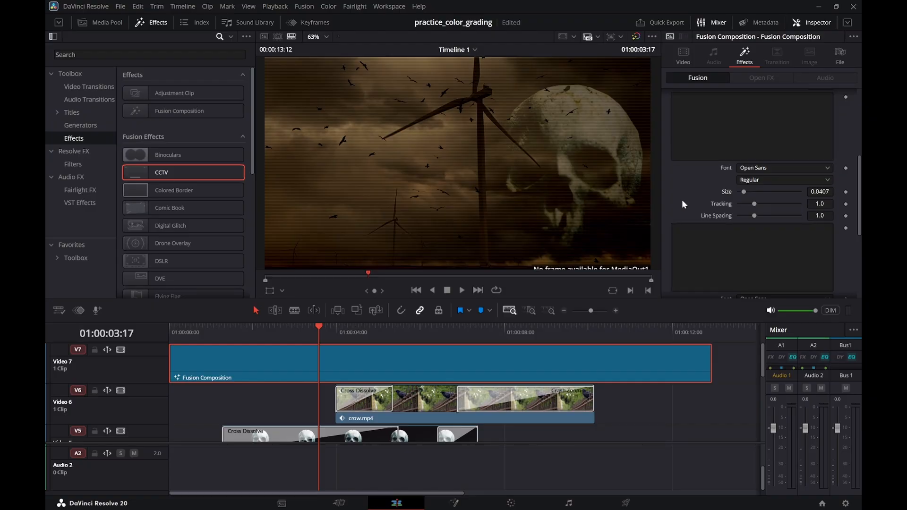
Try adjusting the text Size in the CCTV effect and undo it
mouse_move(744, 191)
left_mouse_down()
mouse_move(757, 194)
mouse_move(743, 195)
left_mouse_up()
key("ctrl+z")
scroll(704, 187, "up", 3)
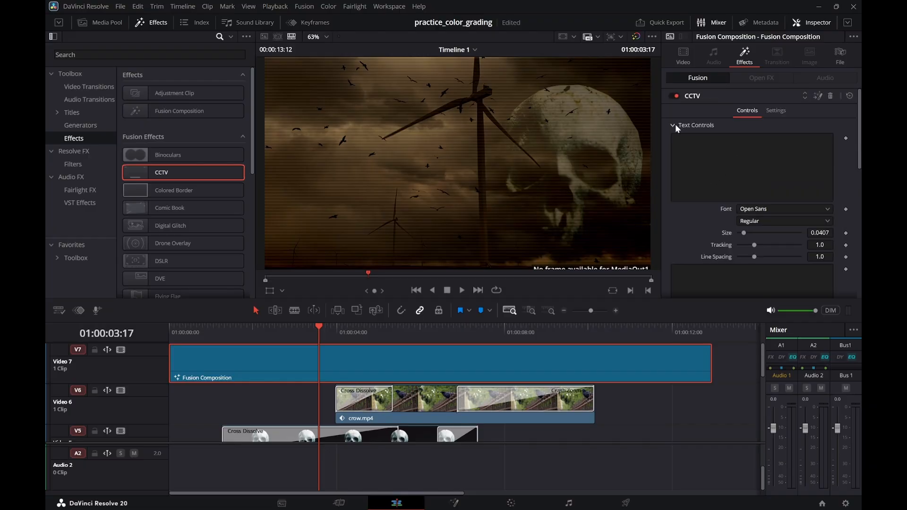
Try the CCTV effect's Record Light On option and a Scanlines value of 0.0118, reverting both
scroll(690, 191, "down", 4)
scroll(691, 191, "down", 3)
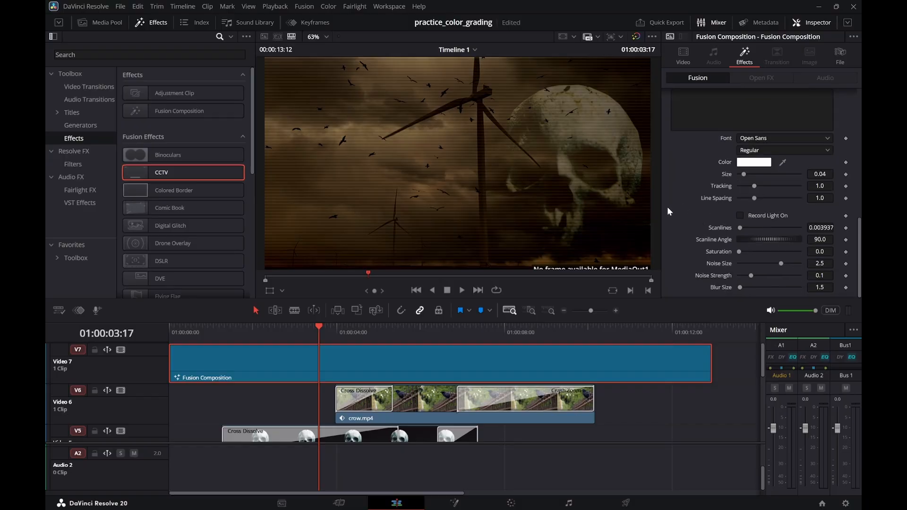
left_click(740, 216)
left_click(741, 217)
left_click_drag(741, 225, 742, 228)
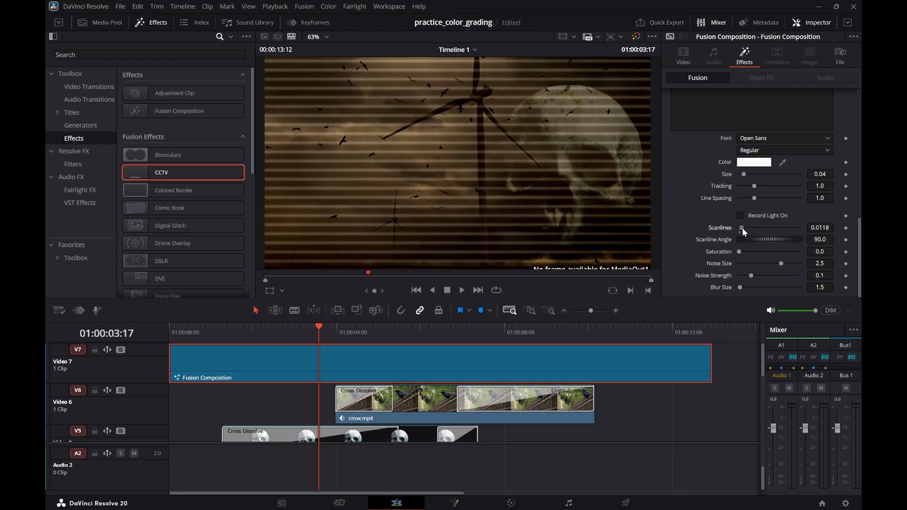
key("ctrl+z")
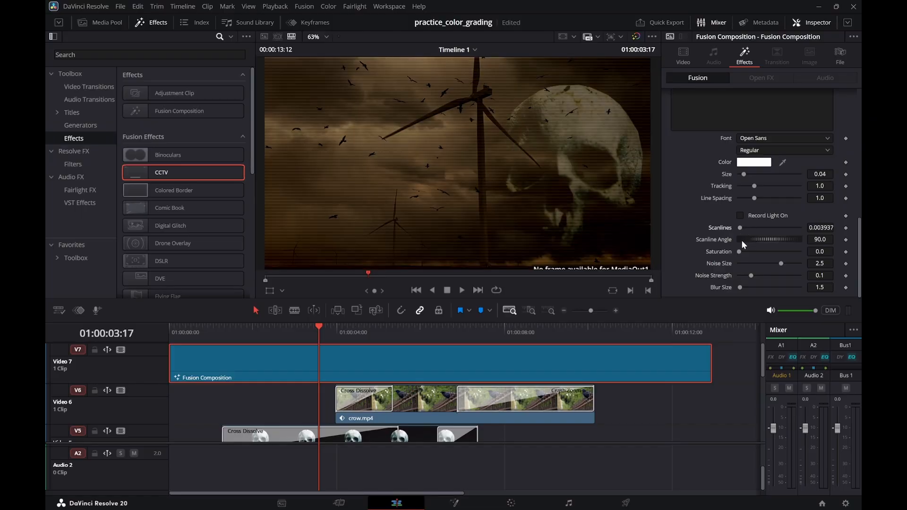
Set the CCTV effect's Scanline Angle to 129.1 and, after trying a smaller Noise Size during playback, set Noise Size to 2.5
left_click_drag(758, 239, 765, 239)
mouse_move(739, 251)
left_mouse_down()
mouse_move(784, 249)
mouse_move(736, 255)
left_mouse_up()
mouse_move(781, 262)
left_mouse_down()
mouse_move(718, 271)
mouse_move(767, 272)
left_mouse_up()
key("space")
key("space")
left_click_drag(768, 268, 776, 268)
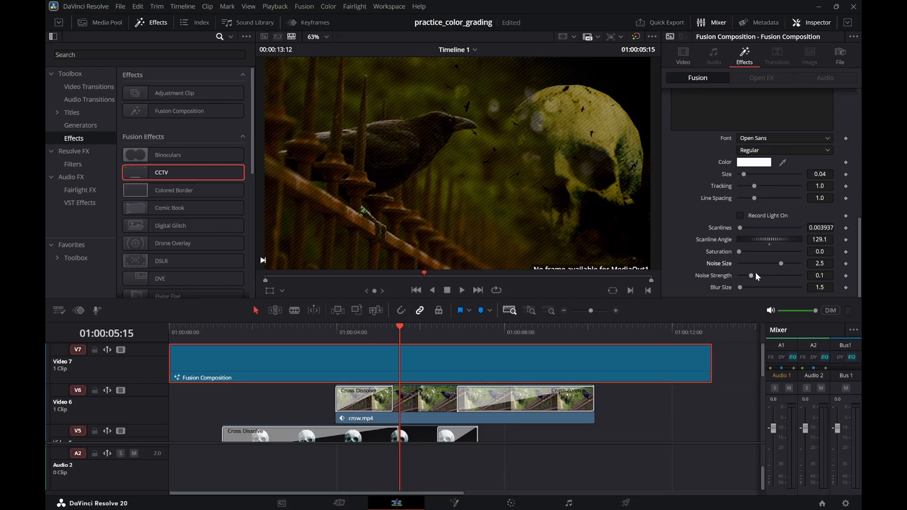
Set the CCTV effect's Noise Strength to 0.1969, Blur Size to 0.0 and Scanlines to 0.0039, then play from the start
mouse_move(754, 274)
left_mouse_down()
mouse_move(782, 274)
mouse_move(744, 280)
mouse_move(763, 280)
left_mouse_up()
mouse_move(741, 287)
left_mouse_down()
mouse_move(779, 286)
mouse_move(739, 294)
left_mouse_up()
mouse_move(741, 228)
left_mouse_down()
mouse_move(732, 230)
mouse_move(739, 225)
left_mouse_up()
left_click_drag(739, 225, 741, 226)
left_click_drag(449, 328, 172, 333)
key("space")
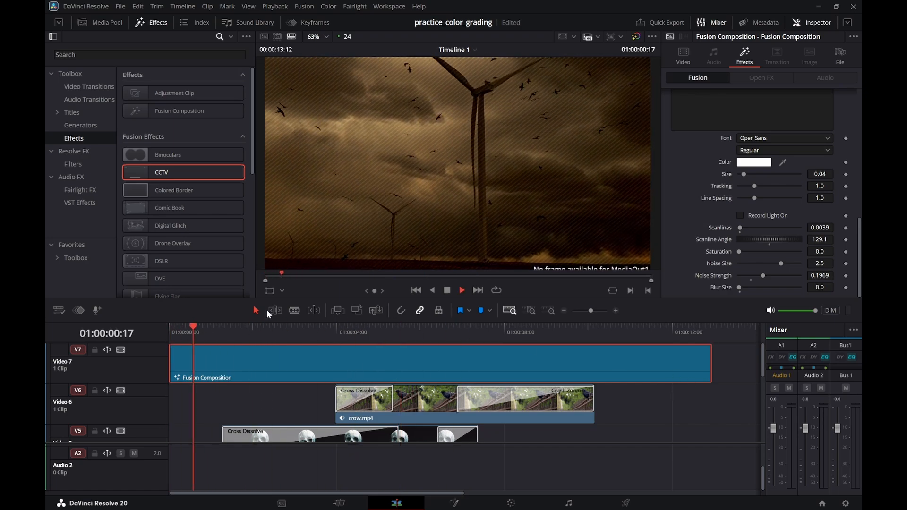
key("space")
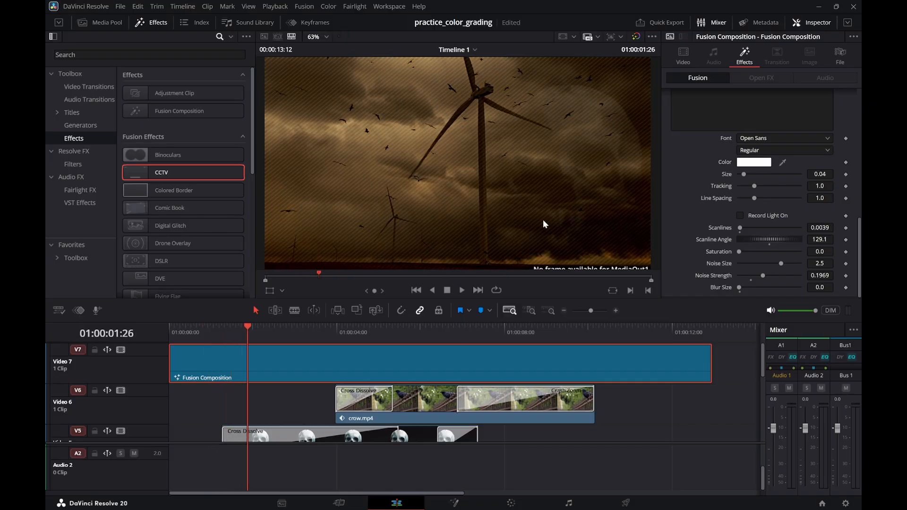
Replace the Fusion Composition on Video 7 with an Adjustment Clip placed at the timeline's start, and save the project
scroll(544, 223, "down", 1)
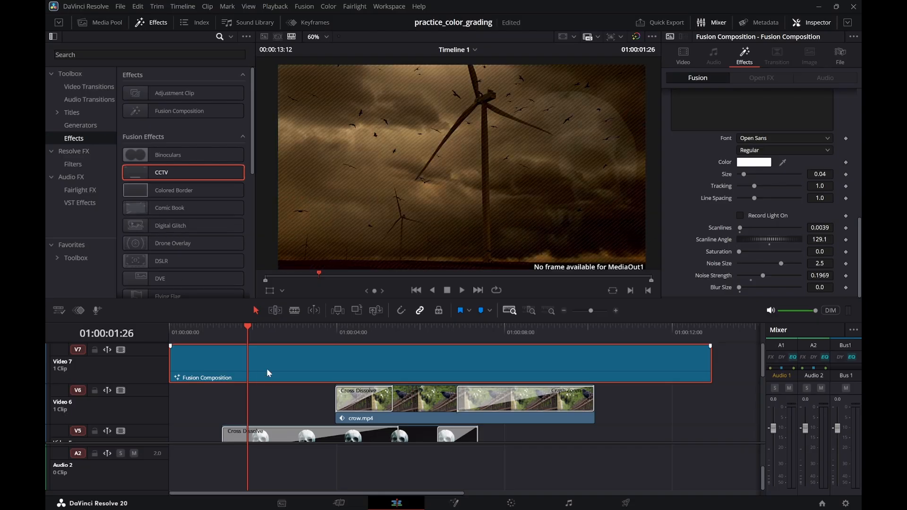
key("Delete")
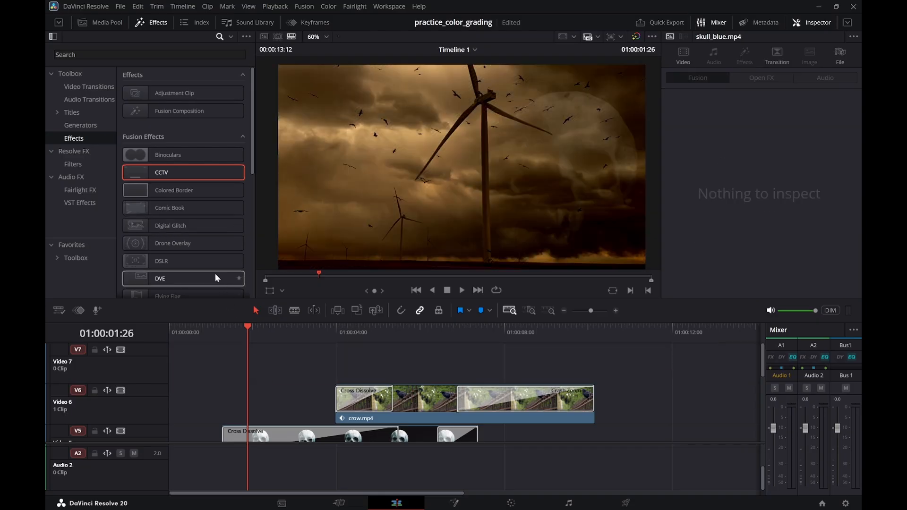
left_click_drag(170, 95, 158, 382)
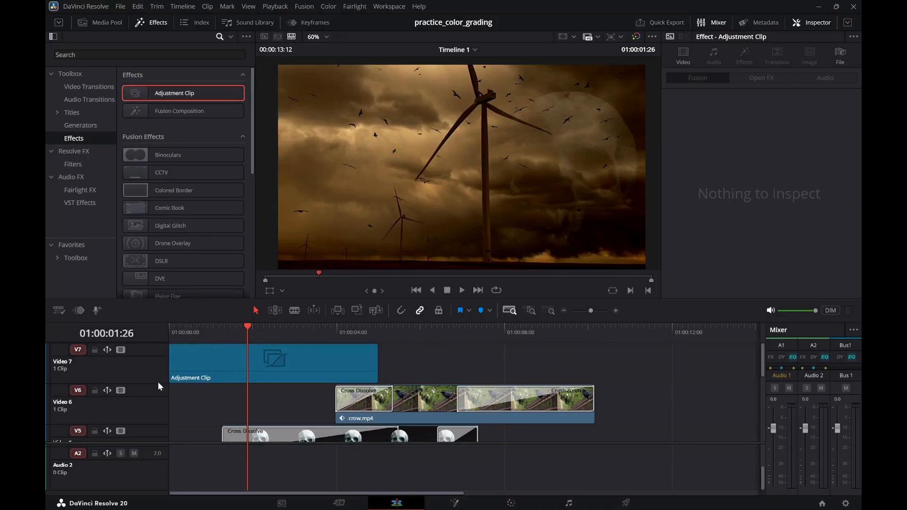
key("ctrl+s")
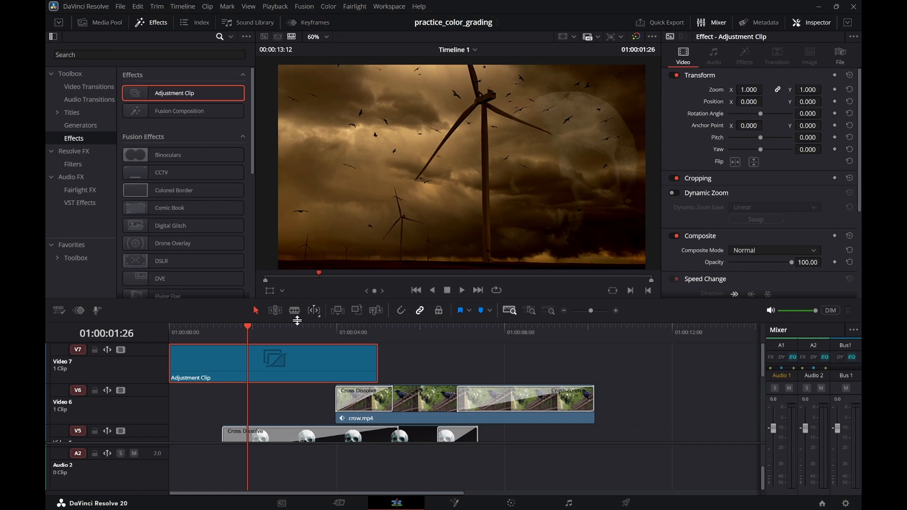
Apply the CCTV effect to the Adjustment Clip on Video 7 and save the project
left_click_drag(169, 169, 219, 333)
left_click(242, 333)
key("ctrl+s")
Set the Adjustment Clip's Composite Mode to Screen
left_click(689, 53)
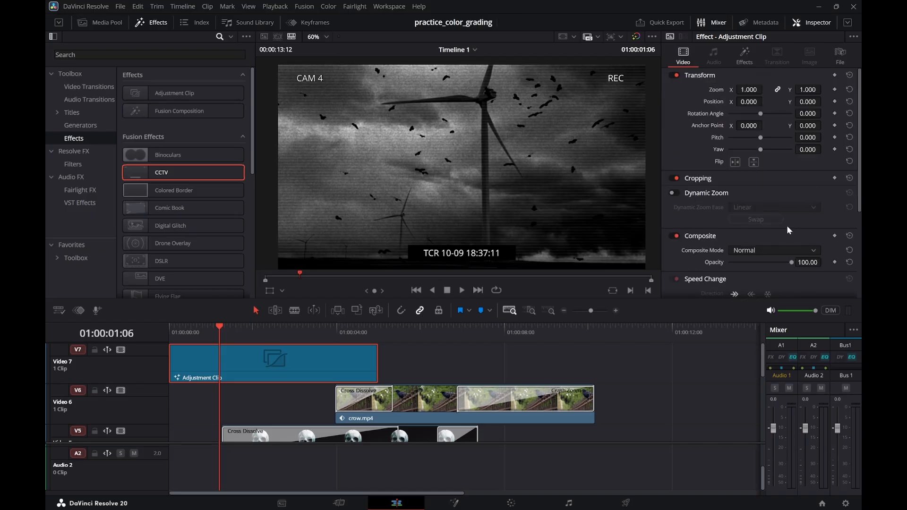
left_click(813, 249)
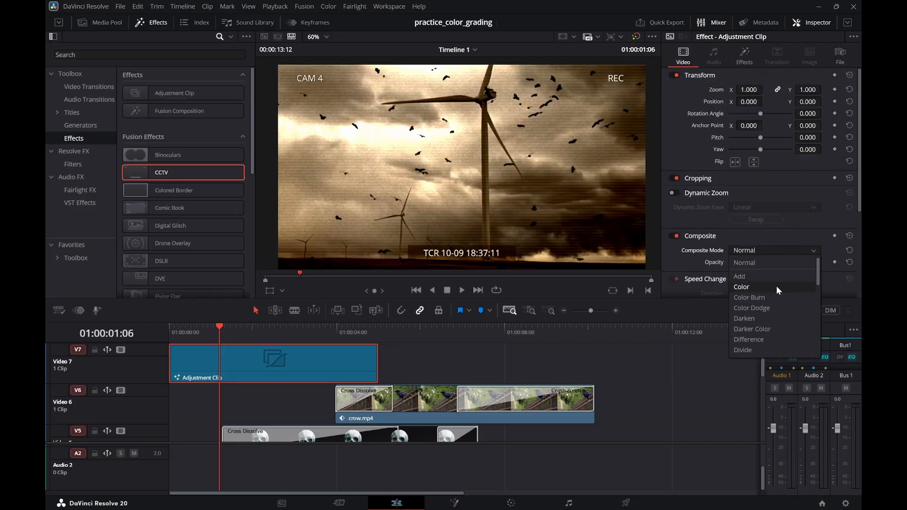
scroll(775, 294, "down", 2)
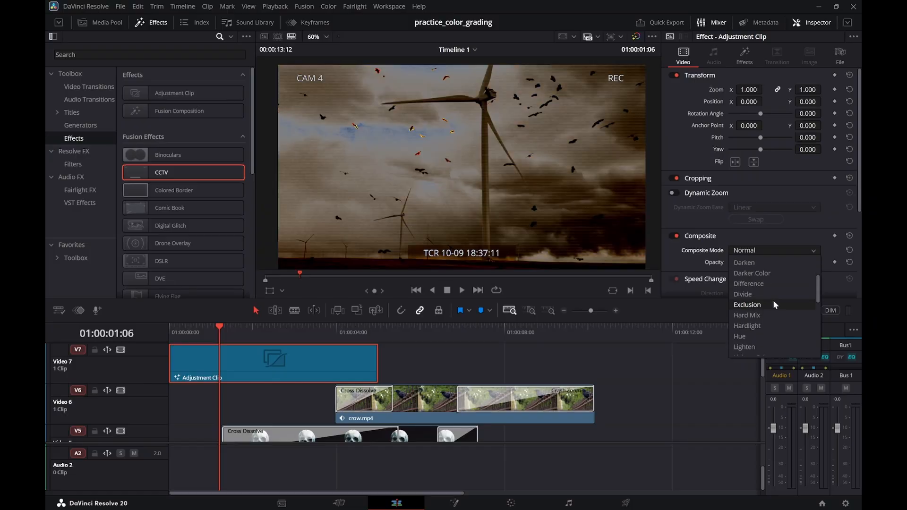
scroll(773, 302, "down", 4)
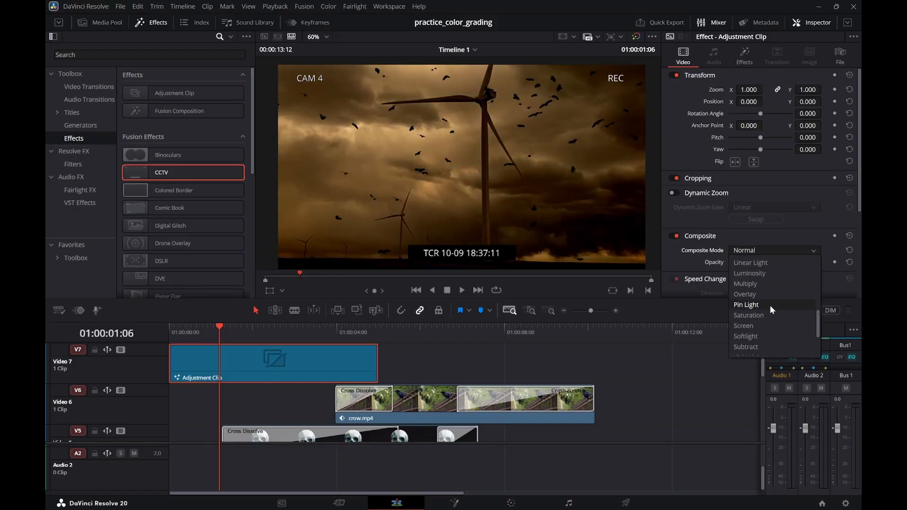
left_click(754, 324)
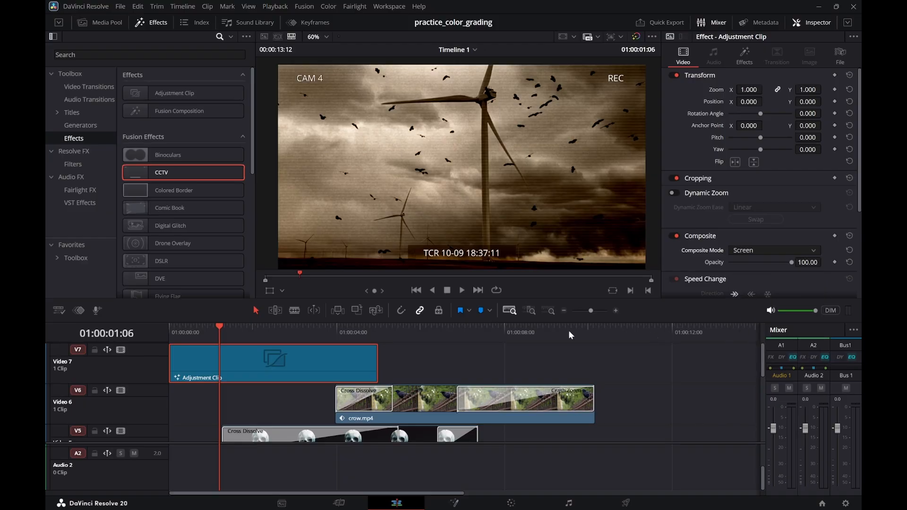
Play the opening of the sequence to review the CCTV overlay in Screen mode, and review the other composite modes
left_click_drag(272, 330, 169, 331)
key("space")
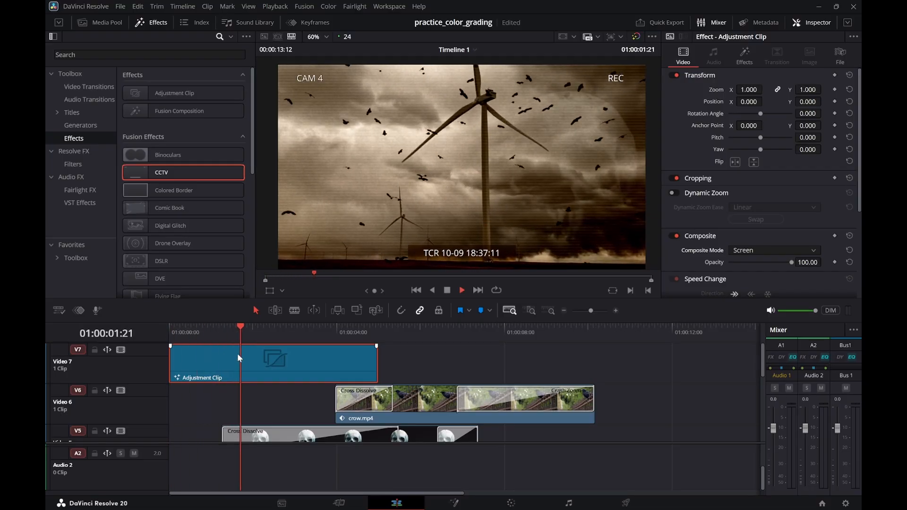
key("space")
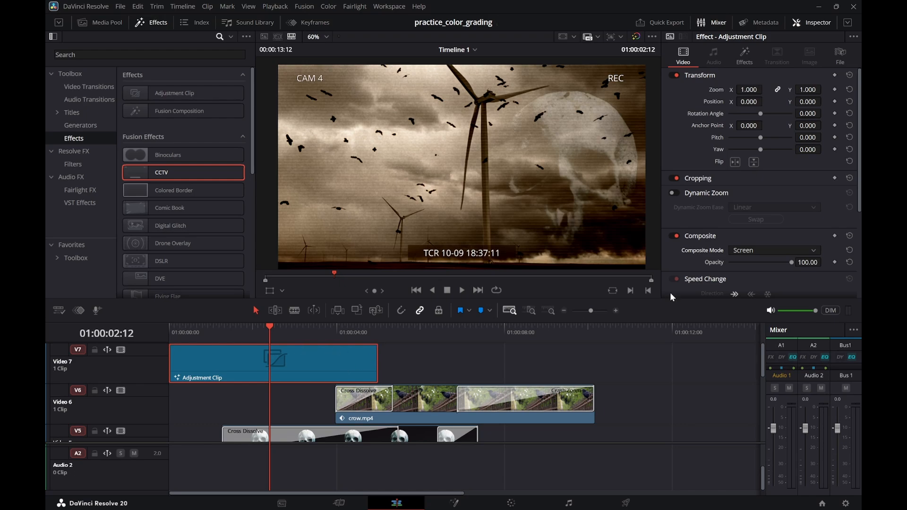
left_click(817, 252)
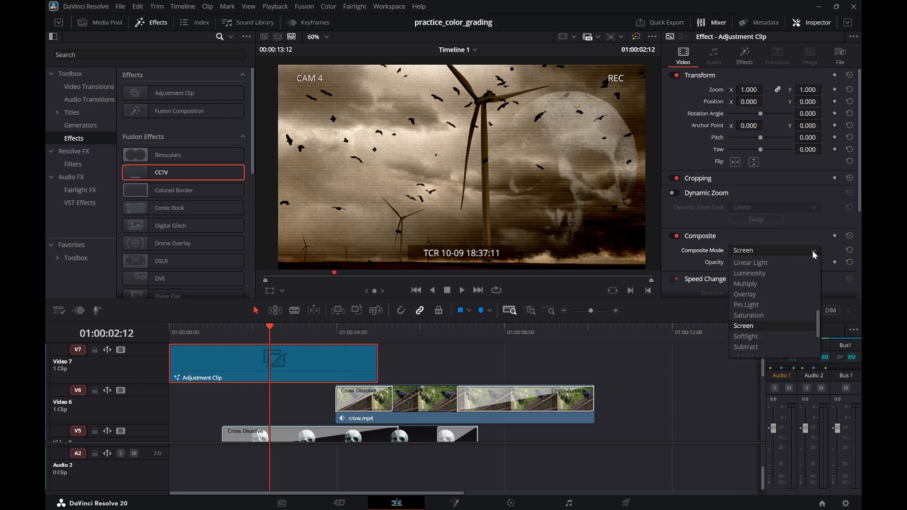
left_click(721, 321)
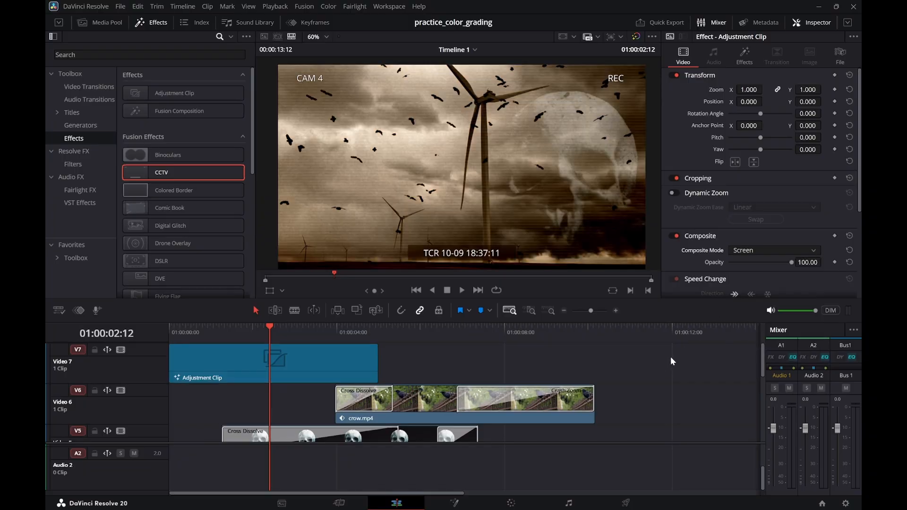
Extend the end of the Adjustment Clip on Video 7 to about the 13-second mark
left_click_drag(375, 365, 721, 365)
mouse_move(506, 336)
left_mouse_down()
mouse_move(350, 337)
mouse_move(504, 345)
left_mouse_up()
left_click_drag(507, 346, 320, 337)
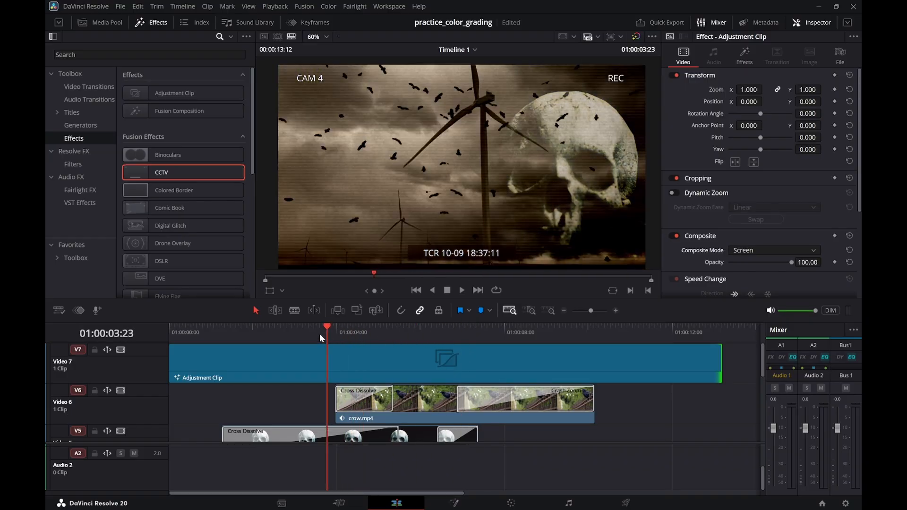
Look through the available generators in the effects library
left_click(126, 53)
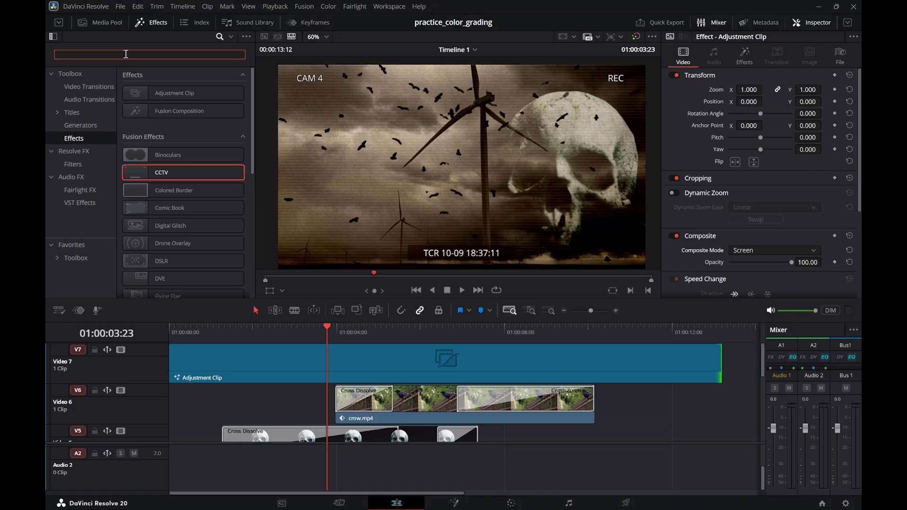
type("fil")
key("BackSpace")
key("BackSpace")
key("BackSpace")
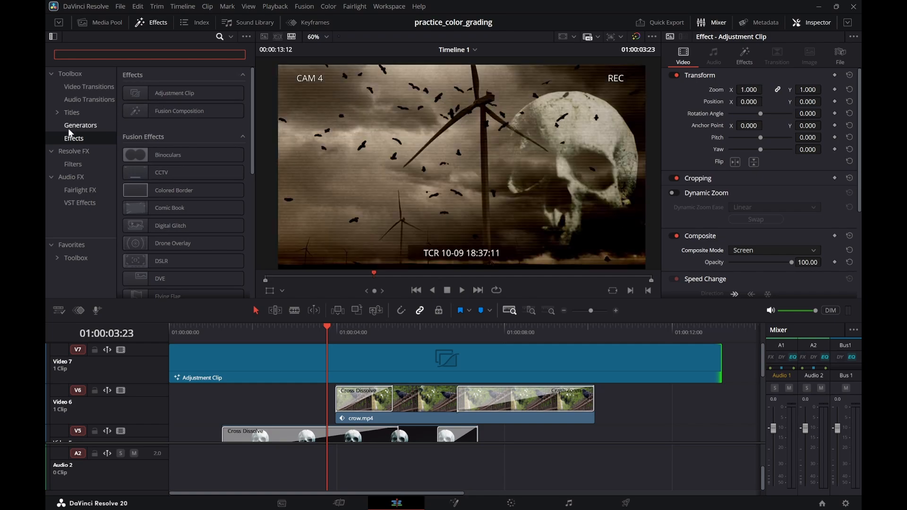
left_click(78, 126)
scroll(189, 241, "down", 5)
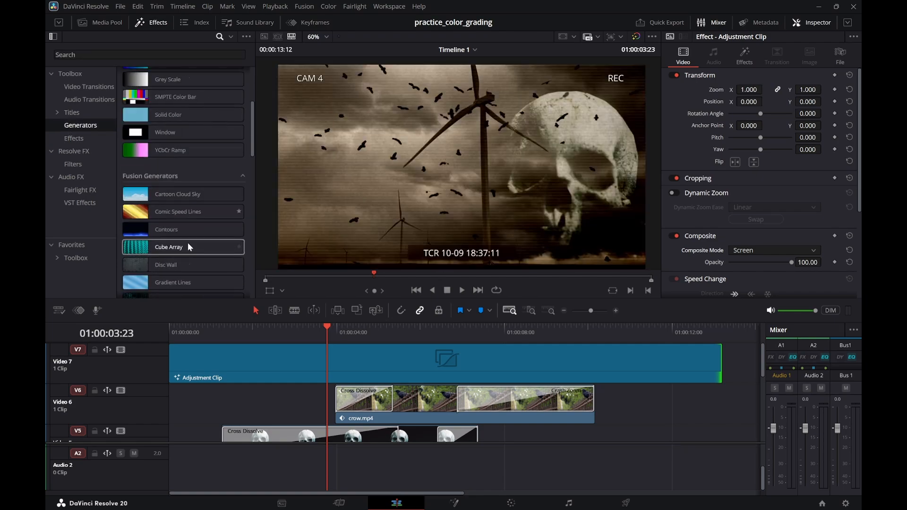
scroll(190, 246, "down", 4)
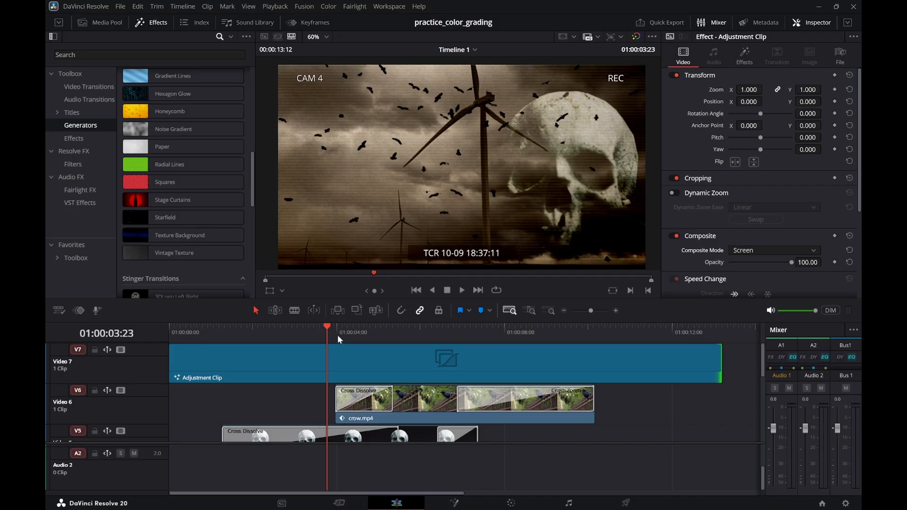
Select the Adjustment Clip on Video 7 and show the Resolve FX filters in the effects library
left_click_drag(327, 334, 325, 336)
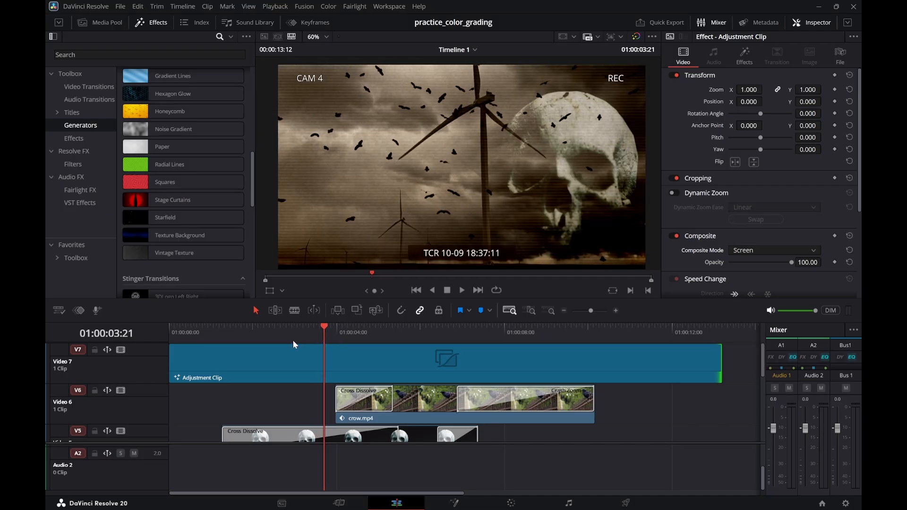
left_click(275, 347)
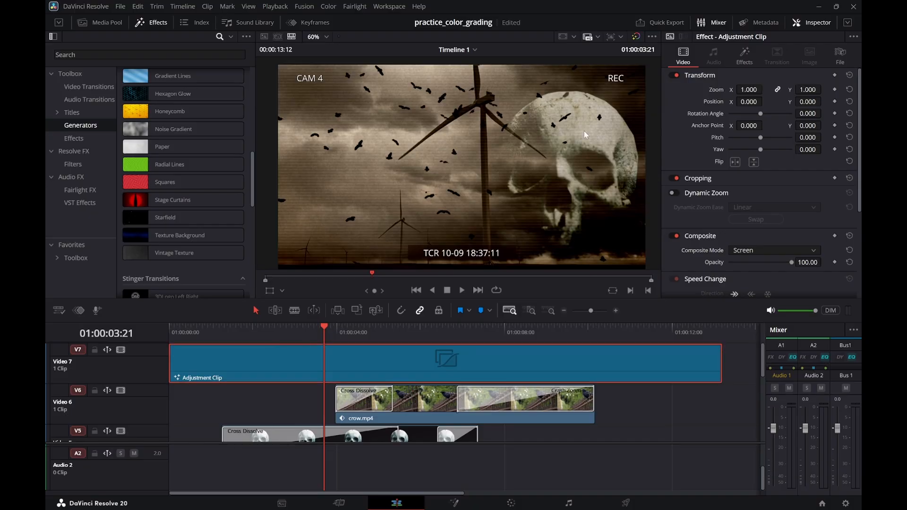
left_click(159, 23)
left_click(161, 23)
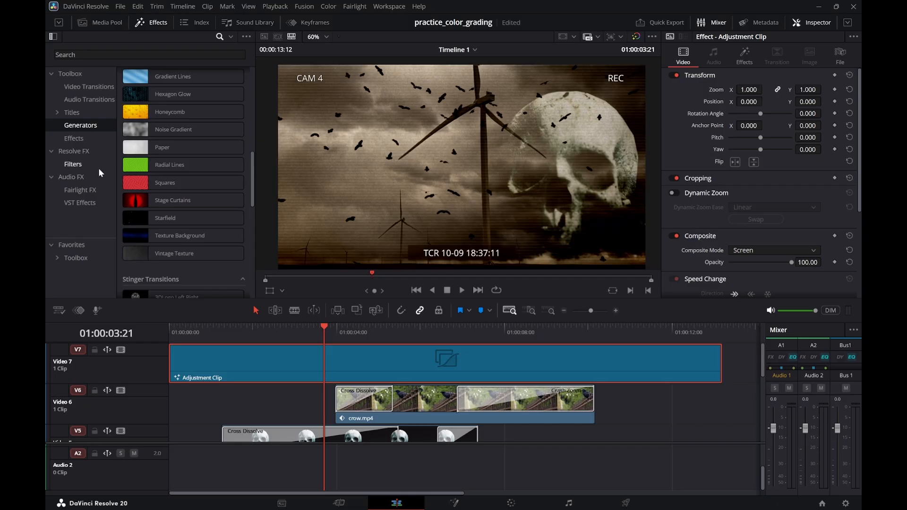
left_click(74, 164)
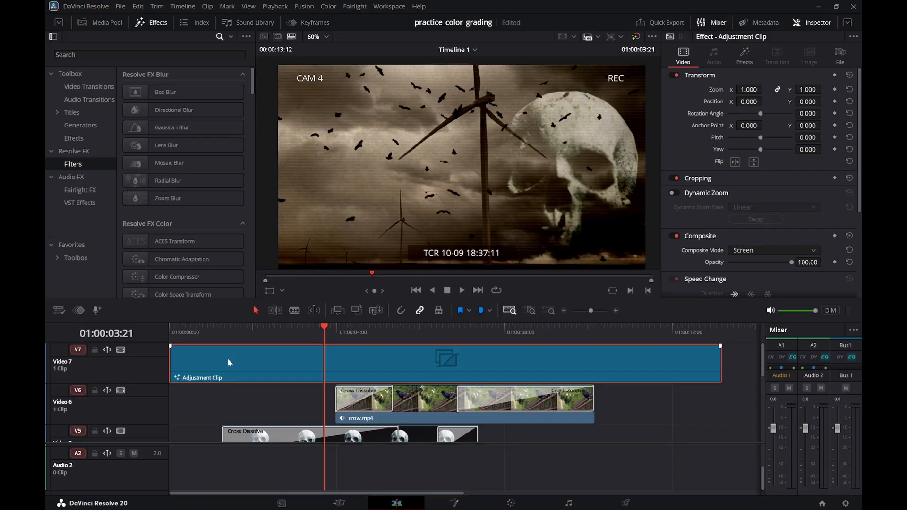
Compare the sequence with Video 7 disabled and enabled, around 01:00:00:24
left_click(121, 349)
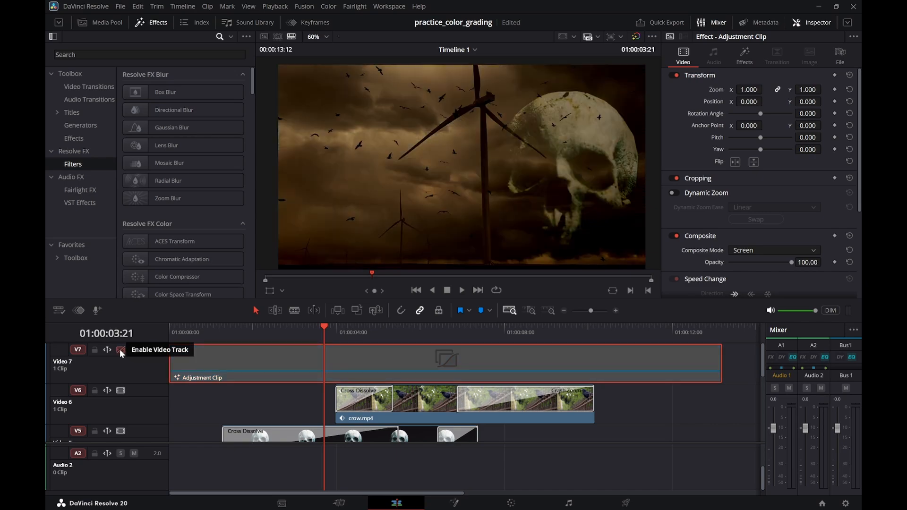
left_click(221, 327)
mouse_move(207, 336)
left_mouse_down()
mouse_move(297, 342)
mouse_move(202, 345)
left_mouse_up()
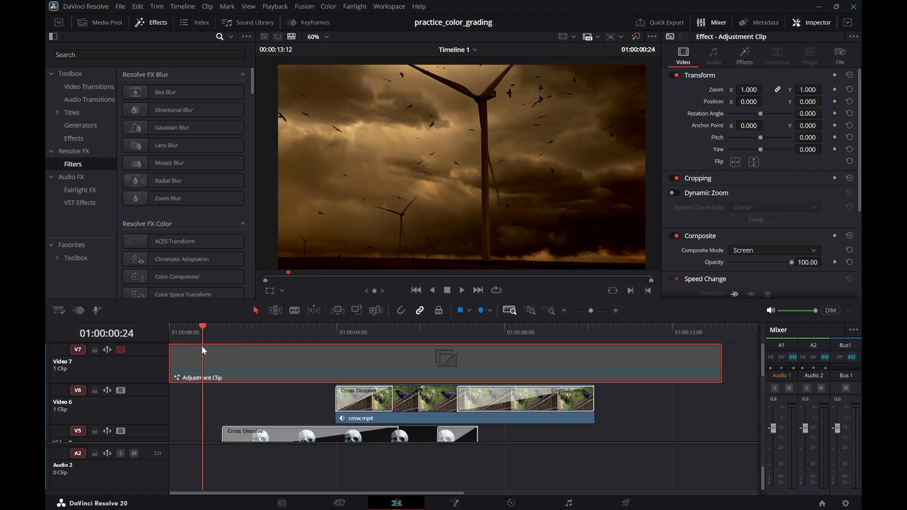
left_click(124, 349)
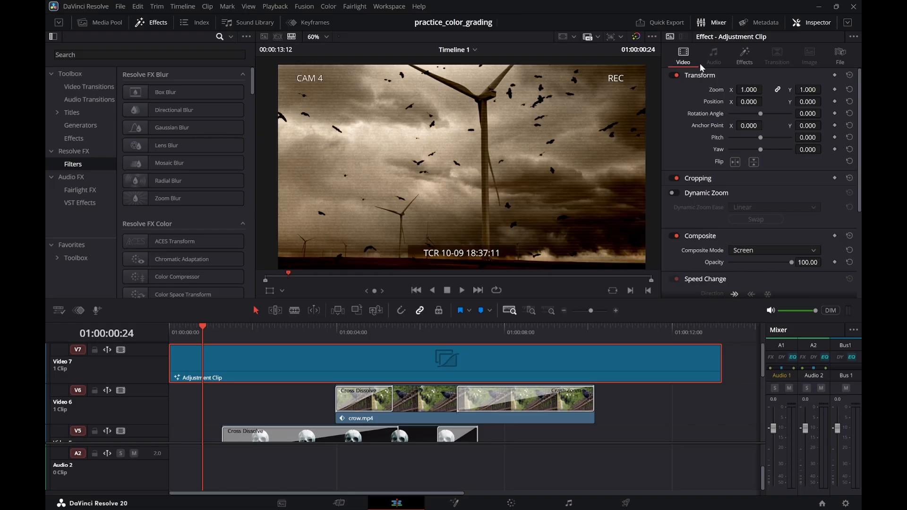
Remove the CCTV effect from the Adjustment Clip on Video 7
left_click(738, 61)
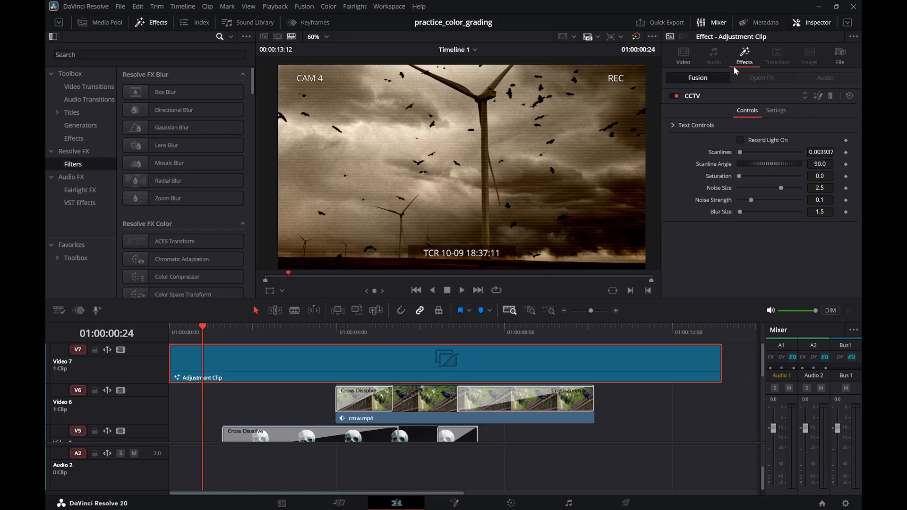
left_click(831, 97)
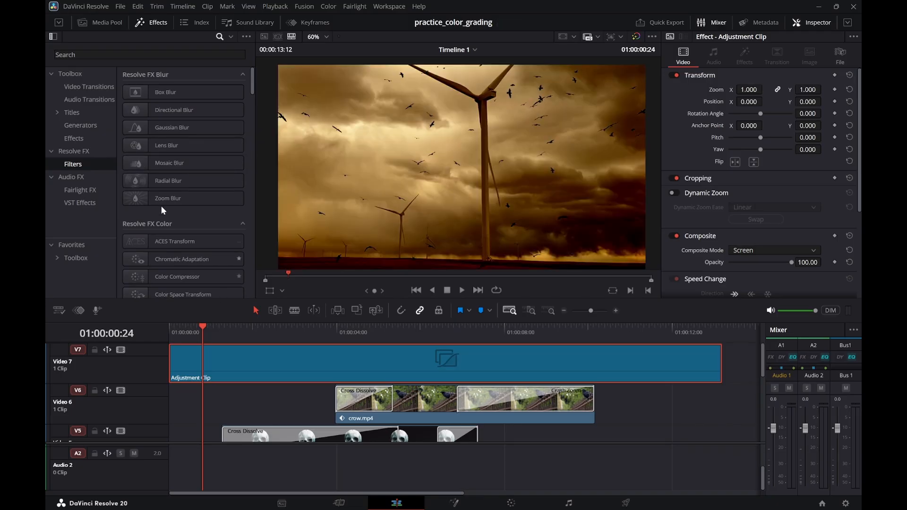
Try the Overlay composite mode on the Adjustment Clip, return it to Screen, and check the frame at 01:00:01:13
mouse_move(222, 348)
left_mouse_down()
mouse_move(332, 355)
mouse_move(217, 350)
left_mouse_up()
left_click(809, 251)
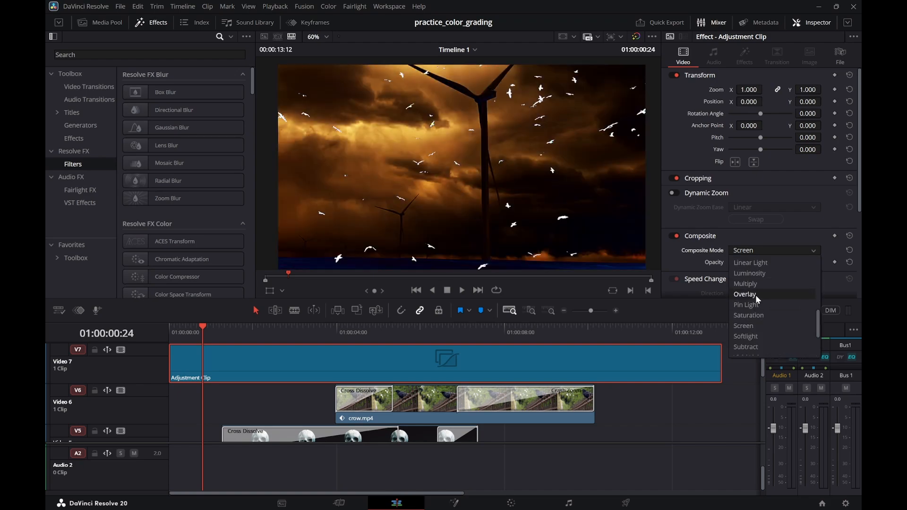
left_click(756, 295)
left_click_drag(302, 330, 187, 336)
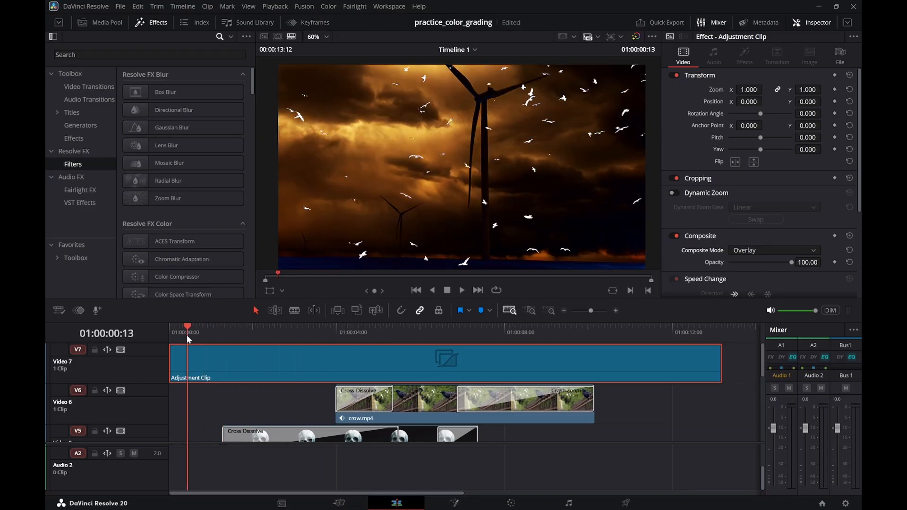
left_click(814, 250)
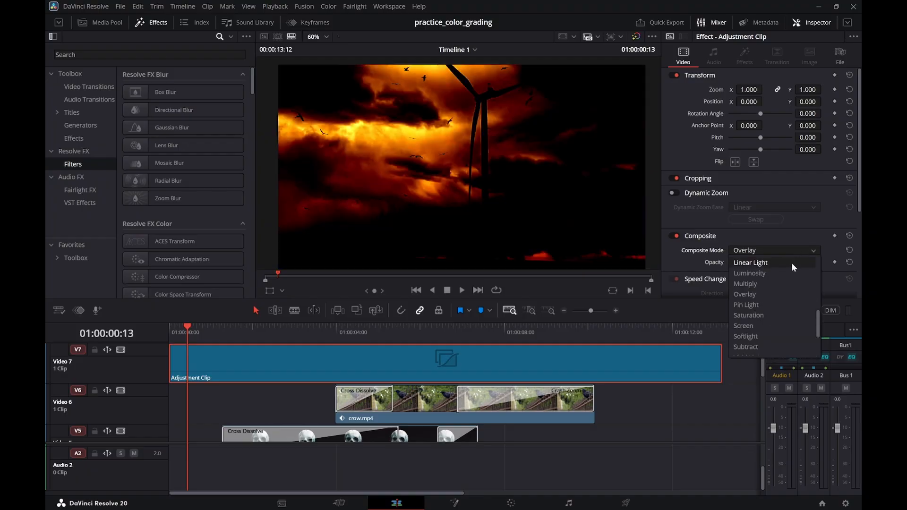
left_click(766, 325)
left_click_drag(274, 331, 230, 329)
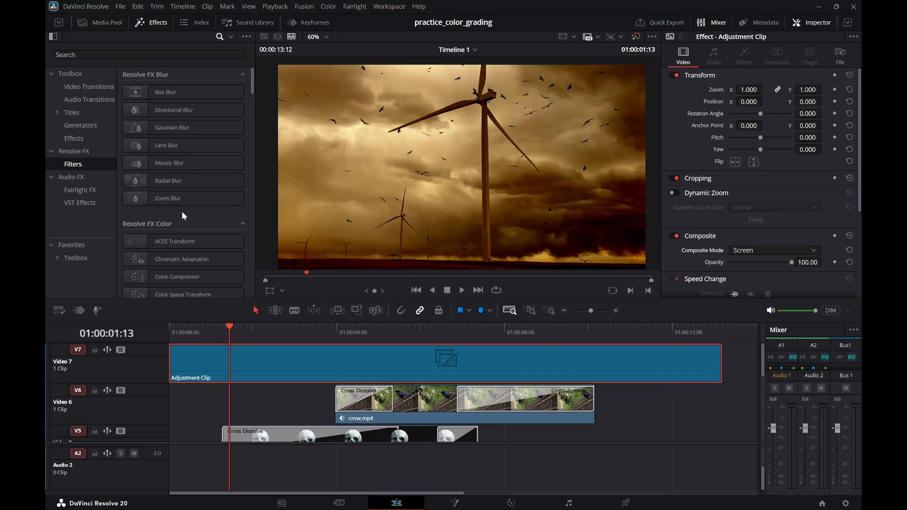
Browse the Resolve FX blur, color and film emulation filters, previewing effects such as Invert Color and Halation in the viewer
scroll(182, 211, "down", 2)
scroll(183, 220, "down", 3)
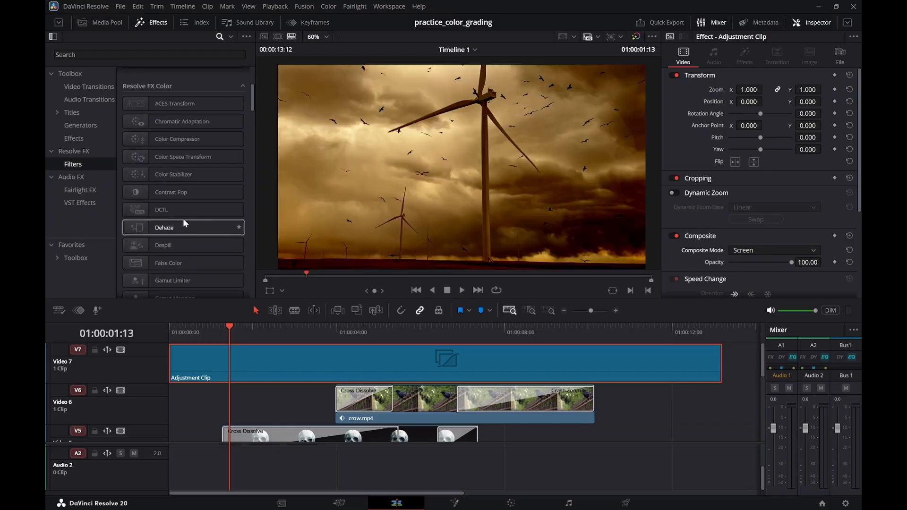
scroll(185, 217, "down", 2)
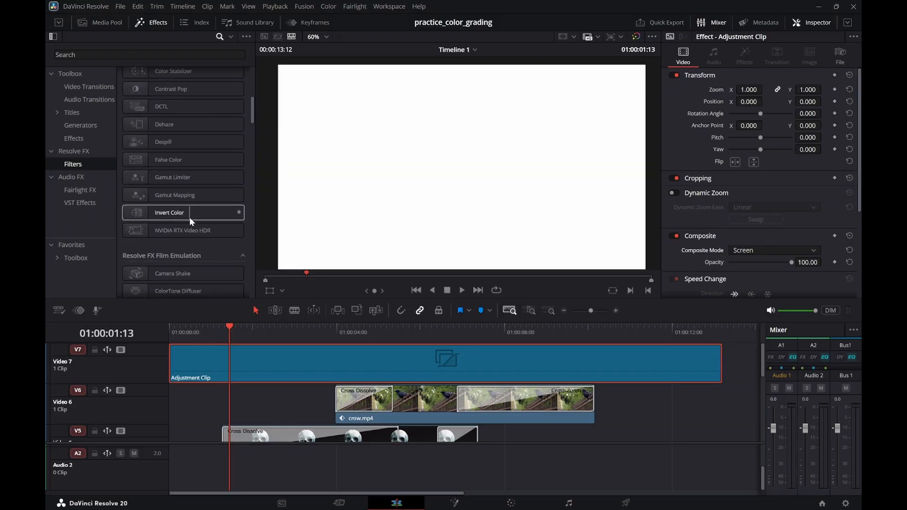
scroll(179, 202, "down", 1)
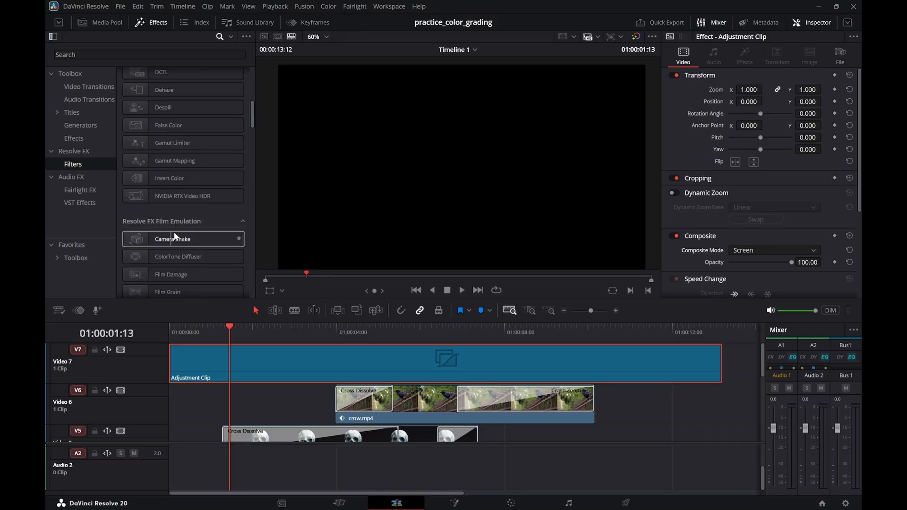
scroll(179, 239, "down", 2)
mouse_move(173, 222)
left_mouse_down()
mouse_move(190, 267)
mouse_move(166, 223)
left_mouse_up()
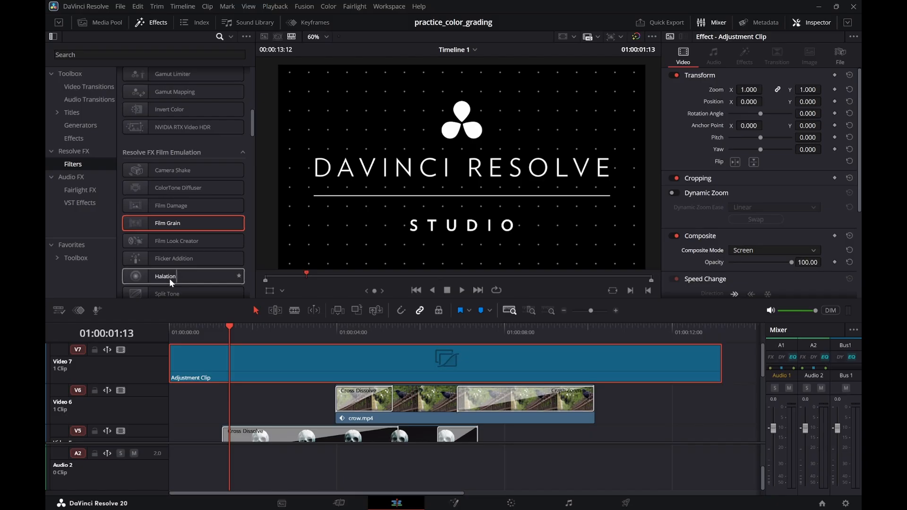
scroll(191, 289, "down", 1)
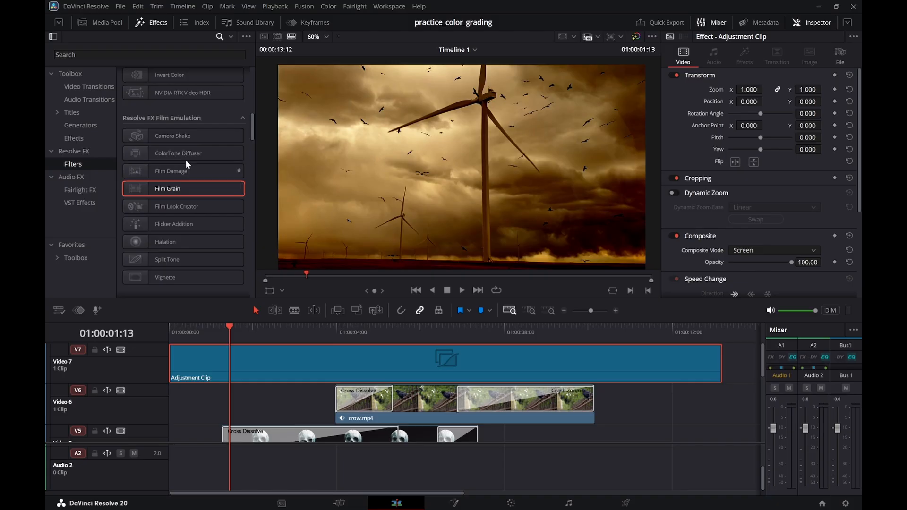
scroll(188, 155, "up", 3)
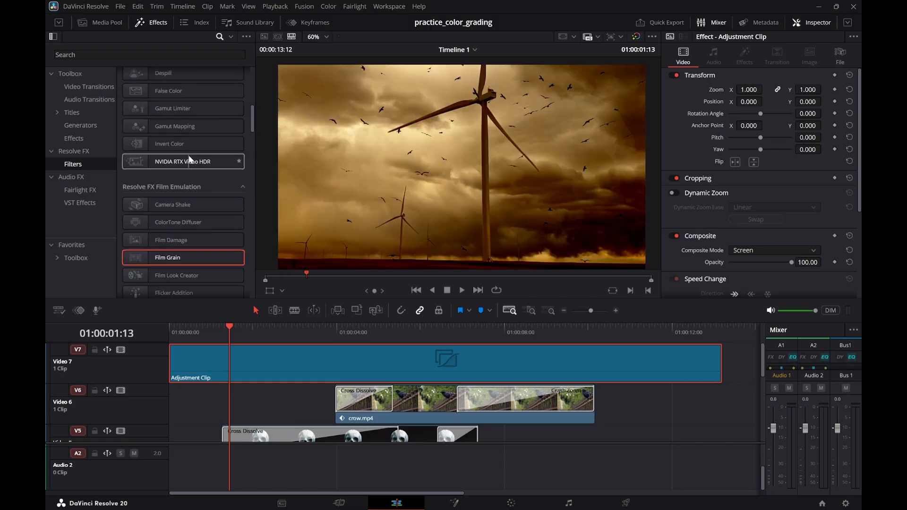
scroll(189, 159, "up", 9)
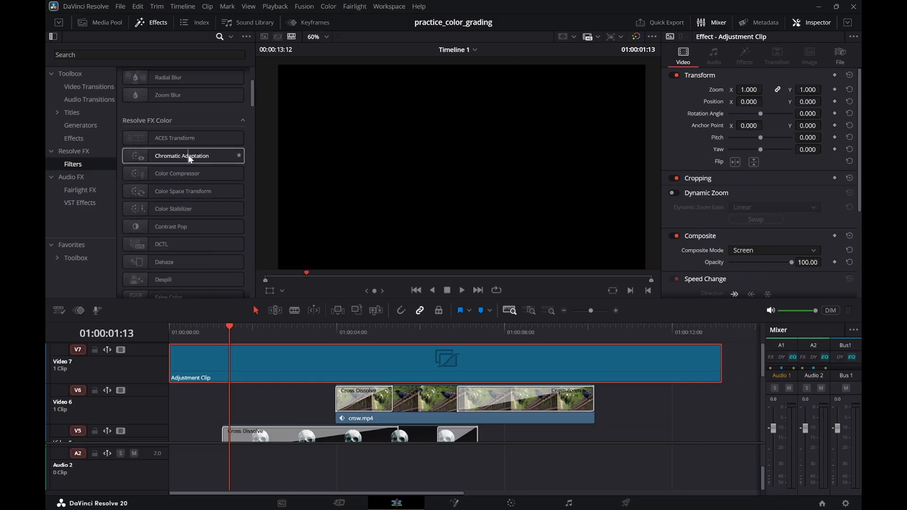
scroll(187, 156, "up", 3)
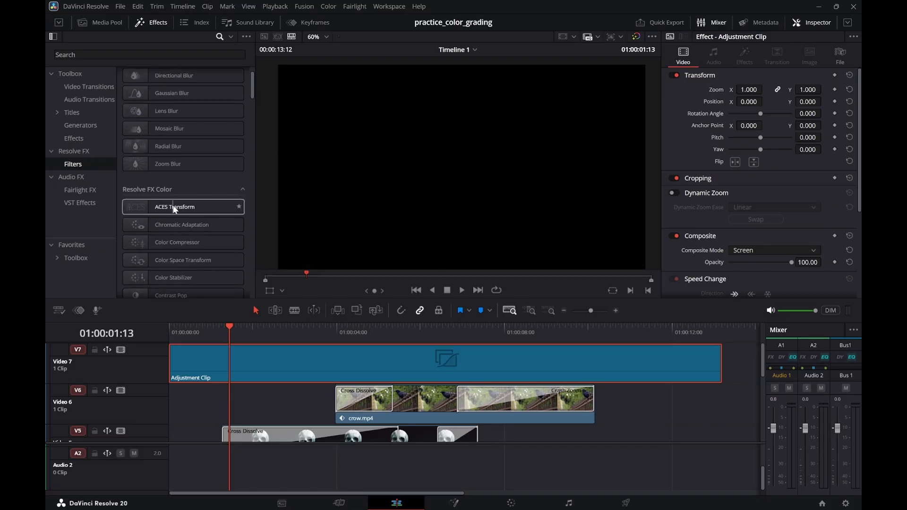
scroll(206, 171, "up", 2)
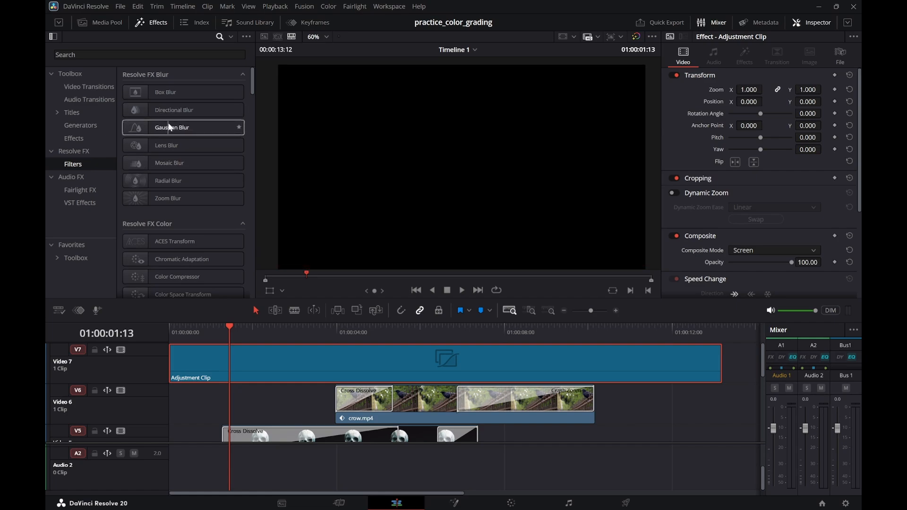
Apply the CCTV Fusion effect to the Adjustment Clip on Video 7 and play the sequence through to about 01:00:07:03
left_click(86, 138)
left_click_drag(178, 173, 249, 361)
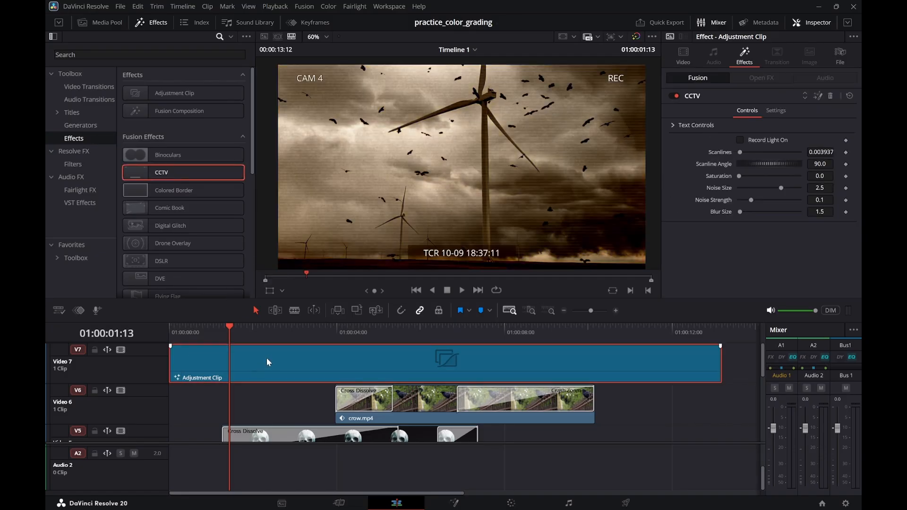
left_click_drag(264, 334, 220, 331)
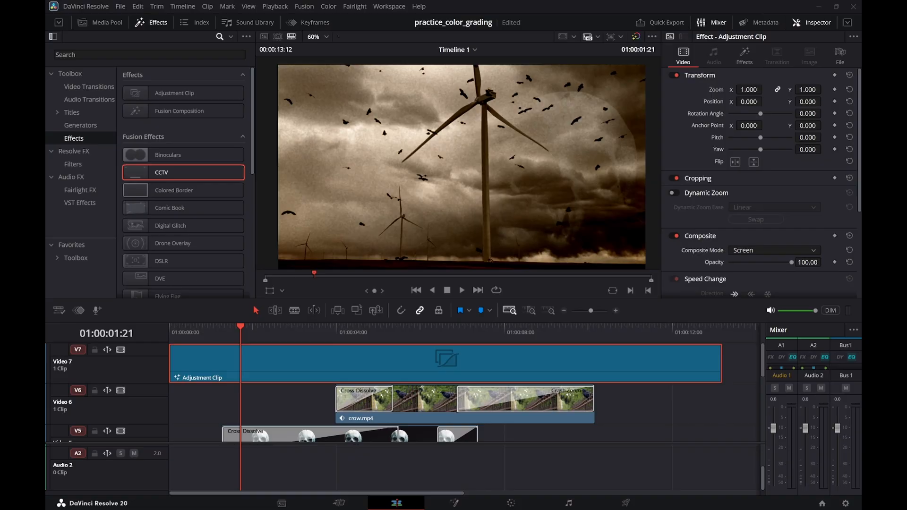
left_click_drag(241, 335, 223, 330)
key("space")
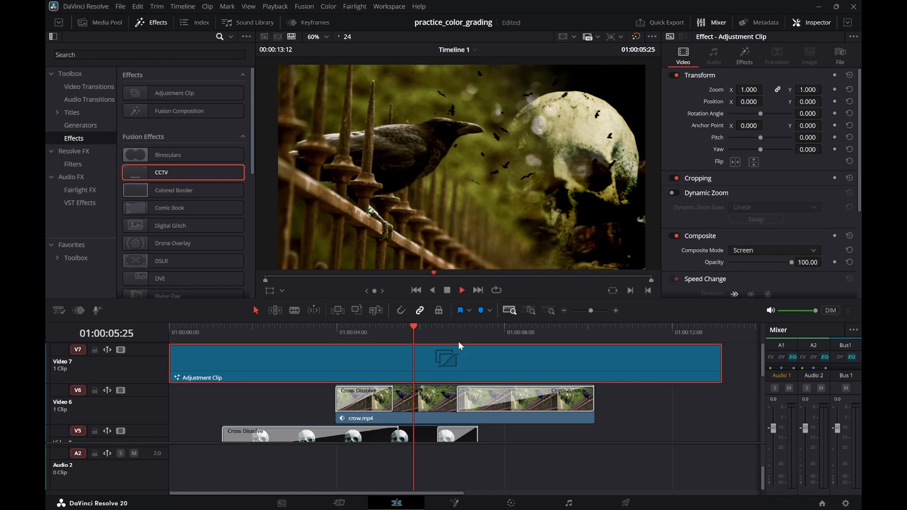
key("space")
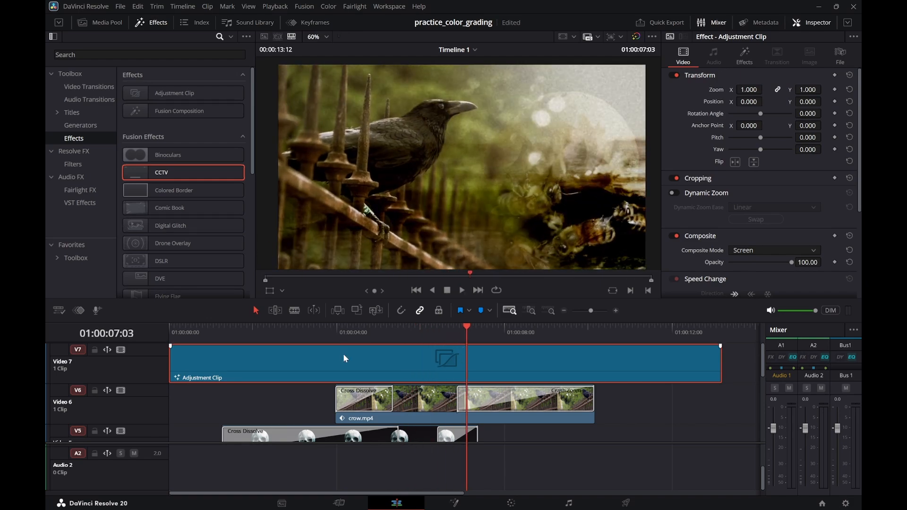
Show the CCTV effect's controls for the Adjustment Clip and play the sequence on to about 01:00:09:06
left_click(753, 53)
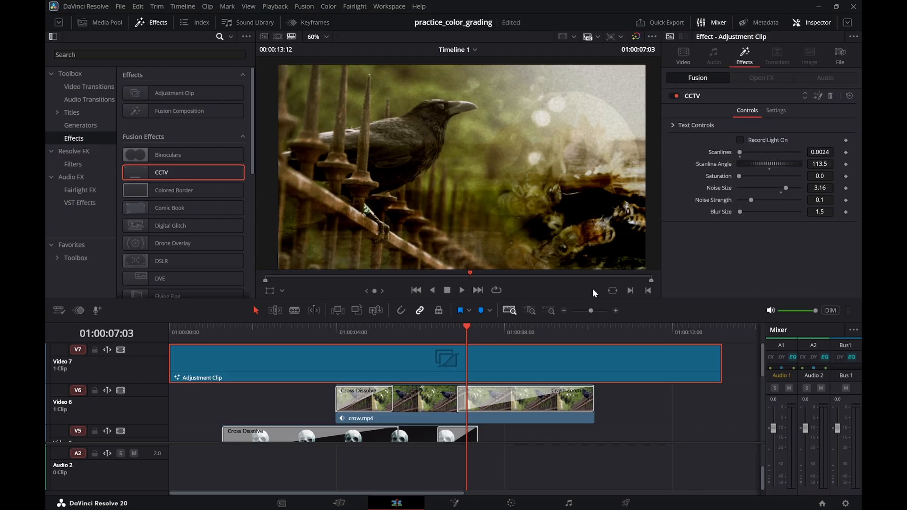
key("space")
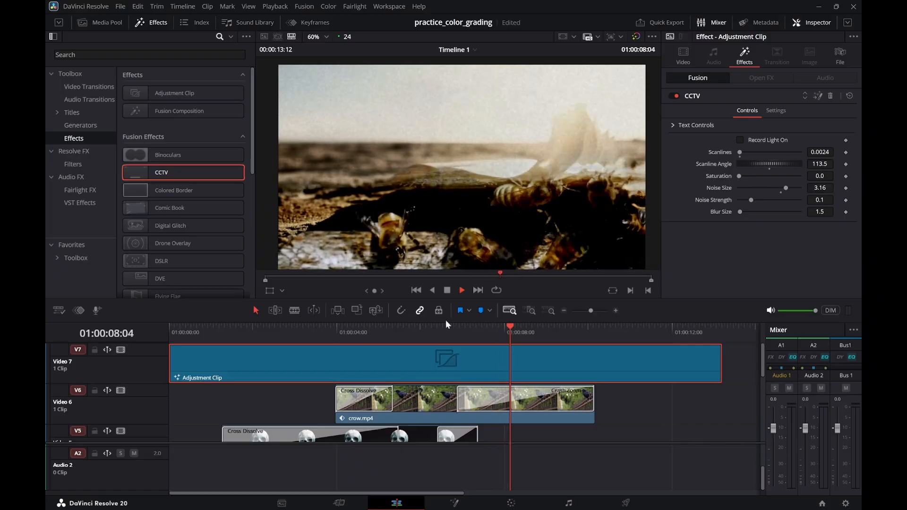
key("space")
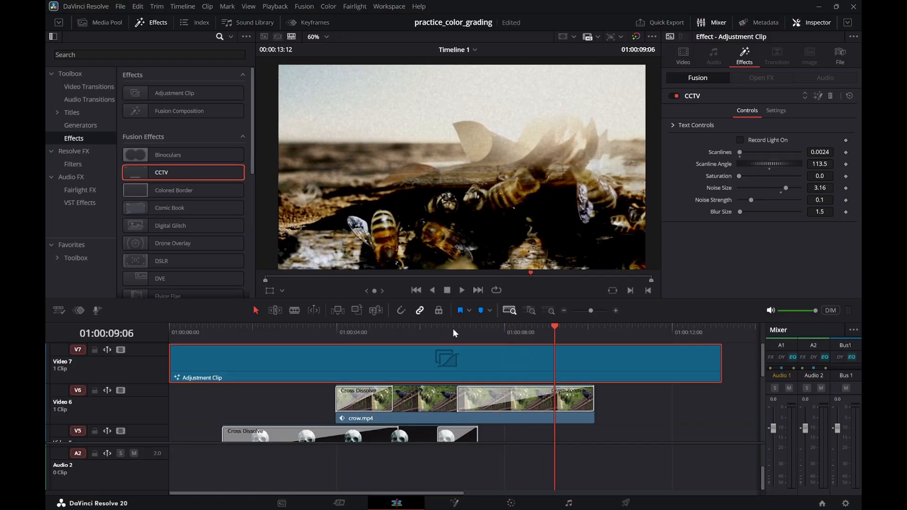
Lower the Adjustment Clip's opacity to 55.73 in its composite settings, checking the look with playback from 01:00:00:27
left_click_drag(447, 332, 206, 332)
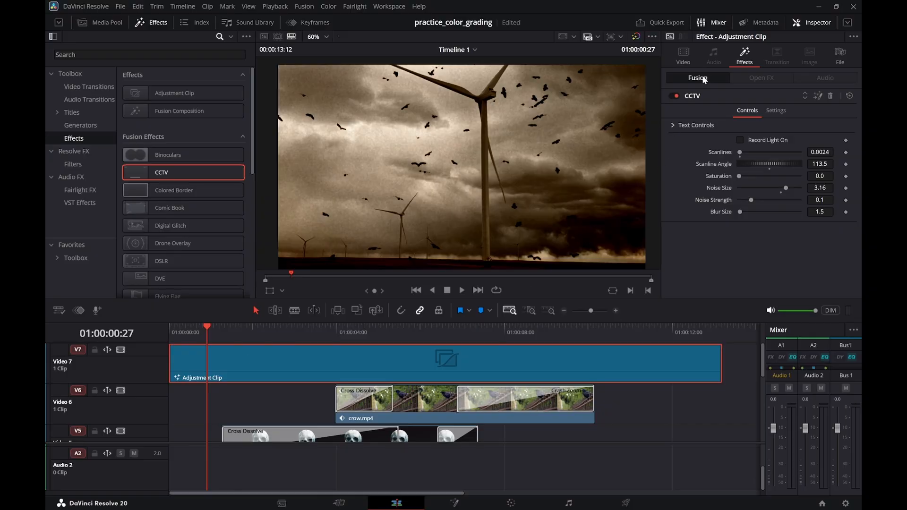
left_click(685, 56)
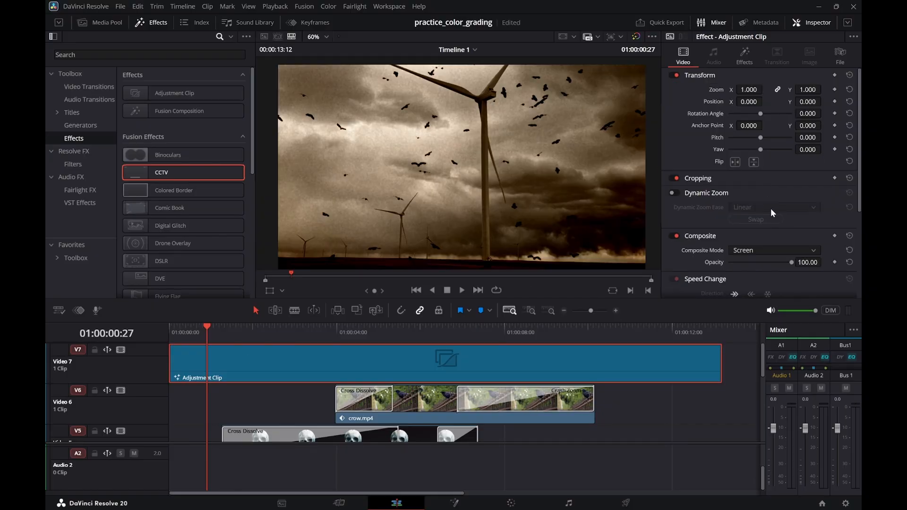
scroll(774, 242, "down", 1)
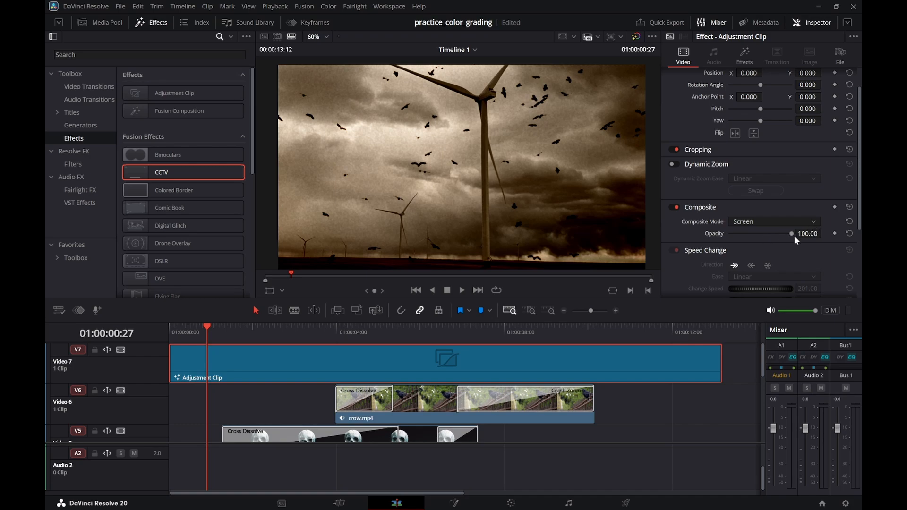
left_click_drag(792, 234, 772, 236)
key("space")
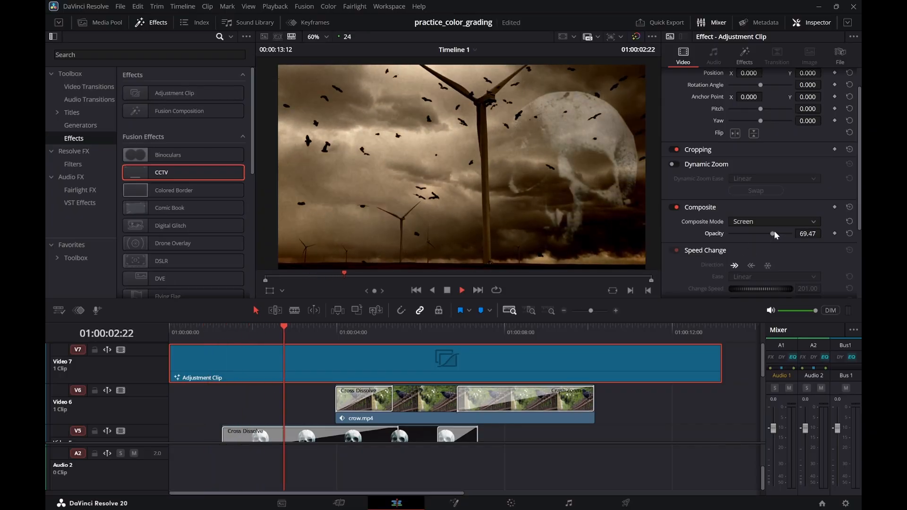
key("space")
left_click_drag(773, 234, 766, 232)
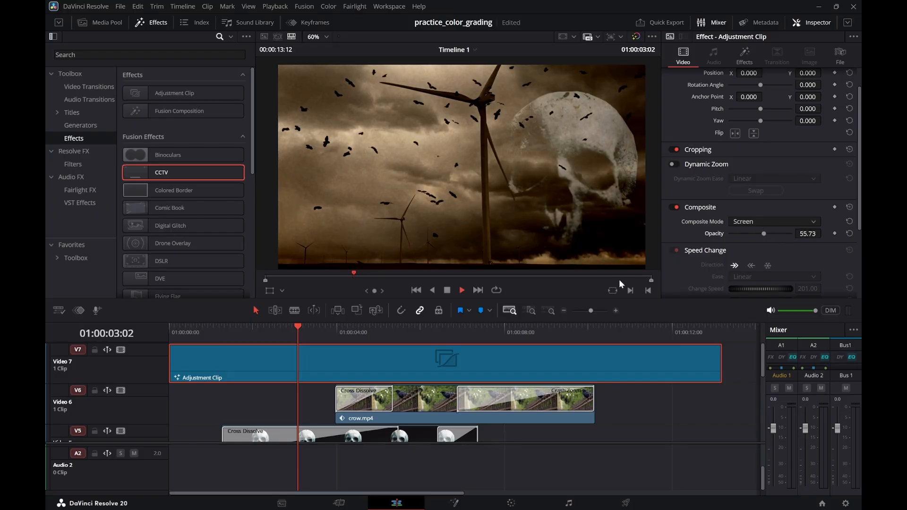
Play the sequence from the beginning of the timeline to about 01:00:09:04 to review the reduced effect
left_click(254, 331)
left_click_drag(237, 336, 177, 338)
key("space")
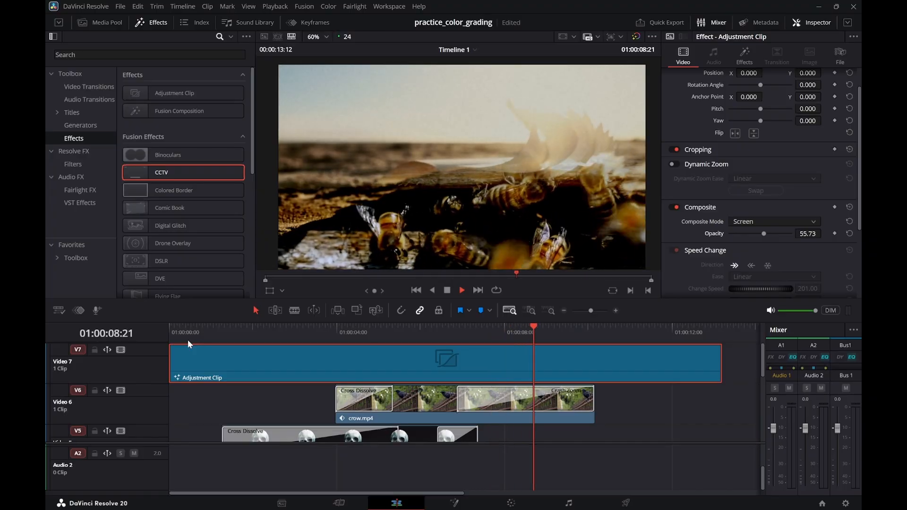
key("space")
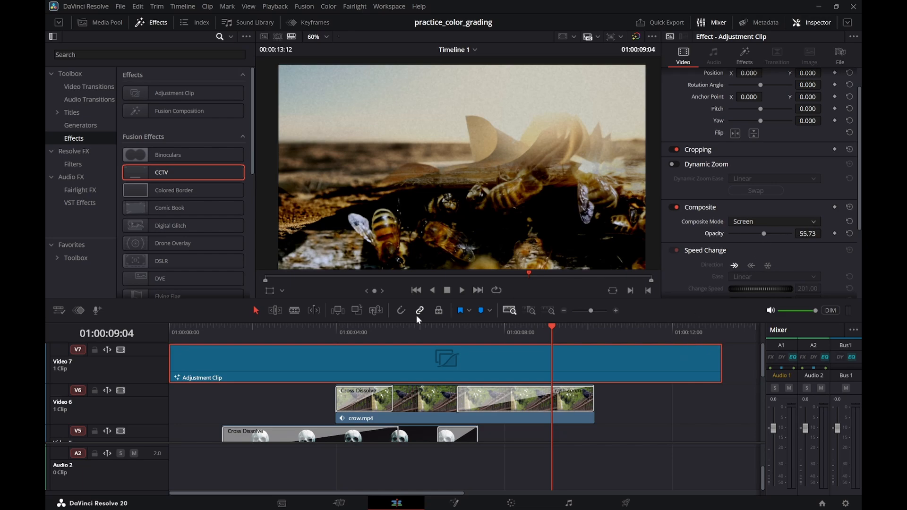
Compare other composite modes for the adjustment clip on Video 7 at 01:00:01:27, keeping Screen
left_click_drag(418, 325, 249, 328)
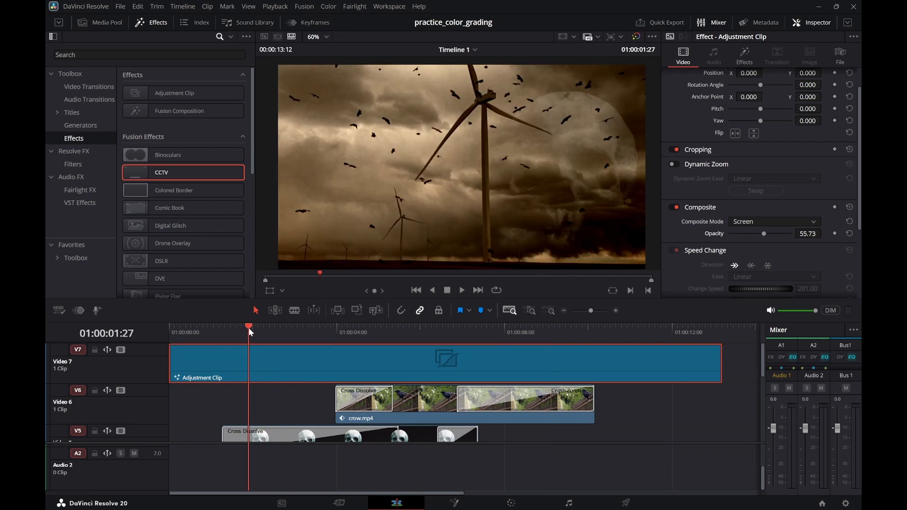
left_click(810, 222)
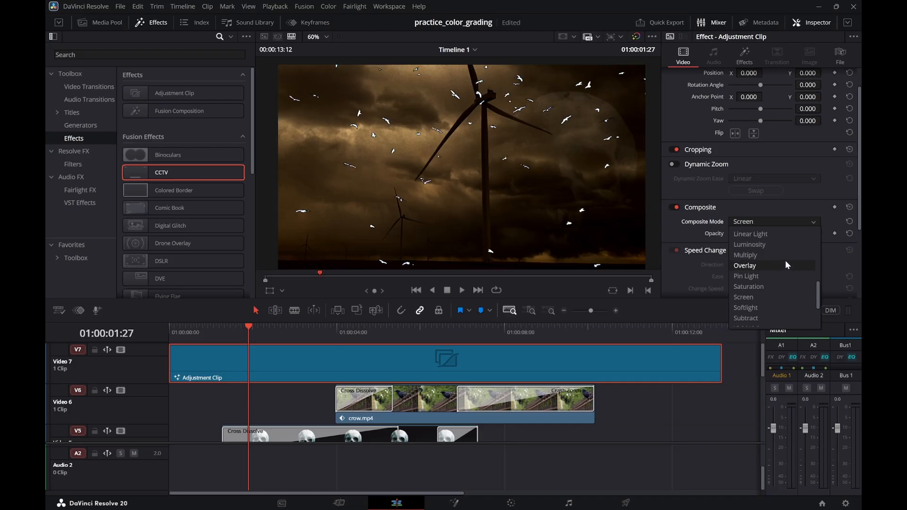
scroll(782, 290, "down", 3)
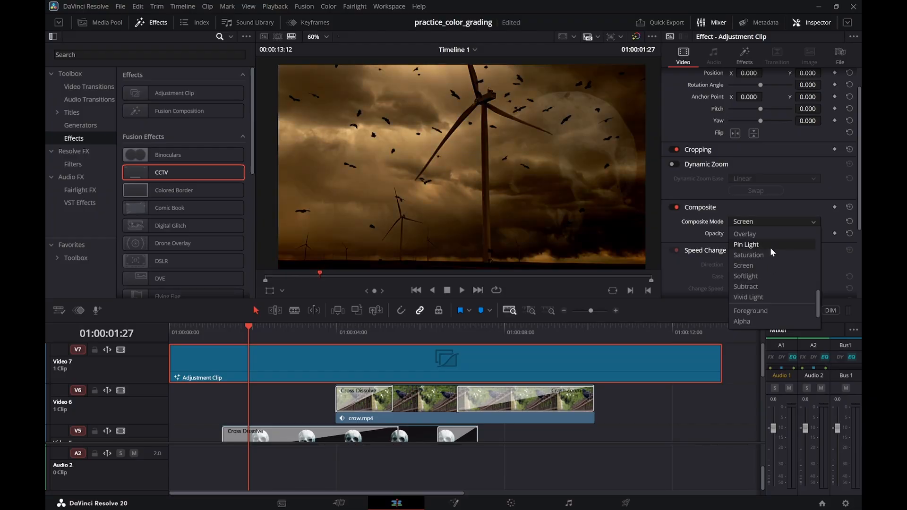
scroll(766, 246, "up", 3)
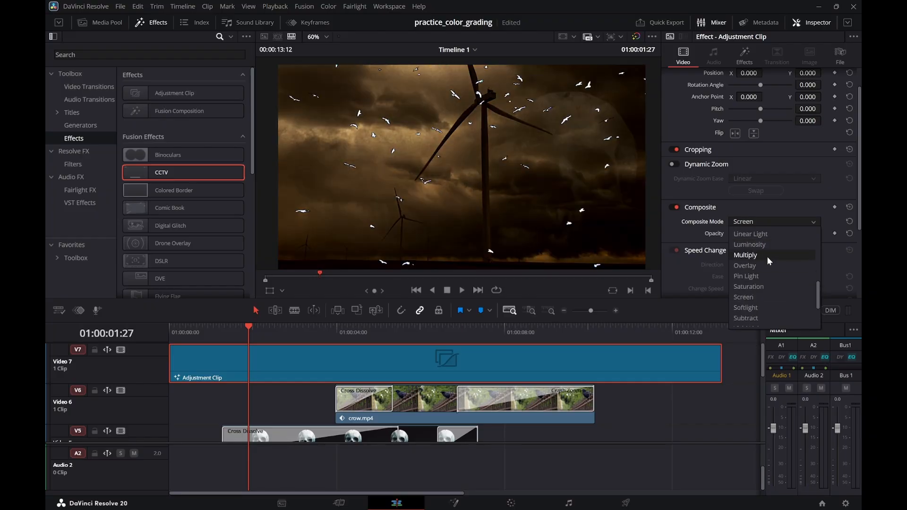
left_click(768, 298)
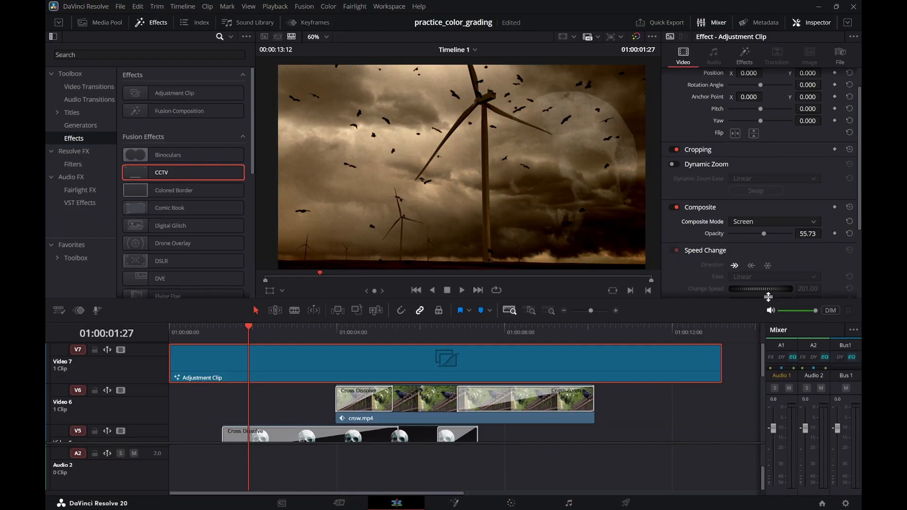
Play the graded sequence from the start of the timeline and save the project
left_click(532, 333)
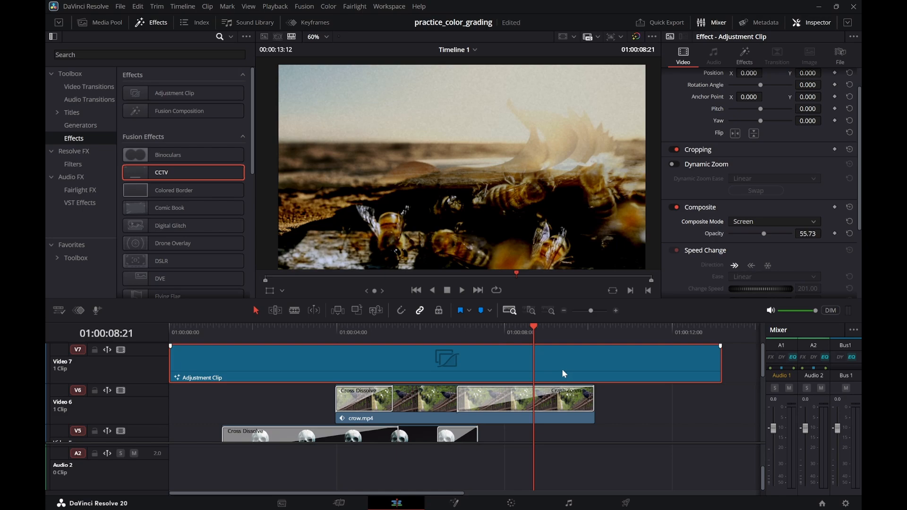
left_click_drag(447, 329, 167, 346)
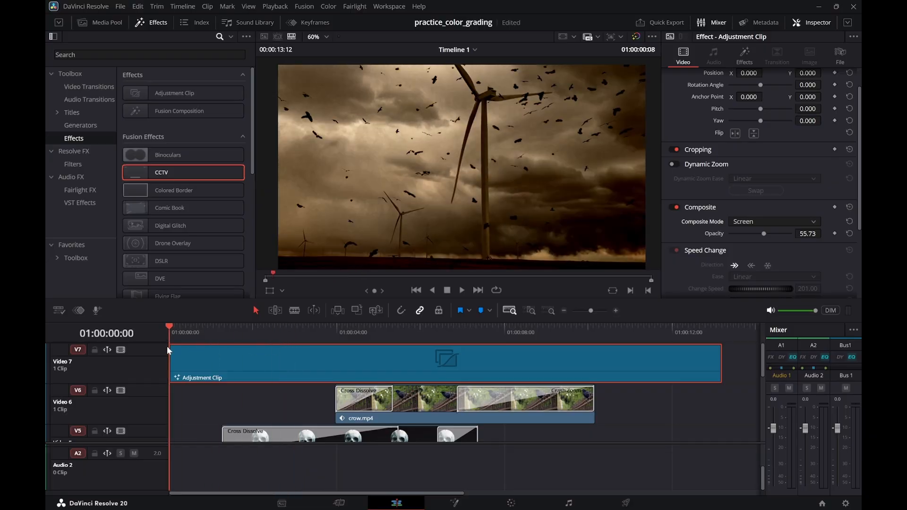
key("space")
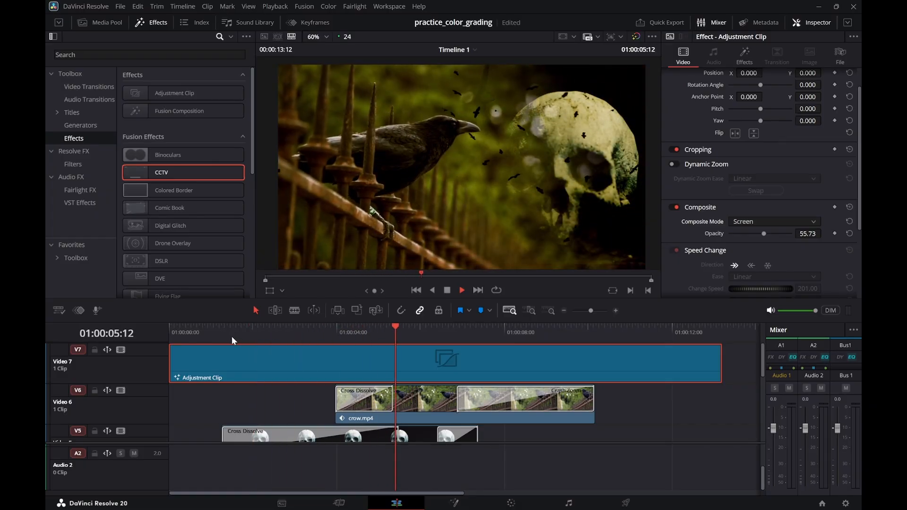
key("space")
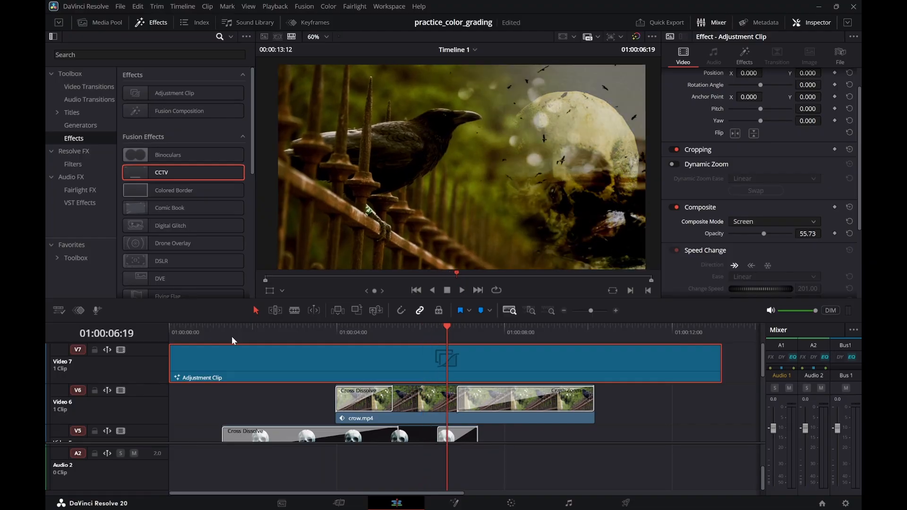
key("ctrl+s")
Review the opening section of the timeline in detail zoom and select the birds.mp4 clip on Video 2
scroll(191, 409, "down", 6)
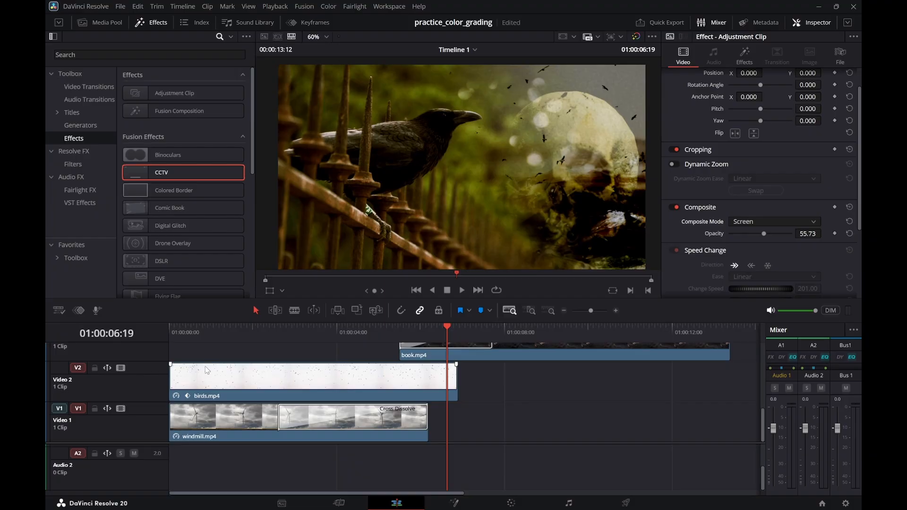
key("Home")
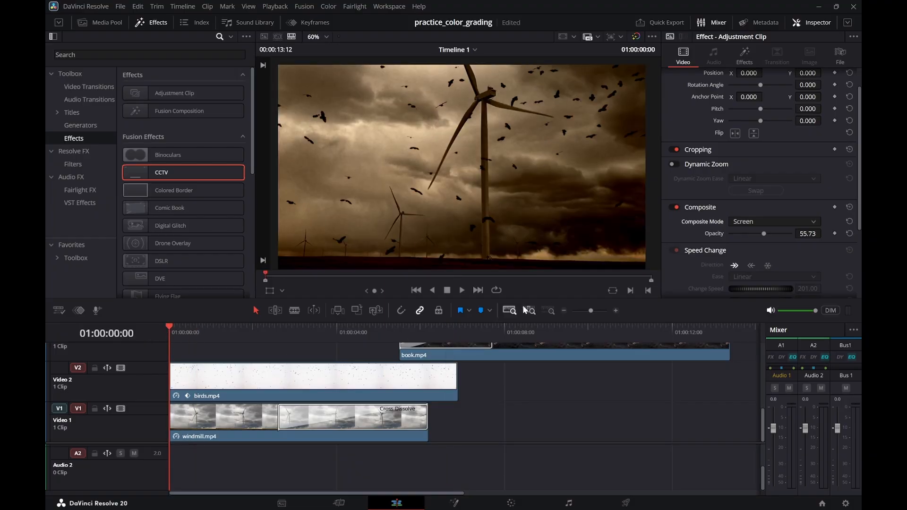
left_click(525, 311)
left_click(231, 332)
left_click_drag(231, 333, 642, 319)
key("space")
key("space")
left_click(585, 332)
key("space")
key("space")
left_click(534, 379)
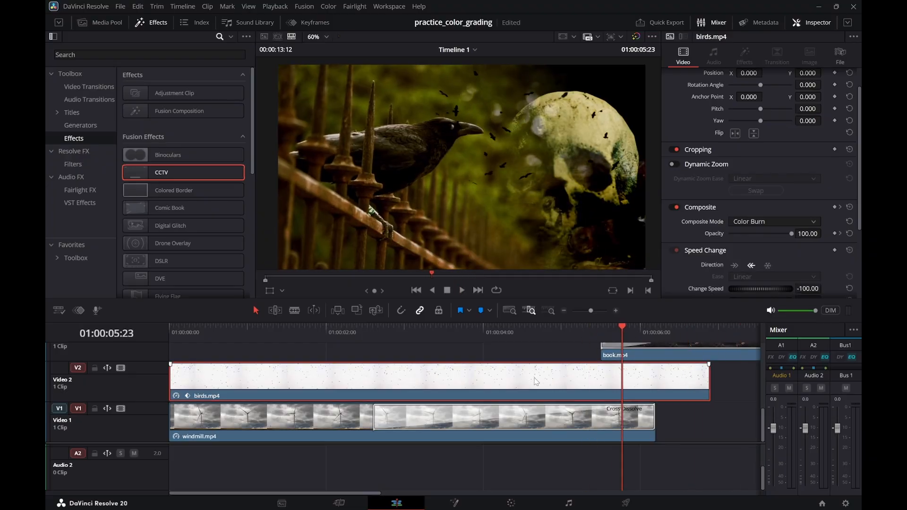
Play the sequence from the start up to the crow and skull dissolve, saving the project
left_click_drag(286, 332, 160, 337)
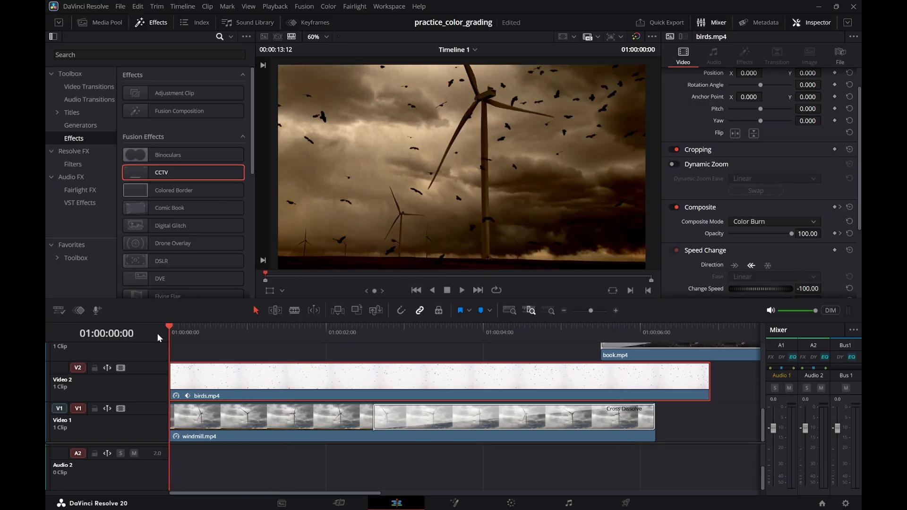
key("ctrl+s")
key("space")
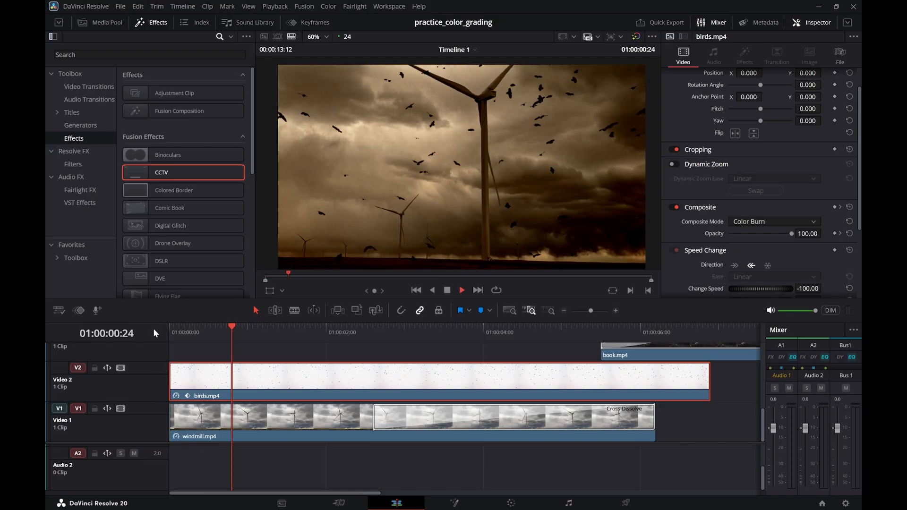
key("space")
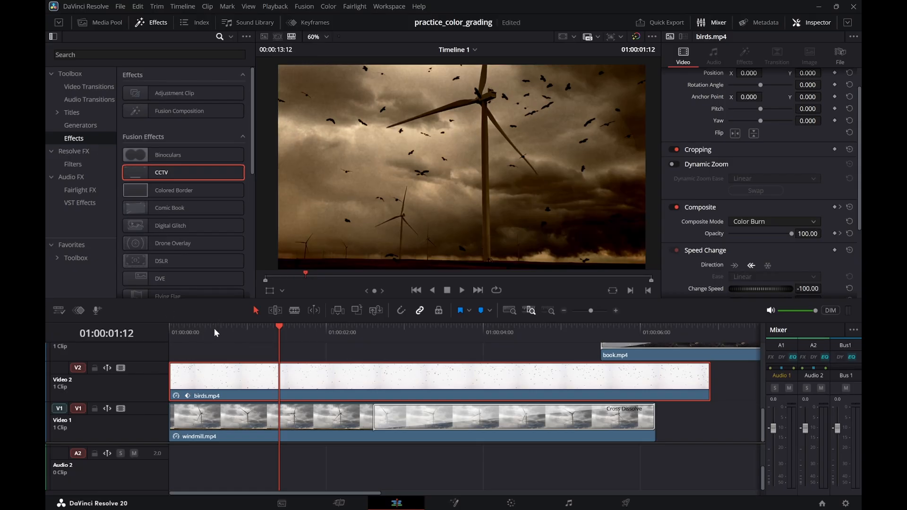
key("space")
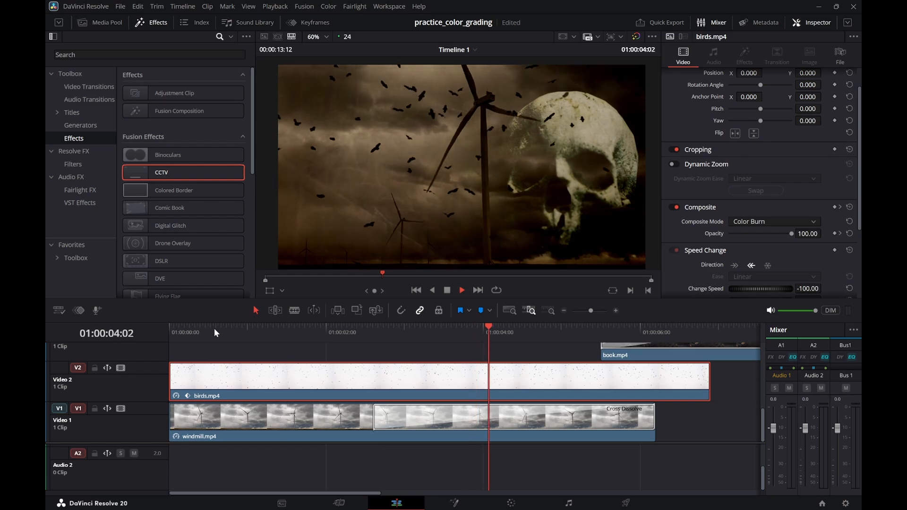
key("space")
left_click_drag(467, 334, 555, 345)
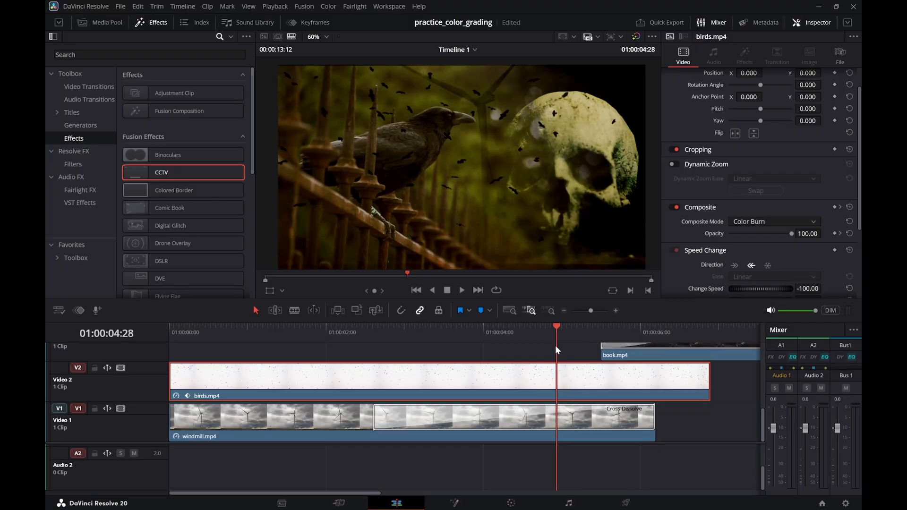
key("ctrl+s")
Disable the Video 7 track holding the adjustment clip and play the sequence from the start without it
scroll(435, 351, "up", 5)
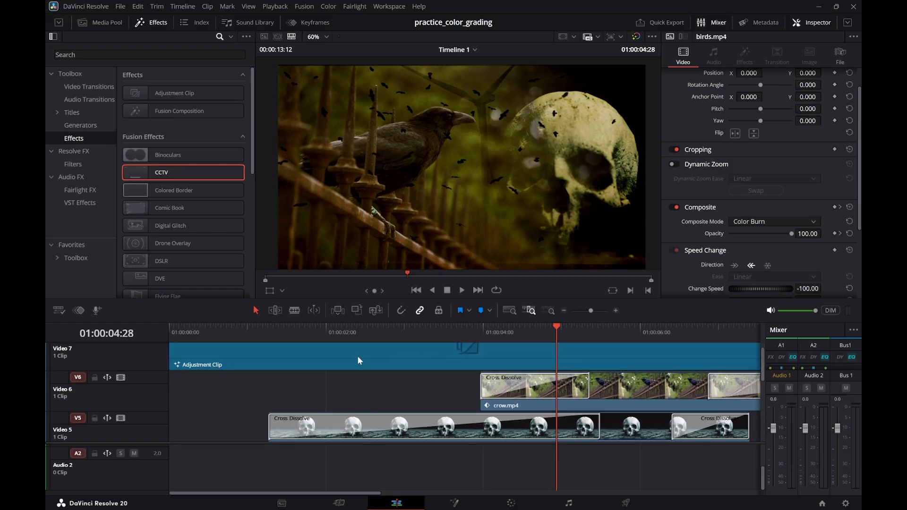
scroll(156, 361, "up", 1)
left_click(121, 349)
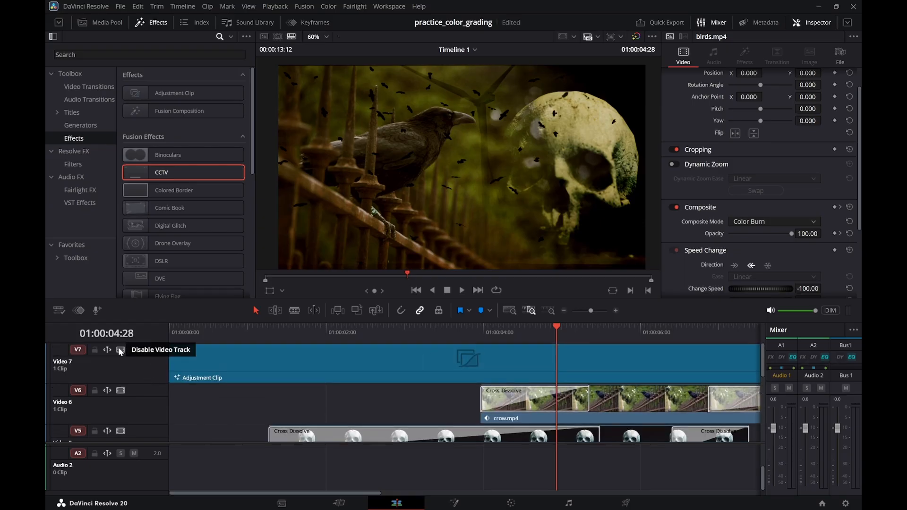
left_click_drag(376, 336, 455, 329)
key("space")
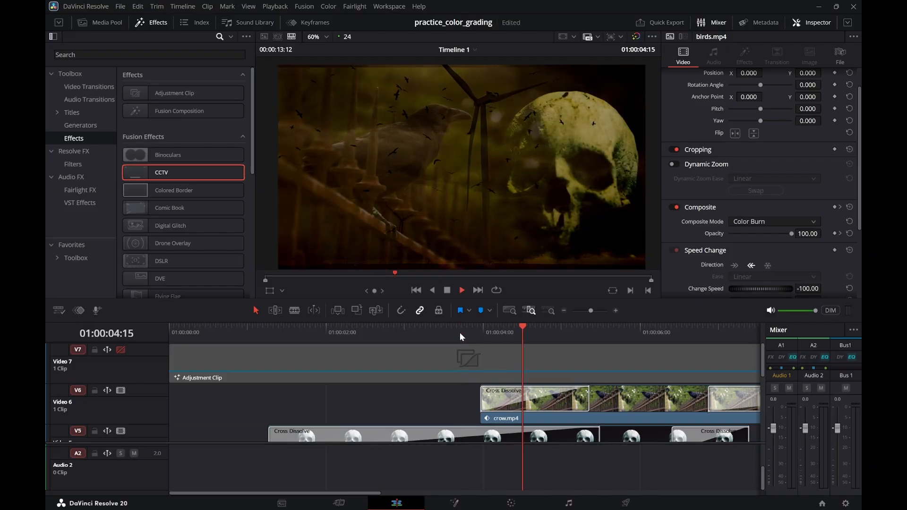
left_click_drag(460, 332, 152, 348)
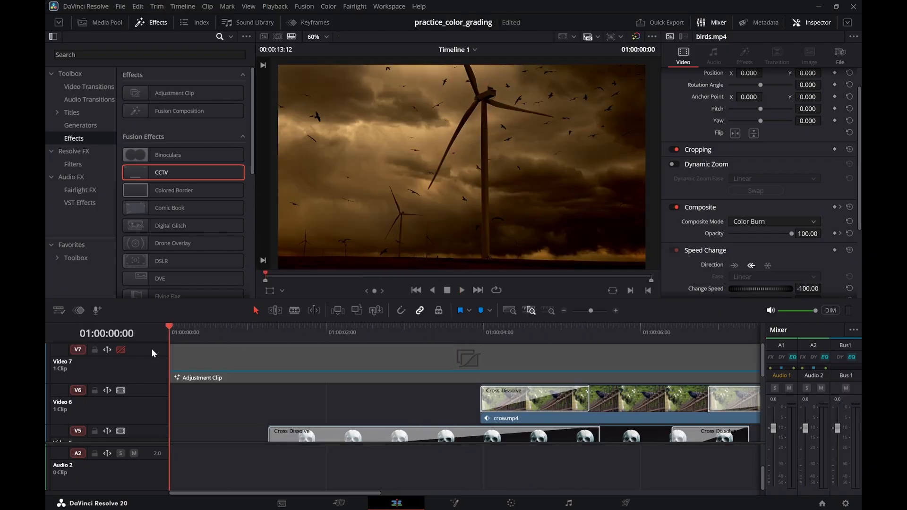
key("space")
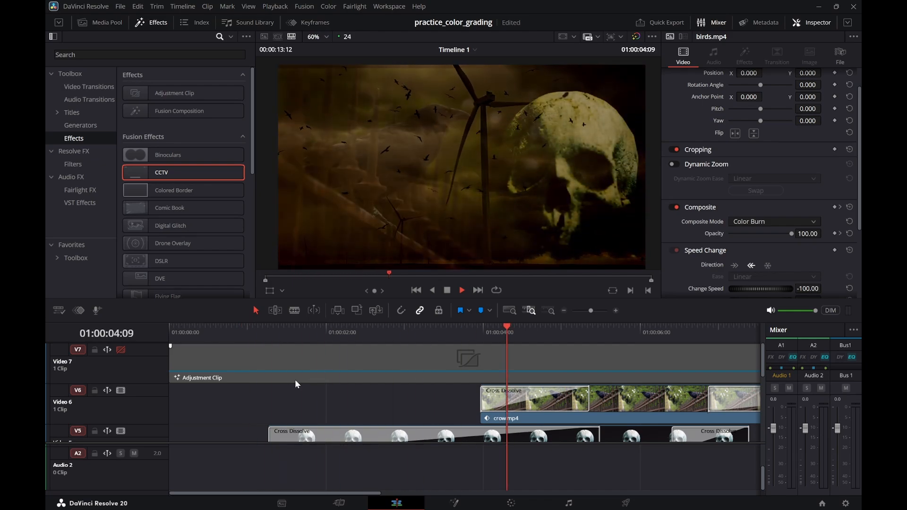
key("space")
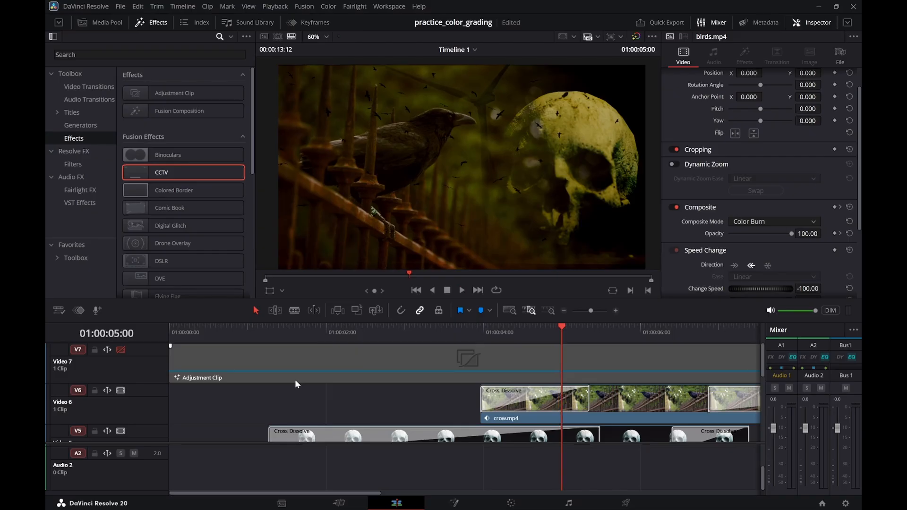
Check the lower video tracks and replay the sequence from the start and from 01:00:02:01 with the adjustment clip disabled
scroll(370, 401, "down", 5)
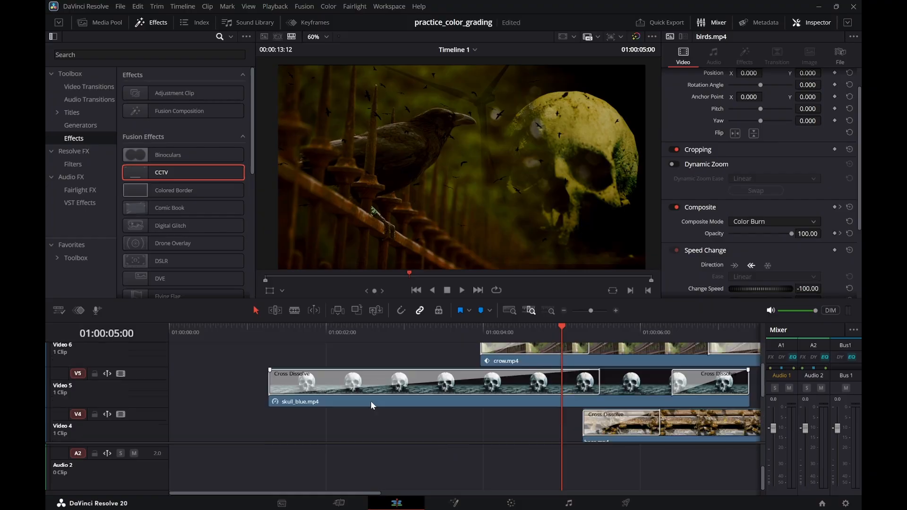
scroll(373, 406, "up", 3)
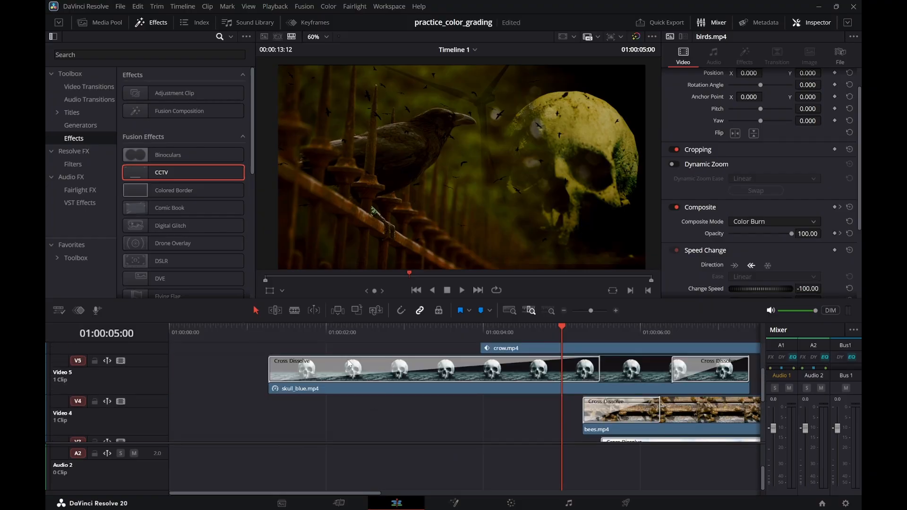
left_click_drag(297, 334, 147, 333)
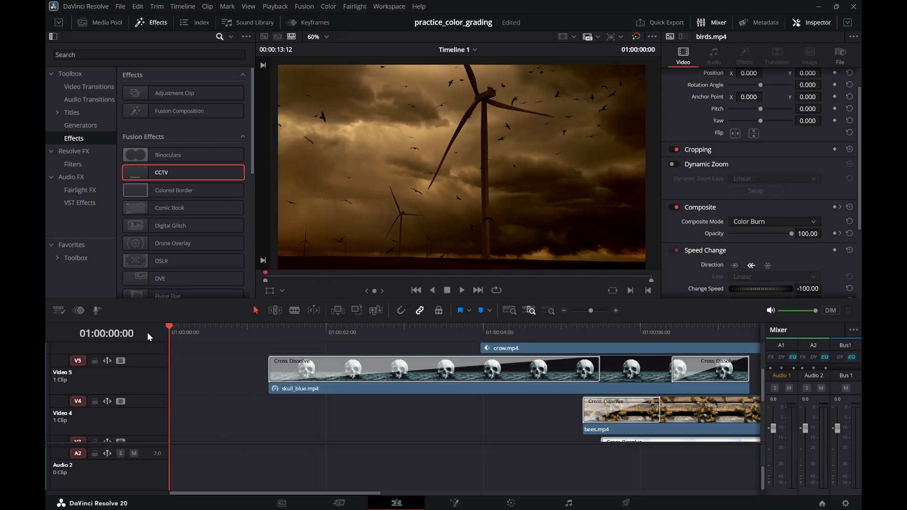
key("space")
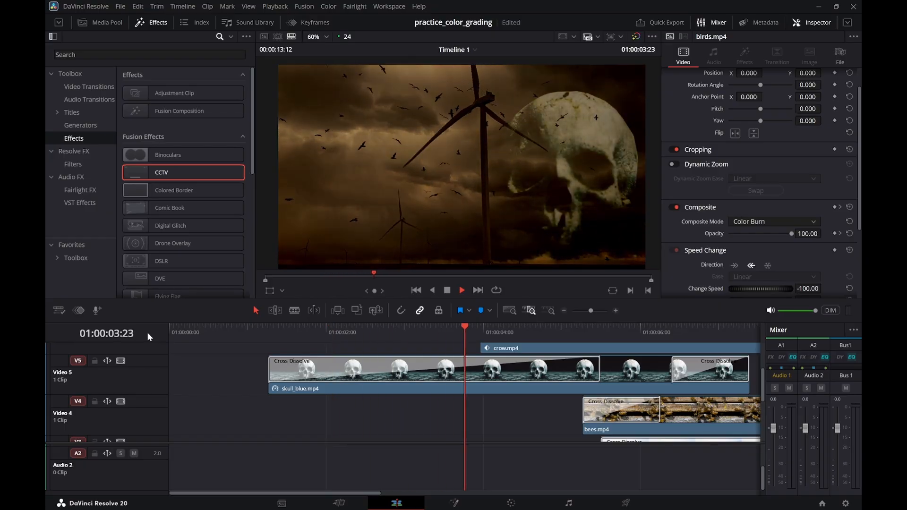
key("space")
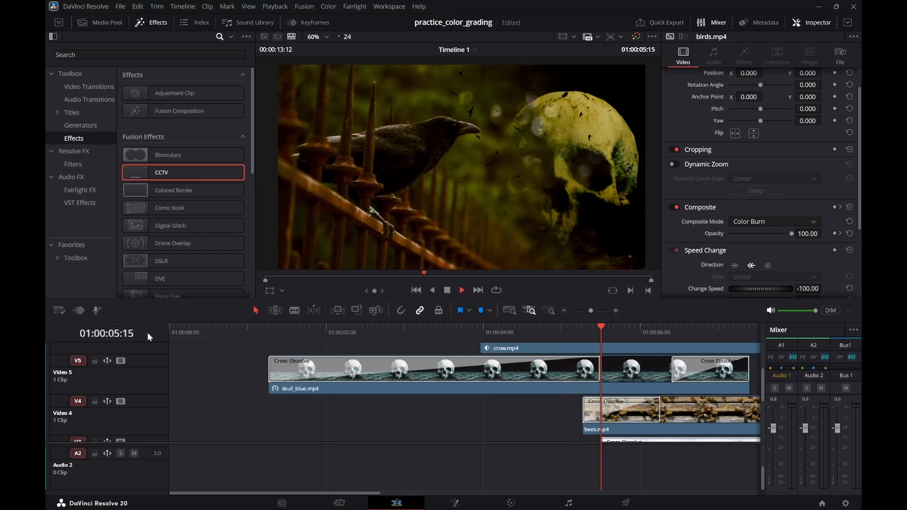
key("space")
left_click(330, 330)
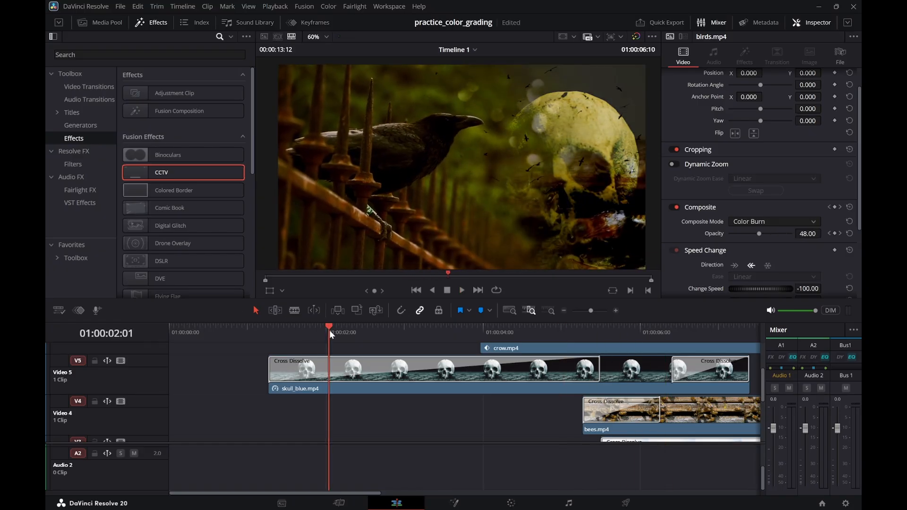
key("space")
key("space")
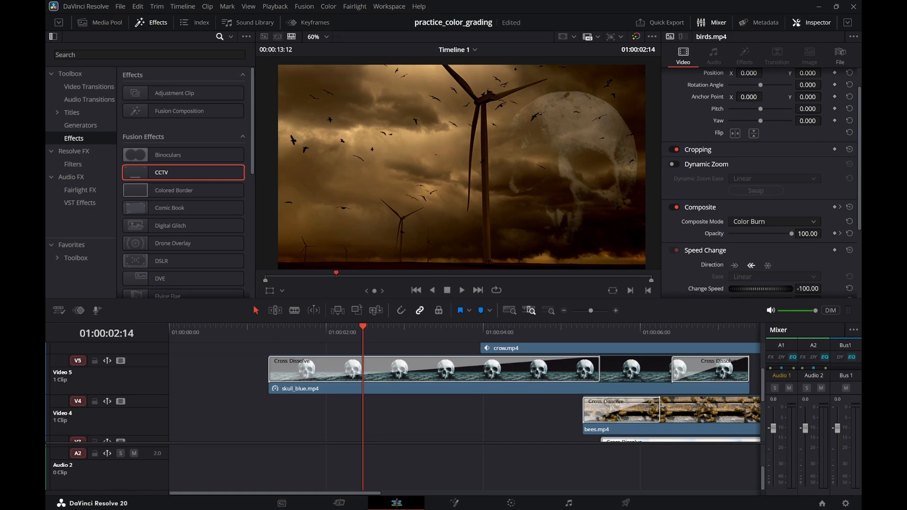
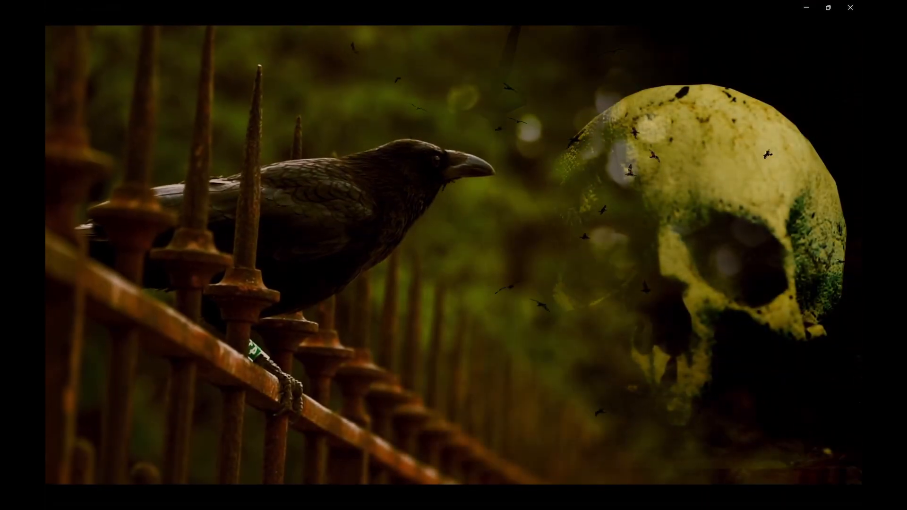
In Media Player, pause the title_seq video and replay it from 0:00:03 to examine the windmill, crow and skull blend
key("space")
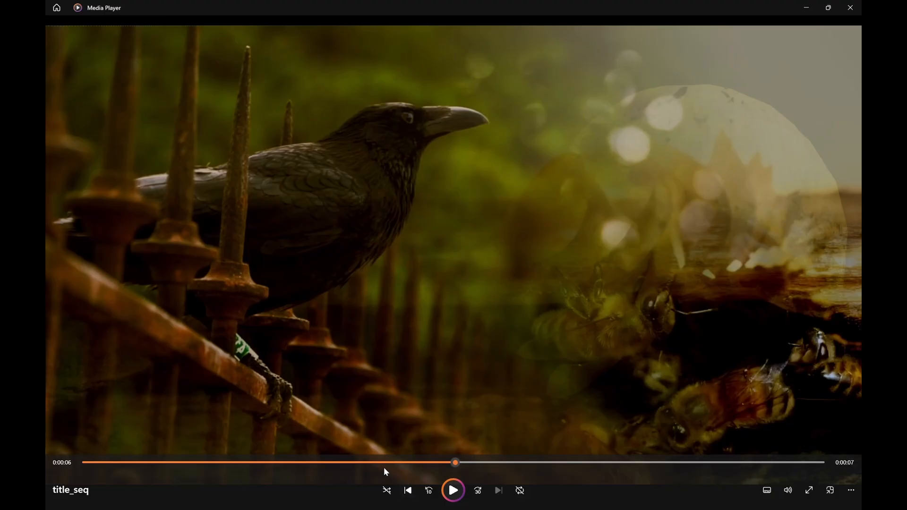
left_click(373, 463)
left_click(323, 463)
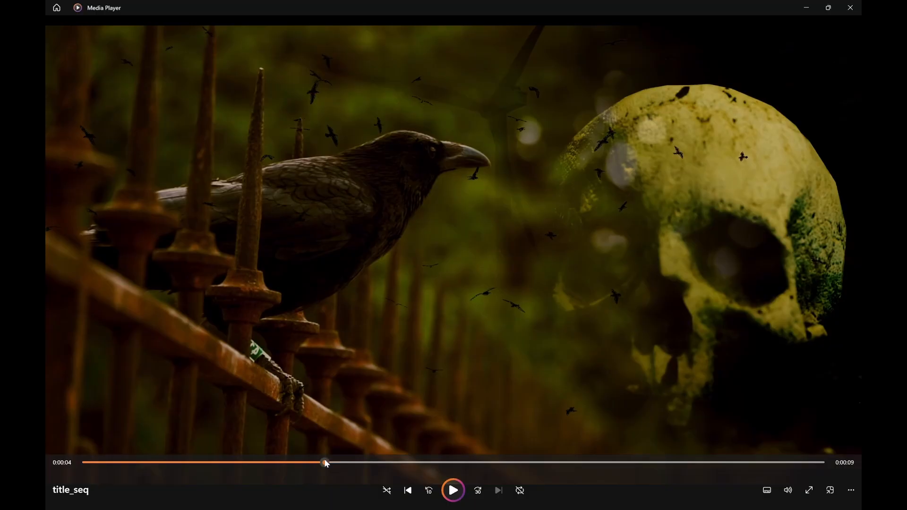
left_click(261, 463)
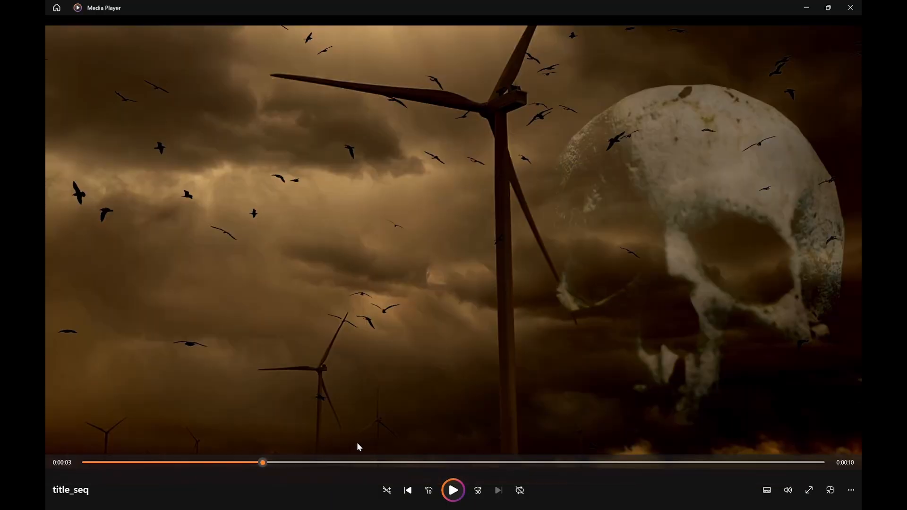
left_click(643, 341)
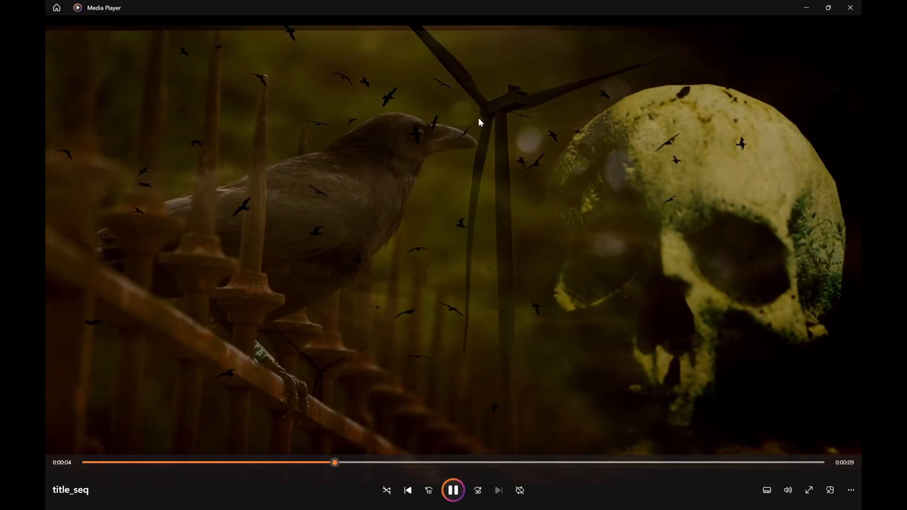
Pause and close the title_seq video, then return to DaVinci Resolve and examine the windmill and skull blend up to 01:00:03:17
left_click(435, 97)
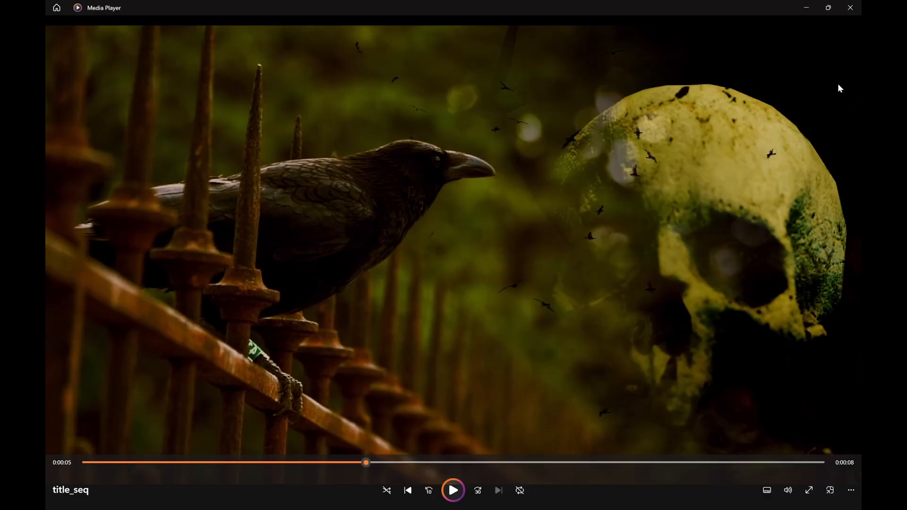
left_click(848, 16)
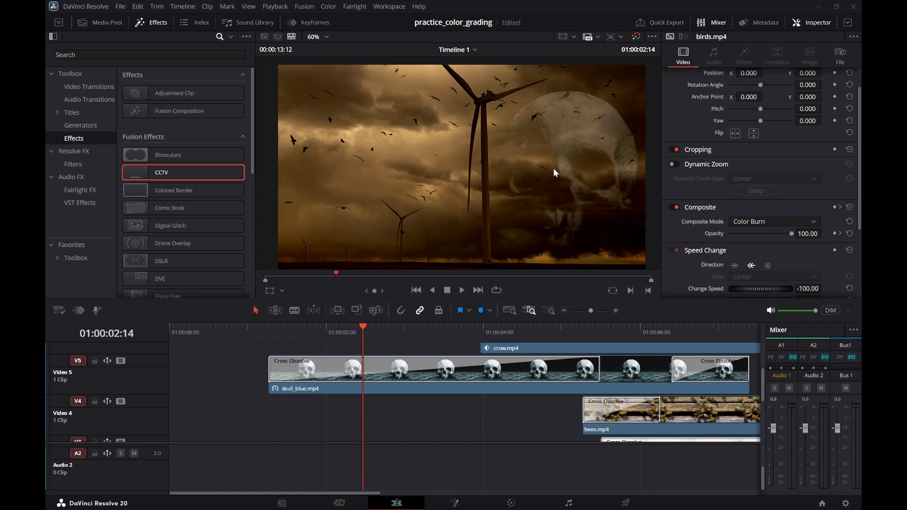
left_click_drag(326, 331, 369, 336)
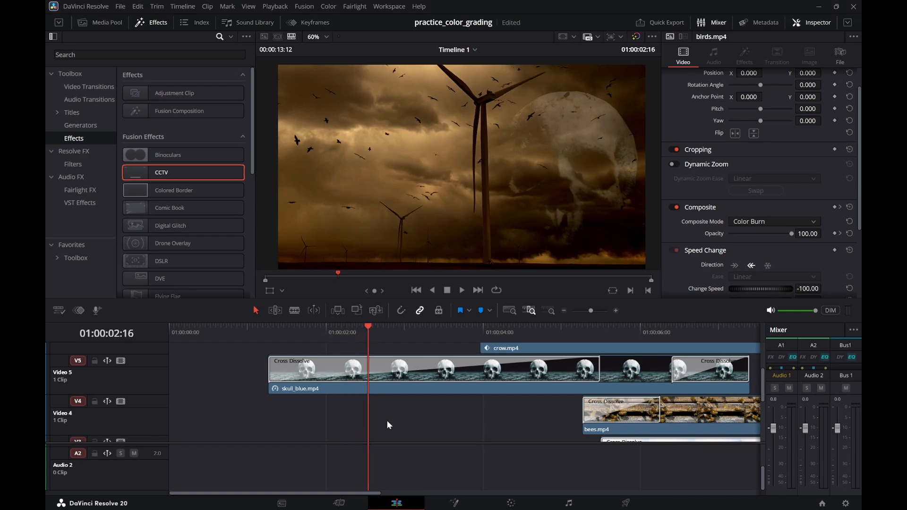
scroll(388, 425, "down", 3)
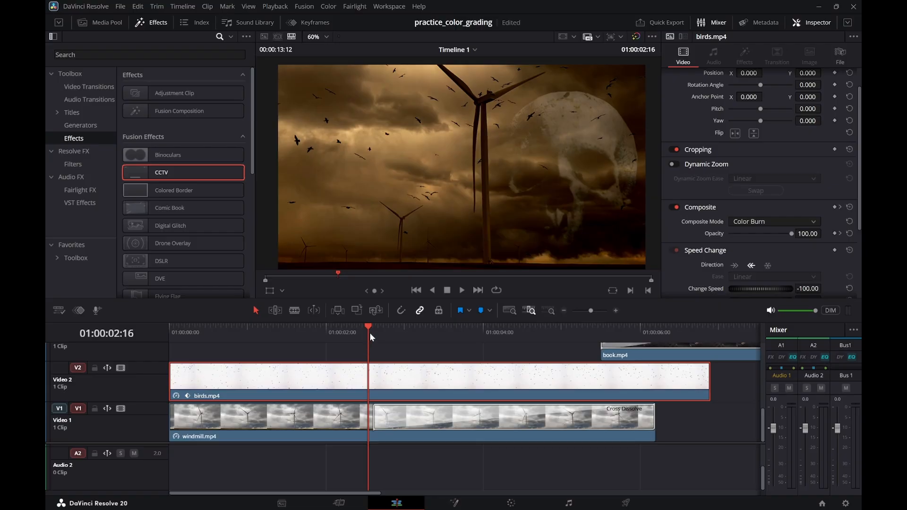
left_click_drag(378, 330, 450, 342)
scroll(481, 345, "up", 4)
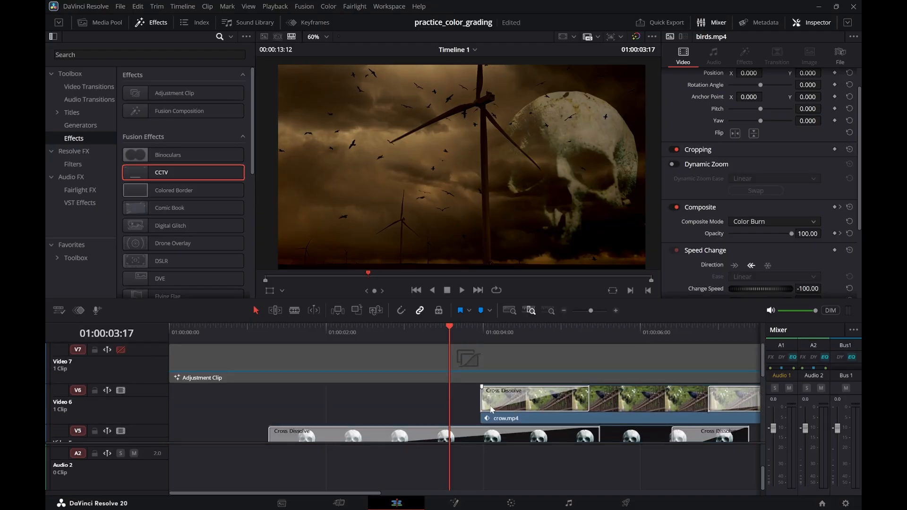
Extend the start of the crow.mp4 clip on Video 6 to before 01:00:03:17 and play the dissolve from 01:00:02:17
left_click_drag(483, 417, 434, 419)
left_click(370, 332)
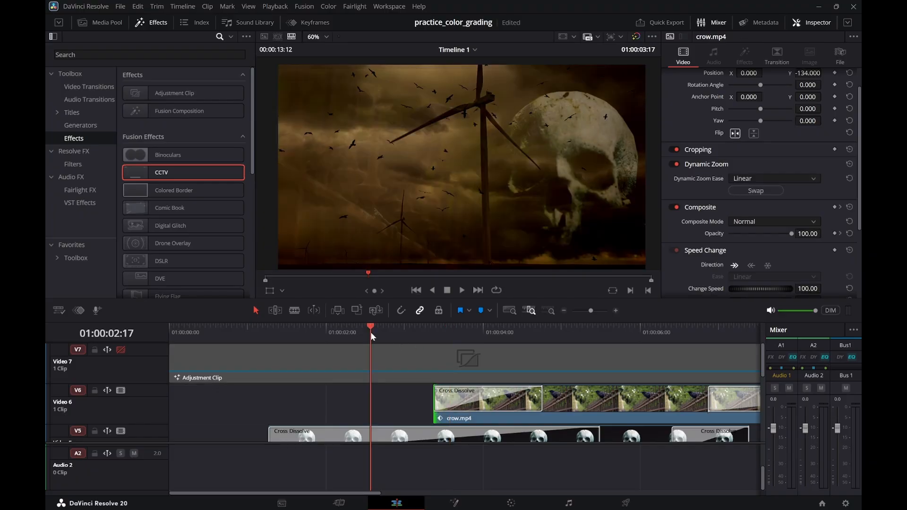
key("space")
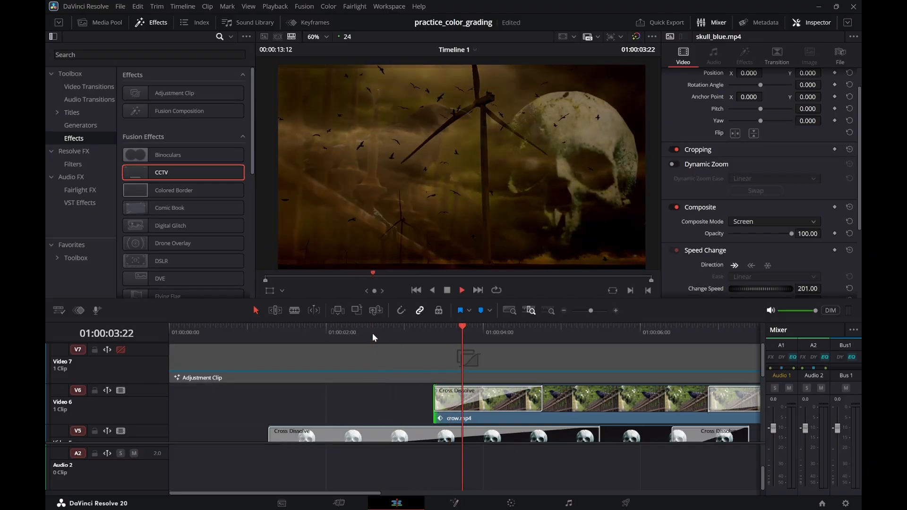
key("space")
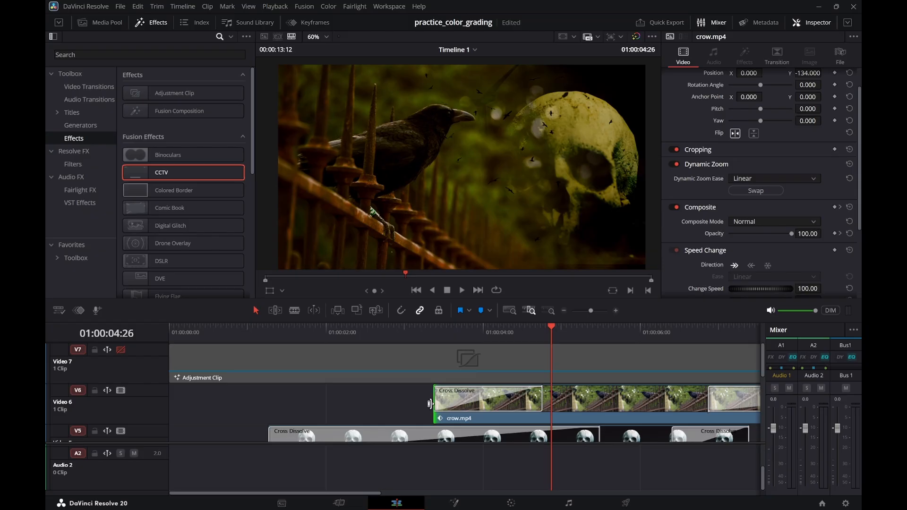
Trim the start of crow.mp4 slightly later, checking the blend at 01:00:04:00, and play the sequence through the bees shot
left_click_drag(431, 416, 483, 338)
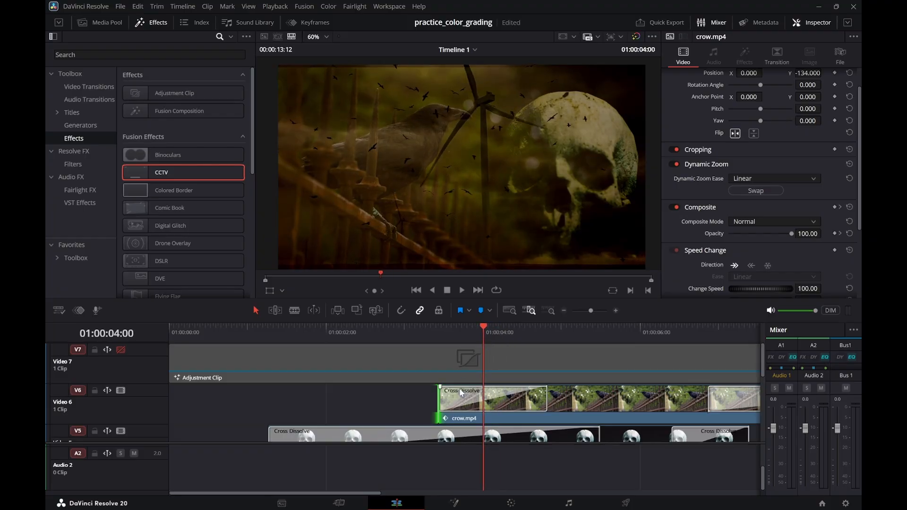
left_click_drag(440, 414, 454, 414)
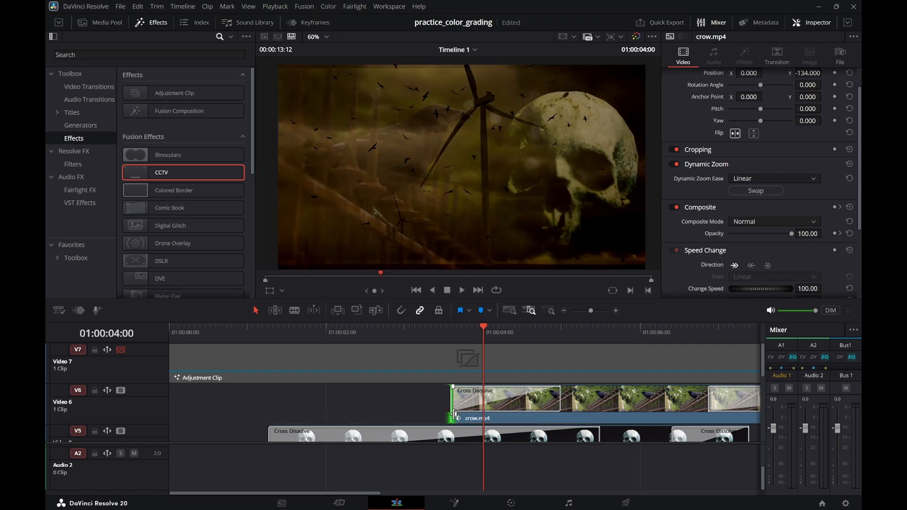
key("space")
left_click(384, 331)
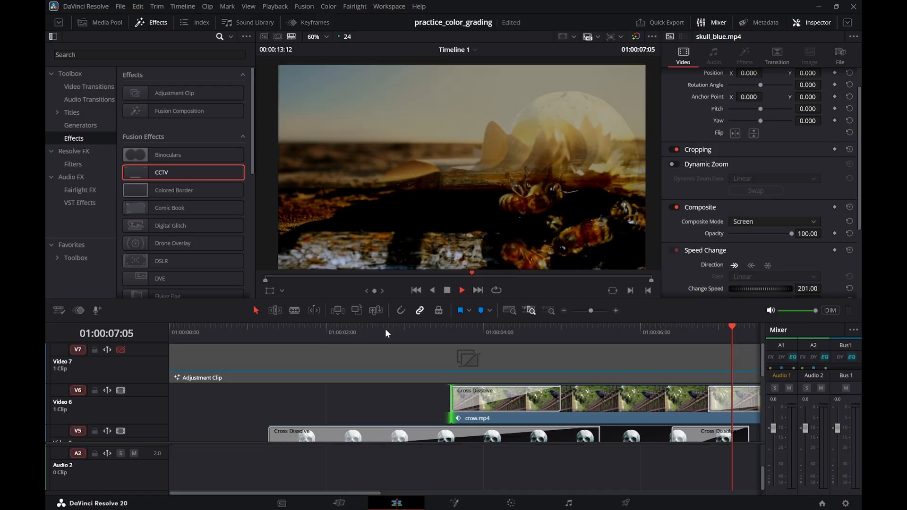
key("space")
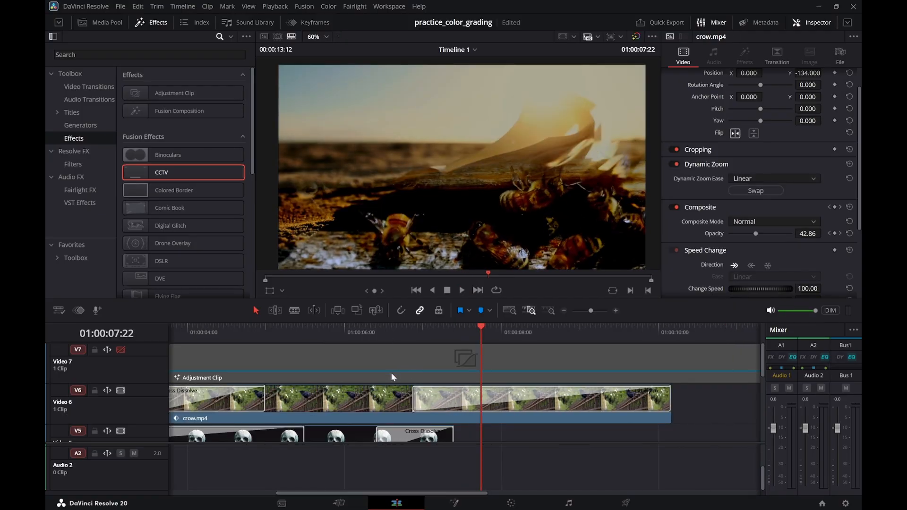
Enlarge the timeline area to show the lower video tracks and play the sequence from the start to 01:00:05:21
scroll(382, 378, "down", 3)
scroll(389, 389, "down", 2)
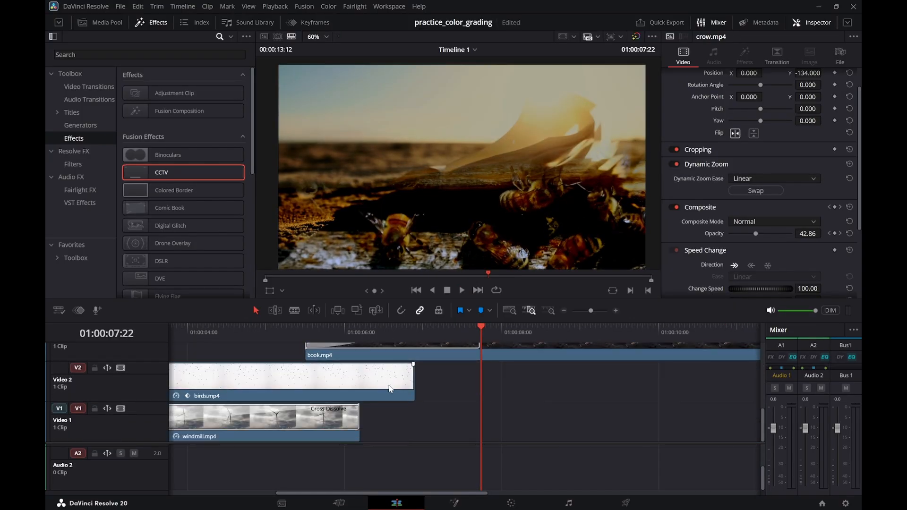
left_click_drag(371, 326, 321, 327)
left_click_drag(192, 297, 197, 244)
left_click_drag(148, 420, 148, 501)
left_click_drag(243, 277, 138, 282)
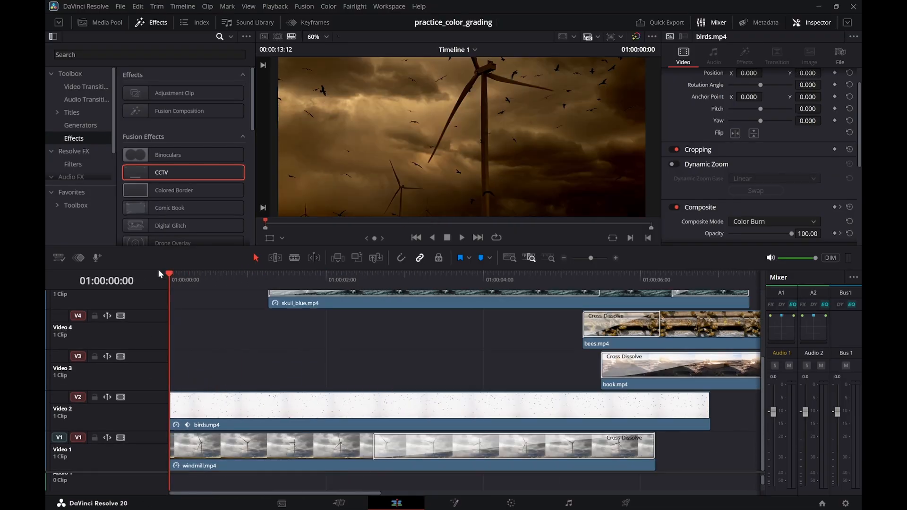
key("space")
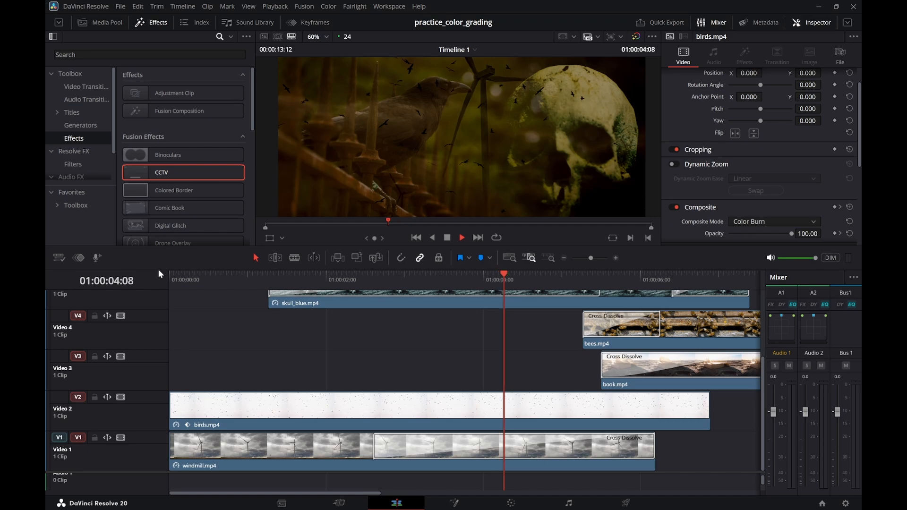
key("space")
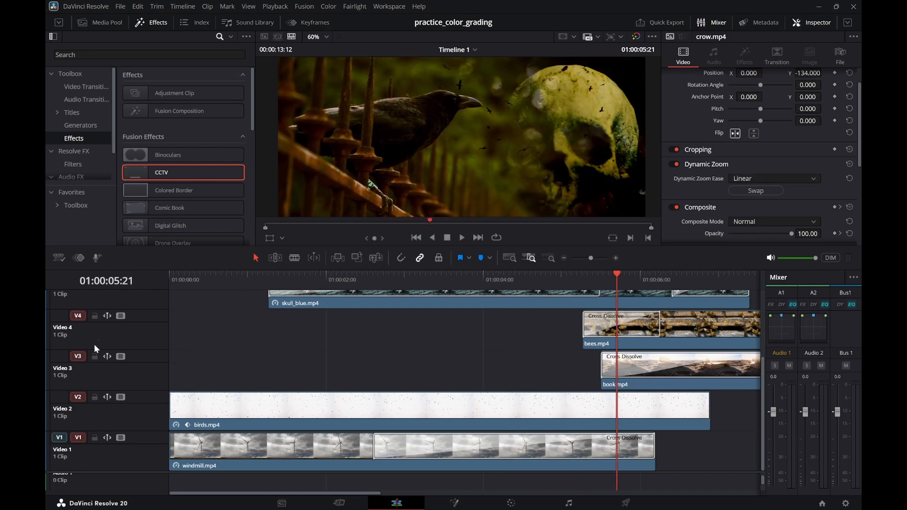
Select the windmill.mp4 clip and replay the sequence from the start and from 01:00:03:24 to examine its dissolve into the crow
left_click(268, 458)
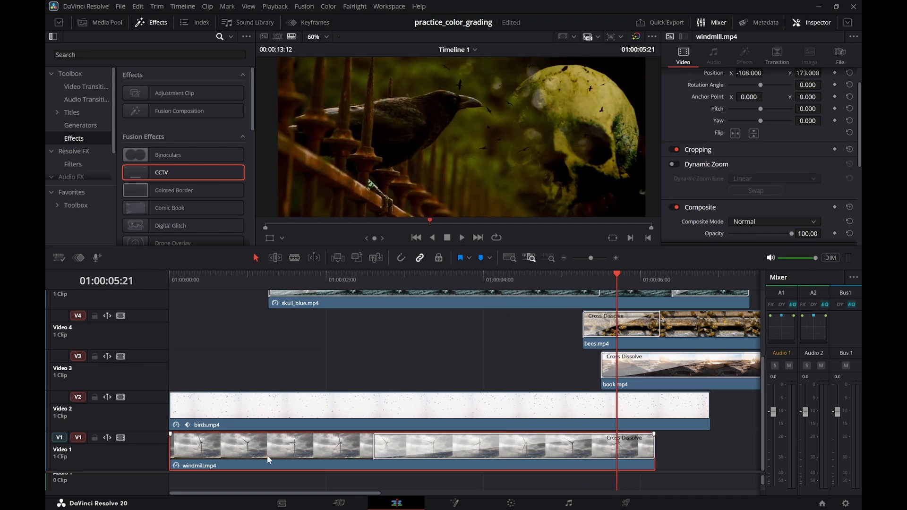
left_click_drag(176, 278, 166, 277)
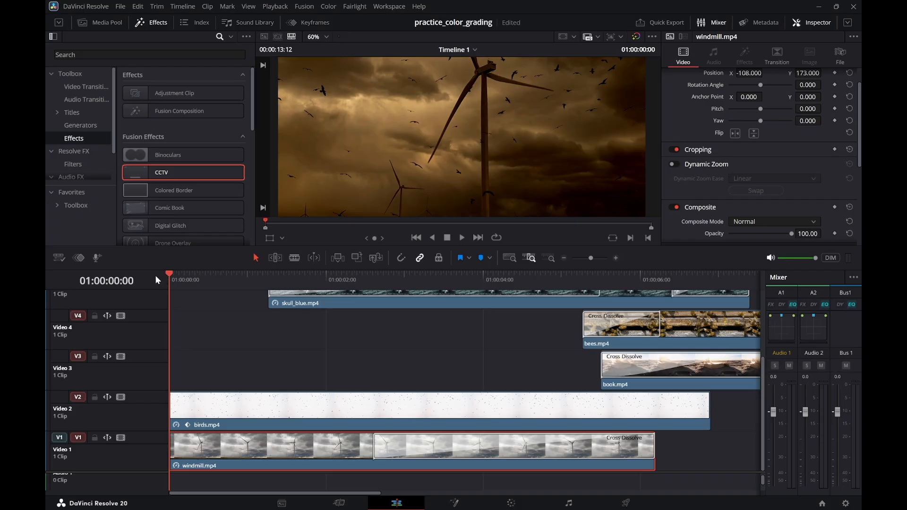
key("space")
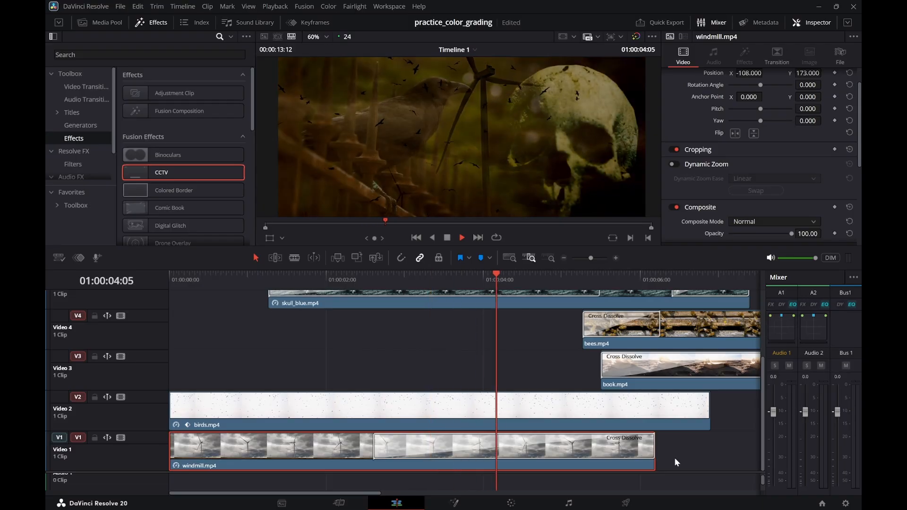
key("space")
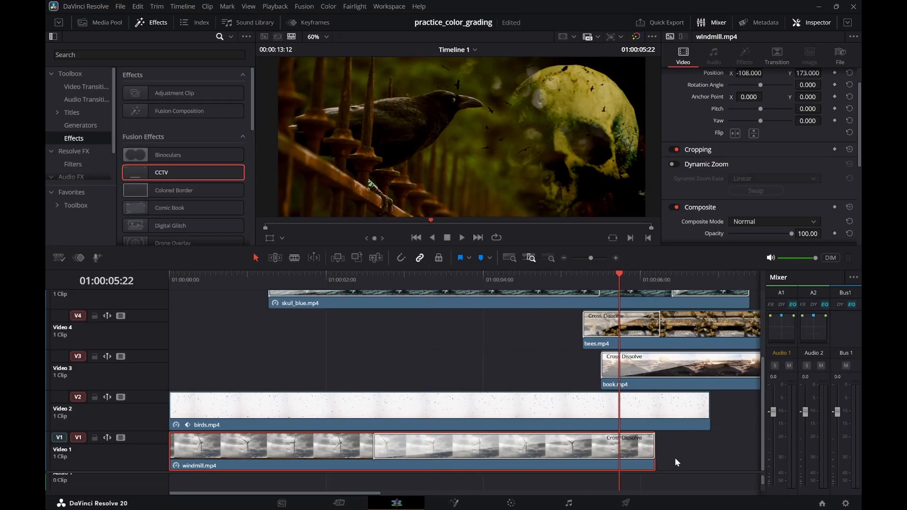
left_click_drag(307, 275, 167, 281)
key("space")
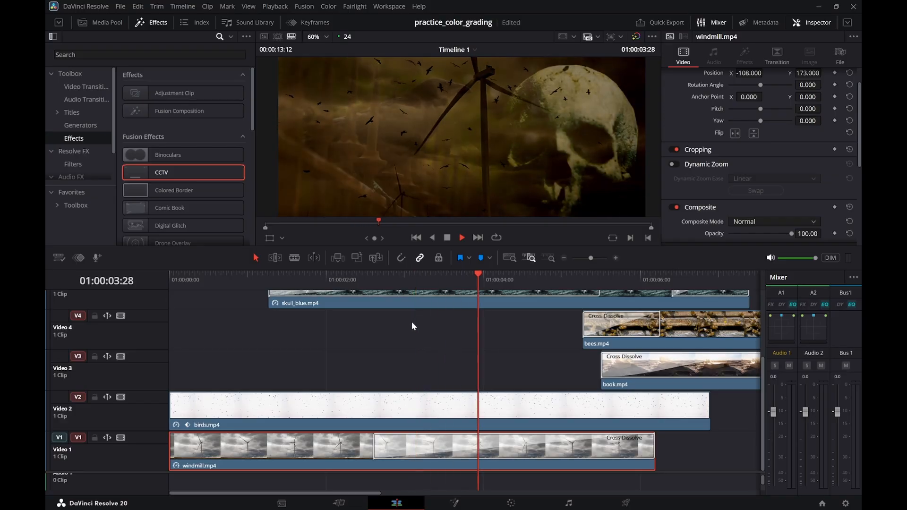
key("space")
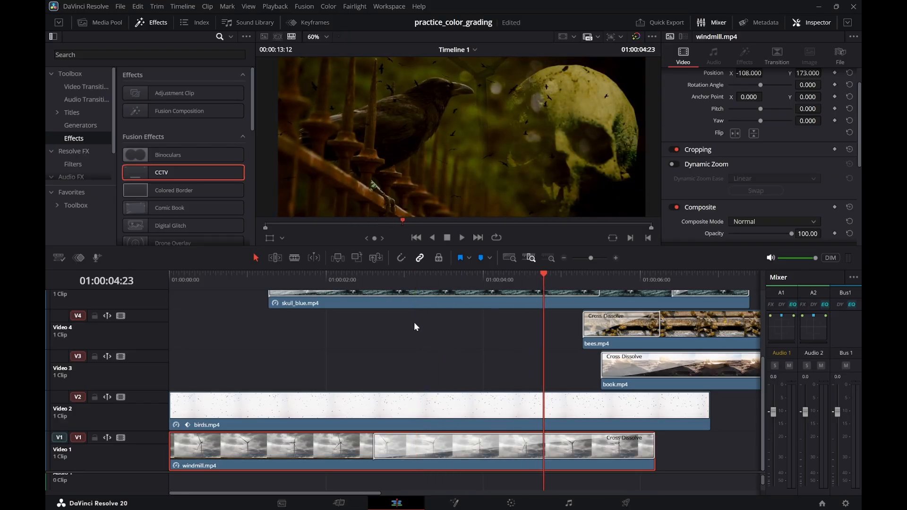
left_click(468, 283)
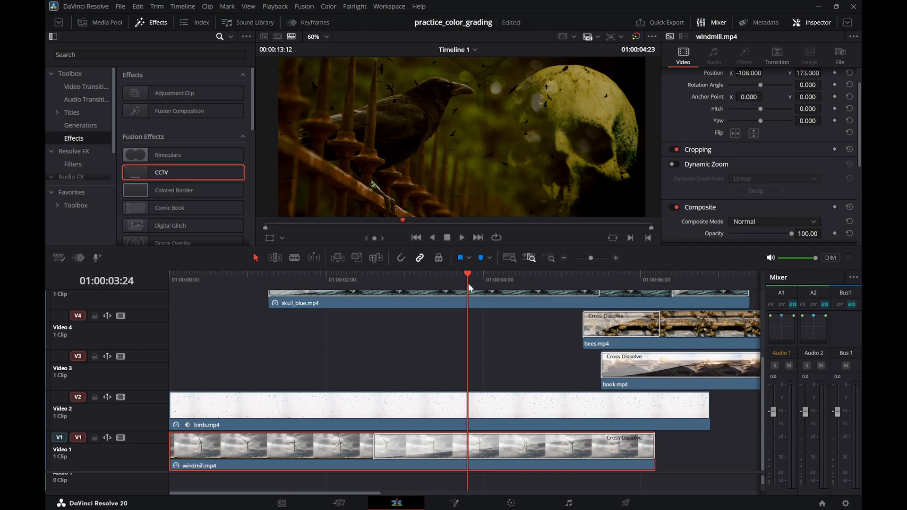
key("space")
key("space")
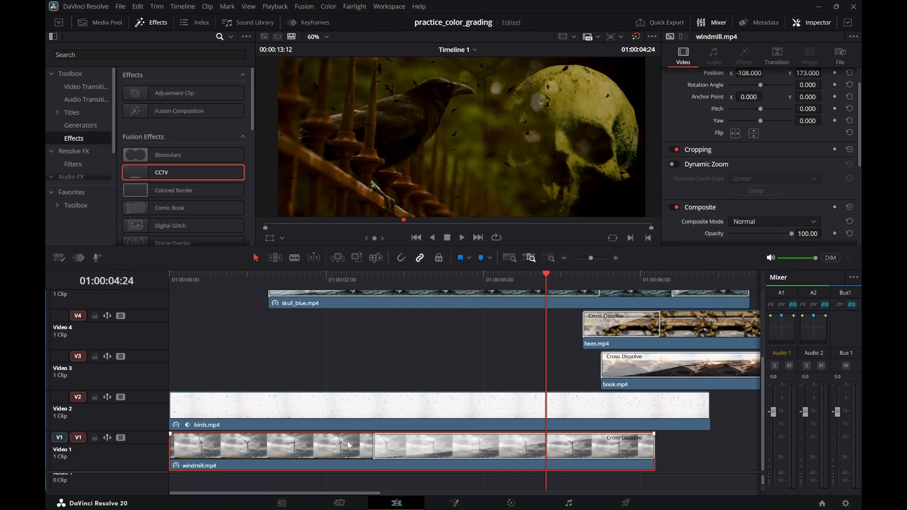
Try shifting windmill.mp4 slightly later on Video 1 with its start extended back to 01:00:00:00, and play the sequence
left_click_drag(348, 446, 362, 445)
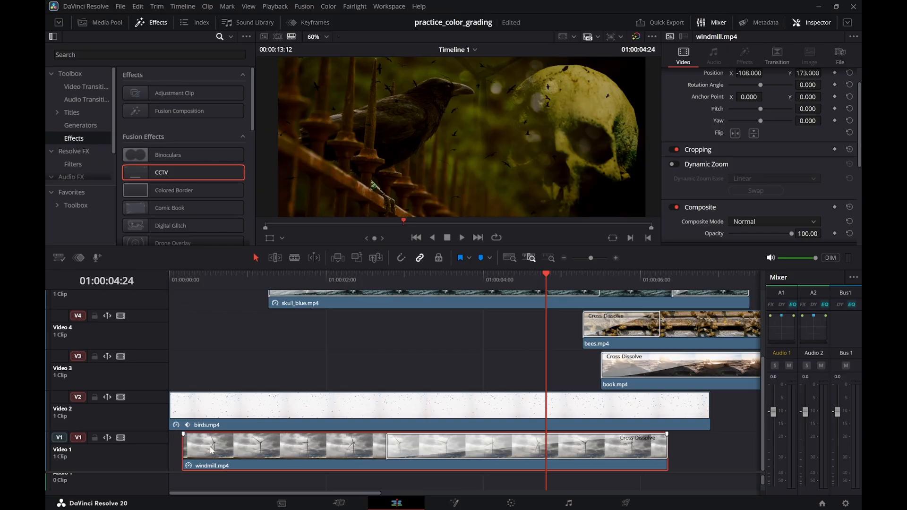
left_click_drag(183, 455, 167, 456)
left_click_drag(209, 282, 169, 280)
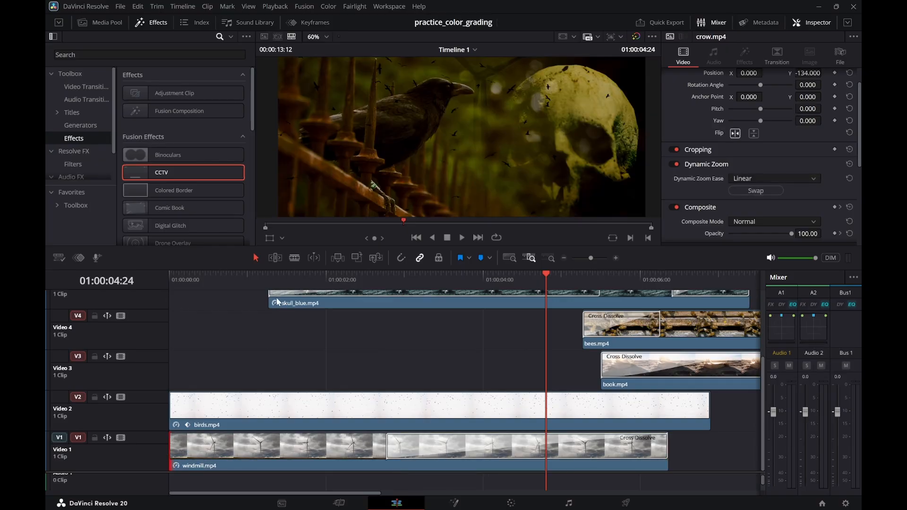
left_click(169, 279)
key("space")
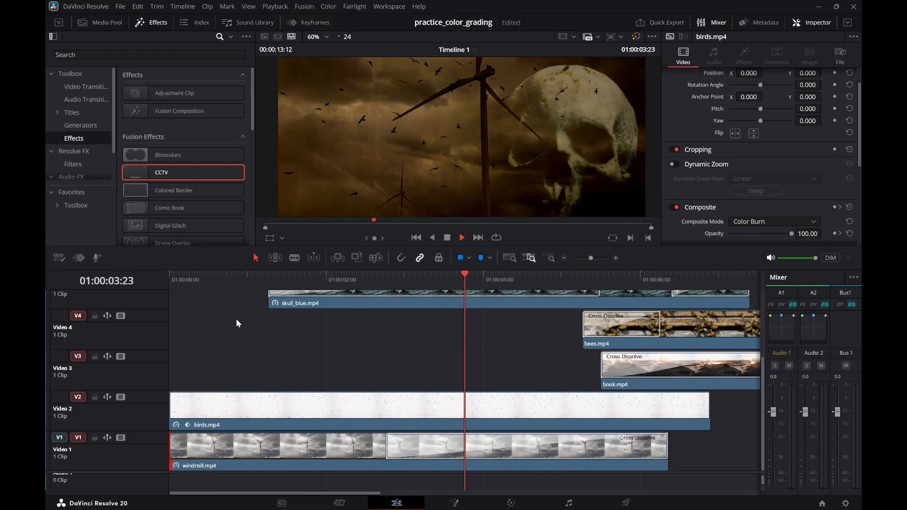
key("space")
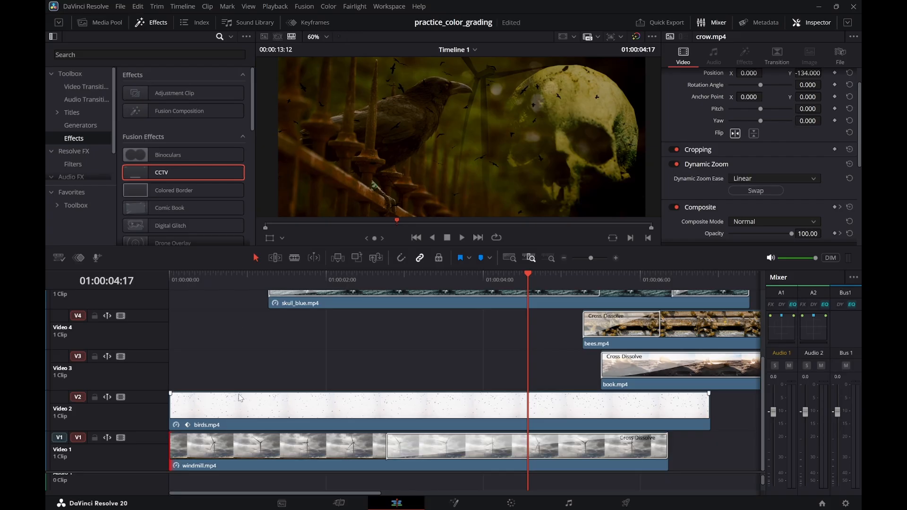
Undo the start extension and the shift of the windmill.mp4 clip on Video 1
key("period")
key("period")
key("period")
key("period")
key("period")
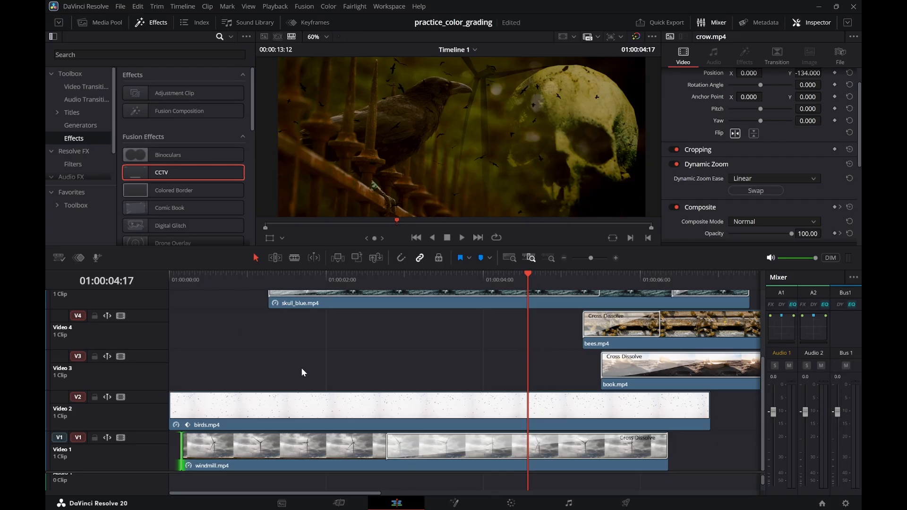
left_click_drag(264, 457, 253, 453)
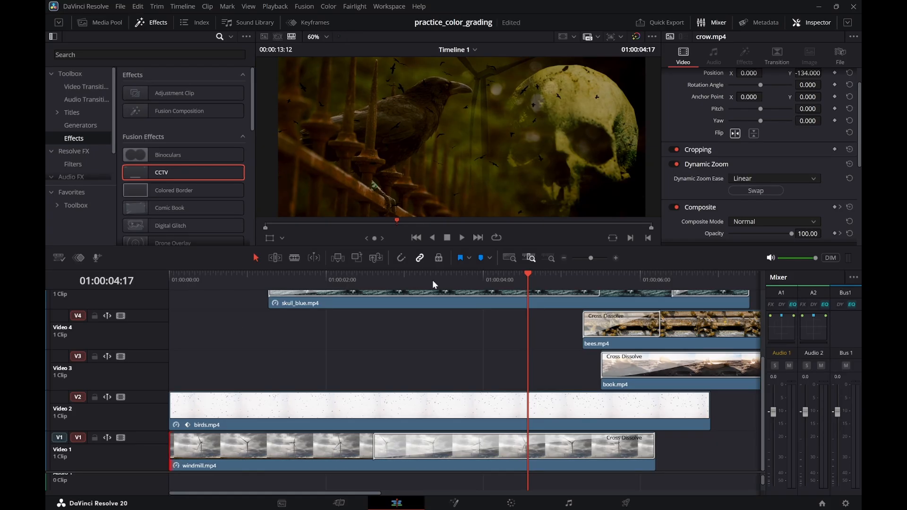
Scrub between 01:00:04:08 and 01:00:05:02 to examine how the windmill, crow and skull layers blend
left_click_drag(442, 279, 505, 276)
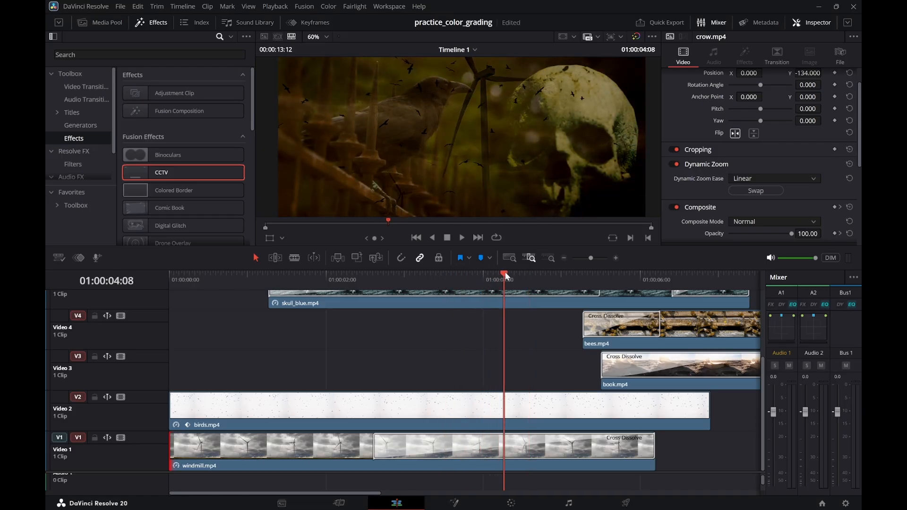
scroll(490, 346, "up", 2)
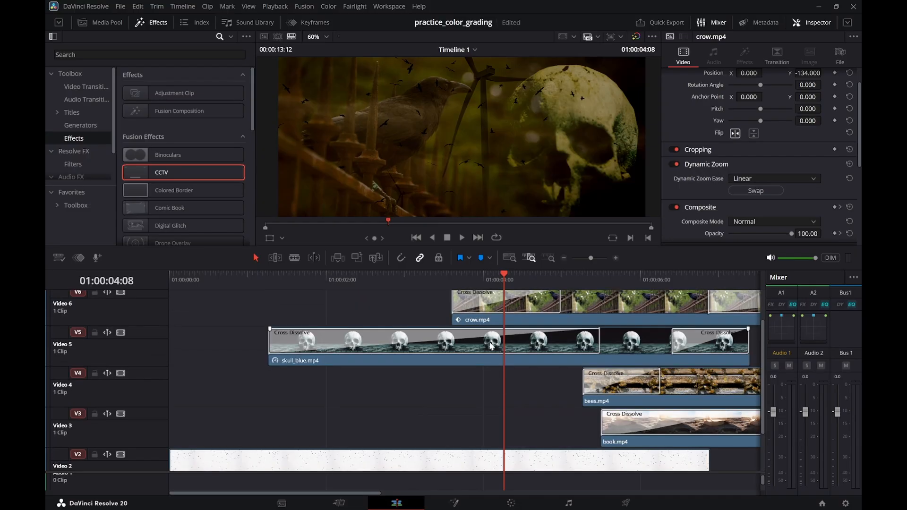
scroll(490, 344, "down", 2)
left_click_drag(420, 278, 528, 278)
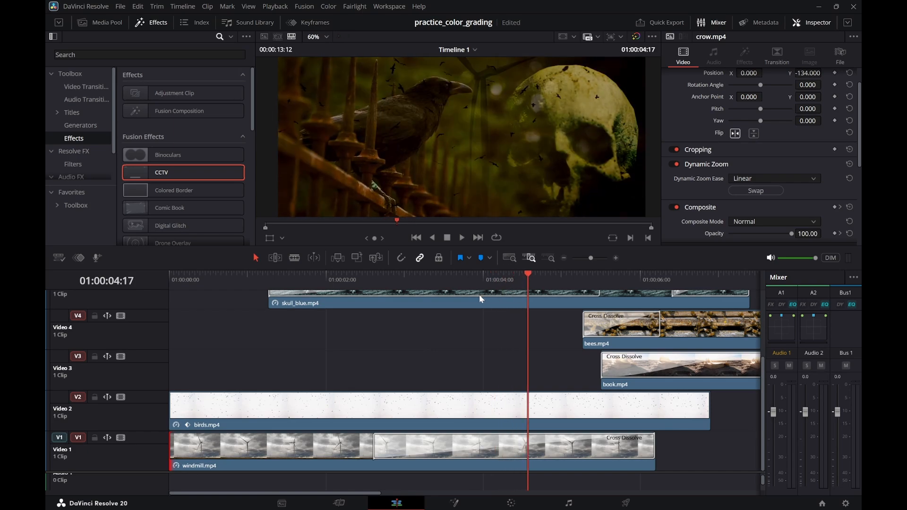
key("space")
left_click_drag(510, 278, 568, 277)
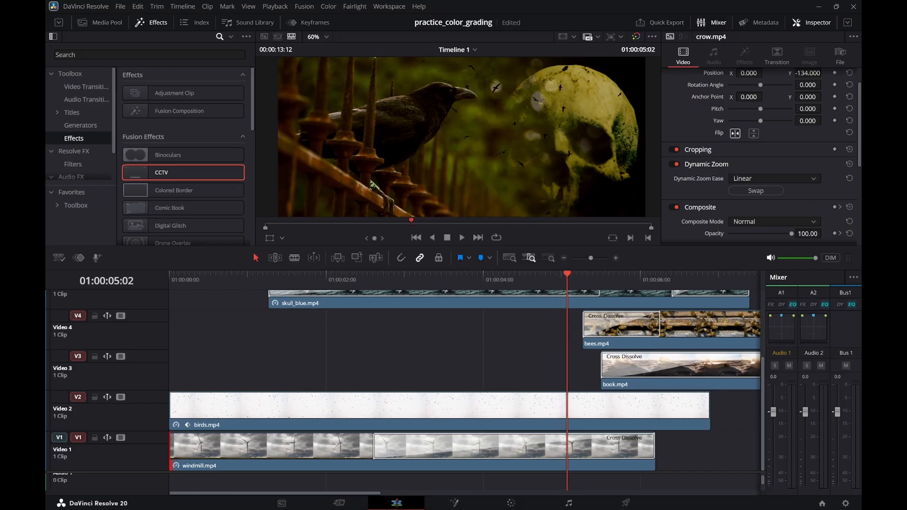
mouse_move(555, 283)
left_mouse_down()
mouse_move(565, 281)
mouse_move(531, 280)
mouse_move(573, 278)
mouse_move(557, 275)
left_mouse_up()
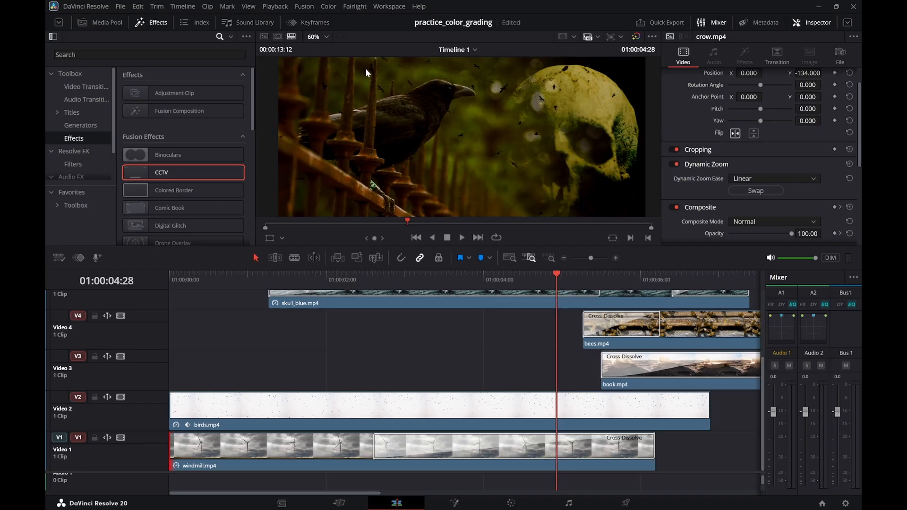
Try trimming the end of birds.mp4 on Video 2 slightly earlier, and play the sequence from 01:00:00:00
scroll(550, 340, "up", 3)
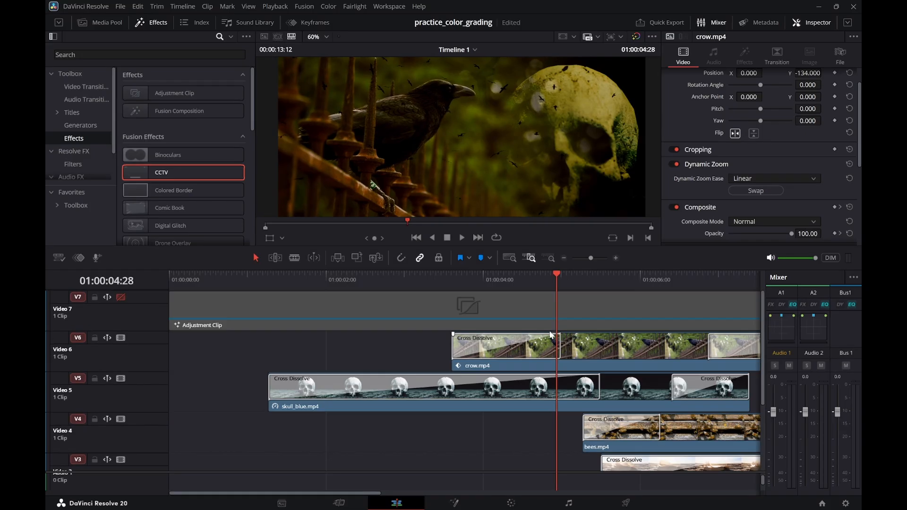
left_click_drag(544, 278, 602, 272)
scroll(557, 441, "down", 3)
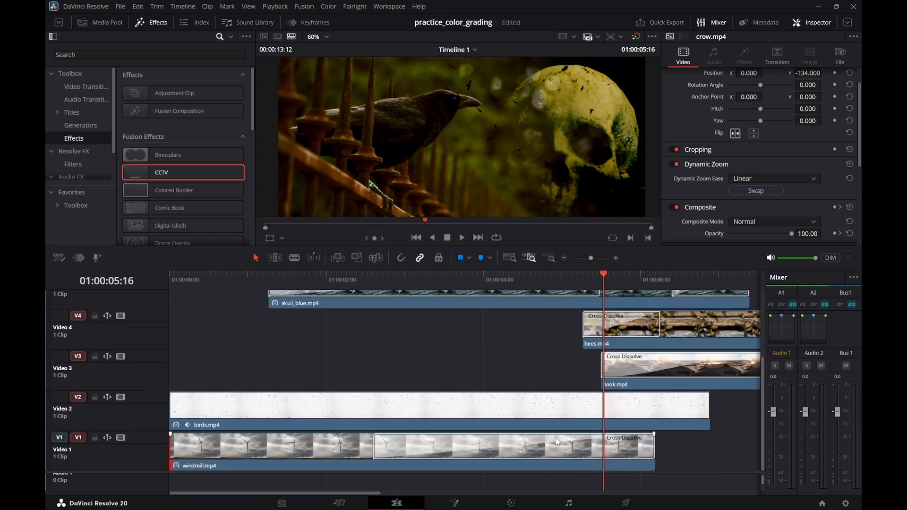
left_click_drag(708, 409, 683, 409)
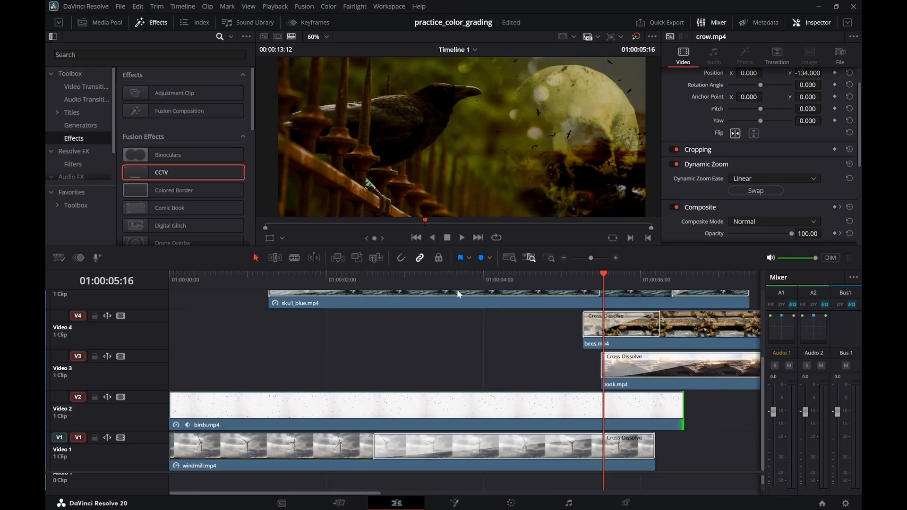
left_click_drag(447, 281, 140, 283)
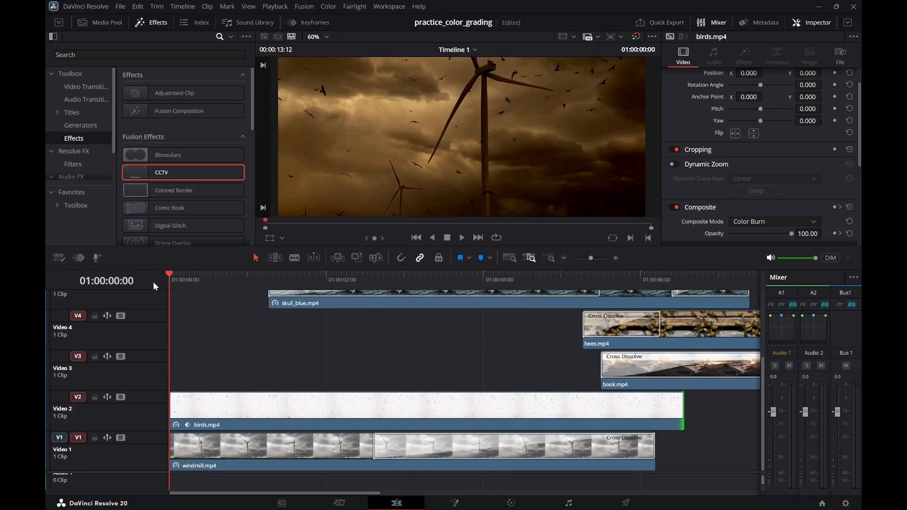
key("space")
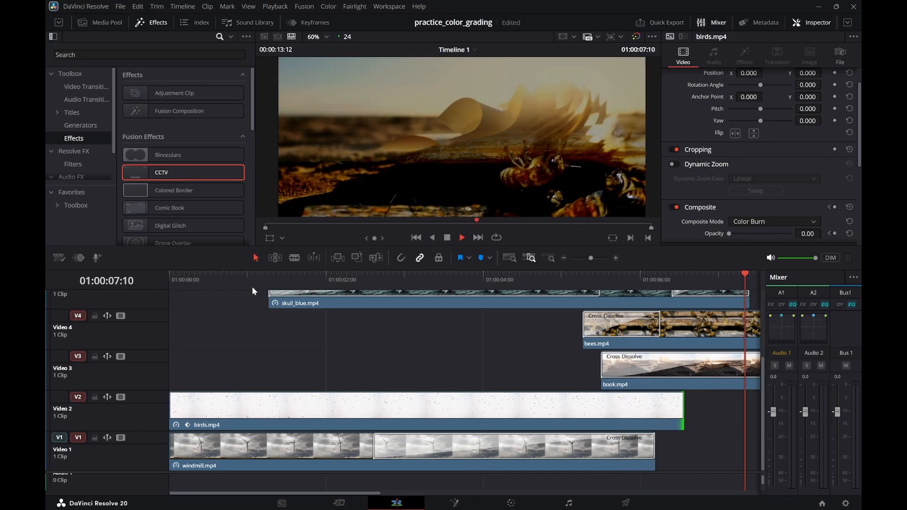
Extend the end of birds.mp4 back to its original length and replay the dissolve from the crow into the bees and book
left_click_drag(686, 415, 711, 415)
left_click(570, 278)
key("space")
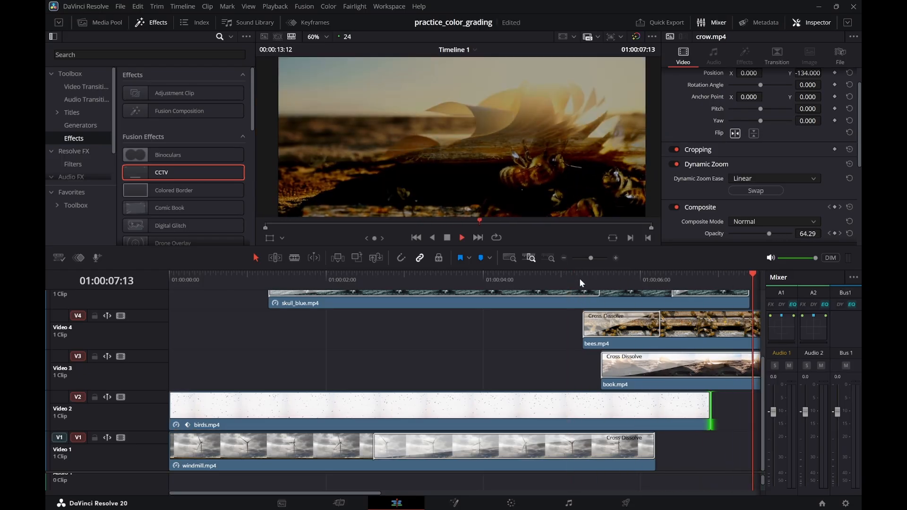
left_click_drag(666, 278, 700, 275)
key("space")
key("space")
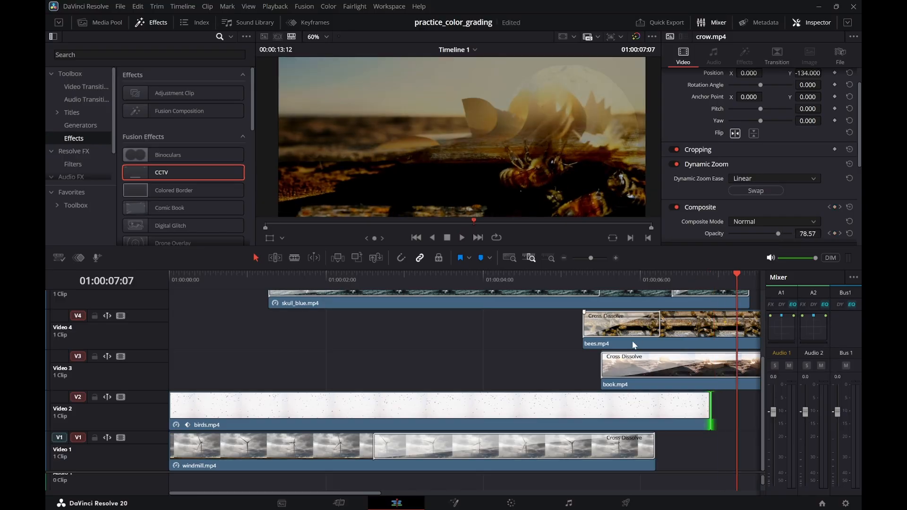
Select the Adjustment Clip on Video 7 and play from about 01:00:06:00 to examine the layers during the skull's dissolve
scroll(619, 345, "up", 3)
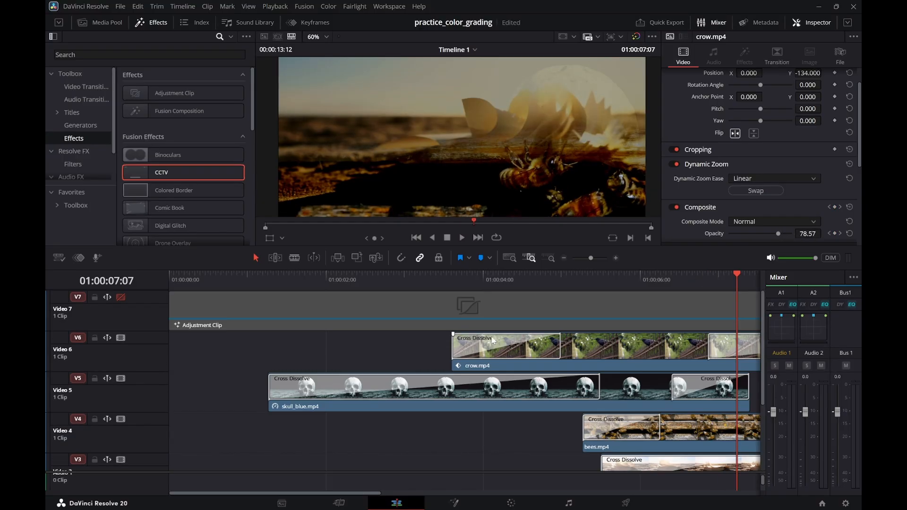
left_click(266, 308)
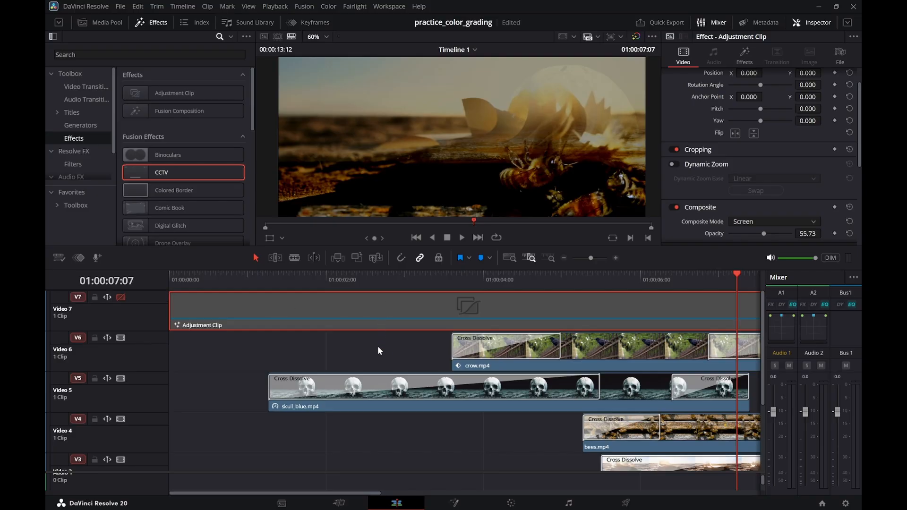
scroll(363, 346, "right", 5)
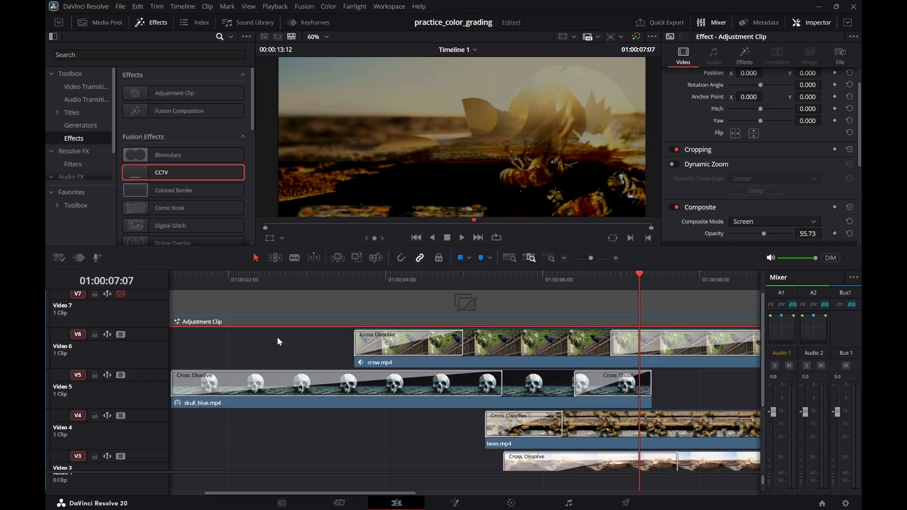
left_click(556, 282)
key("space")
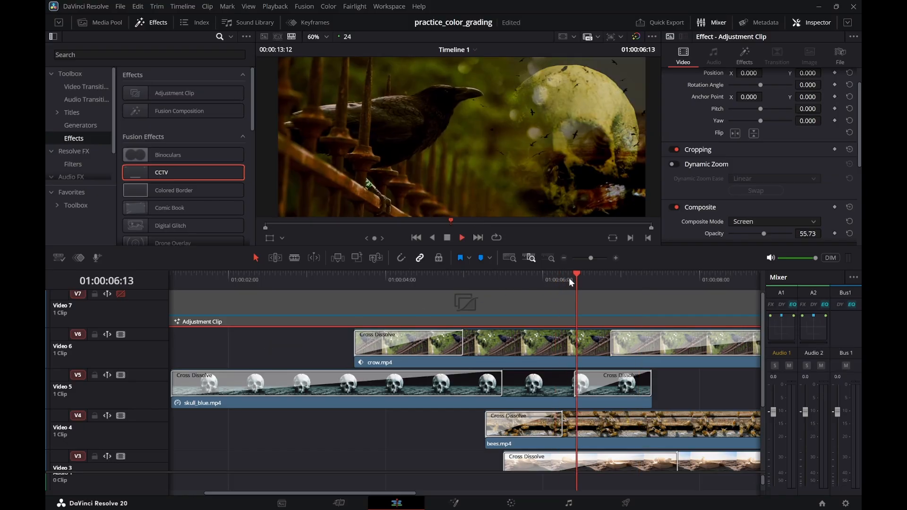
key("space")
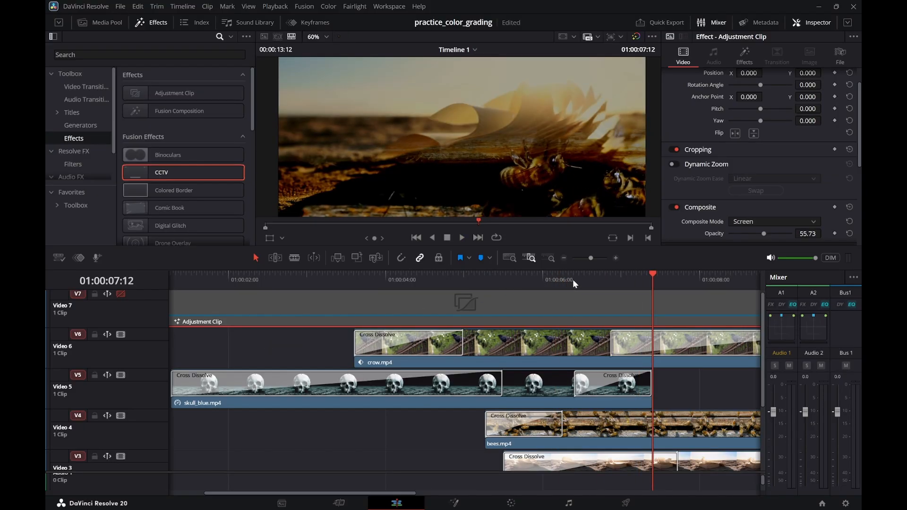
scroll(703, 387, "down", 2)
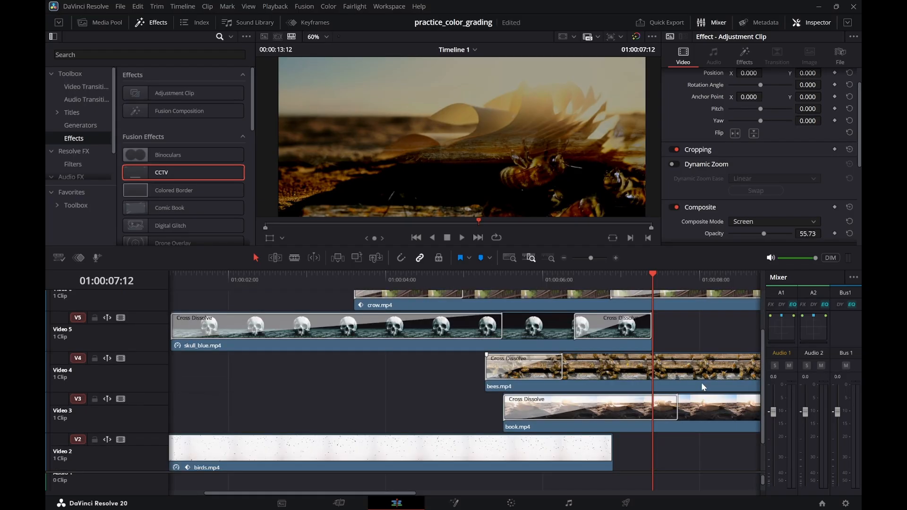
scroll(702, 382, "up", 2)
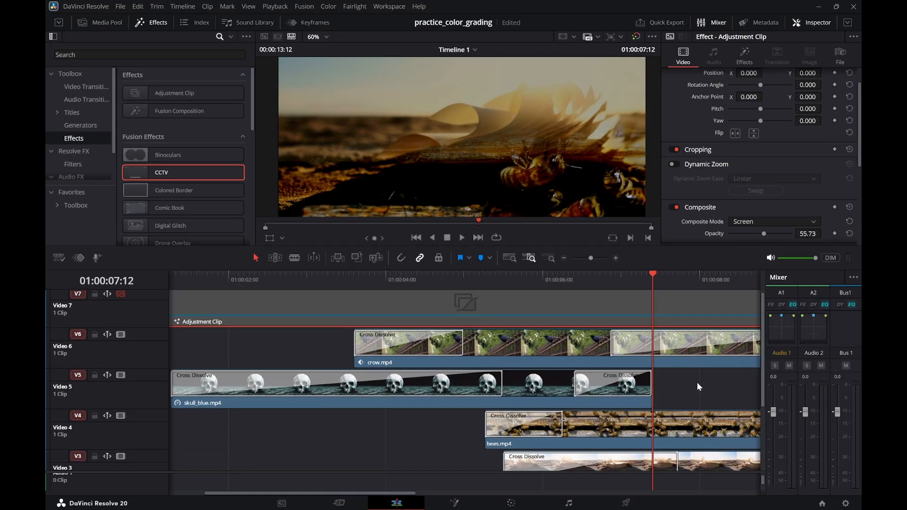
Enable Video 7, delete its Adjustment Clip, and play the sequence from 01:00:05:29
left_click(121, 297)
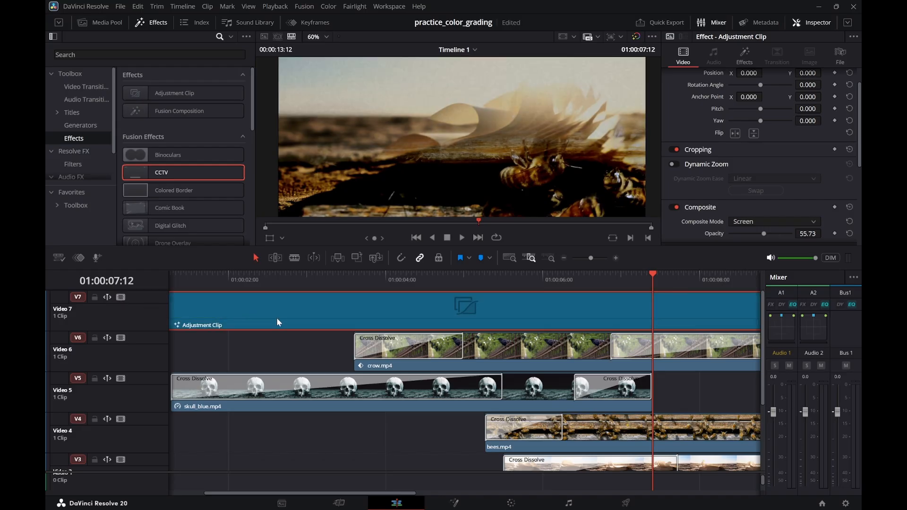
key("Delete")
left_click(538, 281)
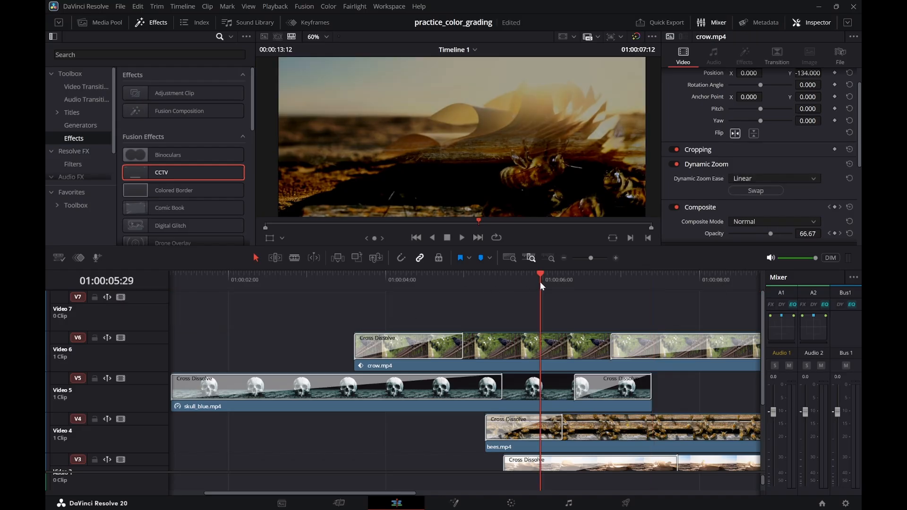
key("space")
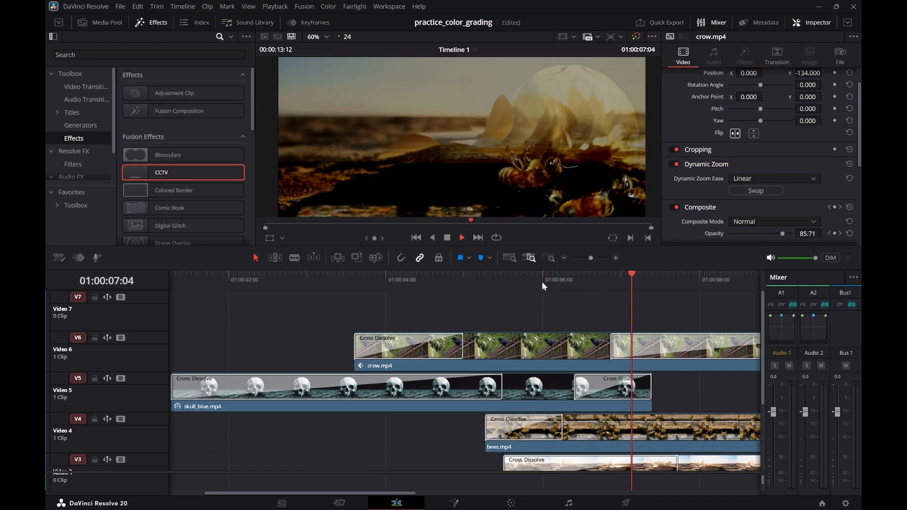
key("space")
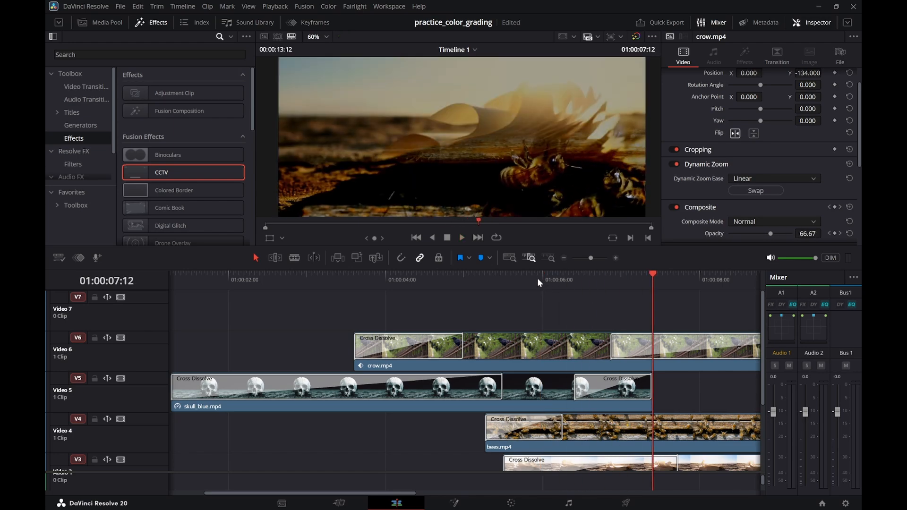
Scrub crow.mp4 to 01:00:06:25, try extending the end of birds.mp4 on Video 2, and play the dissolve
left_click(544, 343)
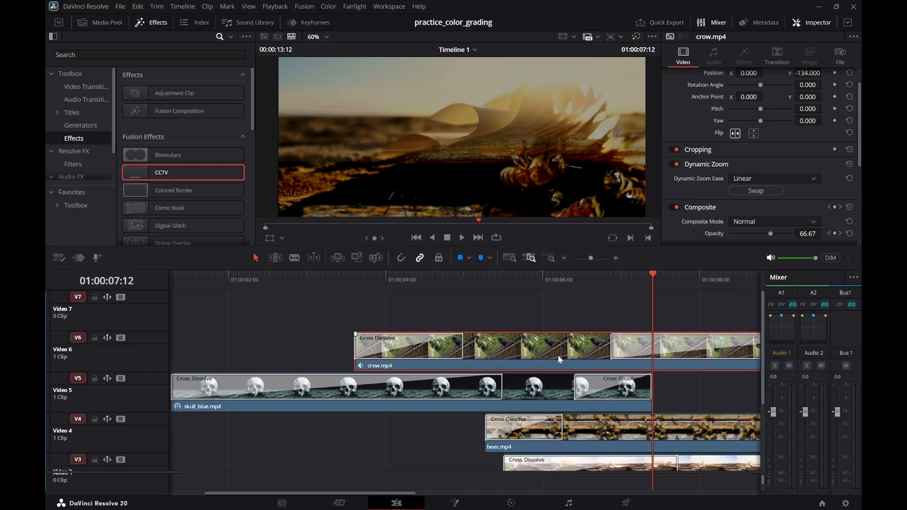
left_click_drag(412, 281, 608, 272)
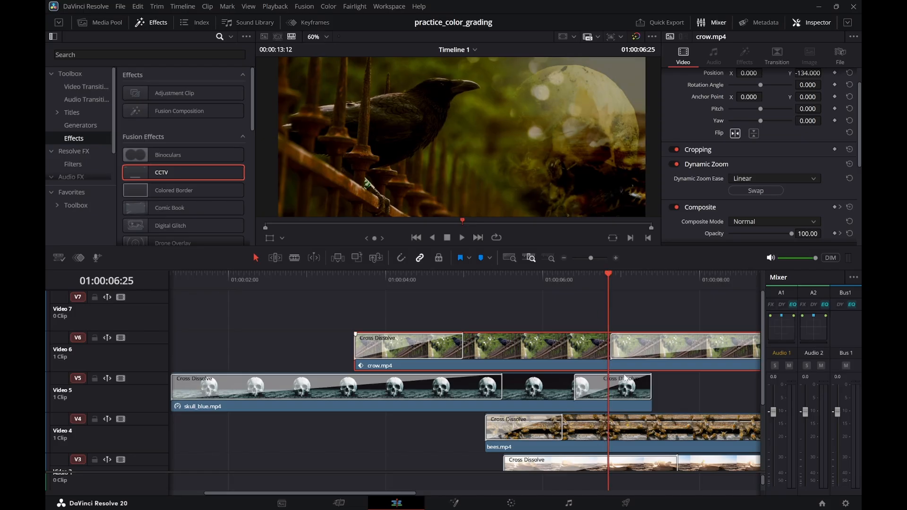
scroll(636, 410, "down", 3)
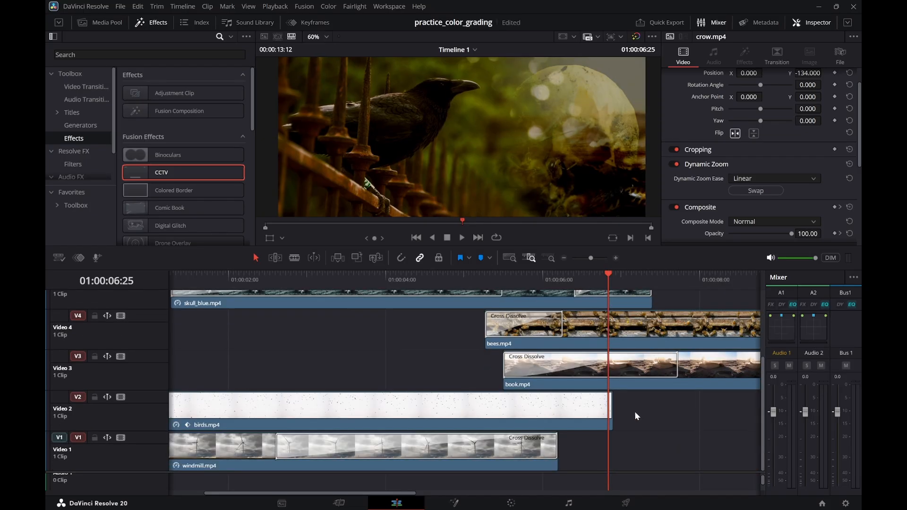
left_click_drag(612, 413, 668, 415)
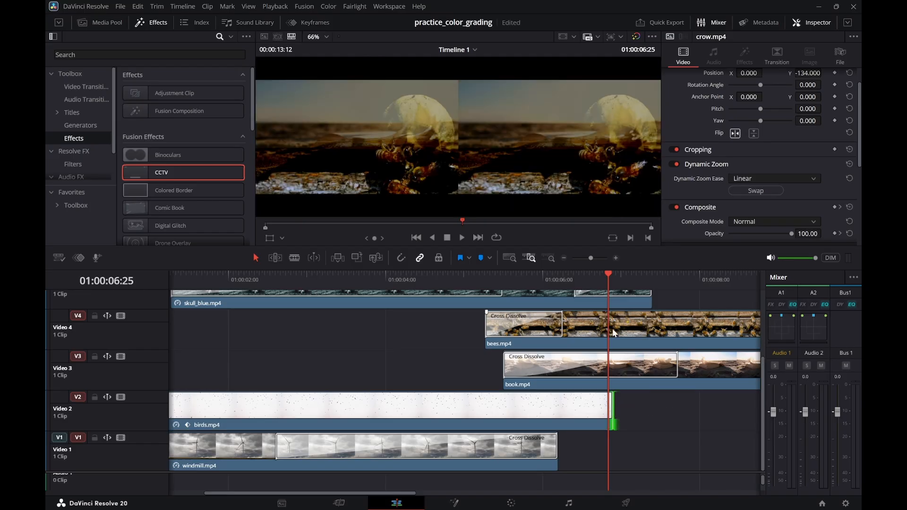
left_click(592, 280)
key("space")
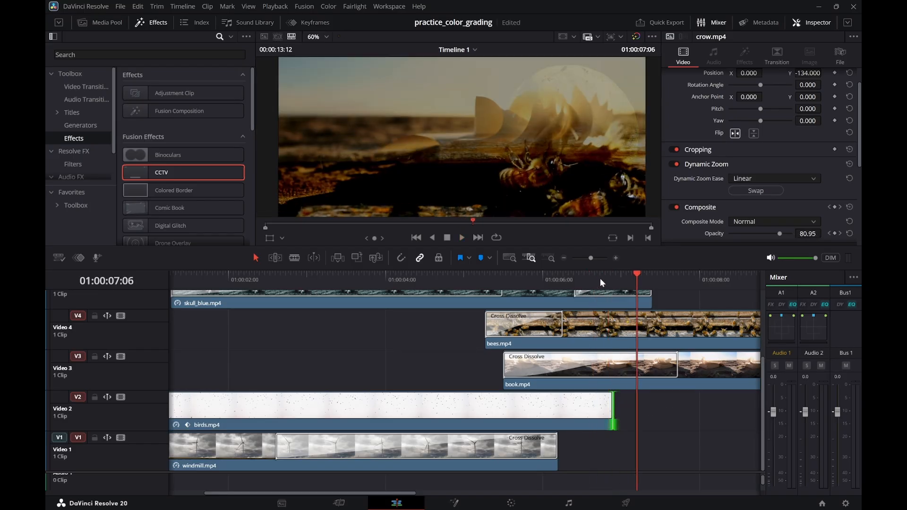
Shift birds.mp4 later on Video 2 in stages, extending its start back to 01:00:00:00 and its end to about 01:00:11:00
left_click(598, 417)
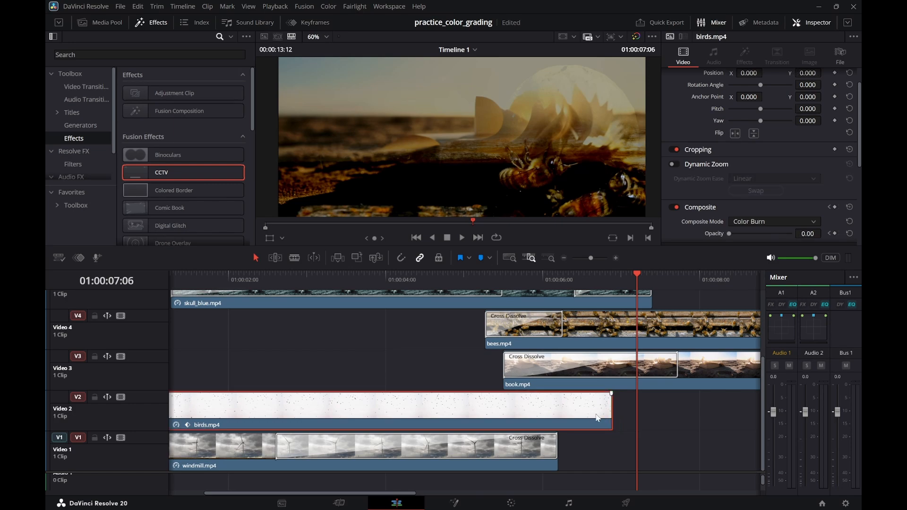
mouse_move(578, 416)
left_mouse_down()
mouse_move(613, 416)
mouse_move(591, 415)
left_mouse_up()
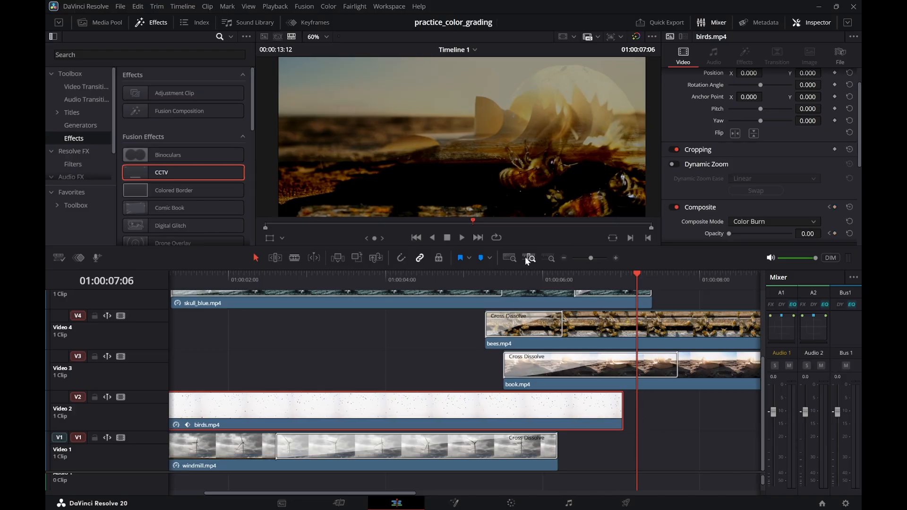
left_click(511, 258)
left_click_drag(360, 407, 343, 409)
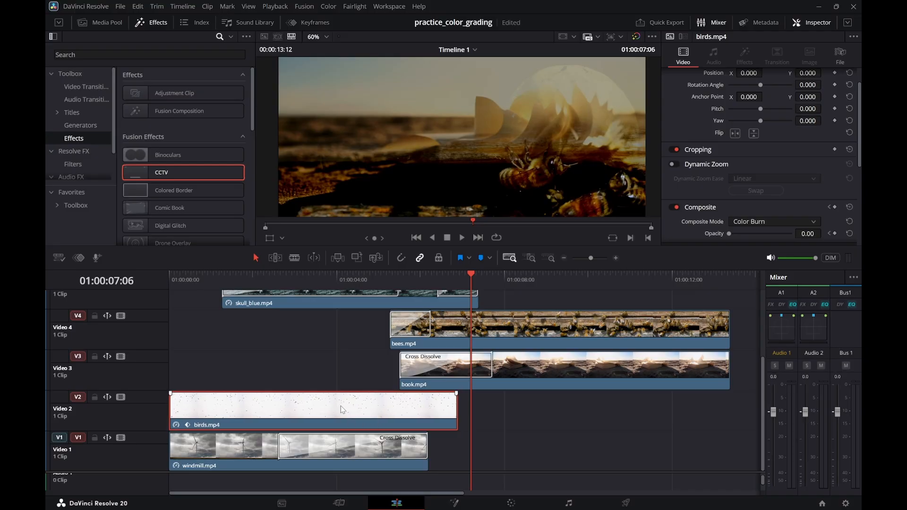
left_click(455, 404)
left_click_drag(455, 412, 540, 412)
left_click_drag(257, 409, 169, 411)
left_click_drag(340, 422, 423, 422)
left_click_drag(254, 409, 170, 410)
Play from 01:00:06:22 to 01:00:07:06 to examine the birds over the dissolve into the bees and book
left_click_drag(409, 275, 450, 274)
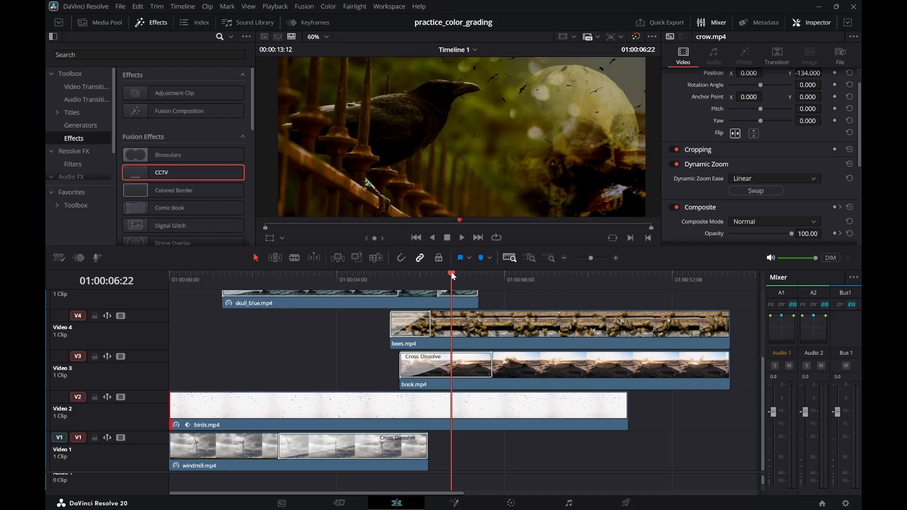
key("space")
key("space")
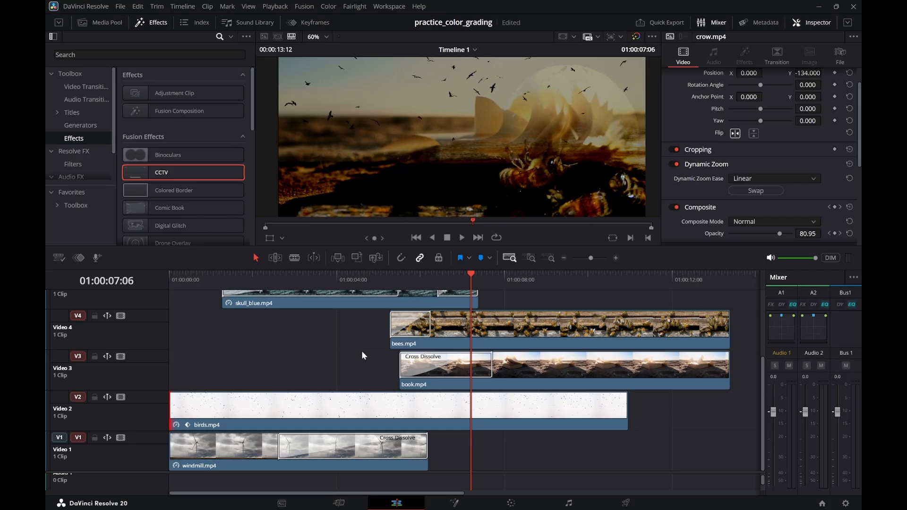
Undo all the shifts and start extensions of birds.mp4 on Video 2
key("ctrl+z")
key("ctrl+z")
key("ctrl+z")
key("ctrl+z")
key("ctrl+z")
key("ctrl+z")
key("ctrl+z")
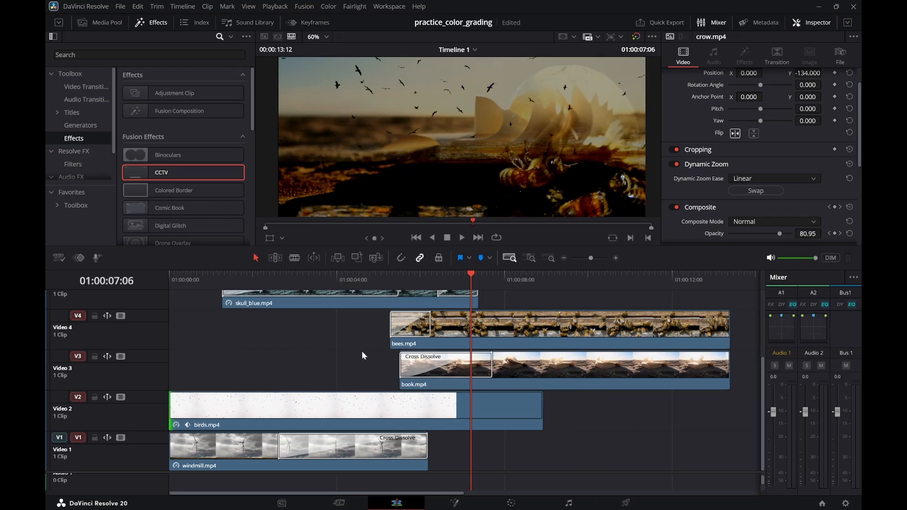
key("ctrl+z")
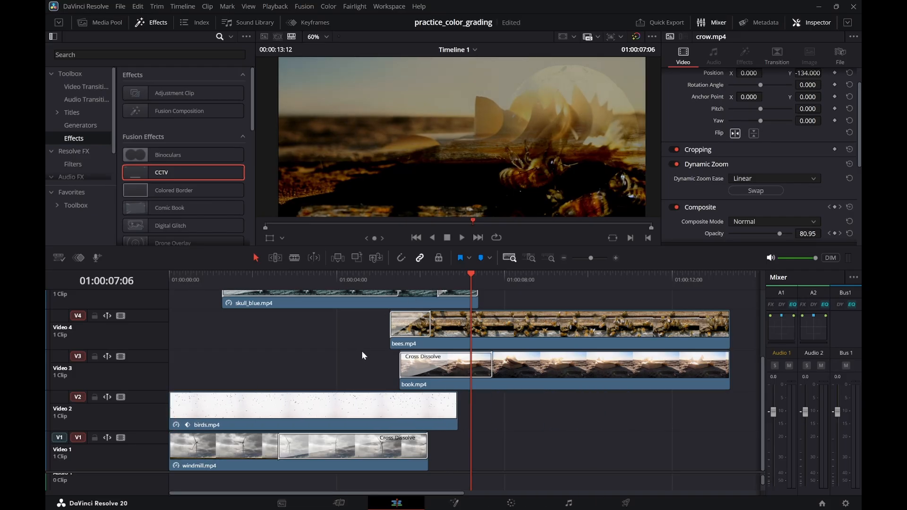
Undo the deletion of the Adjustment Clip and its opacity change, stepping back and forth through its earlier looks
key("ctrl+z")
key("ctrl+z")
key("ctrl+z")
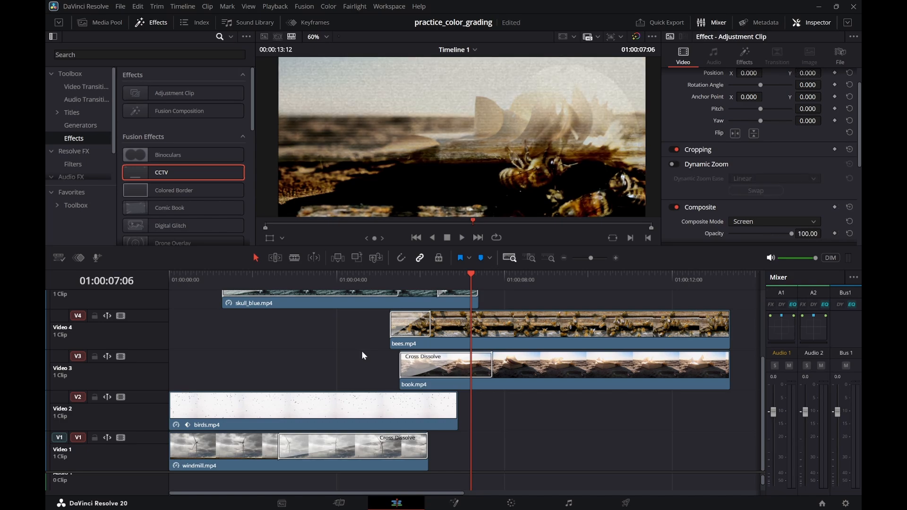
key("ctrl+z")
key("ctrl+z")
key("ctrl+shift+z")
key("ctrl+shift+z")
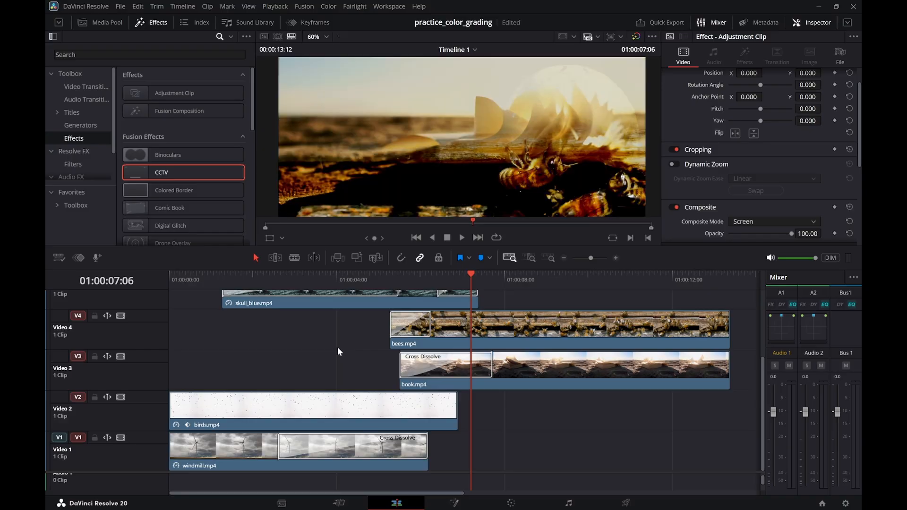
Undo the earlier Video 7 edits until the Adjustment Clip is removed and the Fusion Composition is restored
scroll(337, 352, "up", 3)
key("ctrl+z")
key("ctrl+z")
key("ctrl+z")
key("ctrl+z")
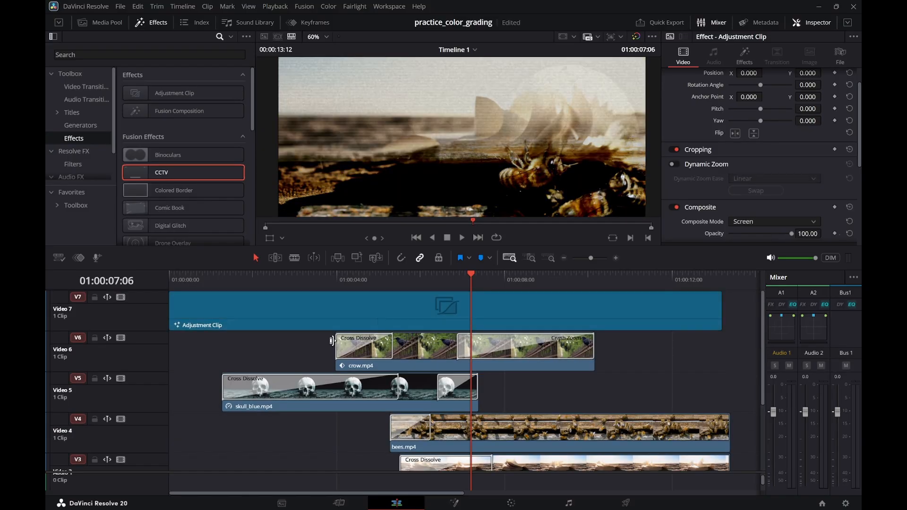
key("ctrl+z")
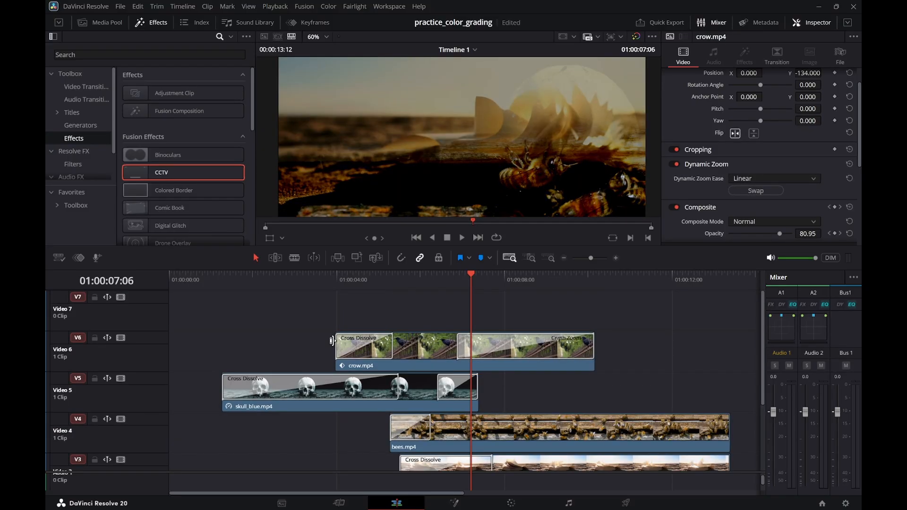
key("ctrl+z")
key("ctrl+z")
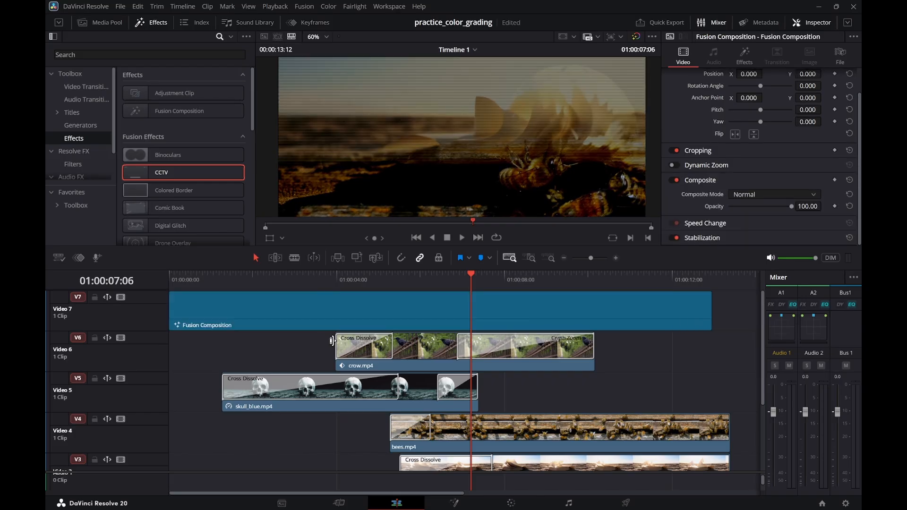
Undo the Fusion Composition edits on Video 7 until the earlier Solid Color generator is restored
key("ctrl+z")
key("ctrl+z")
key("ctrl+z")
key("ctrl+z")
key("ctrl+z")
key("ctrl+z")
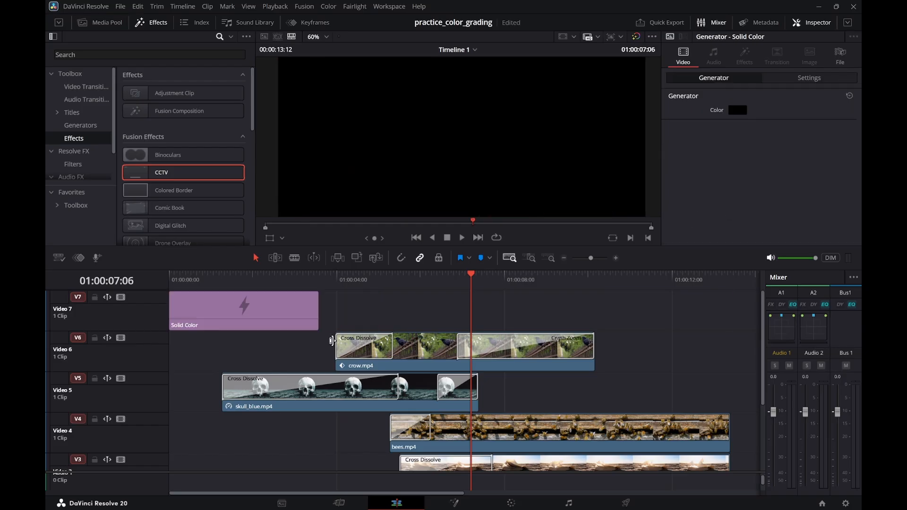
Undo the Solid Color edits on Video 7 until the full-length Vintage Texture generator is restored
key("ctrl+z")
key("ctrl+z")
key("ctrl+z")
key("ctrl+z")
key("ctrl+z")
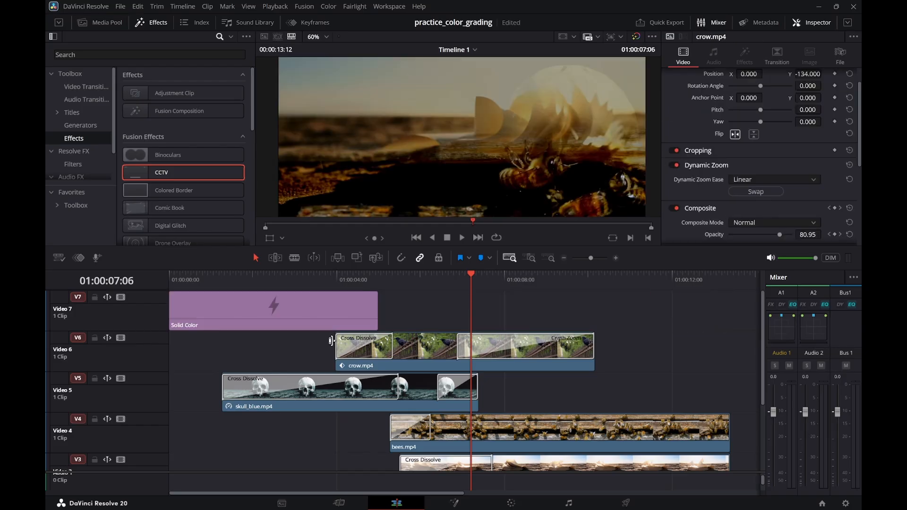
key("ctrl+z")
key("ctrl+z")
key("ctrl+z")
key("ctrl+z")
key("ctrl+z")
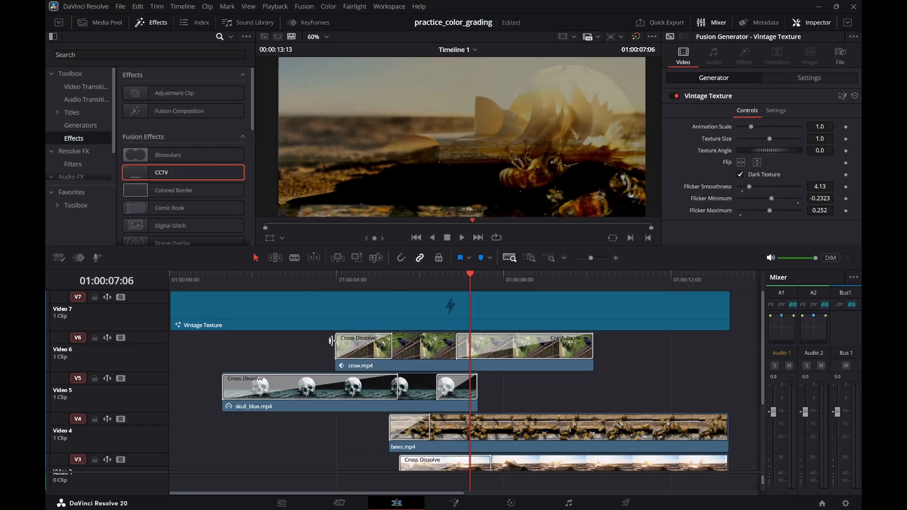
Undo the lengthening and placement of the long Vintage Texture until Video 7 is empty
key("ctrl+z")
key("ctrl+z")
key("ctrl+z")
key("ctrl+z")
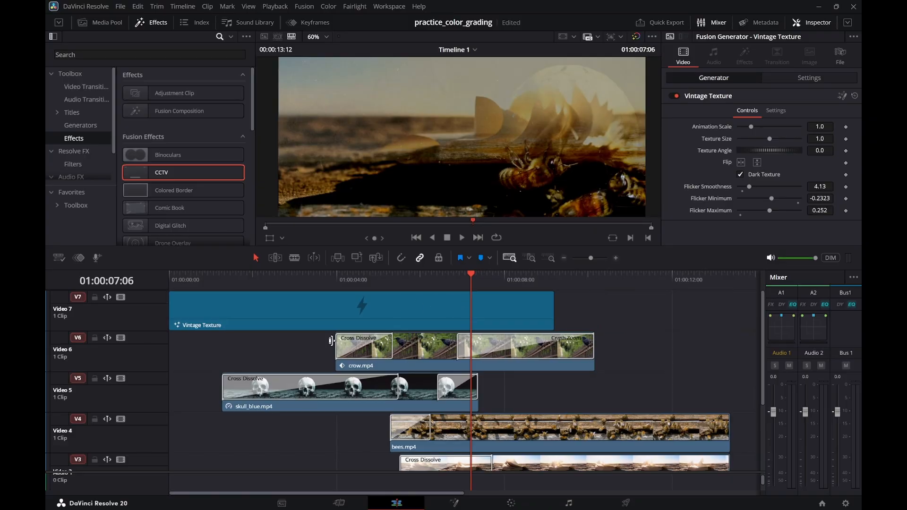
key("ctrl+z")
key("ctrl+z")
key("ctrl+z")
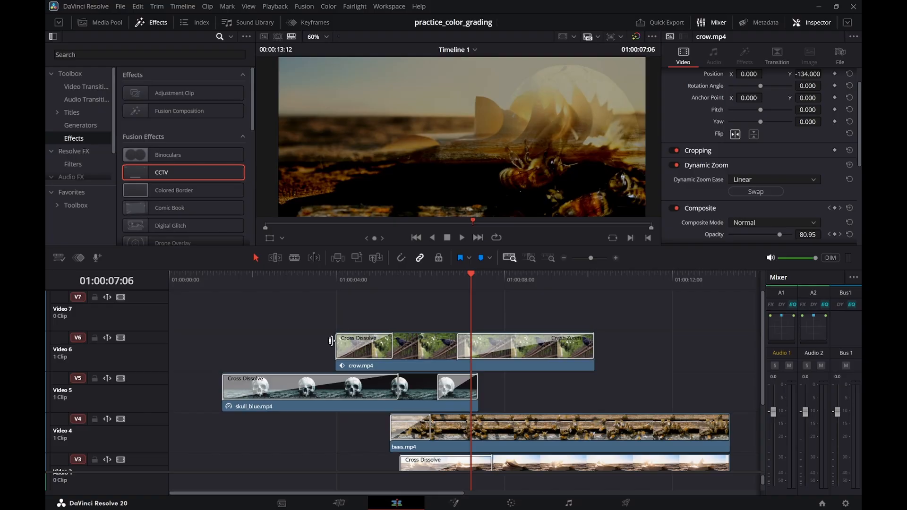
Undo further back to the earlier short Vintage Texture above crow.mp4, including its latest setting changes
key("ctrl+z")
key("ctrl+z")
key("ctrl+z")
key("ctrl+z")
key("ctrl+z")
key("ctrl+z")
key("ctrl+z")
key("ctrl+z")
key("ctrl+z")
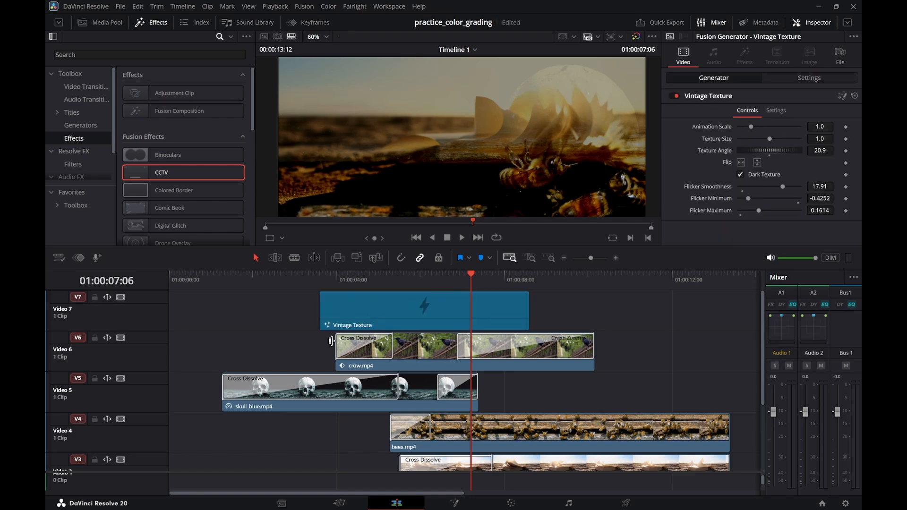
Undo the short Vintage Texture's flip, flicker range and blending changes
key("ctrl+z")
key("ctrl+z")
key("ctrl+z")
key("ctrl+z")
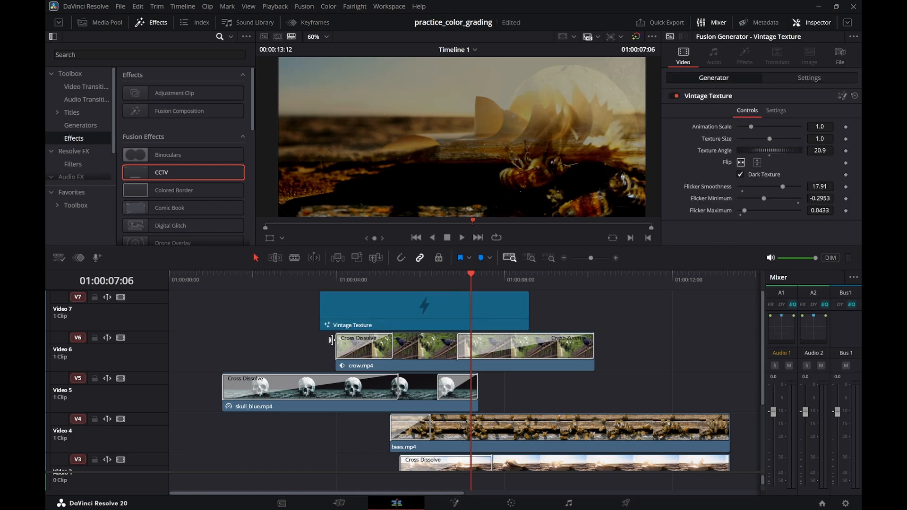
key("ctrl+z")
key("ctrl+z")
key("ctrl+z")
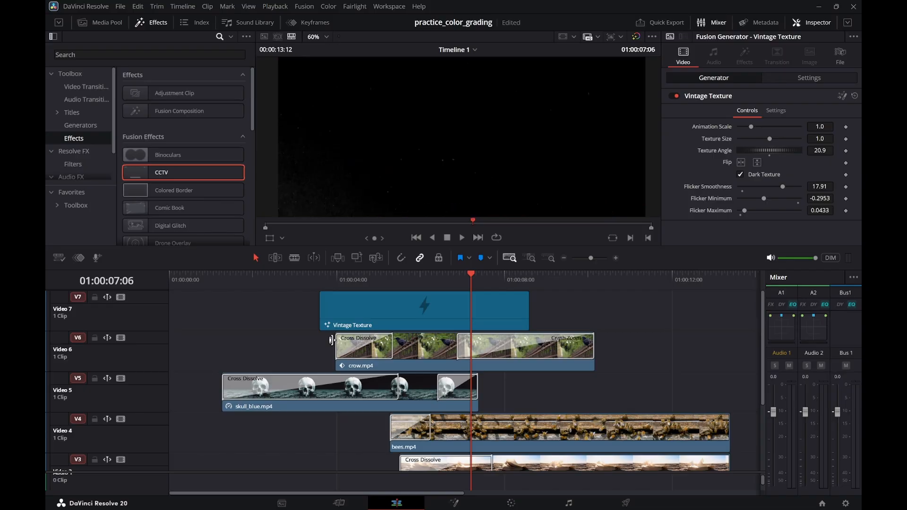
Undo the remaining flicker adjustments and the placement of the Vintage Texture so Video 7 is empty, and save the project
key("ctrl+z")
key("ctrl+z")
key("ctrl+z")
key("ctrl+z")
key("ctrl+z")
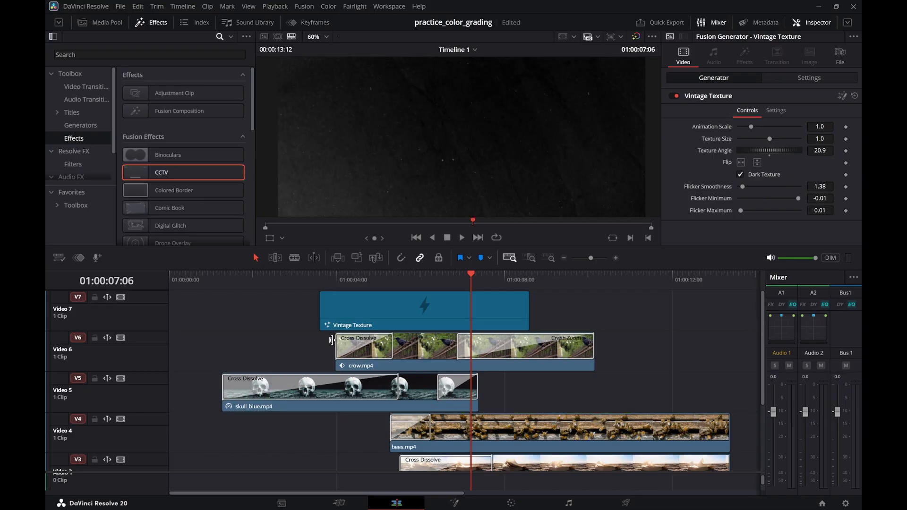
key("ctrl+z")
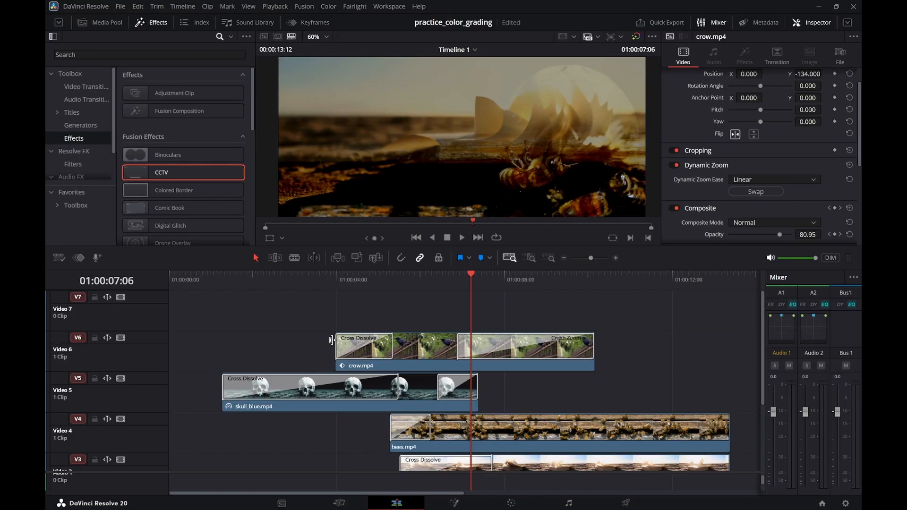
scroll(333, 342, "down", 1)
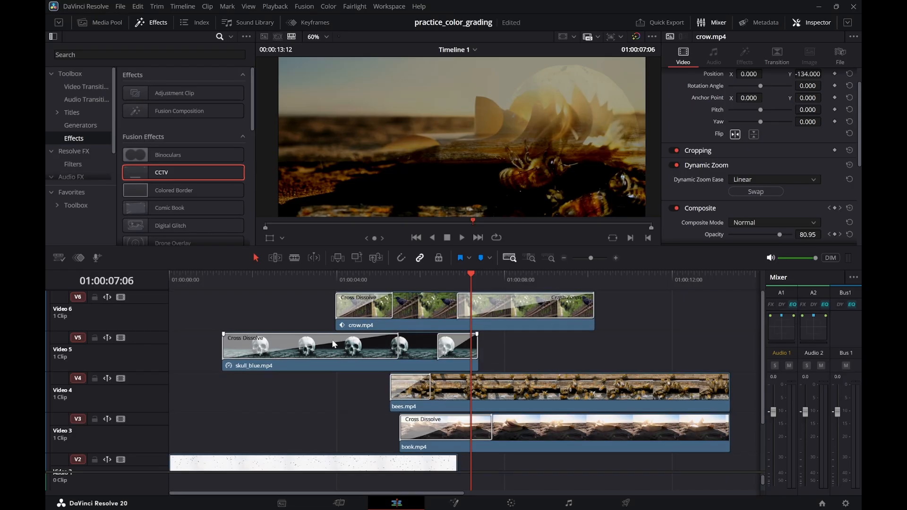
key("ctrl+s")
Play the sequence from shortly before crow.mp4 to 01:00:07:24 to examine the crow's exit transition
left_click(305, 272)
key("space")
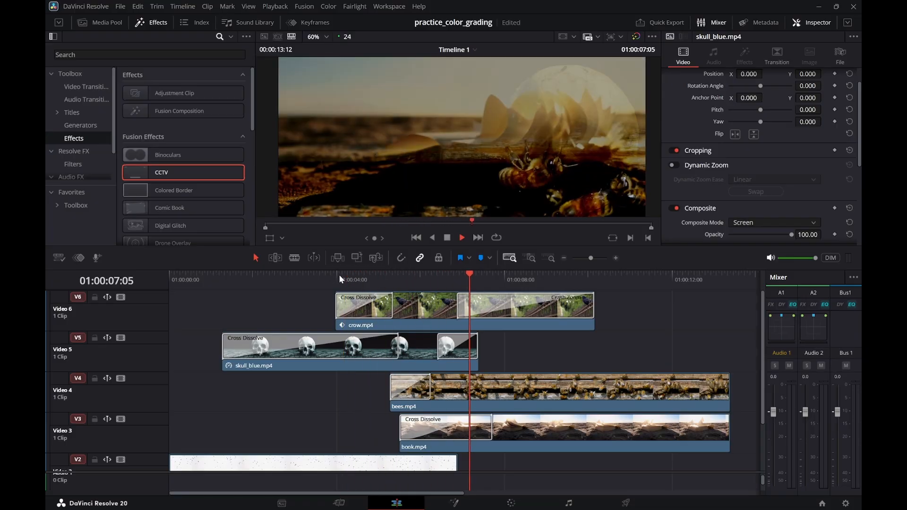
key("space")
Delete the Crash Zoom transition at the end of crow.mp4 on Video 6
left_click(500, 302)
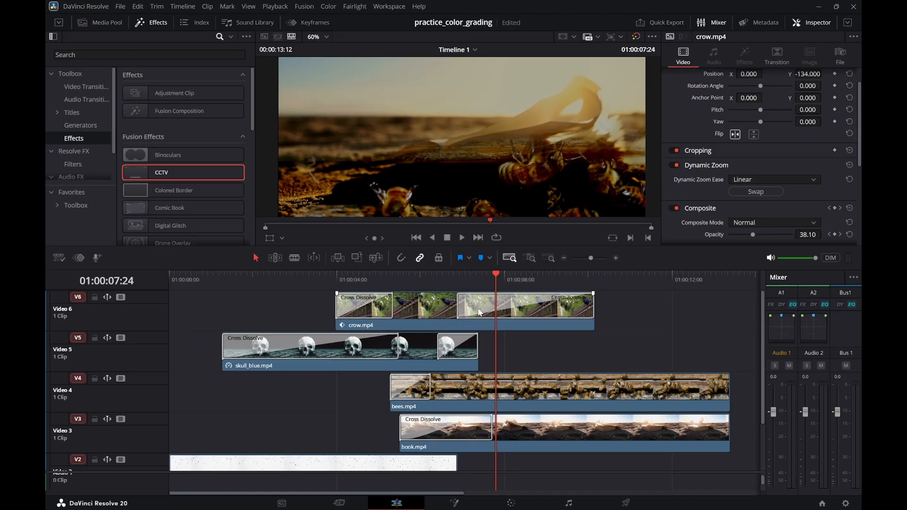
left_click(479, 312)
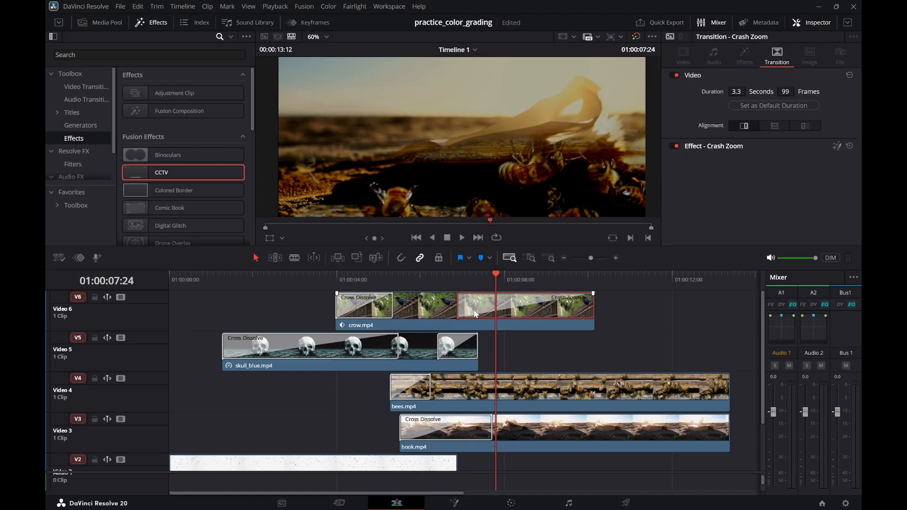
key("Delete")
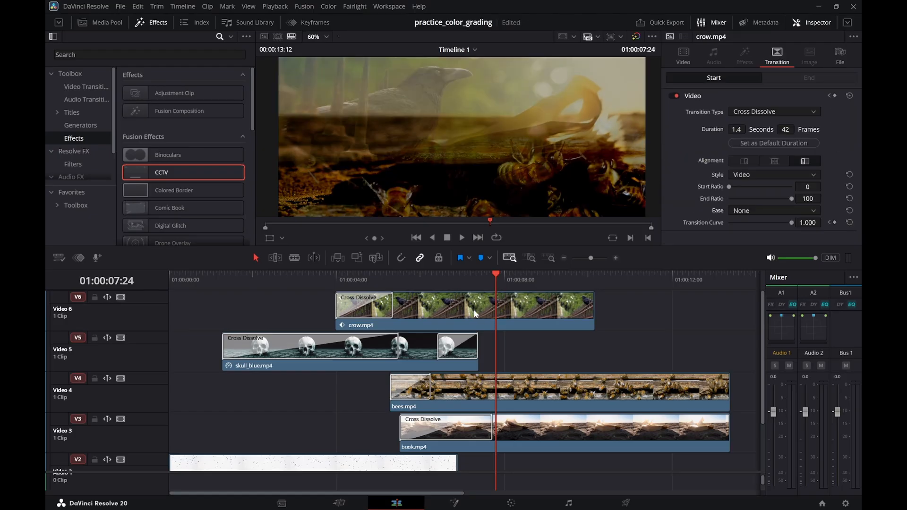
Play the crow section from 01:00:06:07 and again from its start to examine the fade without the Crash Zoom, and save the project
left_click(429, 279)
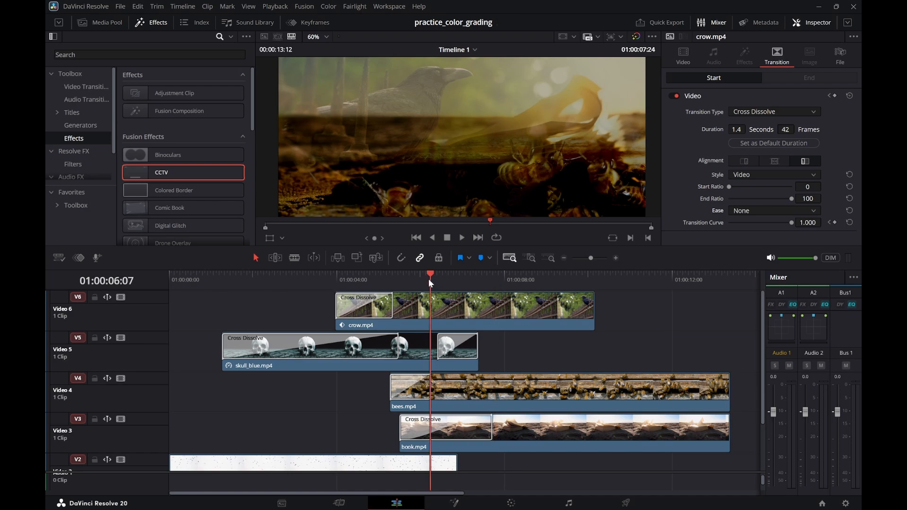
key("space")
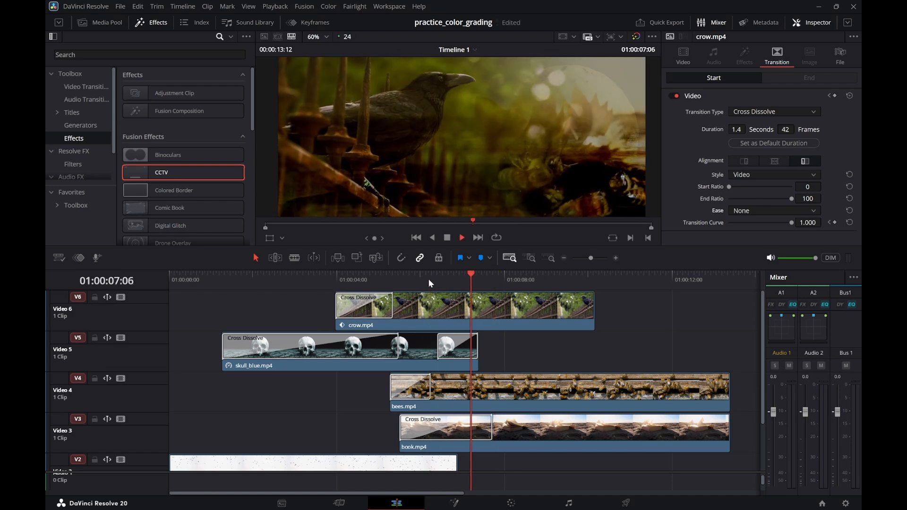
key("space")
left_click_drag(423, 279, 341, 281)
key("space")
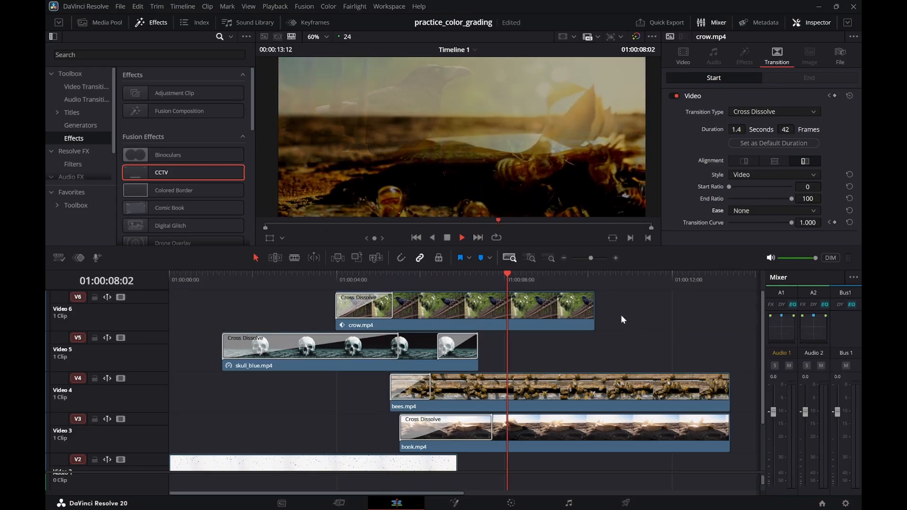
key("space")
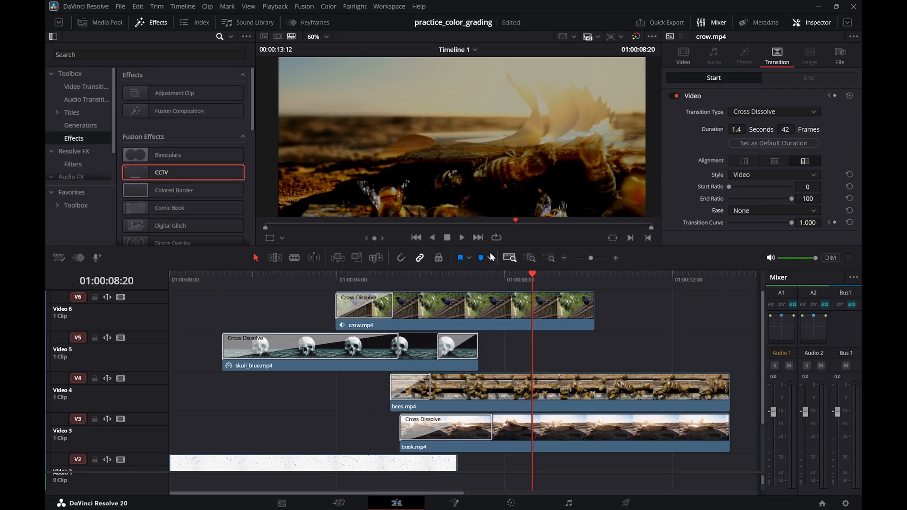
key("ctrl+s")
Add a Crash Zoom transition to the end of crow.mp4, lengthen it to 2.7 seconds (81 frames), and save the project
left_click(81, 85)
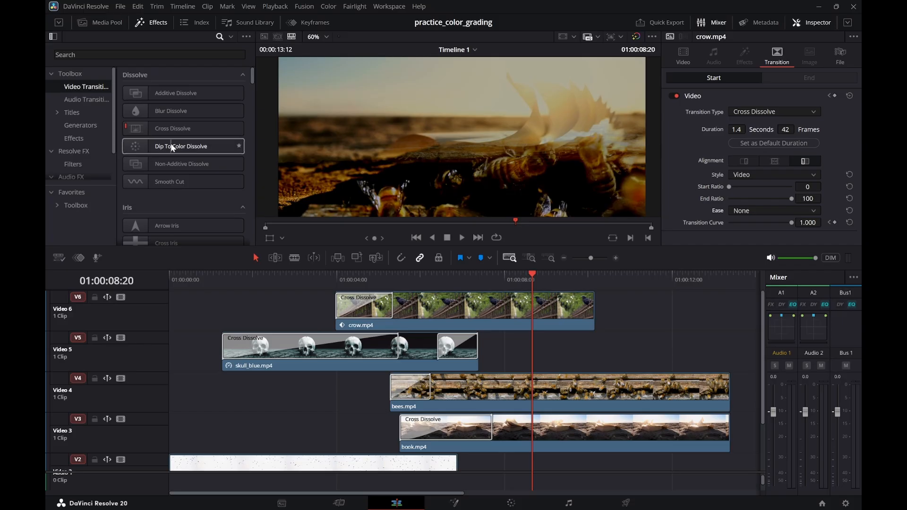
scroll(171, 145, "down", 5)
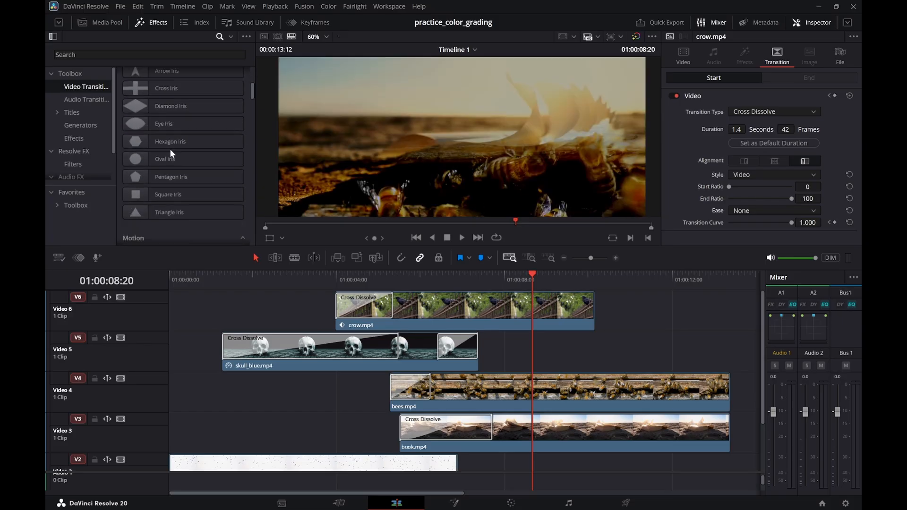
scroll(171, 148, "down", 5)
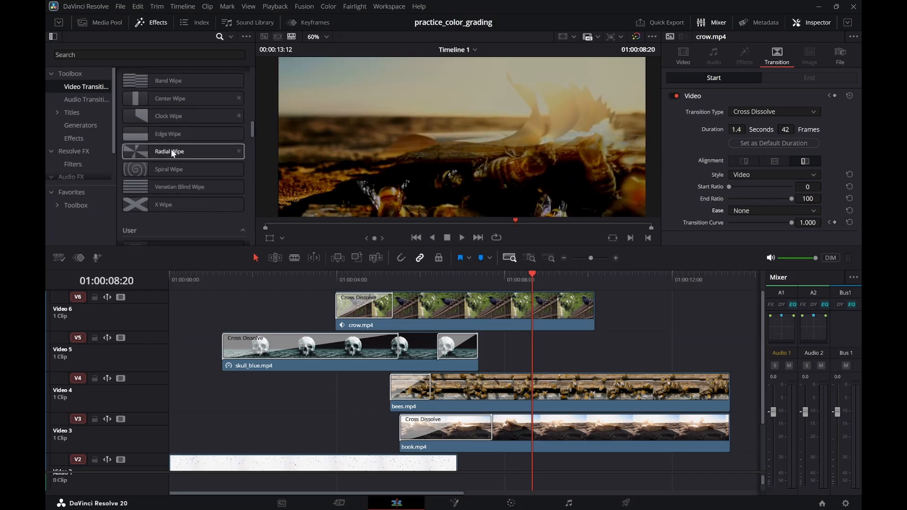
scroll(171, 148, "down", 5)
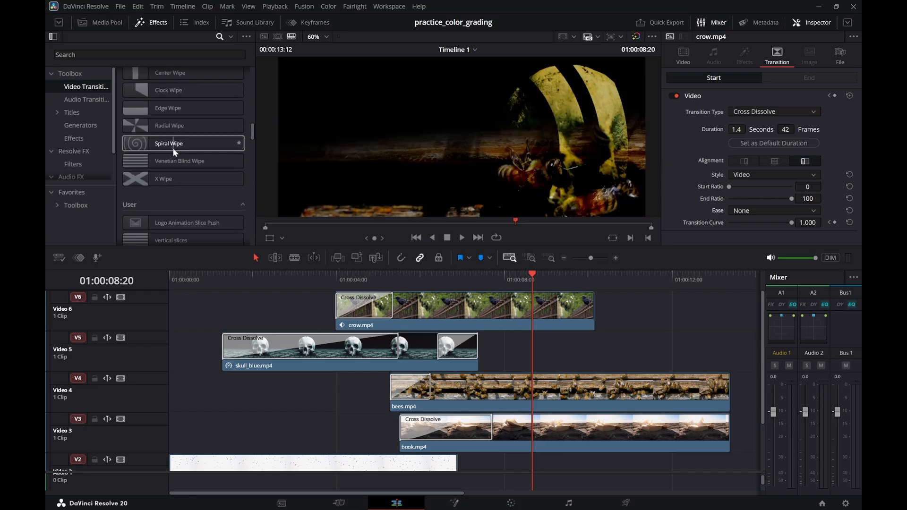
scroll(174, 151, "down", 4)
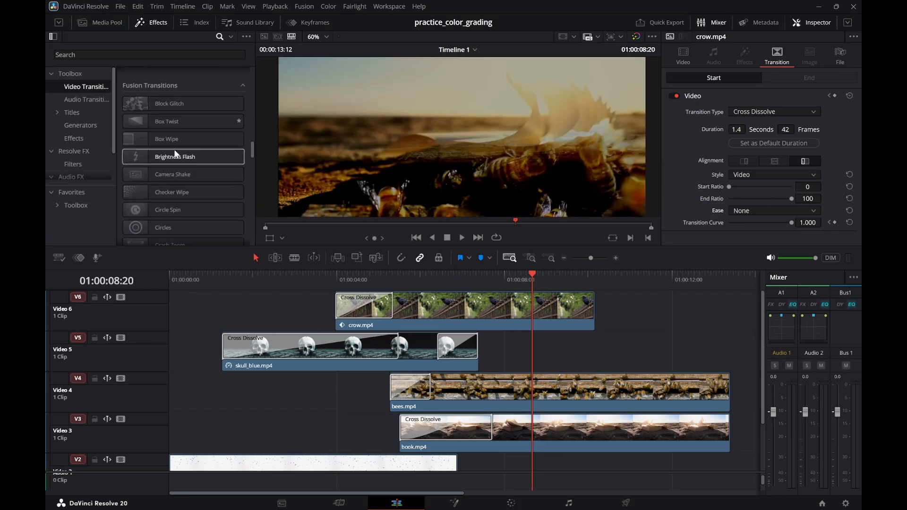
left_click_drag(173, 192, 581, 304)
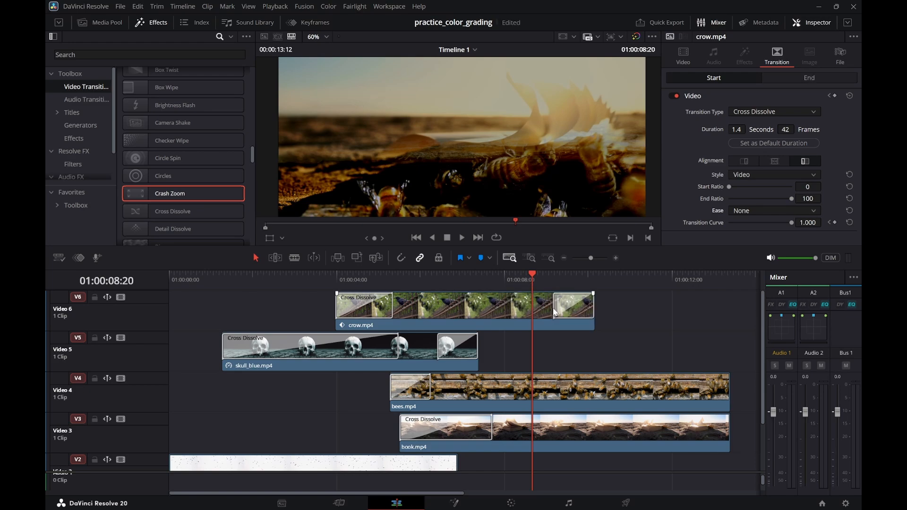
left_click_drag(554, 309, 480, 305)
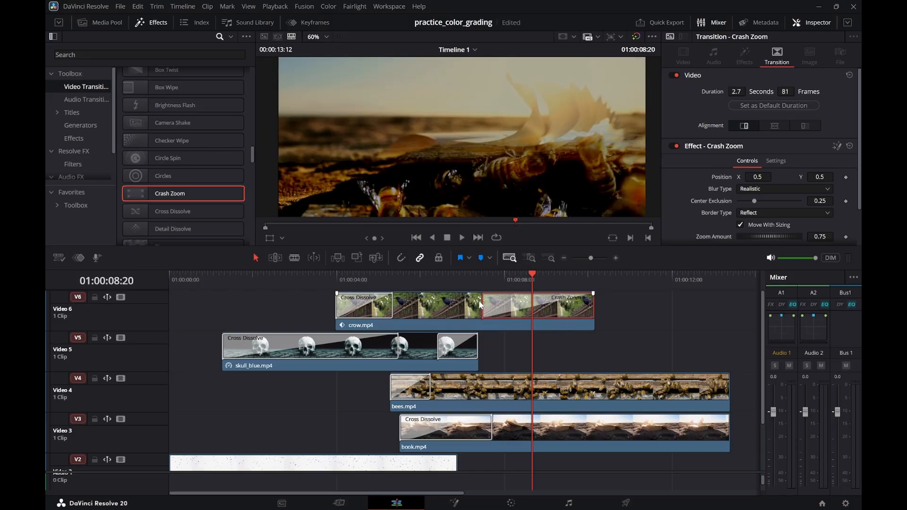
key("ctrl+s")
Play the crow section around the new Crash Zoom and again from 01:00:04:08 to 01:00:05:08 to examine it
left_click(460, 280)
key("space")
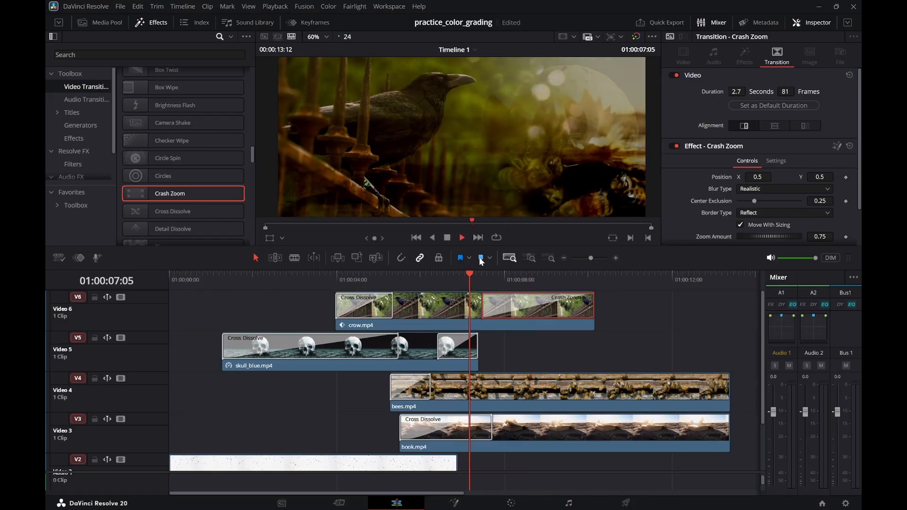
key("space")
left_click_drag(439, 278, 348, 279)
key("space")
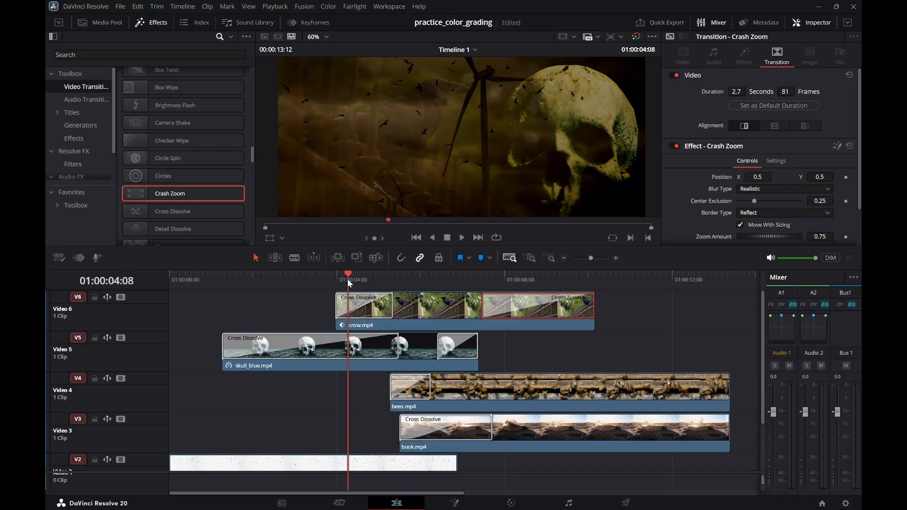
key("space")
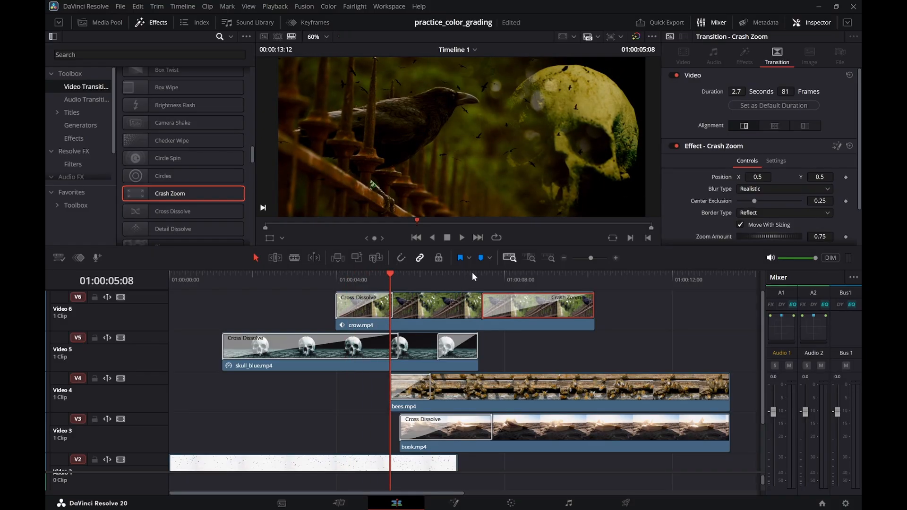
Show the keyframes, try trimming the end of birds.mp4 on Video 2 to 01:00:05:08, and undo the trim
left_click(329, 20)
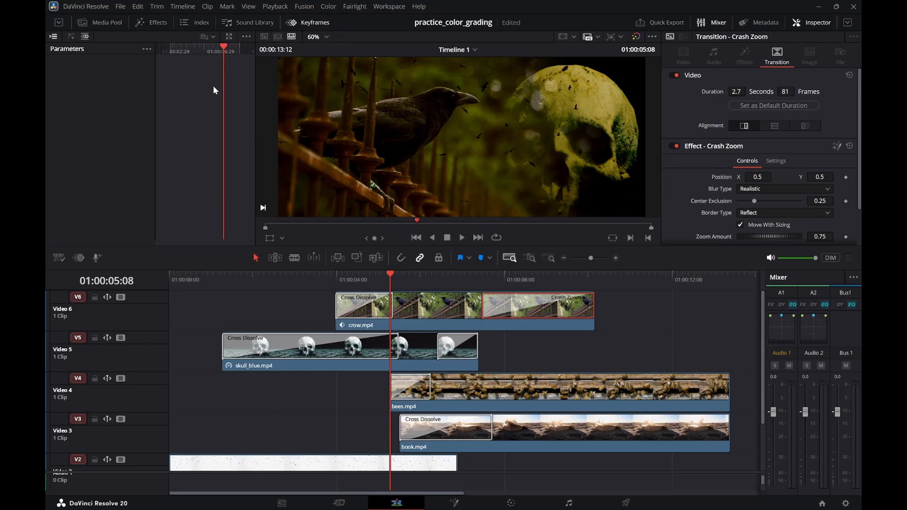
left_click(347, 459)
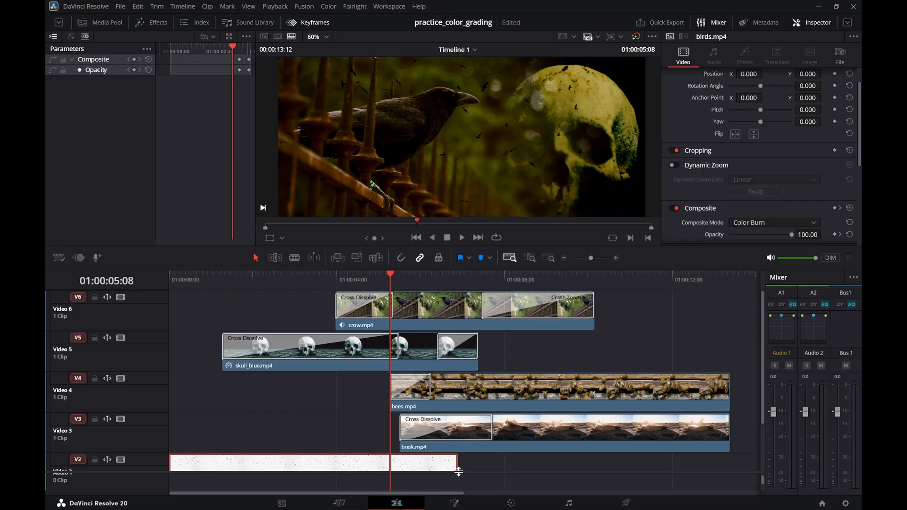
left_click_drag(455, 464, 384, 463)
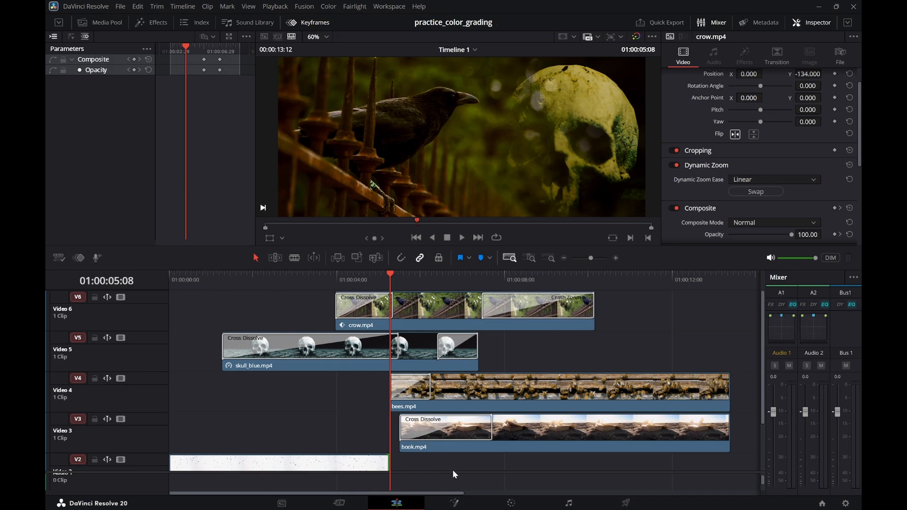
key("ctrl+z")
Play the crow section from 01:00:03:09 to 01:00:08:16 to examine the crow's fade into the bees and book clips
left_click_drag(393, 274, 307, 280)
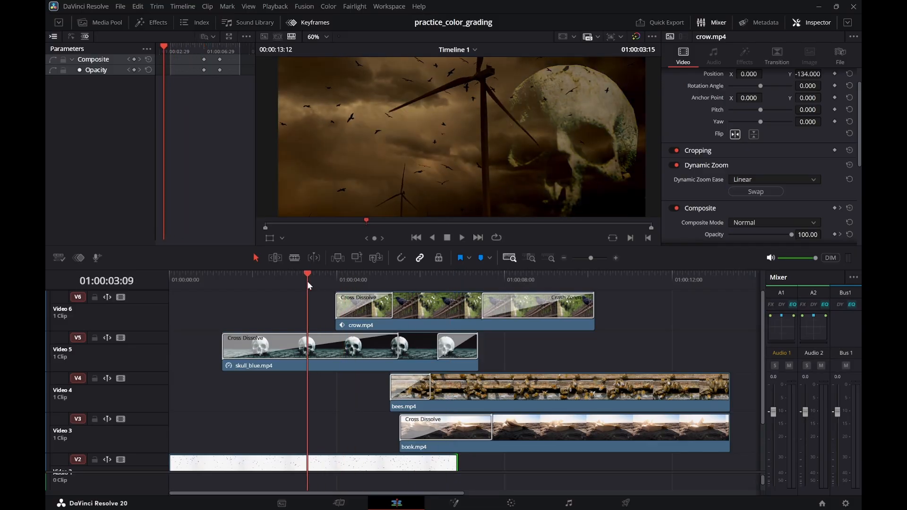
key("space")
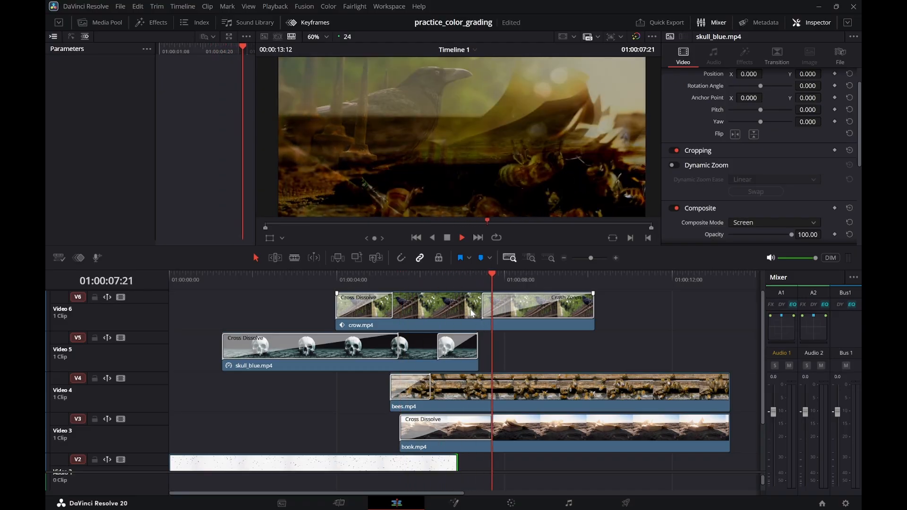
left_click(472, 313)
left_click(470, 279)
key("space")
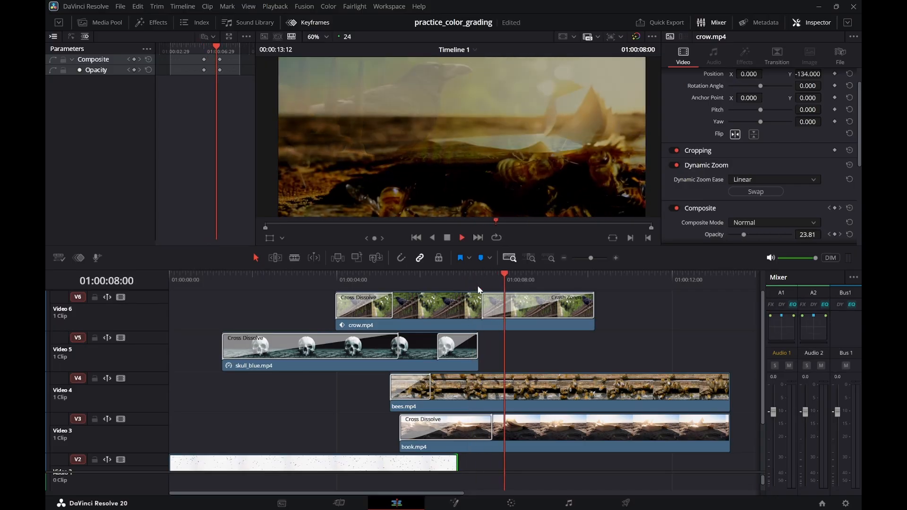
key("space")
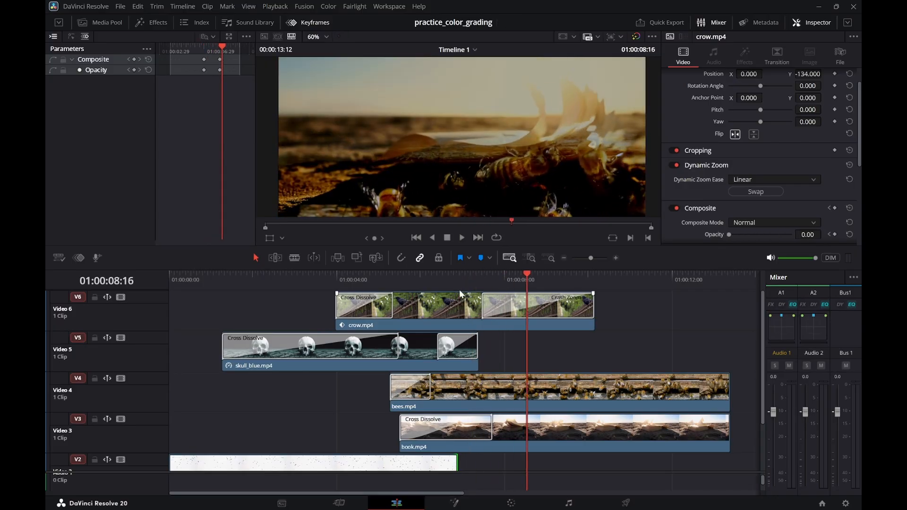
Play the whole sequence from 01:00:00:00 to its end at 01:00:13:12 to review all the transitions
left_click_drag(452, 283, 337, 280)
key("space")
left_click_drag(310, 274, 171, 290)
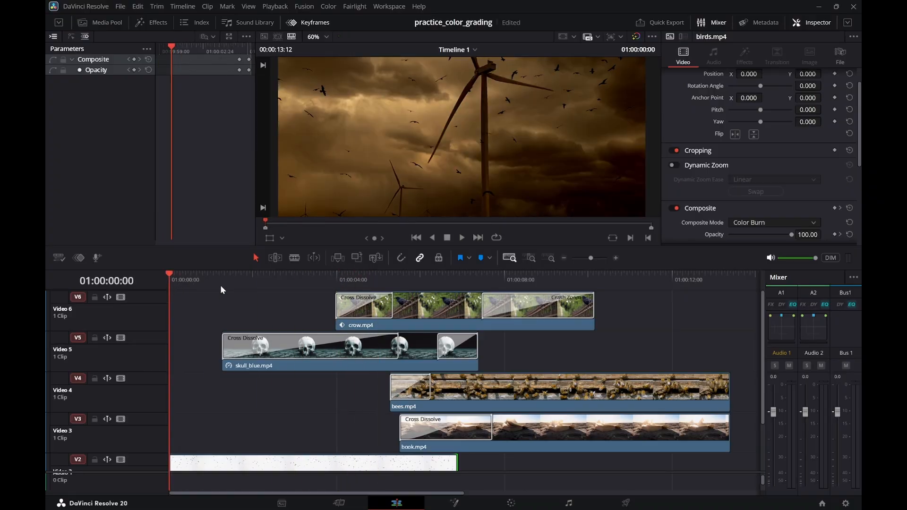
key("space")
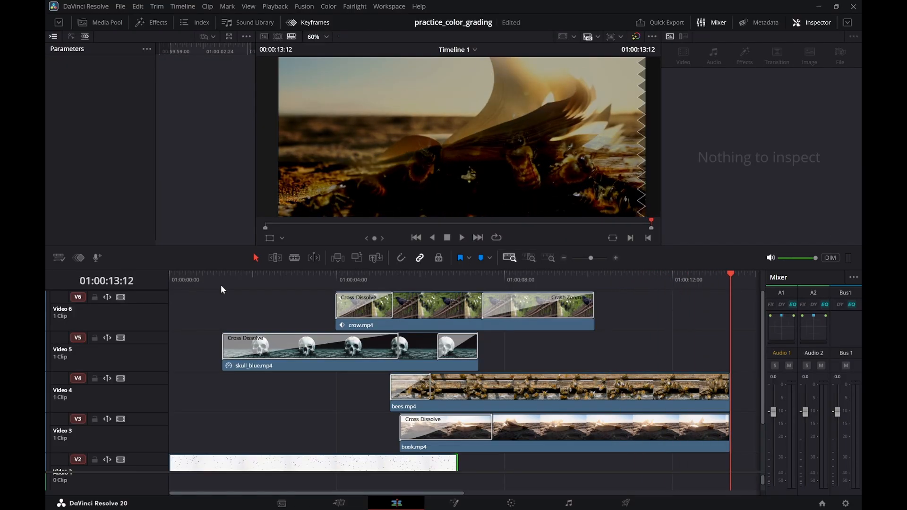
Add a new video track above Video 6 and try placing the CCTV Fusion effect directly on the empty track
right_click(152, 295)
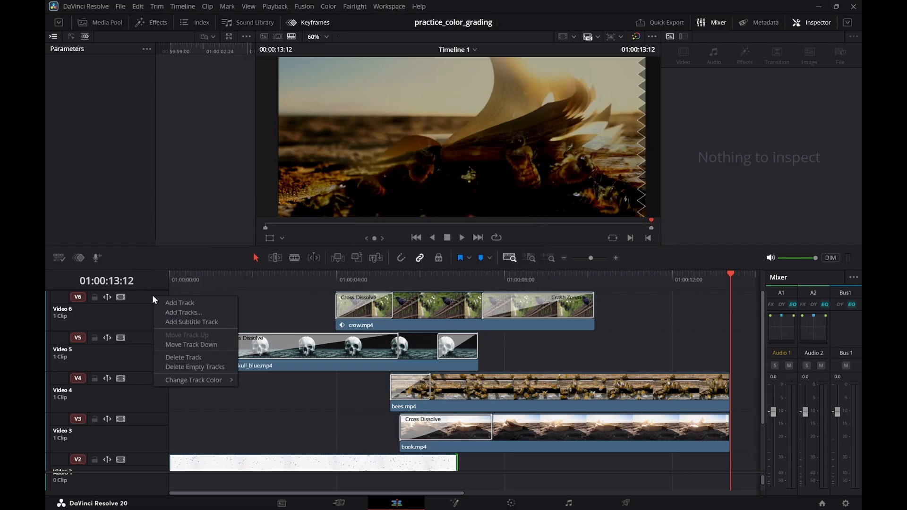
left_click(170, 304)
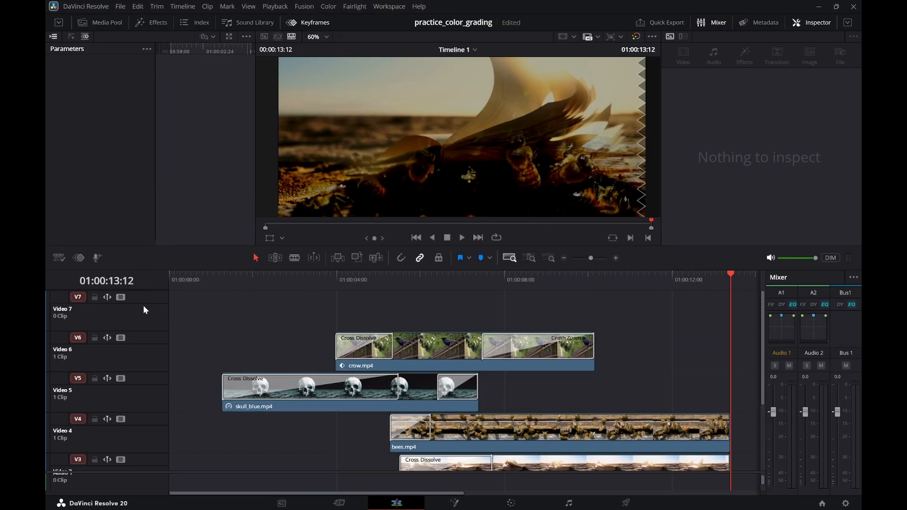
left_click(159, 22)
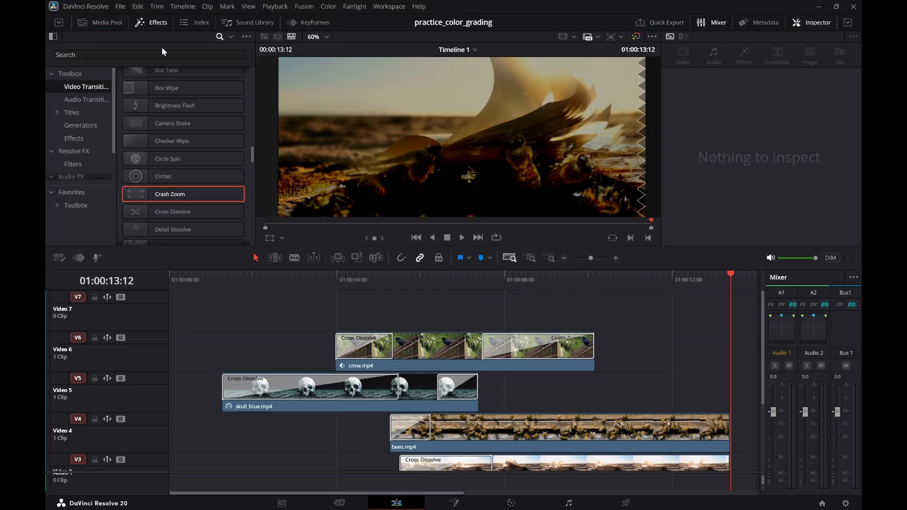
left_click(81, 126)
scroll(168, 103, "down", 5)
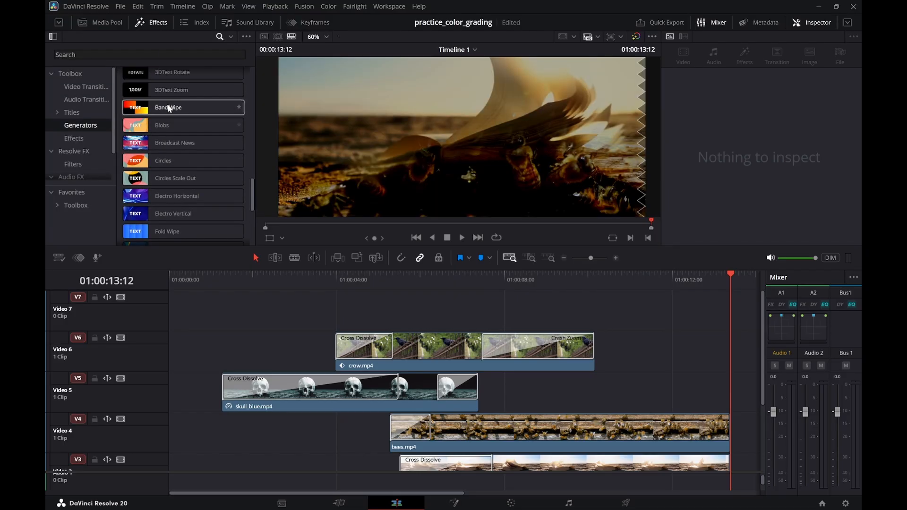
scroll(167, 104, "up", 3)
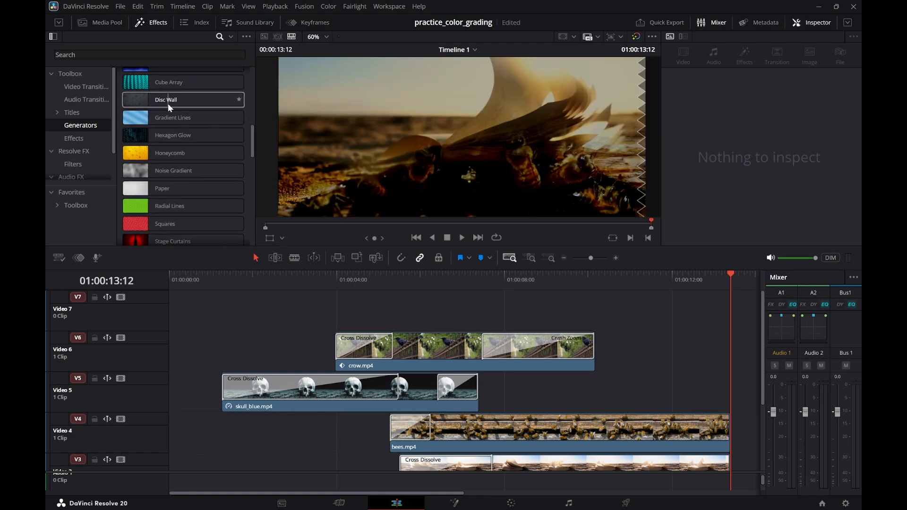
left_click(74, 138)
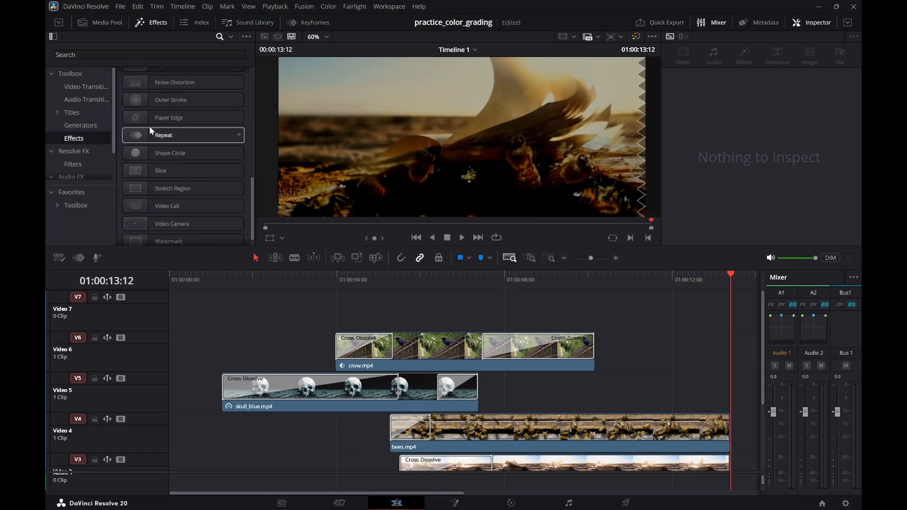
scroll(178, 127, "up", 2)
scroll(172, 124, "up", 5)
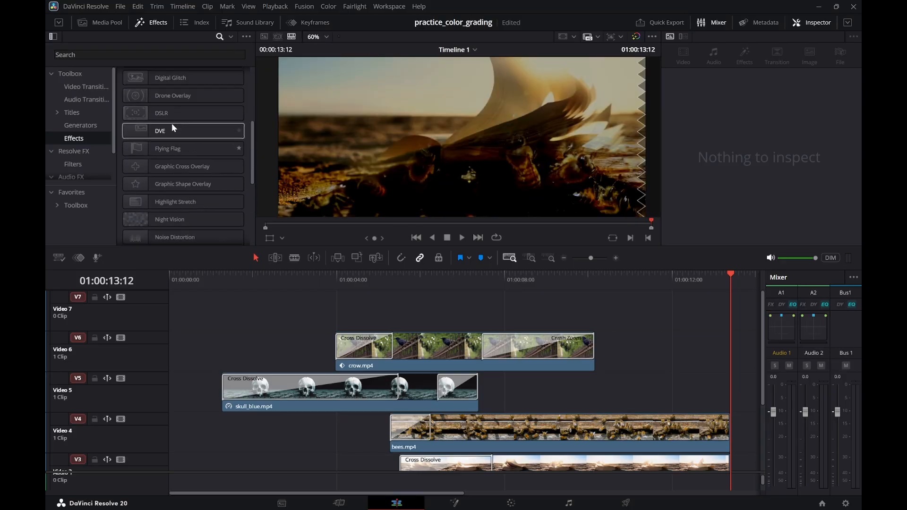
scroll(171, 123, "up", 3)
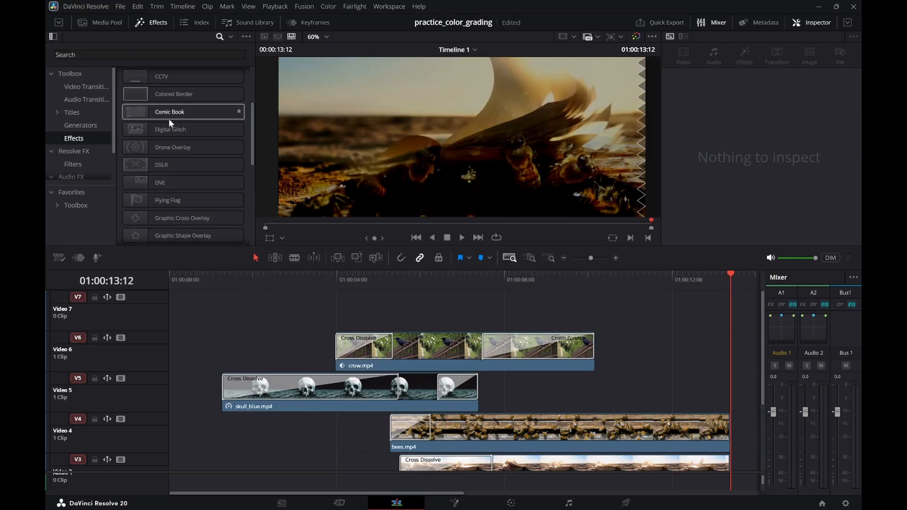
left_click_drag(150, 121, 263, 309)
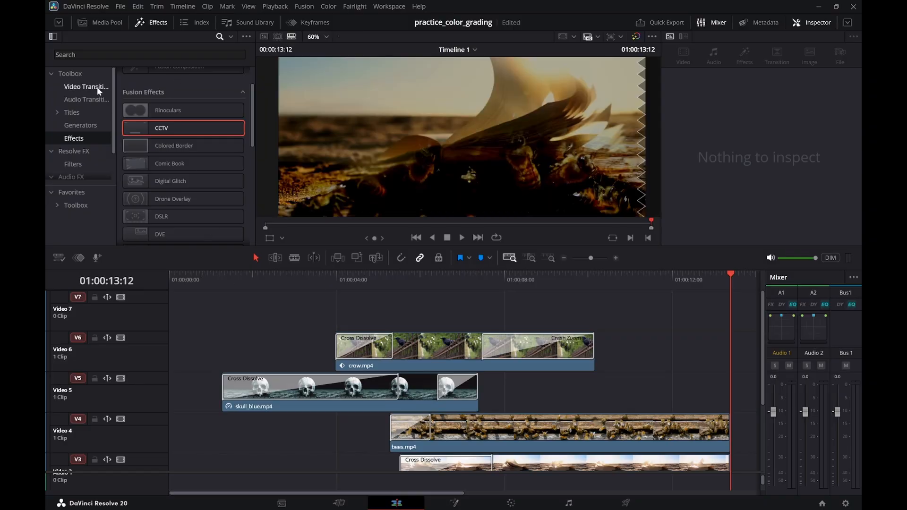
Place an Adjustment Clip at the start of Video 7 and extend it to the end of the sequence
left_click(79, 126)
scroll(173, 110, "up", 2)
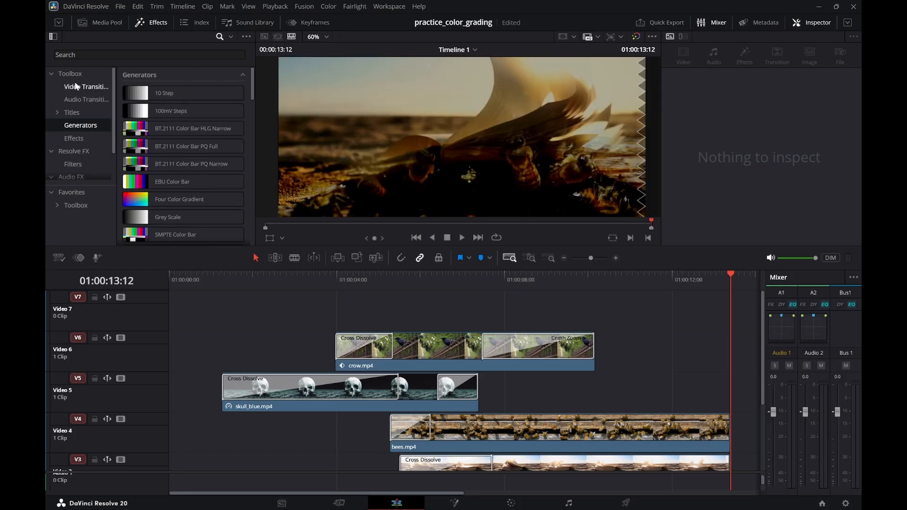
left_click(83, 138)
left_click_drag(168, 96, 171, 312)
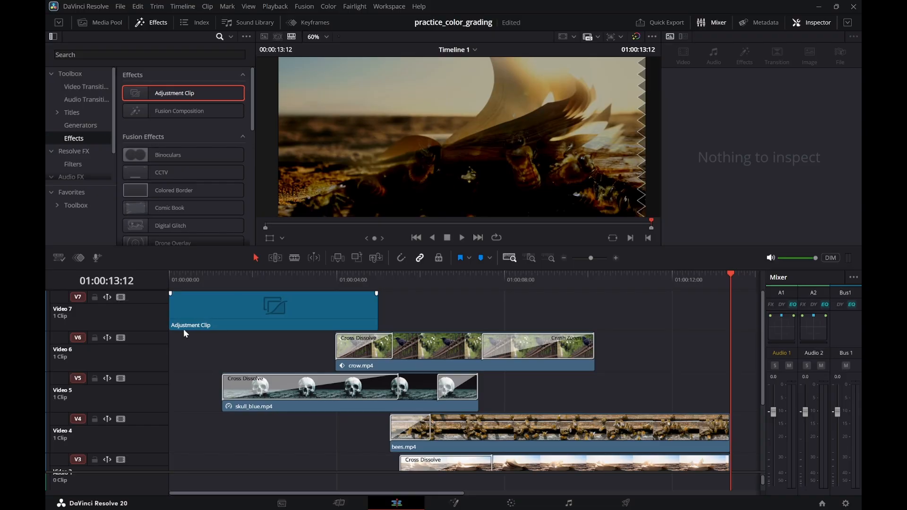
left_click_drag(373, 317, 728, 327)
Select the adjustment clip and play the sequence from near its start to 01:00:05:09 to review the picture beneath it
left_click(273, 310)
left_click(262, 282)
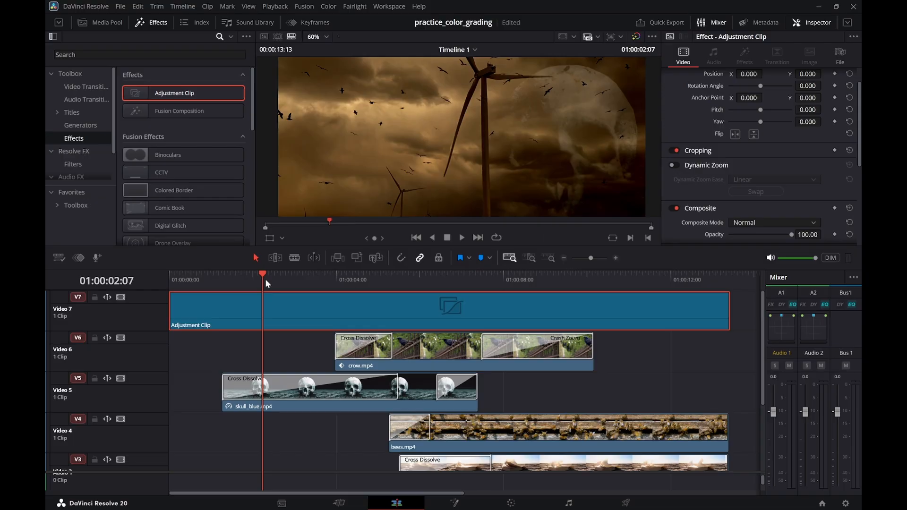
left_click_drag(261, 283, 177, 277)
key("space")
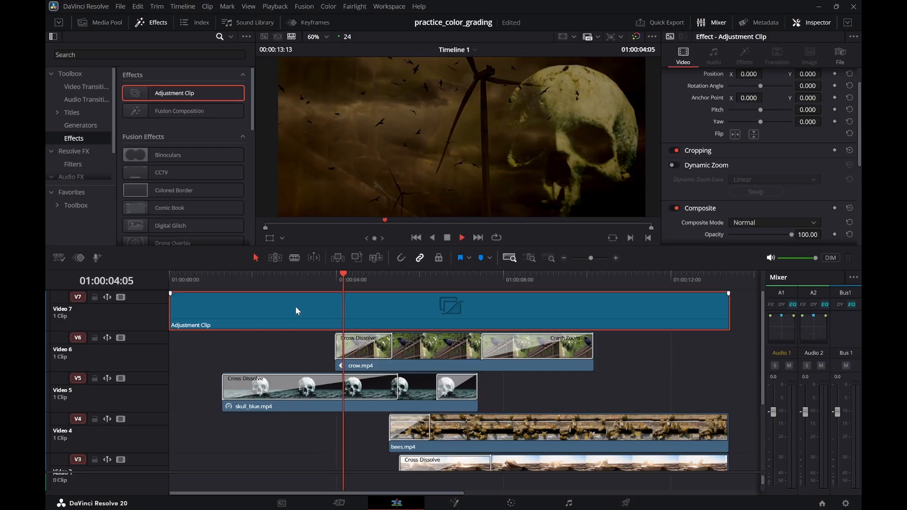
key("space")
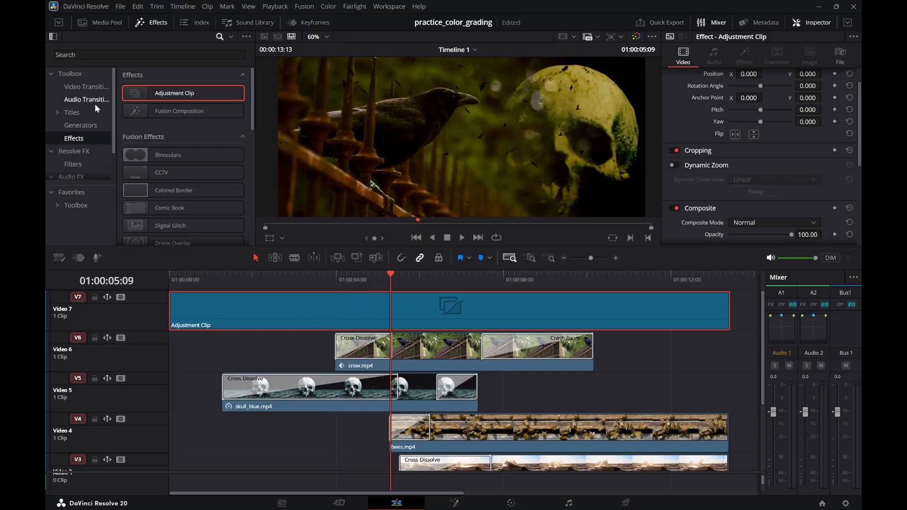
Apply the CCTV effect to the adjustment clip and check it at 01:00:02:19, 01:00:05:16 and 01:00:04:09
left_click_drag(157, 174, 220, 299)
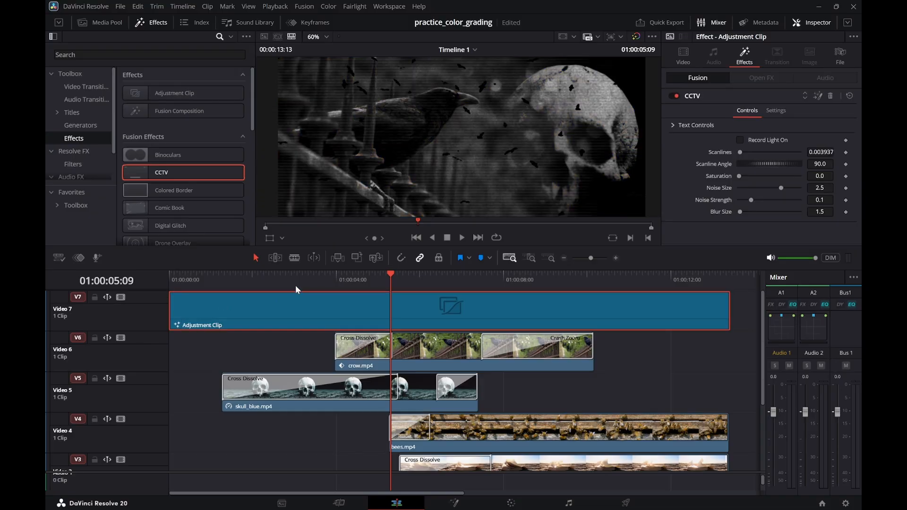
mouse_move(296, 281)
left_mouse_down()
mouse_move(263, 281)
mouse_move(297, 282)
mouse_move(279, 282)
left_mouse_up()
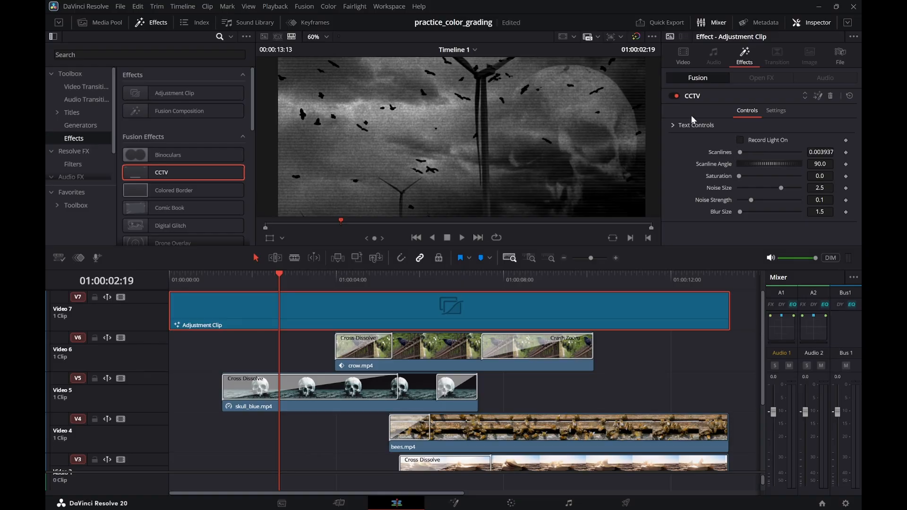
left_click_drag(472, 282, 402, 284)
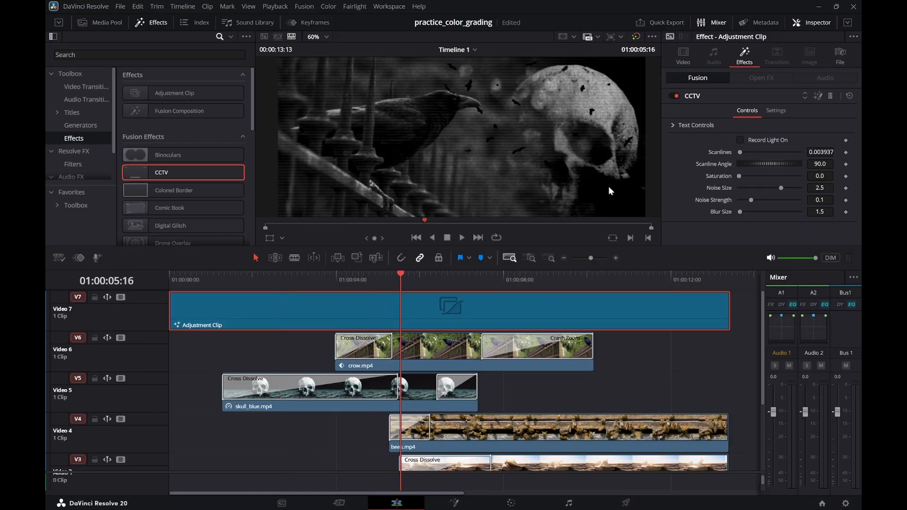
left_click(347, 280)
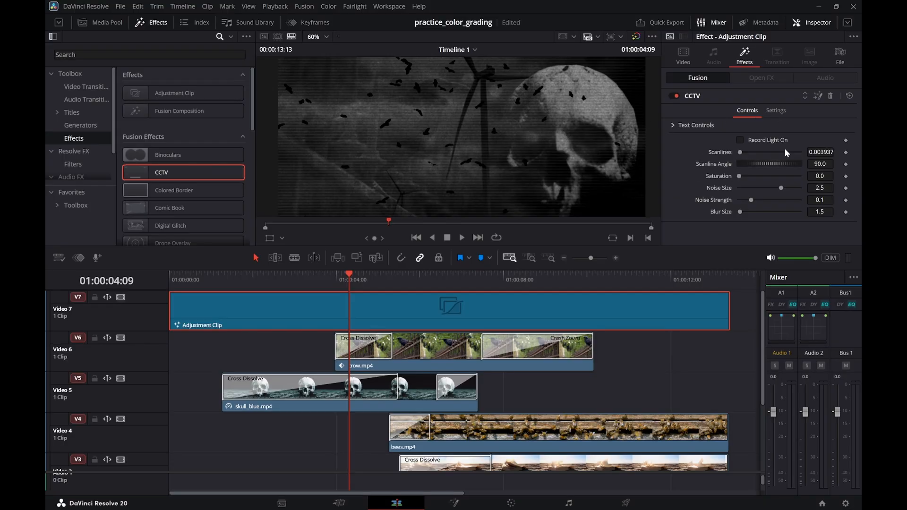
Set the adjustment clip's composite mode to Screen
left_click(683, 56)
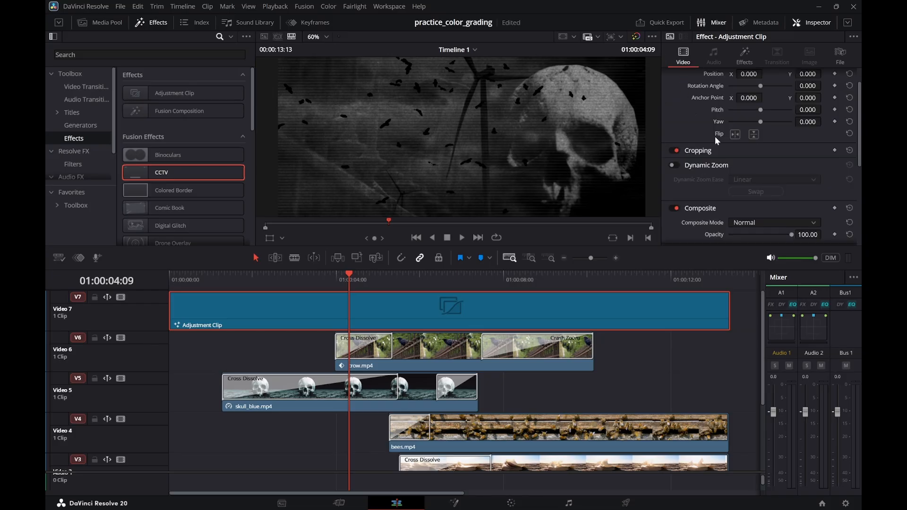
left_click(795, 223)
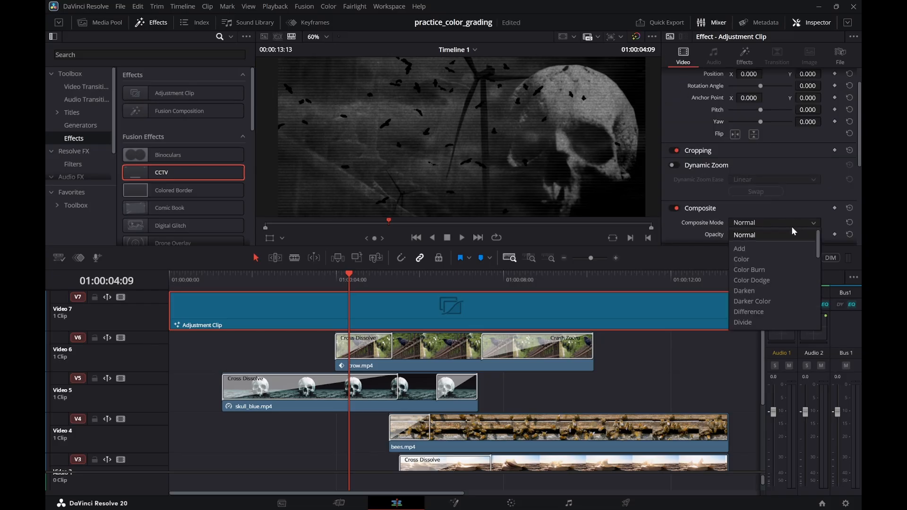
scroll(775, 284, "down", 2)
scroll(769, 300, "down", 4)
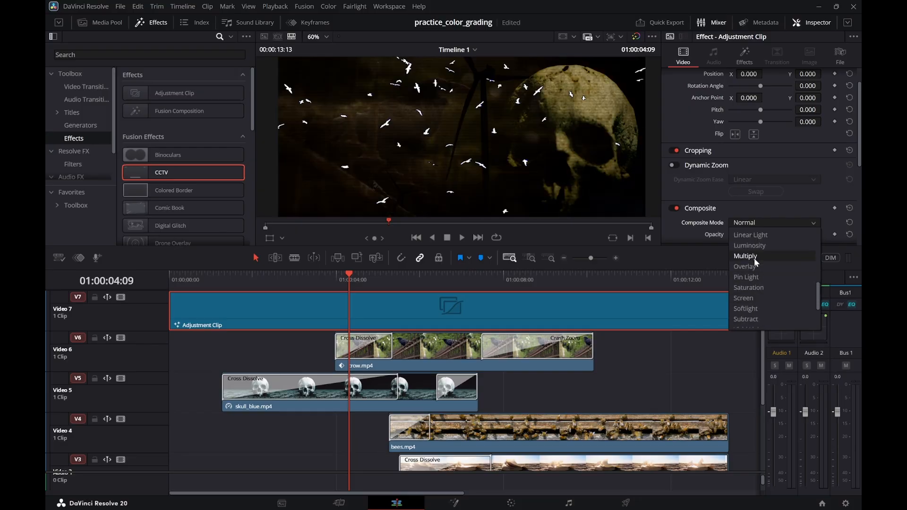
left_click(757, 302)
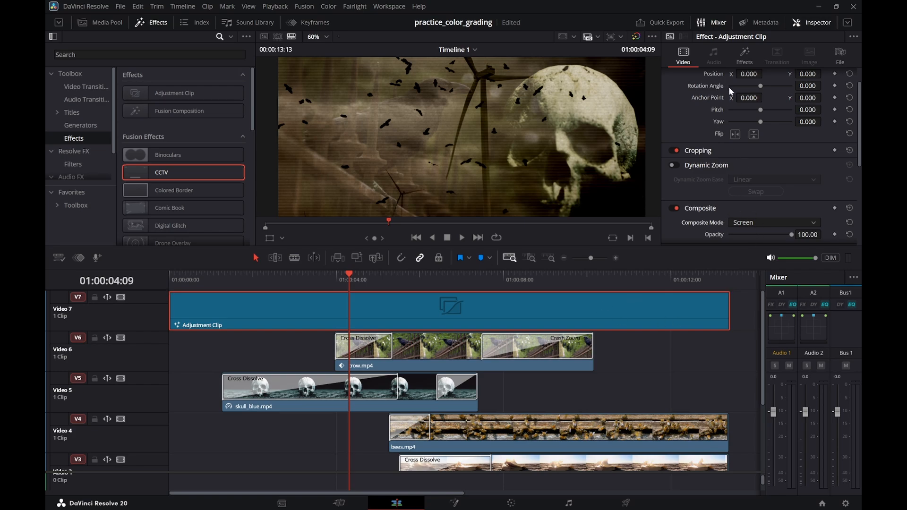
Try raising the CCTV effect's Blur Size to 7.1, and undo the change
left_click(745, 57)
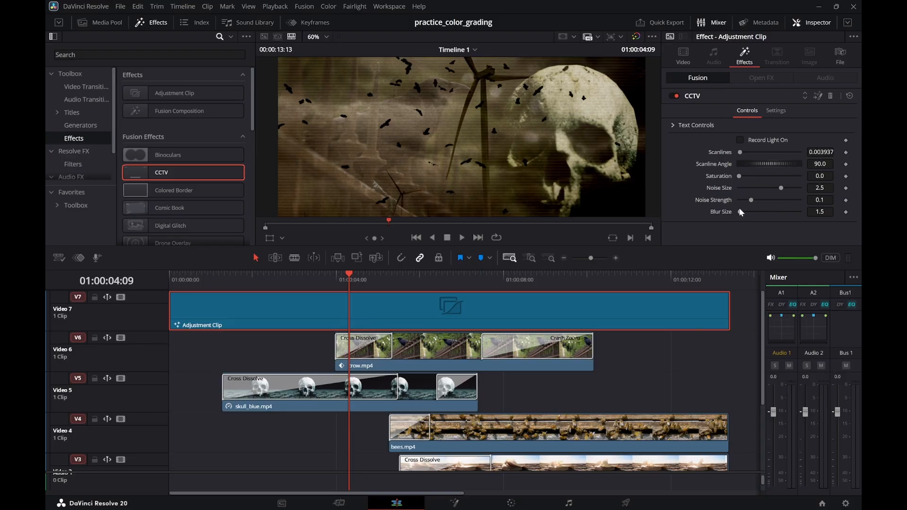
left_click_drag(740, 214, 744, 213)
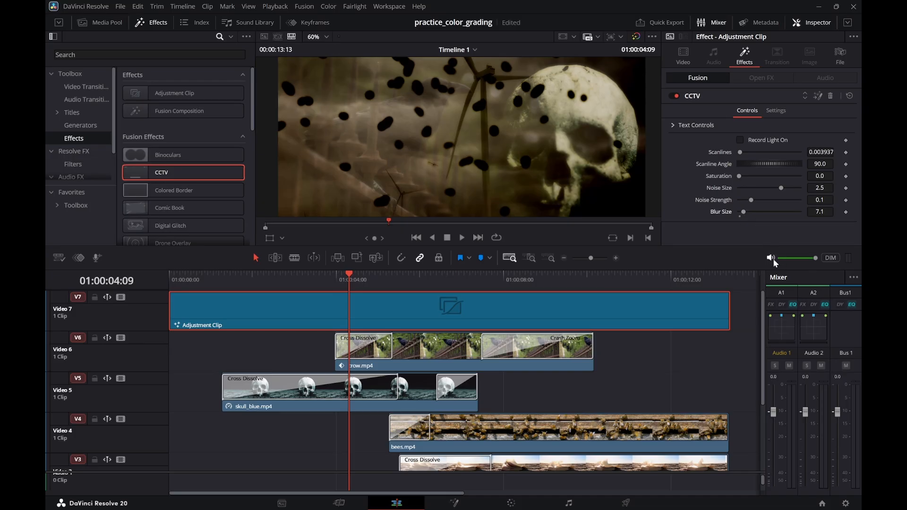
key("ctrl+z")
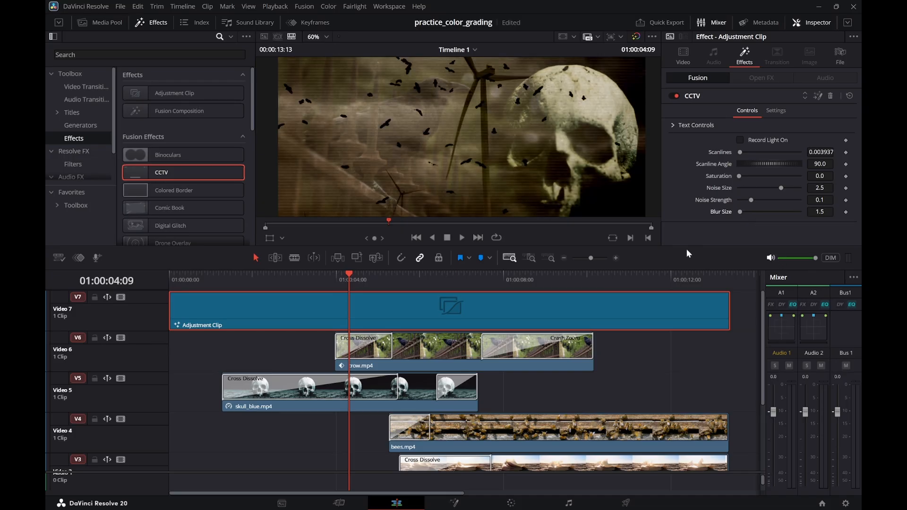
Raise the CCTV effect's Noise Strength to 0.1811, playing the opening section before and after the change to compare
left_click_drag(353, 283, 178, 284)
key("space")
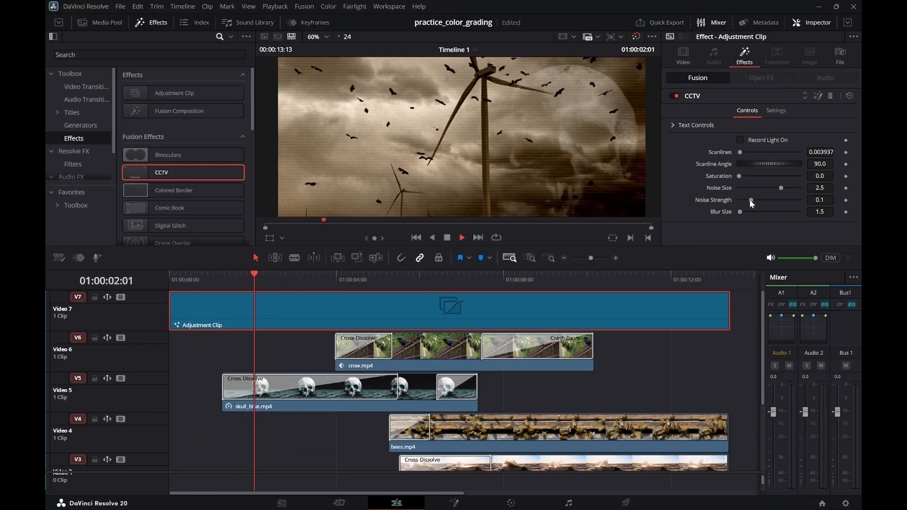
key("space")
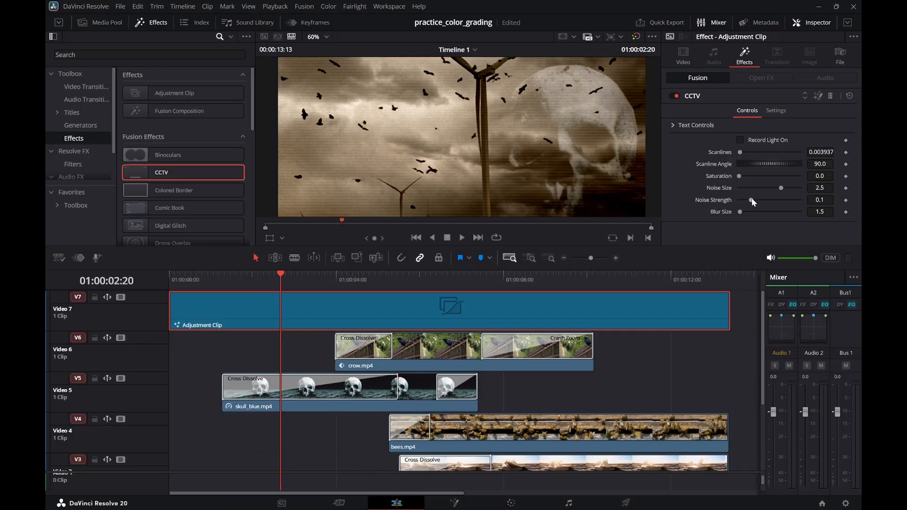
left_click_drag(753, 198, 762, 200)
key("space")
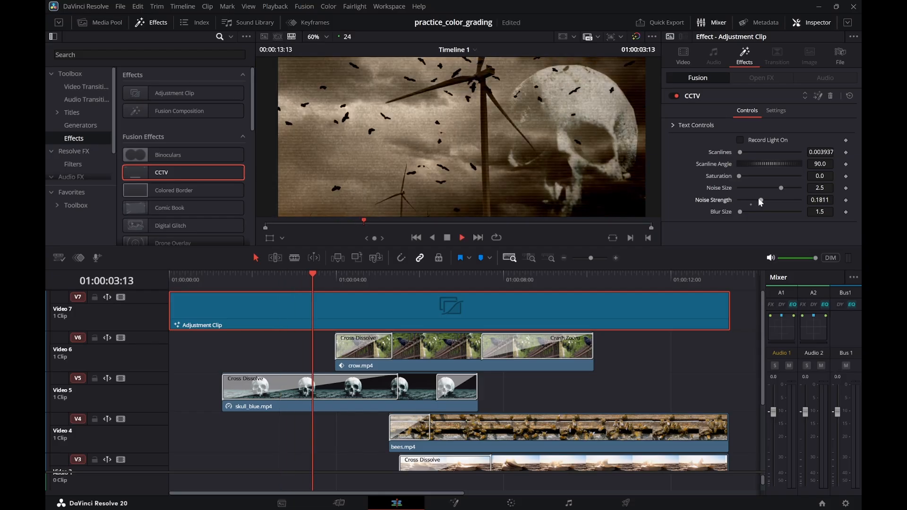
key("space")
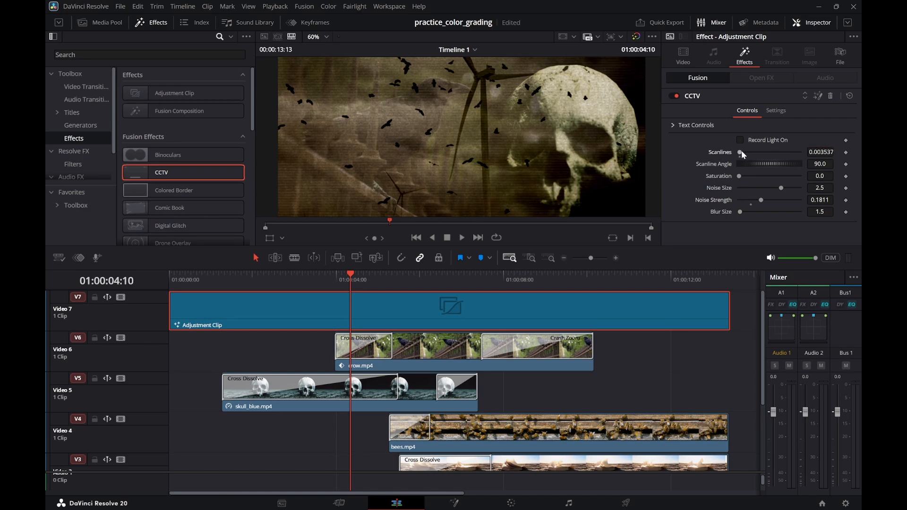
Lower the CCTV effect's Scanlines to 0.0014 and play the opening section to check the picture
left_click_drag(742, 151, 739, 151)
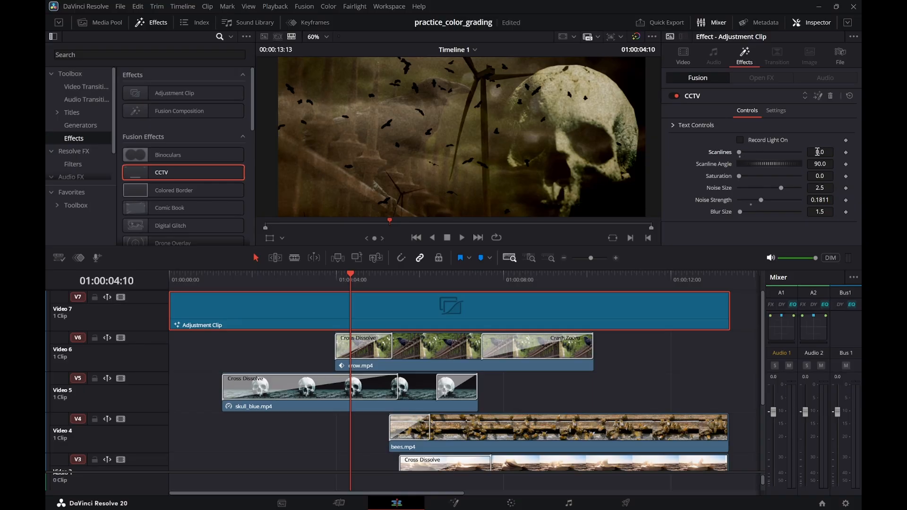
left_click_drag(821, 152, 824, 152)
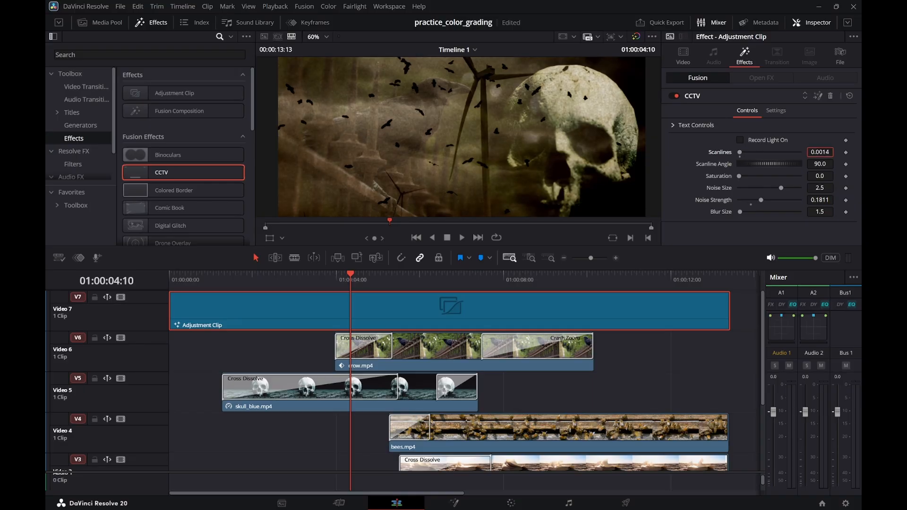
left_click_drag(322, 279, 172, 287)
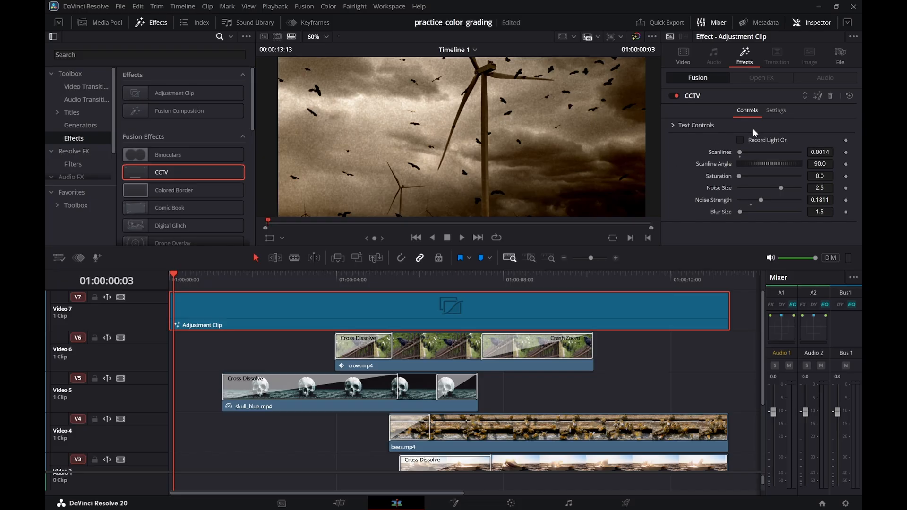
key("space")
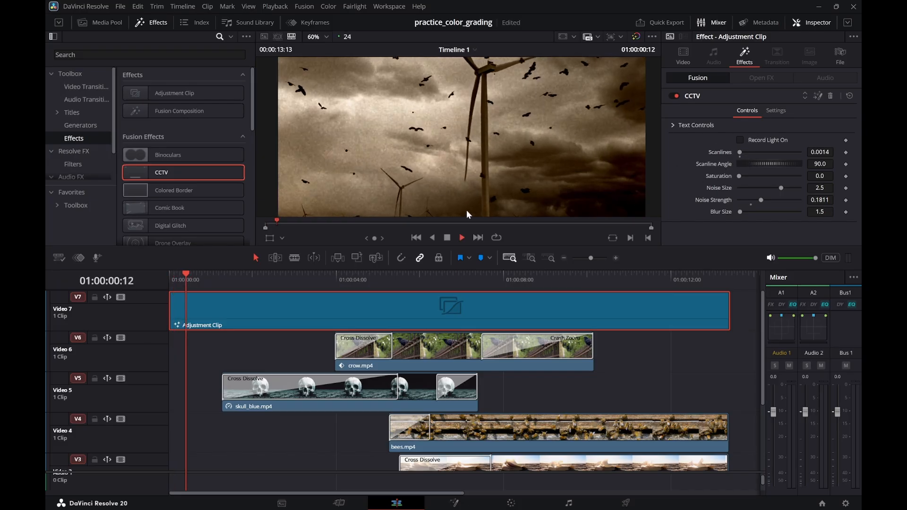
key("space")
Enlarge the viewer area and clear the REC and CAM 4 texts in the CCTV effect's text controls
left_click_drag(226, 247, 201, 296)
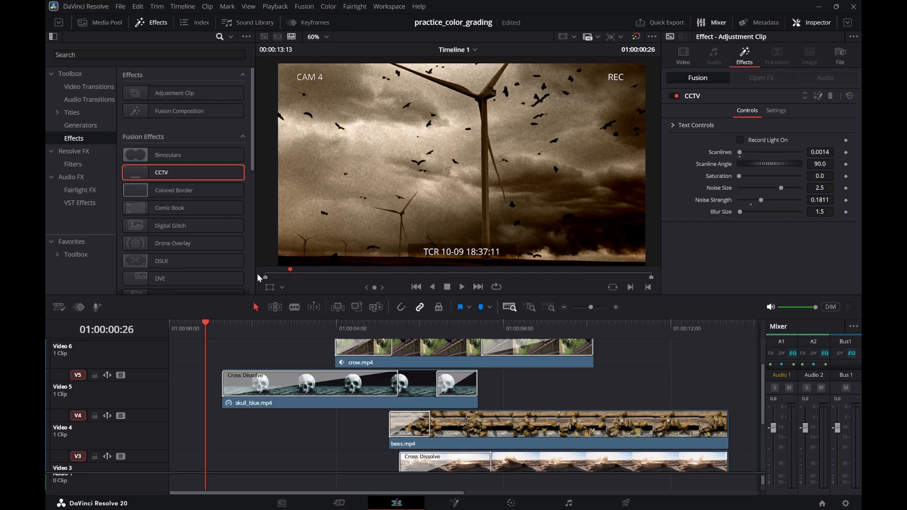
left_click(672, 125)
left_click(735, 155)
key("BackSpace")
key("BackSpace")
key("BackSpace")
left_click(707, 266)
key("BackSpace")
key("BackSpace")
key("BackSpace")
key("BackSpace")
key("BackSpace")
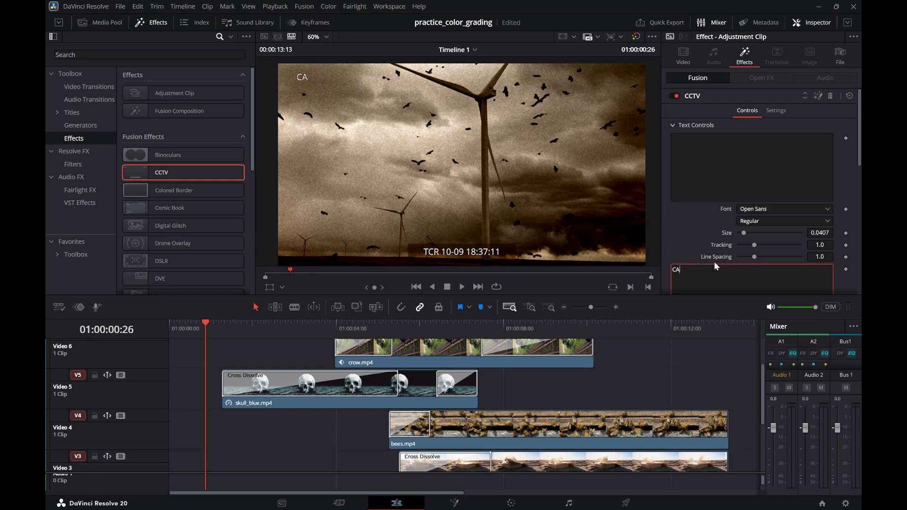
type("TCR 10-09 18:37:11")
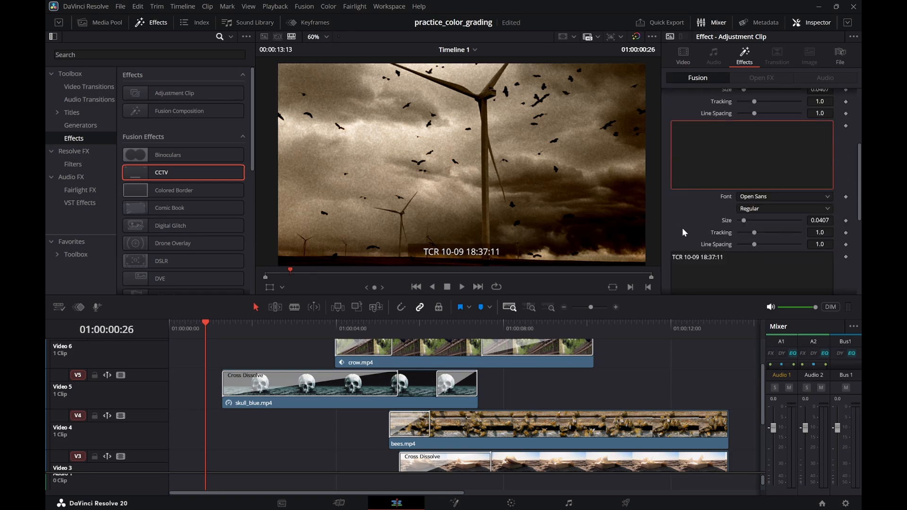
Clear the TCR timestamp text from the CCTV effect and collapse its text controls
key("BackSpace")
key("BackSpace")
key("BackSpace")
key("BackSpace")
key("BackSpace")
key("BackSpace")
key("BackSpace")
key("BackSpace")
key("BackSpace")
key("BackSpace")
key("BackSpace")
key("BackSpace")
key("BackSpace")
key("BackSpace")
key("BackSpace")
key("BackSpace")
key("BackSpace")
key("BackSpace")
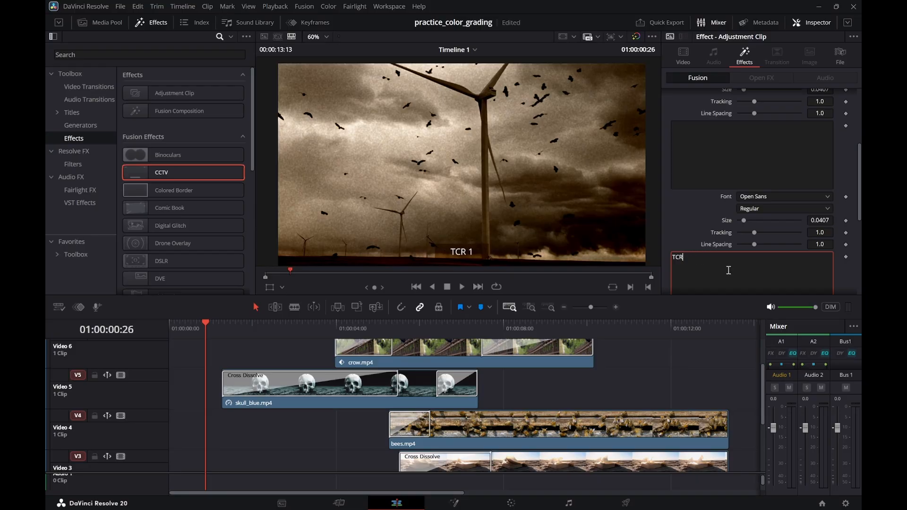
scroll(685, 222, "up", 5)
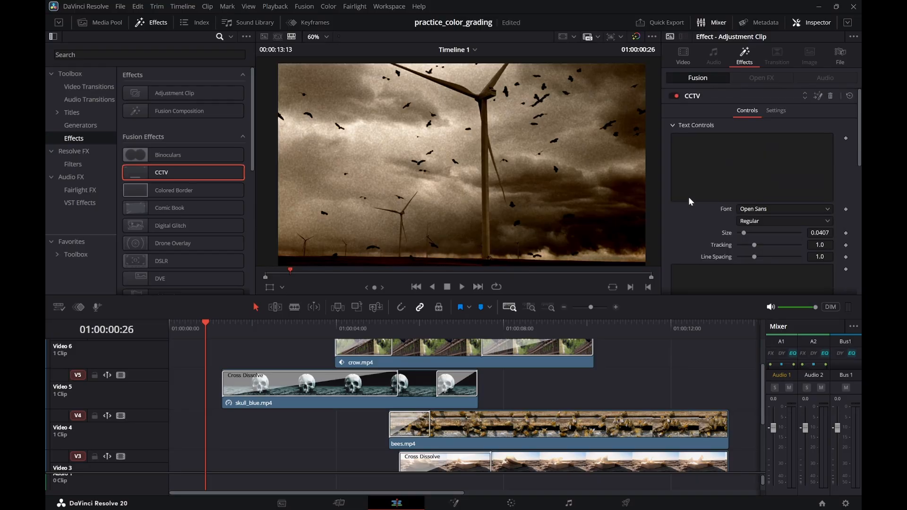
left_click(674, 125)
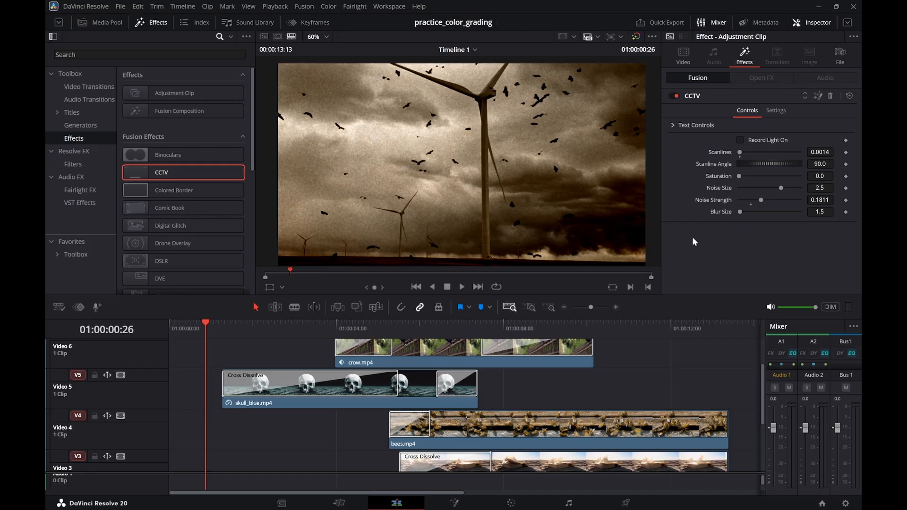
Play the sequence from its start through 01:00:03:02 to check the picture without the CCTV overlay texts
key("Home")
key("space")
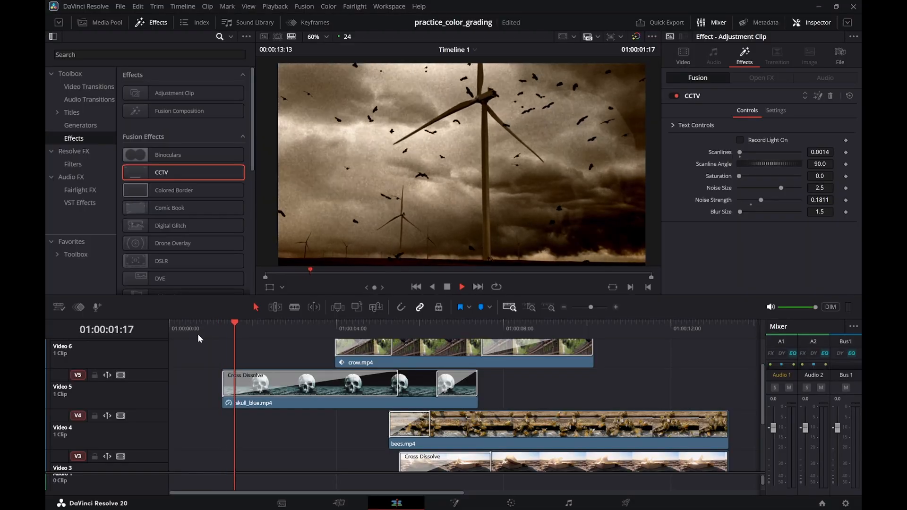
key("space")
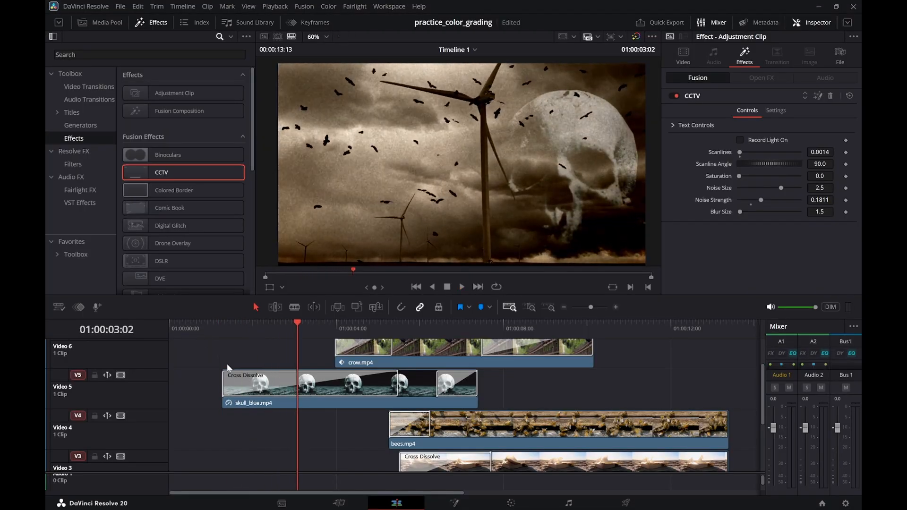
Lower the adjustment clip's opacity to 72.52 and play the sequence from the start twice to judge the grain
scroll(206, 359, "up", 2)
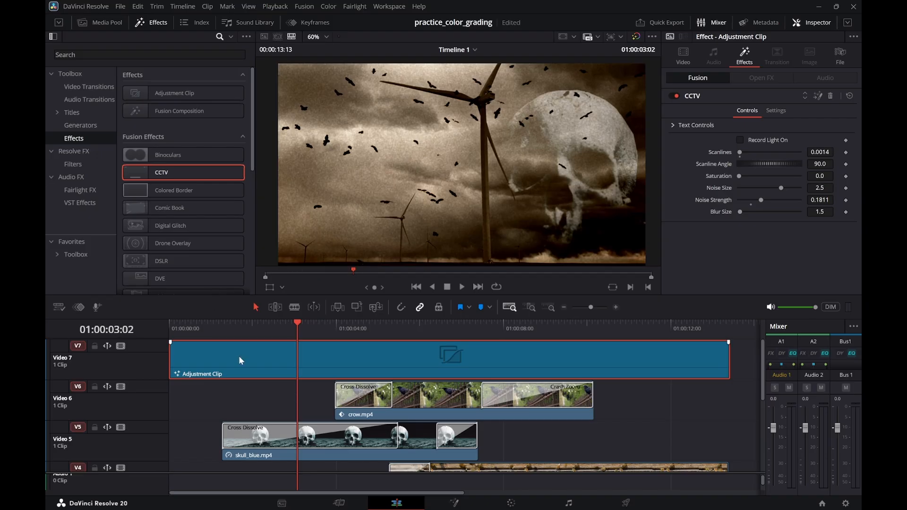
left_click(689, 52)
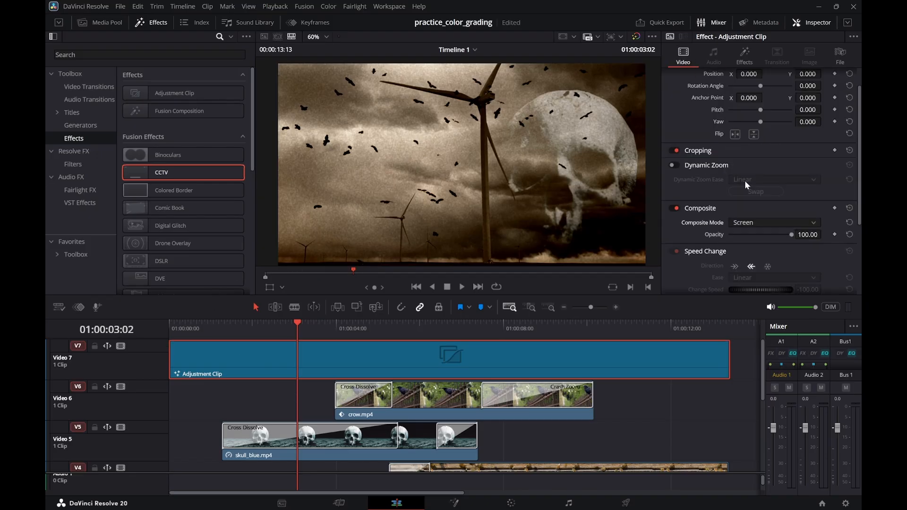
left_click_drag(790, 236, 775, 241)
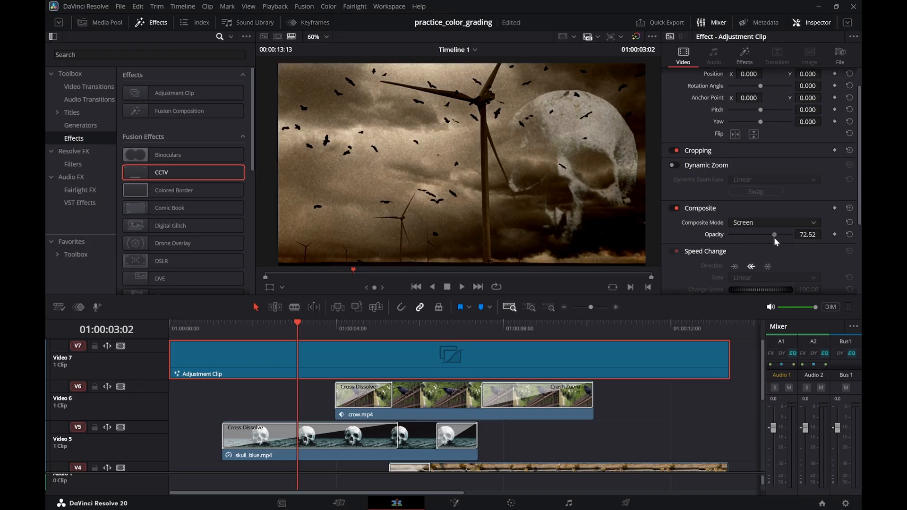
left_click_drag(233, 327, 163, 336)
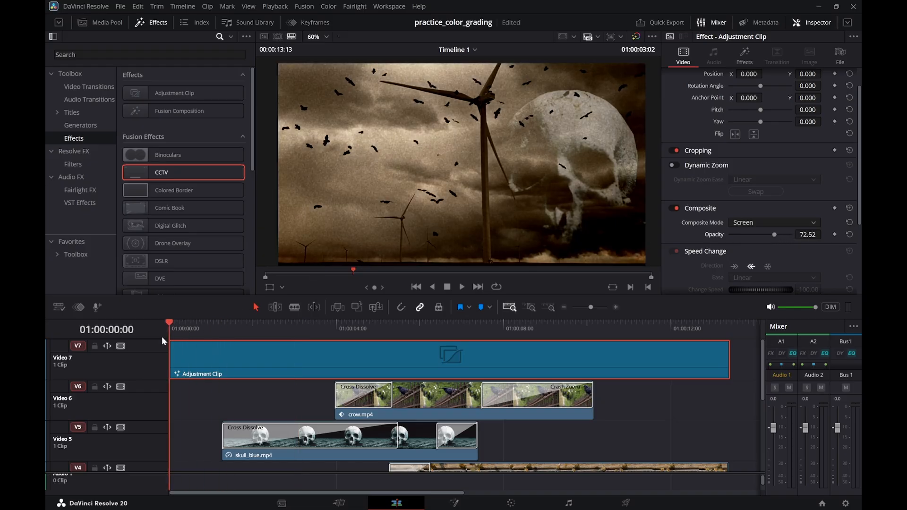
key("space")
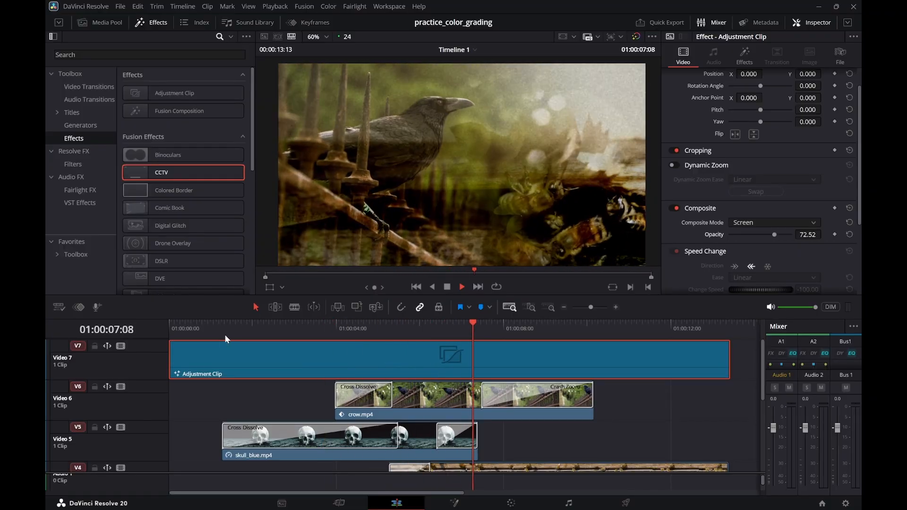
key("space")
left_click_drag(279, 331, 174, 331)
key("space")
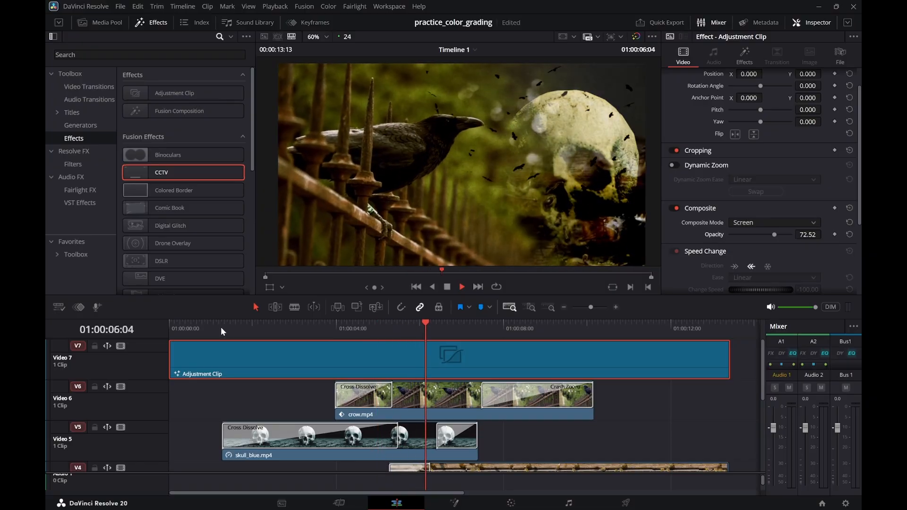
key("space")
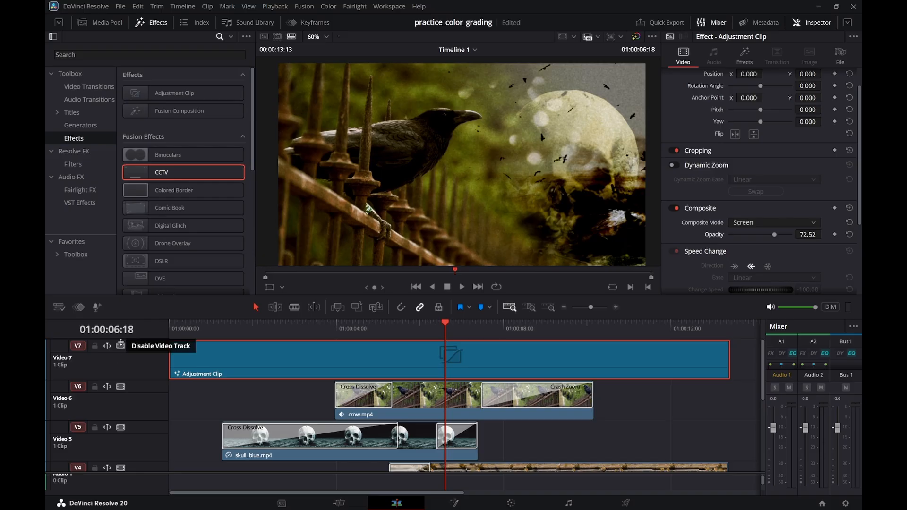
Compare the picture with the Video 7 track disabled and enabled, and replay from near the start to 01:00:08:17
left_click(121, 346)
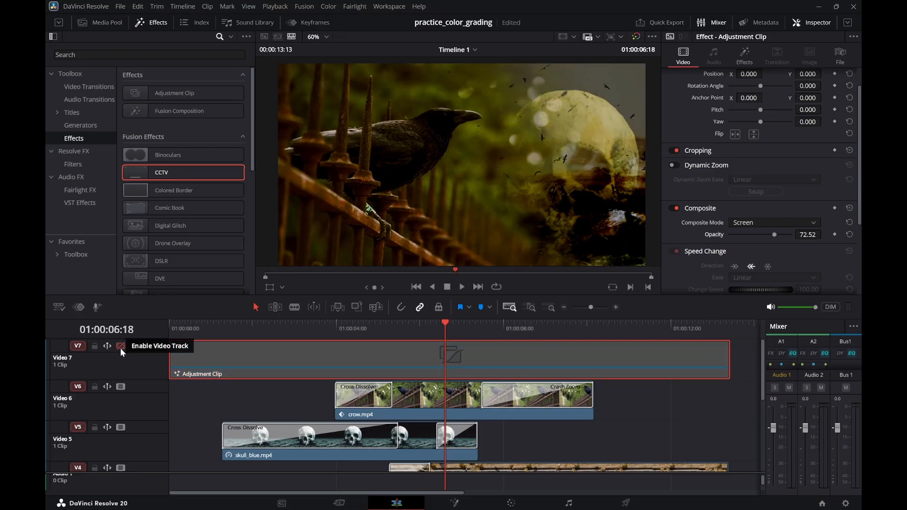
left_click_drag(208, 326, 390, 327)
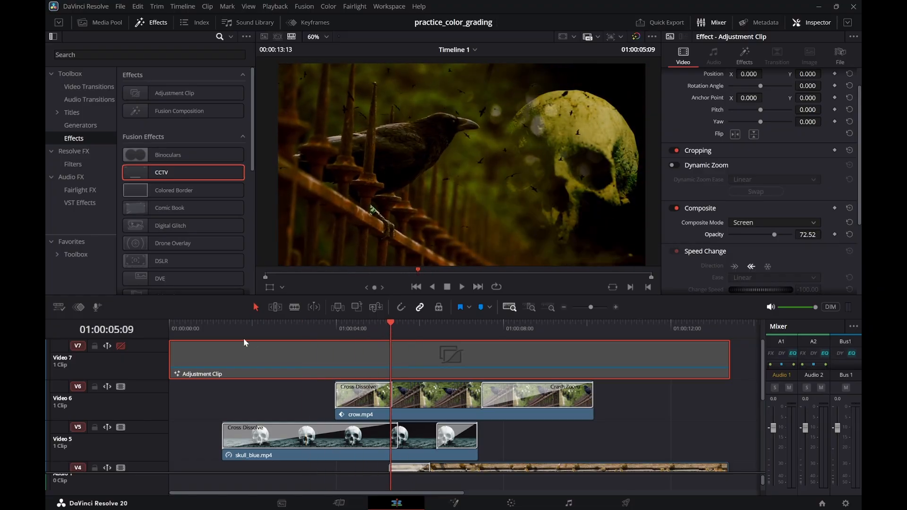
left_click(120, 346)
left_click_drag(334, 324, 173, 327)
key("space")
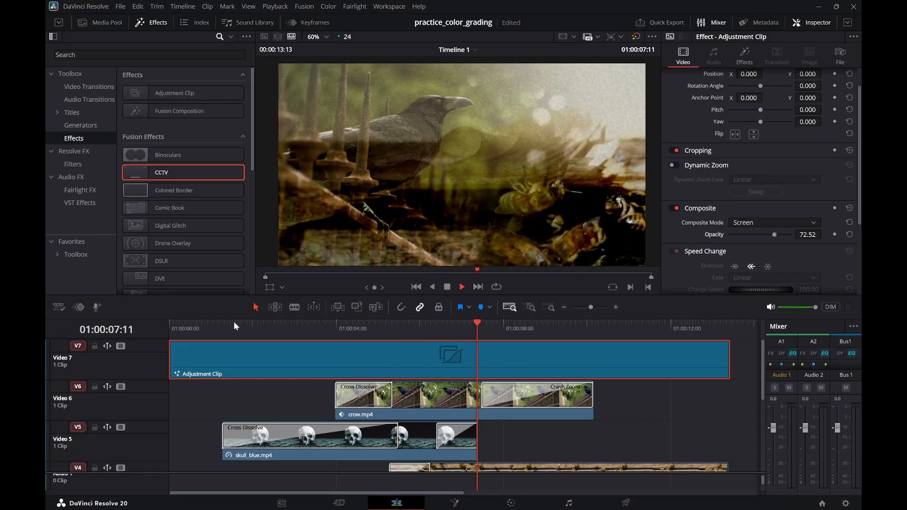
key("space")
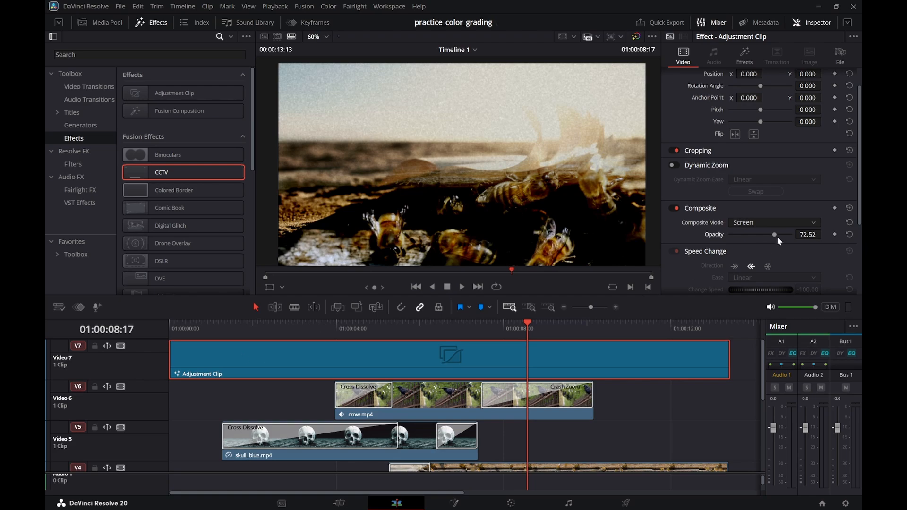
Reduce the adjustment clip's opacity to 36.64 and play the skull and crow section
left_click_drag(775, 234, 754, 242)
left_click_drag(347, 330, 228, 331)
key("space")
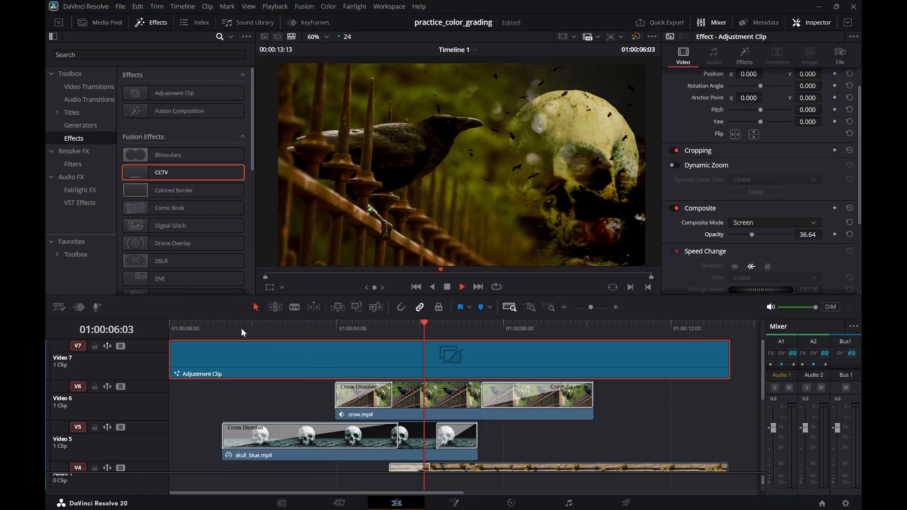
key("space")
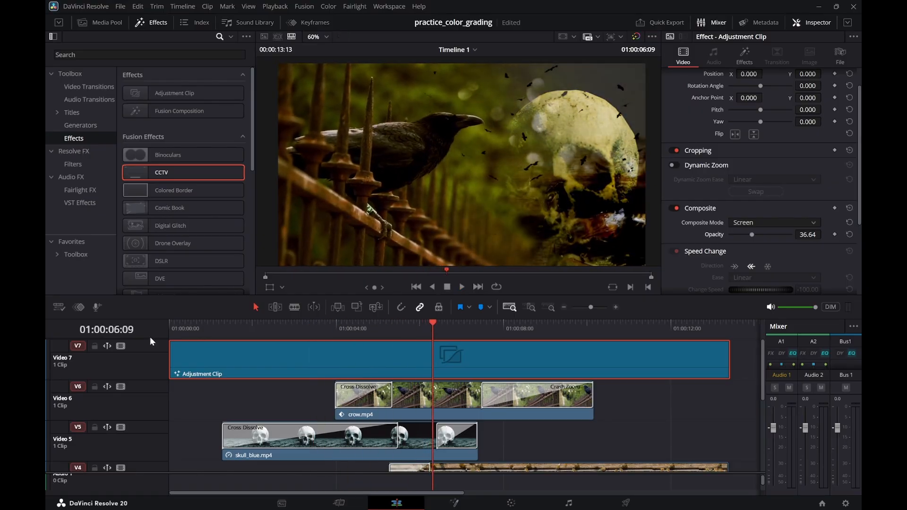
Toggle the Video 7 track off and on to compare the frame at 01:00:06:09, and replay from 01:00:01:13
left_click(121, 347)
left_click(121, 345)
left_click(121, 346)
left_click(121, 346)
left_click(227, 328)
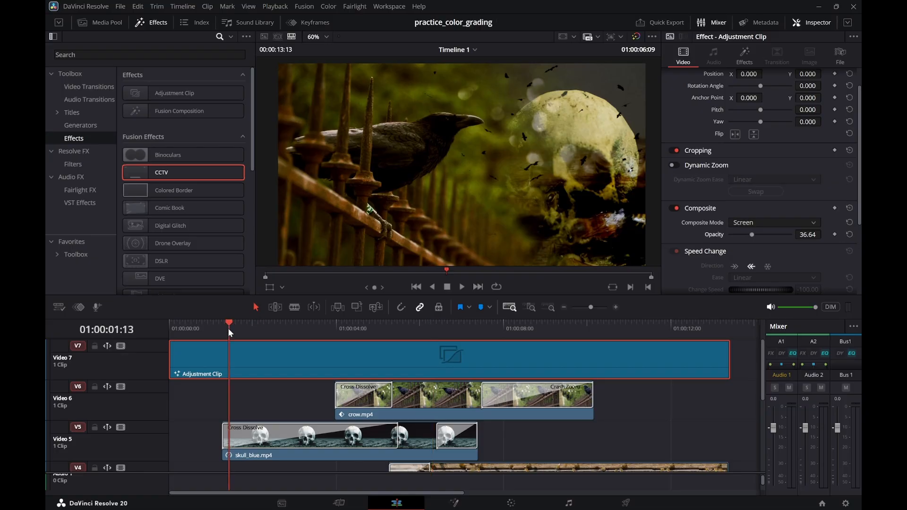
key("space")
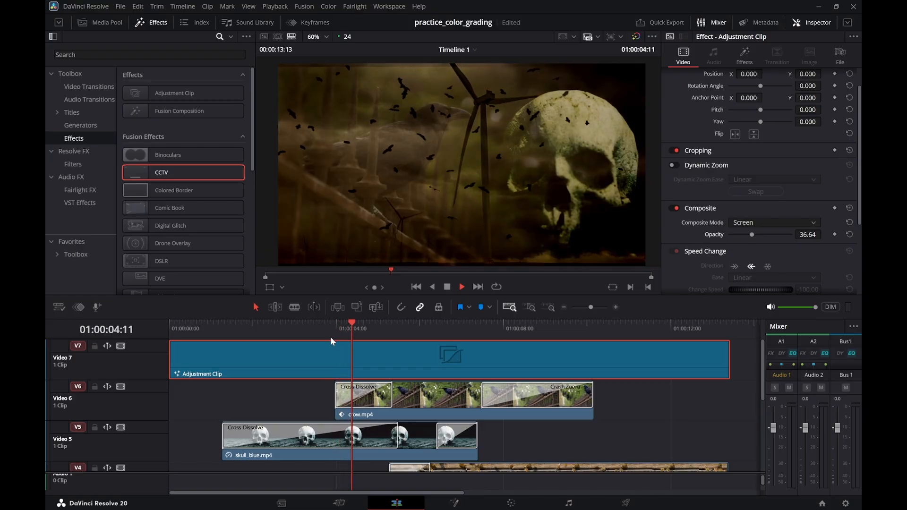
key("space")
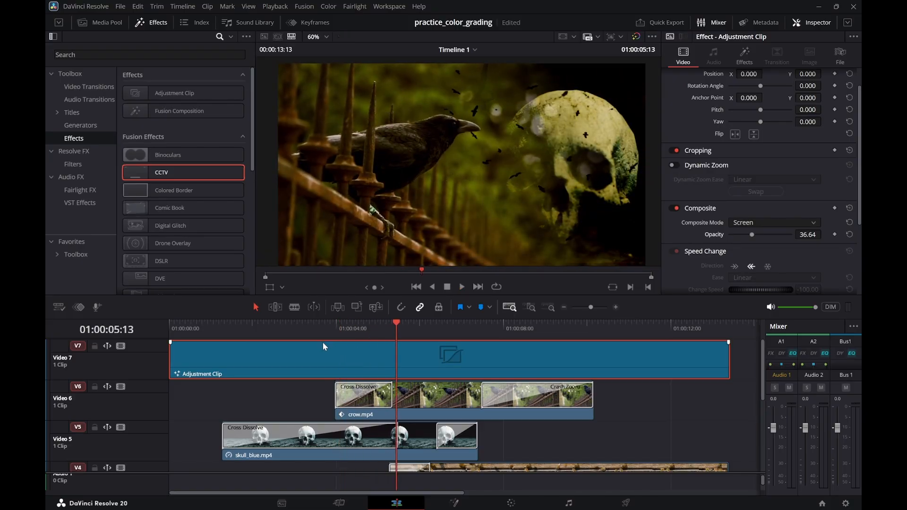
Select the Cross Dissolve at the start of crow.mp4 and play through it from 01:00:04:00
left_click(355, 392)
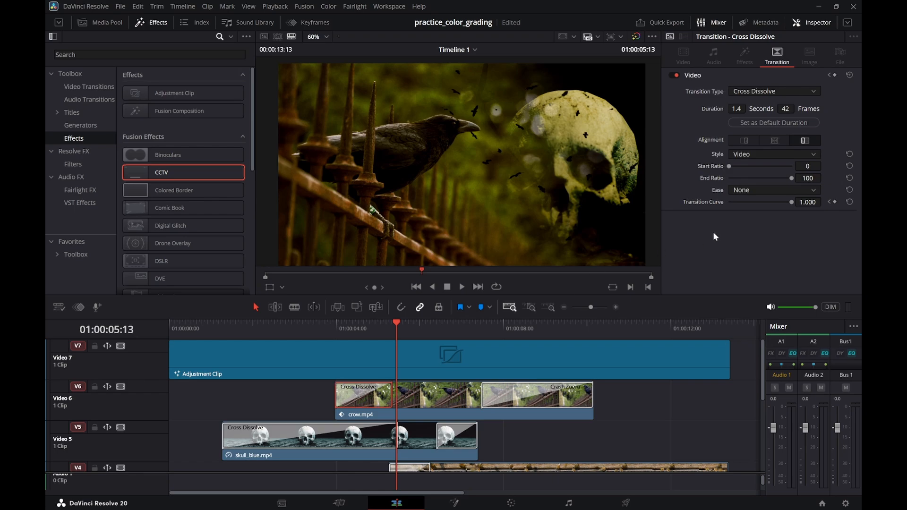
left_click_drag(388, 332, 336, 330)
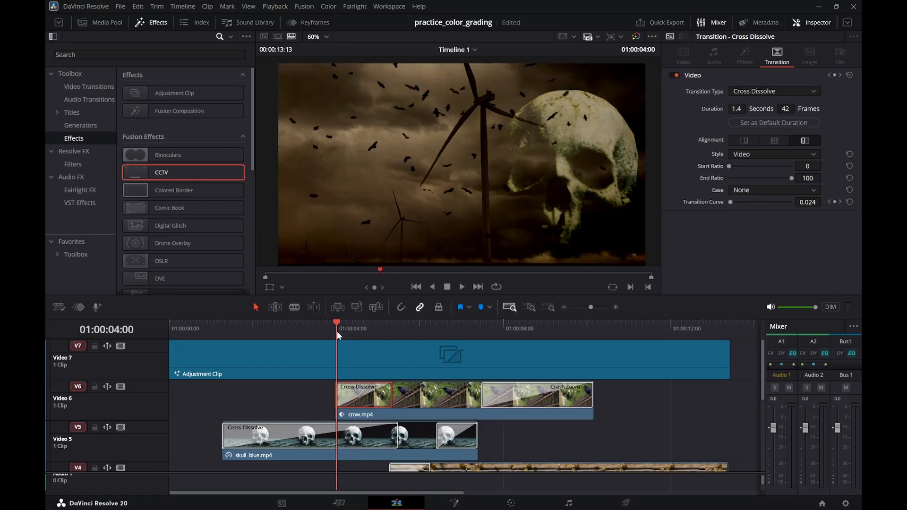
key("space")
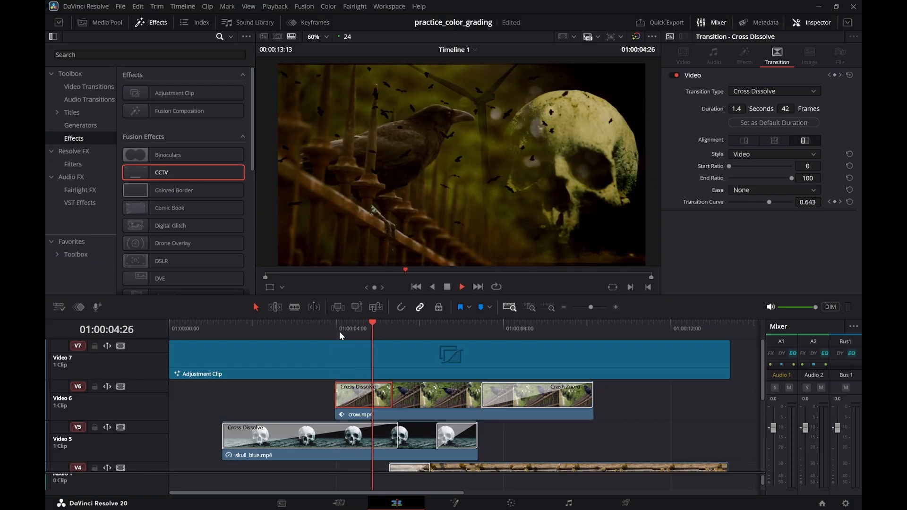
key("space")
Replay the composite from near the start, and place the playhead at 01:00:05:15
scroll(371, 433, "down", 3)
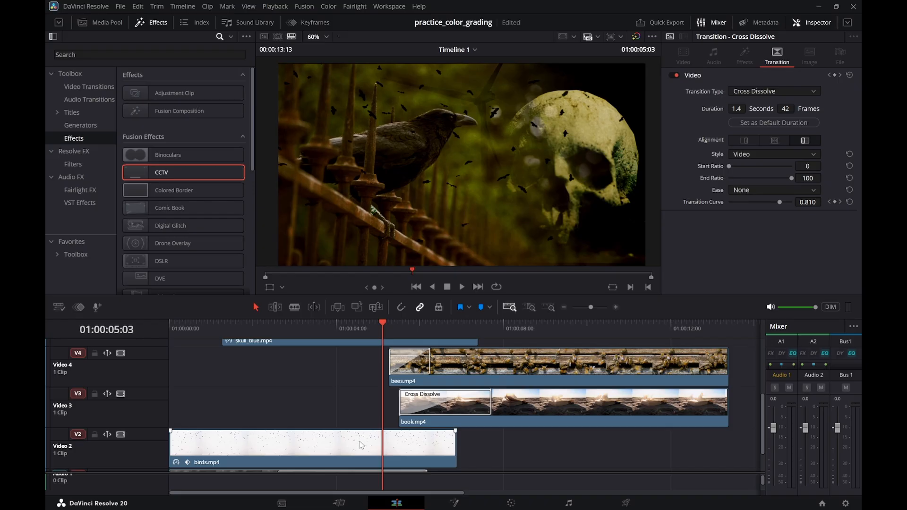
left_click_drag(273, 330, 175, 333)
key("space")
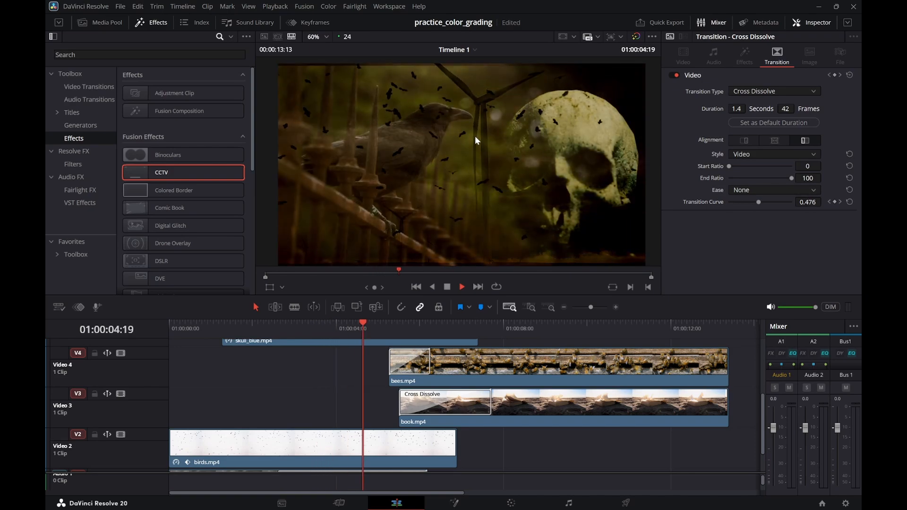
key("space")
left_click(398, 325)
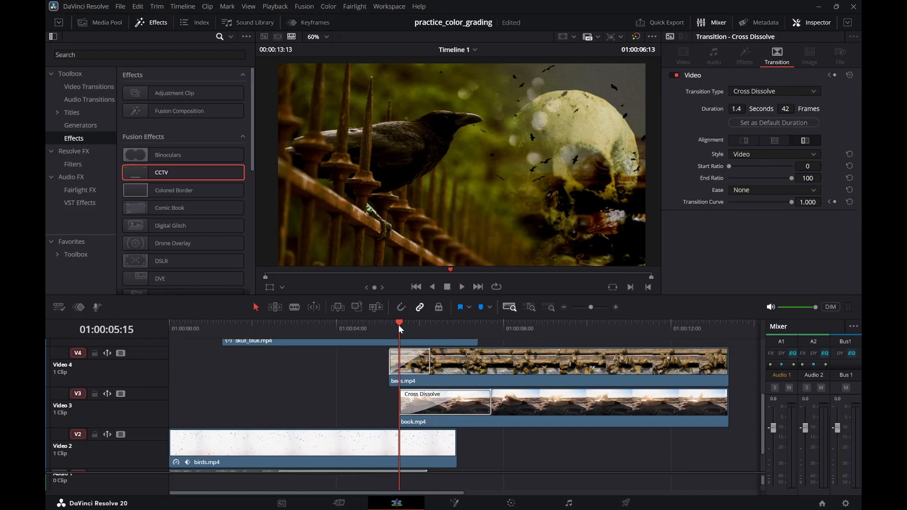
scroll(412, 370, "up", 3)
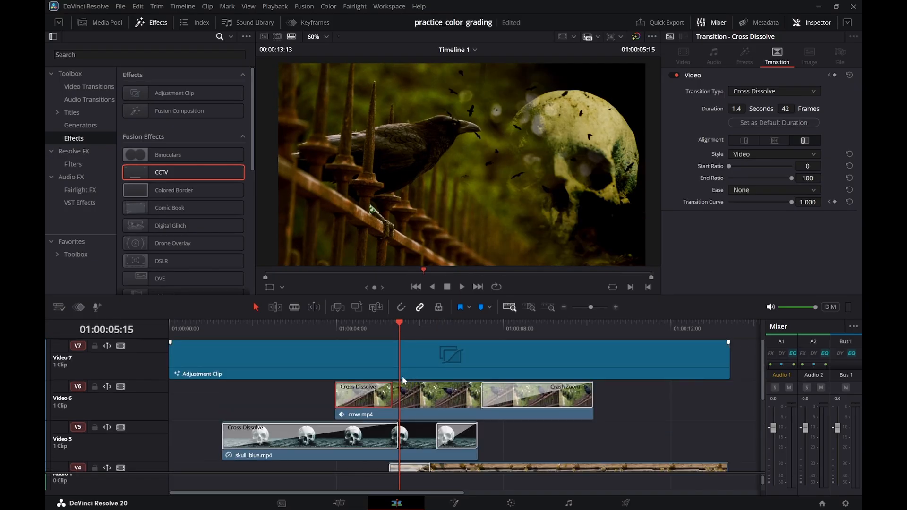
Replay the Cross Dissolve at the start of crow.mp4, save the project, and scrub through the transition to 01:00:04:09
left_click(345, 333)
key("space")
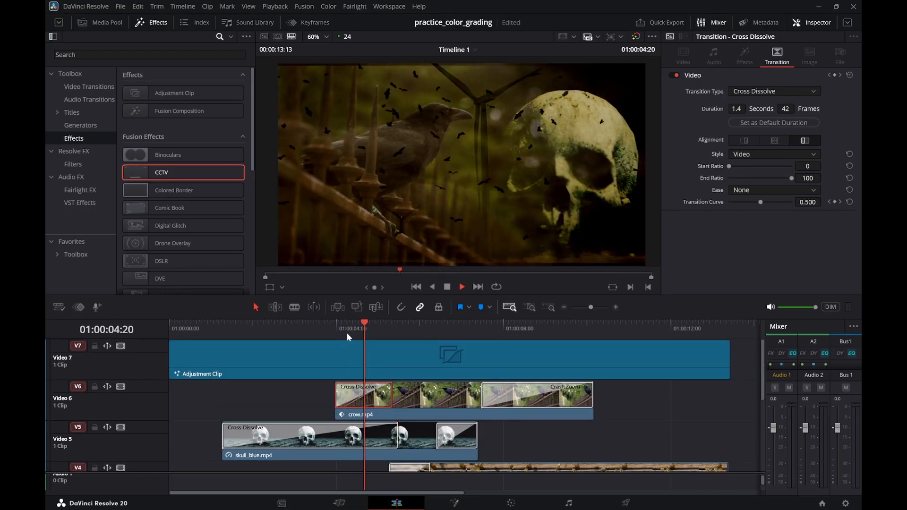
key("space")
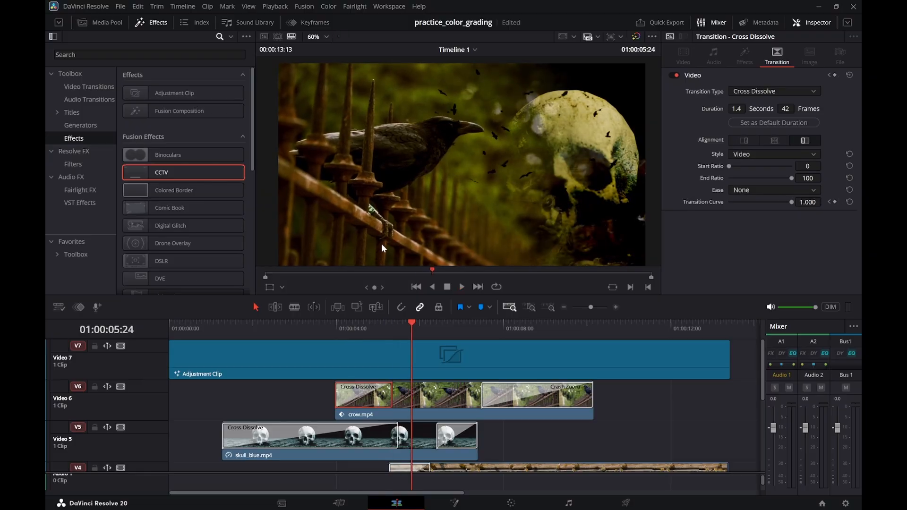
key("ctrl+s")
left_click_drag(327, 331, 340, 330)
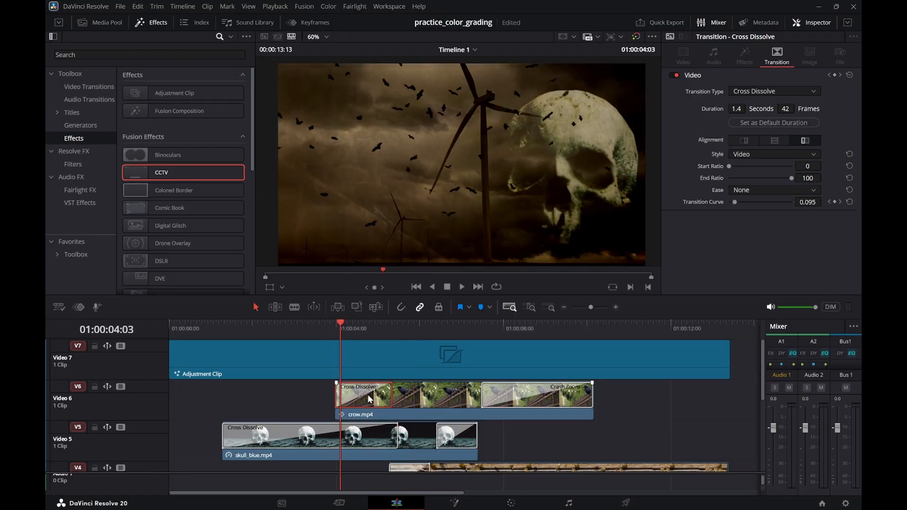
left_click_drag(331, 330, 349, 328)
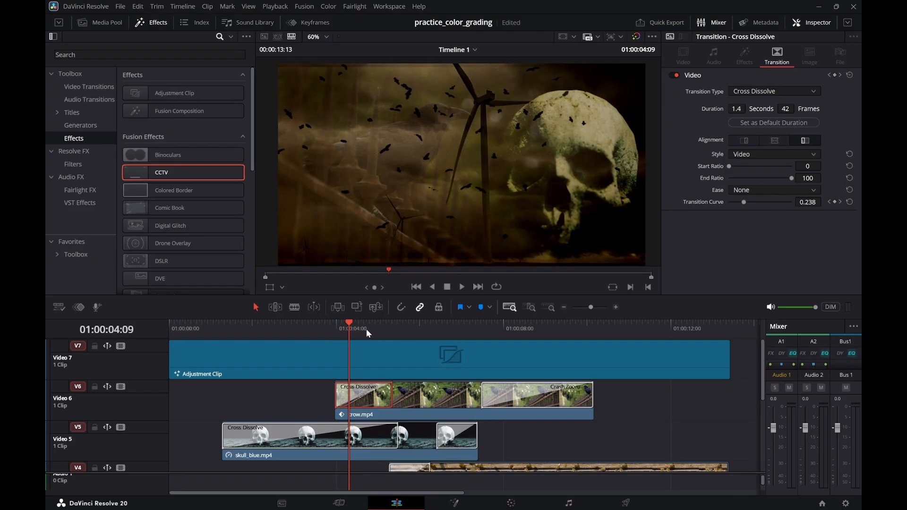
Delete the Cross Dissolve at the start of crow.mp4, check the cut at 01:00:03:29, restore the transition and play through it
key("Delete")
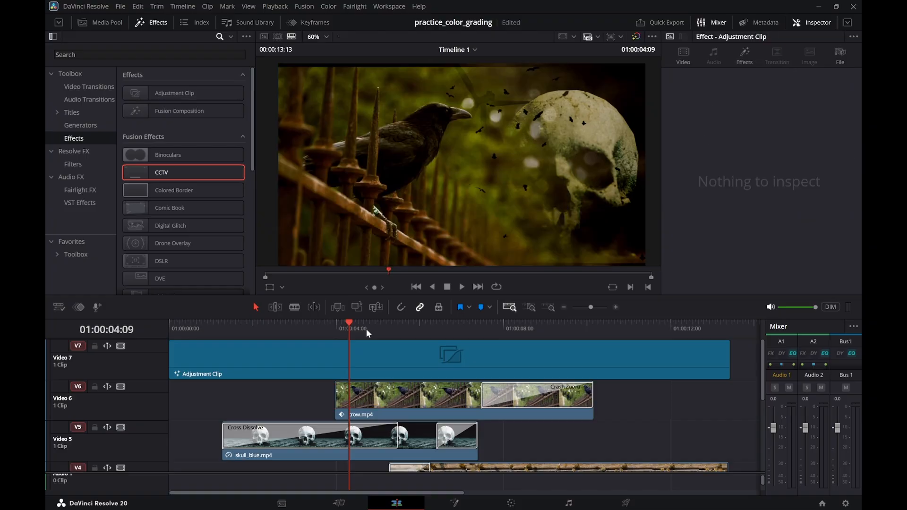
left_click_drag(354, 330, 336, 336)
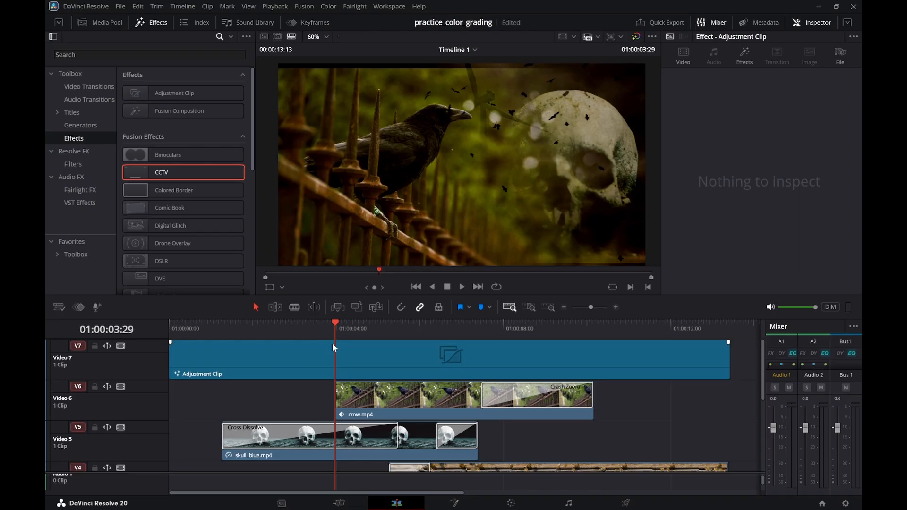
key("ctrl+t")
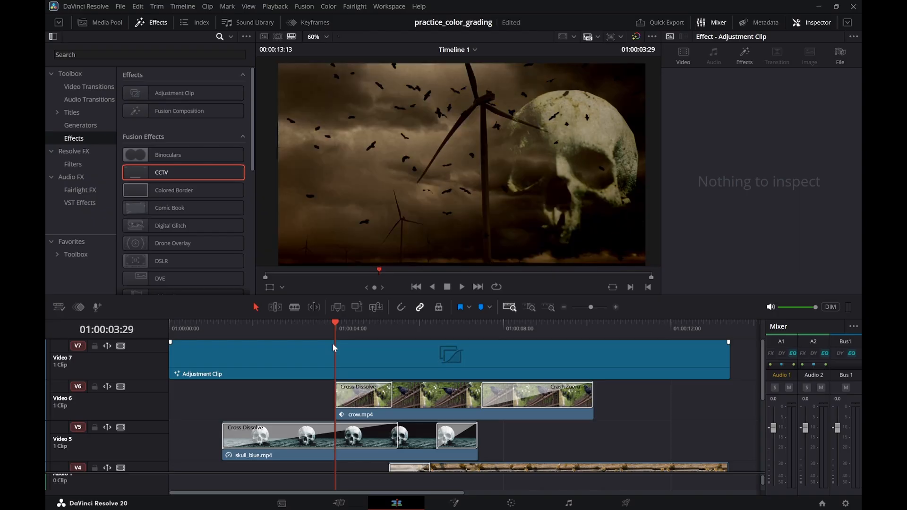
key("space")
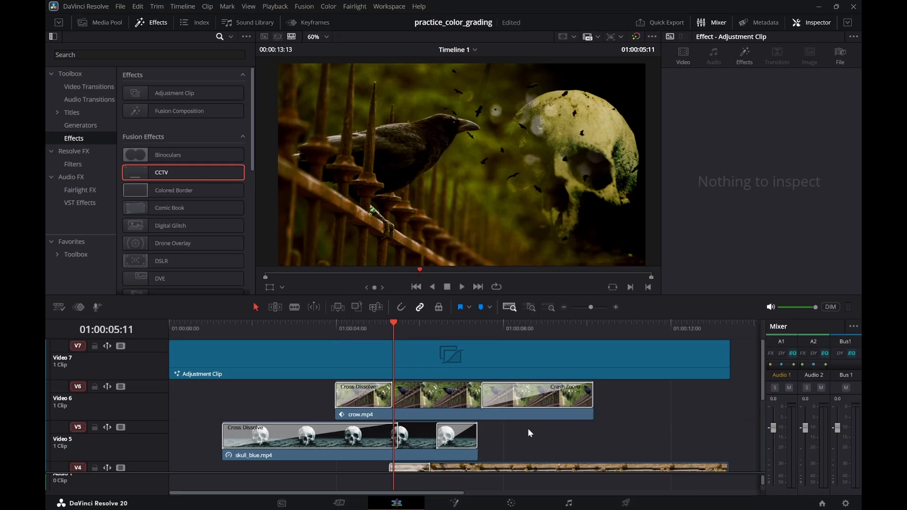
Toggle the Video 7 track off and on to compare the frame at 01:00:05:03 with and without the CCTV grain
scroll(529, 427, "down", 5)
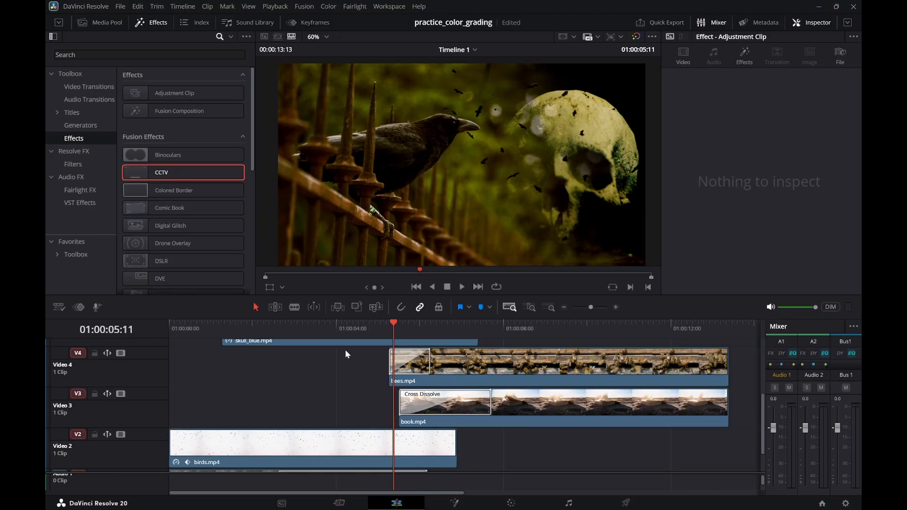
mouse_move(365, 324)
left_mouse_down()
mouse_move(351, 325)
mouse_move(382, 327)
left_mouse_up()
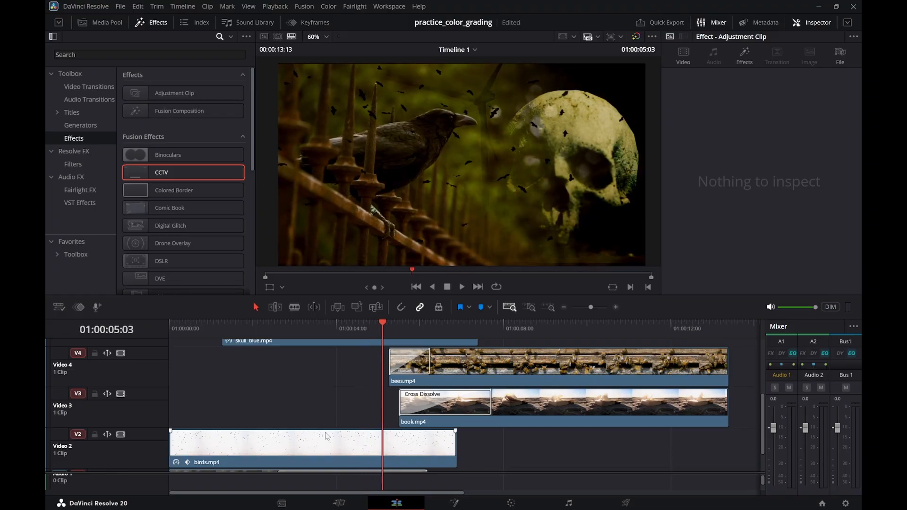
scroll(324, 403, "up", 3)
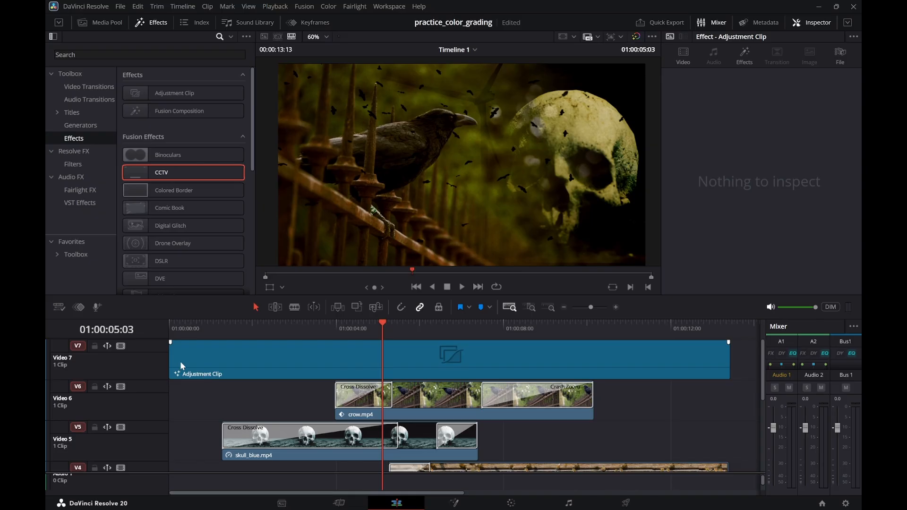
left_click(122, 347)
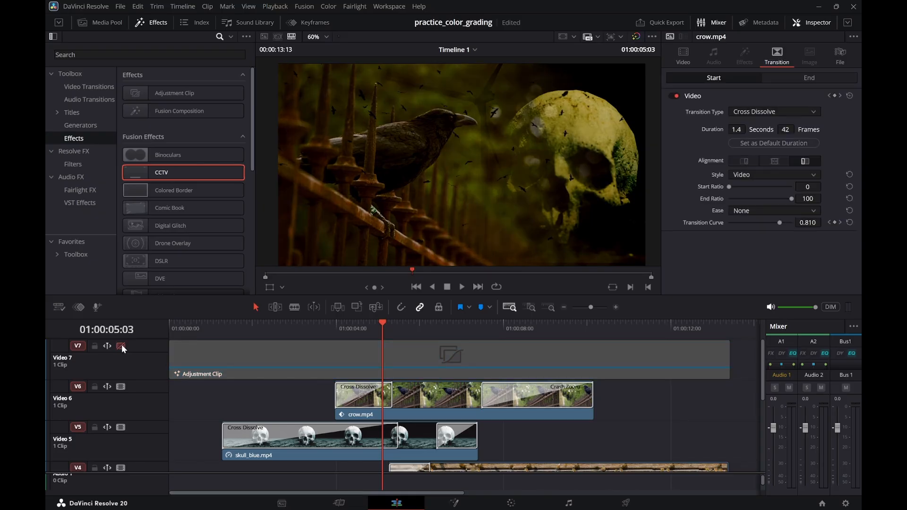
left_click(121, 346)
left_click(121, 346)
left_click(122, 346)
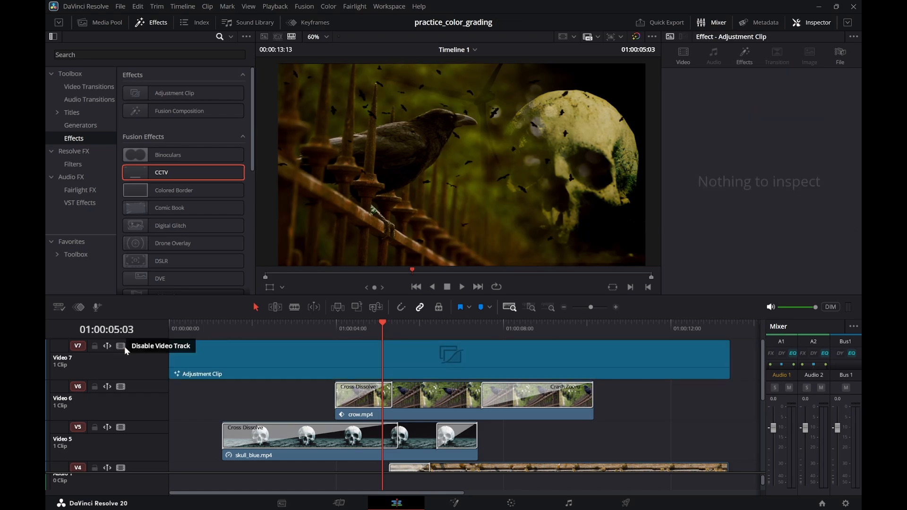
Delete the CCTV adjustment clip and remove the empty Video 7 track
left_click(218, 368)
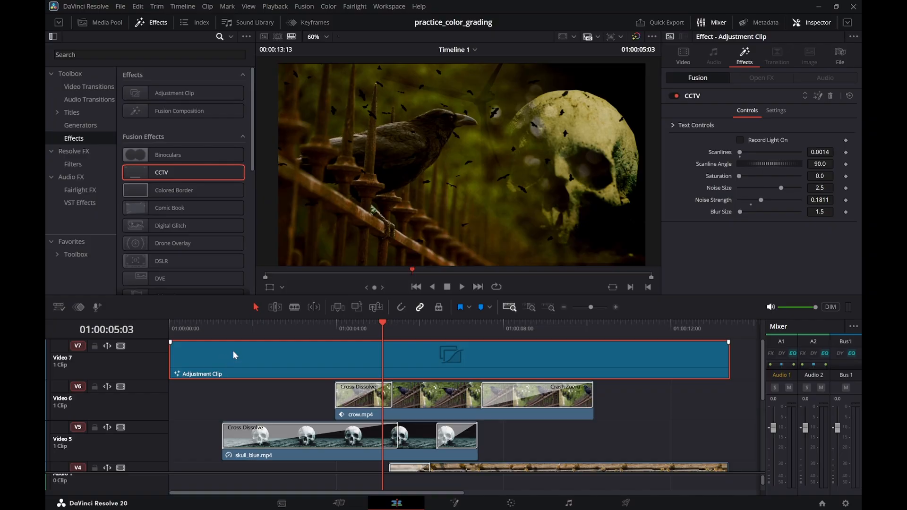
key("Delete")
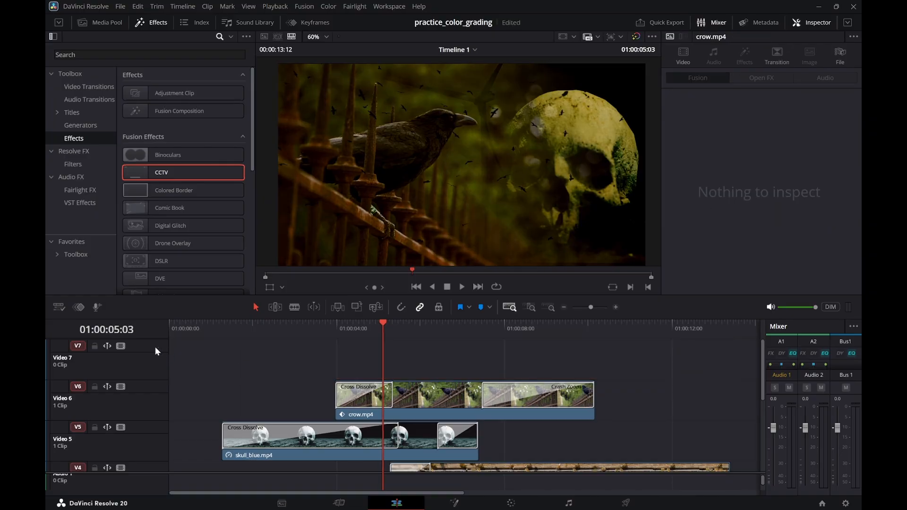
right_click(157, 349)
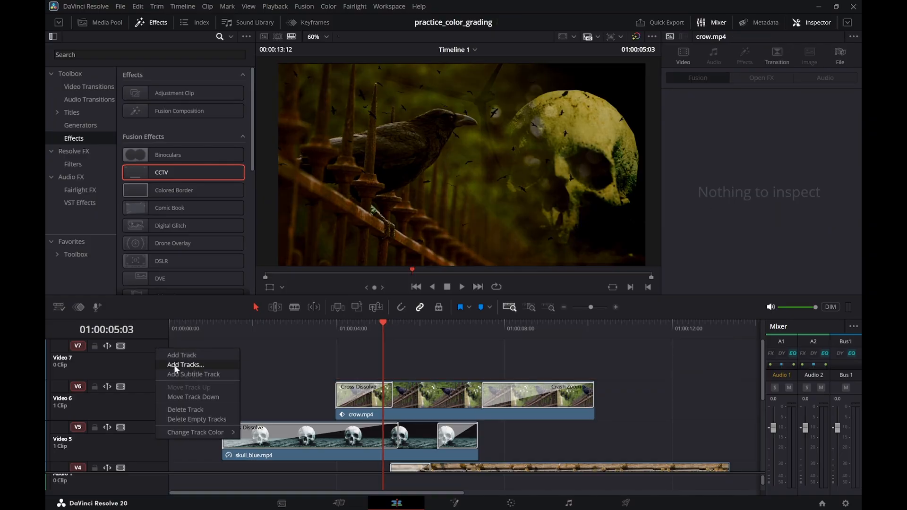
left_click(182, 408)
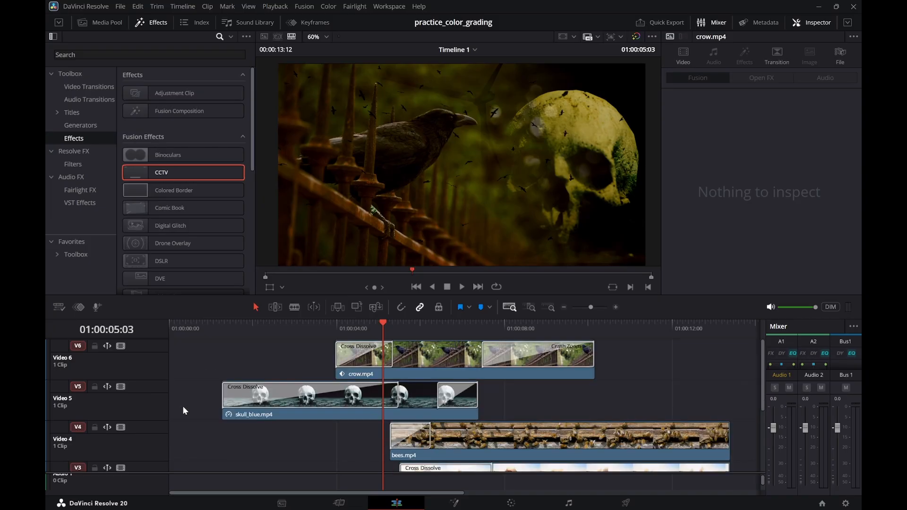
Play the opening of the sequence from its first frame to 01:00:01:19 and save the project
key("Home")
key("space")
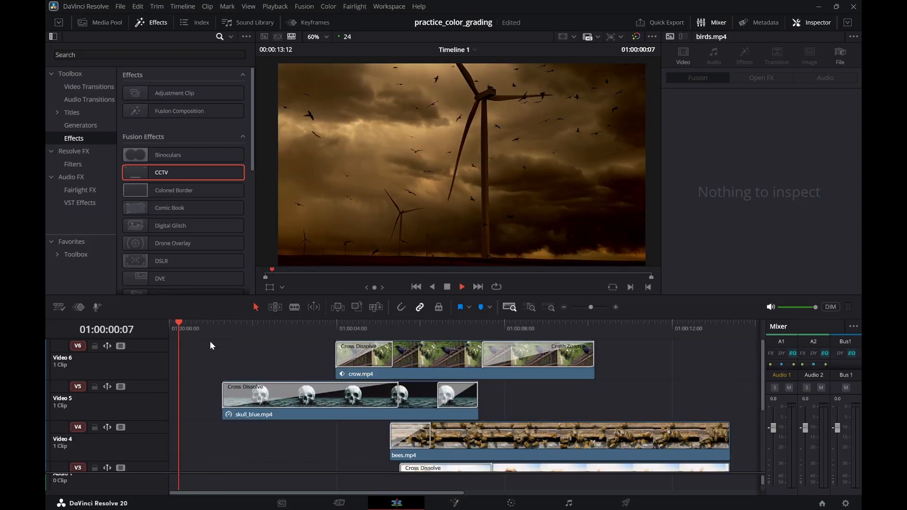
key("space")
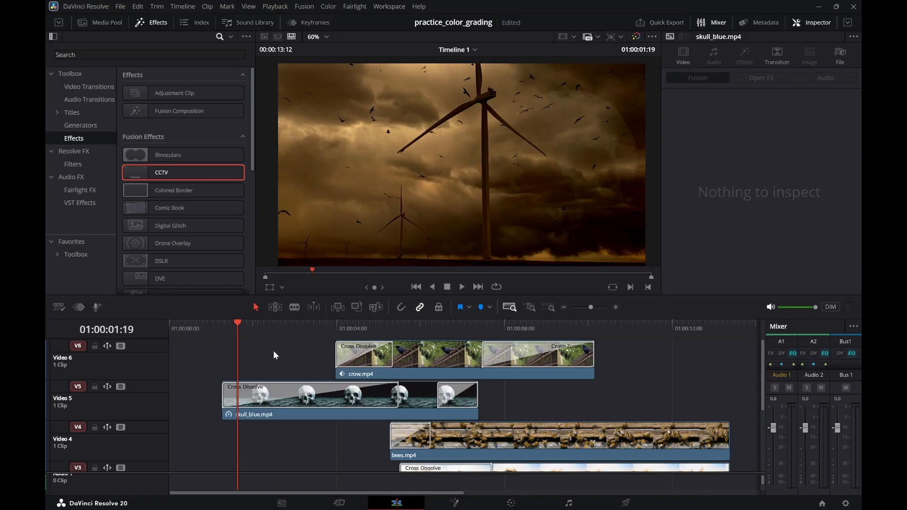
key("ctrl+s")
Play the sequence from 01:00:00:00 through the skull and crow dissolves to 01:00:05:13
left_click_drag(241, 333, 168, 330)
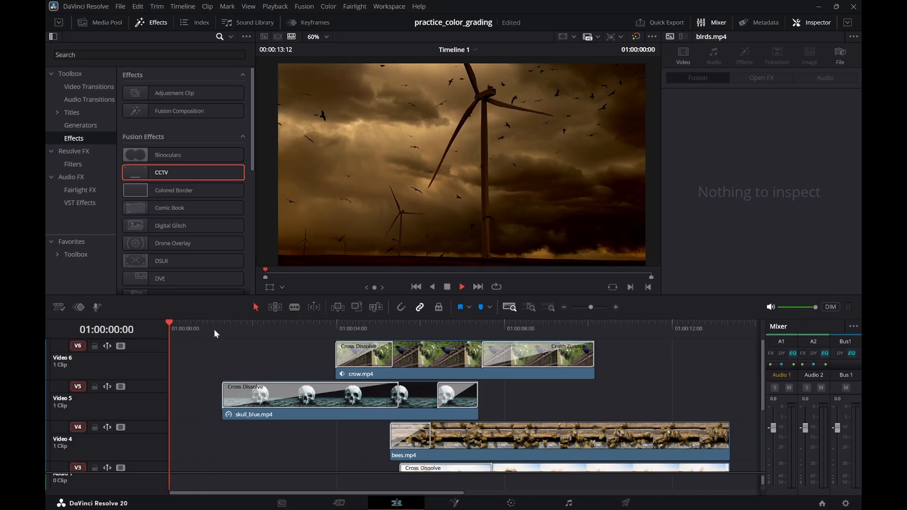
key("space")
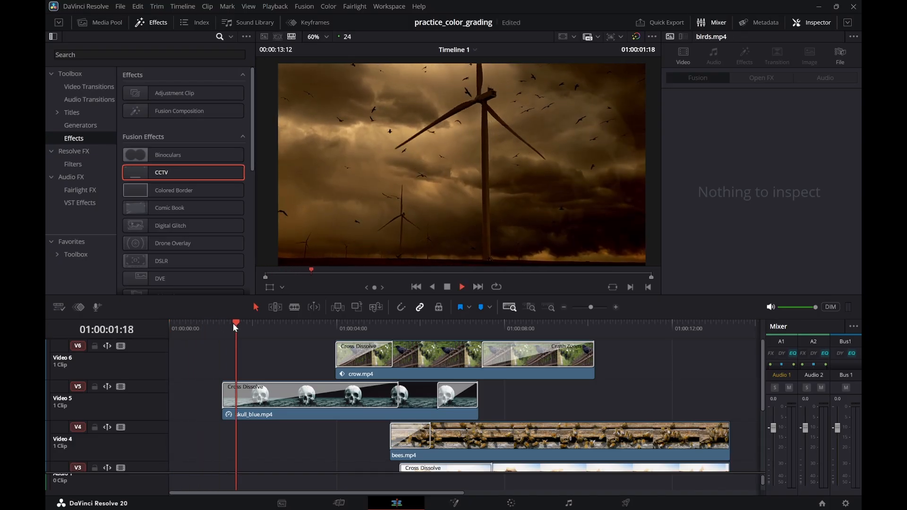
key("space")
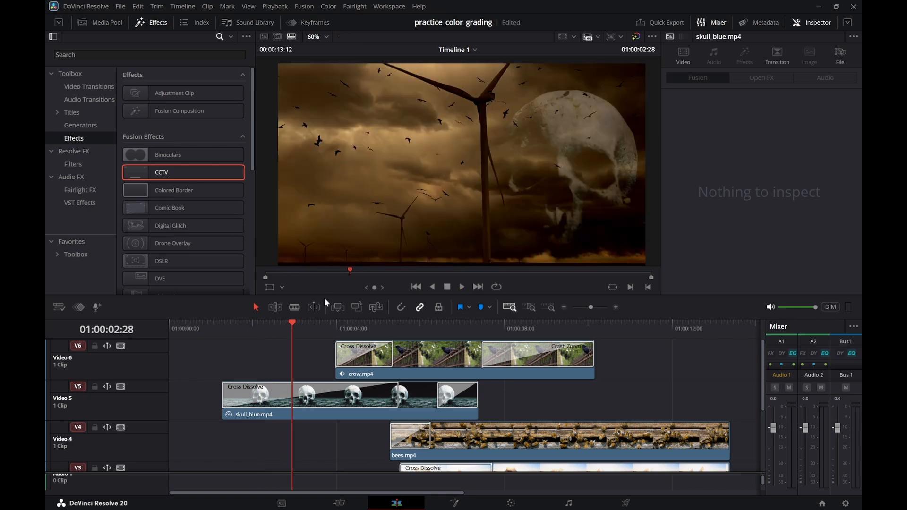
key("space")
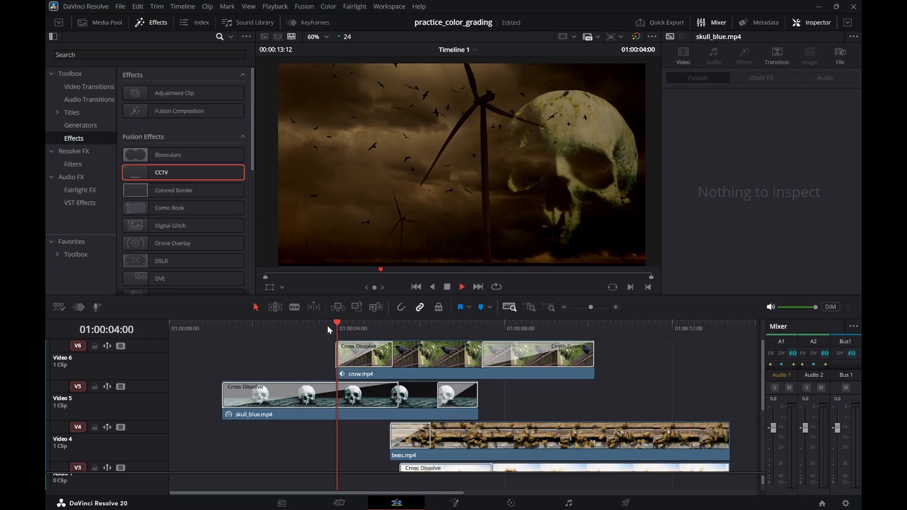
key("space")
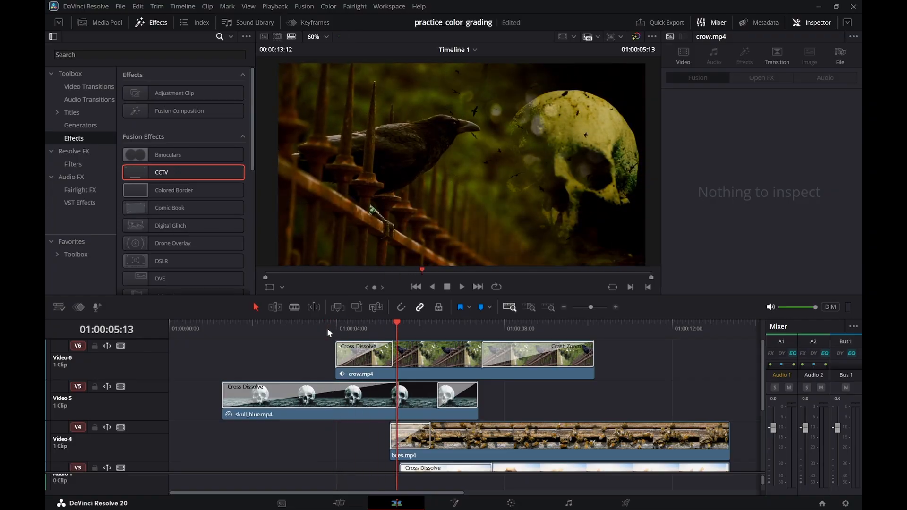
Replay the dissolve into crow.mp4, play again from early in the skull fade-in, and save the project
left_click(325, 328)
key("space")
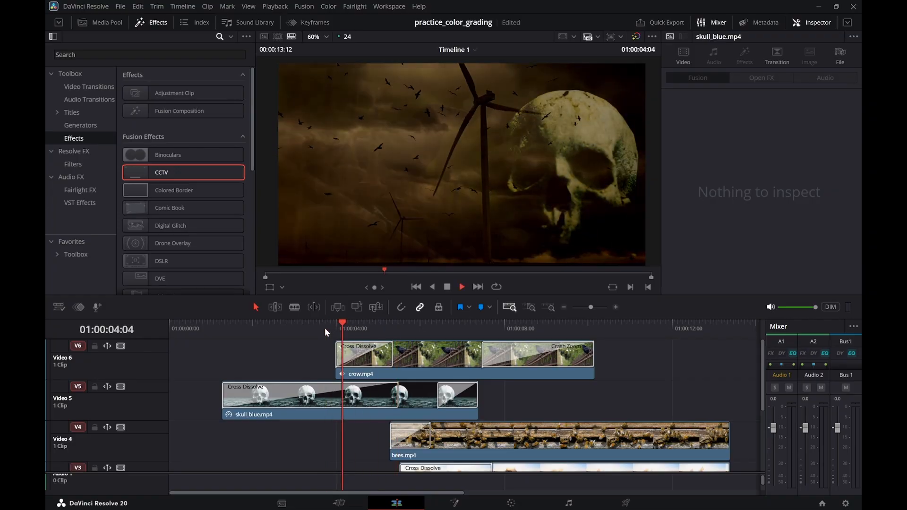
key("space")
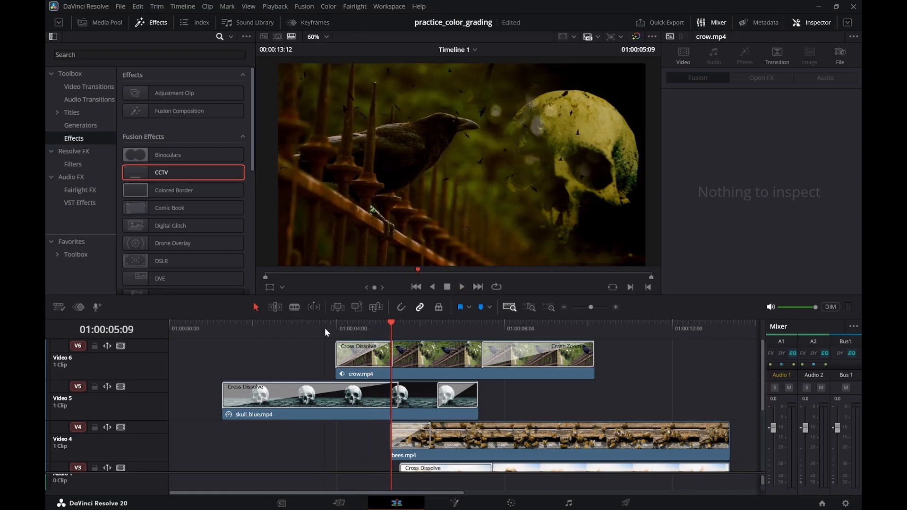
left_click(274, 327)
left_click(248, 328)
key("space")
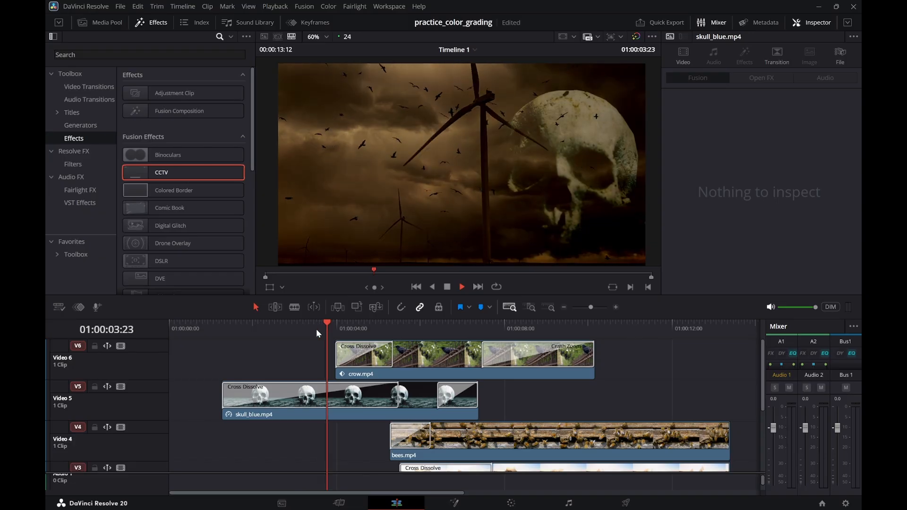
key("space")
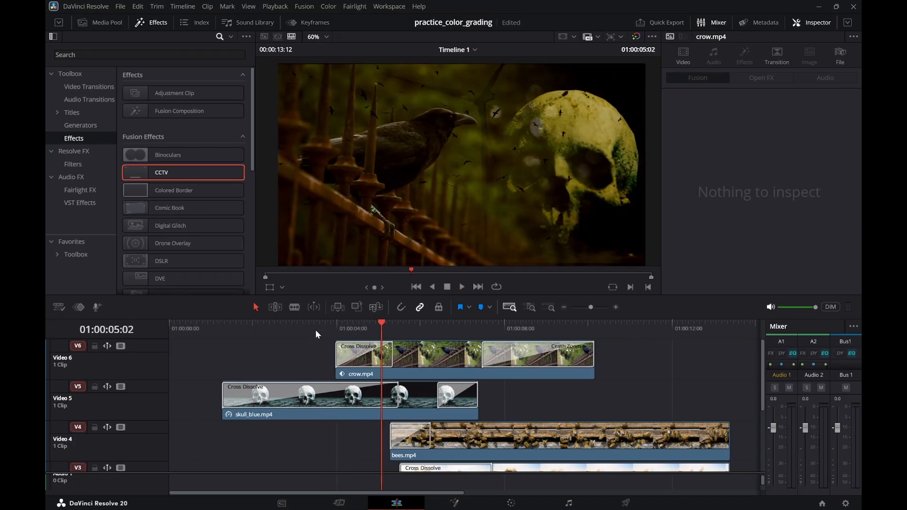
key("ctrl+s")
Play on through the crow's Crash Zoom into the bees and book section to 01:00:08:18, and save the project
key("space")
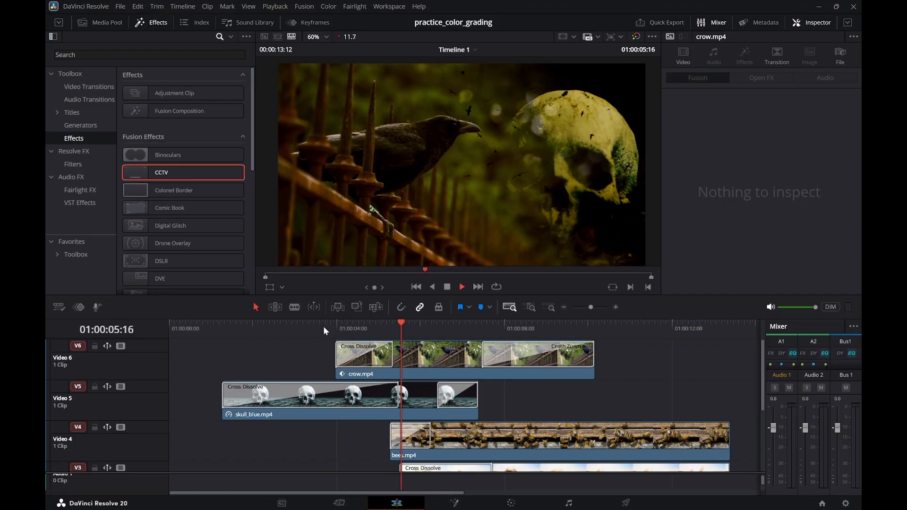
key("space")
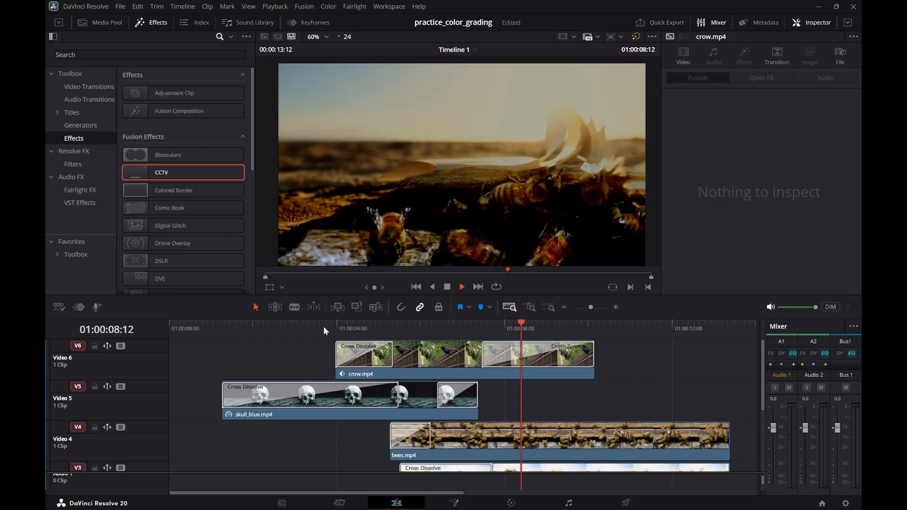
key("space")
key("ctrl+s")
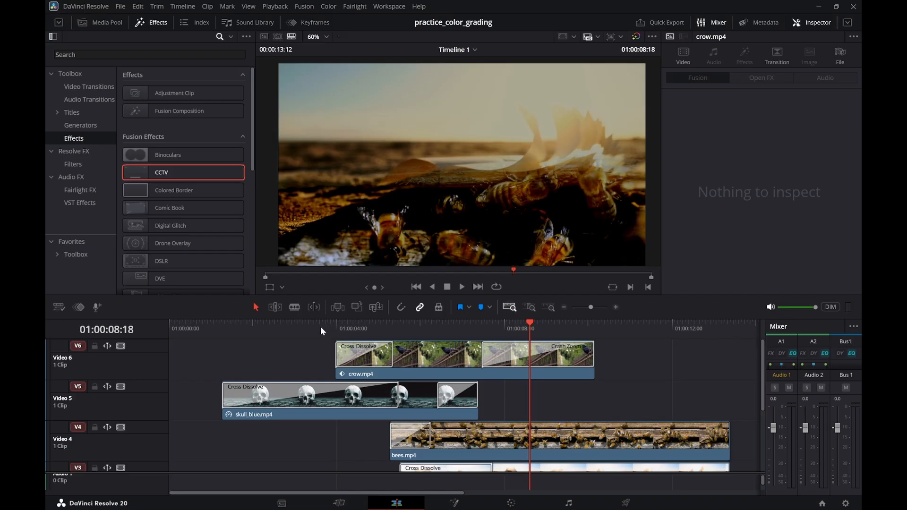
Replay the sequence from the start of skull_blue.mp4 through the crow section
left_click(319, 329)
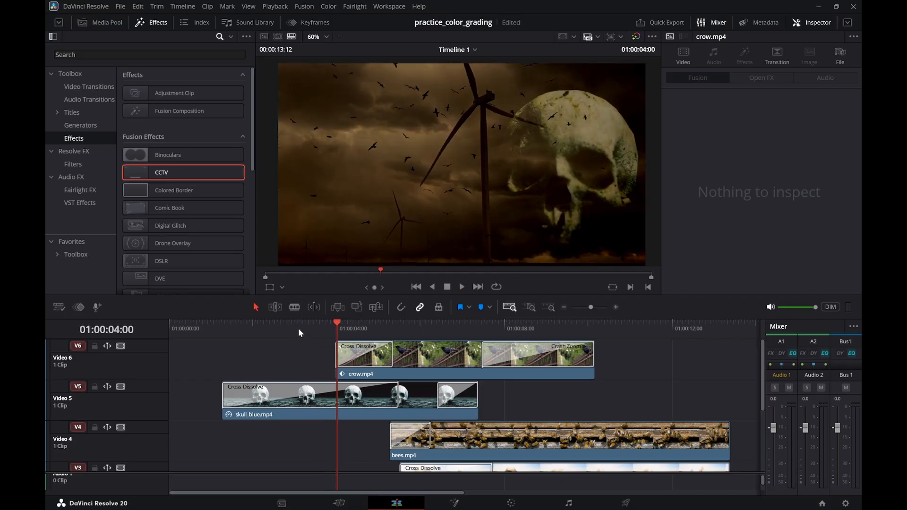
left_click(222, 333)
key("space")
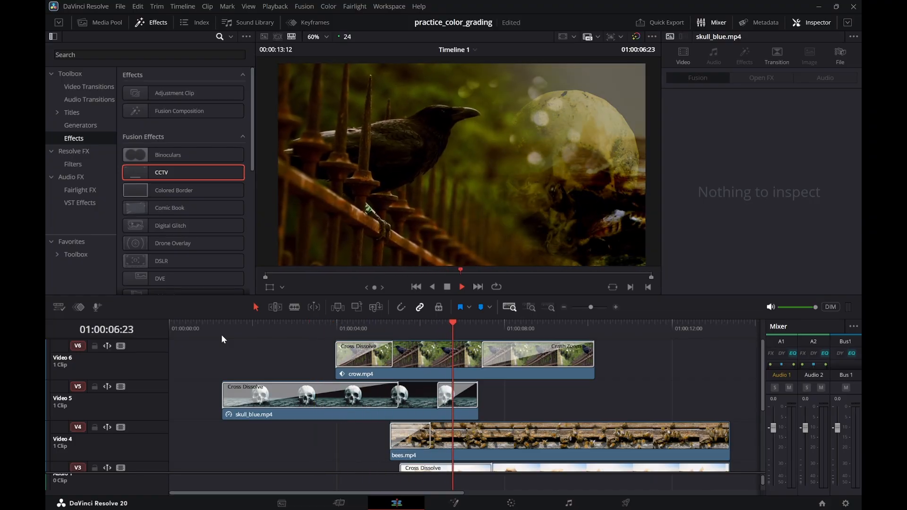
key("space")
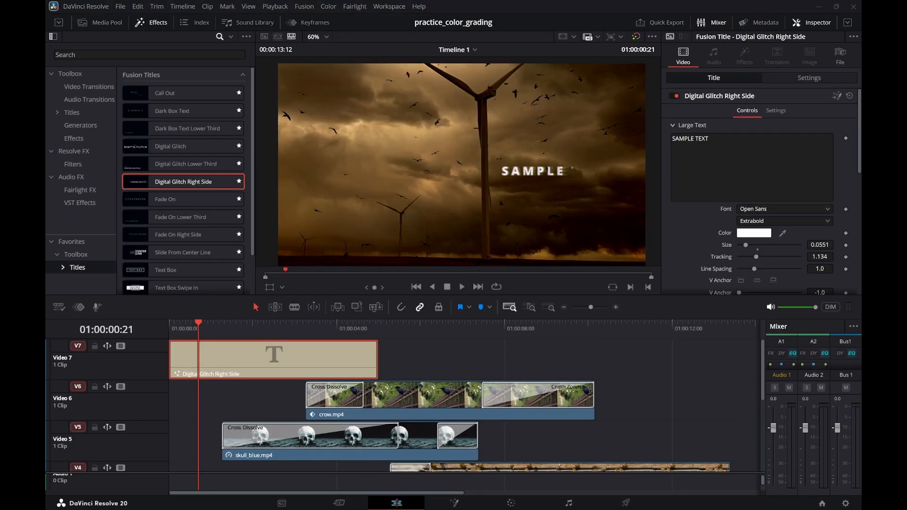
Play the sequence several times from its start to review the Digital Glitch Right Side title over the windmill and skull clips
left_click_drag(238, 328, 171, 329)
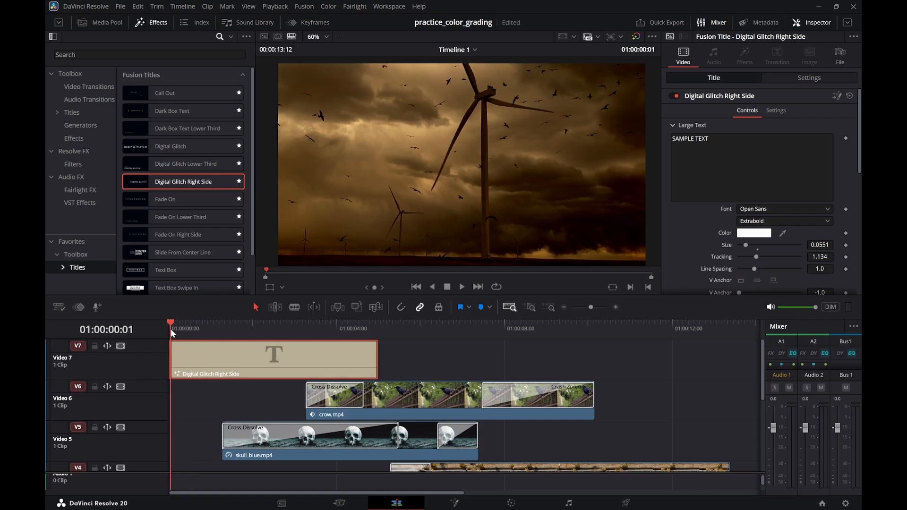
key("space")
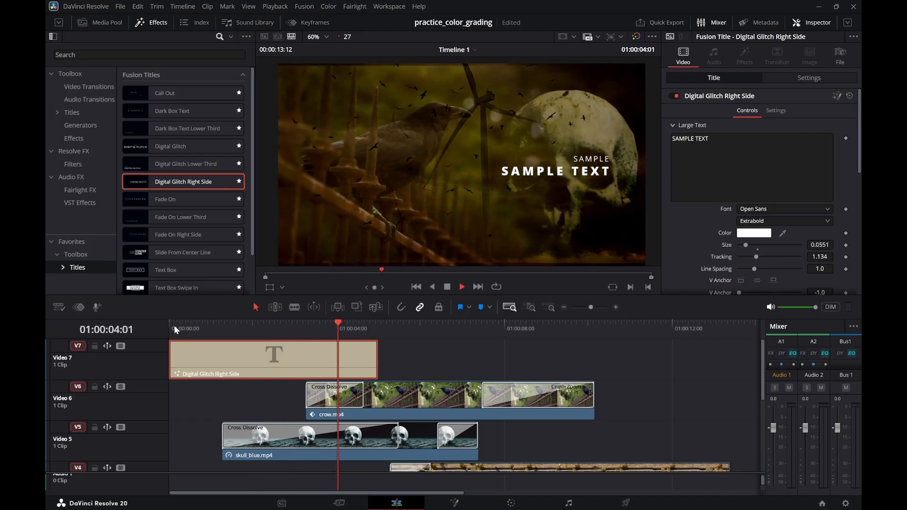
key("space")
left_click_drag(174, 325, 159, 325)
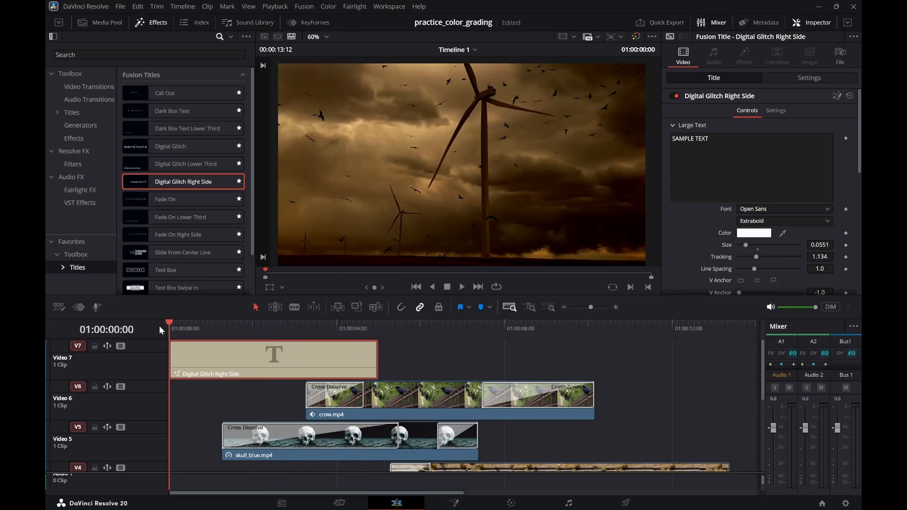
key("space")
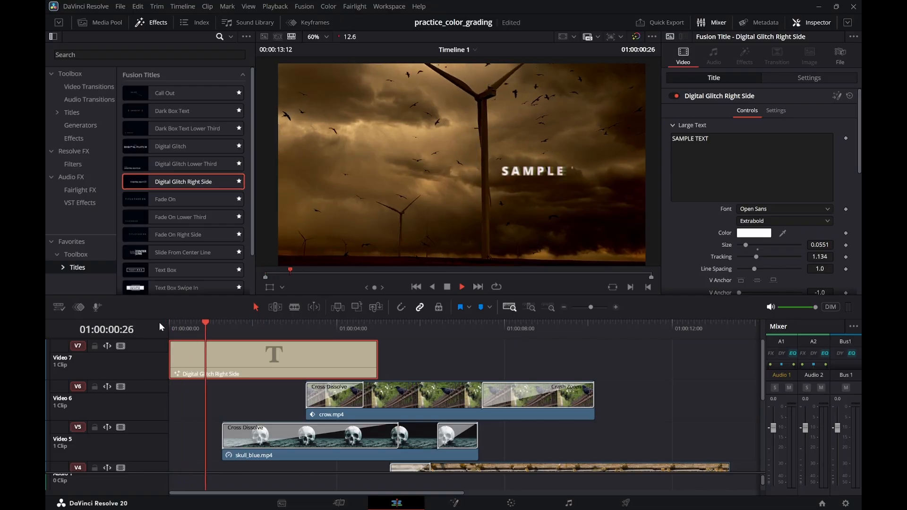
key("space")
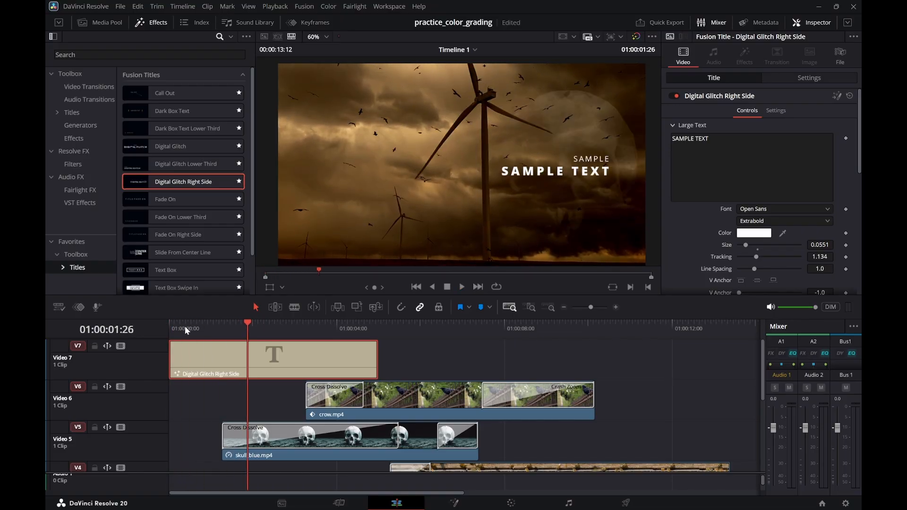
left_click_drag(185, 326, 167, 326)
key("space")
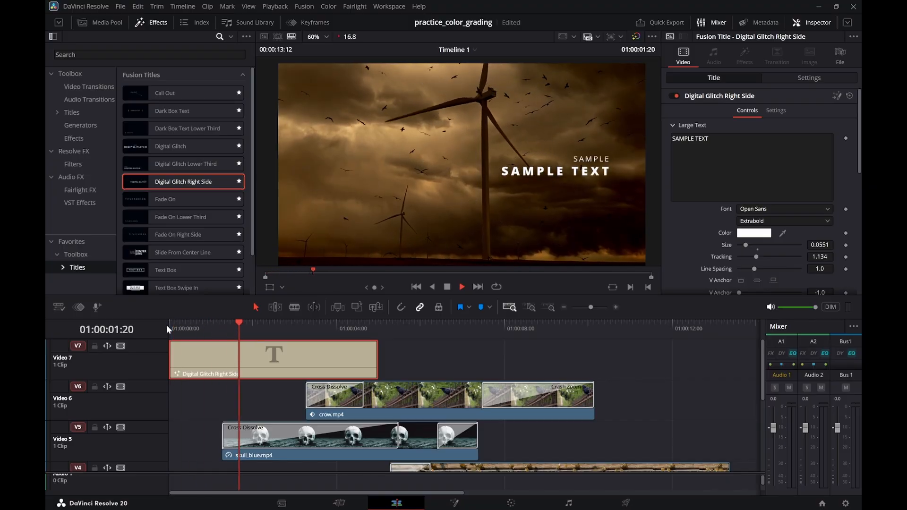
key("space")
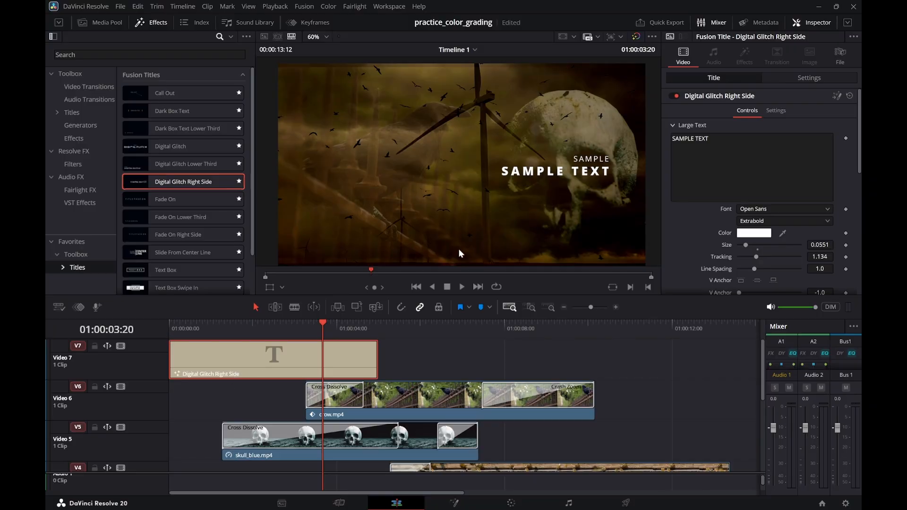
left_click_drag(282, 330, 172, 333)
key("space")
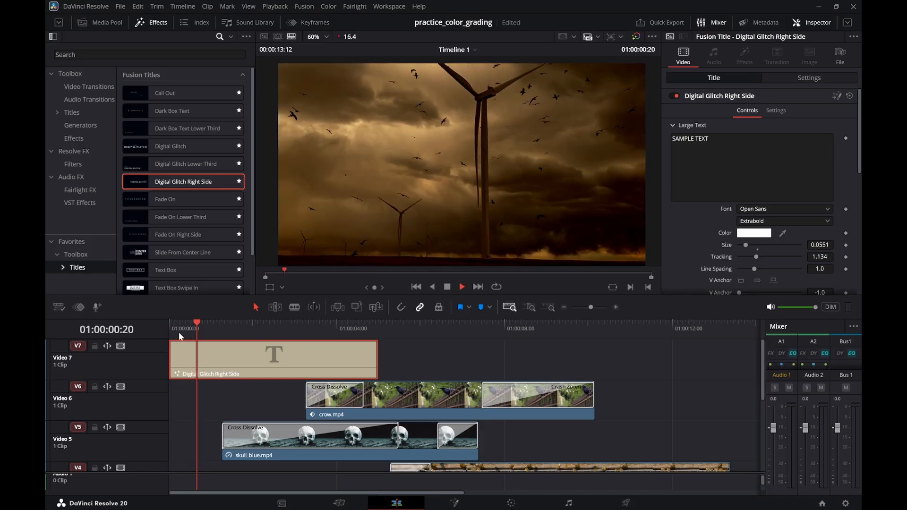
key("space")
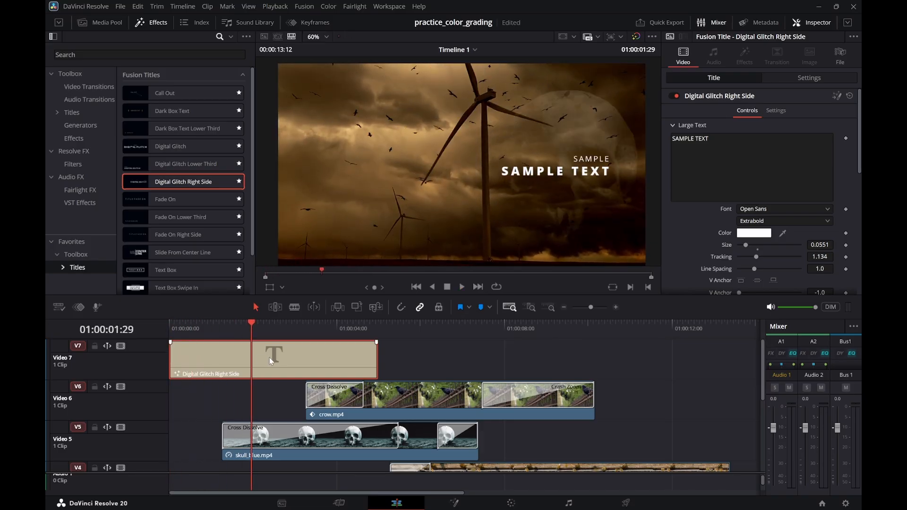
Set the large text of the Digital Glitch Right Side title to TECH-MULTIVERSE
left_click(722, 140)
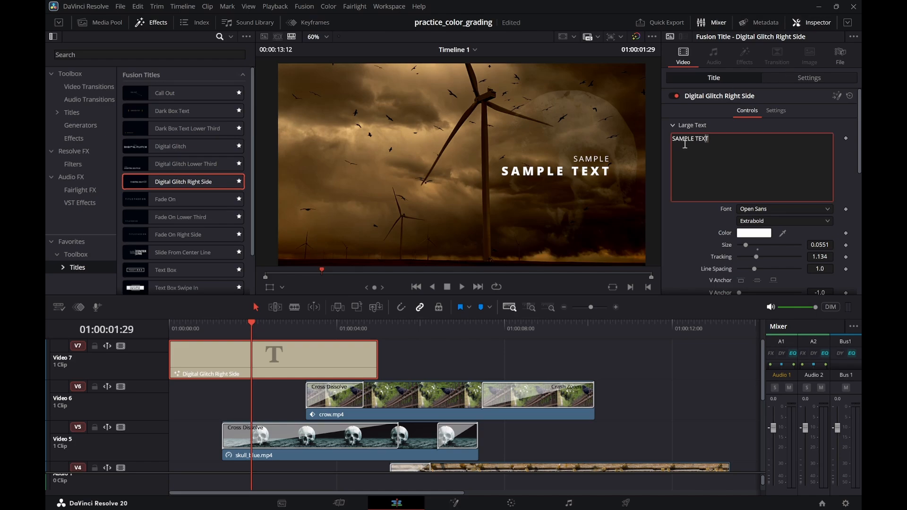
key("ctrl+a")
type("tECH")
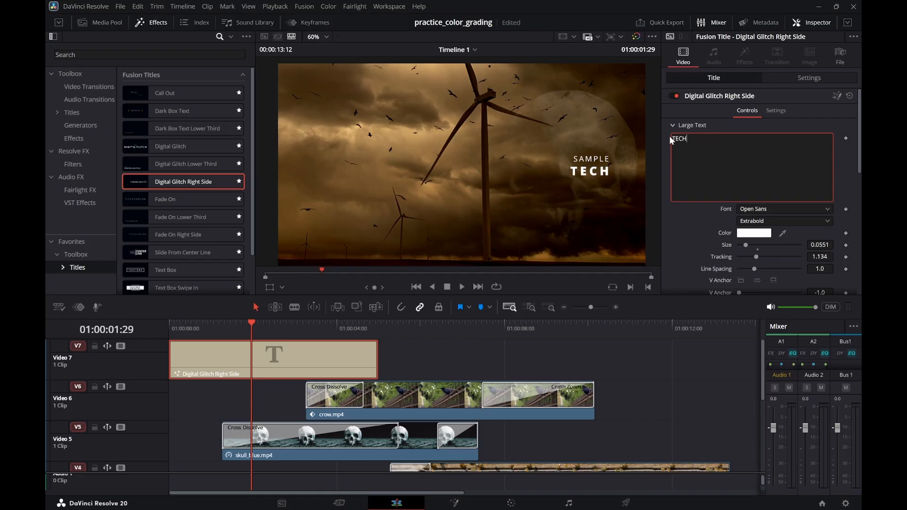
type("-MULTIVERSE")
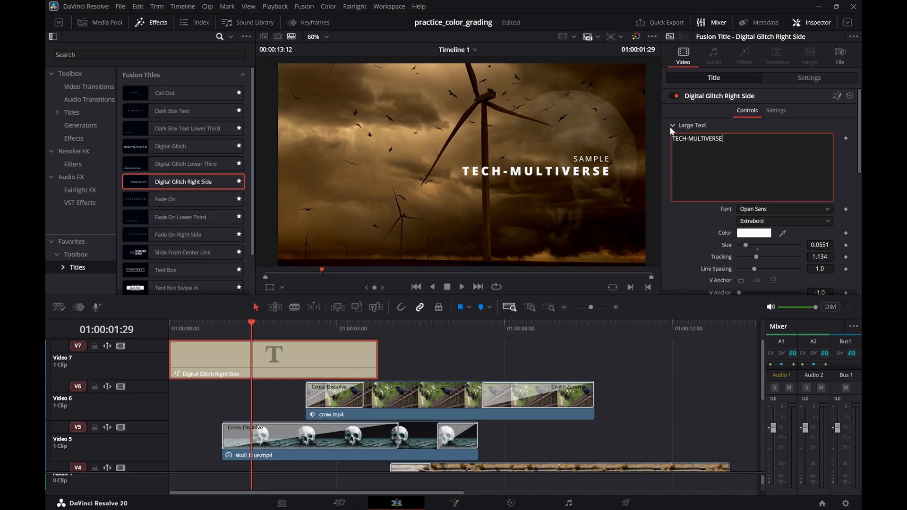
left_click(673, 124)
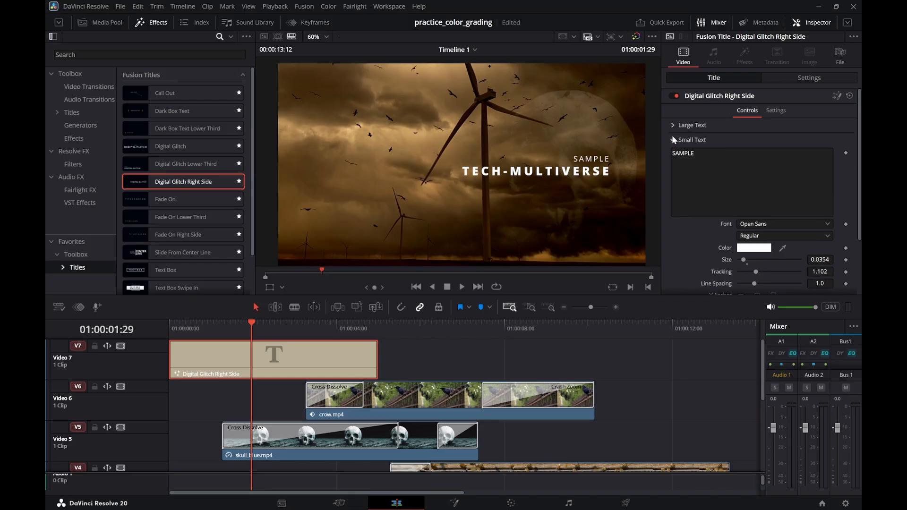
Replace the title's small text with CREATED BY
left_click(684, 155)
double_click(684, 155)
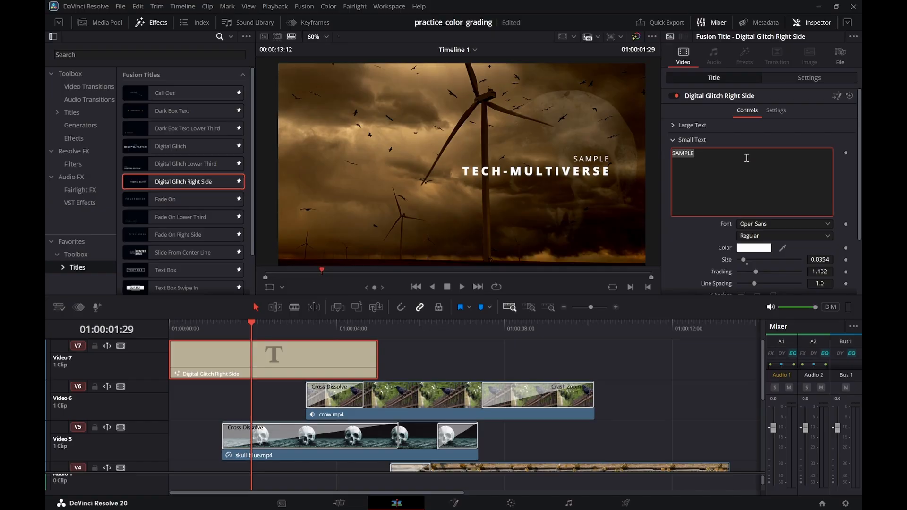
type("c")
key("BackSpace")
type("CREATI")
type("VE")
key("BackSpace")
key("BackSpace")
key("BackSpace")
type("ED BY")
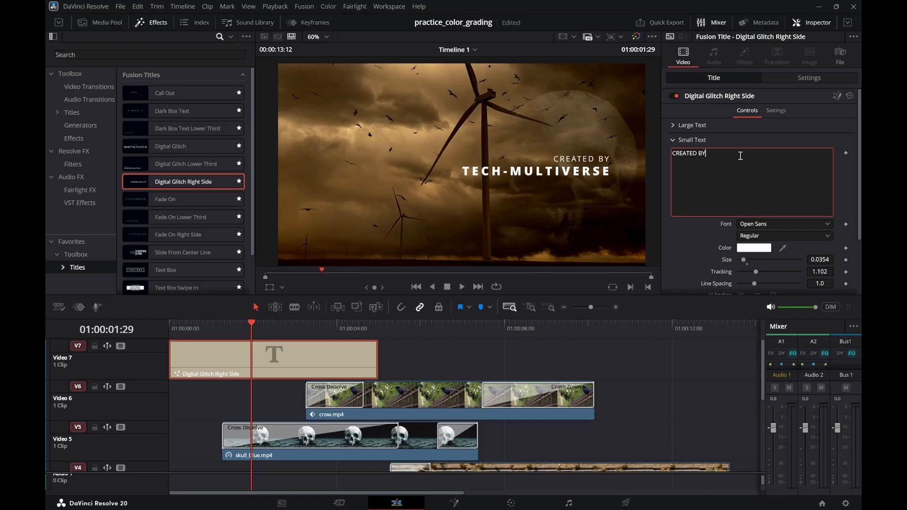
Change the title's small text to lowercase "produced by"
key("BackSpace")
key("BackSpace")
key("BackSpace")
key("BackSpace")
key("BackSpace")
key("BackSpace")
key("BackSpace")
key("BackSpace")
key("BackSpace")
key("BackSpace")
type("p")
key("BackSpace")
type("PRODUC")
key("BackSpace")
key("BackSpace")
key("BackSpace")
key("BackSpace")
key("BackSpace")
key("BackSpace")
type("produced by")
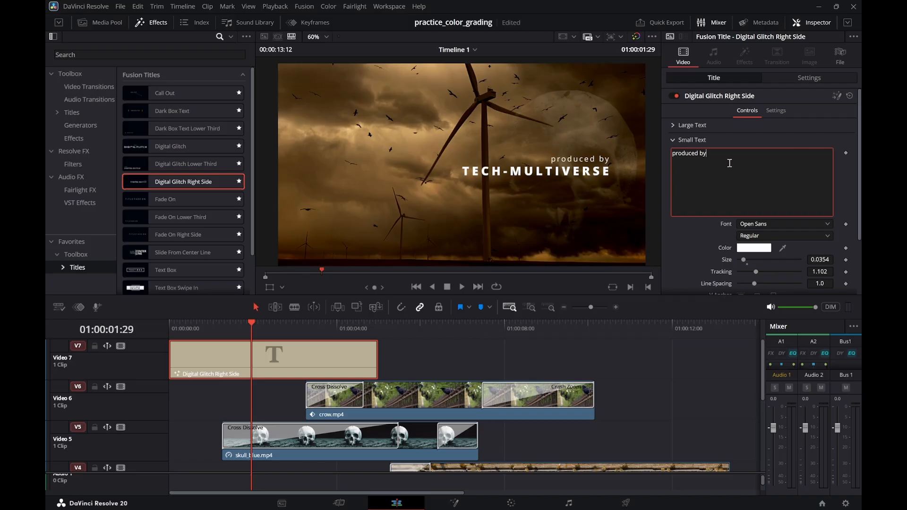
Try lowering the title clip to a Y position of -62 and undo the move
left_click(310, 353)
left_click(795, 78)
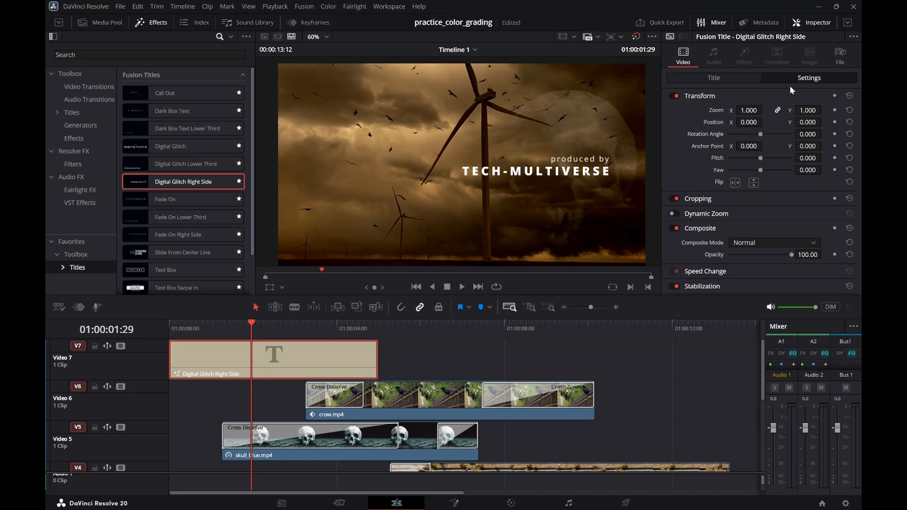
left_click_drag(810, 123, 781, 123)
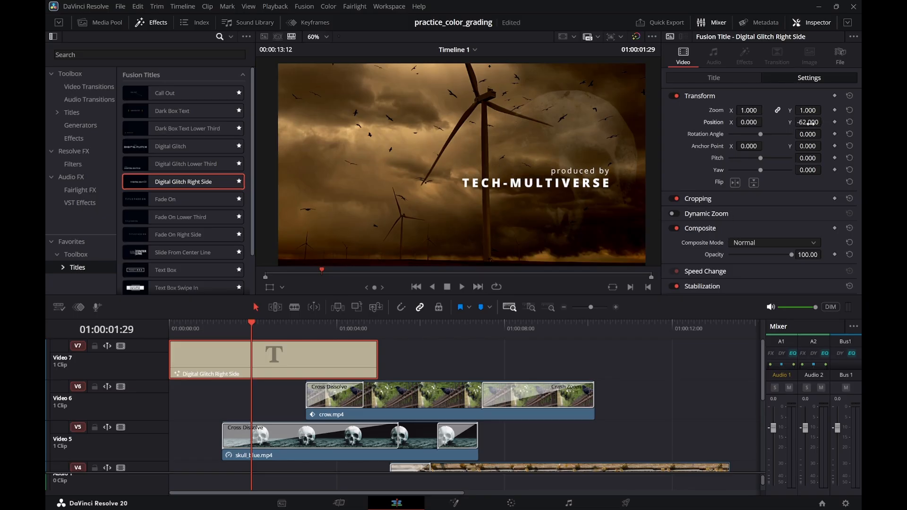
key("ctrl+z")
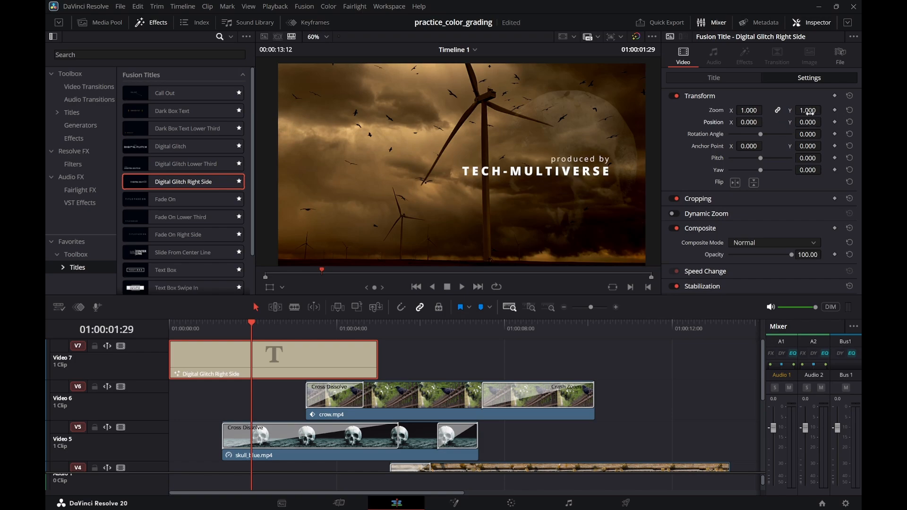
Save the project and set the title clip's X position to -864
key("ctrl+s")
left_click_drag(749, 122, 694, 122)
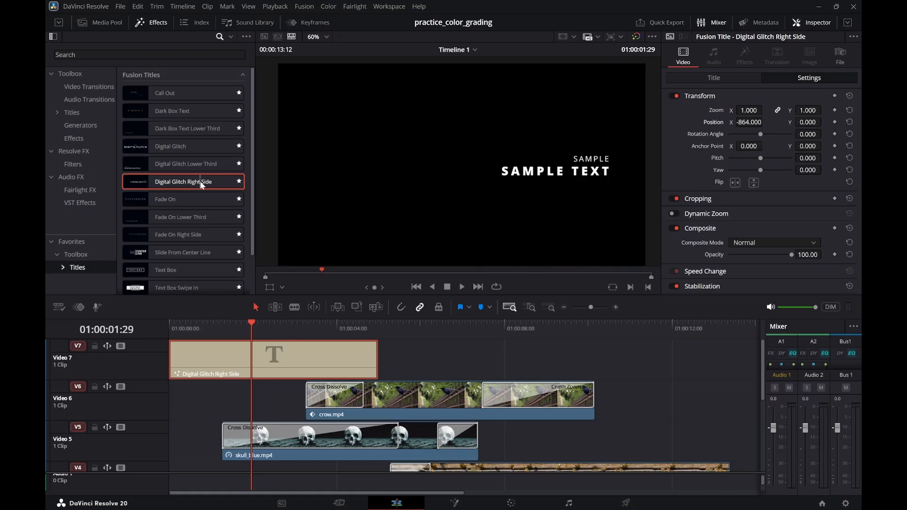
Replace the title on Video 7 with a fresh Digital Glitch Right Side title at the sequence start and play it
key("Delete")
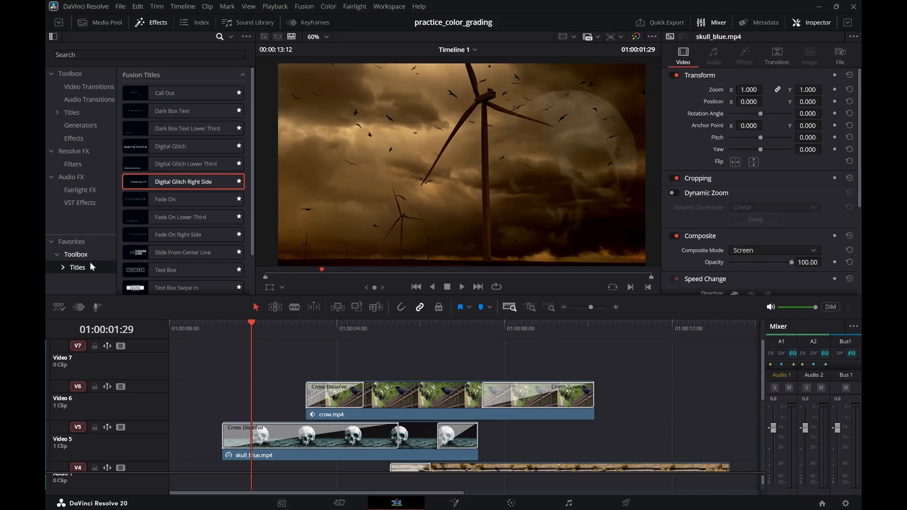
left_click_drag(180, 185, 161, 363)
left_click_drag(195, 323, 168, 326)
key("space")
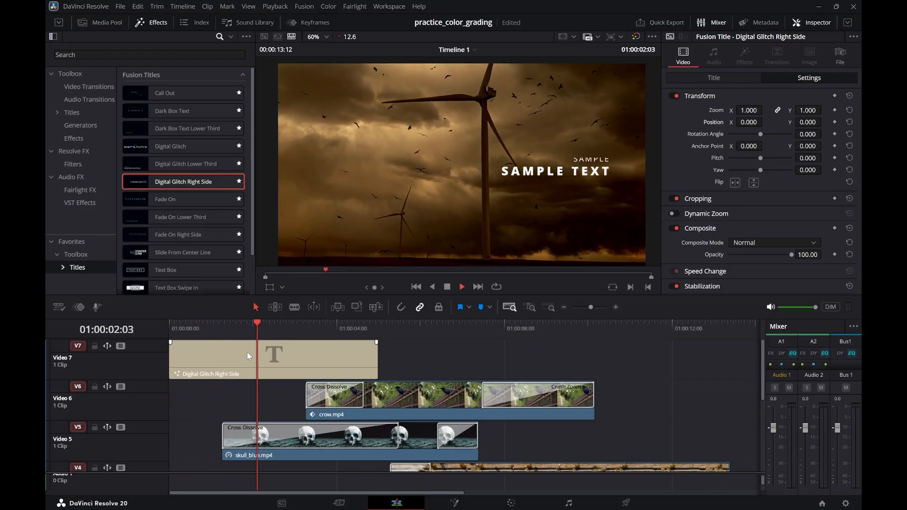
key("space")
Swap the fresh title on Video 7 for a Digital Glitch Lower Third title and play its animation repeatedly from the sequence start
left_click(248, 358)
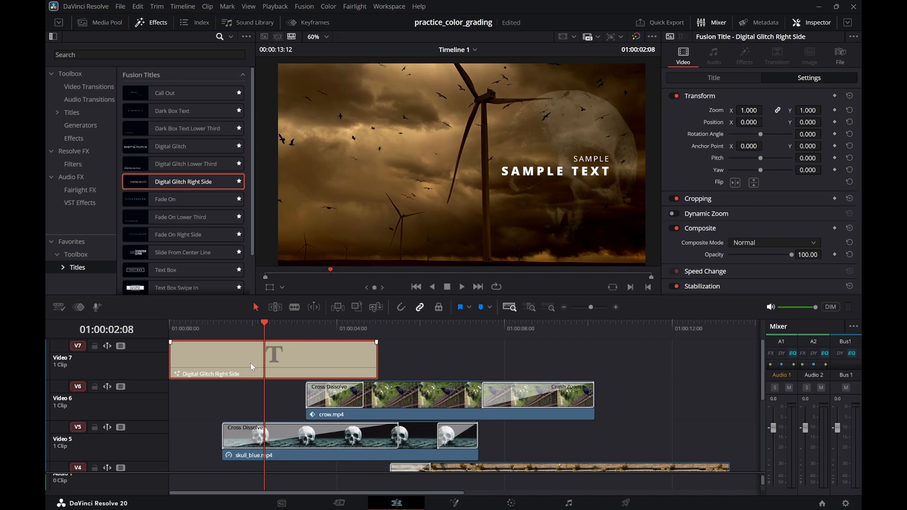
key("Delete")
left_click(196, 164)
left_click_drag(198, 167, 191, 362)
left_click_drag(208, 323, 183, 326)
key("space")
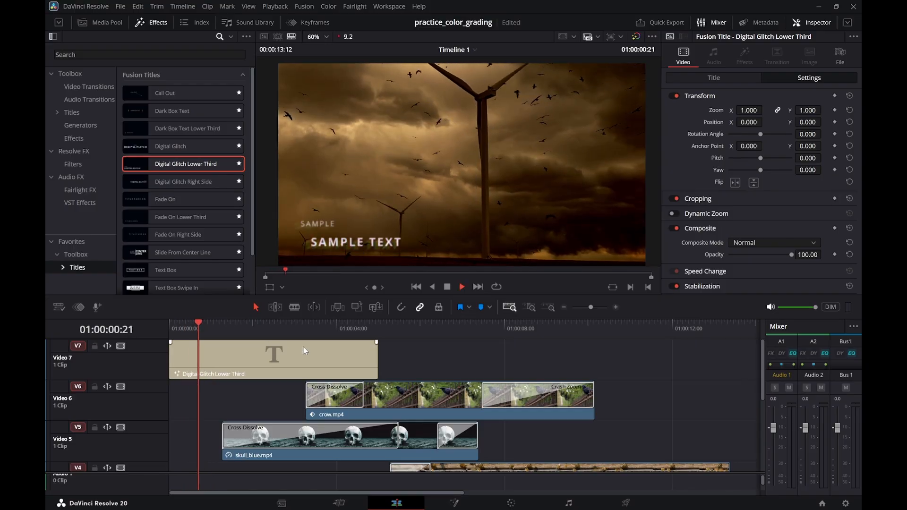
left_click(168, 325)
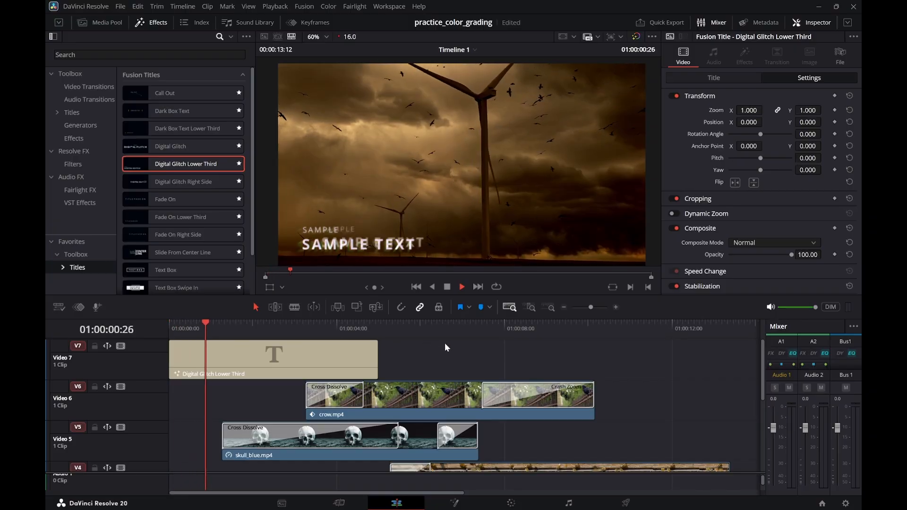
left_click(170, 326)
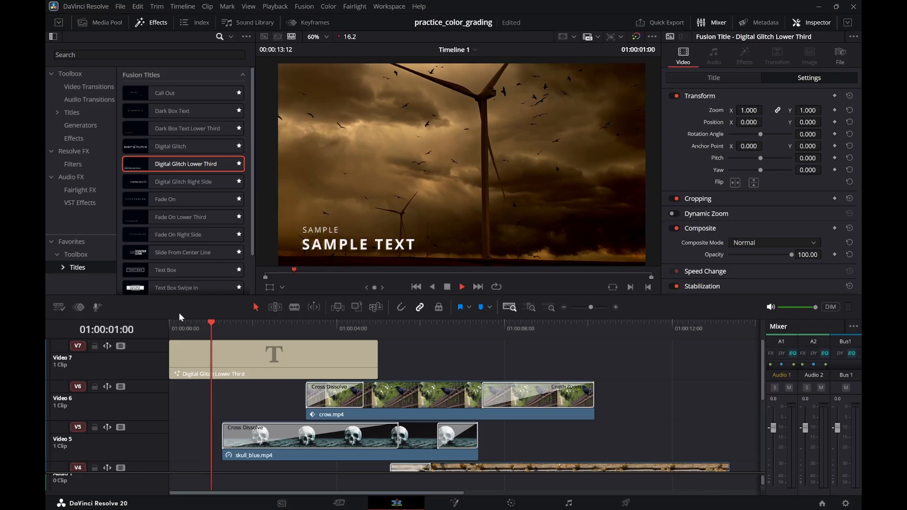
Delete the lower third title and restore the TECH-MULTIVERSE Digital Glitch Right Side title on Video 7
key("space")
left_click(290, 351)
key("Delete")
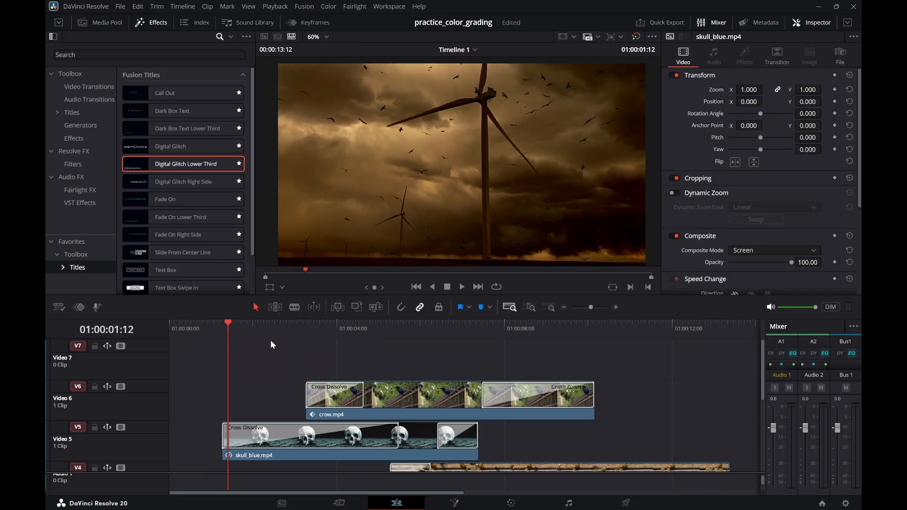
left_click_drag(184, 181, 438, 342)
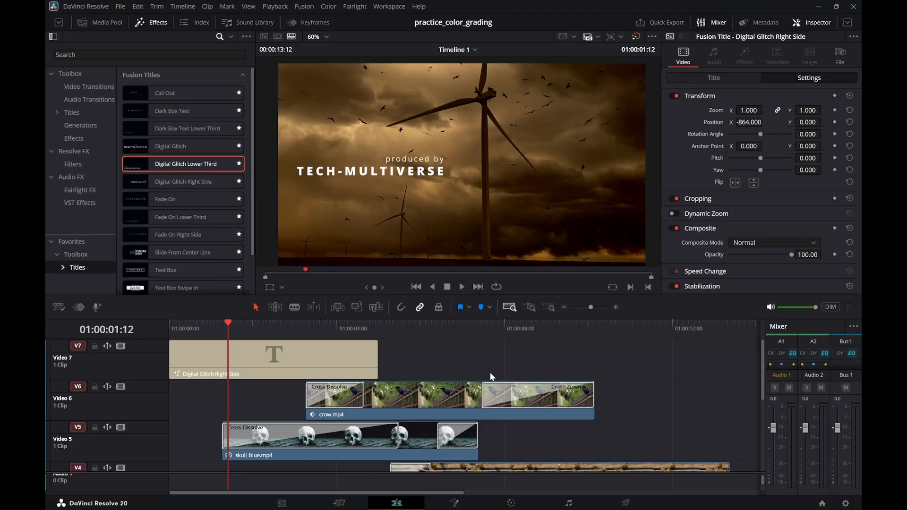
Look through the text controls and settings of the TECH-MULTIVERSE title on Video 7
left_click_drag(228, 330, 292, 333)
left_click(305, 366)
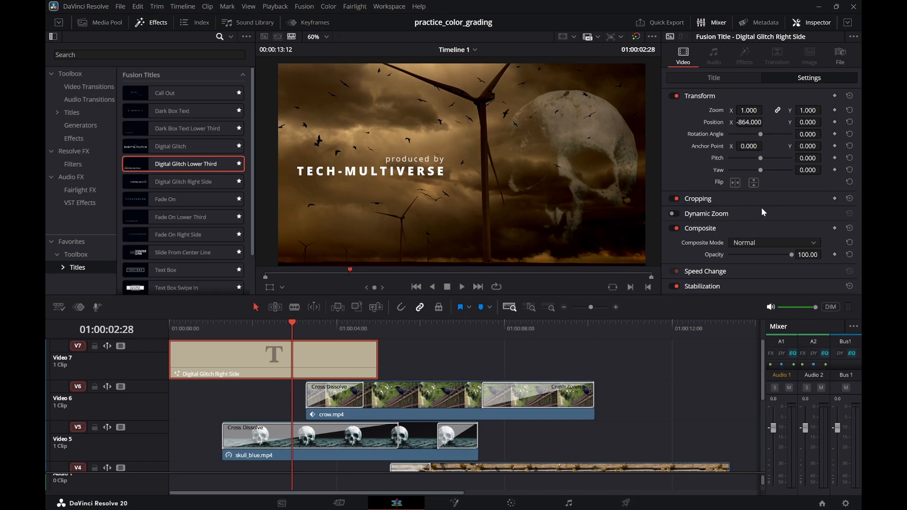
left_click(722, 79)
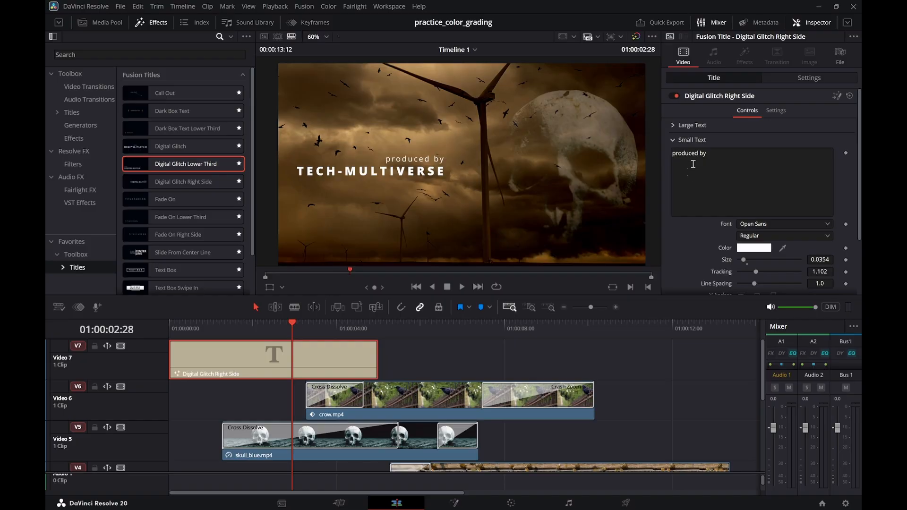
left_click(673, 140)
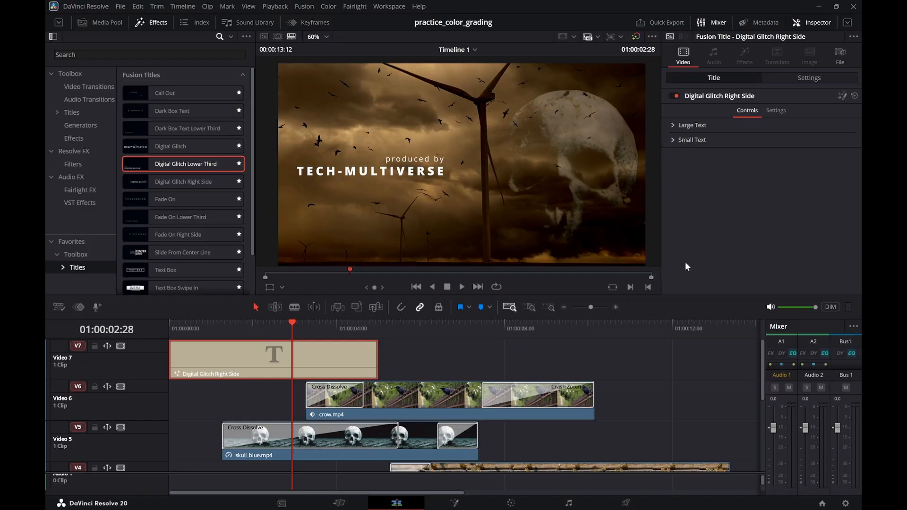
left_click(783, 111)
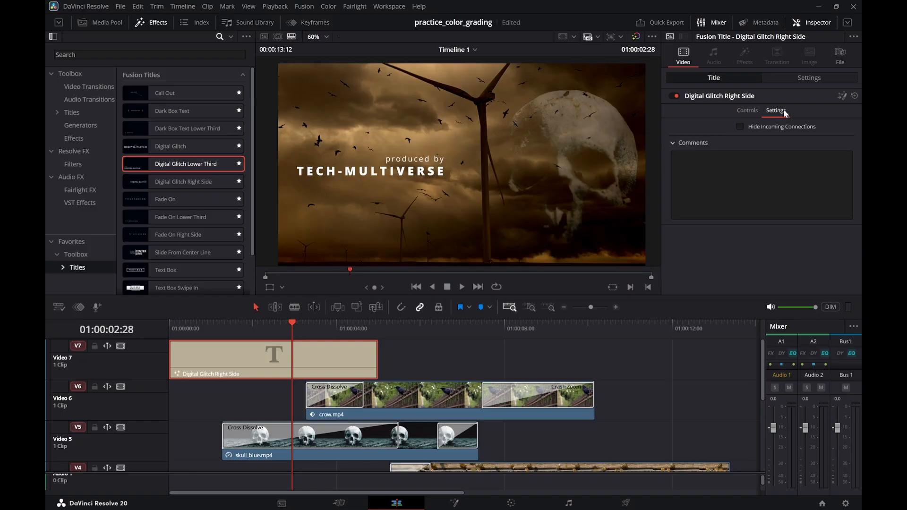
left_click(749, 112)
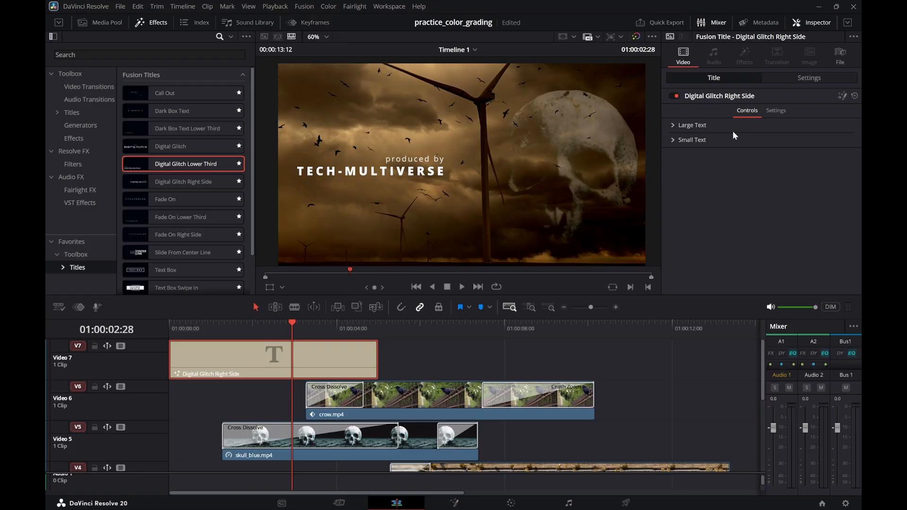
Try left, centre and right horizontal anchors on the small text "produced by", ending on the right anchor
left_click(670, 140)
scroll(684, 247, "down", 2)
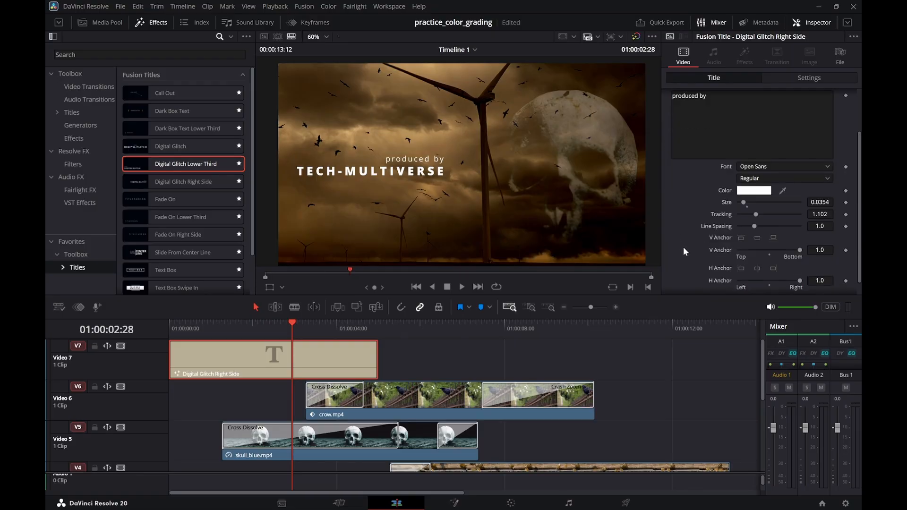
scroll(684, 246, "down", 1)
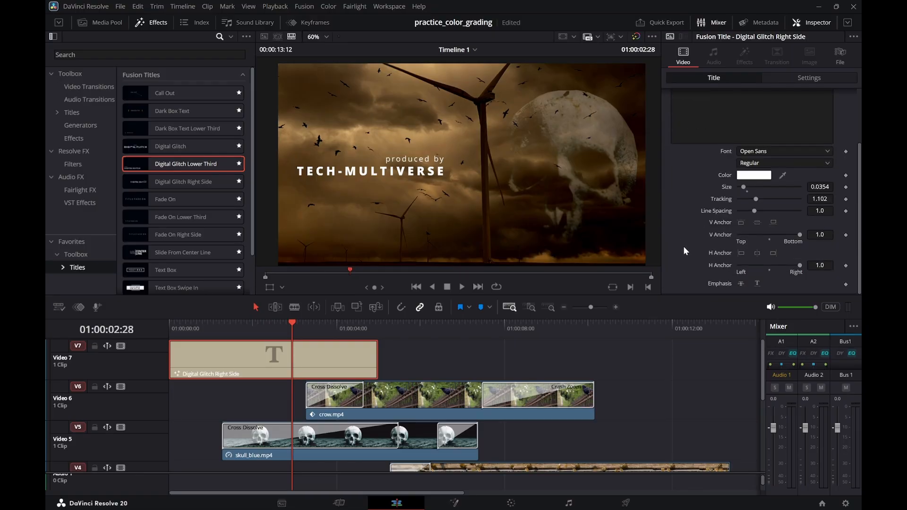
left_click(740, 253)
left_click(758, 255)
left_click(774, 255)
left_click_drag(800, 267, 739, 255)
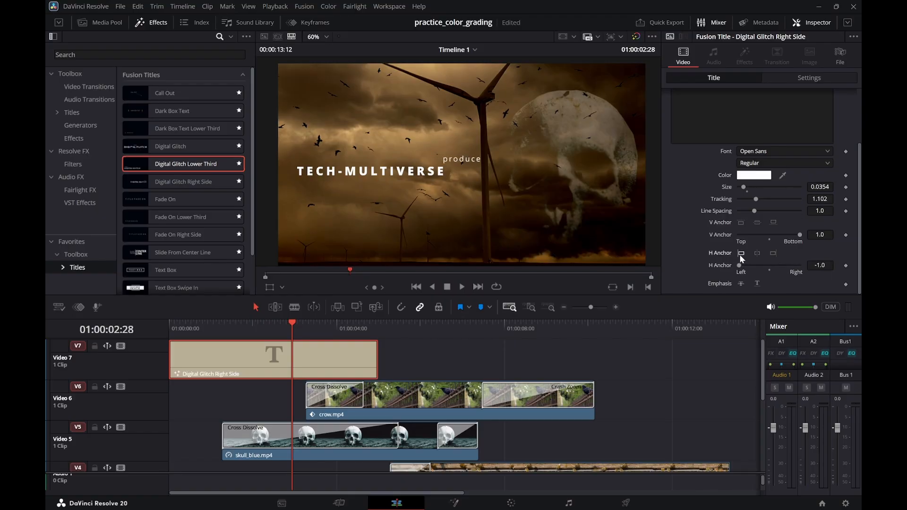
left_click(774, 253)
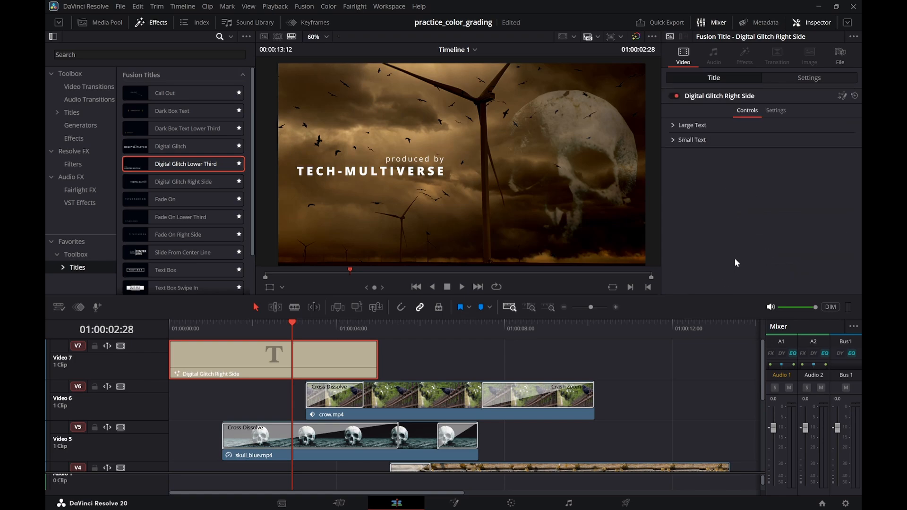
Try a Digital Glitch title on Video 7 from about 01:00:05:22, play its animation, and delete it
left_click_drag(325, 327, 254, 331)
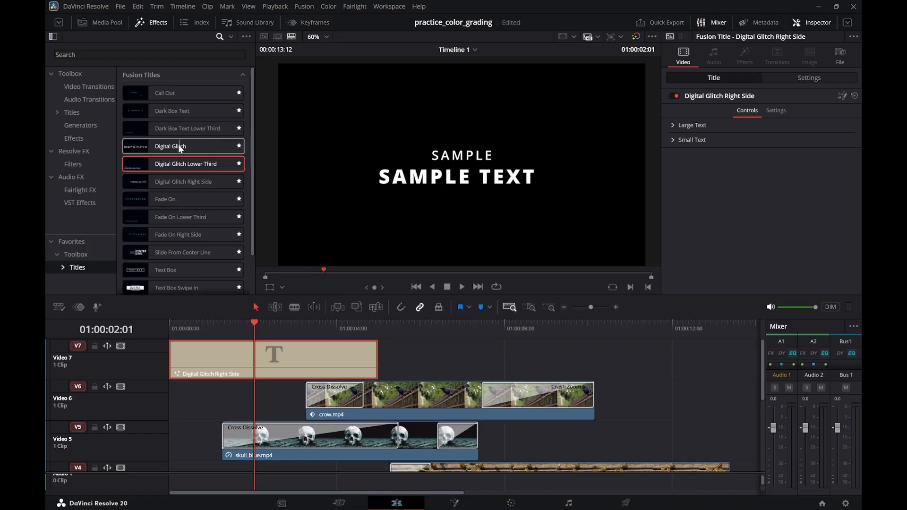
left_click(124, 149)
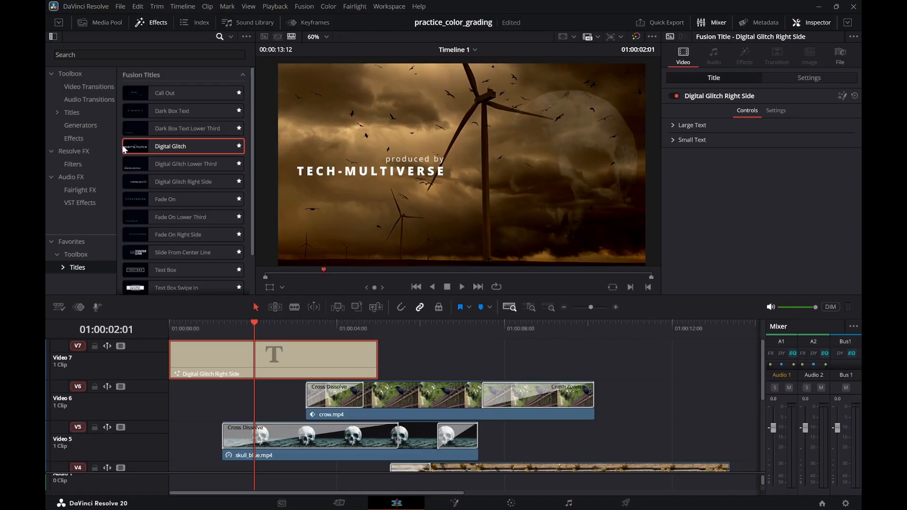
left_click_drag(166, 150, 411, 353)
left_click(409, 325)
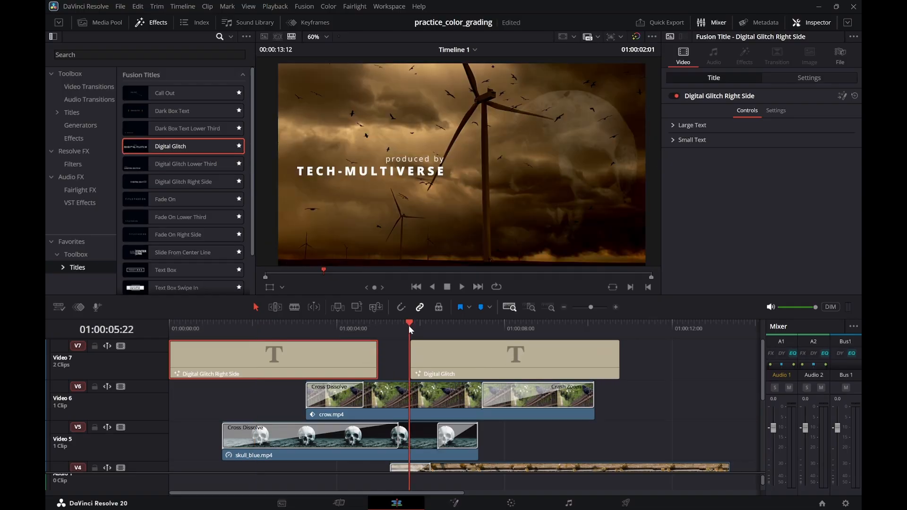
key("space")
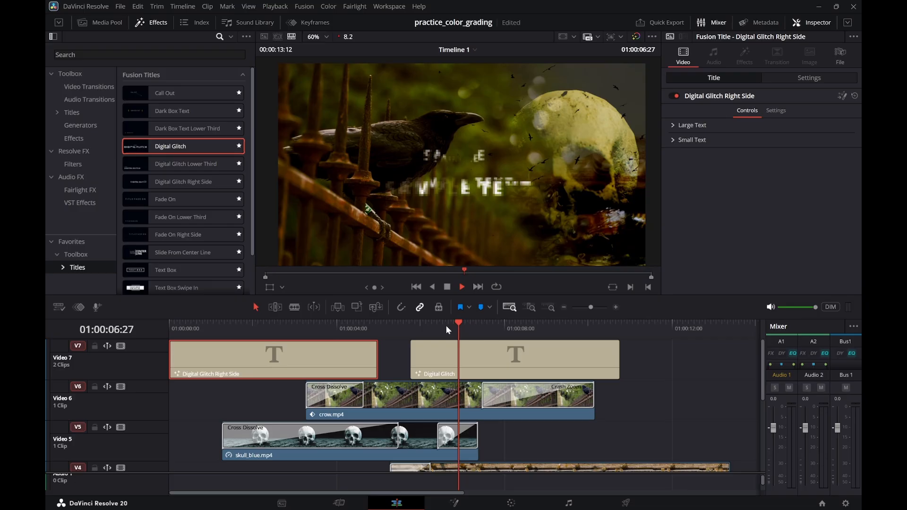
mouse_move(446, 325)
left_mouse_down()
mouse_move(511, 327)
mouse_move(461, 328)
left_mouse_up()
left_click(492, 350)
key("space")
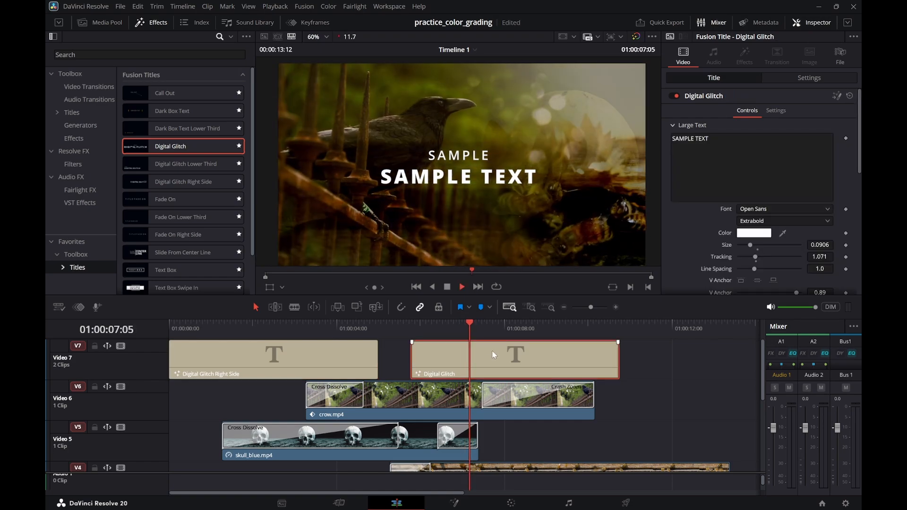
key("Delete")
key("space")
Play the TECH-MULTIVERSE title from the sequence start
left_click_drag(314, 329, 170, 343)
left_click(174, 343)
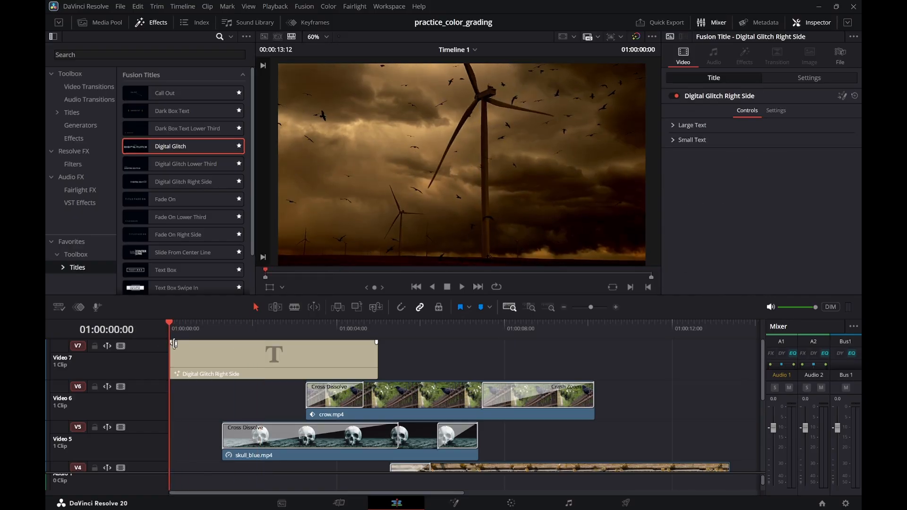
key("space")
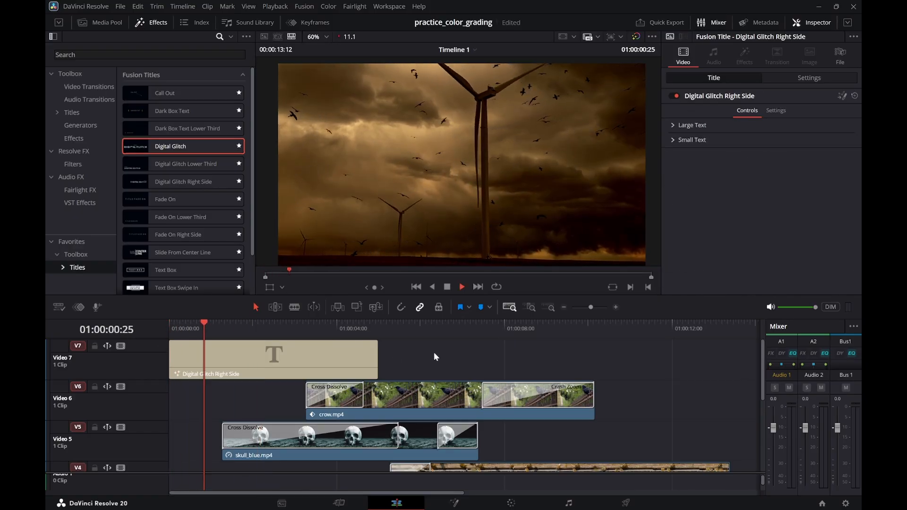
key("space")
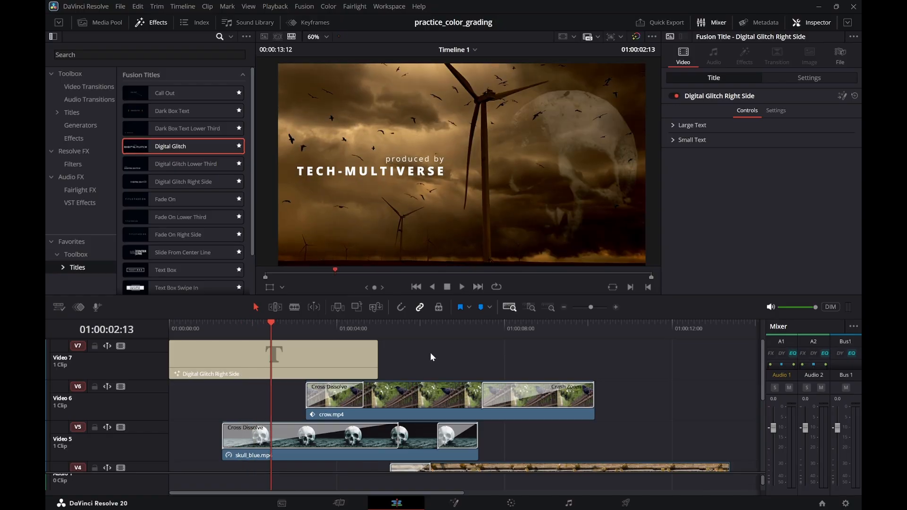
Try the TECH-MULTIVERSE title at Y position 301 and play it from the sequence start
left_click(351, 362)
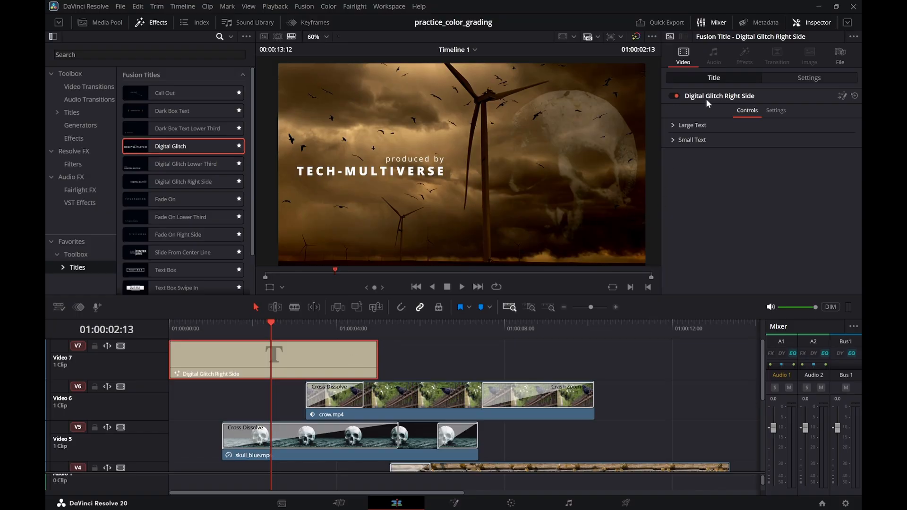
left_click(802, 78)
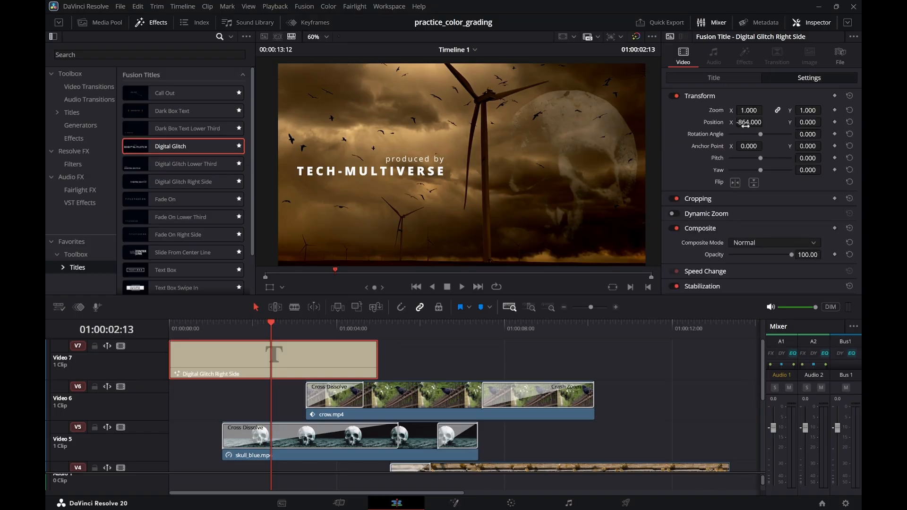
left_click_drag(811, 122, 825, 123)
key("Home")
key("space")
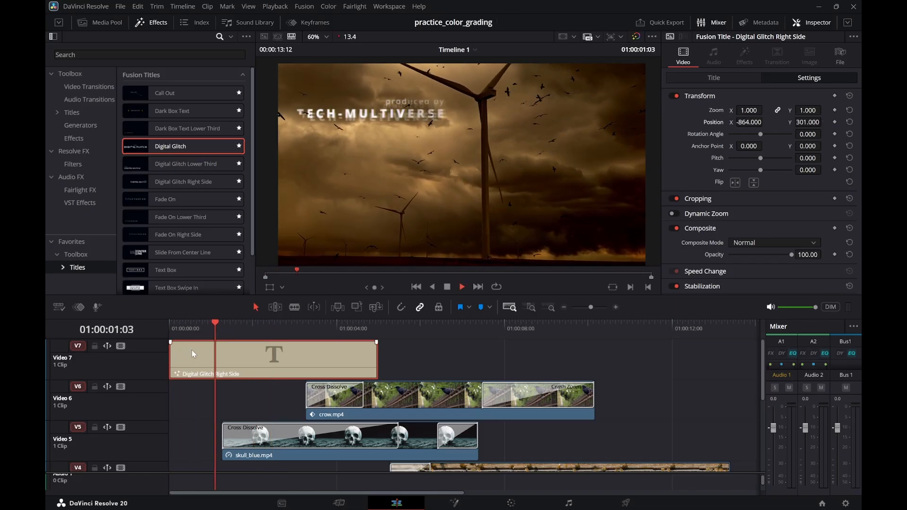
key("space")
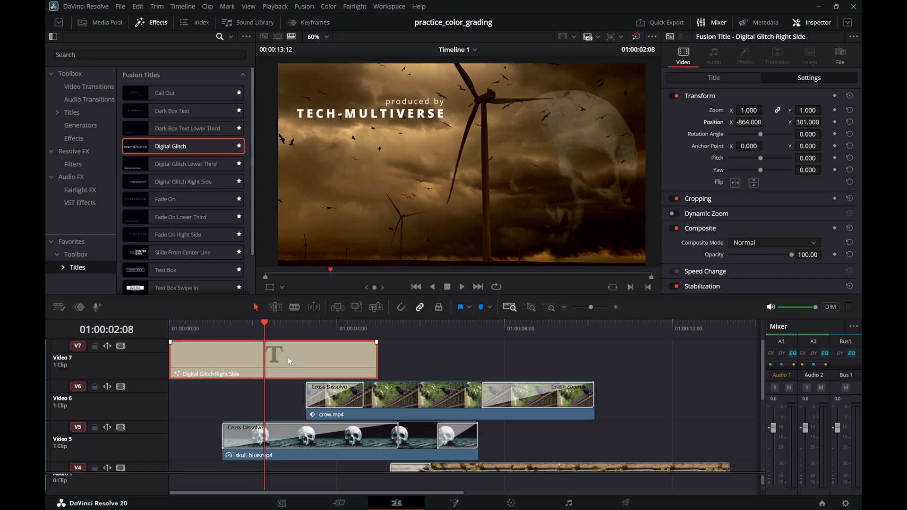
Position the title at X -861, Y -55 with the safe area guides shown, and play it from the sequence start
left_click_drag(293, 324, 235, 331)
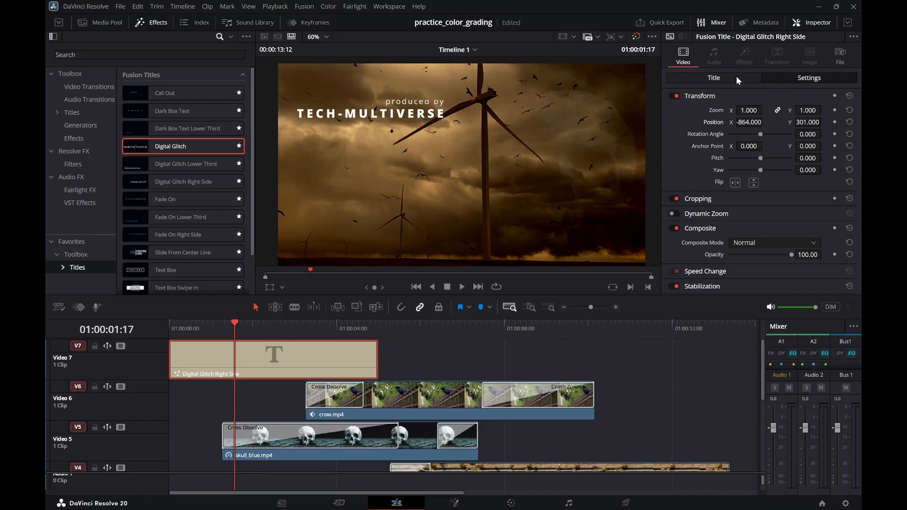
left_click_drag(808, 122, 642, 122)
left_click_drag(750, 122, 766, 122)
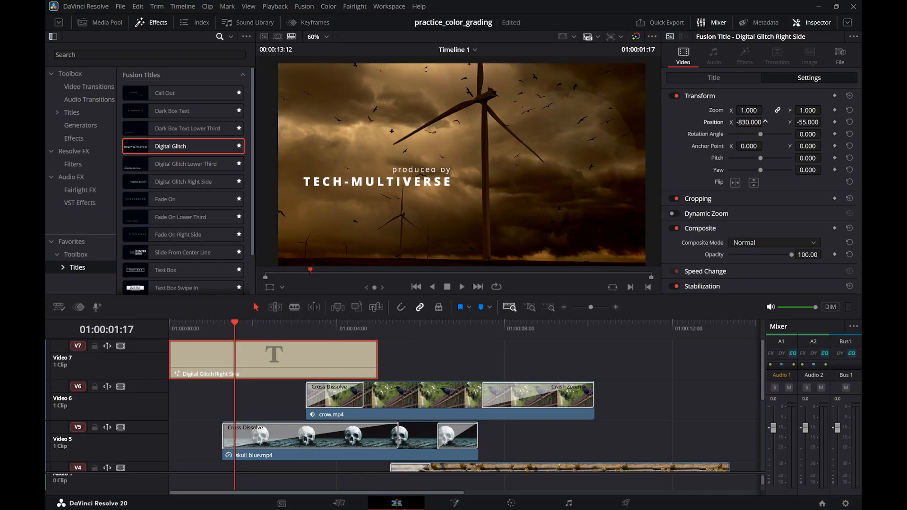
left_click(561, 35)
key("ctrl+z")
left_click_drag(765, 122, 767, 122)
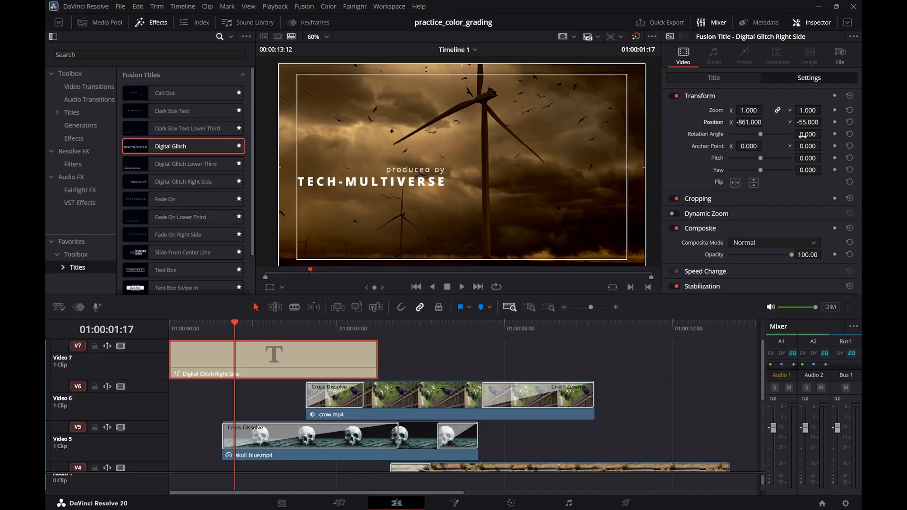
left_click_drag(267, 328, 164, 336)
key("space")
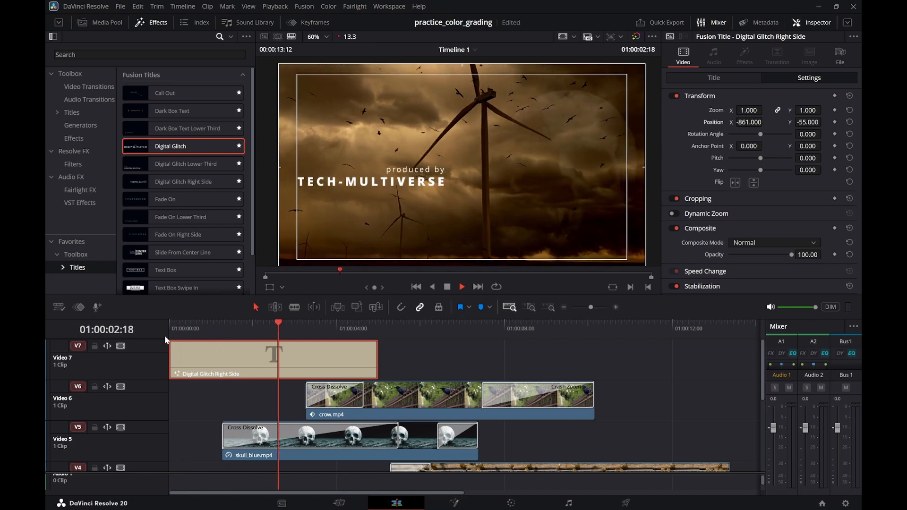
key("space")
Trim the title clip on Video 7 to run from just after the sequence start to slightly past 01:00:04:00, and play it back
left_click_drag(373, 367, 301, 368)
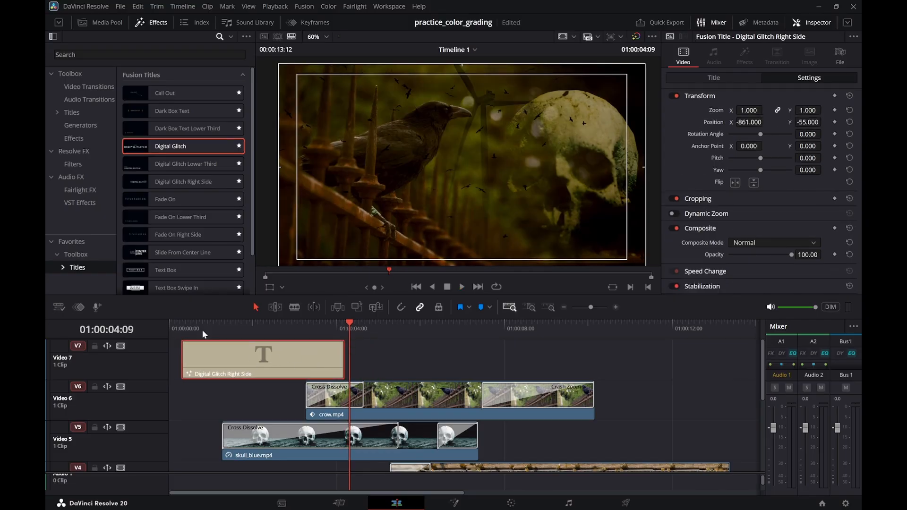
left_click(166, 327)
key("space")
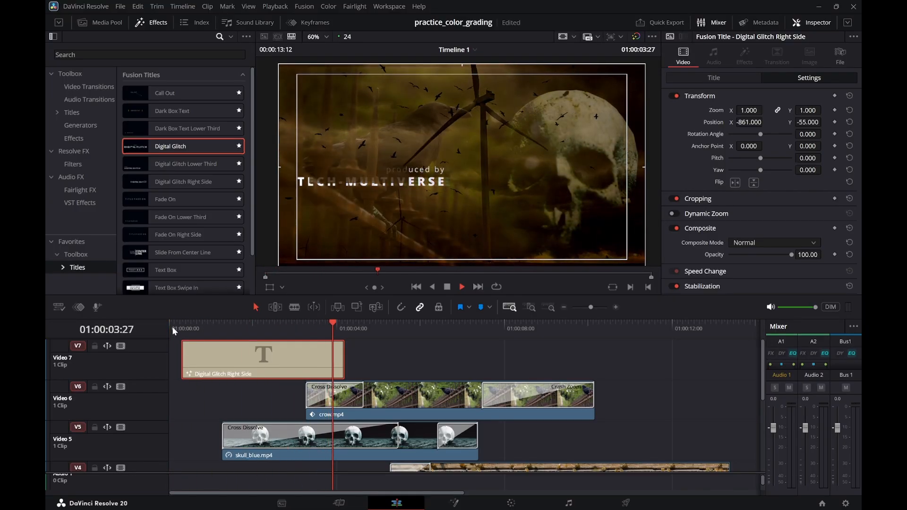
key("space")
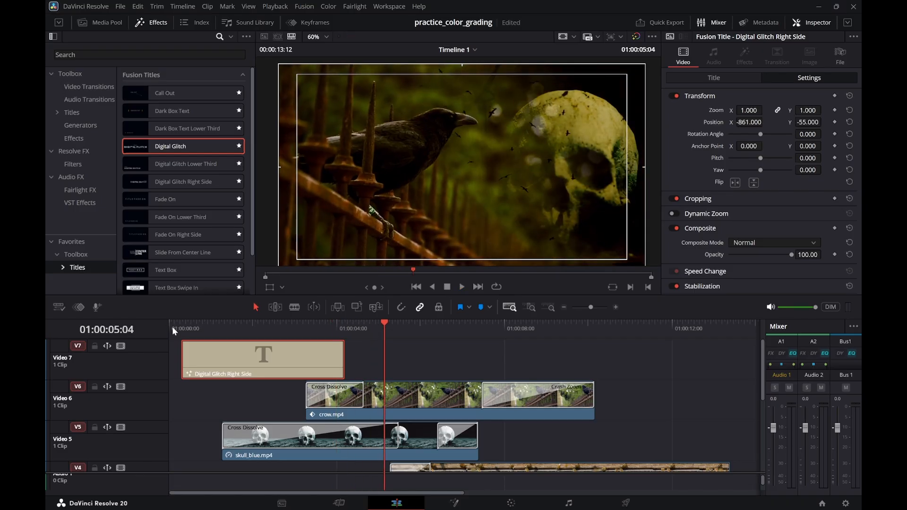
key("space")
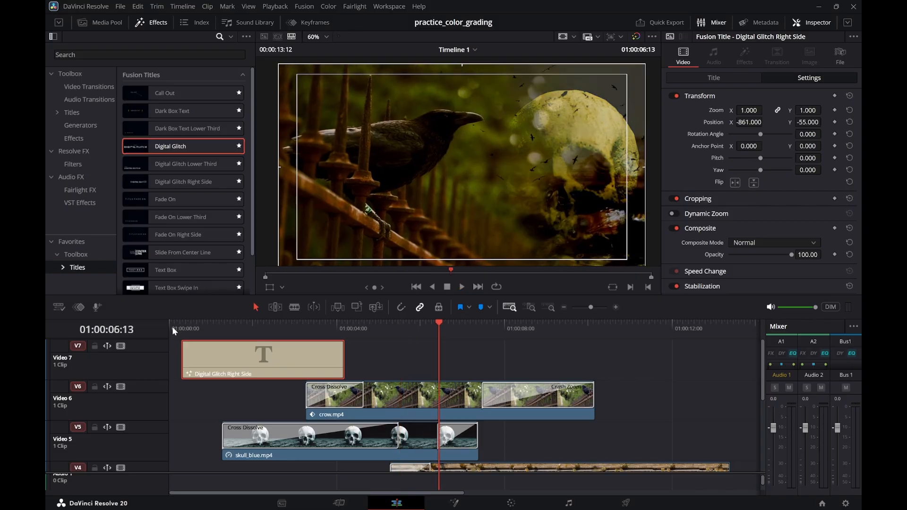
left_click(175, 327)
key("space")
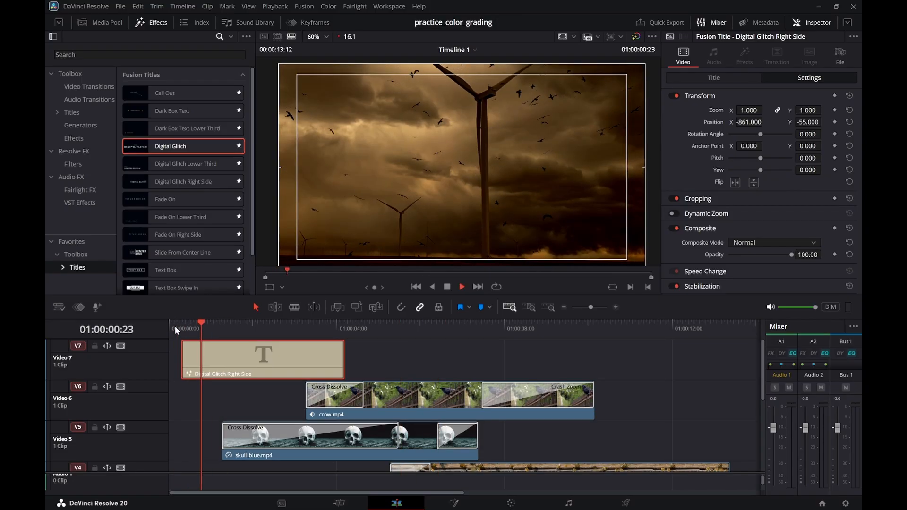
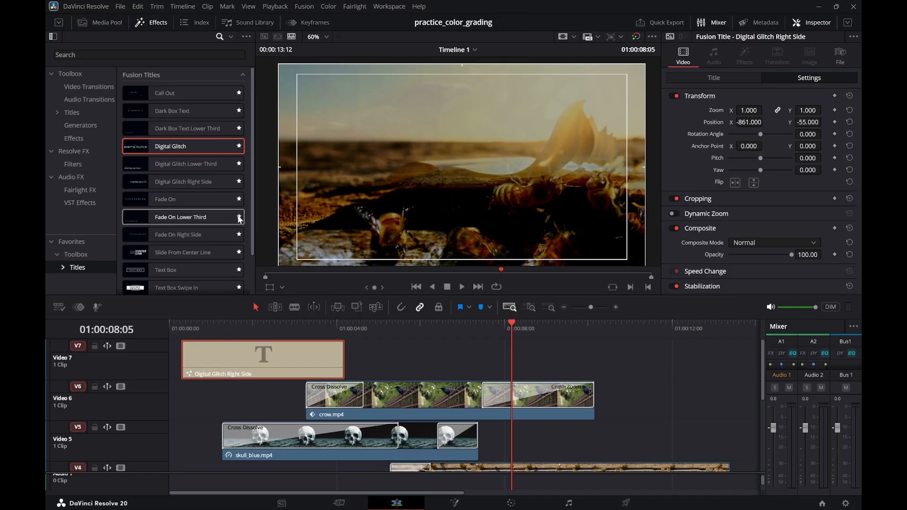
Add a Digital Glitch title to Video 7 over the crow shot and select it at 01:00:06:24
left_click_drag(186, 140, 401, 373)
left_click(455, 328)
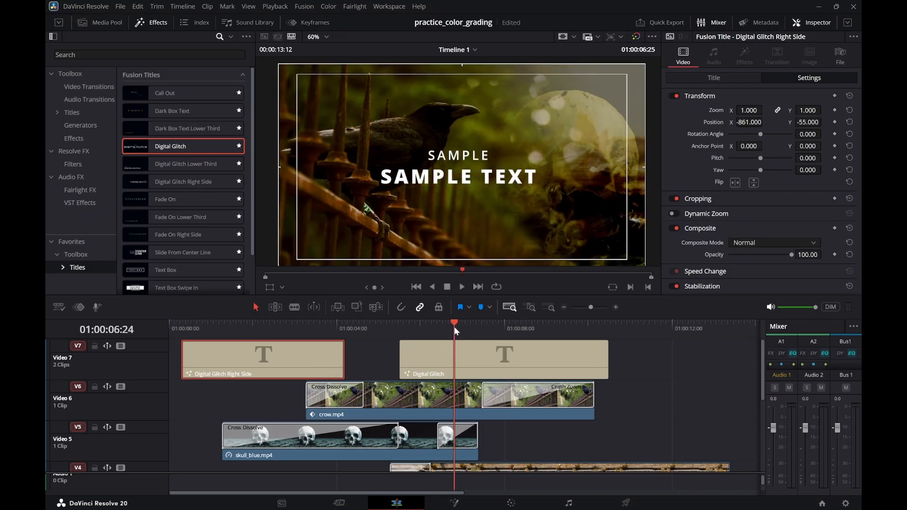
left_click(489, 352)
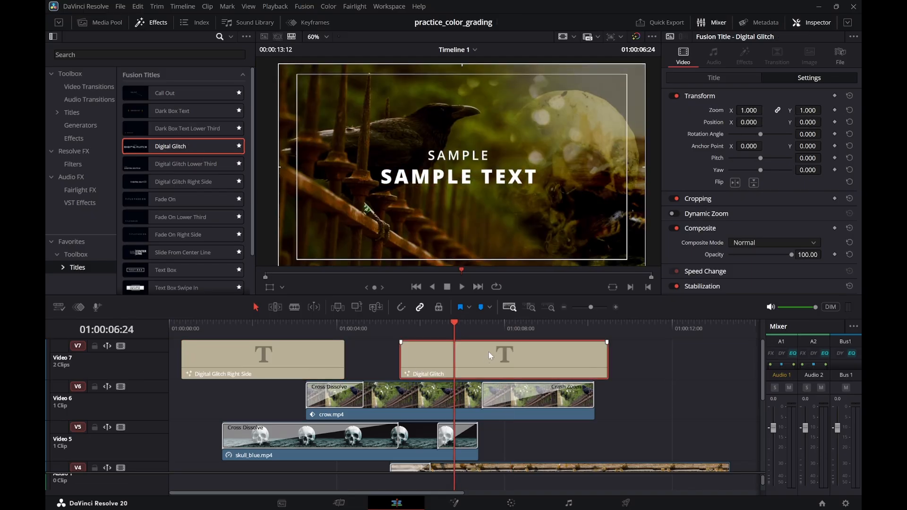
Replace the Digital Glitch title's small text with "The Birds"
left_click(709, 79)
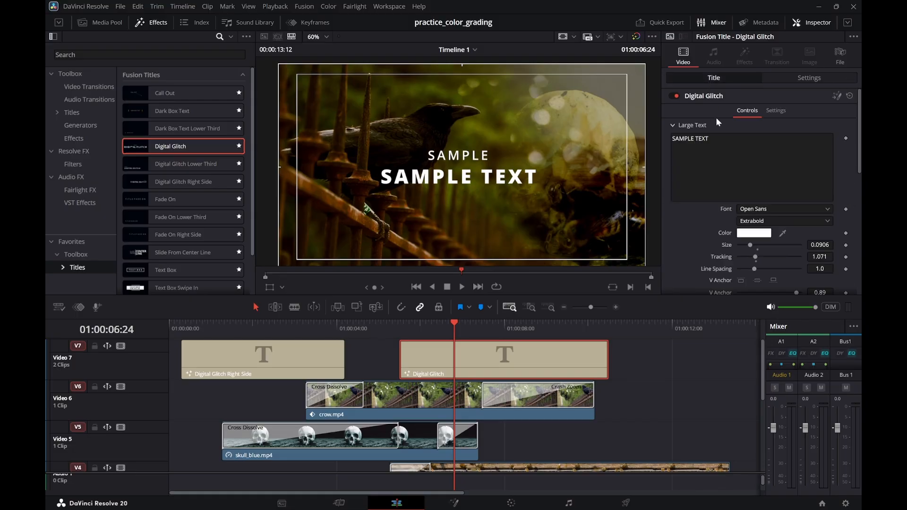
left_click(674, 125)
left_click(704, 153)
key("ctrl+a")
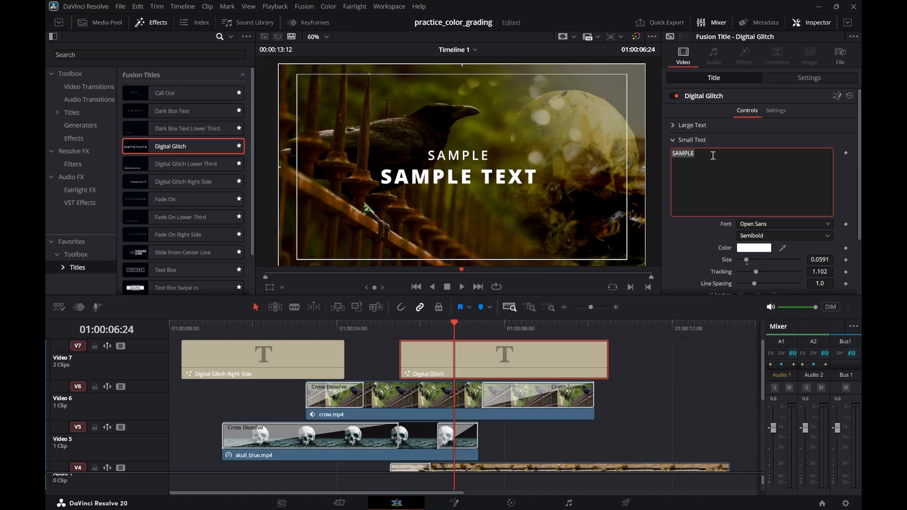
type("Th")
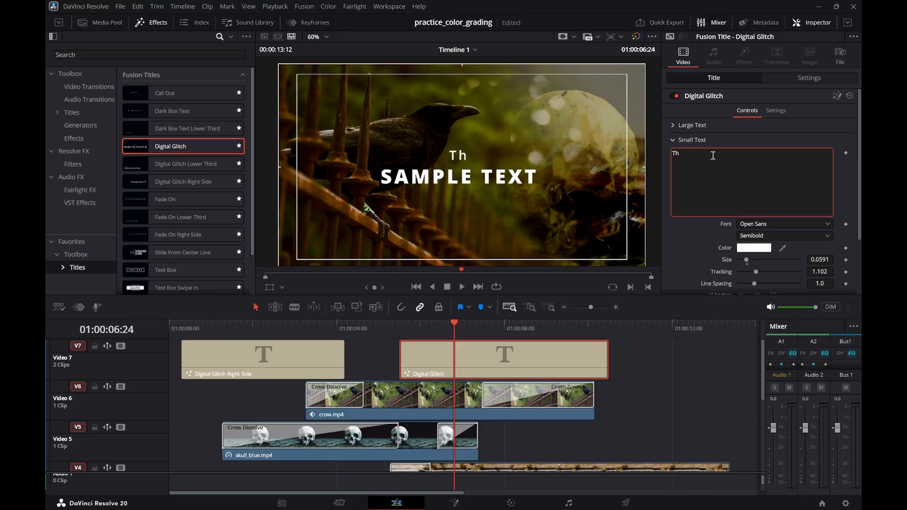
type("e b")
type("Birds")
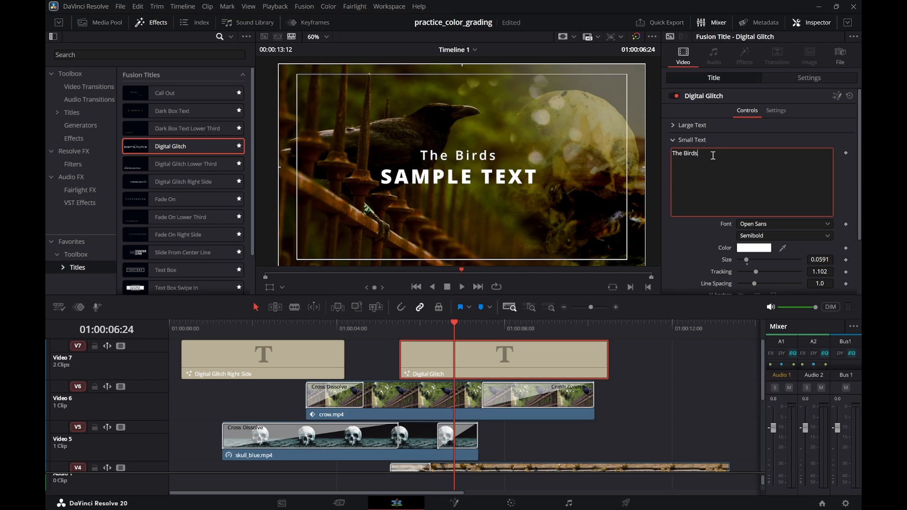
Replace the Digital Glitch title's large text with "The Bees" and play the sequence from its start through the title
left_click(672, 125)
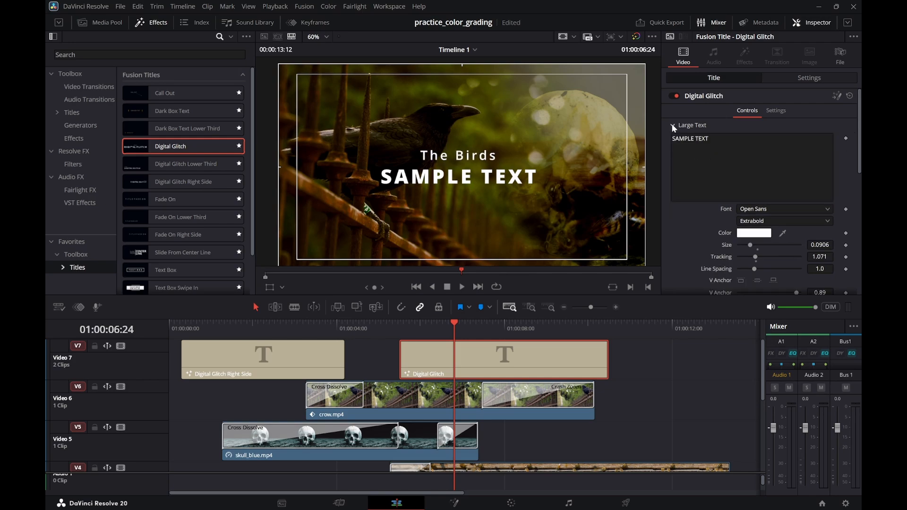
left_click(720, 139)
left_click_drag(677, 143, 674, 143)
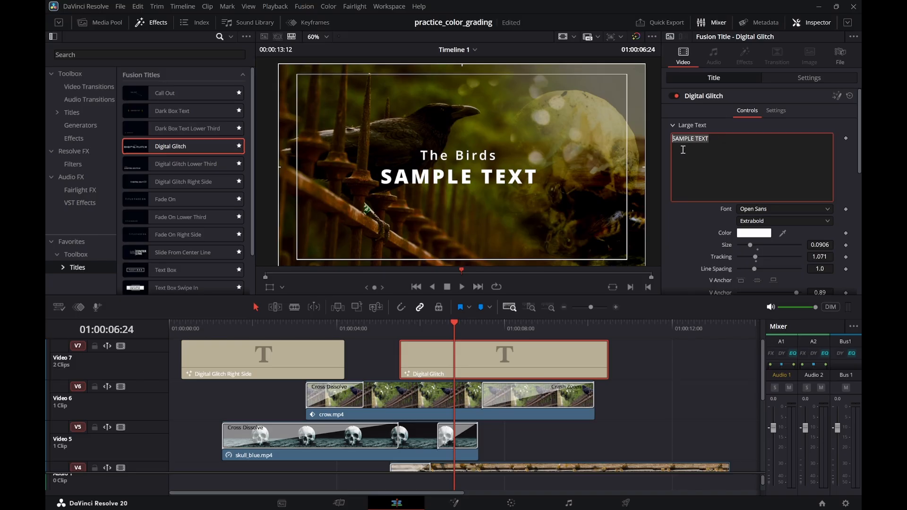
type("Th")
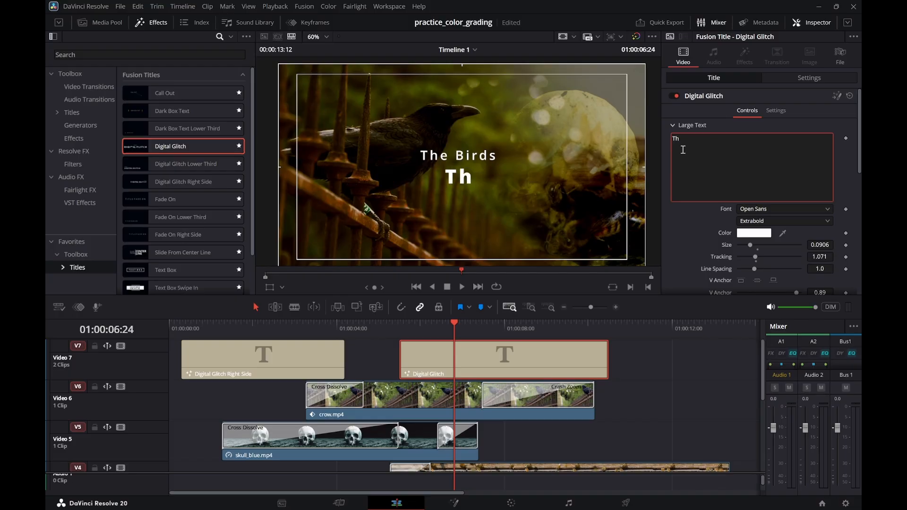
type("e Bees")
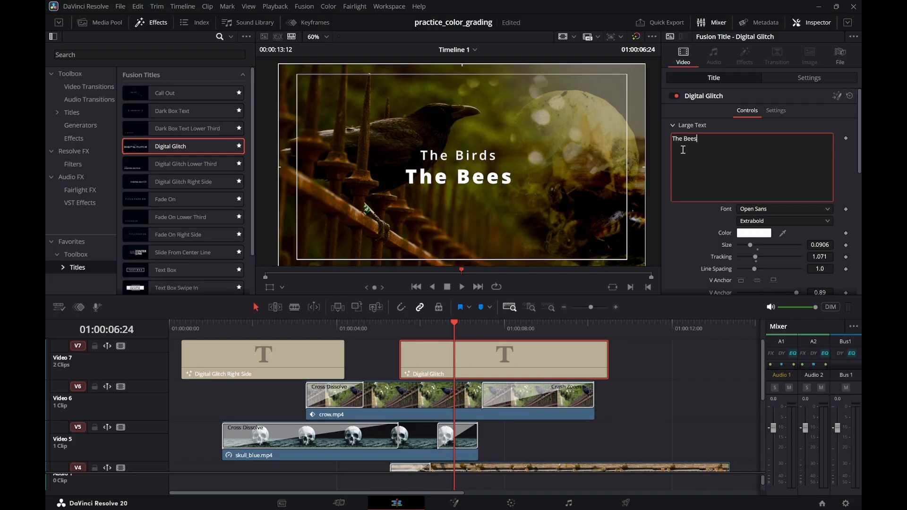
left_click_drag(439, 324, 169, 324)
key("space")
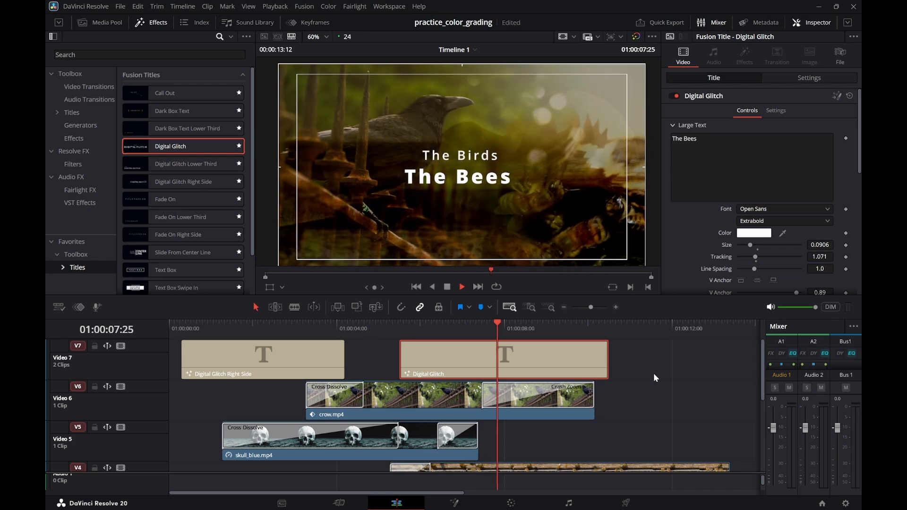
key("space")
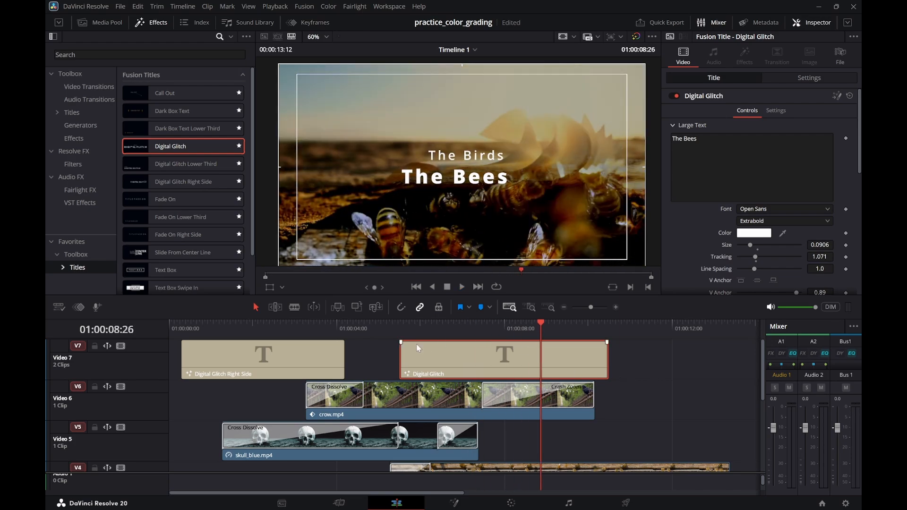
Trim the start of the Digital Glitch title on Video 7 to about 01:00:07:00 and play it back
left_click_drag(403, 356, 466, 362)
left_click(466, 326)
key("space")
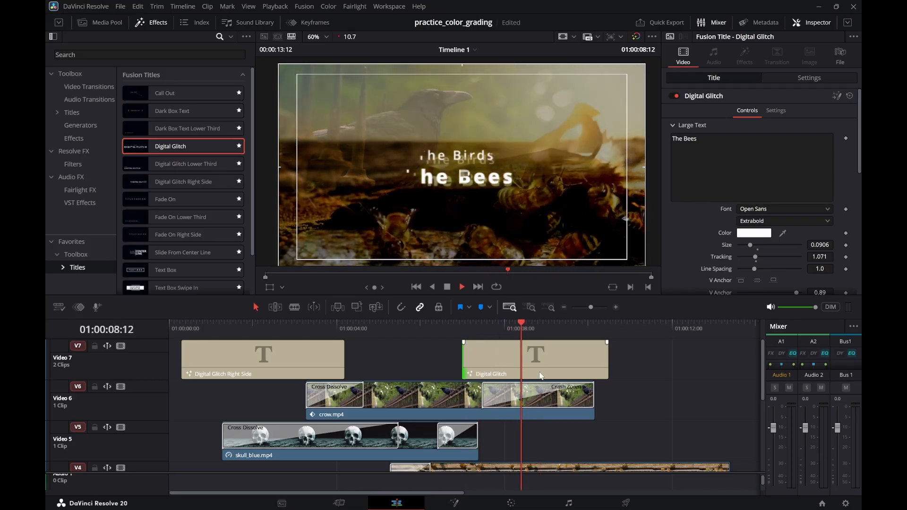
key("space")
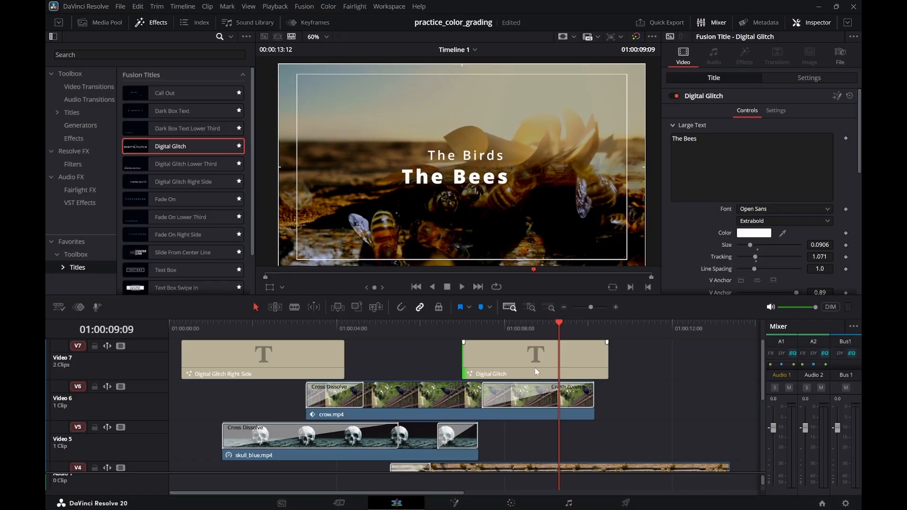
Trim the Digital Glitch title's end to line up with the end of the crow clip and preview it up to 01:00:08:11
left_click_drag(603, 359, 591, 359)
left_click(495, 324)
left_click_drag(495, 323, 520, 325)
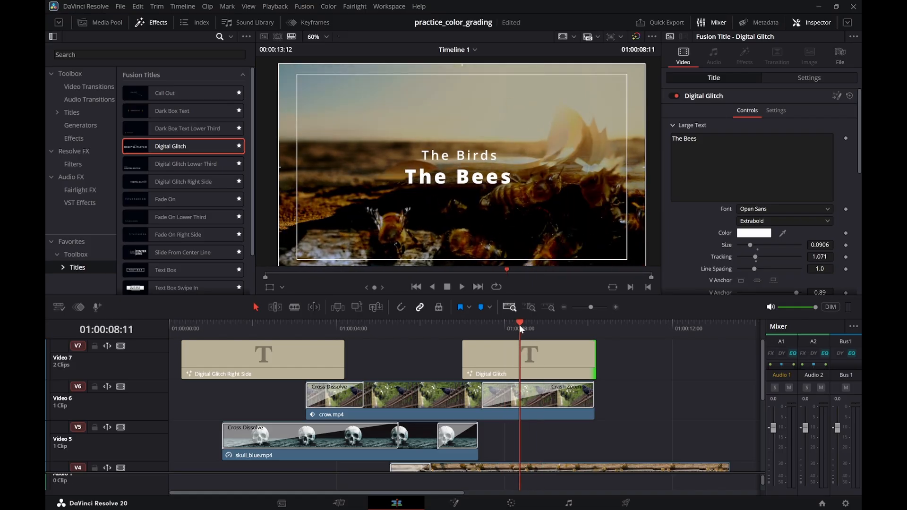
Change the Digital Glitch title's large text to "SEQUENCE", previewing at 01:00:08:06
left_click(530, 350)
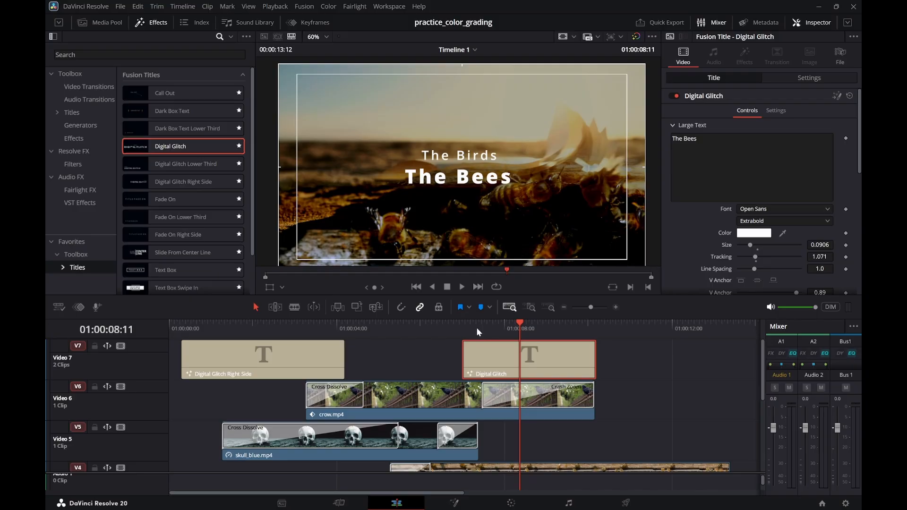
left_click_drag(476, 328, 515, 346)
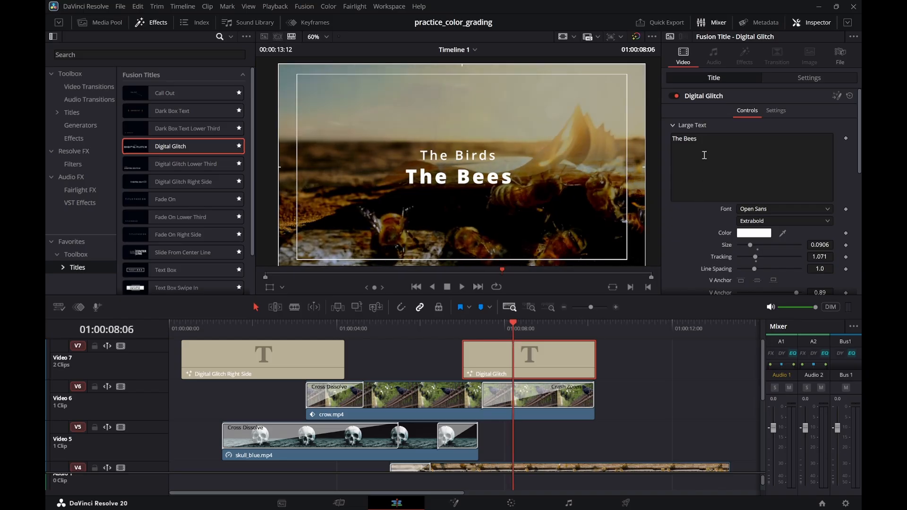
left_click_drag(700, 139, 667, 141)
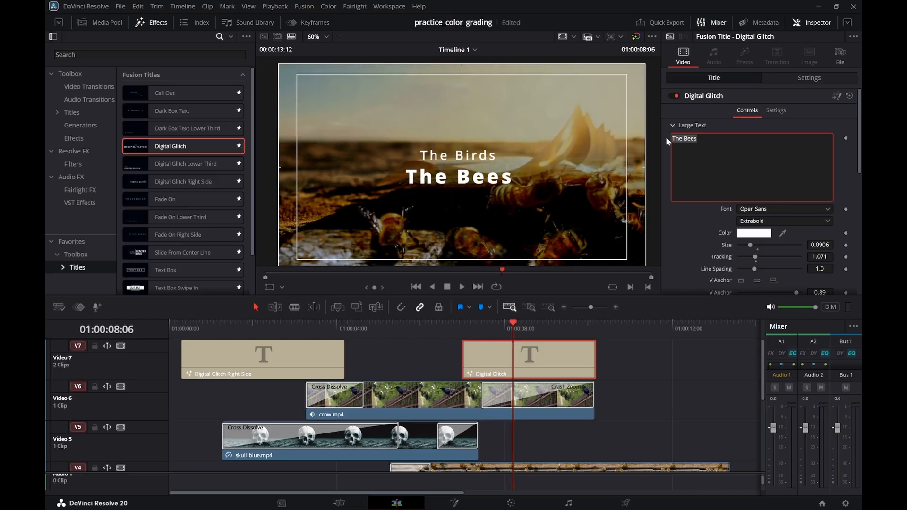
type("S")
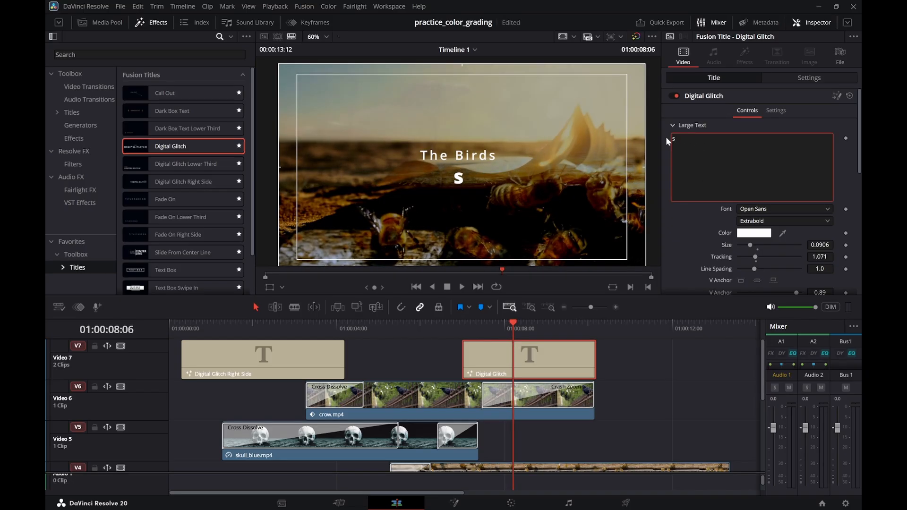
type("SEQU")
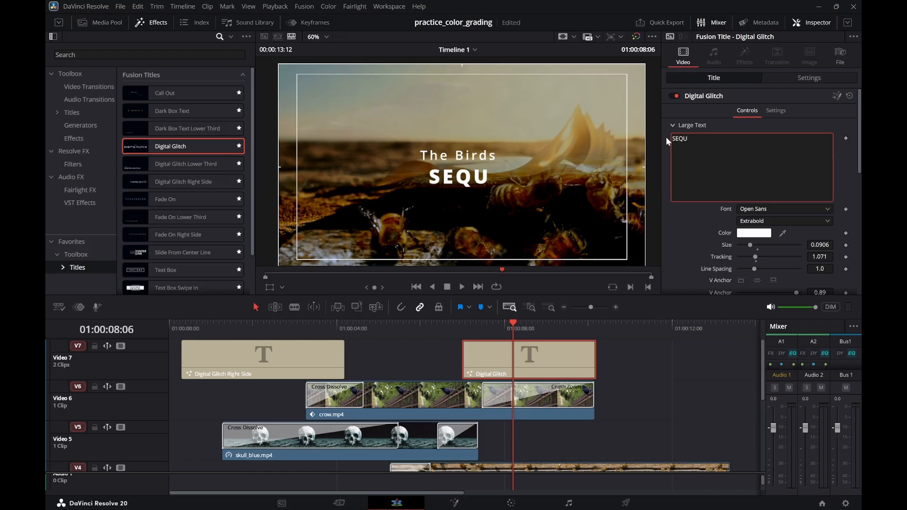
type("ENCE")
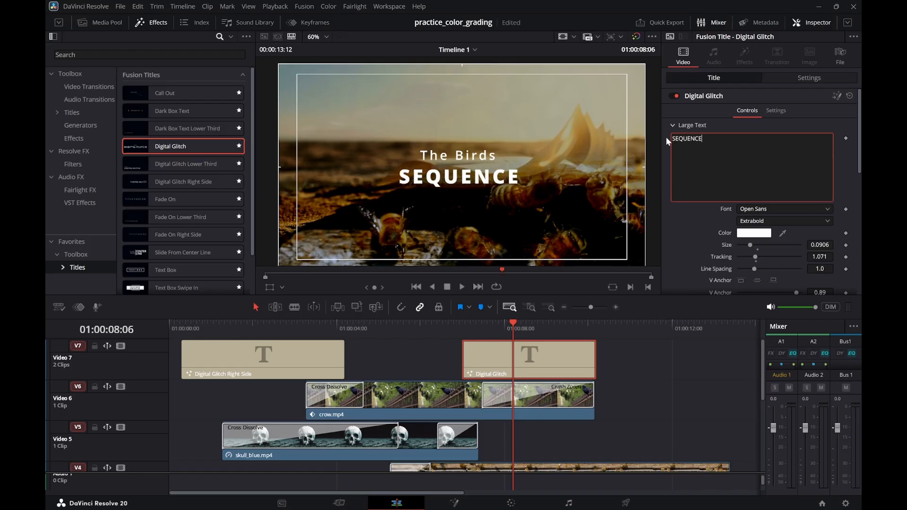
Change the Digital Glitch title's small text to "TITLE"
left_click(673, 125)
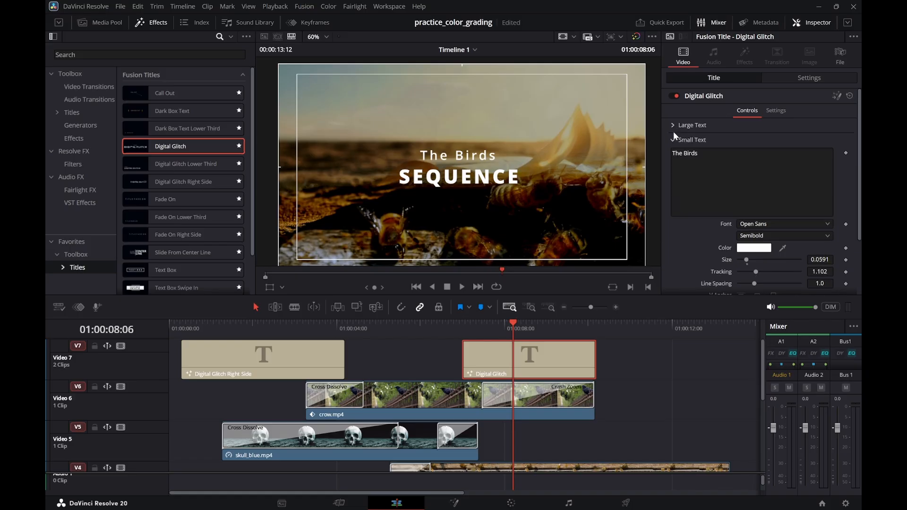
left_click(674, 126)
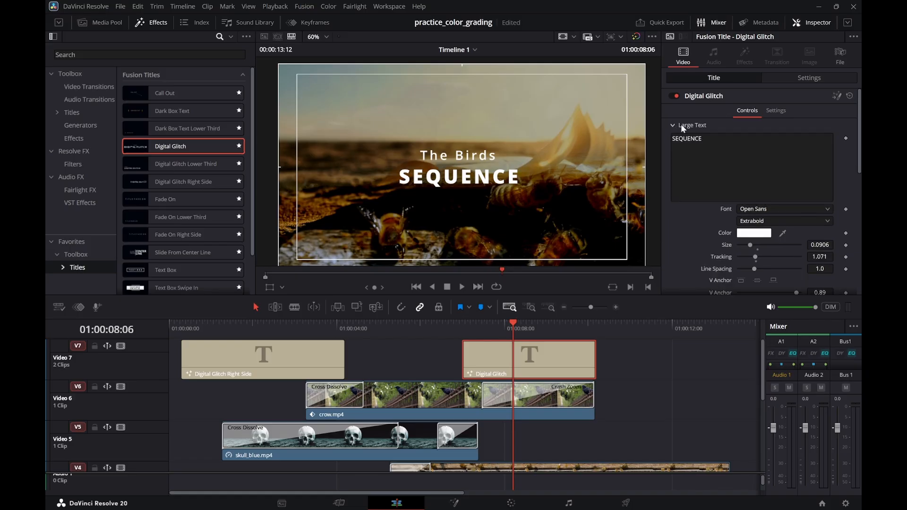
left_click(674, 126)
left_click_drag(699, 152, 677, 148)
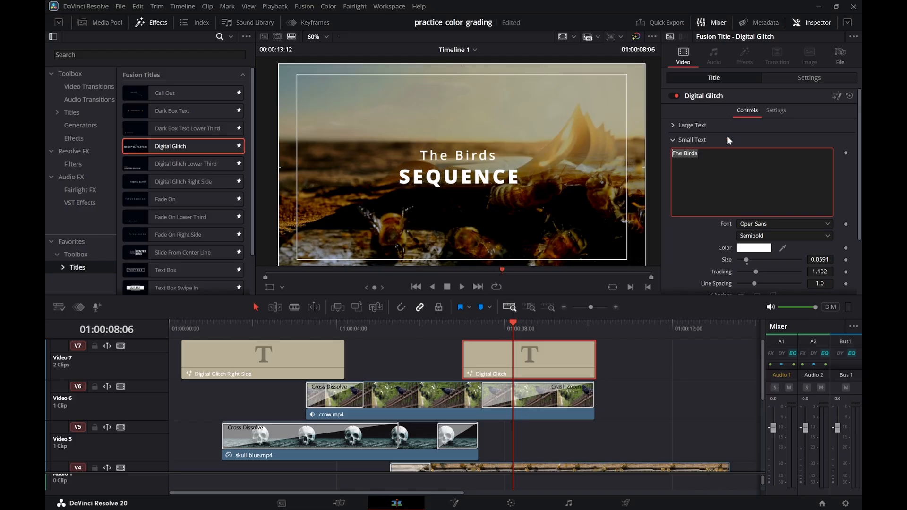
type("TITLE")
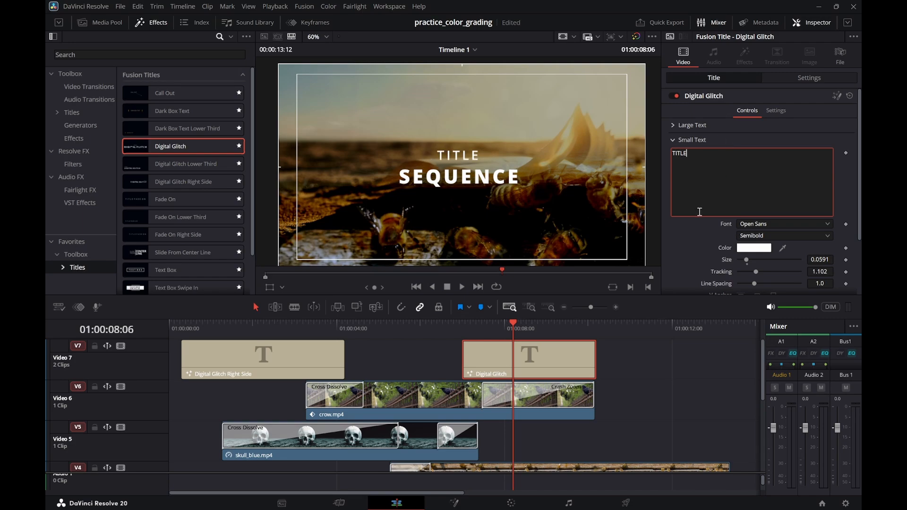
left_click(647, 370)
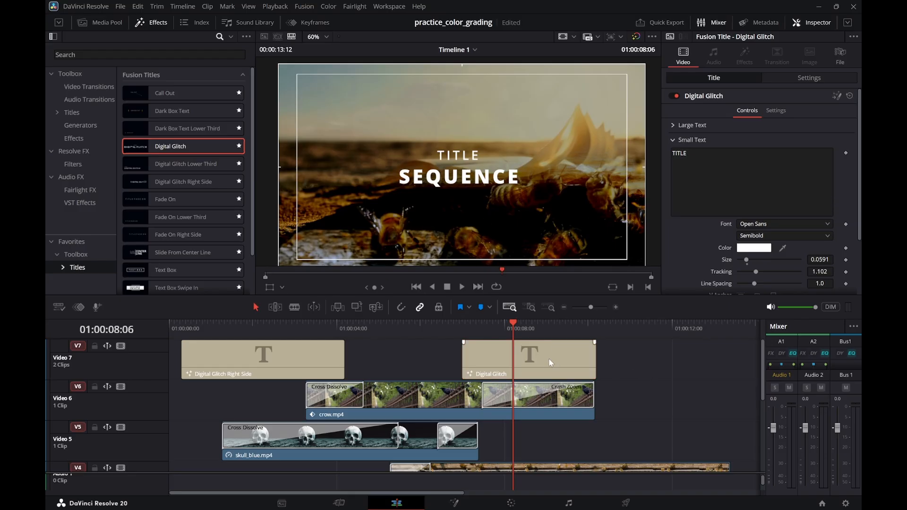
Raise the TITLE SEQUENCE title to Y position 278
left_click(541, 347)
left_click(809, 80)
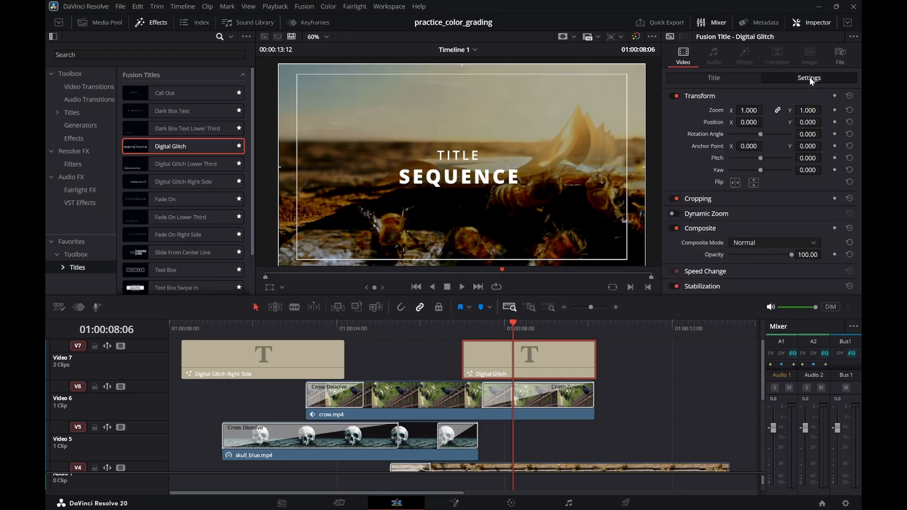
left_click_drag(810, 123, 855, 122)
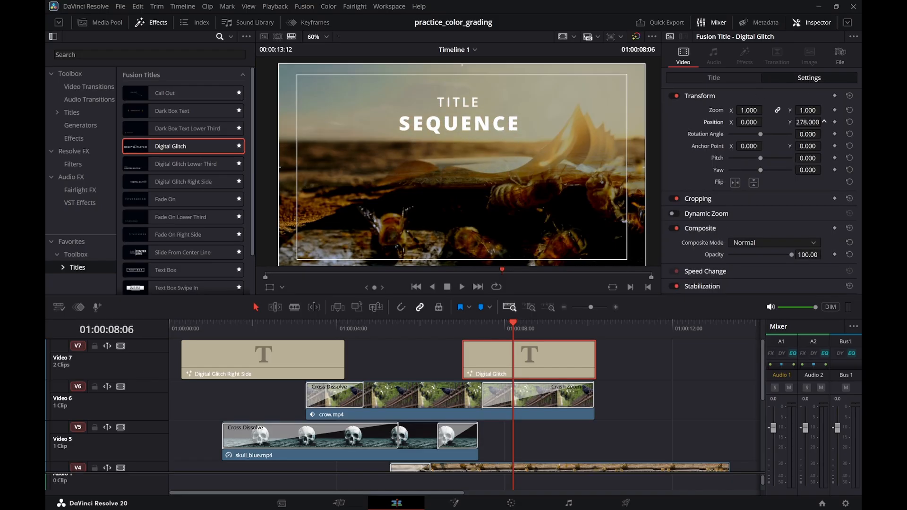
Check the TECH-MULTIVERSE title's position at 01:00:01:12 and play both titles from the sequence start
left_click_drag(463, 325, 227, 327)
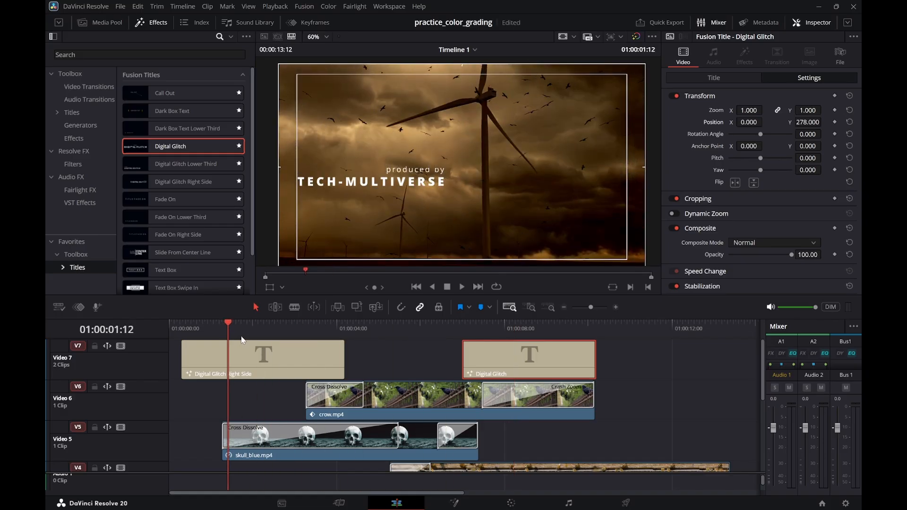
left_click(256, 347)
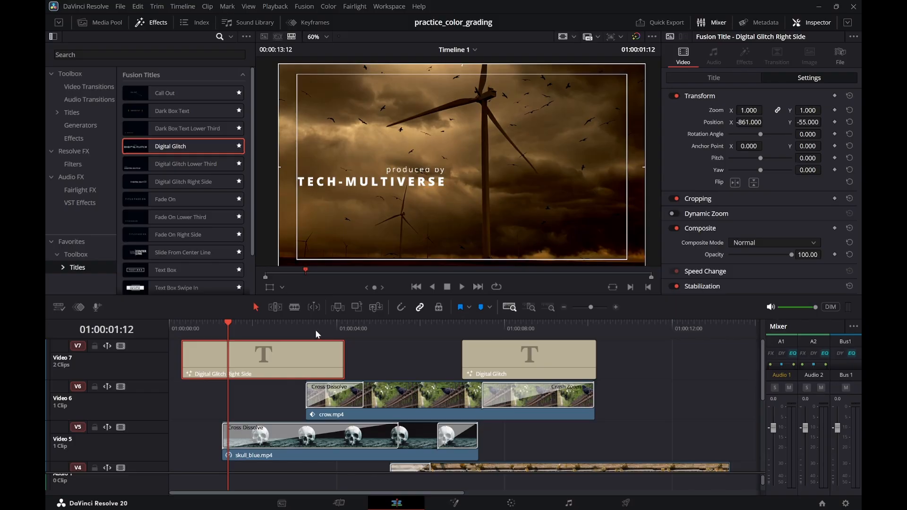
left_click_drag(312, 327, 167, 320)
key("space")
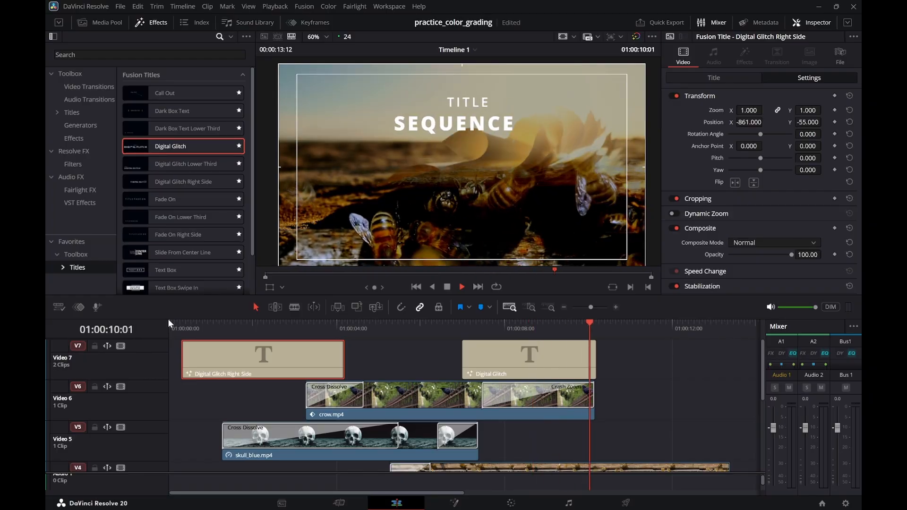
key("space")
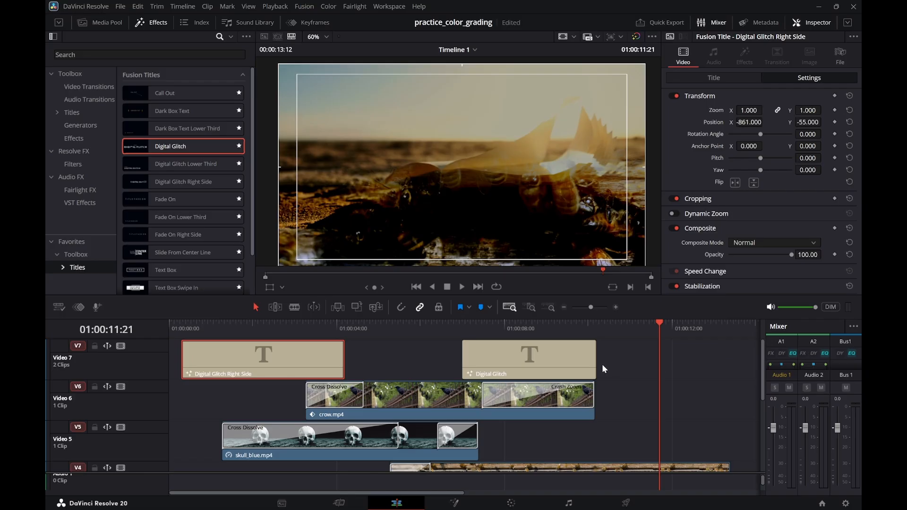
Extend the TITLE SEQUENCE title's end to just short of the sequence end and play it from the title's start
left_click_drag(597, 362, 729, 370)
scroll(702, 400, "down", 1)
scroll(701, 400, "up", 1)
left_click_drag(727, 362, 723, 362)
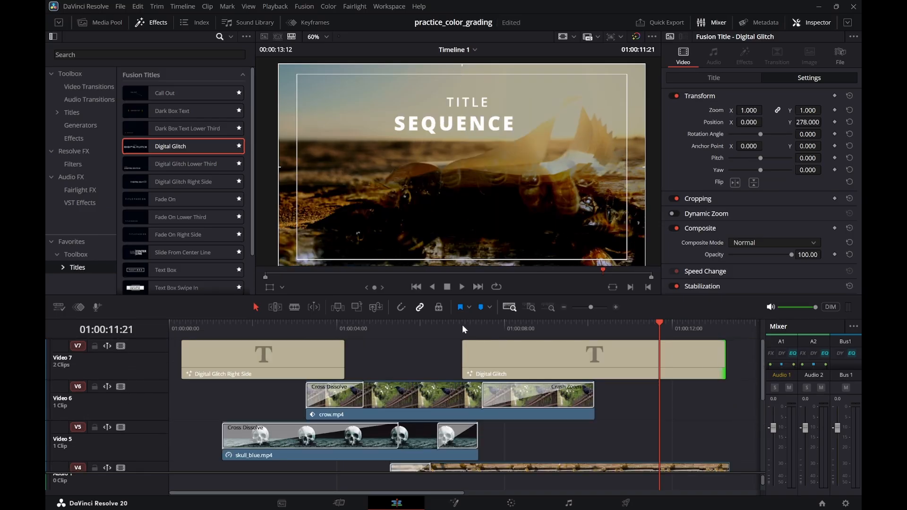
left_click(461, 324)
key("space")
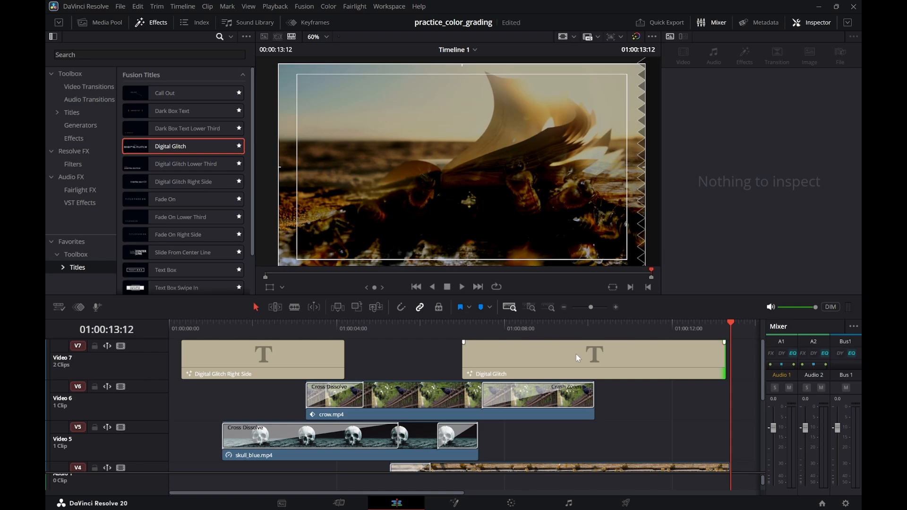
Shorten the TITLE SEQUENCE title to end slightly past 01:00:11:00, play it from its start and reselect the clip
left_click_drag(722, 358, 635, 357)
left_click(465, 326)
key("space")
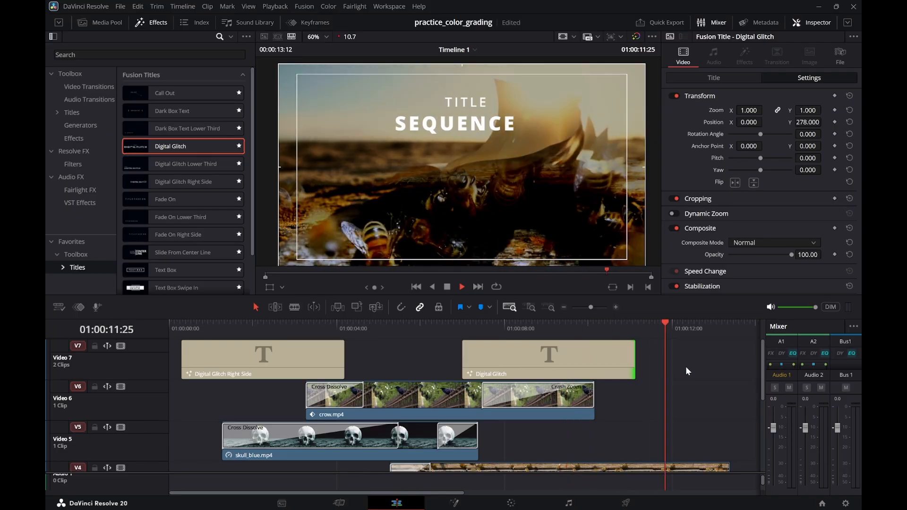
key("space")
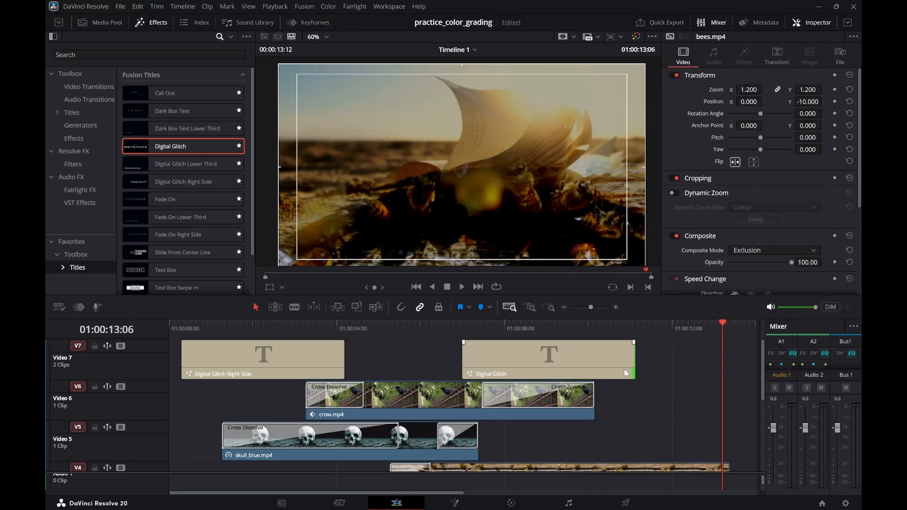
left_click(605, 353)
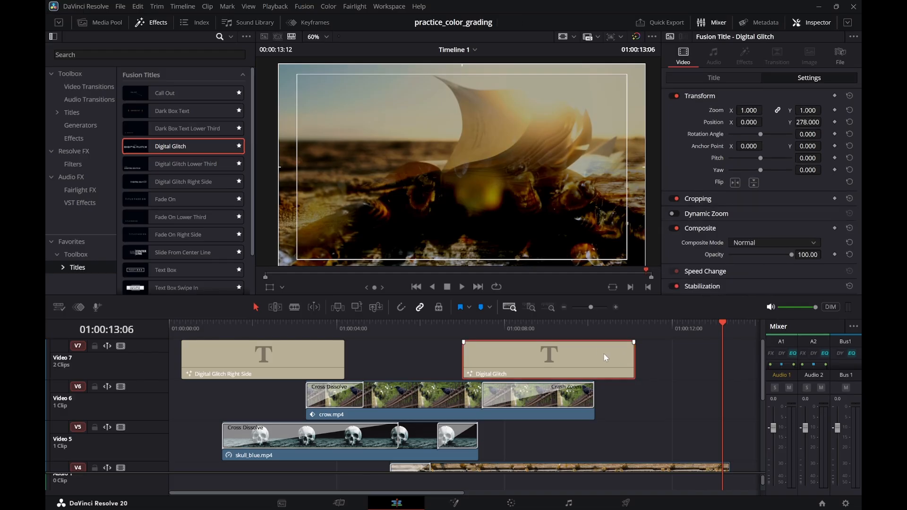
Delete the TITLE SEQUENCE Digital Glitch title from Video 7 and play the sequence repeatedly from near its start
key("Delete")
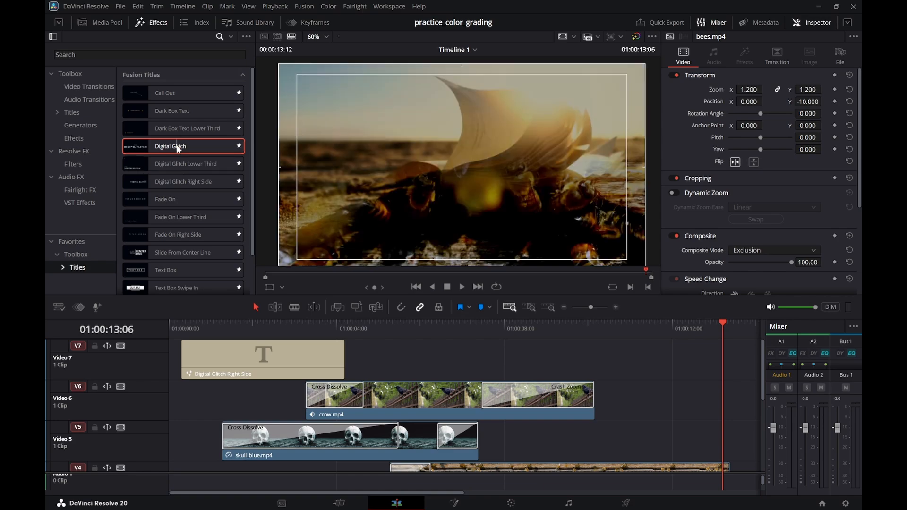
left_click_drag(237, 329, 182, 328)
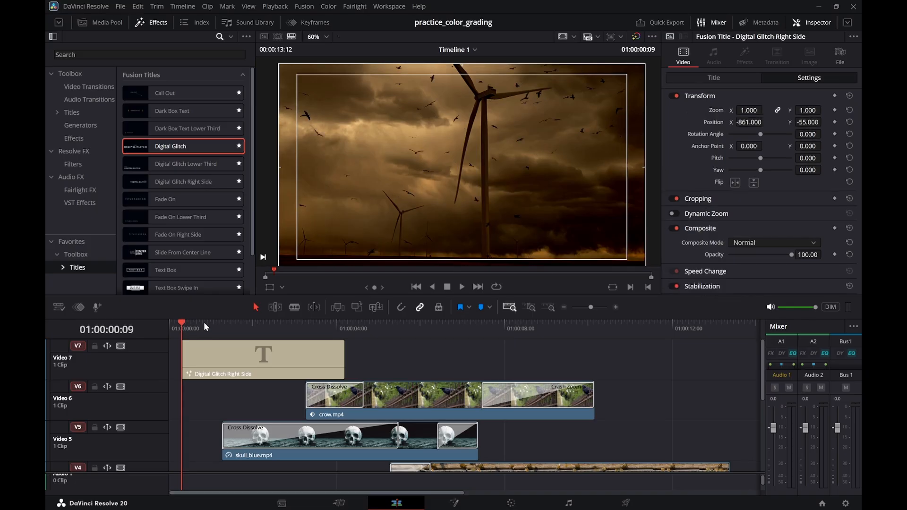
key("space")
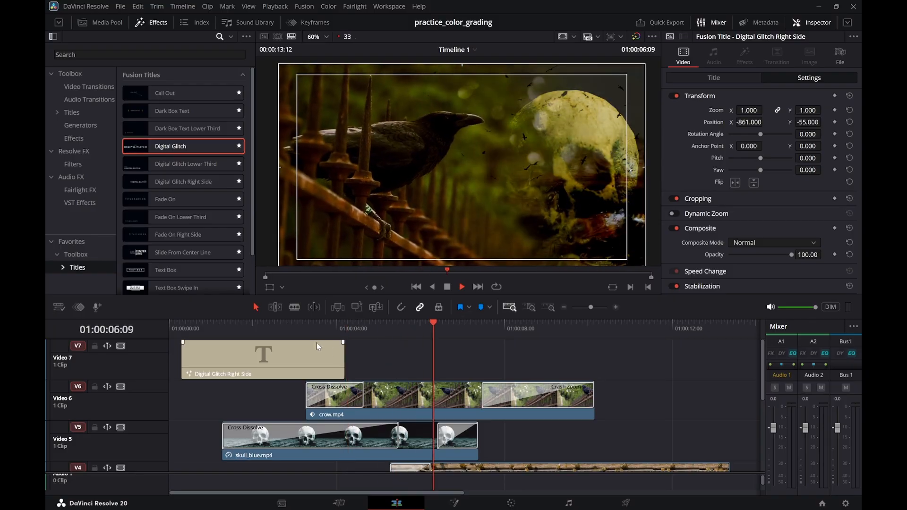
key("space")
left_click_drag(290, 327, 193, 339)
key("space")
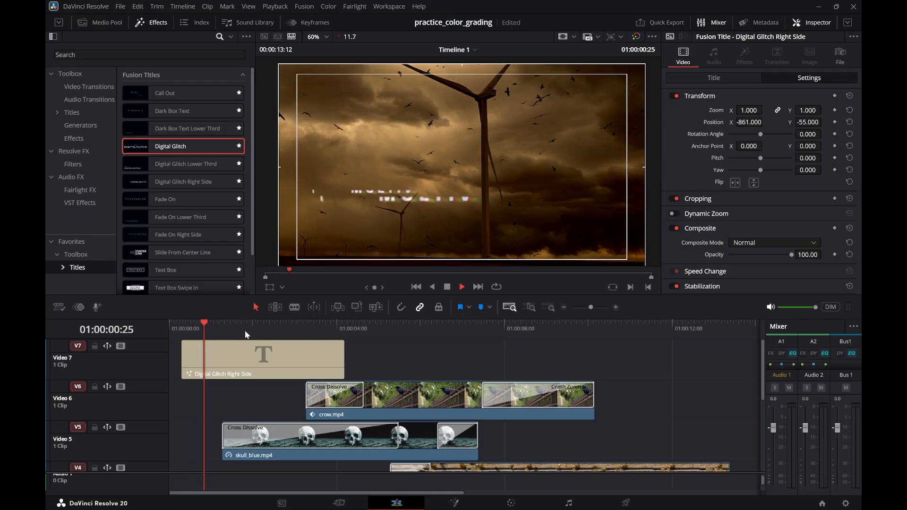
left_click_drag(241, 296, 174, 342)
key("space")
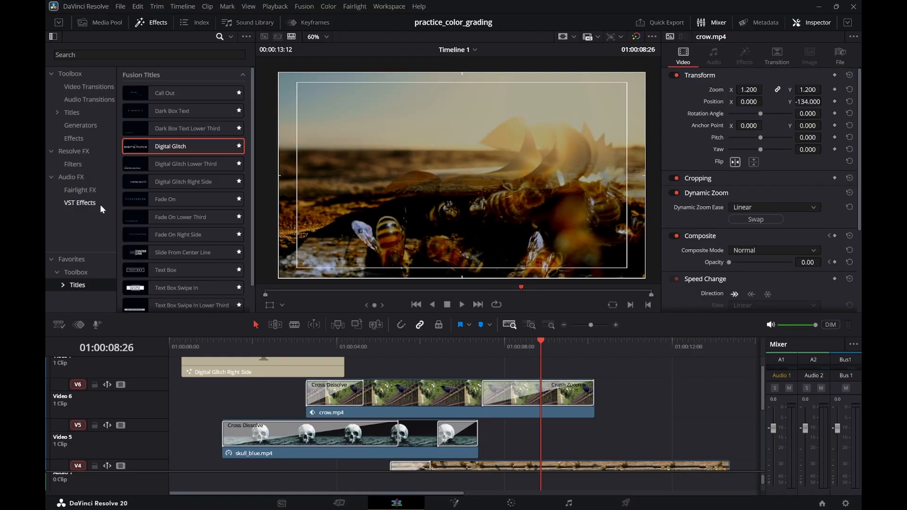
Add a Digital Glitch Right Side title on Video 7 from about 01:00:08:00, with large text SEQUENCE and small text TITLE
mouse_move(184, 187)
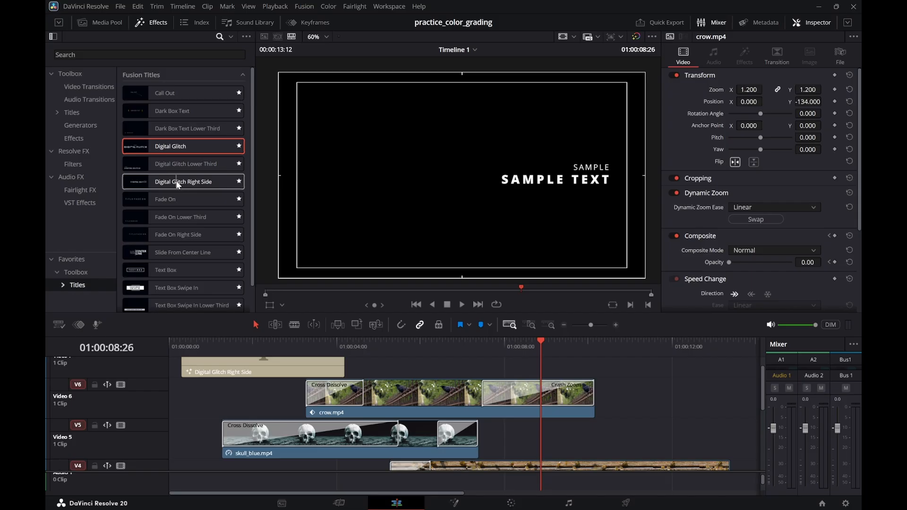
left_click_drag(178, 184, 711, 356)
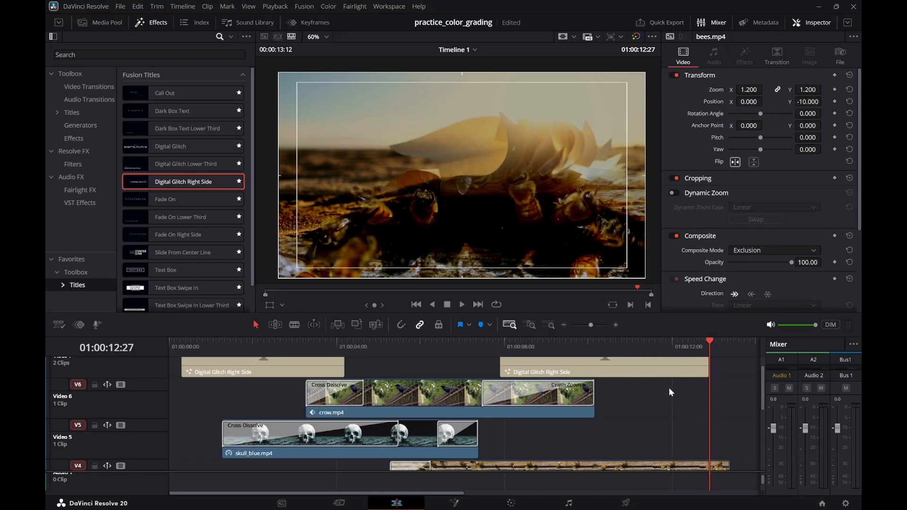
left_click(674, 368)
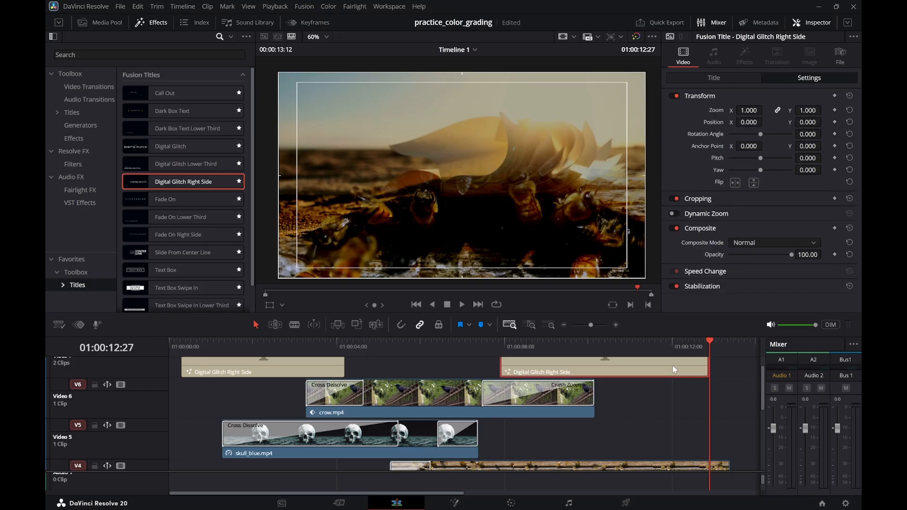
left_click(711, 79)
left_click(563, 36)
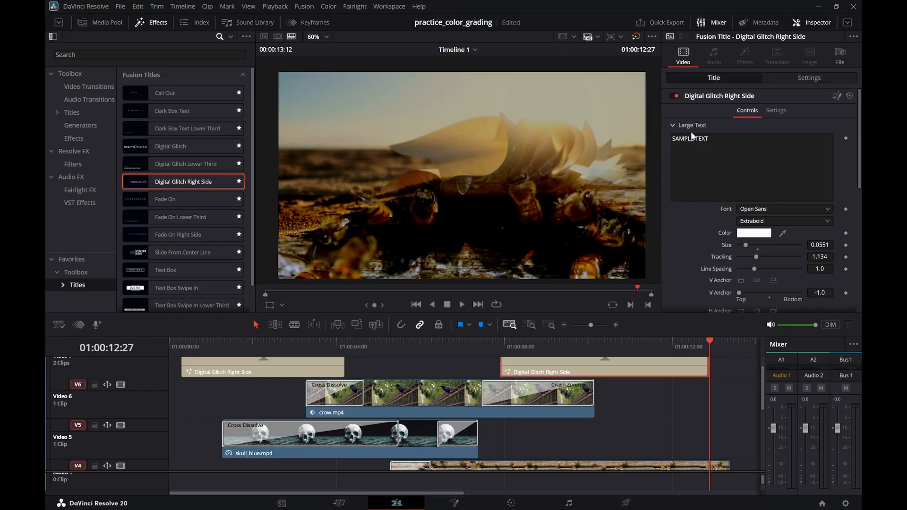
left_click_drag(724, 140, 680, 140)
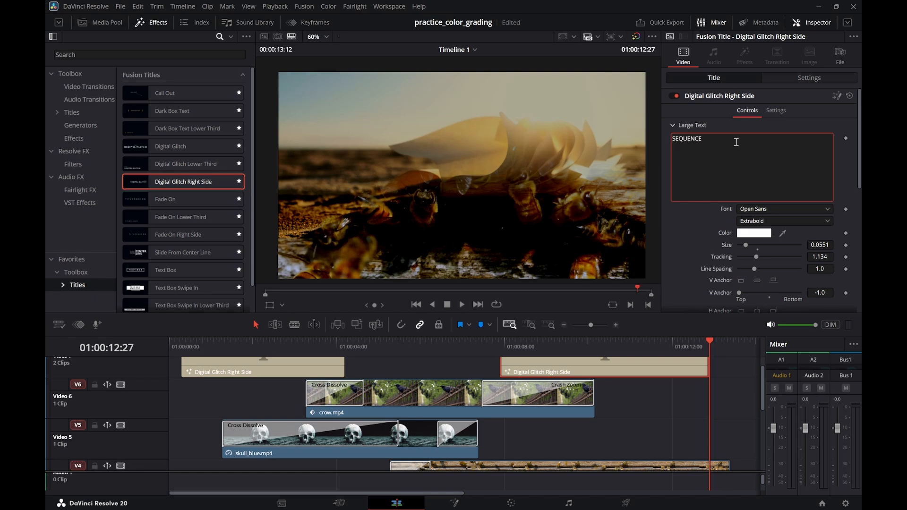
left_click(673, 125)
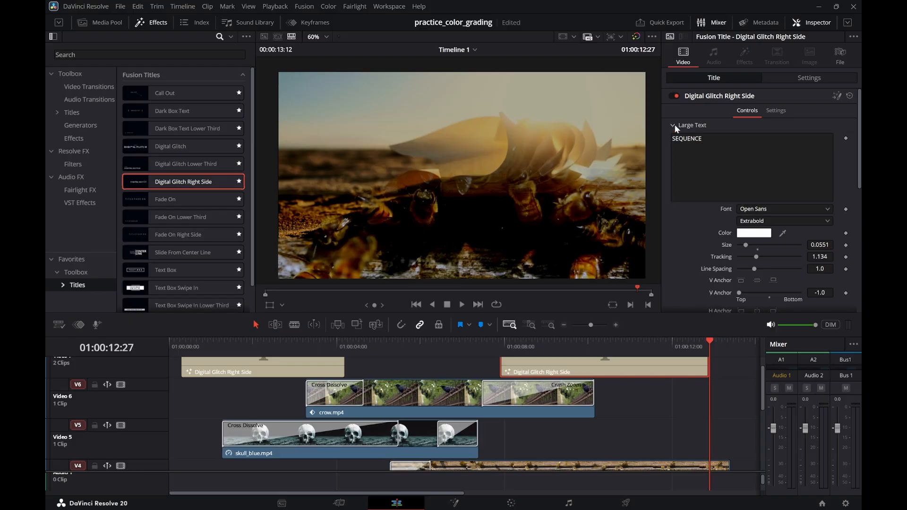
double_click(680, 153)
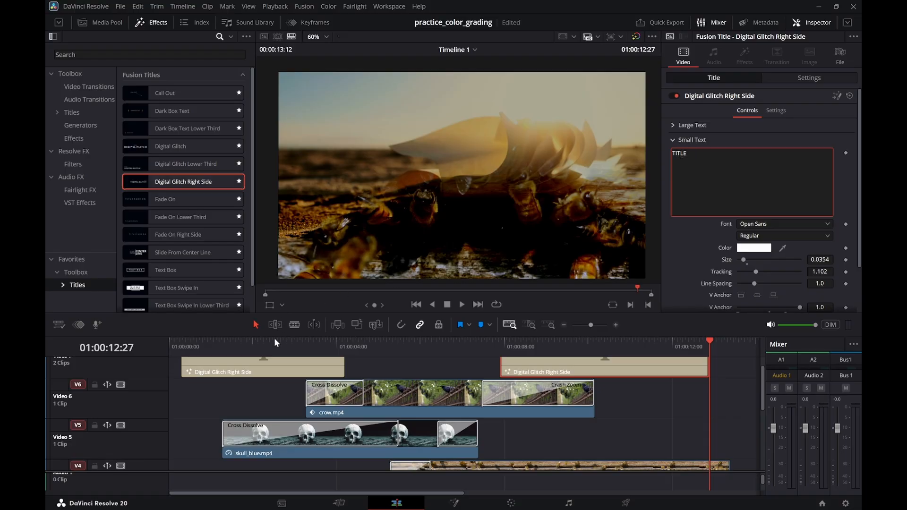
Move the new TITLE SEQUENCE title to position X -553, Y 330
left_click(548, 350)
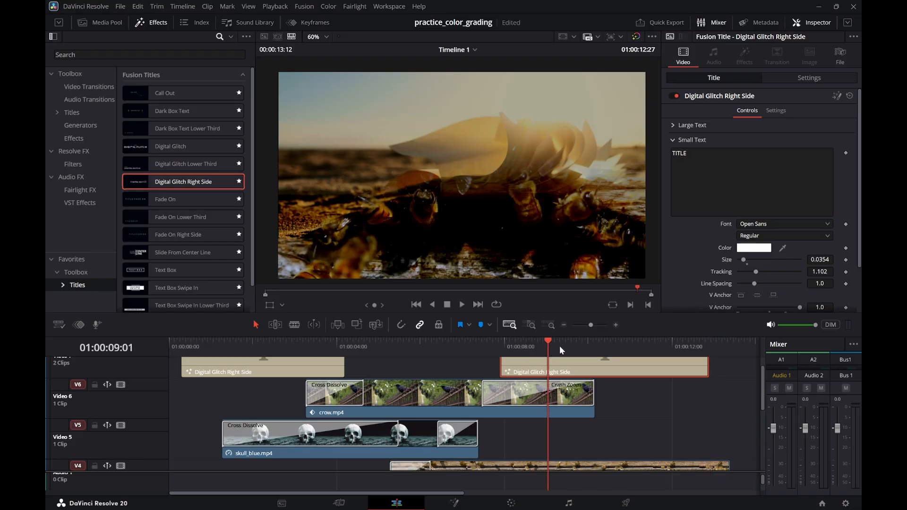
left_click(616, 345)
left_click(774, 79)
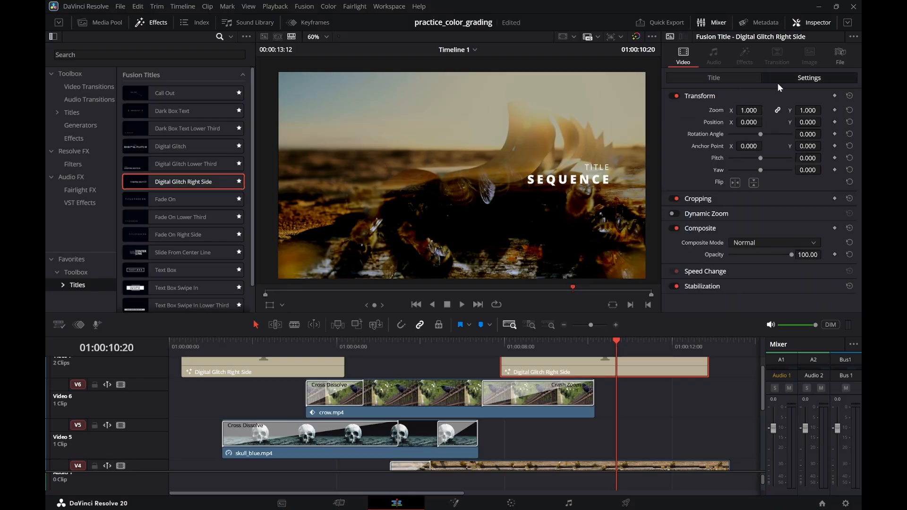
left_click_drag(803, 124, 825, 121)
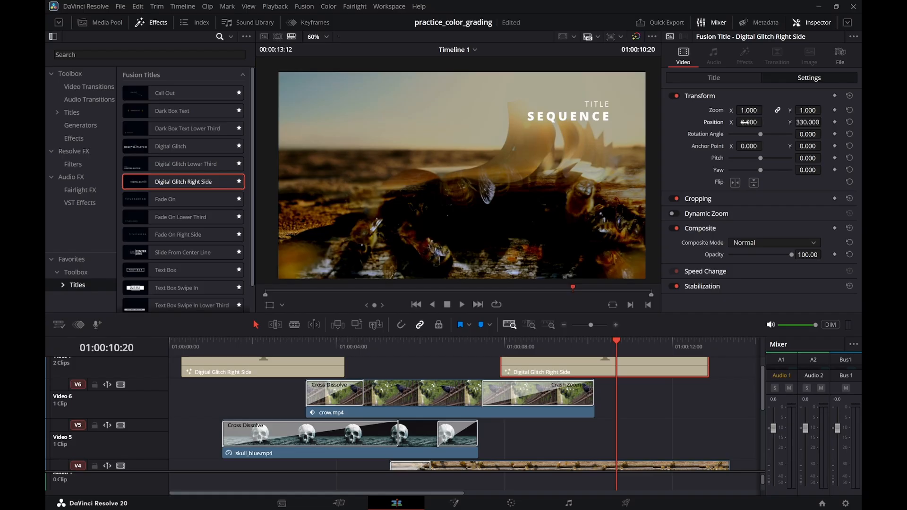
left_click_drag(766, 122, 717, 157)
Play the new title and the whole sequence, then delete the second Digital Glitch Right Side title from Video 7
mouse_move(487, 346)
left_mouse_down()
mouse_move(631, 342)
mouse_move(489, 341)
left_mouse_up()
key("space")
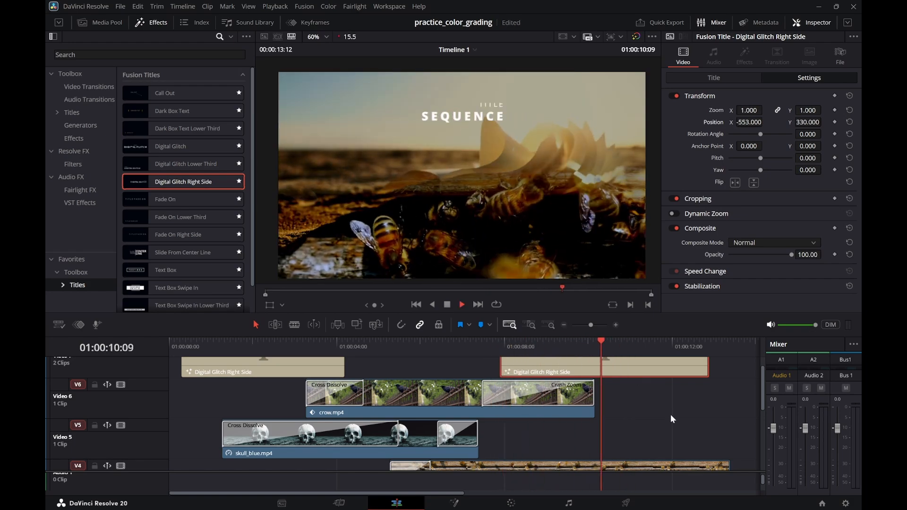
key("space")
left_click_drag(225, 344, 200, 347)
key("space")
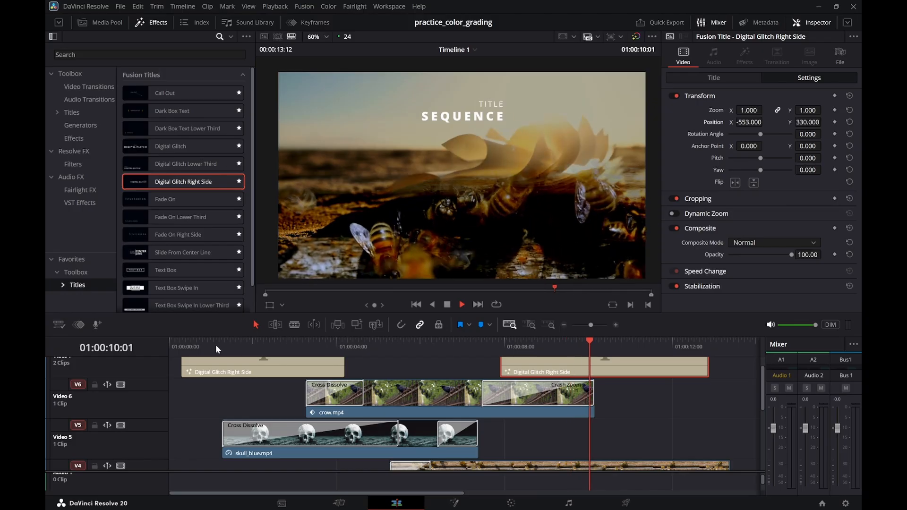
key("space")
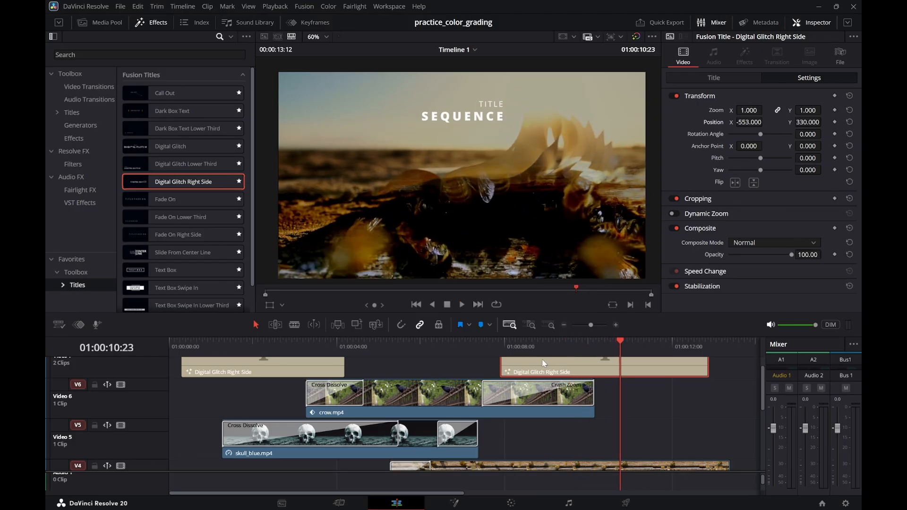
key("Delete")
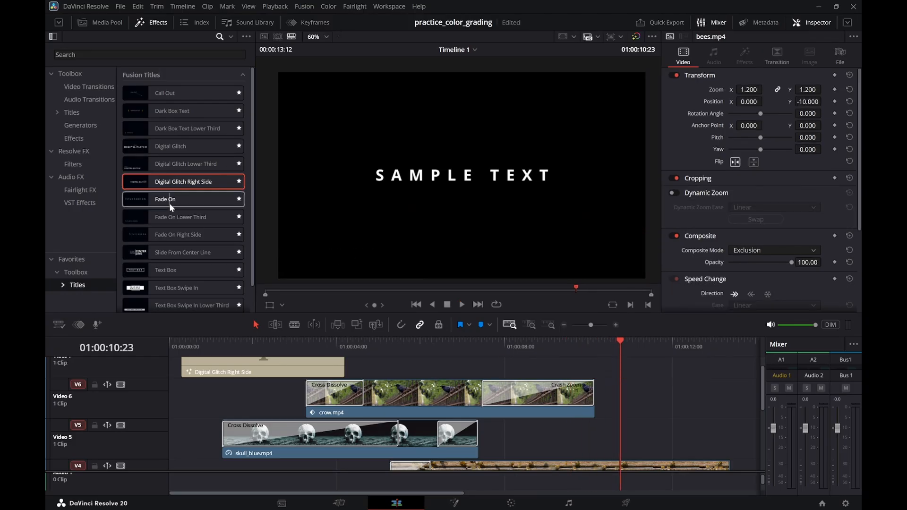
Add a Digital Glitch title on Video 7 starting at about 01:00:08:00 and play it from just before its start
left_click_drag(170, 148, 468, 350)
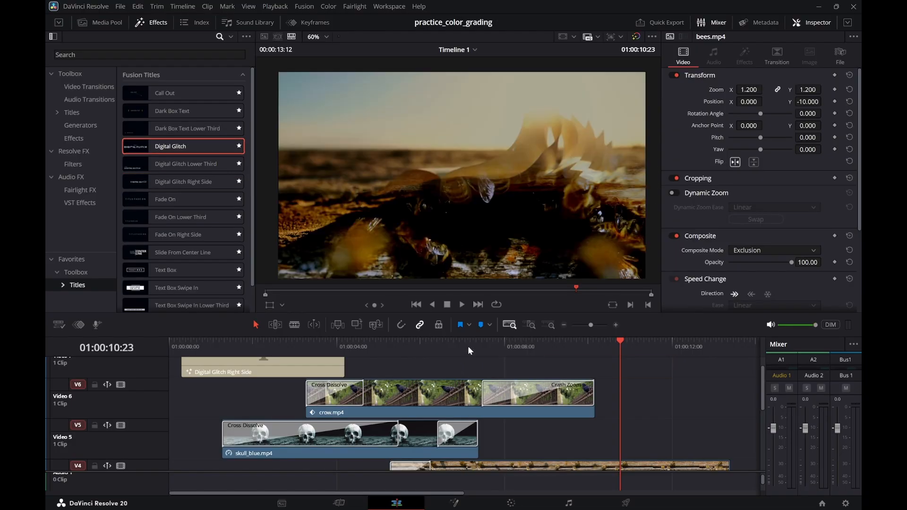
left_click_drag(170, 146, 507, 377)
left_click(488, 344)
key("space")
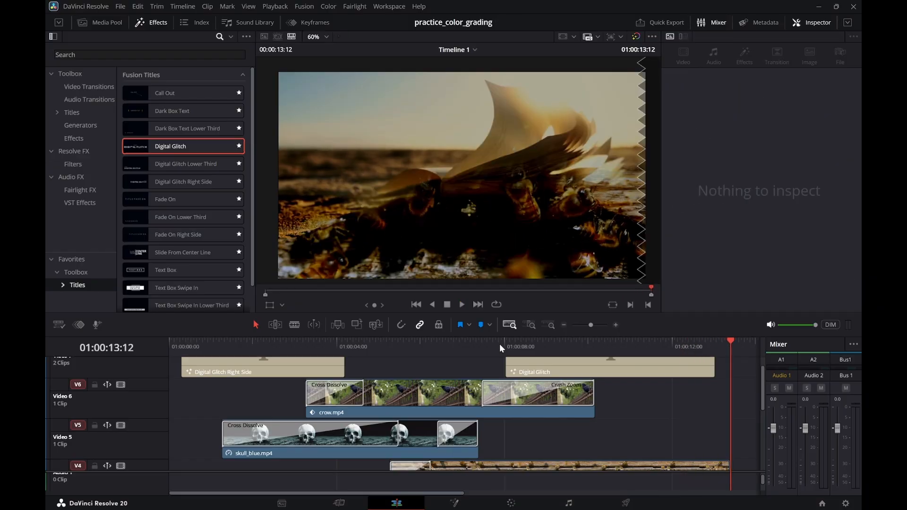
Shorten the Digital Glitch title to end just before 01:00:11:00 and play it through to the sequence end
left_click(578, 370)
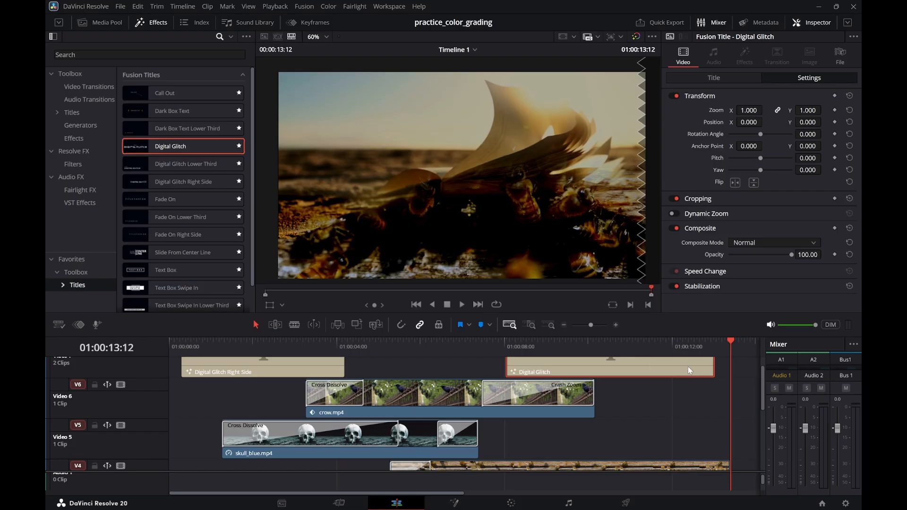
left_click_drag(710, 365, 622, 365)
left_click(497, 342)
key("space")
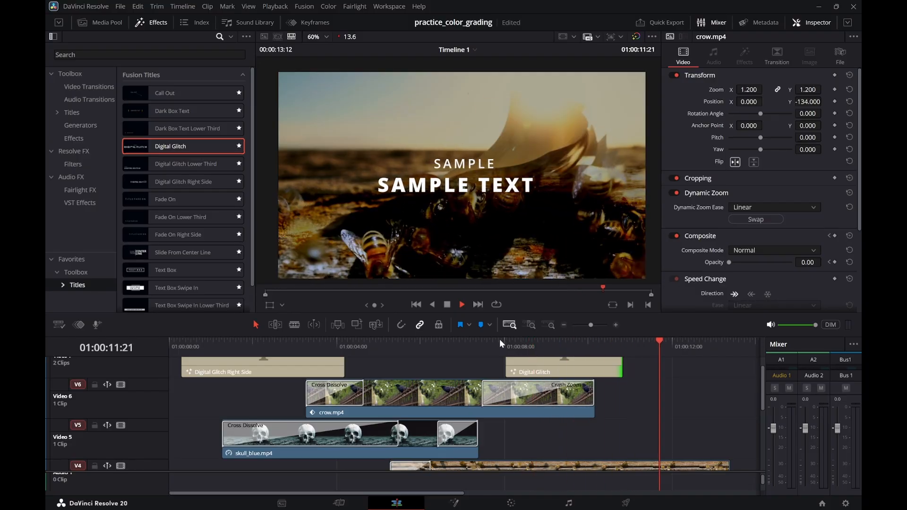
key("space")
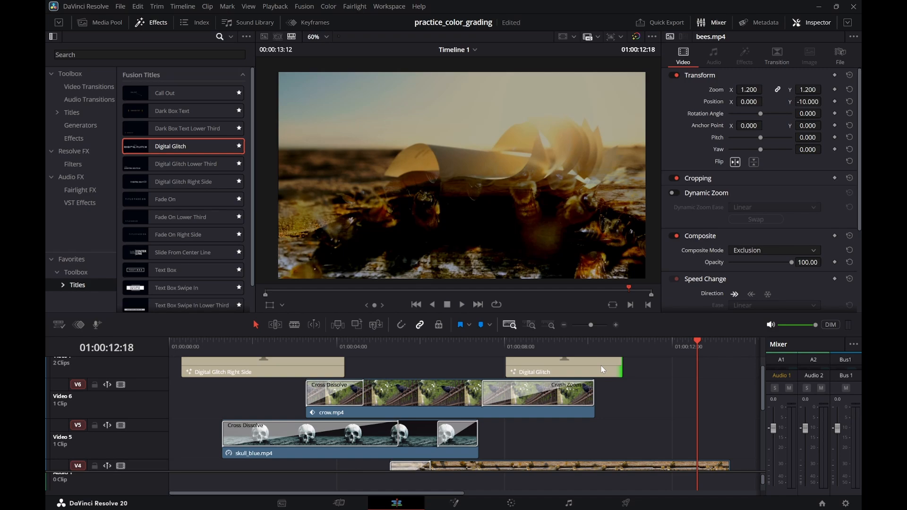
left_click_drag(585, 340, 518, 345)
key("space")
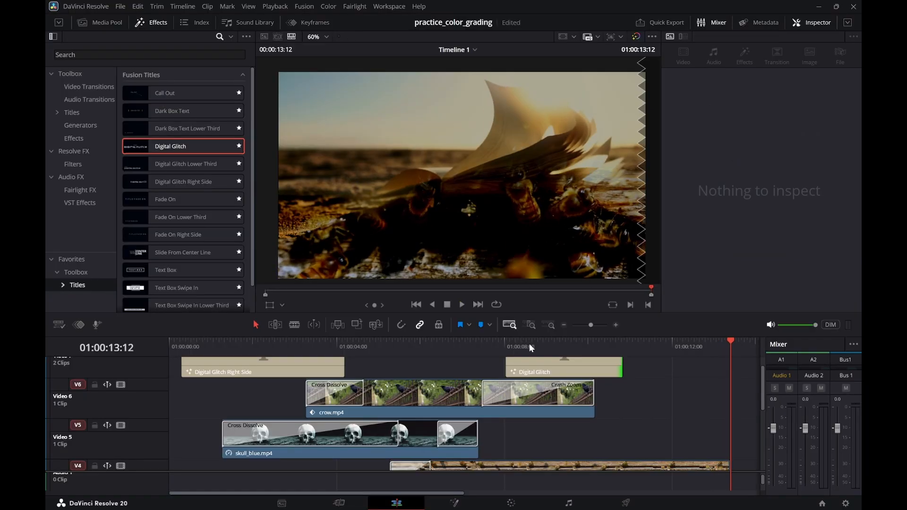
Move the Digital Glitch title earlier so it ends at about 01:00:10:11, and play it from before its start
left_click_drag(563, 363, 541, 359)
left_click(476, 343)
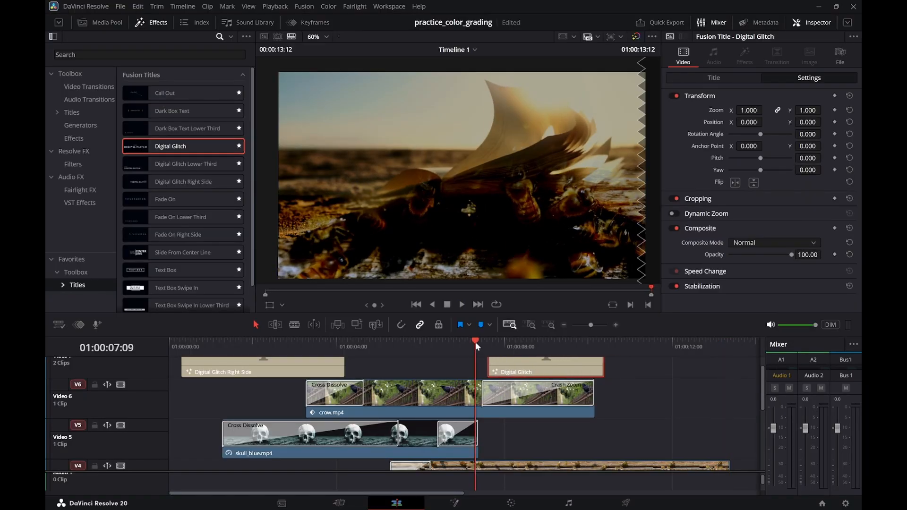
key("space")
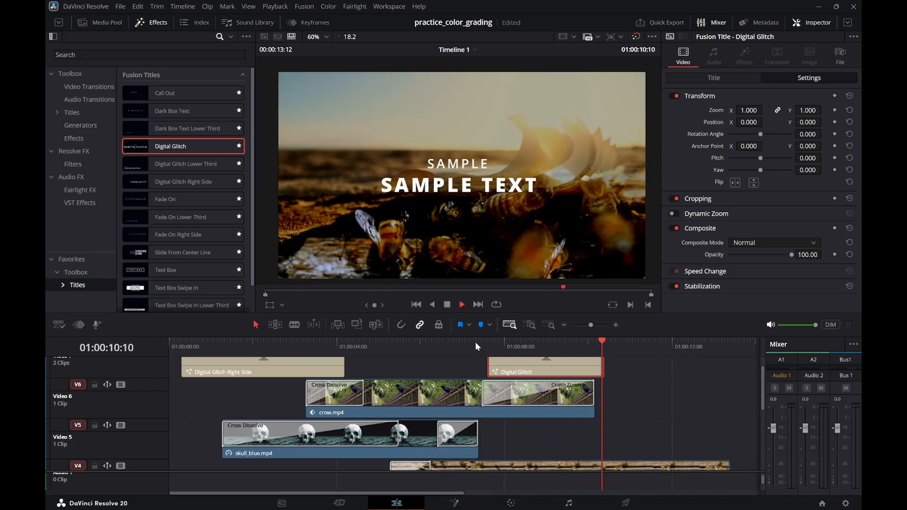
key("space")
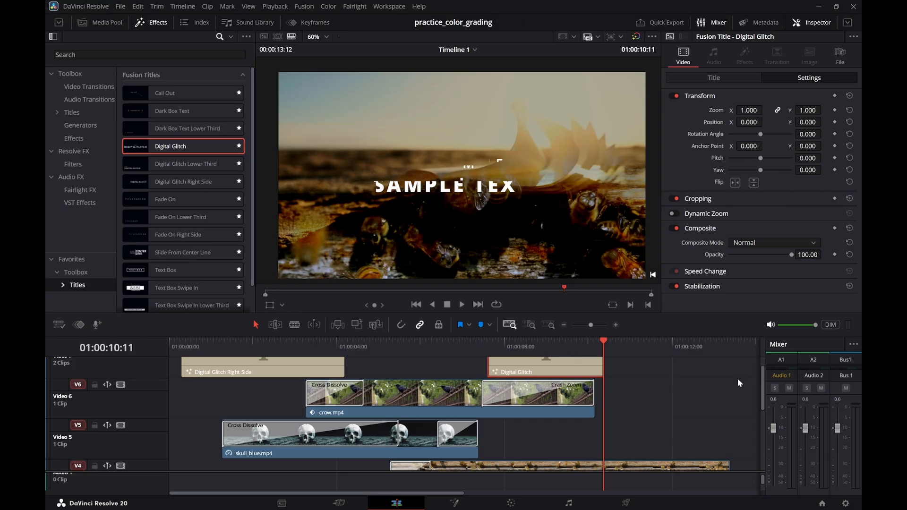
left_click(727, 350)
left_click(653, 344)
left_click_drag(653, 344, 537, 348)
key("space")
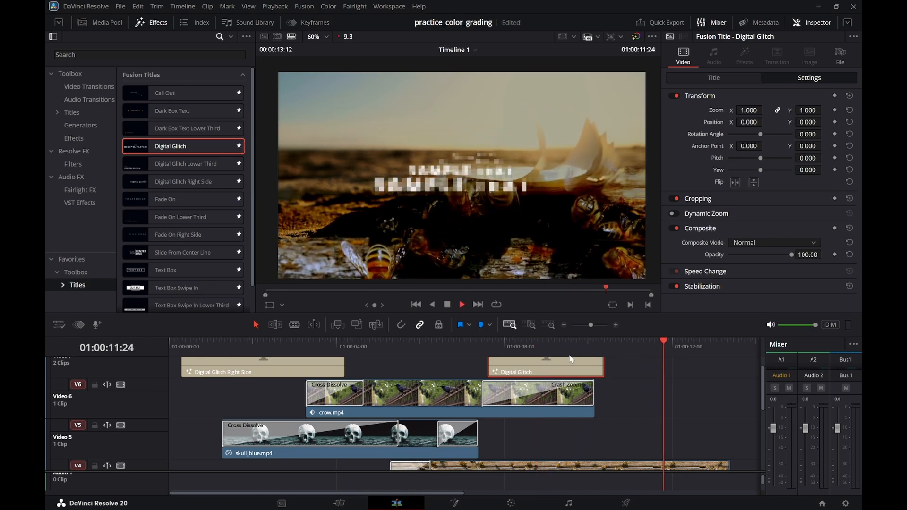
key("space")
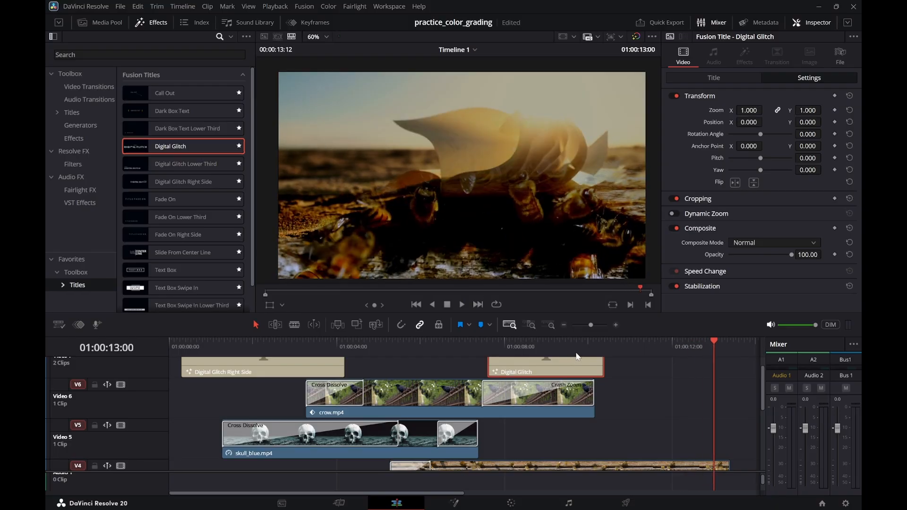
Add Cross Dissolve transitions to the ends of bees.mp4 and book.mp4 and play the closing fade from about 01:00:12:00
left_click(89, 86)
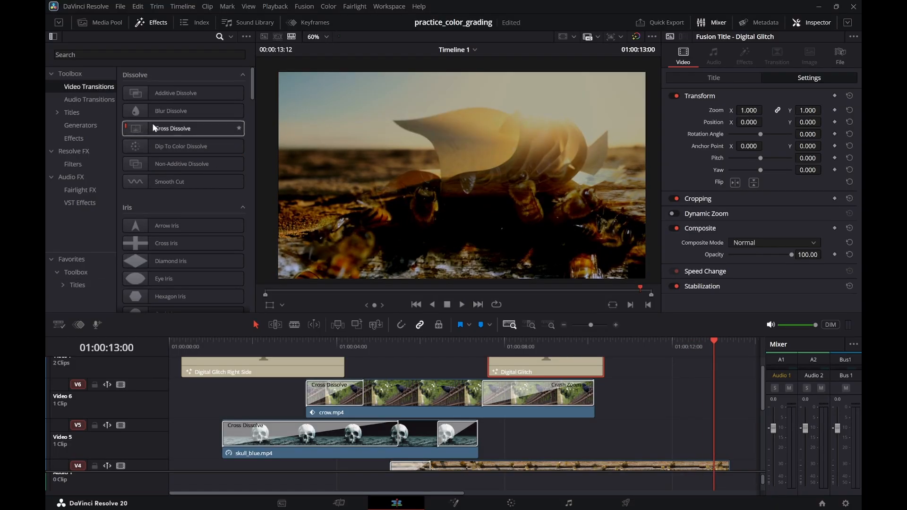
left_click_drag(152, 123, 715, 447)
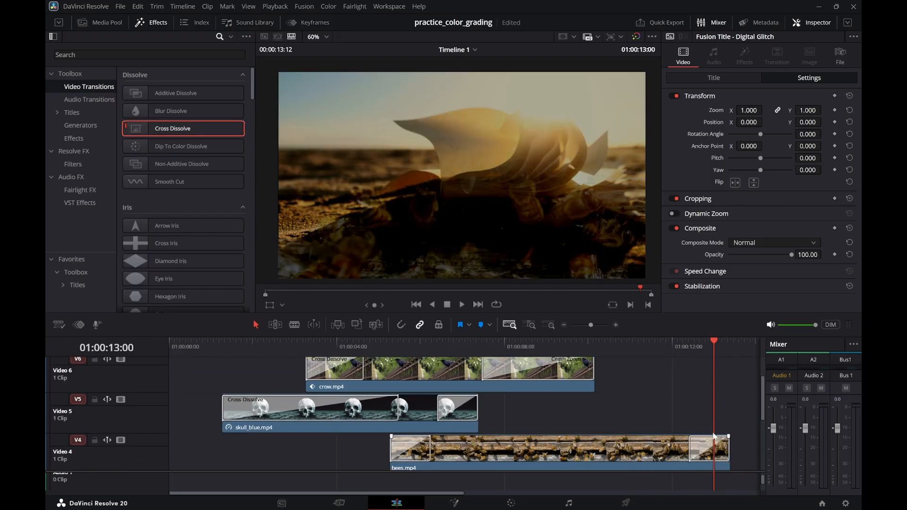
scroll(745, 419, "down", 3)
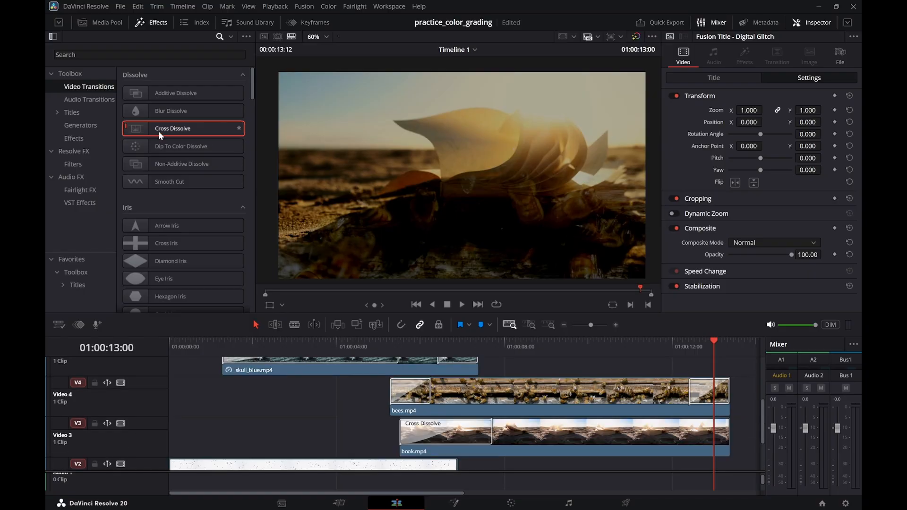
left_click_drag(159, 135, 716, 432)
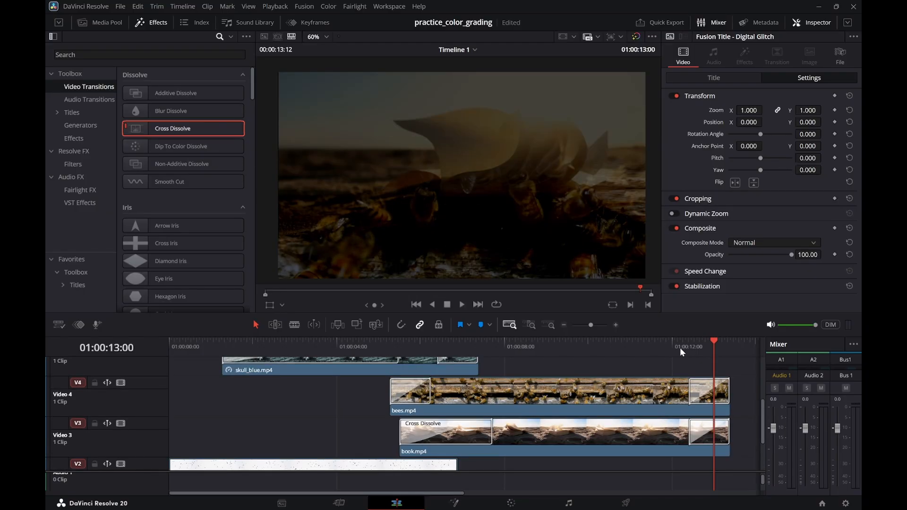
left_click(679, 348)
key("space")
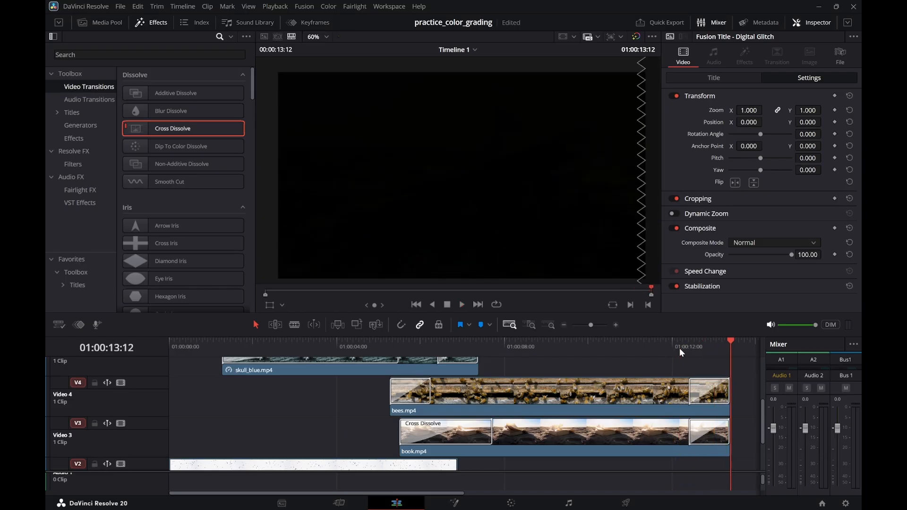
Play the closing section from just before the Digital Glitch title on Video 7 into the final fade
scroll(687, 364, "up", 3)
left_click(476, 339)
key("space")
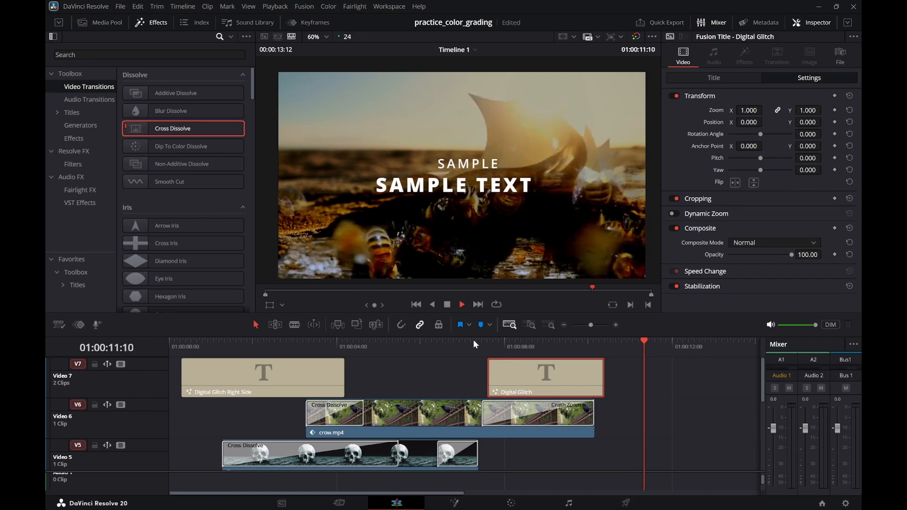
key("space")
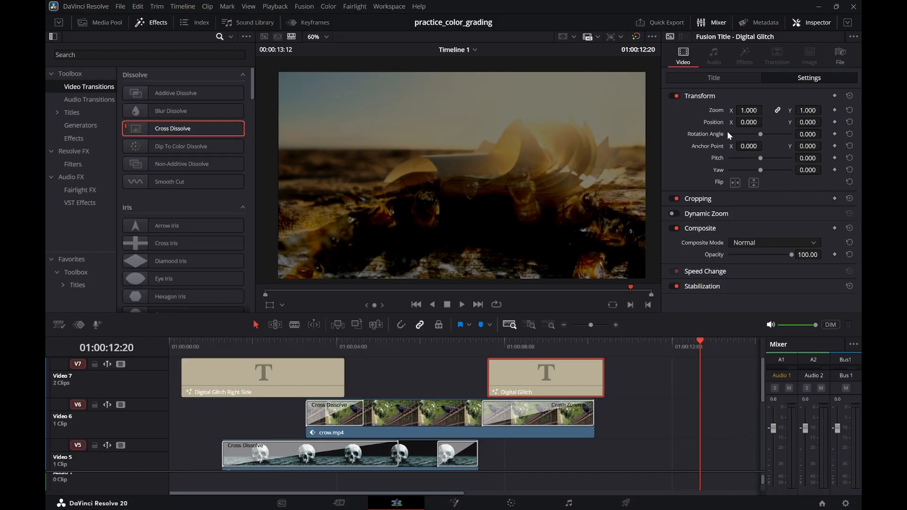
Set the Digital Glitch title's large text to SEQUENCE and small text to TITLE, and preview it at about 01:00:09:17
left_click(717, 81)
left_click_drag(721, 138, 672, 139)
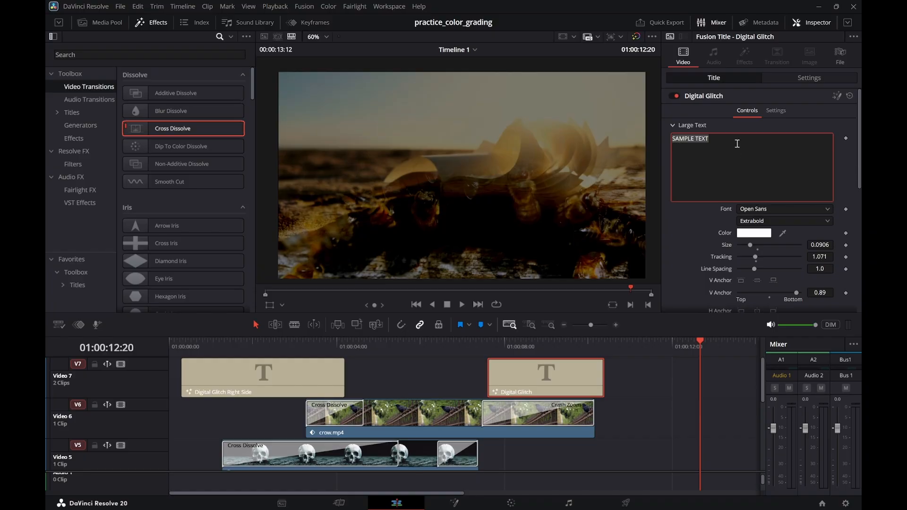
type("SEQUENCE")
left_click(672, 124)
double_click(687, 153)
type("TITLE")
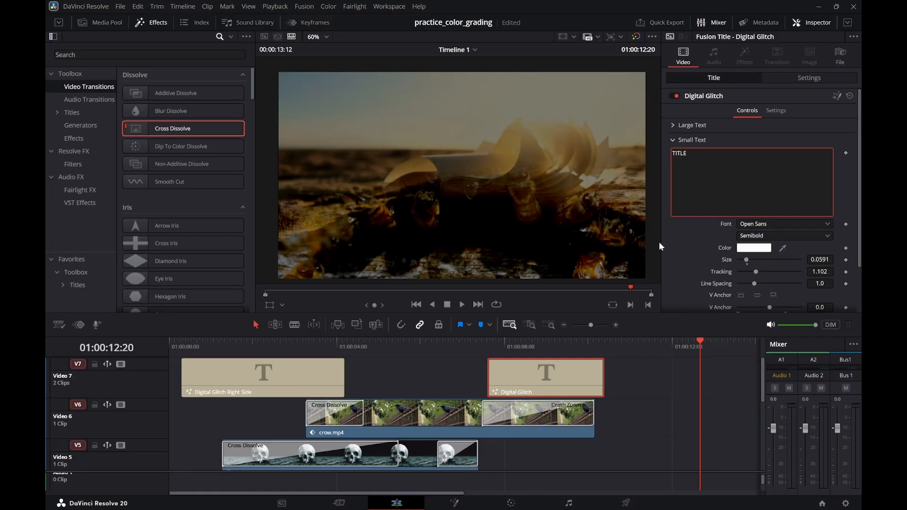
left_click(597, 344)
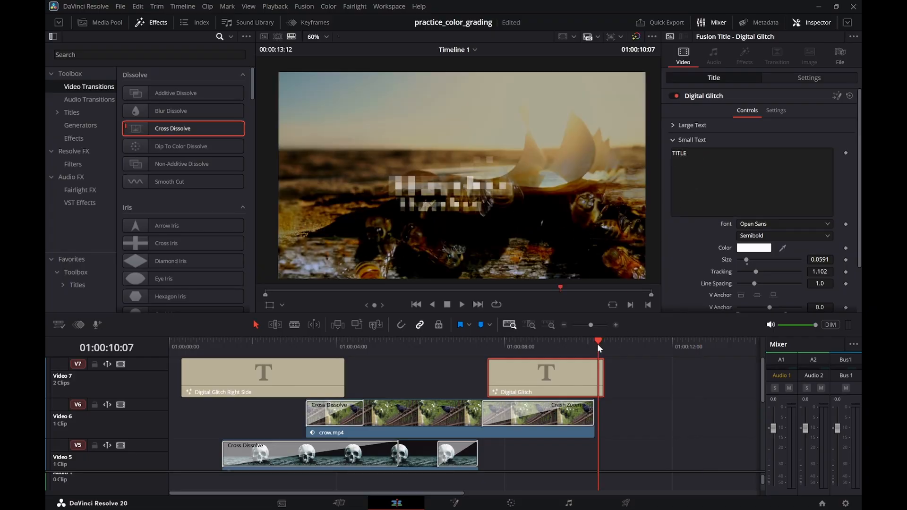
left_click(570, 343)
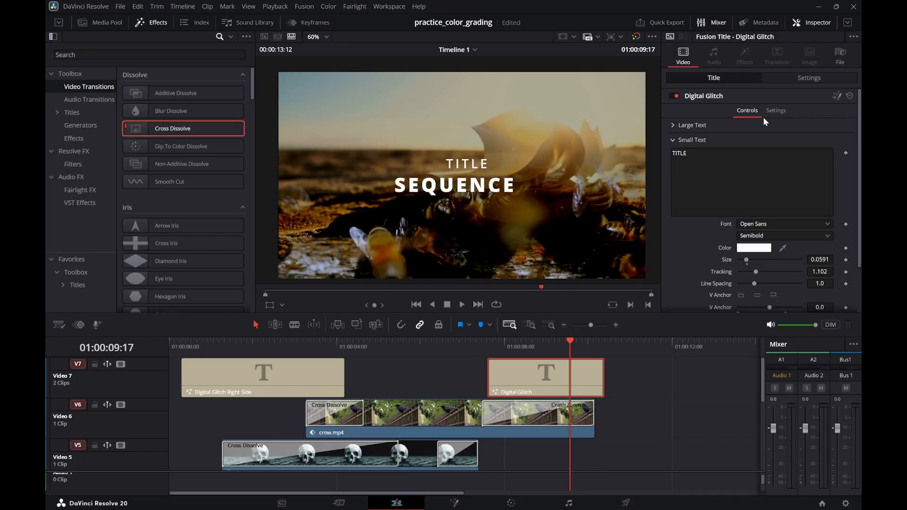
Raise the Digital Glitch title to a Position Y of 306, previewing it at 01:00:10:00
left_click(809, 78)
left_click(600, 344)
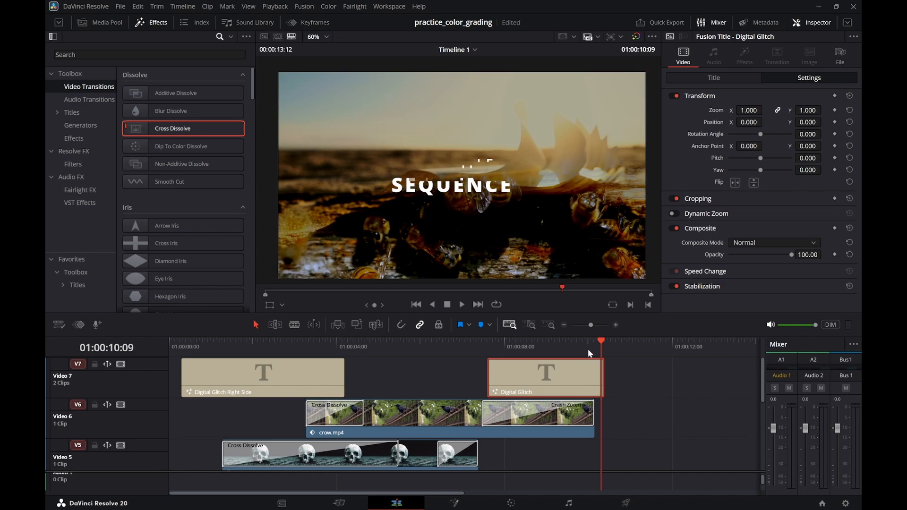
left_click(588, 351)
left_click_drag(802, 124, 848, 124)
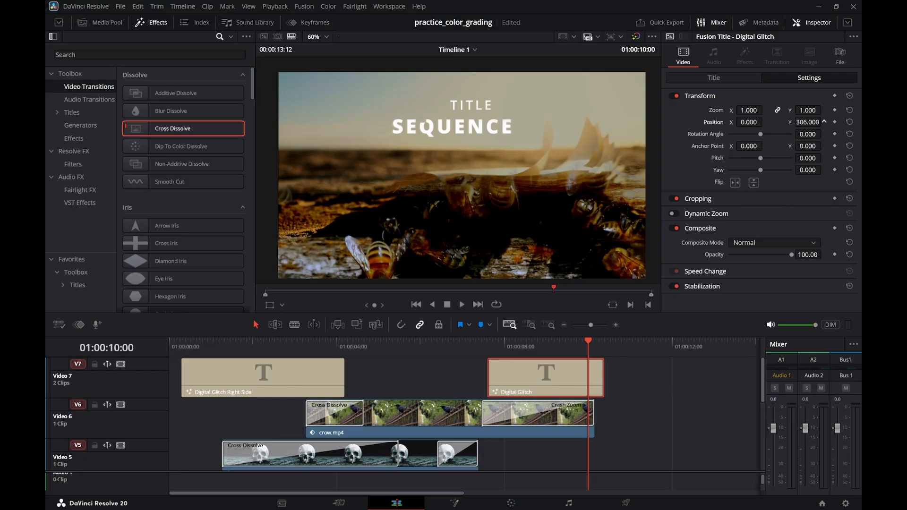
Play the full title sequence from near the timeline start through to the end
left_click(282, 348)
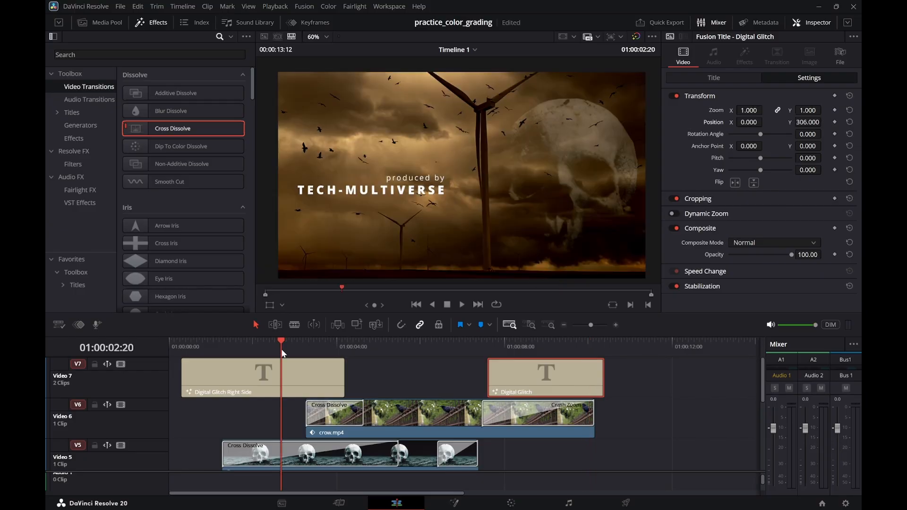
key("space")
left_click_drag(210, 346, 182, 348)
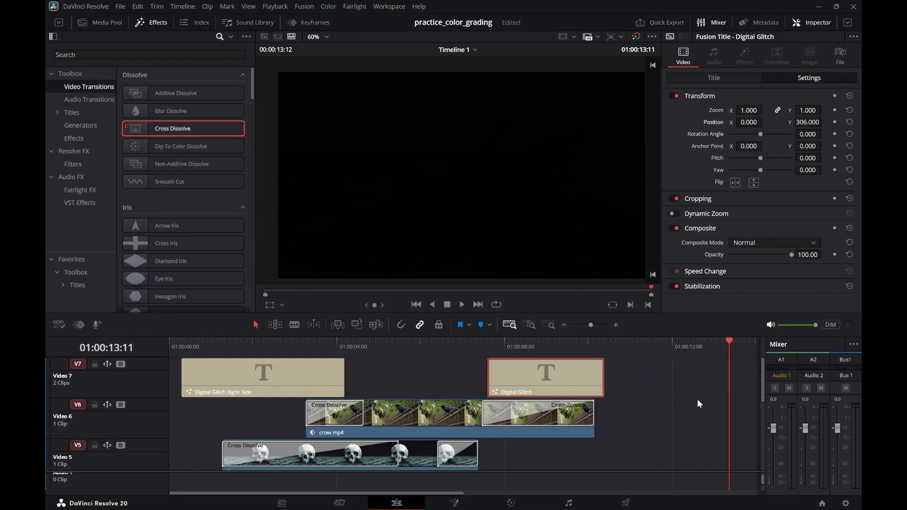
Extend the Digital Glitch title to end just before 01:00:11:00, play it from before its start, and save the project
left_click_drag(599, 376, 620, 375)
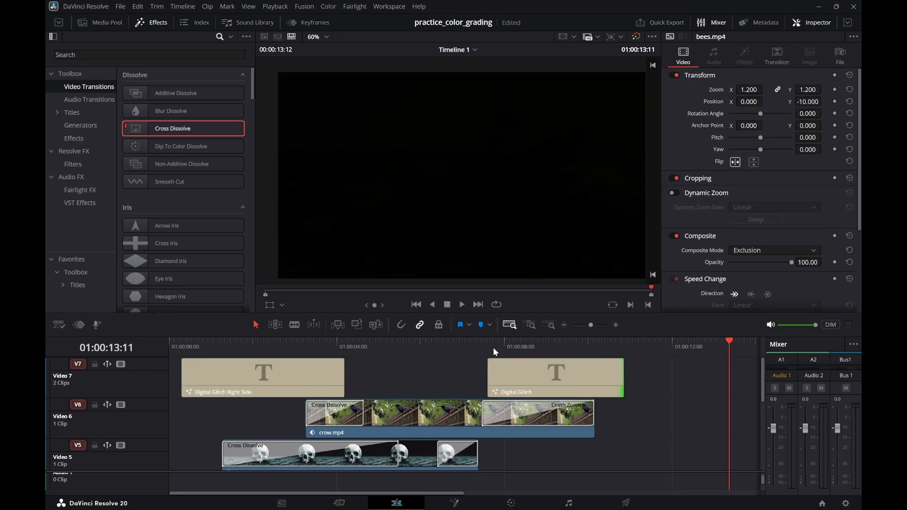
left_click(482, 346)
key("space")
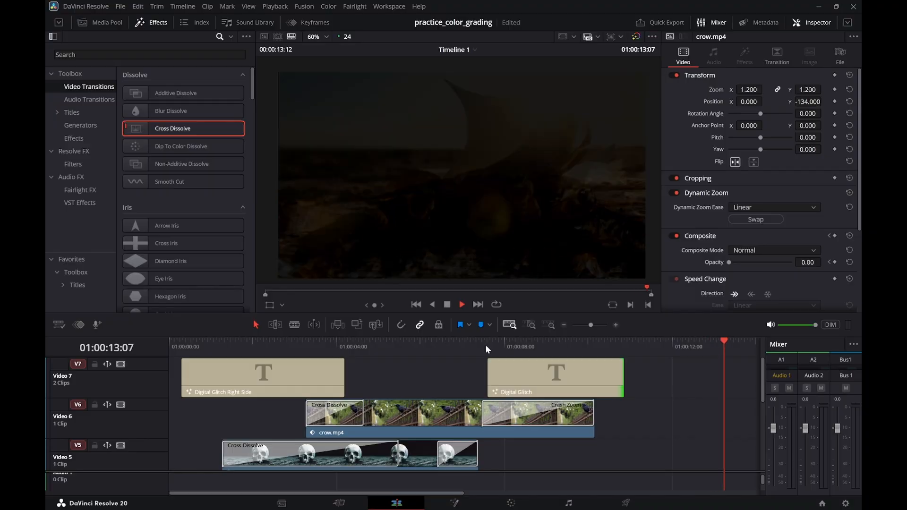
key("ctrl+s")
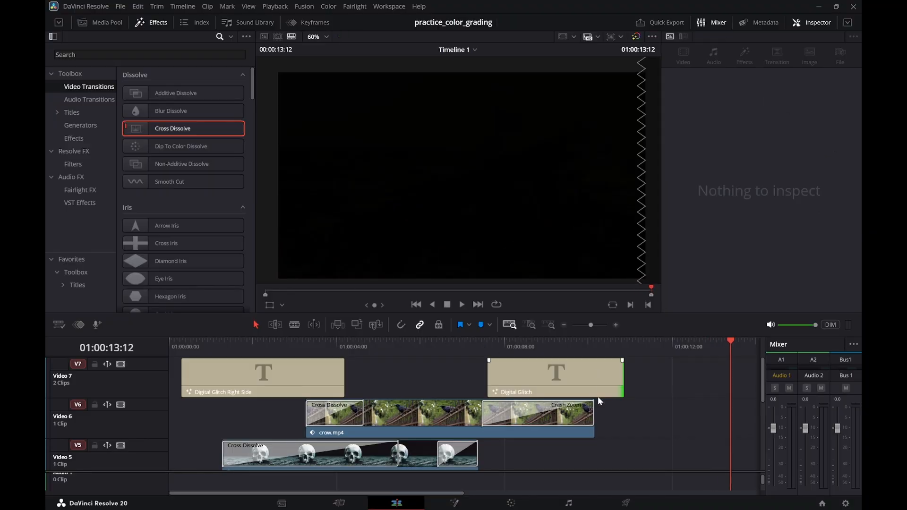
Re-render Job 2, title_seq.mov, from the render queue on the Deliver page
left_click(626, 503)
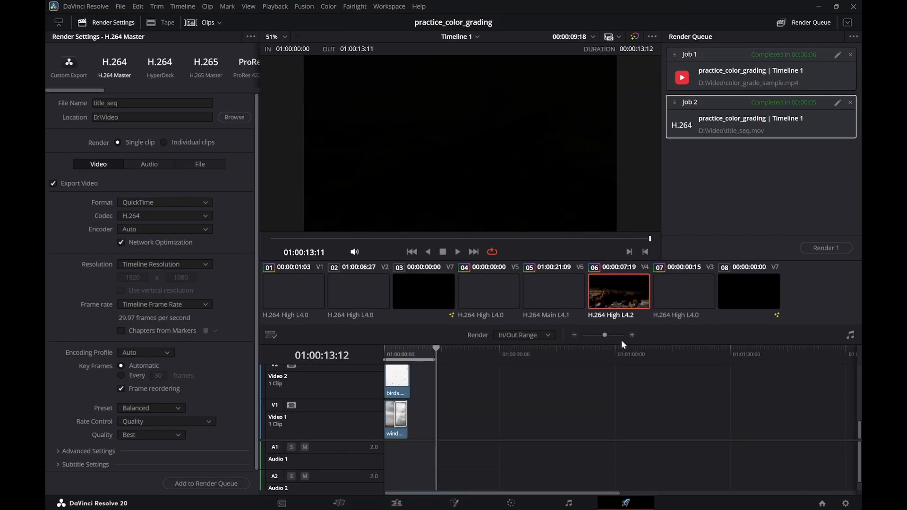
left_click(708, 168)
double_click(737, 104)
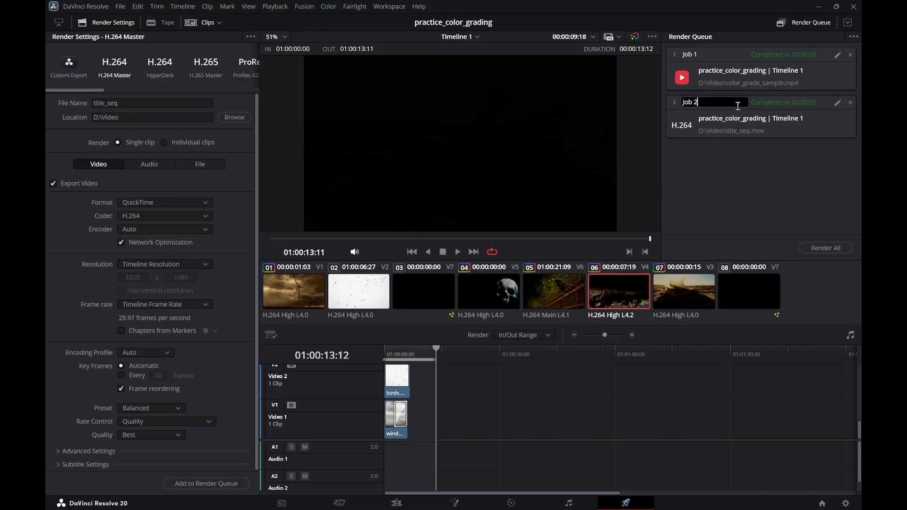
left_click(697, 142)
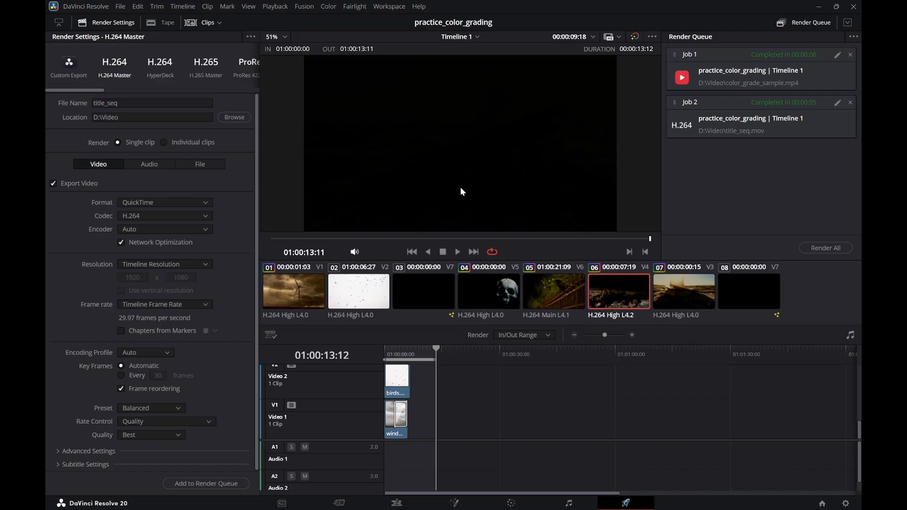
left_click(820, 123)
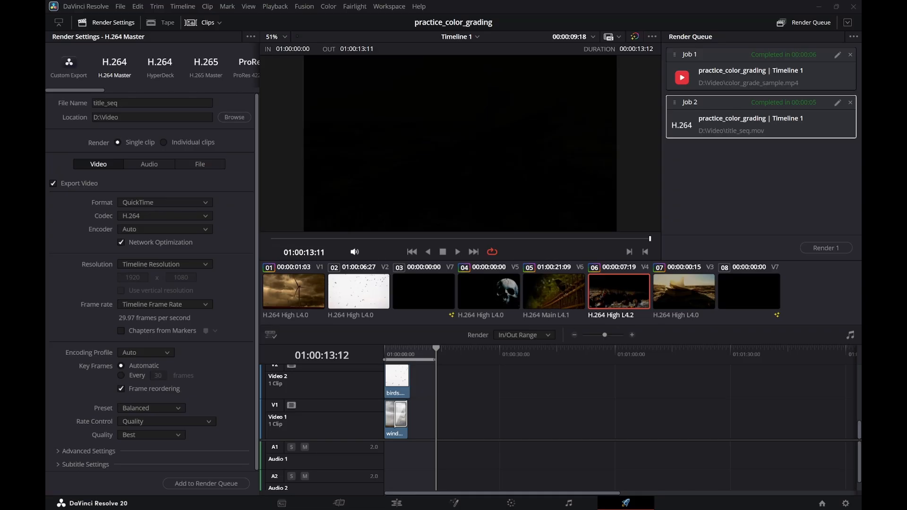
left_click(775, 214)
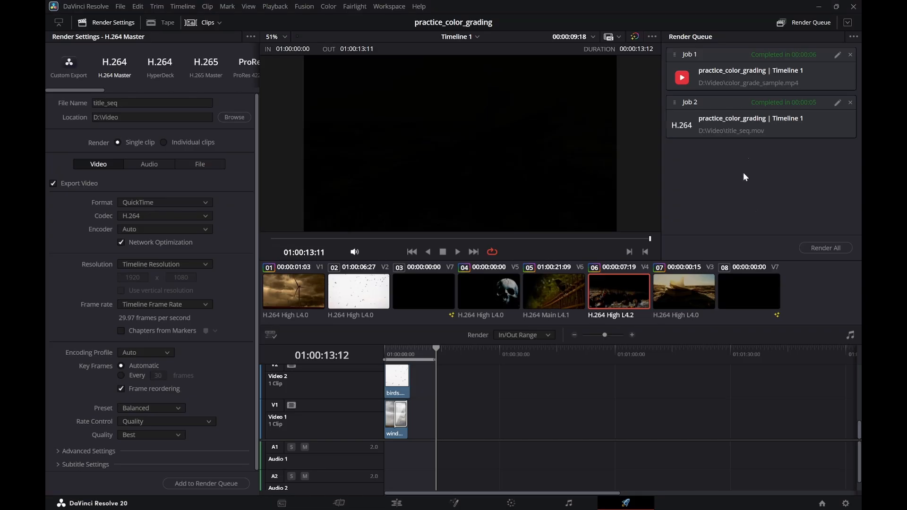
left_click(792, 129)
left_click(827, 248)
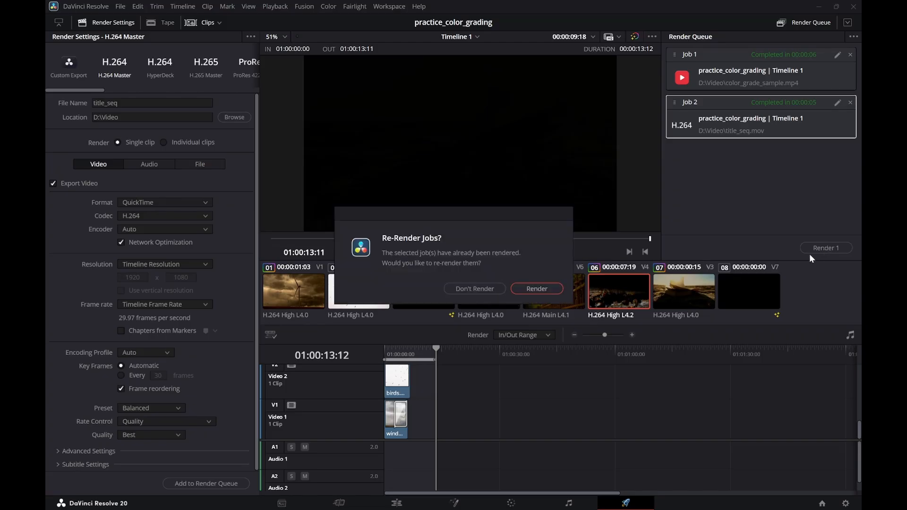
left_click(541, 289)
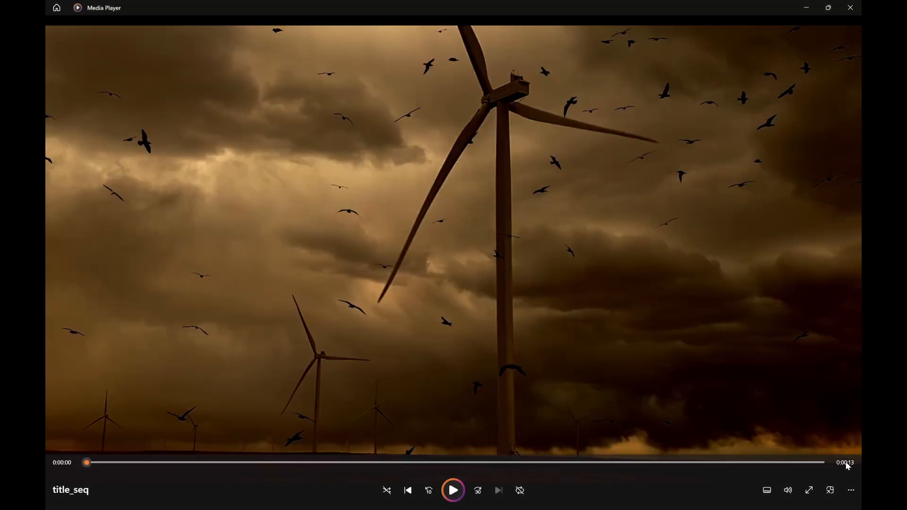
Close the rendered title_seq video in Media Player and return to the Edit page at 01:00:05:22 in the timeline
left_click(851, 7)
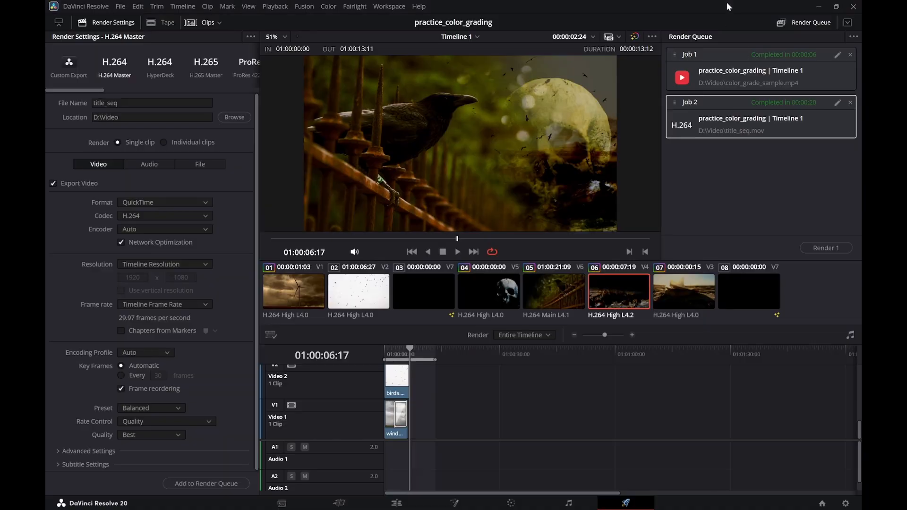
left_click(399, 501)
left_click(409, 349)
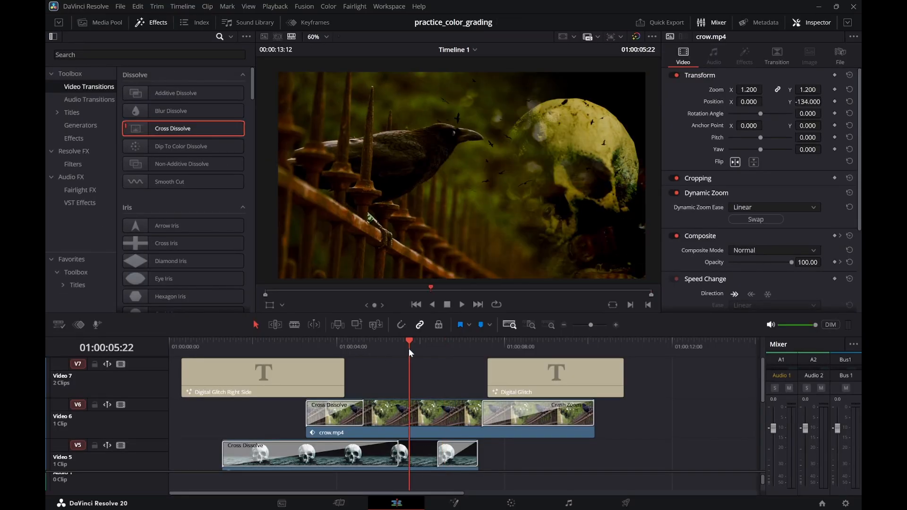